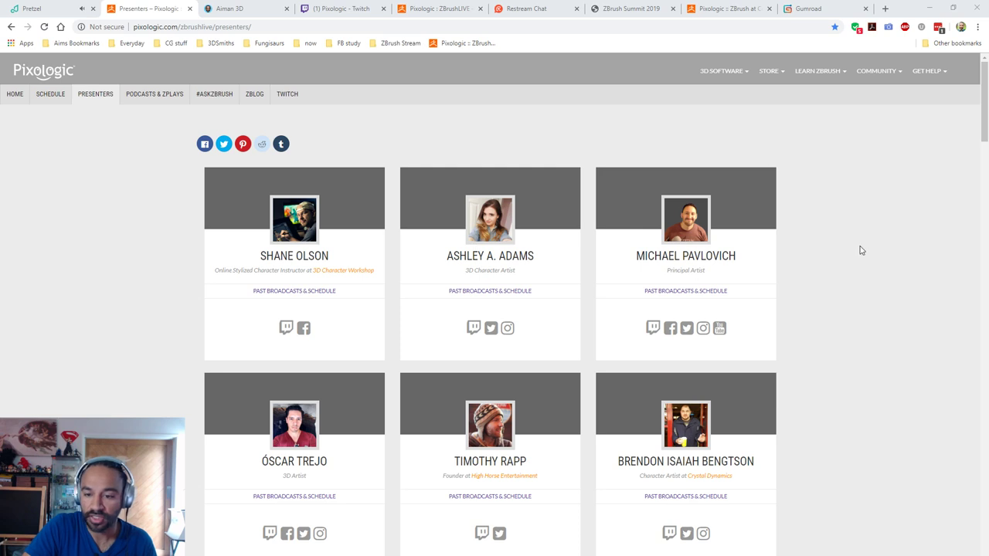
Open the stream host's profile from the presenters page, using the first card in the fourth row
scroll(861, 250, "down", 5)
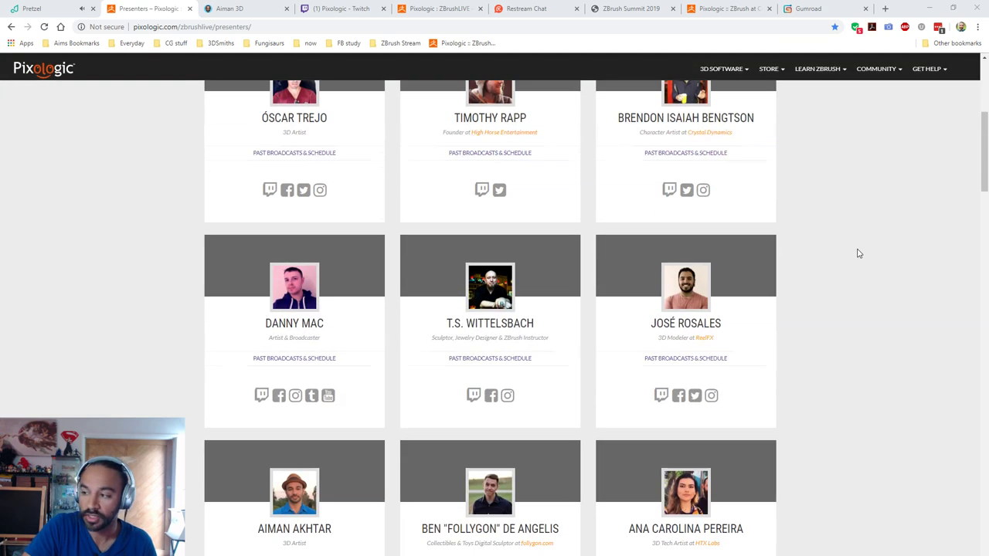
scroll(858, 253, "down", 1)
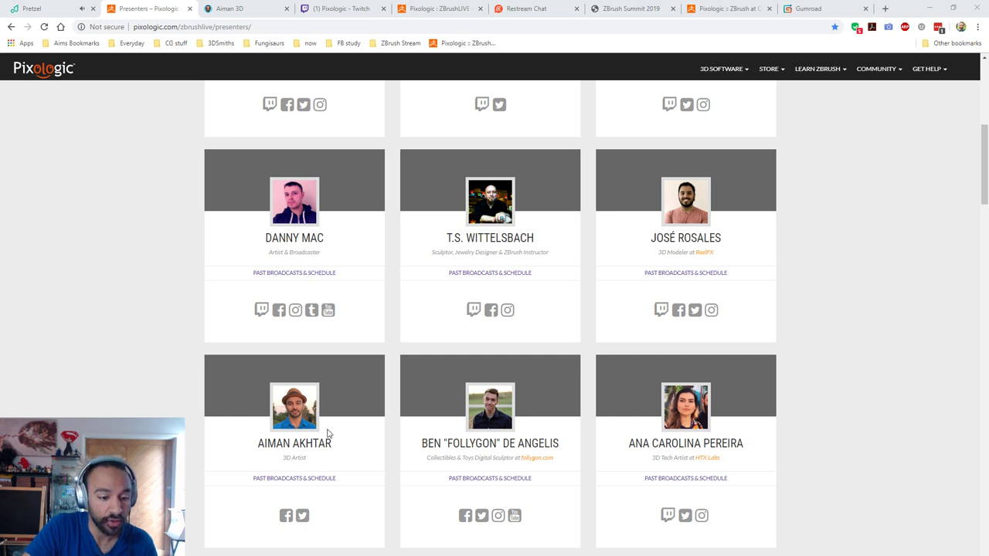
scroll(327, 433, "down", 1)
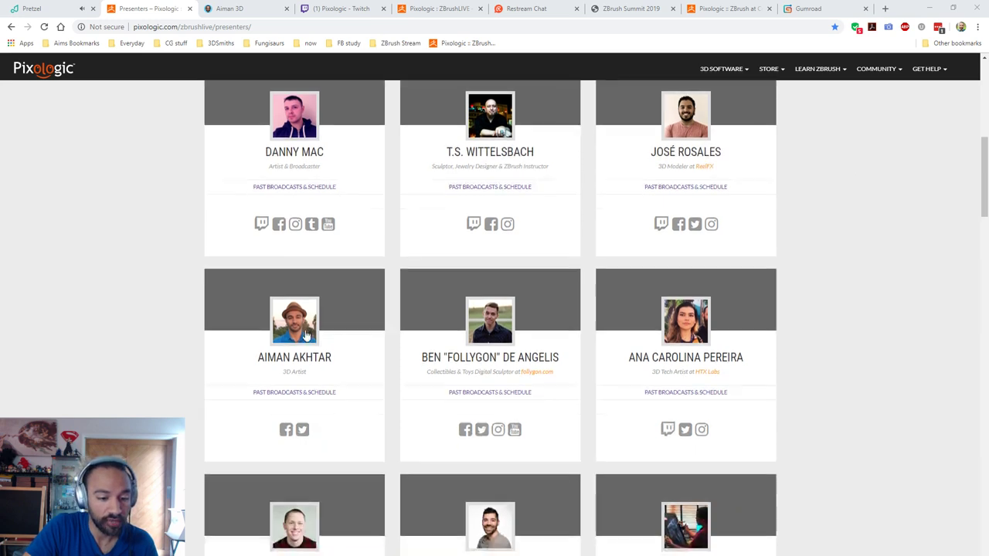
left_click(303, 395)
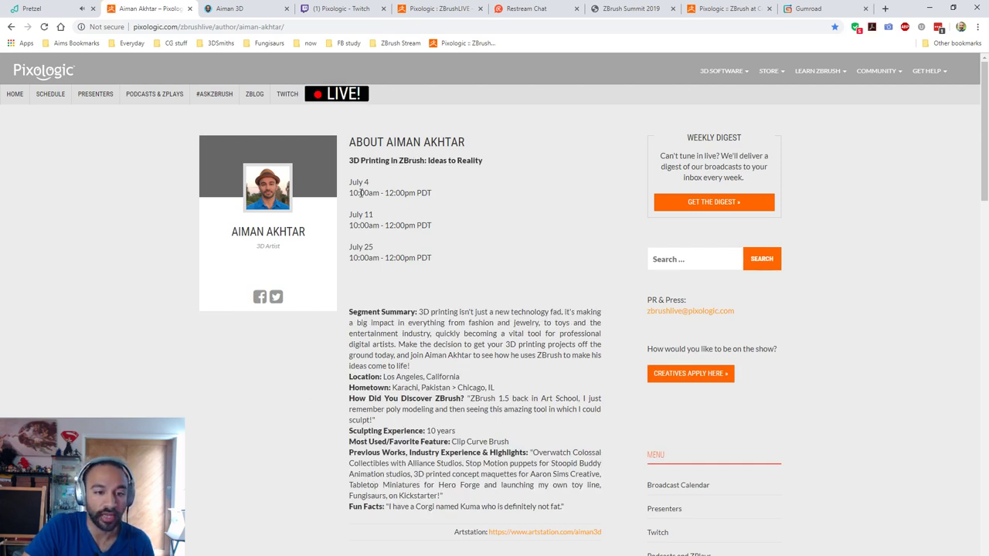
View the three portfolio images in the profile's gallery one after another, ending with the 3DSmiths figures, and close the enlarged view
scroll(601, 238, "down", 3)
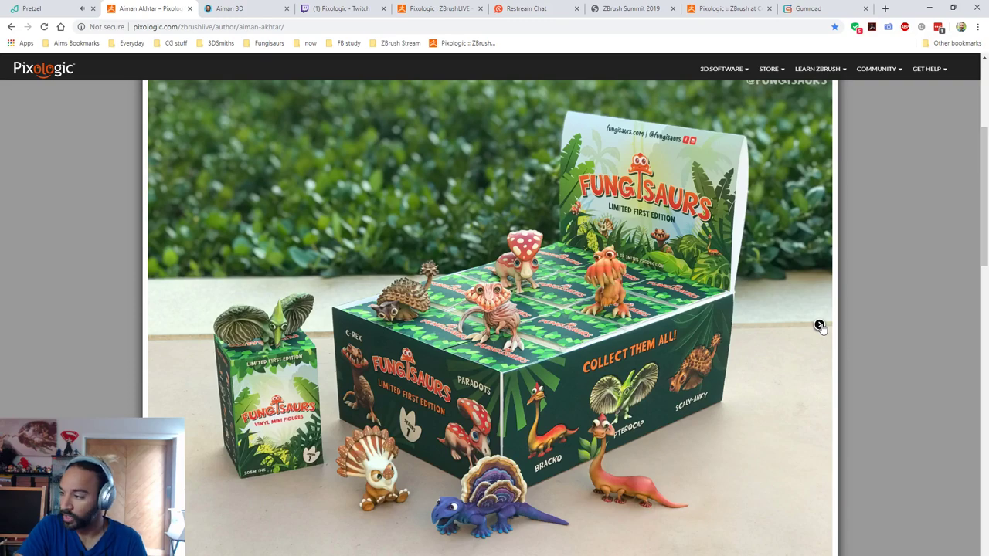
left_click(820, 325)
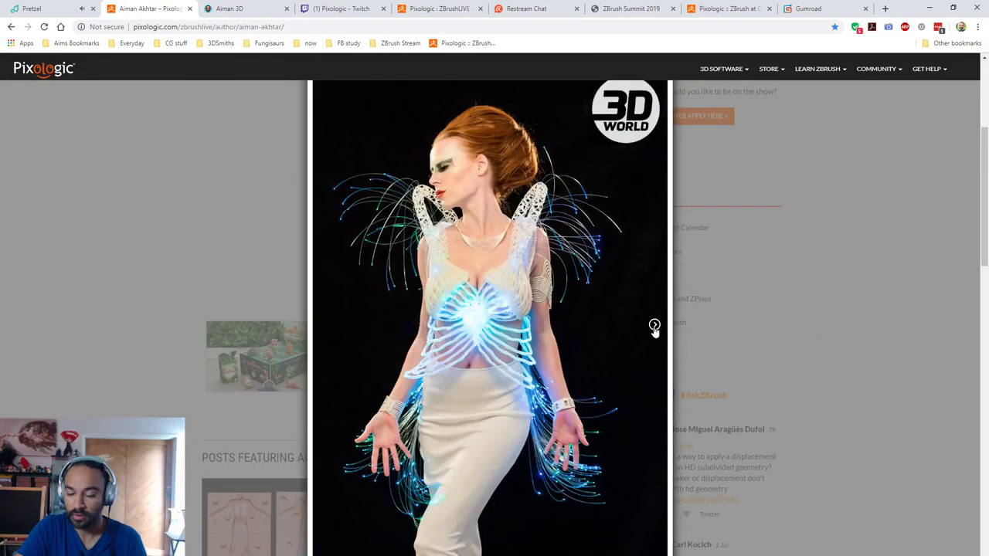
left_click(654, 325)
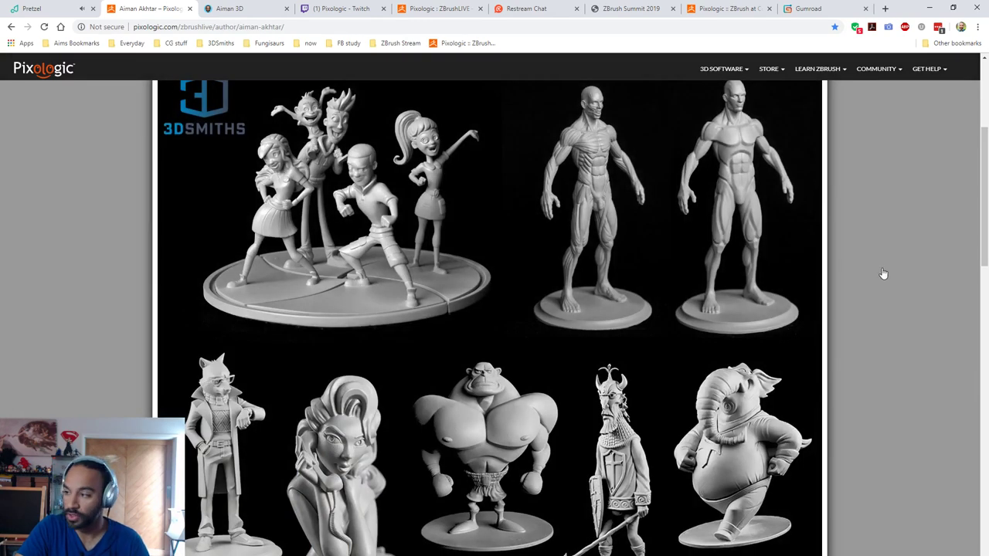
left_click(886, 273)
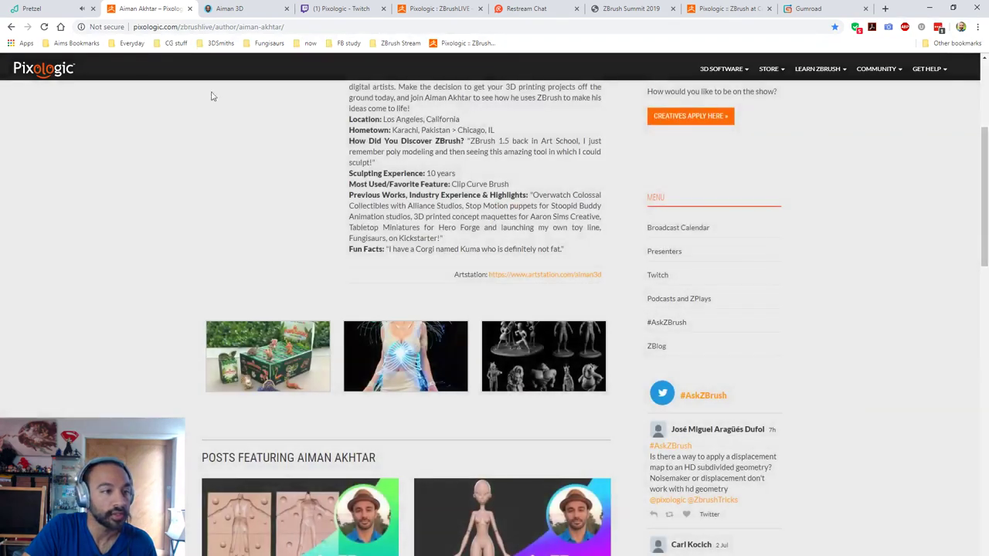
Switch to the Pretzel music player and skip to the next track
left_click(73, 10)
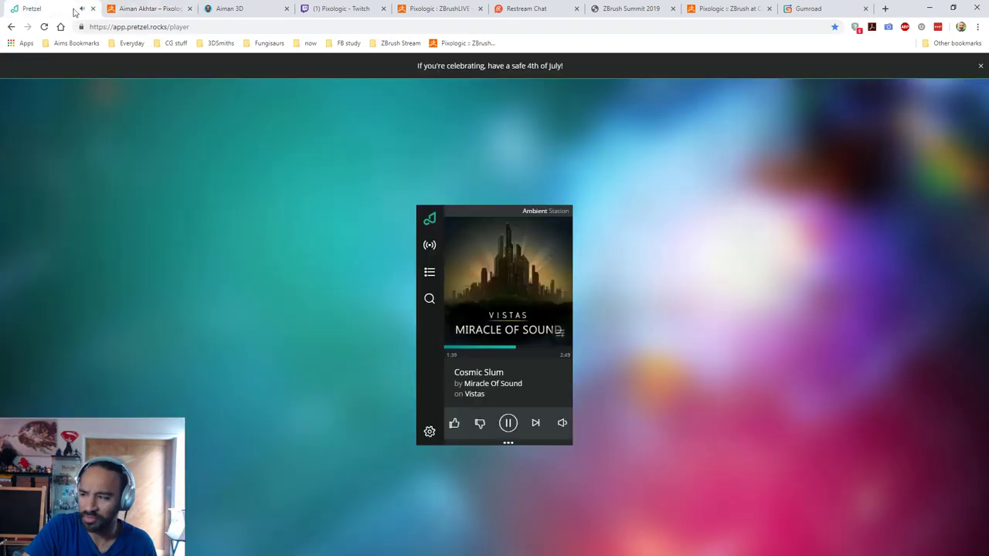
left_click(537, 424)
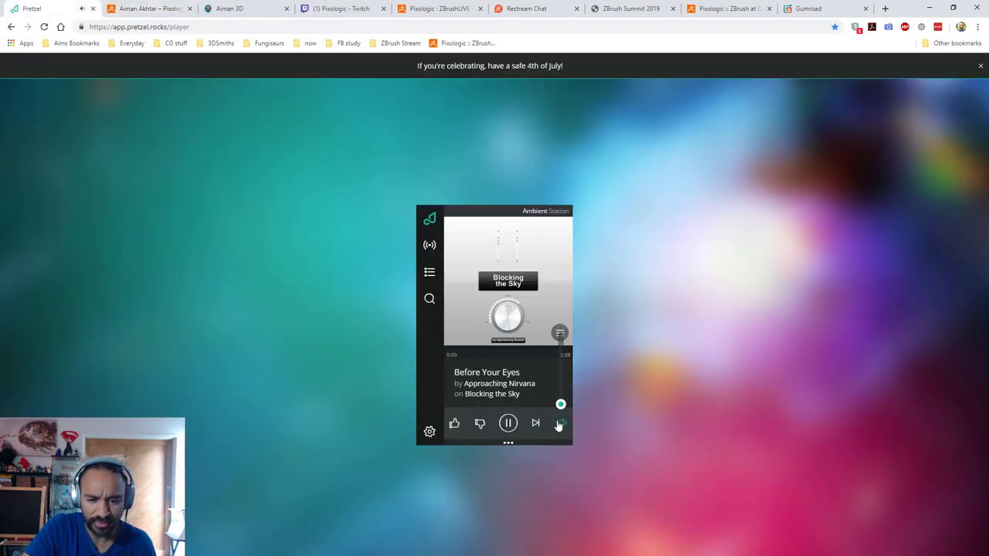
Review the featured posts on the host's Pixologic profile and open the host's personal portfolio site
left_click(123, 5)
scroll(70, 234, "down", 5)
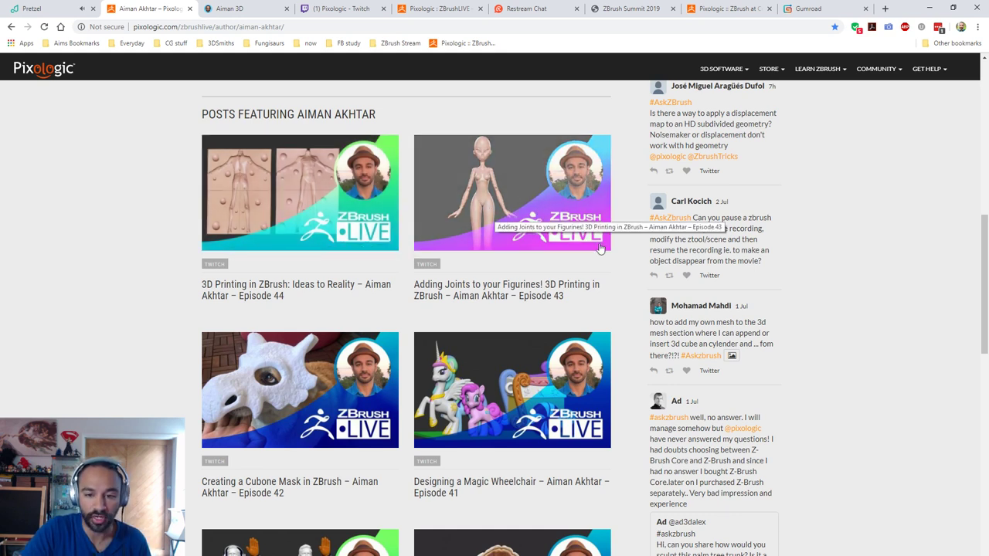
left_click(241, 9)
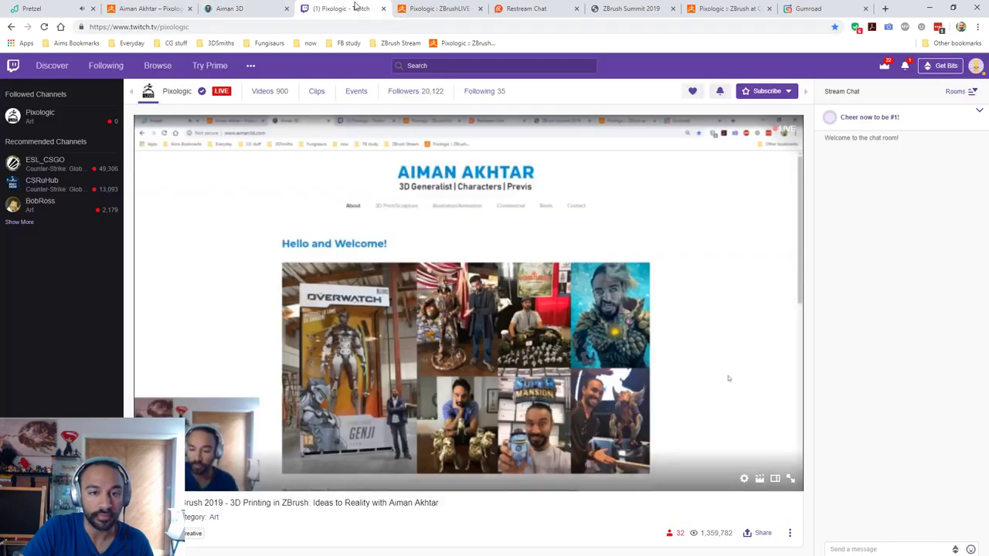
Visit the Pixologic Twitch channel, the ZBrushLIVE home page, the Restream chat and the ZBrush Summit 2019 page in turn
left_click(343, 8)
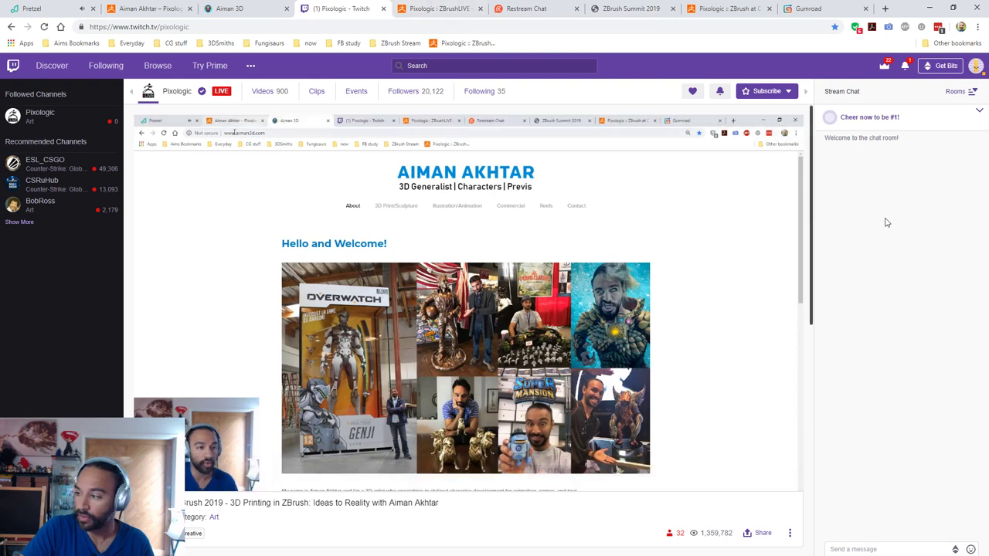
left_click(429, 6)
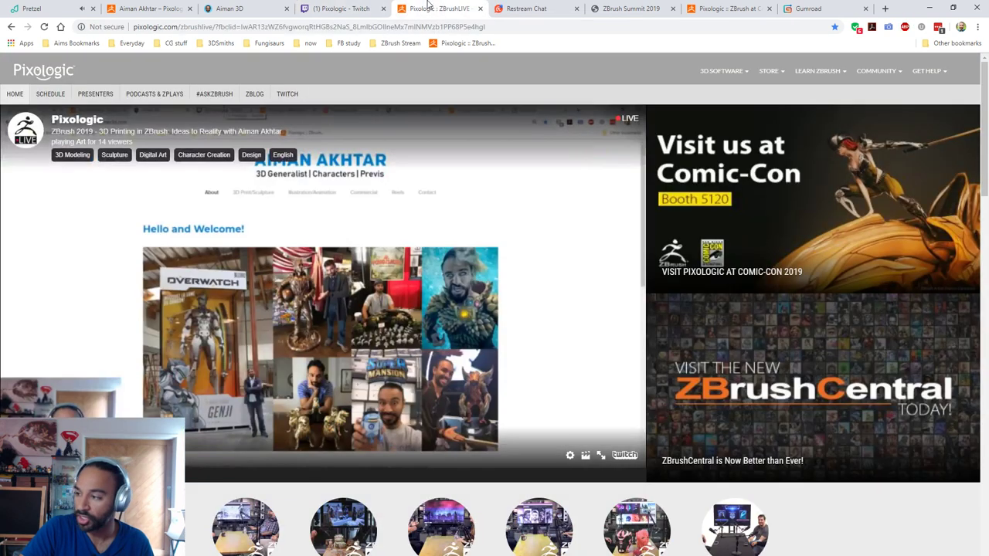
left_click(526, 9)
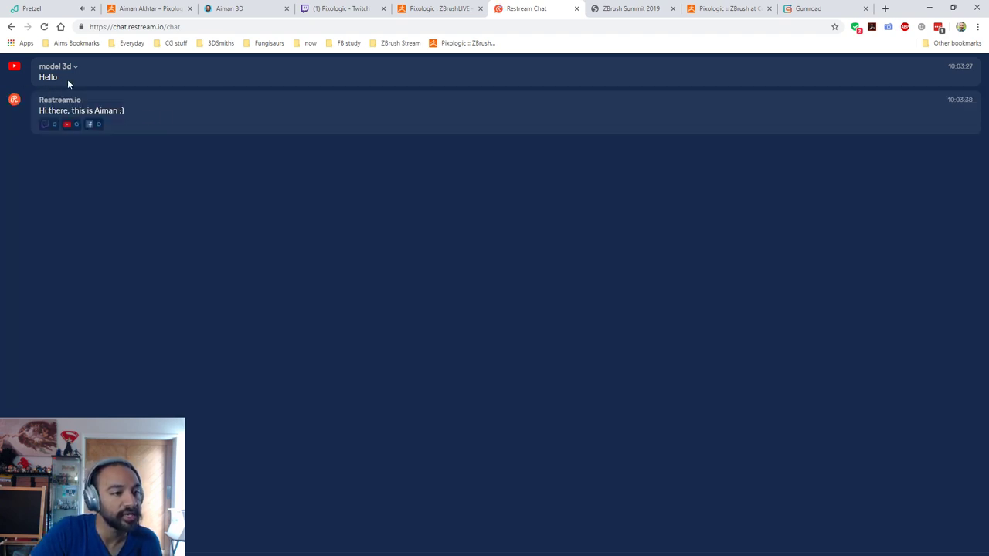
left_click(623, 10)
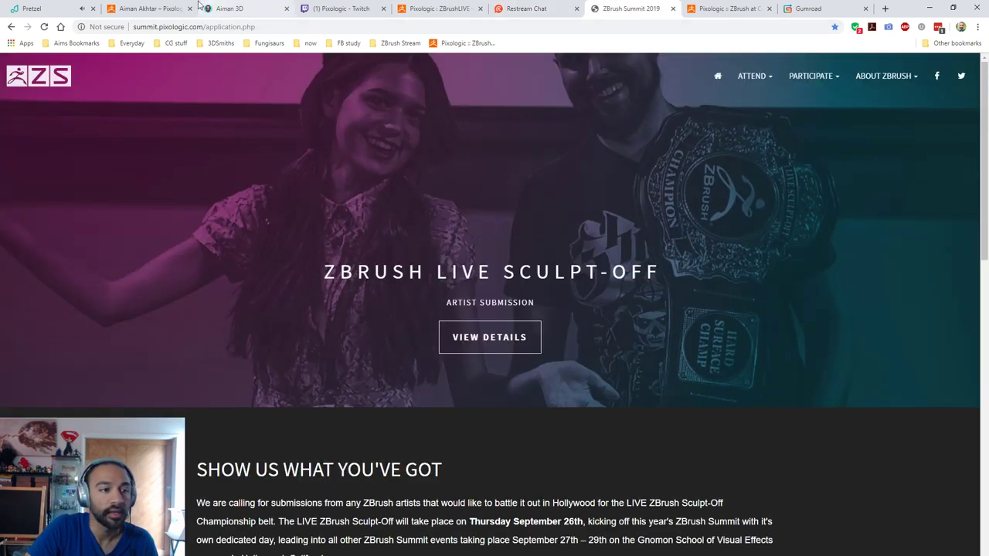
Adjust the music volume to about 2% in the Pretzel player
left_click(35, 9)
mouse_move(566, 419)
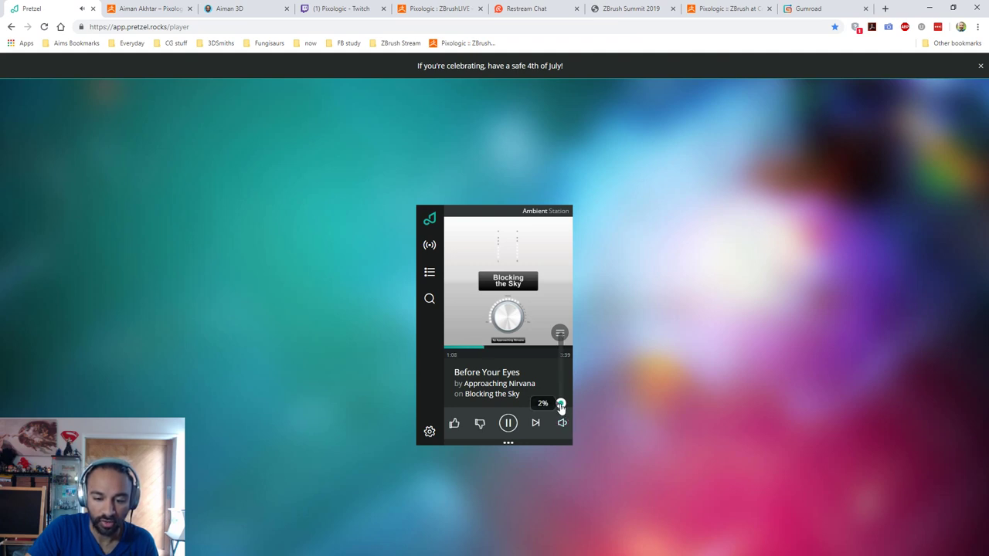
left_click_drag(564, 410, 565, 408)
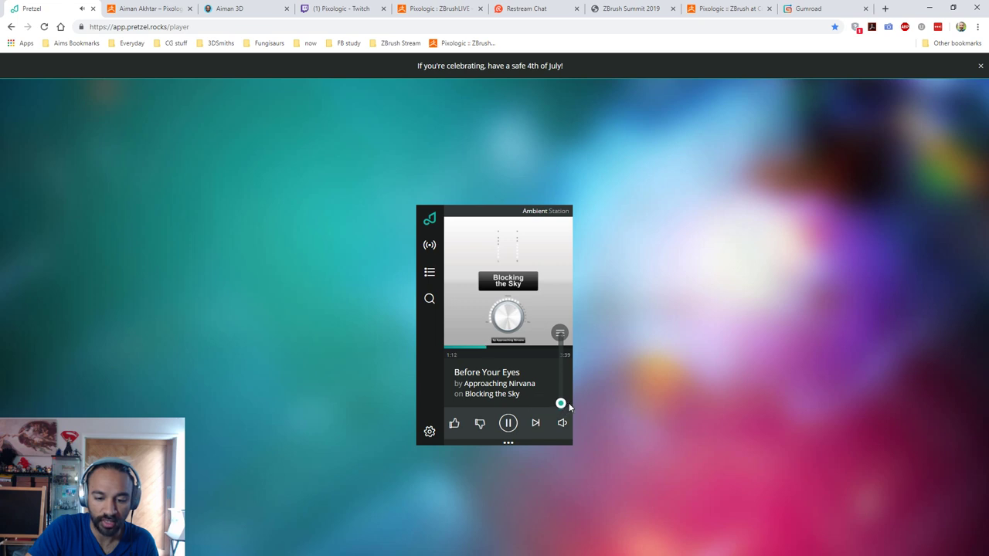
mouse_move(570, 406)
left_mouse_down()
mouse_move(569, 384)
mouse_move(570, 408)
left_mouse_up()
mouse_move(563, 408)
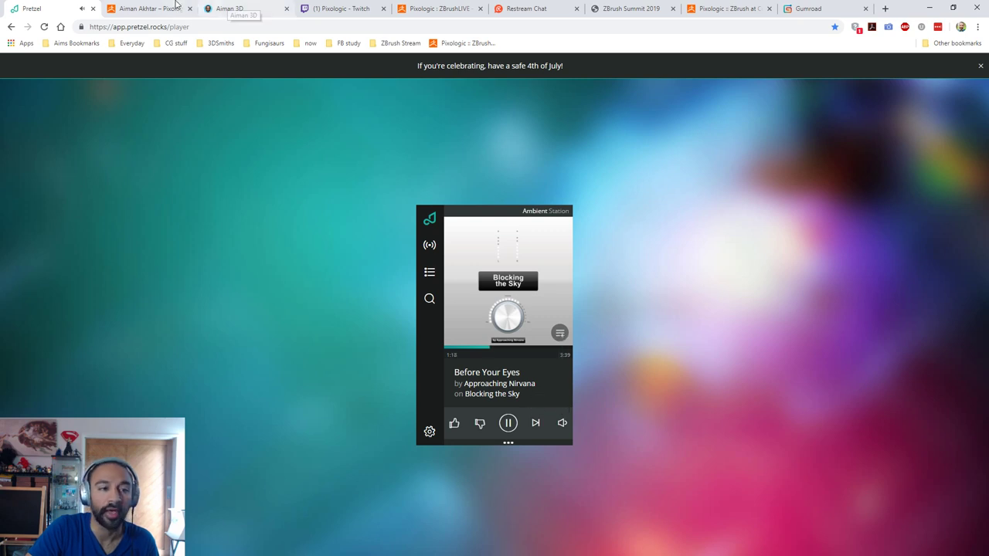
Highlight the web address of the ZBrush Live Sculpt-Off submission page and open the Summit's registration page
left_click(653, 7)
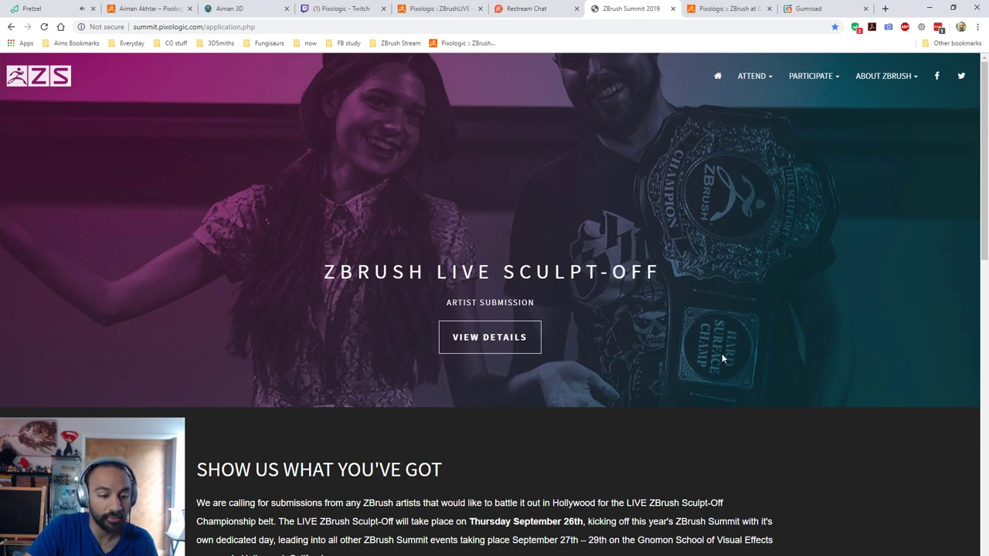
left_click(270, 24)
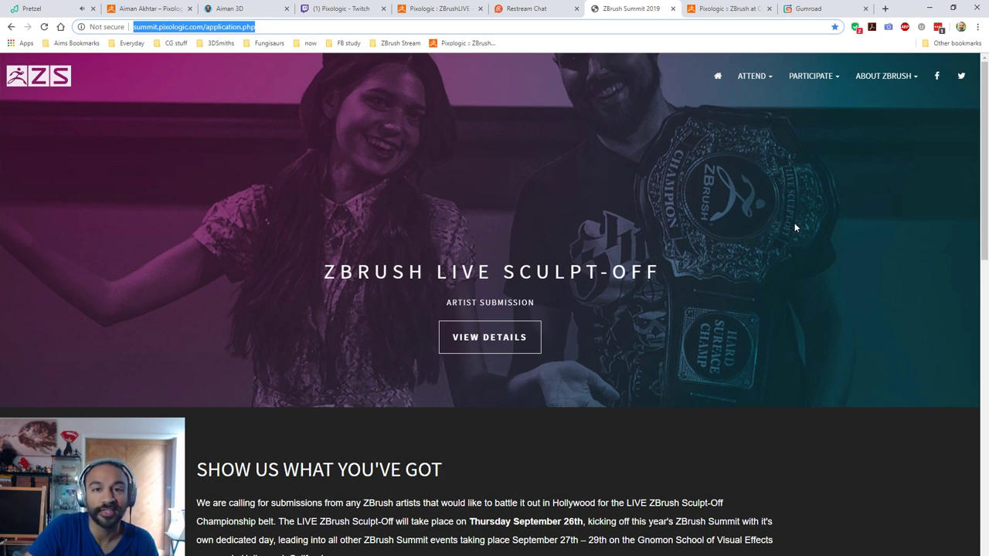
left_click_drag(983, 153, 793, 74)
mouse_move(751, 77)
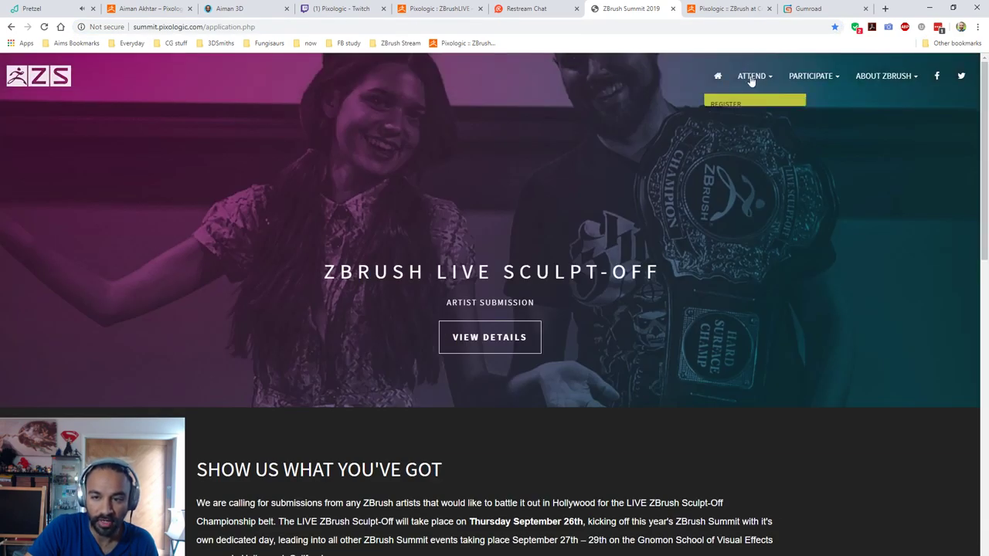
left_click(746, 108)
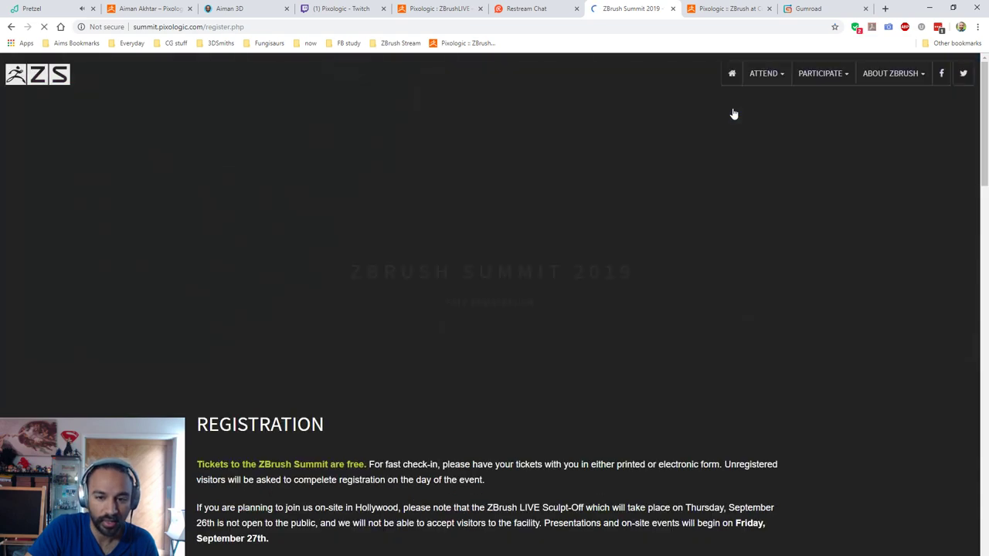
Expand the FAQ answer on when the ZBrush Summit happens and highlight the registration page's web address
scroll(392, 357, "down", 9)
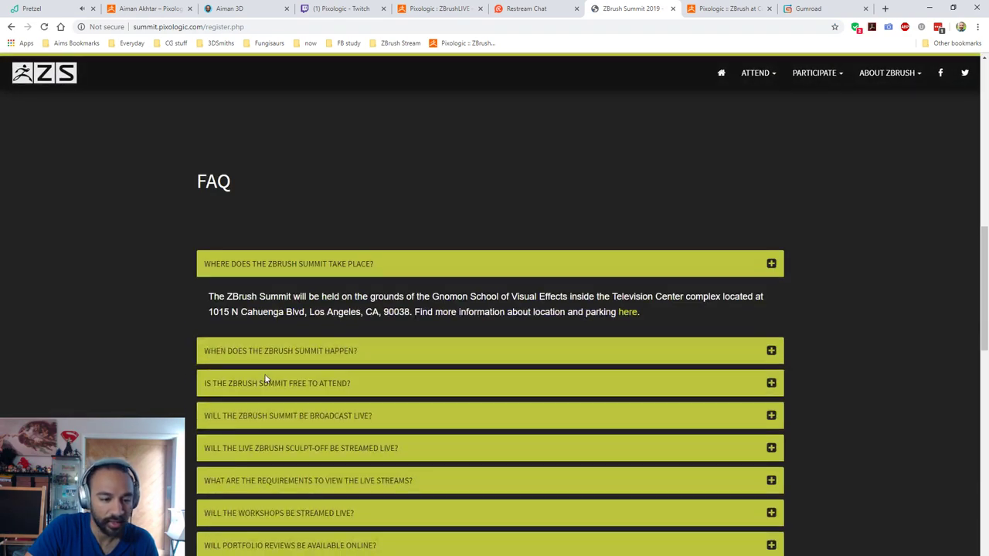
left_click(772, 352)
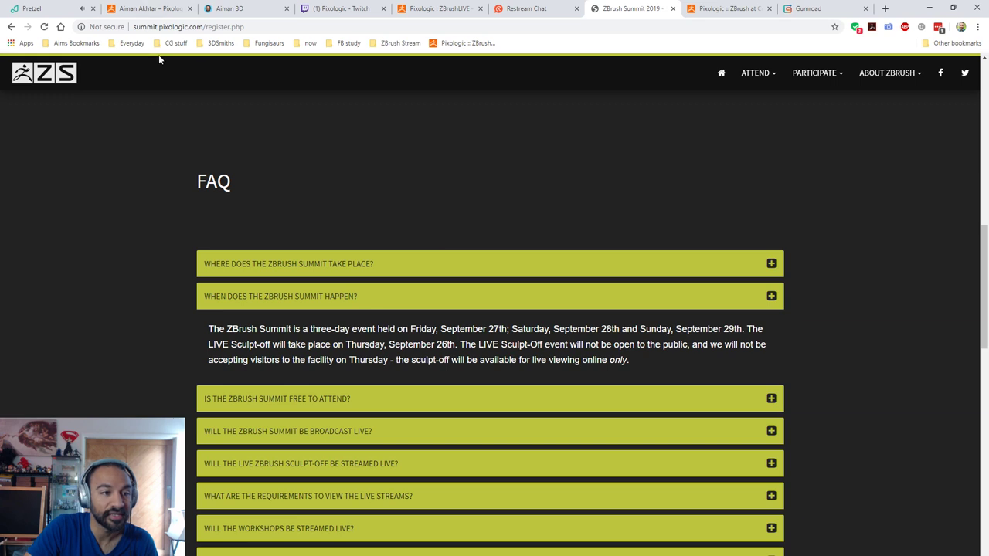
left_click(224, 27)
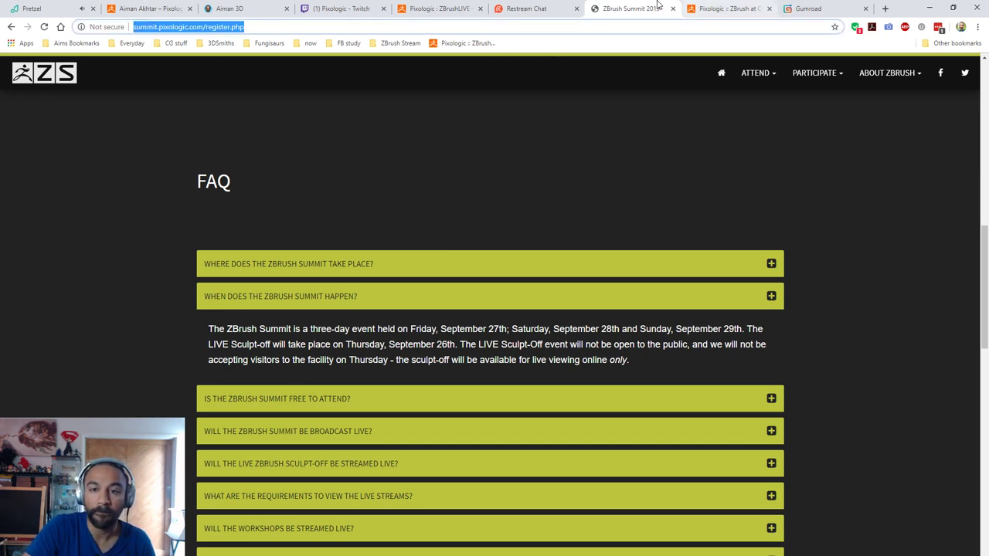
Check the volume control in the Pretzel music player and look at the Restream chat messages
left_click(91, 8)
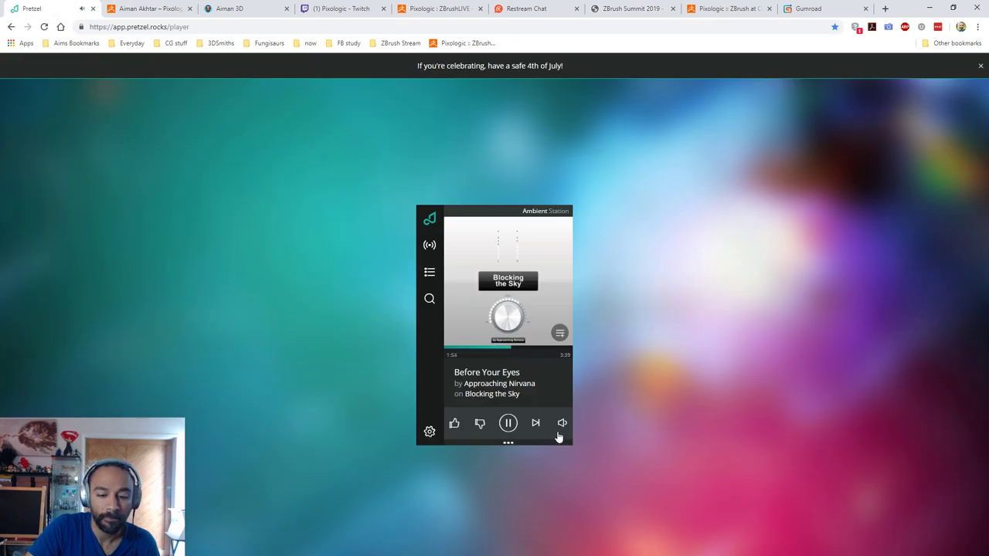
mouse_move(561, 415)
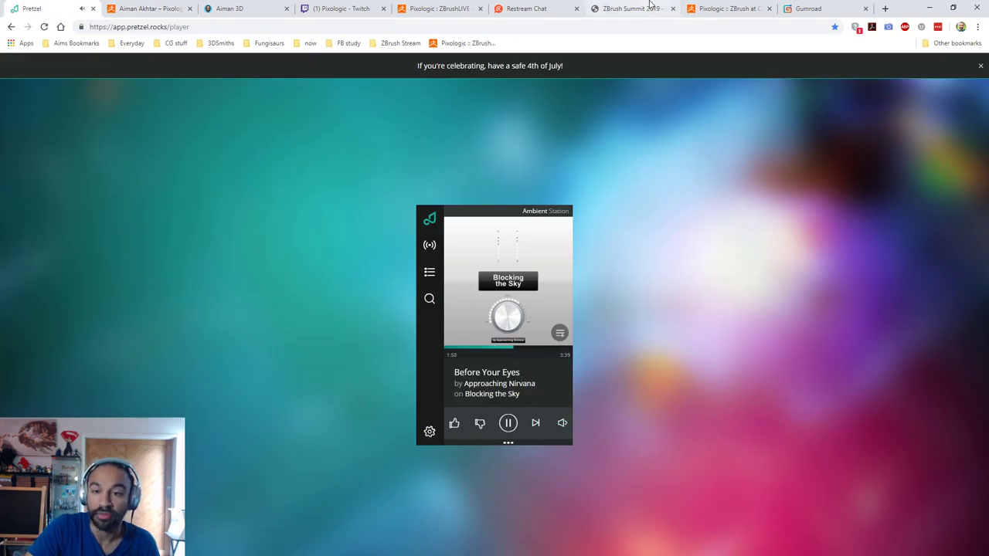
left_click(540, 9)
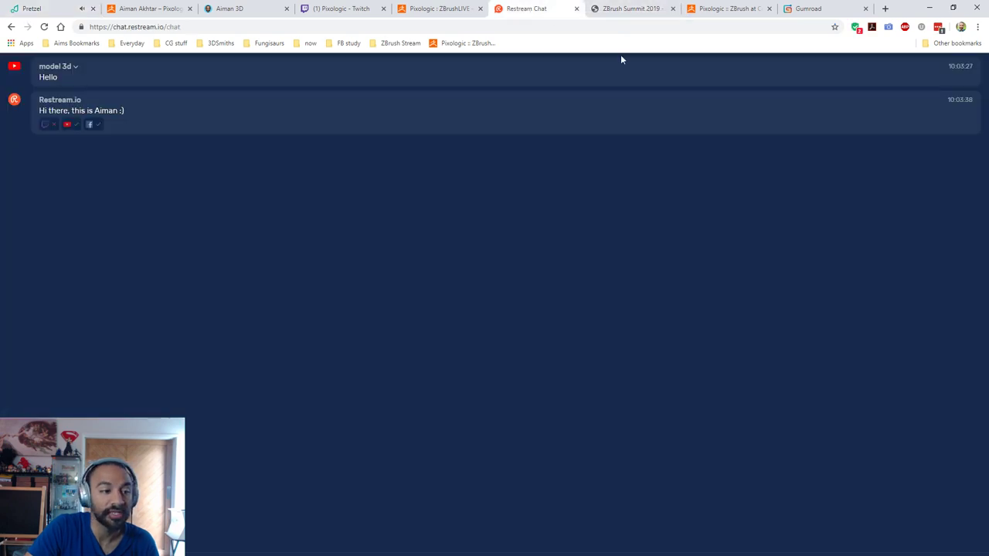
Return to the ZBrush Summit 2019 page and show its free registration section
left_click(629, 7)
scroll(255, 108, "up", 10)
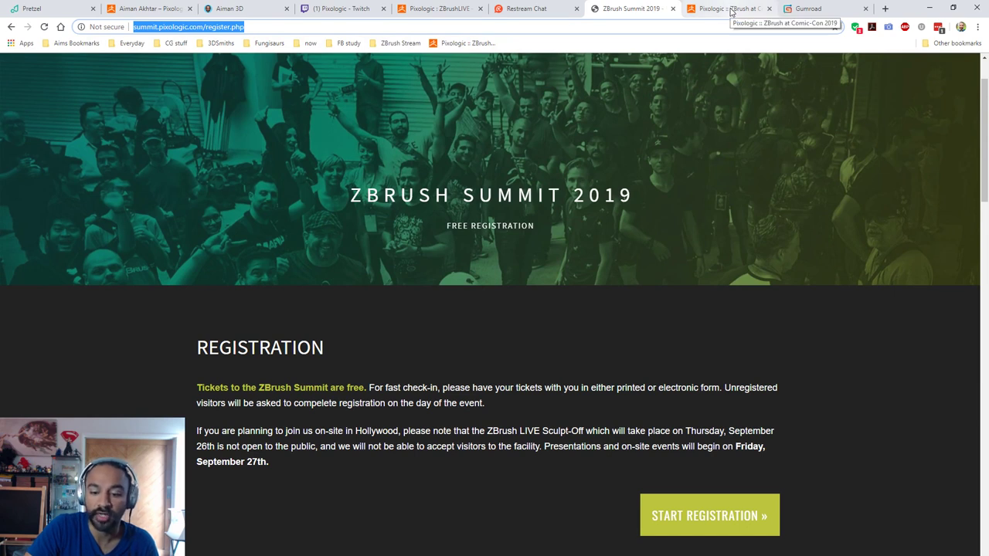
Show the Pixologic Comic-Con 2019 page, highlight its web address and check the Restream chat again
left_click(731, 9)
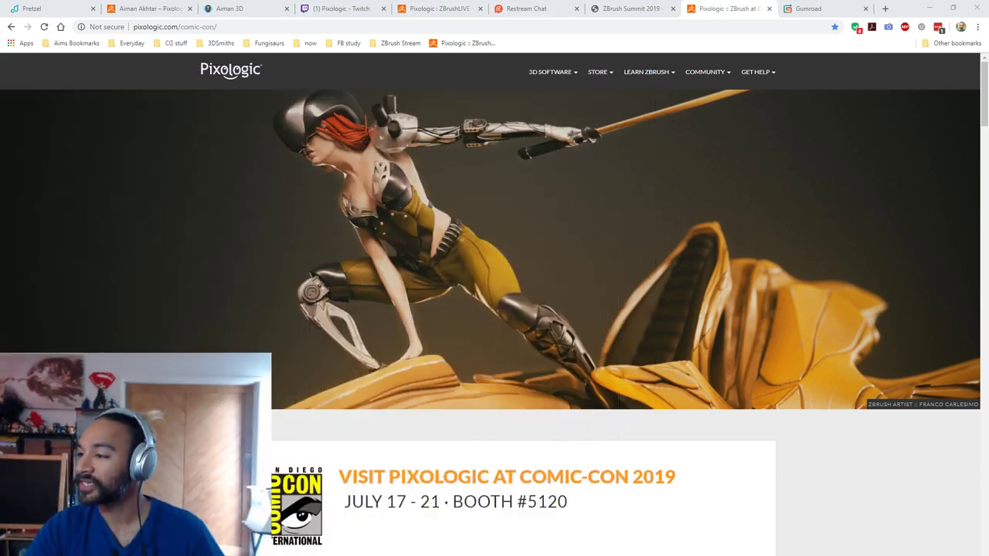
scroll(800, 354, "down", 2)
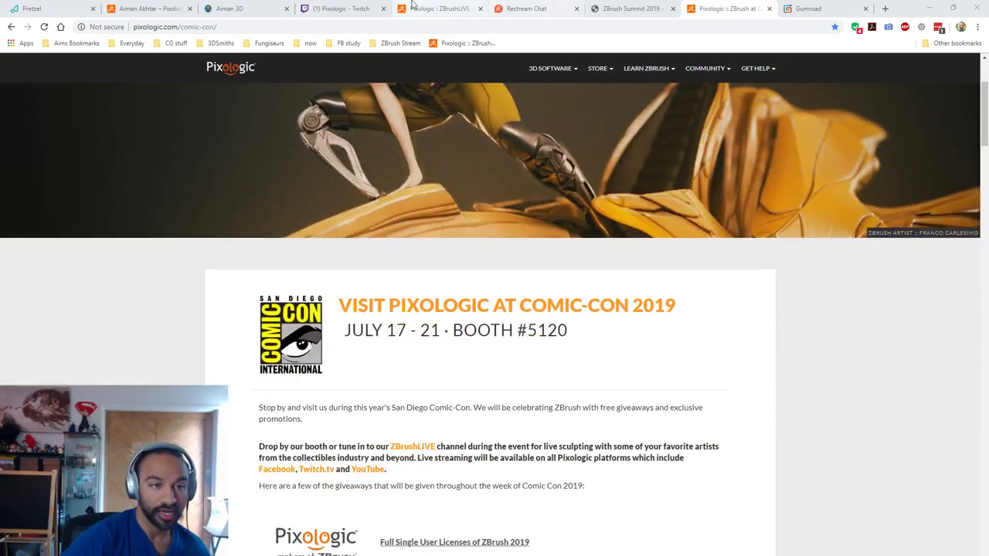
left_click(388, 26)
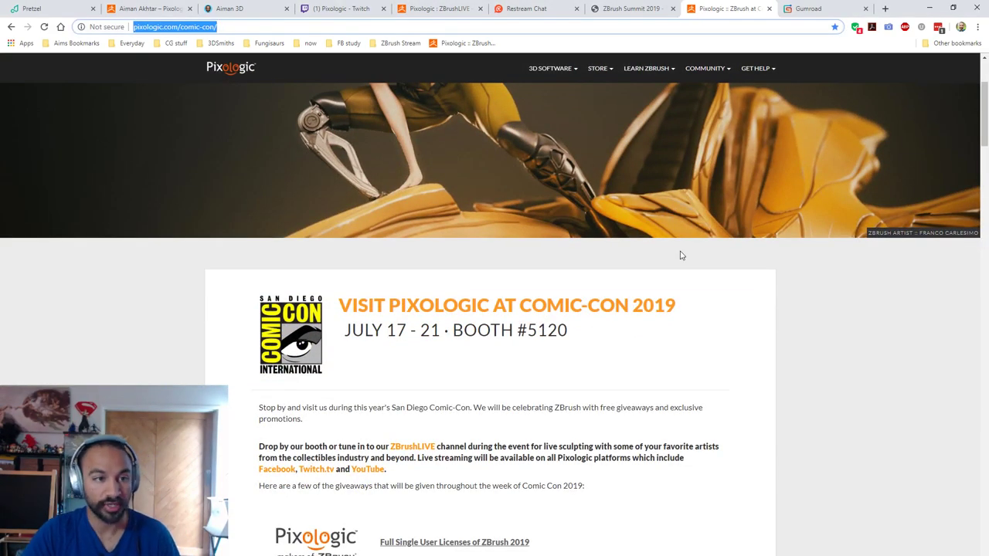
scroll(792, 360, "up", 2)
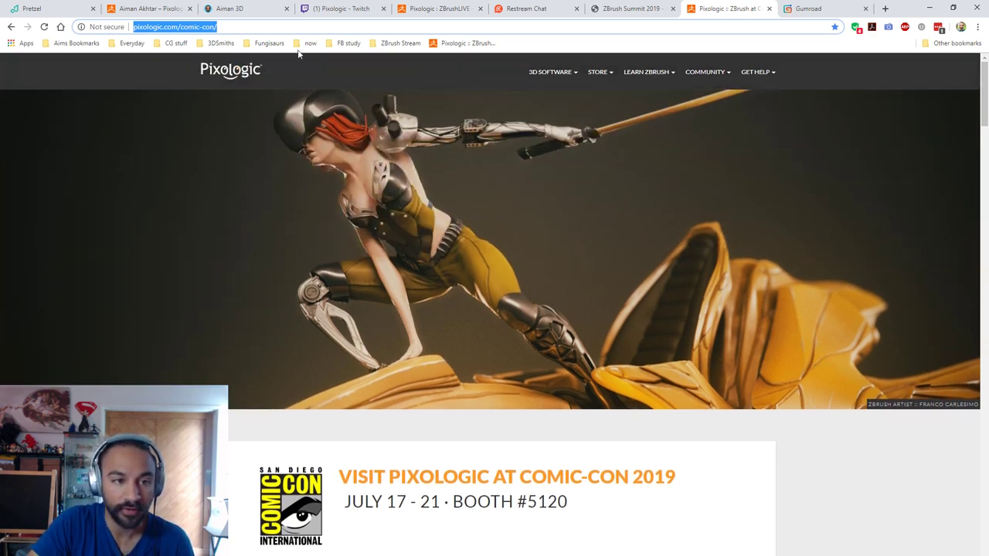
left_click(529, 9)
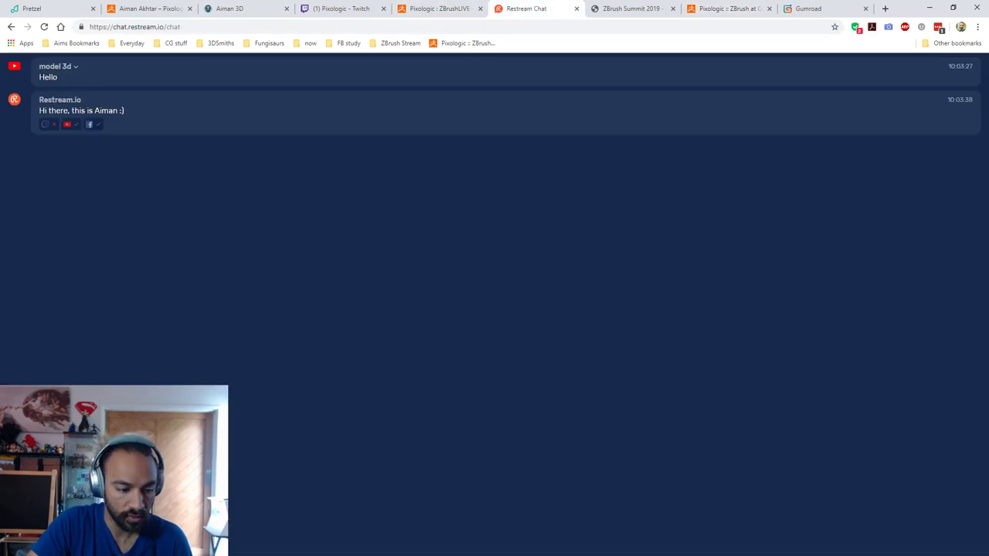
Show the Comic-Con 2019 page's giveaway list and the exhibition map marking the Pixologic booth
left_click(720, 8)
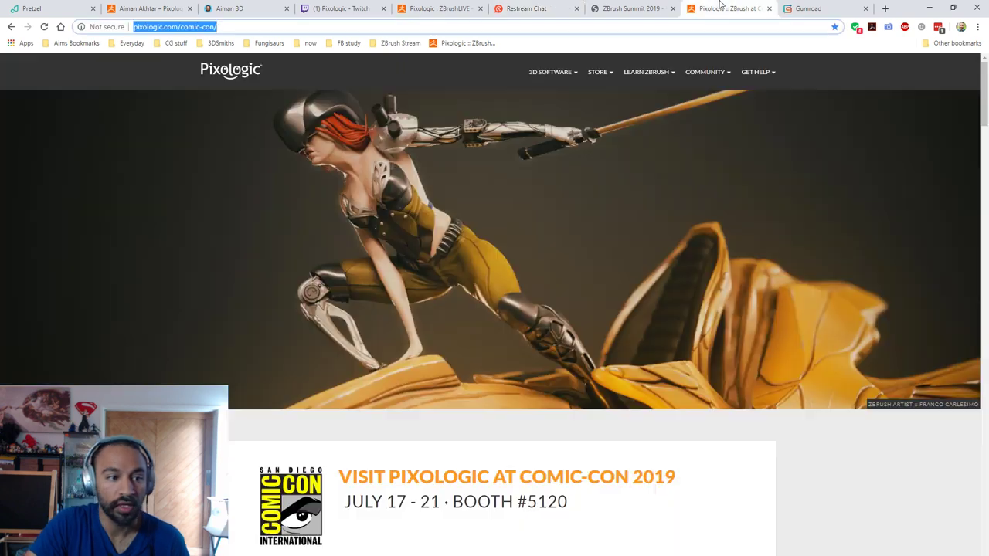
scroll(803, 255, "down", 4)
scroll(813, 265, "down", 2)
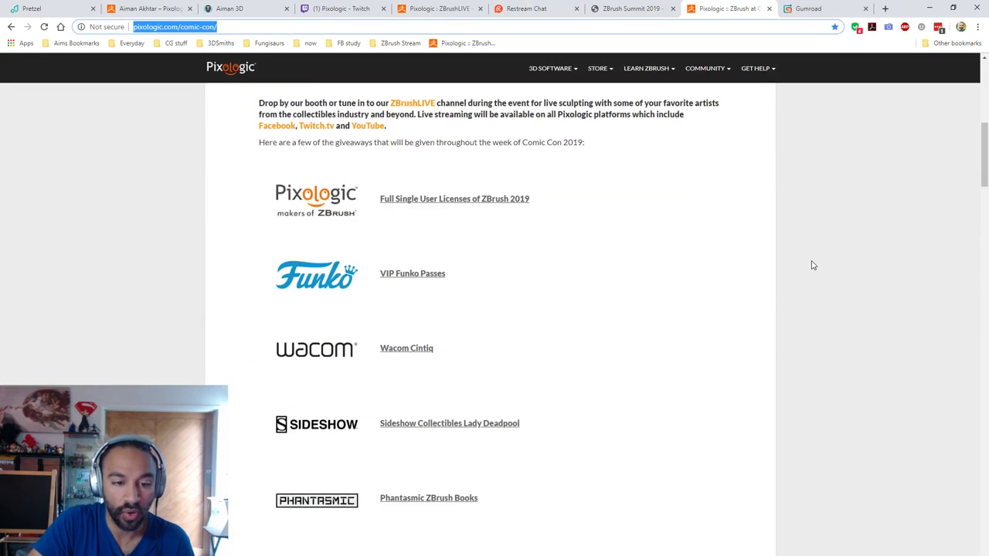
scroll(812, 266, "down", 4)
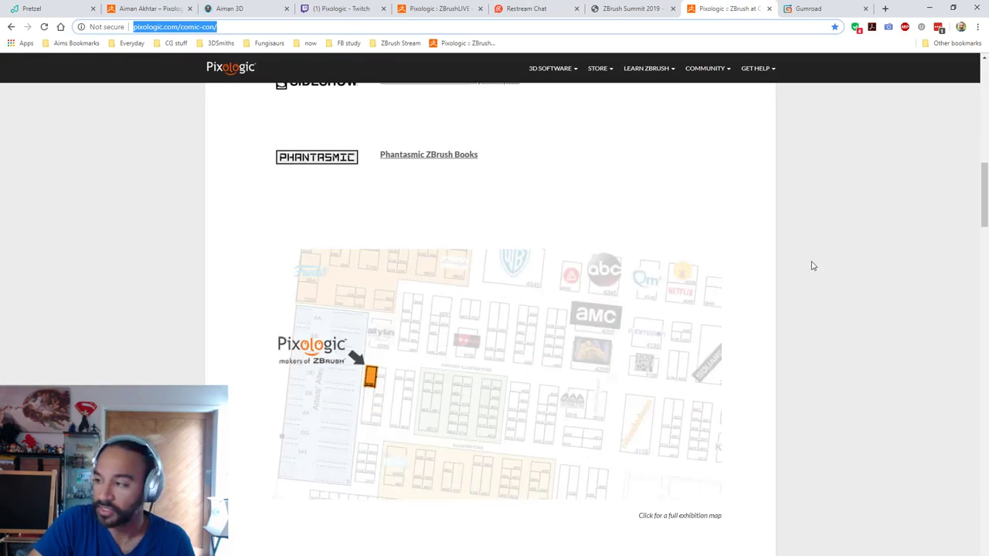
scroll(812, 265, "down", 2)
scroll(811, 265, "up", 1)
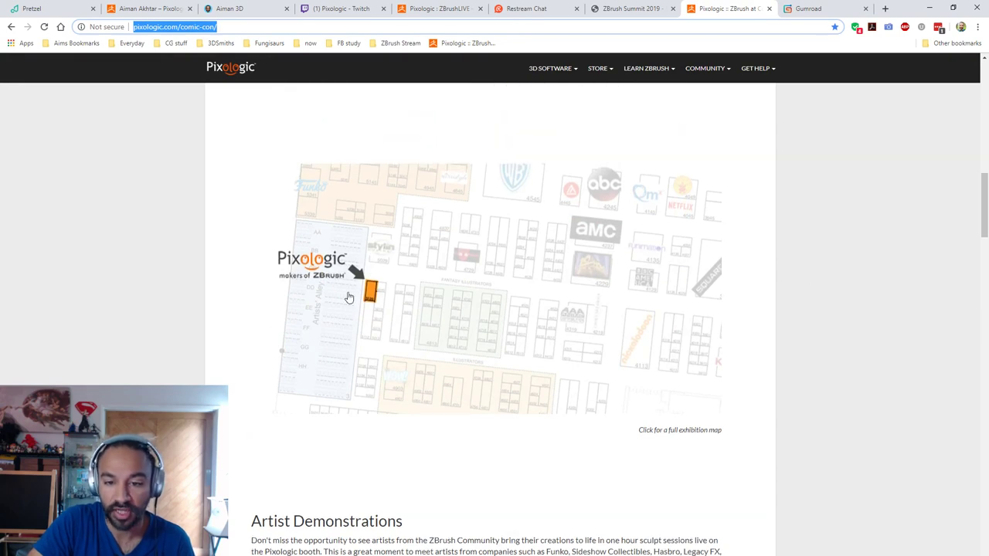
scroll(820, 284, "down", 2)
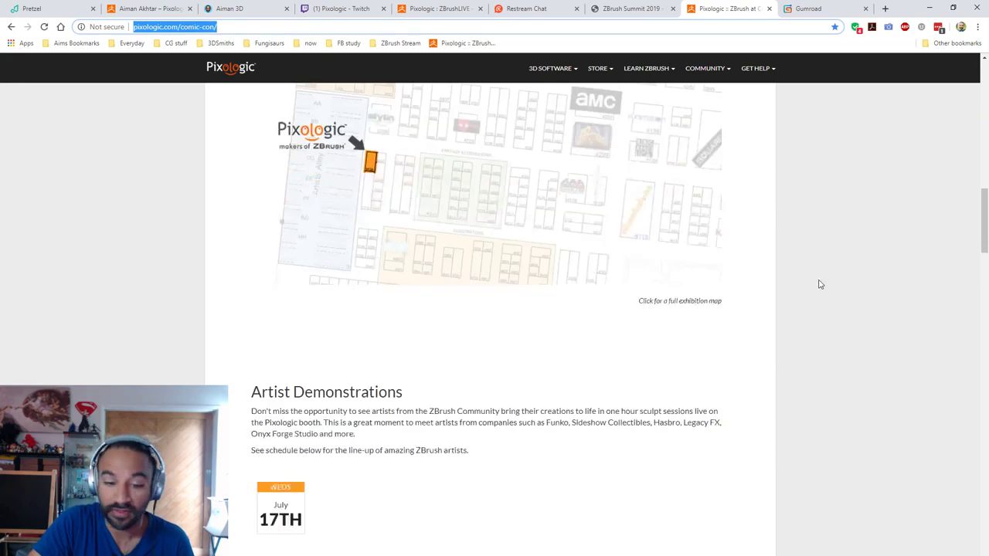
Go through the Artist Demonstrations schedule from July 17th to the July 19th line-up
scroll(821, 285, "down", 4)
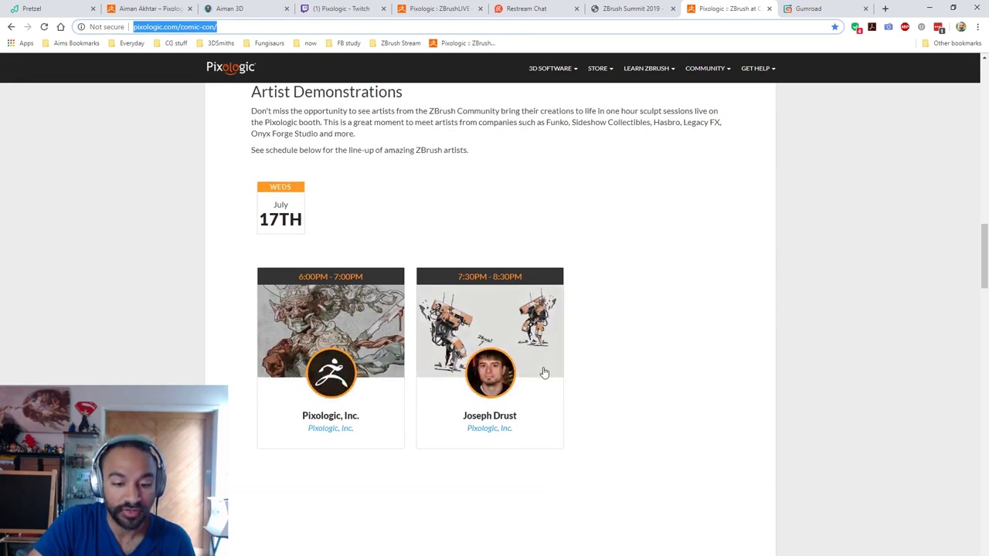
scroll(644, 388, "down", 1)
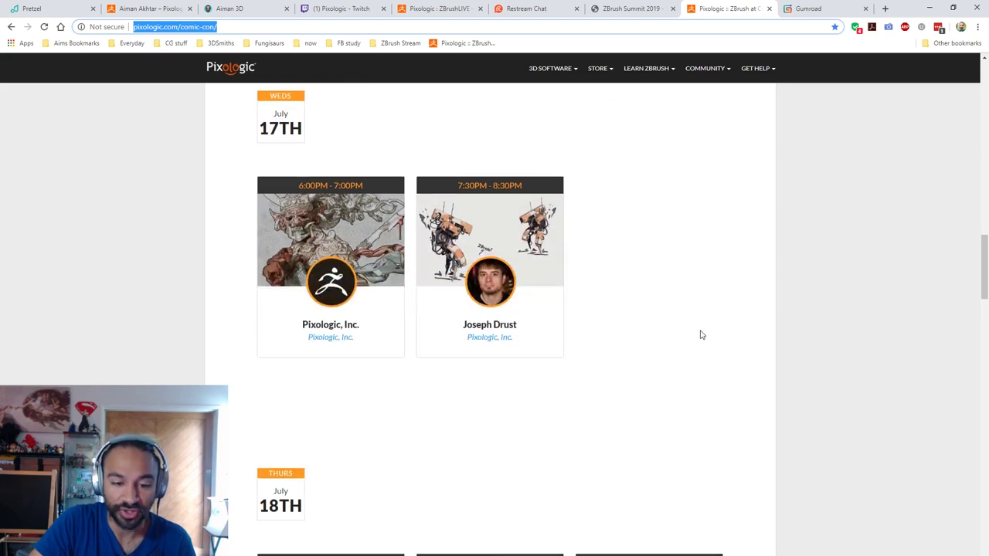
scroll(817, 328, "down", 4)
scroll(822, 341, "down", 1)
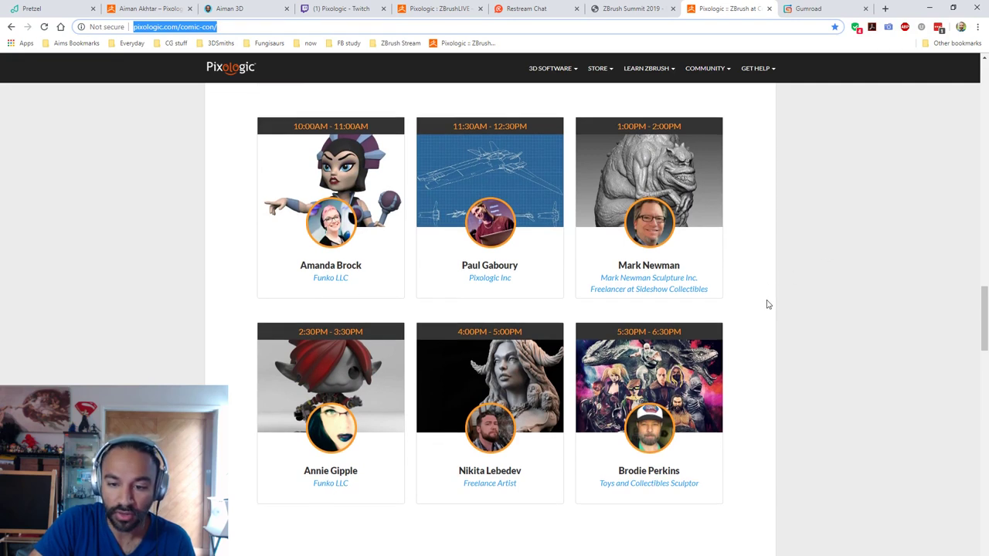
scroll(768, 305, "down", 1)
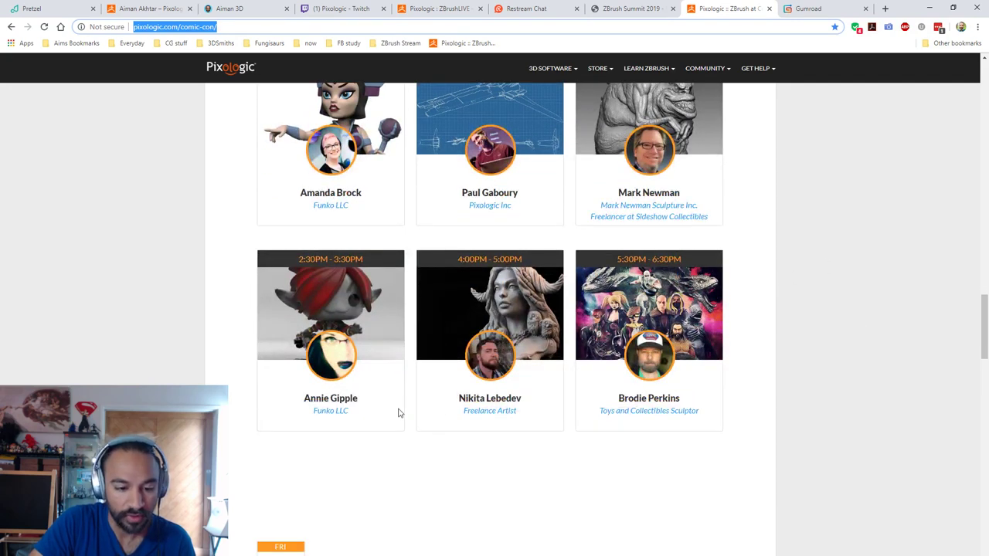
scroll(781, 412, "down", 6)
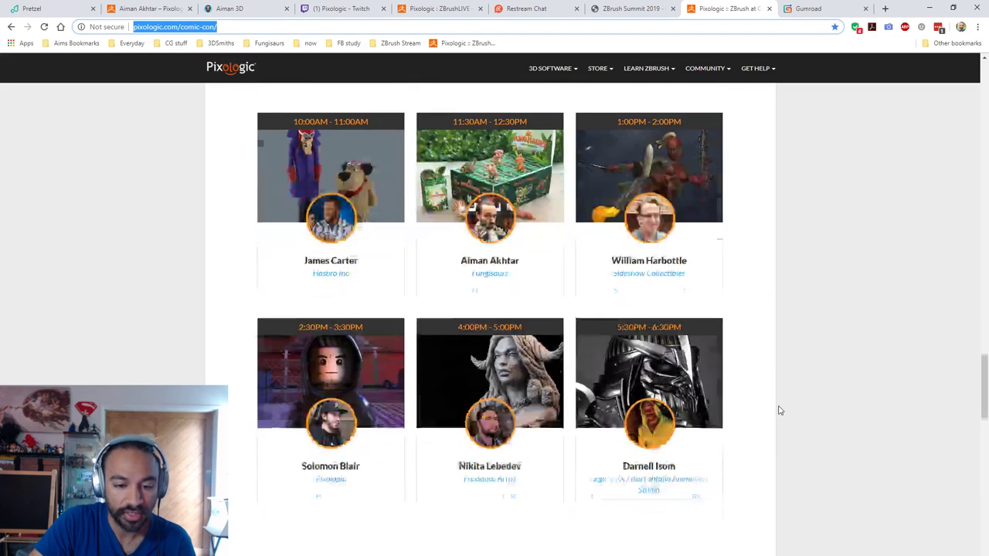
scroll(778, 410, "up", 2)
scroll(464, 294, "down", 1)
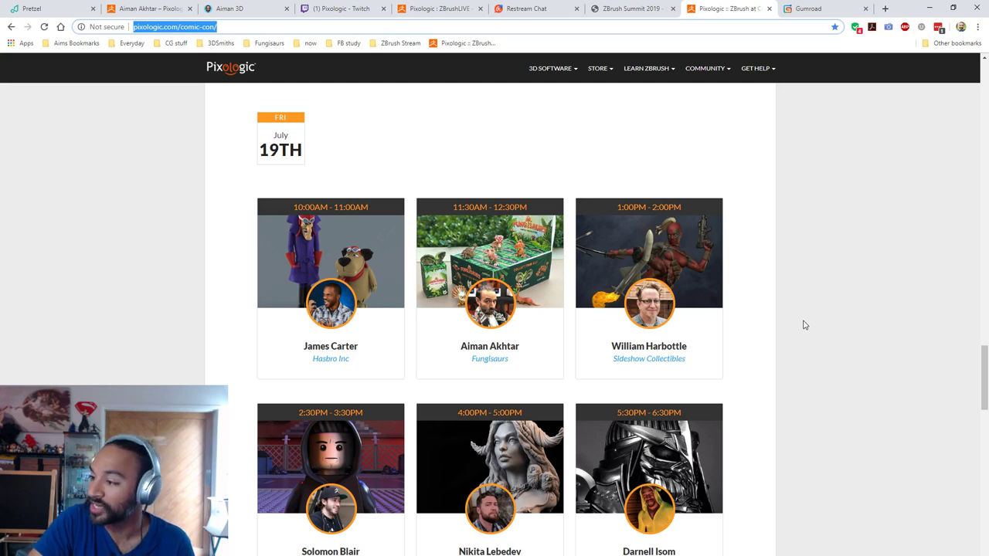
left_click_drag(980, 363, 979, 372)
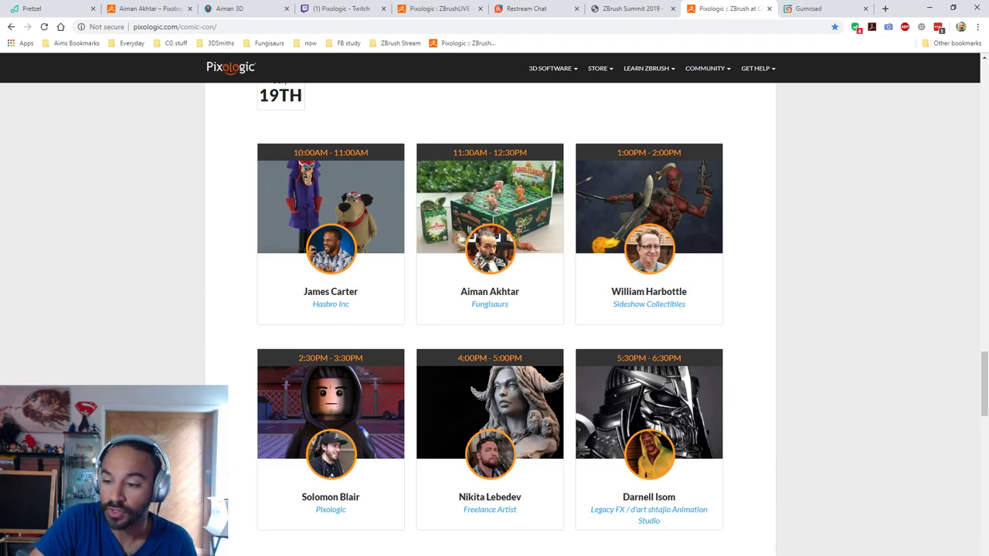
Return to the start of the Comic-Con page and bring up the episode posts on the host's ZBrushLIVE author page
left_click_drag(983, 383, 954, 68)
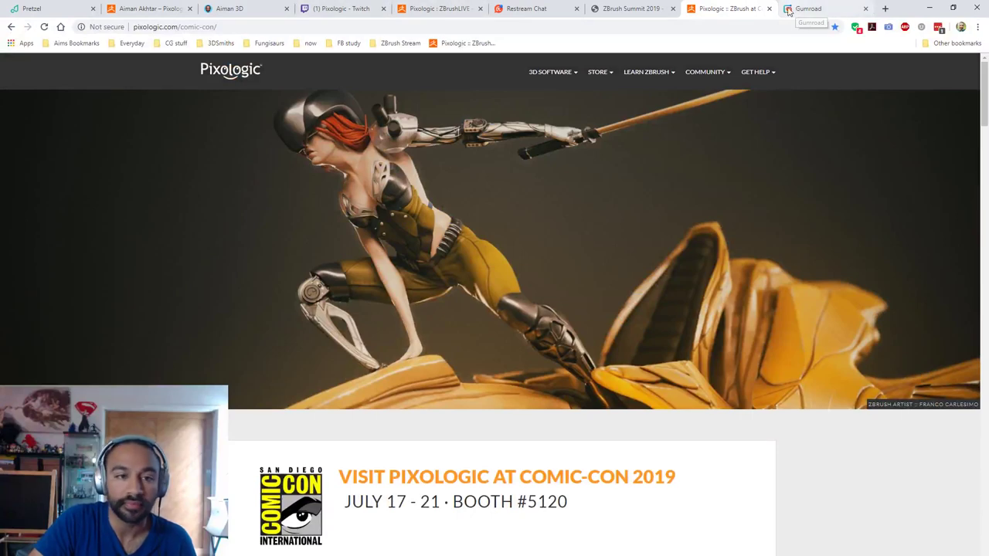
left_click(170, 8)
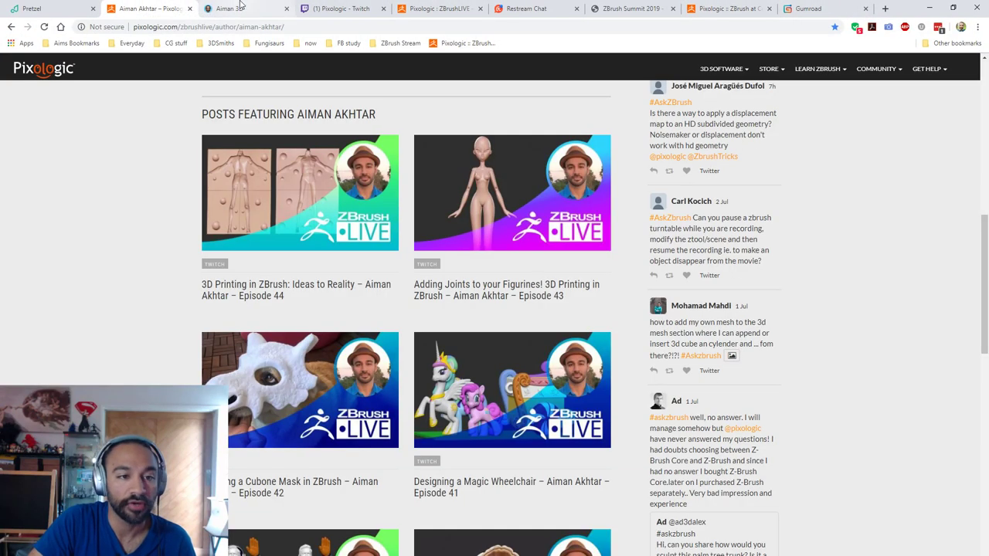
scroll(157, 232, "up", 1)
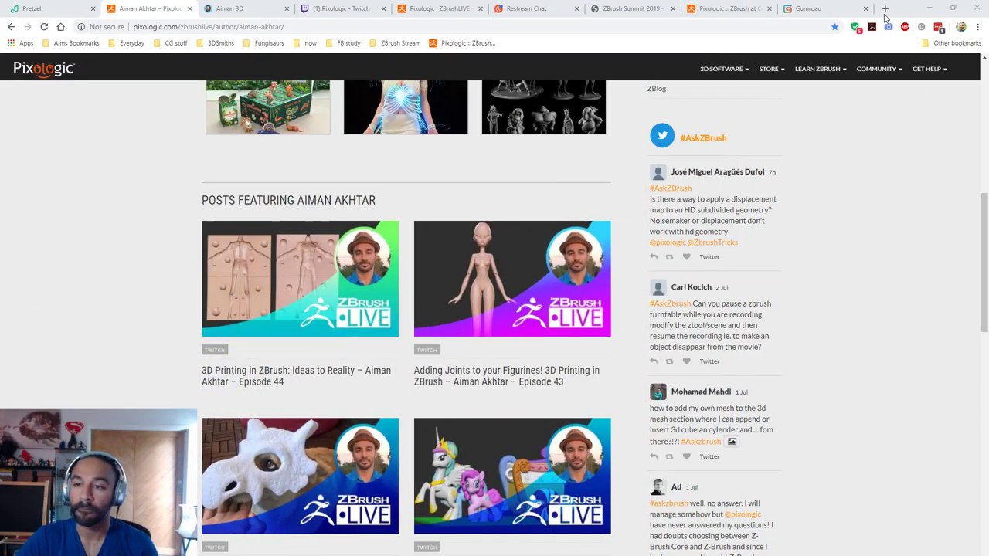
Open the Instagram profile instagram.com/fungisaurs/ in a new browser tab
left_click(885, 9)
type("instagram.com/fungisaurs/")
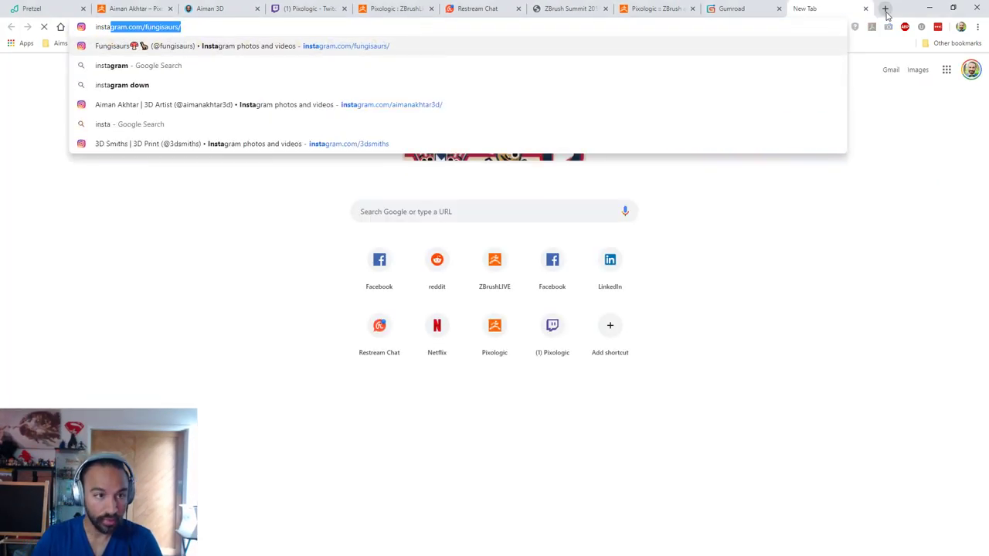
key("Return")
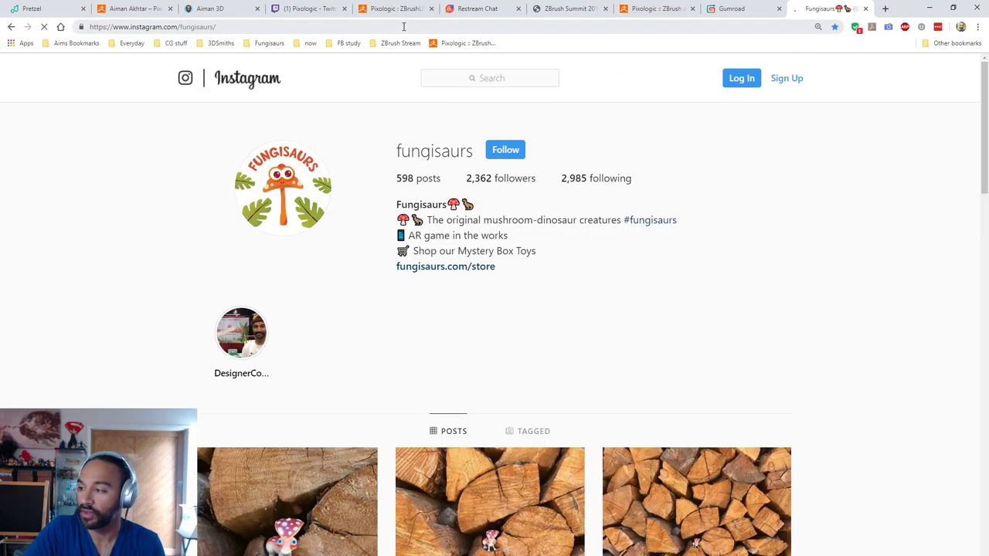
View the Fungisaurs post with the toy sitting among stacked logs and close it
scroll(901, 298, "down", 5)
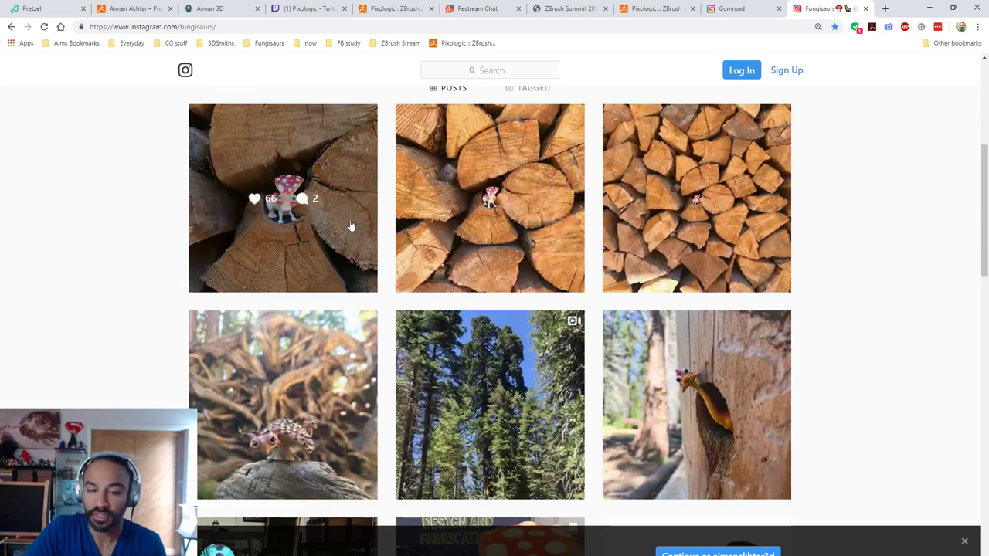
left_click(350, 225)
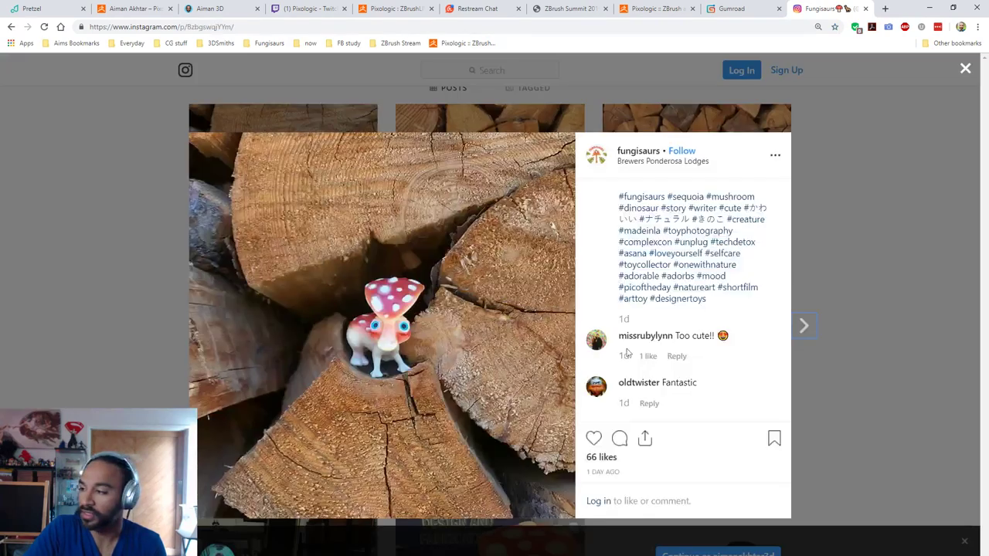
left_click(882, 388)
Browse further down the Fungisaurs feed, view the AR game booth post with the large mushroom dinosaur, and close it
scroll(855, 321, "down", 2)
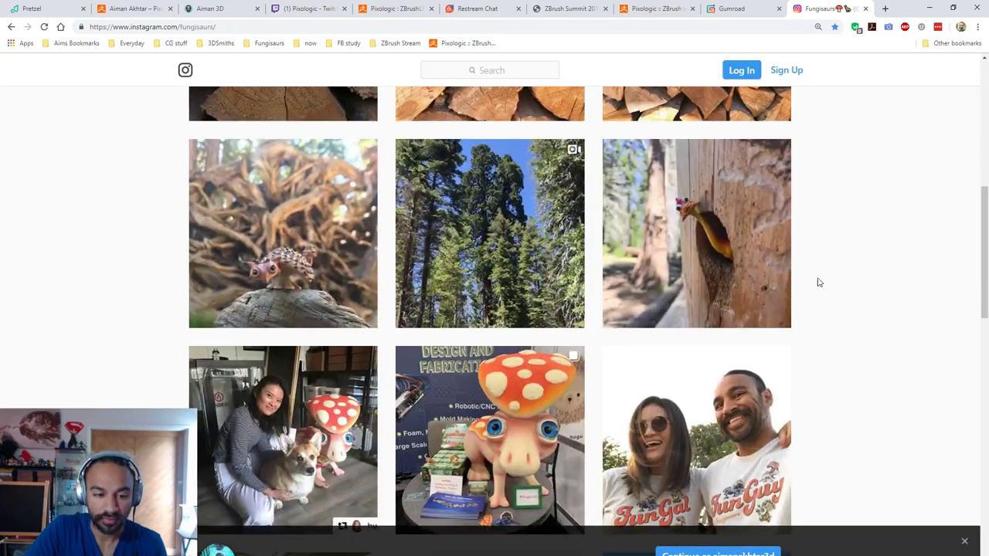
scroll(841, 283, "down", 2)
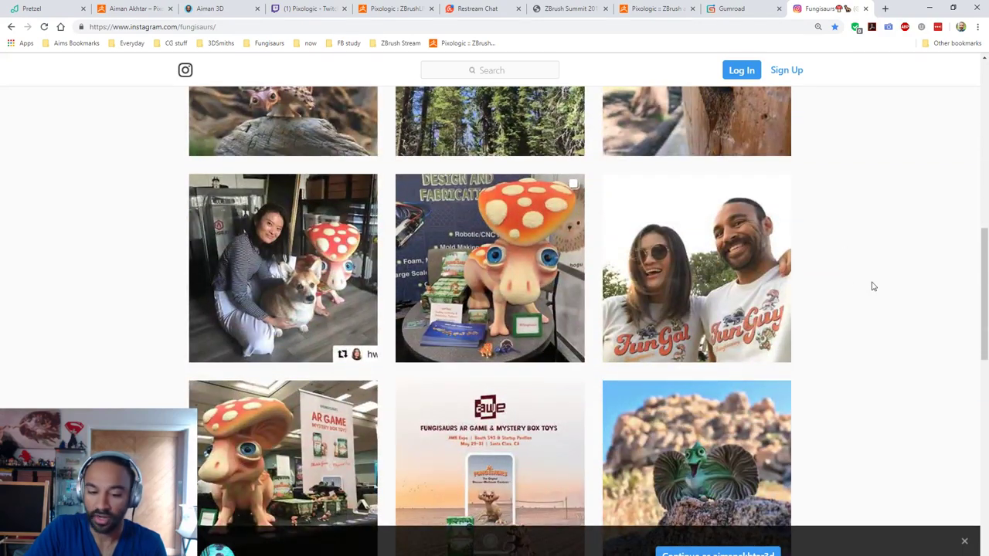
scroll(877, 288, "down", 1)
left_click(349, 430)
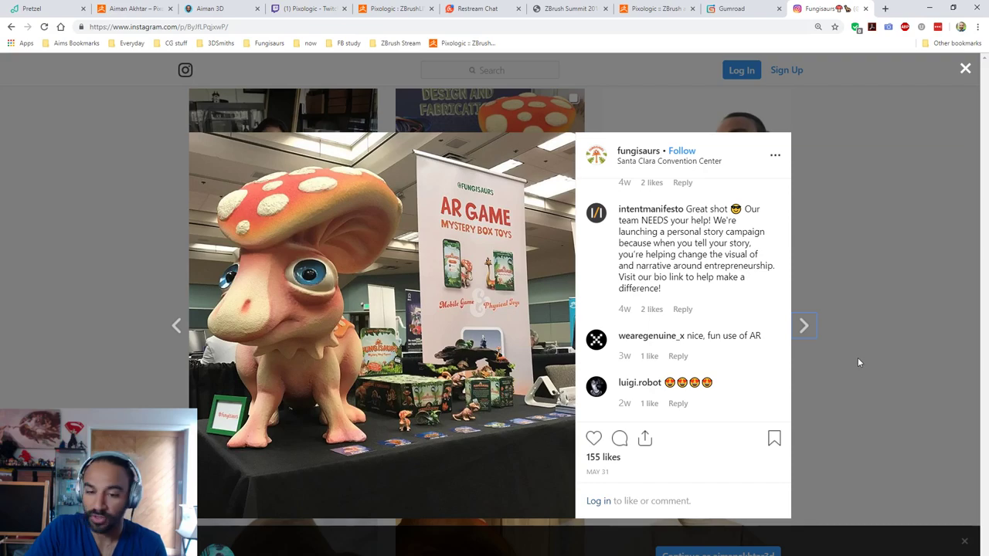
left_click(860, 359)
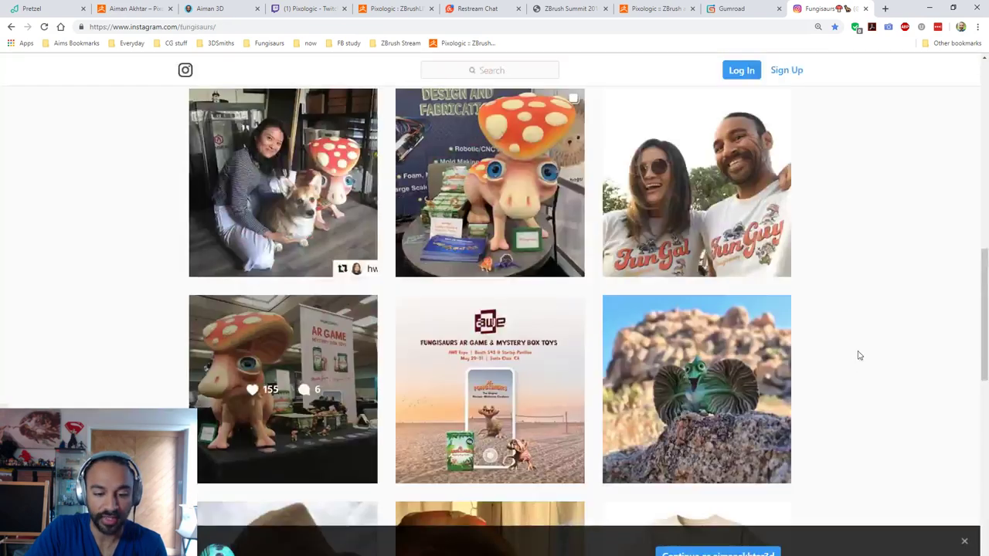
scroll(857, 354, "down", 2)
scroll(863, 352, "down", 2)
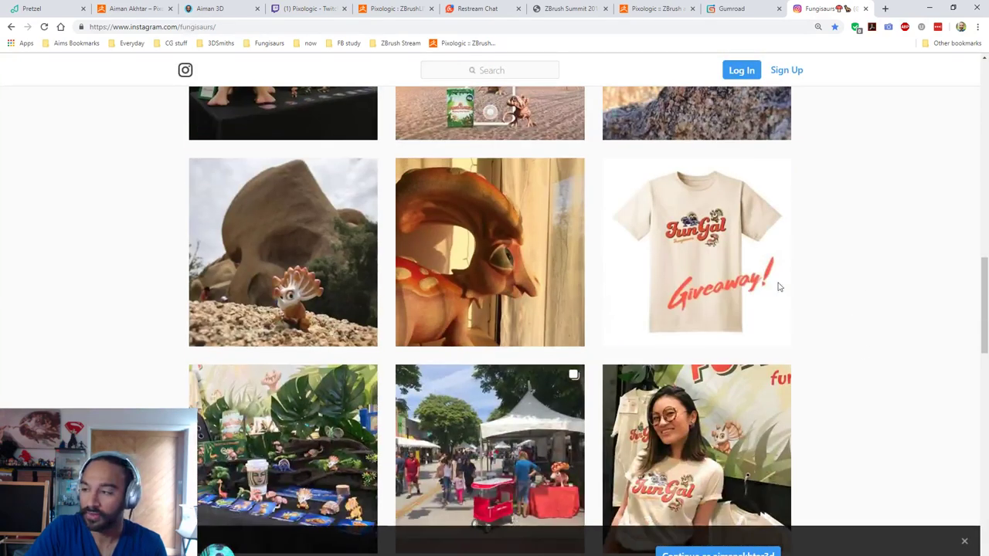
left_click(497, 28)
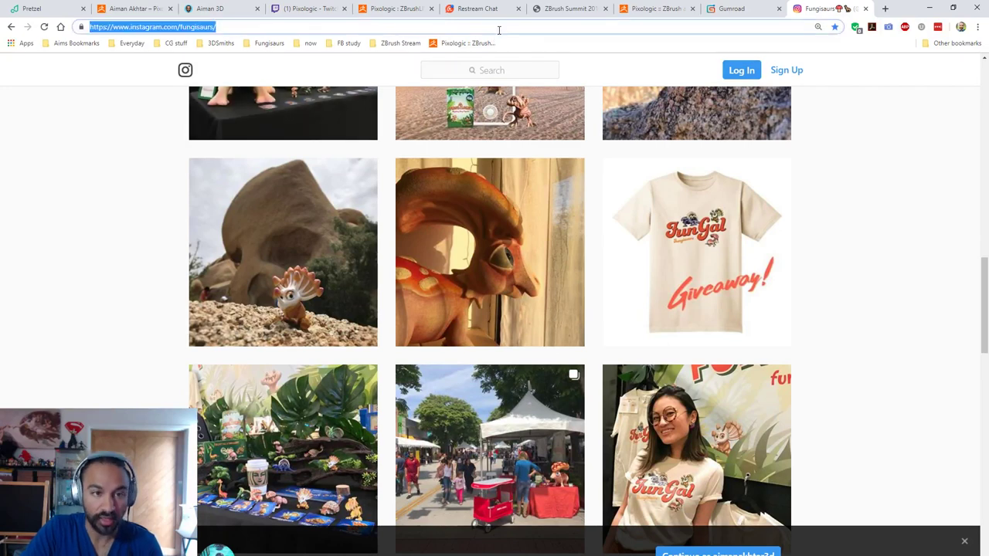
type("http://pixologic.com/comic-con/")
key("Escape")
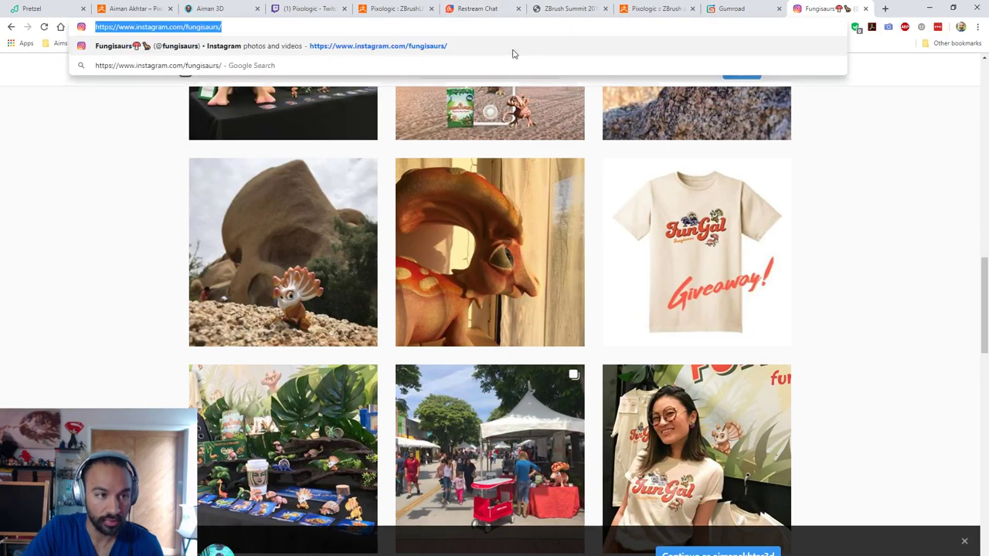
left_click(489, 10)
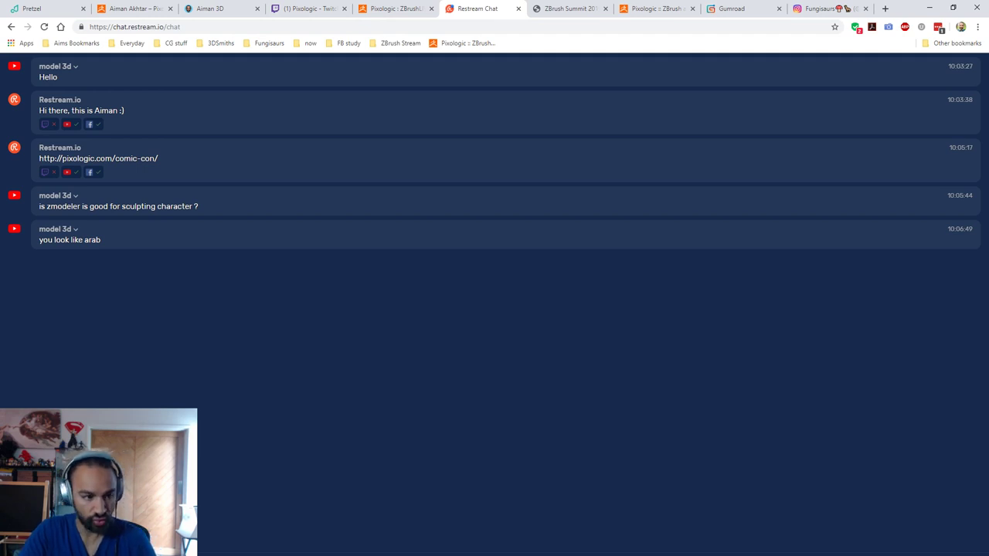
key("Return")
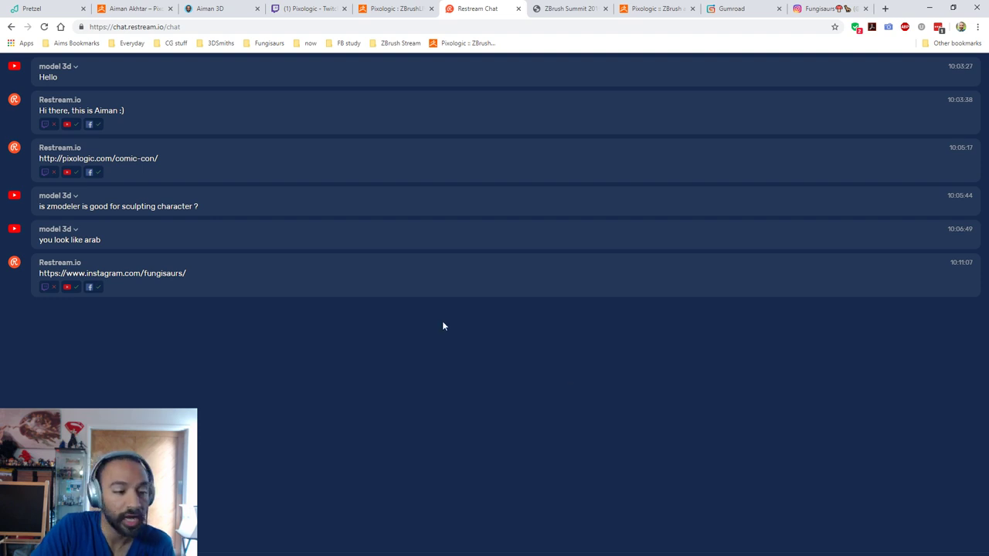
Show the ZBrushLIVE home page and the host's episode posts, and switch to ZBrush
left_click(407, 7)
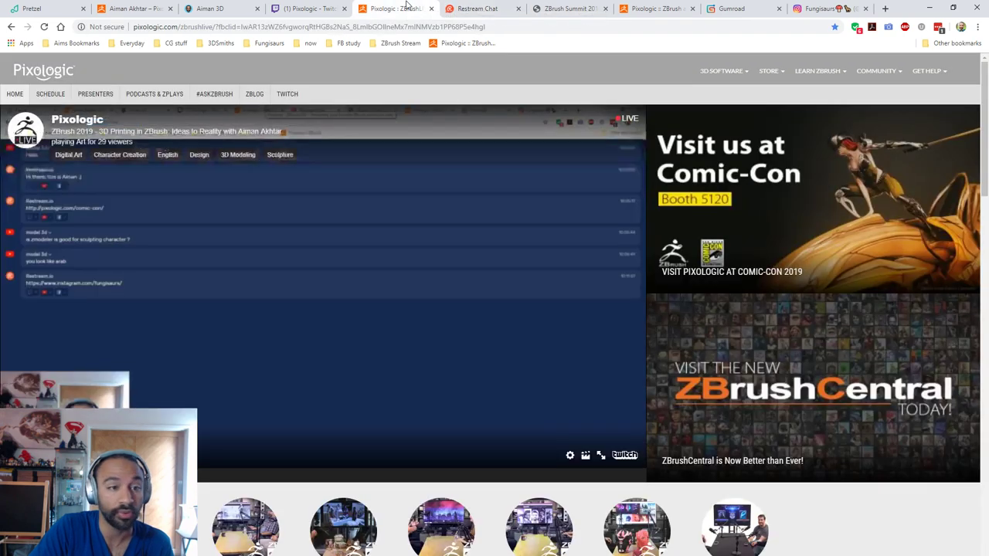
left_click(135, 8)
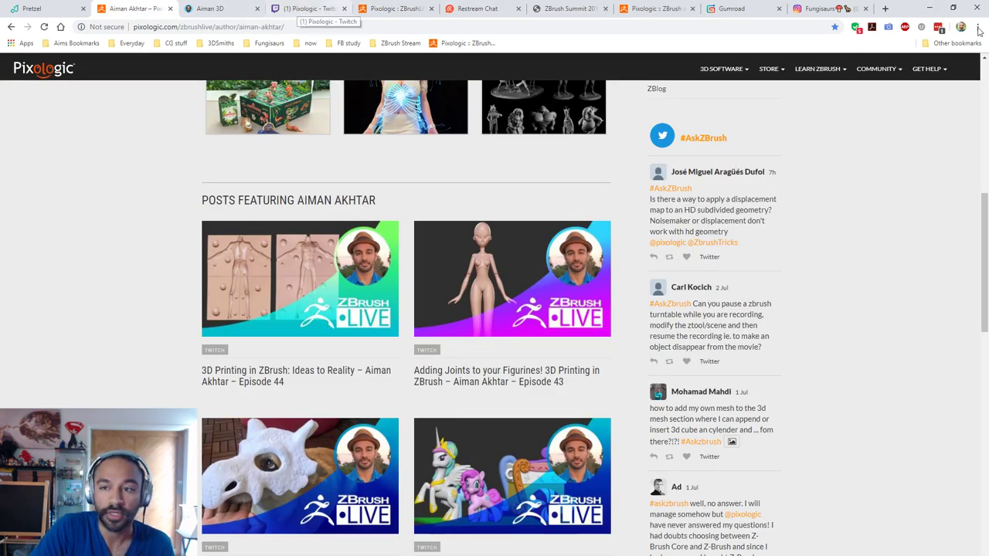
left_click(932, 8)
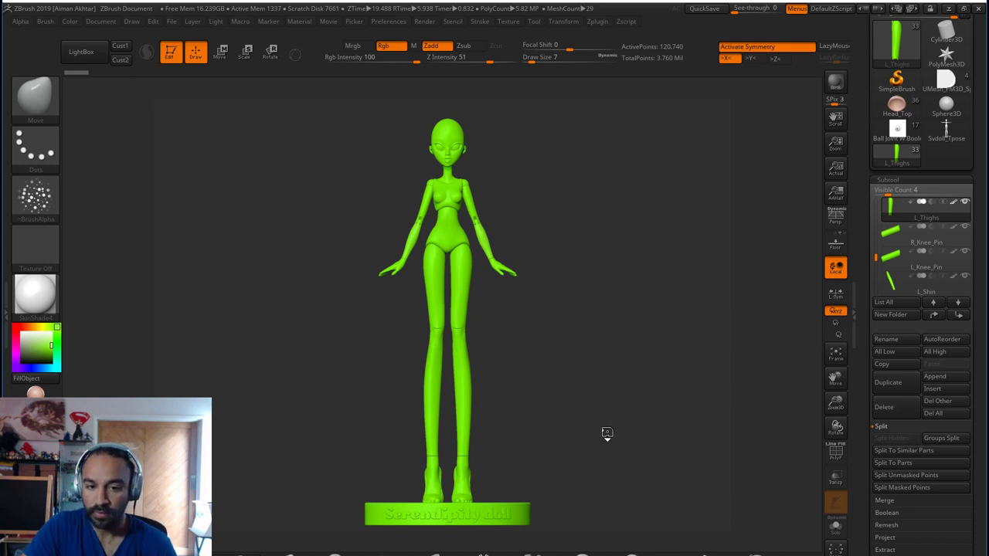
Switch from the assembled Serendipity doll to the Head_Top tool and examine the separated head parts, including the hollow interior
mouse_move(592, 434)
left_mouse_down()
mouse_move(421, 467)
mouse_move(588, 470)
mouse_move(504, 469)
mouse_move(585, 446)
left_mouse_up()
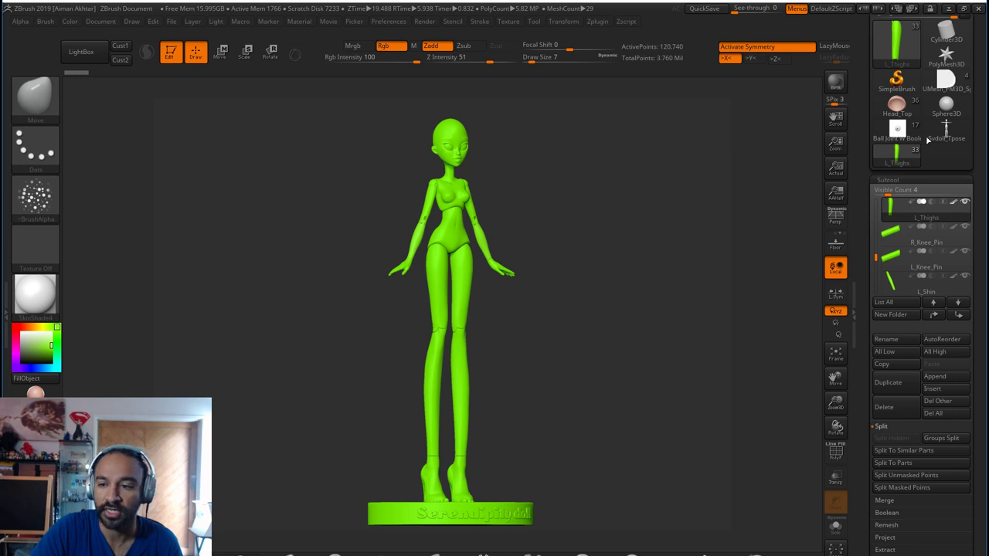
mouse_move(902, 112)
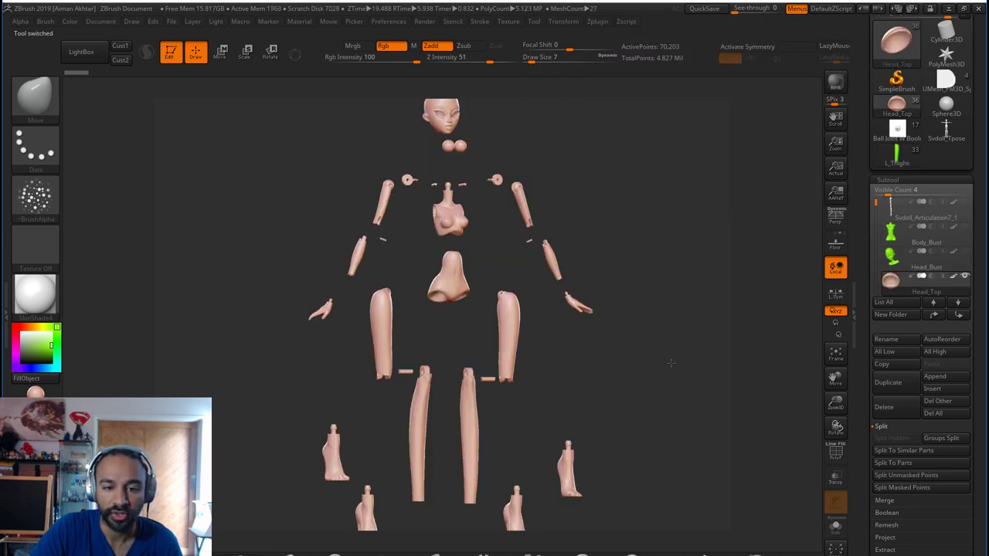
left_click_drag(671, 363, 662, 364, "shift")
left_click_drag(627, 191, 647, 375, "alt")
left_click_drag(629, 288, 635, 312)
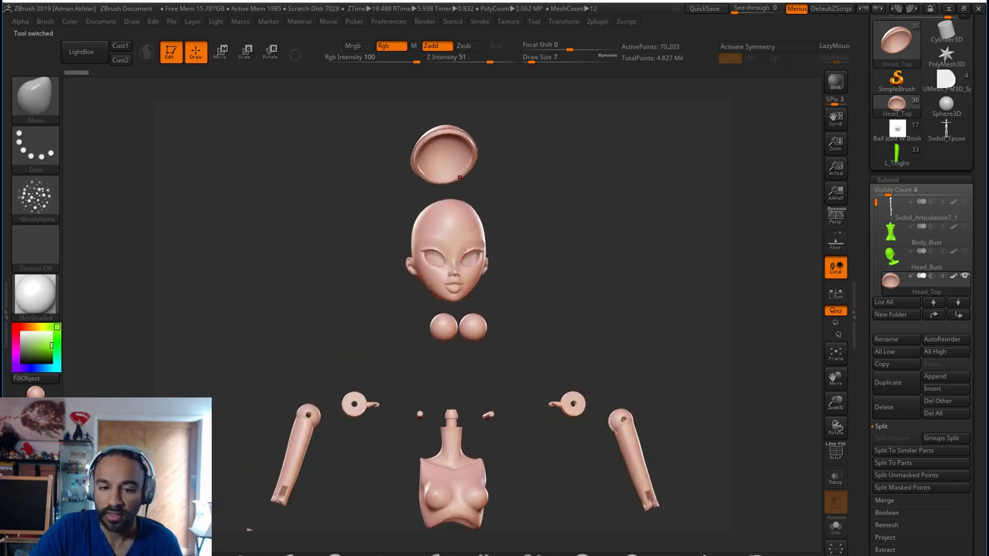
left_click_drag(483, 150, 324, 299)
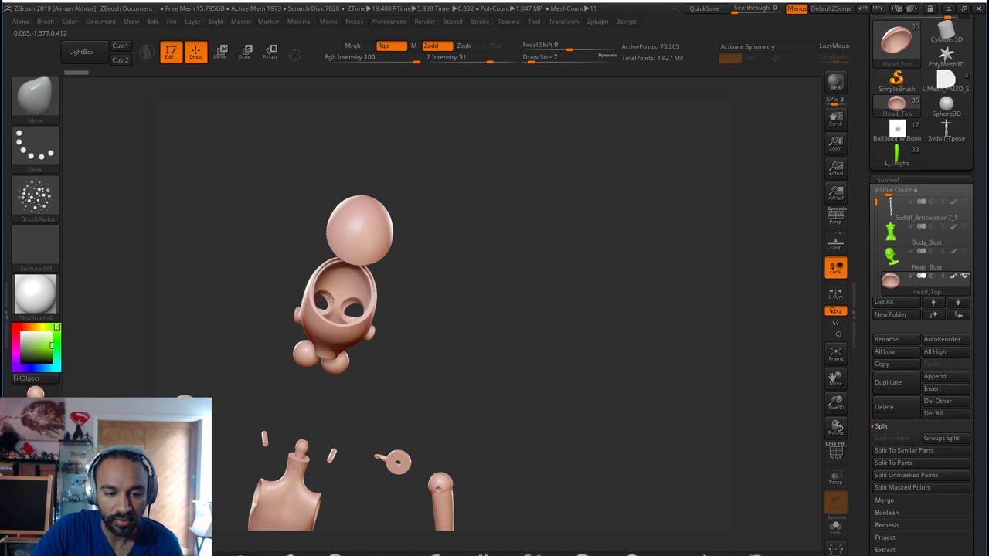
Examine the doll's separated head, eyes, arms, torso and pelvis from several angles
left_click_drag(425, 340, 412, 310)
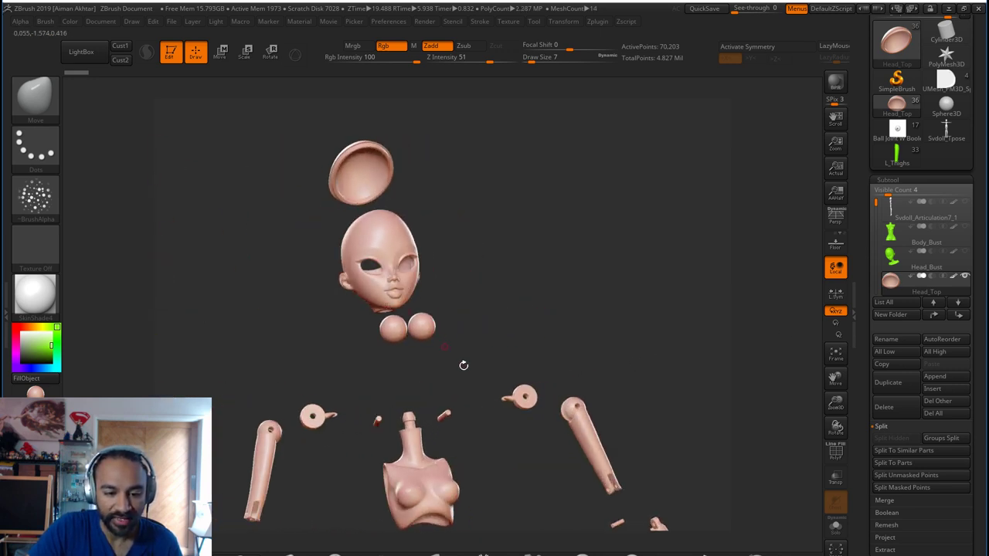
left_click_drag(464, 365, 456, 312)
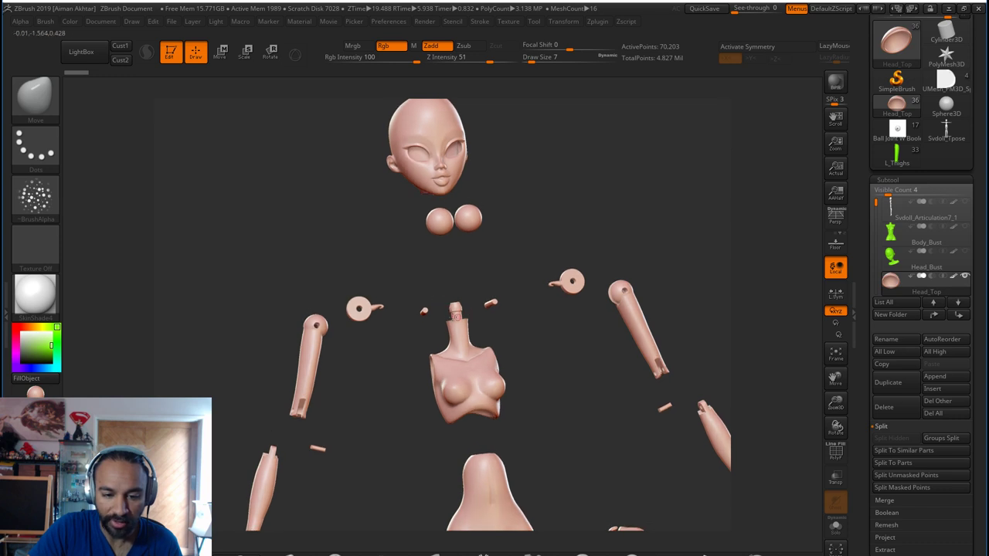
left_click_drag(522, 303, 538, 221)
left_click_drag(556, 366, 530, 451)
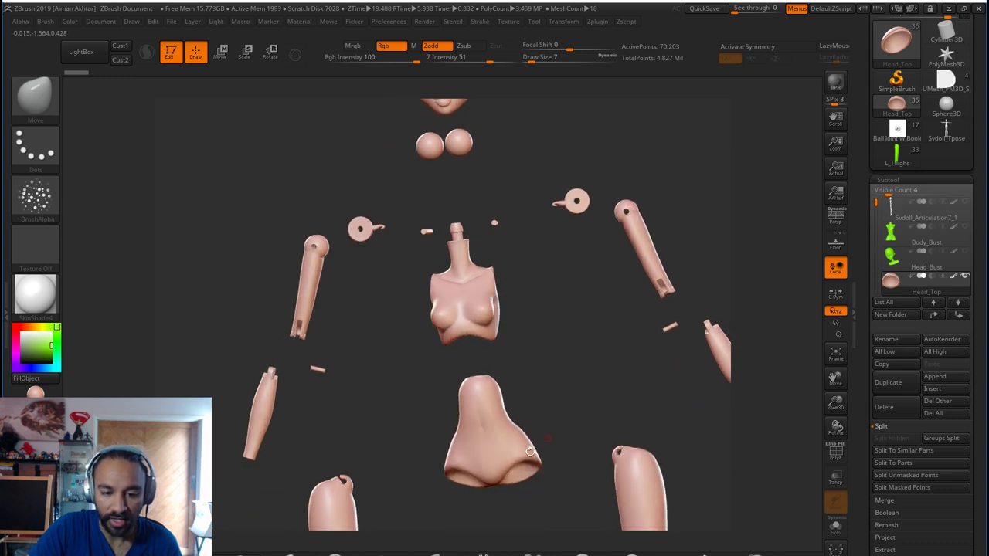
left_click_drag(582, 422, 568, 399, "alt")
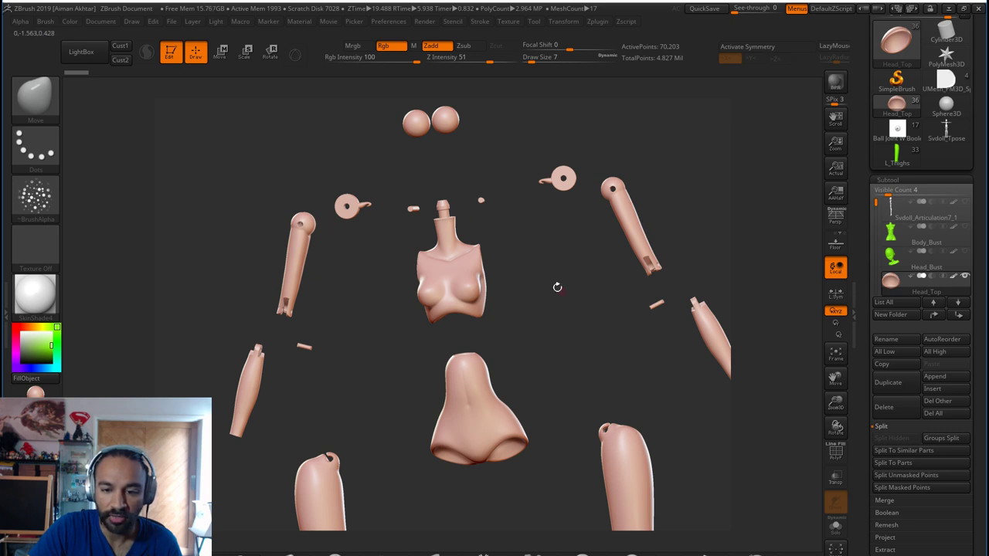
left_click_drag(558, 287, 514, 228, "alt")
left_click_drag(599, 355, 555, 197, "alt")
left_click_drag(597, 372, 570, 424, "alt")
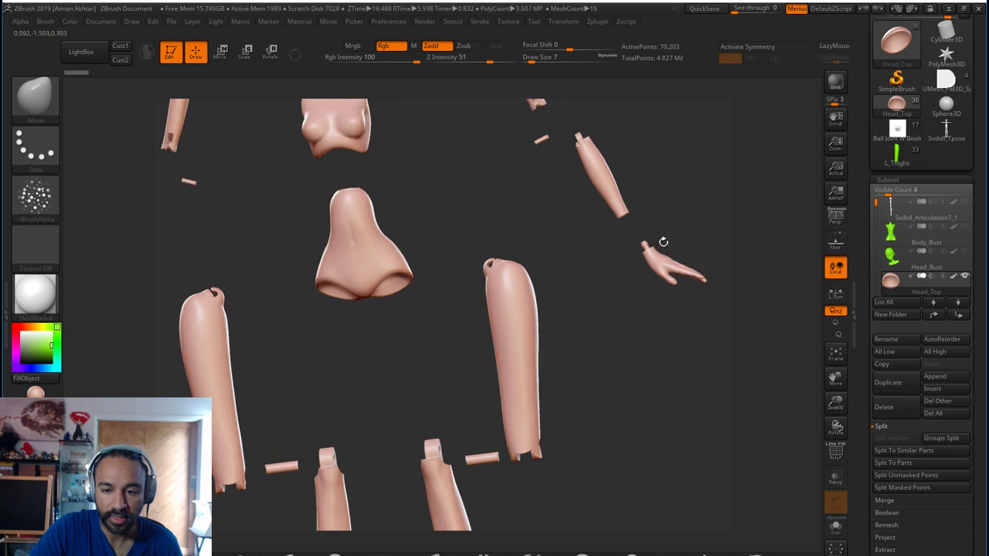
Examine the thighs, knee pins, shins, feet and the Serendipity doll base, ending on the torso from an angle
left_click_drag(613, 378, 700, 116, "alt")
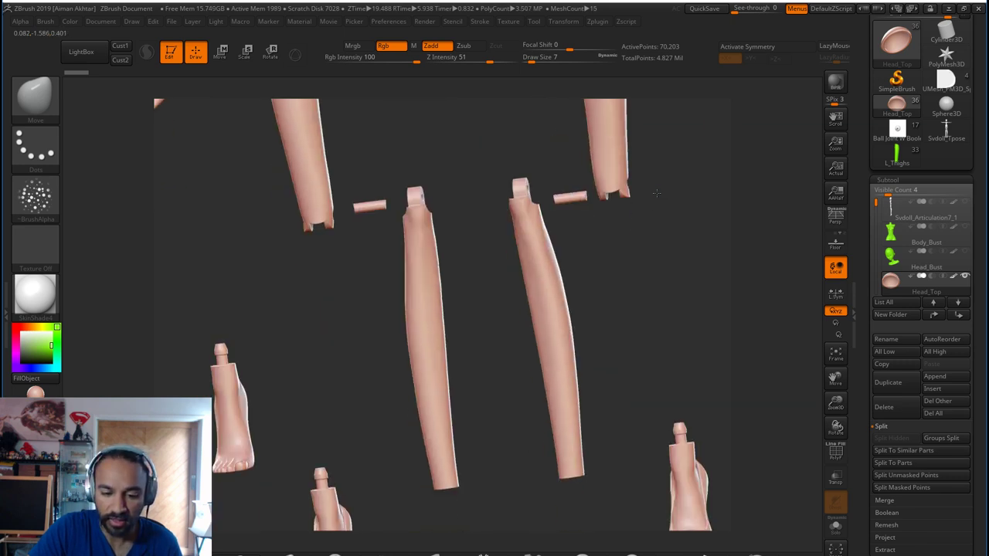
left_click_drag(632, 383, 614, 311, "alt")
left_click_drag(610, 420, 574, 313, "alt")
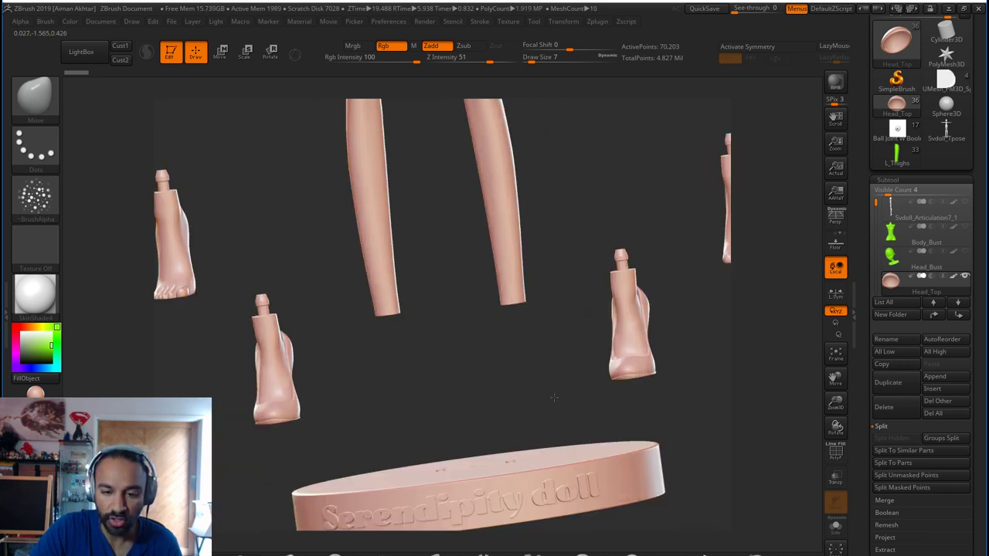
mouse_move(554, 397)
left_mouse_down()
mouse_move(578, 407)
mouse_move(566, 394)
left_mouse_up()
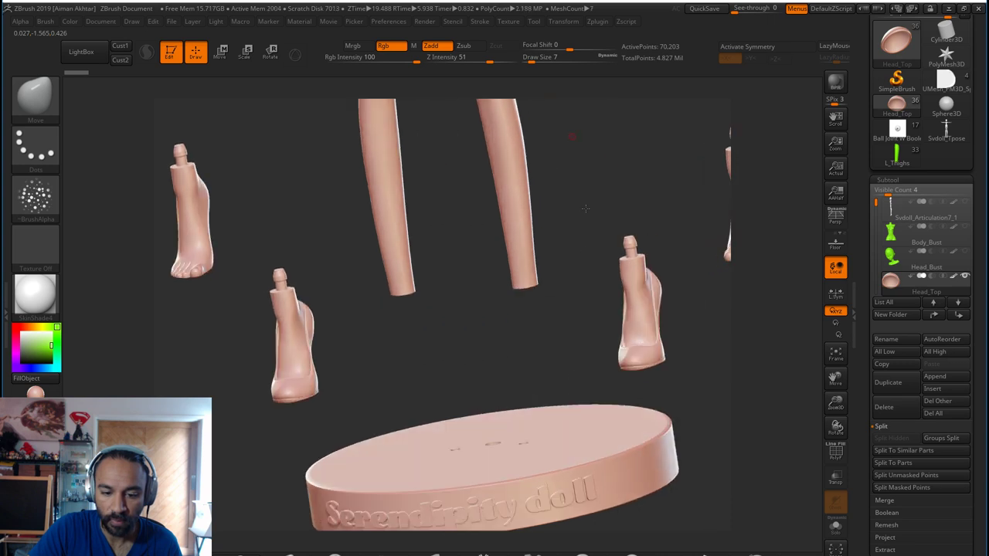
left_click_drag(585, 209, 608, 332)
left_click_drag(622, 456, 719, 416)
mouse_move(646, 338)
left_mouse_down("alt")
mouse_move(658, 356)
mouse_move(644, 460)
left_mouse_up("alt")
left_click_drag(562, 233, 568, 342, "alt")
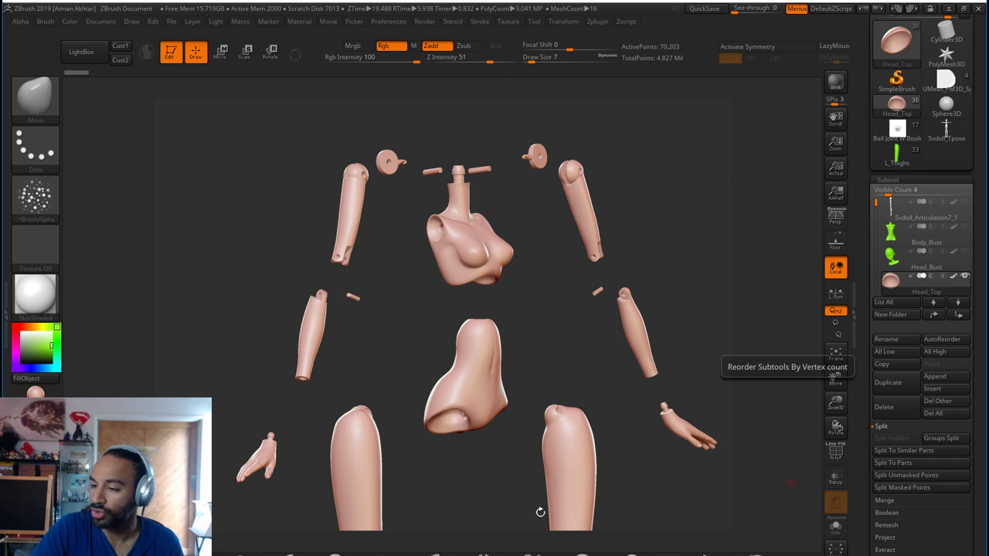
View the upper body parts from the front and inspect the shoulder joint disc, its pin and the neck joint up close
left_click_drag(617, 418, 594, 452)
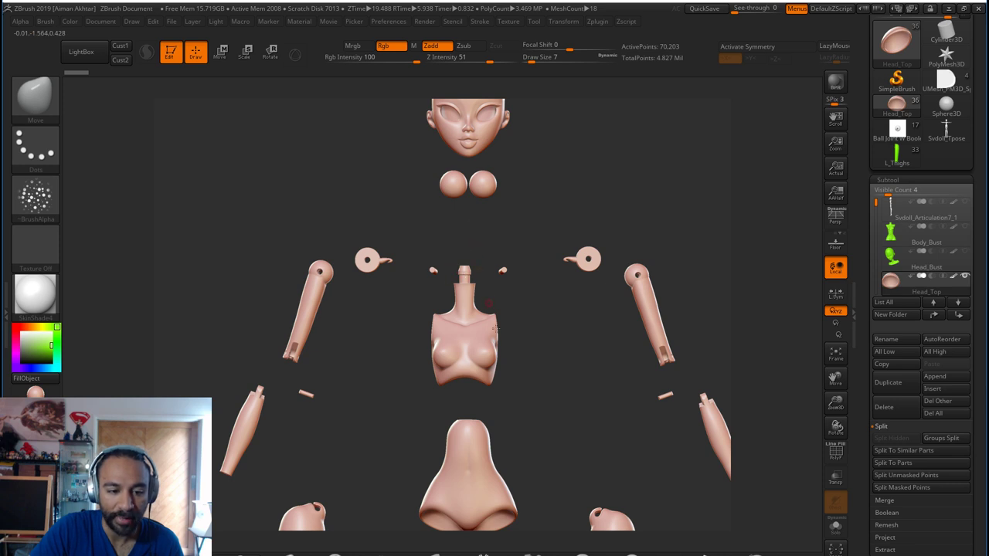
left_click_drag(580, 385, 453, 429)
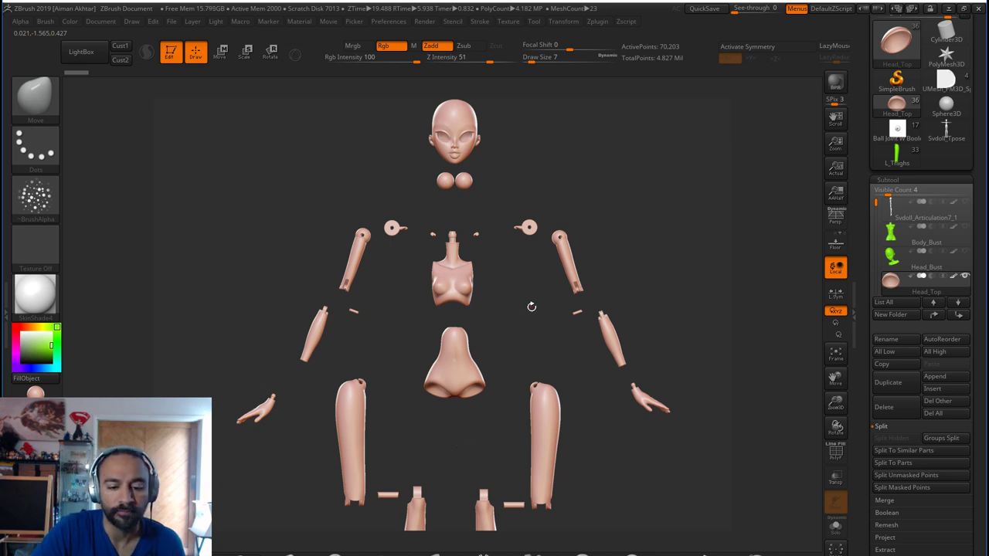
left_click_drag(532, 307, 566, 378, "alt")
left_click_drag(587, 453, 516, 327)
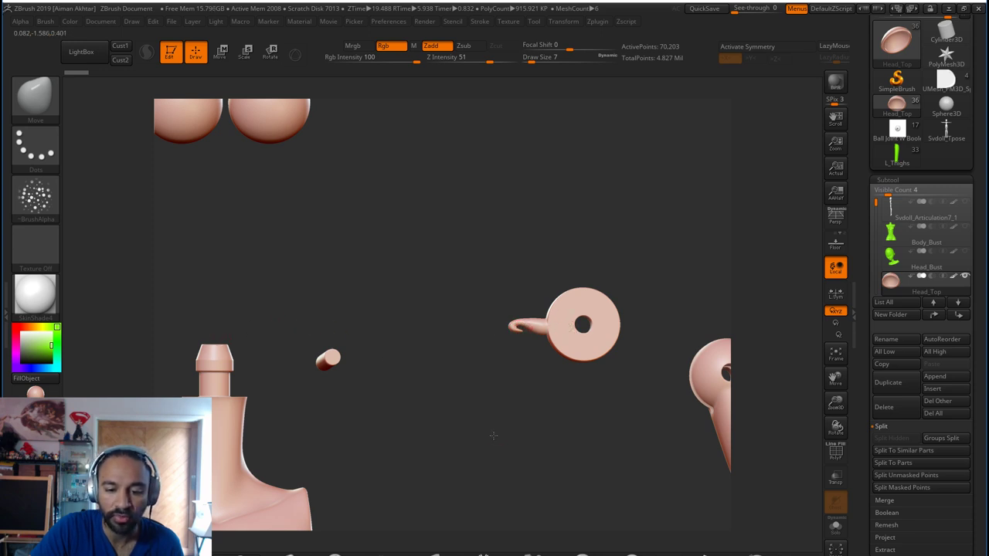
left_click_drag(494, 436, 414, 386, "alt")
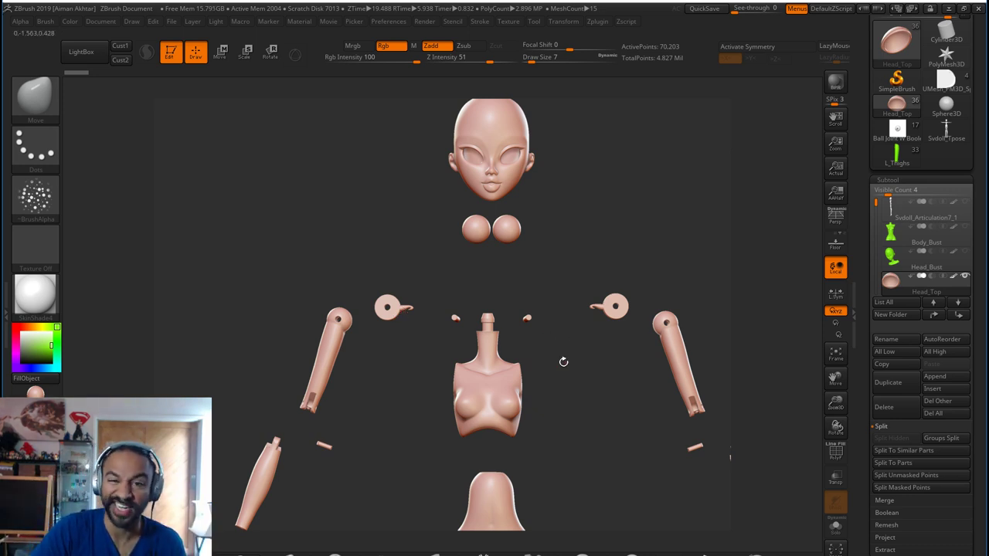
View the complete exploded layout of the doll parts, from the head cap down to the base
left_click_drag(574, 397, 582, 339)
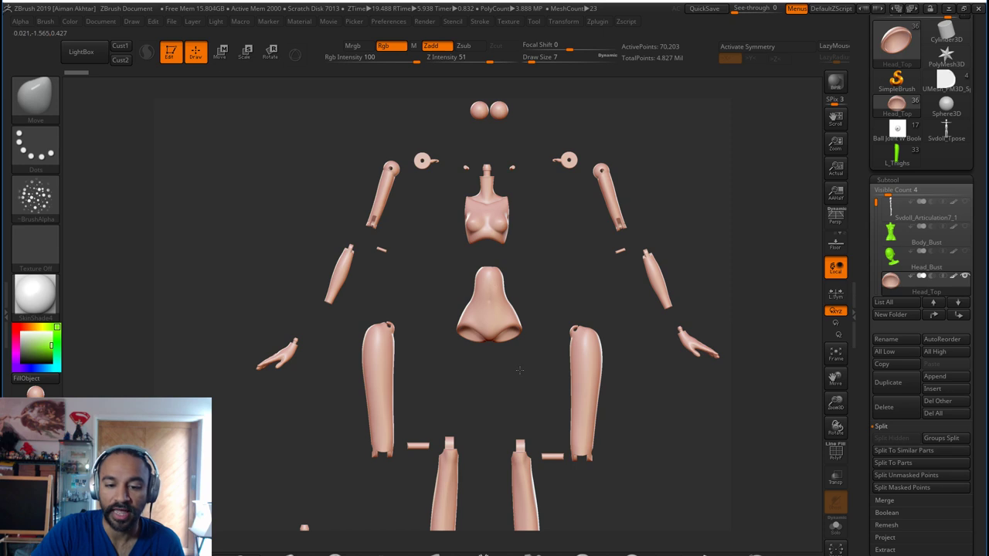
left_click_drag(519, 370, 513, 370, "alt")
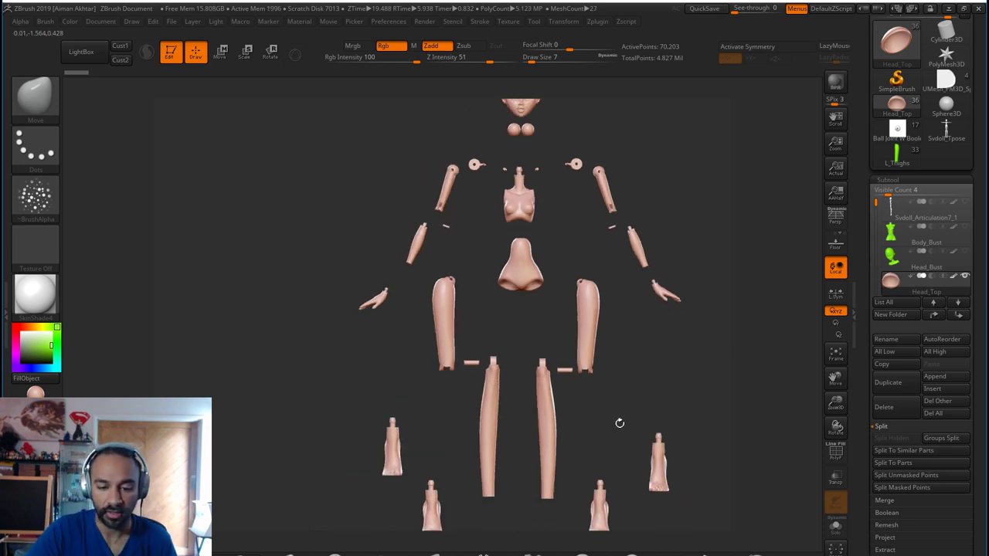
key("f")
left_click_drag(653, 375, 339, 232, "alt")
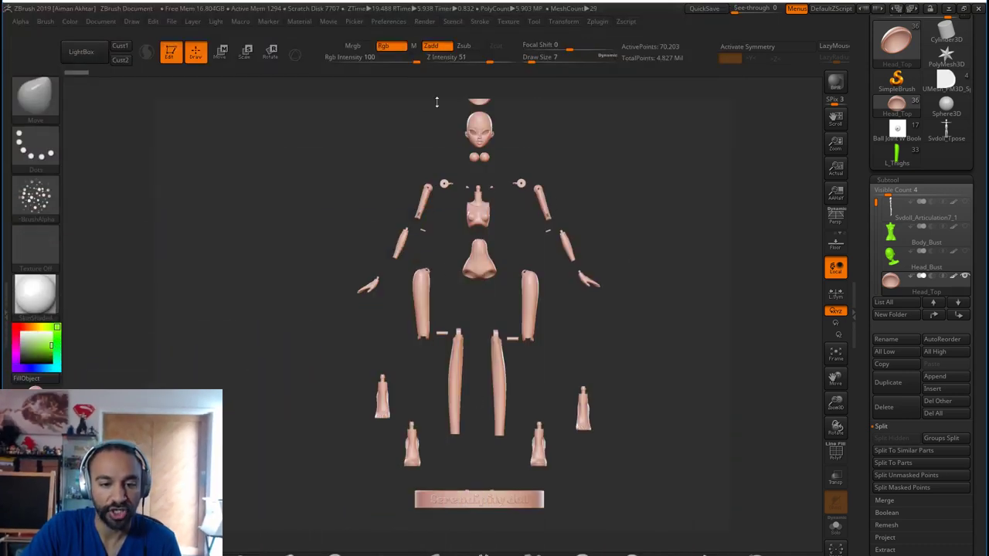
left_click_drag(608, 380, 528, 379)
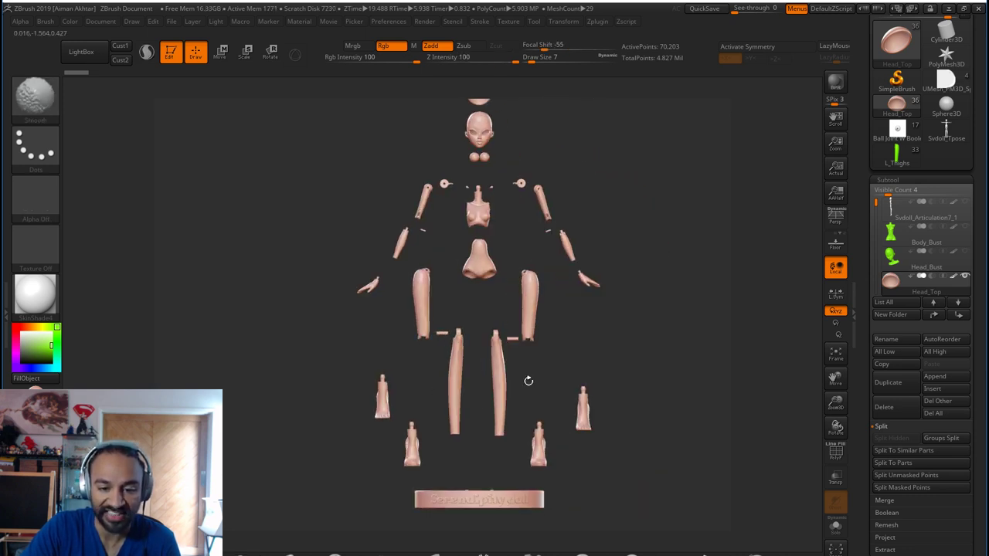
left_click_drag(649, 395, 452, 434, "alt")
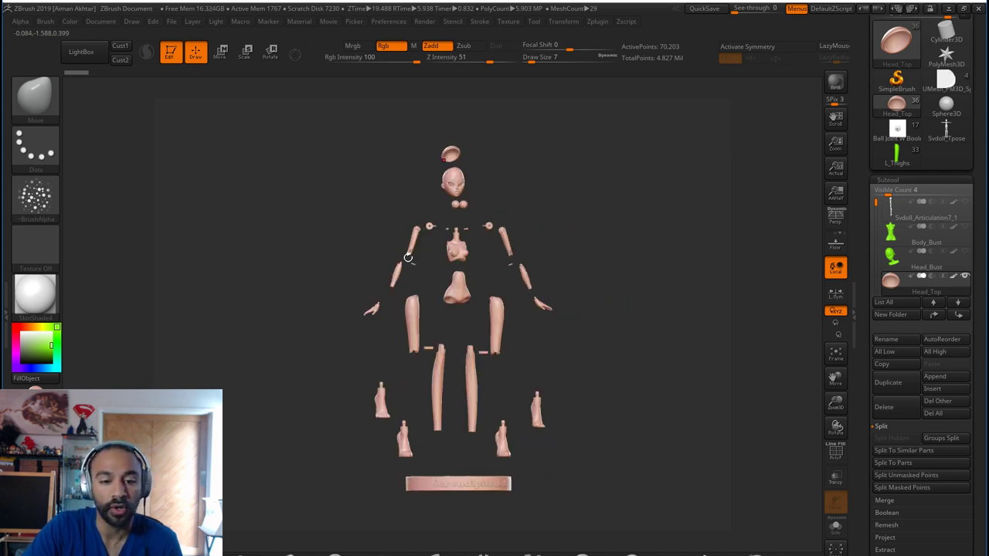
left_click_drag(580, 400, 804, 400)
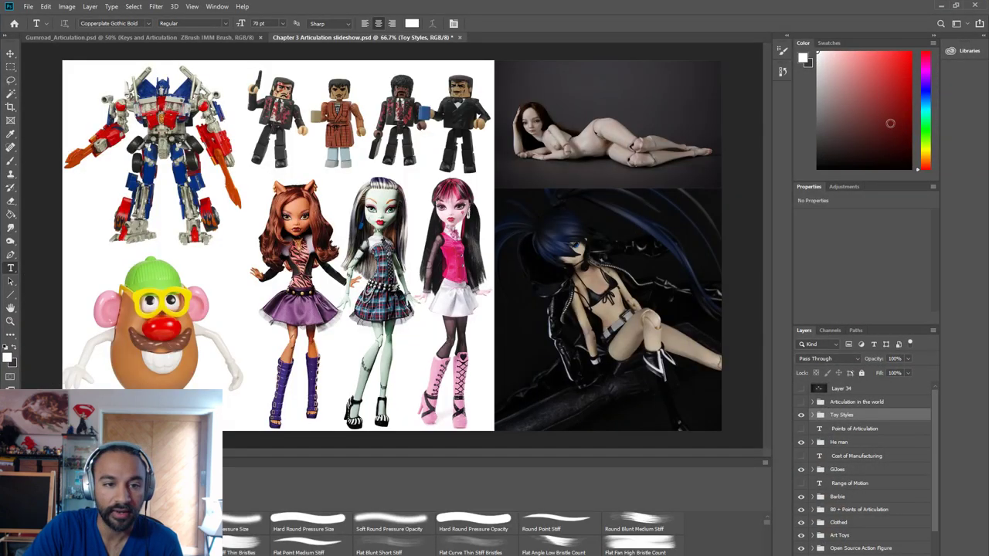
Show the Keys and Articulation ZBrush IMM Brush sheet in Gumroad_Articulation.psd in Photoshop, and check the Restream chat in Chrome
left_click(193, 37)
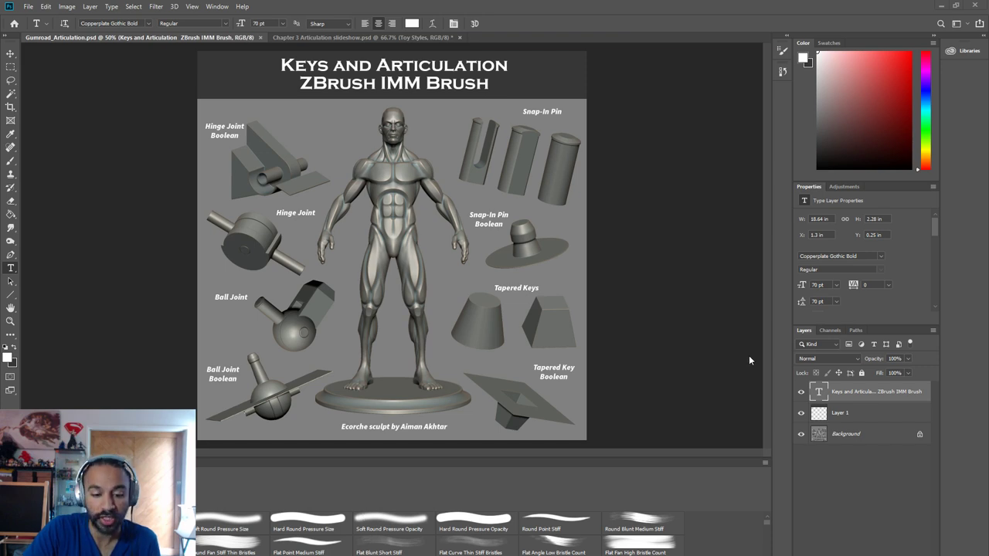
mouse_move(462, 550)
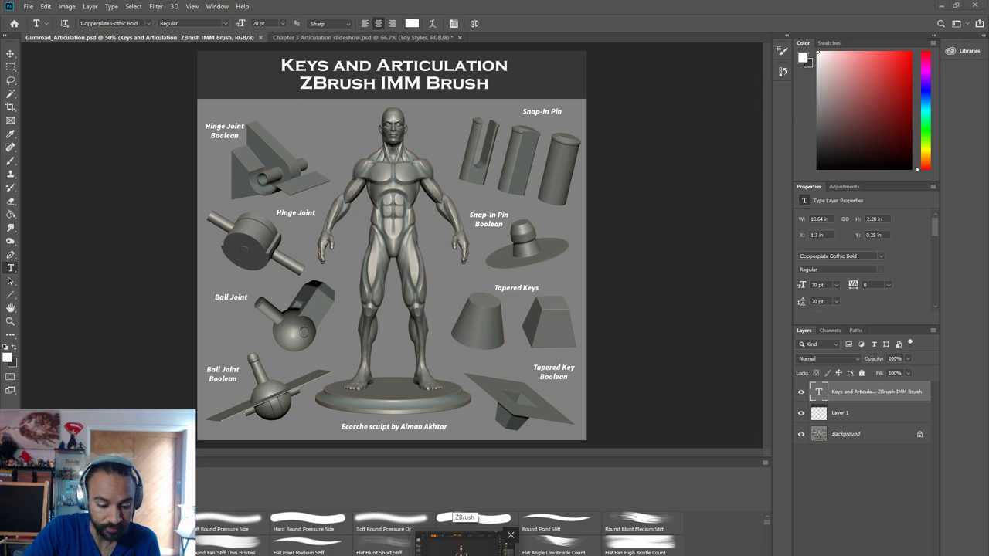
mouse_move(796, 554)
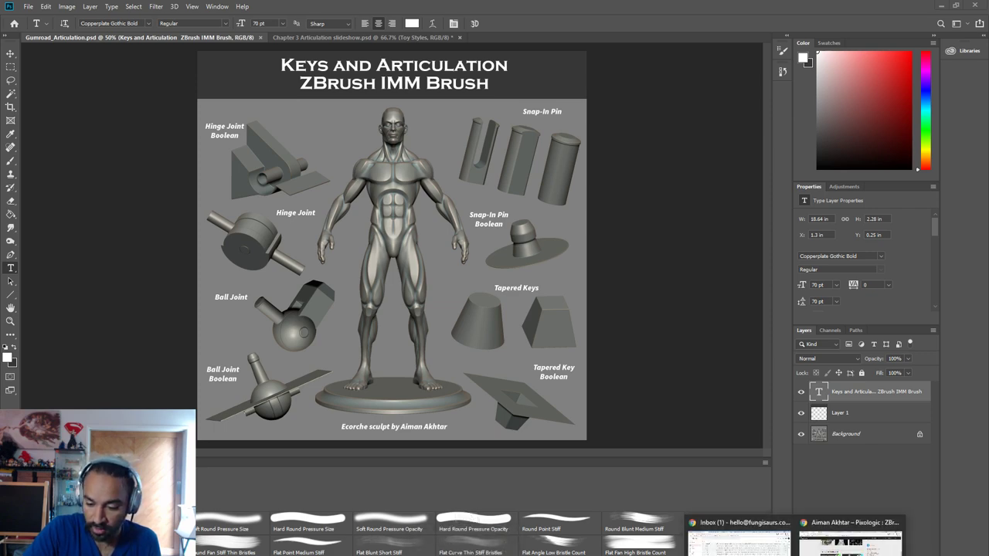
mouse_move(850, 541)
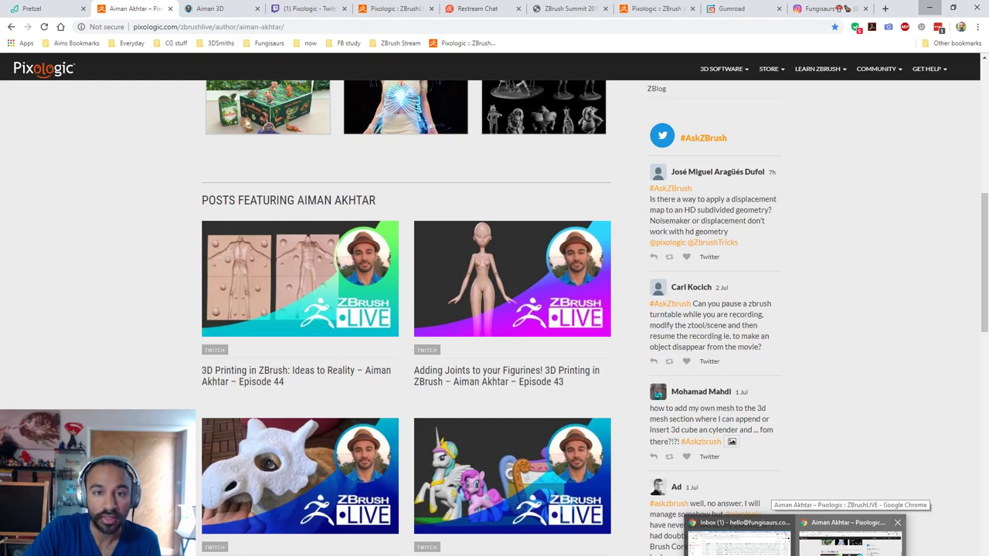
left_click(471, 9)
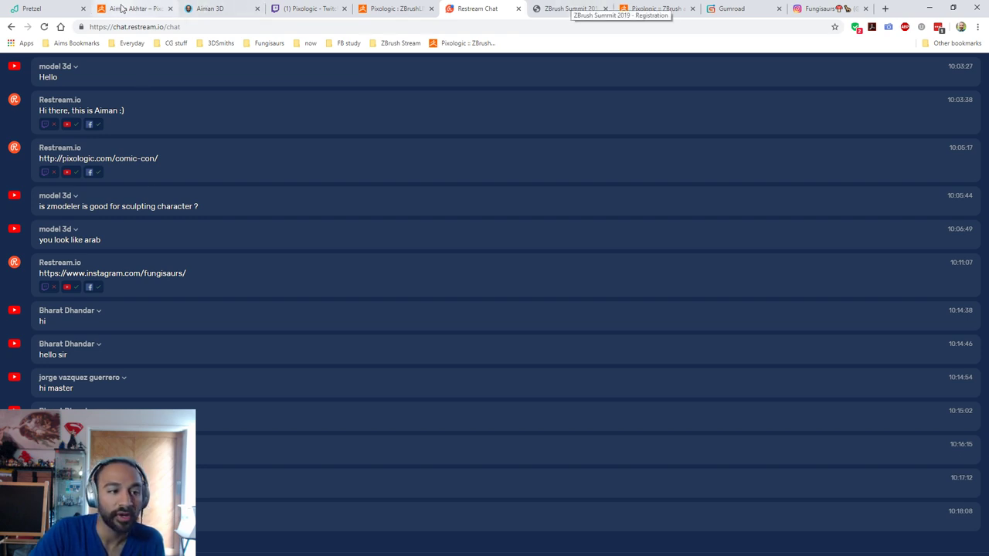
left_click(929, 9)
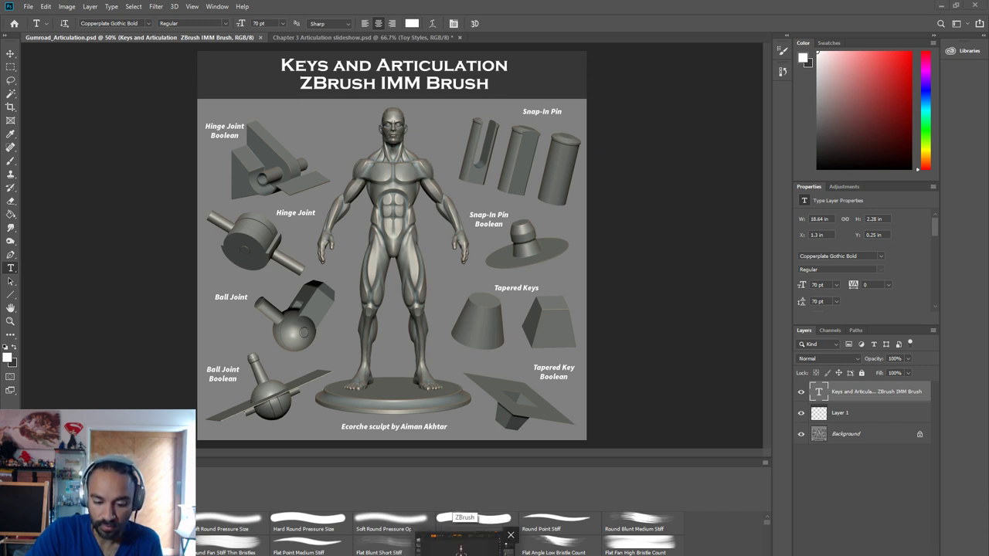
Switch to the exploded doll in ZBrush, check the Restream chat in Chrome once more, and return to the doll parts
left_click(467, 544)
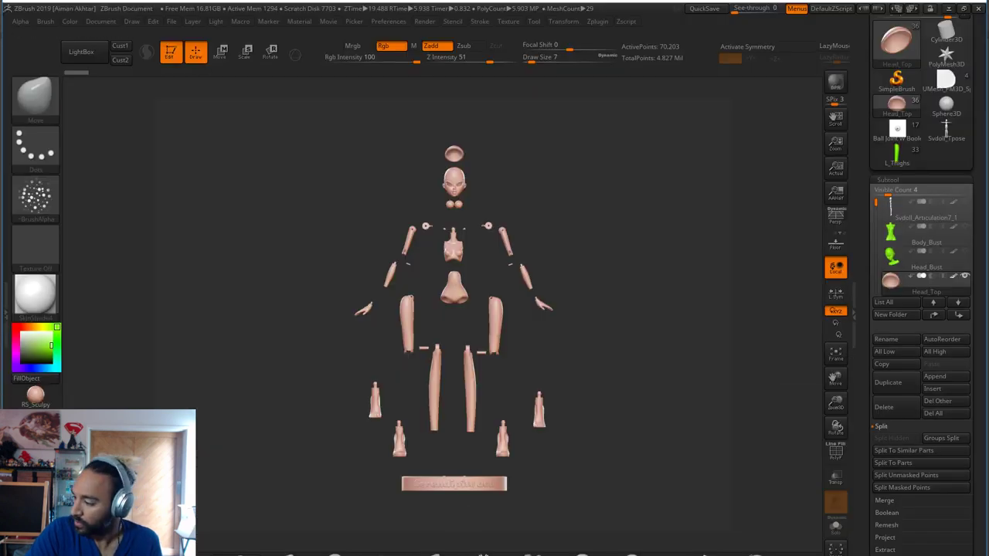
key("alt+Tab")
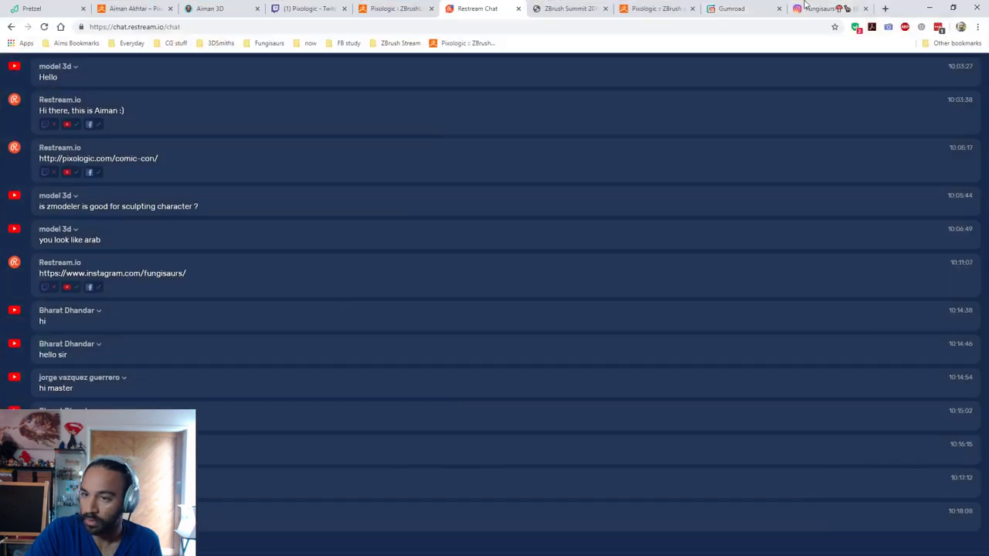
left_click_drag(893, 11, 988, 43)
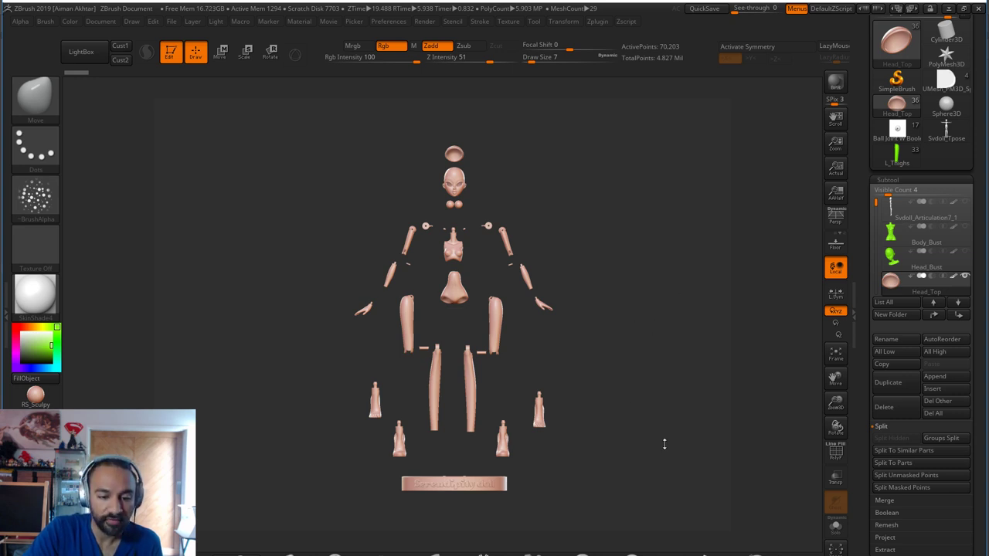
left_click_drag(402, 446, 506, 446)
left_click_drag(699, 394, 599, 393)
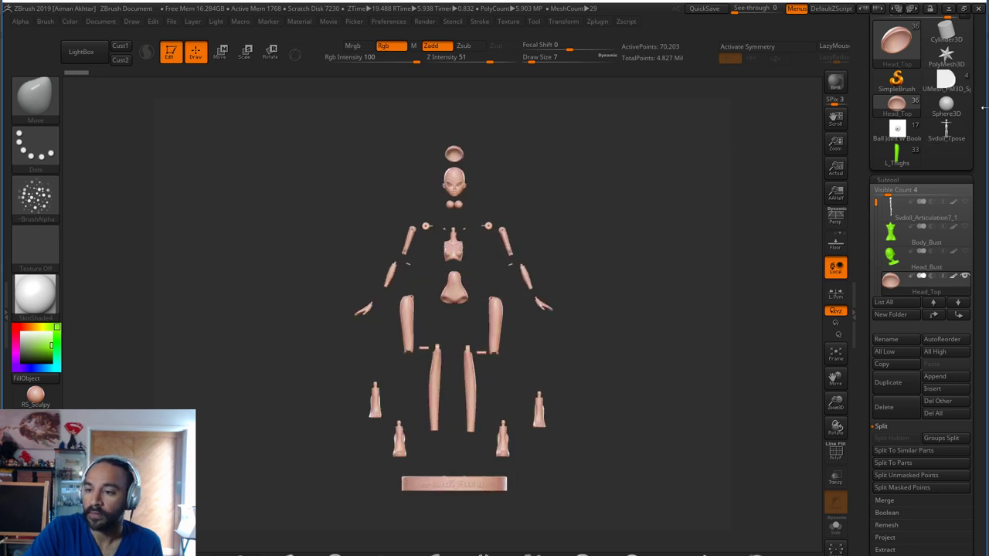
Switch to the L_Thighs tool to show the assembled doll, and to the Svdoll_Tpose tool to show the uncut figure
scroll(983, 108, "up", 3)
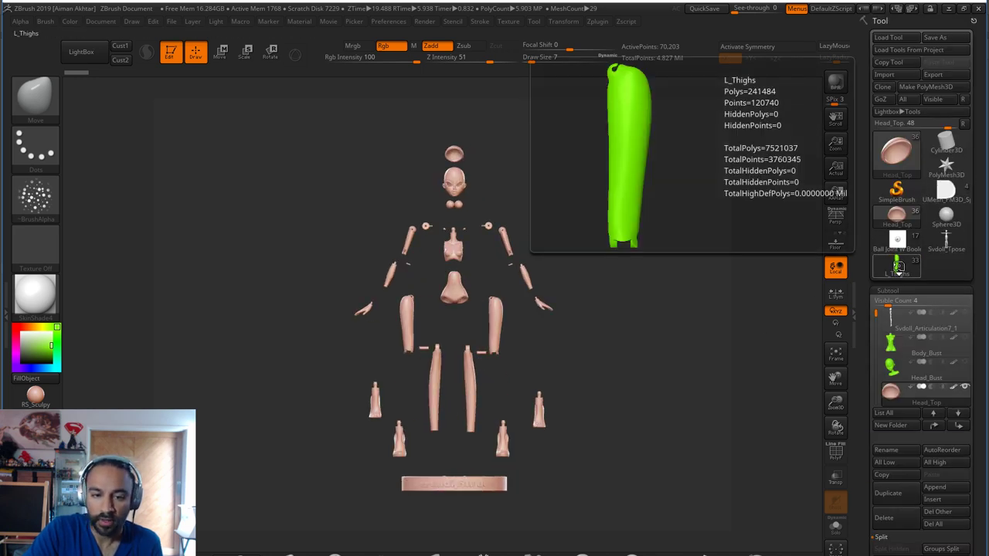
left_click(898, 267)
key("f")
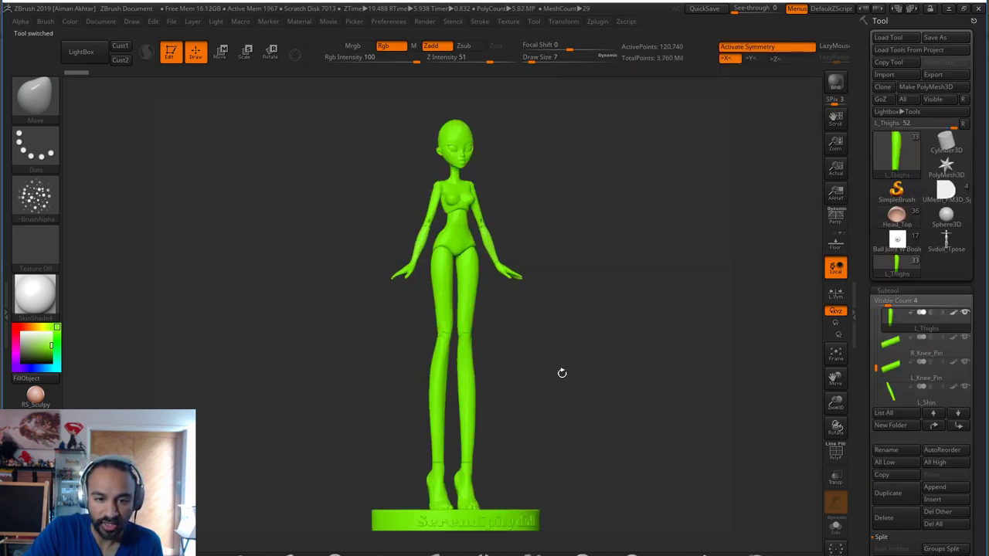
left_click_drag(562, 373, 766, 377)
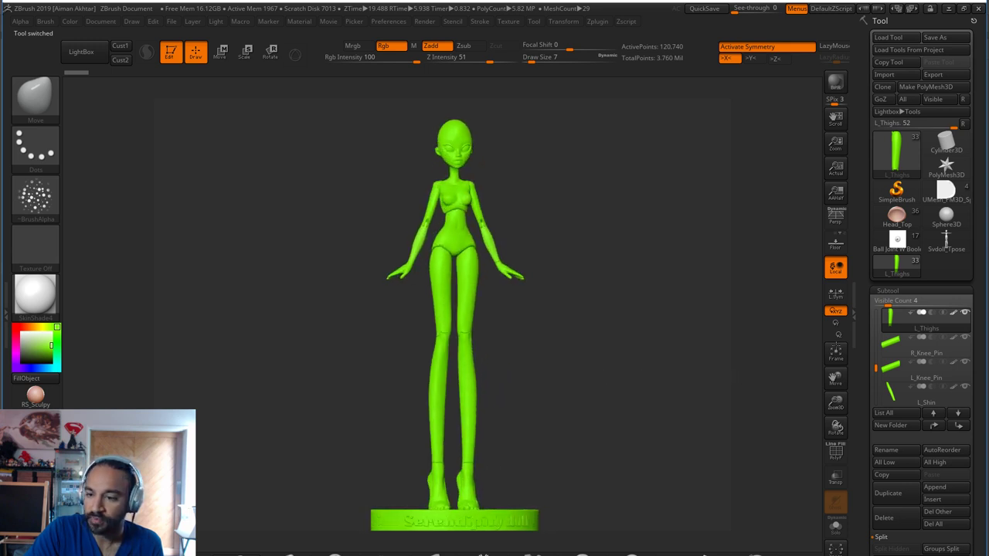
left_click(946, 239)
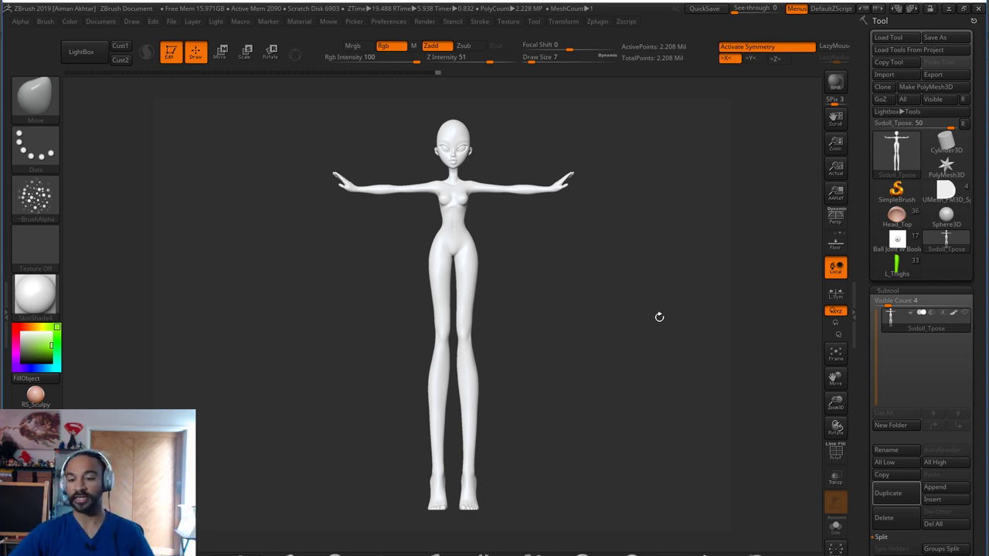
left_click_drag(523, 314, 640, 413)
Make the SimpleBrush tool active and load the Ecorche_Simplified_Articulated ZTool
left_click(896, 190)
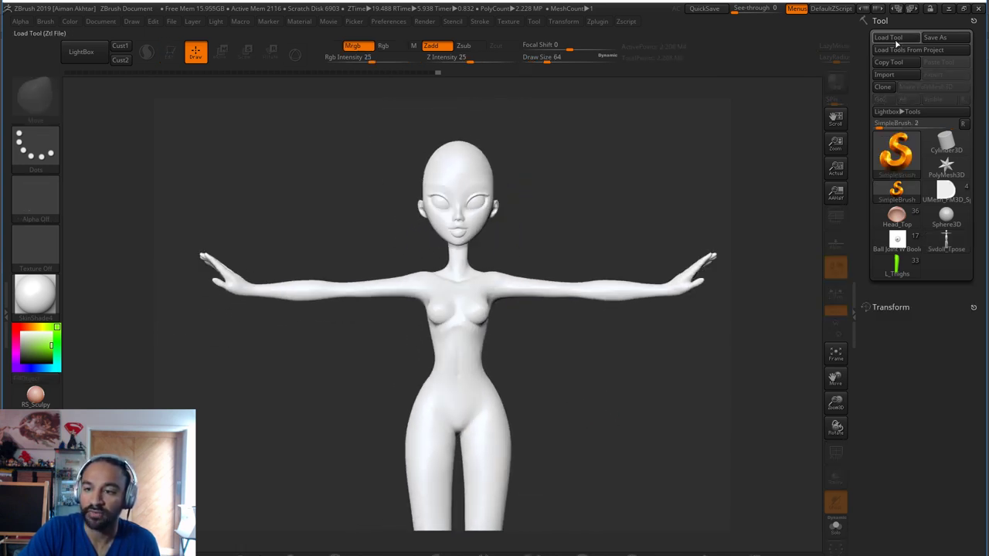
left_click(893, 39)
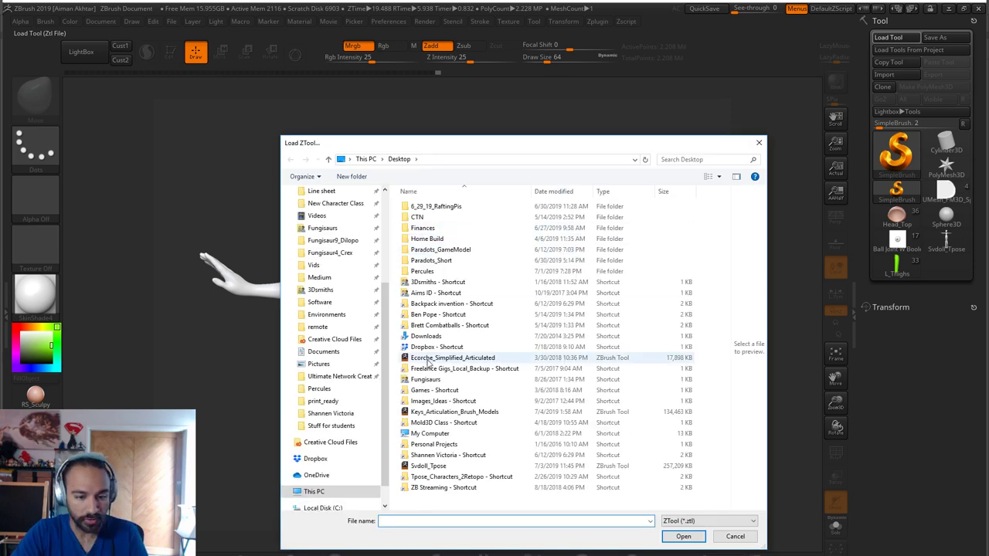
left_click(438, 359)
left_click(673, 538)
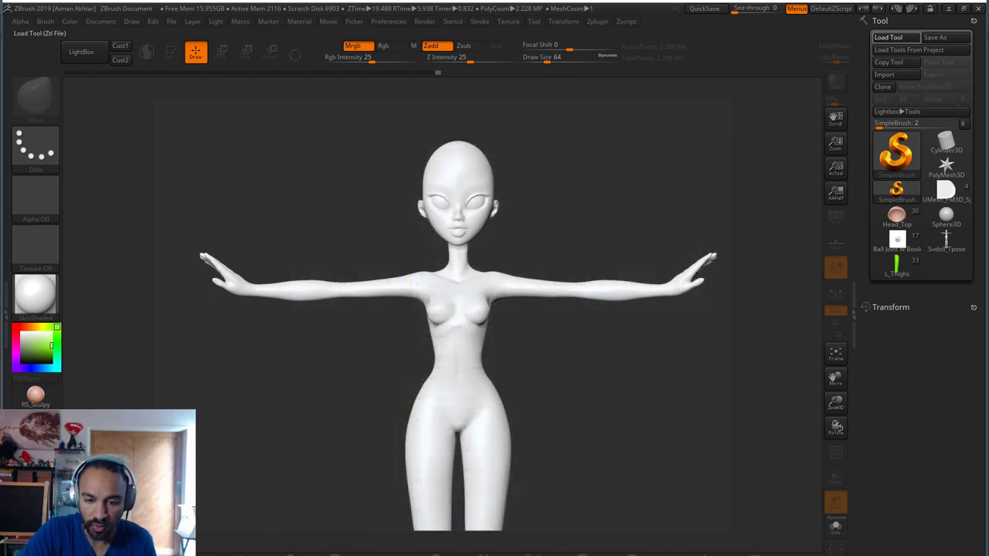
Clear the canvas, then place the loaded ecorche figure in Edit mode, facing front and framed
key("ctrl+n")
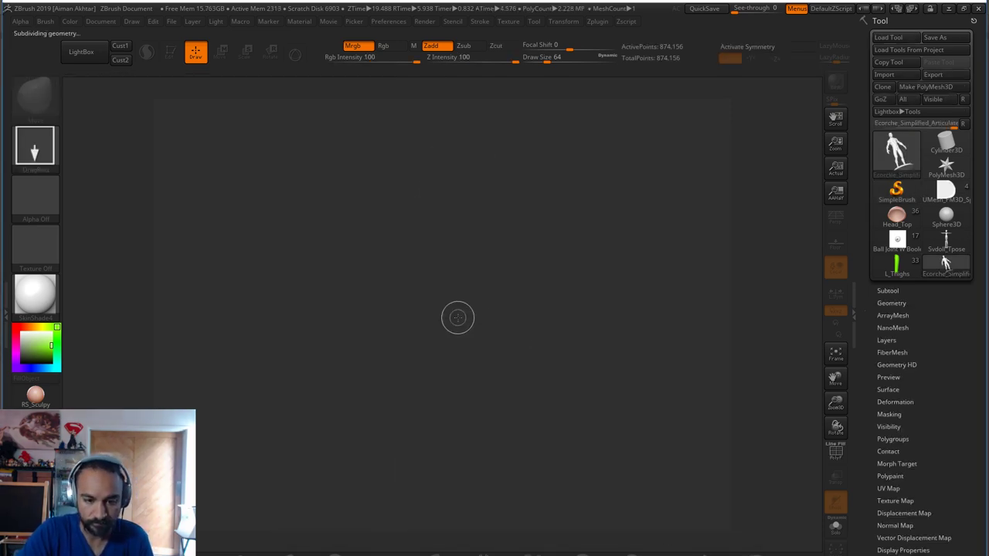
left_click_drag(455, 400, 455, 498)
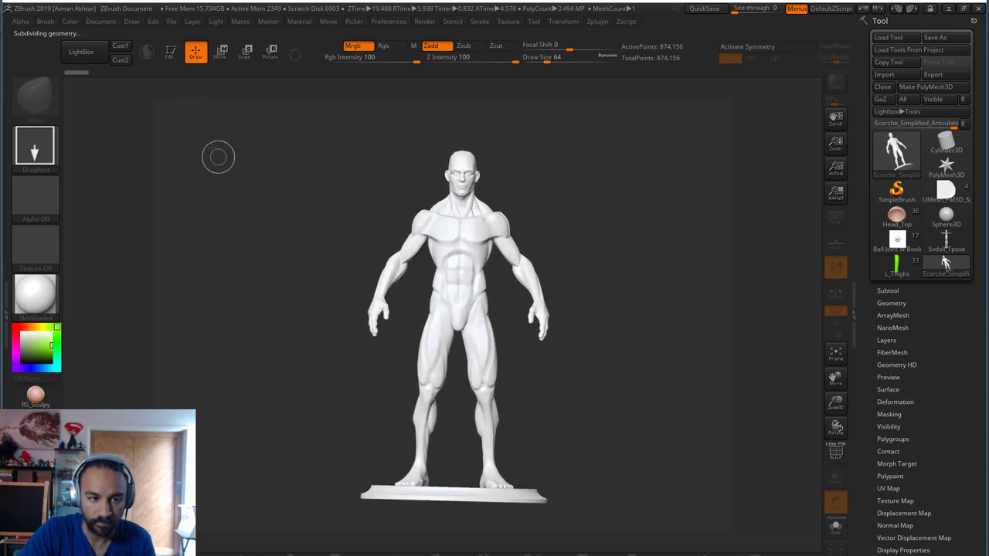
left_click(174, 54)
left_click_drag(672, 462, 466, 479)
left_click_drag(581, 461, 596, 459, "shift")
key("f")
key("f")
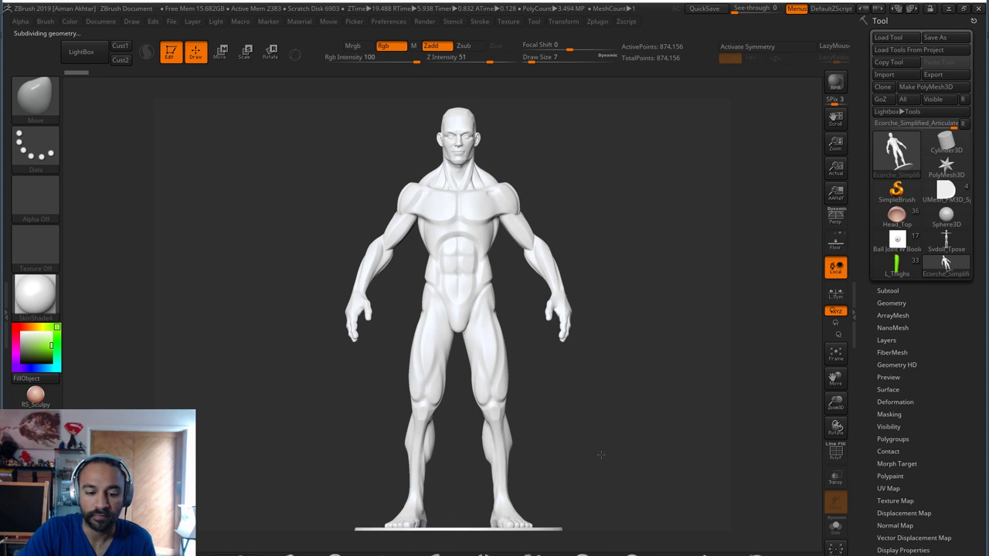
Apply the RS_Sculpy material to the ecorche figure and view it from the side and back
left_click_drag(572, 457, 785, 456)
left_click(35, 394)
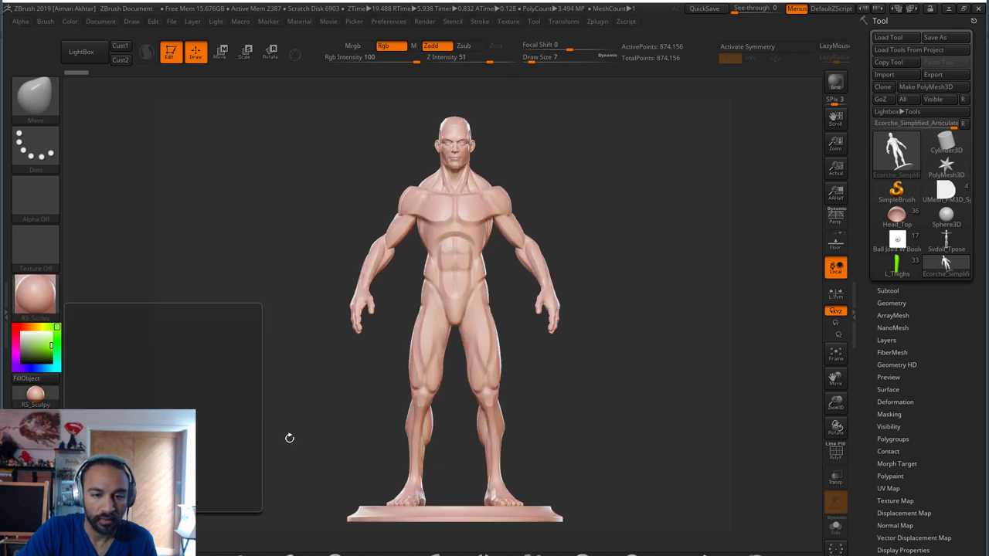
left_click_drag(640, 461, 617, 464)
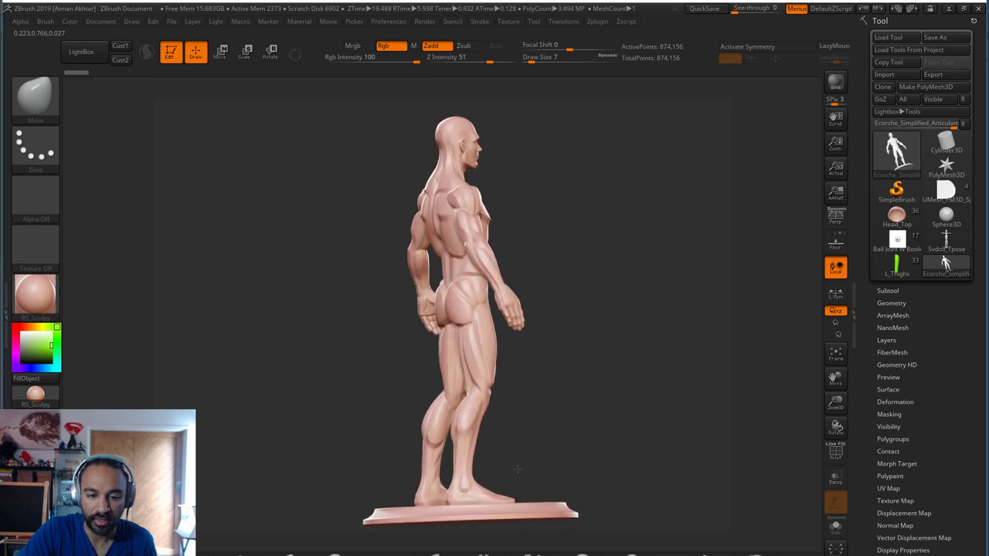
left_click_drag(542, 468, 476, 193)
left_click_drag(519, 399, 986, 273)
Display the polyframe on the ecorche figure and assign automatic polygroups to its separate parts
left_click(904, 291)
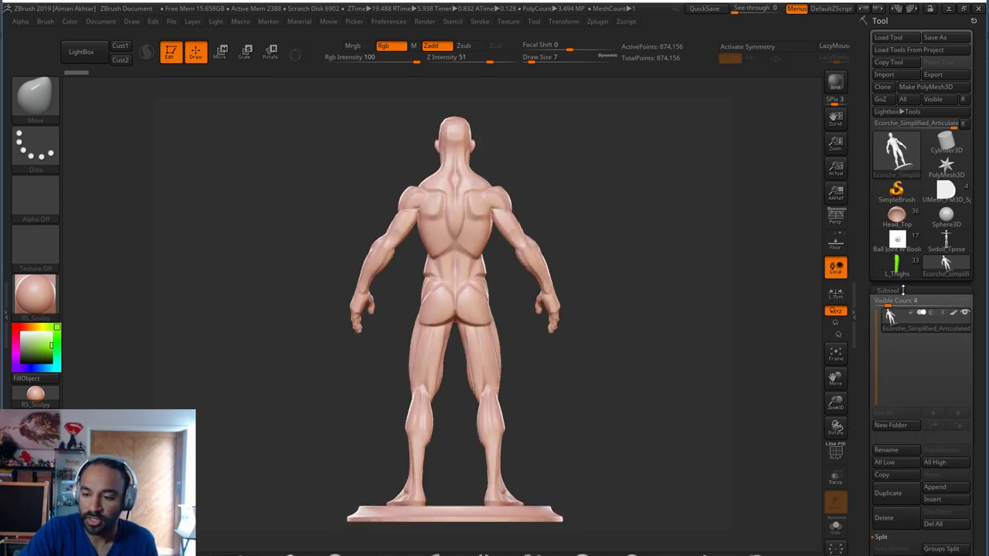
left_click_drag(611, 415, 734, 421)
left_click(836, 455)
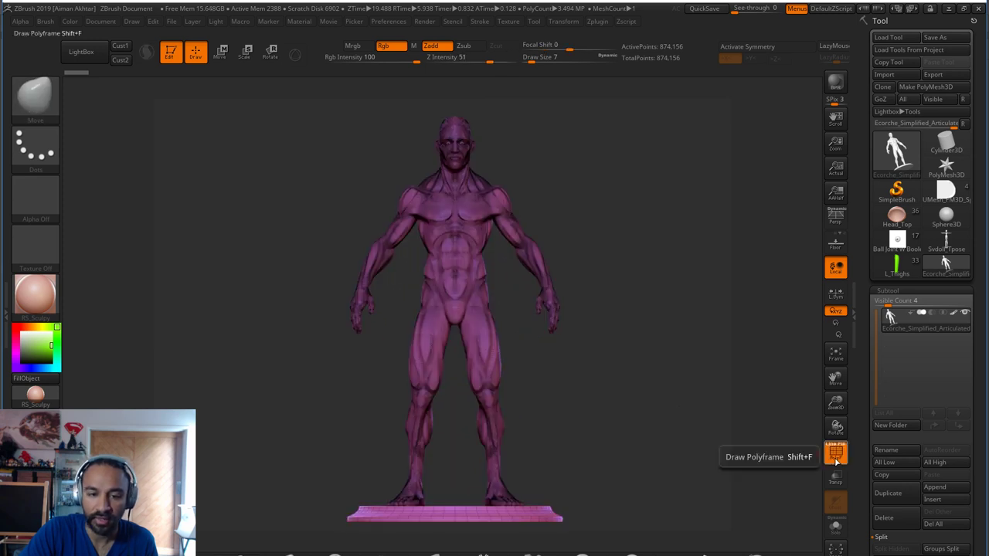
left_click(835, 456)
left_click(836, 456)
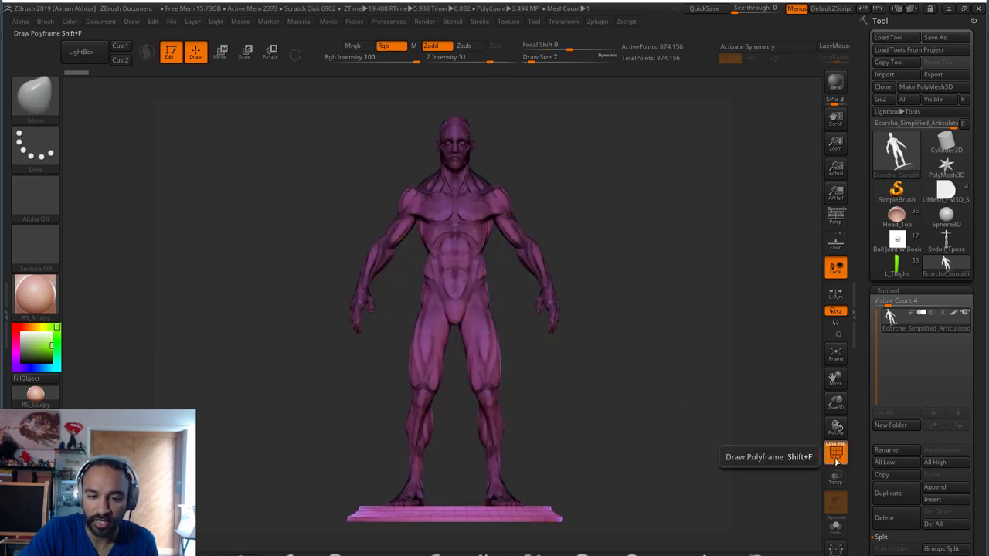
key("ctrl+d")
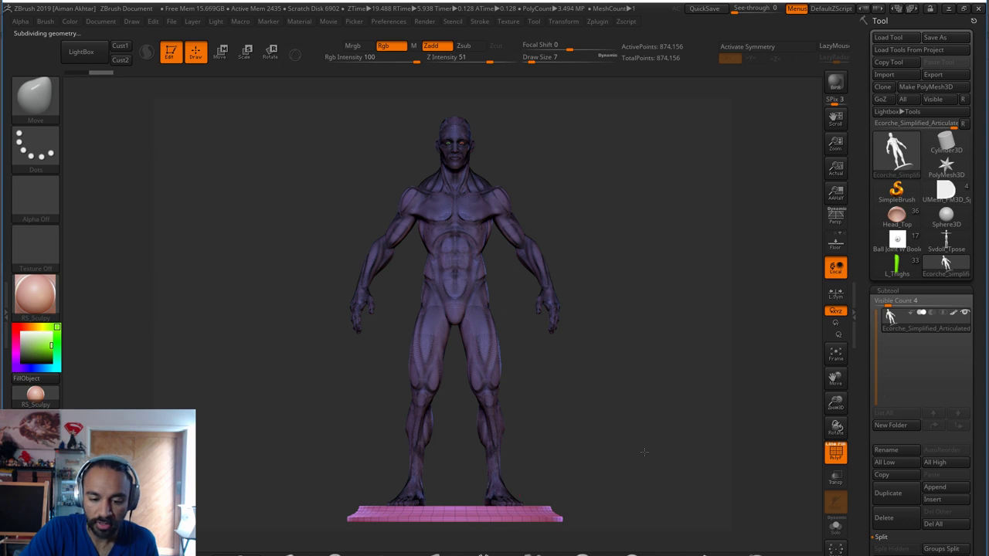
Split the figure into subtools by polygroup and hide the base
left_click_drag(642, 451, 696, 548)
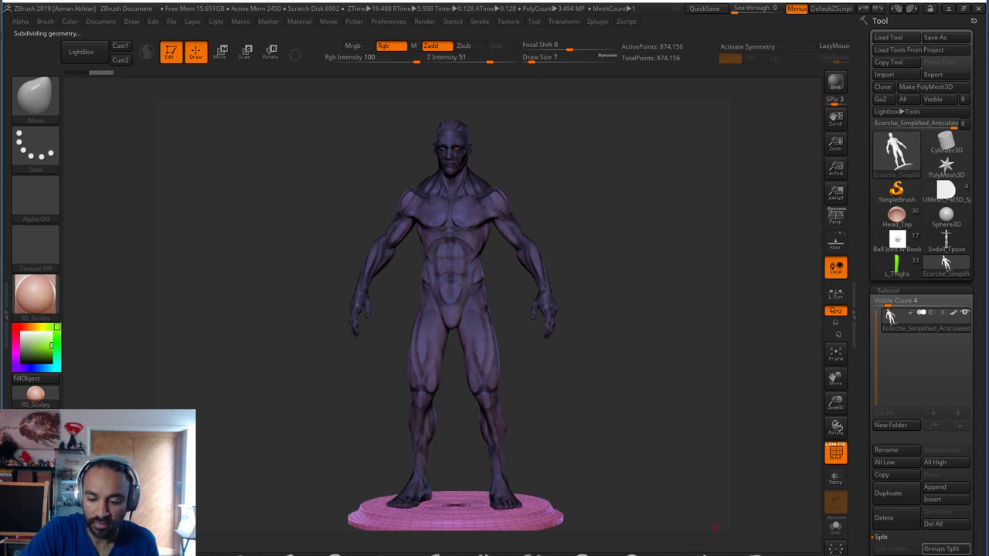
mouse_move(893, 351)
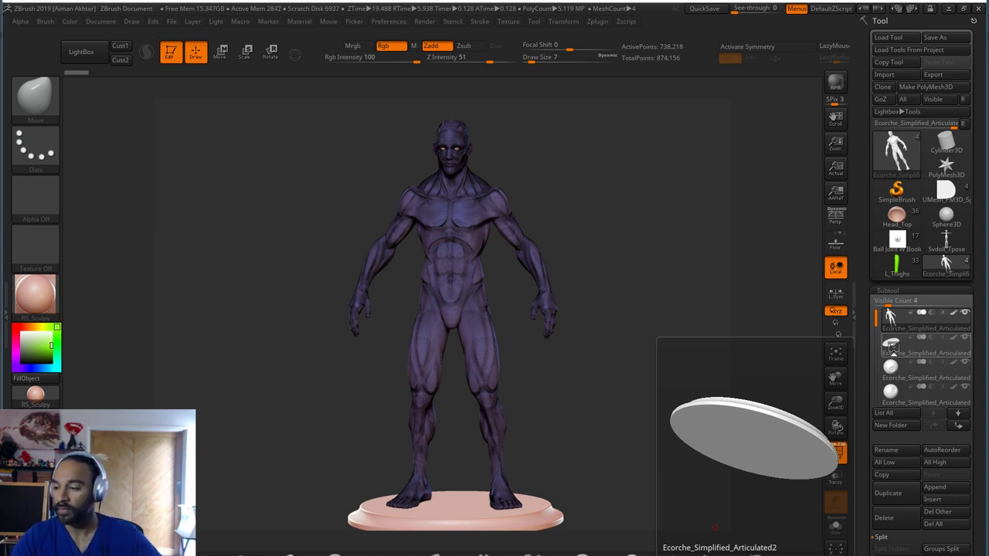
left_click(891, 347)
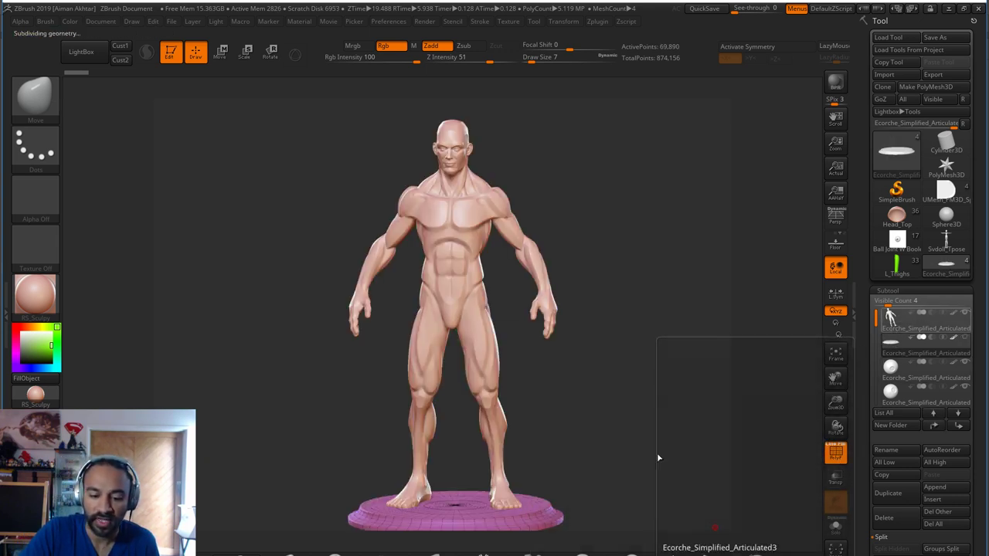
left_click(462, 151, "alt")
Reorder the subtools so the body comes first, followed by the two eye spheres and the base
left_click(895, 377)
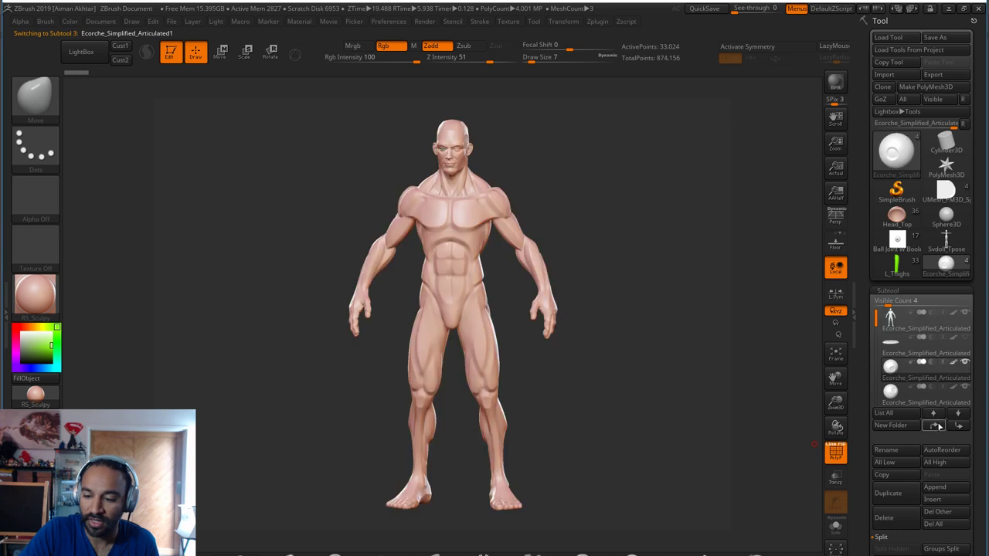
left_click(940, 427)
left_click(939, 426)
left_click(892, 397)
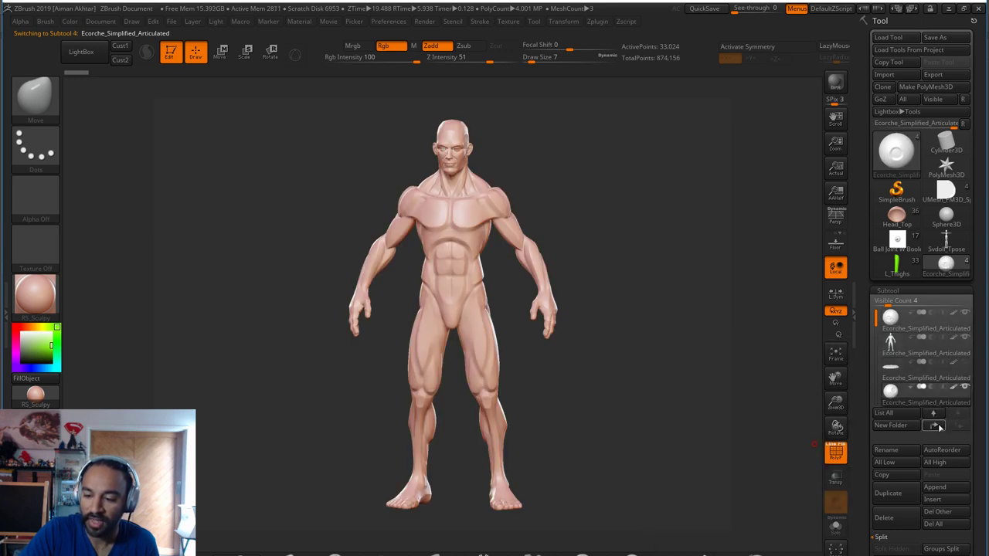
left_click(937, 426)
left_click(936, 426)
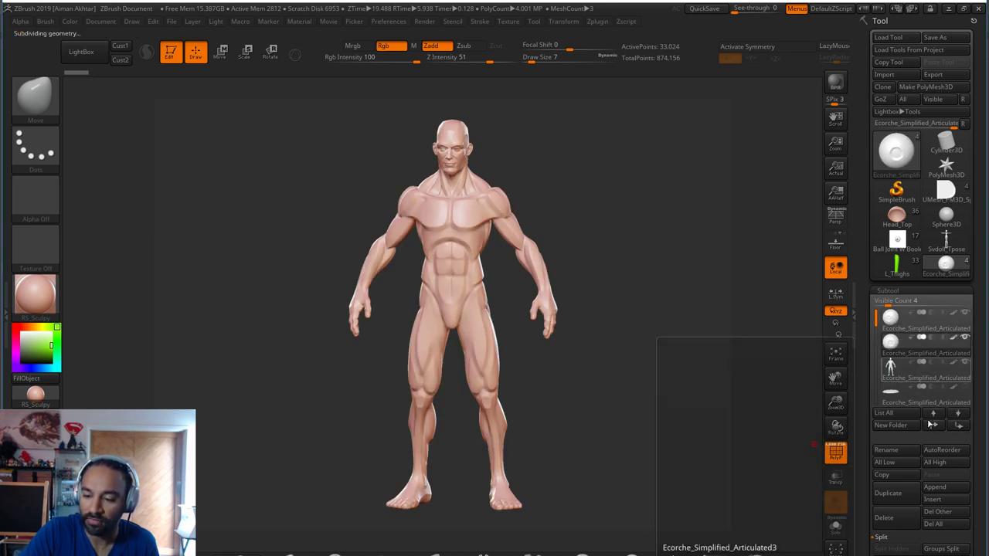
left_click(932, 425)
left_click(936, 428)
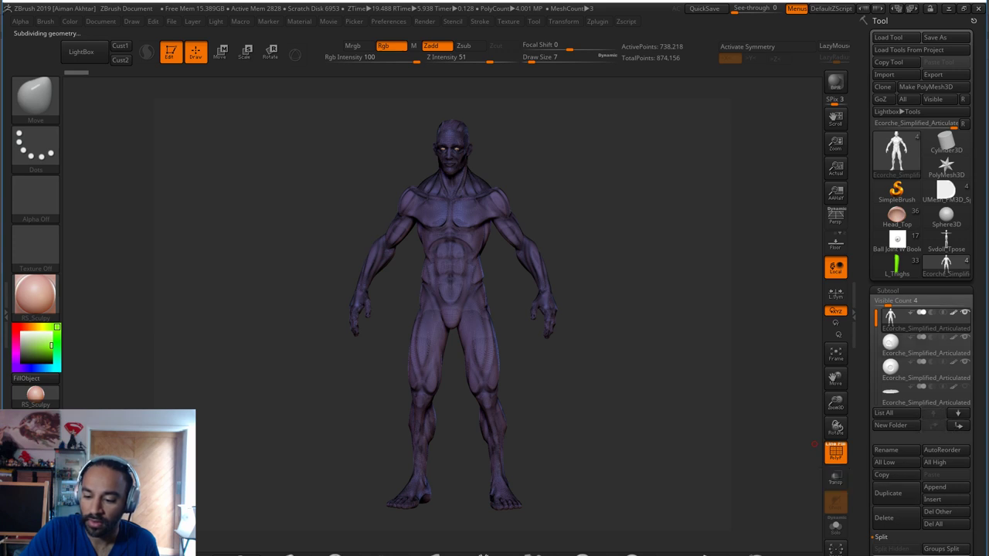
Merge both eye spheres into the body subtool with Merge Down
left_click(885, 550)
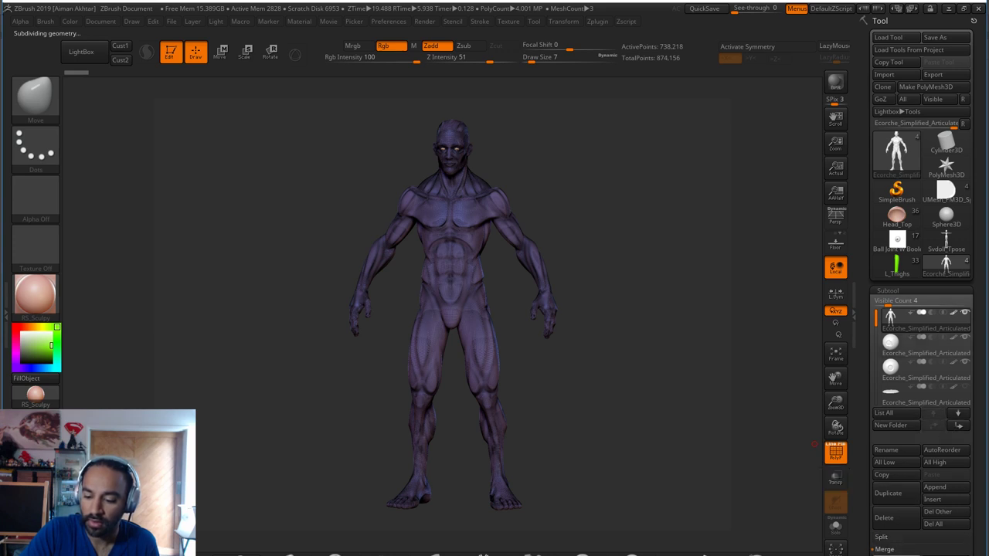
left_click(894, 555)
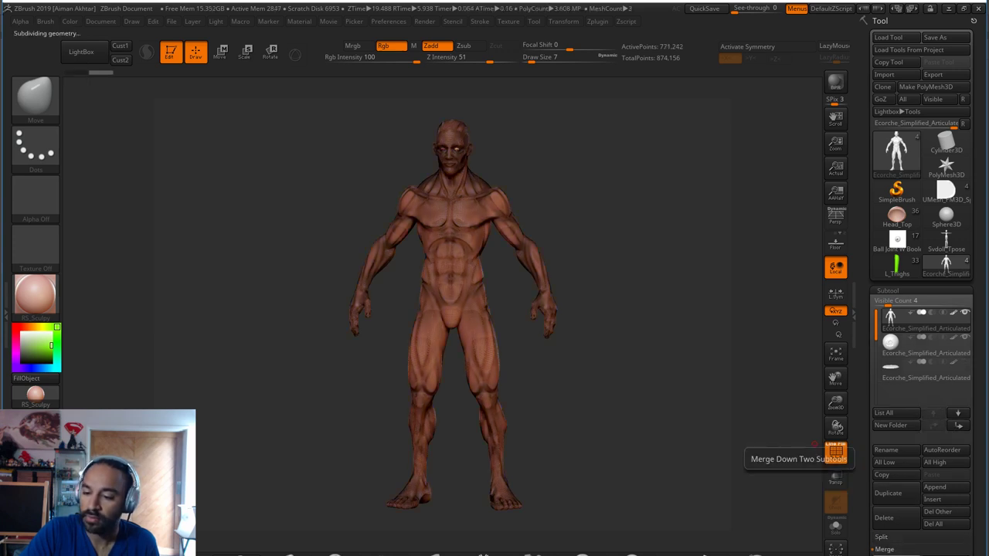
left_click(895, 555)
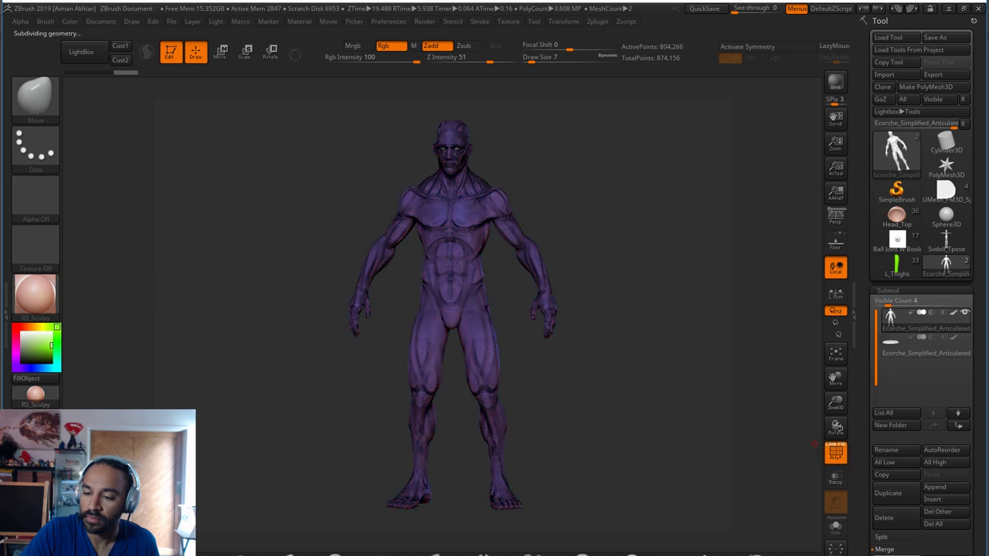
Duplicate the merged body, move the copy to the end of the subtool list, and open its DynaMesh settings
left_click(958, 427)
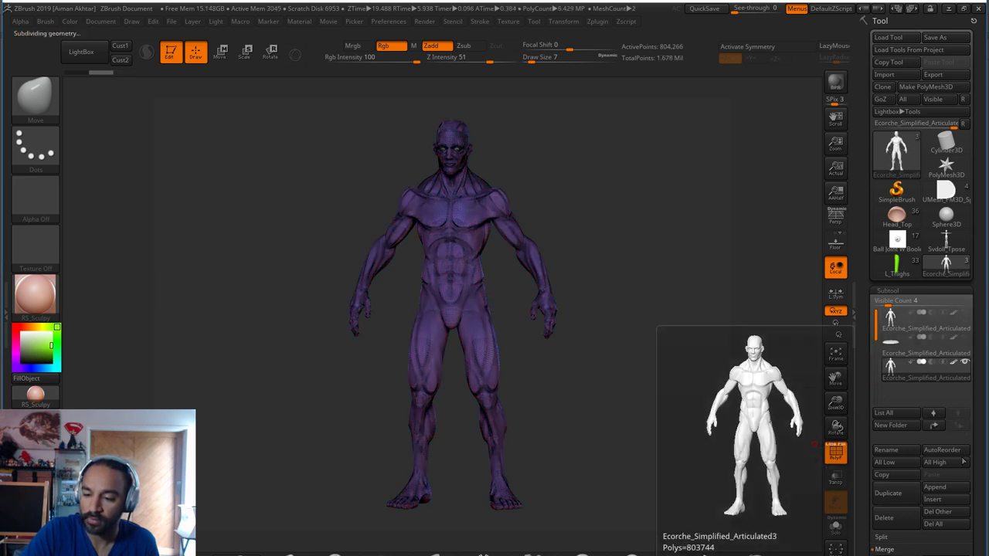
scroll(978, 514, "down", 2)
left_click_drag(978, 514, 974, 507)
left_click(902, 512)
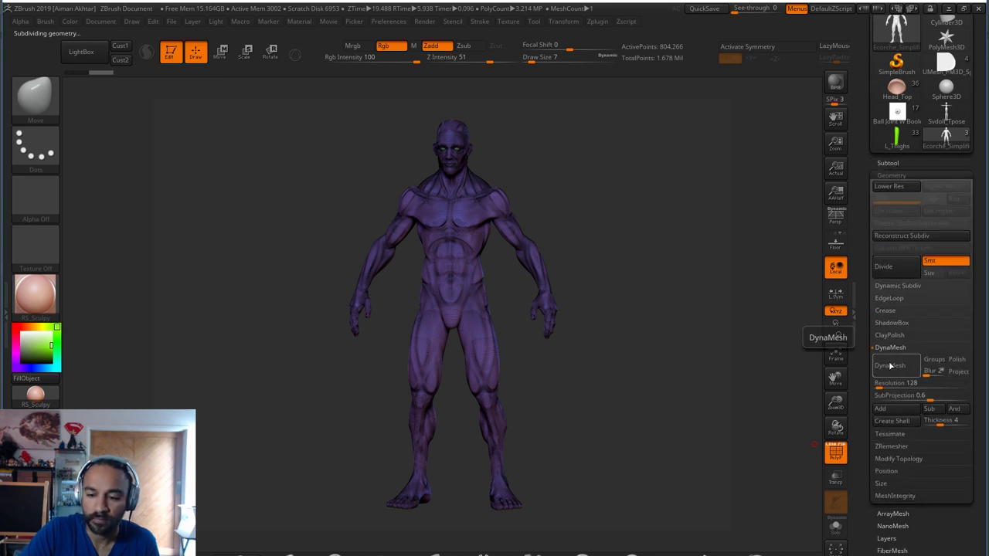
Try DynaMesh on the body copy at resolution 128, inspect the head and chest topology, and undo it
left_click(890, 366)
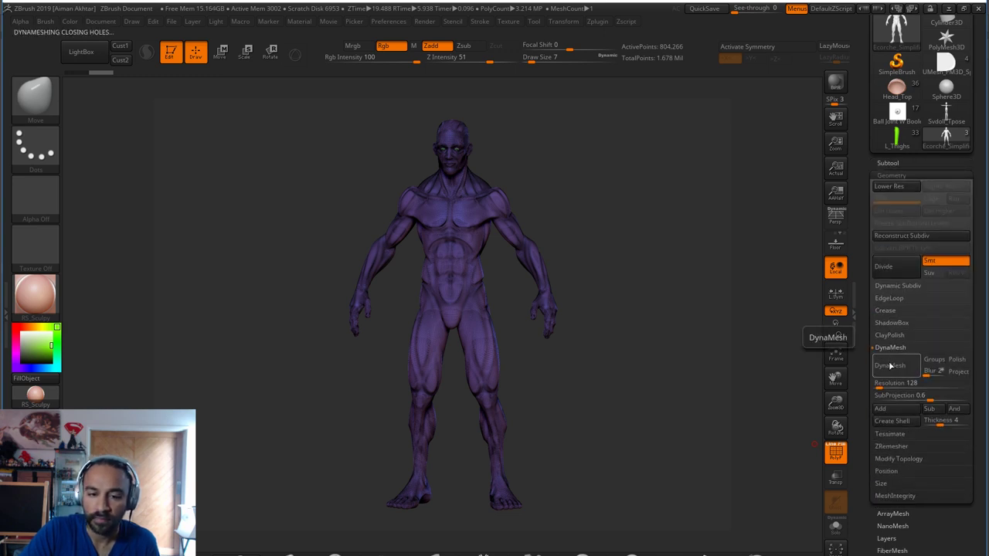
left_click(835, 462)
left_click_drag(640, 336, 664, 467, "alt")
left_click_drag(548, 198, 531, 516, "alt")
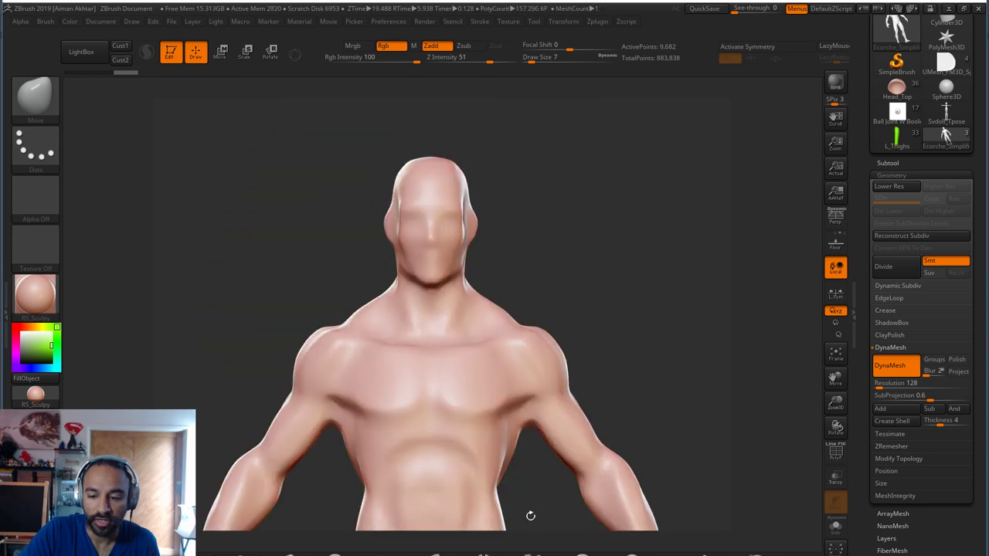
left_click(836, 456)
left_click_drag(488, 243, 523, 246)
key("ctrl+z")
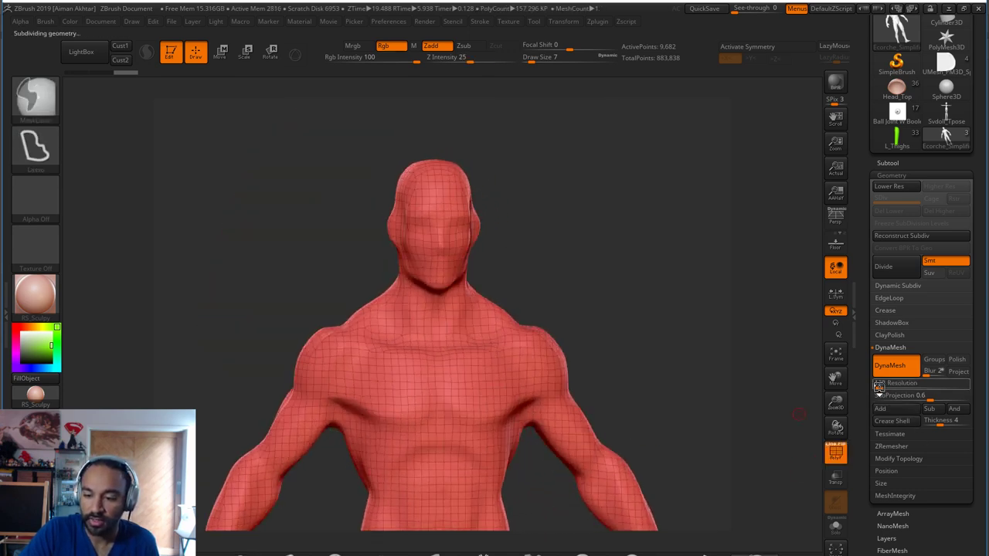
Set the DynaMesh resolution to 1000 and DynaMesh the body copy
left_click(879, 384)
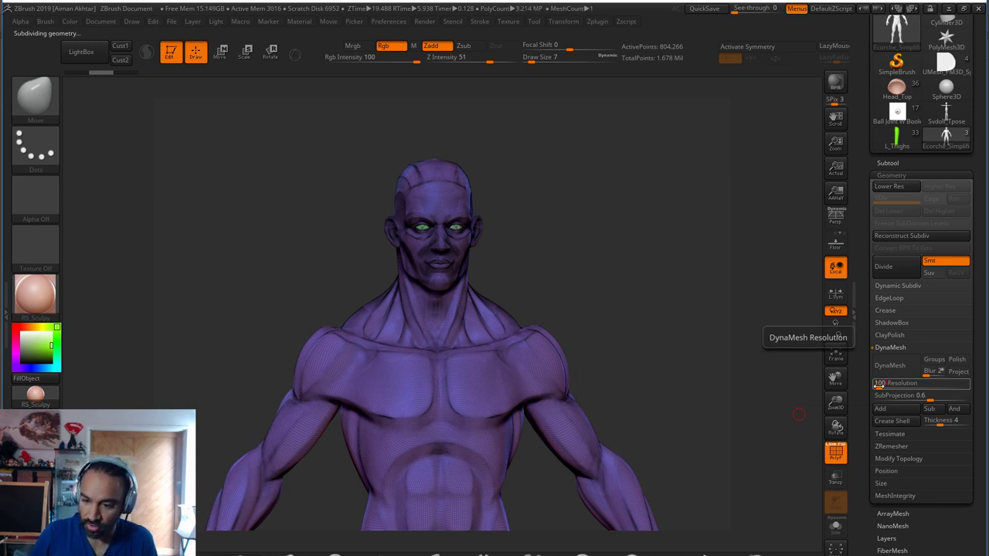
key("Return")
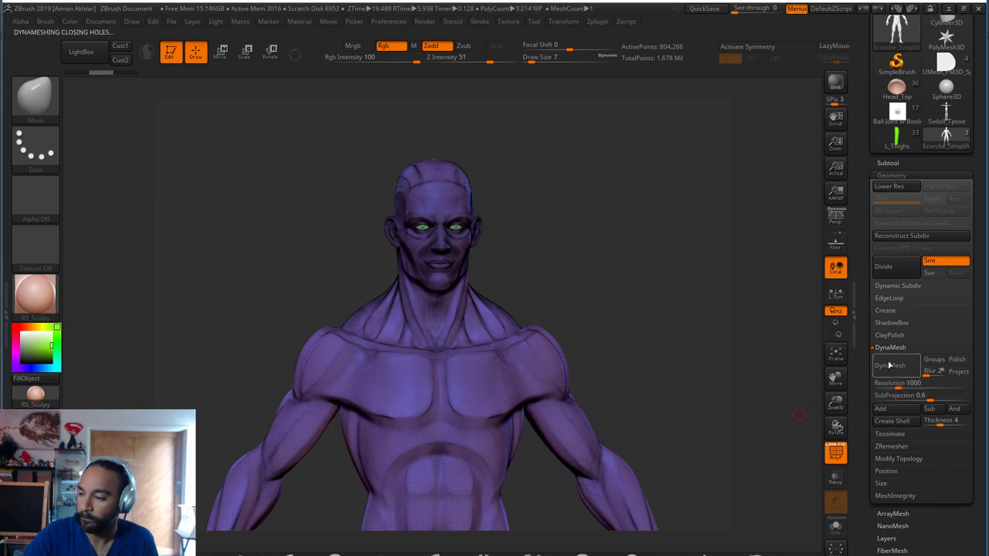
left_click(890, 365)
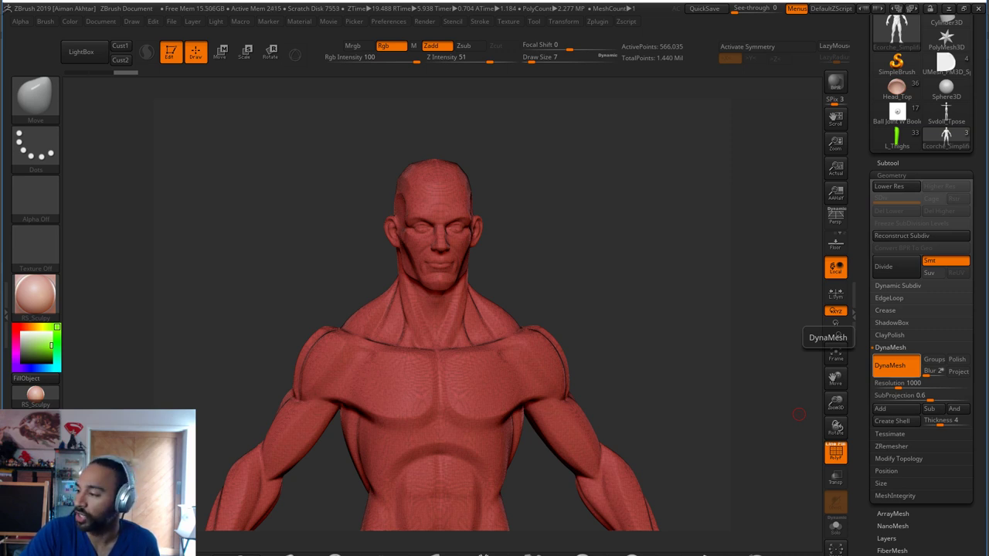
Show the Keys and Articulation ZBrush IMM Brush sheet in Photoshop and return to the figure in ZBrush
left_click(949, 7)
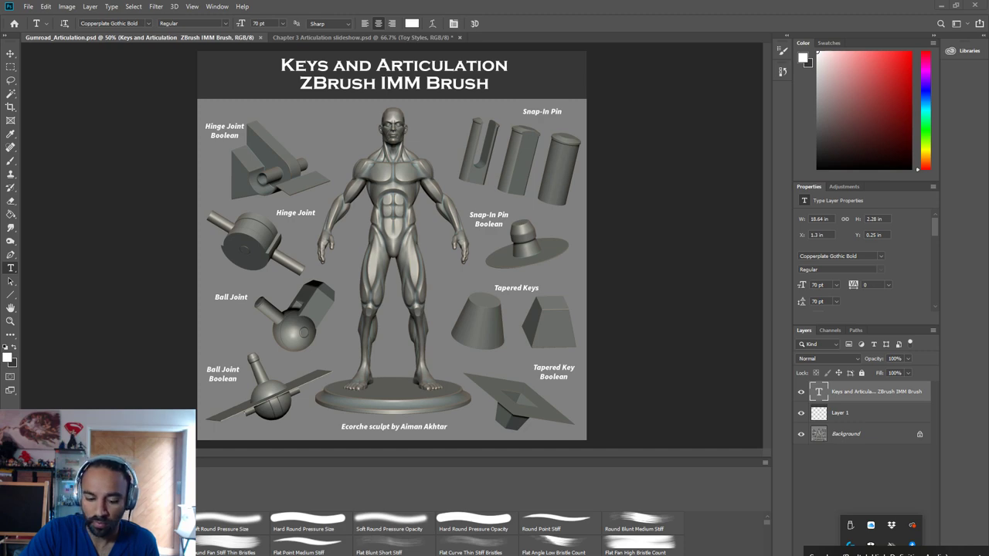
left_click(466, 555)
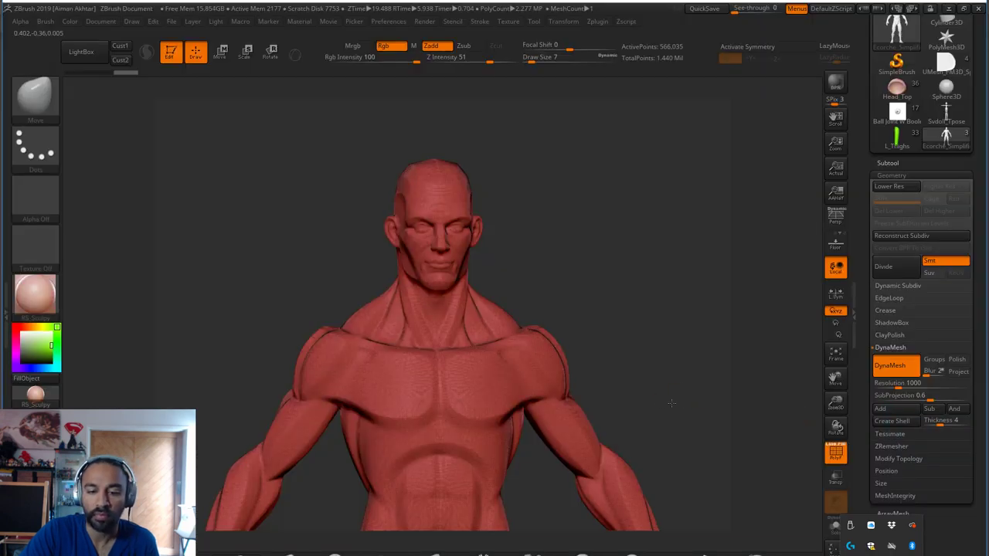
mouse_move(671, 403)
left_mouse_down()
mouse_move(588, 400)
mouse_move(683, 404)
left_mouse_up()
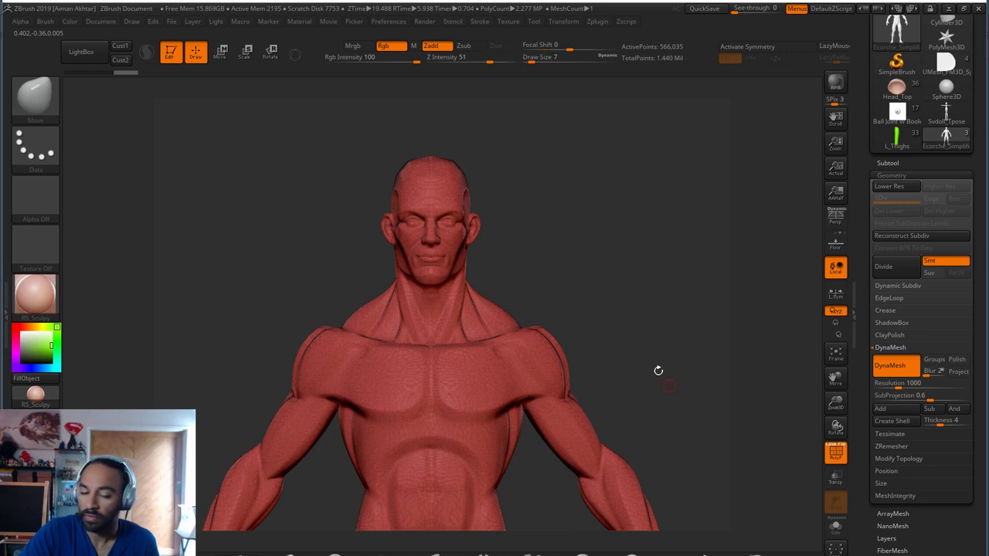
Turn off the polyframe and examine the DynaMeshed torso and head up close
mouse_move(600, 283)
left_mouse_down()
mouse_move(629, 283)
mouse_move(669, 339)
left_mouse_up()
left_click(836, 454)
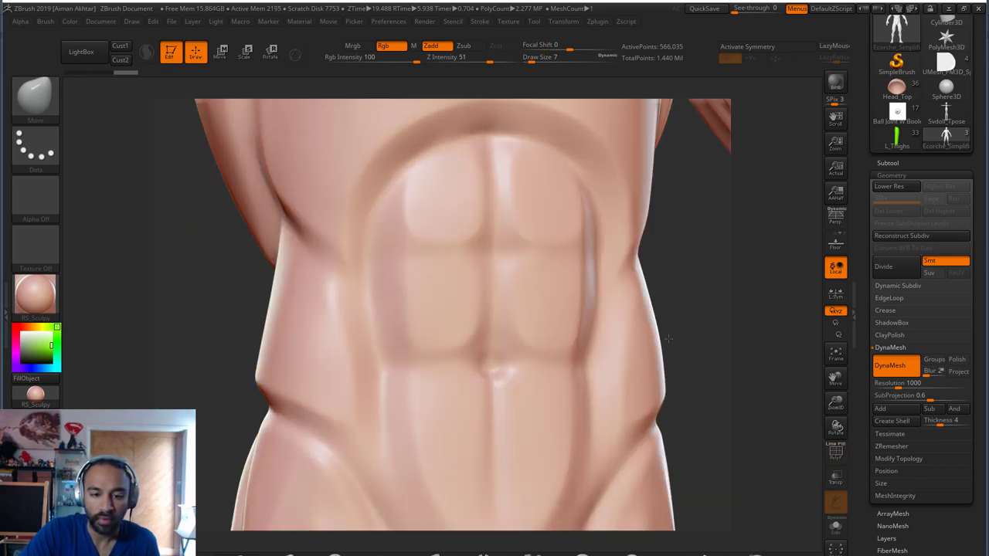
left_click_drag(699, 231, 699, 464, "alt")
left_click_drag(698, 144, 644, 346)
left_click_drag(719, 357, 677, 354)
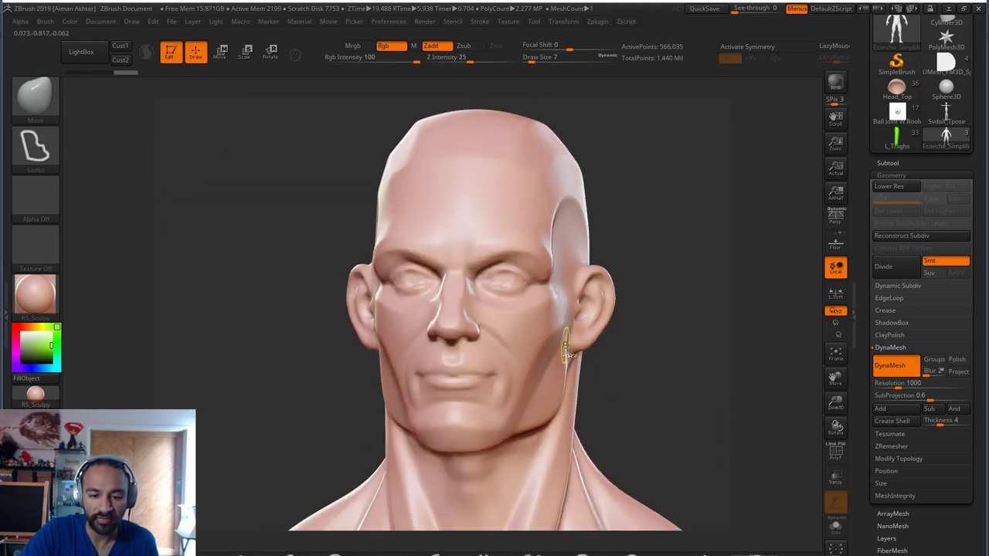
Undo the last DynaMesh, set the DynaMesh resolution to 2000, and DynaMesh the body copy again
key("ctrl+z")
left_click(896, 384)
type("1016")
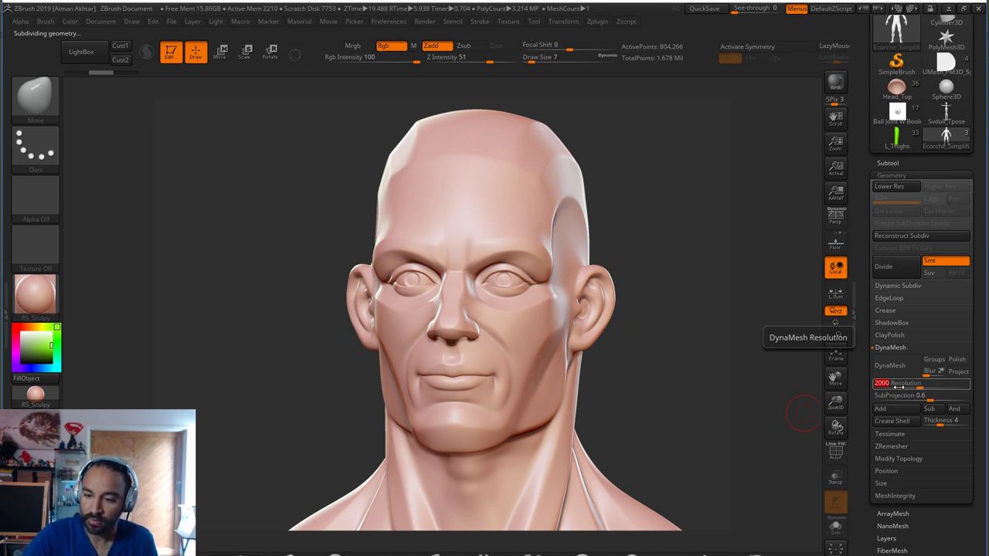
key("Return")
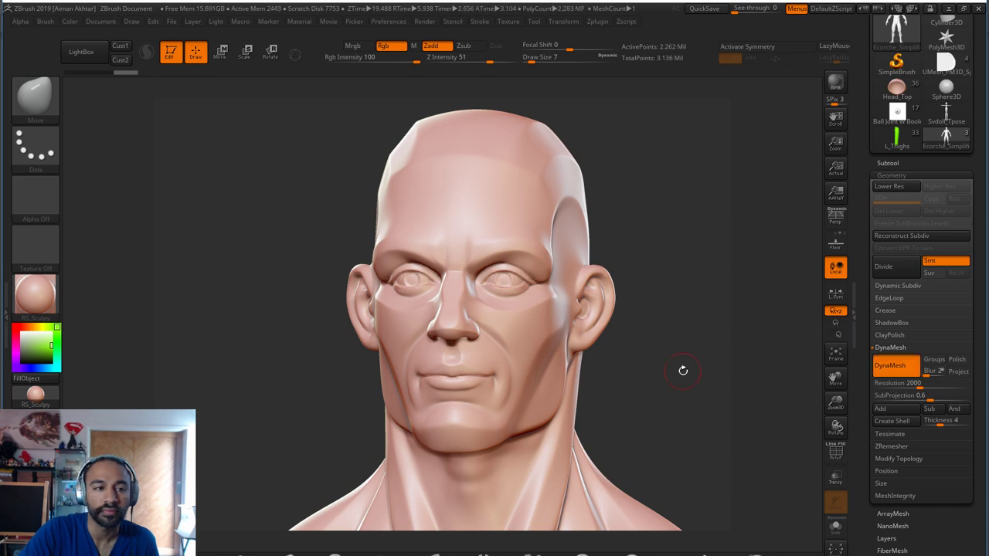
Examine the DynaMeshed head in profile and the full figure from the side and front
left_click_drag(705, 418, 796, 418)
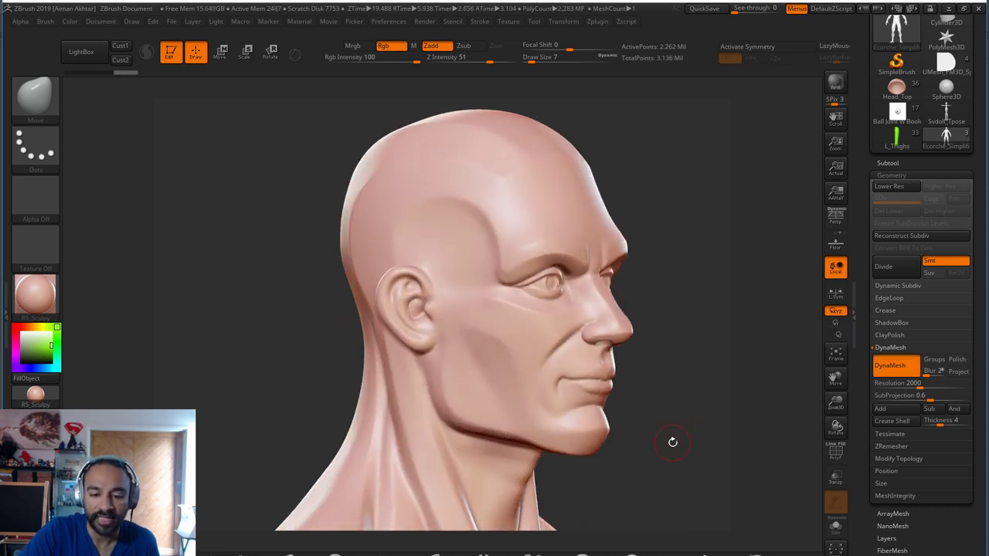
left_click_drag(674, 441, 804, 363)
left_click(835, 354)
left_click_drag(703, 402, 510, 415)
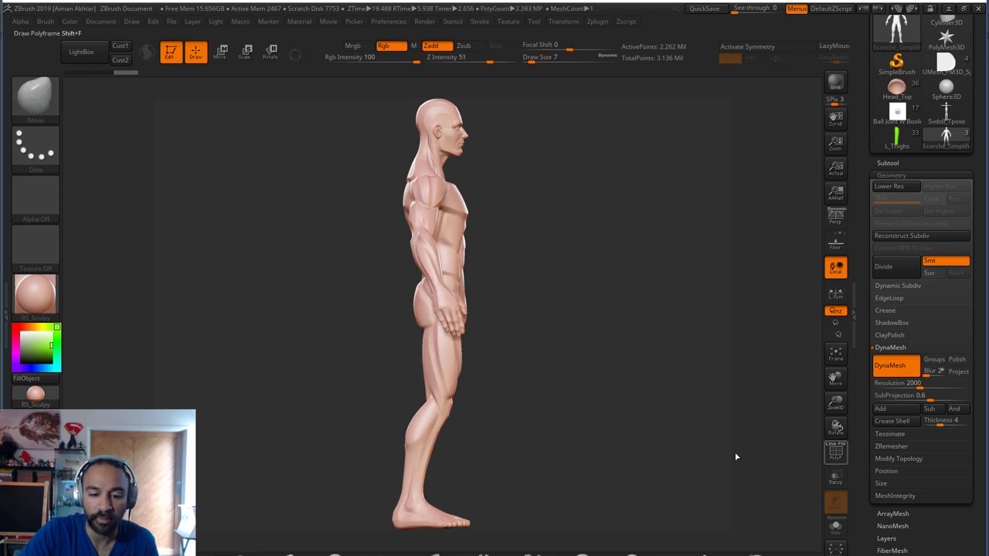
key("shift+f")
left_click_drag(738, 458, 778, 481)
left_click(836, 453)
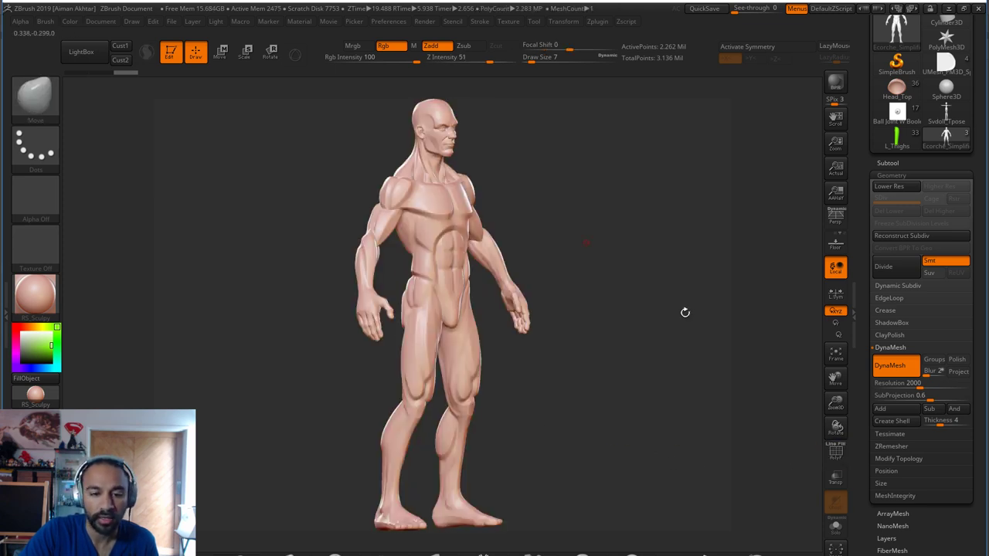
left_click_drag(685, 313, 660, 395)
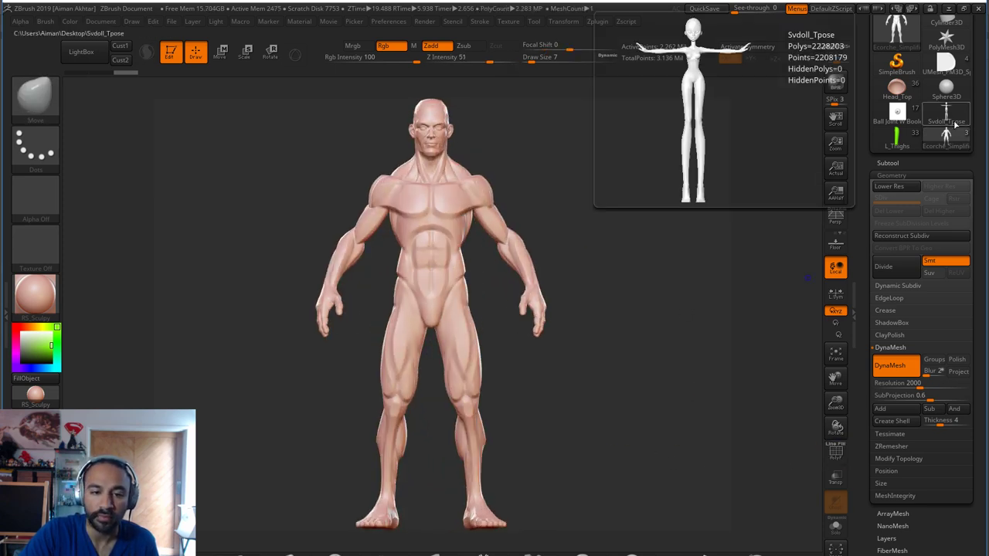
Switch to the Svdoll_Tpose tool with the polyframe on and examine its mesh density on the head and body
left_click(954, 120)
left_click(835, 454)
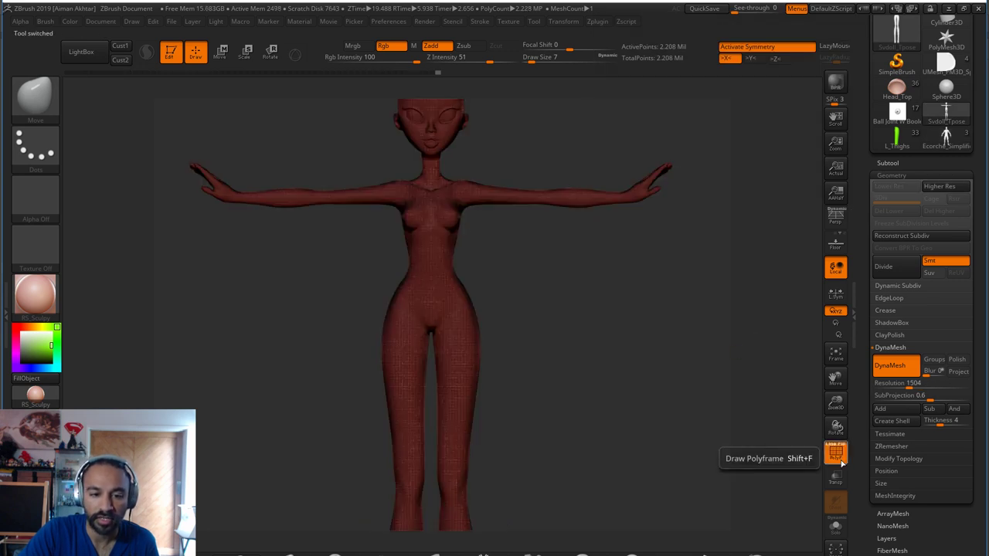
left_click_drag(551, 380, 581, 515, "alt")
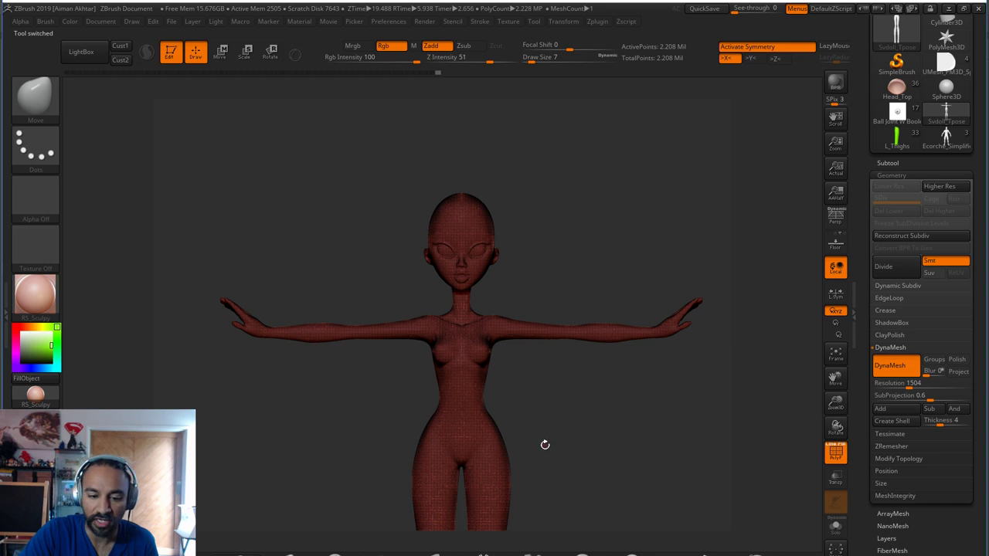
left_click_drag(545, 444, 575, 493, "alt")
left_click_drag(574, 220, 608, 318, "alt")
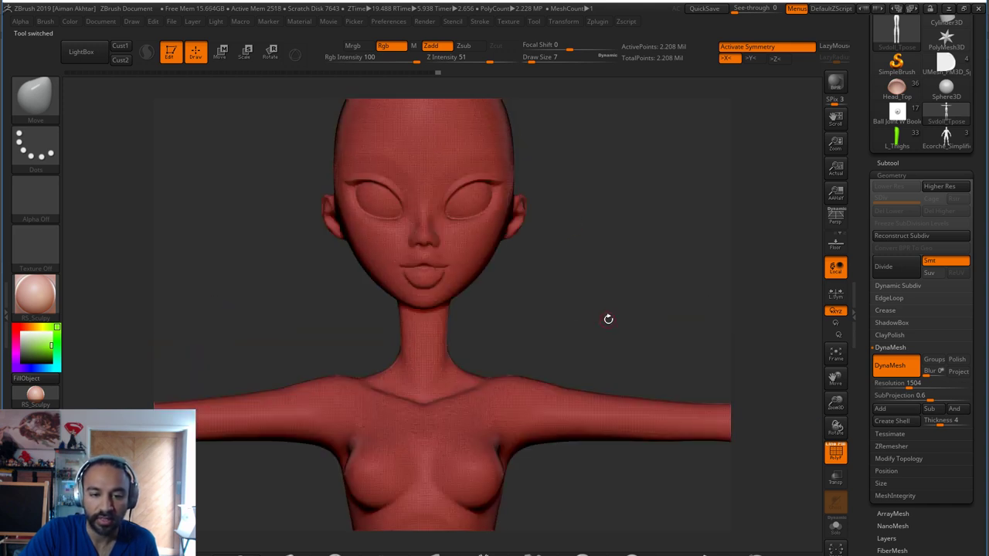
left_click(835, 354)
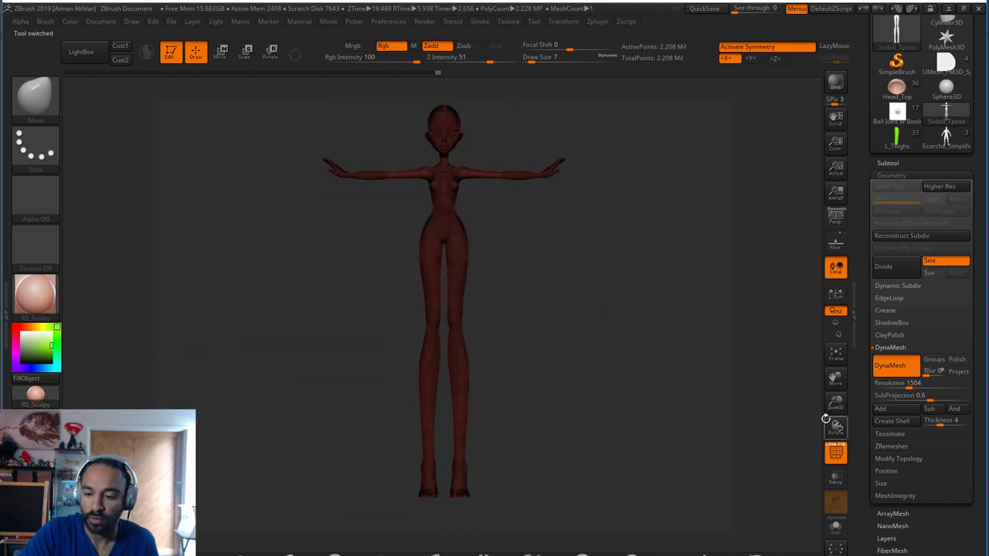
scroll(964, 199, "up", 3)
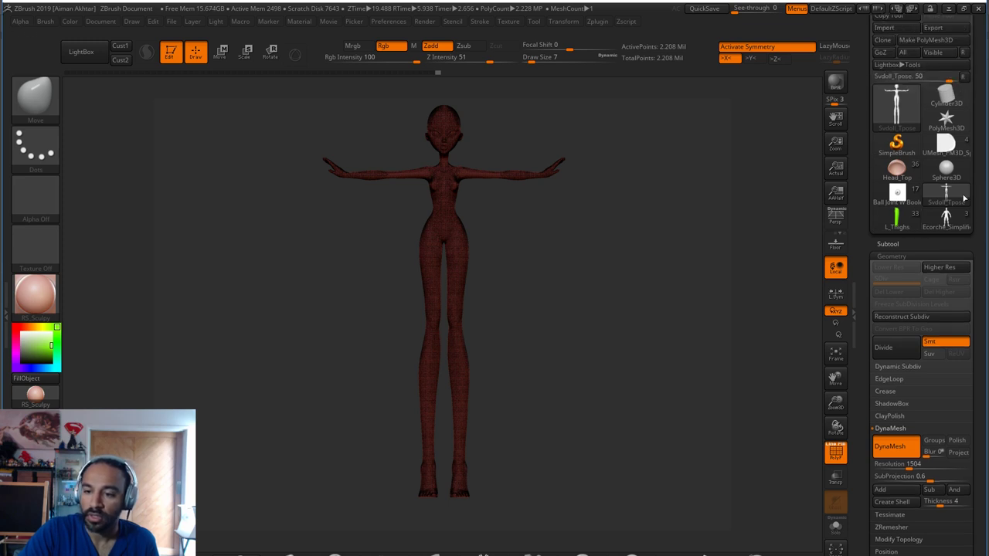
Select the IMM Keys and Articulation brush to show its insert parts
left_click(49, 108)
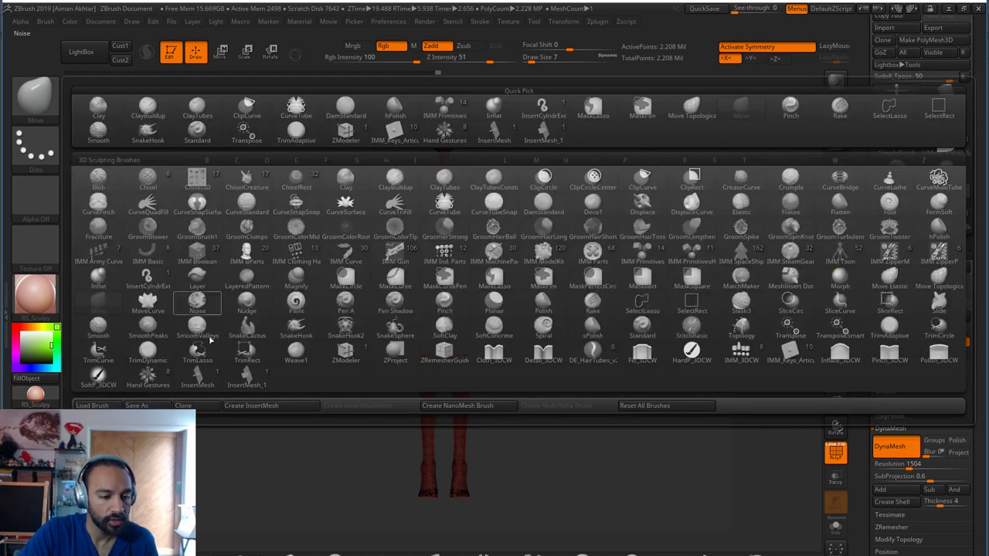
left_click(781, 358)
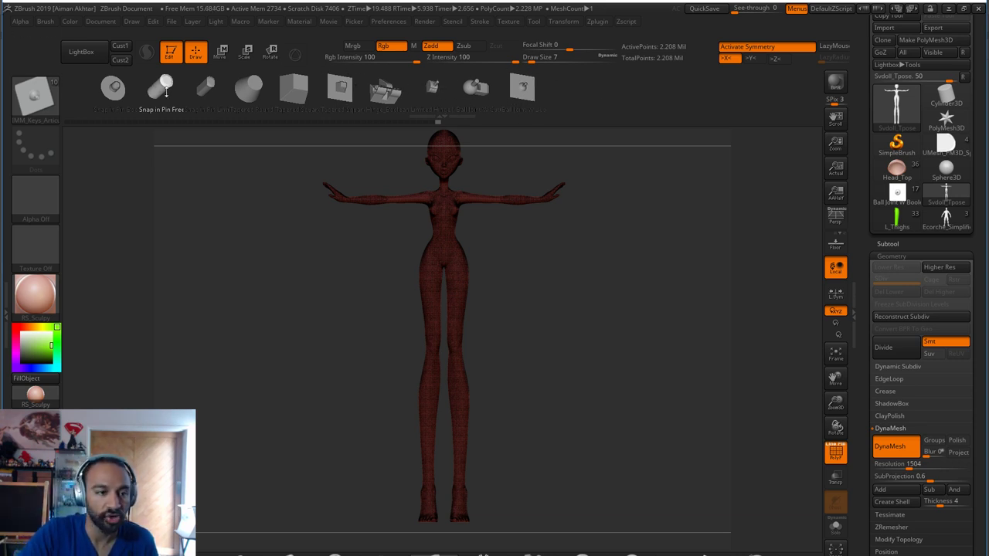
Switch to the Ball Joint W Boolean tool, activate the Standard brush, and view the joint from the side
left_click(901, 190)
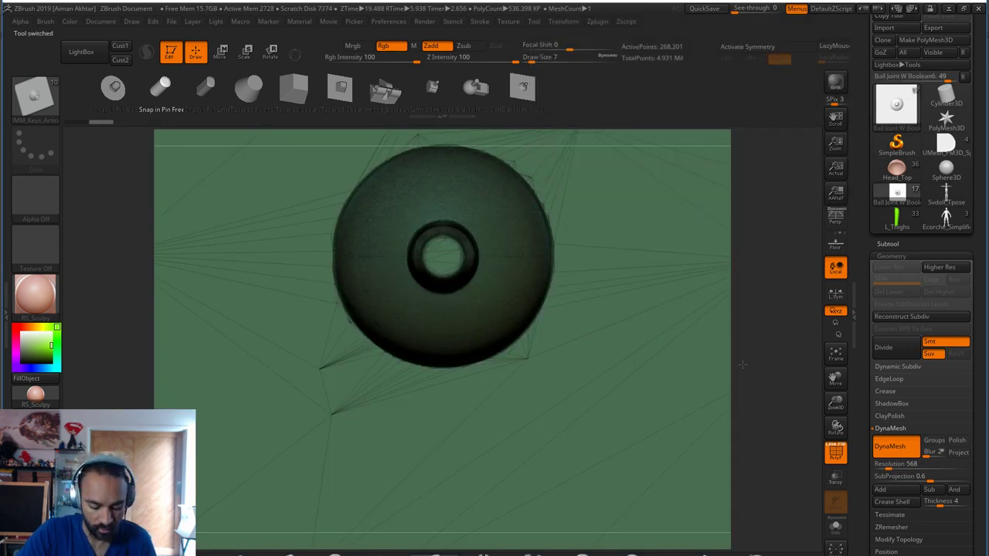
left_click_drag(770, 366, 741, 365, "alt")
key("b")
key("s")
key("t")
left_click_drag(701, 432, 795, 272)
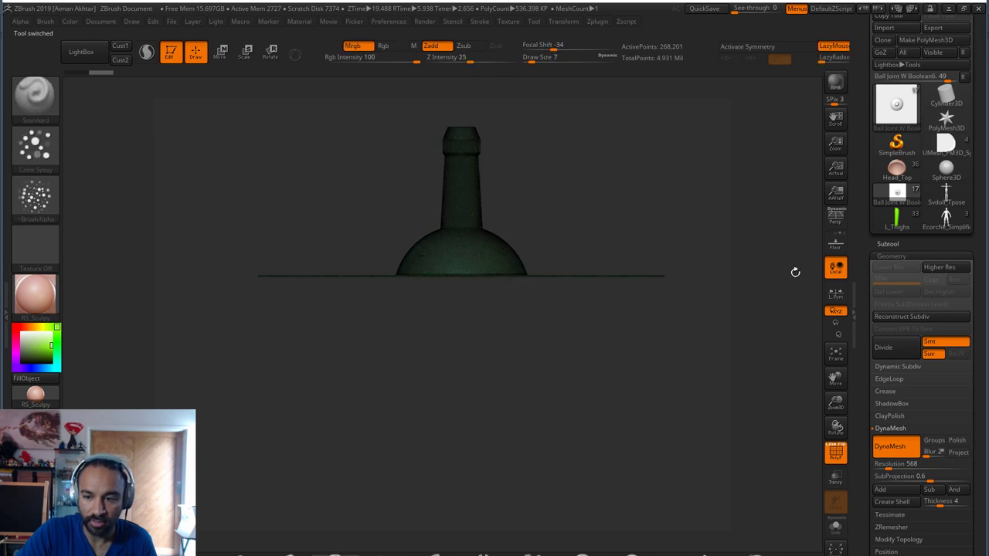
Select the Snap in Pin Boolean subtool and show it without polyframe in the SkinShade4 material
left_click(888, 244)
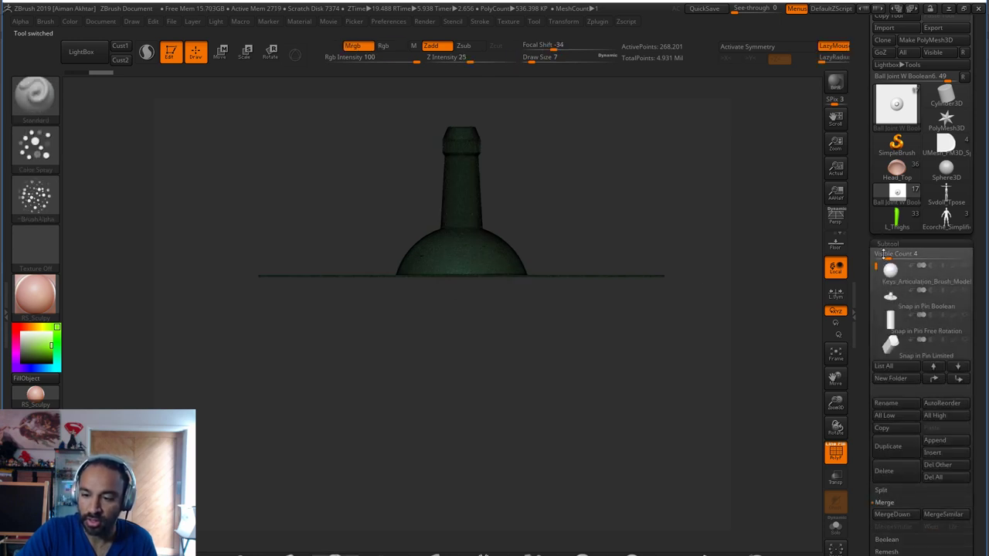
left_click(889, 270)
left_click(891, 296)
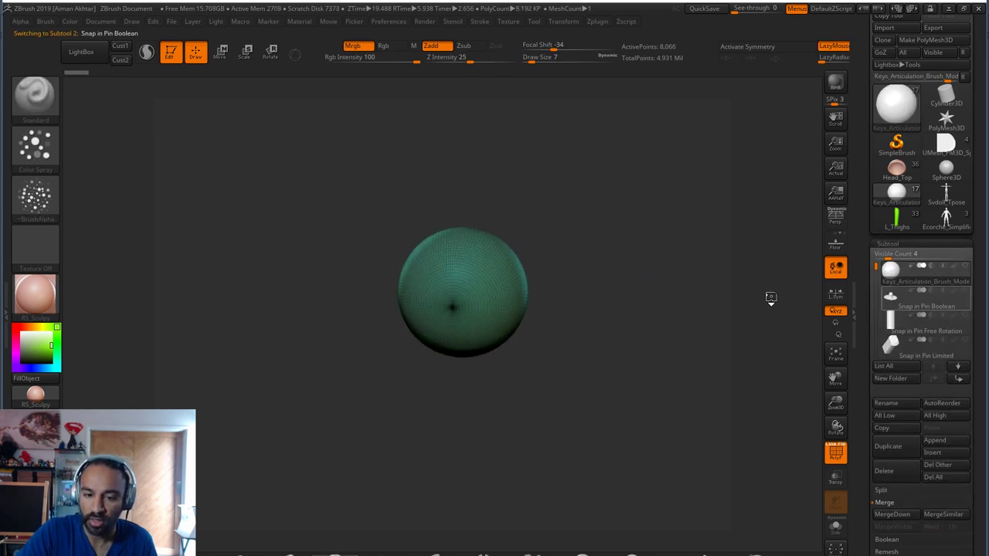
left_click_drag(673, 415, 578, 437)
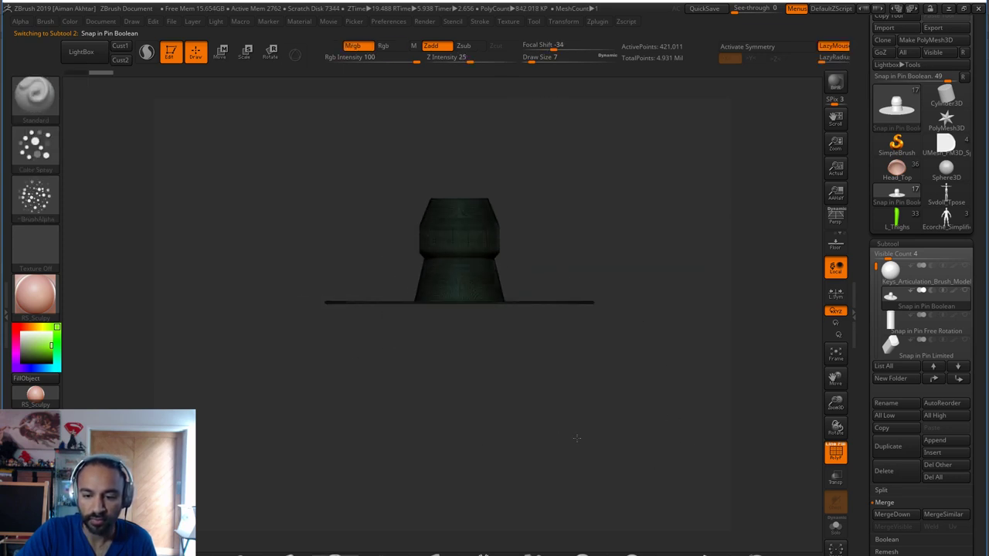
left_click(839, 454)
left_click_drag(705, 431, 661, 427)
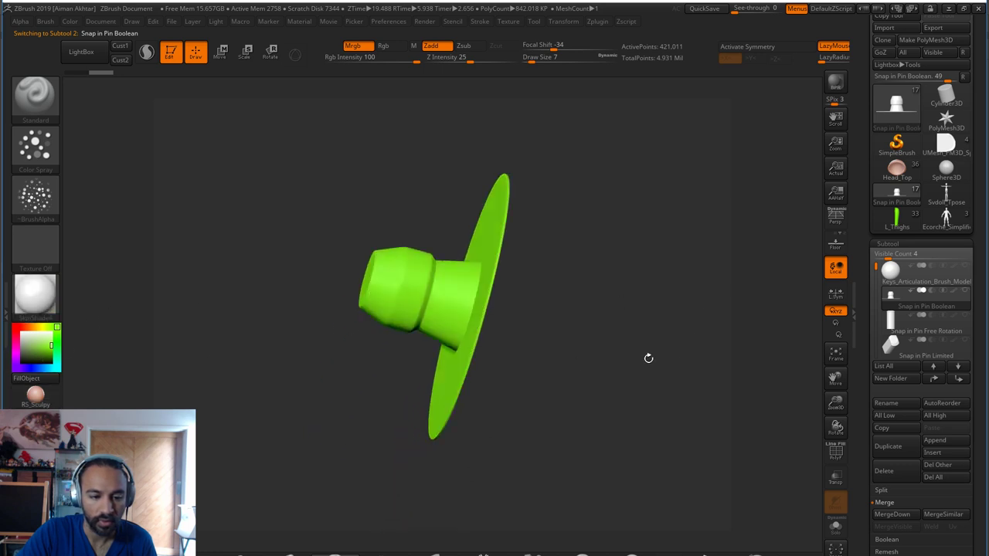
Examine the Snap in Pin Boolean part from all sides, including the opening in its underside
mouse_move(649, 358)
left_mouse_down()
mouse_move(550, 366)
mouse_move(579, 371)
mouse_move(541, 378)
mouse_move(592, 411)
mouse_move(697, 419)
mouse_move(675, 311)
mouse_move(609, 405)
mouse_move(633, 420)
left_mouse_up()
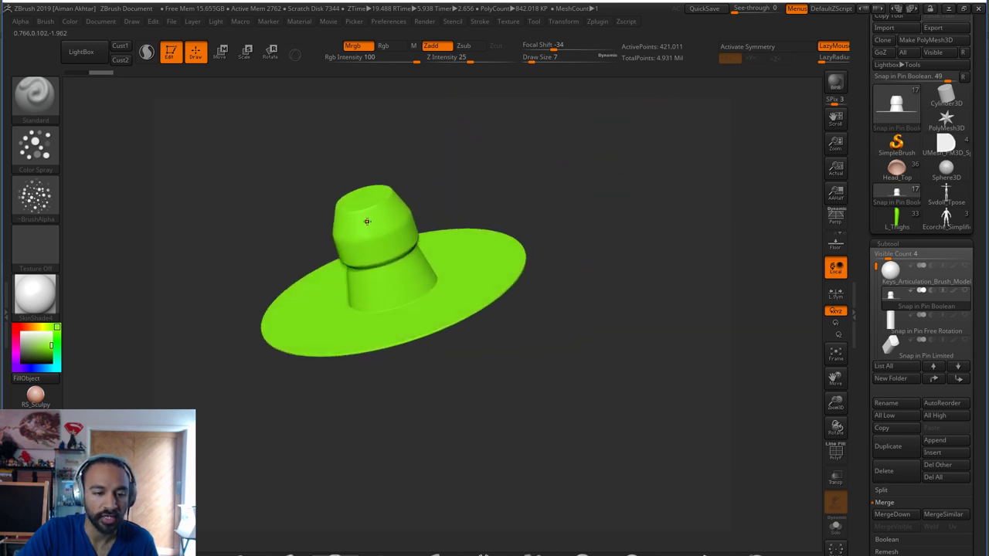
left_click_drag(502, 214, 367, 261)
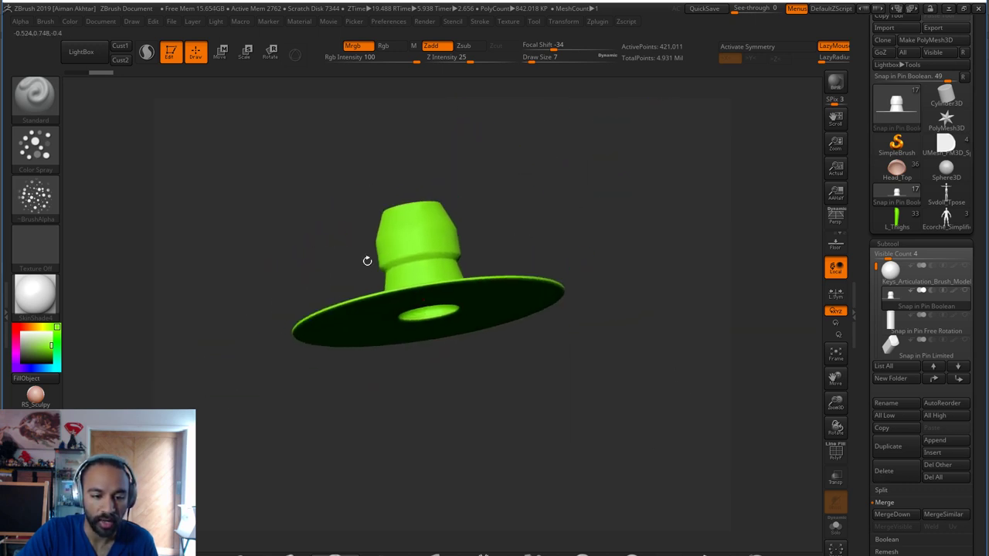
left_click_drag(473, 365, 449, 254)
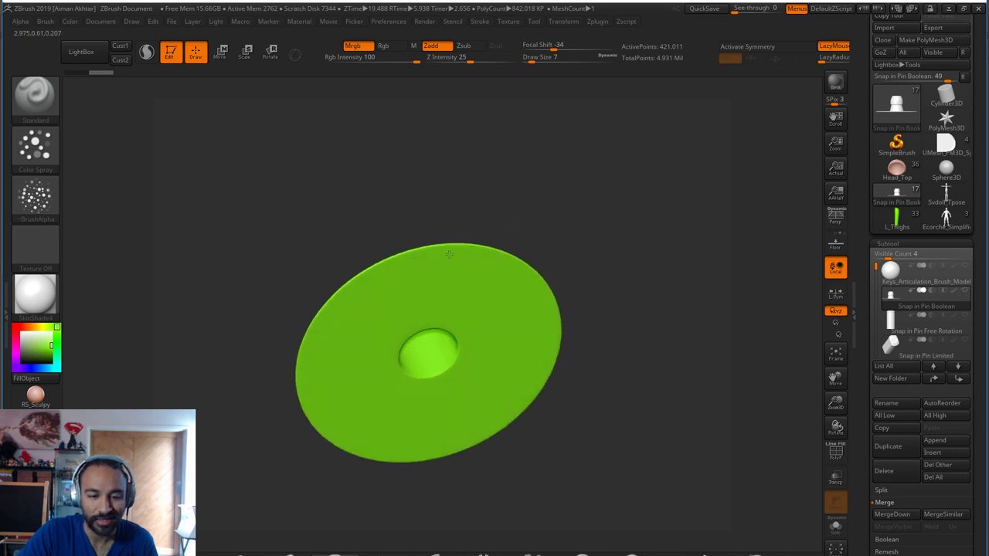
left_click_drag(519, 238, 542, 281)
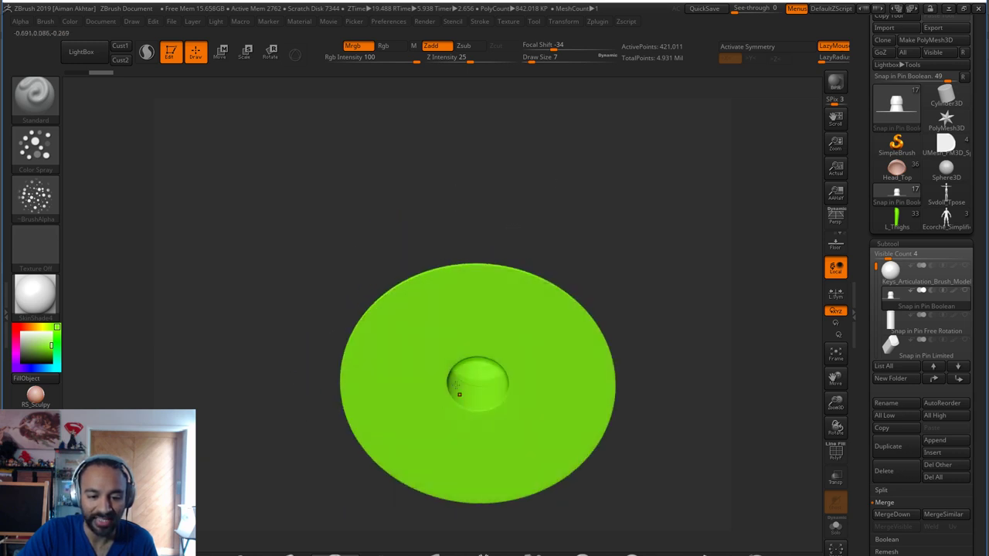
left_click_drag(666, 212, 675, 316)
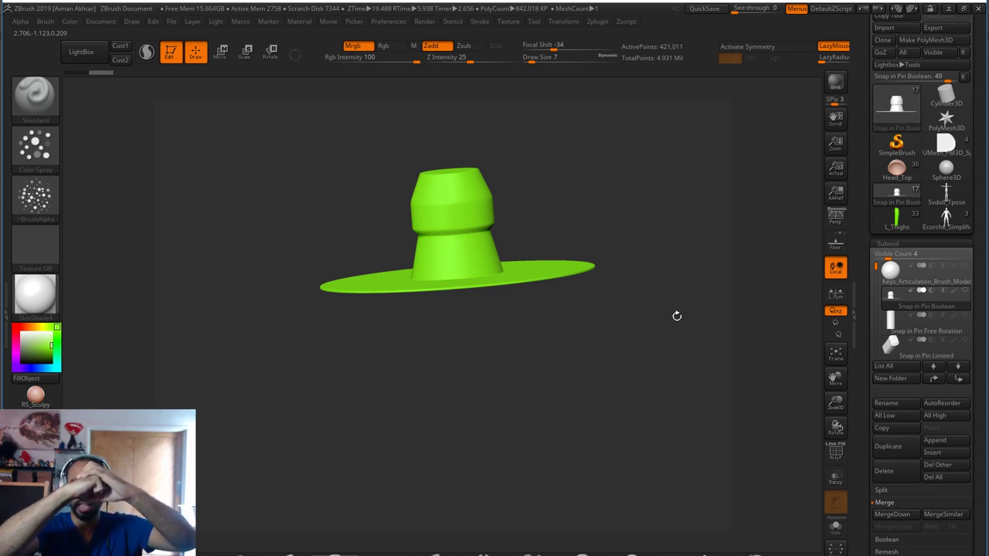
Compare the Snap in Pin Free Rotation and Snap in Pin Limited subtools
left_click(894, 325)
left_click_drag(582, 284, 753, 360)
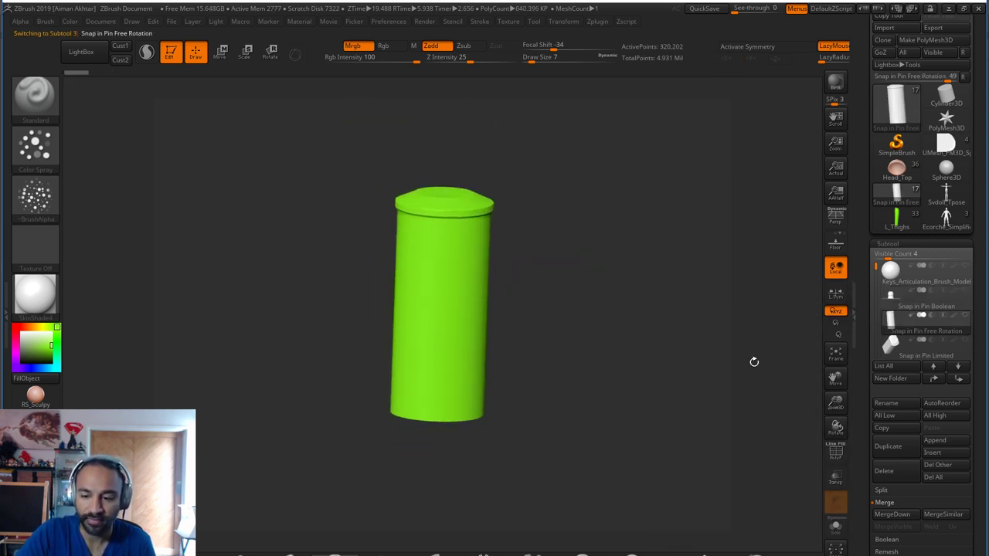
left_click(890, 349)
left_click_drag(636, 368, 592, 384)
left_click(892, 325)
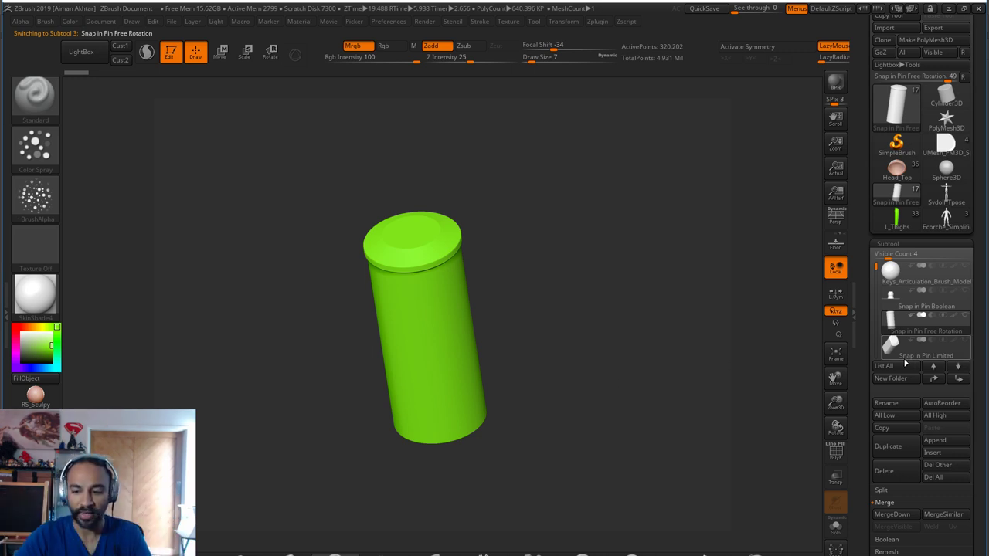
left_click(905, 358)
left_click_drag(586, 338, 578, 359)
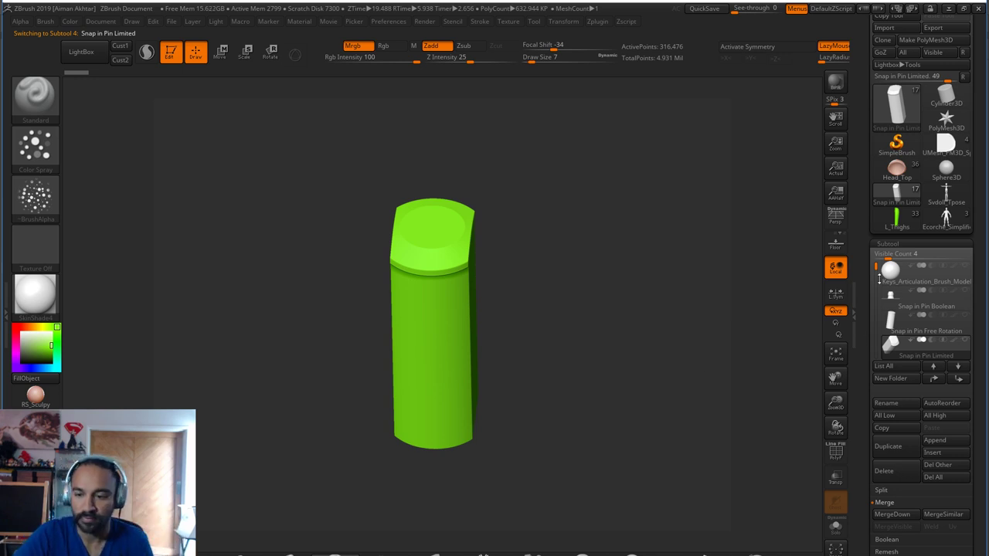
Show the Tapered Round Key and Tapered Square Key subtools and examine their shapes
key("Down")
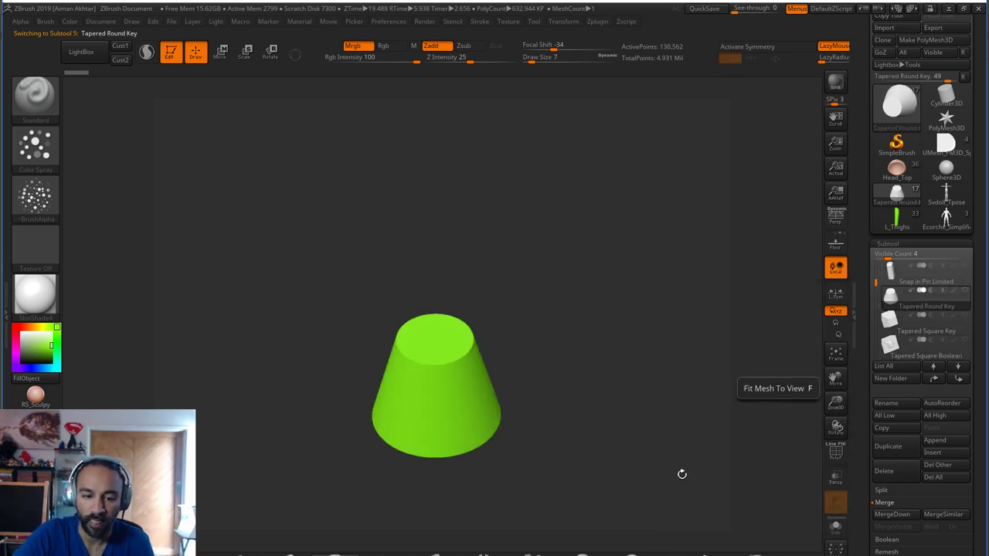
left_click_drag(682, 473, 604, 398)
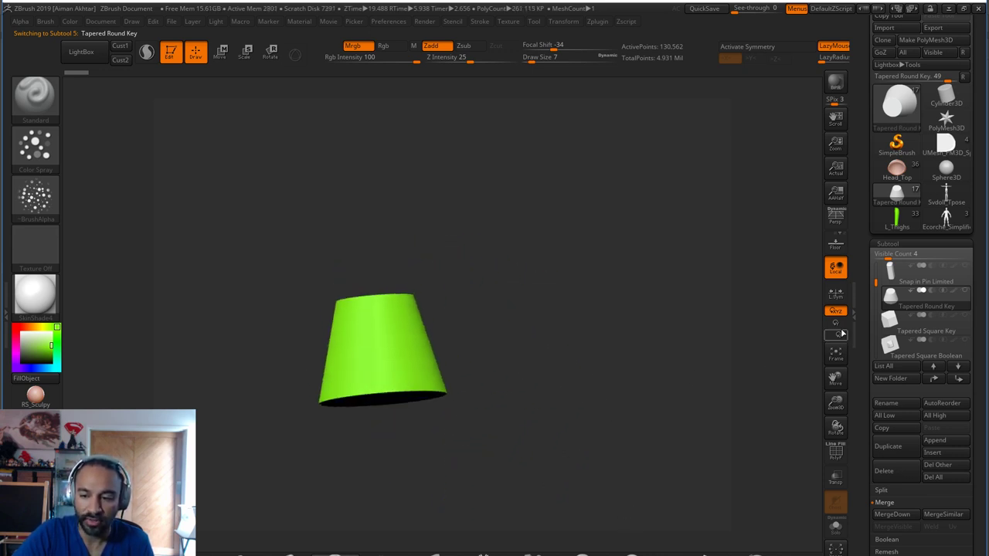
key("Down")
mouse_move(699, 303)
left_mouse_down()
mouse_move(624, 383)
mouse_move(687, 391)
left_mouse_up()
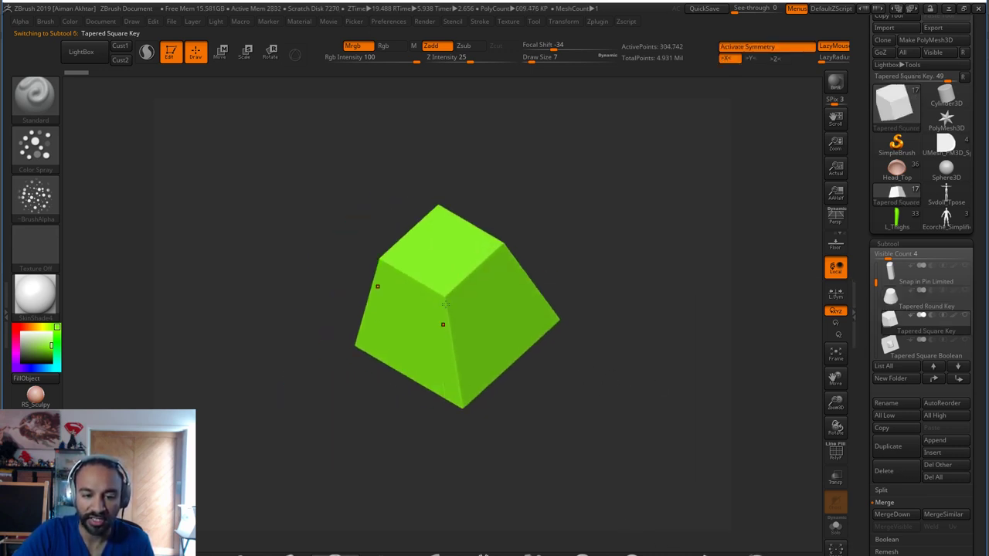
left_click_drag(598, 407, 773, 457)
Select the Tapered Square Boolean subtool and examine its top and hollow underside
left_click(916, 349)
mouse_move(648, 266)
left_mouse_down()
mouse_move(629, 312)
mouse_move(628, 363)
mouse_move(633, 274)
left_mouse_up()
left_click_drag(622, 230, 640, 322)
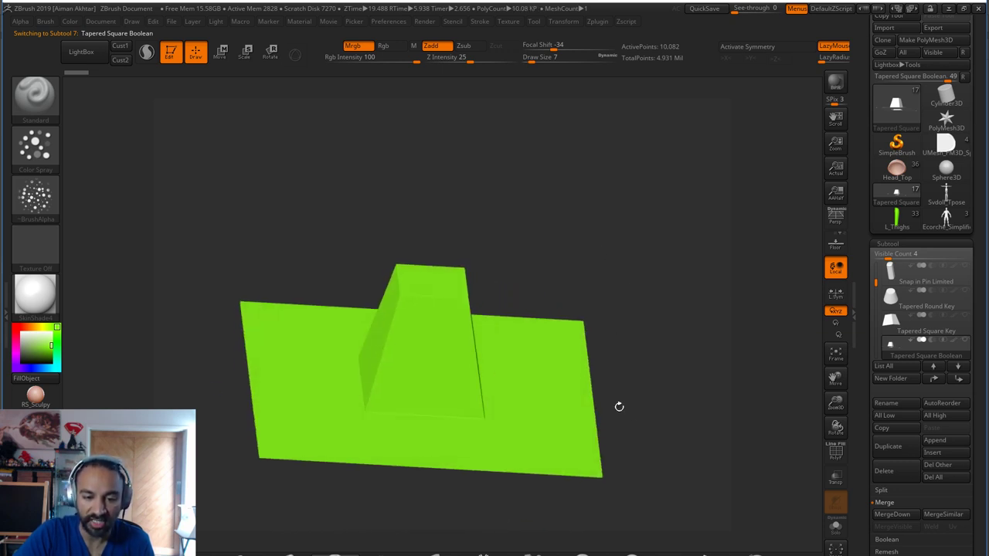
left_click_drag(619, 407, 628, 328)
Select the Hinge_Boolean subtool and examine the hinge and its pin from several angles
scroll(889, 294, "down", 2)
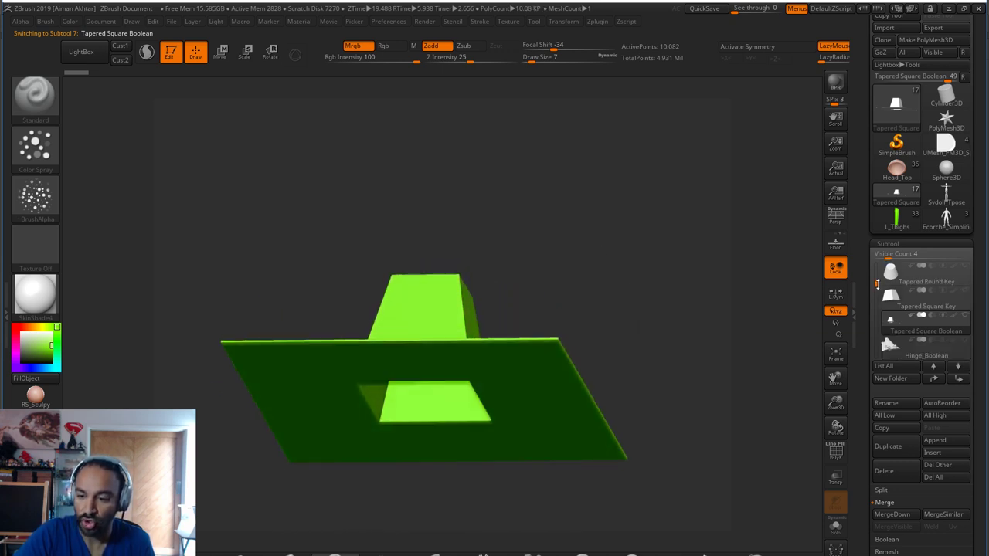
left_click(889, 321)
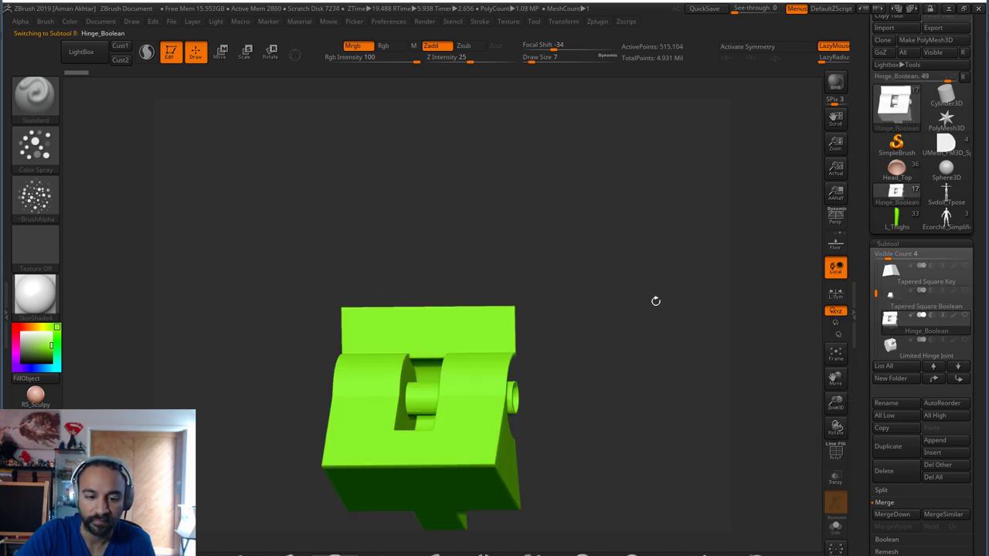
left_click_drag(655, 301, 598, 387)
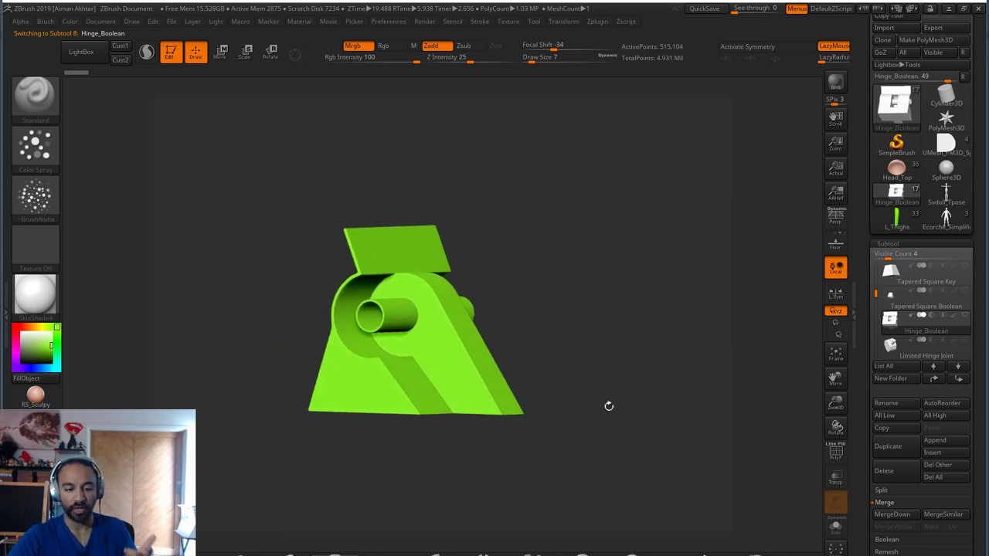
left_click_drag(653, 409, 587, 435)
left_click_drag(532, 480, 555, 455)
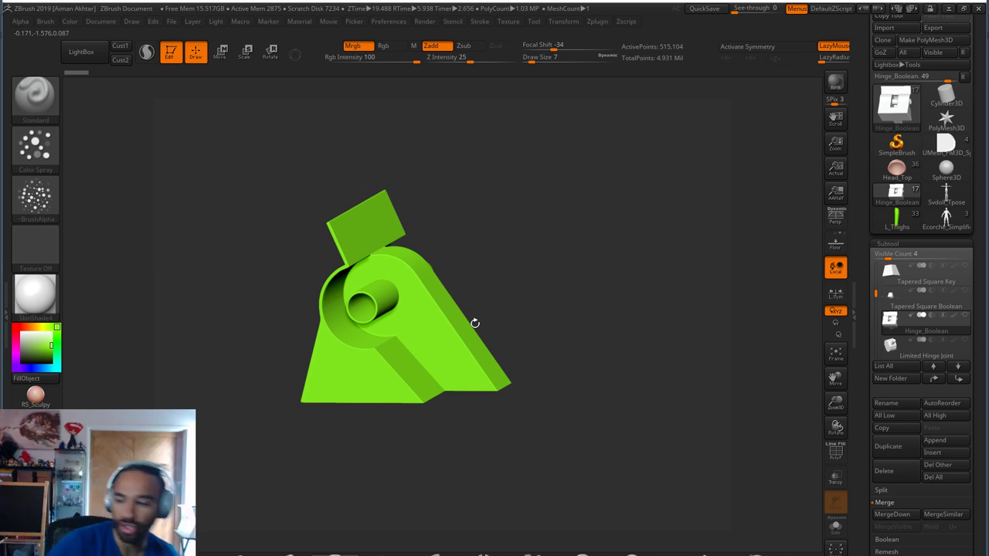
Step through the Limited Hinge Joint and Ball Joint W Cutter subtools and return to the Hinge_Boolean subtool
mouse_move(946, 195)
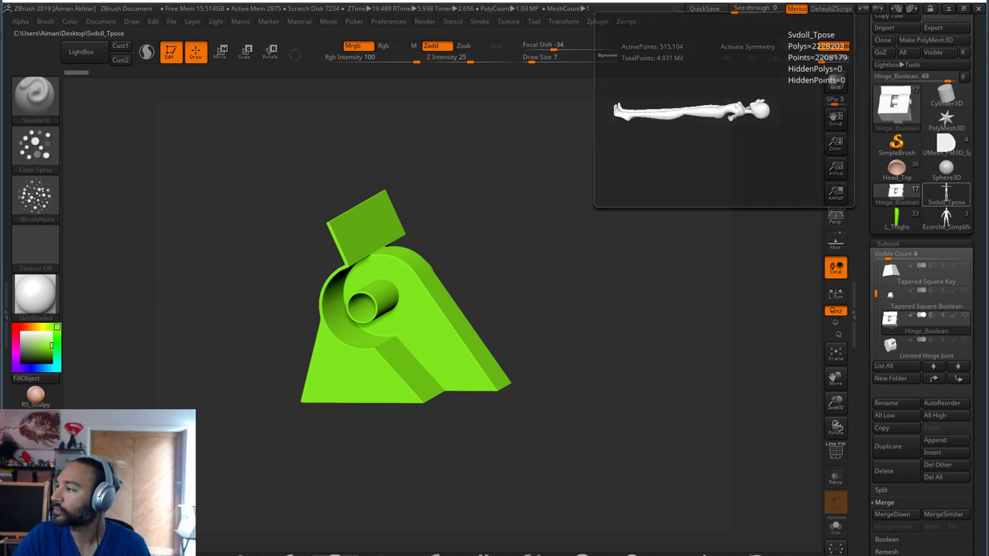
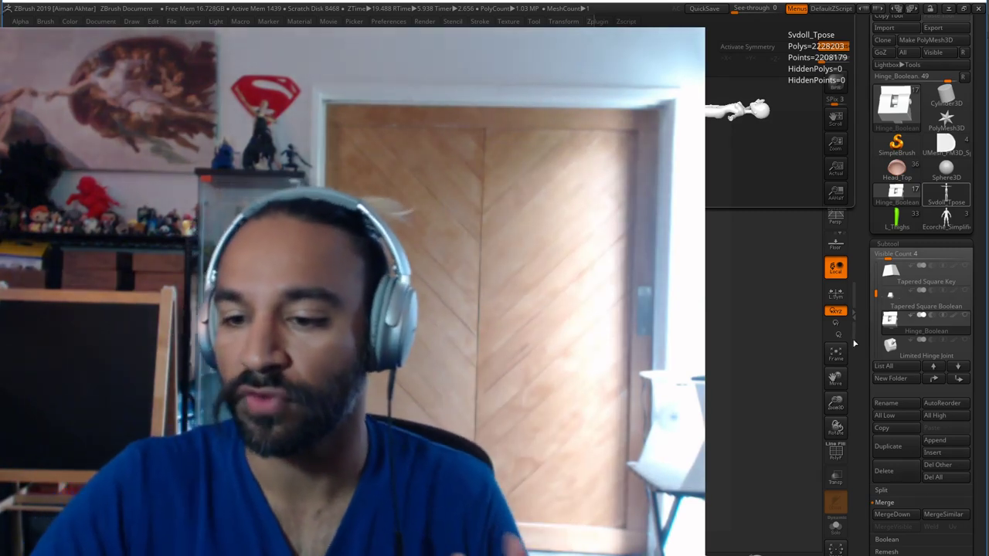
left_click(928, 346)
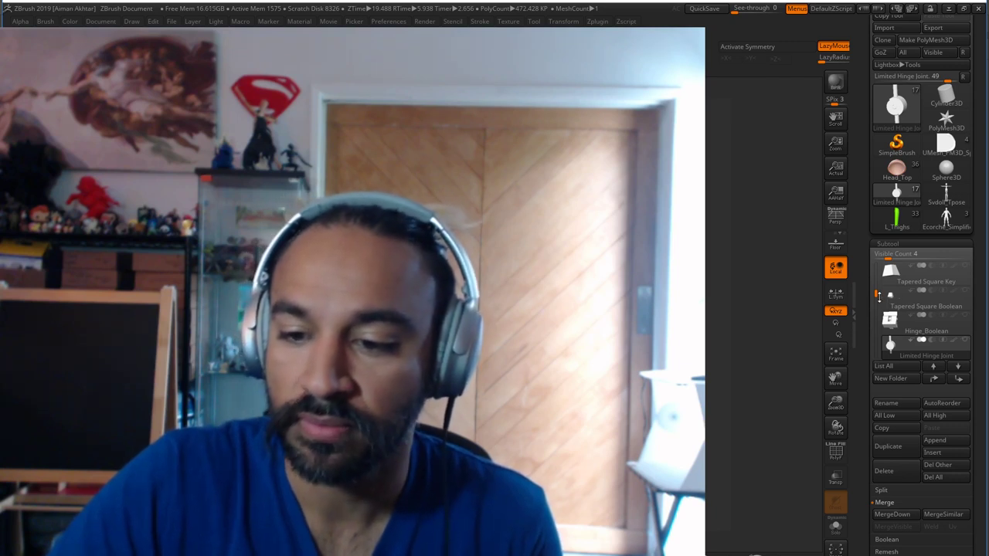
left_click_drag(880, 298, 880, 308)
left_click(890, 321)
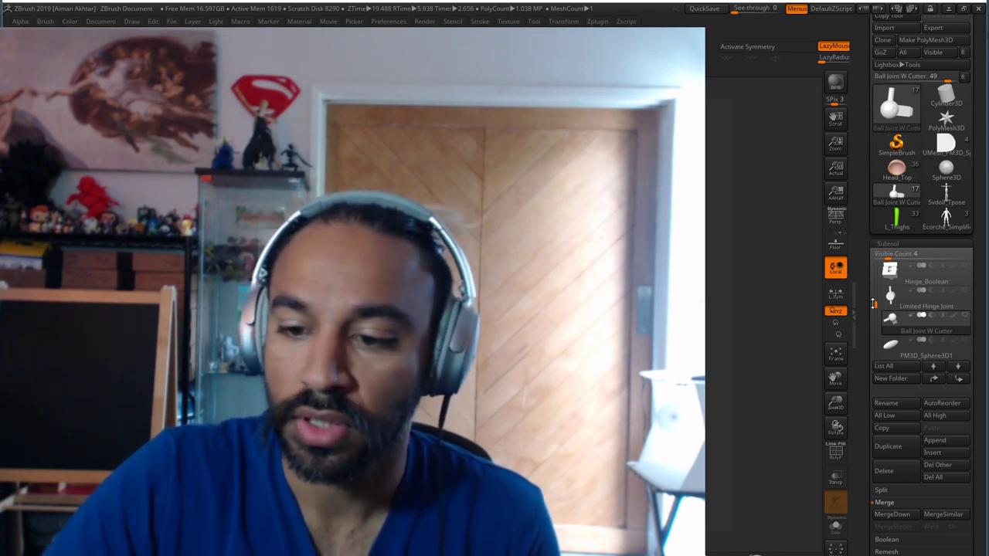
left_click_drag(874, 304, 878, 315)
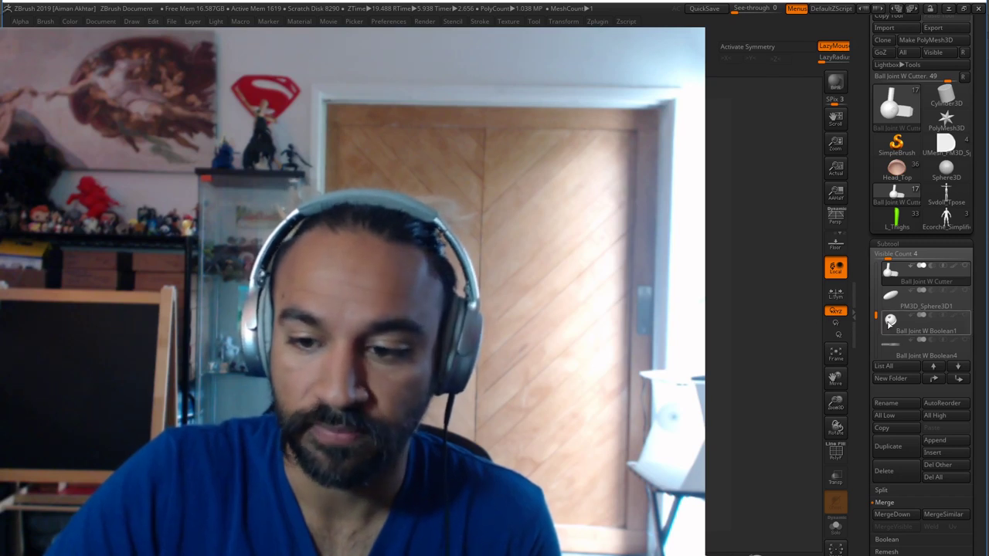
left_click_drag(879, 317, 889, 302)
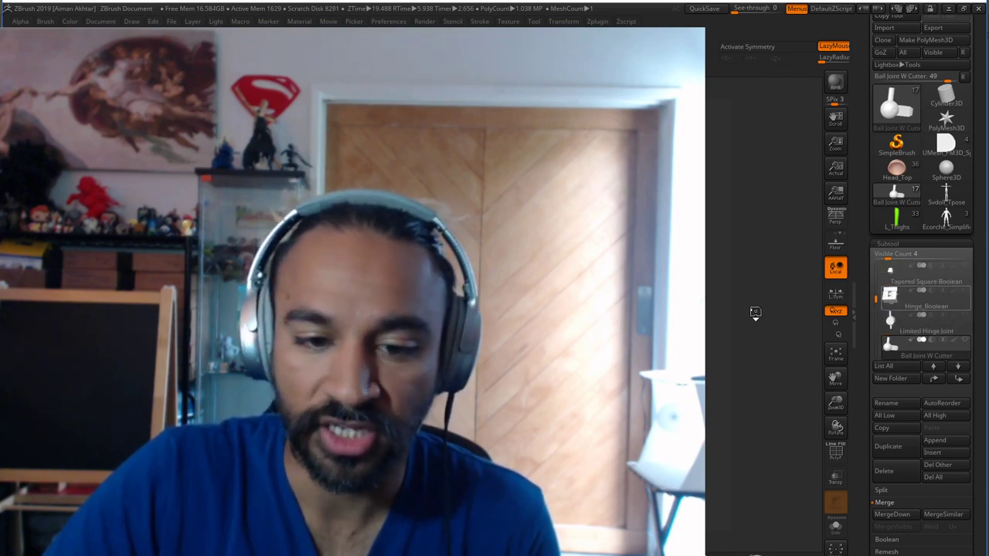
left_click(908, 300)
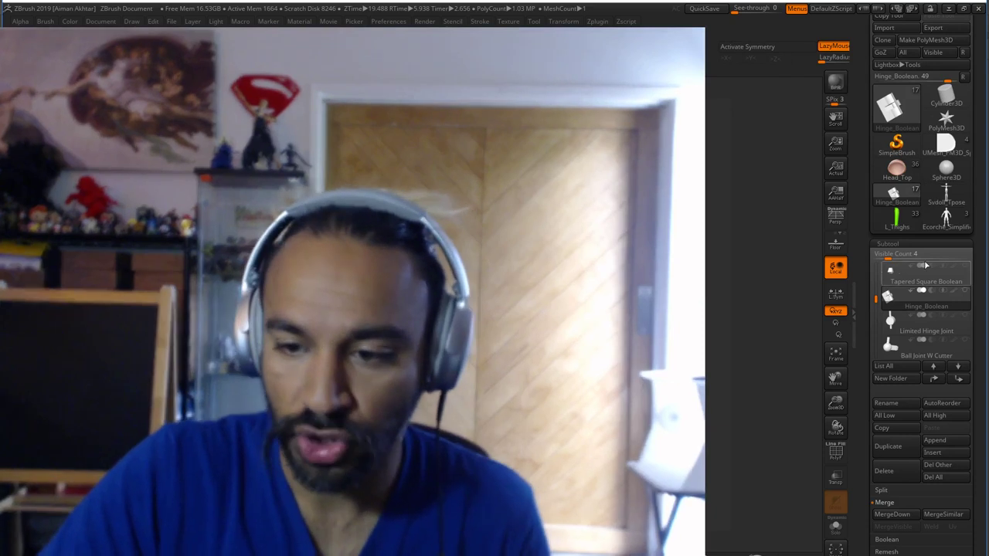
View the Svdoll_Tpose tool briefly, return to the Hinge_Boolean part and examine its pin and sides
mouse_move(947, 202)
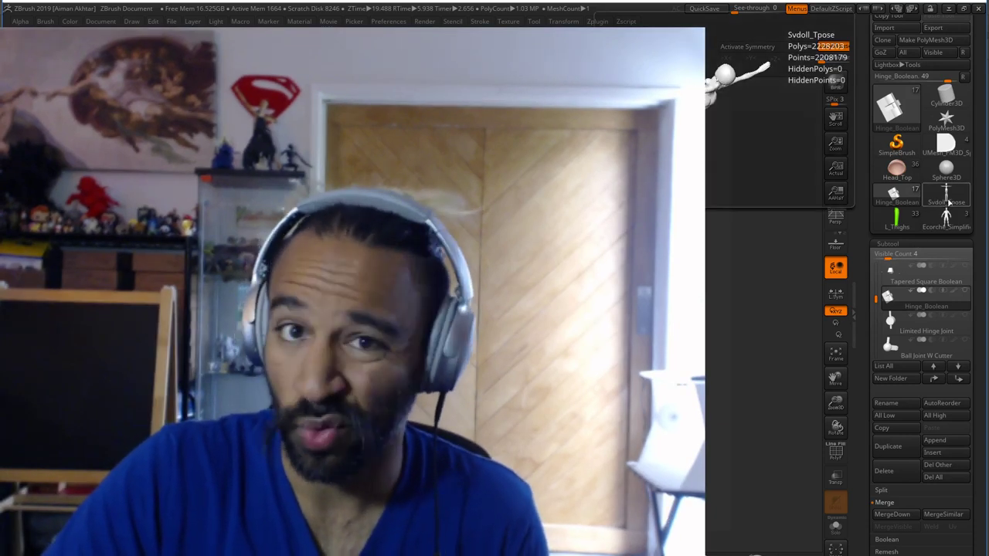
left_click(947, 199)
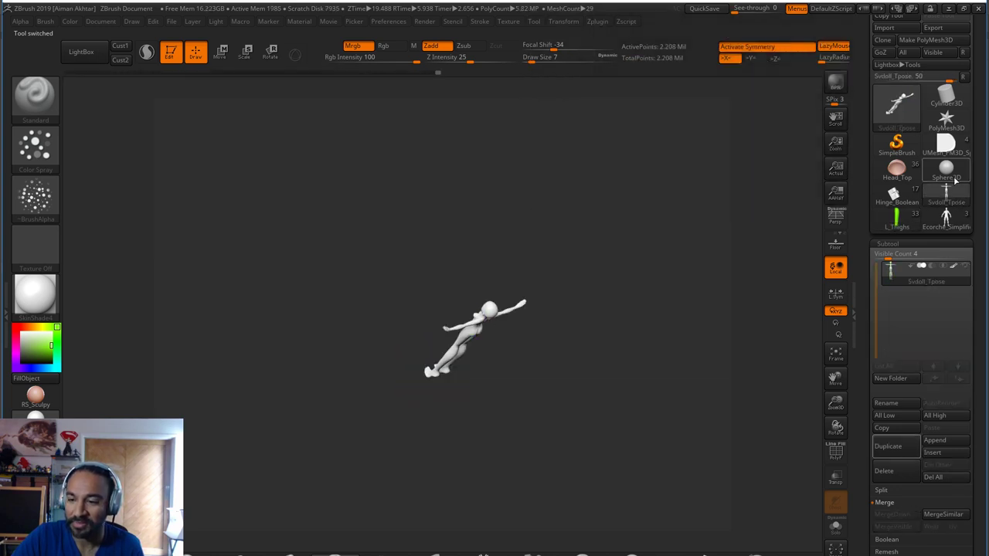
mouse_move(949, 177)
left_click(895, 195)
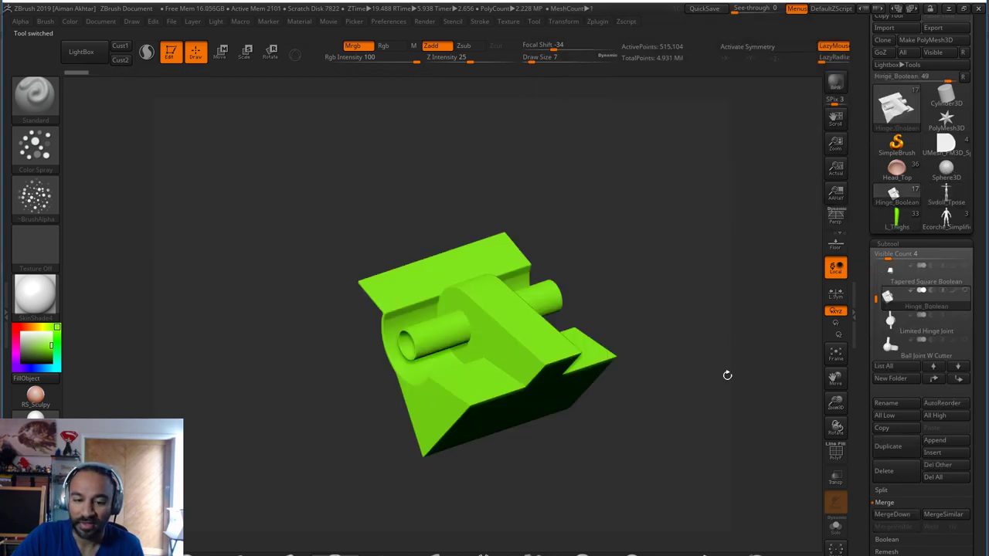
left_click_drag(690, 441, 729, 337)
left_click_drag(519, 465, 735, 390)
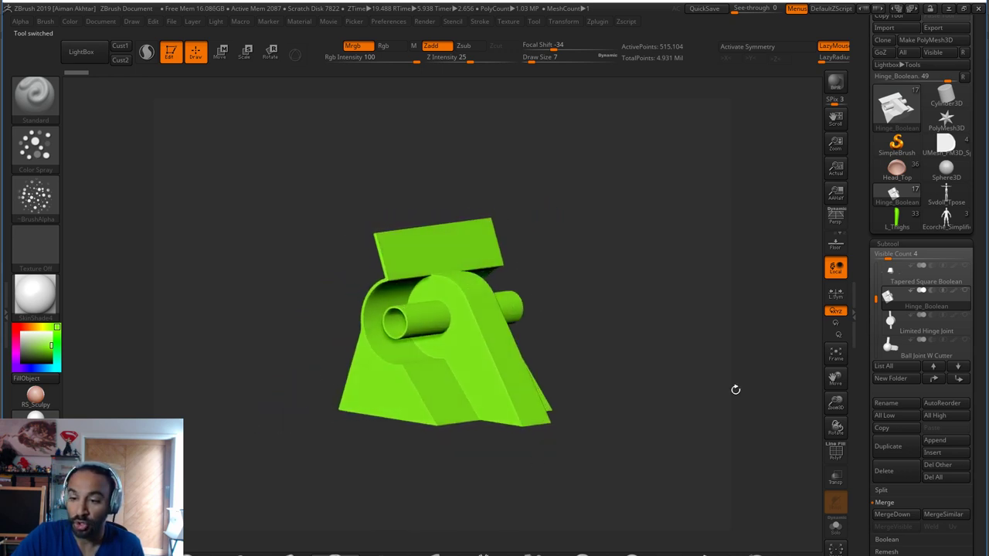
Switch to the Svdoll_Tpose tool and show the doll upright from the front
mouse_move(931, 202)
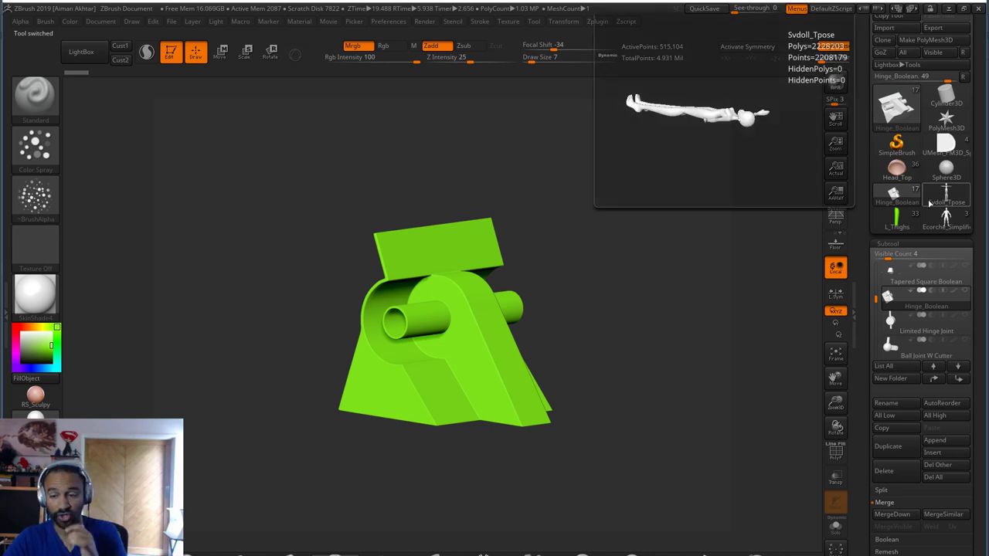
left_click(929, 203)
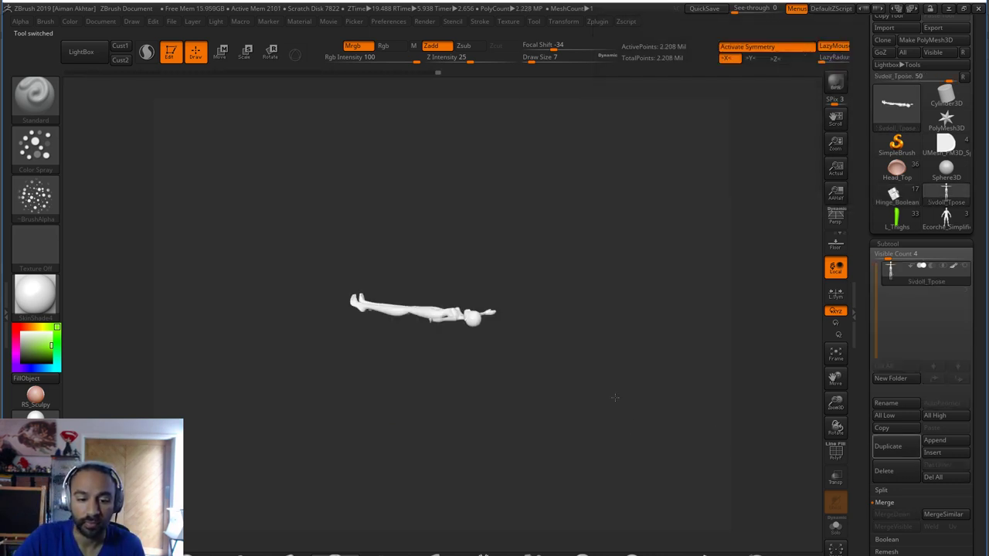
mouse_move(618, 397)
left_mouse_down()
mouse_move(681, 433)
mouse_move(581, 470)
mouse_move(595, 468)
left_mouse_up()
left_click_drag(604, 456, 625, 527, "alt")
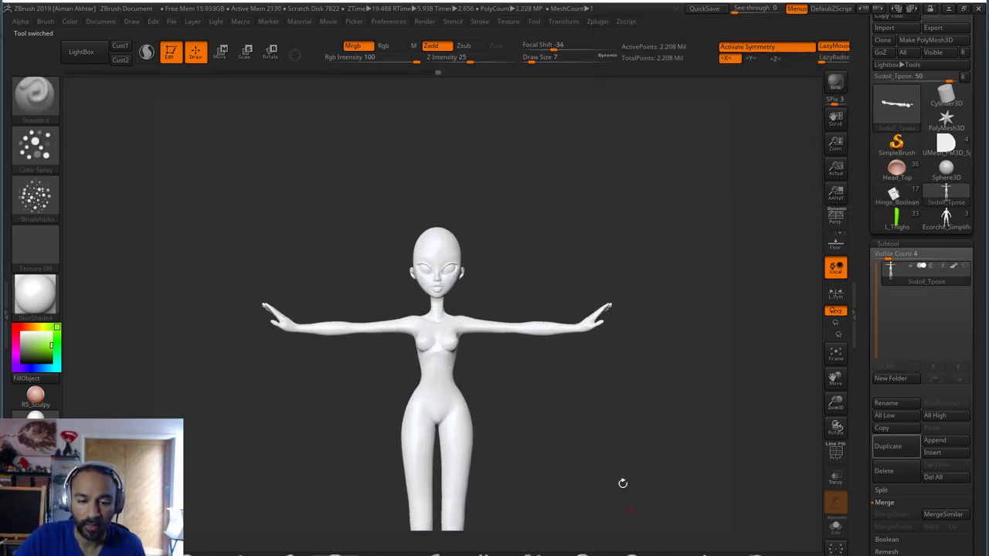
left_click_drag(623, 484, 623, 400, "alt")
Choose the IMM_Keys_Artic insert brush with its Hinge_Boolean mesh
left_click(28, 106)
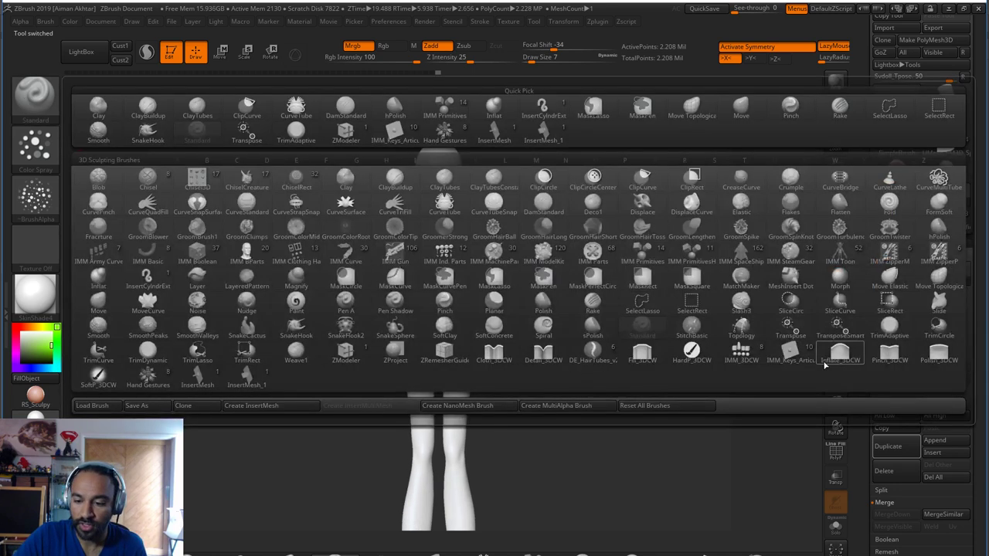
left_click(791, 363)
key("b")
key("i")
key("m")
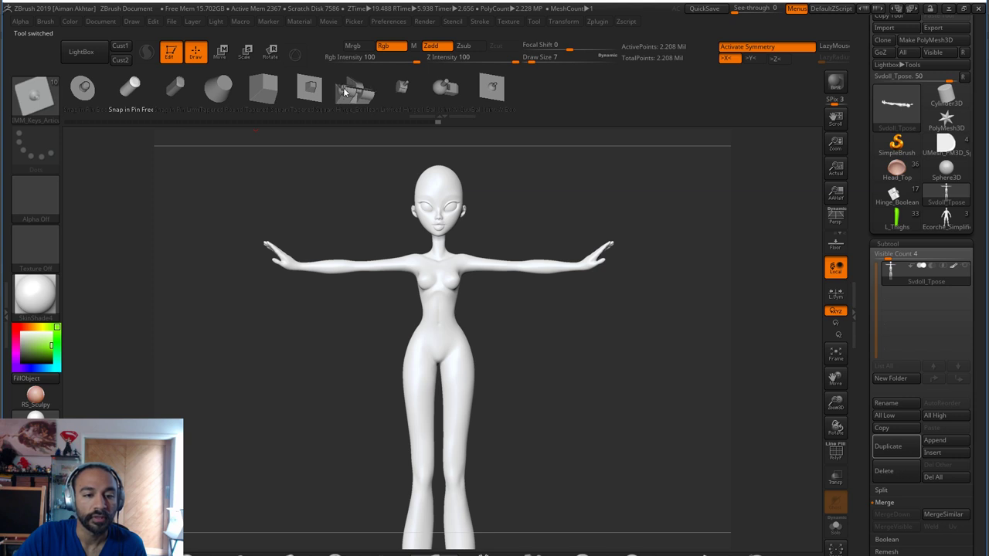
Turn off symmetry, insert the Hinge_Boolean mesh over one of the doll's knees and check it from the side
left_click_drag(559, 448, 582, 275, "alt")
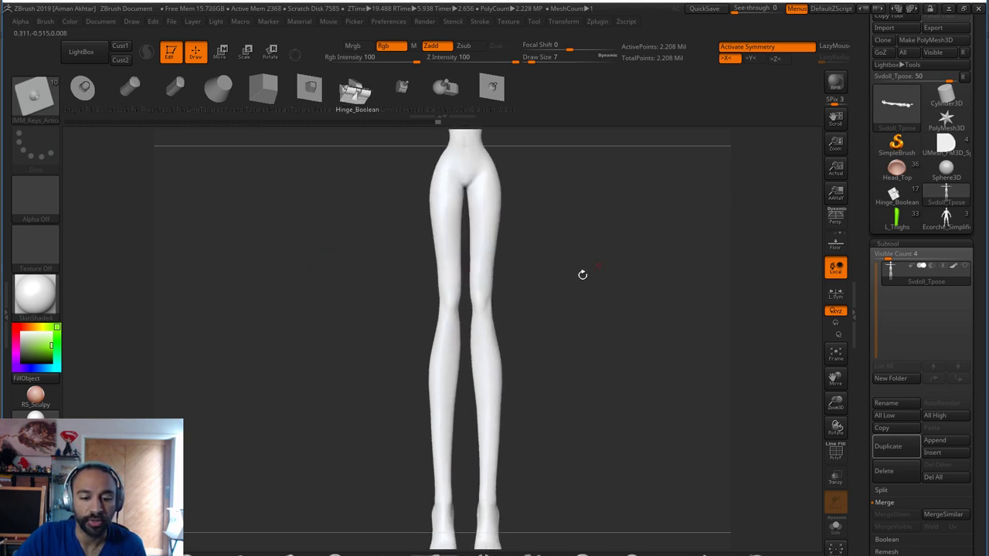
left_click_drag(554, 340, 587, 126, "alt")
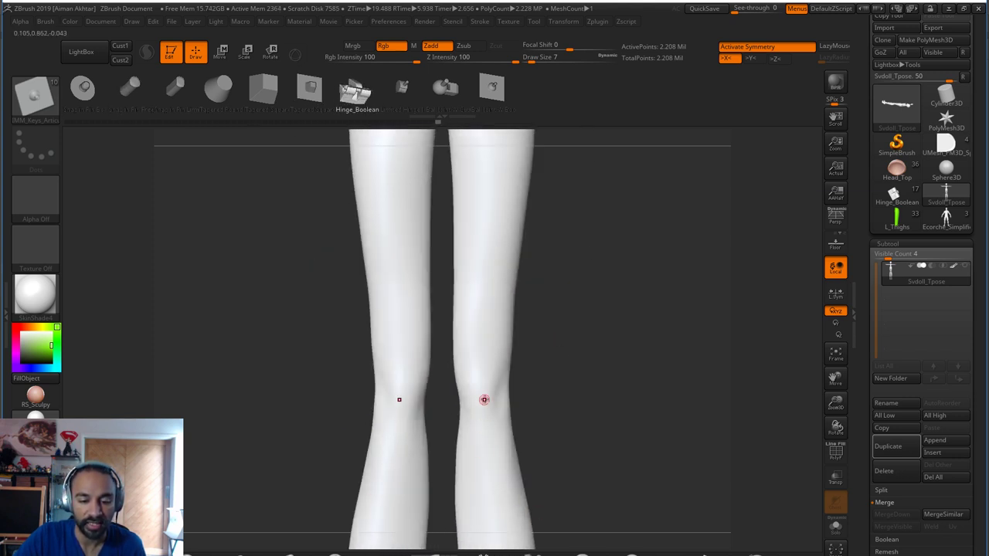
key("x")
left_click_drag(536, 404, 529, 364)
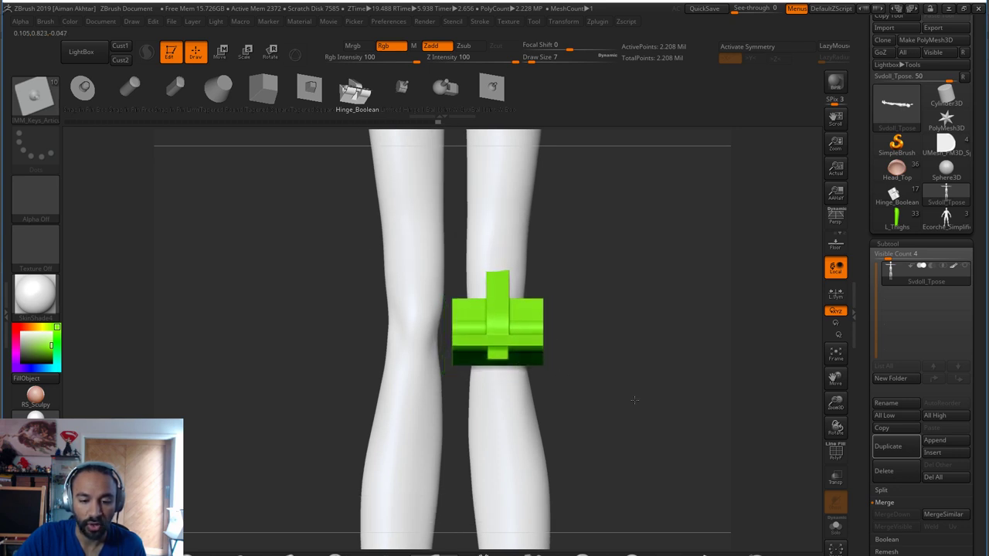
left_click_drag(624, 402, 487, 395)
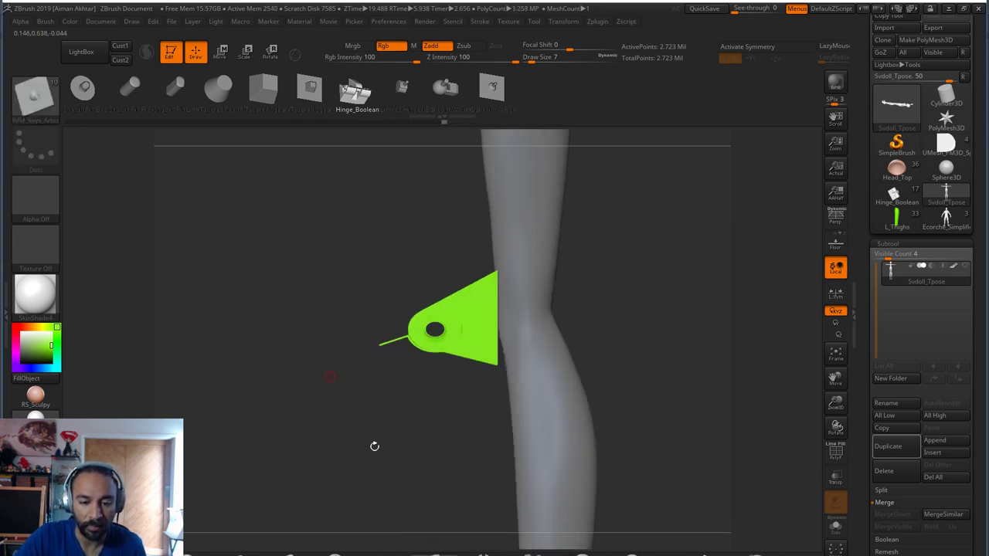
left_click_drag(420, 425, 529, 417)
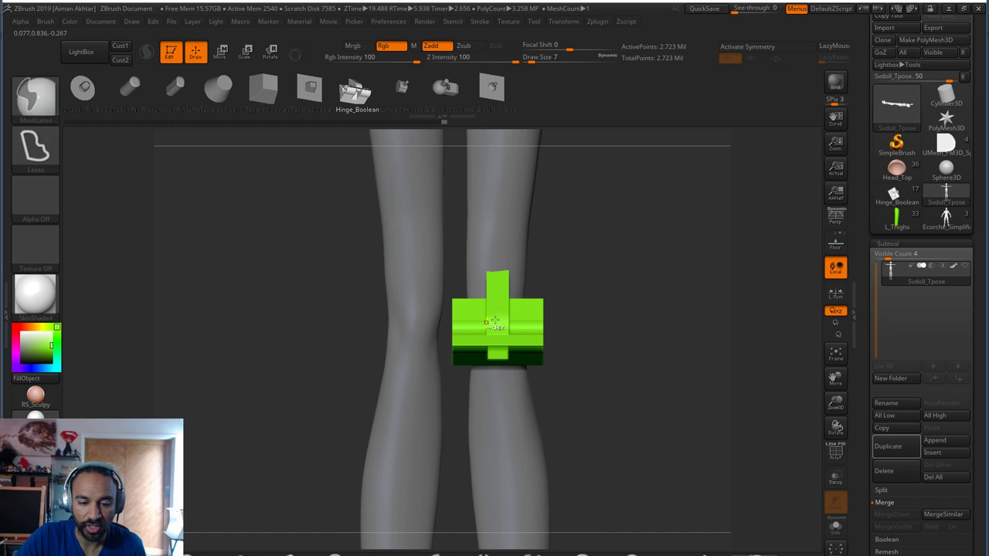
Undo the inserted hinge and redraw it slightly smaller at the same knee
key("ctrl+z")
left_click_drag(493, 328, 511, 354)
left_click_drag(626, 428, 409, 320)
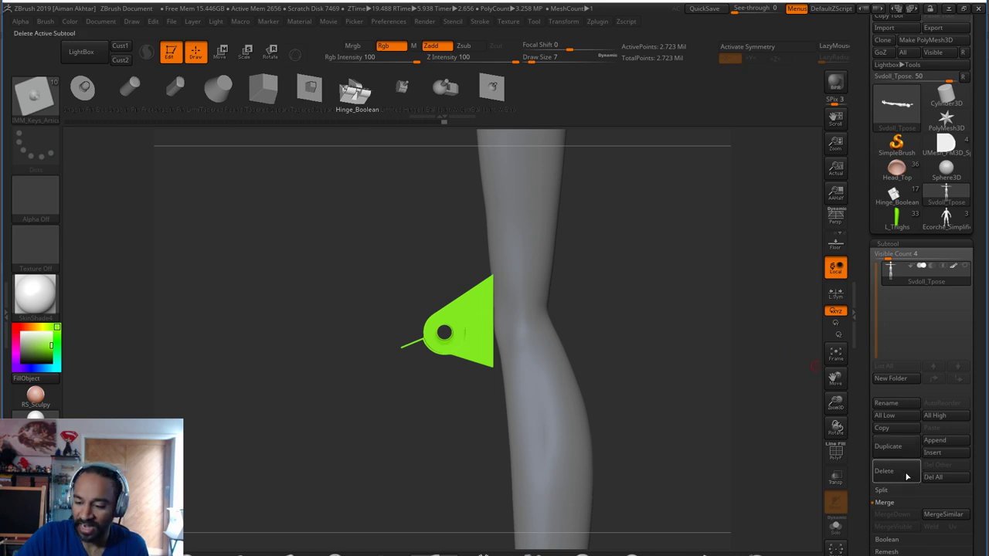
Split the inserted hinge off the doll into its own subtool and select it
left_click(885, 491)
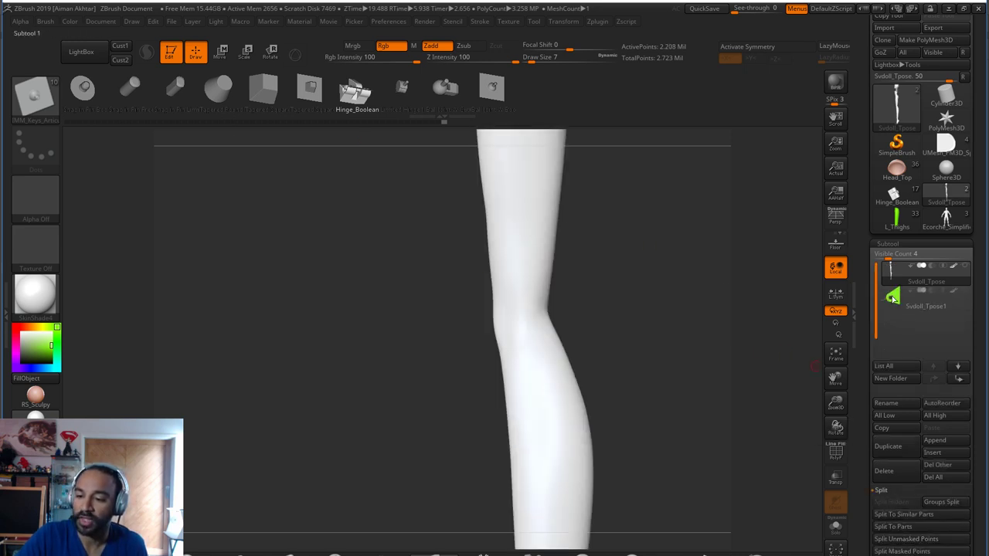
left_click(918, 294)
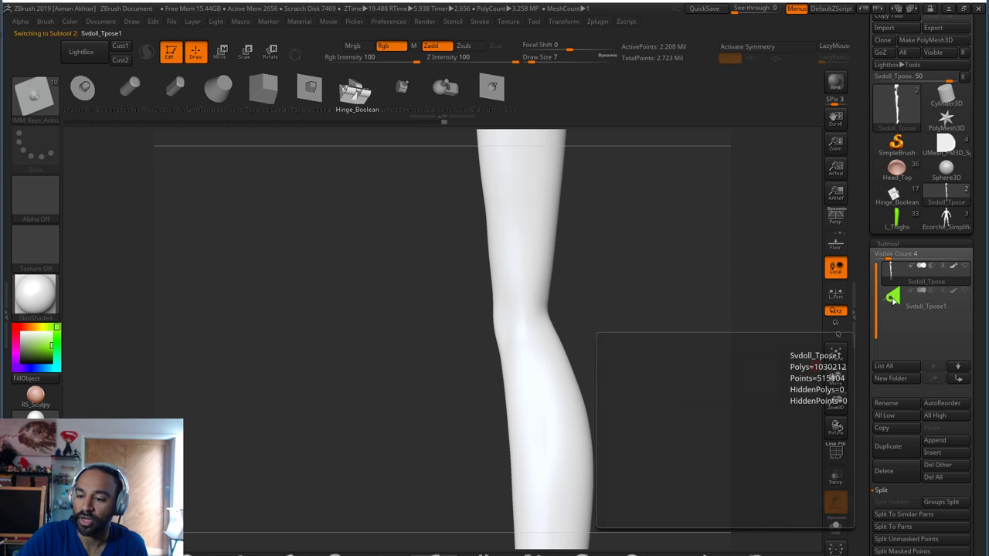
left_click(966, 266)
Move the hinge horizontally into the knee in side view and raise it slightly to the joint's height
left_click(223, 54)
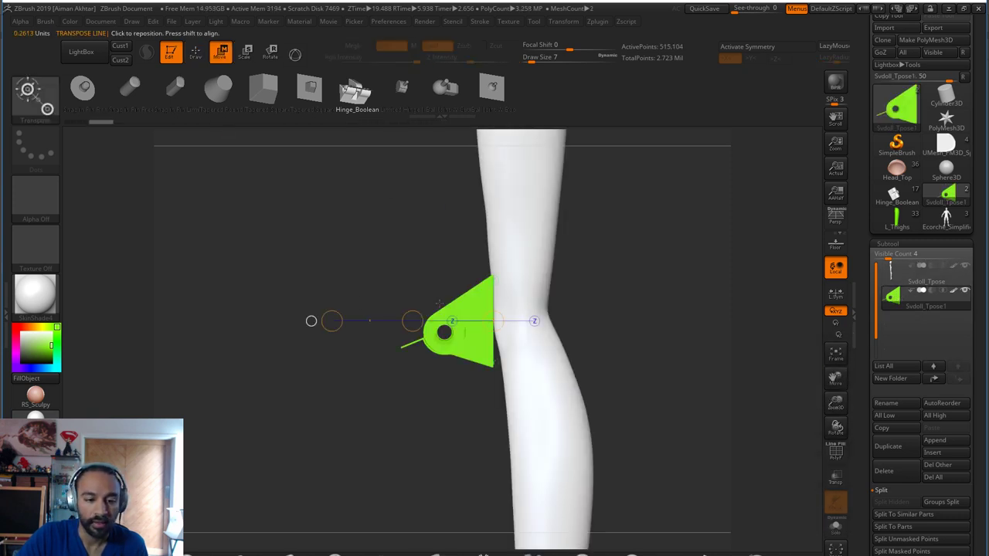
left_click_drag(466, 350, 641, 350)
mouse_move(569, 350)
left_mouse_down()
mouse_move(661, 357)
mouse_move(620, 358)
mouse_move(634, 359)
left_mouse_up()
mouse_move(537, 341)
left_mouse_down("shift")
mouse_move(528, 282)
mouse_move(537, 219)
left_mouse_up("shift")
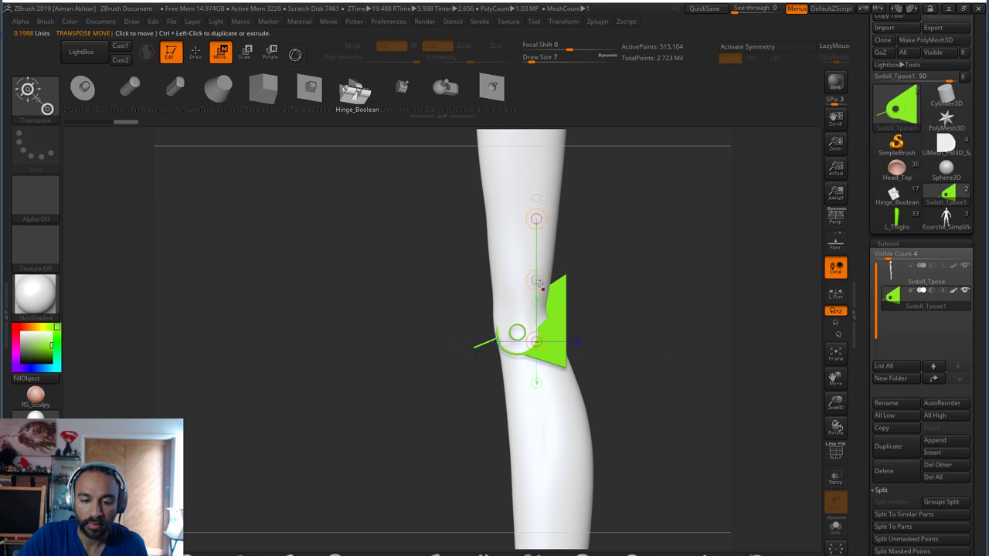
left_click_drag(539, 283, 534, 261)
left_click_drag(542, 264, 541, 250)
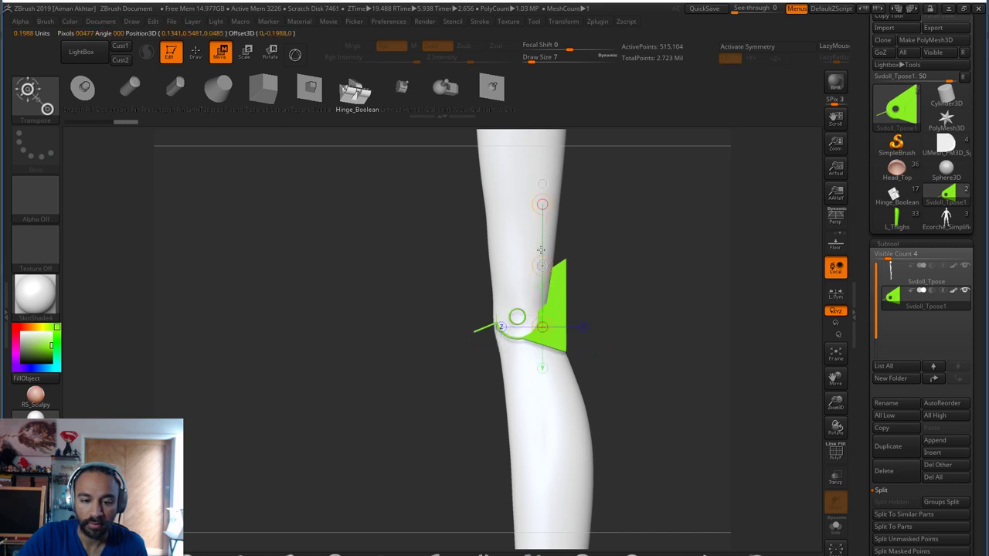
Rotate the hinge in side view to follow the knee's angle and nudge it upward along the leg
left_click_drag(658, 302, 702, 301, "shift")
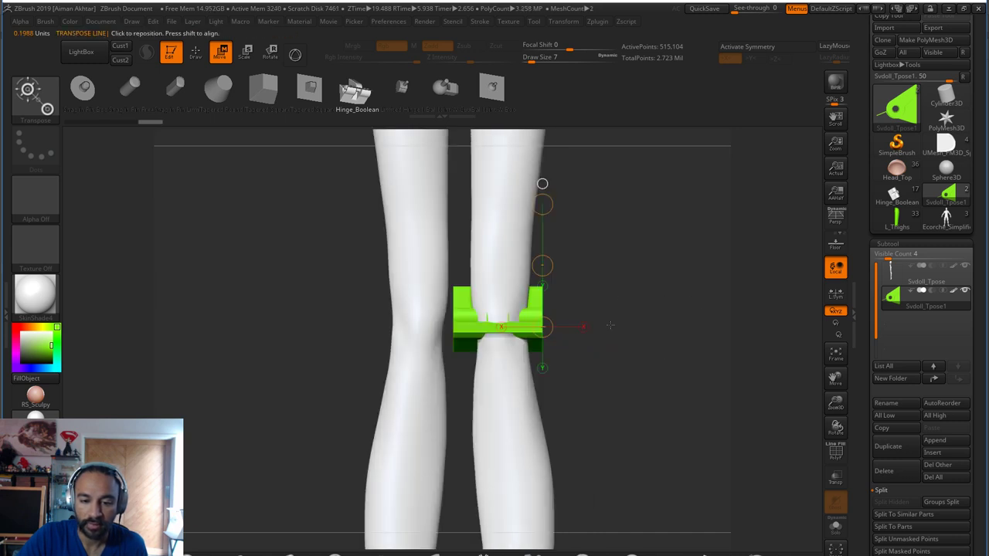
mouse_move(604, 335)
left_mouse_down("shift")
mouse_move(552, 338)
mouse_move(520, 276)
mouse_move(520, 221)
mouse_move(544, 231)
left_mouse_up("shift")
left_click(271, 53)
left_click(221, 52)
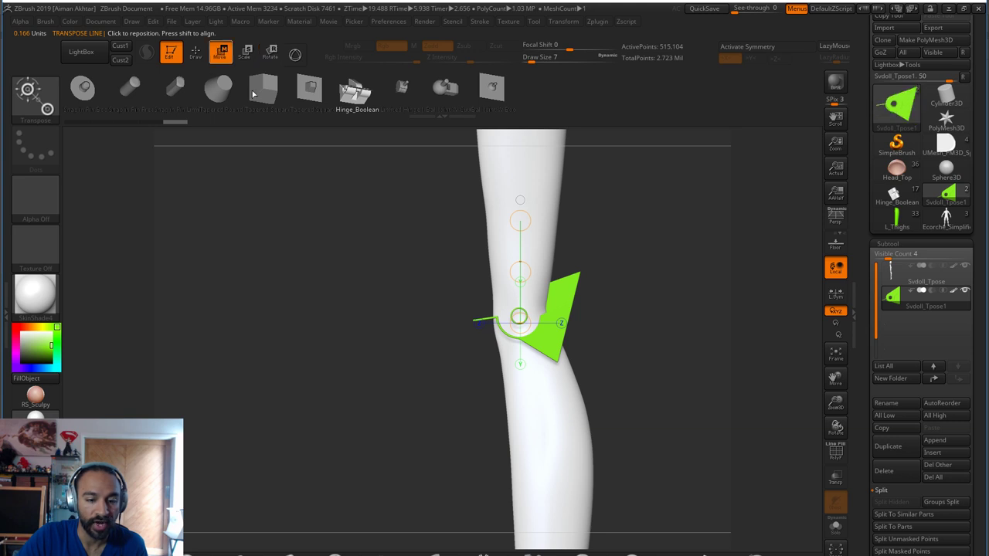
mouse_move(525, 311)
left_mouse_down()
mouse_move(655, 313)
mouse_move(615, 276)
left_mouse_up()
left_click(271, 52)
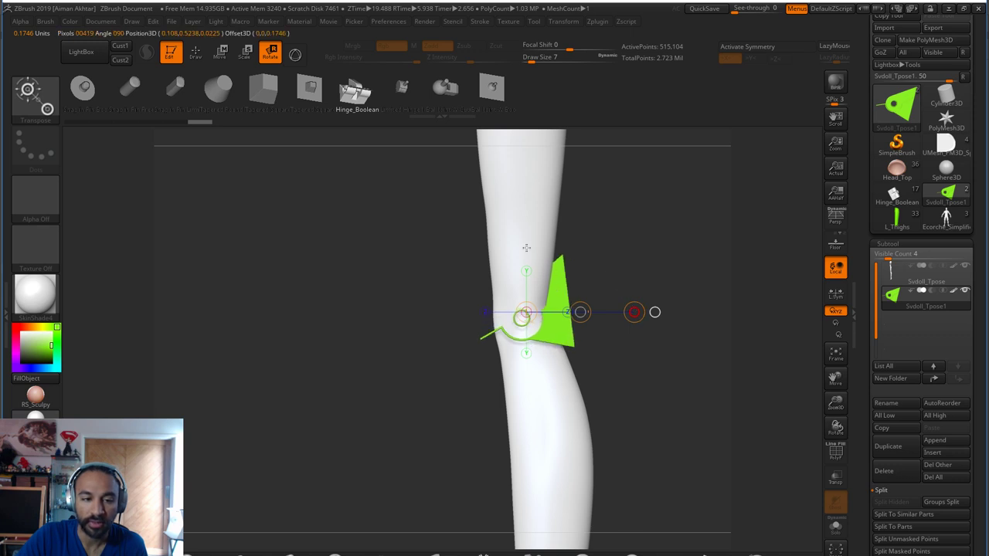
left_click(219, 53)
left_click_drag(535, 323, 535, 232, "shift")
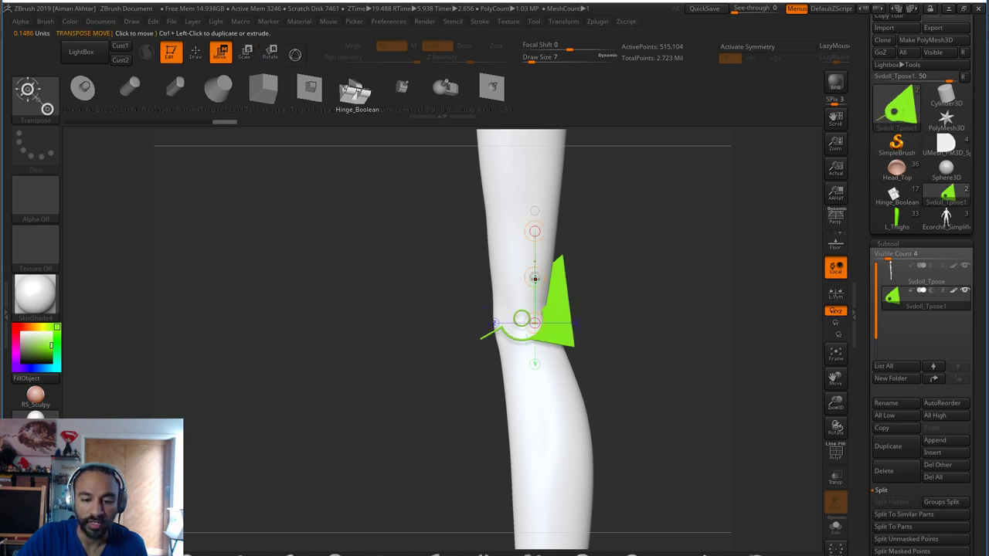
left_click_drag(534, 279, 536, 271)
Scale the hinge to fit the knee, checking it from the front and side
left_click_drag(639, 310, 698, 354)
left_click_drag(492, 300, 491, 195)
left_click(246, 53)
left_click_drag(663, 287, 578, 295)
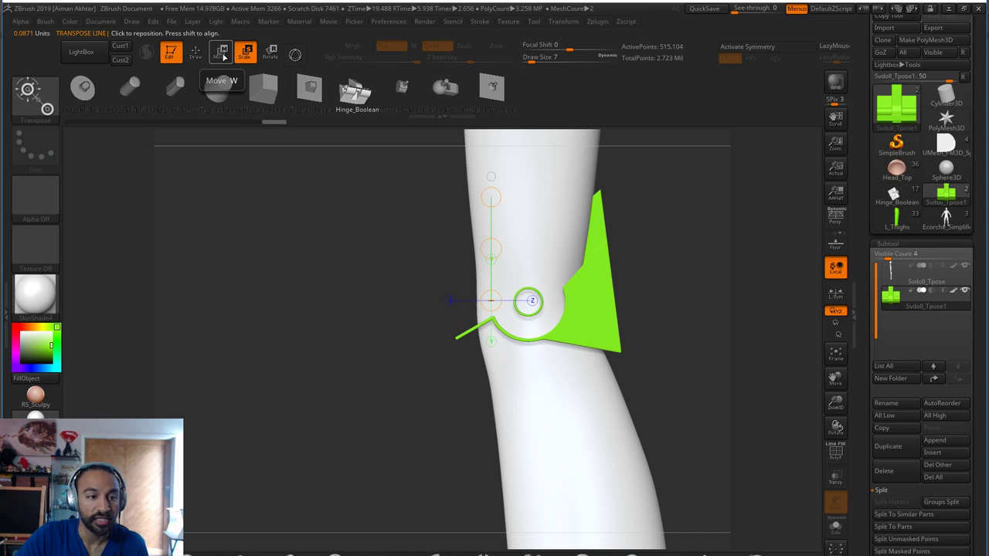
left_click_drag(651, 285, 661, 286)
right_click_drag(660, 285, 649, 286)
Set the hinge subtool to Boolean subtraction and check the Live Boolean option in the render settings
mouse_move(928, 291)
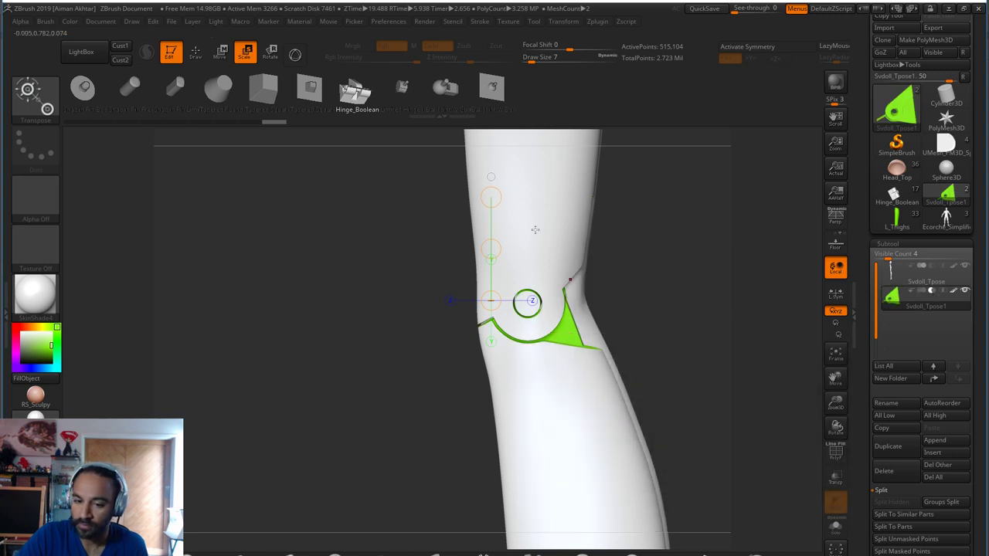
left_click(424, 23)
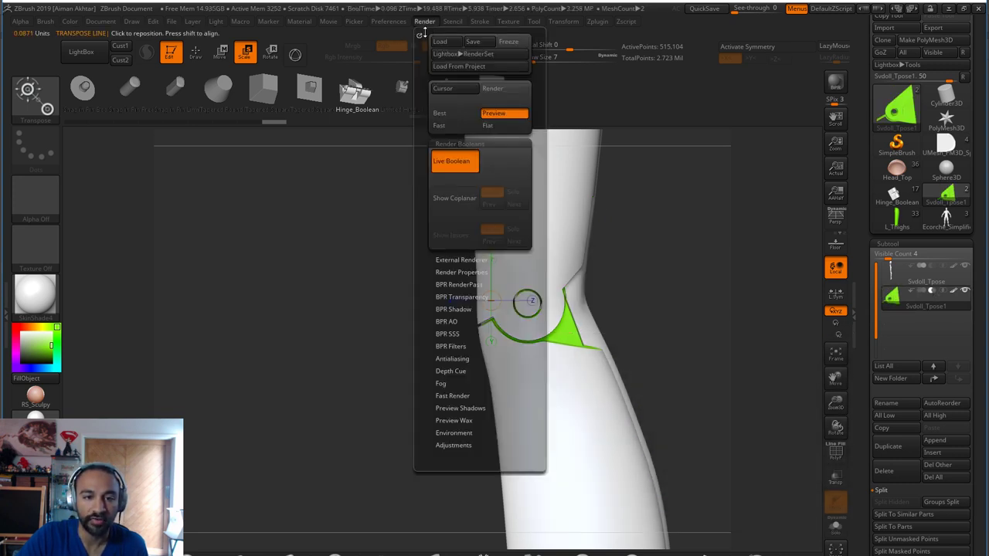
left_click(474, 145)
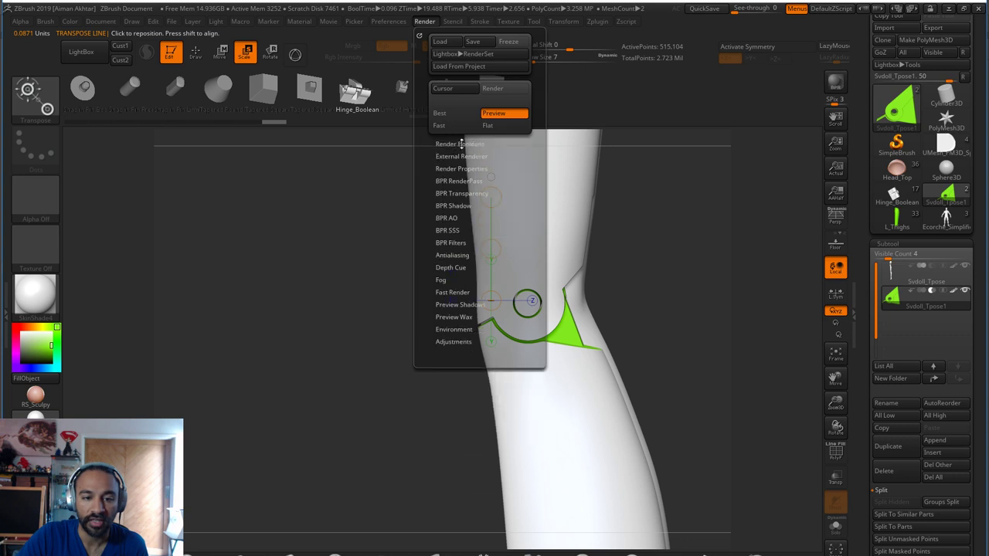
Check that Live Boolean is active under Render Booleans and inspect the hinge cut at the knee
left_click(460, 144)
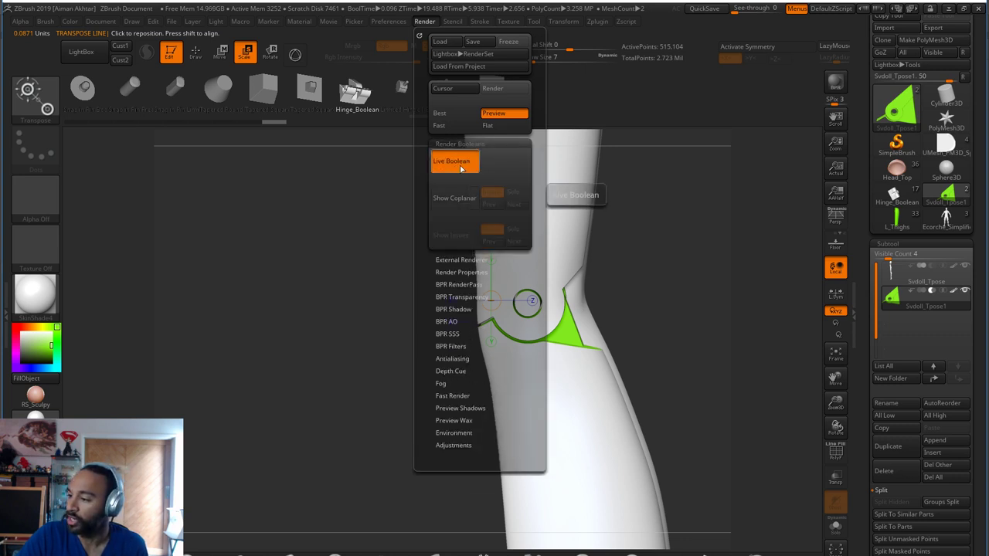
left_click(461, 168)
mouse_move(664, 340)
left_mouse_down()
mouse_move(724, 345)
mouse_move(642, 344)
left_mouse_up()
left_click(194, 51)
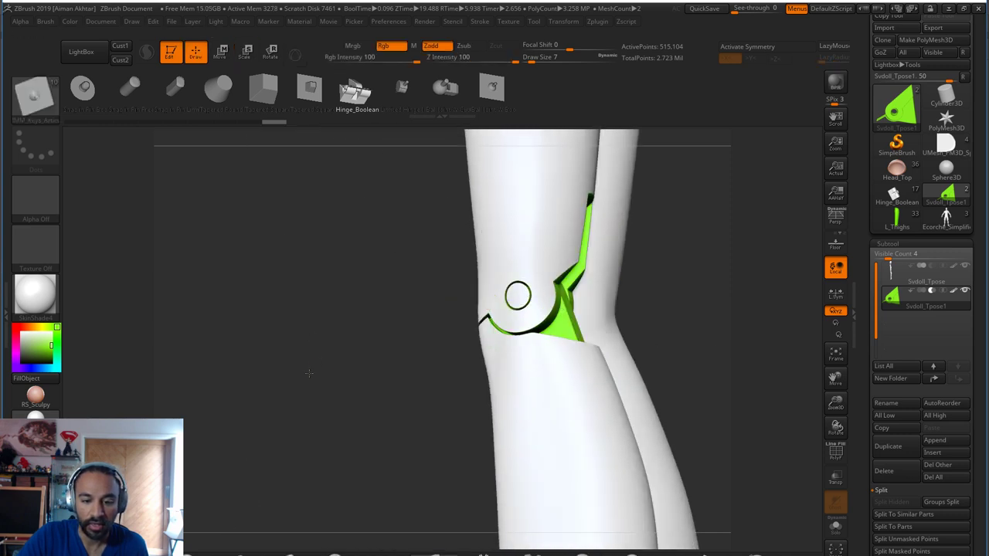
mouse_move(326, 368)
left_mouse_down()
mouse_move(271, 385)
mouse_move(309, 391)
mouse_move(345, 379)
left_mouse_up()
Shift the hinge slightly toward the back of the knee in side view and scale it up a little
left_click(223, 54)
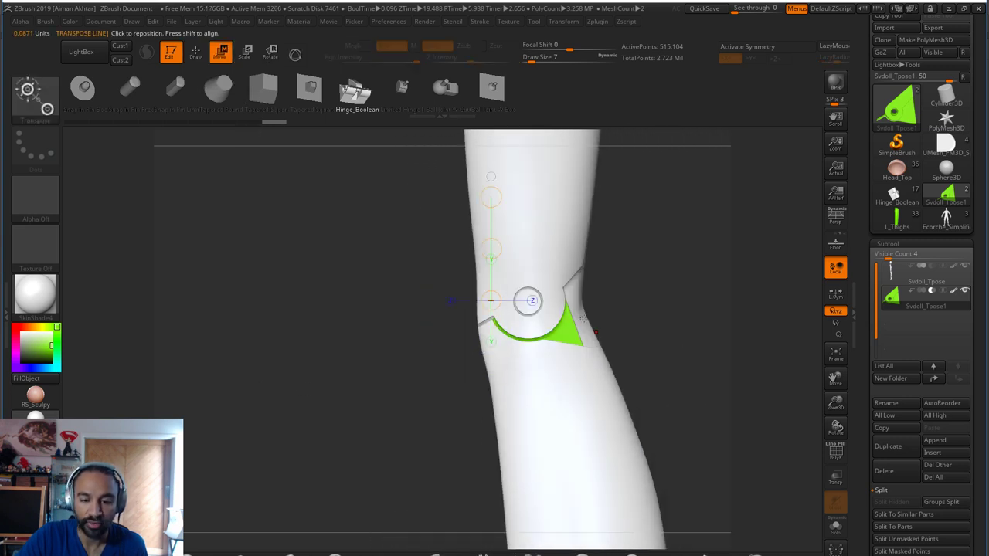
left_click_drag(534, 292, 645, 291)
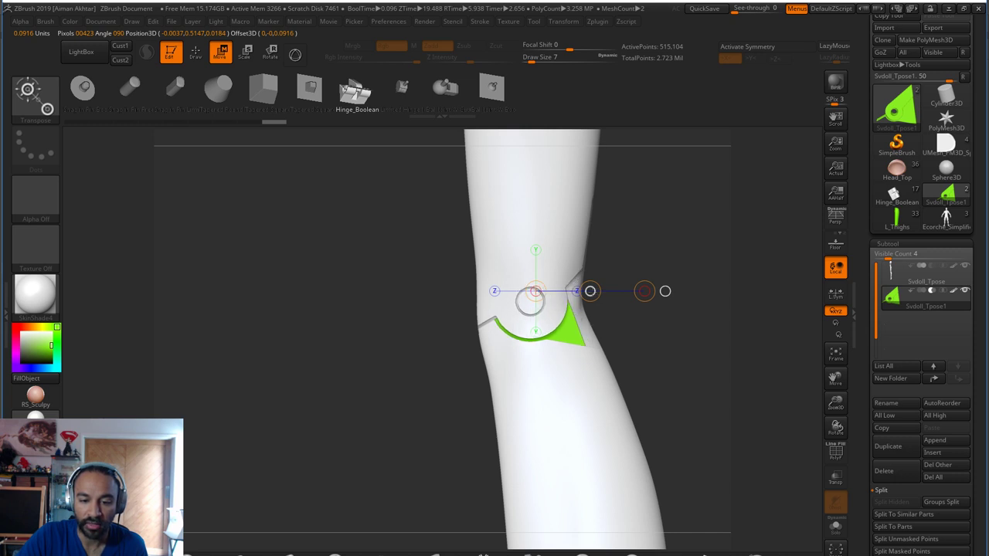
left_click(247, 53)
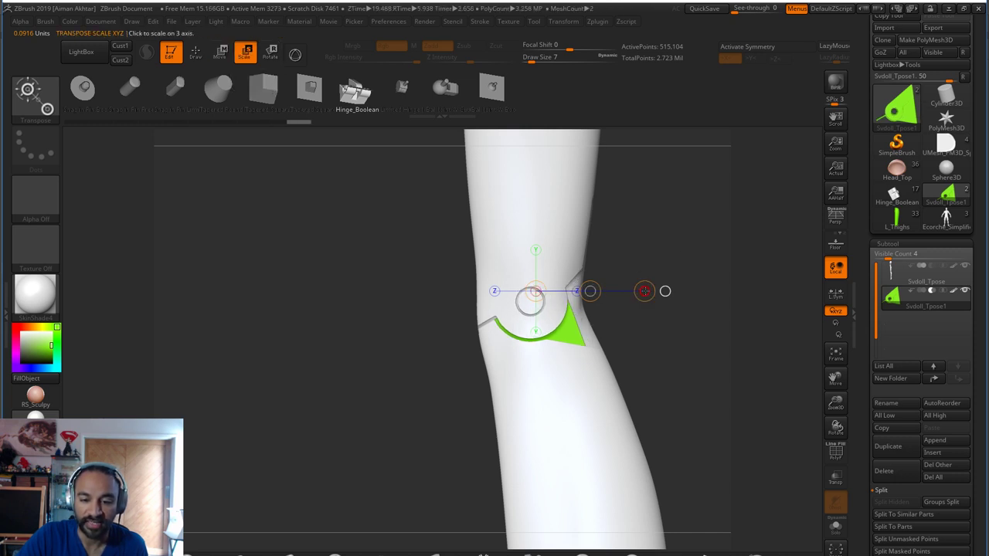
left_click_drag(644, 291, 645, 292)
left_click_drag(749, 333, 673, 337)
left_click_drag(566, 360, 589, 357)
Nudge the hinge a little further toward the back of the knee along a horizontal transpose line
left_click(221, 52)
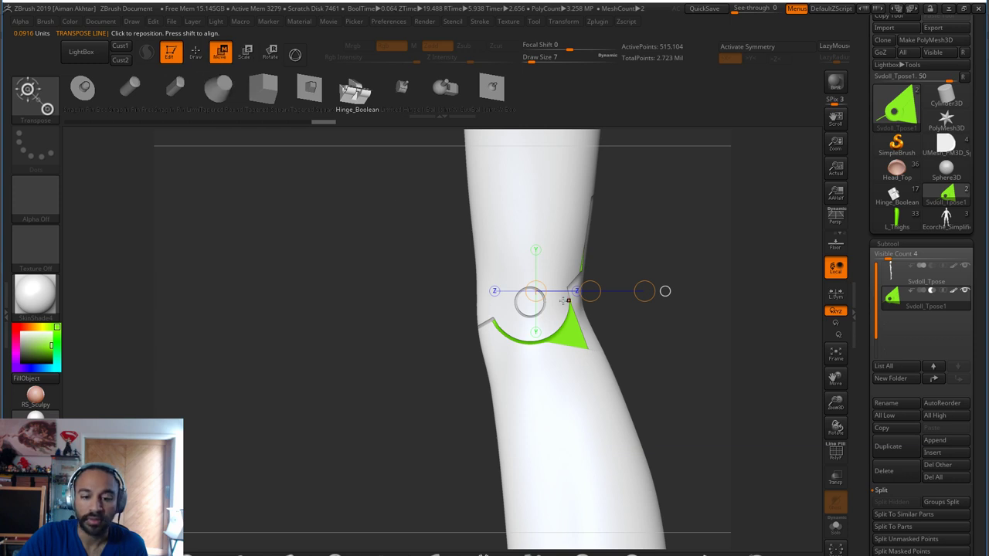
left_click_drag(528, 304, 670, 304, "shift")
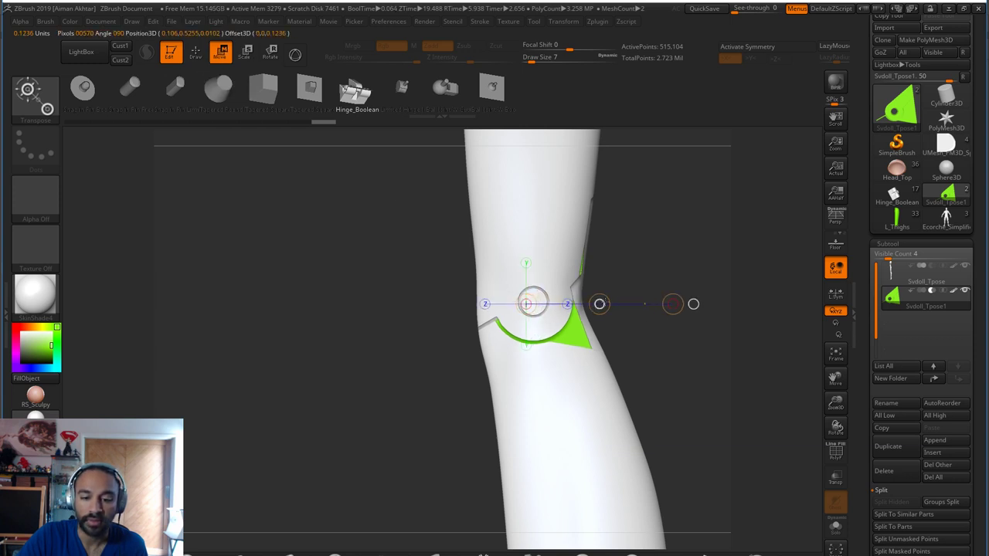
mouse_move(608, 299)
left_mouse_down()
mouse_move(576, 300)
mouse_move(605, 299)
left_mouse_up()
Try to shift the hinge sideways across the knee in front view, and undo that move
left_click_drag(655, 382, 712, 384)
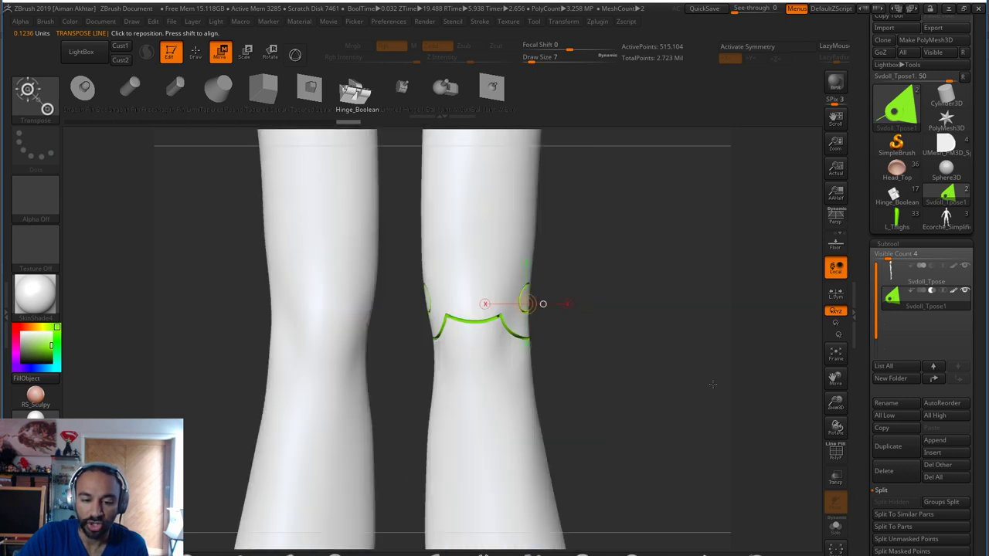
left_click_drag(475, 309, 626, 308, "shift")
left_click_drag(550, 309, 550, 308)
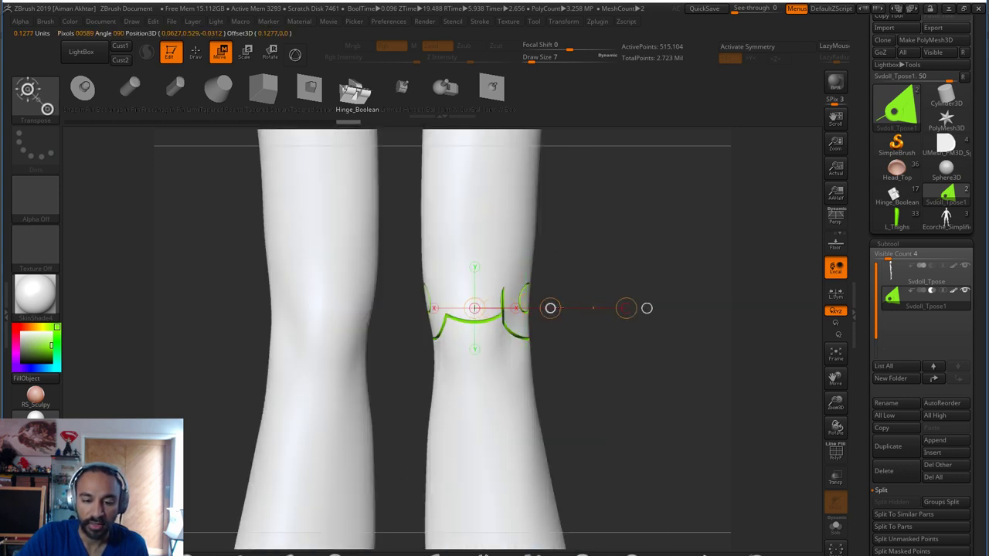
key("ctrl+z")
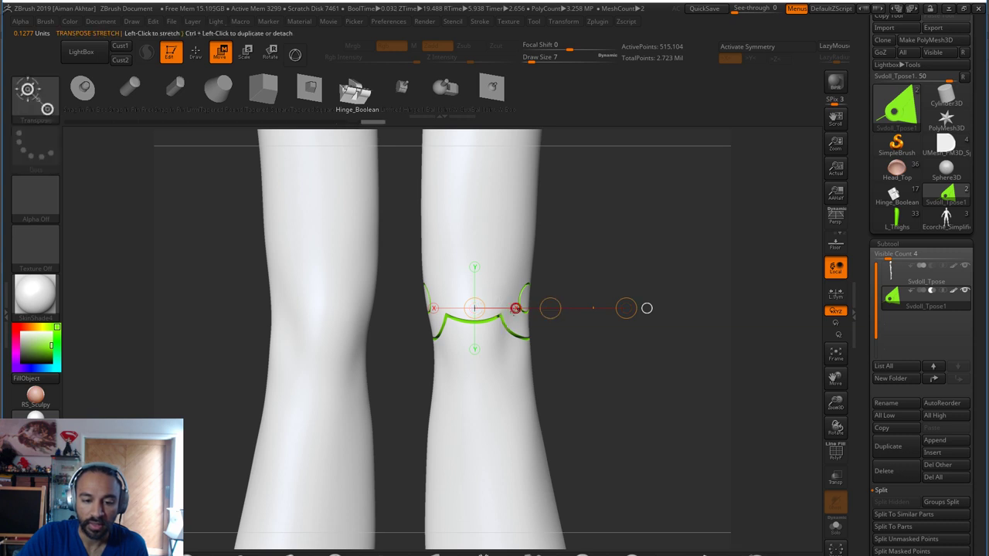
Lower the hinge slightly along the leg in front view and scale it down a little
left_click_drag(490, 316, 490, 213, "shift")
left_click_drag(494, 251, 495, 273)
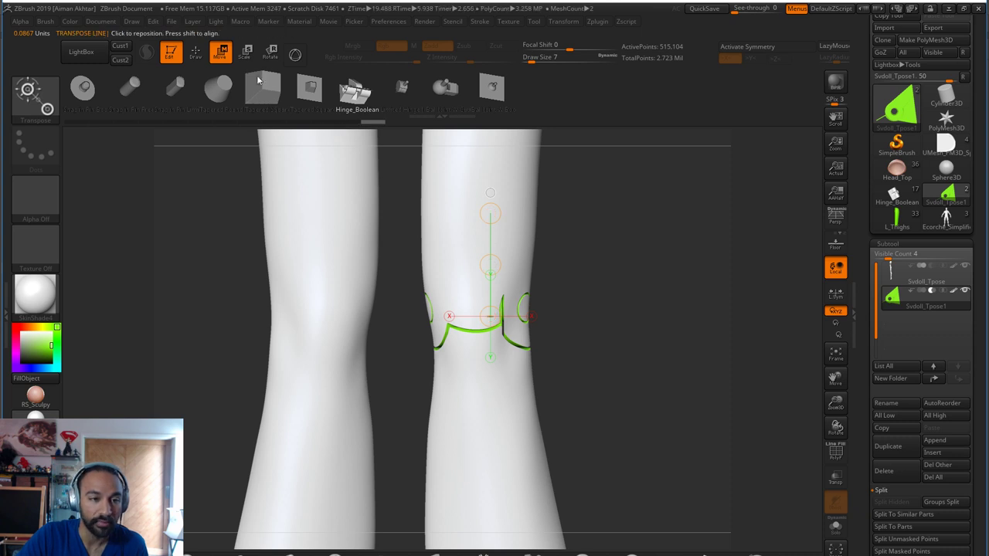
key("e")
left_click_drag(493, 215, 494, 218)
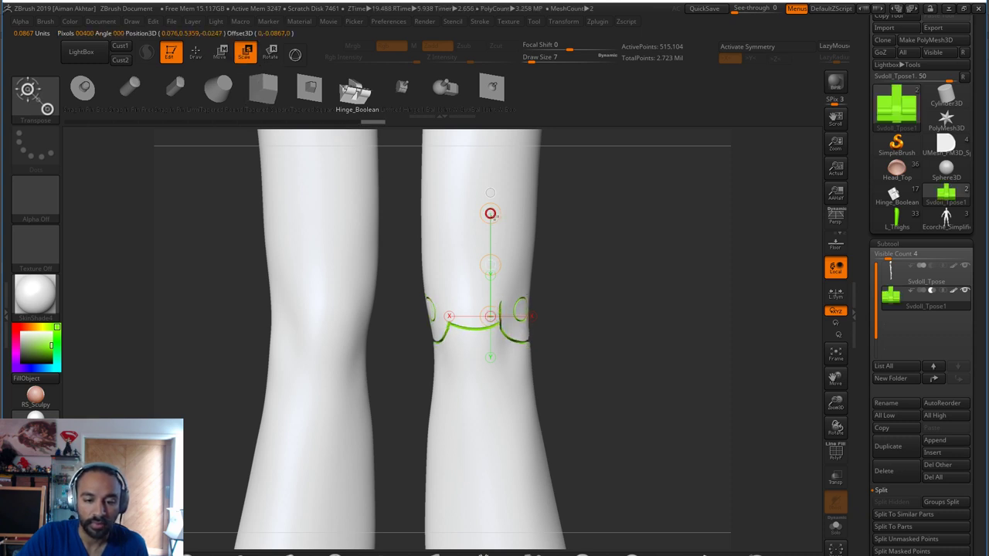
Move the hinge slightly toward the back of the knee in side view and check its fit from the front
left_click(221, 54)
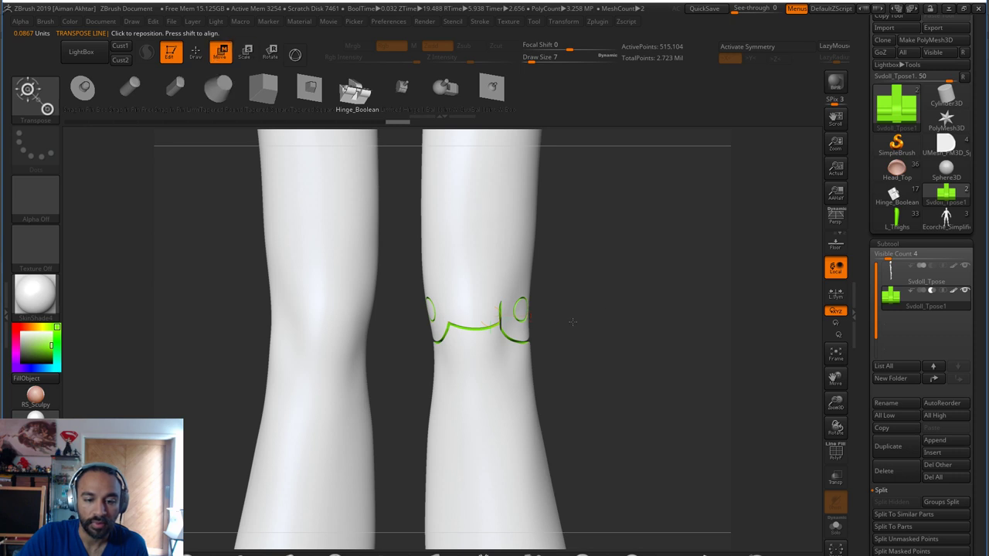
mouse_move(572, 322)
left_mouse_down()
mouse_move(539, 321)
mouse_move(598, 338)
mouse_move(677, 339)
left_mouse_up()
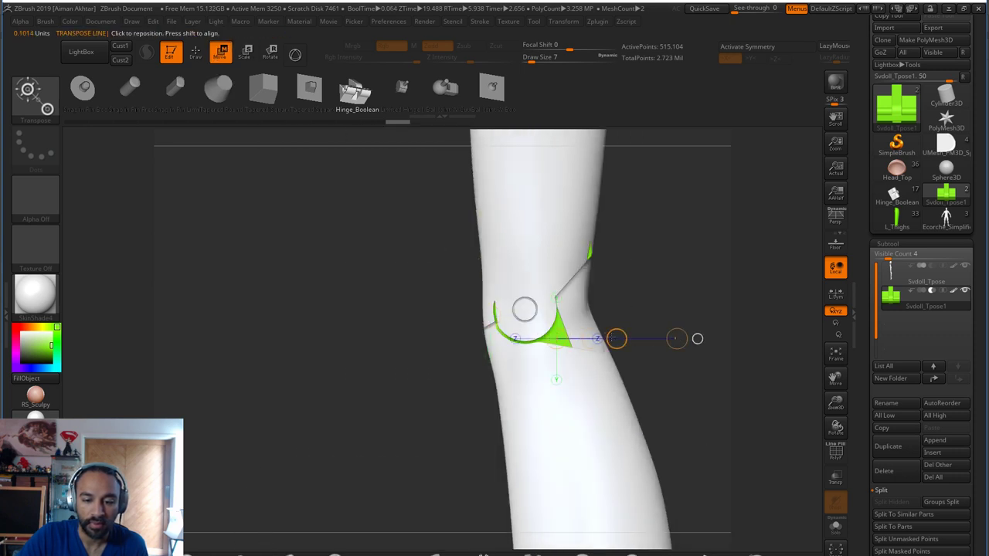
left_click_drag(617, 339, 622, 337)
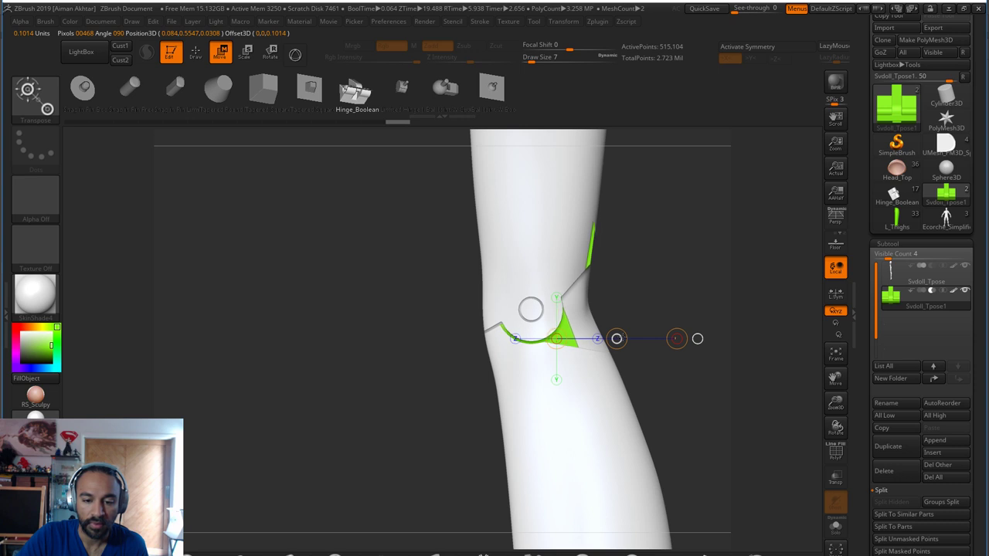
left_click_drag(665, 375, 730, 389)
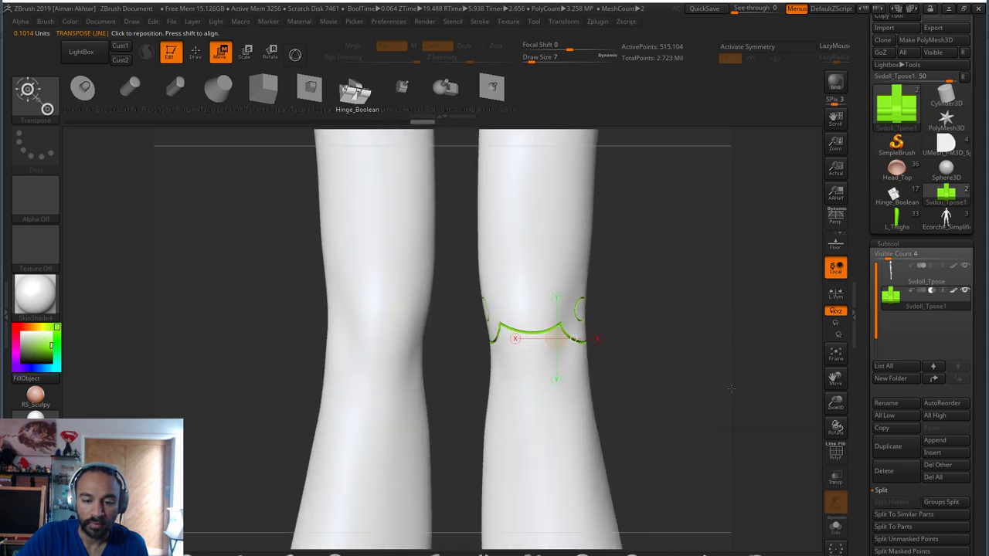
Select the Svdoll_Tpose body subtool and make a Boolean mesh from it and the subtracted hinge
left_click_drag(661, 396, 568, 391, "alt")
left_click_drag(658, 410, 491, 446)
left_click(201, 55)
mouse_move(480, 359)
left_mouse_down()
mouse_move(518, 364)
mouse_move(671, 328)
left_mouse_up()
left_click_drag(607, 311, 629, 309, "alt")
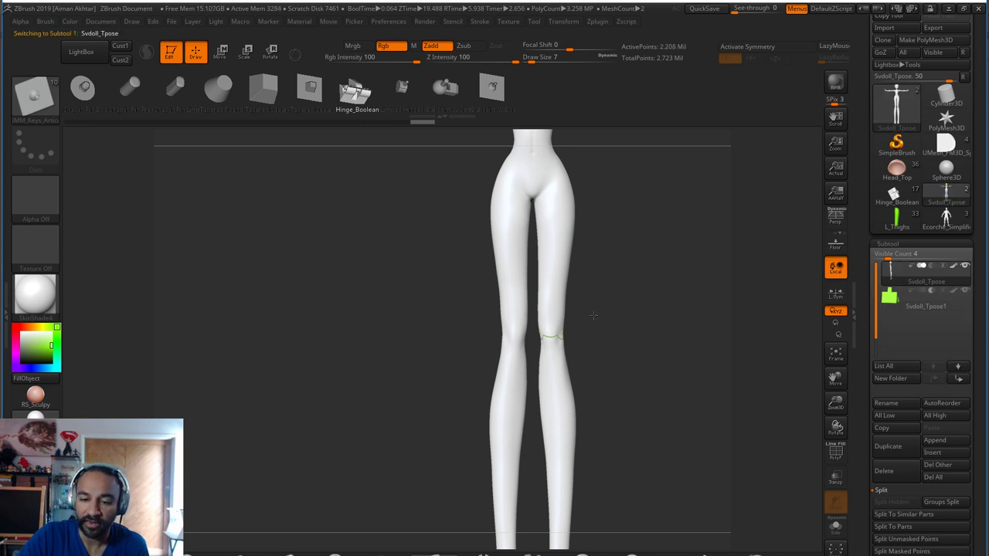
left_click_drag(696, 333, 714, 391, "alt")
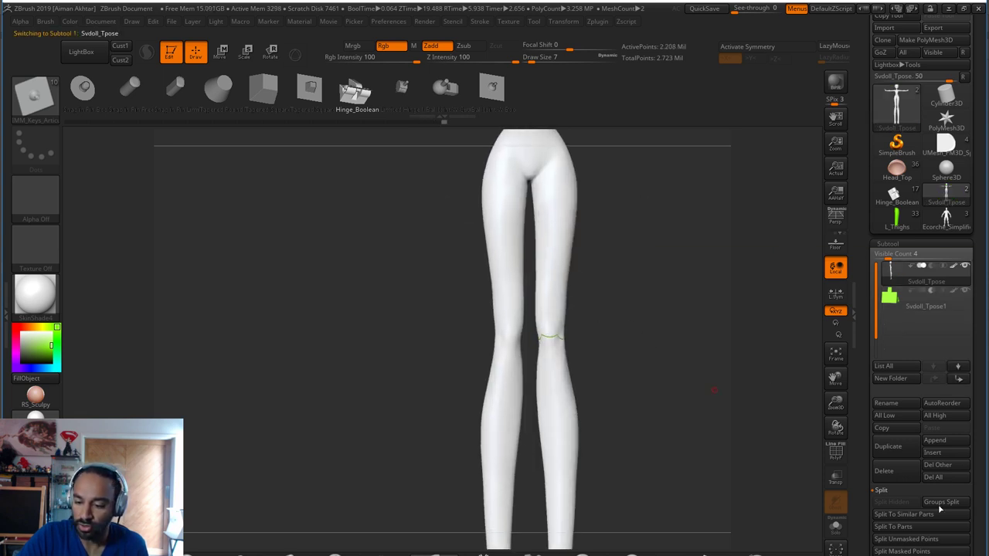
left_click_drag(969, 539, 968, 363)
left_click(886, 401)
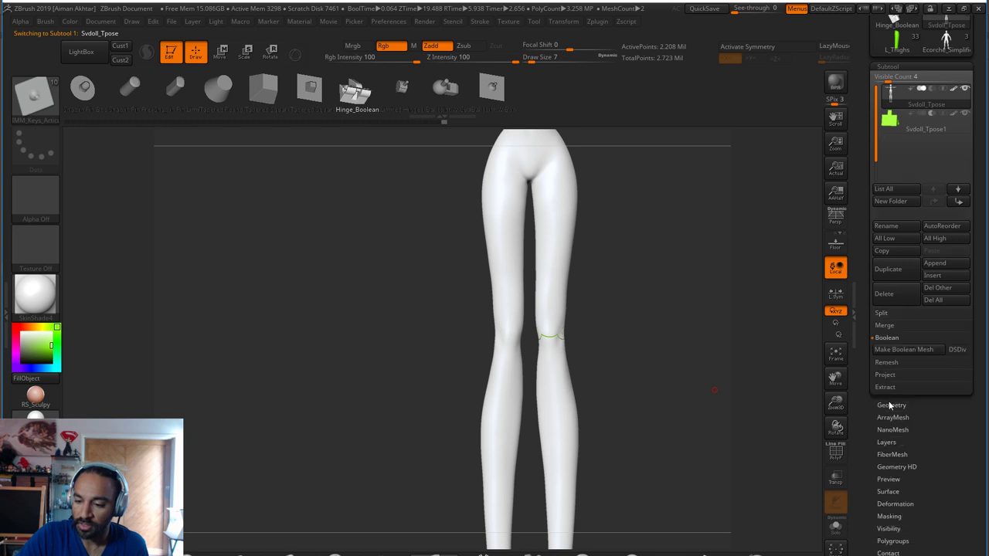
left_click(908, 350)
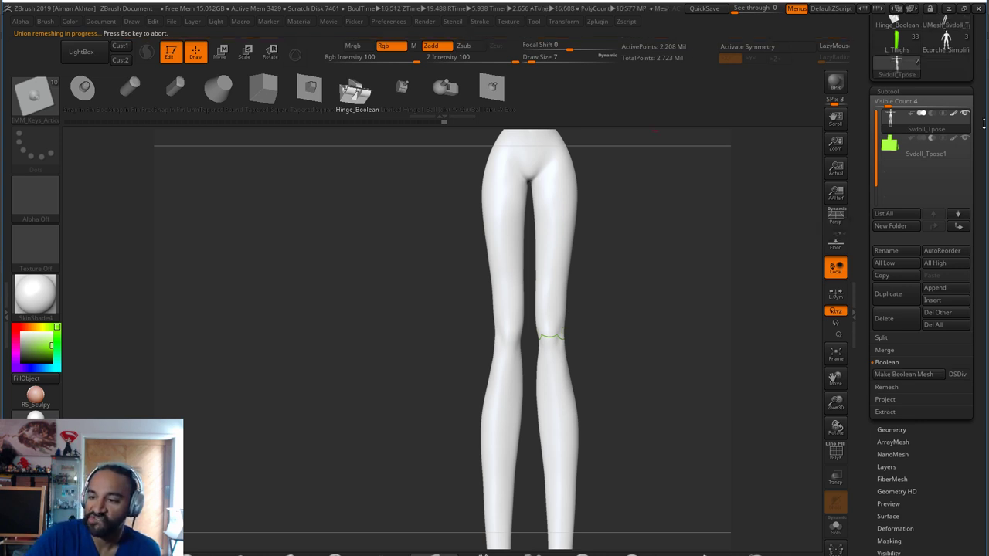
Append the generated UMesh_Svdoll_Tpose as a subtool, show it on its own and check the cut knee
scroll(975, 124, "up", 3)
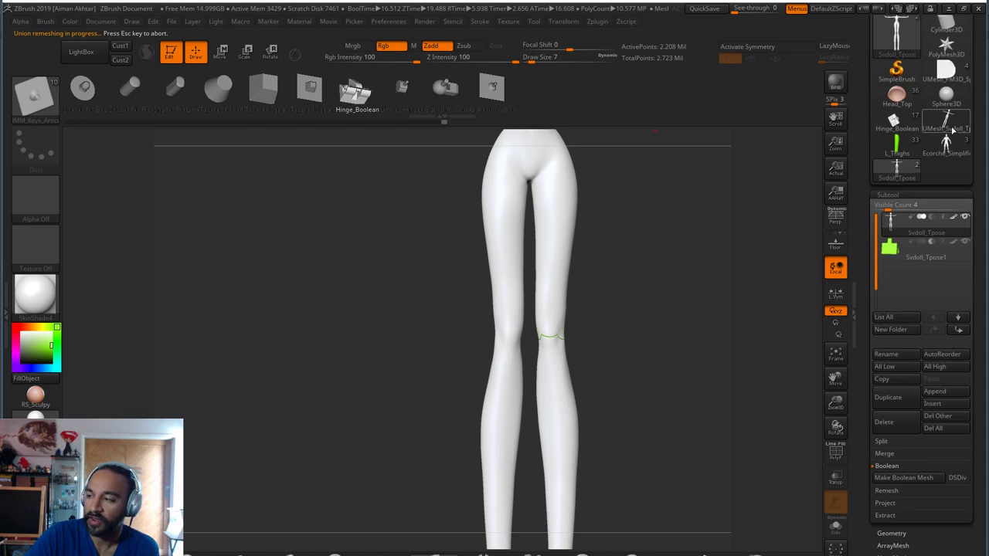
mouse_move(963, 121)
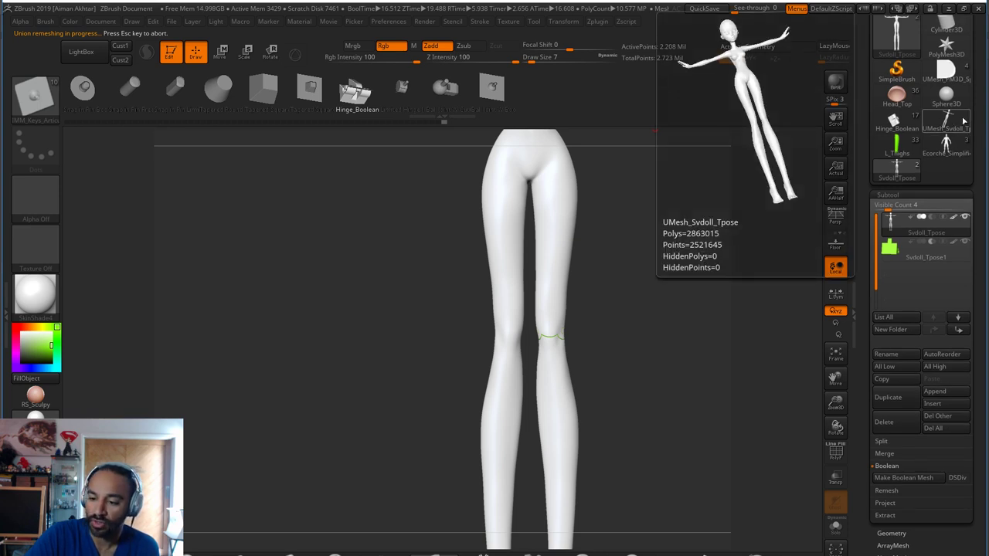
left_click(935, 391)
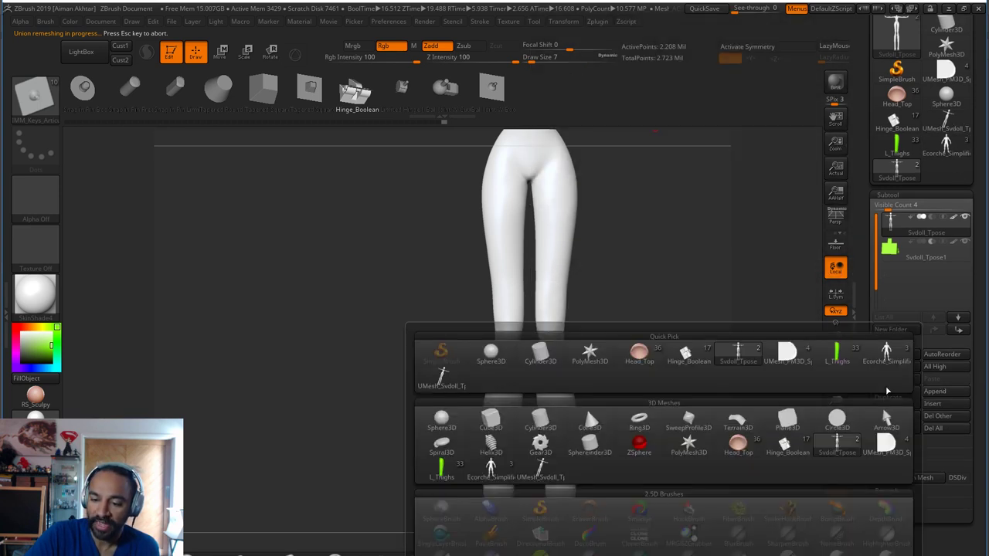
left_click(441, 377)
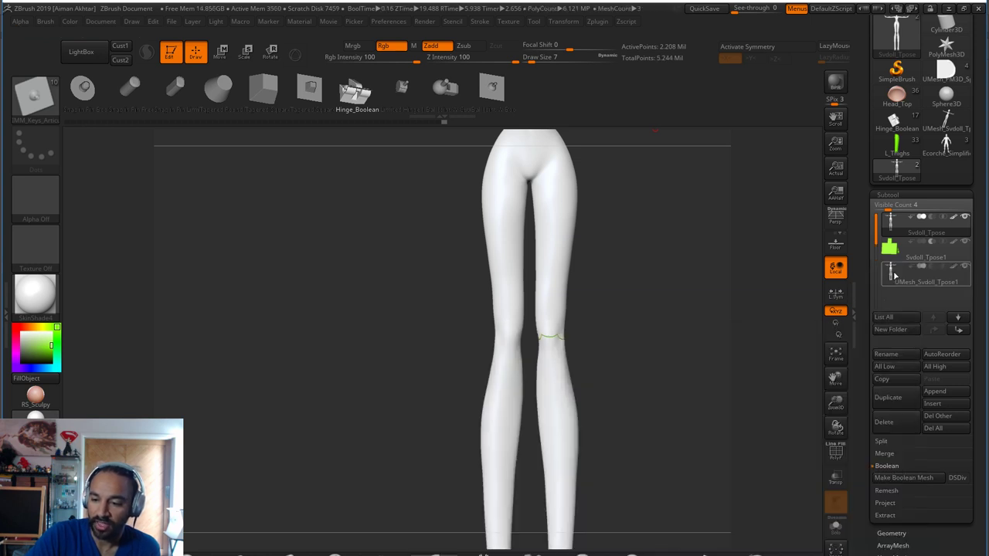
left_click(927, 270)
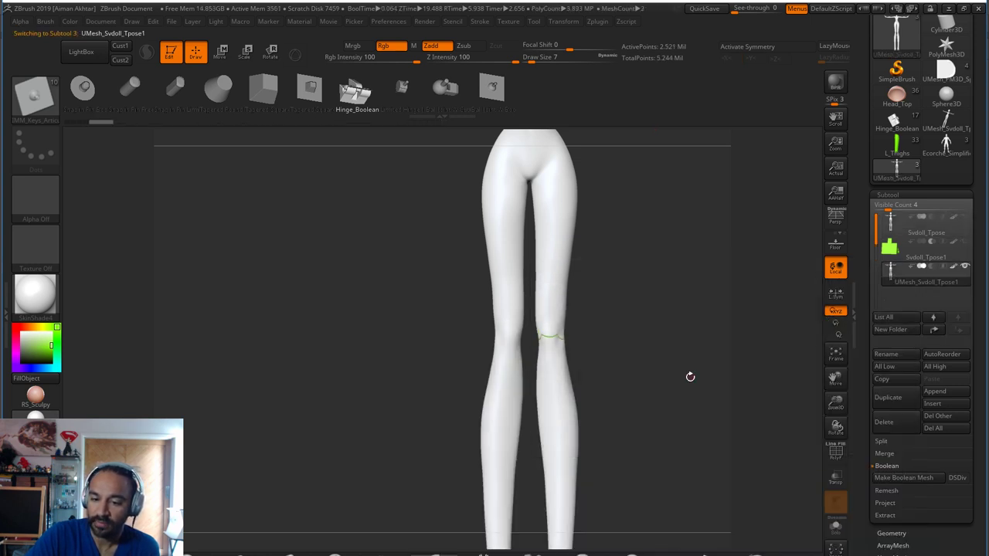
left_click_drag(691, 376, 631, 431)
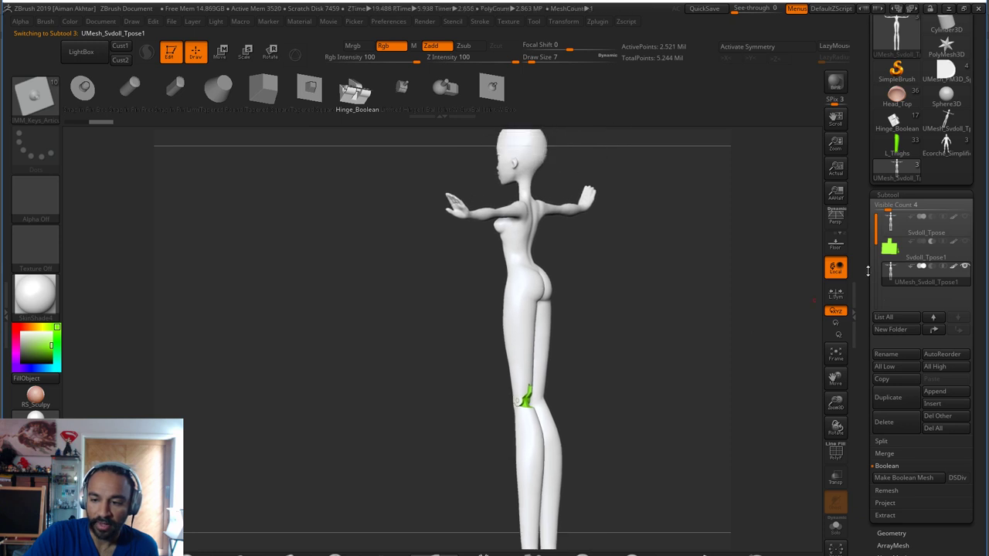
left_click_drag(573, 410, 697, 414)
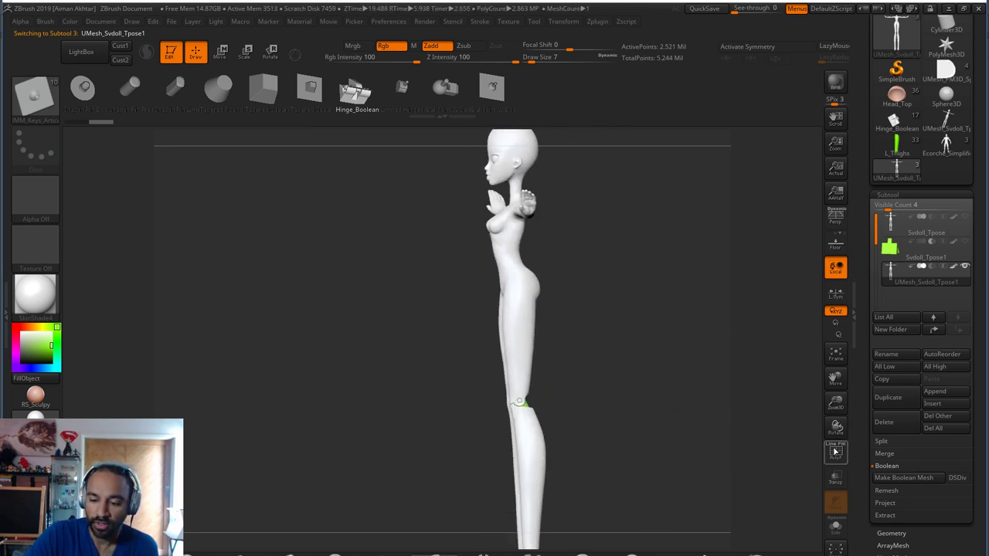
Display the PolyFrame and assign Auto Groups to the appended Boolean mesh
key("shift+f")
left_click_drag(519, 401, 546, 402)
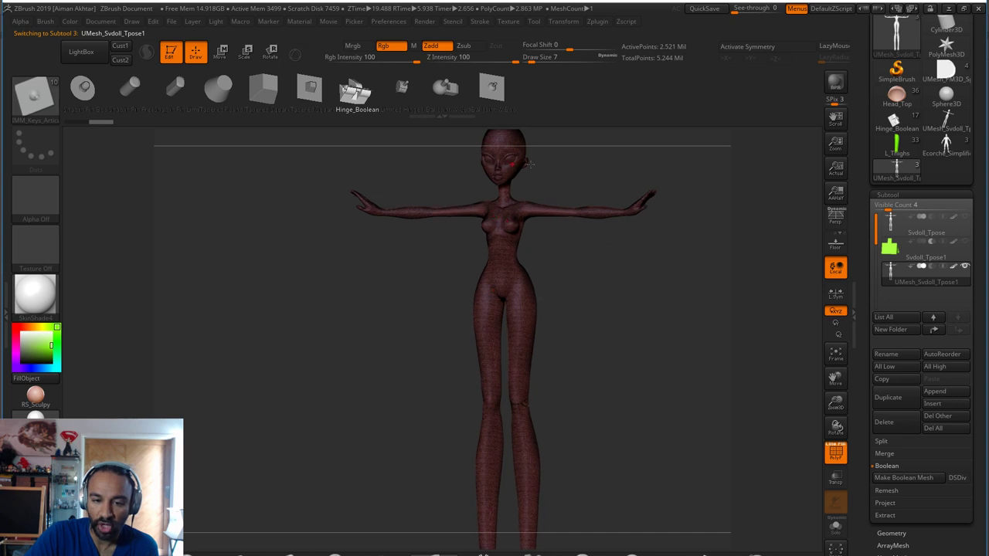
left_click_drag(648, 372, 648, 351, "alt")
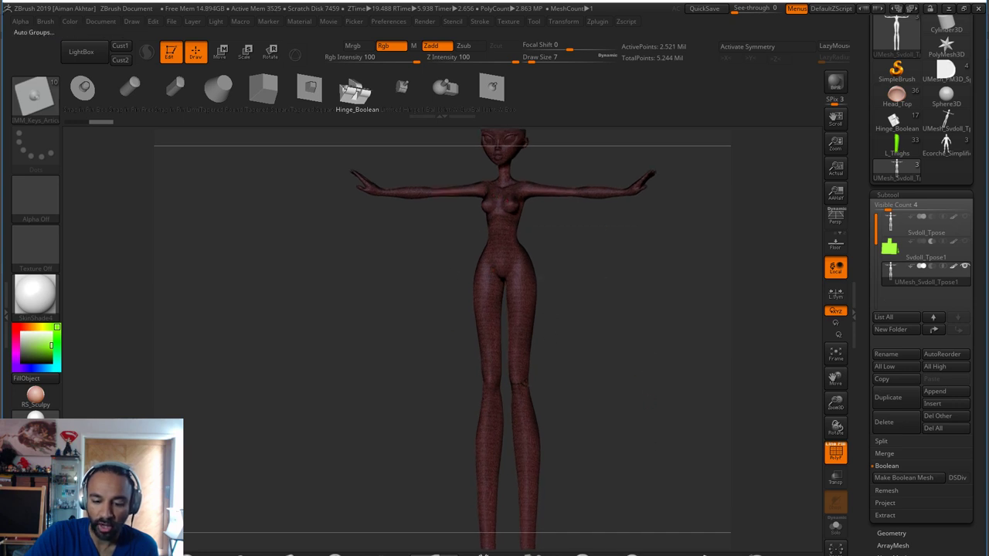
left_click_drag(688, 423, 675, 334, "alt")
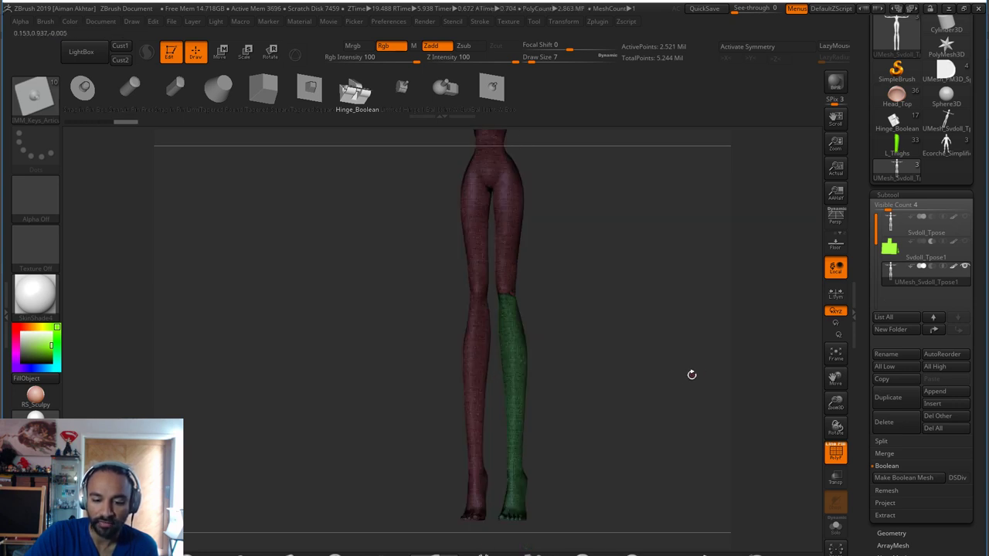
Split the Boolean mesh into separate subtools by polygroup with Groups Split
left_click_drag(692, 375, 734, 375)
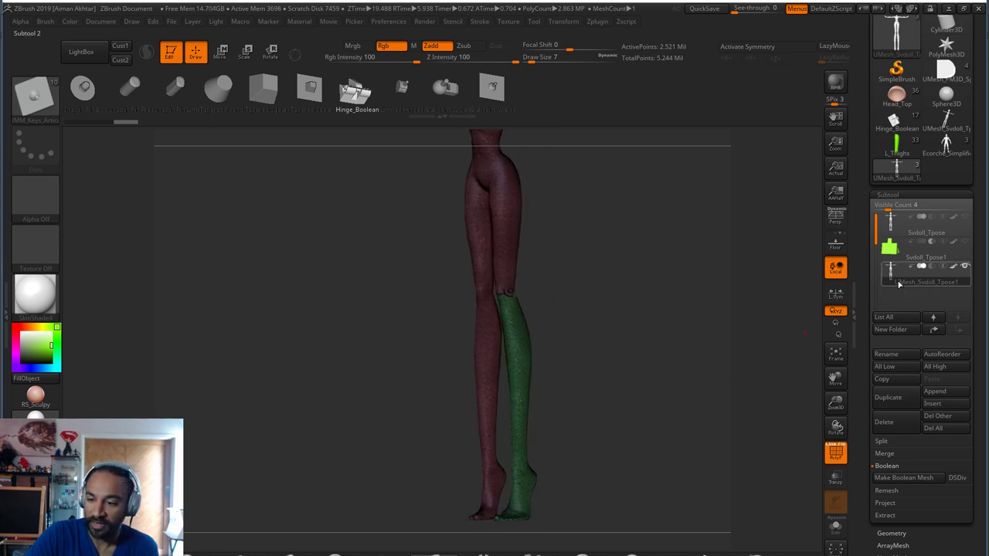
left_click(902, 441)
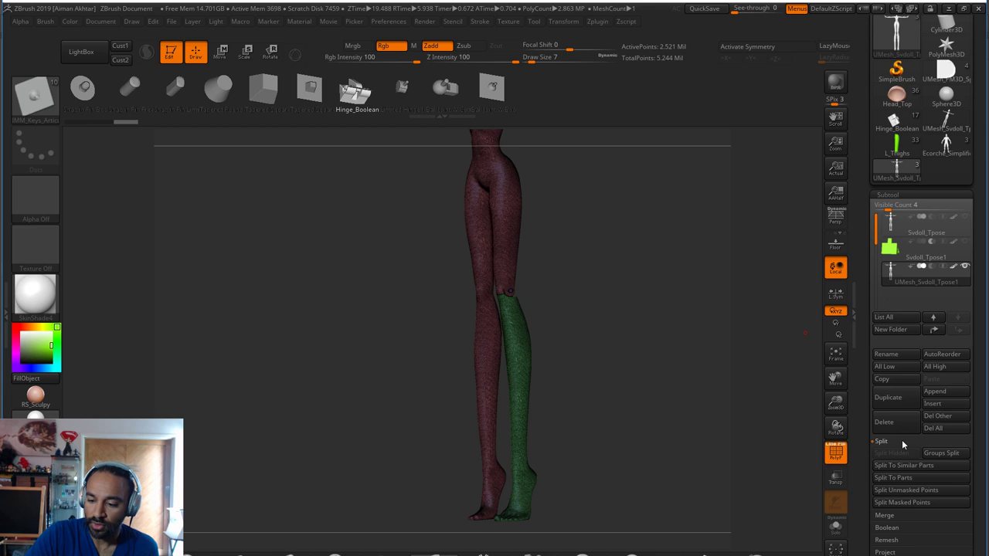
left_click(946, 456)
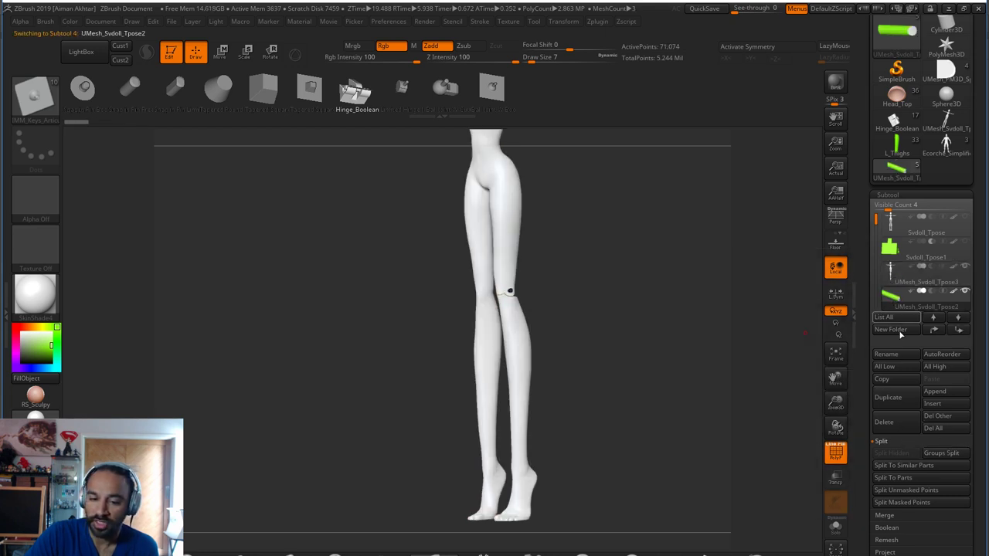
Examine the split-off hinge pin and the upper body piece individually in Solo mode
left_click(841, 530)
left_click_drag(634, 316, 807, 429)
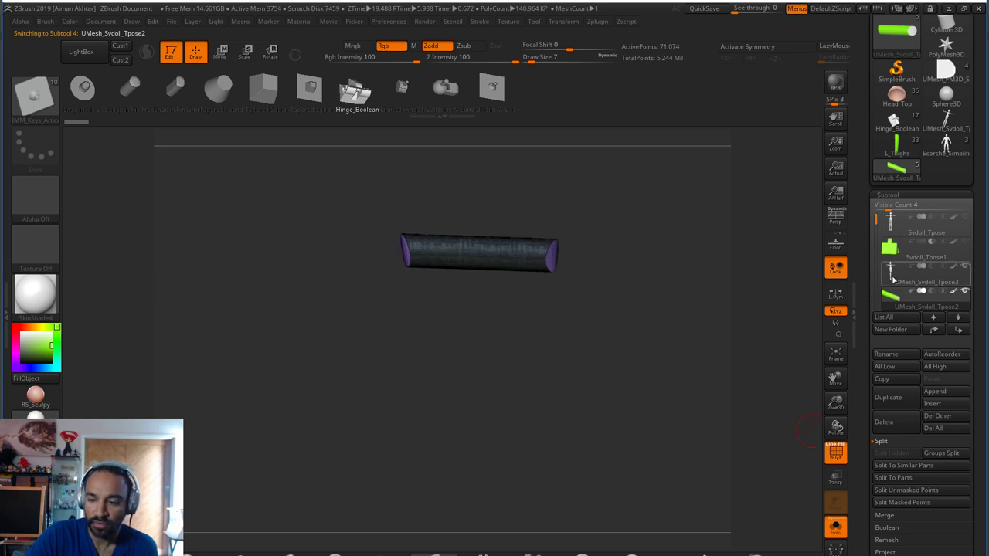
left_click(892, 280)
mouse_move(706, 360)
left_mouse_down()
mouse_move(515, 330)
mouse_move(711, 375)
left_mouse_up()
left_click_drag(877, 220, 877, 240)
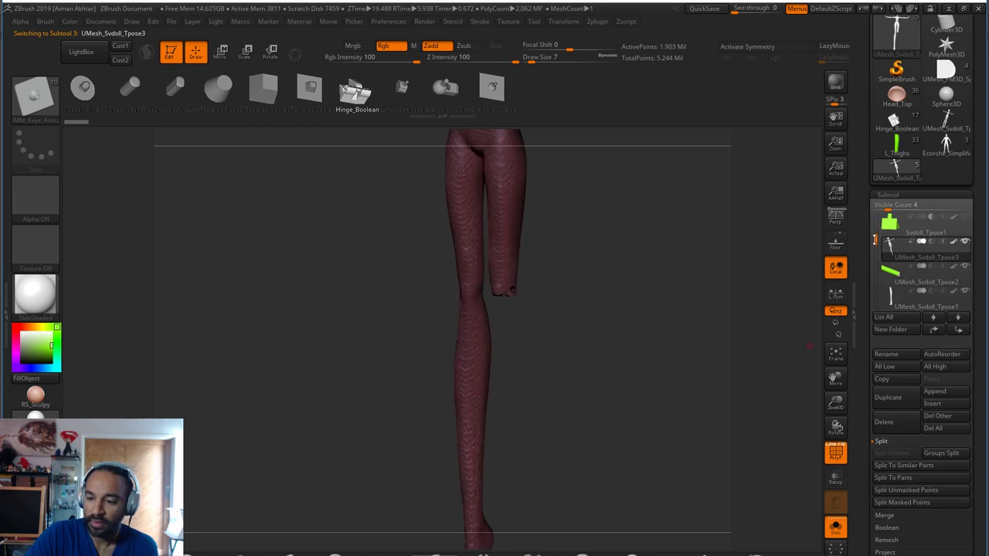
Show the split-off lower leg on its own, turn off PolyFrame and look closely at its hinge tongue
left_click(912, 302)
left_click_drag(604, 369, 810, 434)
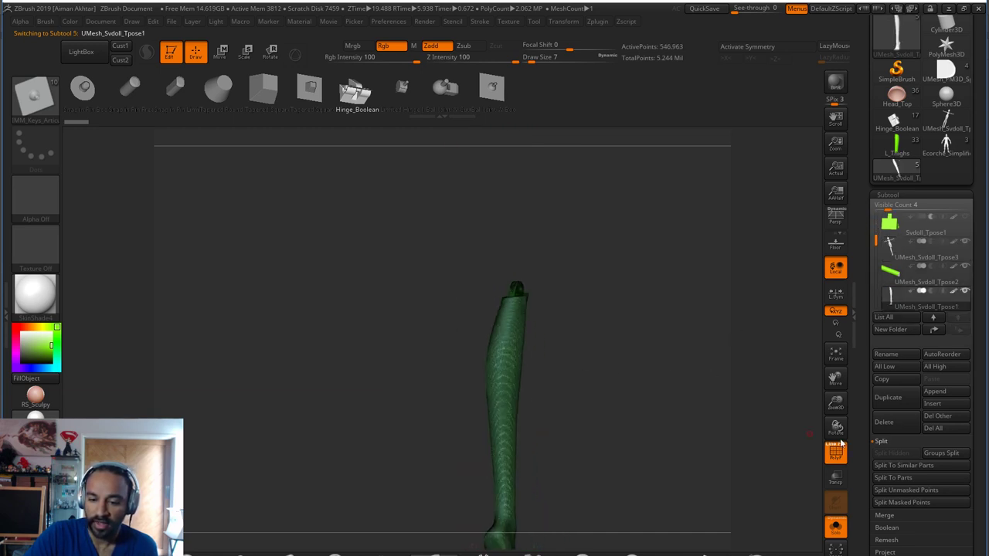
left_click(837, 458)
left_click_drag(734, 363, 763, 414, "alt")
Switch to the Standard brush and fill the whole lower leg subtool with white
key("b")
key("s")
key("t")
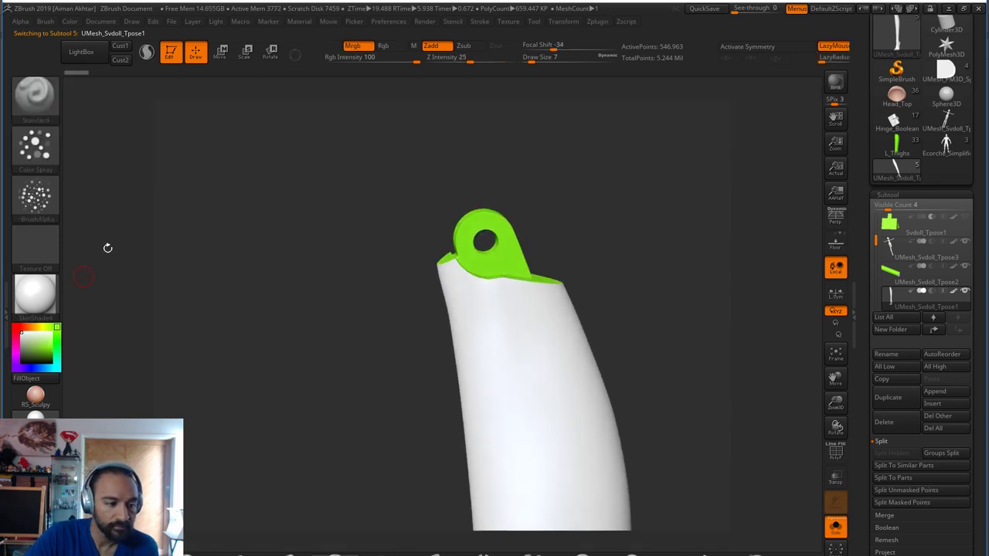
left_click(69, 21)
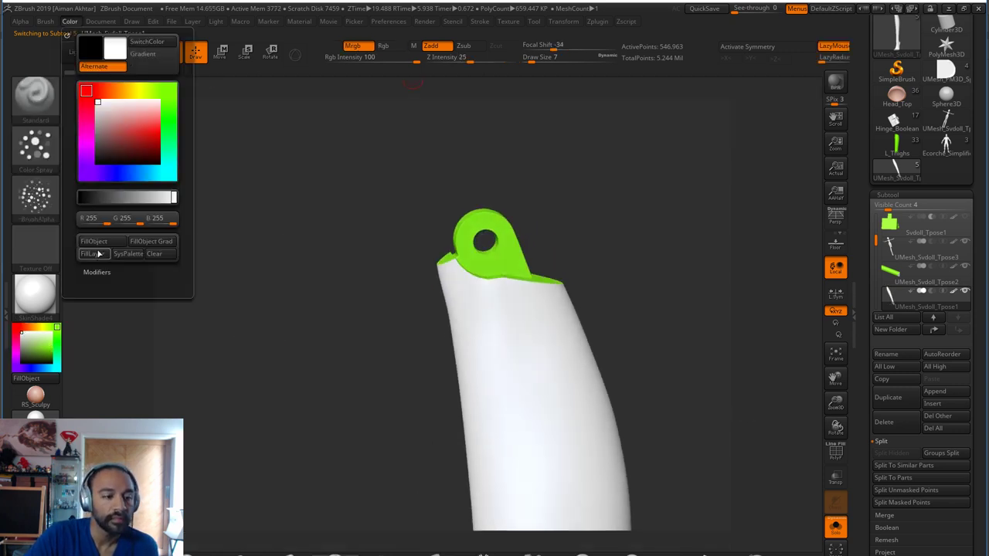
left_click(97, 249)
left_click_drag(651, 325, 814, 306)
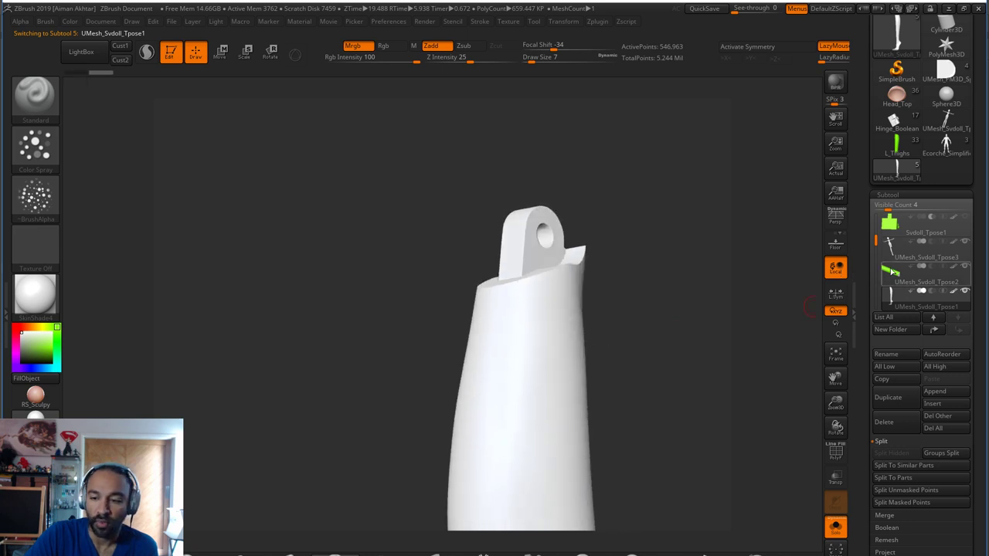
Fill the hinge pin and upper body subtools with white
left_click(893, 272)
left_click(68, 21)
left_click(94, 242)
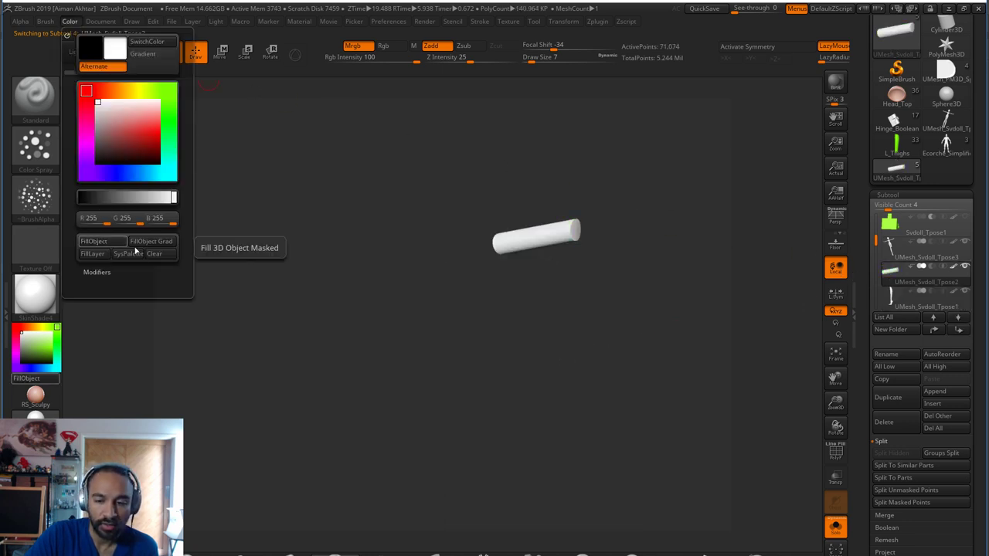
left_click(892, 249)
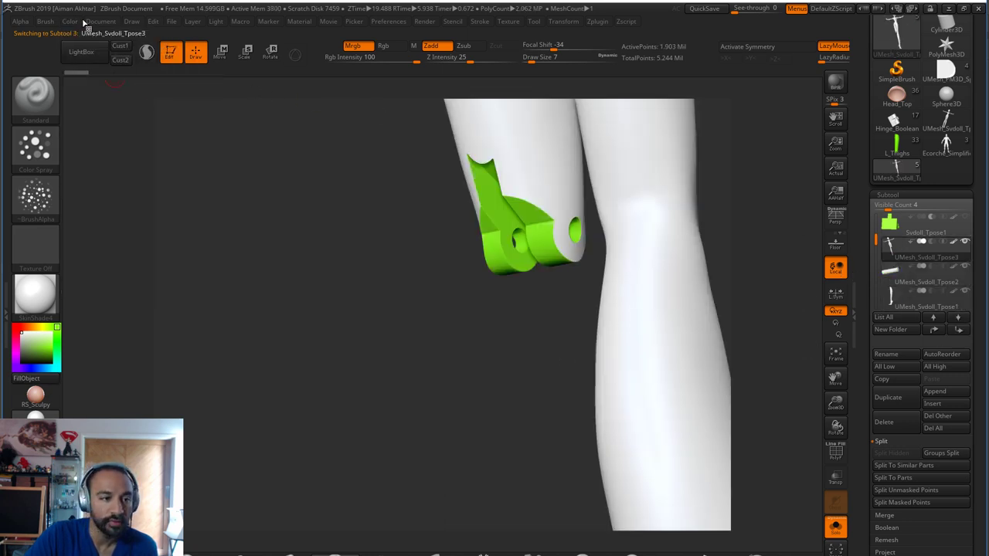
left_click(75, 21)
left_click(96, 243)
left_click_drag(343, 335, 589, 331)
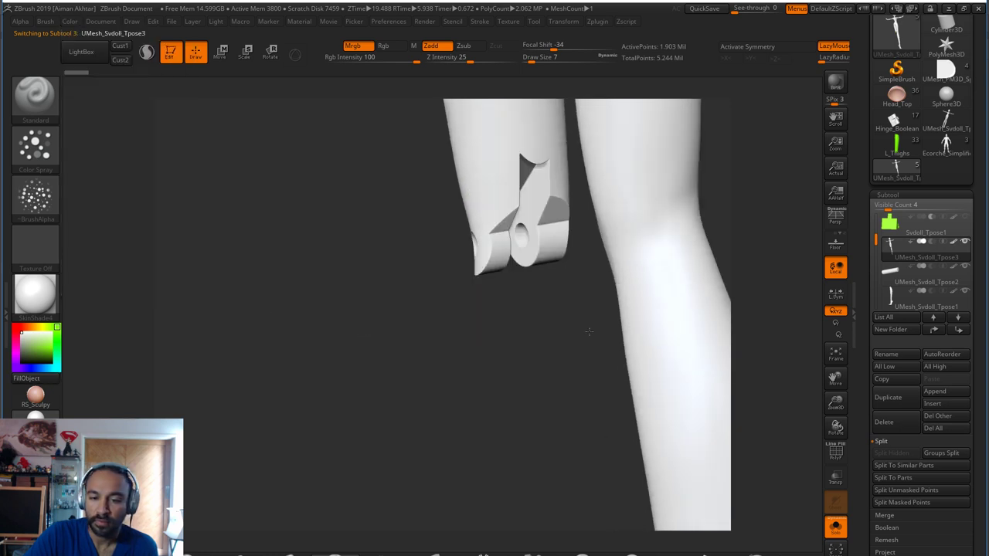
Select the hinge pin, turn off Solo mode and show the assembled knee from the side
left_click(900, 270)
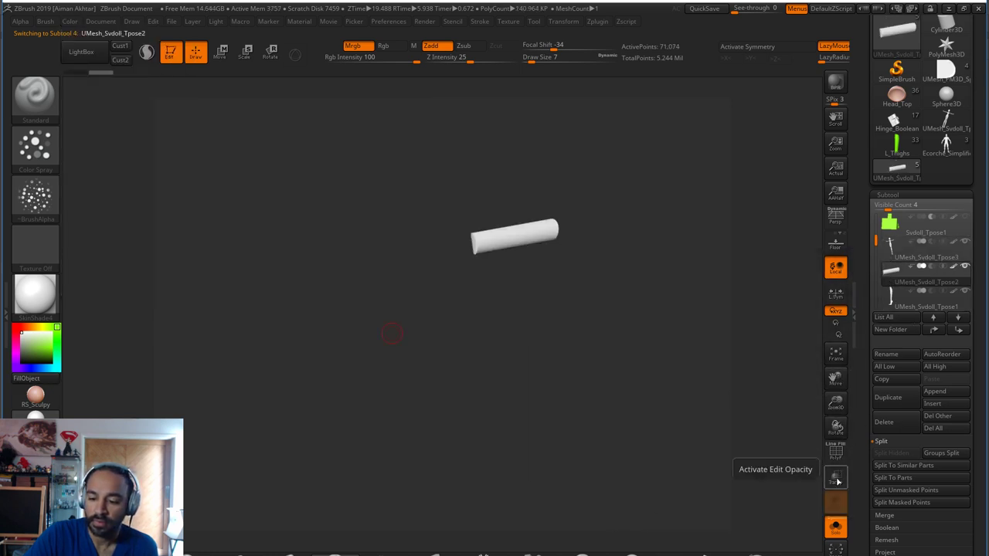
left_click(835, 528)
left_click_drag(783, 255, 784, 254, "shift")
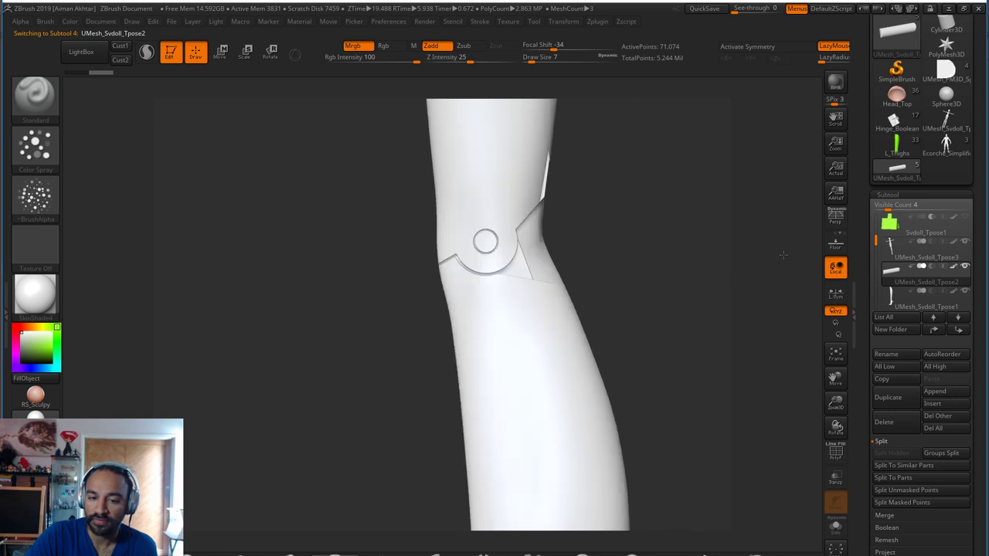
right_click_drag(758, 256, 693, 240, "ctrl")
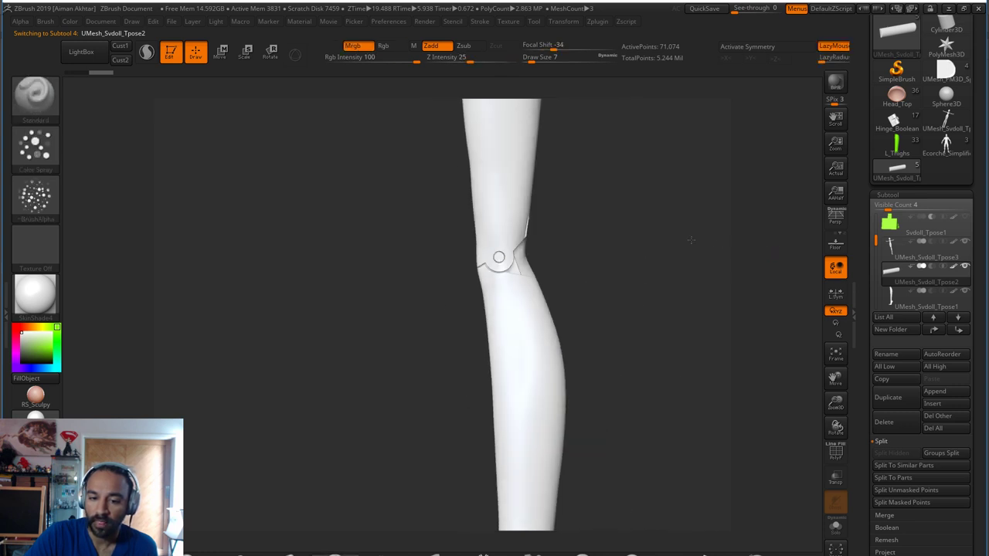
Select the lower leg with the Rotate tool and centre the transpose line on the hinge pin in side view
left_click(271, 54)
left_click(530, 331, "alt")
left_click_drag(659, 315, 687, 316, "shift")
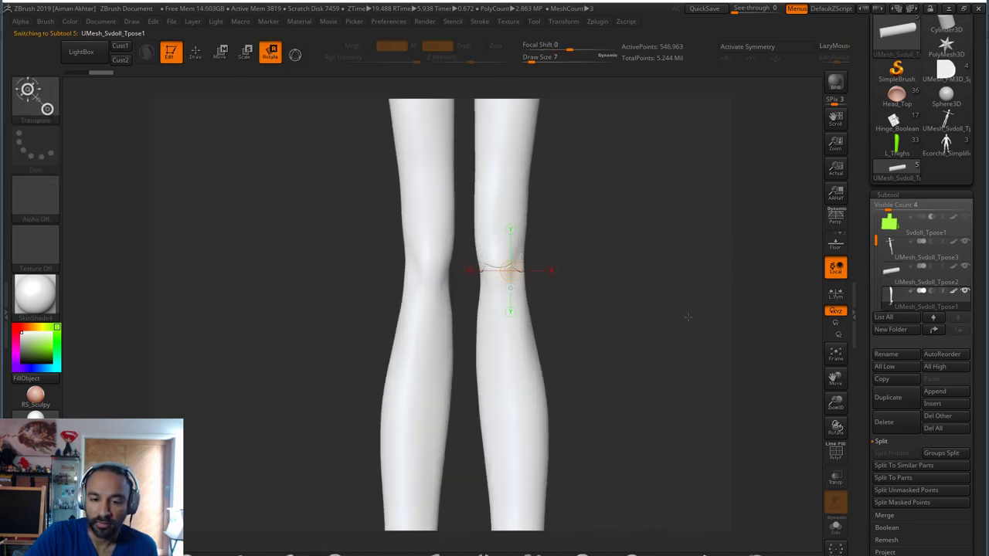
mouse_move(501, 255)
left_mouse_down("shift")
mouse_move(632, 270)
mouse_move(579, 287)
left_mouse_up("shift")
right_click_drag(692, 311, 701, 371, "ctrl")
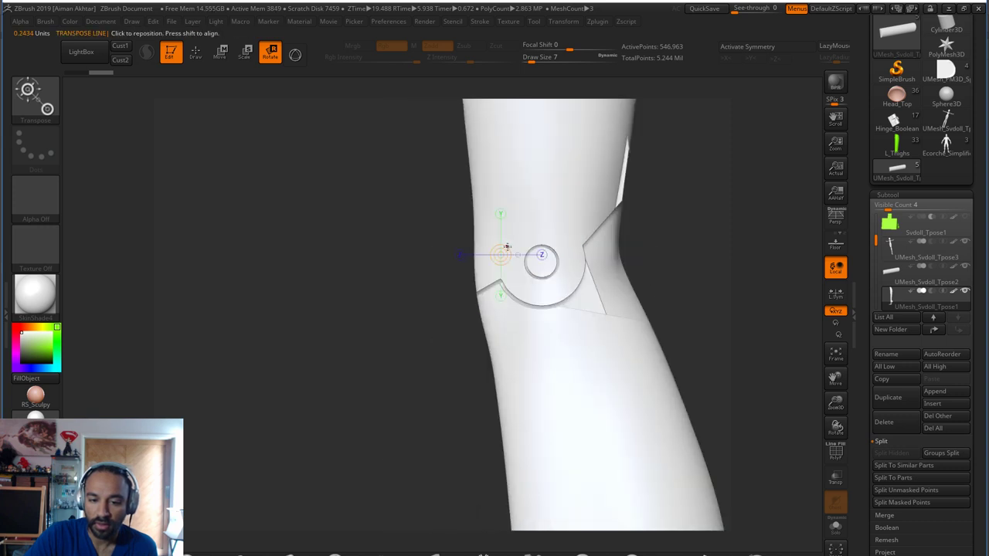
left_click_drag(506, 250, 510, 276)
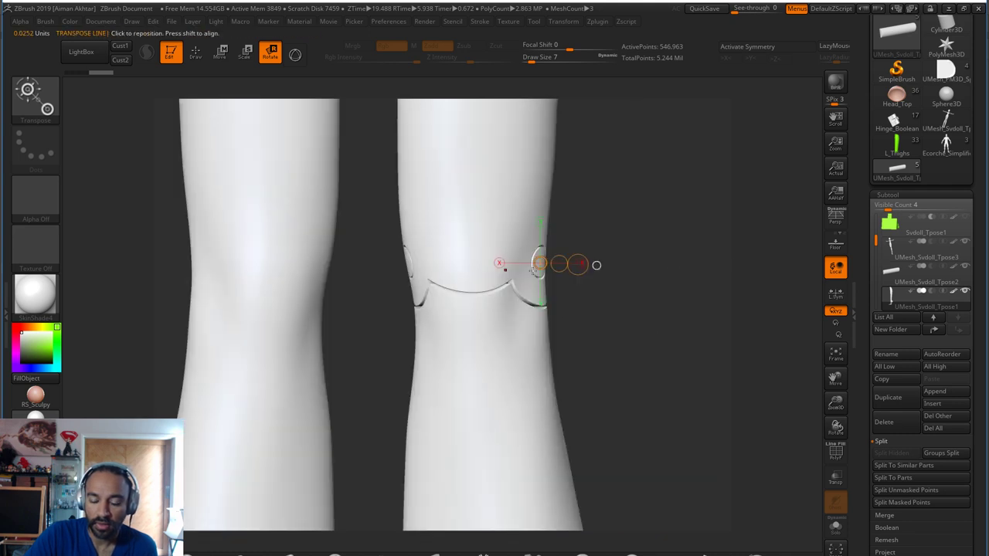
left_click(539, 302)
left_click(482, 221)
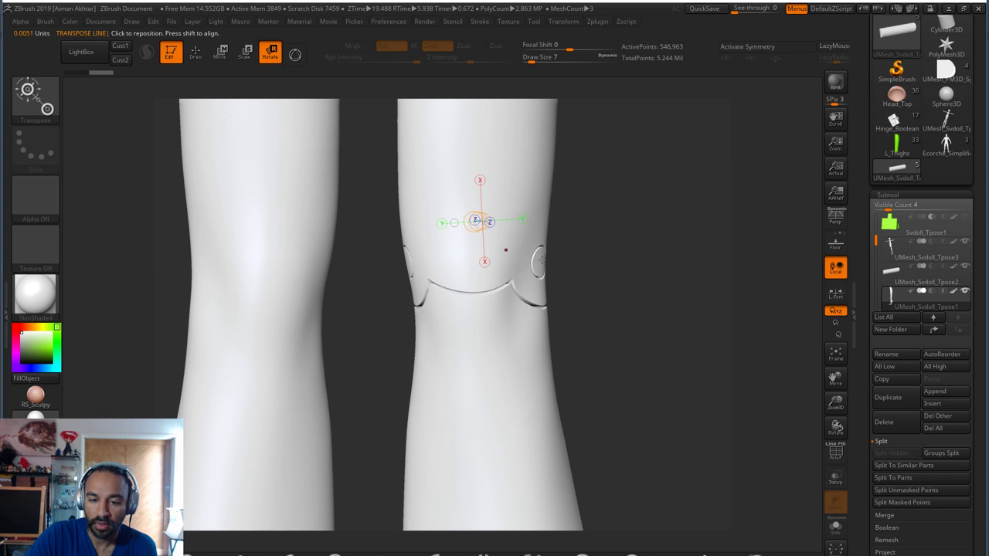
left_click_drag(538, 264, 638, 264)
left_click_drag(644, 327, 627, 327)
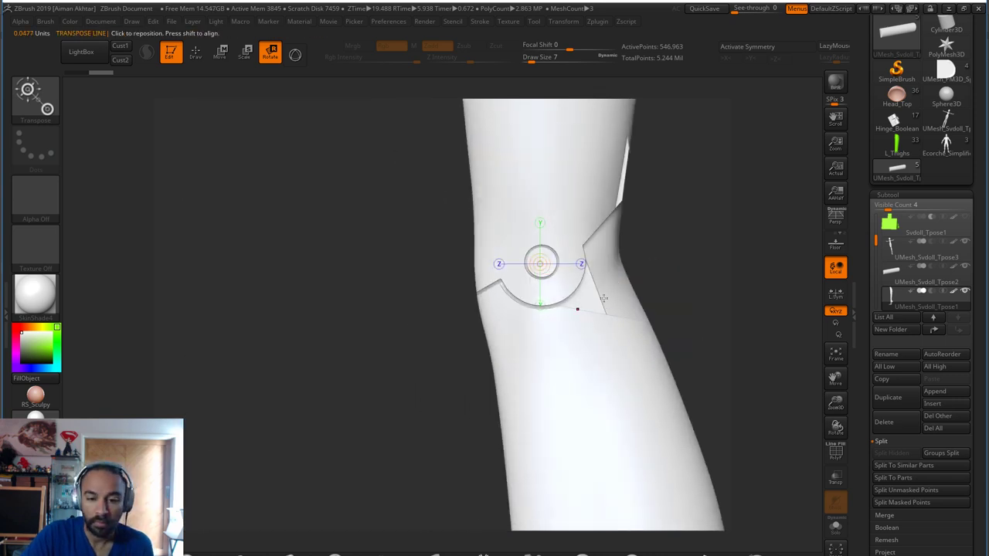
Examine the assembled knee joint and the transpose line from the front and the side
left_click_drag(709, 278, 621, 273, "alt")
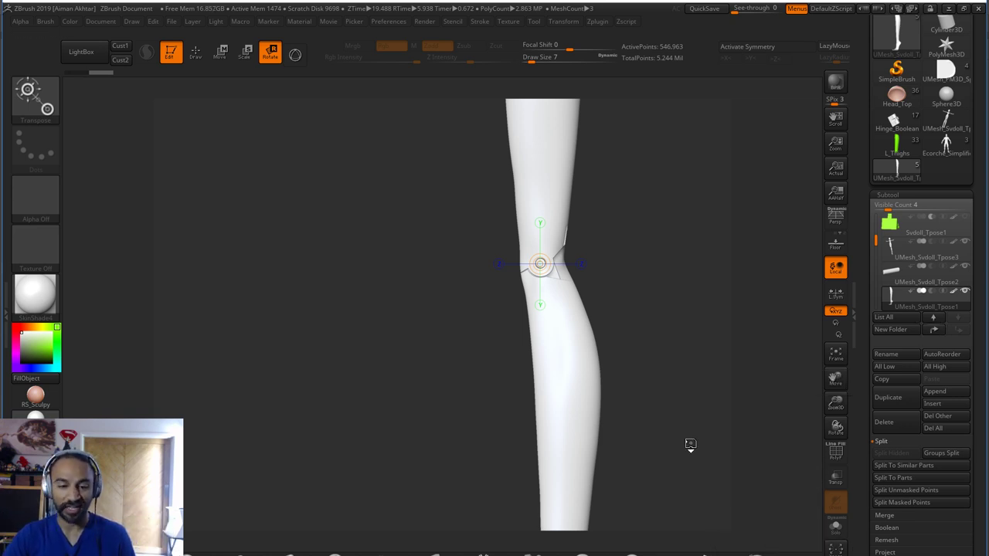
mouse_move(702, 445)
left_mouse_down()
mouse_move(713, 444)
mouse_move(702, 462)
left_mouse_up()
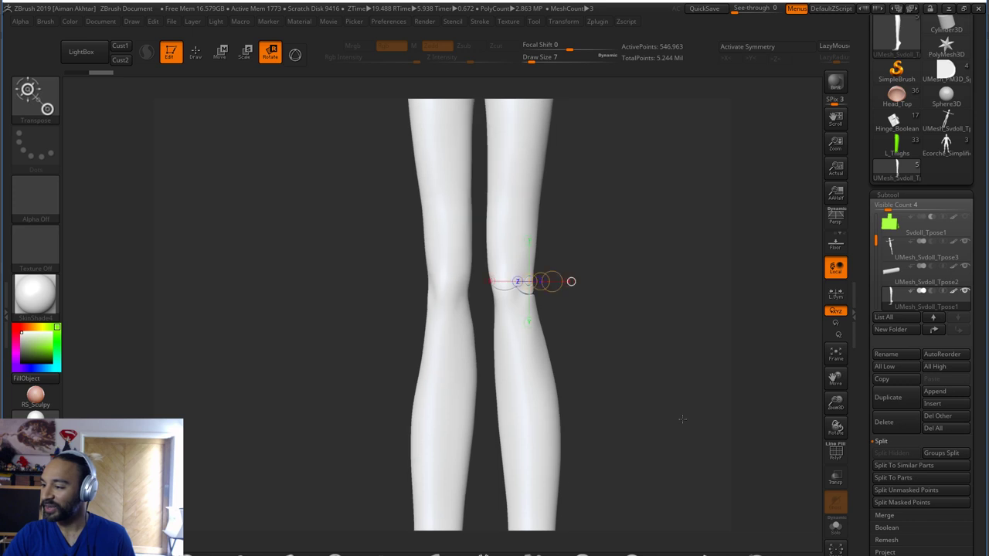
left_click_drag(646, 395, 671, 434, "shift")
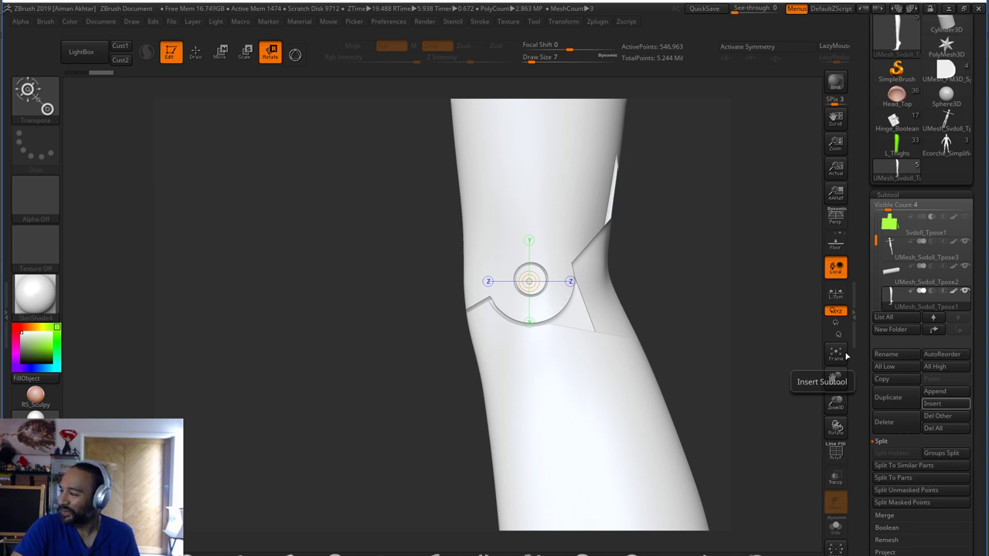
left_click_drag(722, 291, 801, 290)
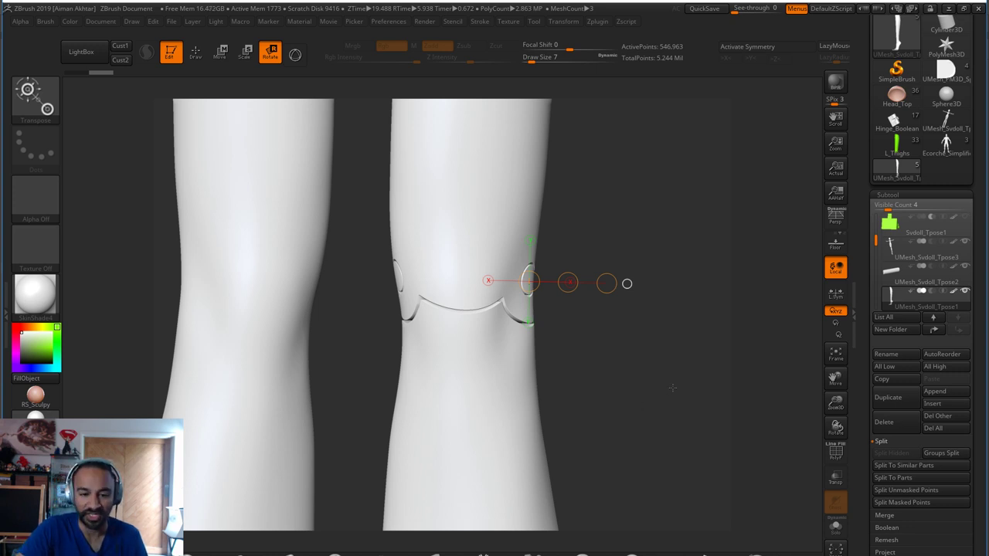
left_click_drag(673, 386, 603, 386)
left_click_drag(807, 369, 719, 363)
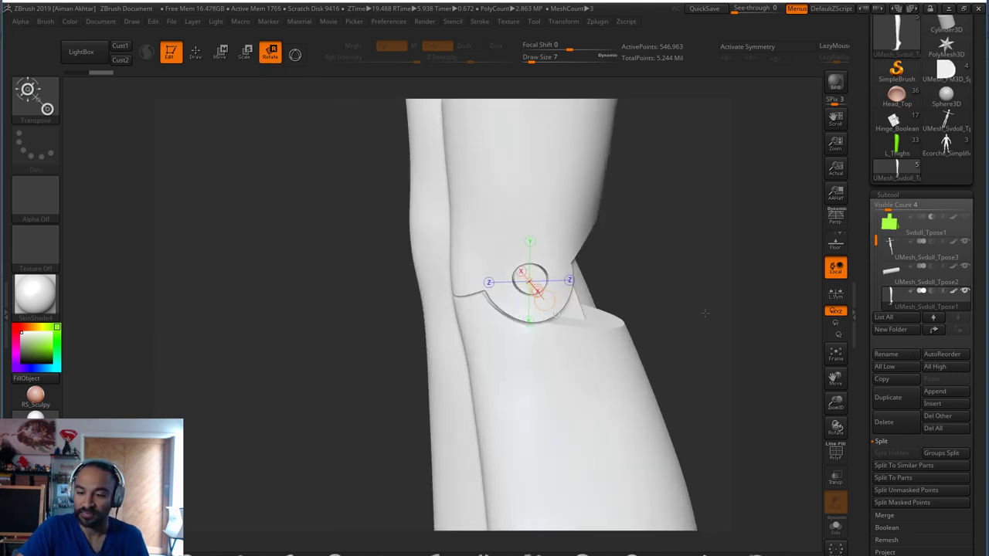
Try bending the lower leg backward around the hinge pin, check the pose on the full doll, and undo the rotation
left_click_drag(591, 303, 544, 373, "alt")
left_click_drag(634, 327, 638, 302)
mouse_move(536, 284)
left_mouse_down()
mouse_move(550, 292)
mouse_move(589, 219)
mouse_move(565, 374)
mouse_move(527, 291)
mouse_move(543, 311)
mouse_move(523, 297)
left_mouse_up()
left_click_drag(685, 426, 503, 347, "alt")
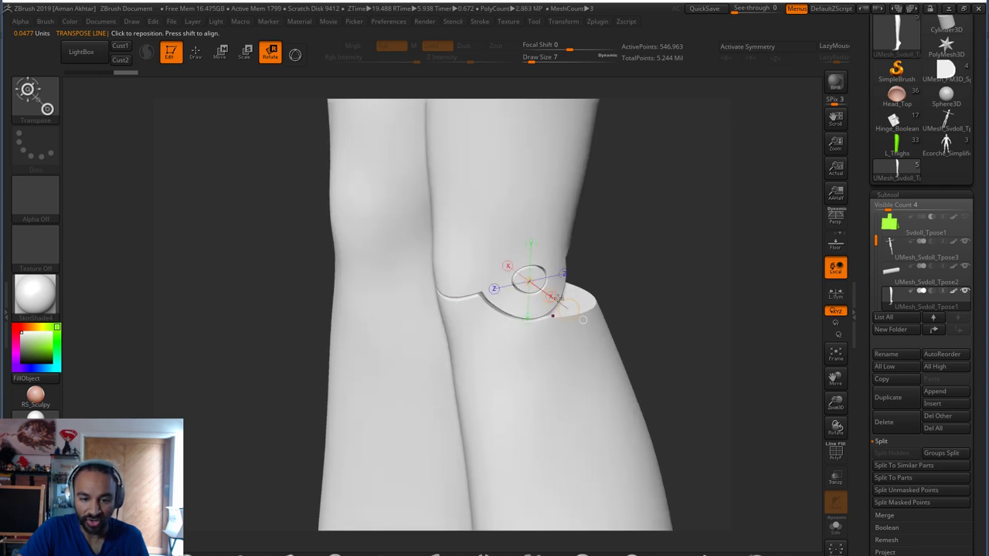
left_click_drag(569, 310, 536, 205)
left_click_drag(590, 225, 584, 265)
left_click_drag(515, 296, 481, 542)
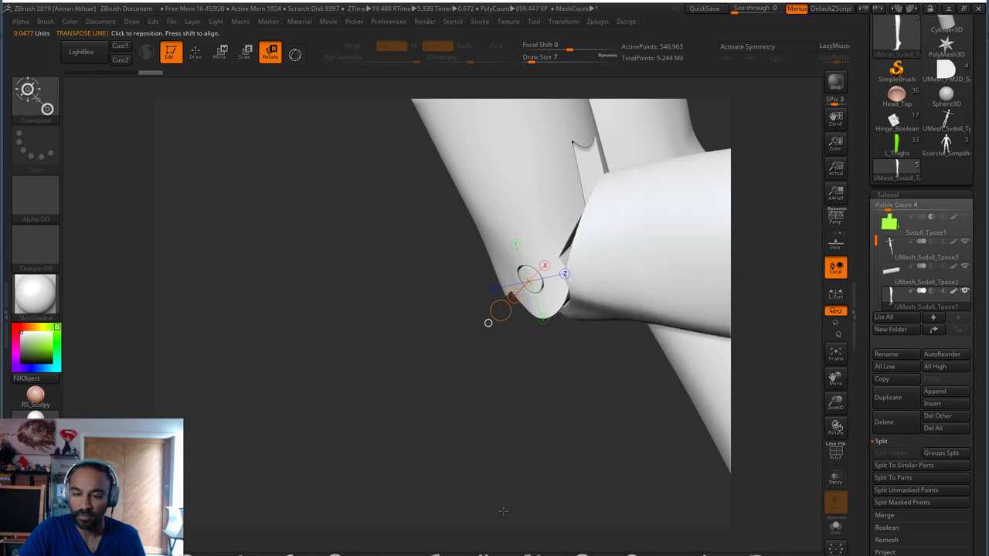
left_click_drag(535, 506, 560, 467, "alt")
key("f")
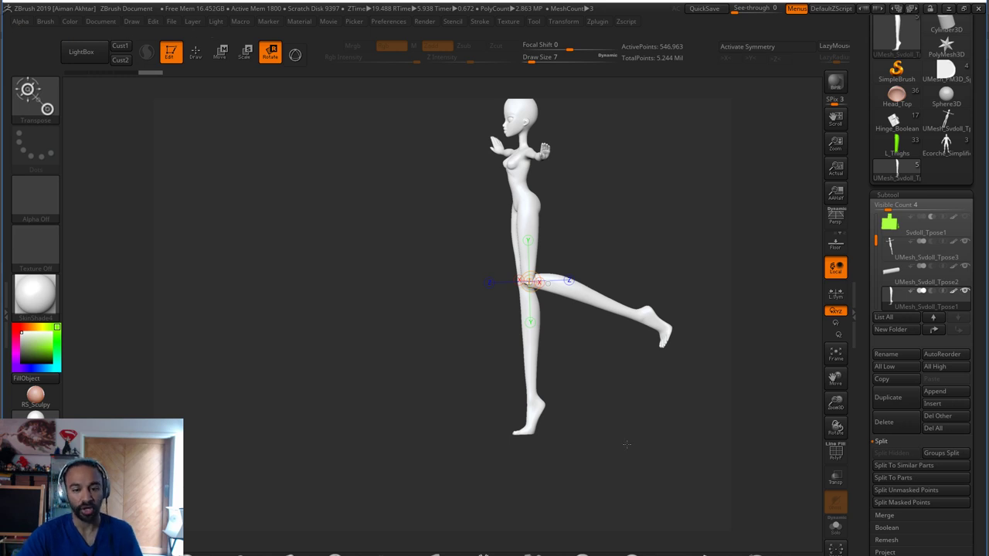
left_click_drag(625, 445, 666, 444, "alt")
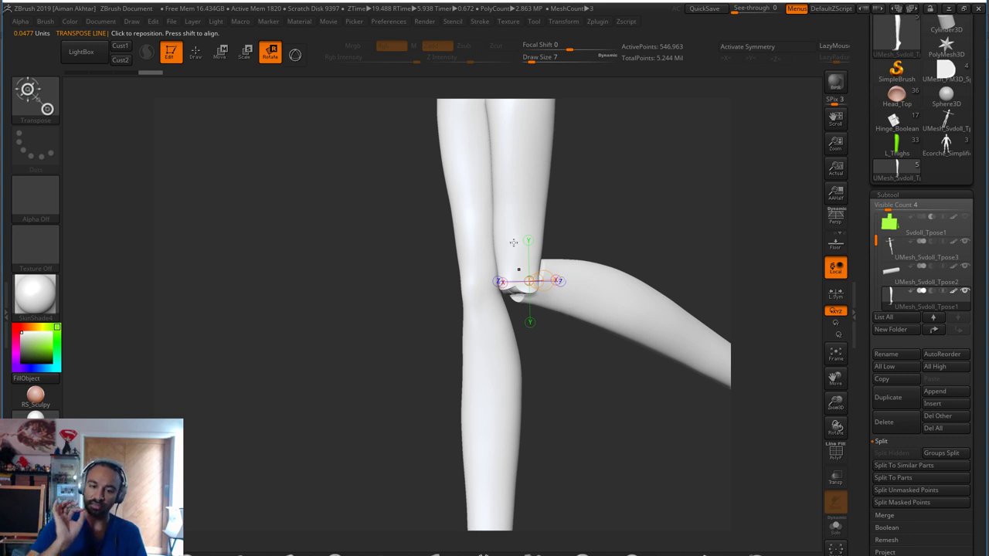
key("ctrl+z")
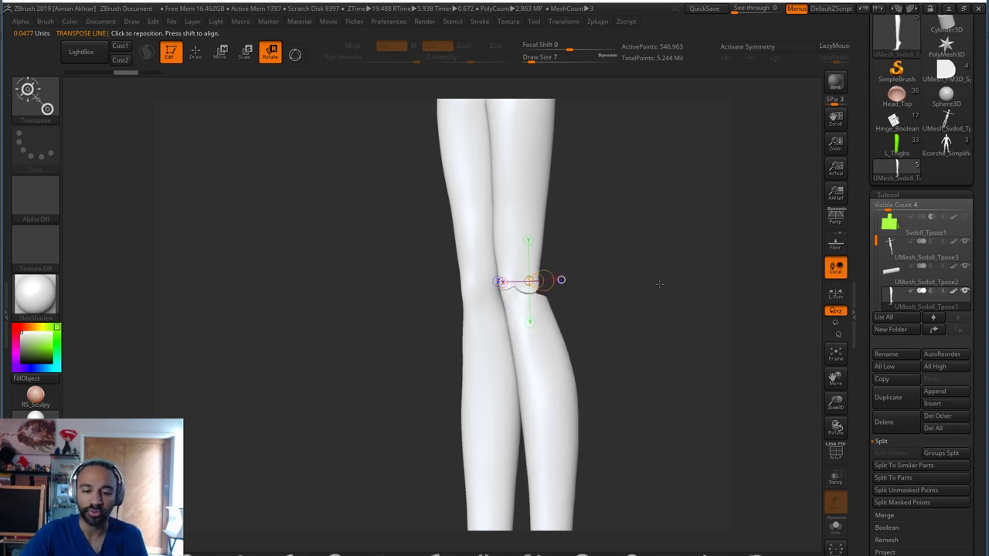
Frame the whole doll from the front and look over its hinge pin and upper body subtools
key("f")
left_click_drag(635, 271, 726, 266)
left_click_drag(624, 338, 613, 528, "alt")
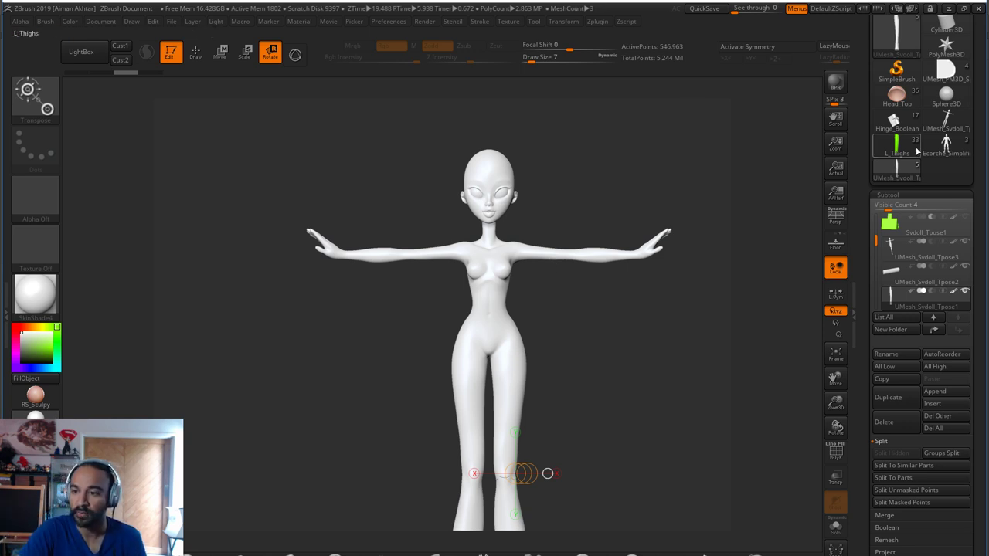
mouse_move(951, 124)
left_click_drag(649, 486, 656, 409, "alt")
left_click(892, 276)
left_click(894, 252)
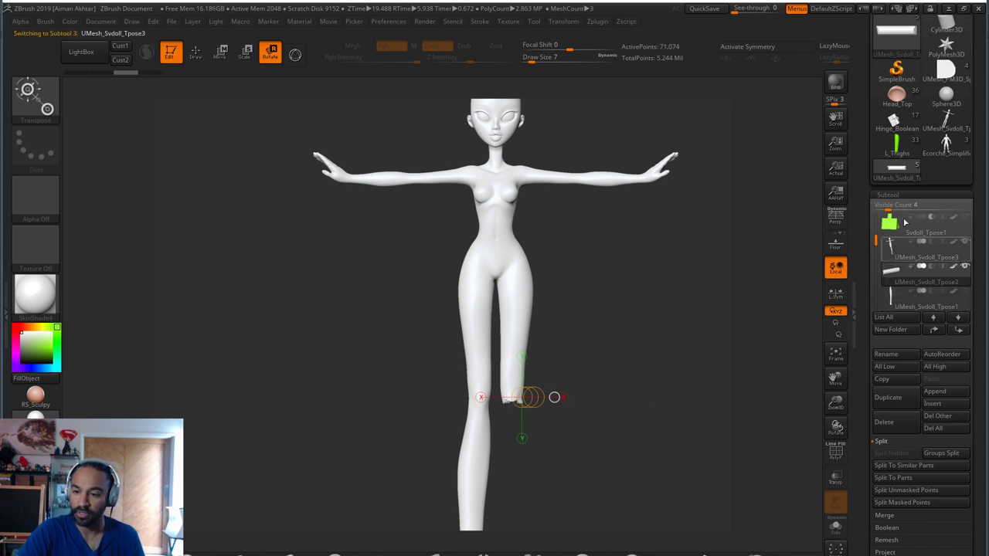
Switch to the Hinge_Boolean tool and examine the hinge joint from several angles
left_click(893, 123)
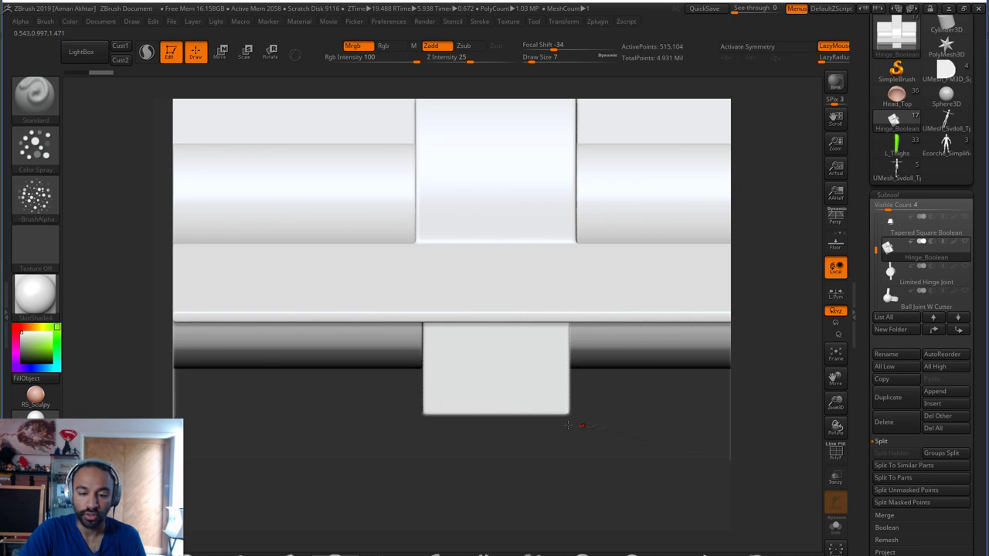
left_click_drag(754, 461, 662, 462, "alt")
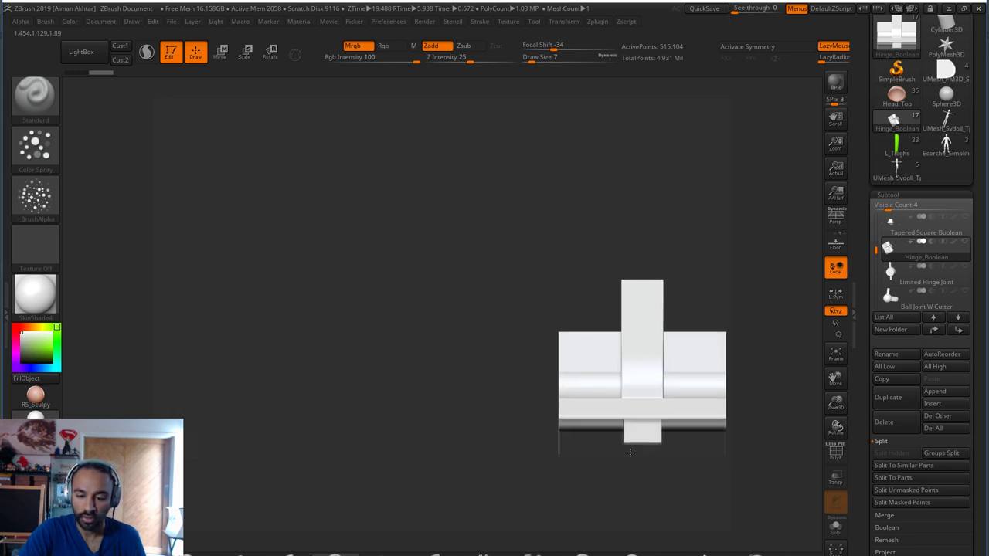
left_click_drag(696, 283, 544, 136, "alt")
left_click_drag(652, 327, 622, 398)
Select the Limited Hinge Joint and Ball Joint W Cutter subtools in turn, and inspect the ball joint with PolyFrame toggled
left_click(892, 274)
left_click(891, 301)
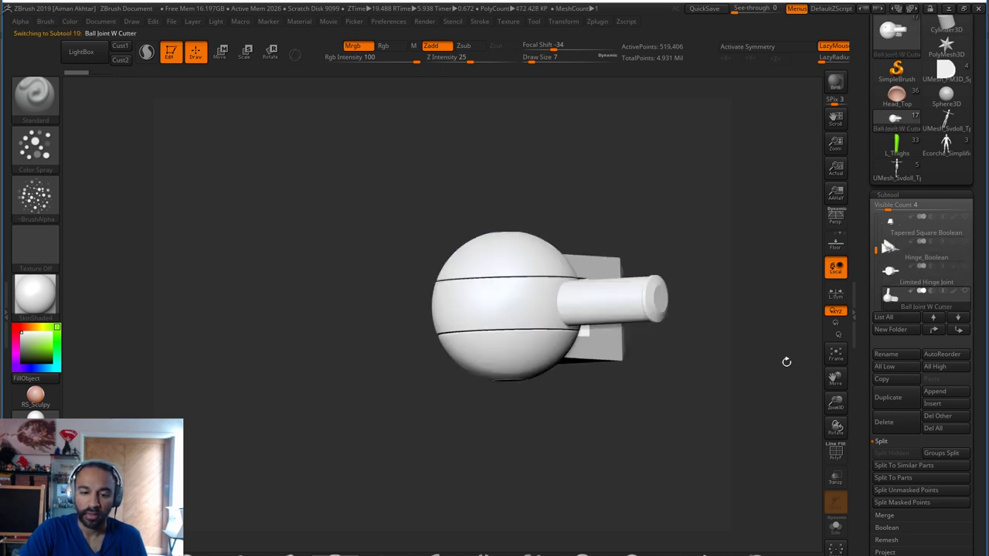
right_click_drag(783, 361, 699, 515)
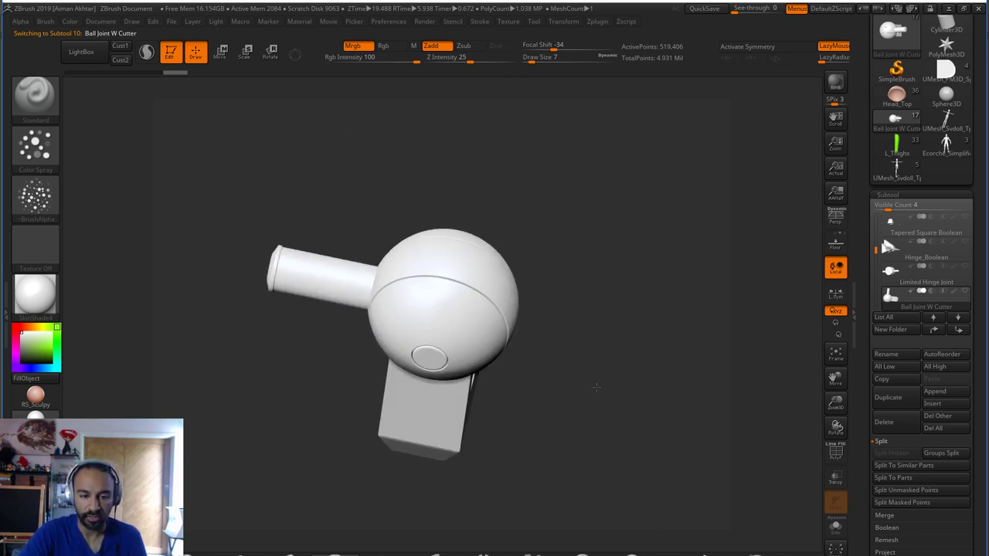
left_click(835, 452)
right_click_drag(592, 402, 640, 377)
key("shift+f")
Isolate the cylindrical peg of the Ball Joint W Cutter and undo the stray ClipCurve stroke
key("ctrl+shift")
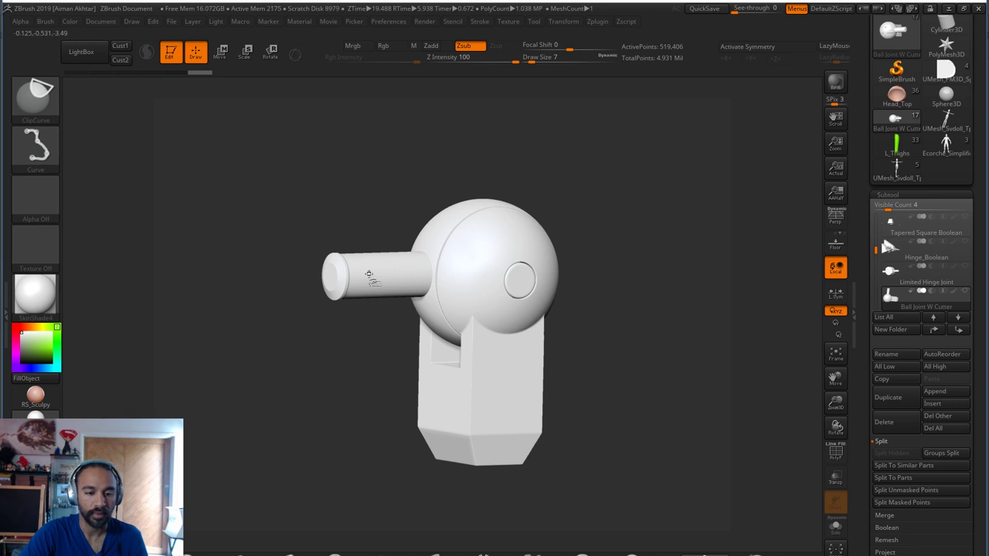
left_click(370, 274, "ctrl+shift")
left_click_drag(645, 332, 605, 354, "ctrl+shift")
key("ctrl+z")
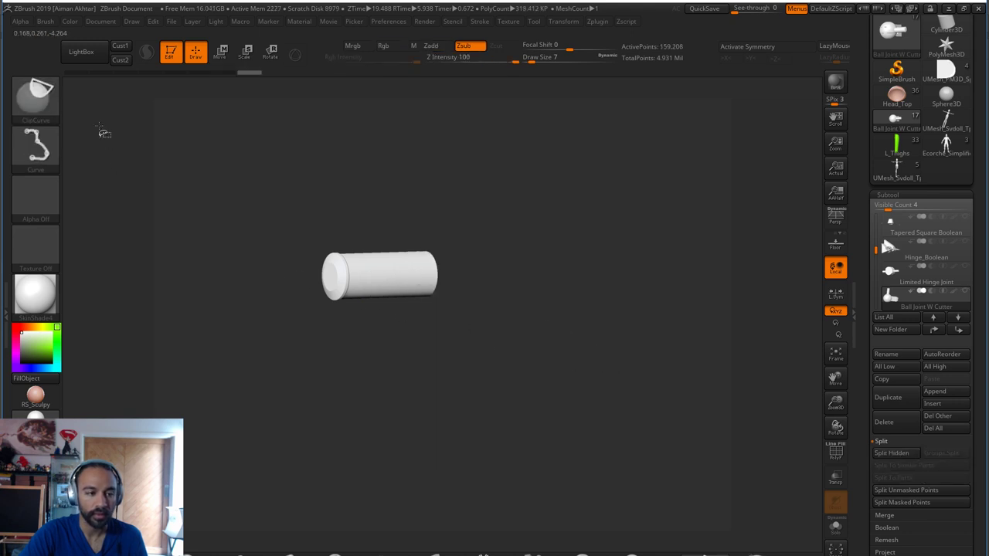
Switch the selection brush to SelectLasso and invert the visibility to hide the peg and show the rest of the ball joint
left_click(37, 101, "ctrl+shift")
left_click(160, 114, "ctrl+shift")
left_click_drag(609, 296, 610, 323, "ctrl+shift")
mouse_move(637, 396)
left_mouse_down()
mouse_move(688, 403)
mouse_move(651, 400)
left_mouse_up()
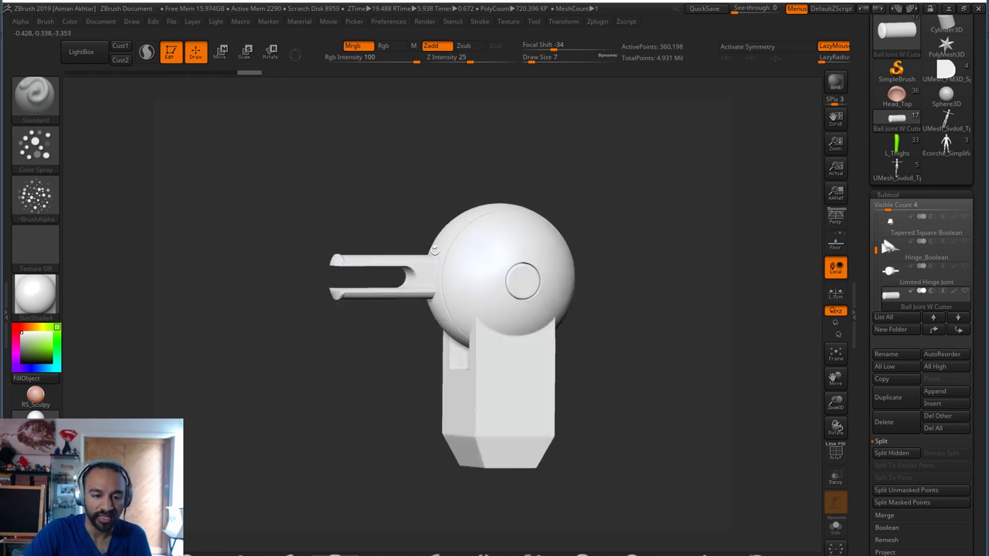
key("ctrl+shift")
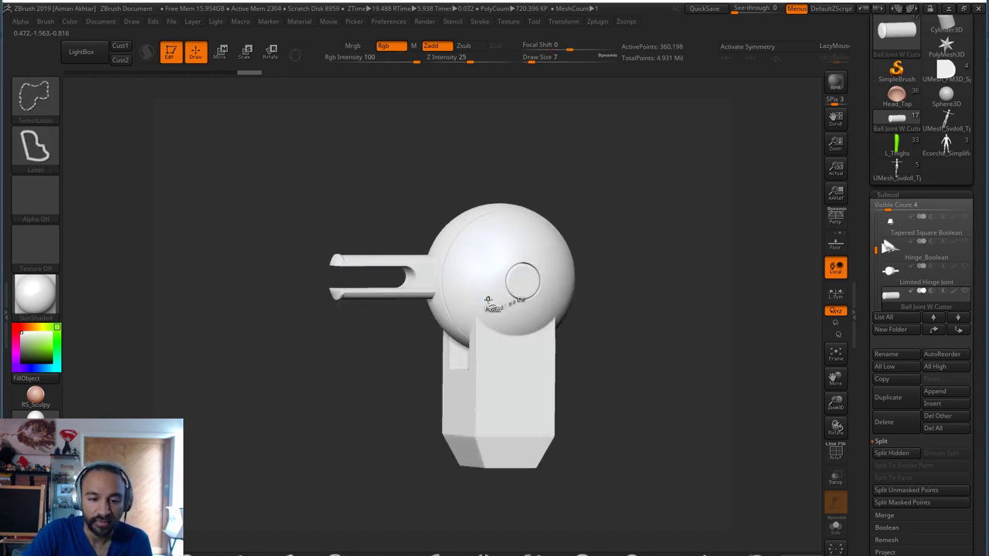
Hide the forked housing and the hinge pin of the Ball Joint W Cutter to view the central disc with its split prong
left_click(515, 298, "ctrl+shift")
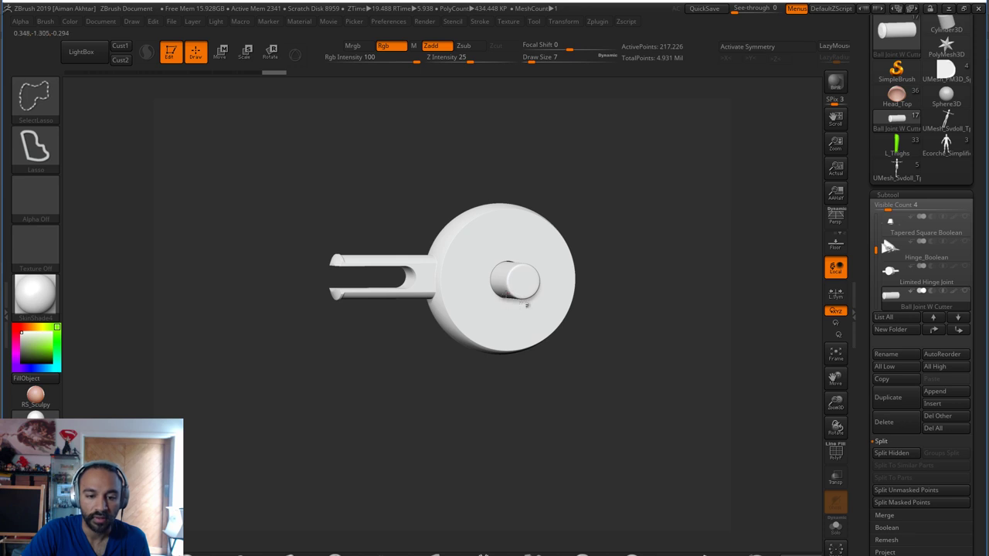
left_click(521, 295, "ctrl+shift")
mouse_move(674, 375)
left_mouse_down()
mouse_move(600, 382)
mouse_move(616, 438)
mouse_move(634, 382)
mouse_move(609, 417)
mouse_move(643, 403)
left_mouse_up()
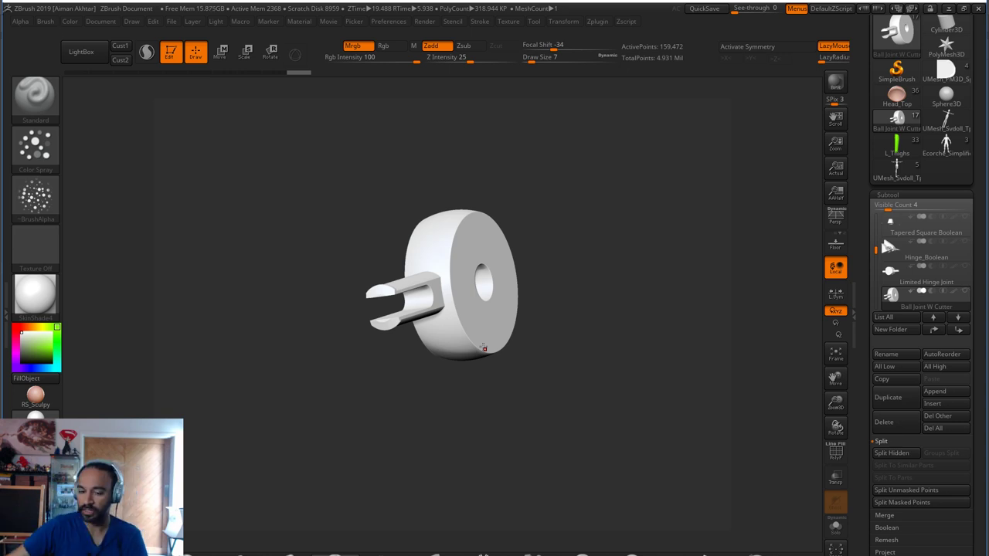
Show the whole Ball Joint W Cutter again, isolate its forked housing with the two half-spheres, and inspect it from several angles
left_click(634, 366, "ctrl+shift")
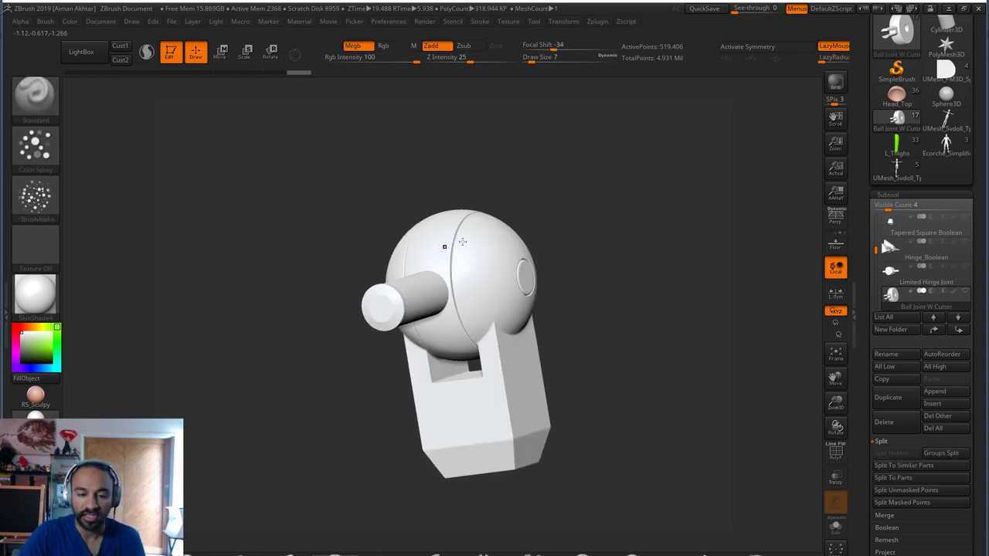
left_click_drag(634, 367, 541, 364)
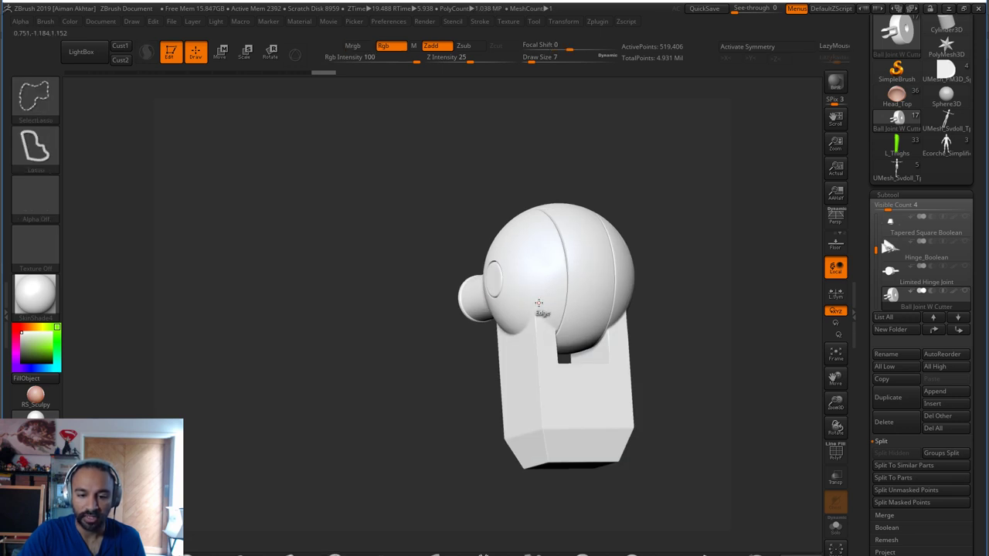
left_click(536, 296, "ctrl+shift")
mouse_move(709, 365)
left_mouse_down()
mouse_move(700, 378)
mouse_move(634, 380)
mouse_move(703, 384)
left_mouse_up()
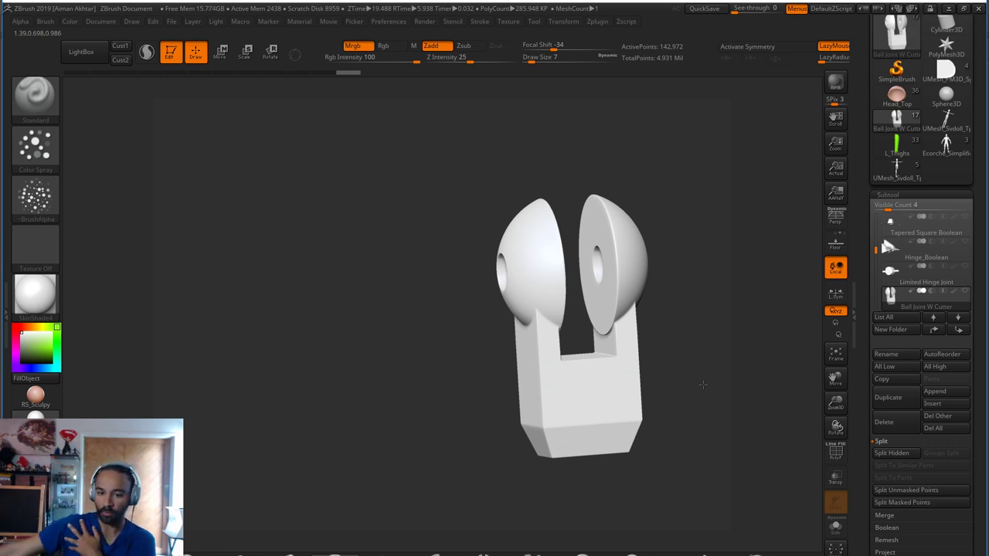
left_click_drag(660, 352, 500, 287)
left_click_drag(628, 415, 527, 392, "alt")
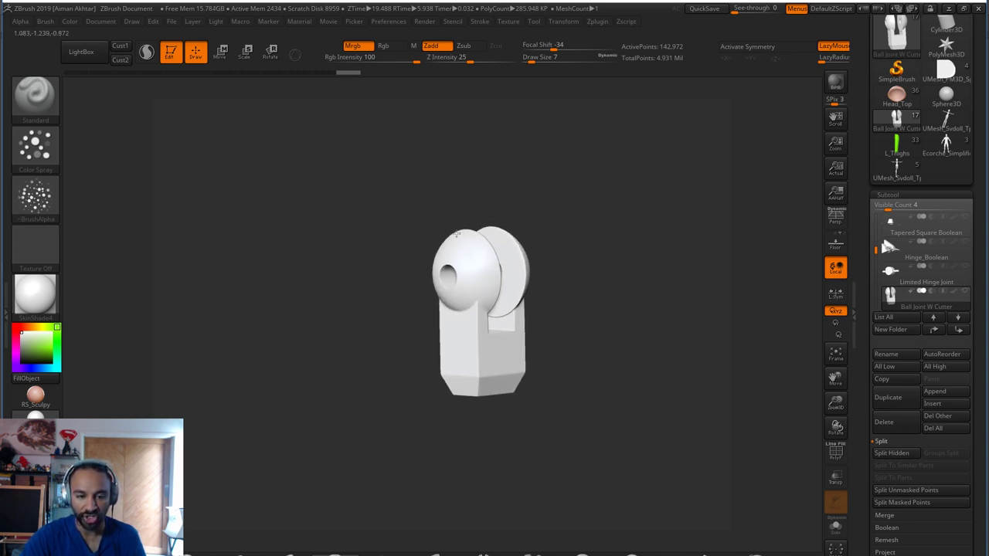
left_click_drag(540, 400, 605, 400)
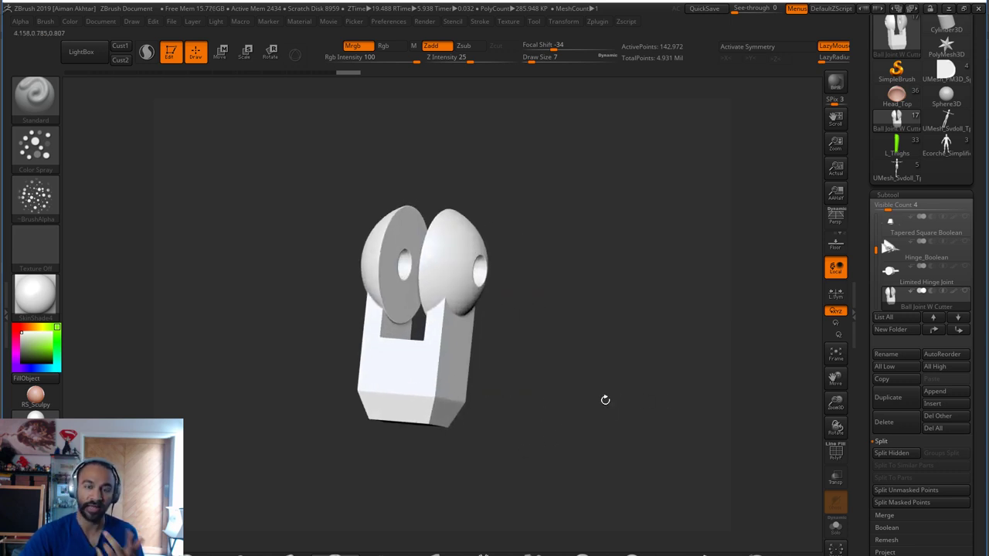
mouse_move(897, 278)
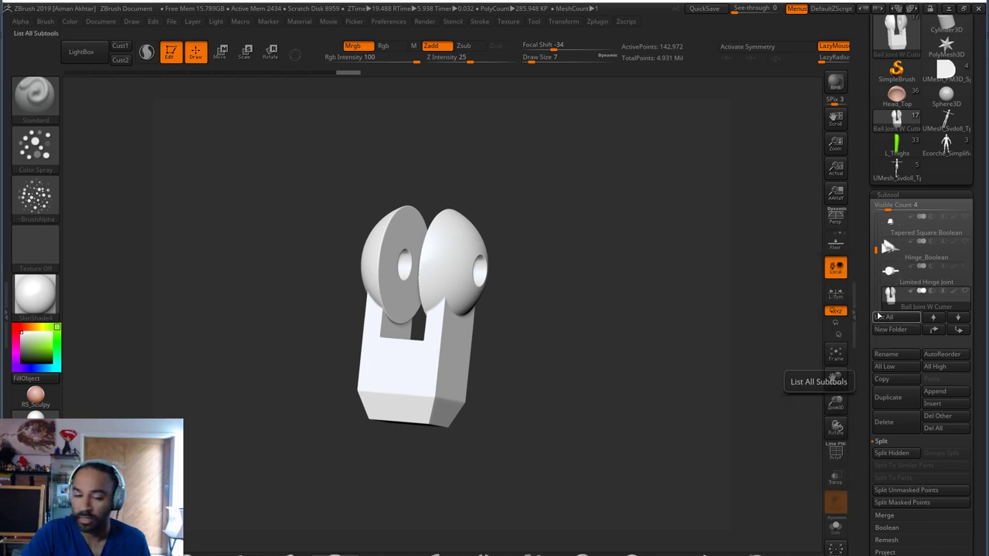
left_click_drag(526, 333, 695, 394)
View the Limited Hinge Joint subtool, return to Ball Joint W Cutter, and restore the visibility of all its parts
left_click(889, 271)
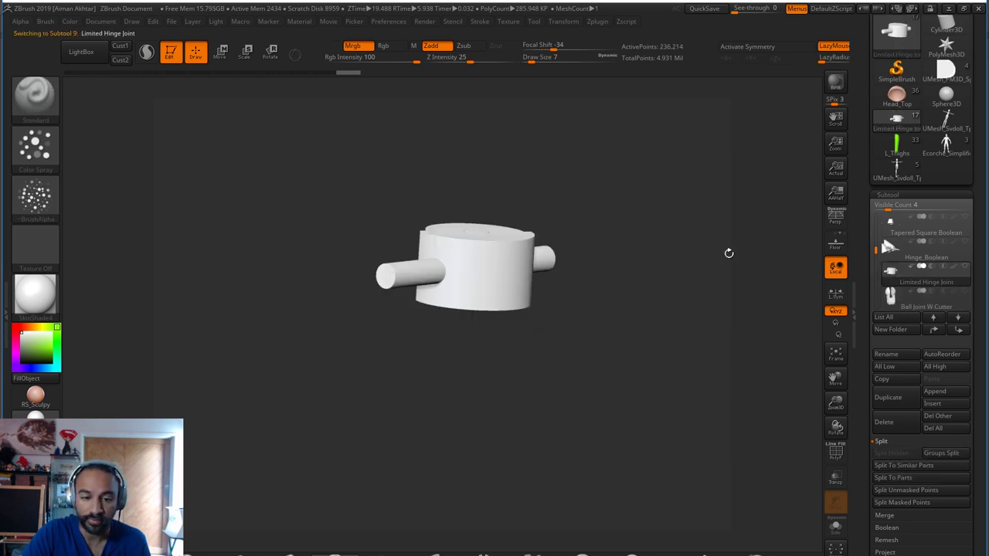
left_click_drag(656, 283, 656, 301)
left_click(904, 306)
left_click(684, 359, "ctrl+shift")
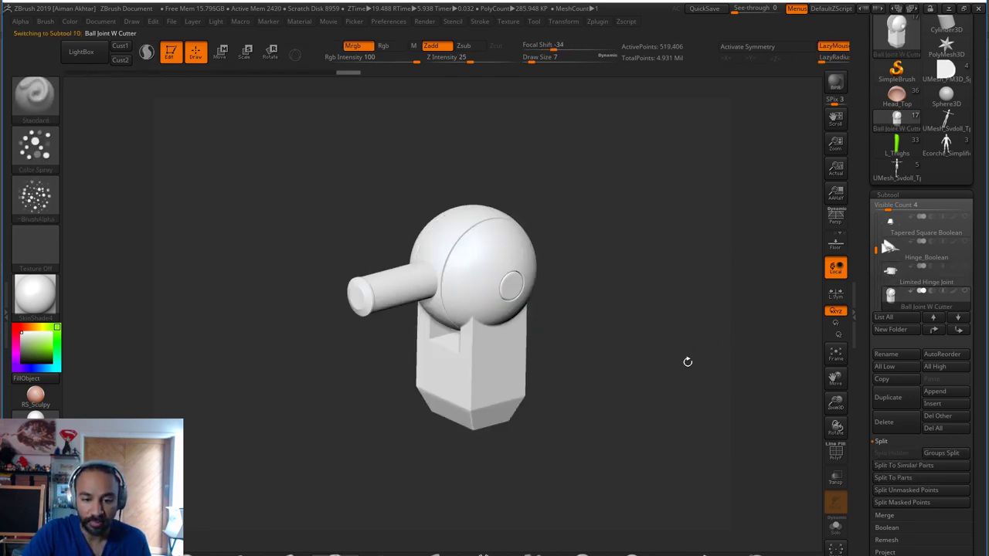
left_click_drag(625, 323, 584, 311)
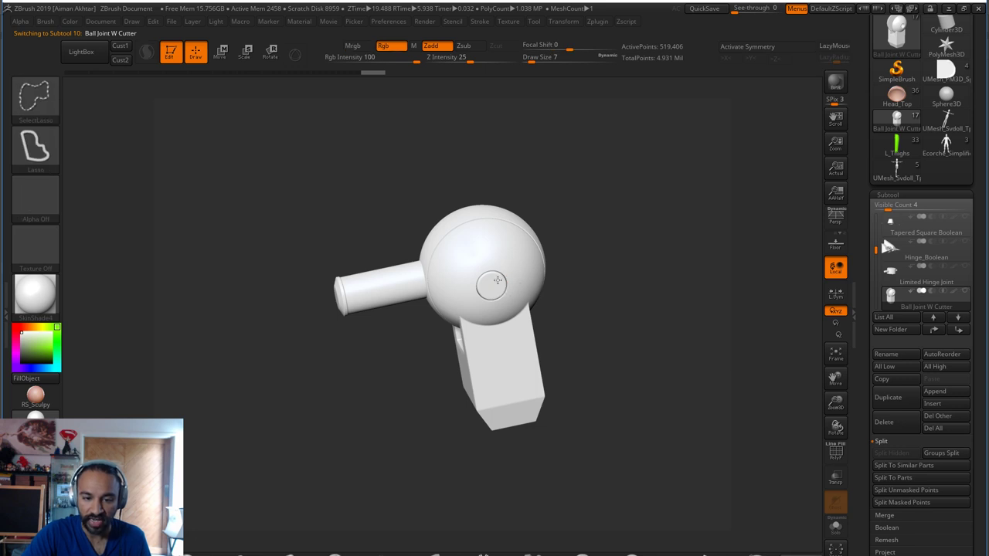
Isolate the hinge pin that runs through the ball joint, inspect it, and show the complete joint again
left_click(496, 282, "ctrl+shift")
left_click_drag(638, 378, 620, 366)
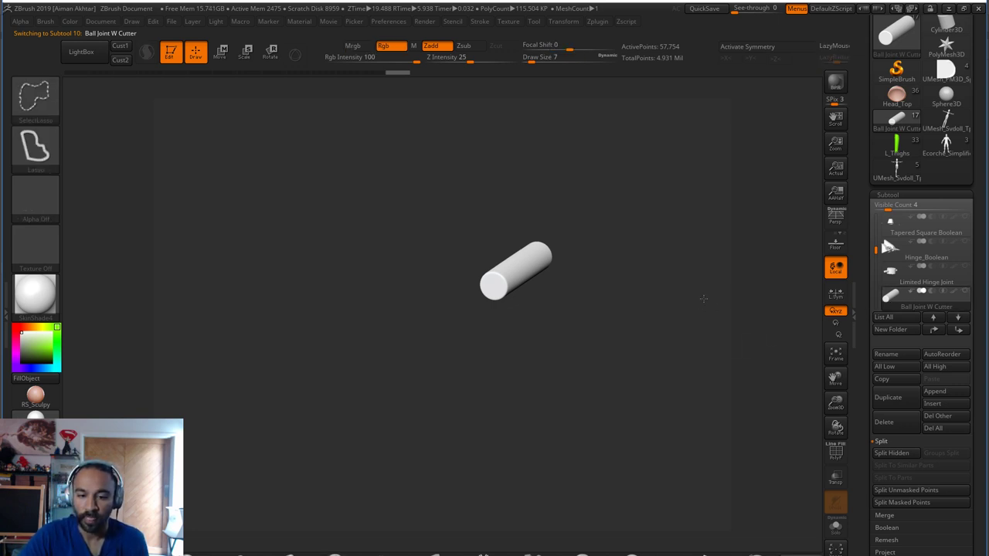
left_click(666, 398, "ctrl+shift")
left_click_drag(715, 392, 619, 397)
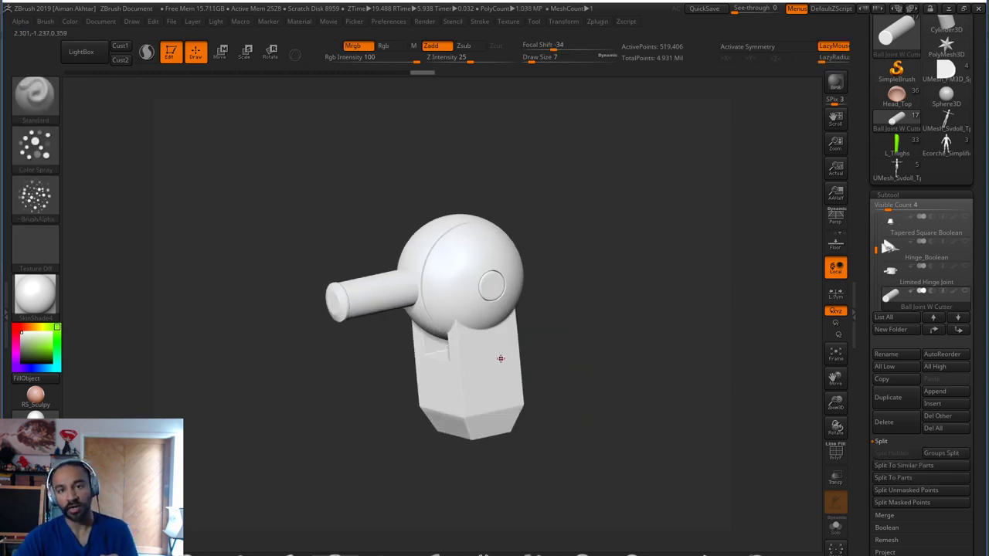
Select the Ball Joint W Boolean6 subtool and examine its peg, half-sphere and thin plate from the side
left_click_drag(877, 249, 877, 257)
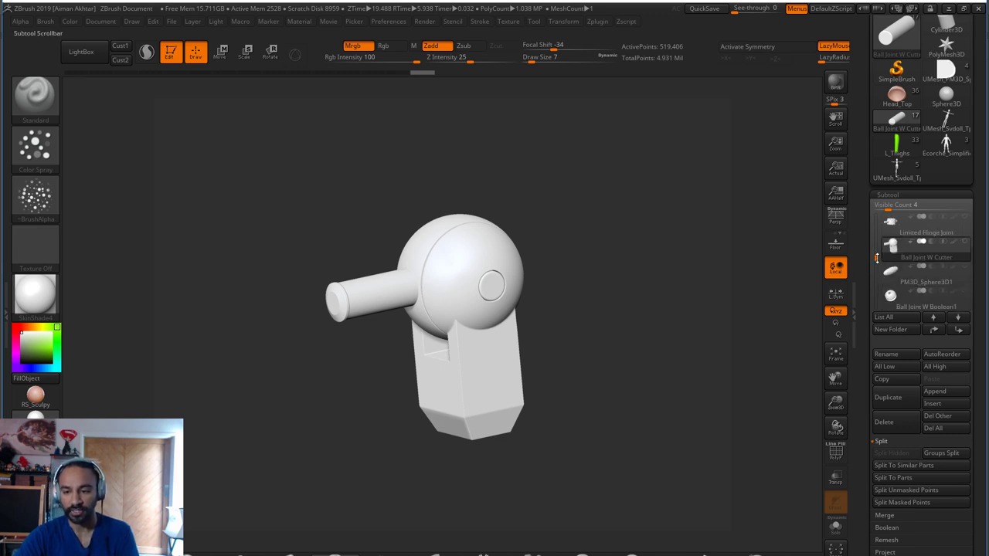
mouse_move(890, 299)
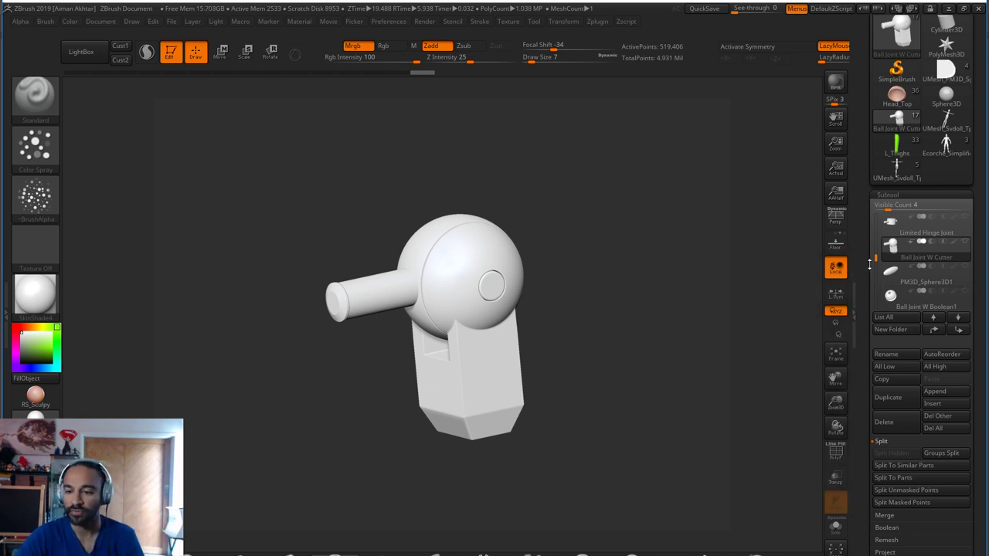
left_click_drag(870, 264, 869, 276)
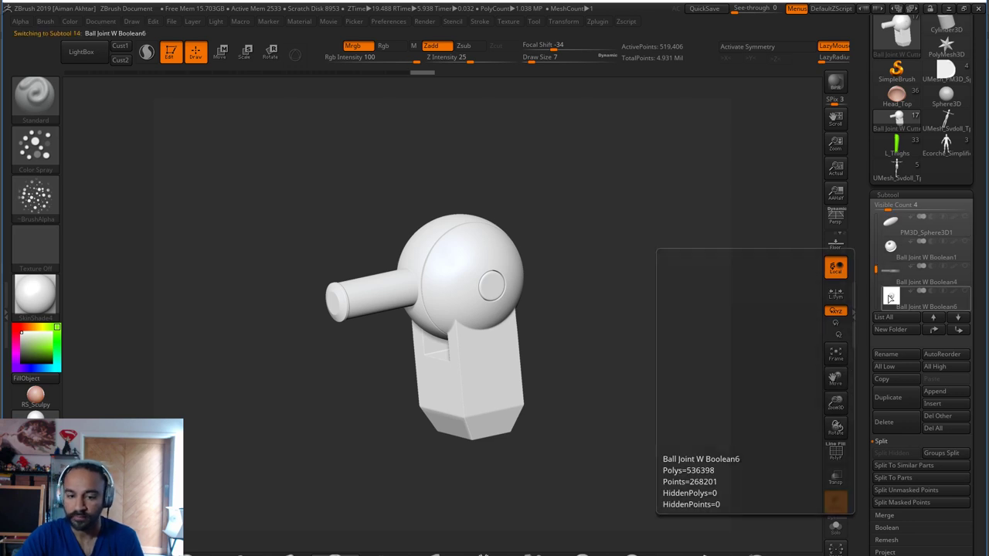
left_click(890, 298)
left_click_drag(742, 393, 757, 425, "shift")
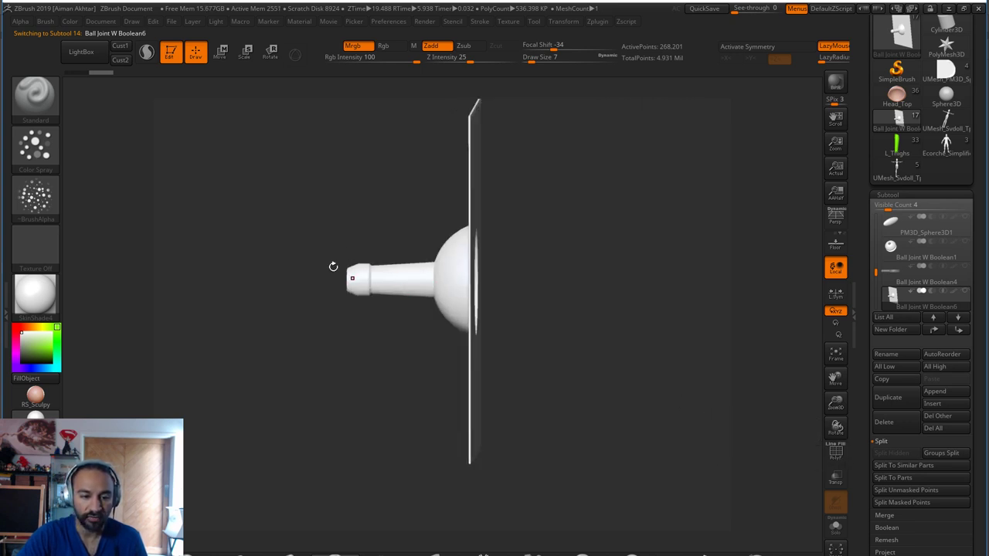
left_click_drag(333, 267, 511, 272)
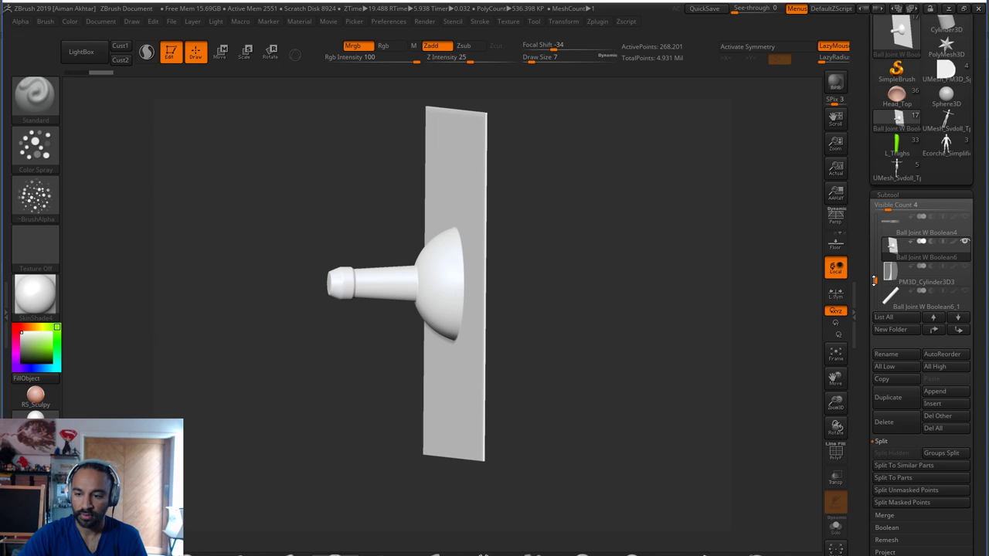
Select the Ball Joint W Boolean6_1 tube and inspect how it sits against the plate and half-sphere
left_click(893, 299)
left_click_drag(653, 382, 600, 312)
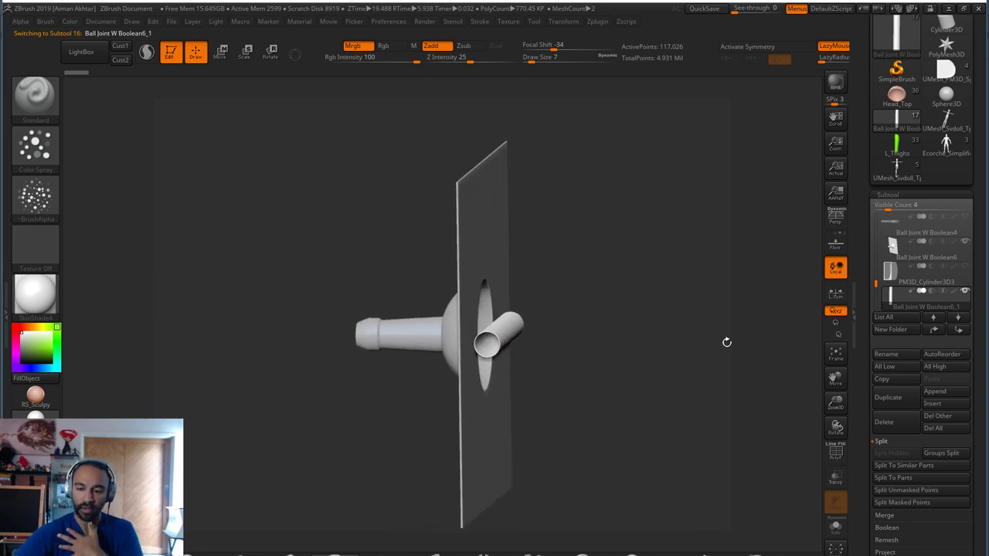
left_click_drag(733, 392, 806, 360)
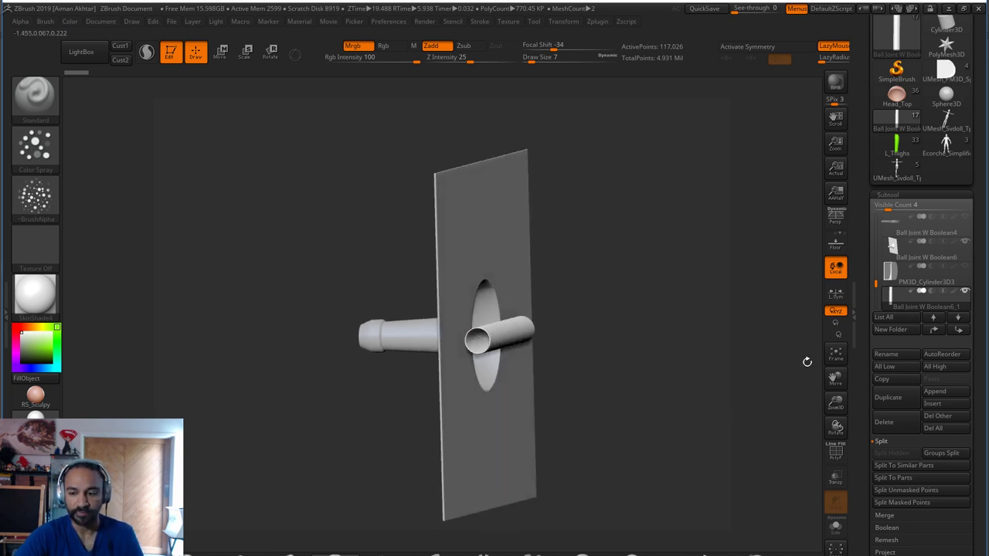
Solo the PM3D_Cylinder3D3 housing to inspect its hollow interior, and view Ball Joint W Boolean6 and Ball Joint W Boolean6_1 on their own
left_click(901, 273)
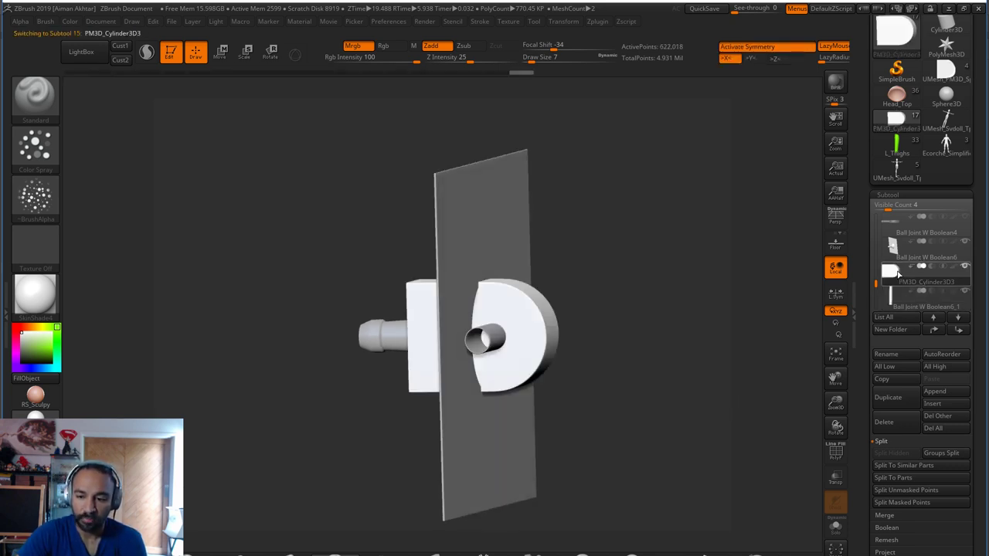
left_click(835, 528)
left_click_drag(773, 494, 691, 401)
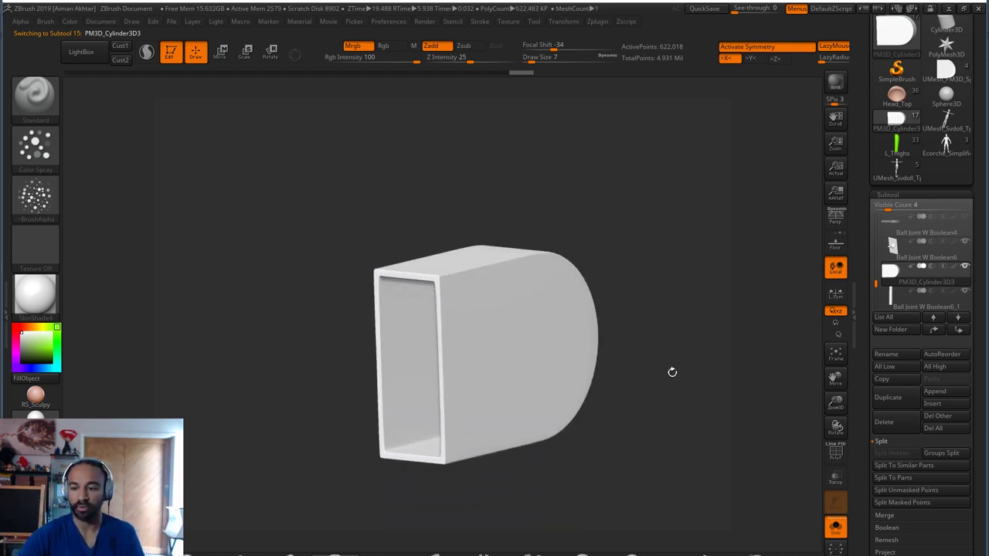
mouse_move(887, 300)
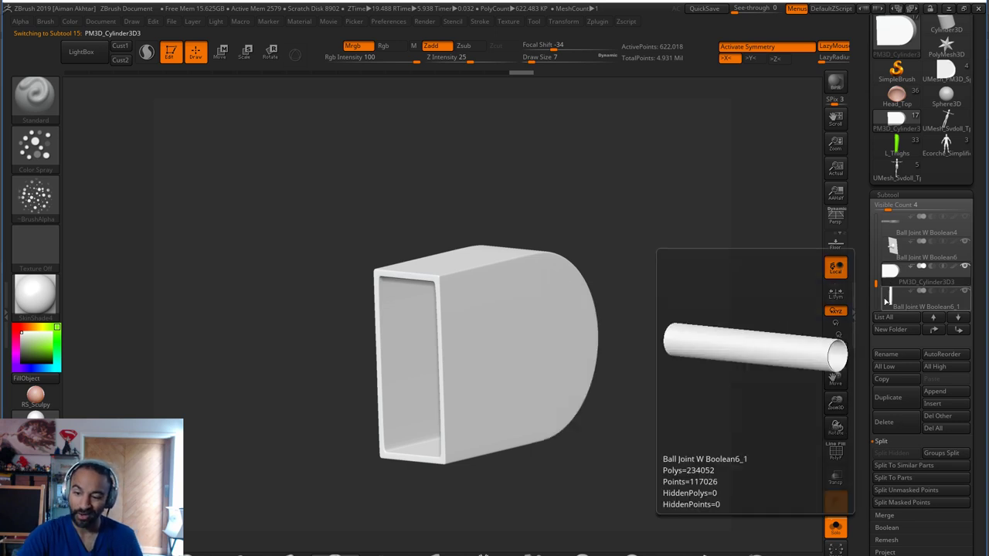
left_click(893, 246)
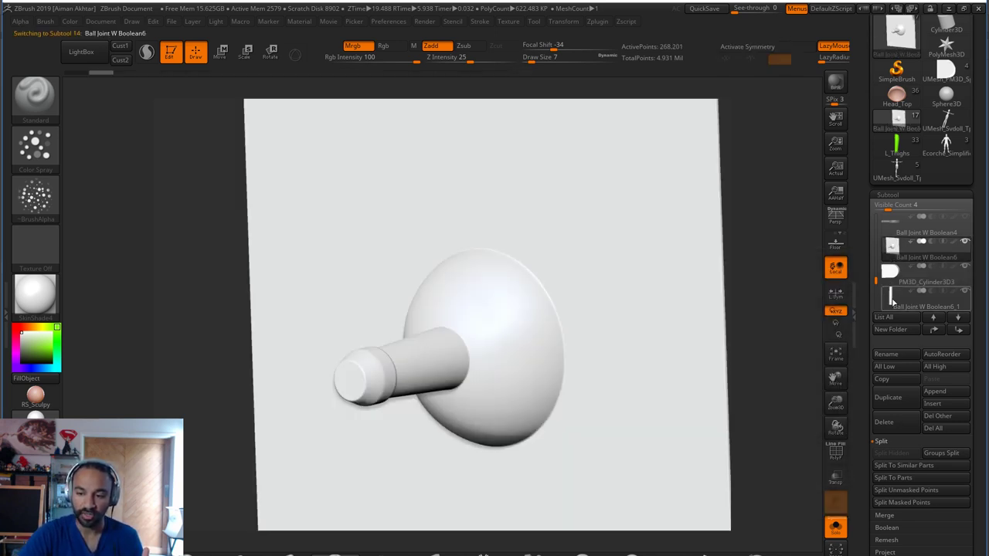
left_click(893, 300)
mouse_move(891, 258)
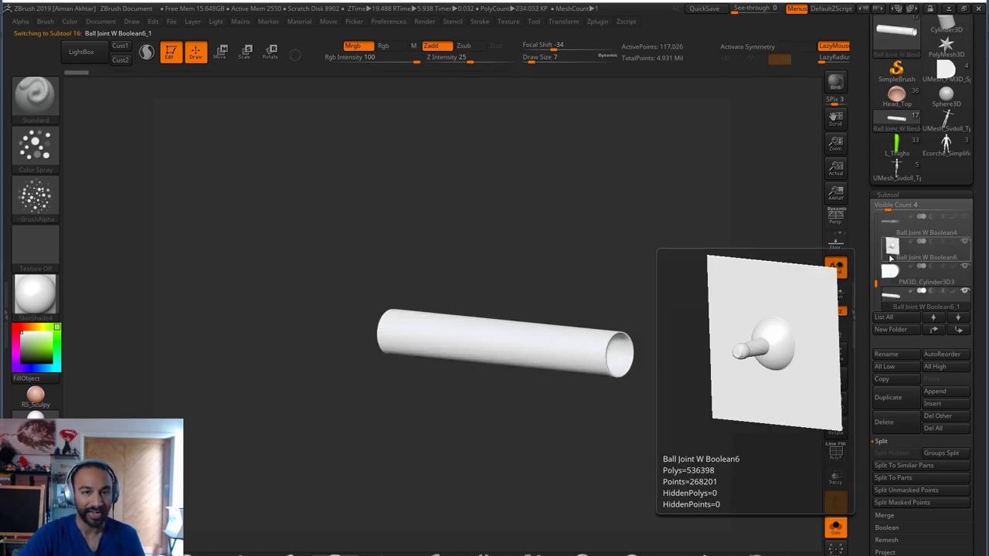
Select the Ball Joint W Boolean3 subtool at the end of the list and inspect its combined plate, peg and tube
scroll(891, 290, "down", 1)
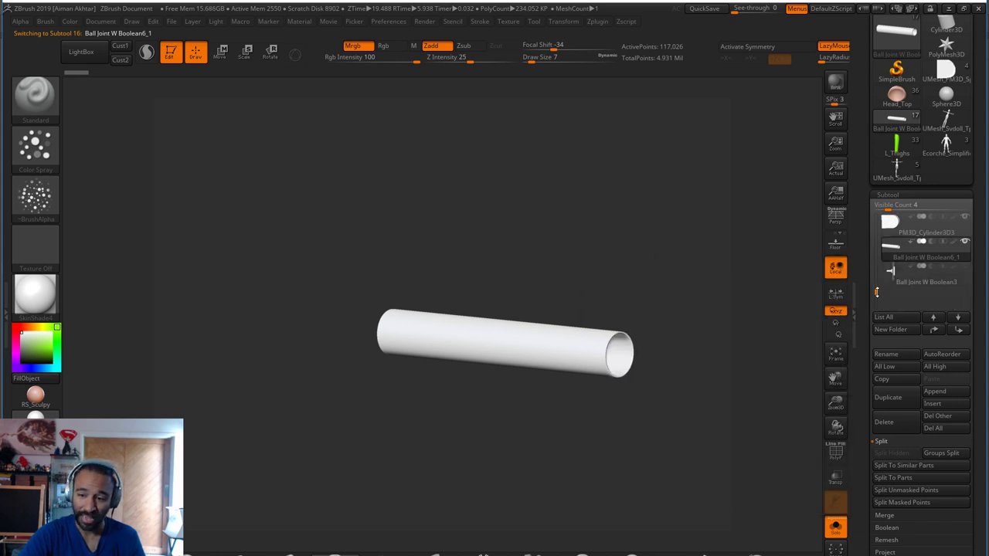
left_click(891, 300)
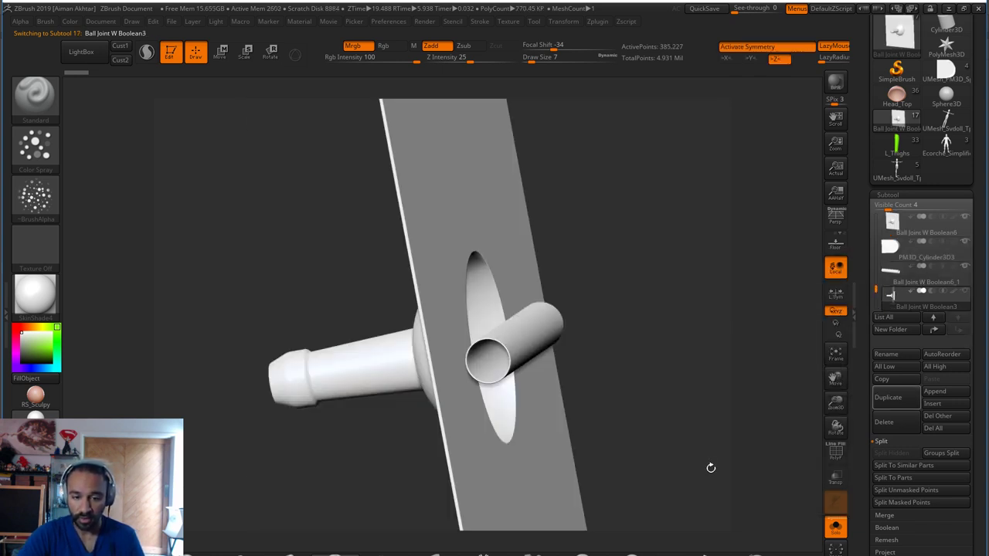
left_click_drag(711, 468, 693, 464)
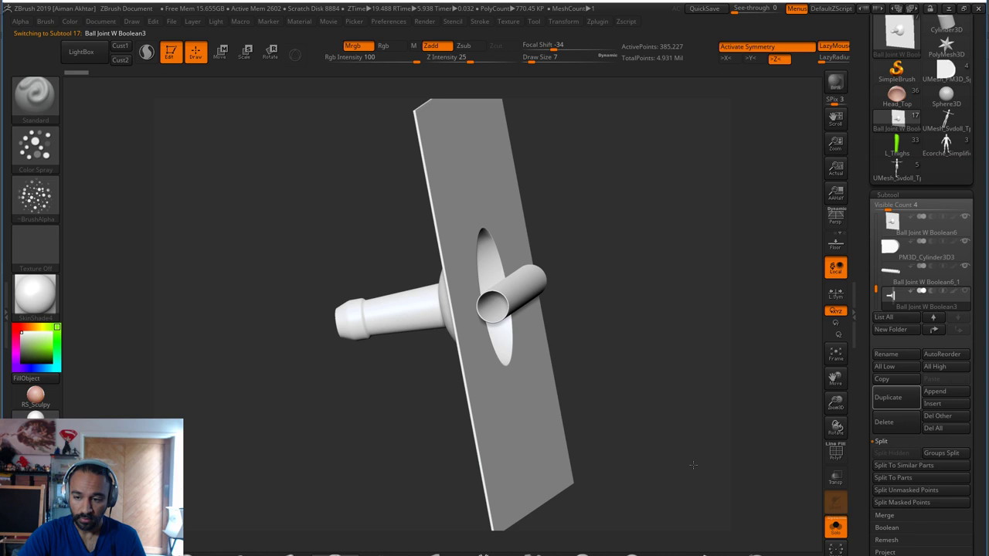
Duplicate PM3D_Cylinder3D3, place the copy directly below Ball Joint W Boolean3, and merge Ball Joint W Boolean3 down with it
left_click(889, 272)
left_click(891, 248)
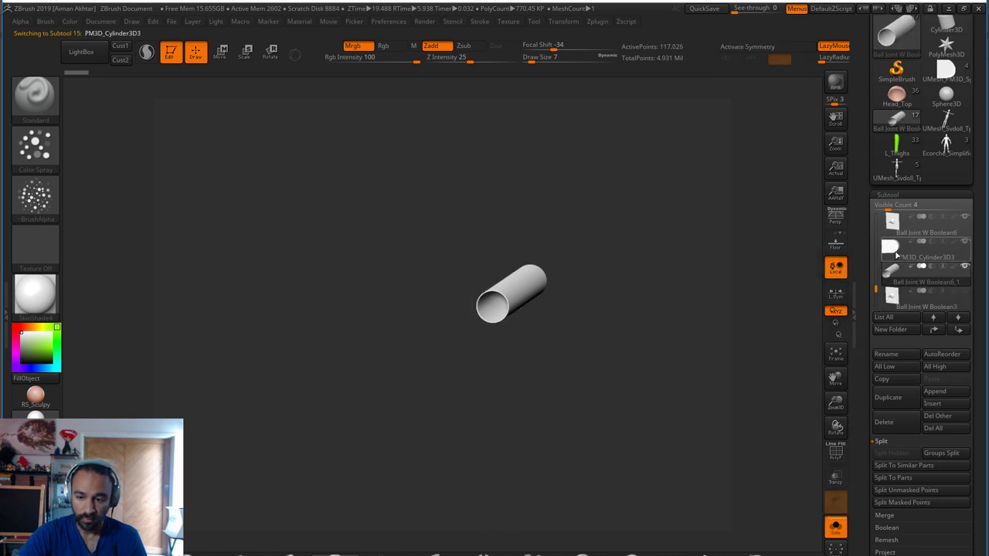
left_click(959, 331)
left_click(958, 331)
left_click(898, 283)
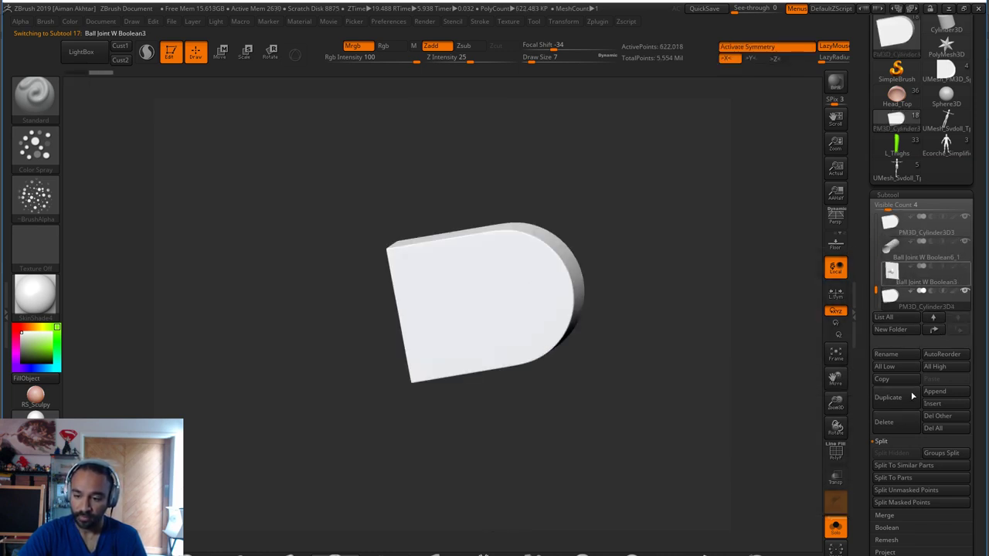
key("Up")
left_click(894, 515)
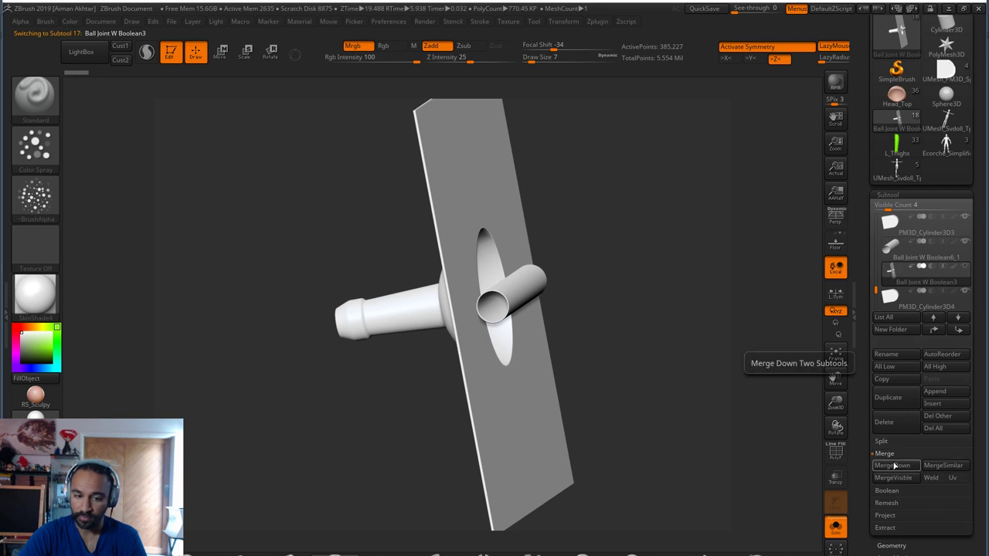
left_click(894, 466)
Turn on PolyFrame for the merged Ball Joint W Boolean3, inspect its polygroups, and isolate the rounded housing block
left_click_drag(683, 410, 794, 475)
left_click(836, 453)
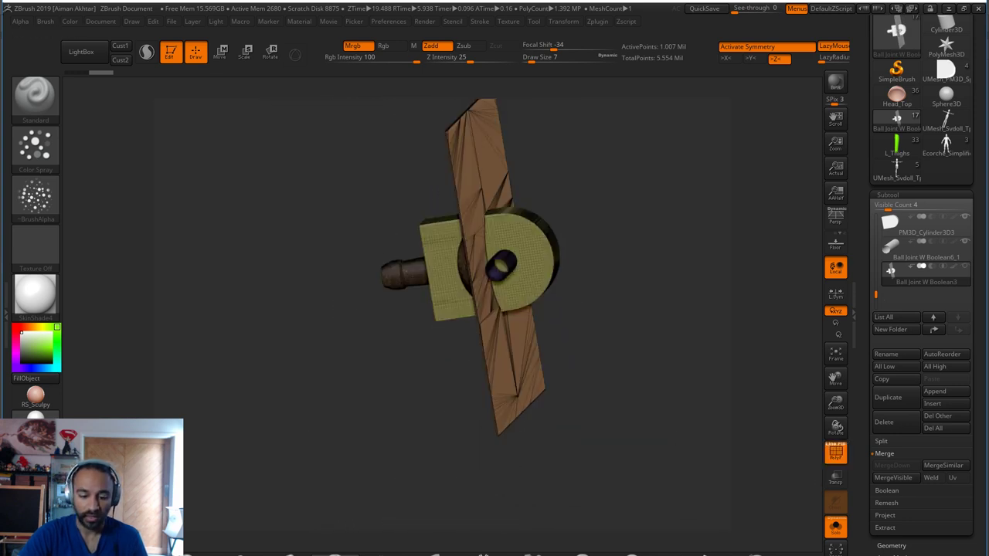
left_click_drag(601, 400, 647, 471, "alt")
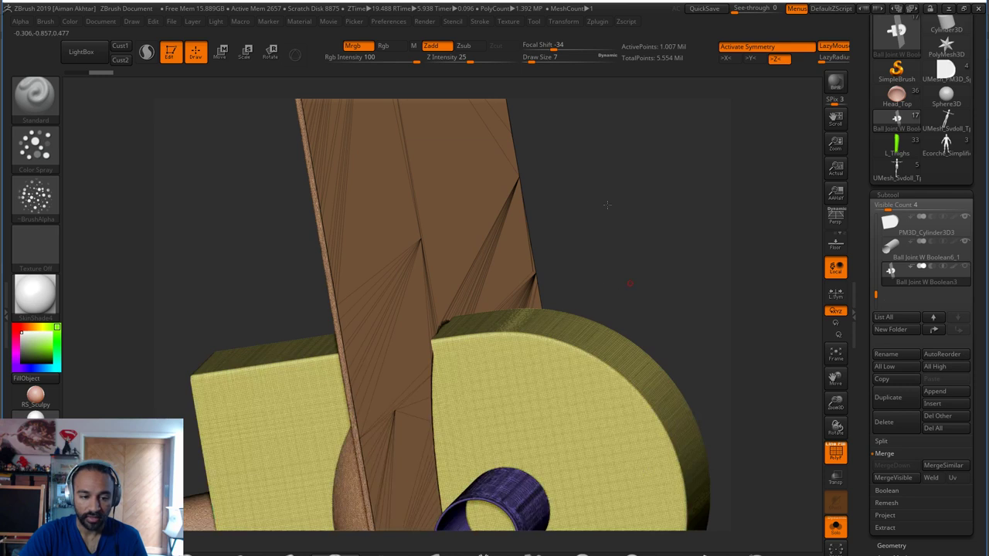
left_click_drag(631, 282, 571, 328)
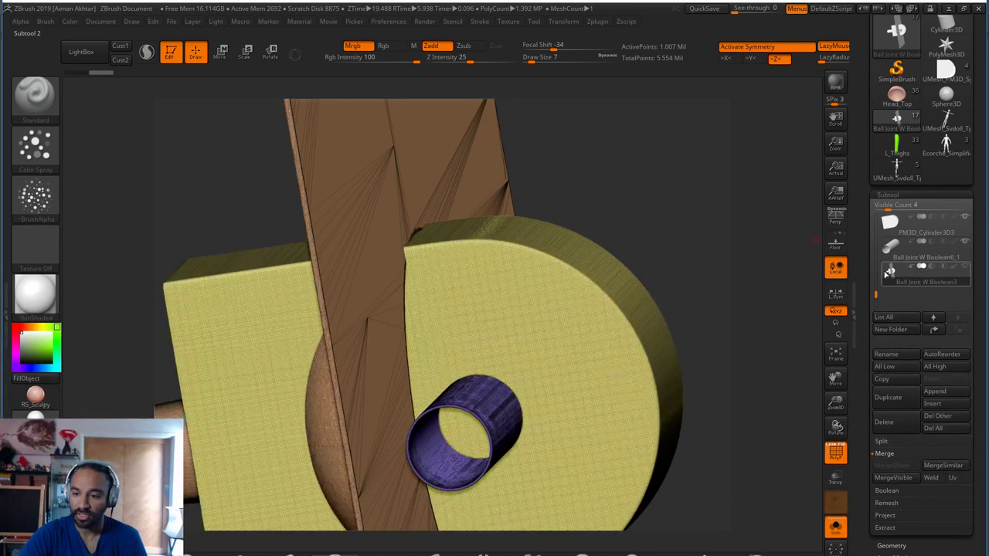
key("ctrl+shift")
left_click(618, 348, "ctrl+shift")
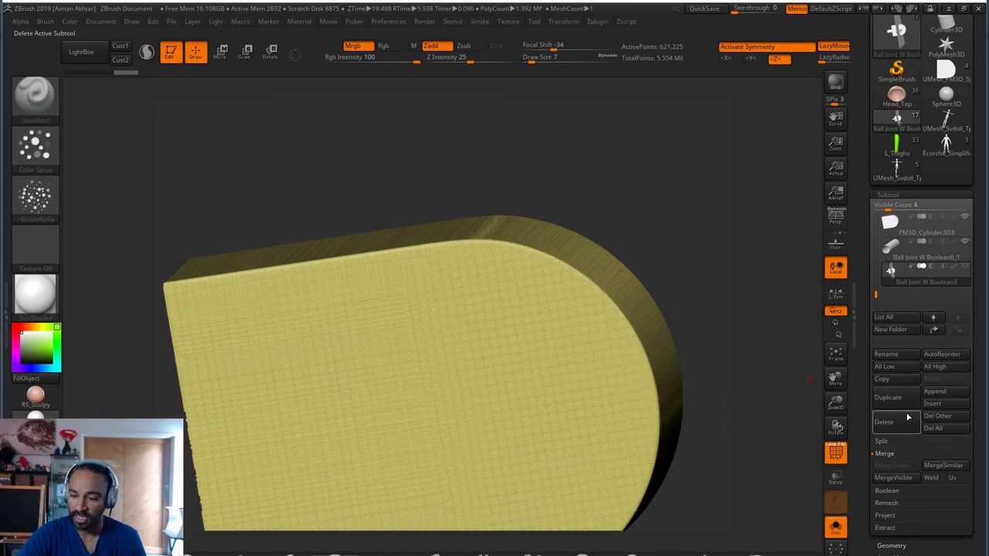
Split the hidden parts of Ball Joint W Boolean3 into their own subtool and inspect the isolated housing block's hollow interior
left_click(881, 441)
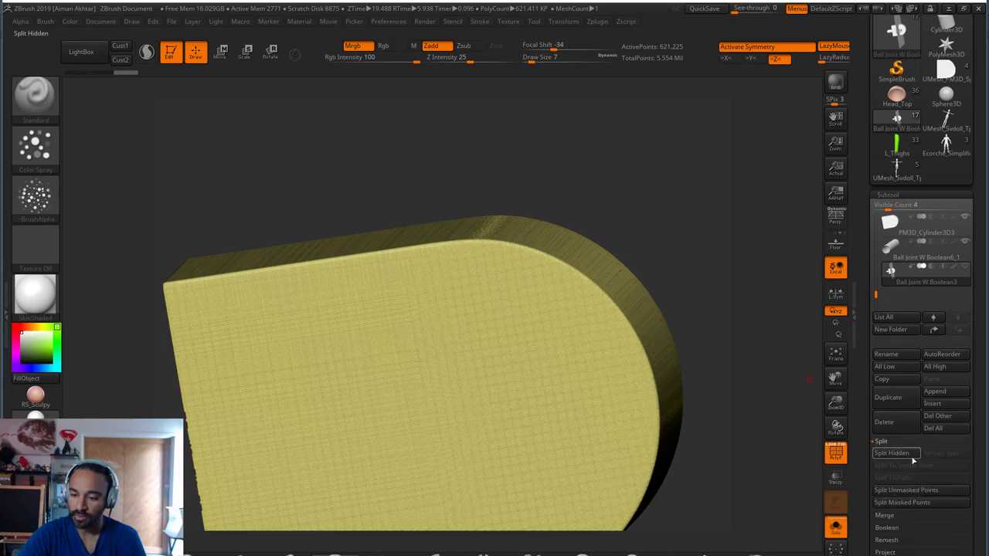
left_click(898, 452)
mouse_move(894, 300)
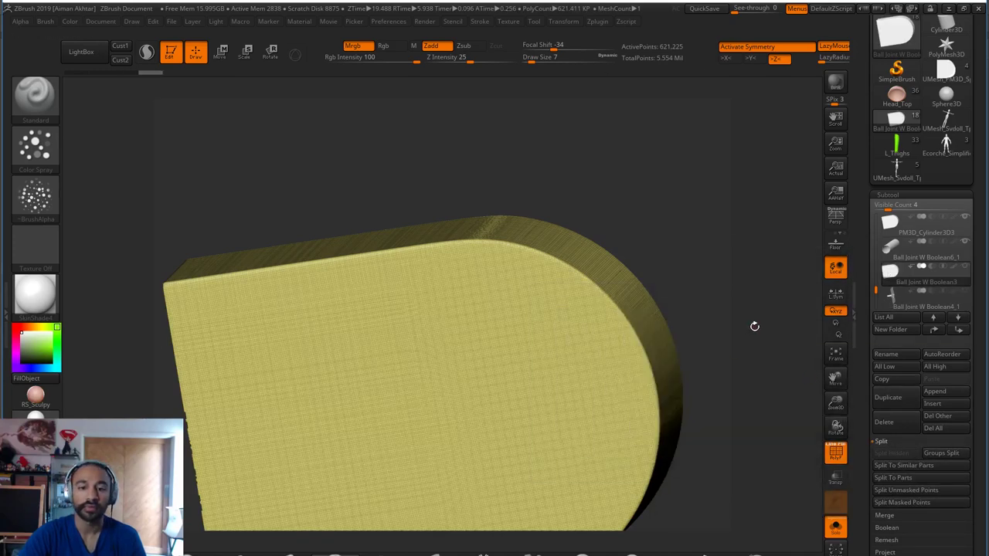
left_click_drag(753, 326, 610, 135, "alt")
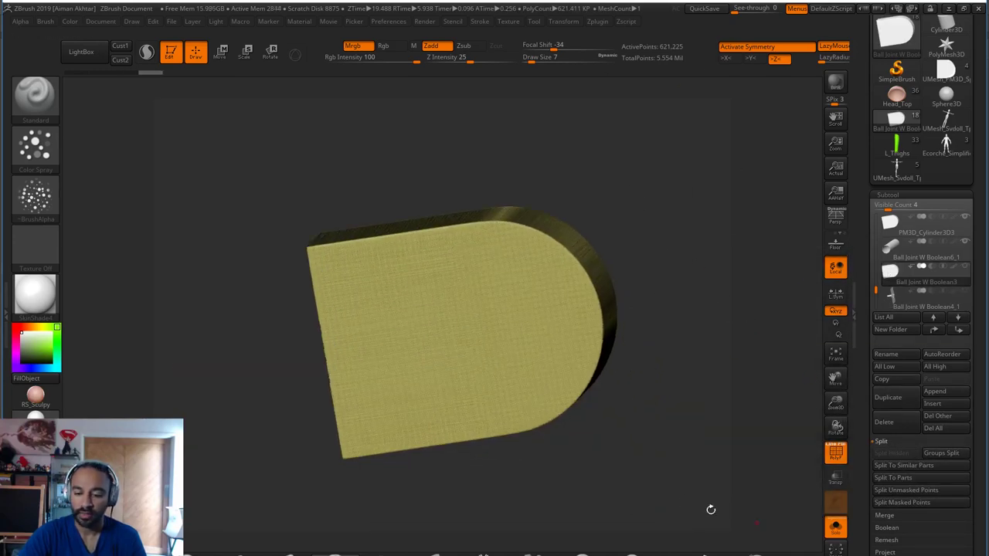
left_click_drag(709, 510, 723, 493)
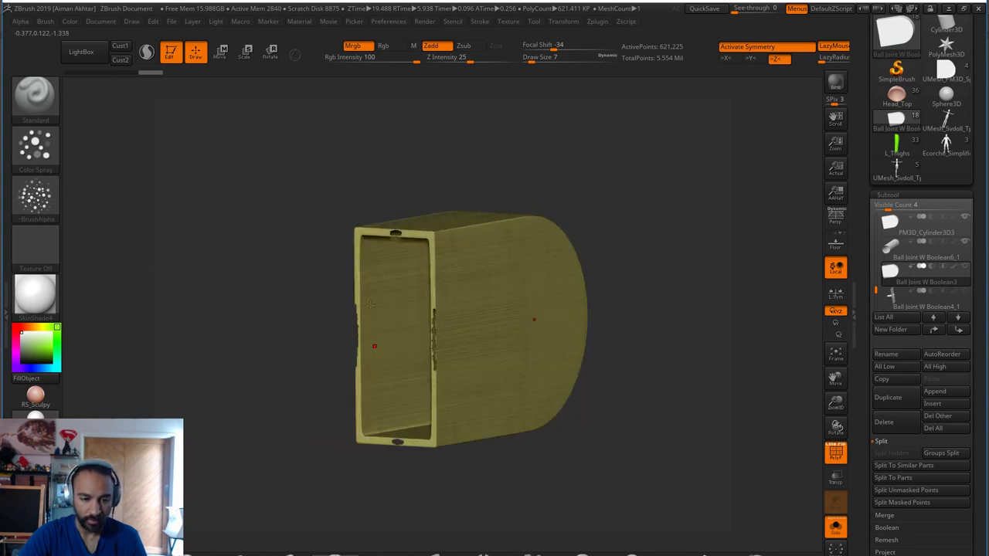
left_click_drag(567, 452, 638, 518)
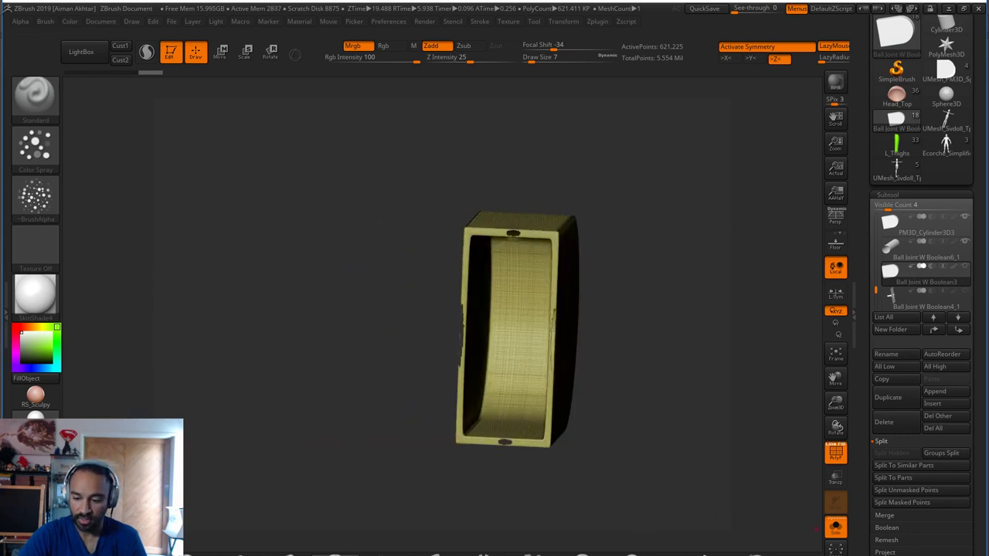
DynaMesh the isolated housing block at resolution 568 and assign the whole mesh to a single new polygroup
left_click(888, 195)
left_click(891, 208)
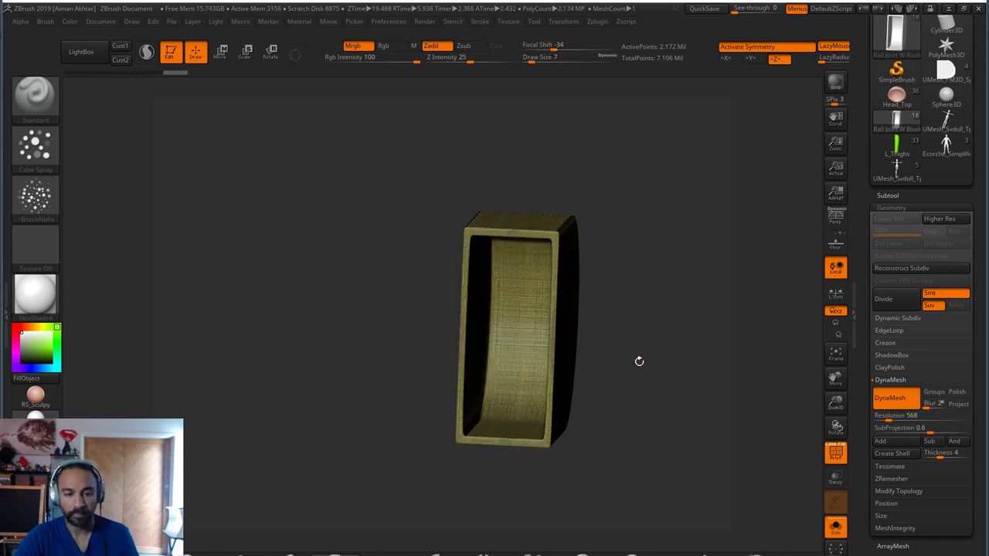
left_click_drag(680, 371, 669, 381)
key("ctrl+w")
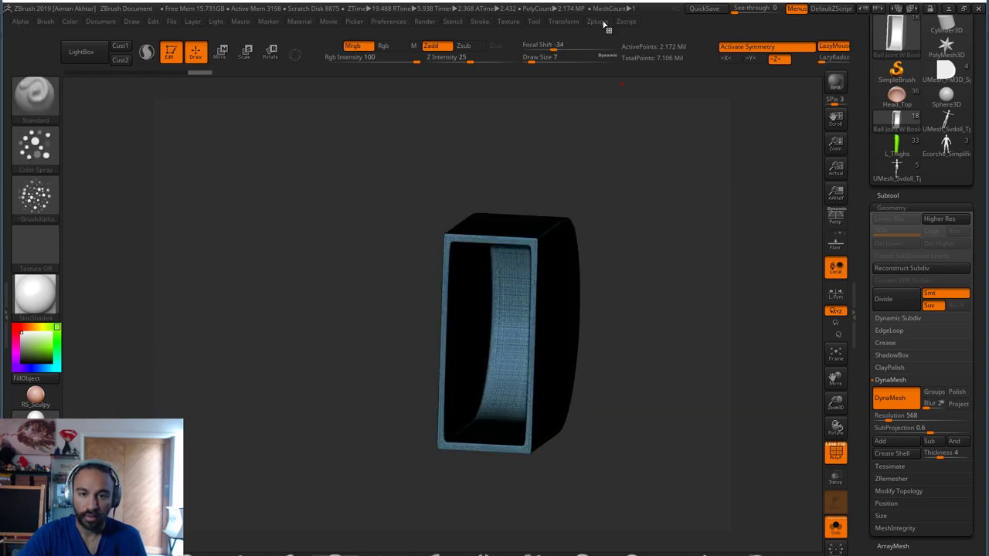
Bring up the available plugins for processing the remeshed housing block
left_click(600, 22)
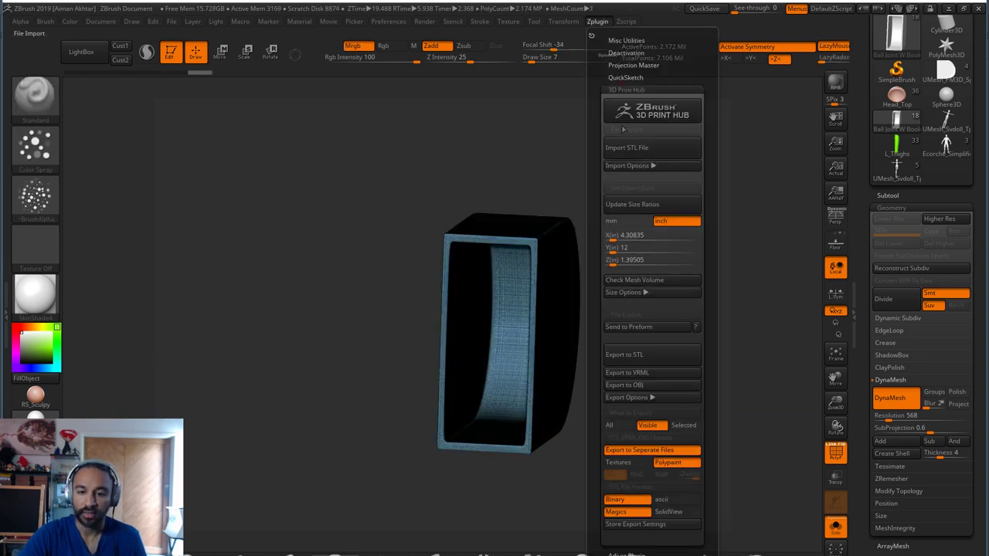
Pre-process the hollow joint housing in Decimation Master and decimate it to 5%
left_click(633, 90)
left_click(633, 127)
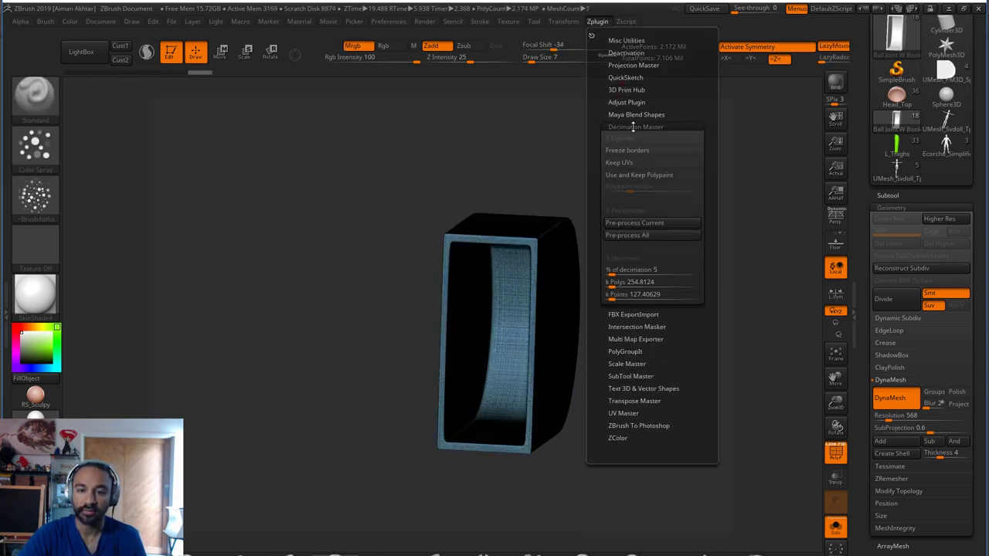
left_click(669, 232)
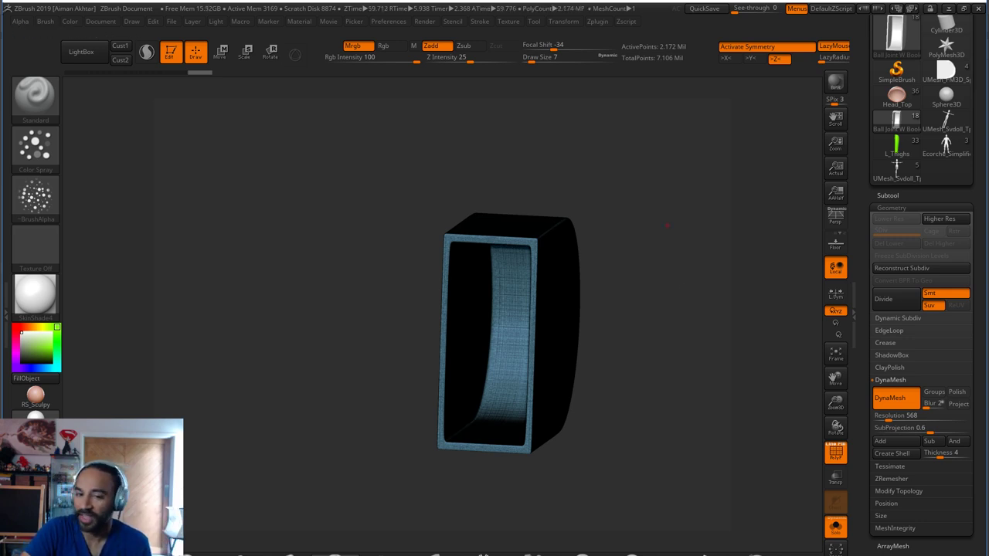
left_click_drag(686, 451, 652, 253)
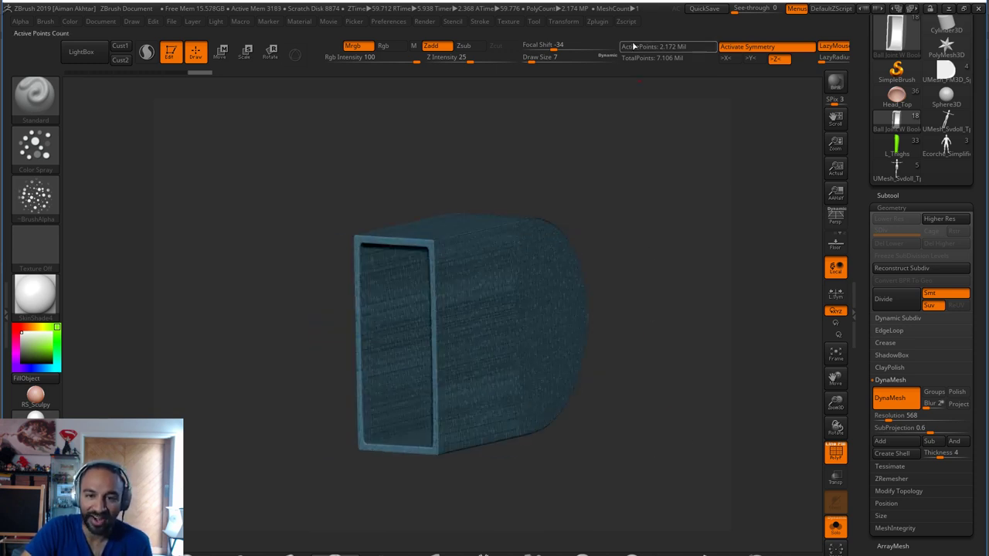
left_click(597, 22)
left_click(629, 307)
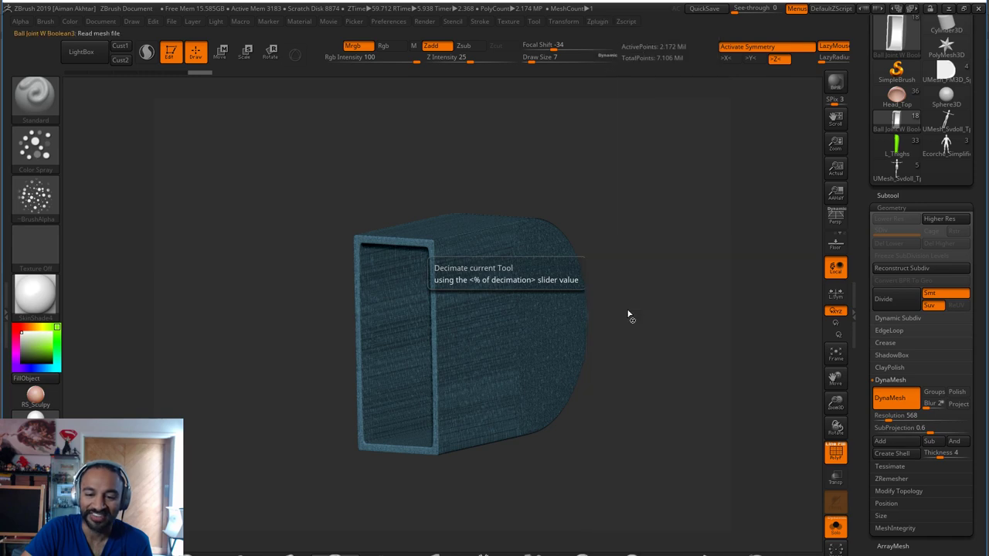
left_click_drag(701, 404, 830, 313)
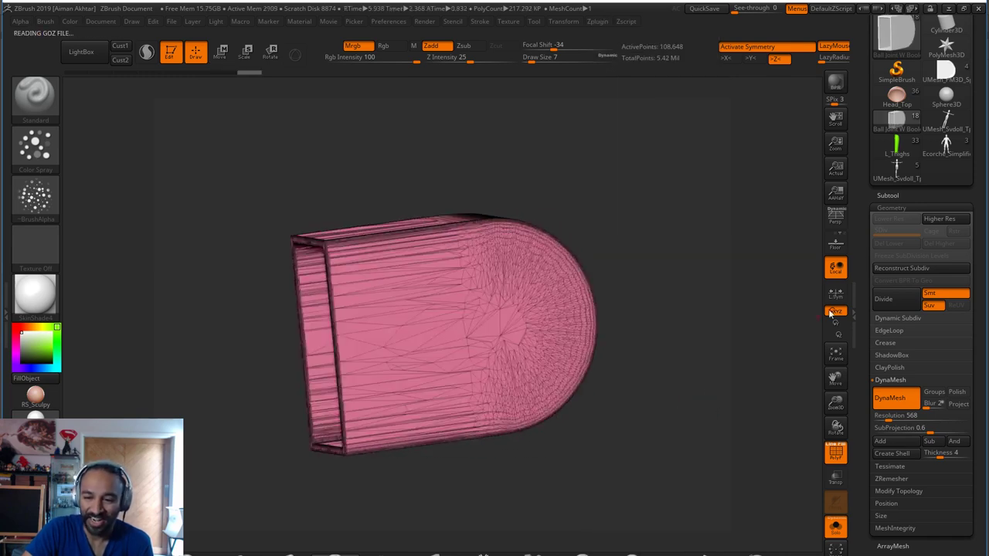
Duplicate the decimated housing subtool and merge the copy down with the ball joint and cutting plane subtool
left_click(890, 193)
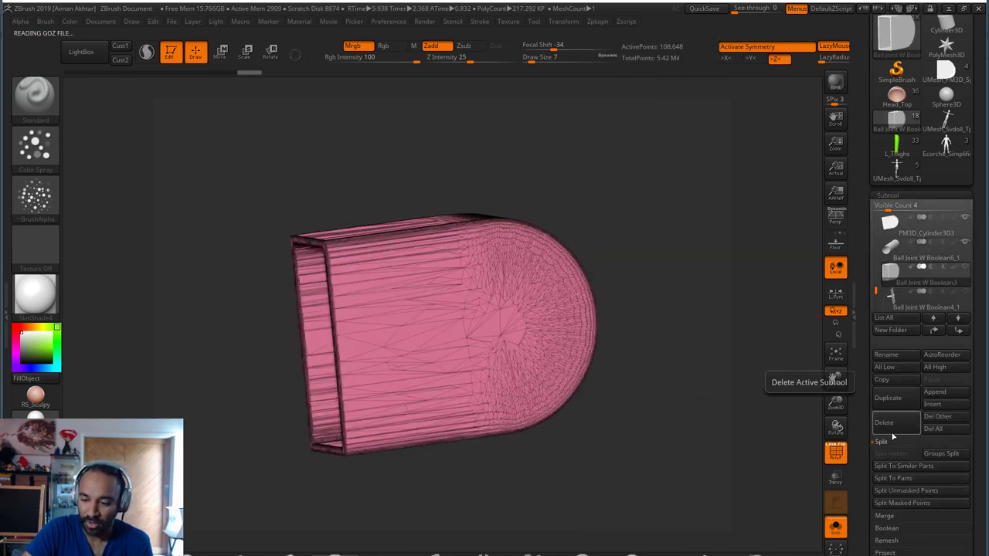
left_click(889, 398)
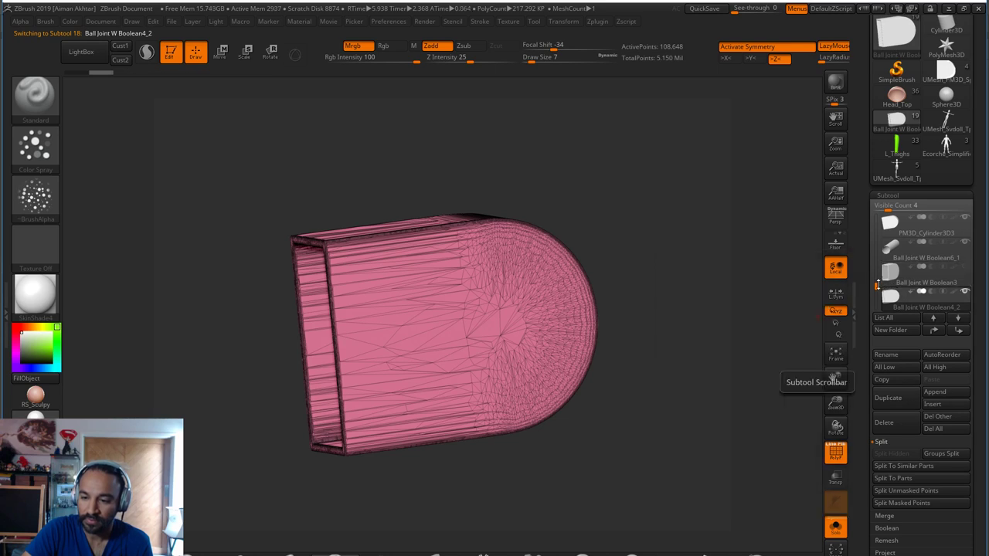
left_click(884, 515)
left_click(894, 467)
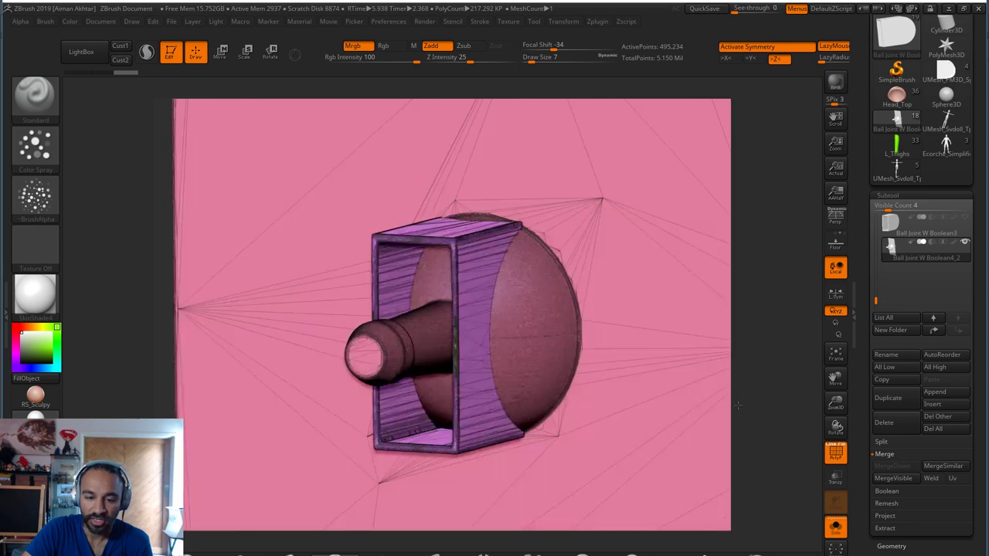
Auto-group the merged ball joint and create a new InsertMesh brush from it in a straight side view with the polyframe off
left_click_drag(738, 405, 651, 536)
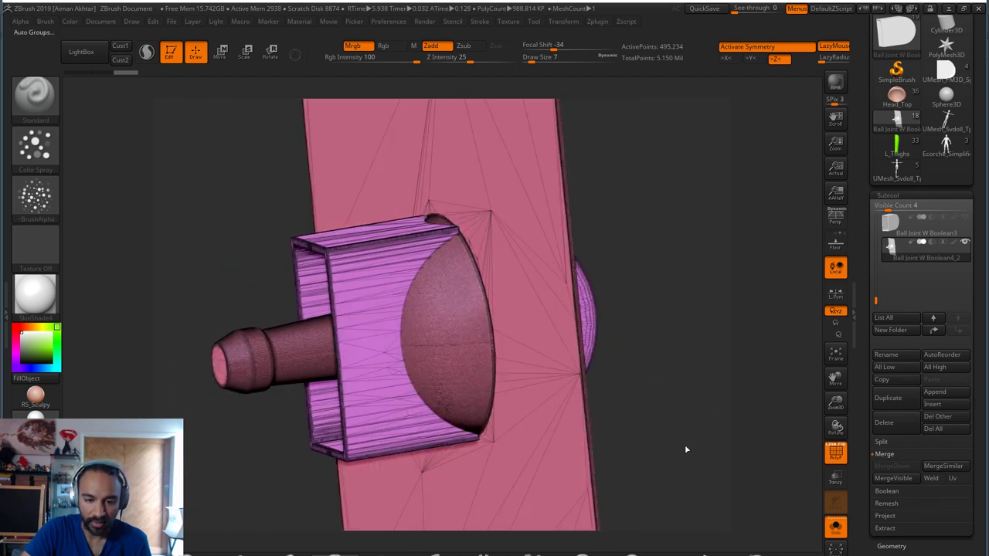
key("f")
left_click_drag(679, 456, 560, 464)
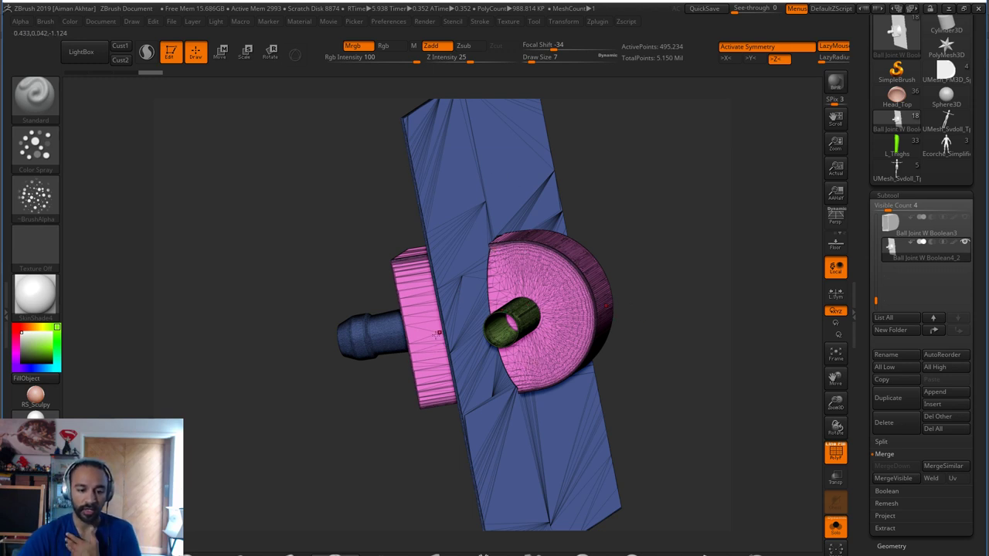
mouse_move(665, 419)
left_mouse_down("shift")
mouse_move(678, 415)
mouse_move(658, 425)
mouse_move(744, 422)
mouse_move(637, 425)
mouse_move(757, 445)
left_mouse_up("shift")
left_click(837, 453)
left_click_drag(667, 433, 635, 442, "alt")
left_click(36, 100)
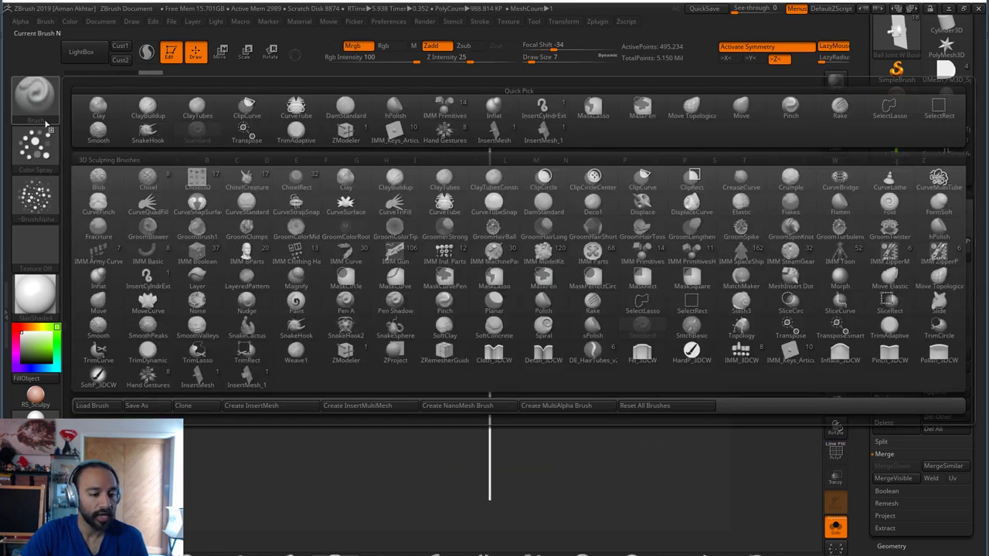
left_click(36, 103)
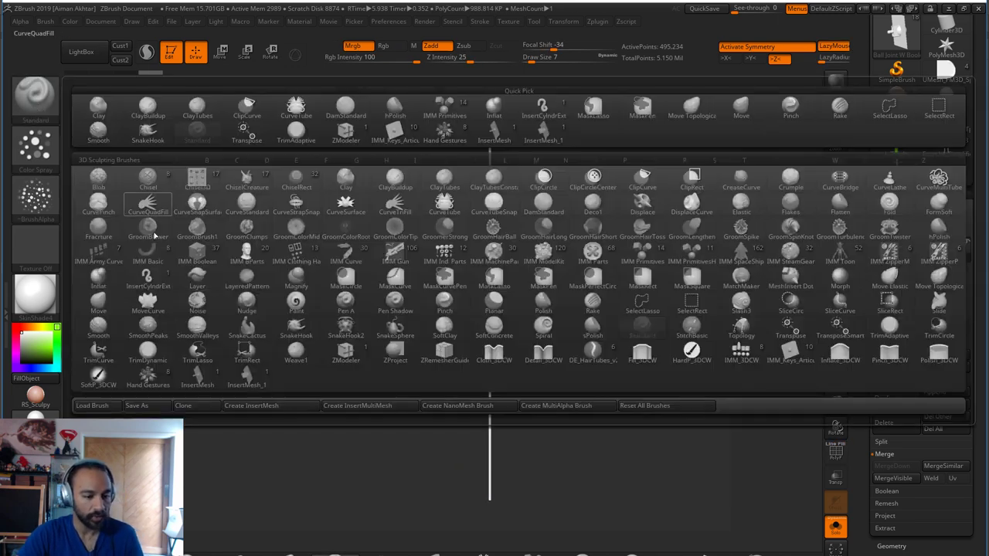
left_click(264, 406)
left_click(439, 206)
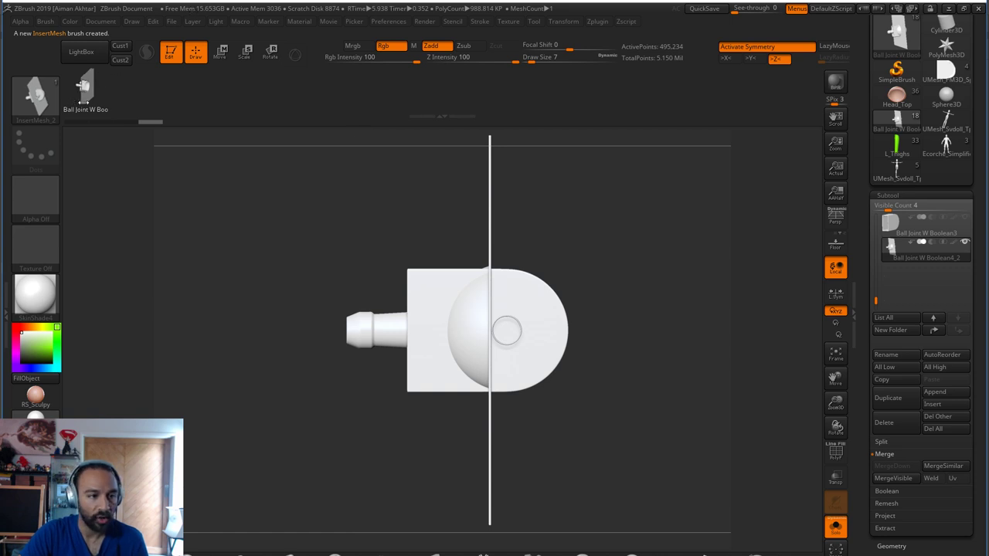
Switch to the UMesh_Svdoll_Tpose doll and insert the ball joint mesh at its left shoulder from the front view
left_click(906, 170)
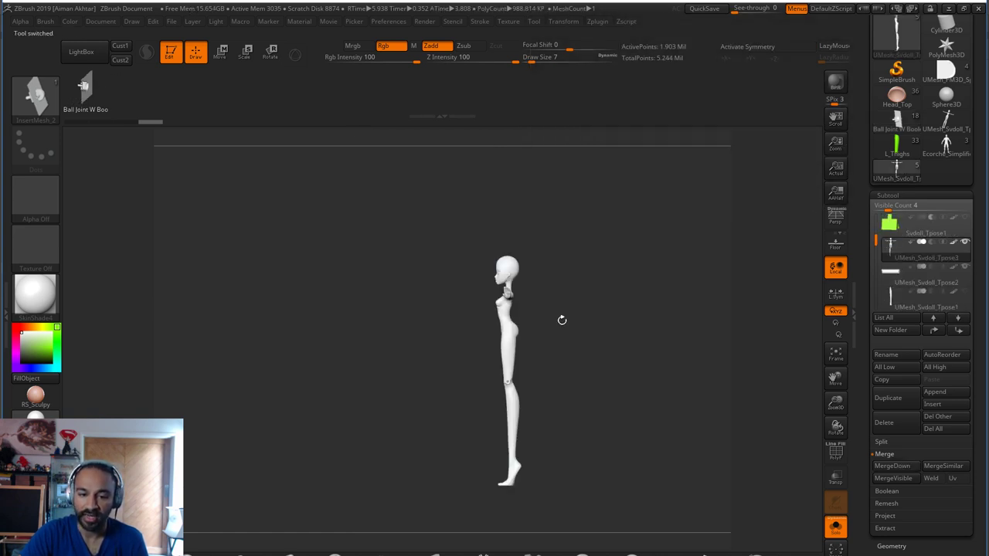
mouse_move(561, 320)
left_mouse_down()
mouse_move(597, 341)
mouse_move(624, 337)
mouse_move(656, 397)
mouse_move(657, 439)
left_mouse_up()
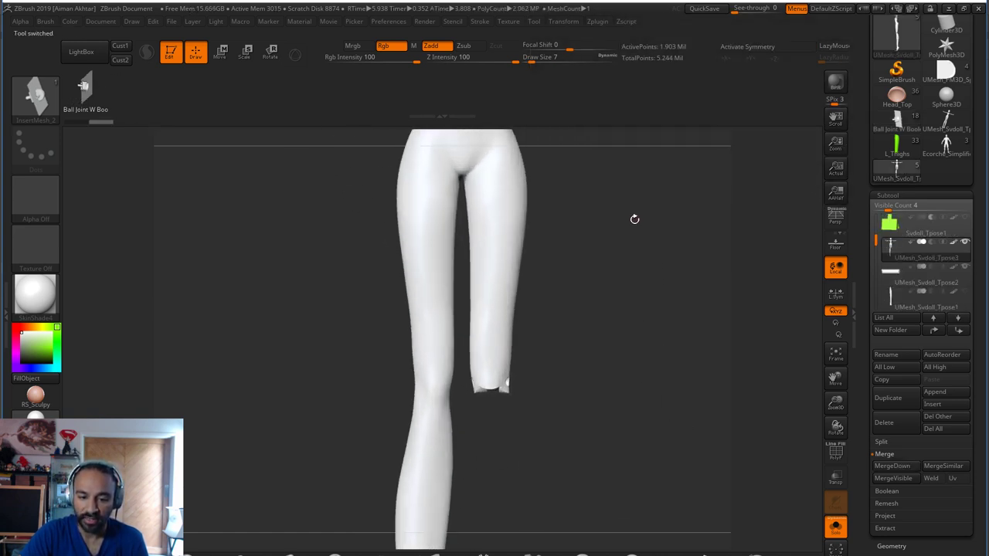
mouse_move(634, 219)
left_mouse_down("alt")
mouse_move(636, 412)
mouse_move(657, 396)
left_mouse_up("alt")
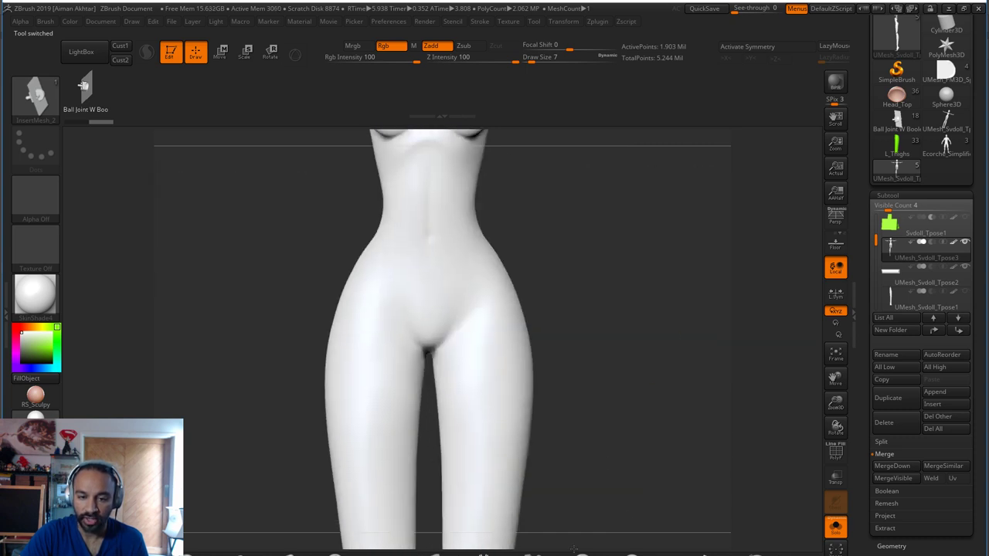
left_click_drag(582, 210, 482, 463, "alt")
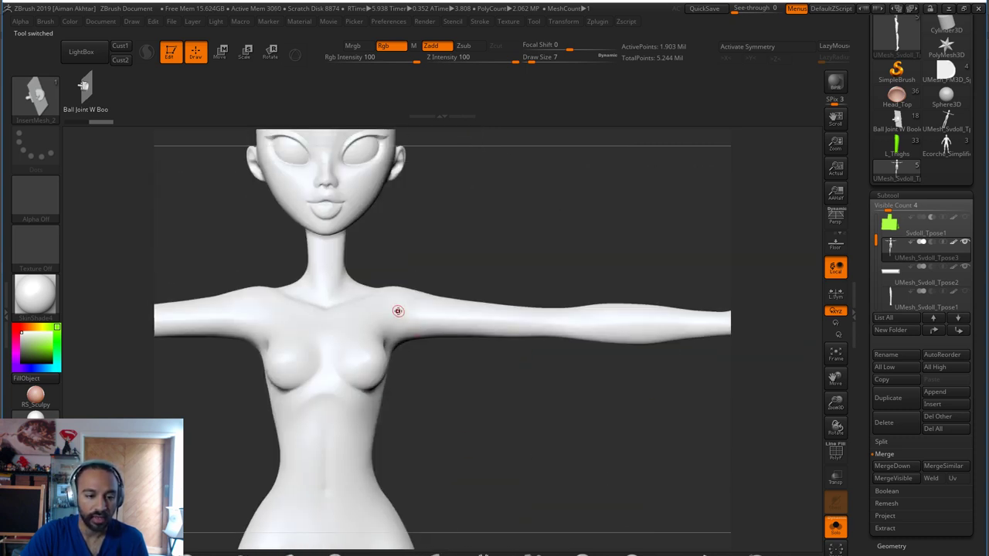
key("ctrl+n")
left_click_drag(398, 312, 404, 385)
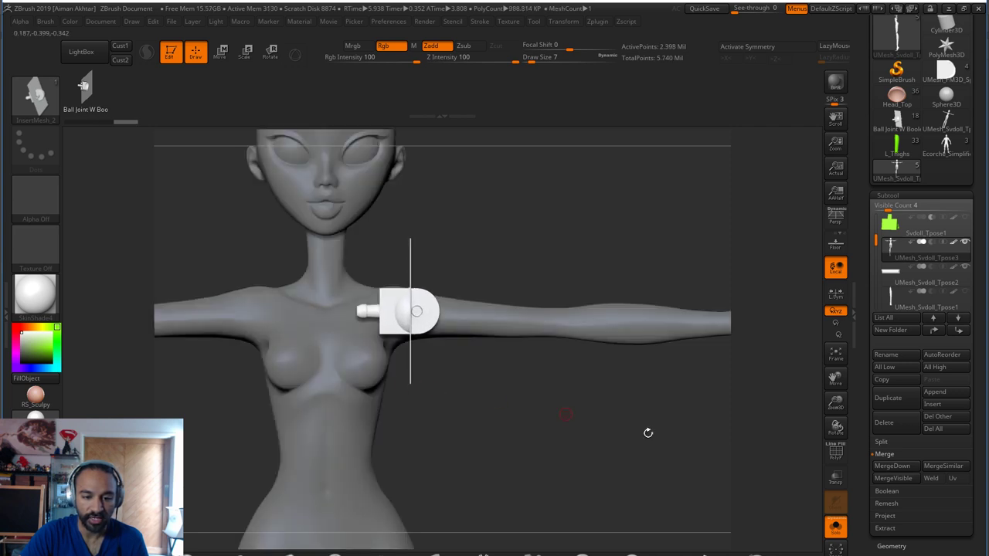
Turn off Solo and split the inserted ball joint's unmasked points into a separate subtool
left_click(830, 528)
left_click_drag(648, 483, 609, 485)
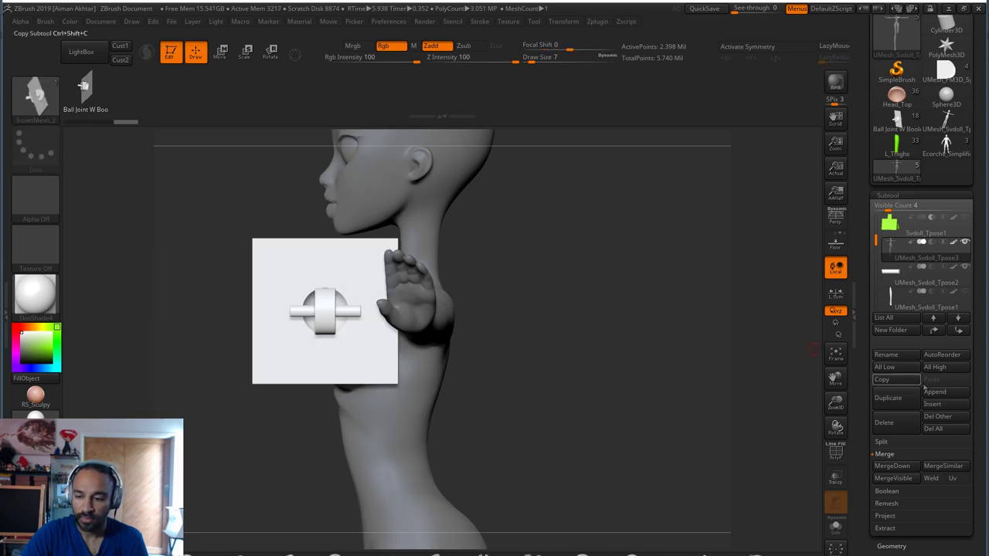
left_click(884, 443)
left_click(906, 490)
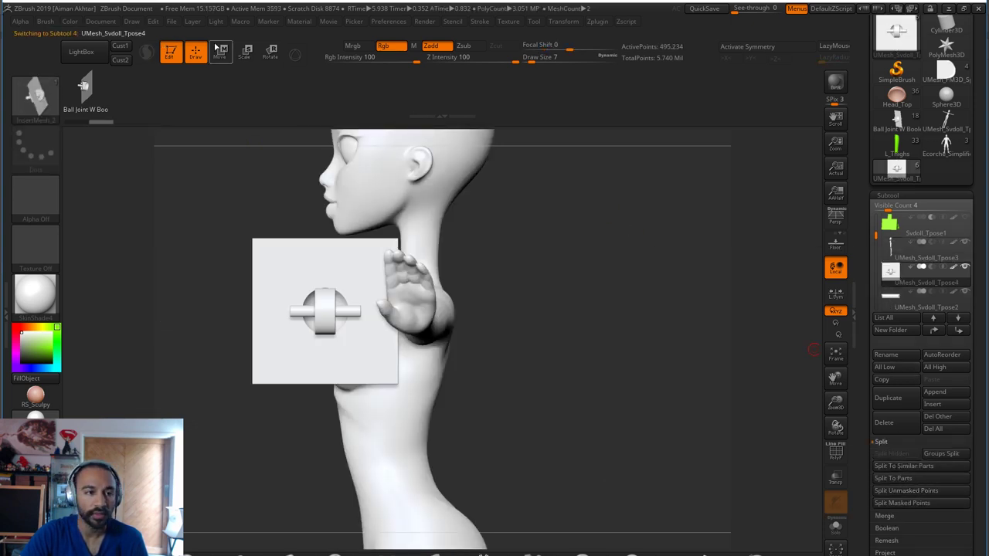
Move the ball joint back along Z into the shoulder's depth and inward along X toward the torso
key("w")
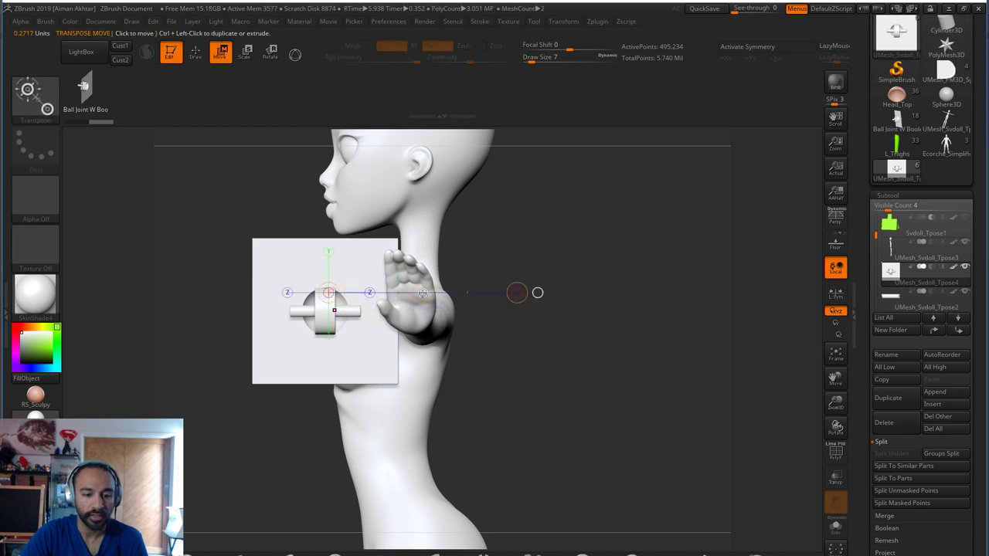
left_click_drag(425, 294, 536, 298)
left_click_drag(589, 375, 671, 398)
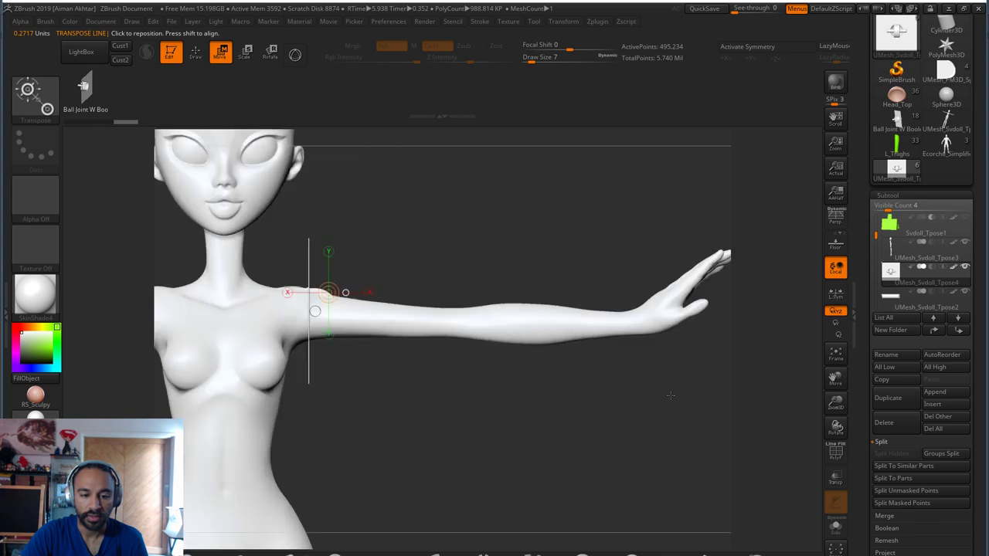
left_click_drag(364, 380, 381, 413, "alt")
left_click_drag(290, 375, 422, 377)
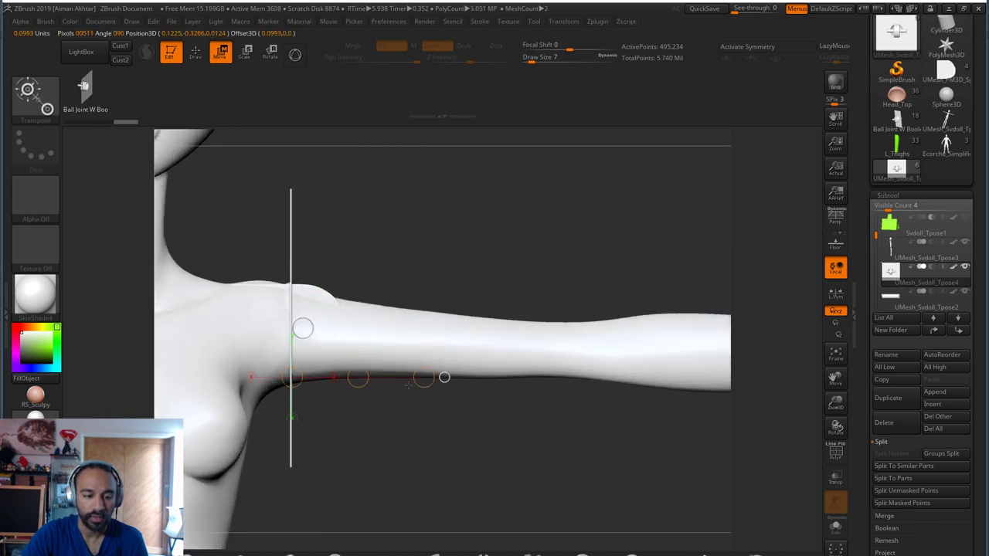
left_click_drag(357, 378, 326, 384)
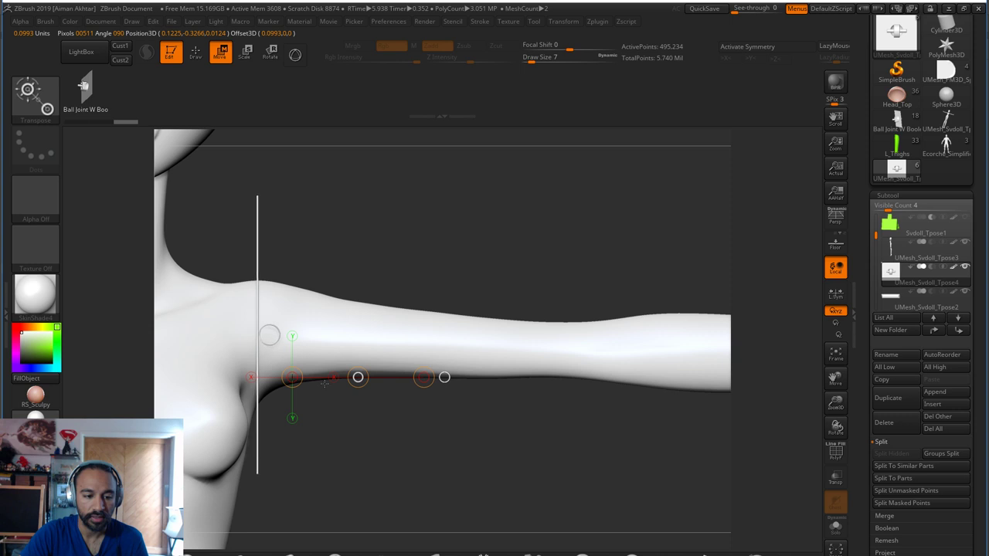
Turn on ghosted transparency and check the ball joint's placement inside the shoulder from several angles
left_click_drag(409, 468, 367, 480)
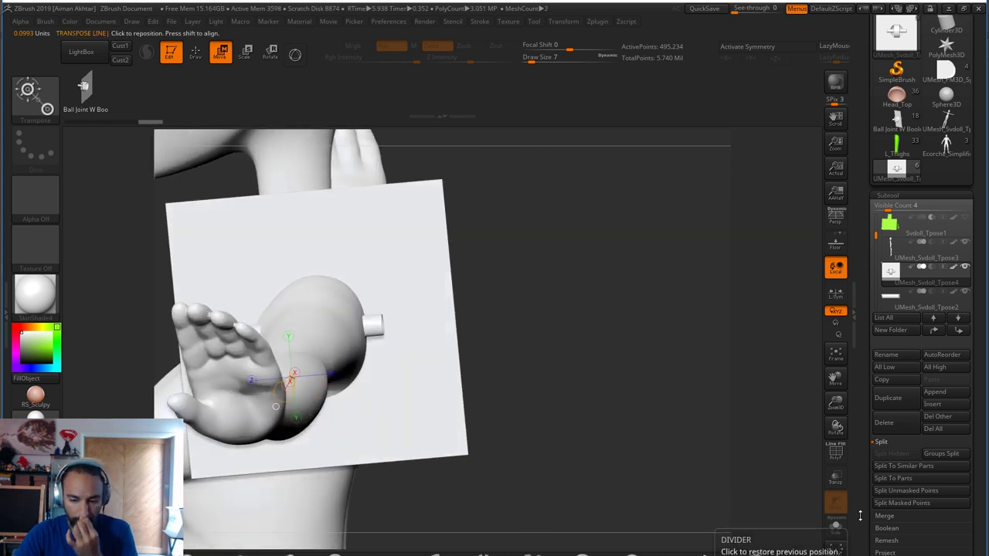
left_click(840, 486)
left_click_drag(603, 415, 551, 421)
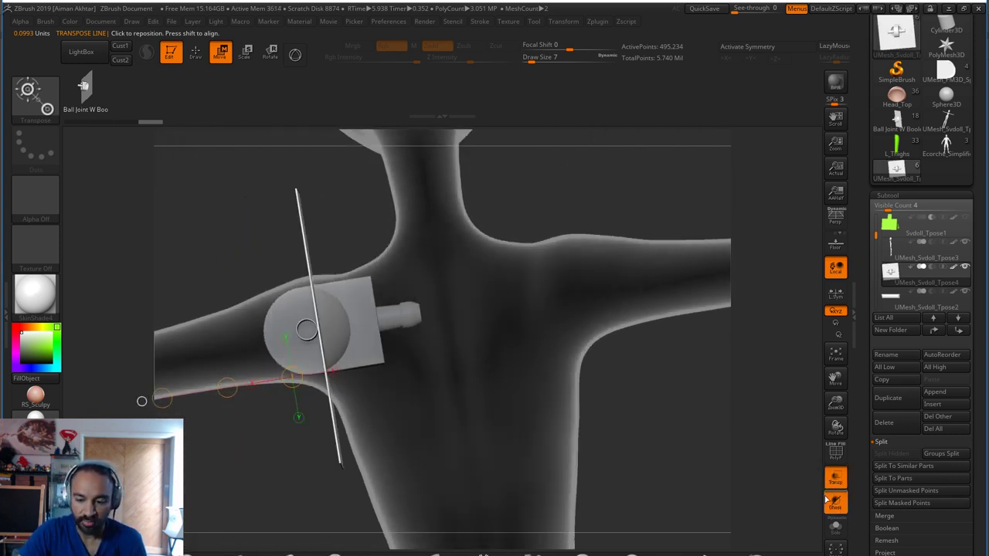
left_click_drag(280, 393, 480, 434)
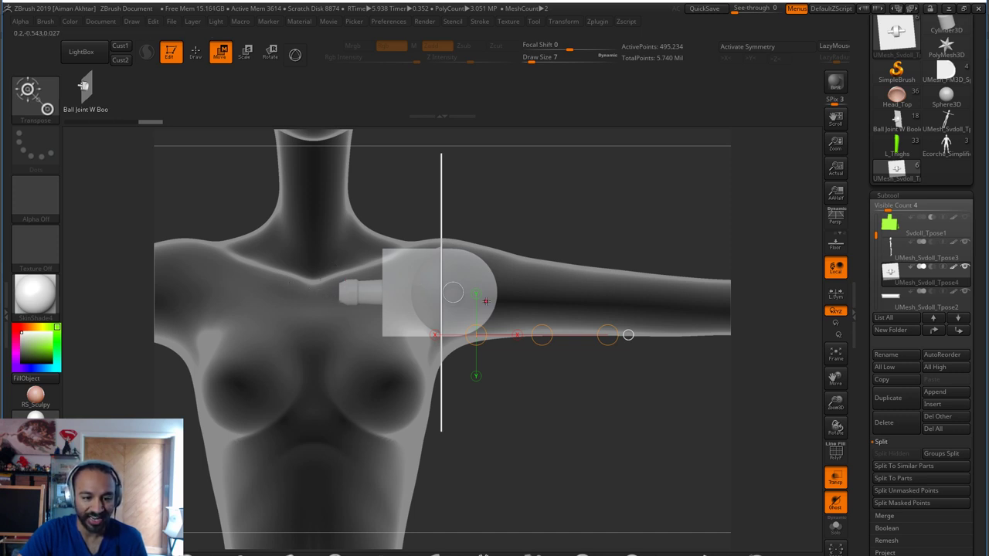
Try moving the ball joint farther inward toward the chest and undo the move
left_click_drag(541, 335, 511, 341)
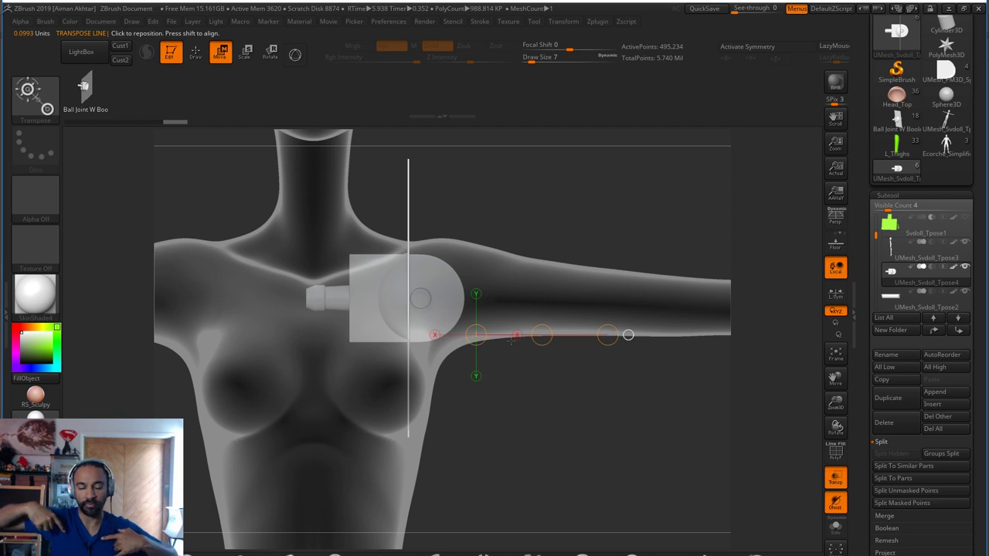
key("ctrl+z")
key("ctrl+z")
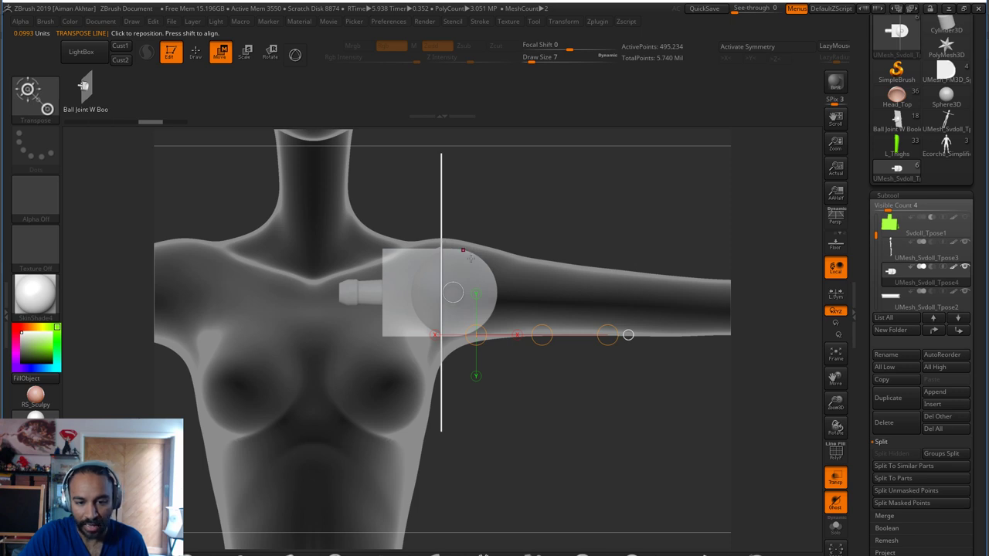
Turn off transparency and nudge the ball joint slightly forward along Z, working from a straight view from below
mouse_move(563, 223)
left_mouse_down()
mouse_move(520, 237)
mouse_move(552, 228)
left_mouse_up()
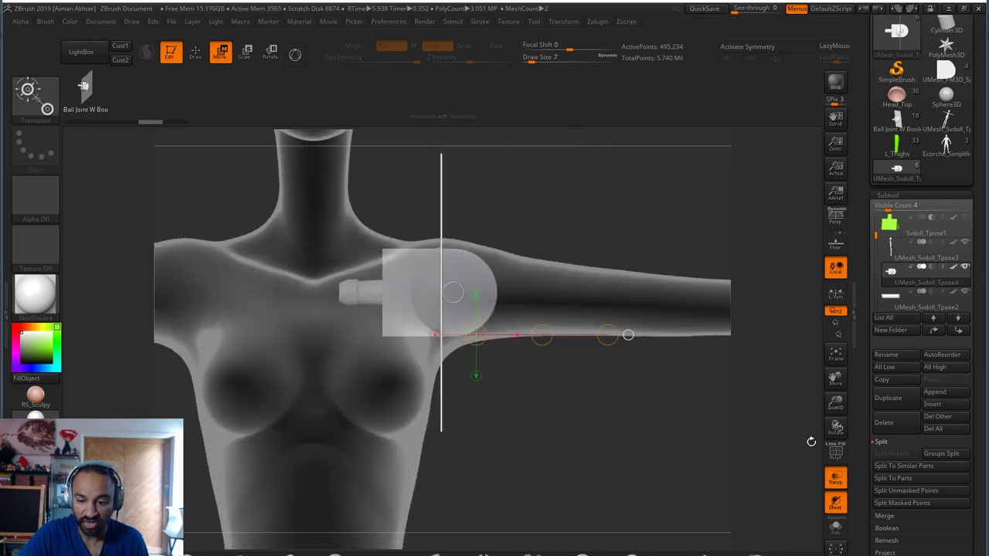
left_click(842, 478)
left_click_drag(567, 422, 478, 363)
left_click_drag(541, 472, 542, 463)
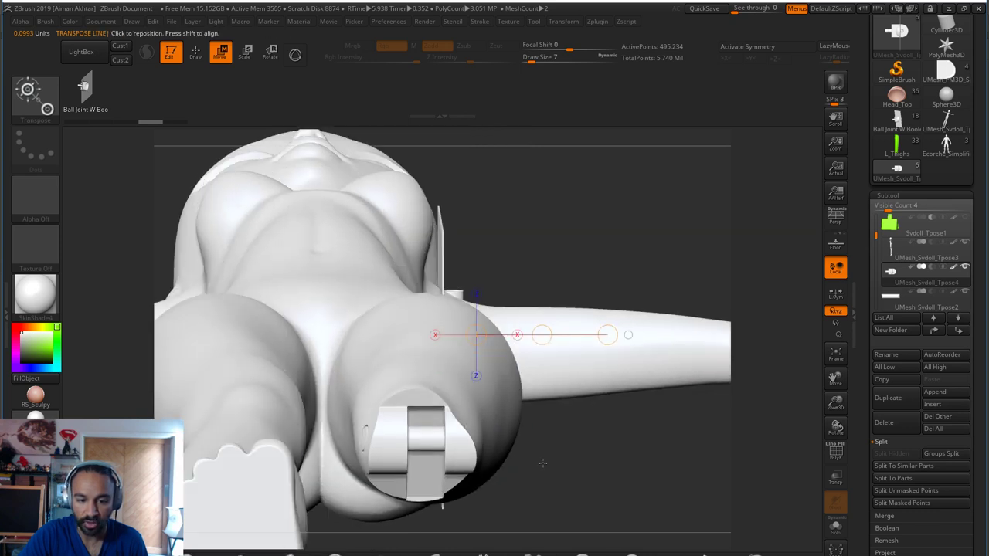
left_click_drag(569, 403, 567, 386, "shift")
left_click_drag(517, 361, 517, 257, "shift")
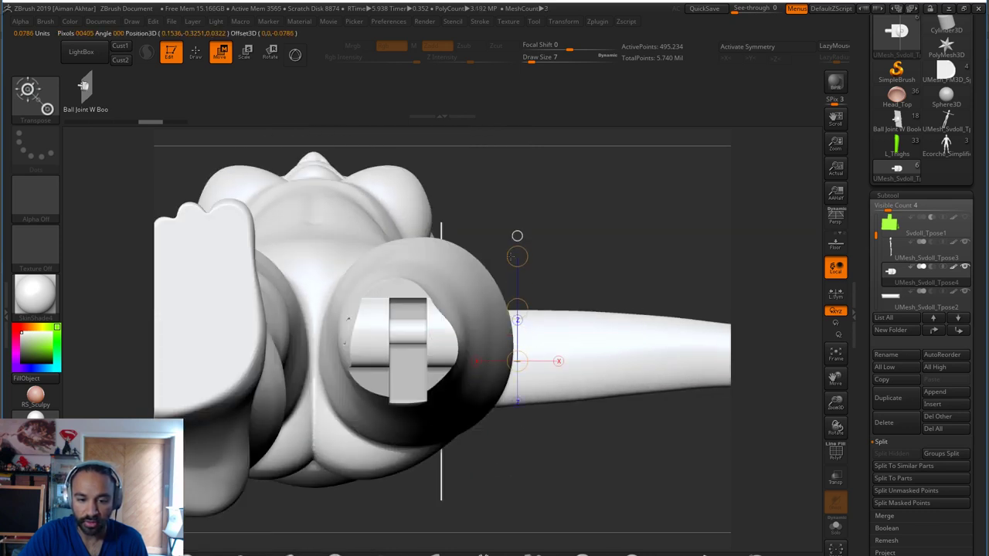
left_click_drag(517, 309, 517, 309)
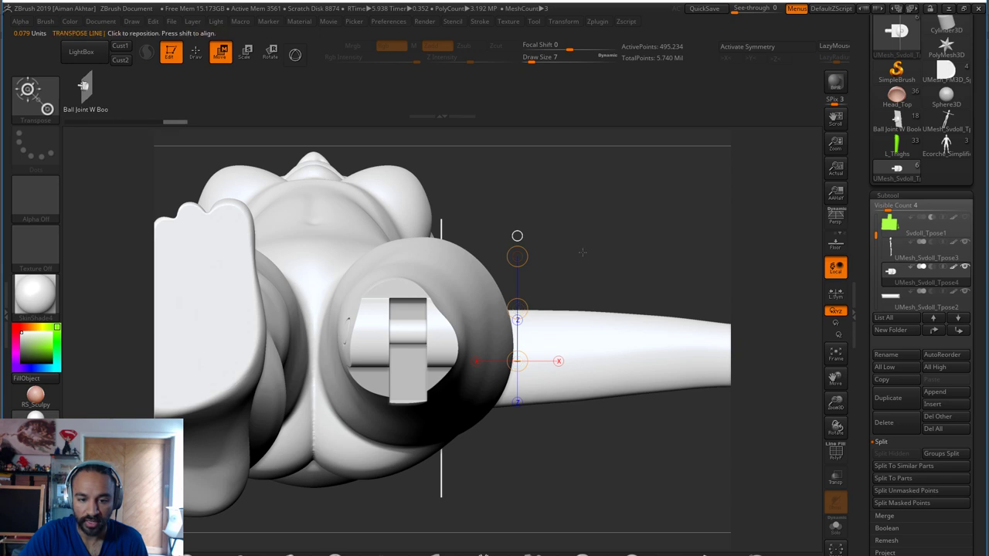
left_click_drag(587, 252, 579, 299)
right_click_drag(579, 300, 565, 249)
Return to Draw mode and set the ball joint subtool UMesh_Svdoll_Tpose4 to Boolean subtraction
key("q")
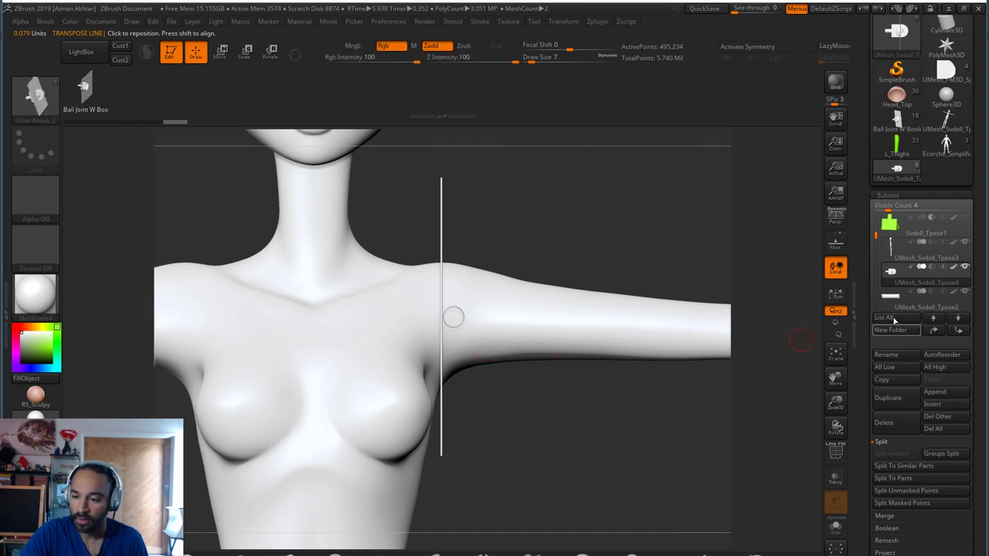
left_click(932, 268)
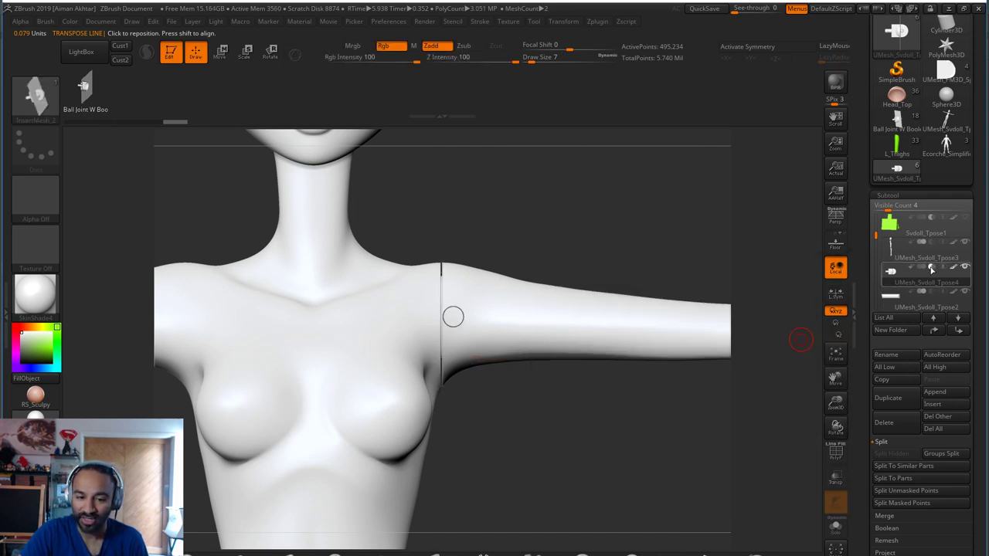
Select the body subtool UMesh_Svdoll_Tpose3 and generate a Boolean mesh from the visible subtools
right_click_drag(643, 466, 608, 483)
left_click_drag(607, 483, 656, 472)
left_click_drag(565, 463, 547, 464, "alt")
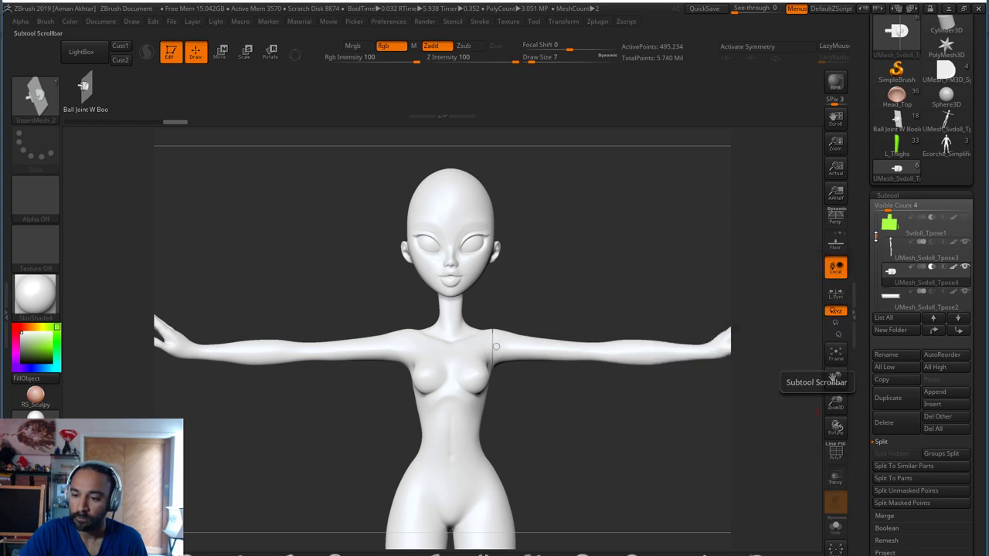
left_click_drag(877, 237, 876, 236)
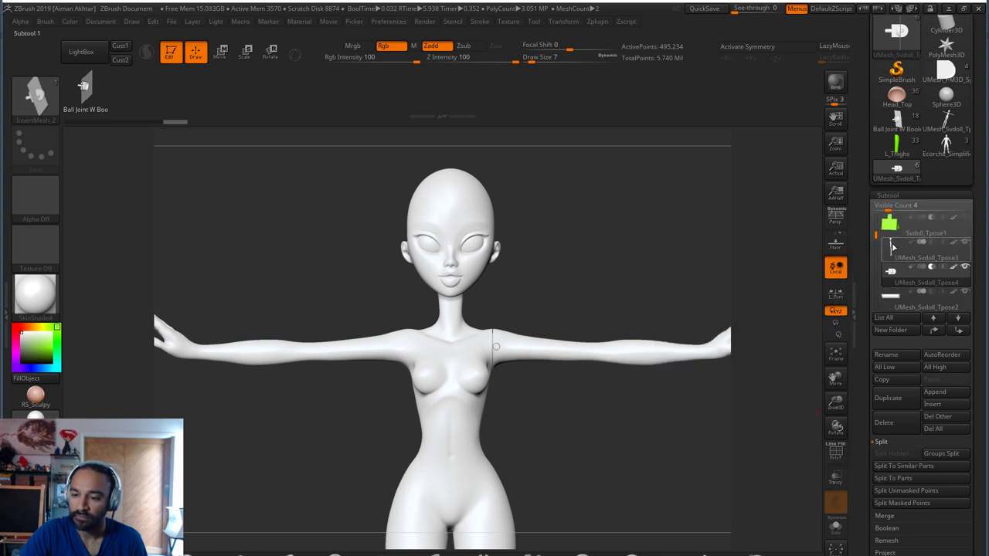
left_click(885, 255)
mouse_move(886, 255)
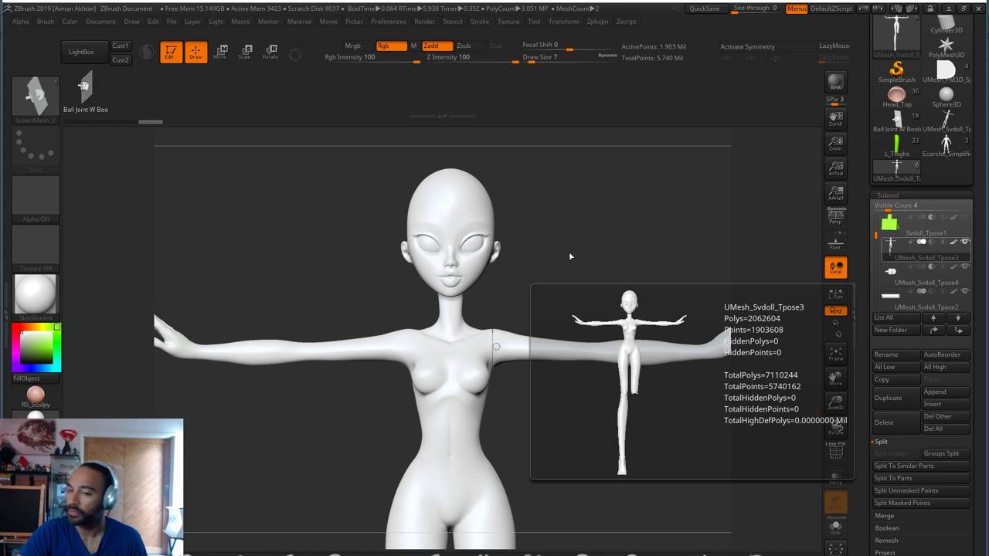
left_click(597, 22)
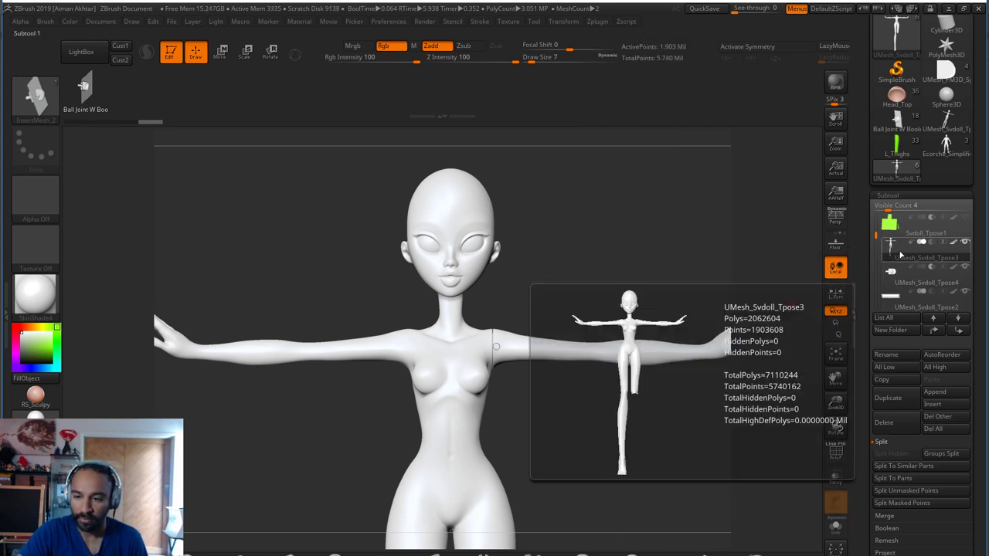
mouse_move(929, 273)
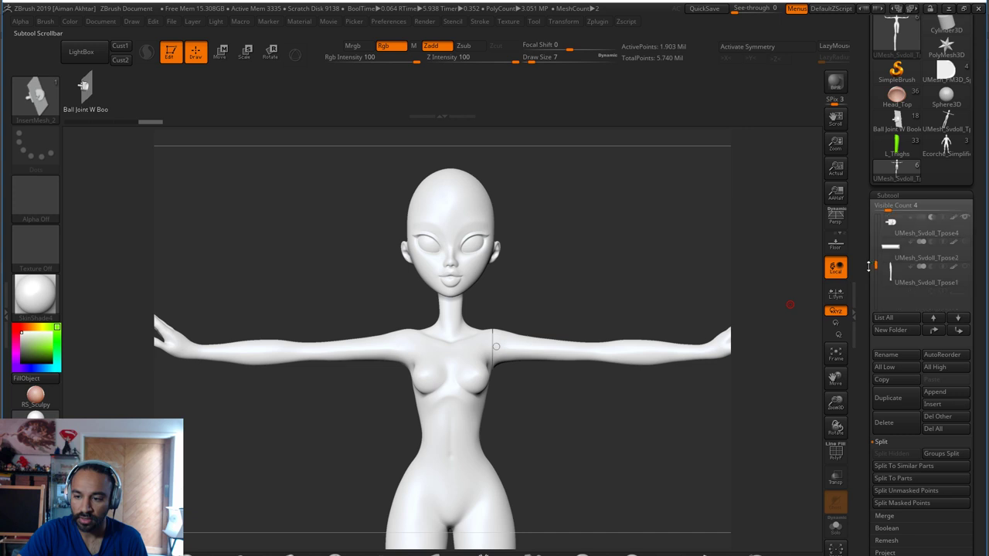
left_click_drag(865, 224, 864, 198)
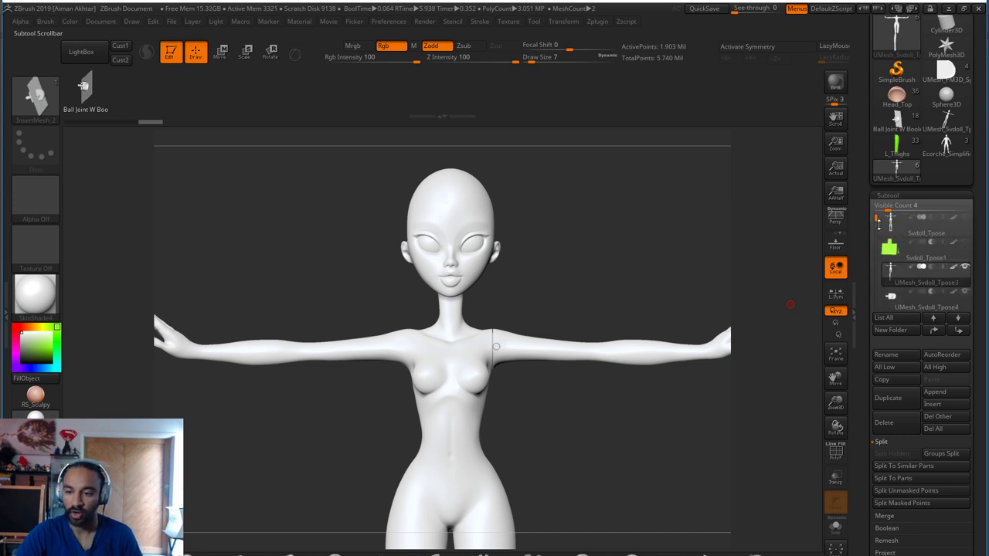
left_click(898, 528)
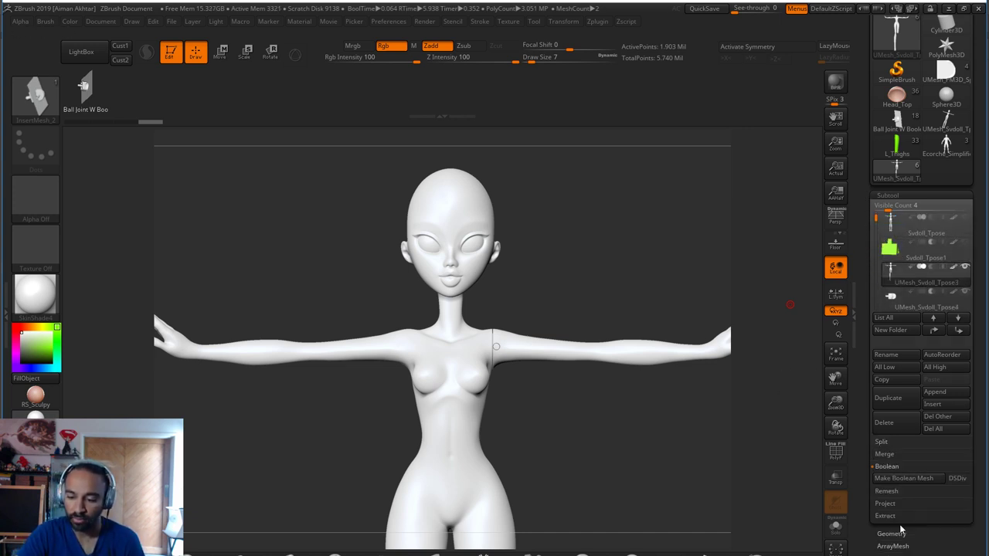
left_click(889, 479)
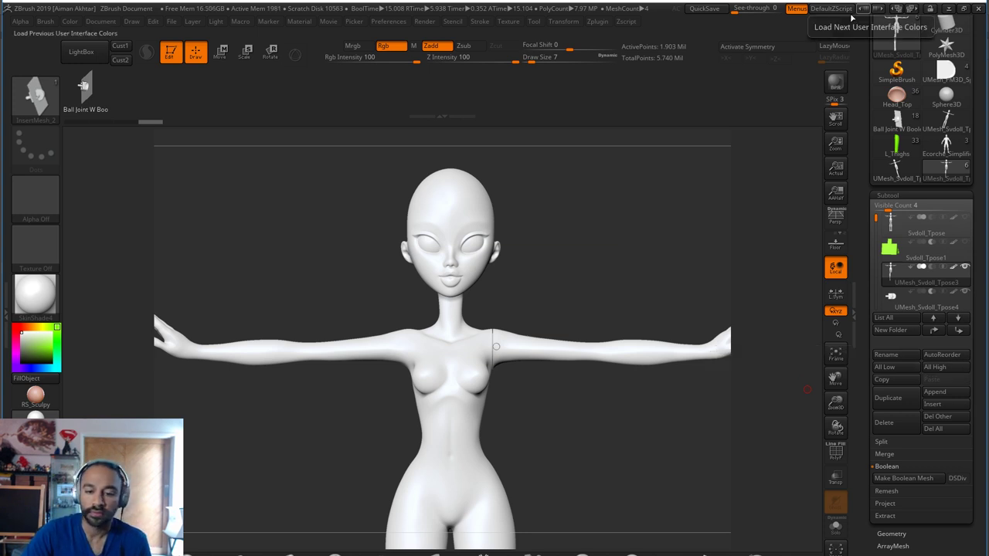
Append the generated Boolean mesh as a new subtool, hide the original body and ball joint, and select the appended mesh
left_click_drag(594, 432, 634, 428)
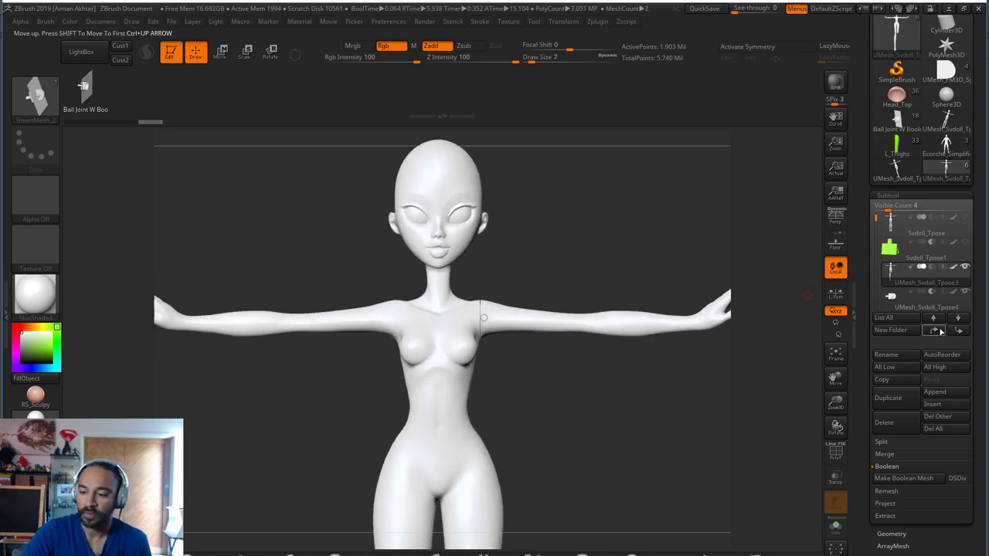
left_click(939, 392)
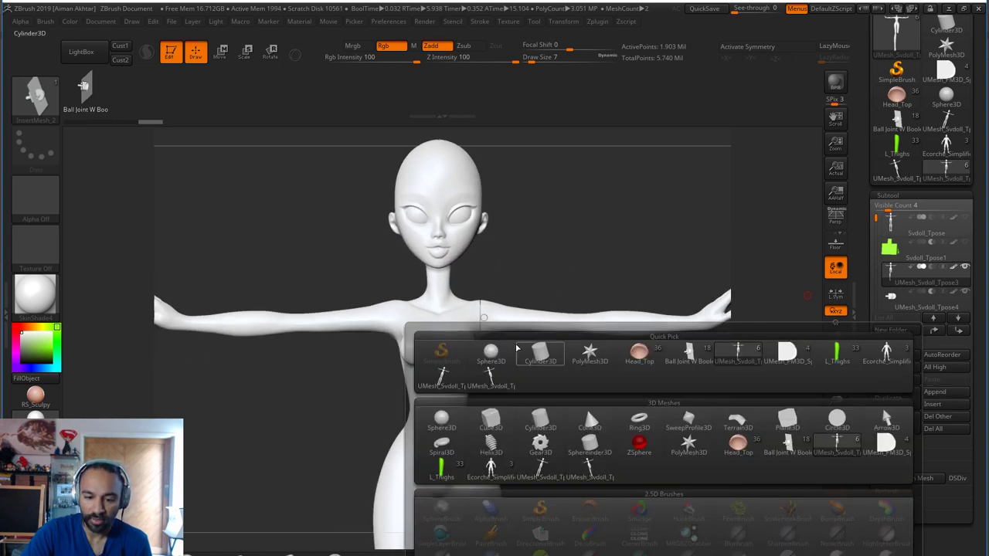
left_click(489, 379)
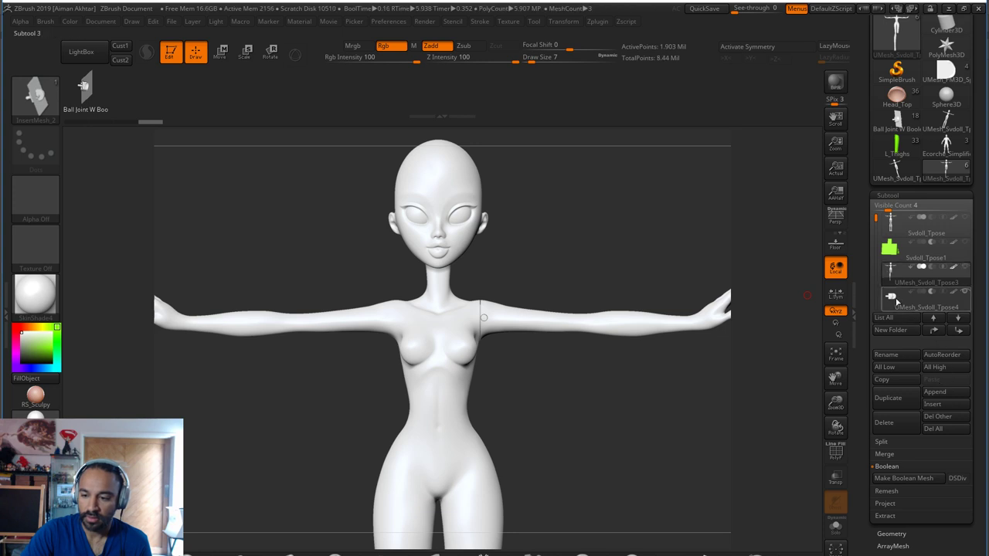
left_click(897, 303)
mouse_move(877, 222)
left_mouse_down()
mouse_move(876, 253)
mouse_move(890, 269)
left_mouse_up()
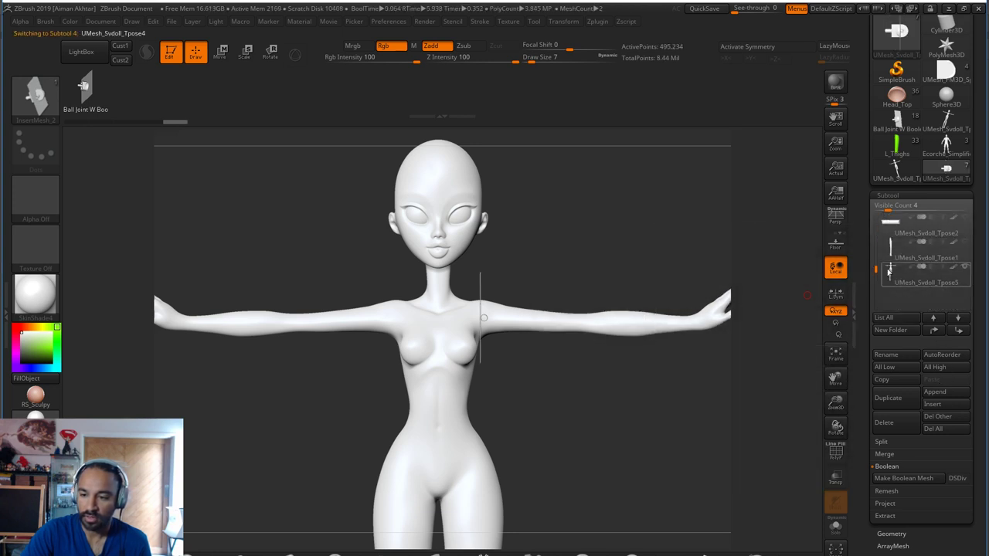
Show the polyframe and assign automatic polygroups to the separate pieces of the Boolean mesh
left_click_drag(691, 470, 824, 472)
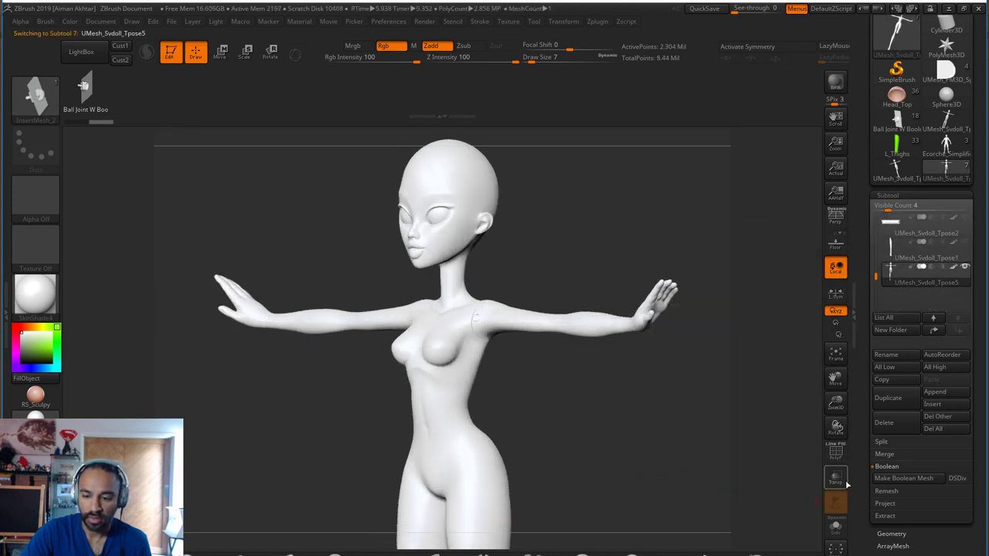
key("shift+f")
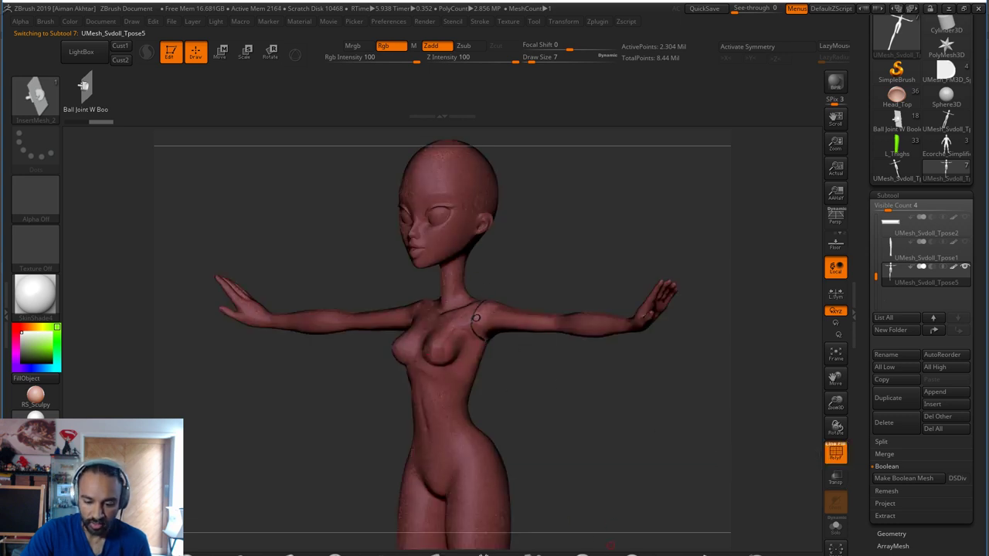
key("ctrl+w")
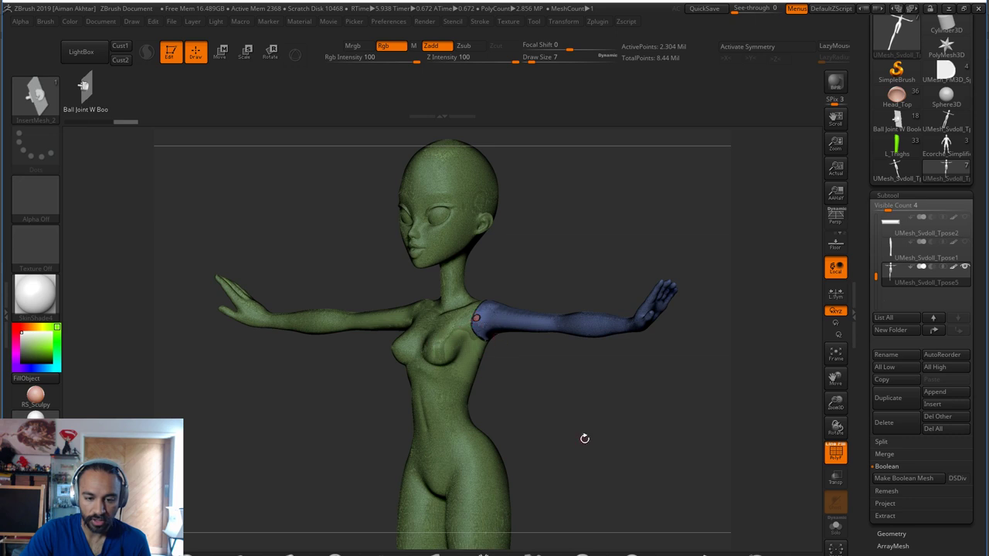
left_click_drag(511, 434, 492, 434, "alt")
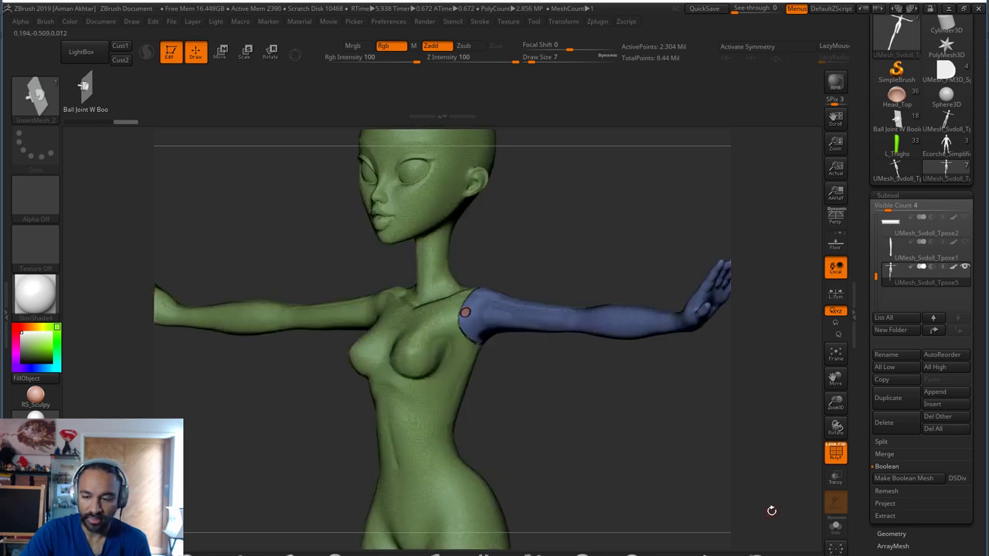
Split the Boolean mesh into separate subtools by polygroup
left_click(896, 442)
left_click(940, 456)
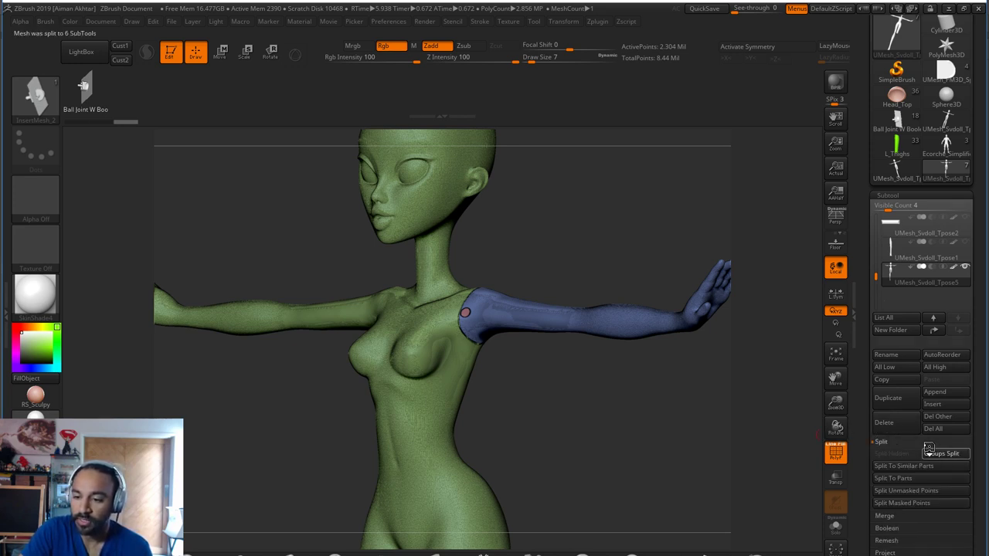
mouse_move(889, 300)
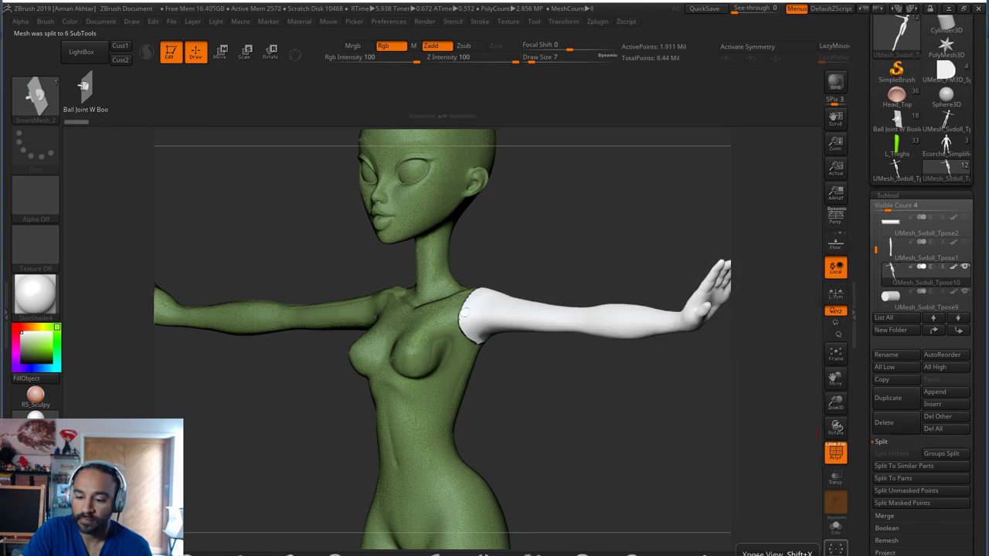
Isolate the torso piece in Solo mode, turn off the polyframe, and examine the socket cut into the shoulder
left_click(835, 528)
left_click(835, 454)
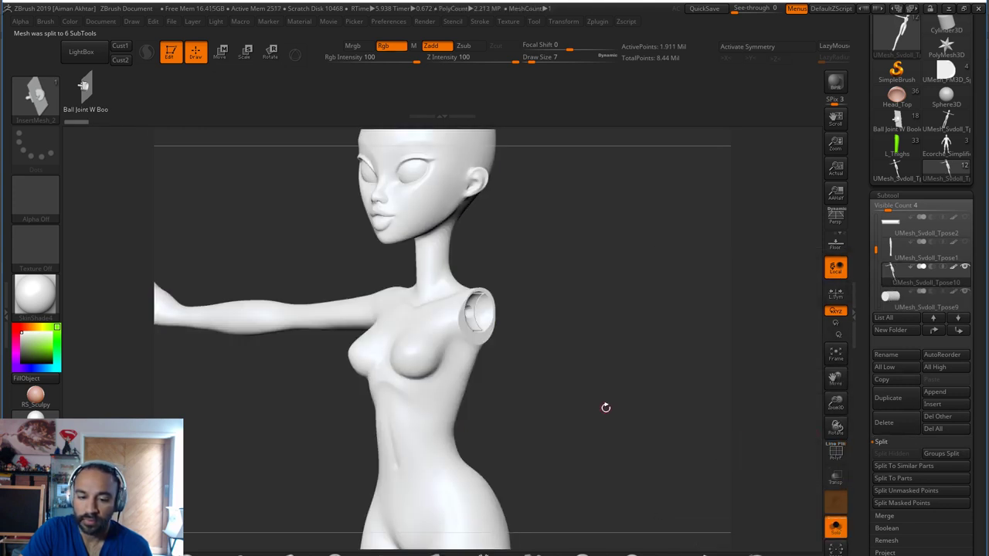
left_click_drag(605, 407, 610, 439, "alt")
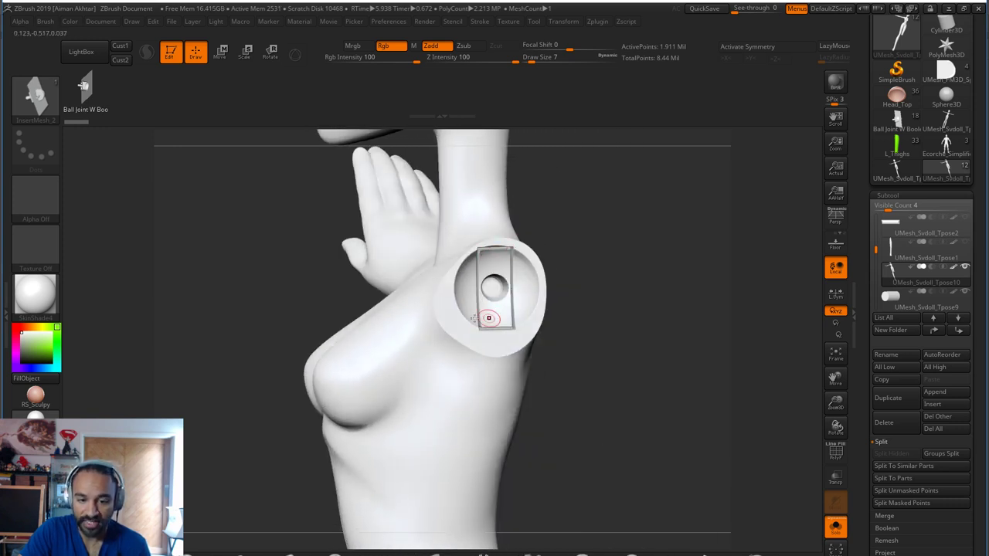
mouse_move(611, 360)
left_mouse_down()
mouse_move(578, 355)
mouse_move(627, 357)
mouse_move(782, 478)
left_mouse_up()
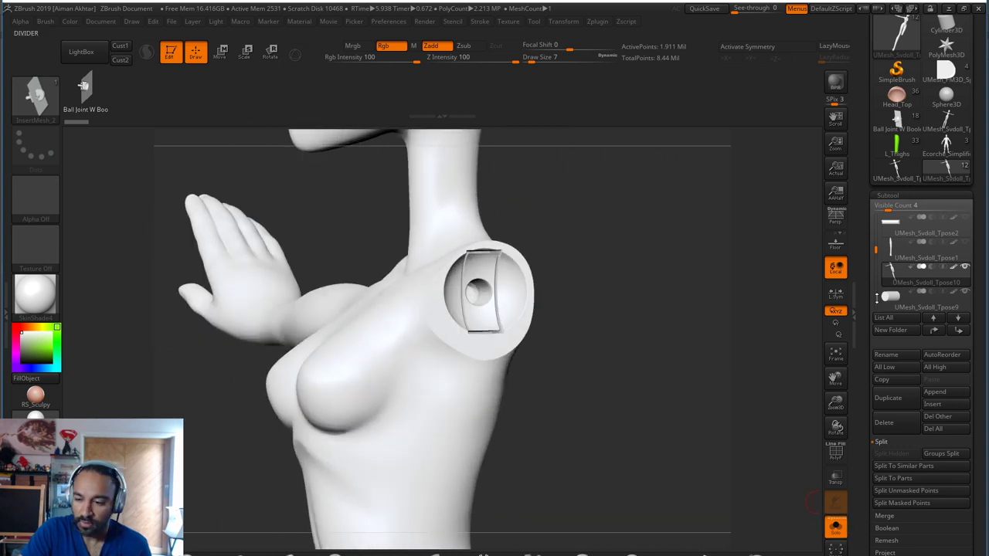
Review the small cylindrical pin subtools UMesh_Svdoll_Tpose9 and UMesh_Svdoll_Tpose7 on their own
left_click(898, 297)
left_click_drag(766, 323, 693, 362)
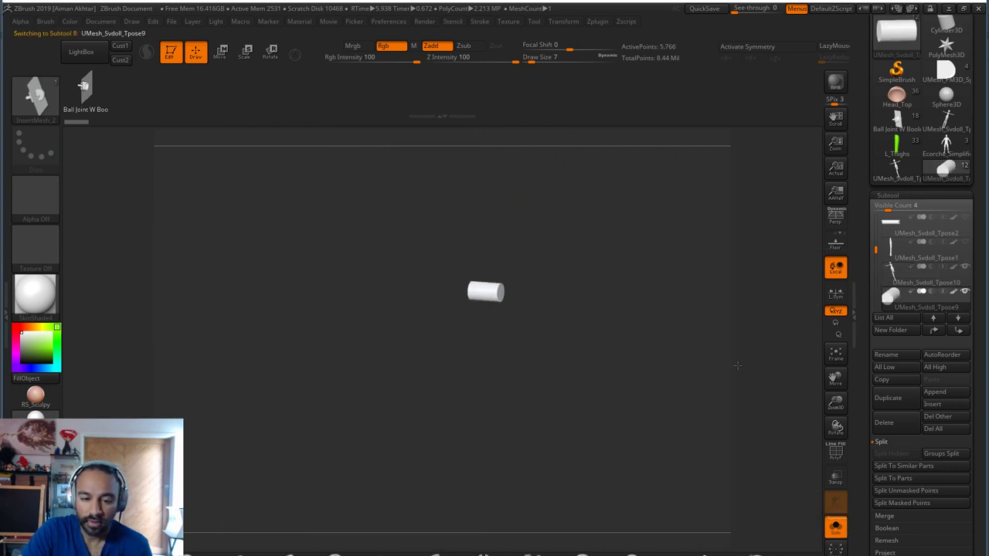
key("Down")
key("Down")
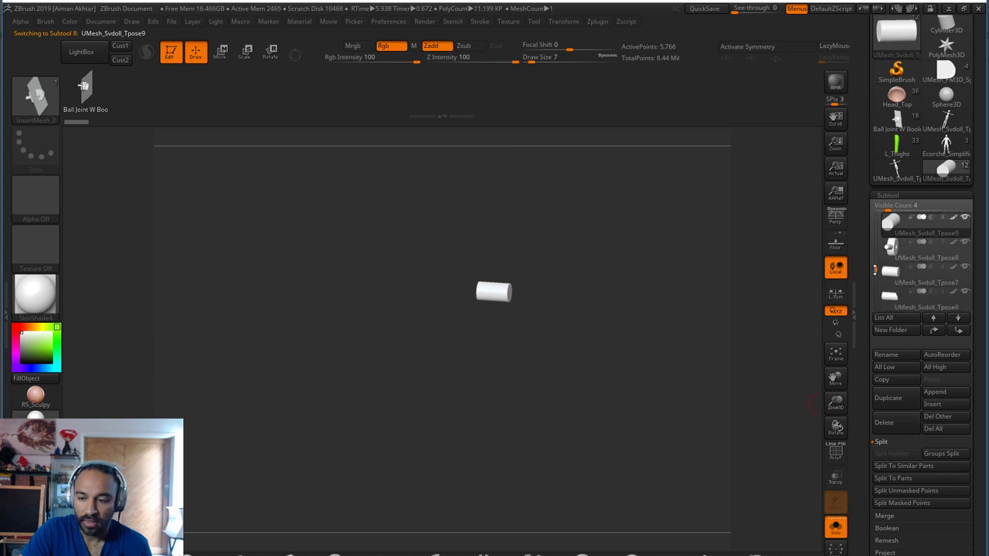
key("Down")
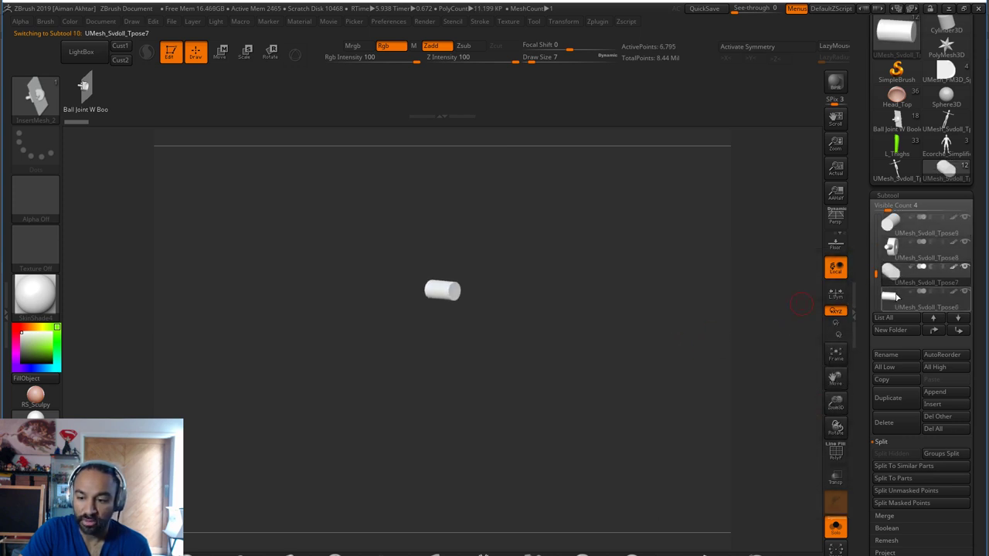
Select the joint subtool UMesh_Svdoll_Tpose8, frame it, and check its disc edge from a straight side view
left_click(892, 247)
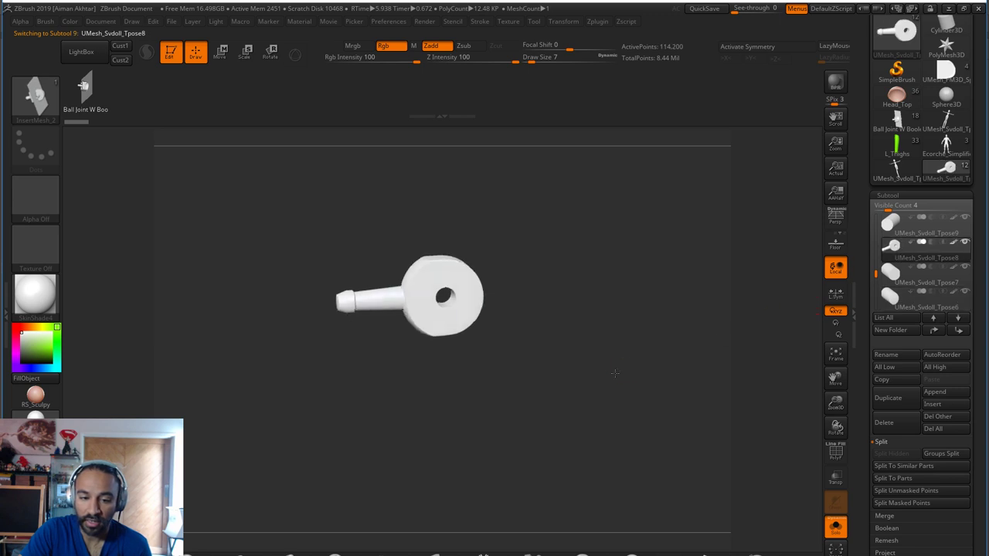
key("f")
left_click_drag(637, 383, 669, 399)
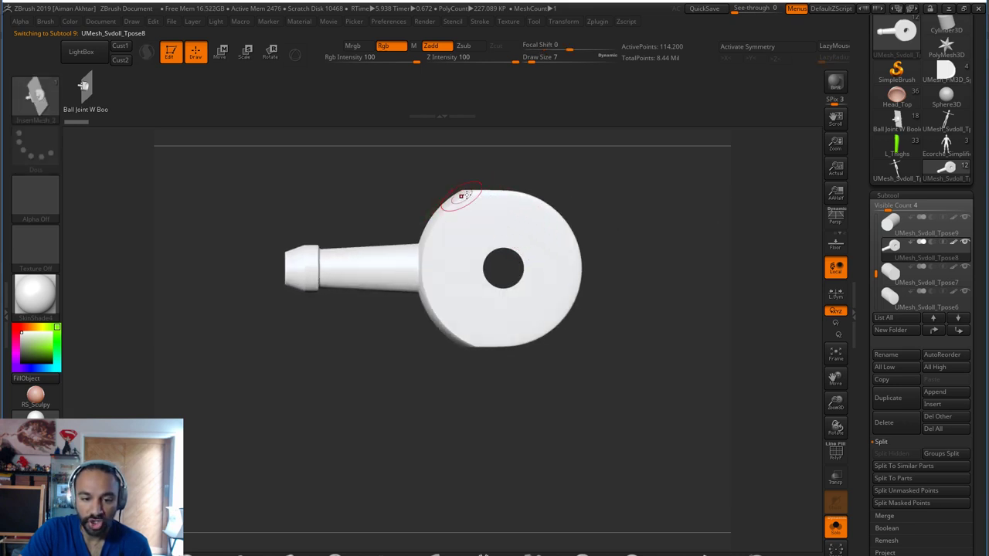
mouse_move(574, 381)
left_mouse_down()
mouse_move(636, 384)
mouse_move(560, 375)
left_mouse_up()
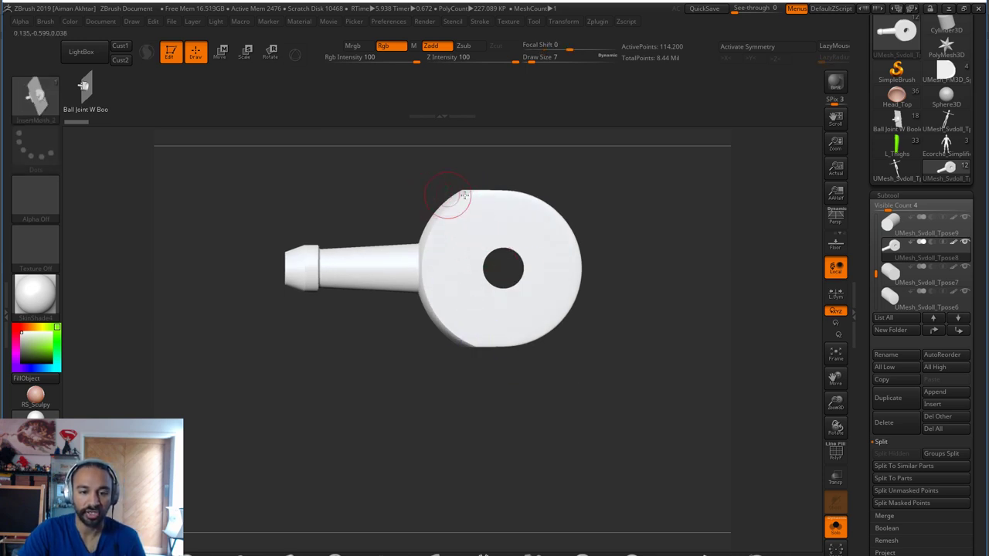
mouse_move(453, 189)
left_mouse_down()
mouse_move(620, 380)
mouse_move(585, 298)
mouse_move(615, 220)
mouse_move(615, 279)
left_mouse_up()
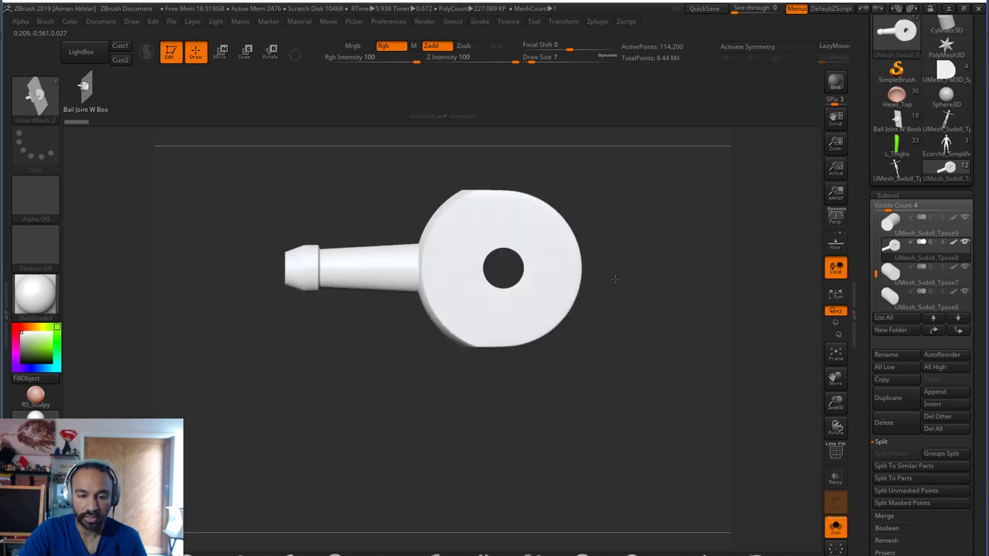
Review the remaining pin pieces and examine the arm subtool UMesh_Svdoll_Tpose5's ball, slot and pin hole from several angles
left_click(895, 282)
left_click(894, 301)
left_click_drag(876, 275, 878, 289)
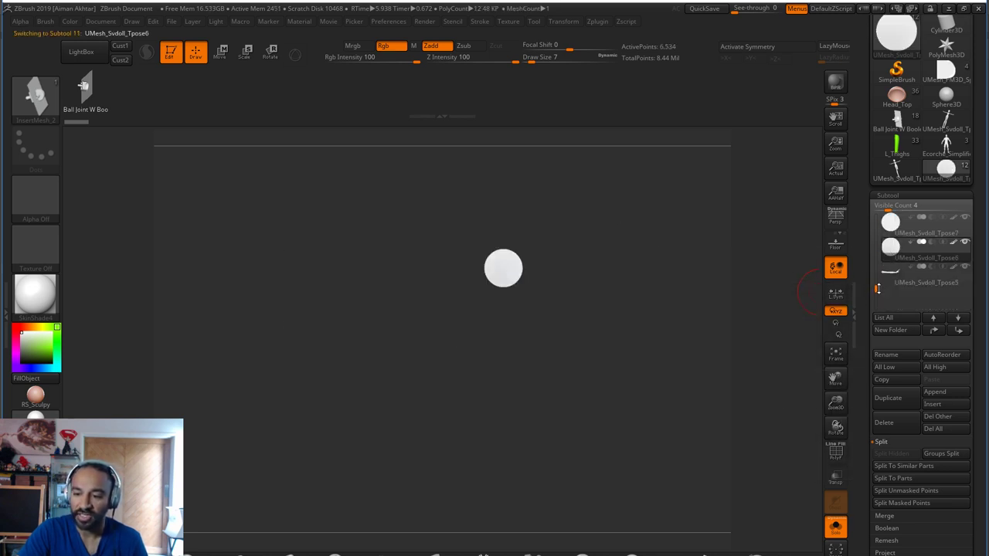
left_click(894, 283)
left_click_drag(645, 410, 537, 452)
left_click_drag(476, 399, 487, 456)
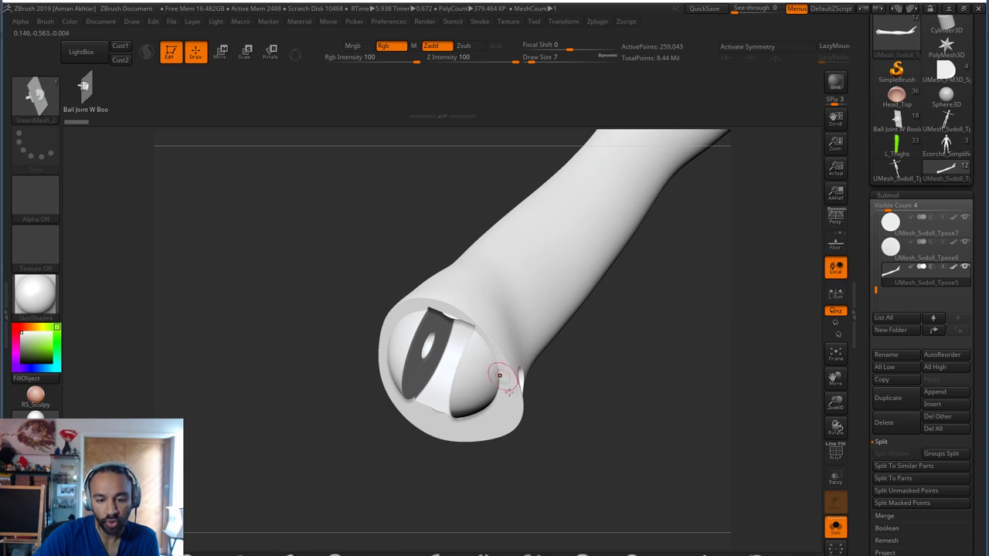
mouse_move(589, 458)
left_mouse_down()
mouse_move(556, 431)
mouse_move(500, 424)
left_mouse_up()
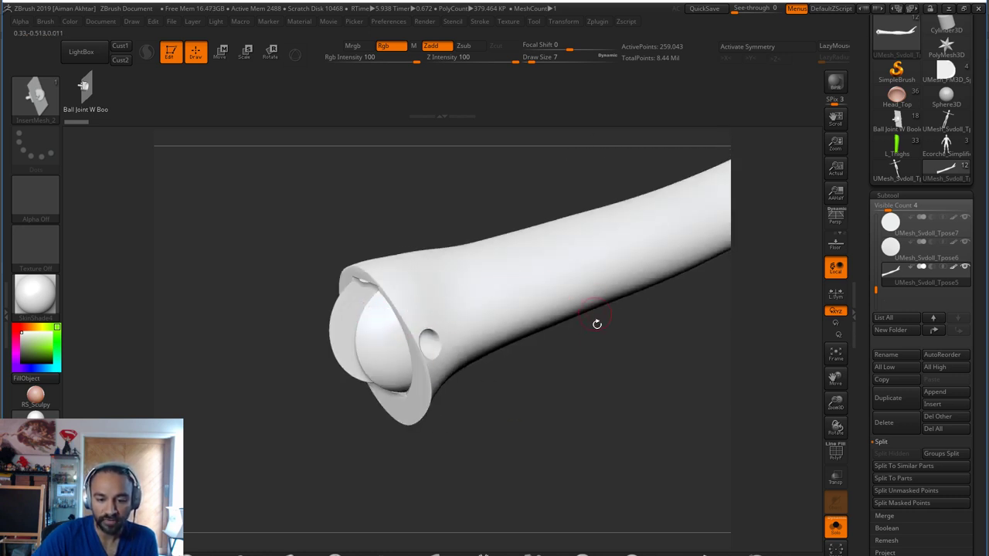
left_click_drag(561, 418, 551, 350)
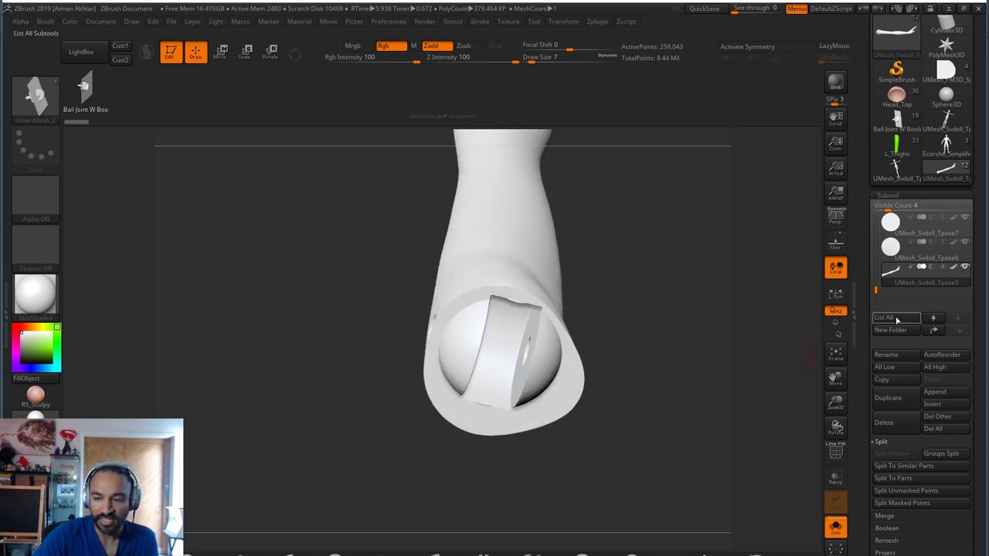
Return to the torso subtool UMesh_Svdoll_Tpose10 to inspect its shoulder socket, and compare it with the joint piece UMesh_Svdoll_Tpose8
left_click_drag(865, 290, 890, 251)
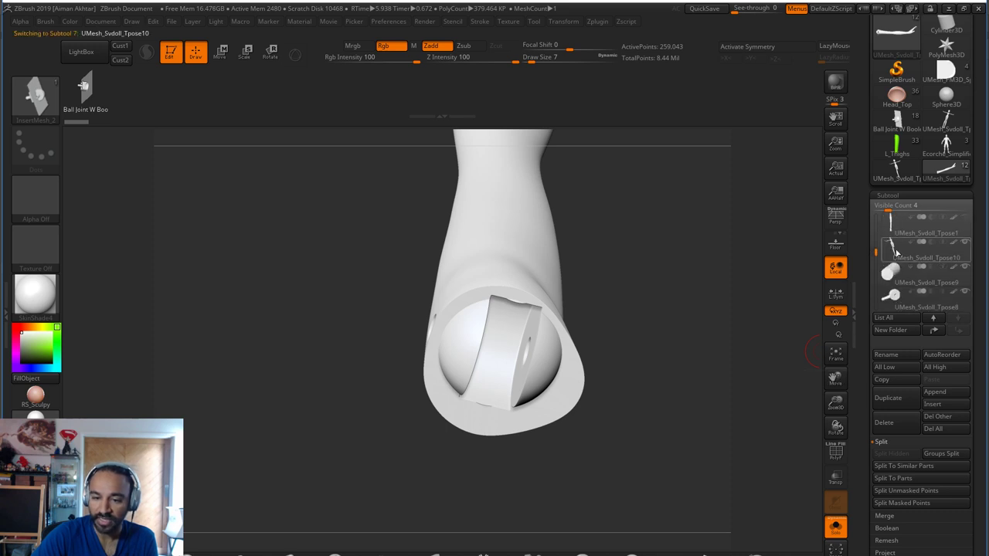
left_click(898, 253)
left_click_drag(654, 432, 392, 304)
left_click_drag(563, 325, 463, 329, "shift")
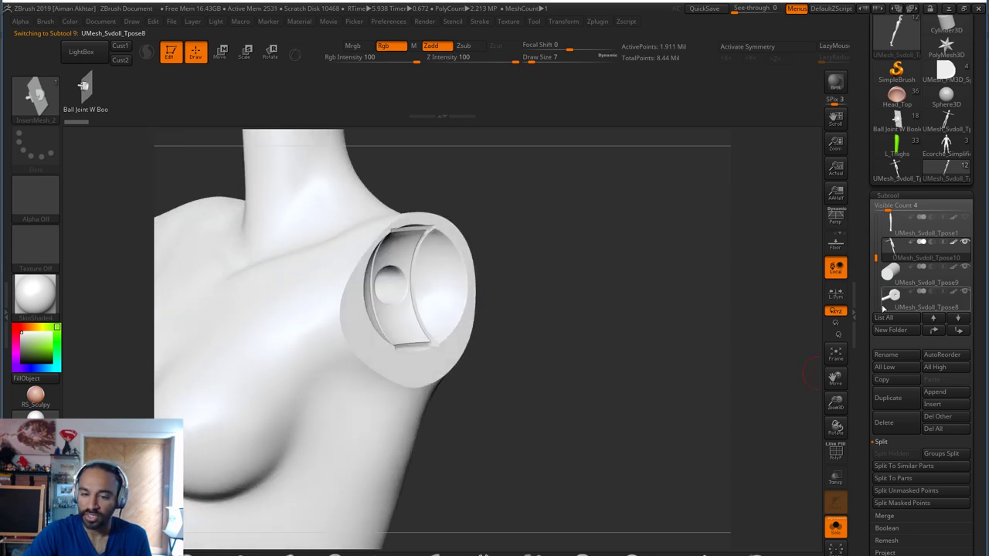
left_click(885, 303)
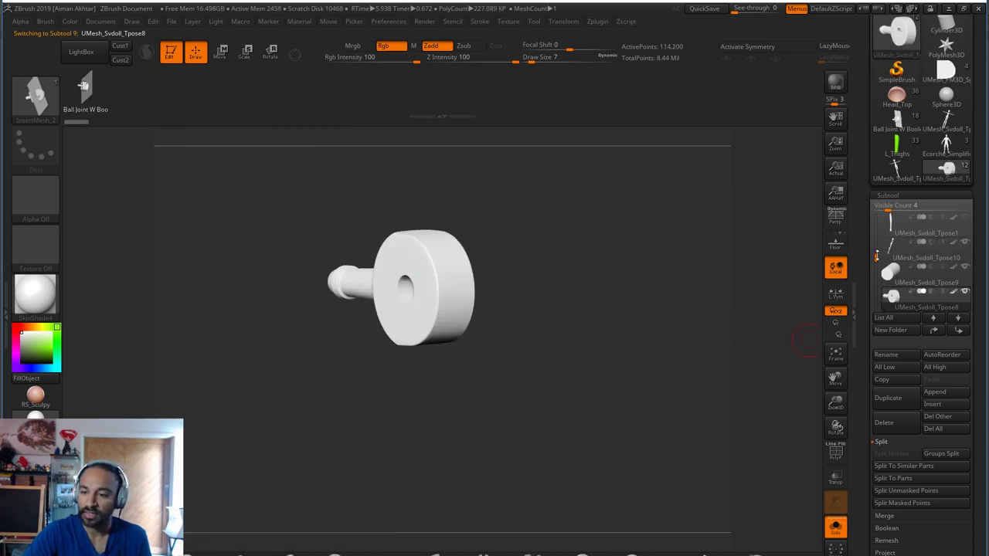
Review the subtools UMesh_Svdoll_Tpose3, UMesh_Svdoll_Tpose4, UMesh_Svdoll_Tpose2 and UMesh_Svdoll_Tpose1 one after another
left_click_drag(877, 255, 887, 230)
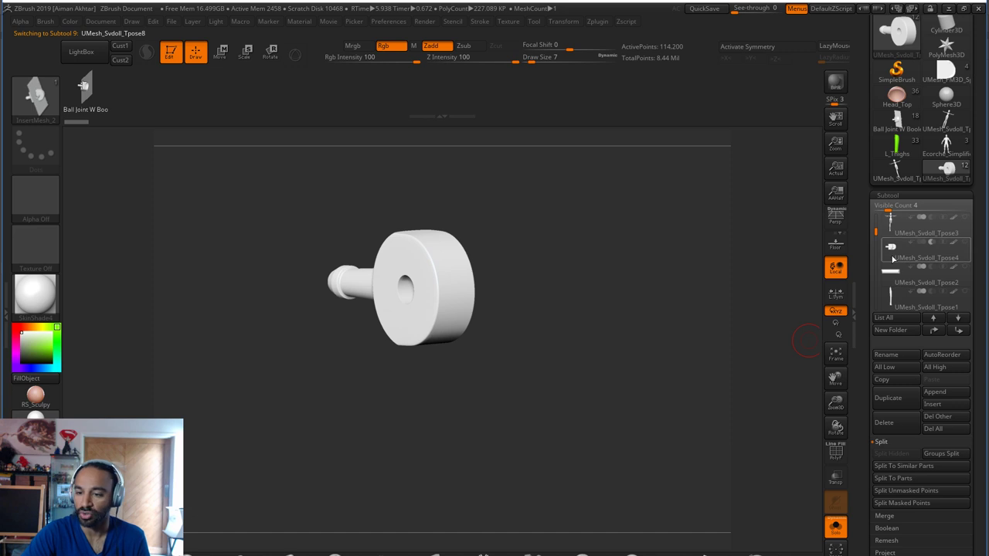
left_click(892, 258)
left_click(887, 229)
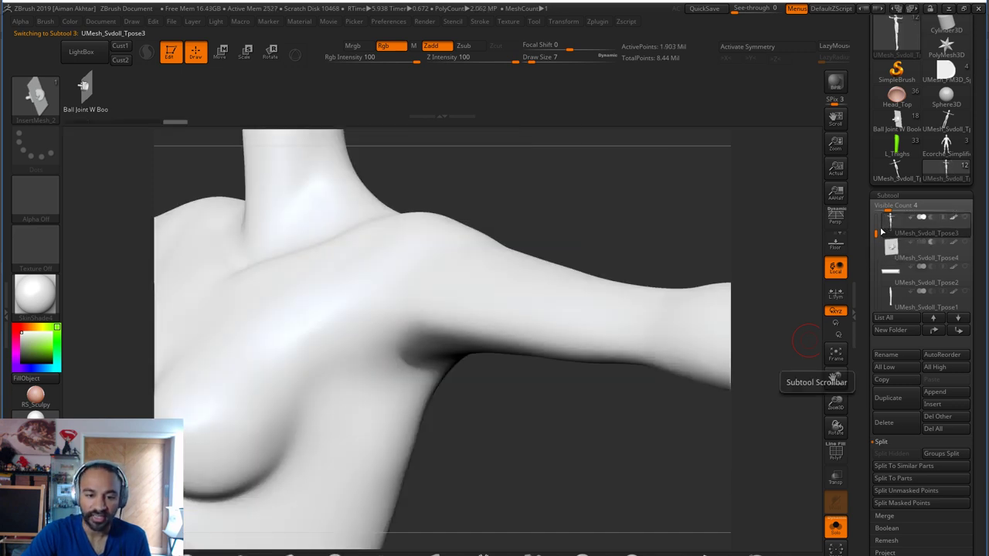
left_click(893, 258)
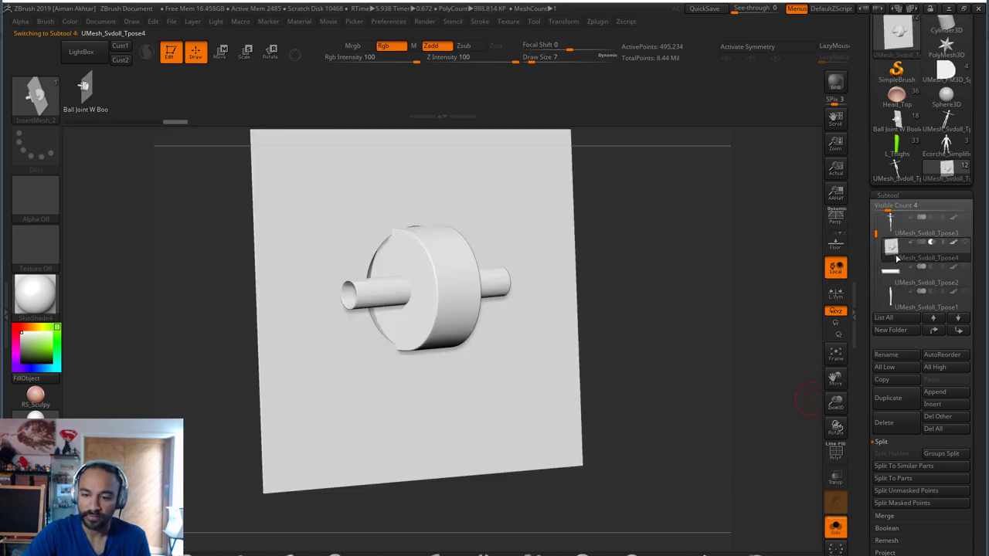
left_click(893, 272)
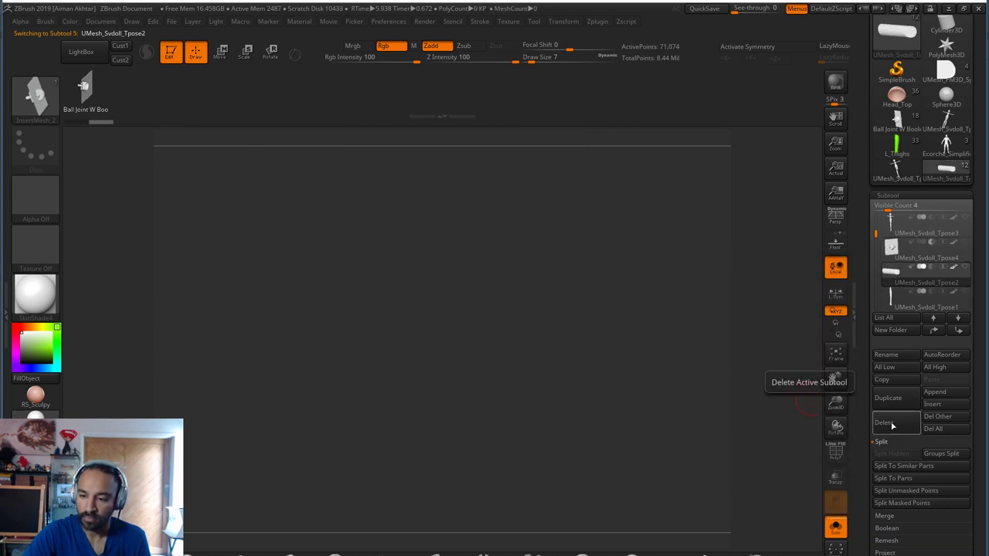
left_click(892, 303)
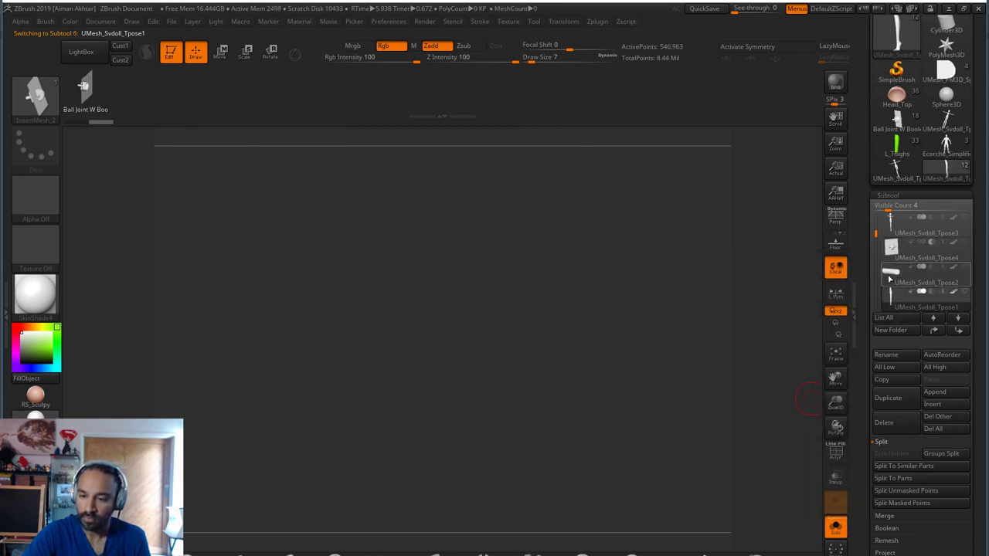
Delete the cut torso subtool UMesh_Svdoll_Tpose10 and the split pieces that follow it, through the arm UMesh_Svdoll_Tpose5
left_click_drag(876, 234, 876, 245)
left_click(890, 276)
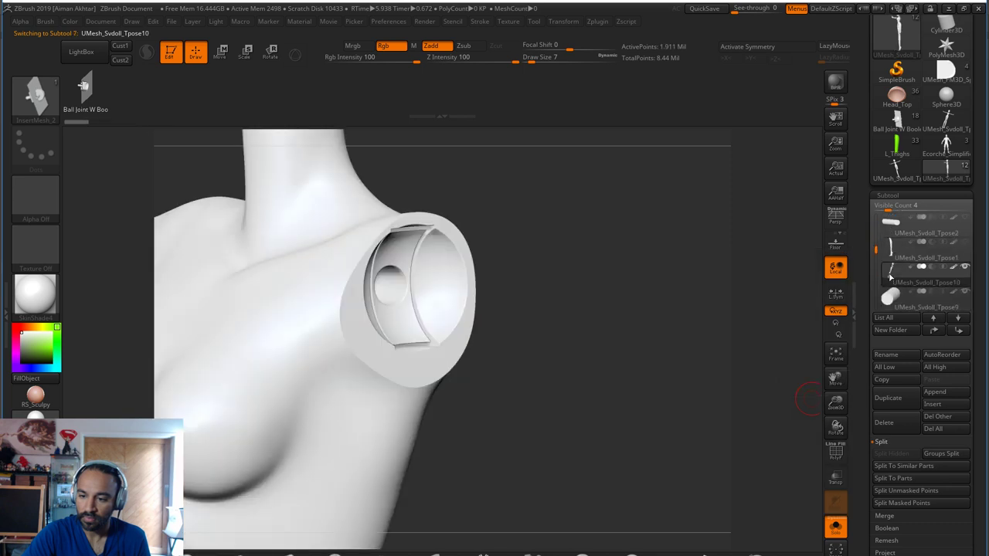
left_click(901, 427)
left_click(904, 432)
left_click(904, 432)
left_click(904, 432)
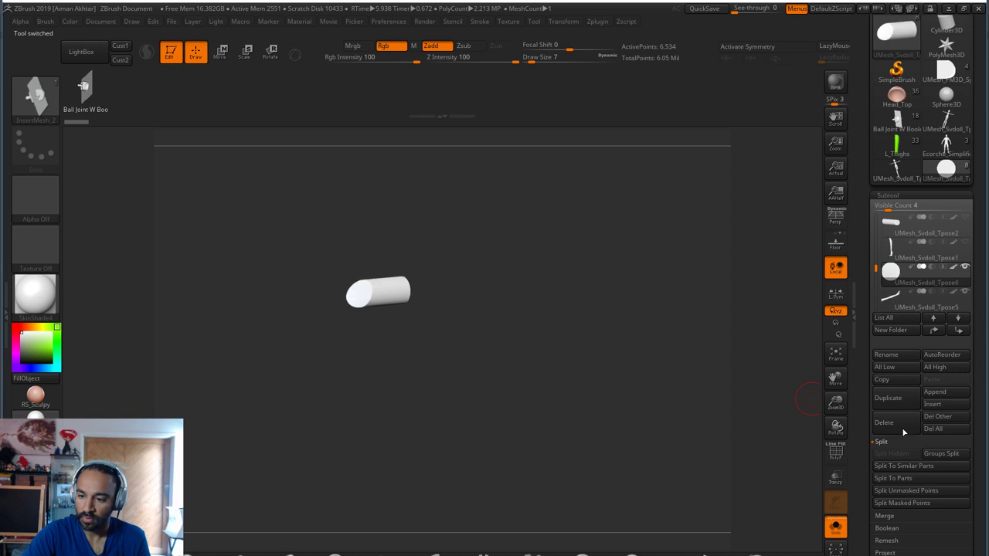
left_click(905, 432)
left_click(904, 432)
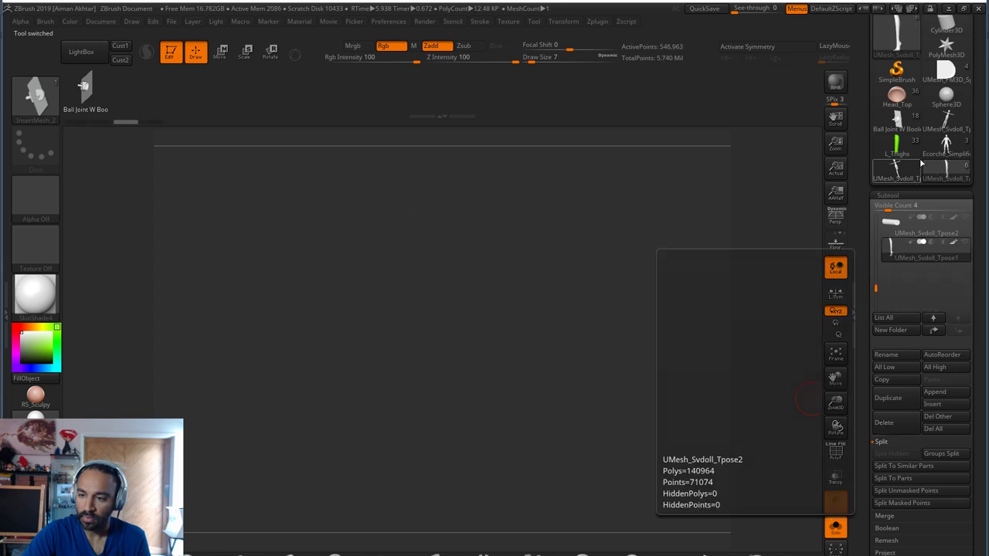
Delete the leftover single-subtool body tools UMesh_Svdoll_Tpose and UMesh_Svdoll_Tpose4 entirely
left_click(946, 165)
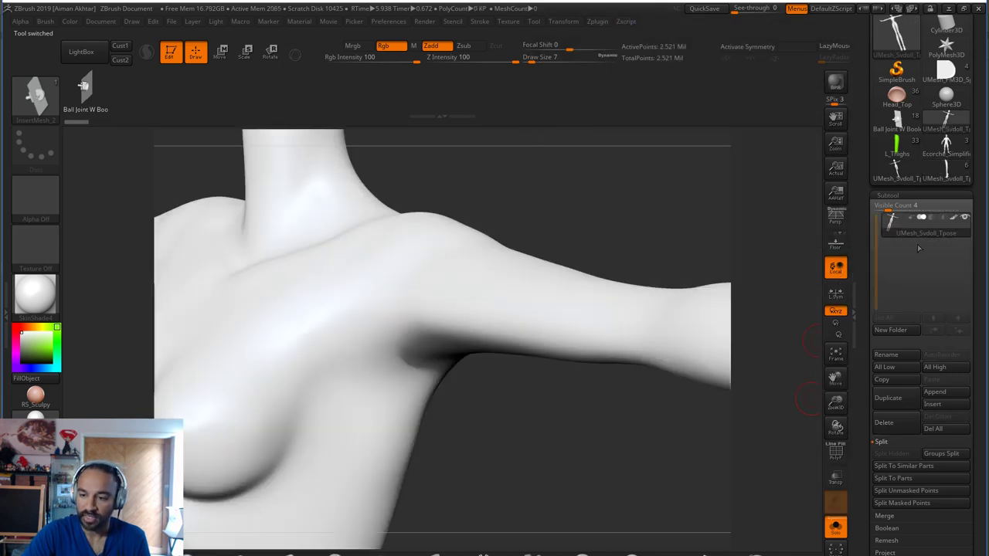
left_click(958, 433)
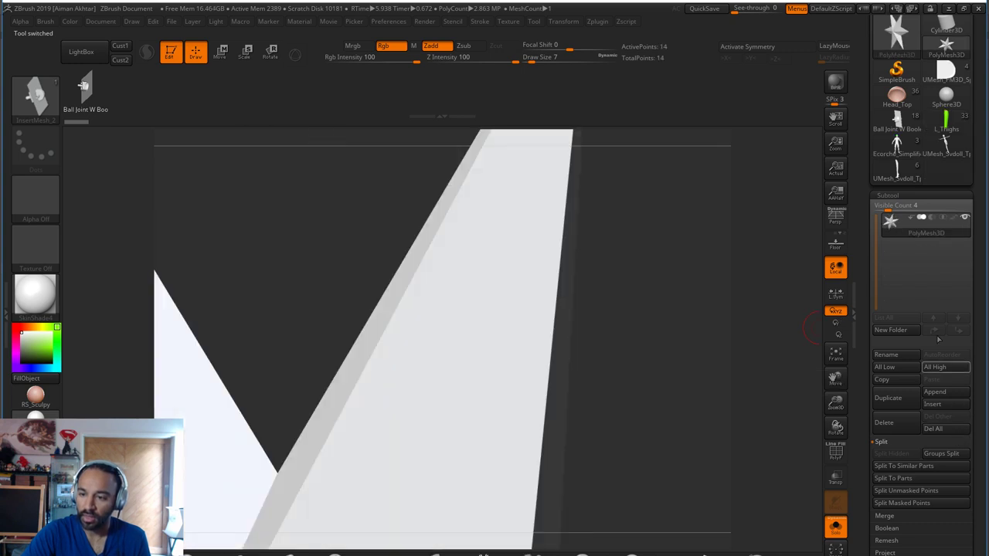
left_click(952, 153)
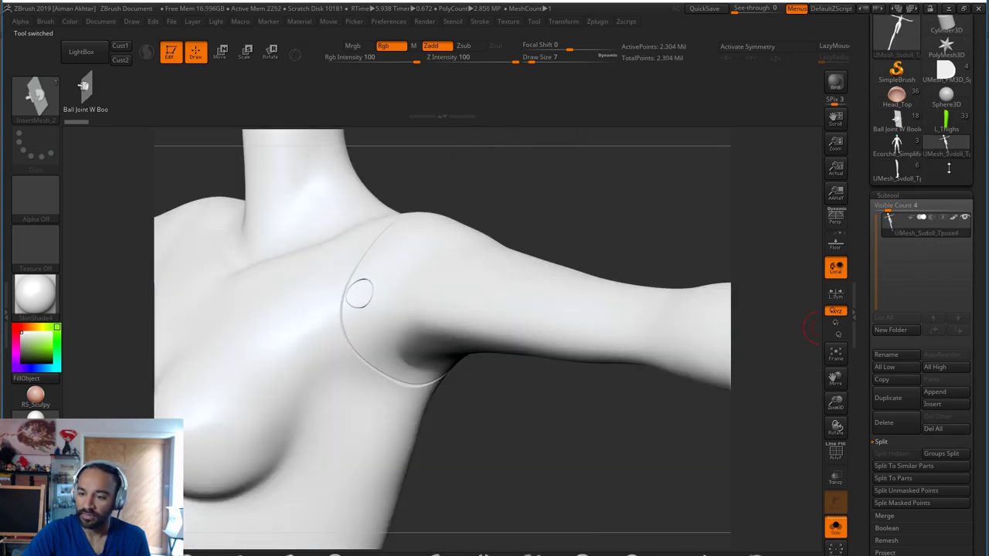
left_click(949, 431)
Return to the doll tool with six subtools, frame it, and activate the full-body subtool UMesh_Svdoll_Tpose3
left_click(946, 146)
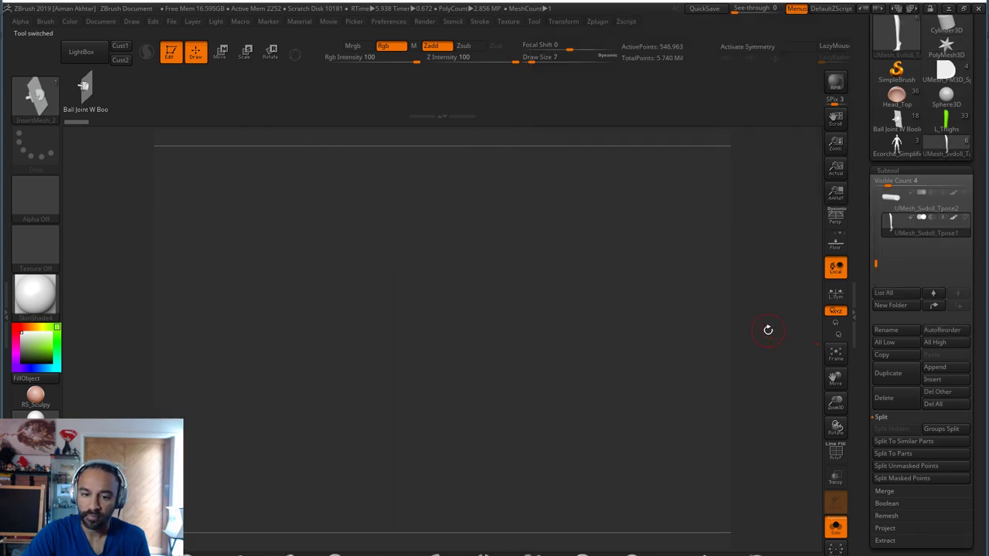
left_click(837, 357)
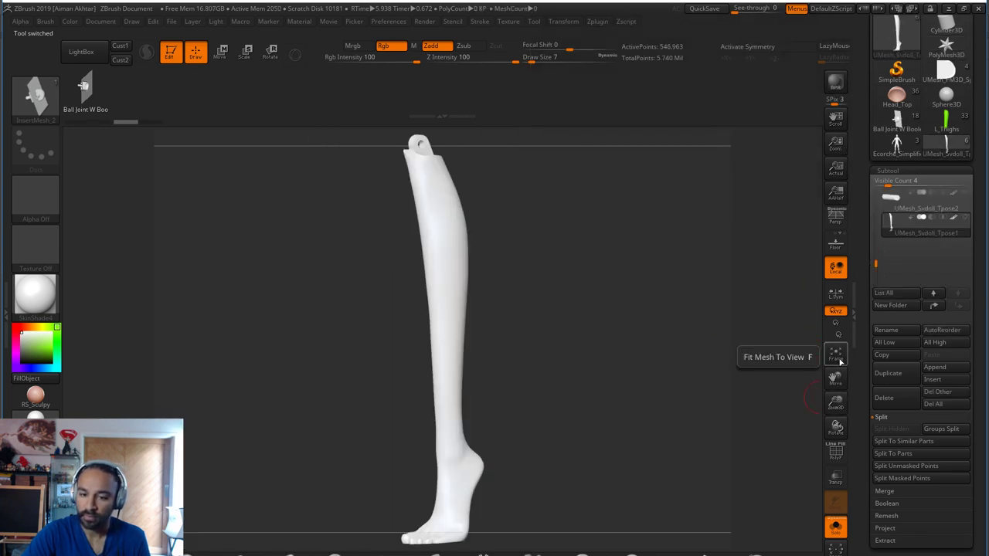
left_click_drag(874, 262, 876, 207)
left_click(892, 228)
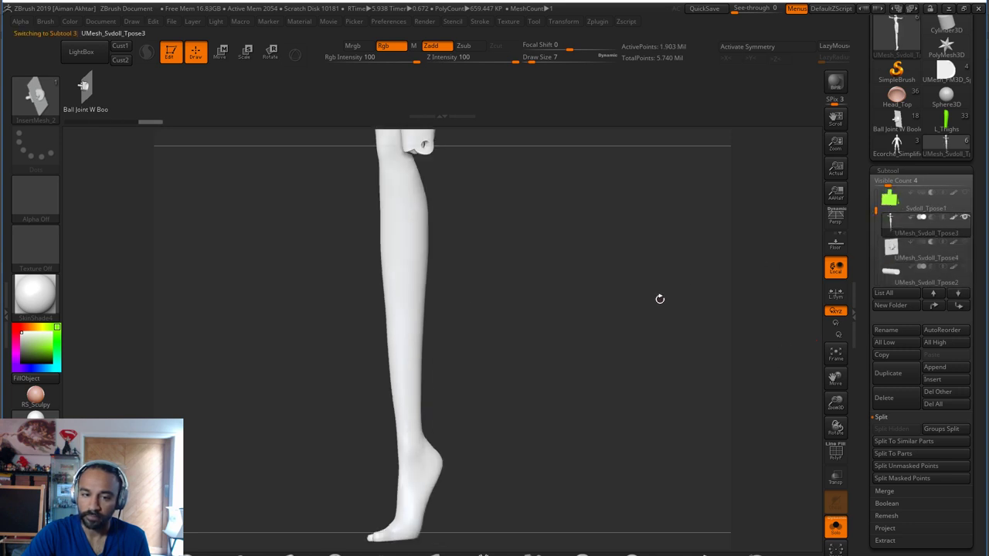
left_click_drag(660, 299, 637, 390, "alt")
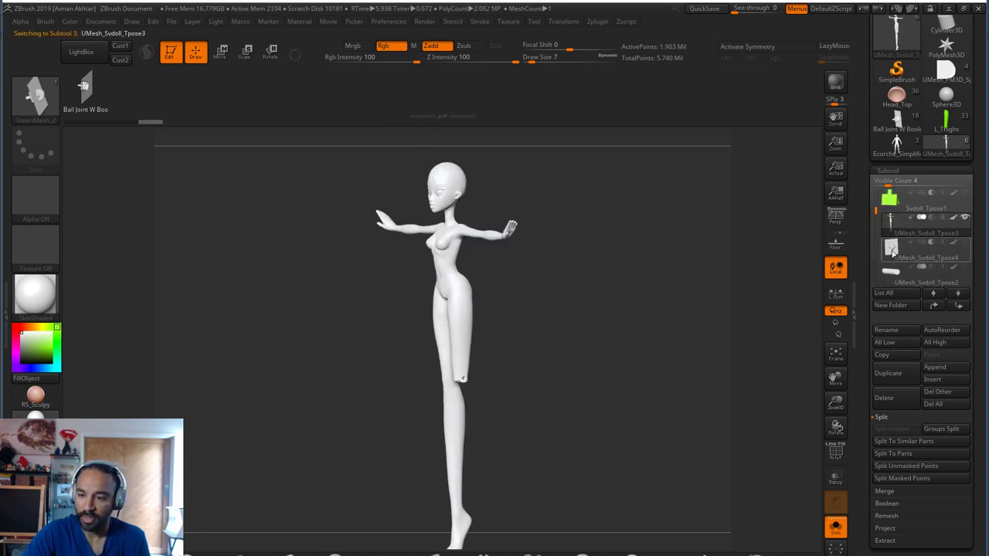
Turn off Solo mode from the joint subtool UMesh_Svdoll_Tpose4 and check the joint outline at the doll's left shoulder
left_click(892, 252)
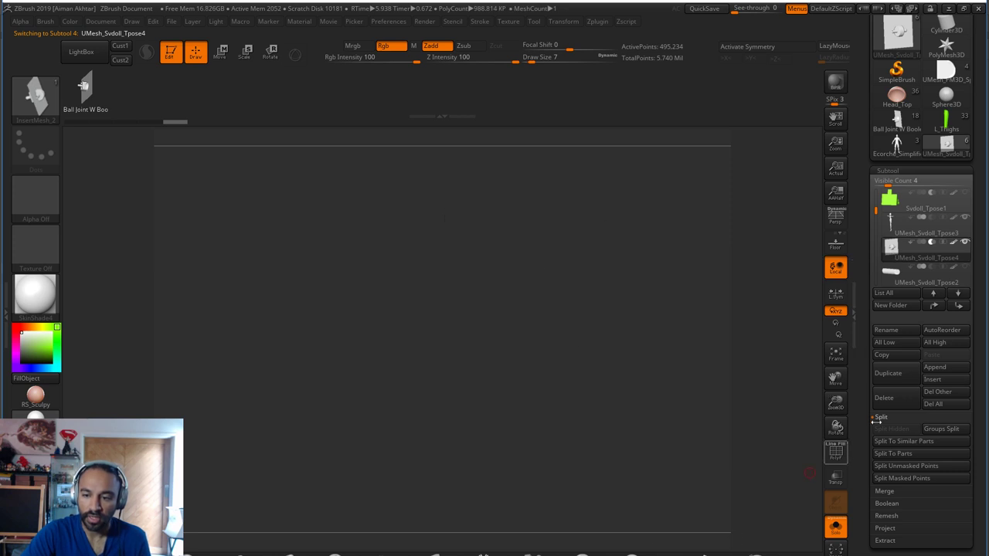
left_click(835, 529)
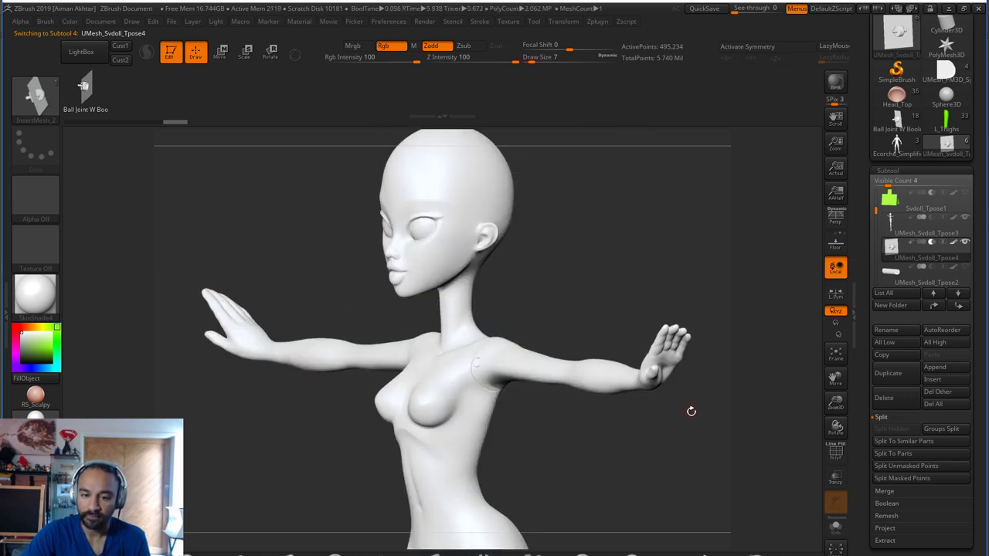
left_click_drag(878, 287, 893, 271)
left_click_drag(663, 464, 616, 532, "alt")
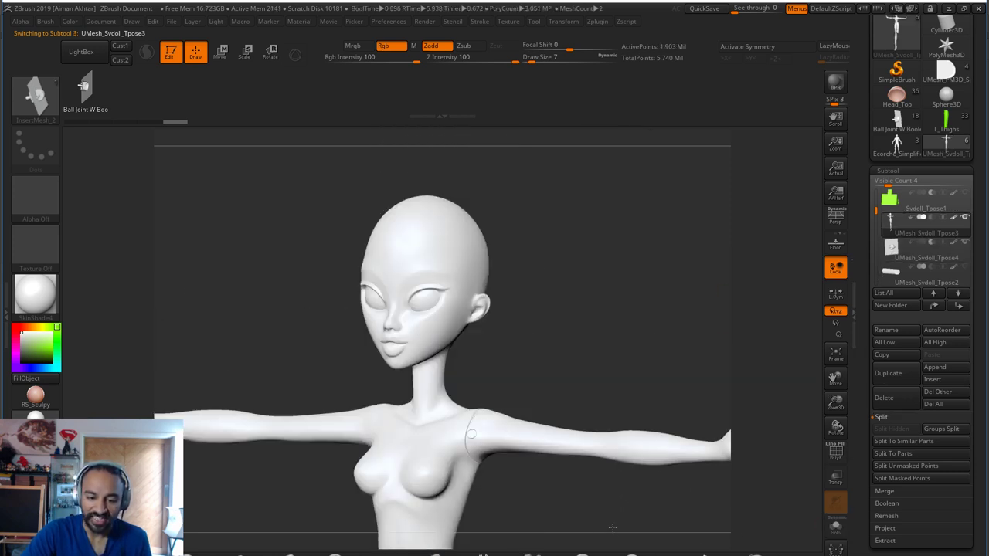
left_click_drag(553, 495, 524, 416, "alt")
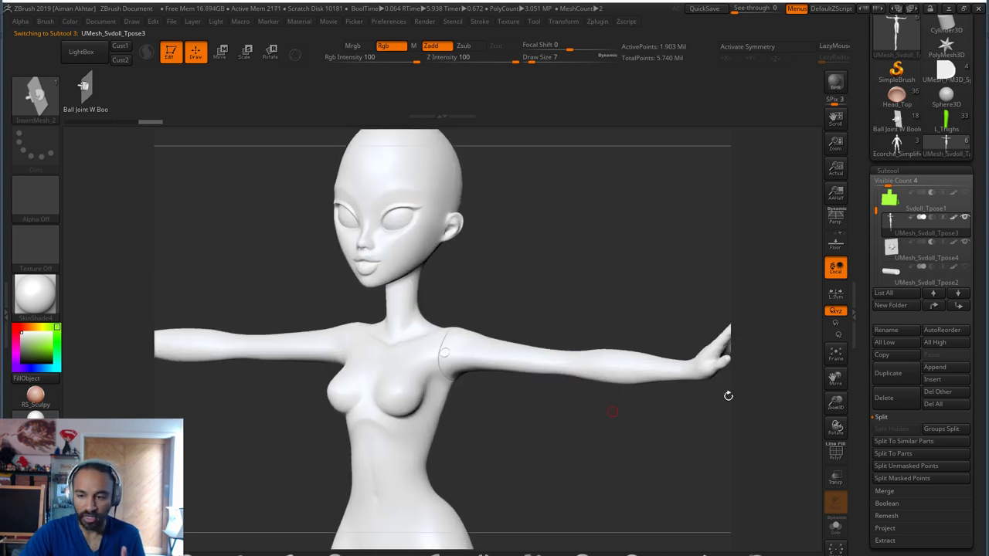
Hide the body, frame the joint subtool UMesh_Svdoll_Tpose4 in a straight side view, and set its Boolean operation to addition
left_click(965, 218)
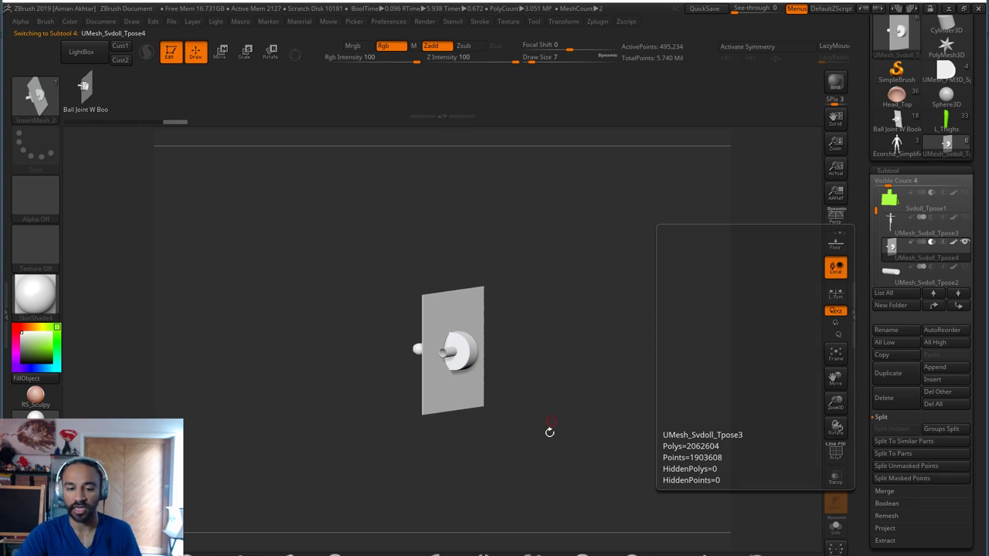
left_click_drag(550, 431, 562, 408, "shift")
left_click(836, 356)
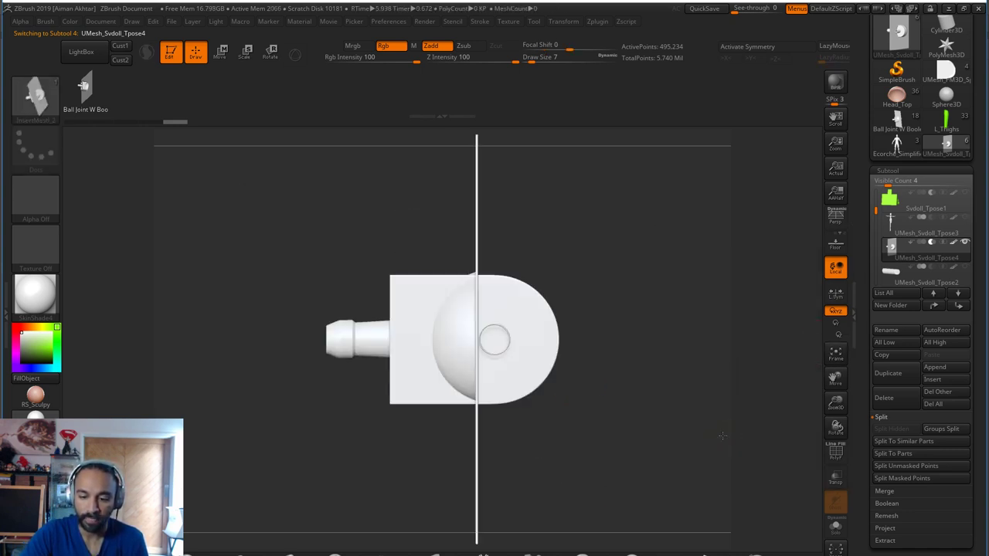
left_click_drag(717, 434, 716, 440)
left_click(841, 359)
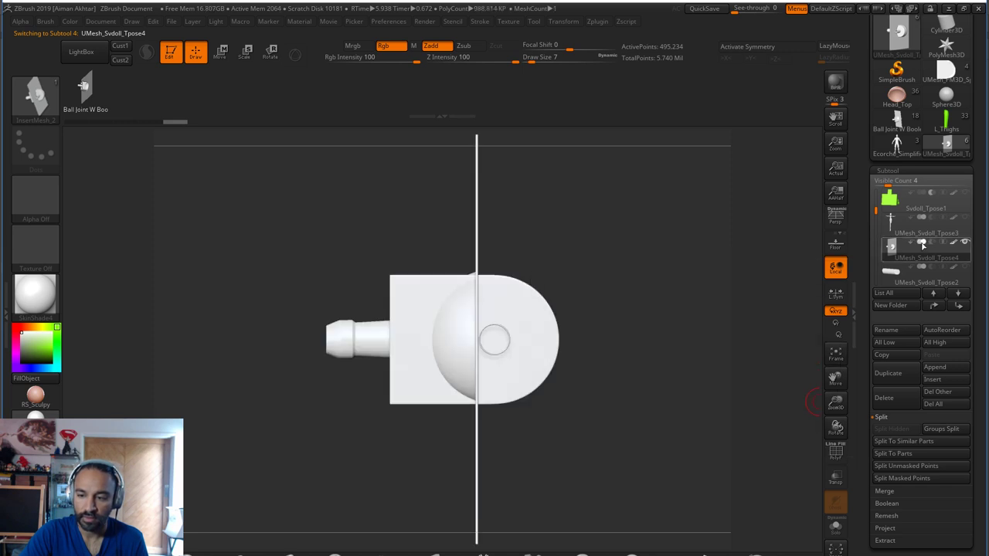
Display the joint's wireframe and polygroups, and split UMesh_Svdoll_Tpose4 into its separate parts
left_click_drag(643, 477, 628, 462)
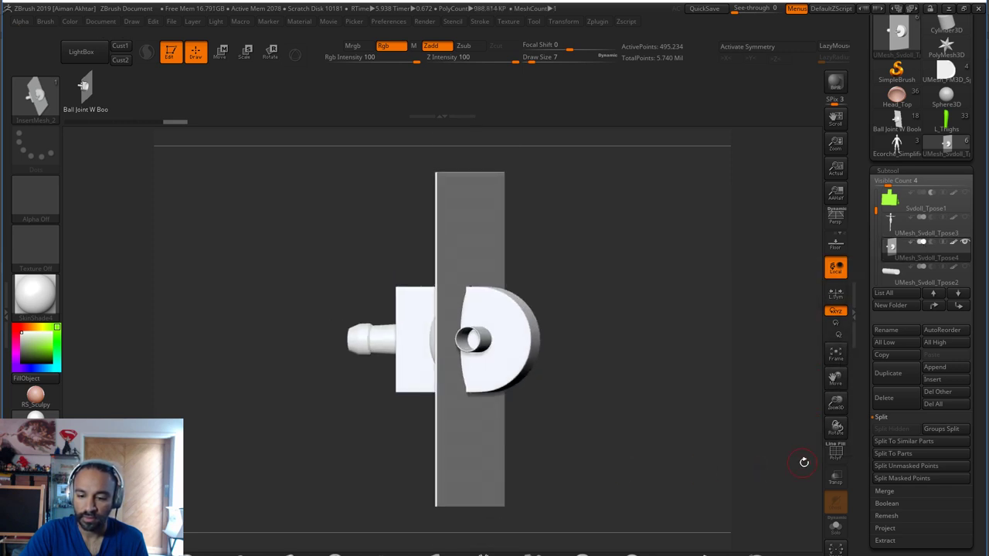
left_click(830, 459)
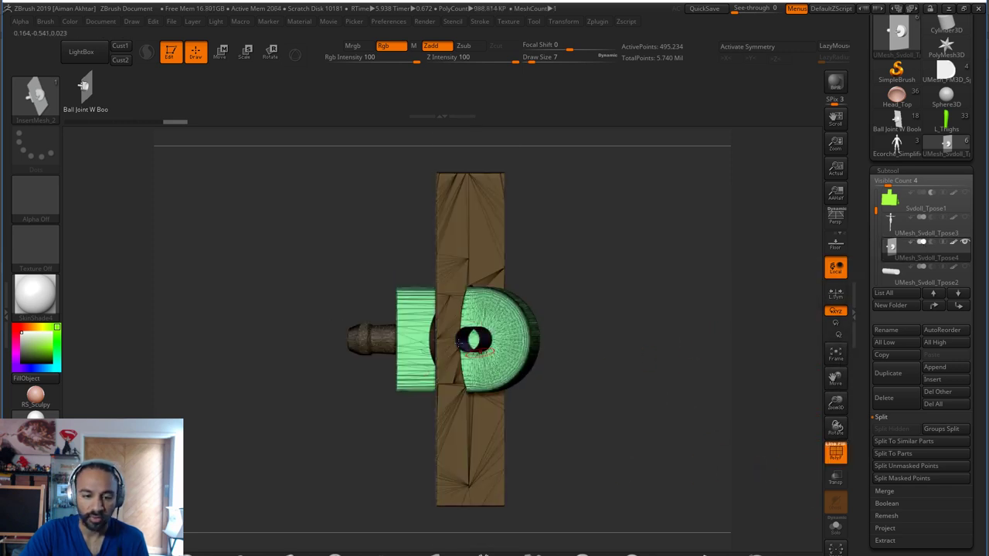
mouse_move(588, 387)
left_mouse_down()
mouse_move(620, 393)
mouse_move(581, 393)
mouse_move(590, 390)
left_mouse_up()
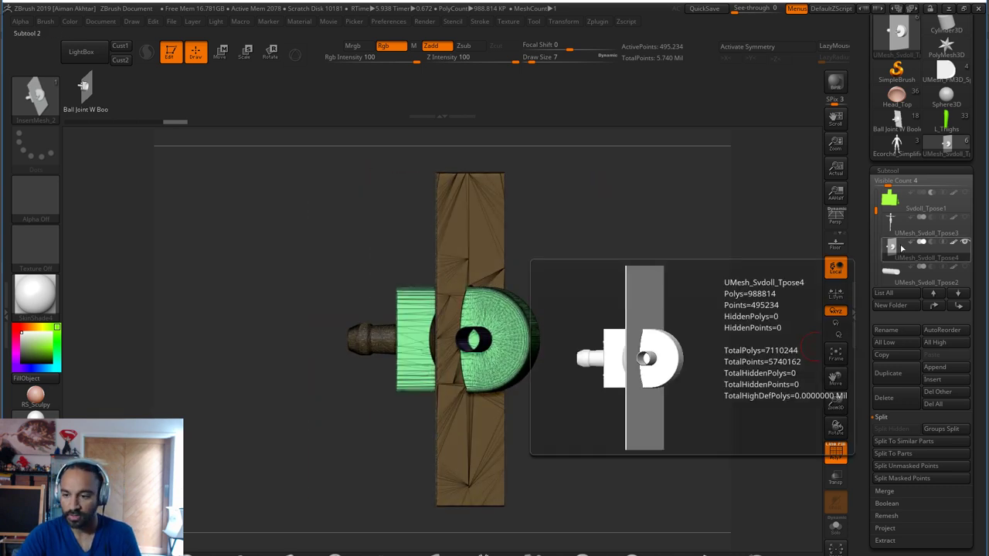
left_click(889, 453)
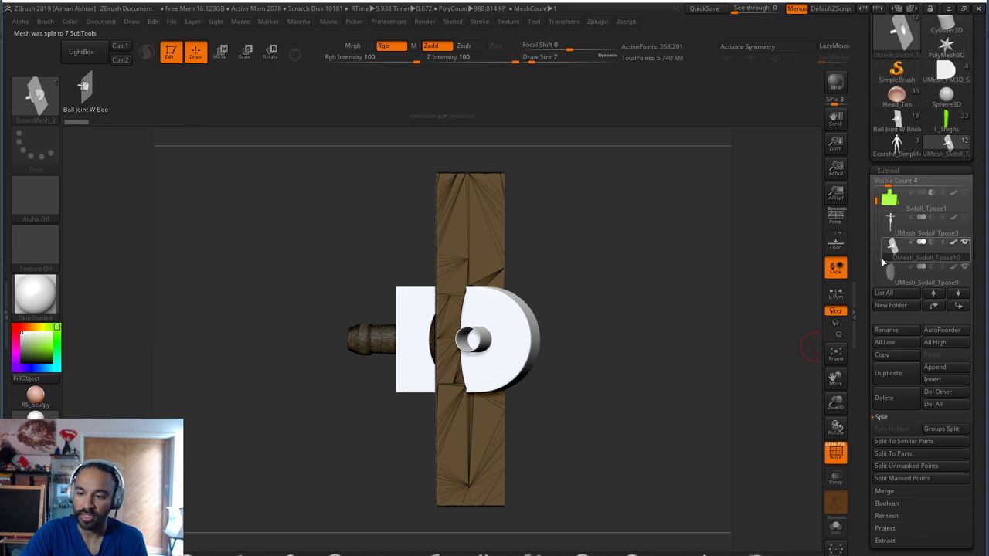
Hide the split piece UMesh_Svdoll_Tpose10, select UMesh_Svdoll_Tpose9, and inspect the slotted housing with its cross pin
mouse_move(889, 272)
left_click_drag(809, 347, 690, 286)
left_click(893, 269)
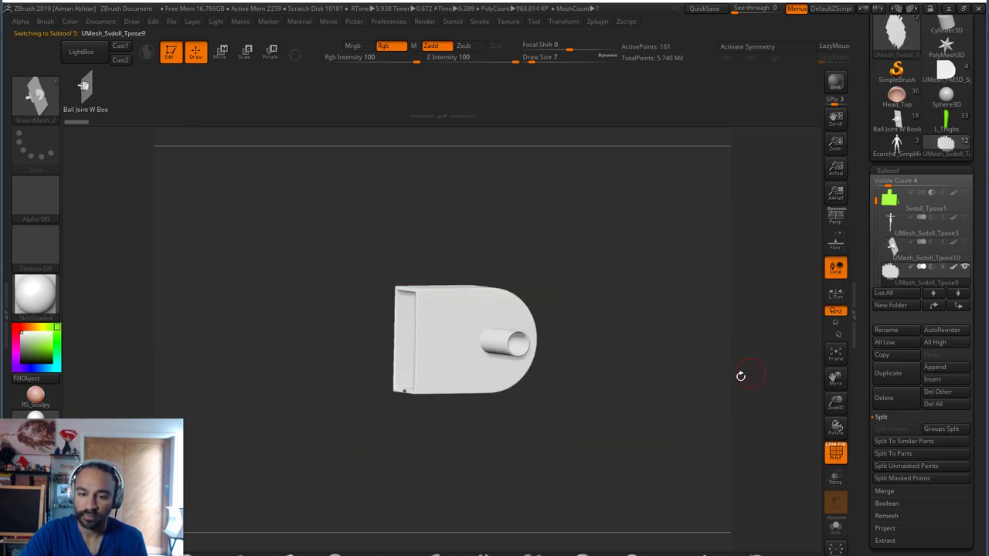
left_click_drag(678, 376, 541, 381)
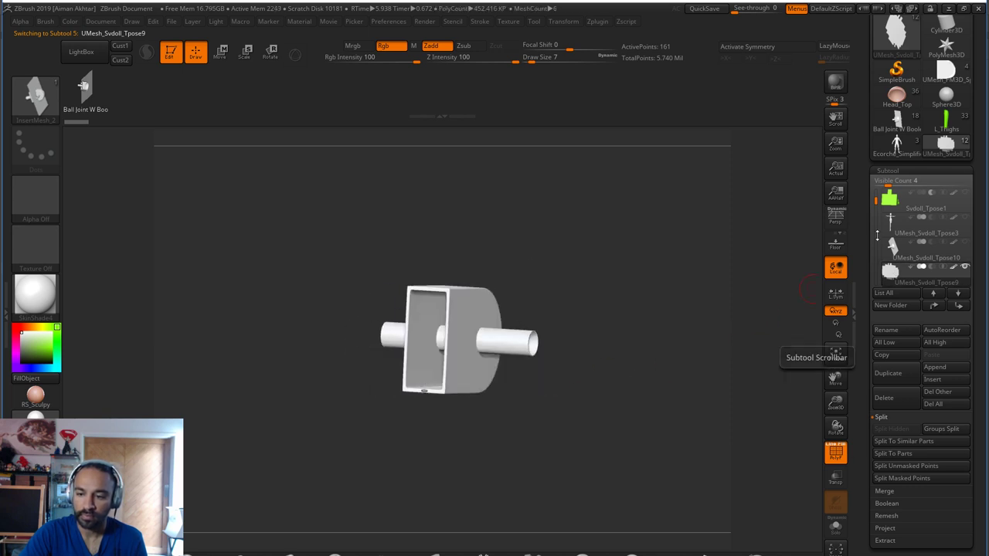
Select the slotted housing subtool UMesh_Svdoll_Tpose5, frame it, and examine its opening from both sides
scroll(920, 232, "down", 3)
mouse_move(895, 255)
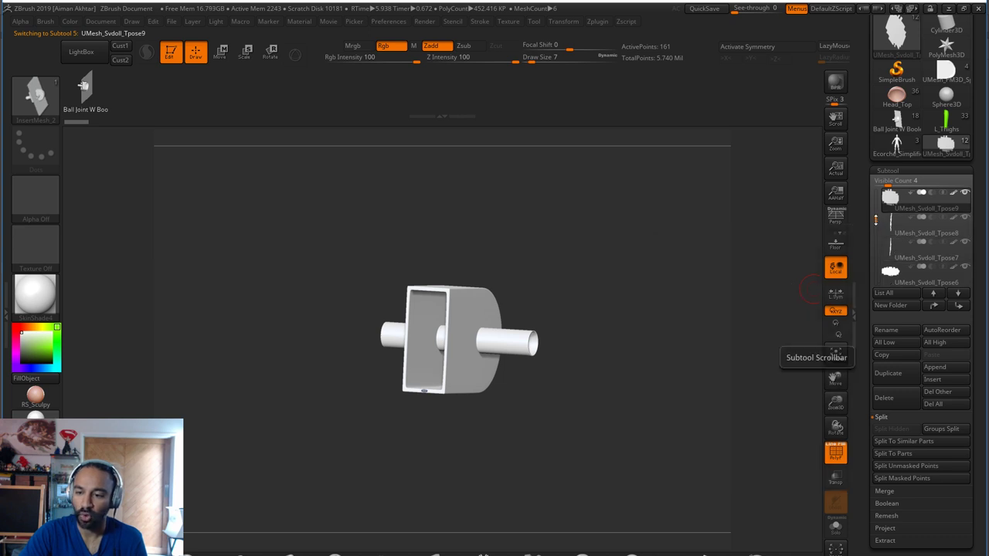
left_click_drag(876, 220, 874, 246)
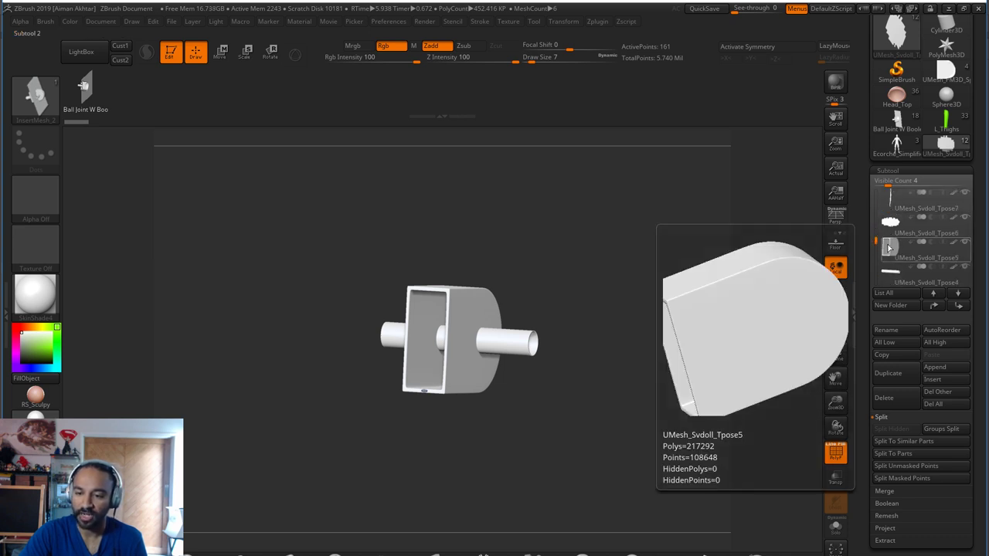
left_click(890, 246)
key("f")
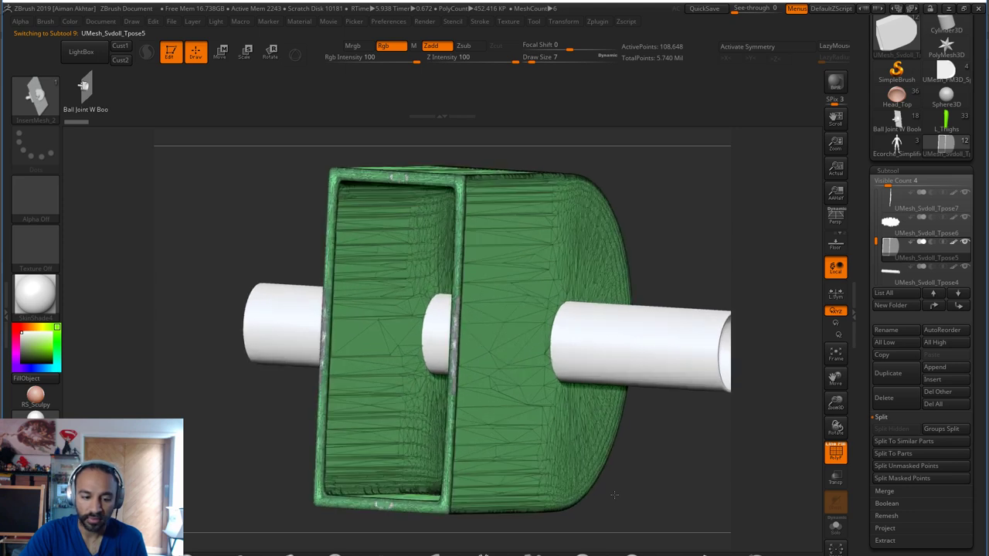
left_click_drag(620, 483, 742, 493)
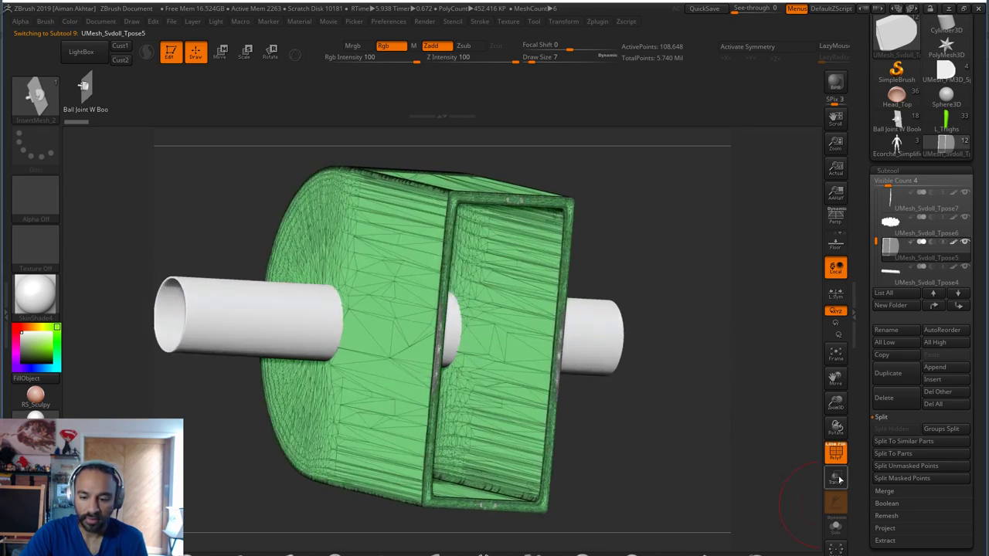
Check the housing UMesh_Svdoll_Tpose5 with and without the surrounding parts, and select the cross pin subtool UMesh_Svdoll_Tpose4
left_click(835, 530)
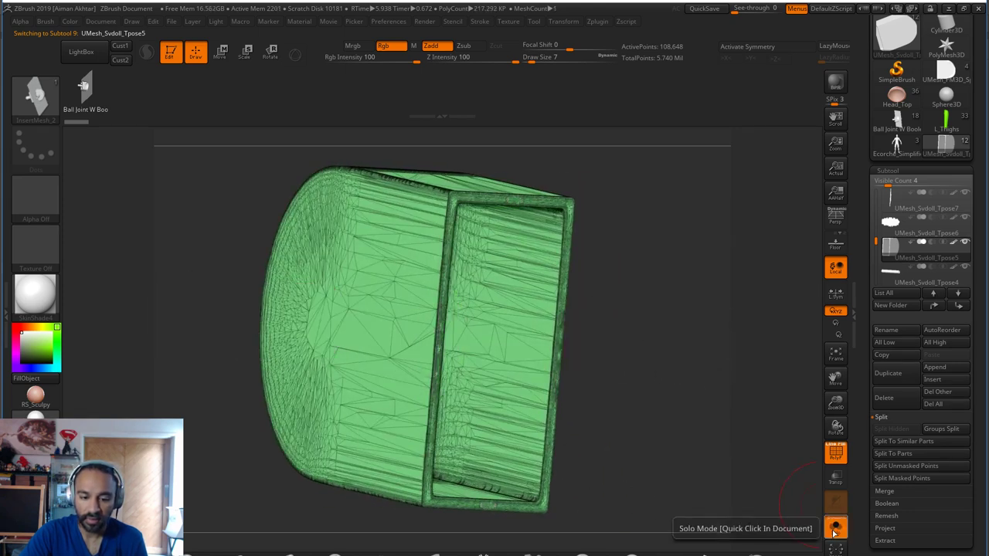
left_click(835, 530)
left_click(835, 530)
left_click(835, 530)
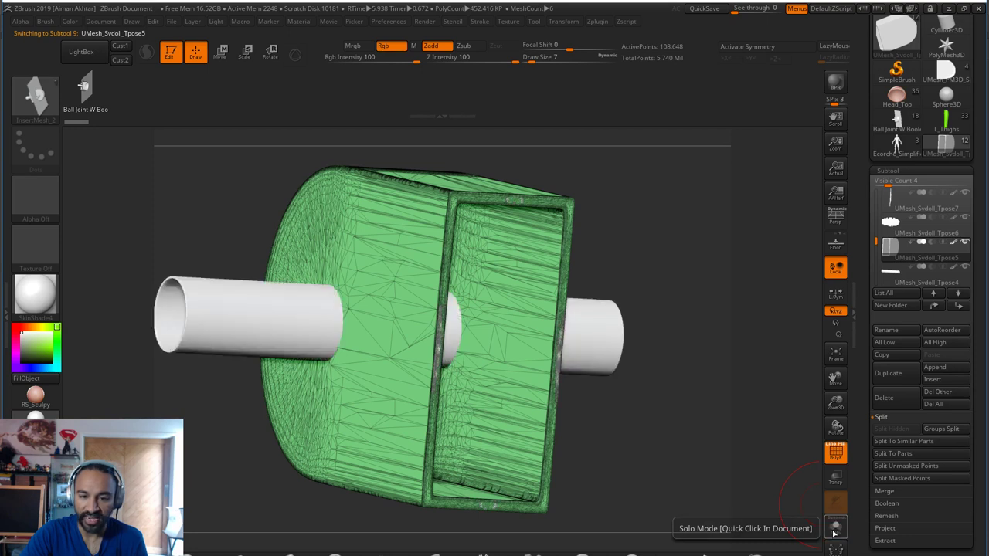
left_click_drag(878, 248, 878, 259)
left_click(895, 236)
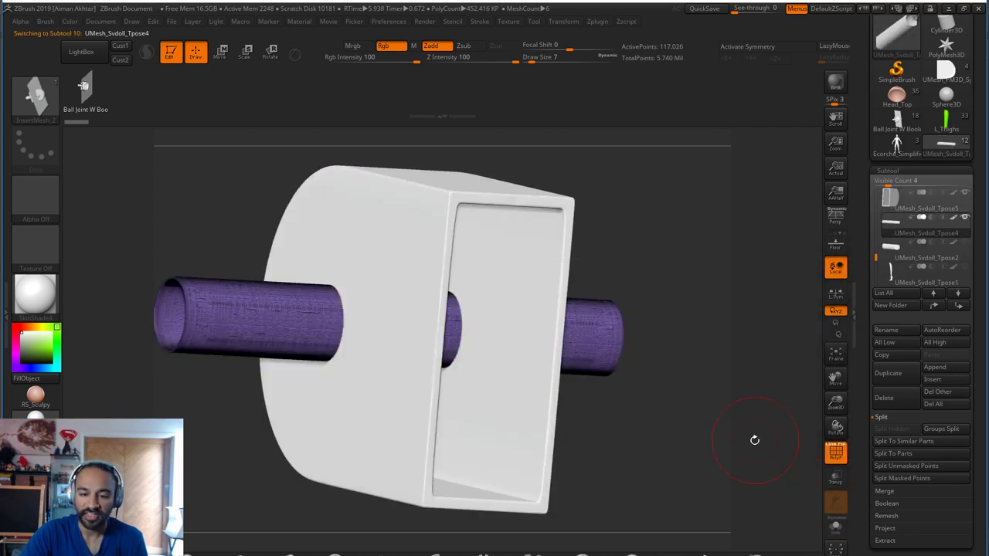
Delete the leftover fragment subtools UMesh_Svdoll_Tpose9, Tpose8, Tpose7 and Tpose6 from the split joint cutter
left_click_drag(755, 440, 743, 432, "alt")
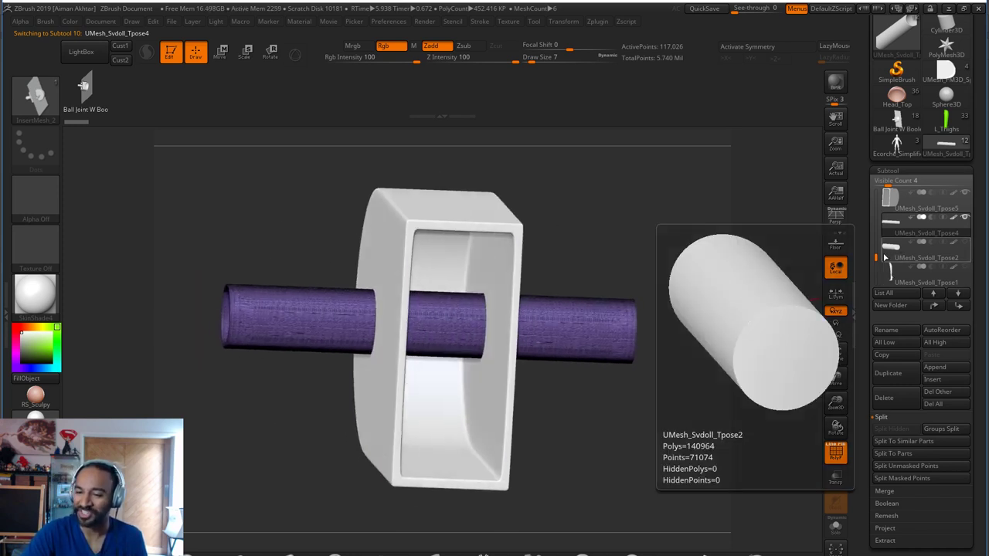
left_click_drag(876, 258, 887, 218)
left_click(892, 223)
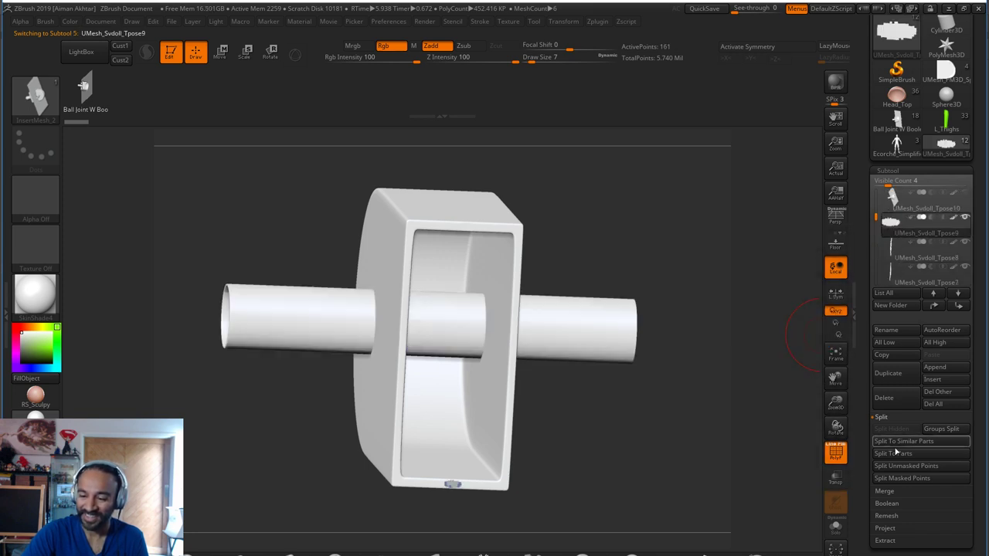
left_click(906, 395)
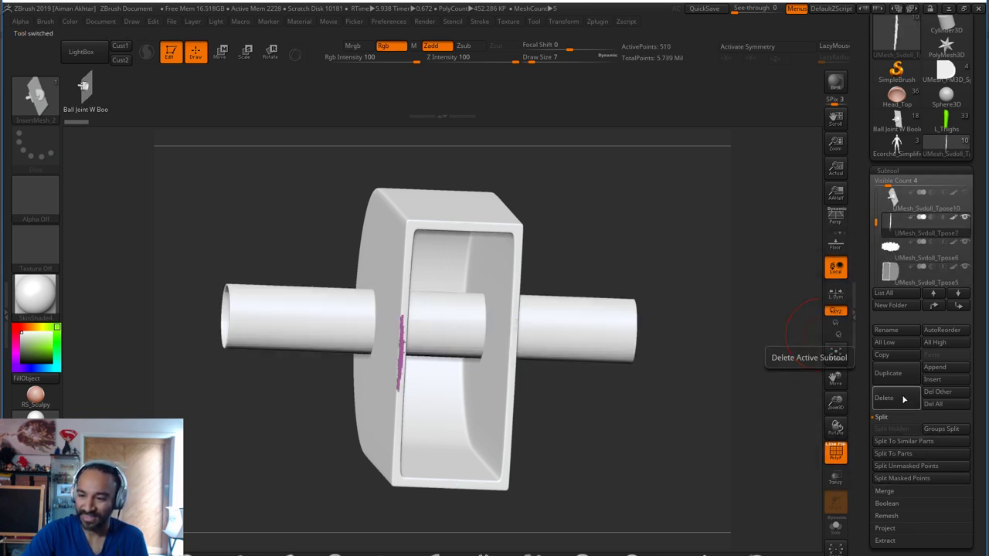
left_click(905, 398)
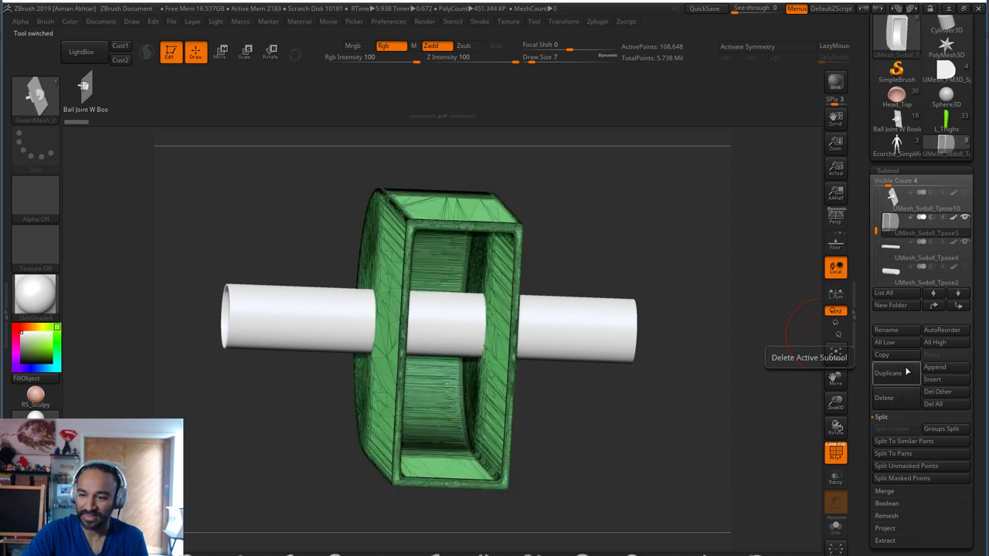
Set the ball joint cutter UMesh_Svdoll_Tpose10 and the cross pin UMesh_Svdoll_Tpose4 to Boolean subtraction
left_click(893, 247)
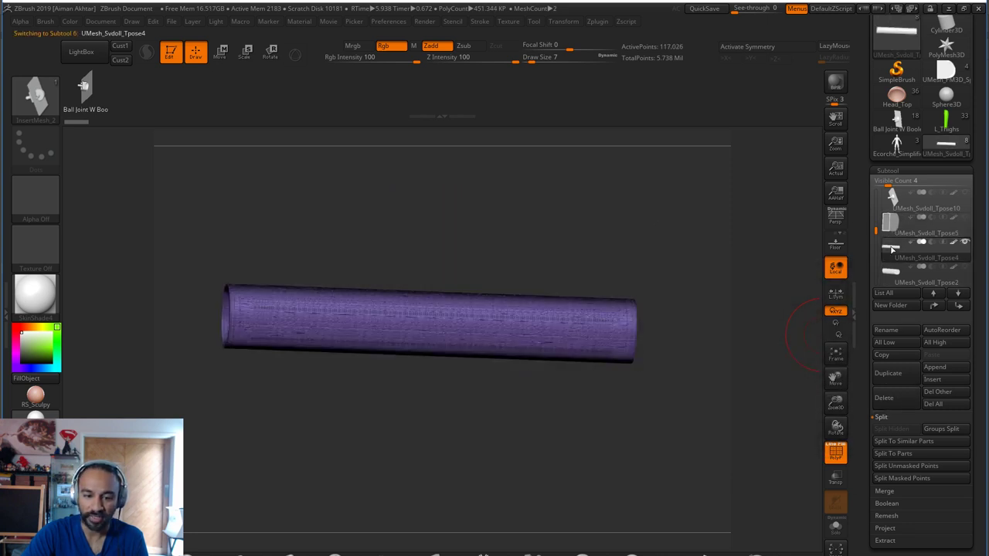
left_click(895, 203)
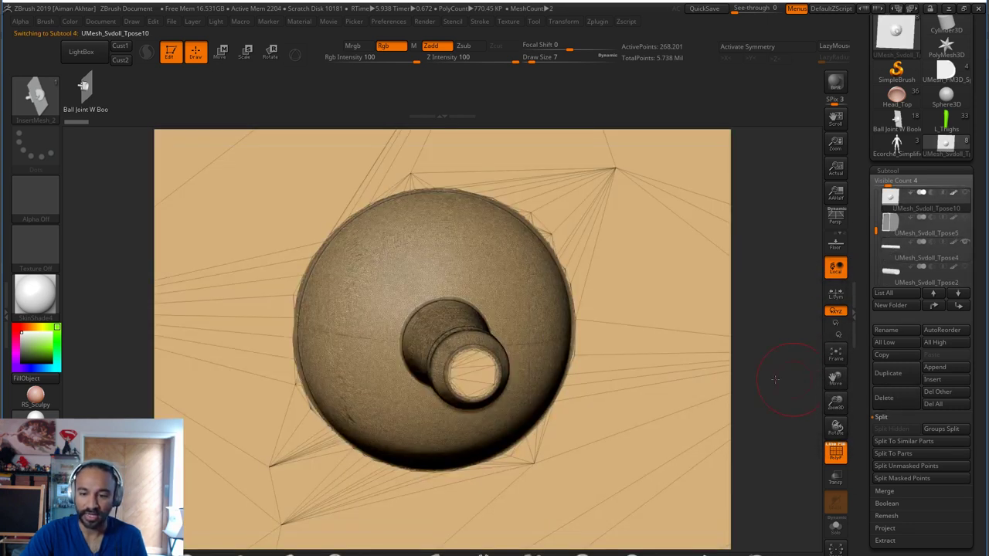
left_click_drag(775, 380, 728, 375)
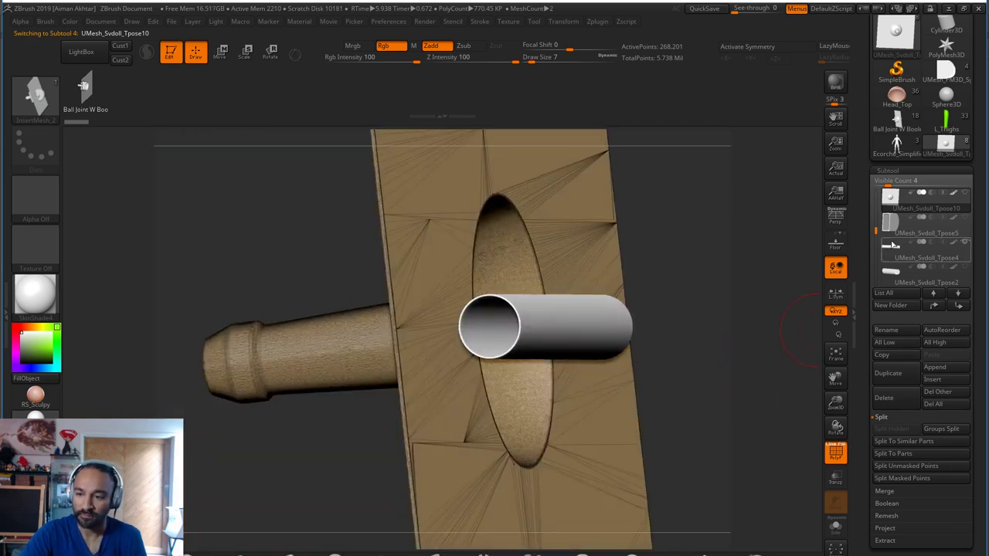
left_click(894, 246)
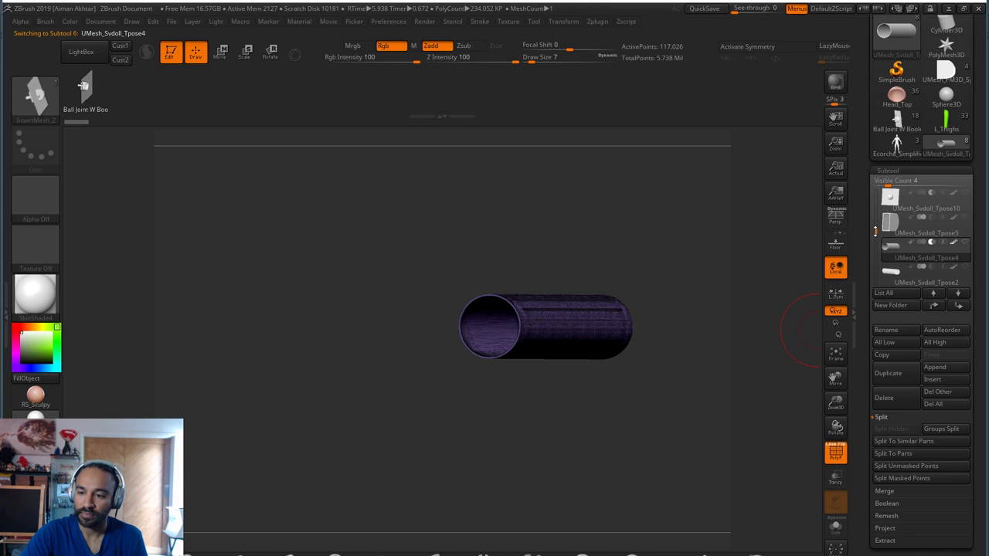
left_click_drag(877, 230, 879, 219)
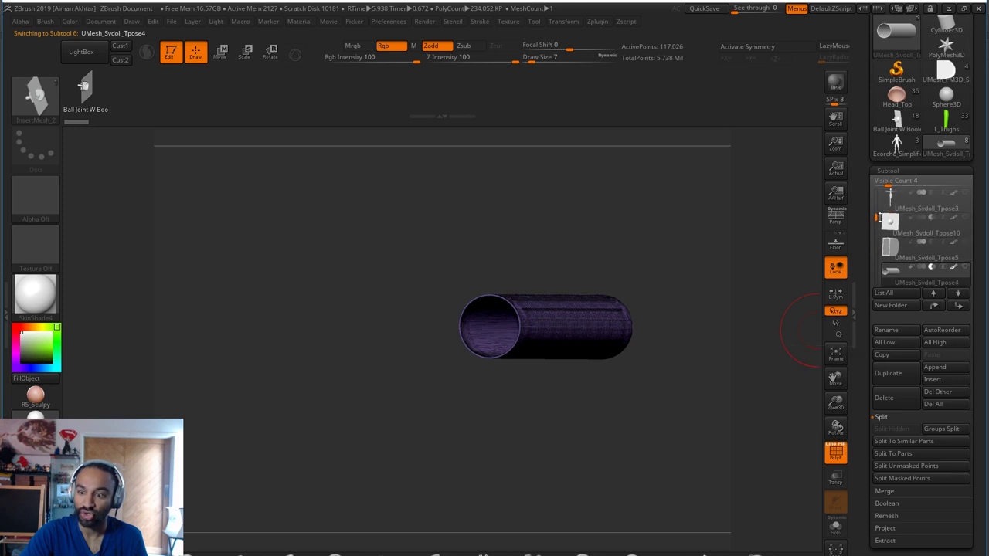
Turn off the wireframe display and show the doll body UMesh_Svdoll_Tpose3 with the subtracting subtools Tpose10 and Tpose4 at the shoulder
left_click(893, 203)
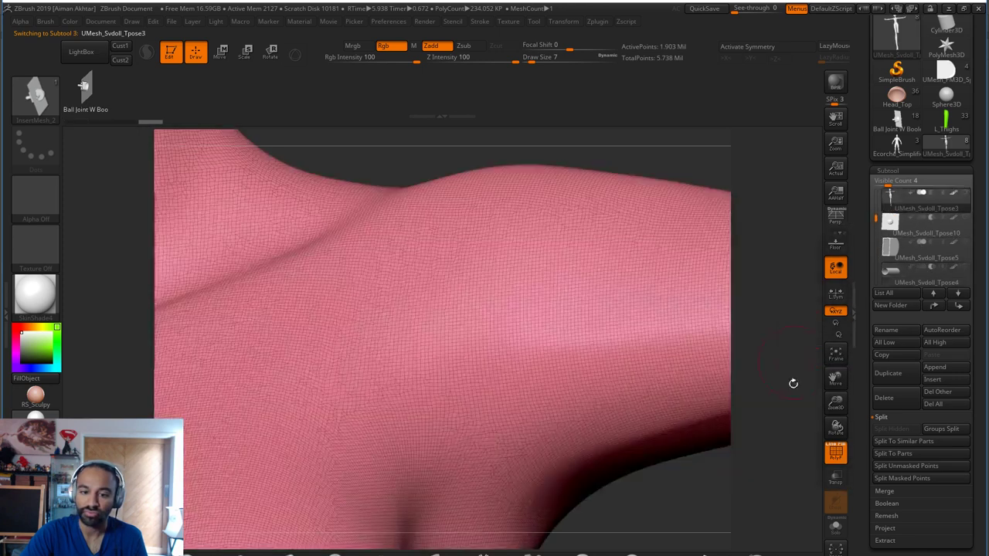
left_click(836, 455)
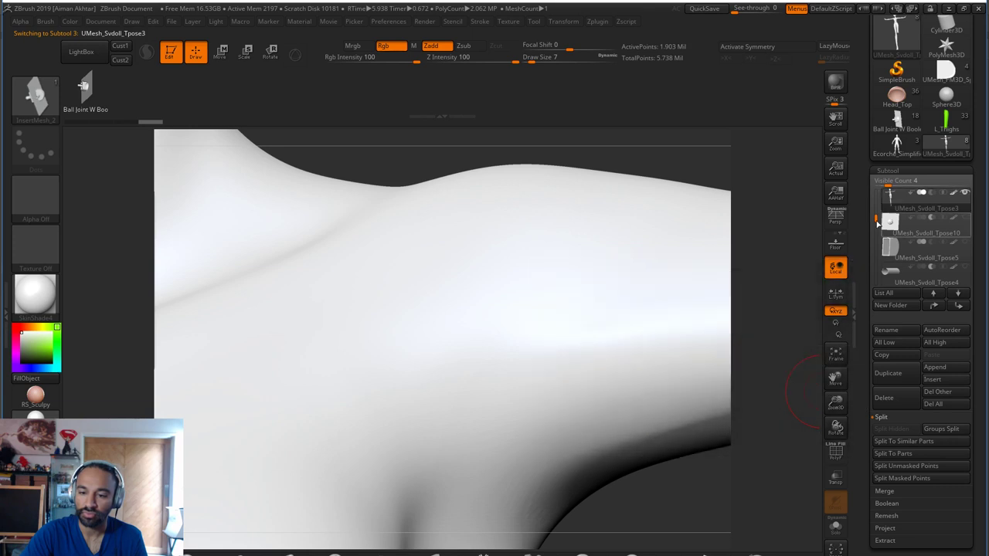
left_click_drag(778, 369, 781, 313, "alt")
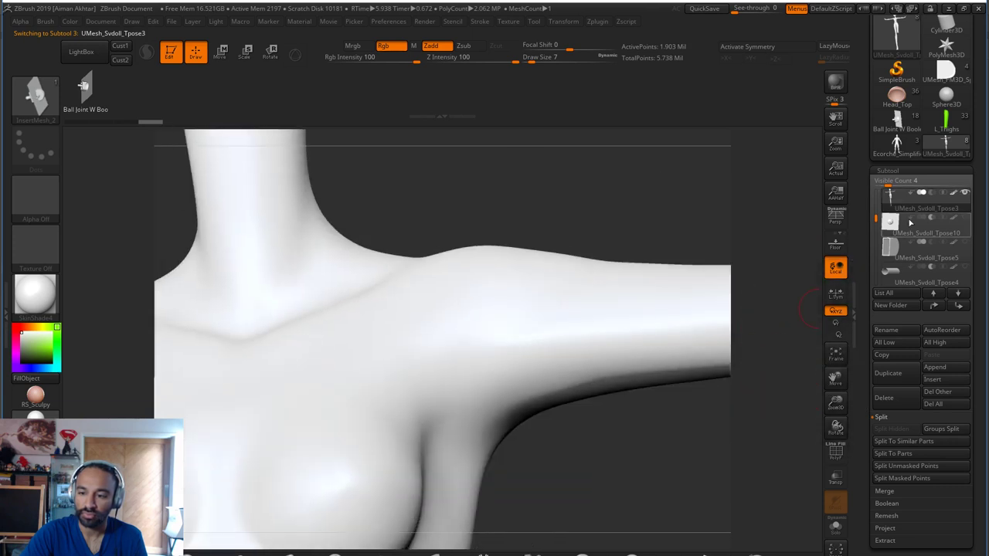
left_click(891, 223)
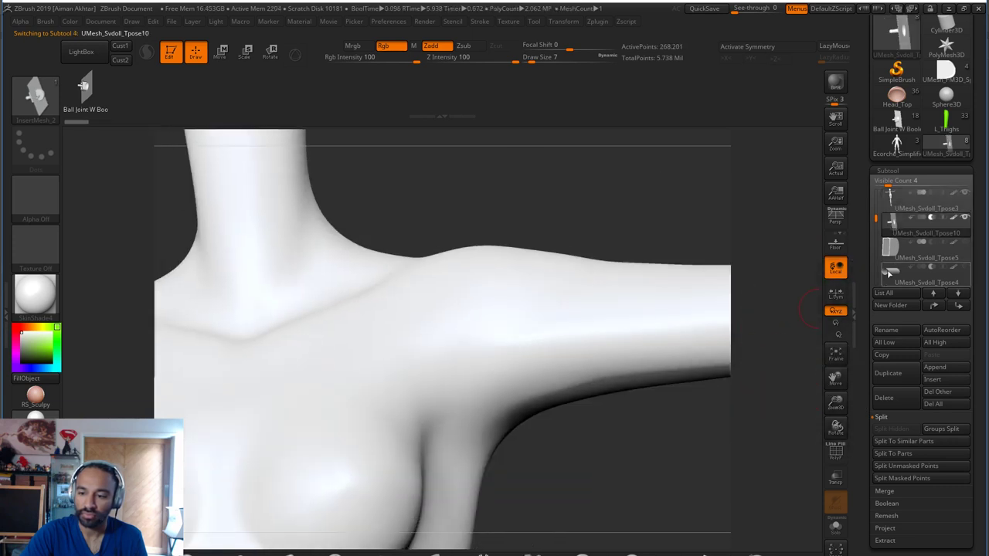
left_click(888, 270)
left_click(892, 199)
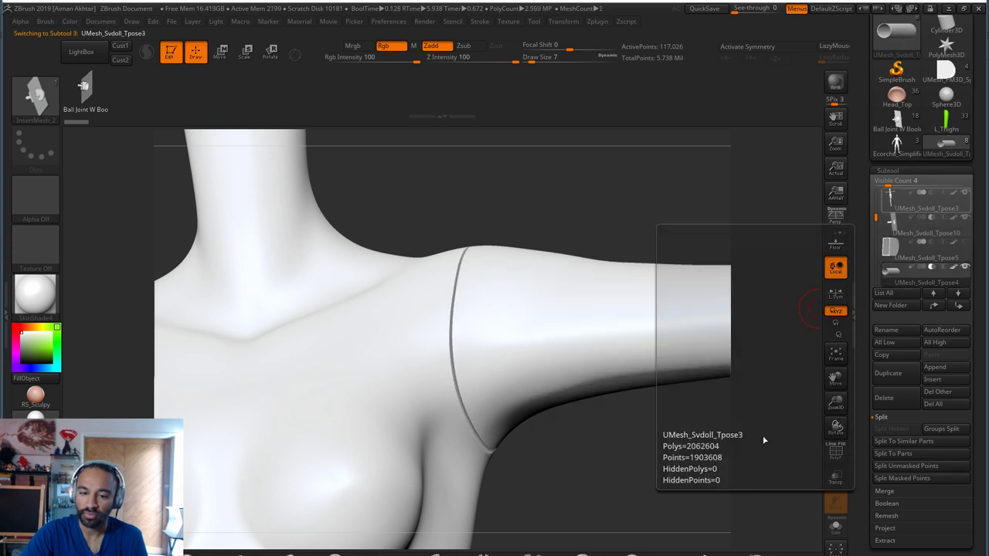
left_click_drag(664, 457, 658, 414, "alt")
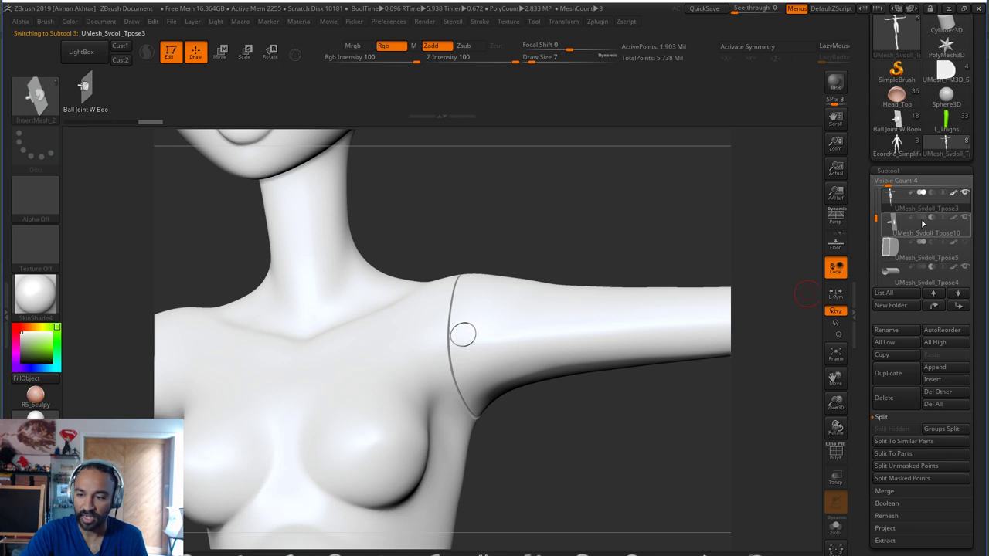
Make a Boolean mesh from the visible doll body, ball joint cutter and cross pin
mouse_move(908, 266)
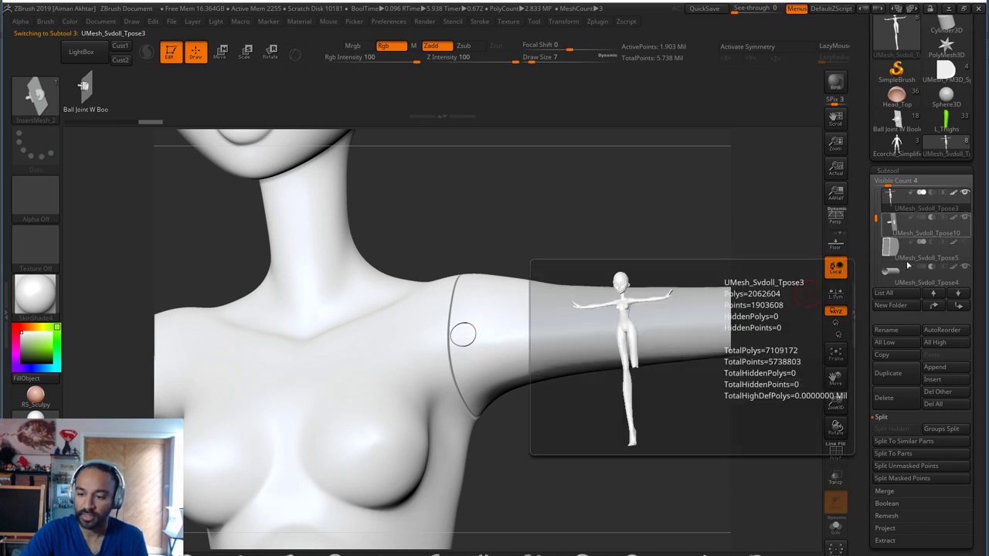
left_click(903, 503)
left_click(927, 456)
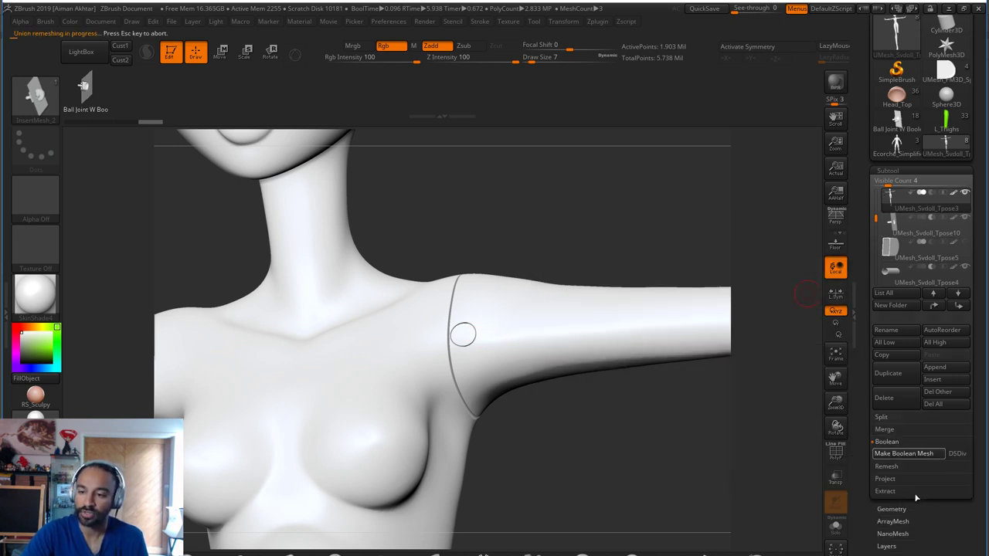
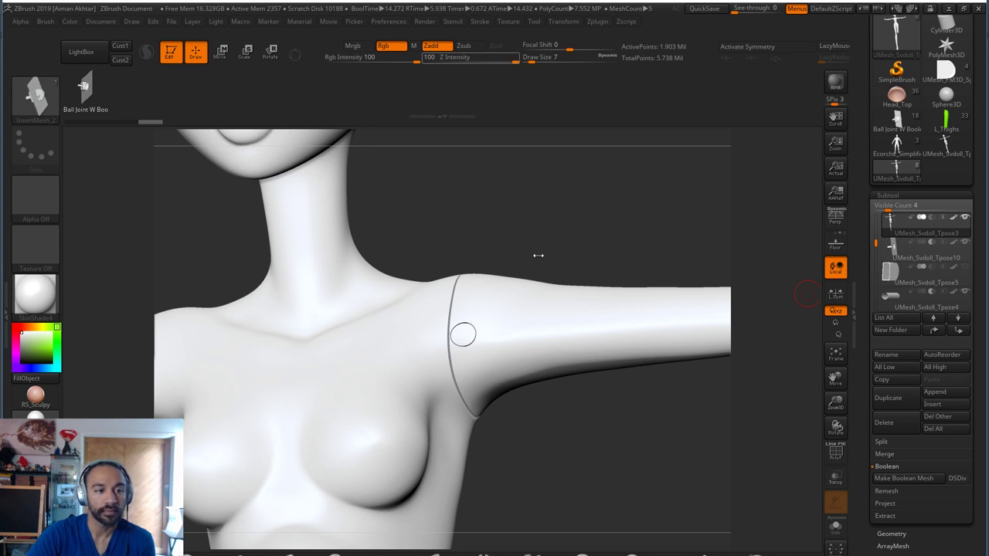
mouse_move(588, 247)
left_mouse_down()
mouse_move(592, 254)
mouse_move(572, 251)
left_mouse_up()
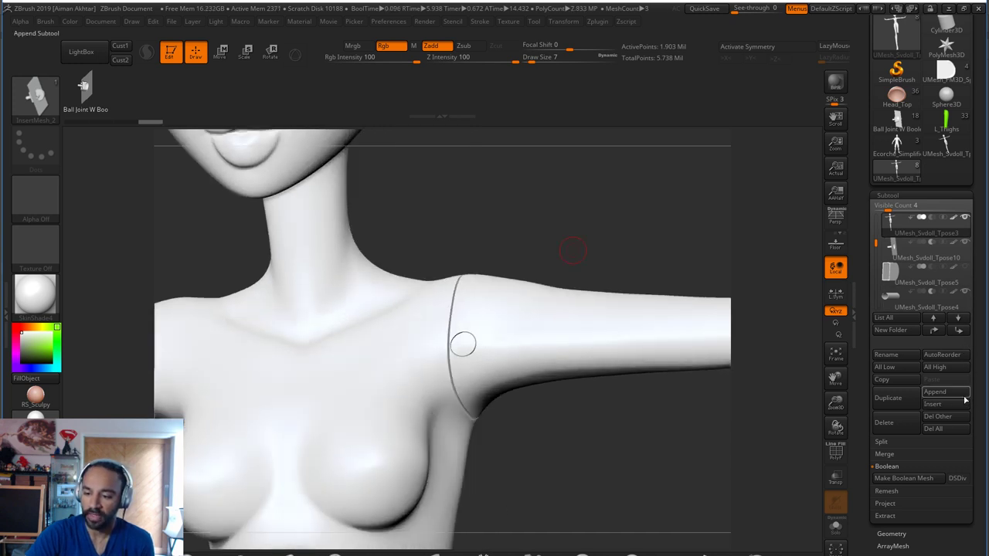
Append the Boolean result mesh as a subtool, hide the source subtools, and select UMesh_Svdoll_Tpose5_1
left_click(935, 392)
left_click(599, 410)
left_click(936, 392)
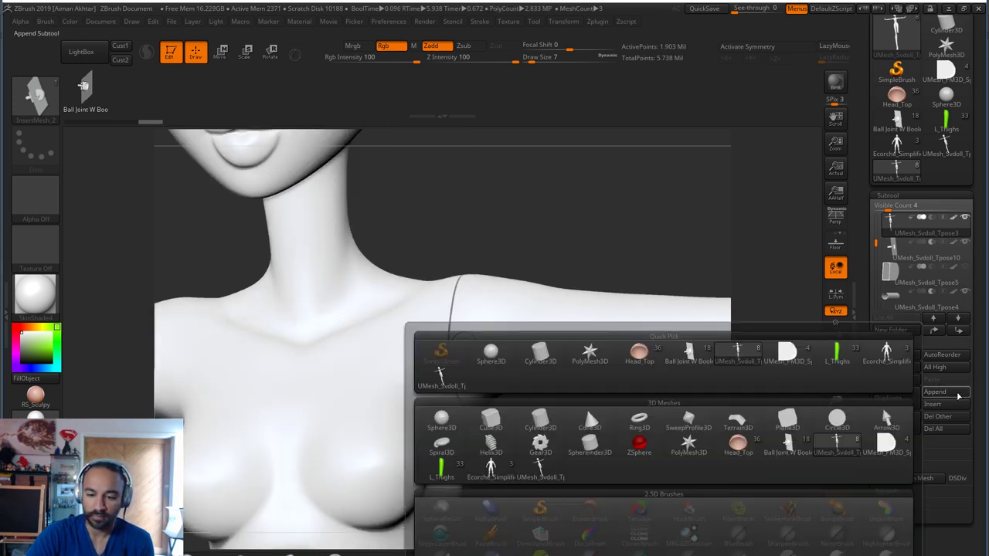
left_click(810, 403)
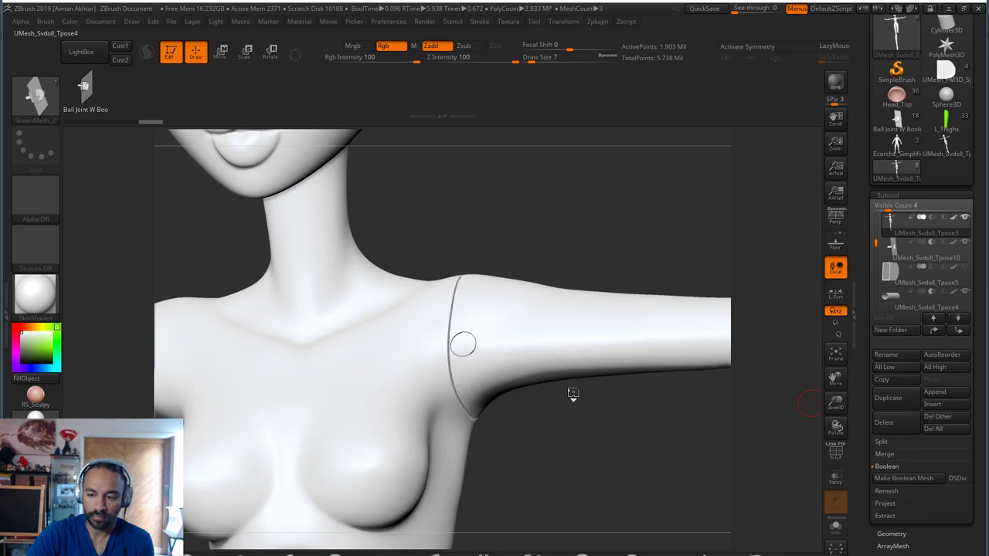
left_click(967, 218, "shift")
left_click_drag(875, 241, 872, 288)
left_click(893, 253)
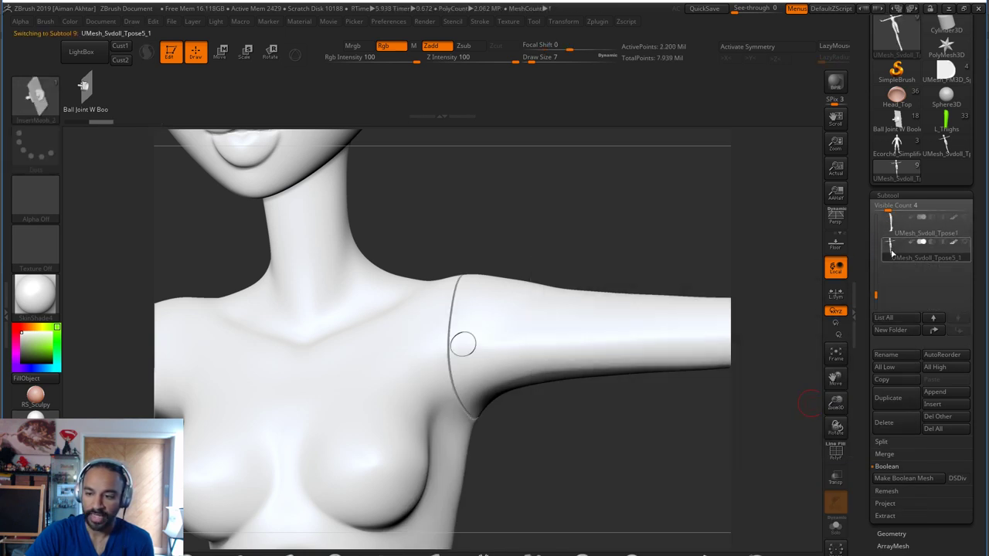
Display polygroups on UMesh_Svdoll_Tpose5_1, assign them with Auto Groups, and split the mesh into torso, pin and arm subtools
left_click(835, 460)
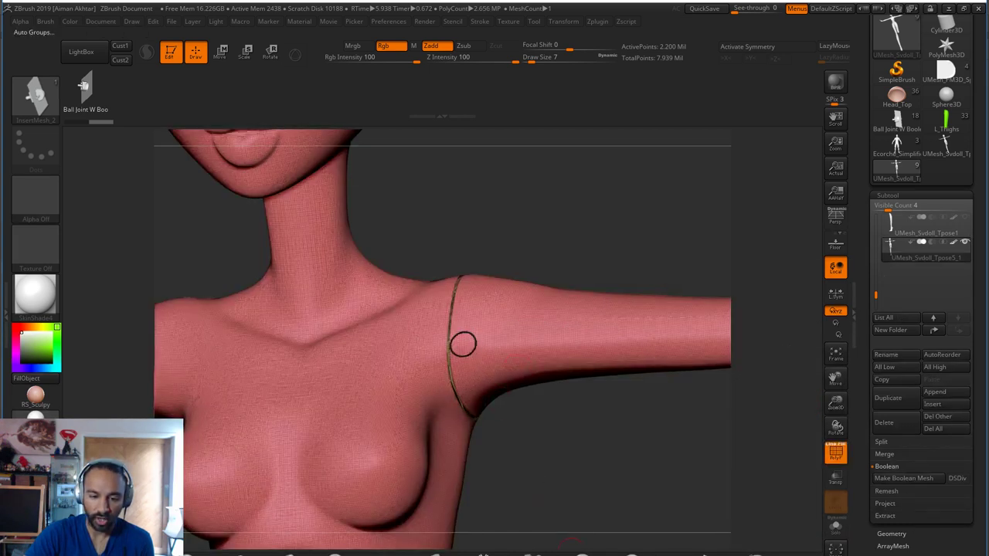
left_click(462, 344)
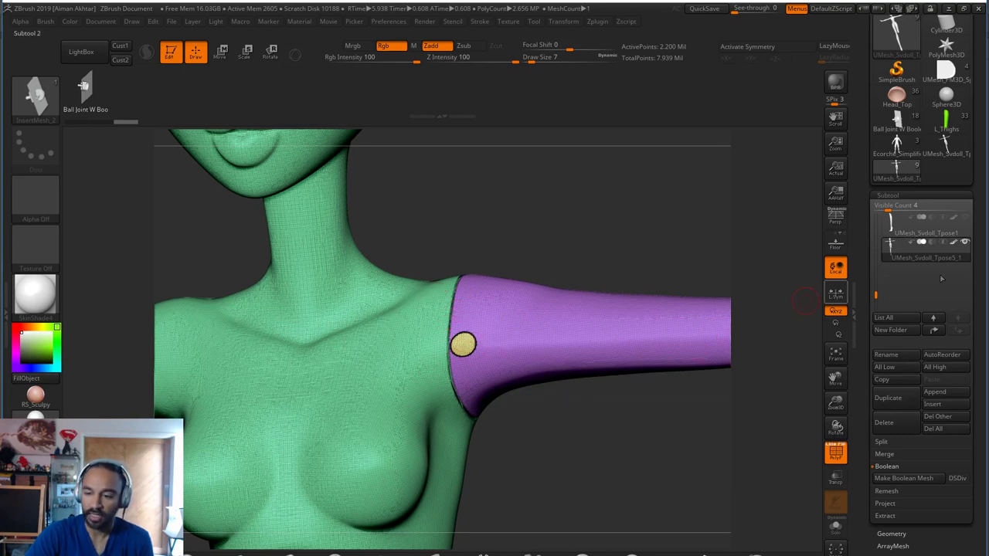
left_click(897, 441)
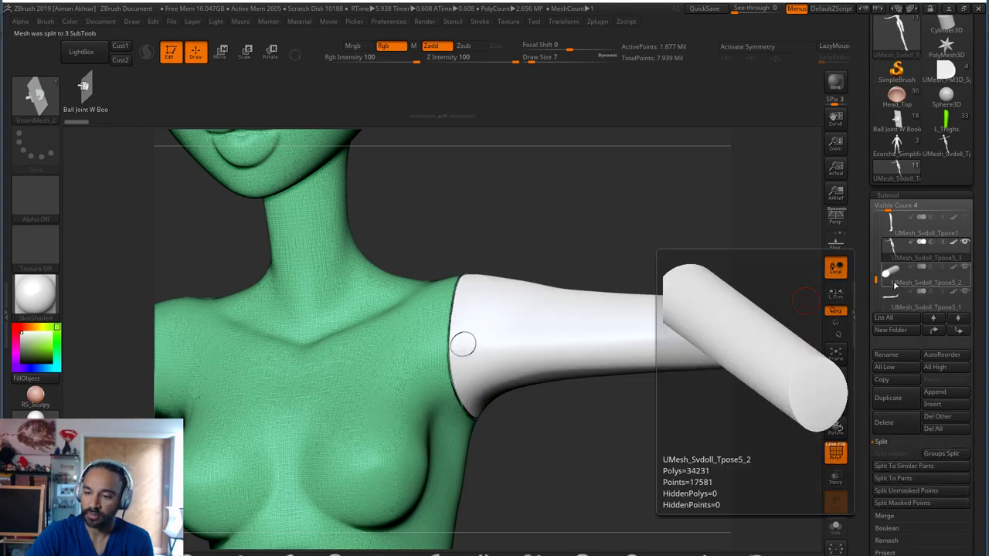
Isolate the torso subtool UMesh_Svdoll_Tpose5_3 without wireframe and examine the shoulder socket and its hole from several angles
left_click(838, 527)
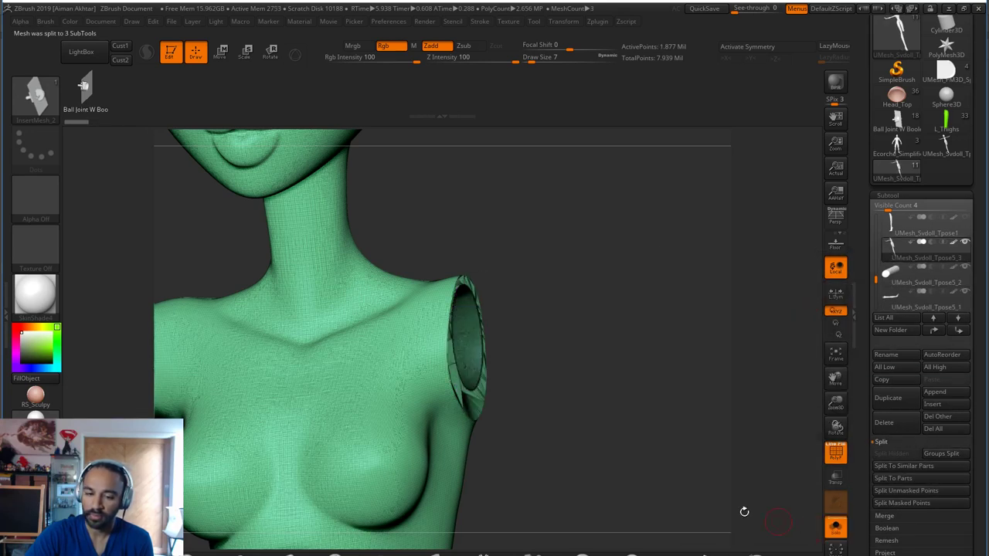
left_click_drag(628, 505, 520, 397)
key("shift+f")
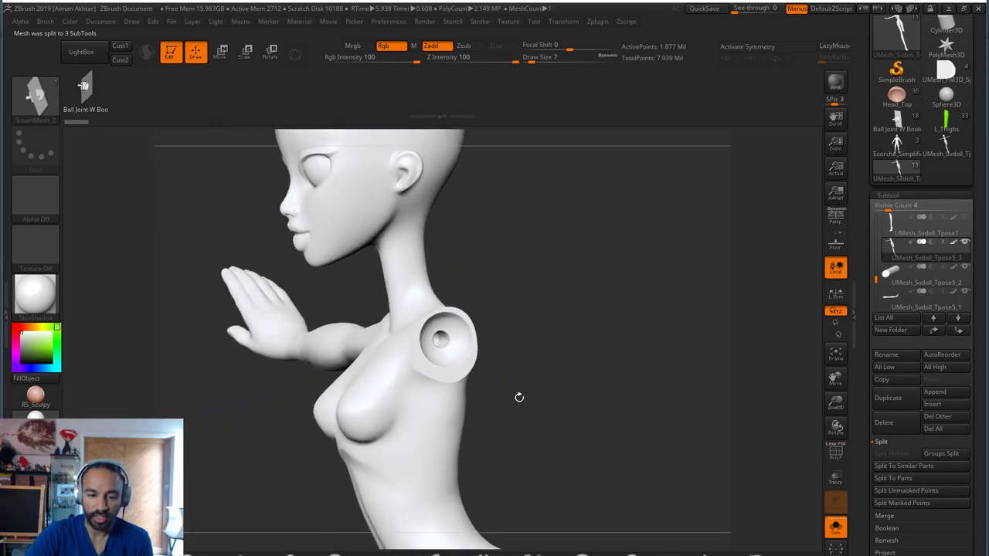
left_click_drag(529, 332, 558, 339)
left_click_drag(561, 384, 541, 379)
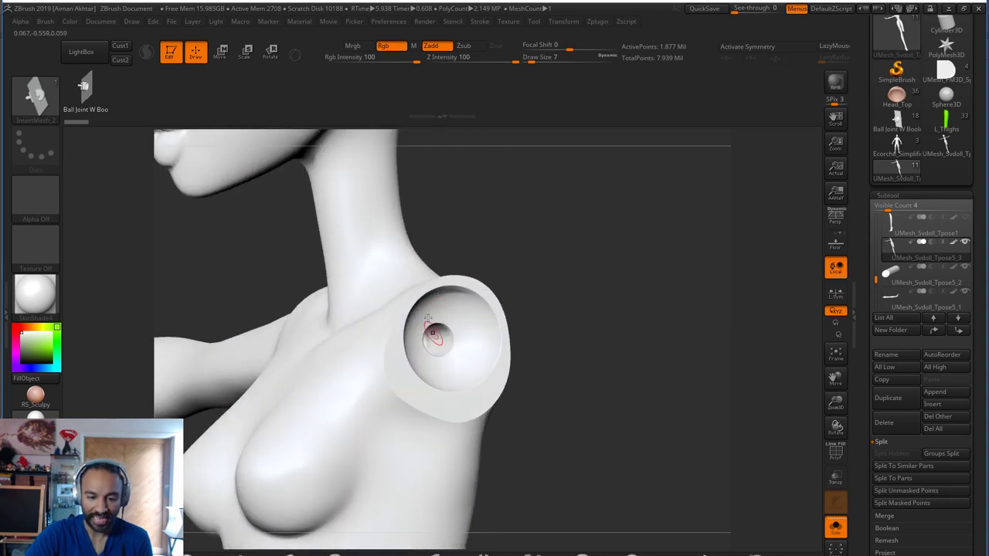
right_click_drag(570, 398, 442, 432)
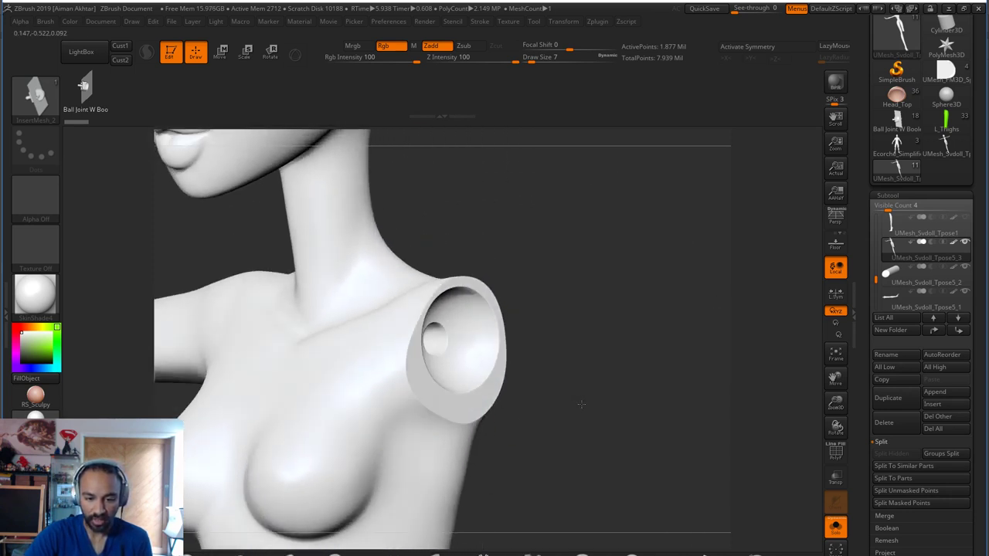
right_click_drag(551, 399, 808, 328)
Examine the cut pin UMesh_Svdoll_Tpose5_2 and the arm UMesh_Svdoll_Tpose5_1, checking its ball, peg and pin hole from several sides
left_click(899, 274)
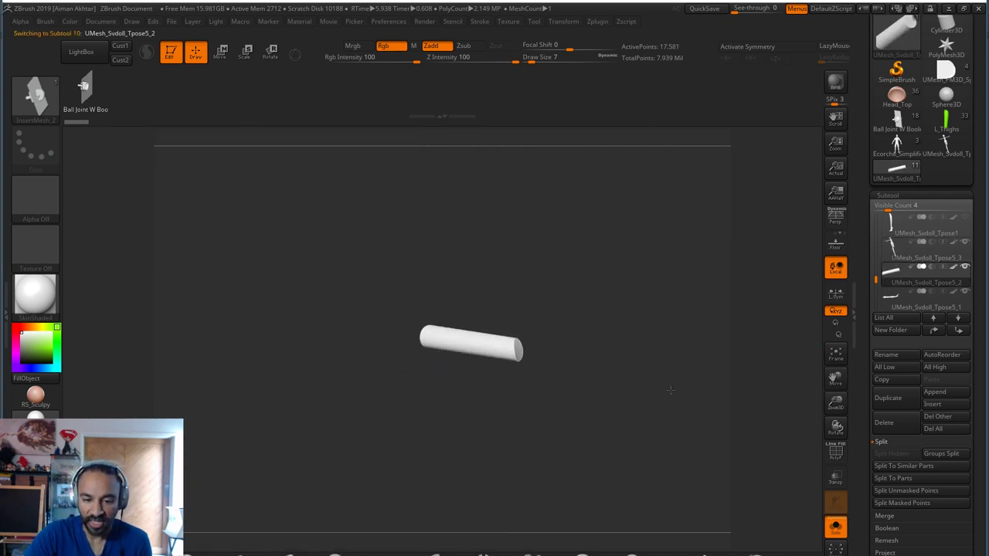
left_click(890, 301)
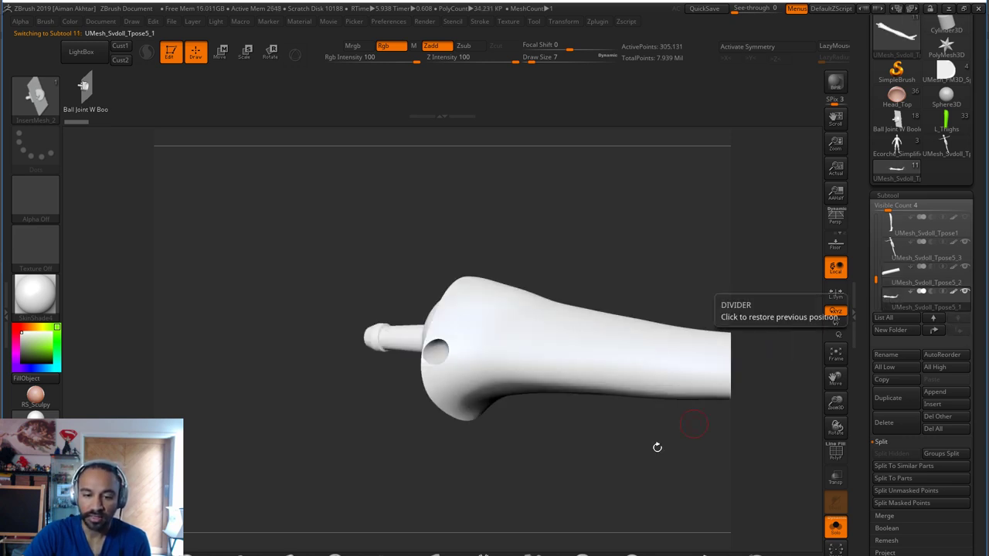
right_click_drag(662, 473, 425, 307)
left_click_drag(524, 426, 622, 465, "shift")
right_click_drag(621, 463, 584, 274)
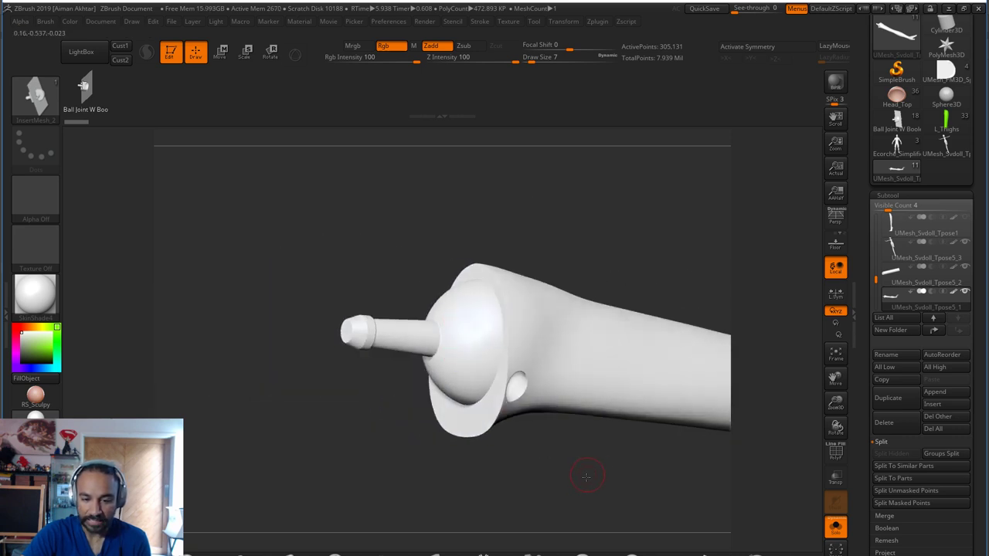
left_click_drag(587, 476, 567, 504, "shift")
Select the slot cutter UMesh_Svdoll_Tpose5 and move it below the arm UMesh_Svdoll_Tpose5_1 in the subtool order
mouse_move(889, 294)
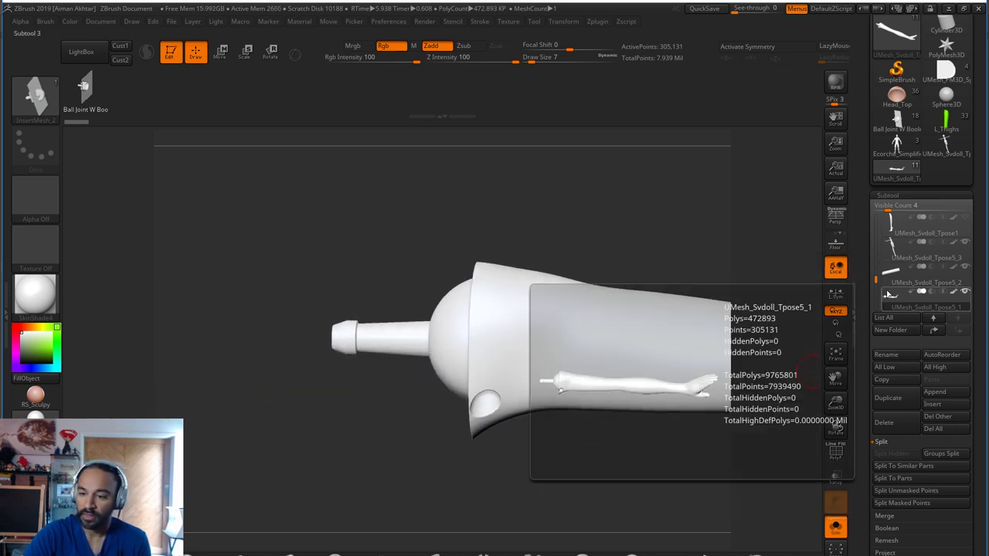
scroll(891, 292, "up", 3)
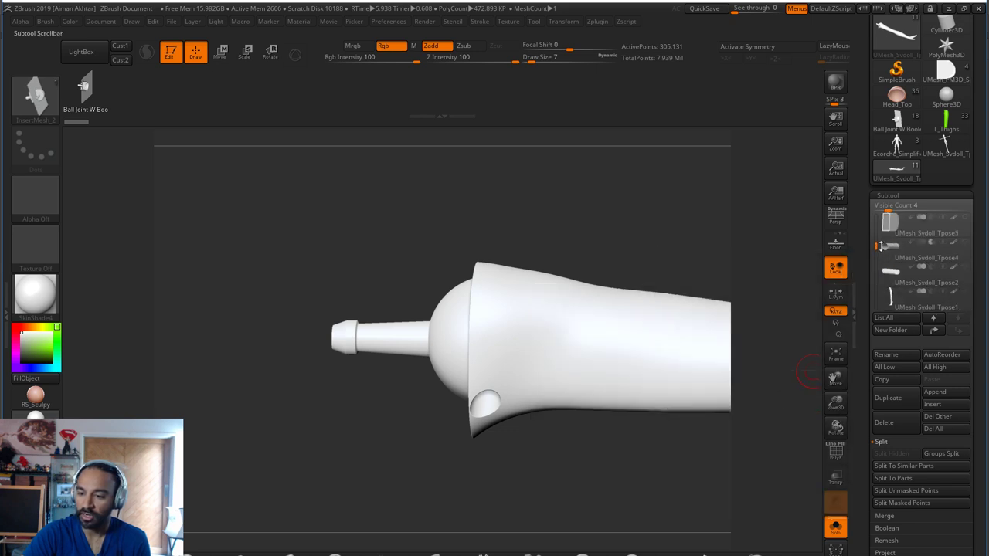
left_click(889, 249)
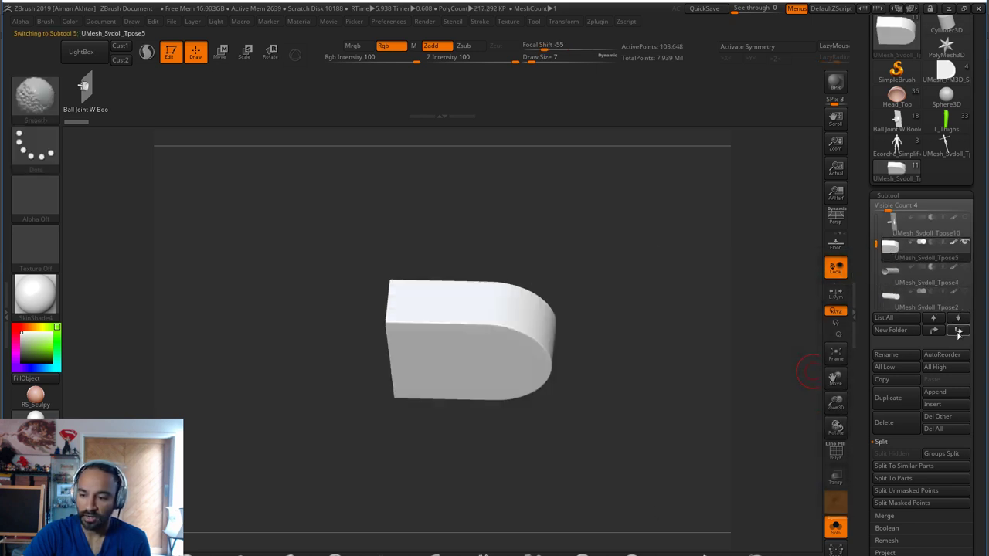
mouse_move(889, 309)
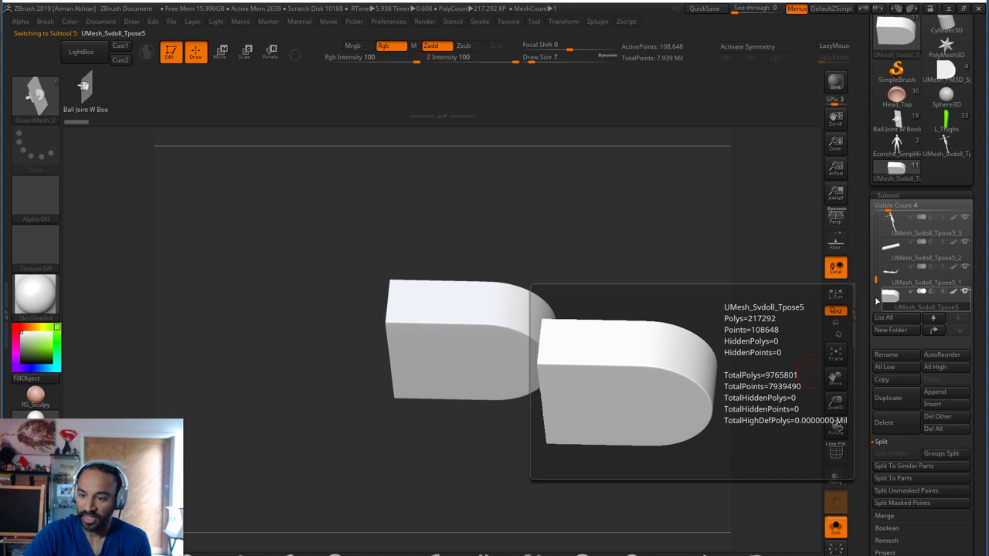
left_click_drag(699, 351, 820, 402, "shift")
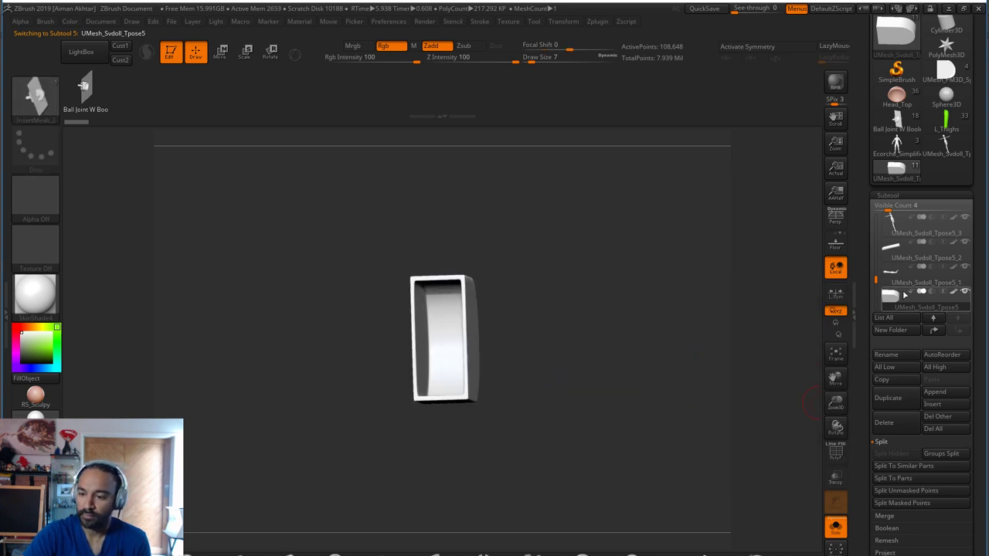
Set UMesh_Svdoll_Tpose5 to subtract from the arm, hide the torso and pin subtools, and turn off Solo with the arm selected
left_click(892, 278)
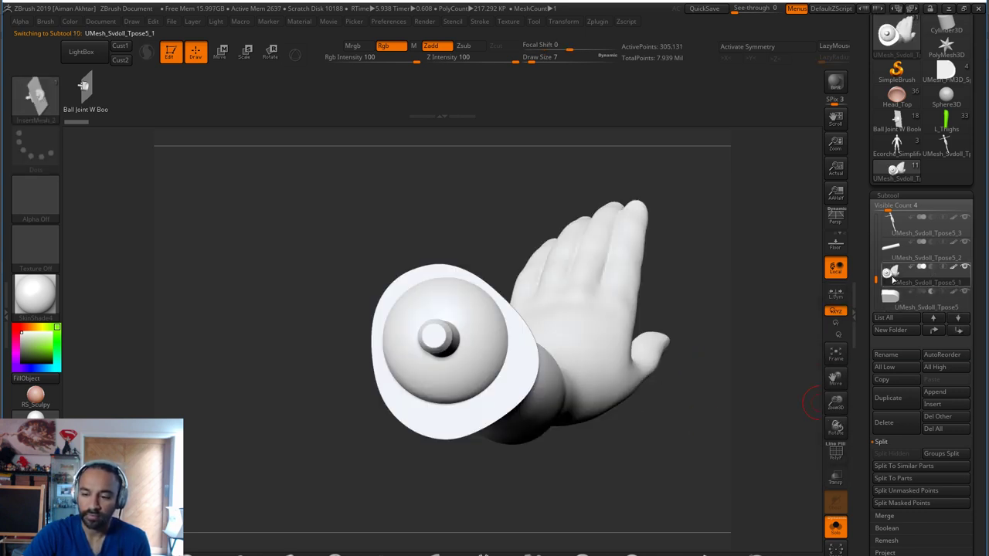
mouse_move(969, 244)
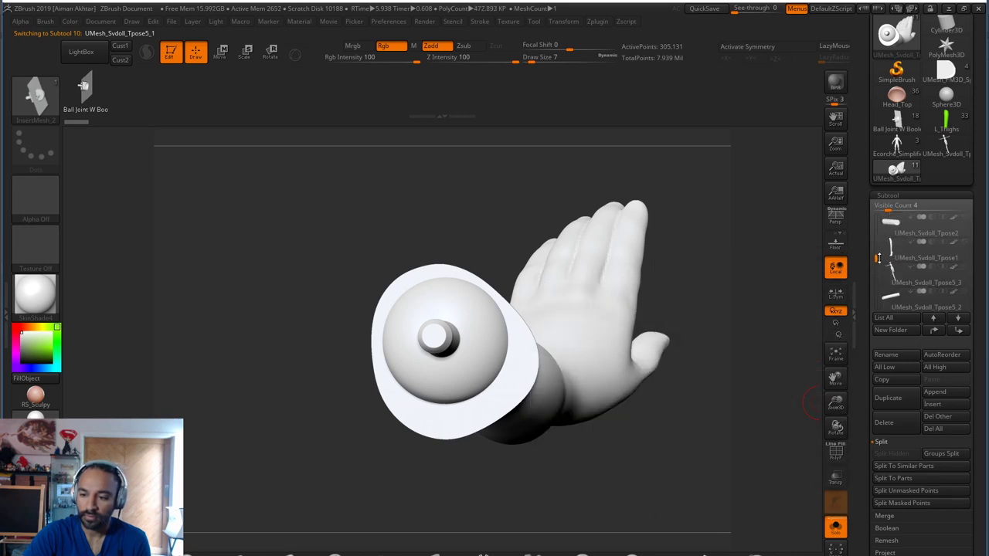
scroll(885, 263, "down", 1)
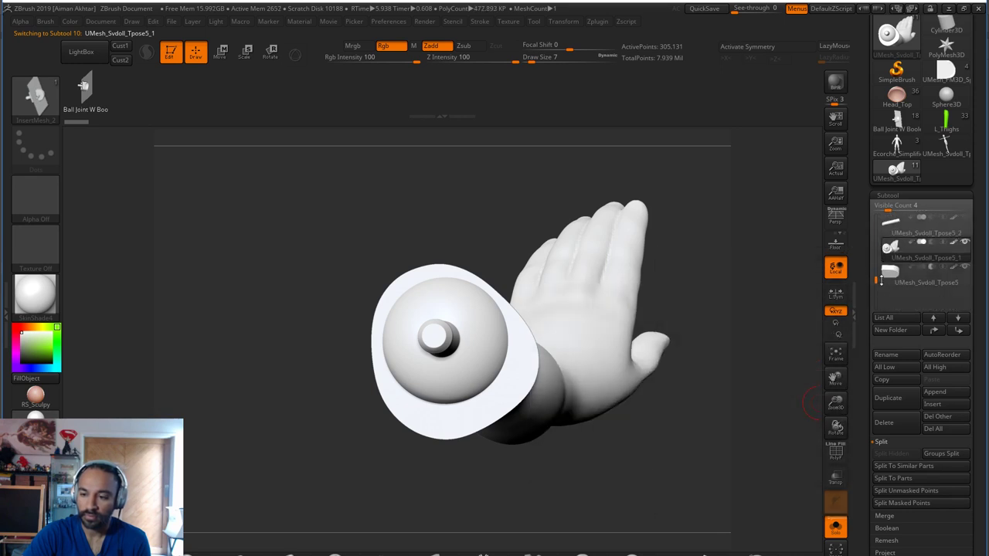
mouse_move(889, 246)
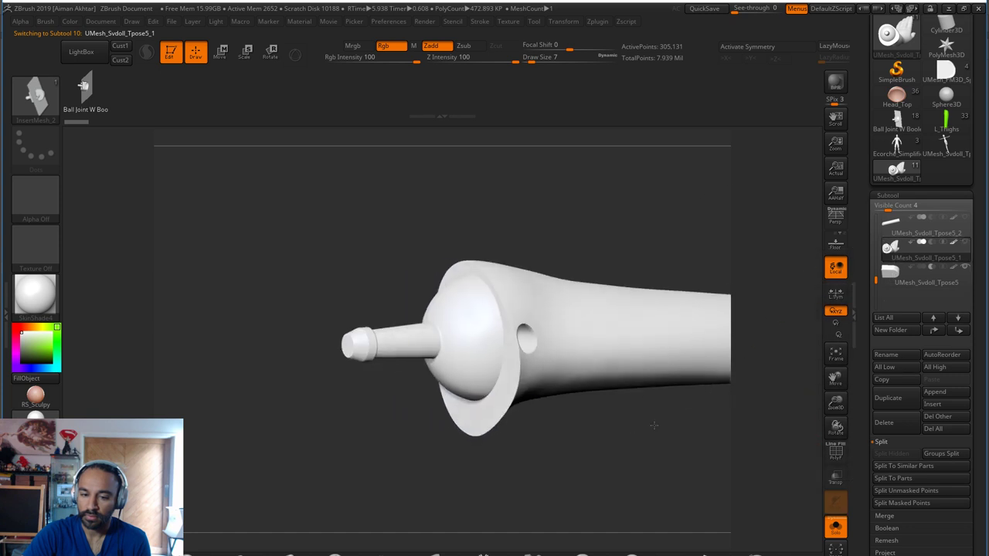
left_click(890, 275)
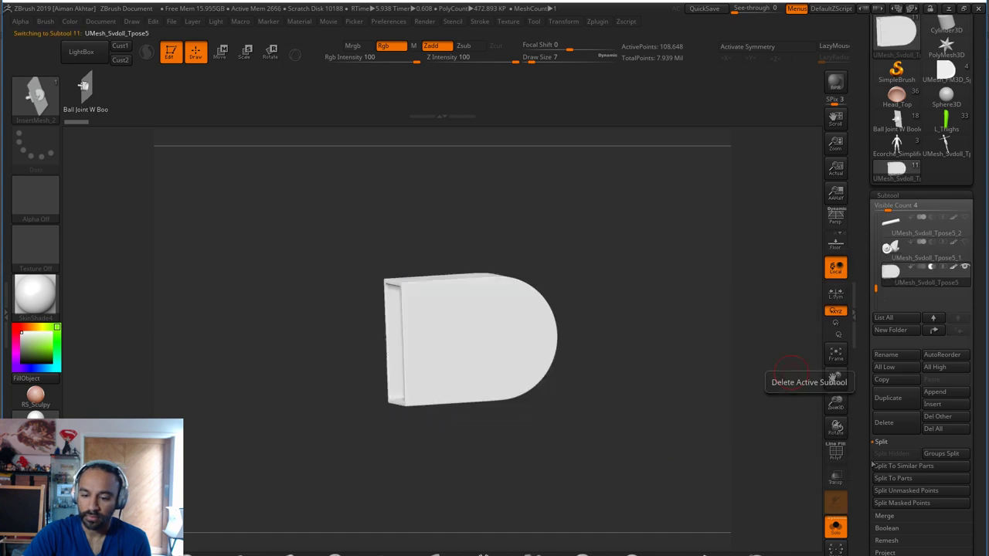
left_click(892, 252)
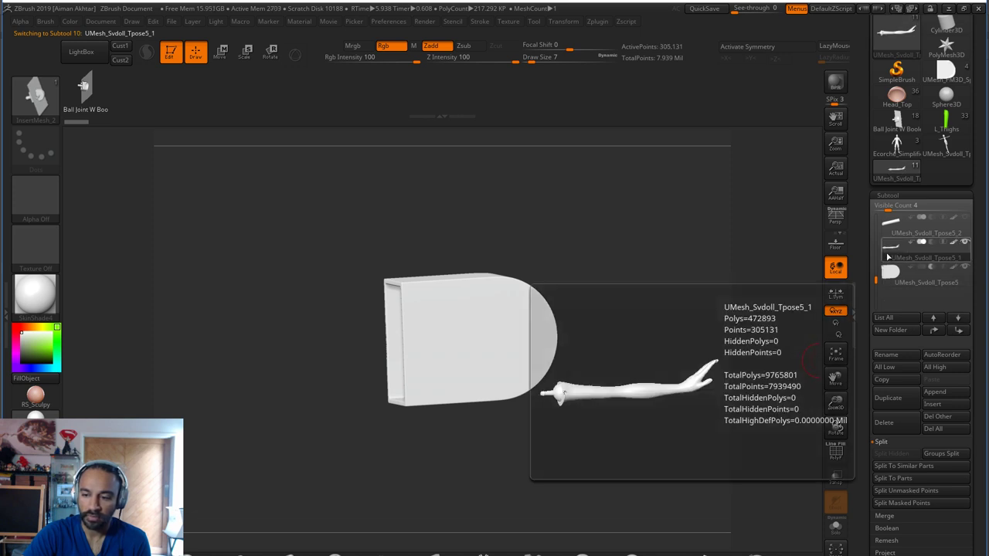
left_click(713, 431)
Examine the previewed slot cut around the arm's ball and peg from several angles
left_click_drag(671, 431, 443, 336)
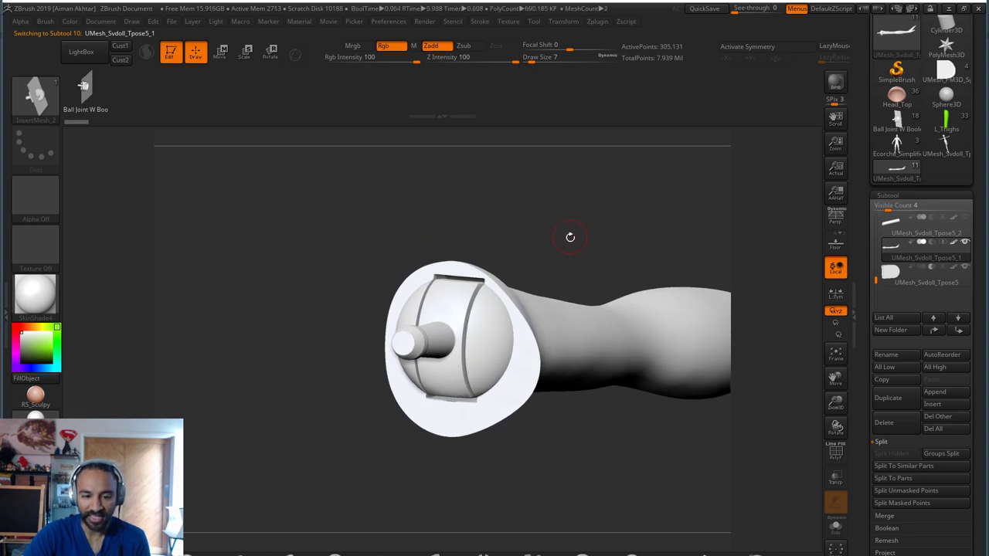
mouse_move(571, 237)
left_mouse_down()
mouse_move(618, 240)
mouse_move(533, 242)
mouse_move(597, 243)
mouse_move(573, 244)
left_mouse_up()
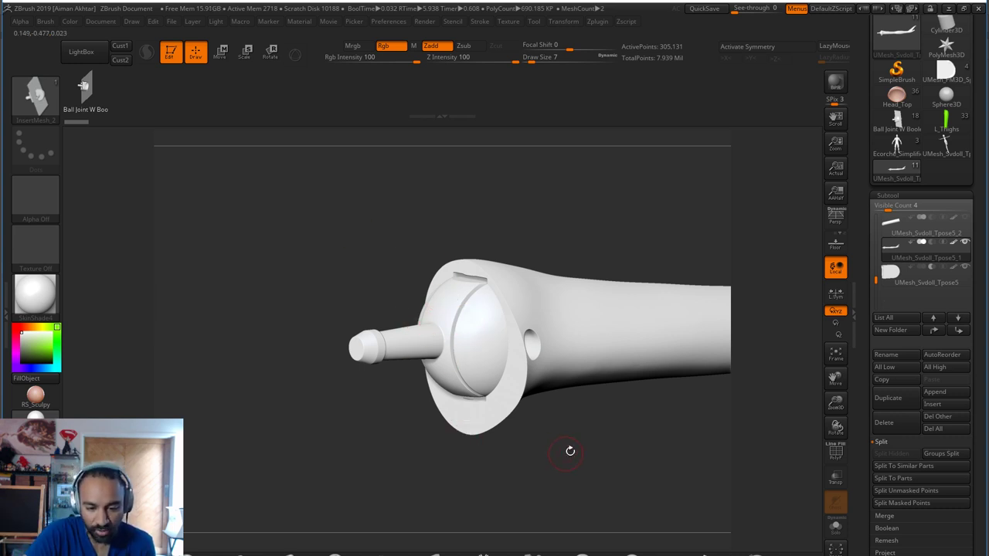
mouse_move(570, 450)
left_mouse_down()
mouse_move(475, 420)
mouse_move(443, 399)
left_mouse_up()
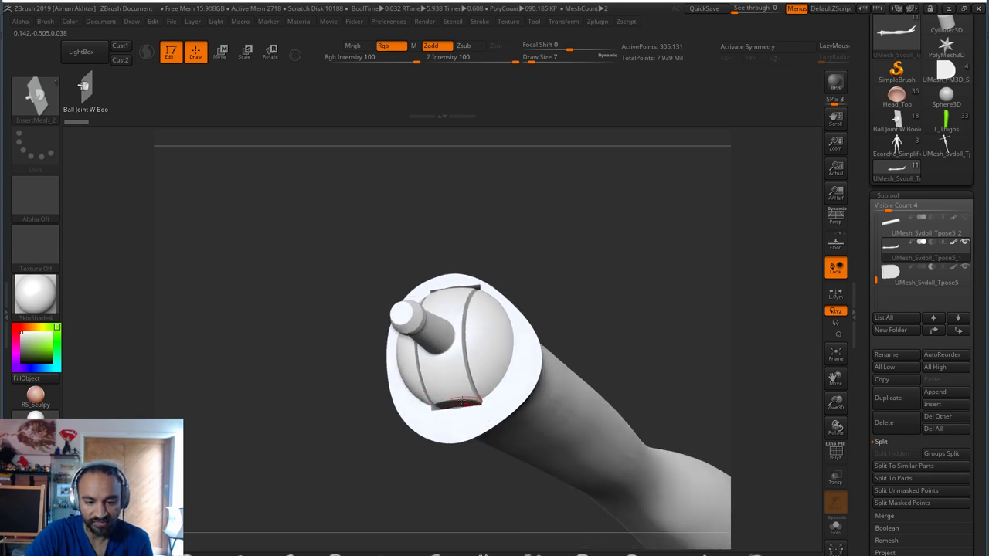
left_click_drag(459, 473, 771, 350)
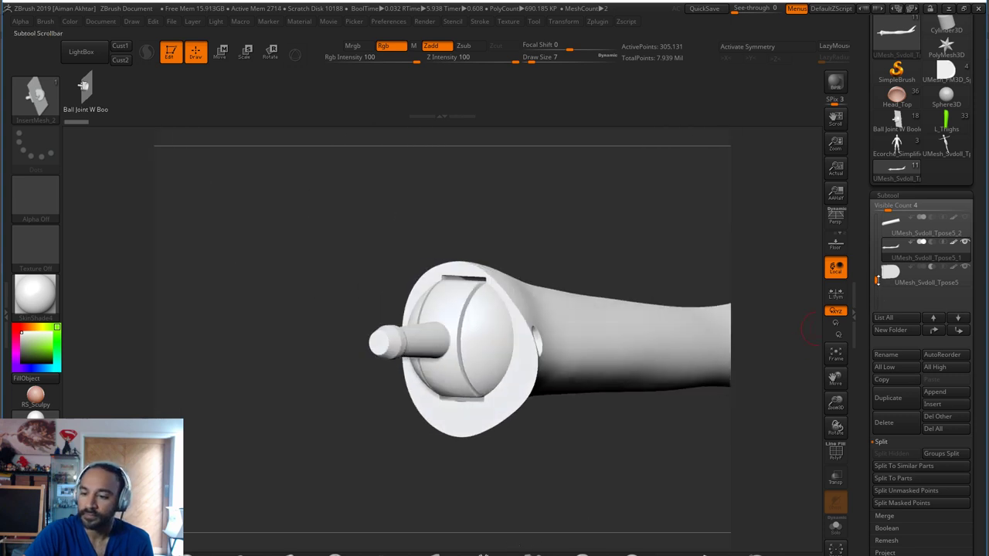
Make a Boolean mesh from the arm and slot cutter, open the resulting tool, and split it into two subtools
left_click(896, 274)
left_click(895, 254)
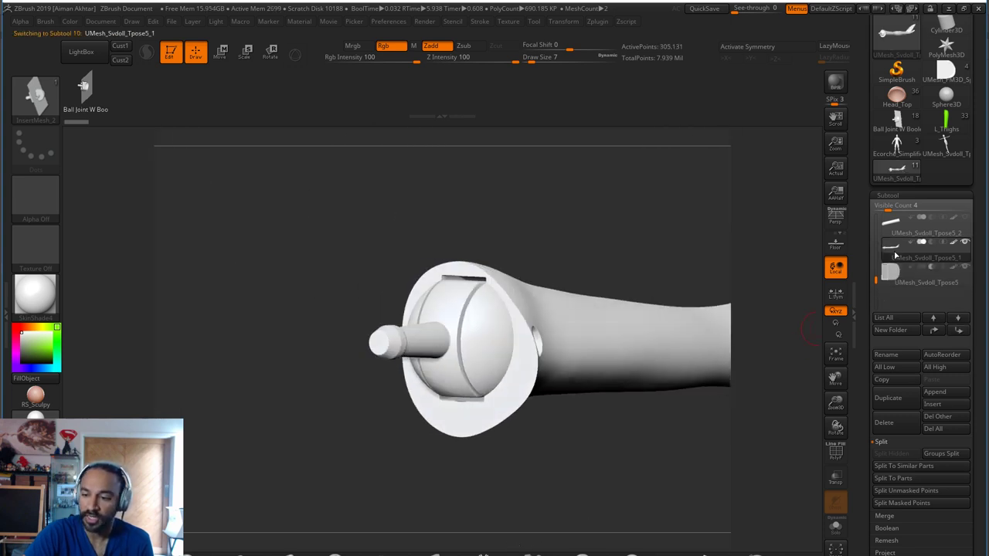
left_click(890, 531)
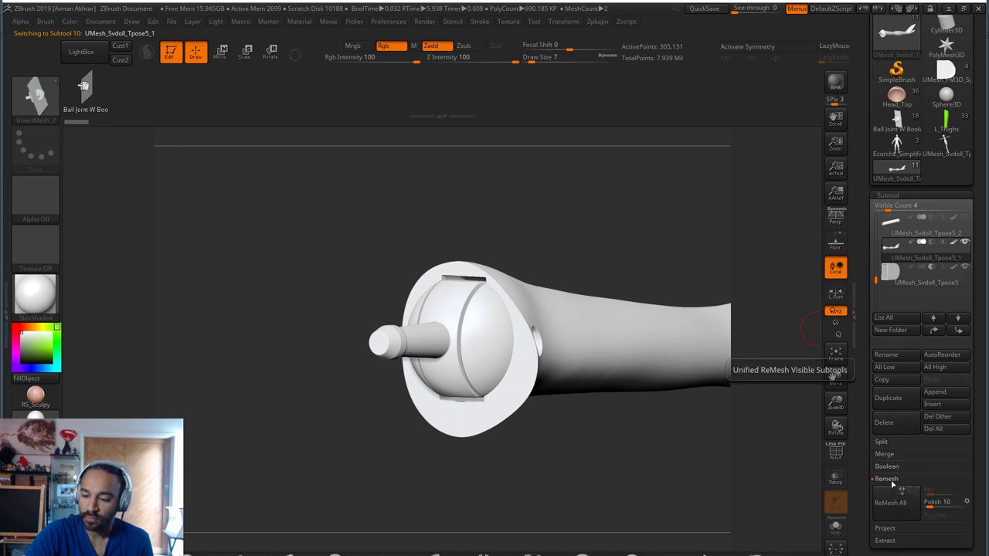
left_click(896, 479)
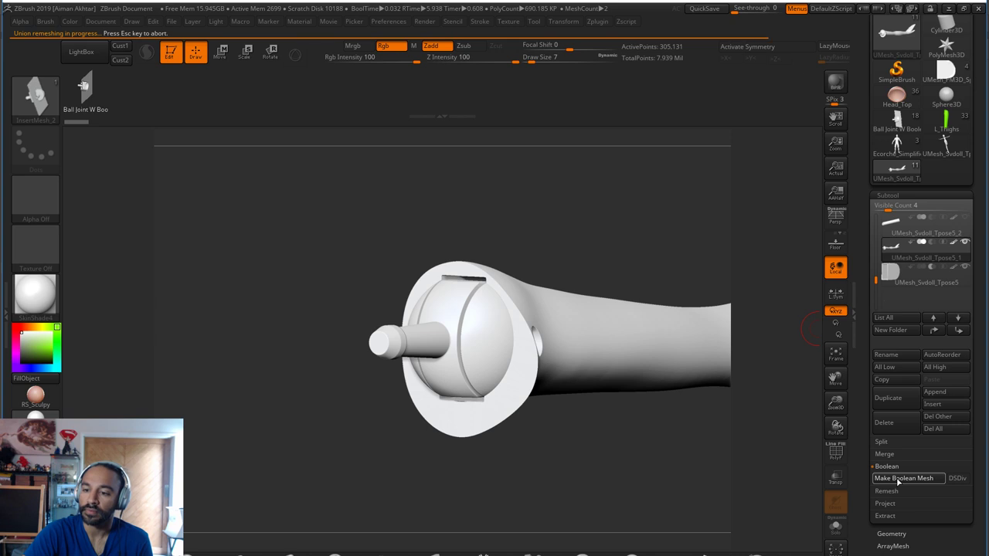
left_click(894, 176)
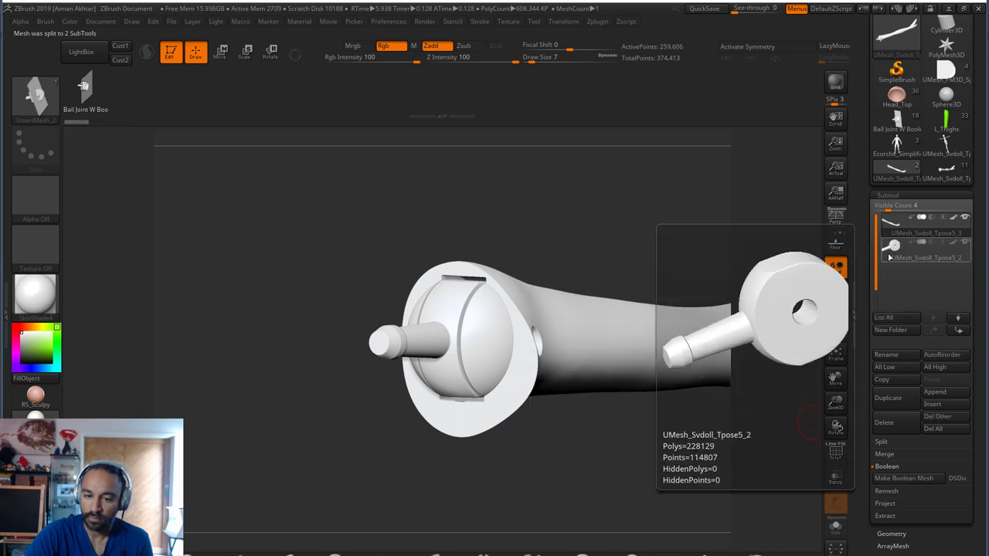
Show the arm UMesh_Svdoll_Tpose5_3 without the pegged disc and examine the slot and pin hole in its ball
left_click(898, 244)
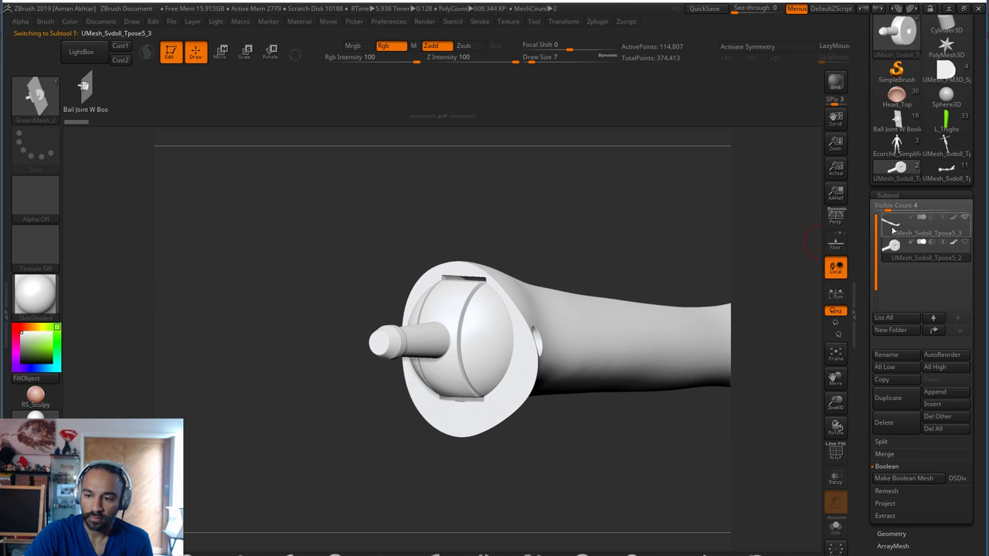
left_click(893, 229)
mouse_move(548, 242)
left_mouse_down()
mouse_move(570, 247)
mouse_move(576, 261)
mouse_move(562, 223)
mouse_move(568, 244)
left_mouse_up()
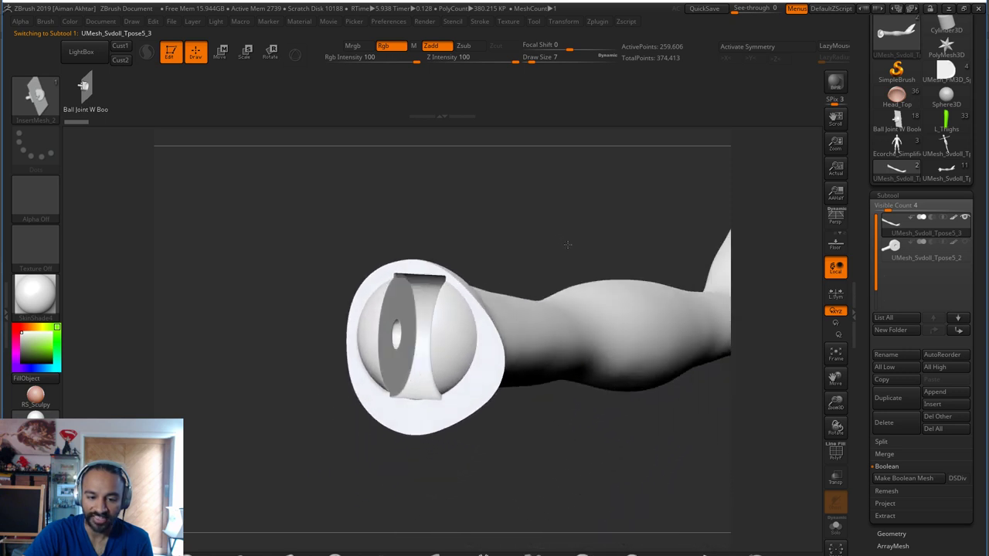
Hide the arm, show only the pegged disc UMesh_Svdoll_Tpose5_2, and inspect its flat side and pin hole up close
left_click(894, 255)
left_click(967, 219)
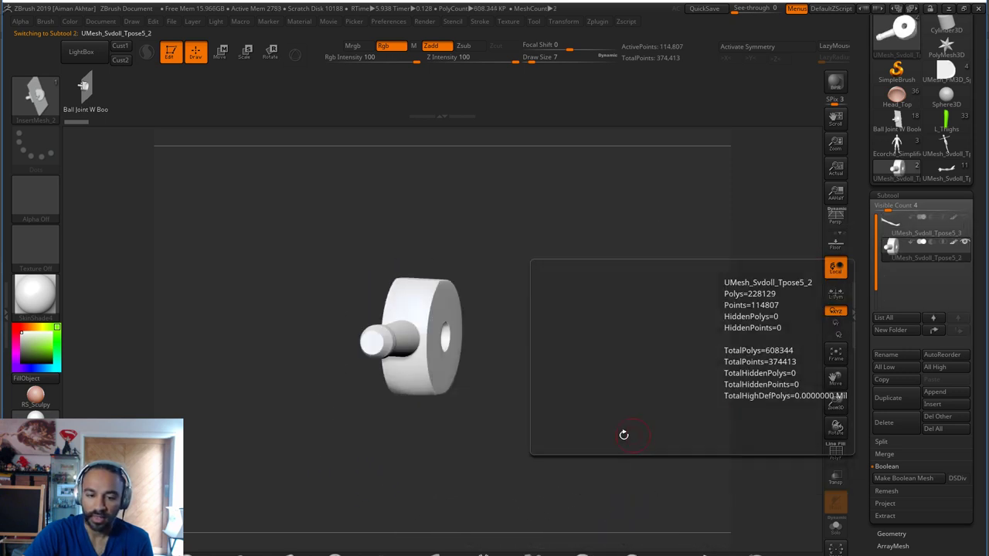
left_click_drag(623, 435, 465, 443, "shift")
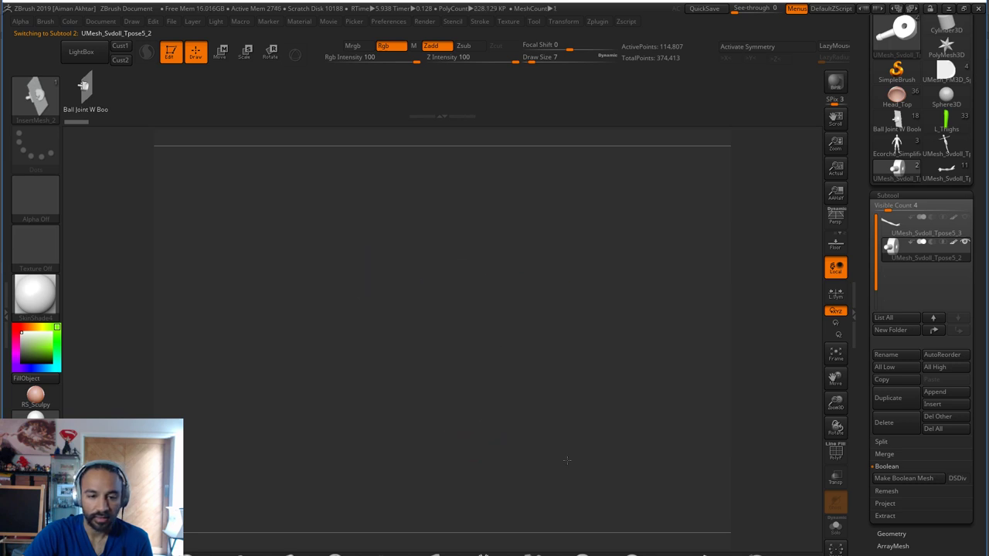
left_click_drag(567, 460, 670, 437, "alt")
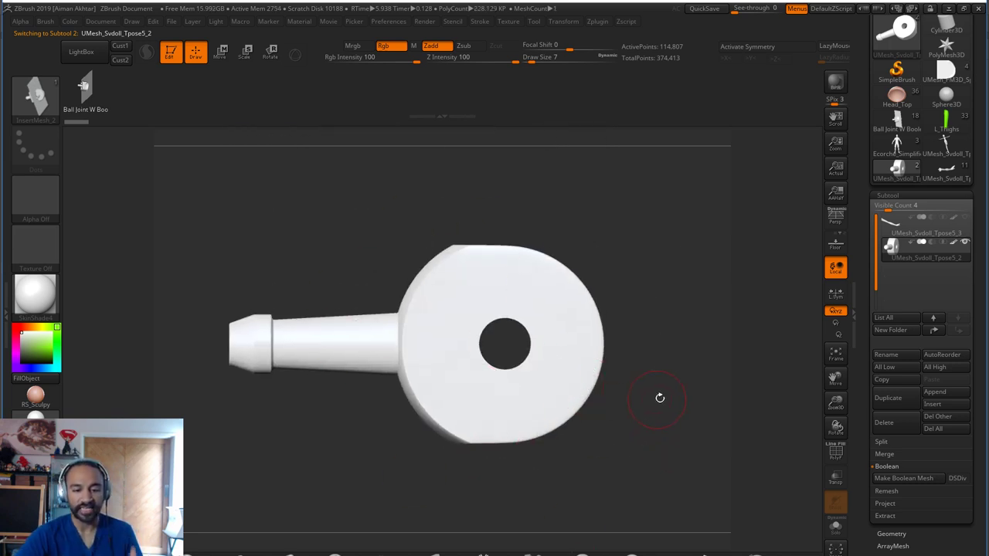
left_click_drag(710, 415, 823, 342)
left_click(836, 354)
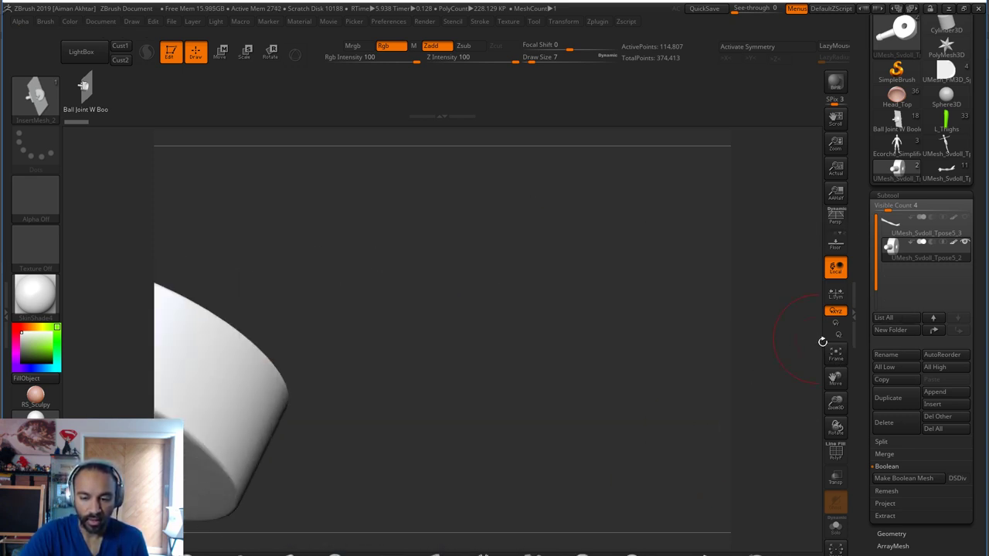
left_click(835, 357)
Examine the disc's rim, flattened edges, pin hole and peg from oblique and straight side views
mouse_move(768, 438)
left_mouse_down()
mouse_move(753, 448)
mouse_move(767, 401)
mouse_move(627, 425)
mouse_move(684, 429)
mouse_move(624, 423)
left_mouse_up()
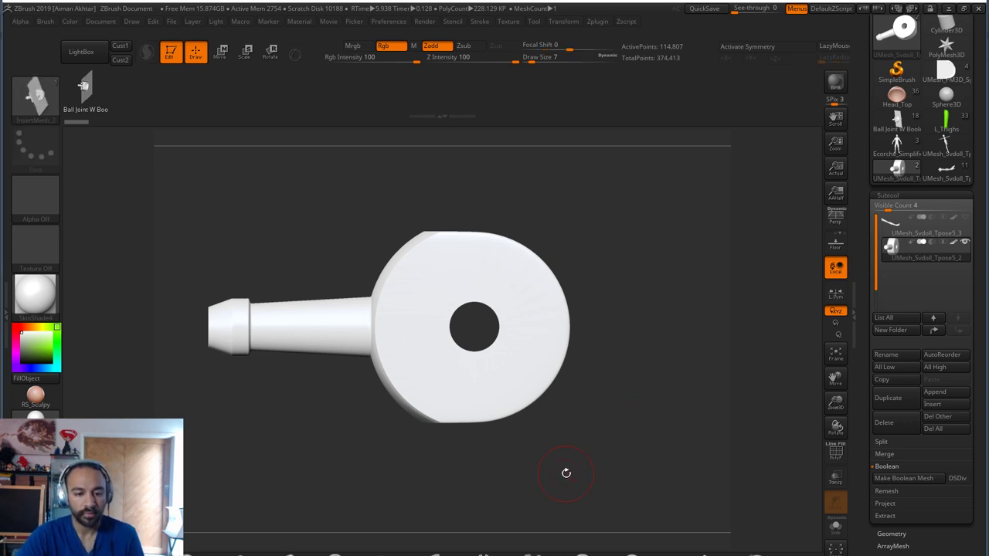
left_click_drag(540, 441, 623, 428)
left_click_drag(671, 276, 655, 382)
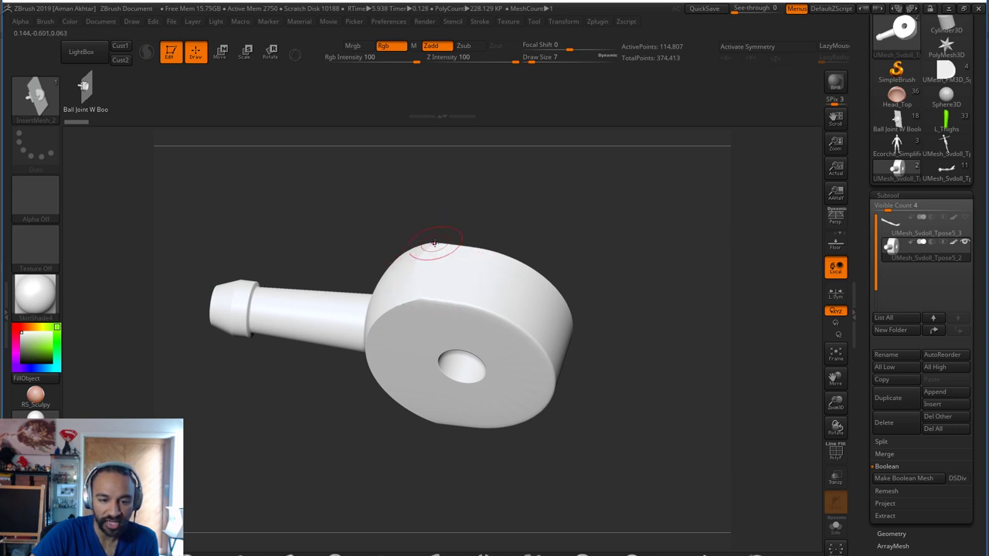
left_click_drag(632, 307, 652, 256)
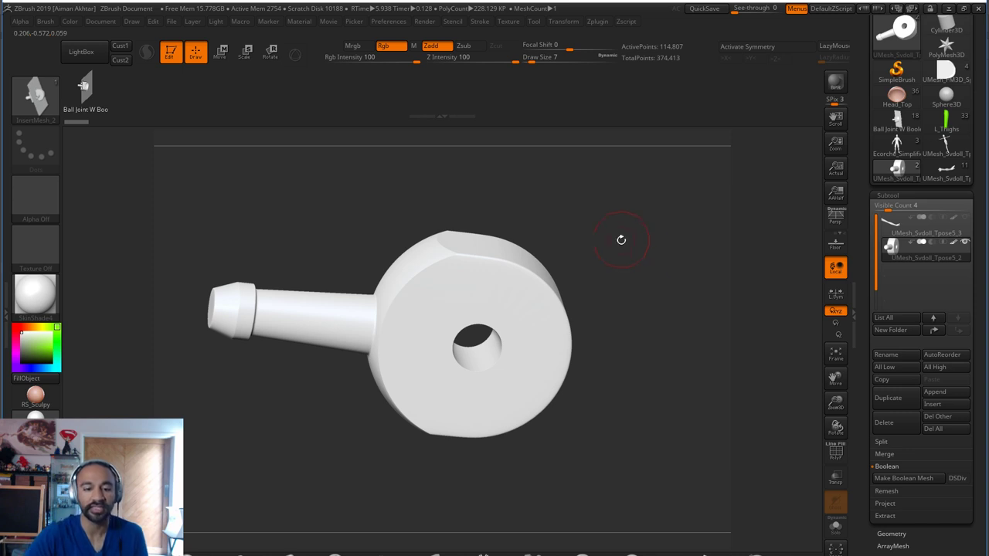
left_click_drag(621, 237, 596, 214, "shift")
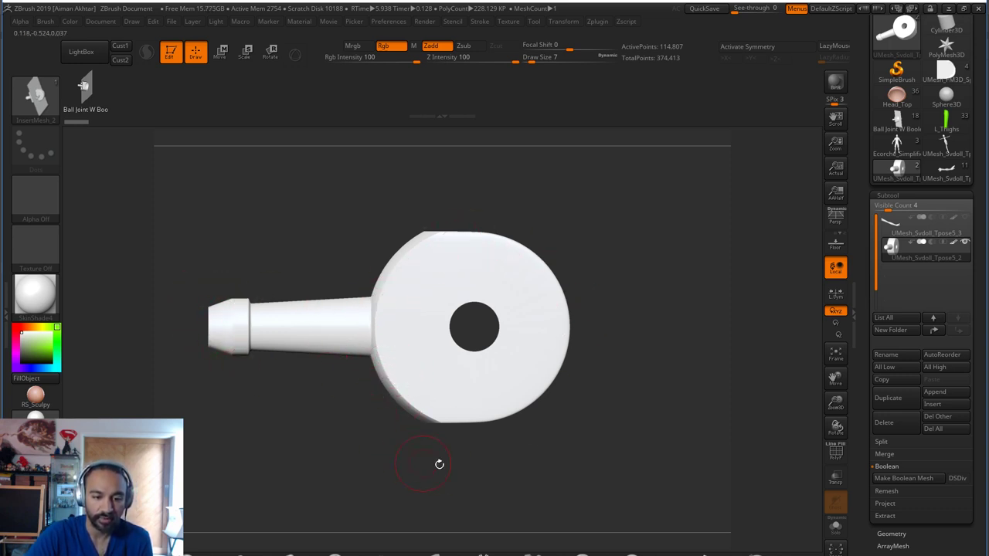
left_click_drag(437, 463, 480, 468)
left_click_drag(689, 286, 667, 286)
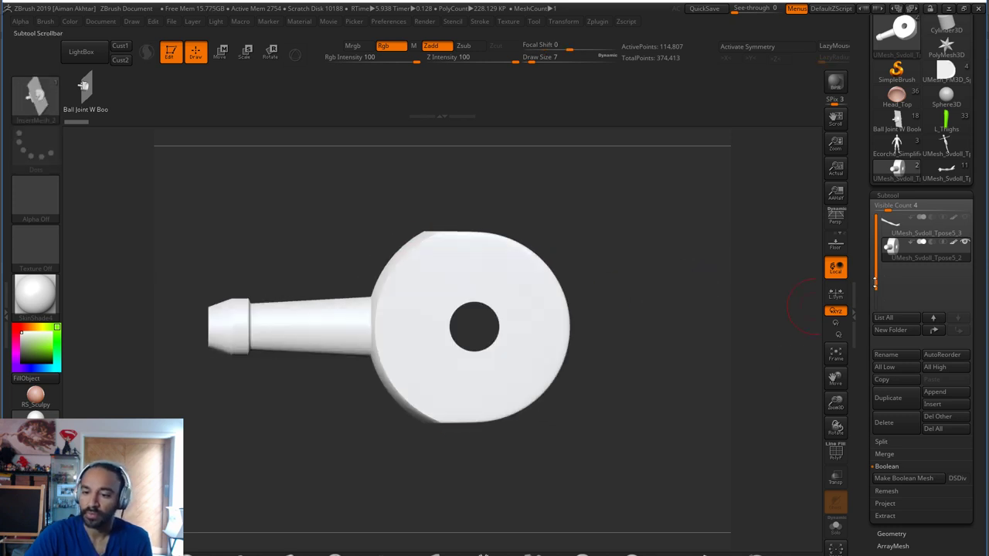
Switch to the Ball Joint W Boolean tool and select its Ball Joint W Boolean3 slot-cutter subtool
left_click(943, 141)
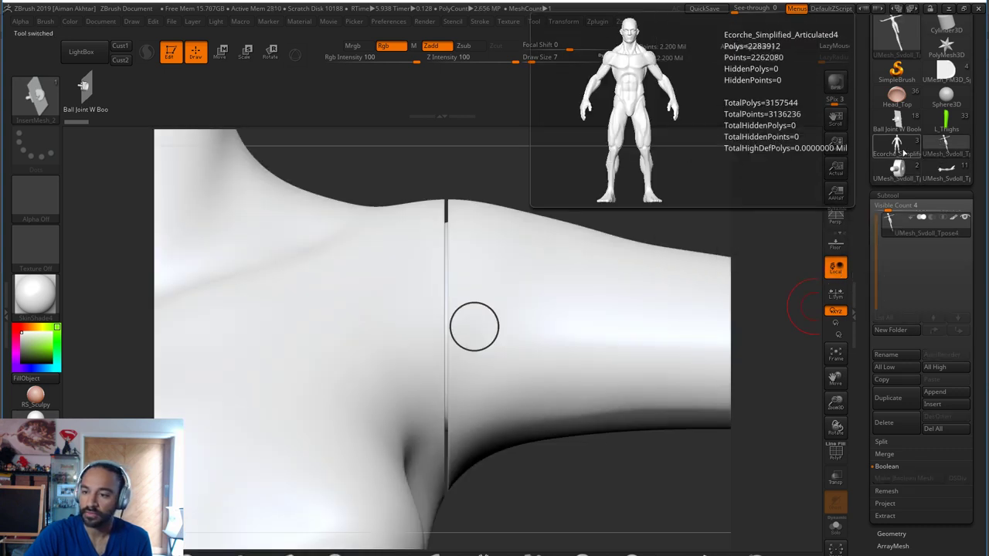
left_click(897, 30)
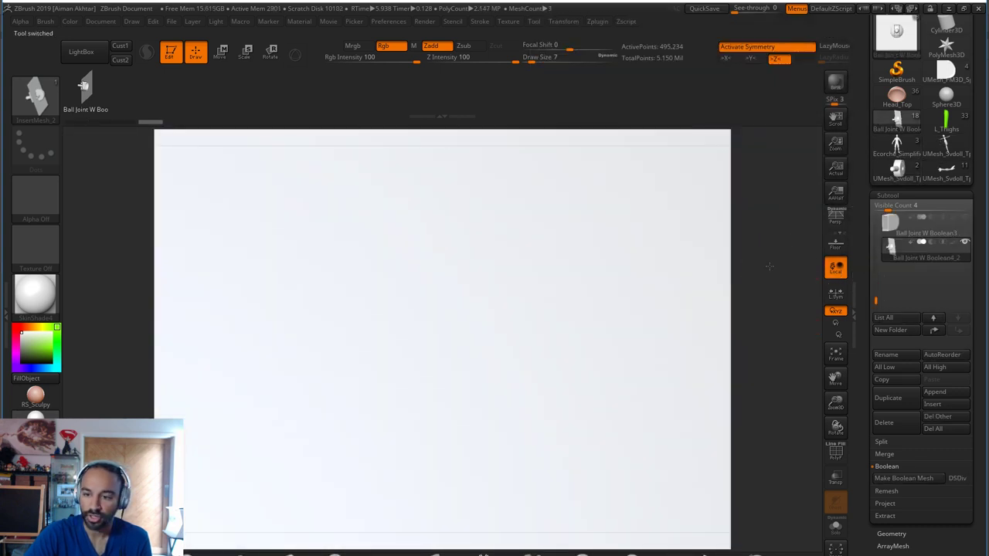
left_click(835, 353)
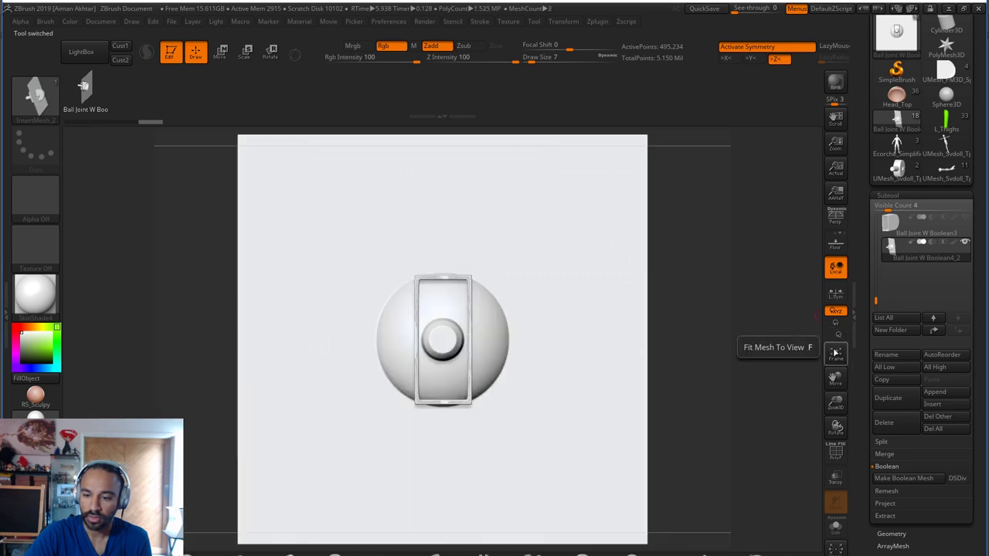
mouse_move(780, 356)
left_mouse_down("shift")
mouse_move(716, 357)
mouse_move(773, 354)
left_mouse_up("shift")
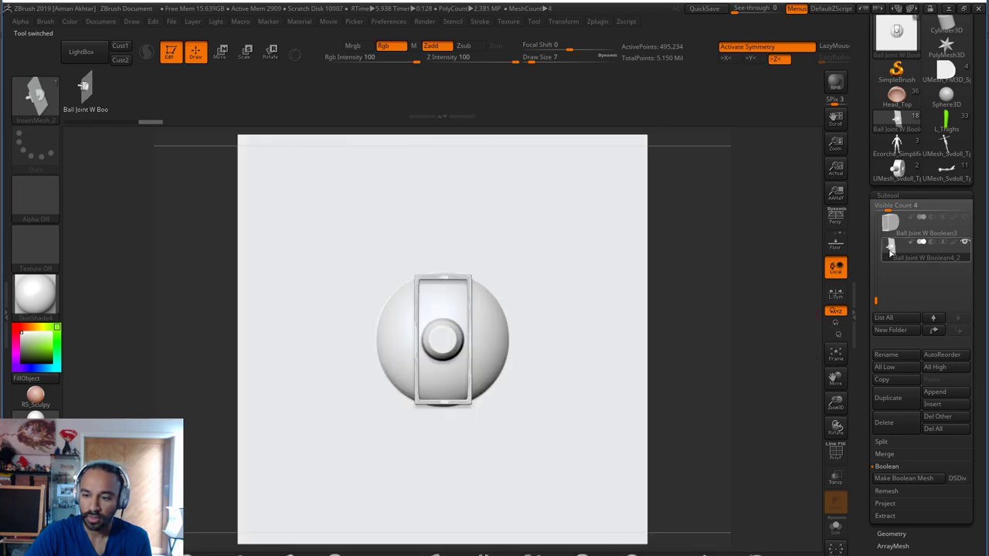
scroll(890, 251, "up", 2)
left_click(892, 276)
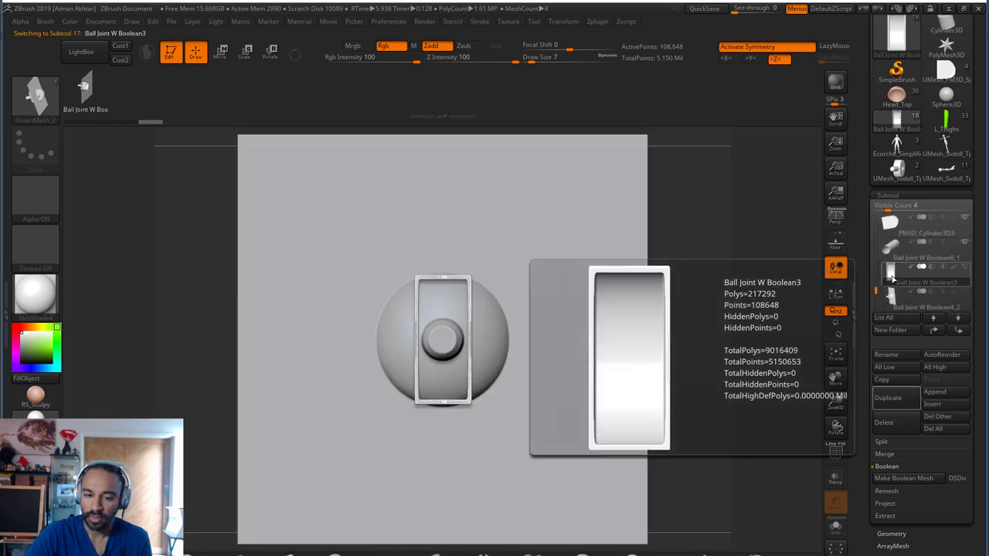
Hide PM3D_Cylinder3D3 and inspect the Ball Joint W Boolean3 slot cutter around the peg from an angle
left_click(966, 219)
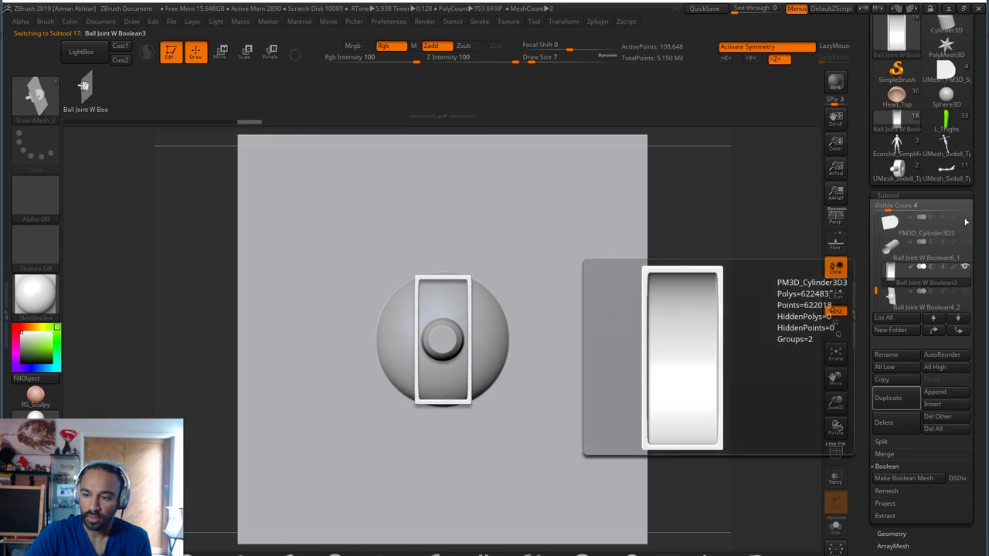
left_click_drag(738, 321, 677, 324)
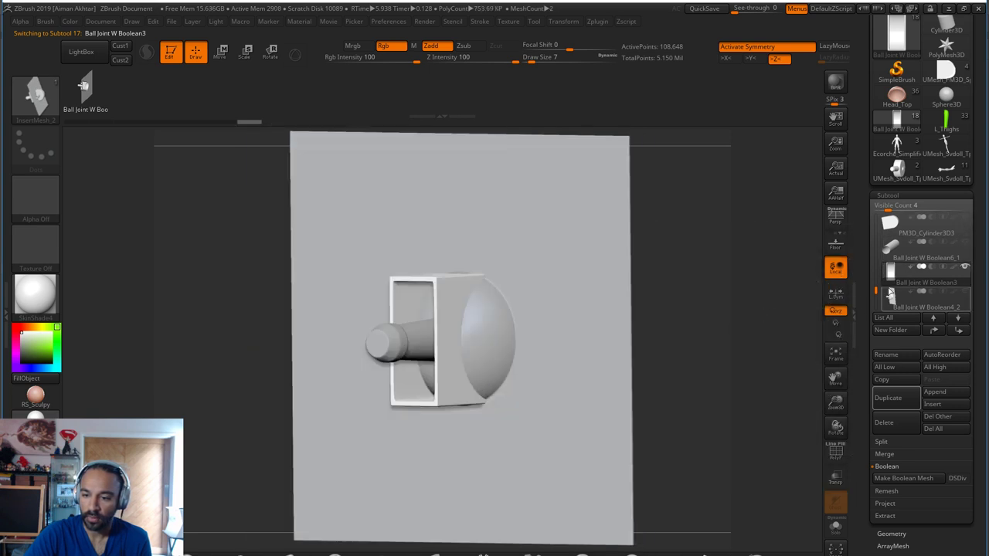
left_click(966, 266)
Show only the Ball Joint W Boolean6 subtool and examine its peg, dome and recessed back from the side and behind
left_click_drag(875, 291, 876, 274)
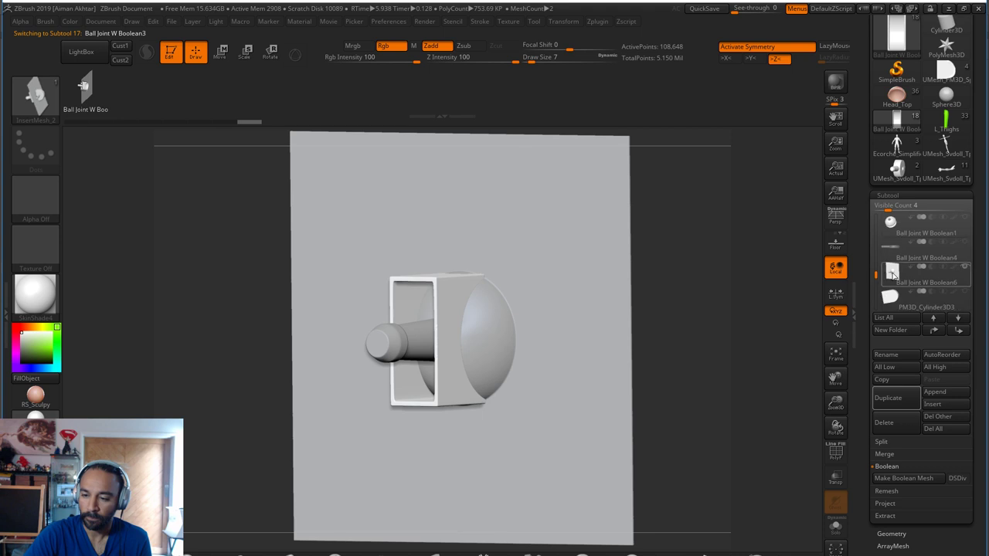
left_click(894, 275)
left_click_drag(735, 333, 676, 332)
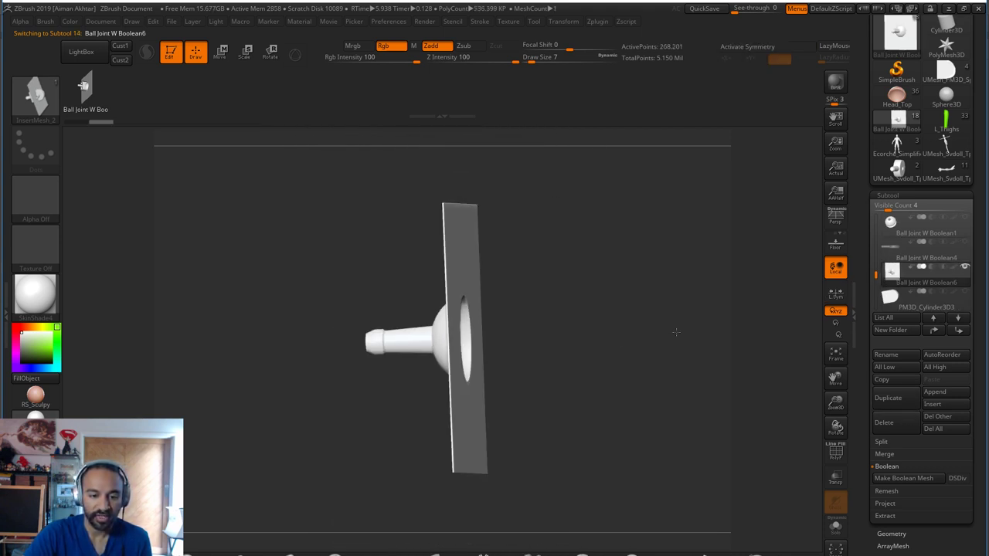
left_click_drag(482, 332, 590, 382)
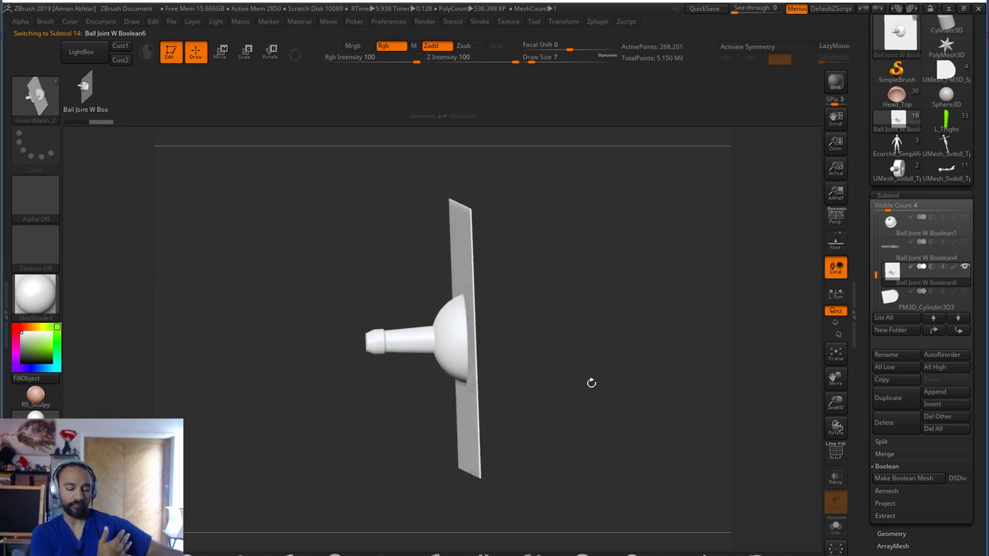
mouse_move(591, 384)
left_mouse_down()
mouse_move(573, 398)
mouse_move(585, 397)
left_mouse_up()
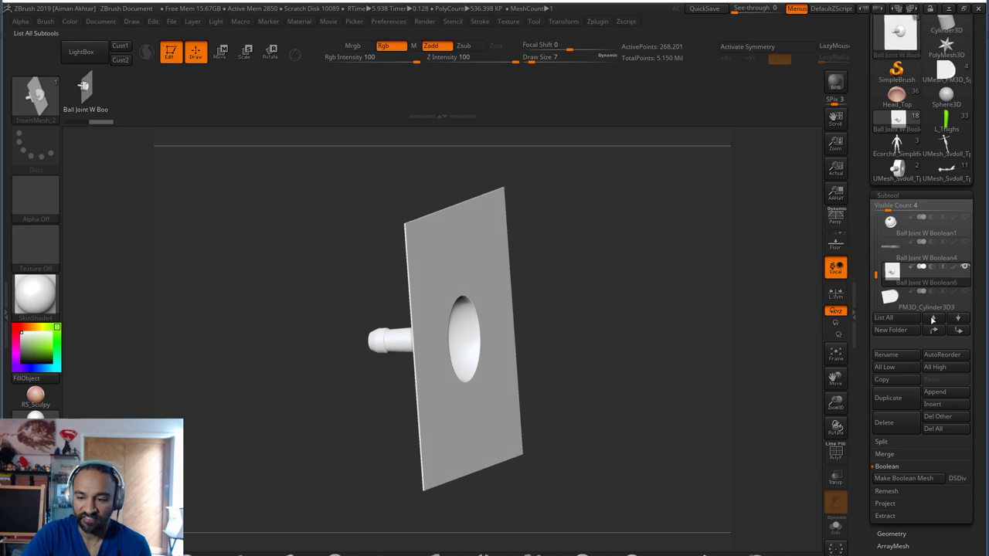
Show the PM3D_Cylinder3D3 cutter together with the Ball Joint W Boolean6_1 pin cylinder and examine how they fit
left_click(896, 305)
left_click_drag(678, 309, 808, 308)
scroll(890, 290, "down", 2)
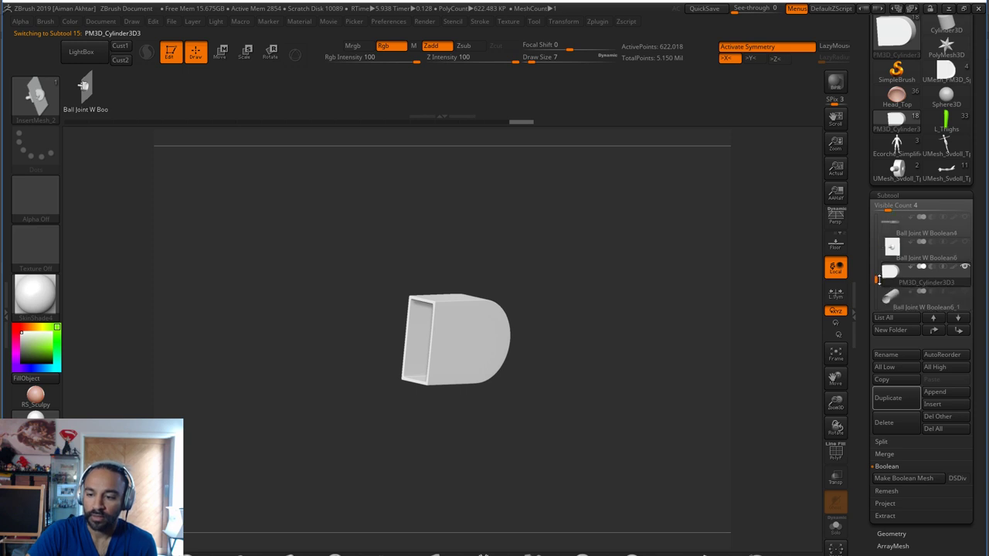
left_click(892, 276)
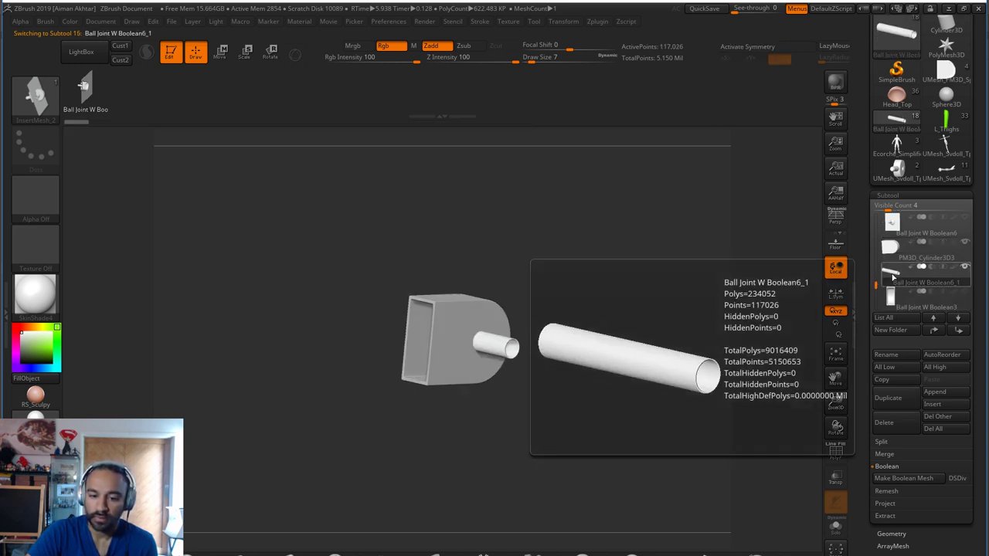
left_click_drag(628, 393, 641, 413)
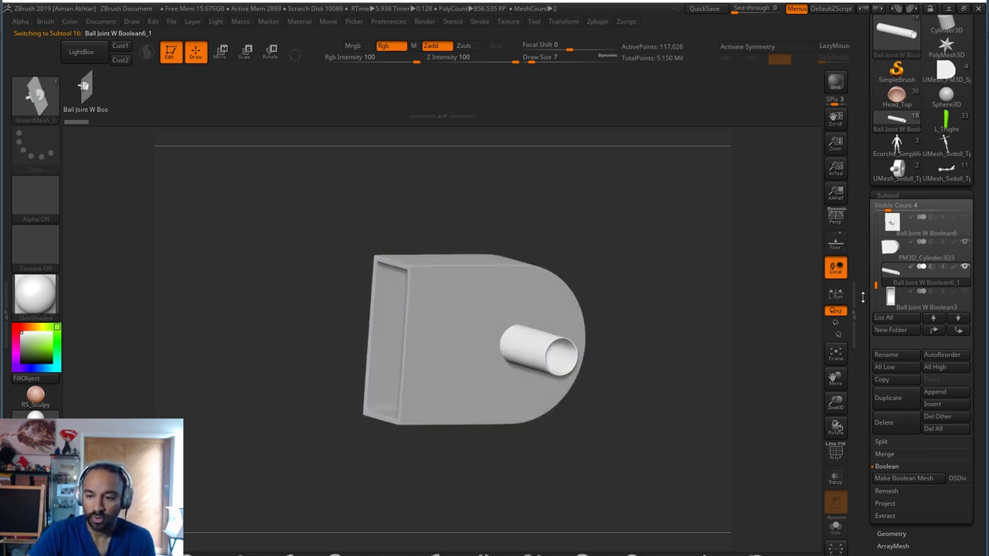
Select Ball Joint W Boolean6, hide the PM3D_Cylinder3D3 cutter and the pin cylinder, and view the remaining piece from the side
left_click(898, 225)
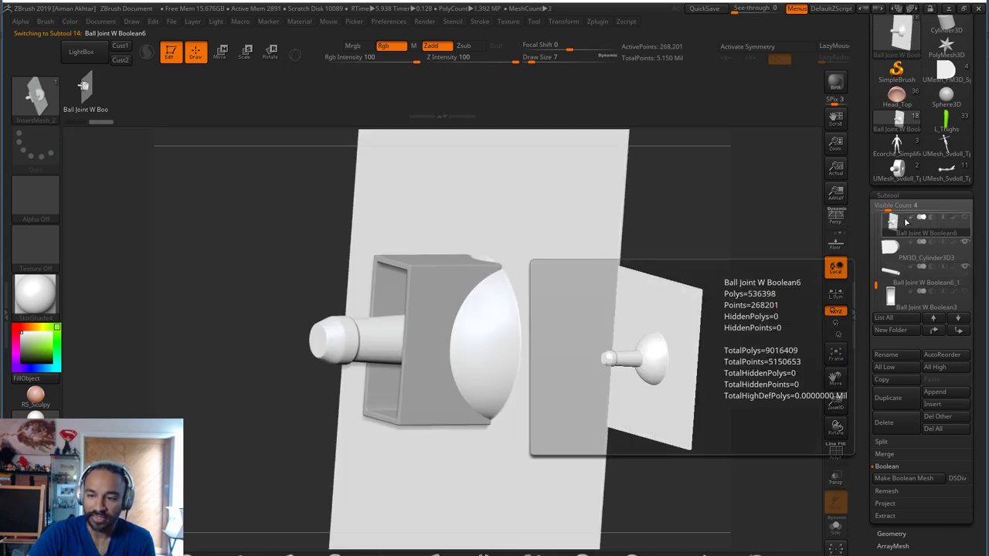
left_click(966, 243)
left_click(966, 267)
left_click_drag(698, 424, 597, 434)
left_click_drag(385, 319, 598, 347)
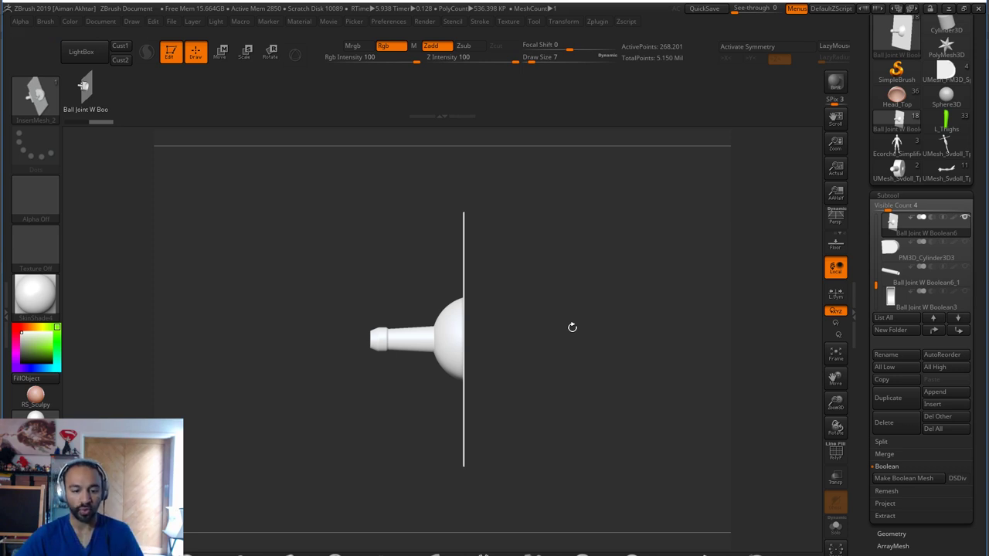
left_click_drag(585, 327, 610, 374)
Turn on the polyframe display and examine the wireframe of the plate, dome and peg up close
left_click(562, 376)
key("ctrl+z")
left_click_drag(713, 400, 666, 431)
key("shift+f")
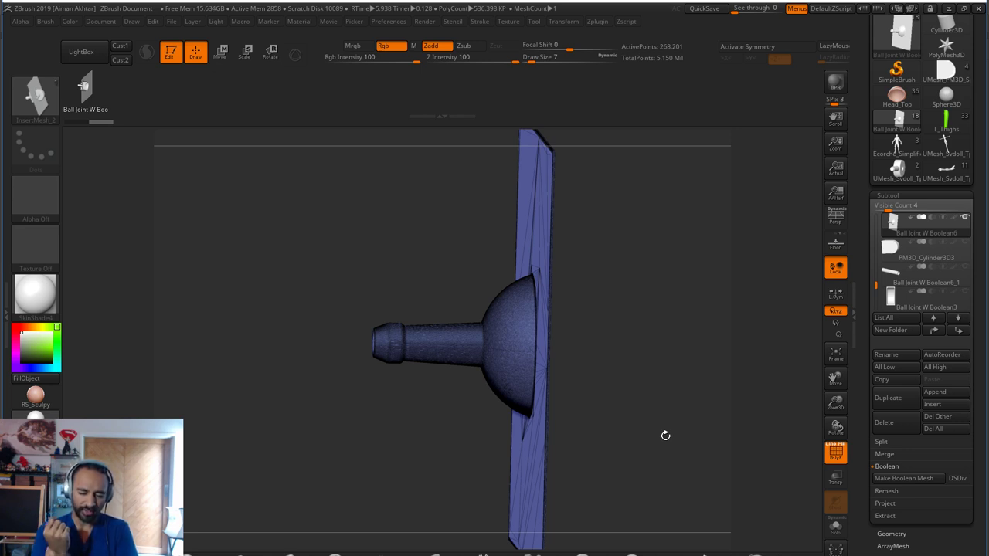
mouse_move(665, 432)
left_mouse_down()
mouse_move(647, 428)
mouse_move(677, 423)
left_mouse_up()
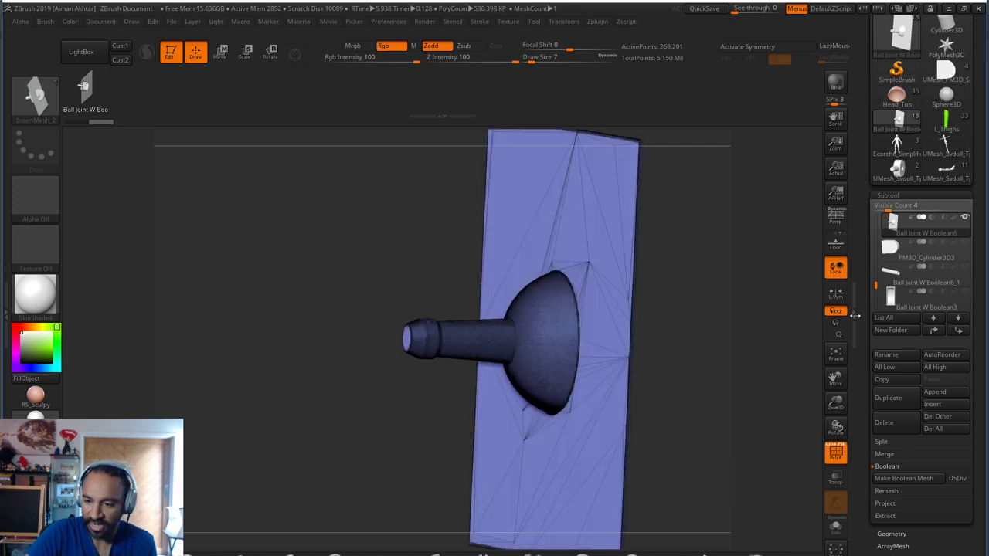
Duplicate the Ball Joint W Boolean6 subtool
left_click(897, 396)
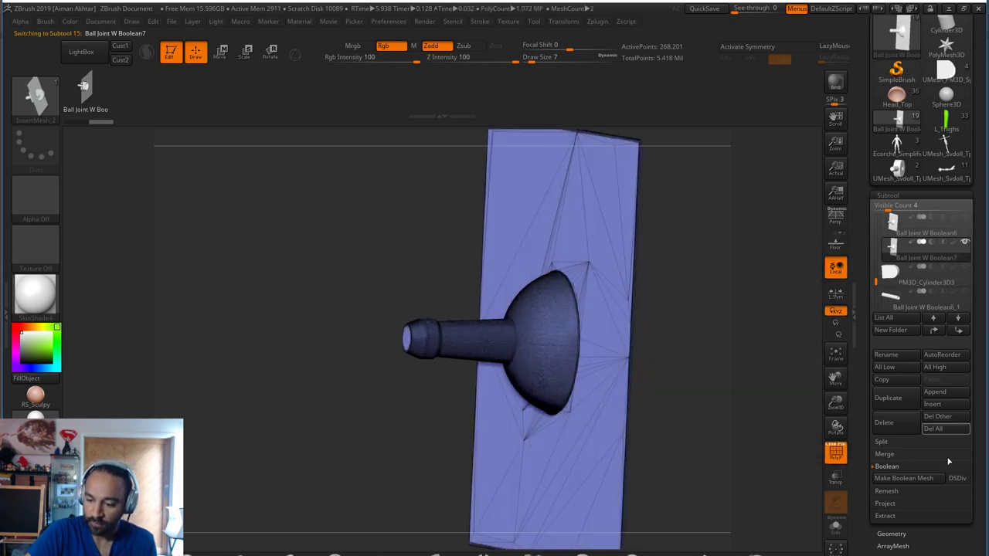
scroll(949, 462, "down", 5)
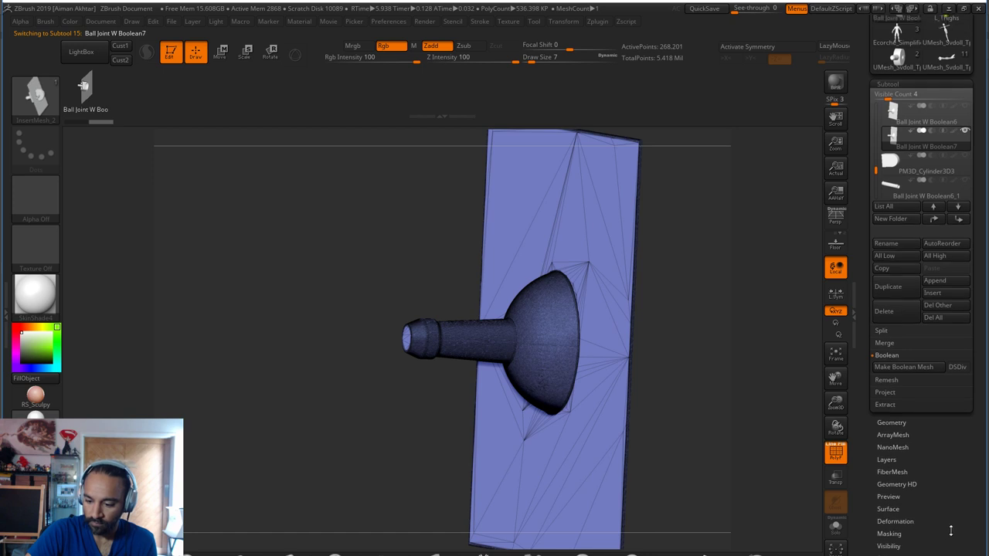
scroll(950, 531, "down", 1)
scroll(943, 534, "down", 3)
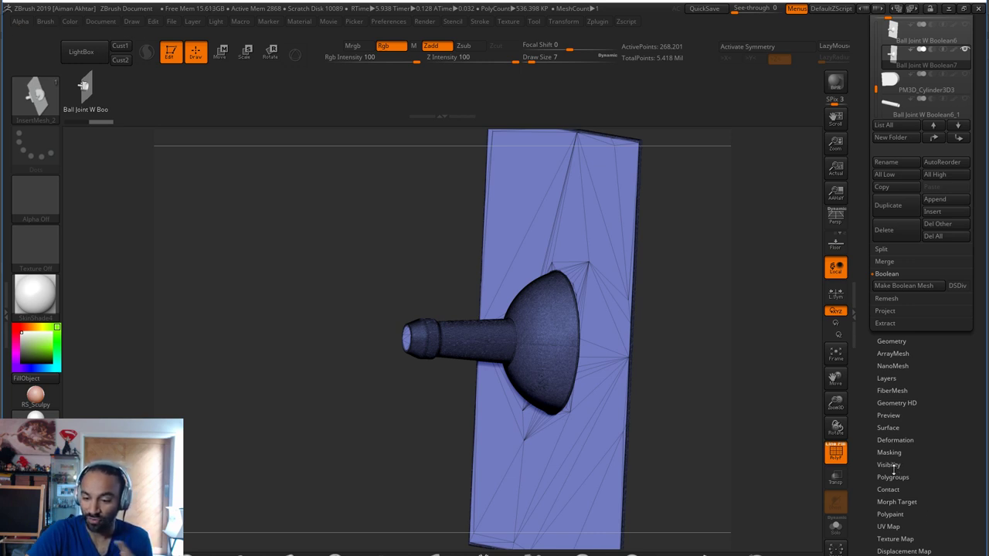
scroll(959, 448, "down", 3)
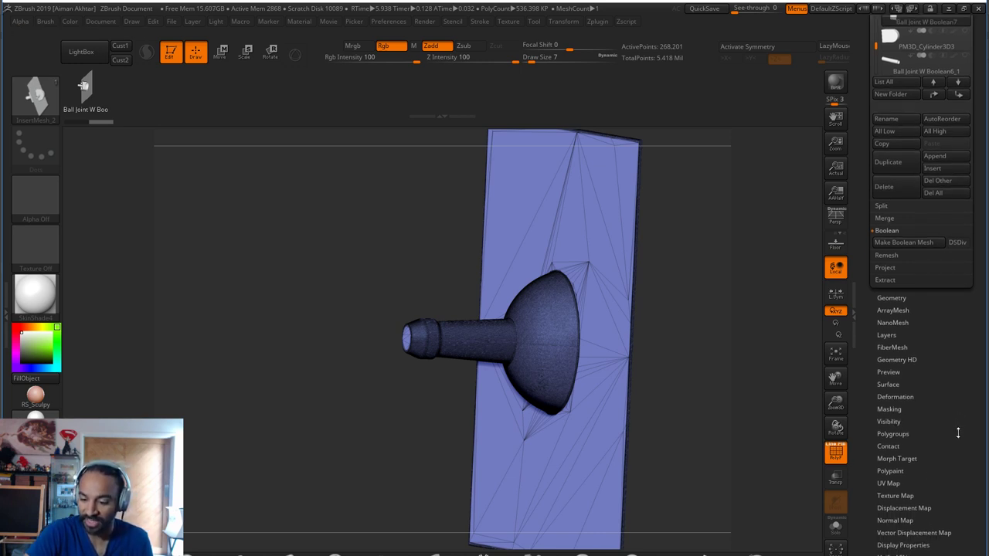
scroll(943, 369, "up", 2)
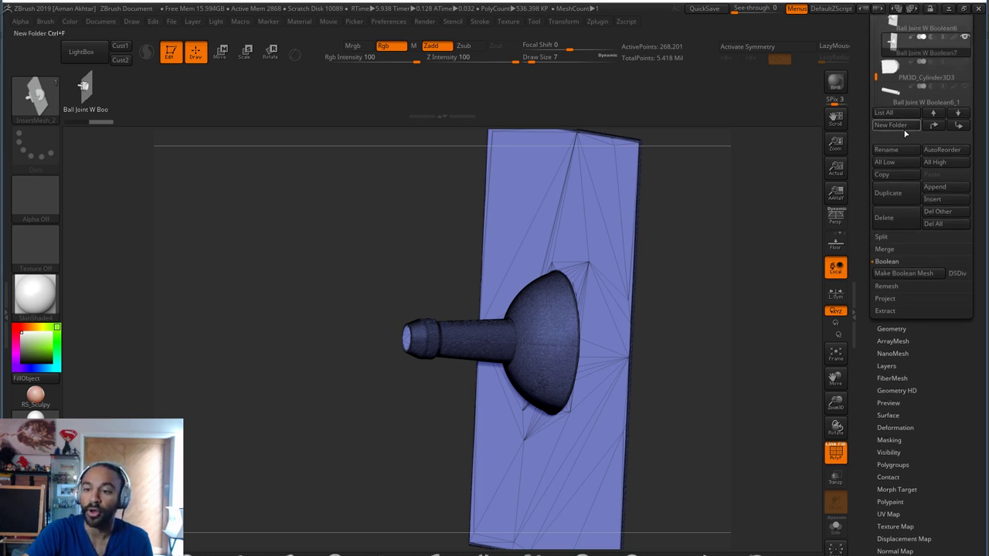
scroll(947, 445, "down", 1)
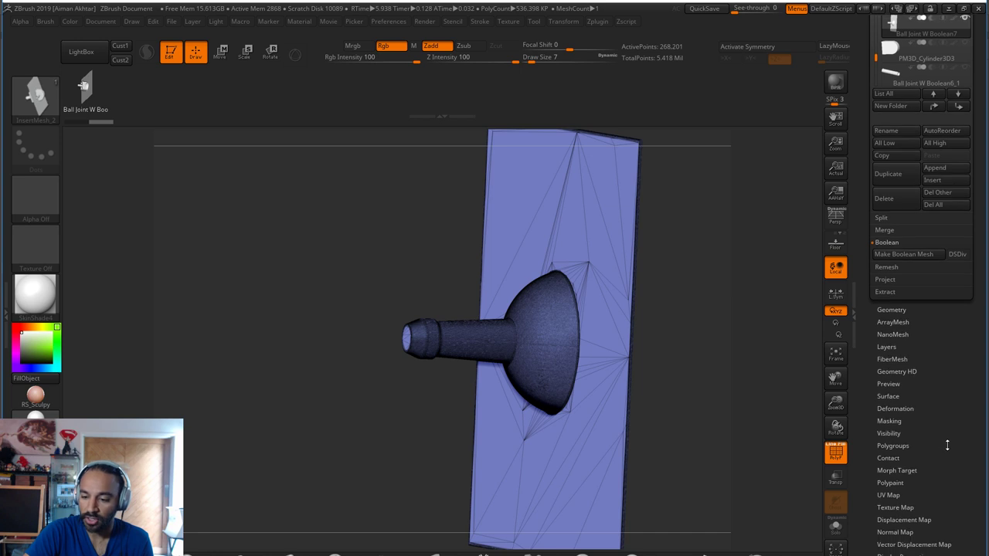
left_click_drag(937, 353, 938, 368)
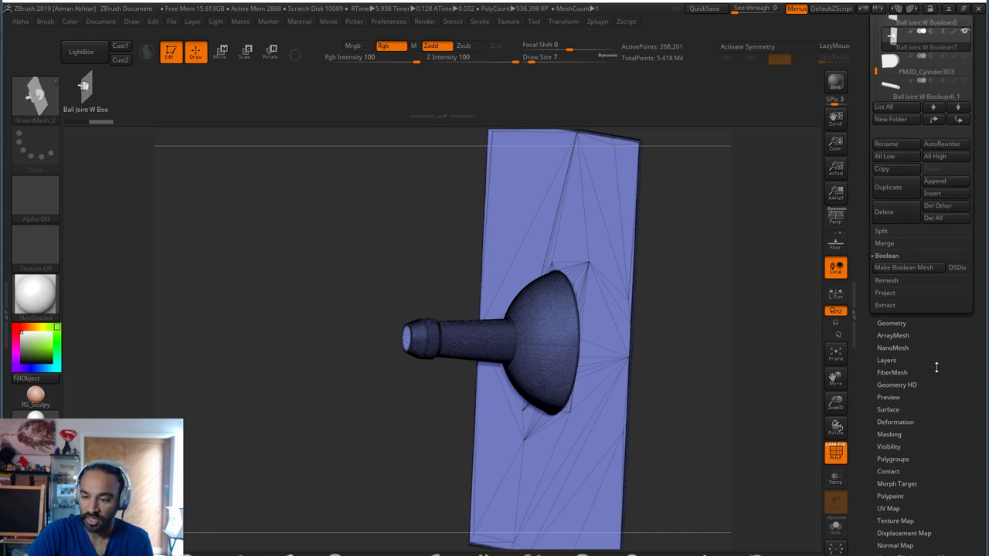
Run ZRemesher on the duplicated plate-and-peg subtool
left_click(894, 325)
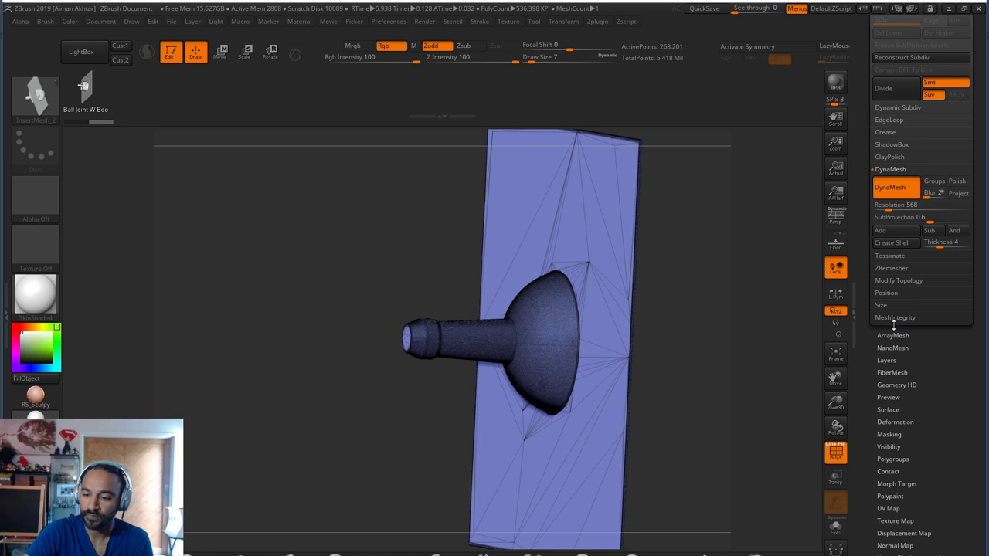
left_click(892, 268)
left_click(891, 212)
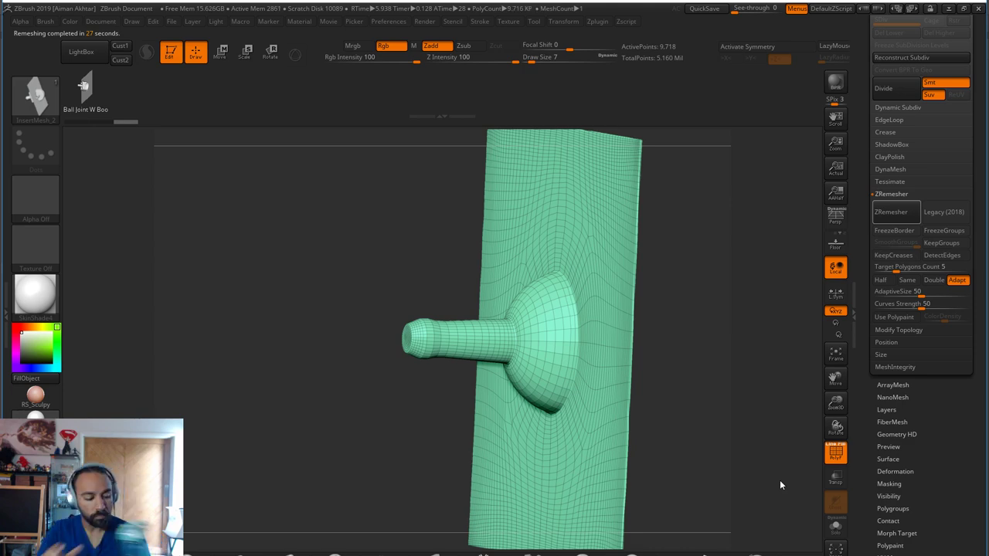
Examine the remeshed topology of the peg, dome and plate from oblique, front and straight side views
left_click_drag(687, 446, 755, 408)
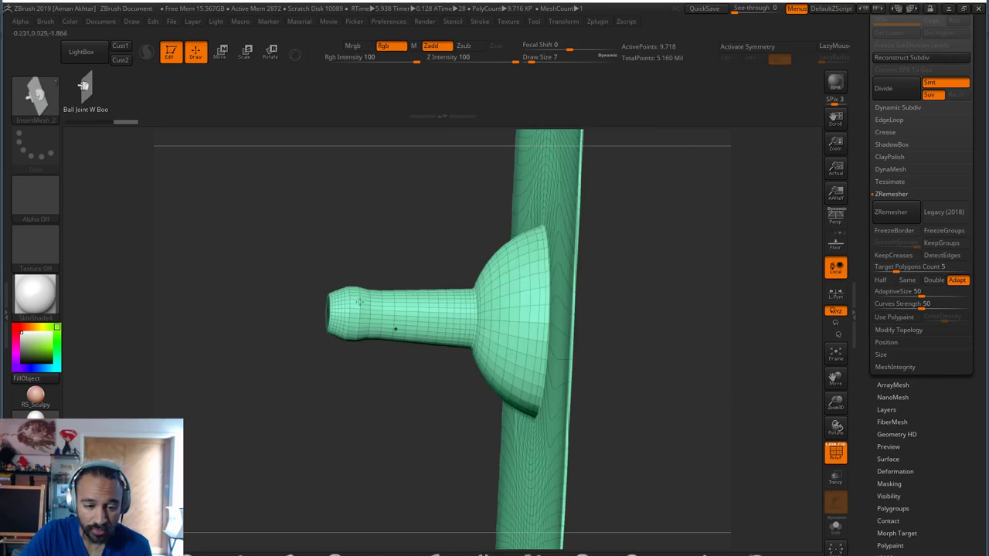
left_click_drag(631, 360, 625, 386)
left_click_drag(729, 371, 742, 371)
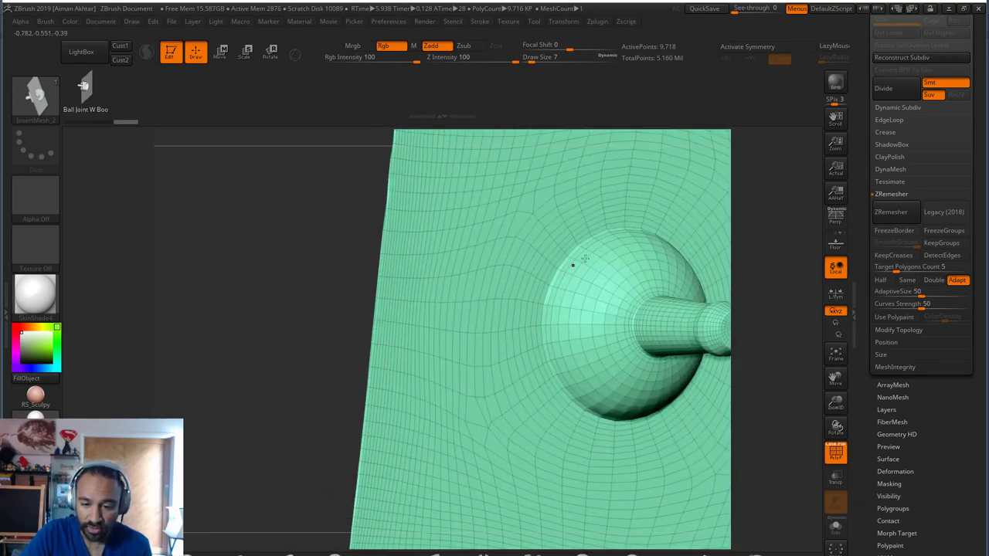
left_click_drag(762, 415, 553, 244)
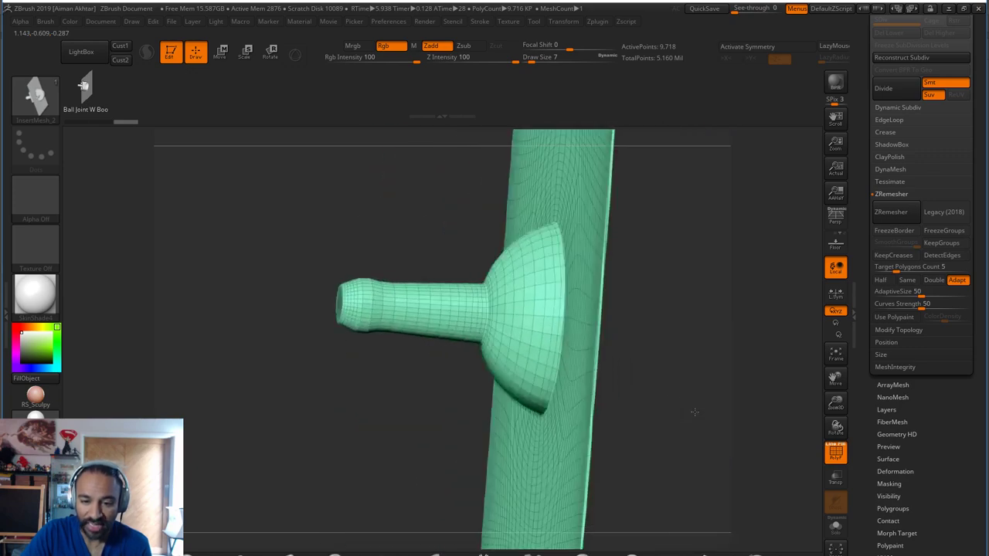
left_click_drag(659, 367, 347, 320)
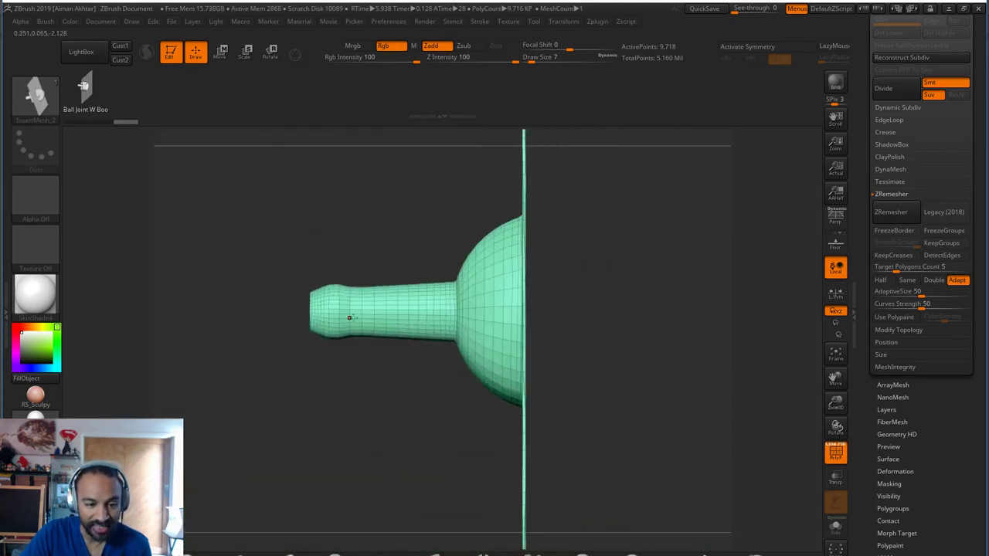
Compare the remeshed and original peg through the undo history, and undo the ZRemesher result
left_click(100, 122)
left_click_drag(101, 122, 122, 122)
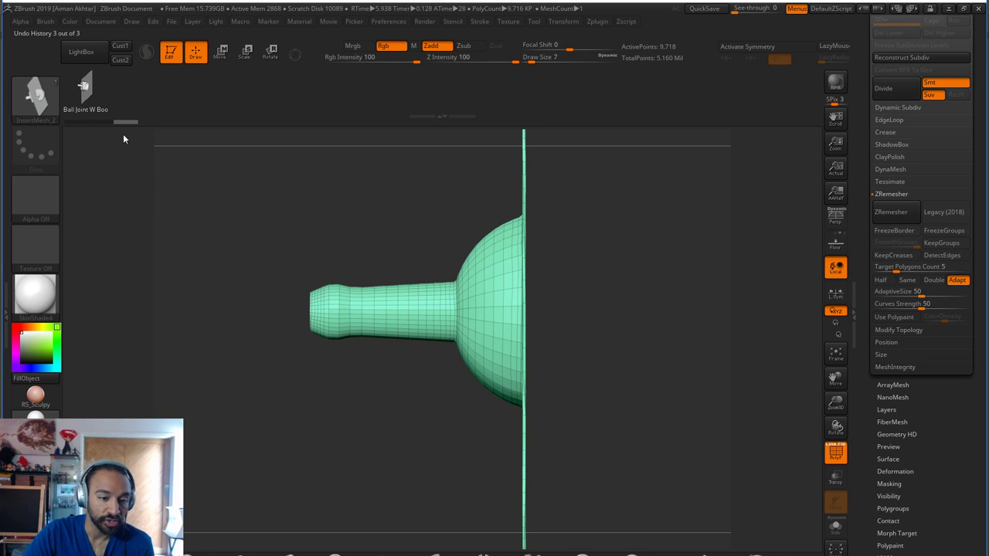
key("ctrl+z")
key("ctrl+shift+z")
key("ctrl+z")
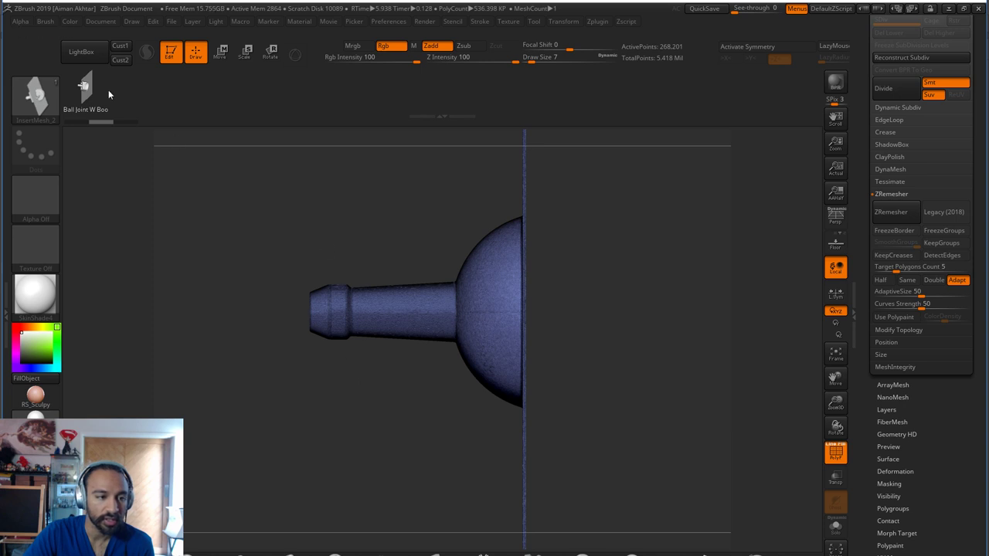
left_click(121, 122)
left_click(114, 122)
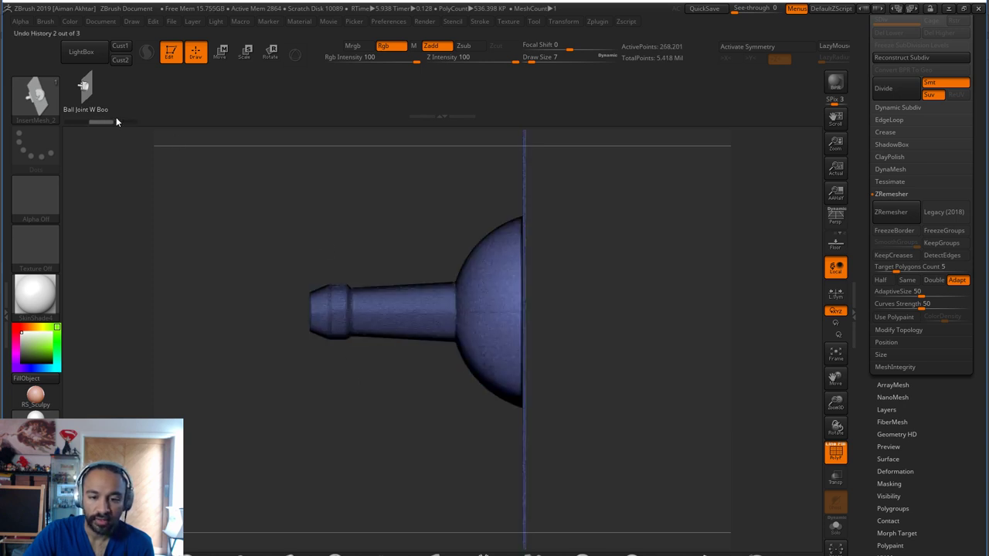
left_click(120, 121)
left_click_drag(700, 427, 665, 428)
left_click_drag(120, 122, 110, 129)
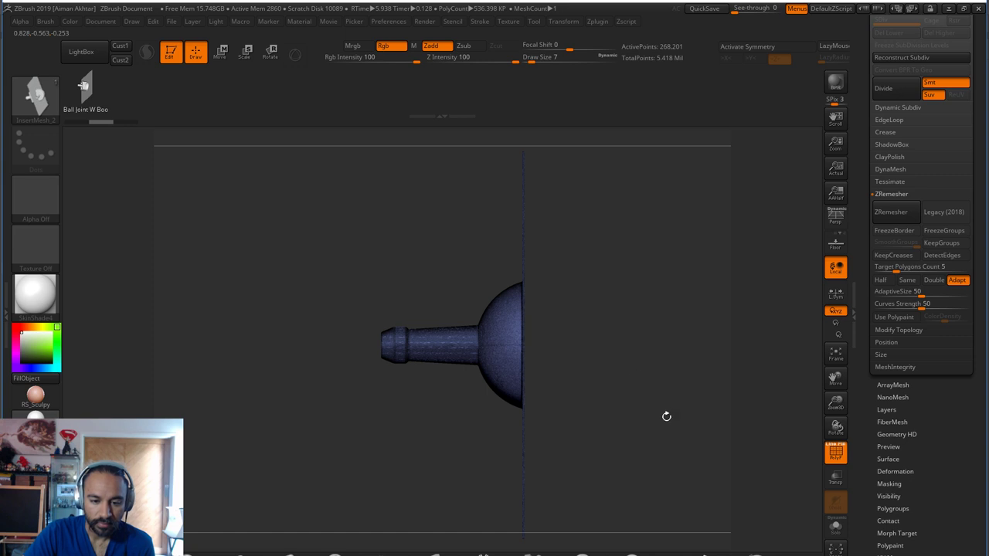
Try to re-DynaMesh the plate-and-peg duplicate at resolution 568
left_click_drag(666, 417, 591, 290)
left_click_drag(977, 44, 947, 142)
left_click(895, 292)
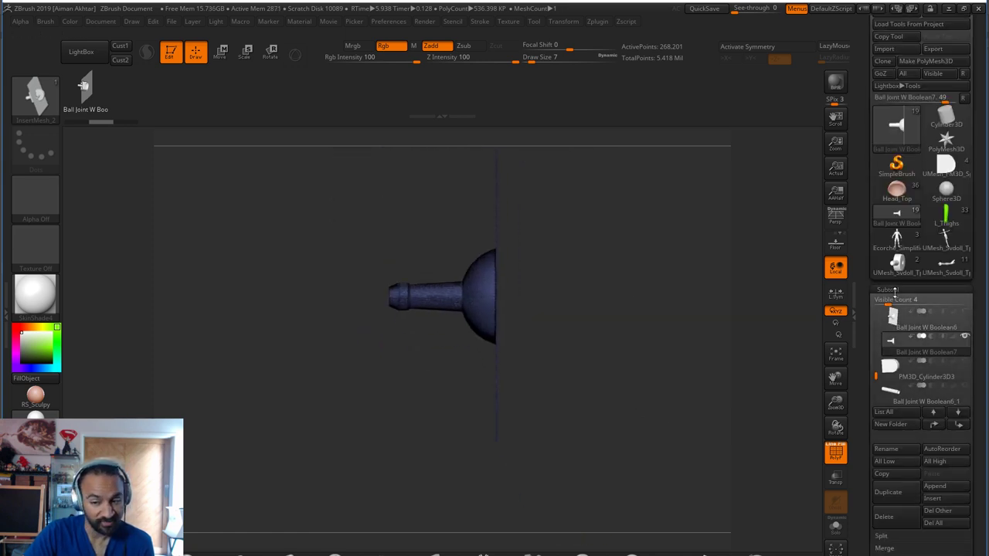
scroll(969, 487, "down", 3)
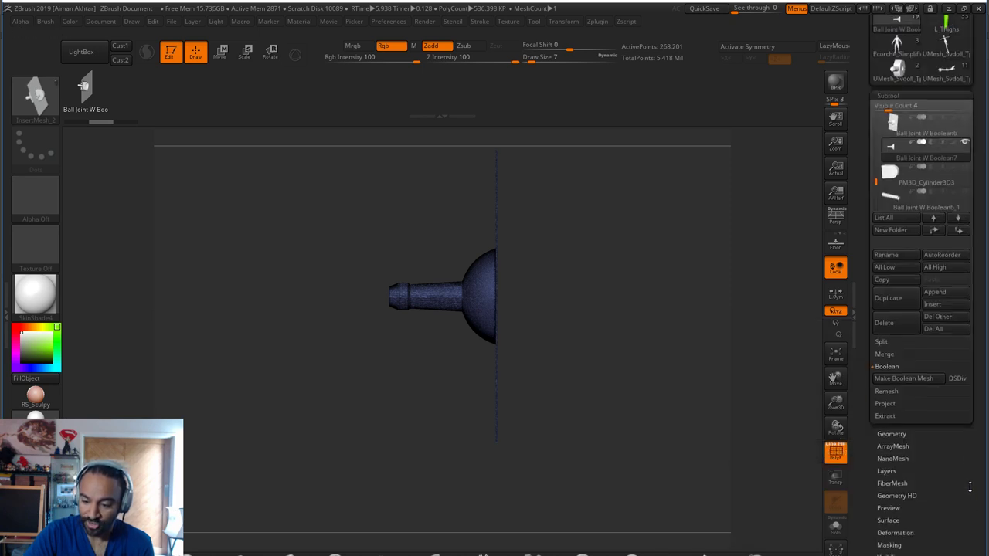
scroll(970, 486, "down", 1)
left_click(894, 396)
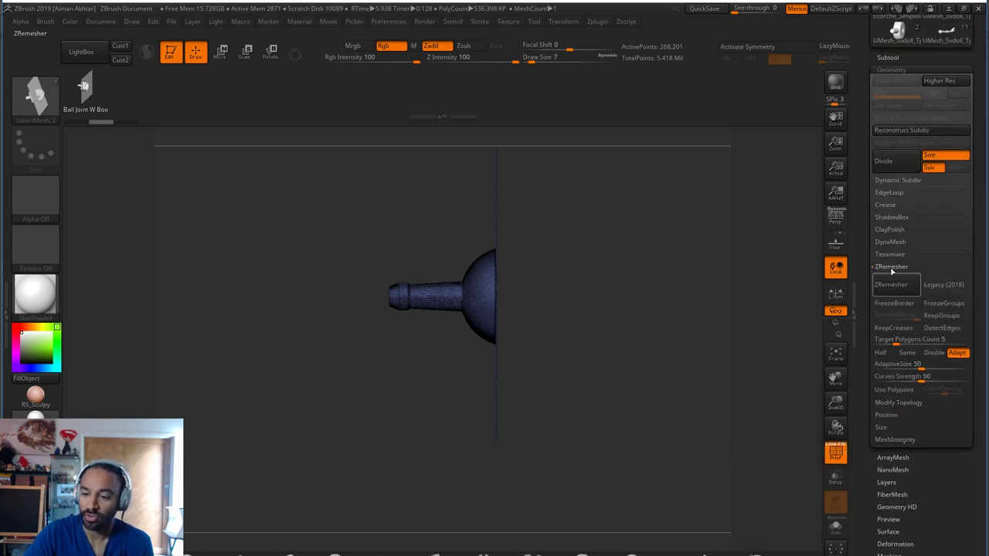
left_click(893, 267)
left_click(893, 242)
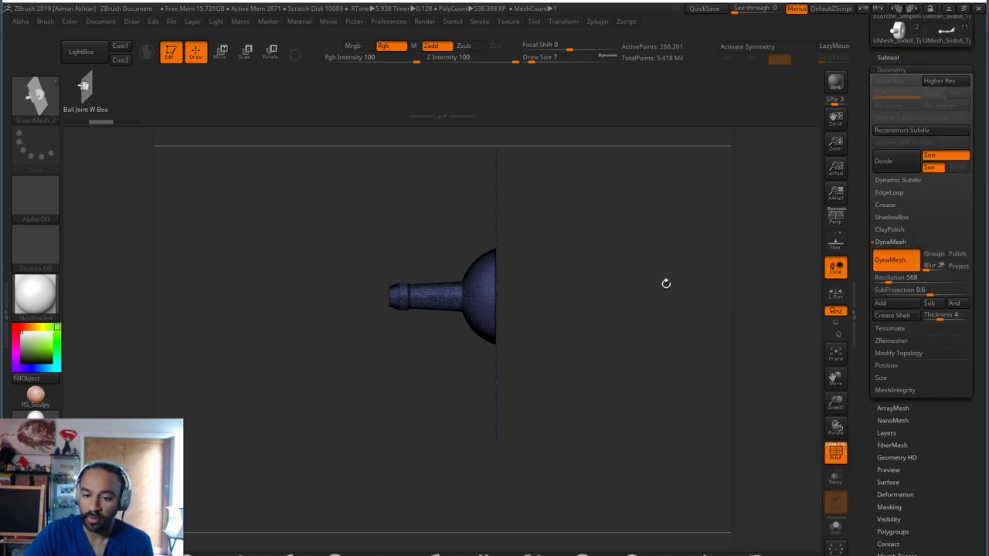
key("ctrl")
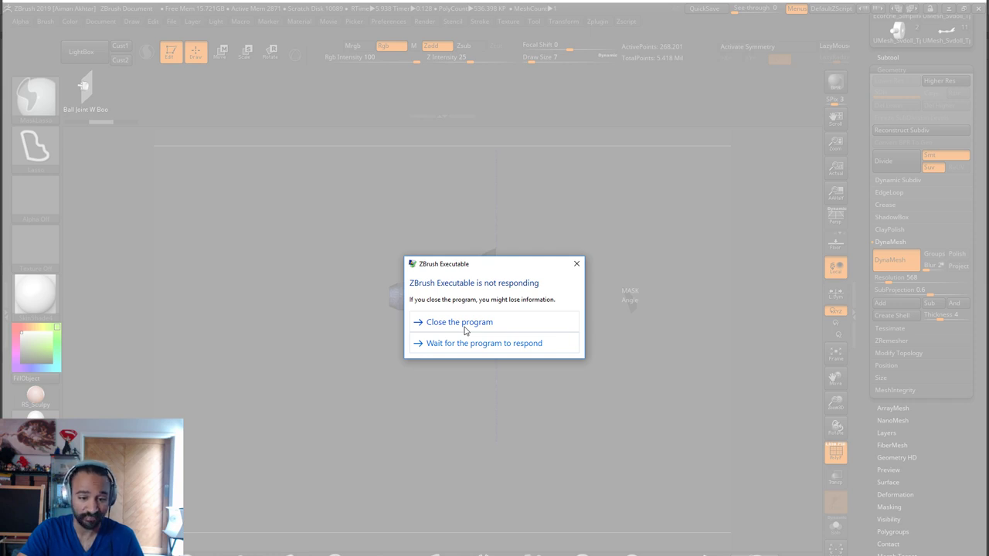
Close the unresponsive program and dismiss the abnormal-termination note and LightBox after the restart
left_click(465, 330)
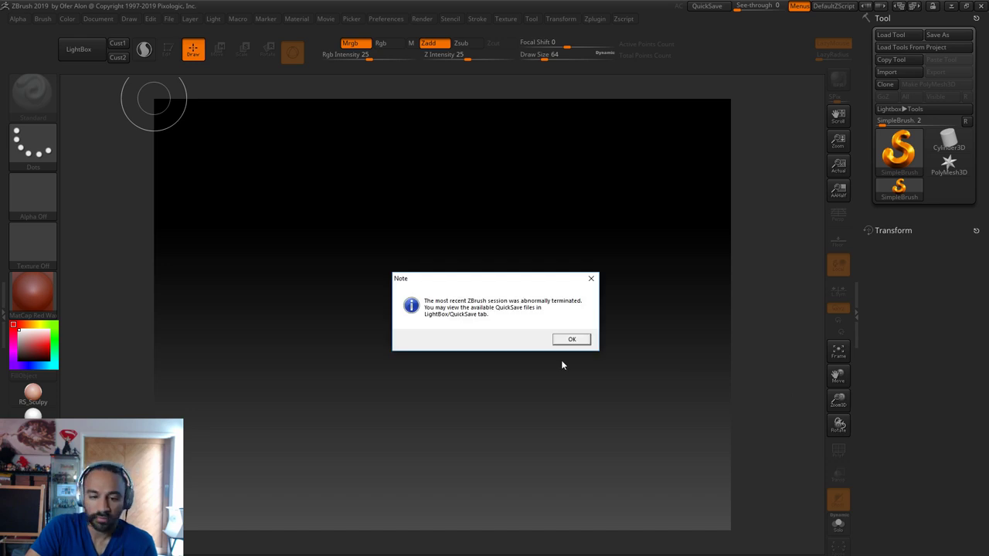
left_click(575, 340)
left_click(753, 85)
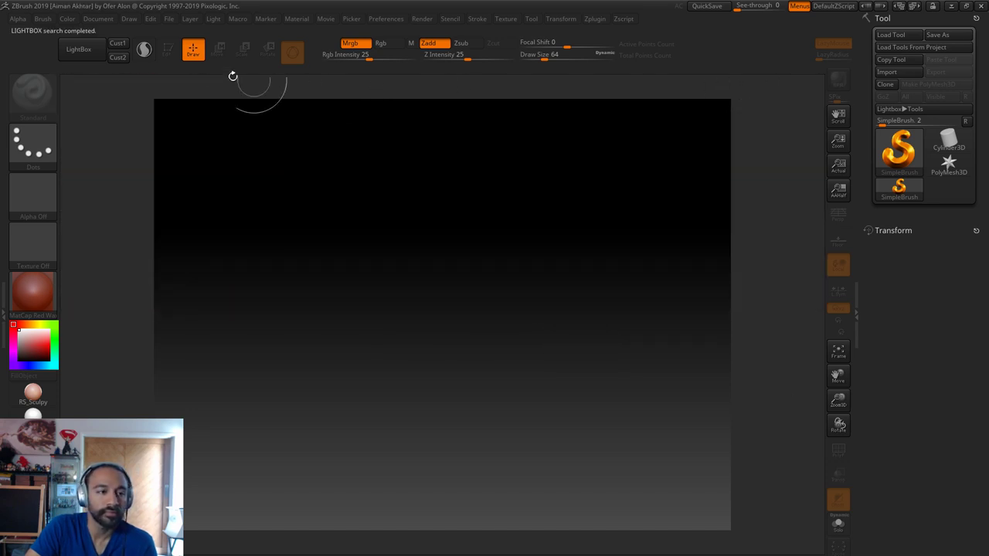
Remove the document's background gradient and display the canvas at antialiased half size
left_click(97, 19)
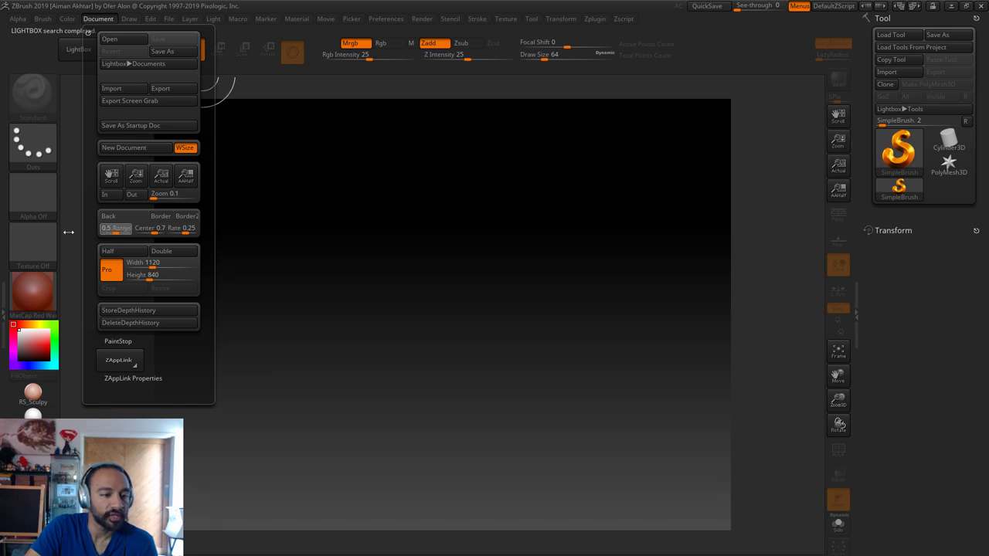
left_click_drag(69, 233, 92, 230)
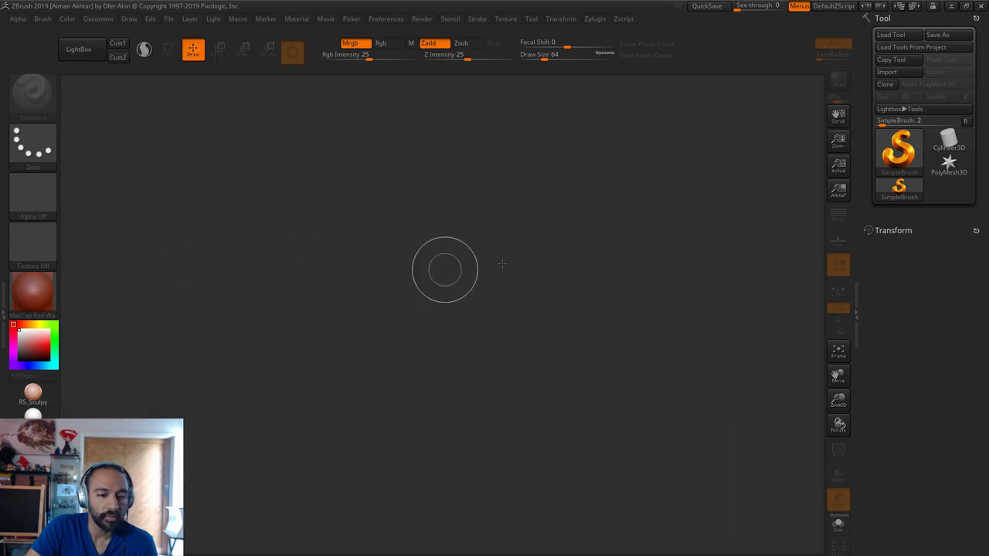
left_click(838, 190)
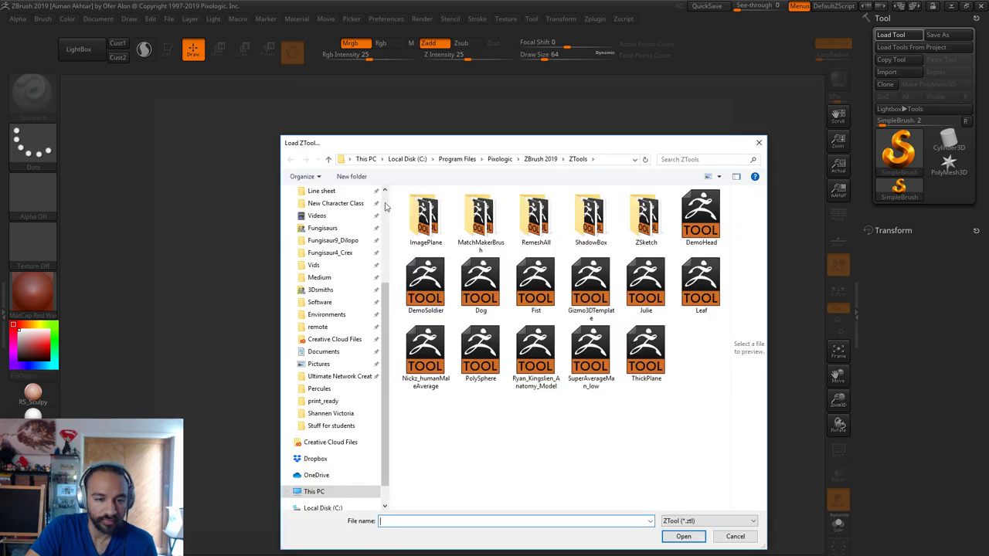
Load the Keys_Articulation_Brush_Models tool from the Desktop and place it on the canvas in Edit mode
left_click_drag(386, 310, 386, 206)
left_click(339, 225)
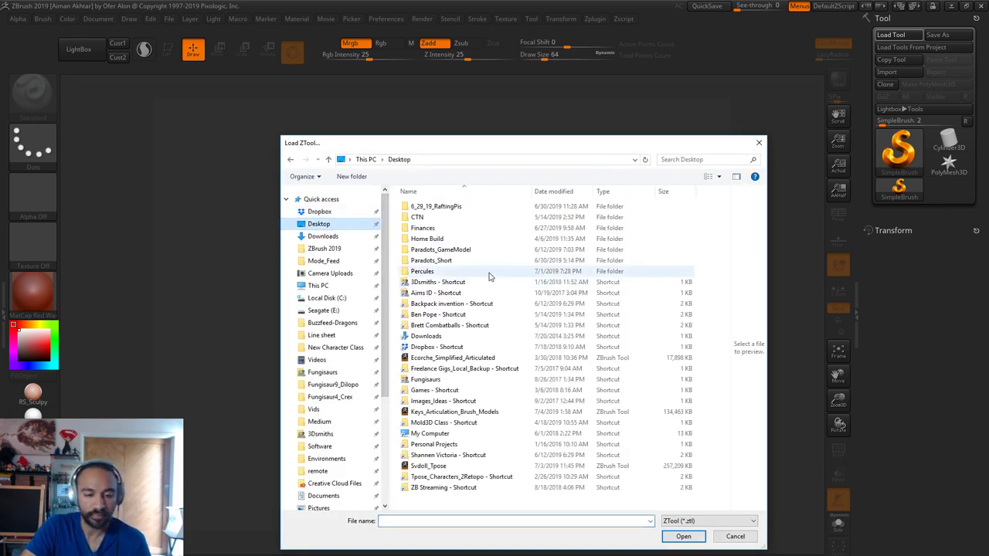
left_click(442, 414)
left_click(683, 537)
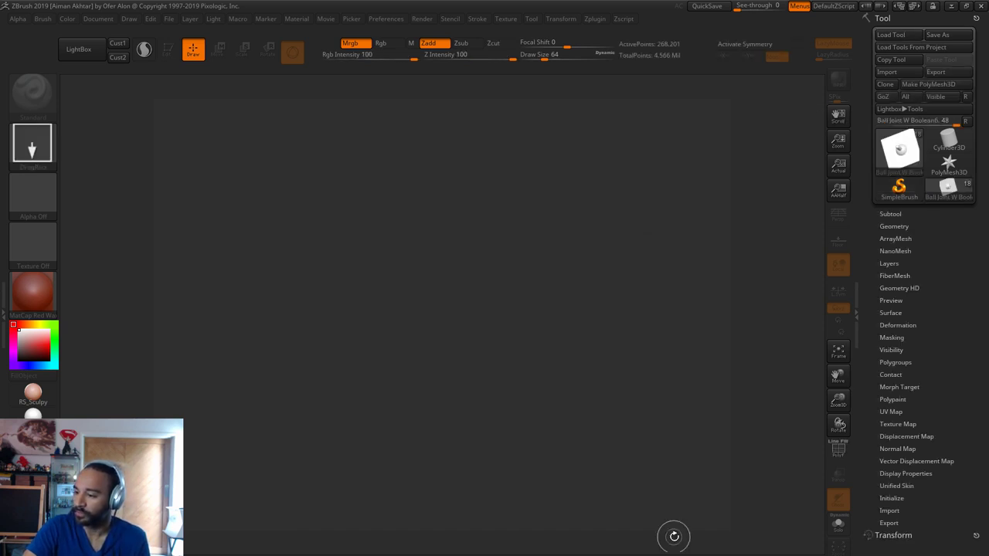
mouse_move(446, 311)
left_mouse_down()
mouse_move(452, 398)
mouse_move(448, 385)
left_mouse_up()
left_click(168, 51)
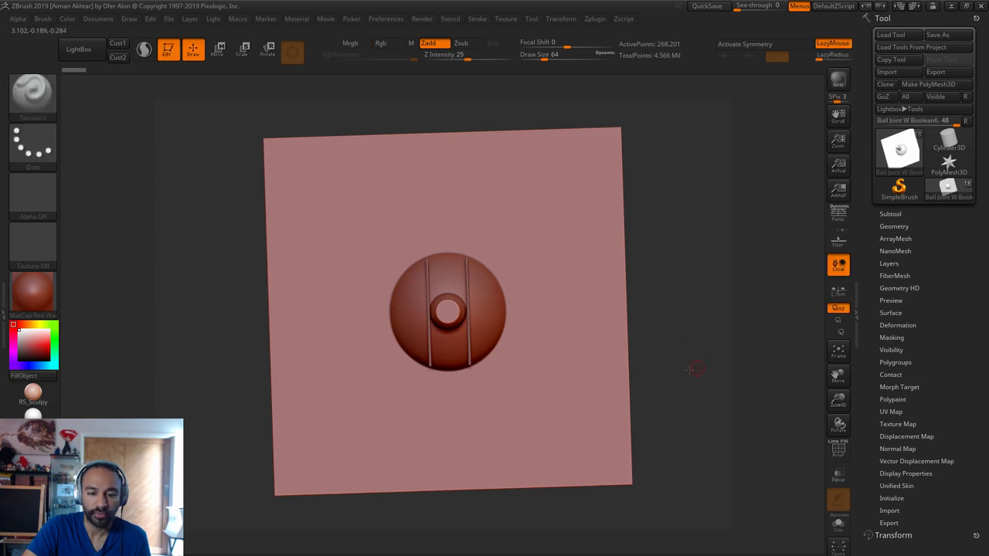
Review the Ball Joint W Boolean6_2, Boolean5 and Boolean3 subtools from several angles
left_click(890, 214)
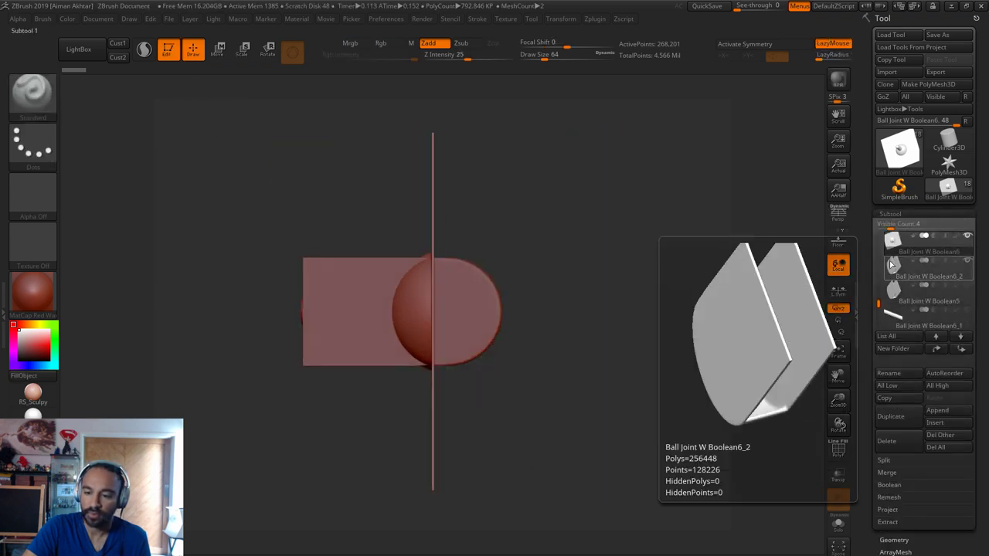
left_click(891, 265)
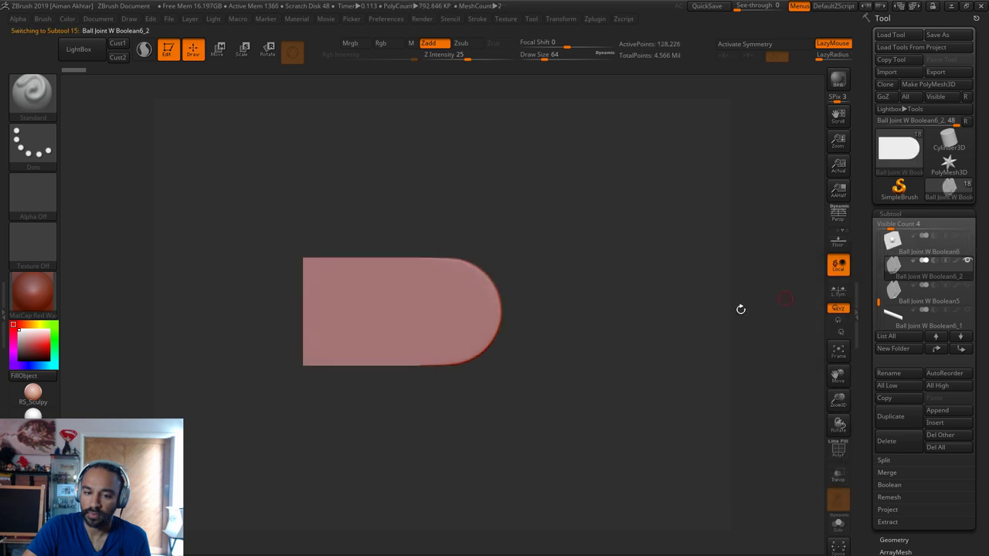
left_click_drag(740, 309, 682, 387)
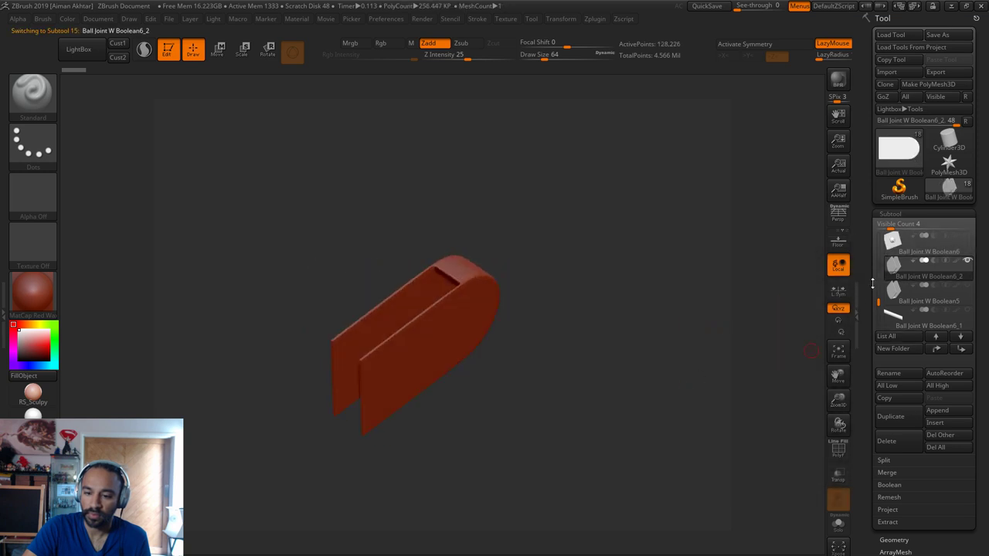
left_click(893, 299)
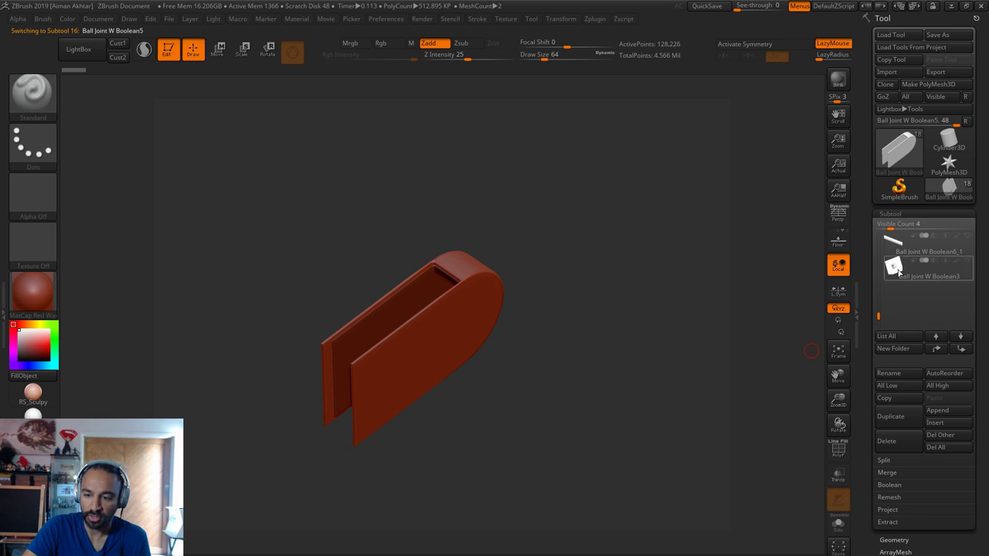
left_click(898, 272)
left_click_drag(714, 374, 823, 347)
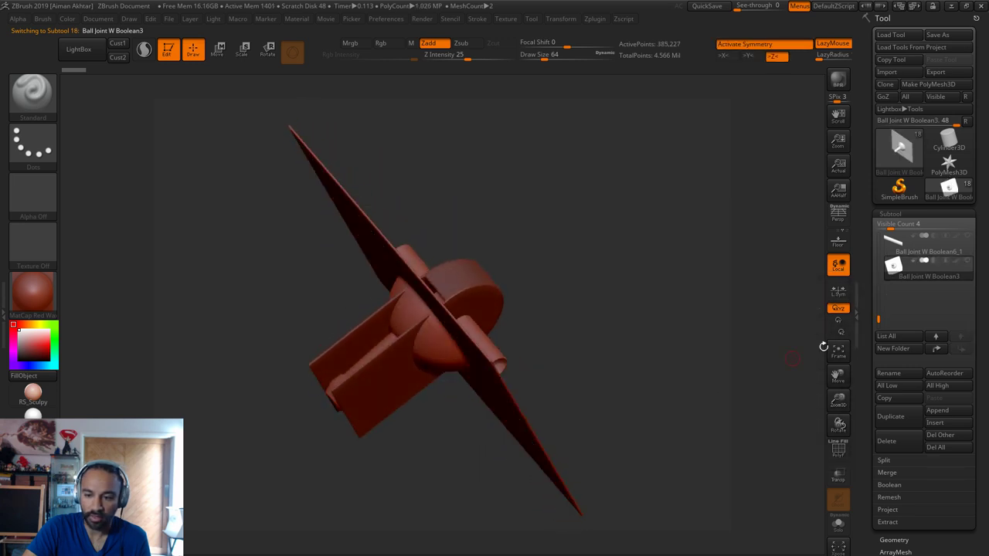
left_click_drag(877, 322, 878, 305)
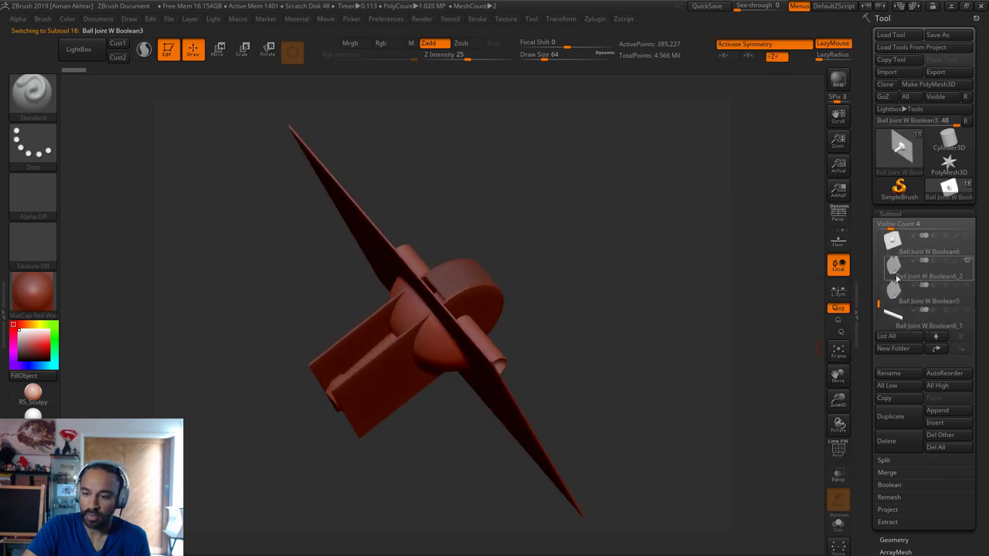
Replace the Ball Joint W Boolean6_2 subtool's mesh by importing PM3D_Cylinder3D3 from the Desktop
left_click(896, 277)
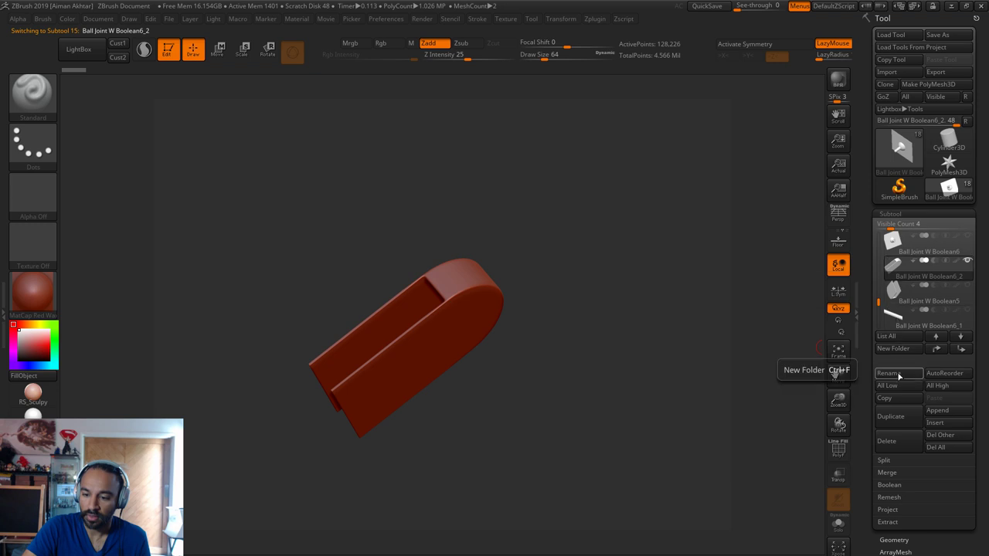
left_click(888, 72)
left_click(453, 446)
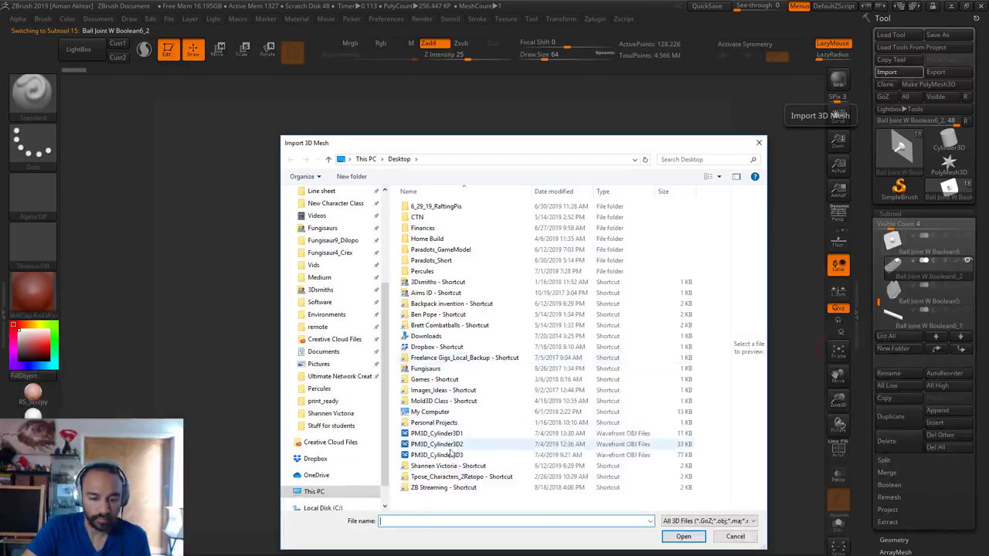
left_click(452, 455)
left_click(693, 540)
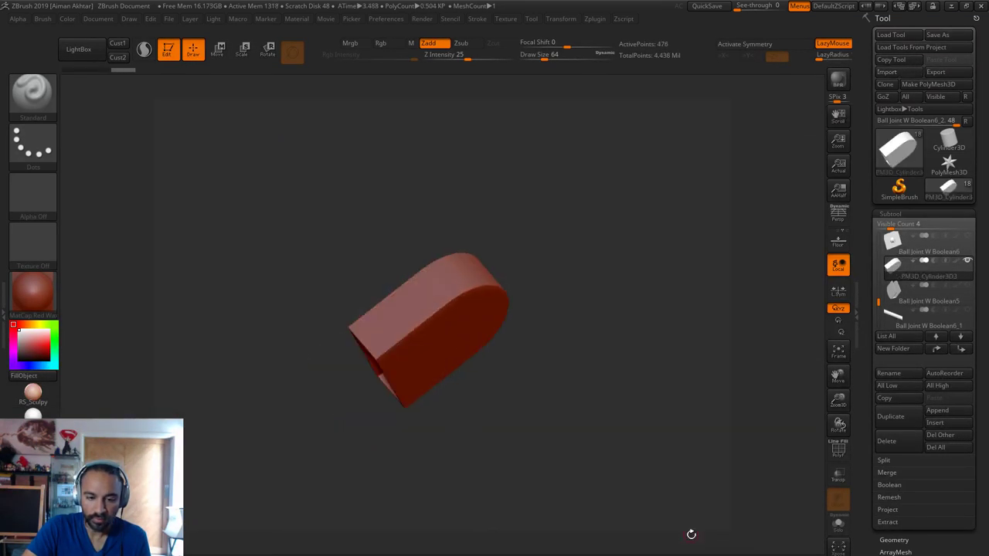
Subdivide the imported hollow cutter up to subdivision level 4 and frame it in the view
left_click_drag(671, 500, 709, 388)
left_click(893, 541)
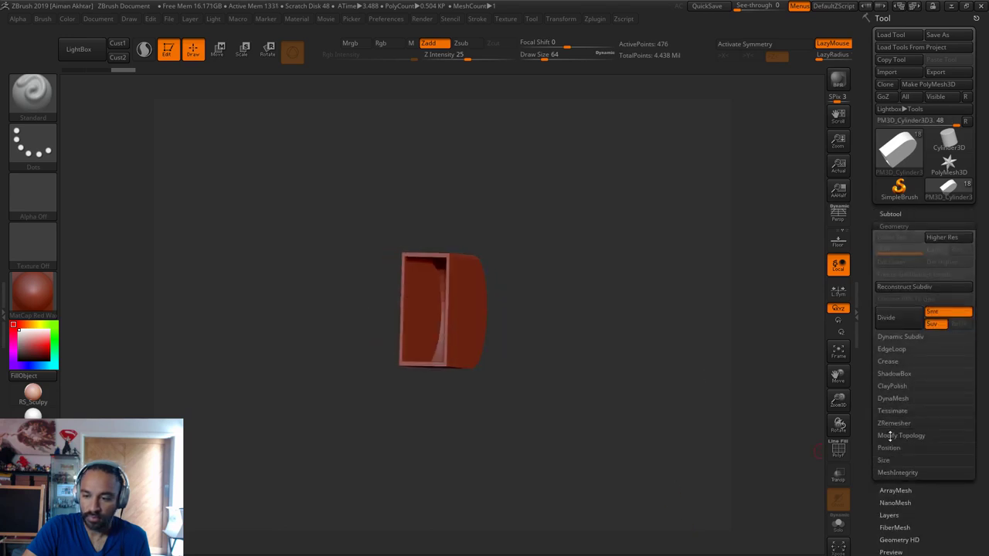
left_click(889, 317)
left_click(839, 352)
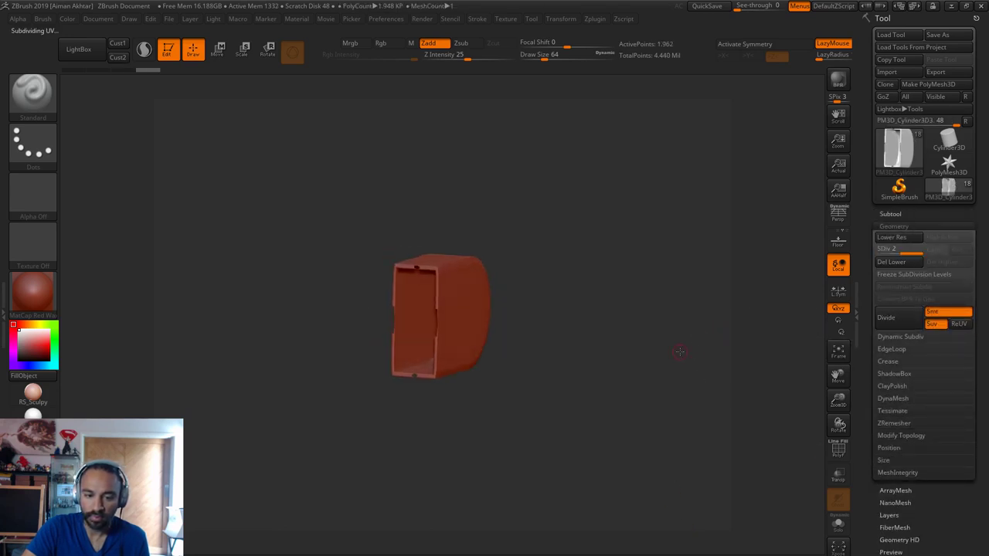
left_click(886, 316)
left_click(887, 316)
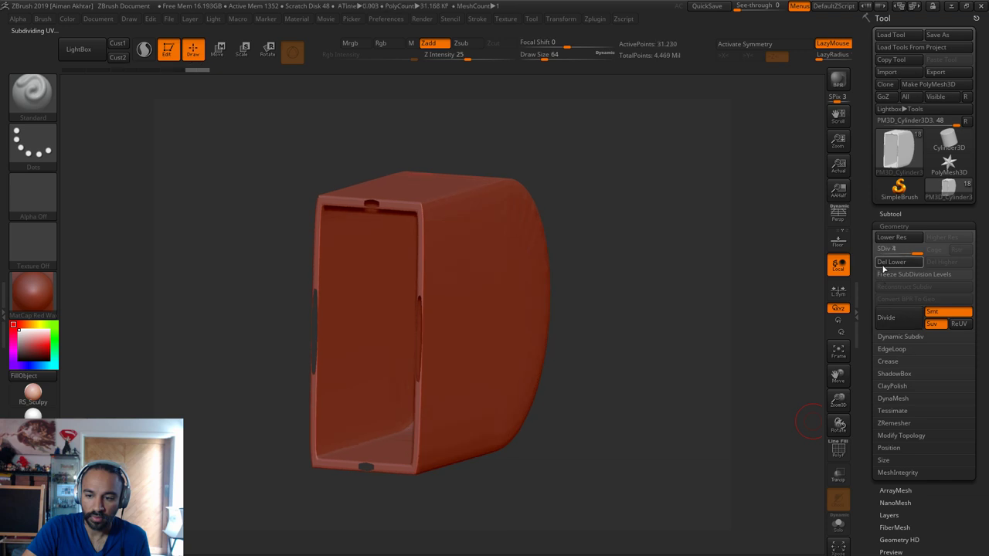
Delete the cutter's lower subdivision levels and DynaMesh it at resolution 568
left_click(906, 397)
key("ctrl")
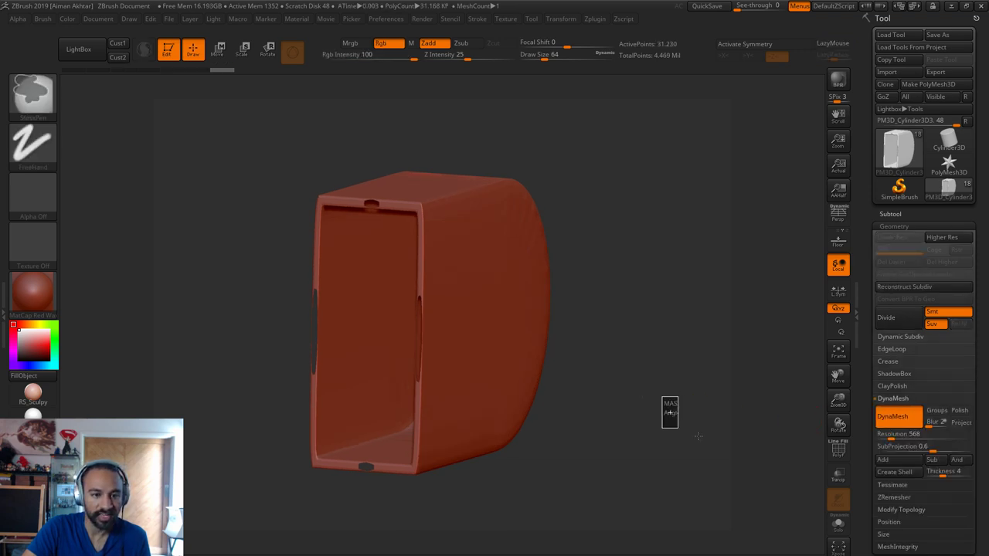
left_click_drag(698, 436, 606, 421, "ctrl")
key("ctrl")
Smooth the open rim of the cutter around all sides, enlarging the brush to draw size 293
key("s")
left_click_drag(446, 185, 464, 185)
key("shift")
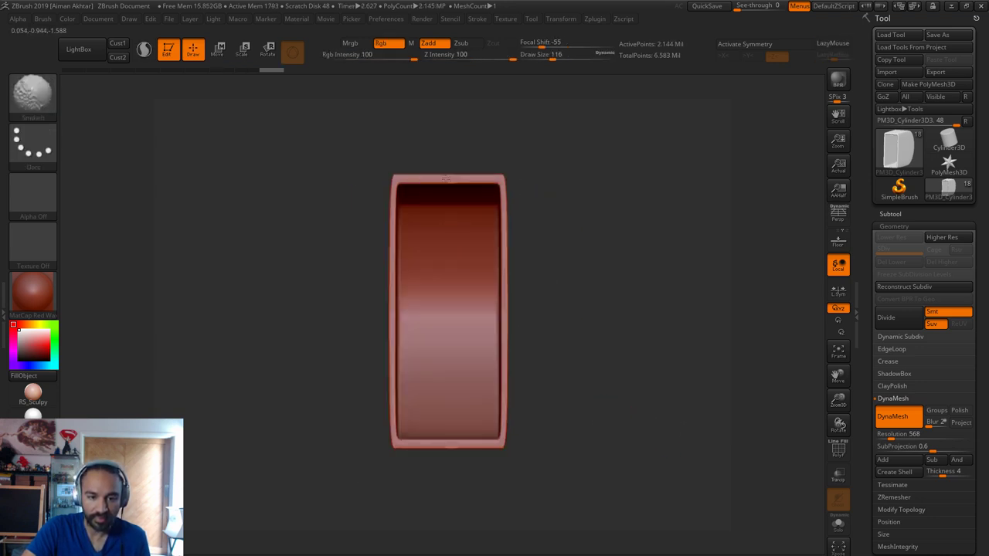
key("s")
key("shift")
left_click(506, 318, "shift")
key("s")
left_click_drag(464, 433, 473, 433)
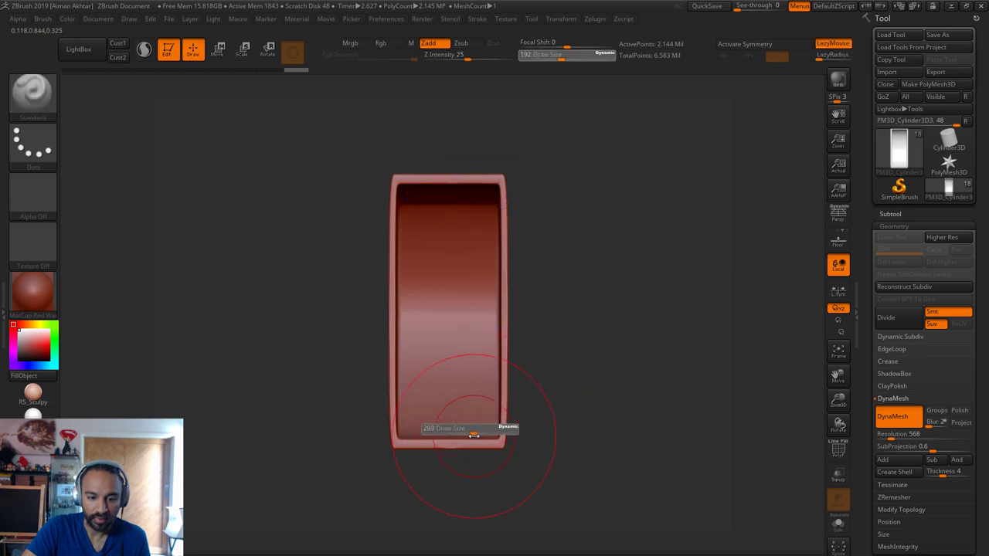
key("shift")
left_click_drag(400, 385, 396, 311, "shift")
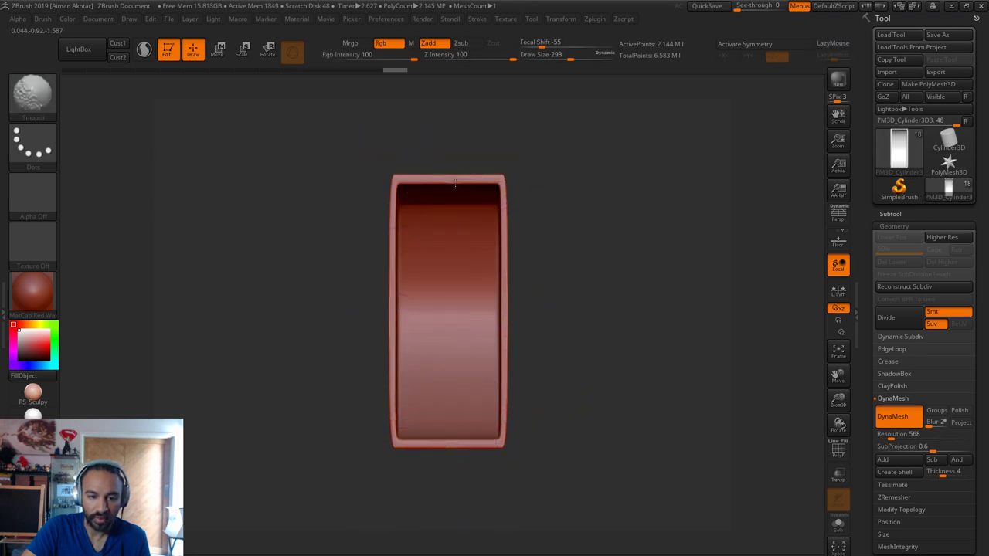
left_click_drag(455, 183, 506, 239, "shift")
Set the draw size to 120 and activate symmetry on the X axis only
left_click_drag(603, 376, 543, 353)
left_click_drag(496, 449, 232, 439)
key("s")
left_click_drag(529, 262, 546, 262)
mouse_move(649, 209)
left_mouse_down("shift")
mouse_move(680, 270)
mouse_move(677, 378)
left_mouse_up("shift")
mouse_move(773, 464)
left_mouse_down()
mouse_move(557, 499)
mouse_move(656, 547)
mouse_move(404, 532)
left_mouse_up()
left_click_drag(647, 345, 656, 386, "alt")
key("s")
mouse_move(461, 242)
left_mouse_down()
mouse_move(418, 243)
mouse_move(495, 115)
left_mouse_up()
key("x")
left_click(560, 19)
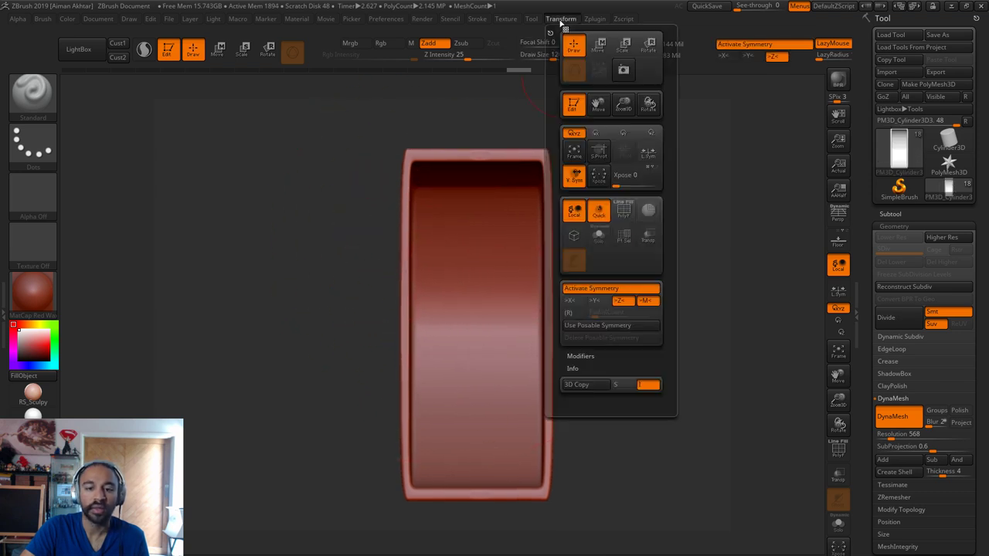
left_click(573, 301)
left_click(620, 300)
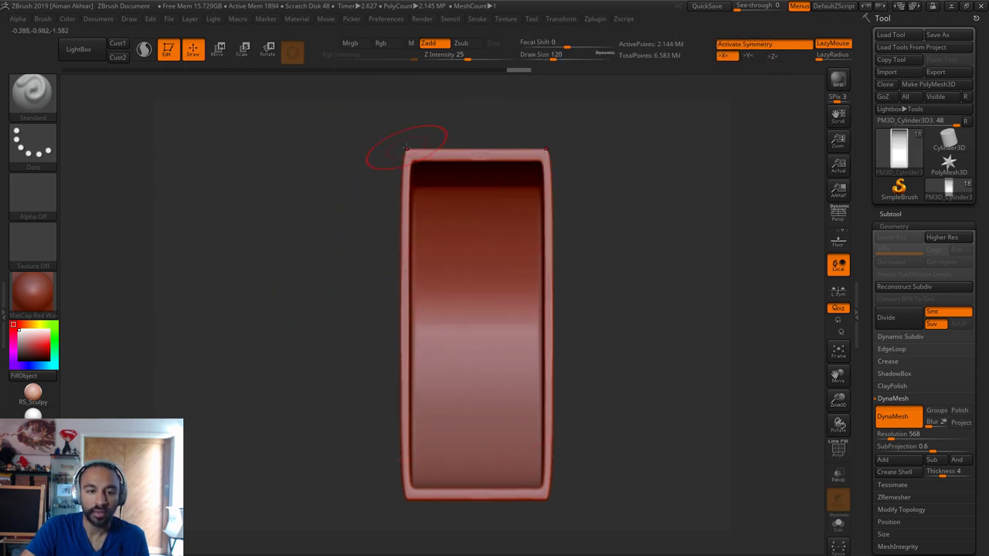
Mask the cutter's outer side walls symmetrically, blur the mask and invert it
mouse_move(407, 144)
left_mouse_down("ctrl")
mouse_move(338, 409)
mouse_move(329, 530)
mouse_move(320, 526)
left_mouse_up("ctrl")
left_click(408, 294, "ctrl")
left_click(408, 294, "ctrl")
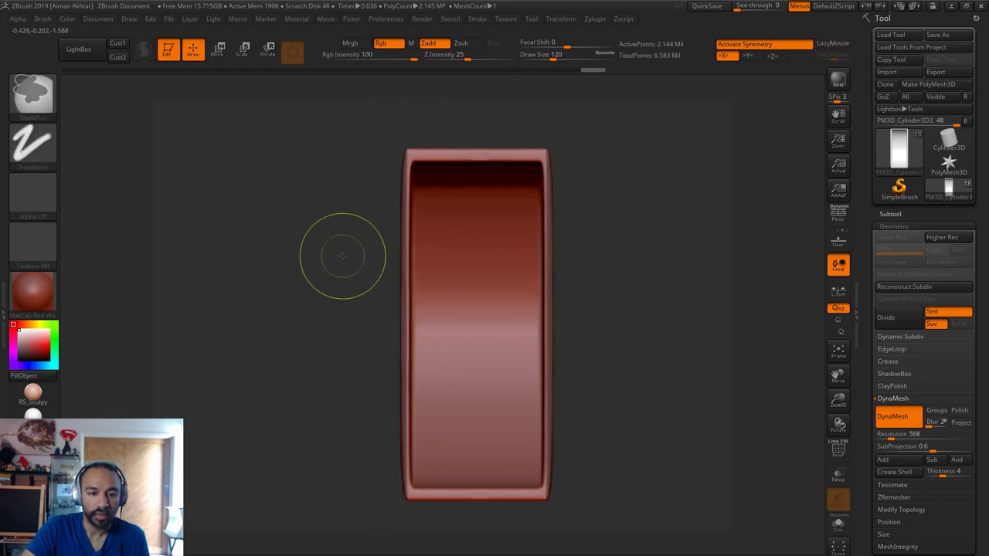
left_click(342, 256, "ctrl")
Move the unmasked side walls slightly outward with the transpose line and clear the mask
key("w")
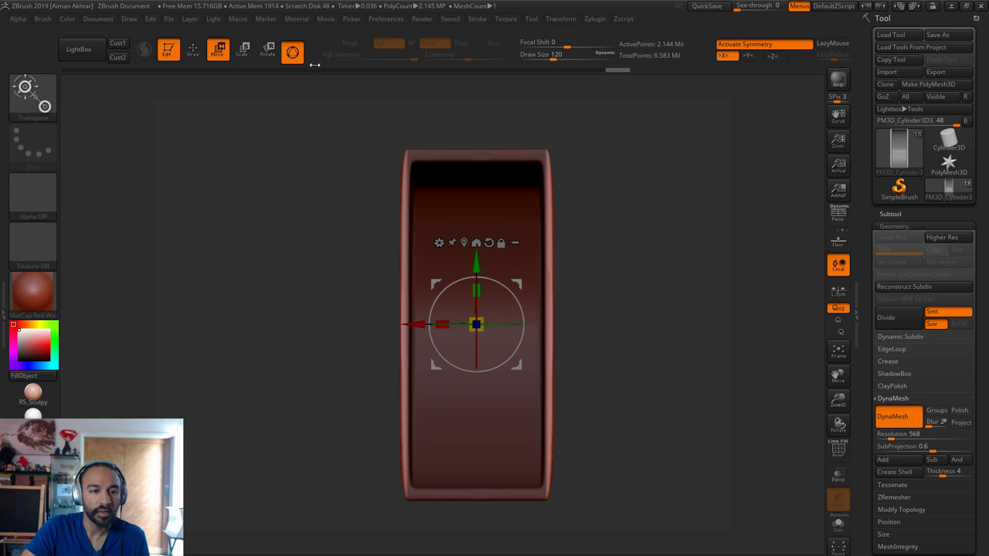
left_click(292, 51)
left_click_drag(541, 325, 387, 288)
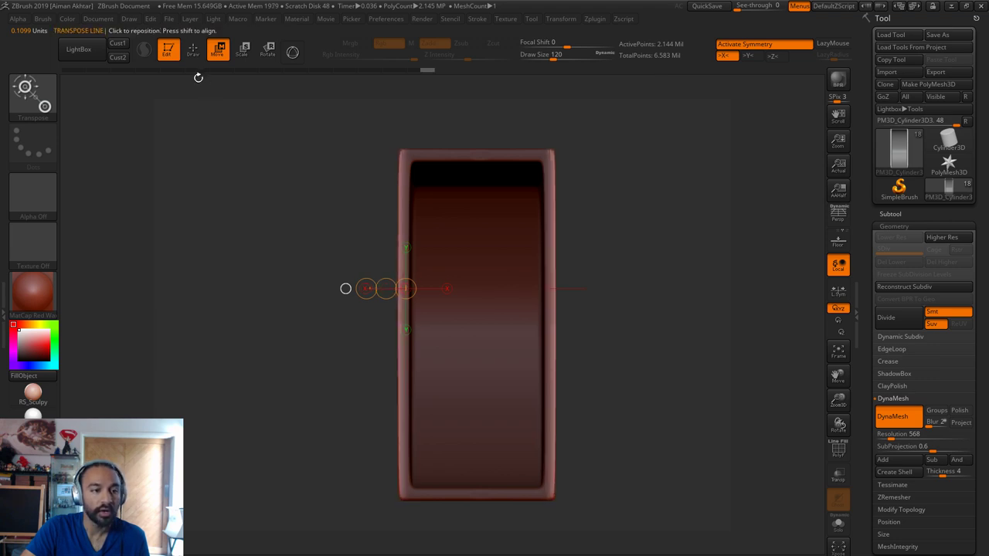
left_click(193, 51)
left_click_drag(240, 193, 270, 224, "ctrl")
mouse_move(651, 289)
left_mouse_down("alt")
mouse_move(582, 288)
mouse_move(633, 288)
mouse_move(657, 309)
mouse_move(742, 272)
left_mouse_up("alt")
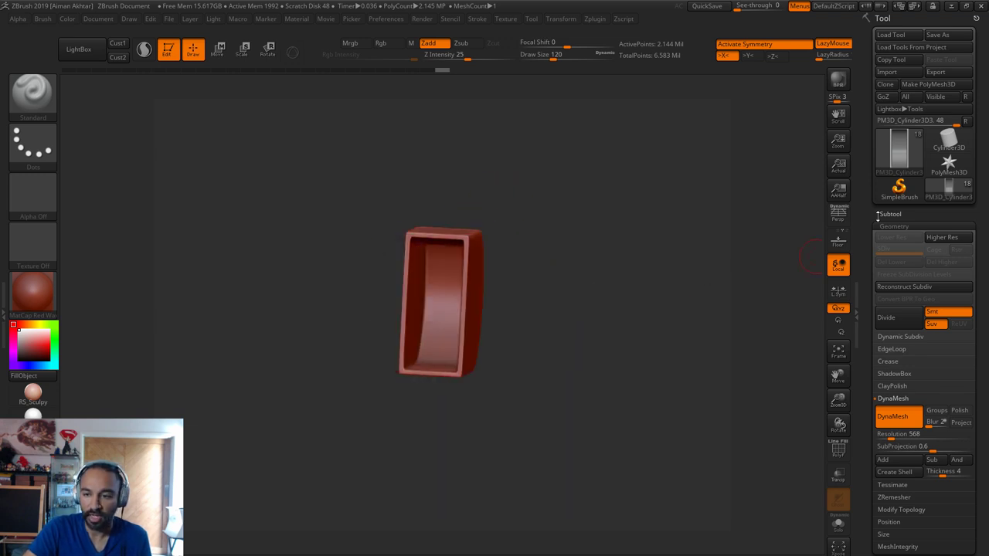
Select the Ball Joint W Boolean6 subtool and switch the material to RS_Sculpy
left_click(890, 214)
left_click(892, 238)
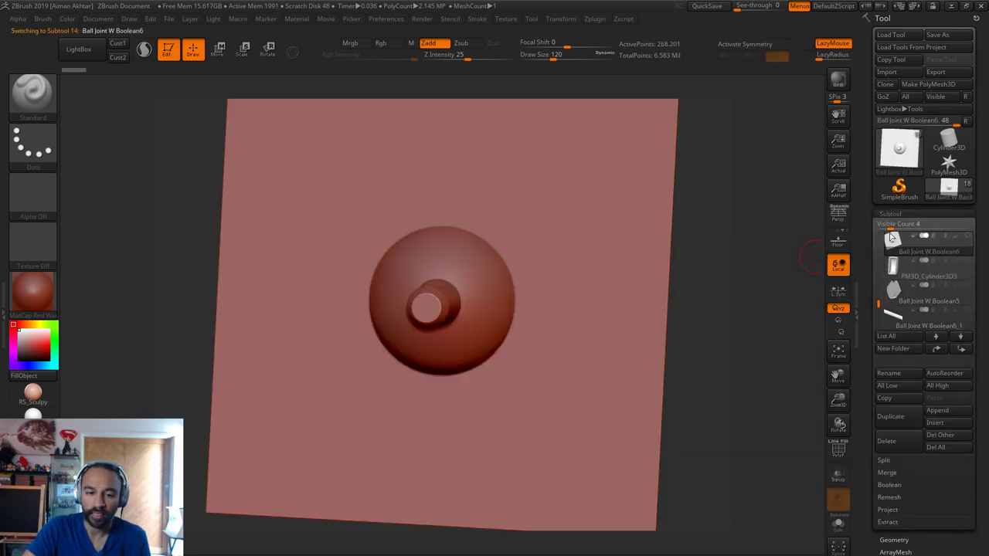
left_click_drag(718, 415, 634, 394)
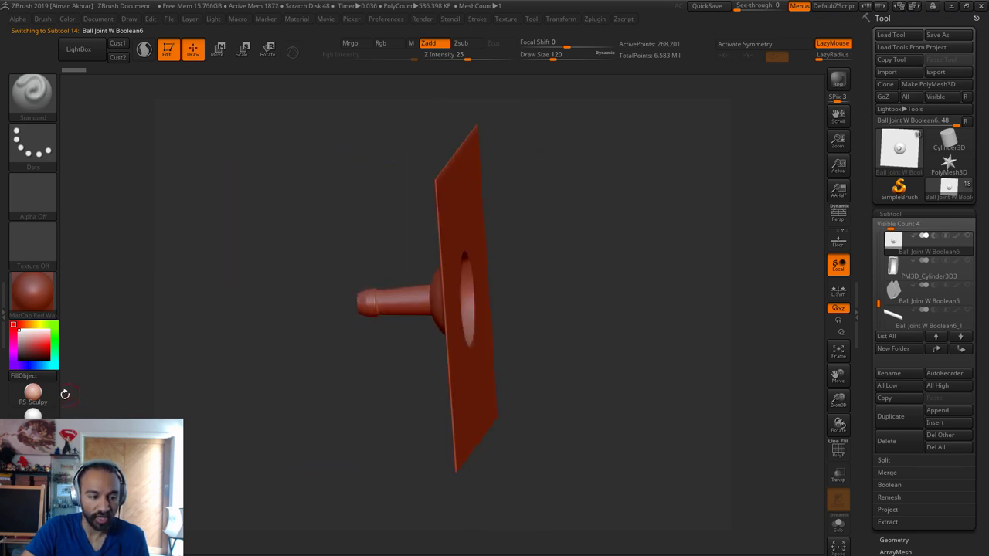
left_click(34, 392)
mouse_move(625, 453)
left_mouse_down()
mouse_move(585, 459)
mouse_move(608, 456)
left_mouse_up()
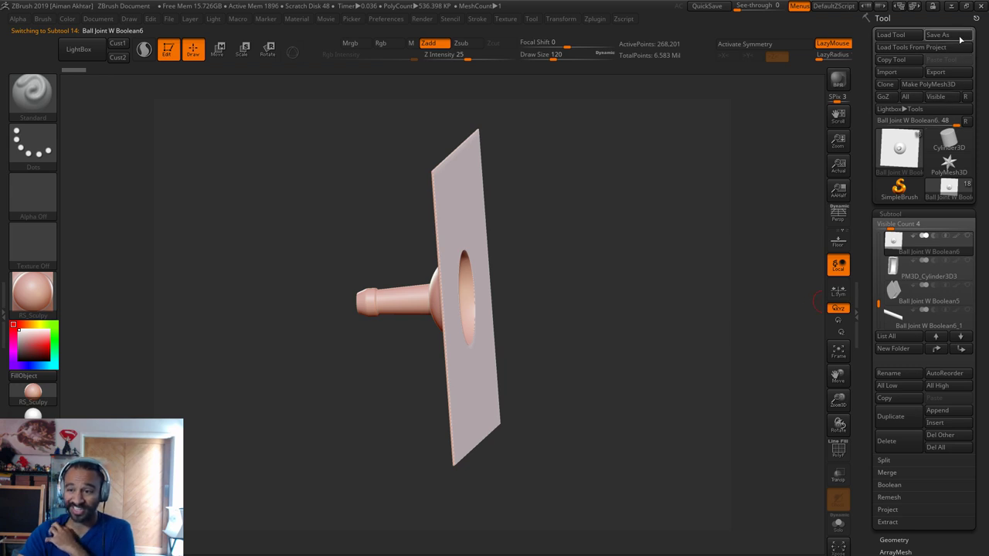
Save the tool to the Desktop, overwriting the existing Keys_Articulation_Brush_Models file
key("ctrl+s")
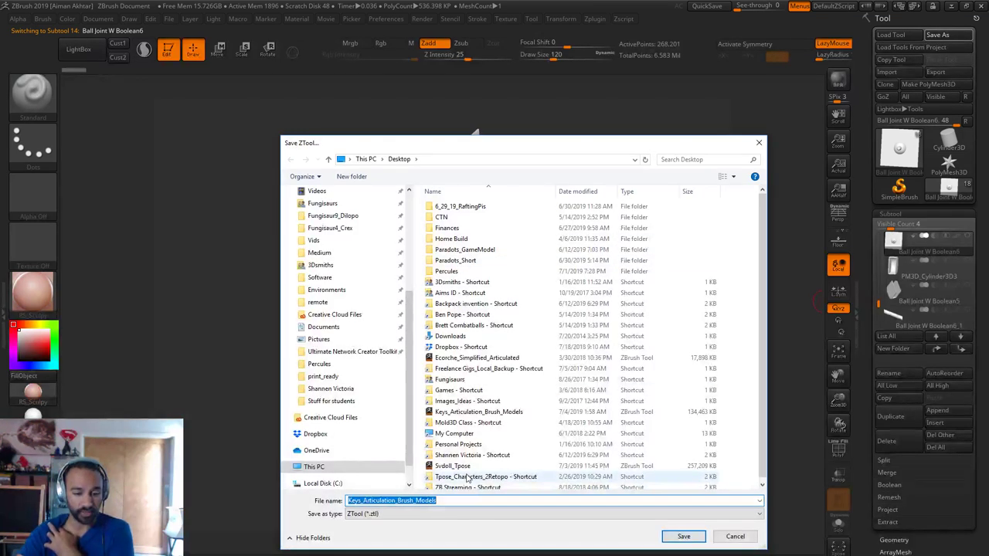
left_click(479, 412)
left_click(683, 537)
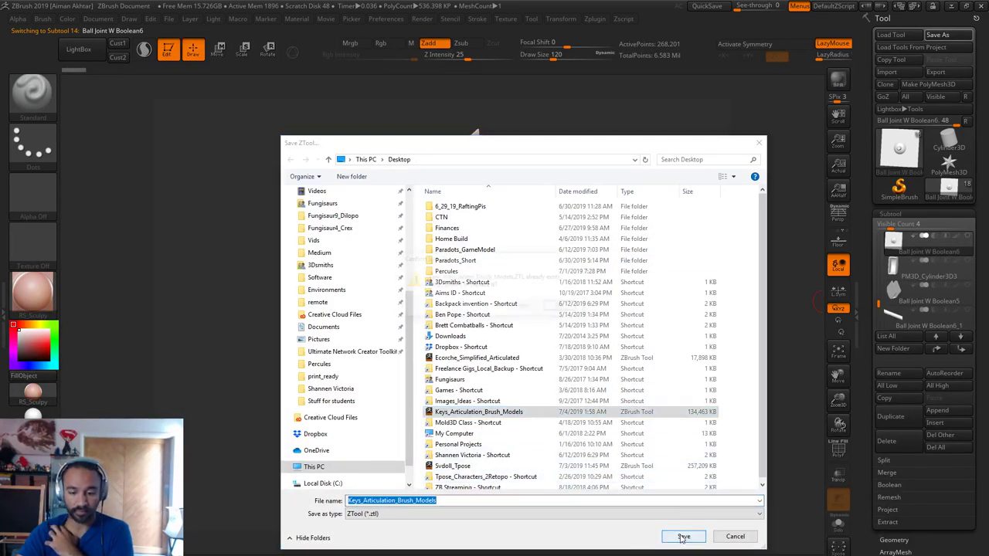
left_click(525, 307)
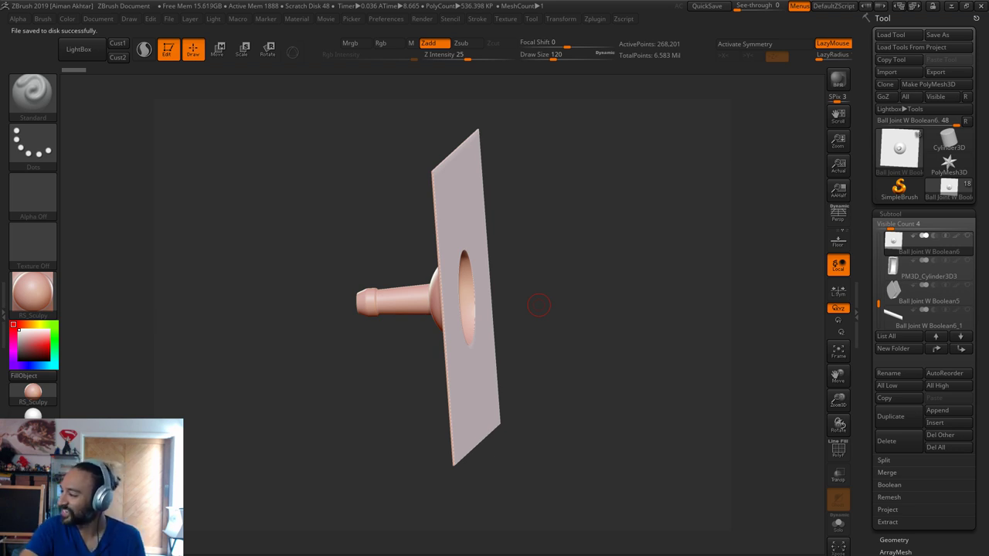
Examine the socket, peg and plate of the Ball Joint W Boolean6 subtool from the front and the side
left_click_drag(650, 439, 632, 492)
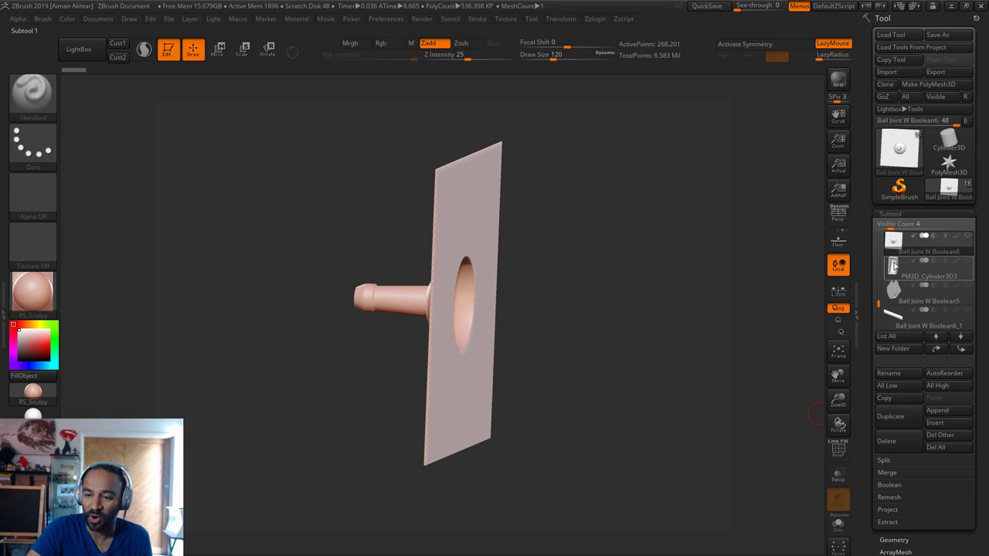
left_click(895, 267)
left_click(894, 243)
left_click_drag(643, 338, 377, 261, "shift")
left_click_drag(690, 335, 422, 314)
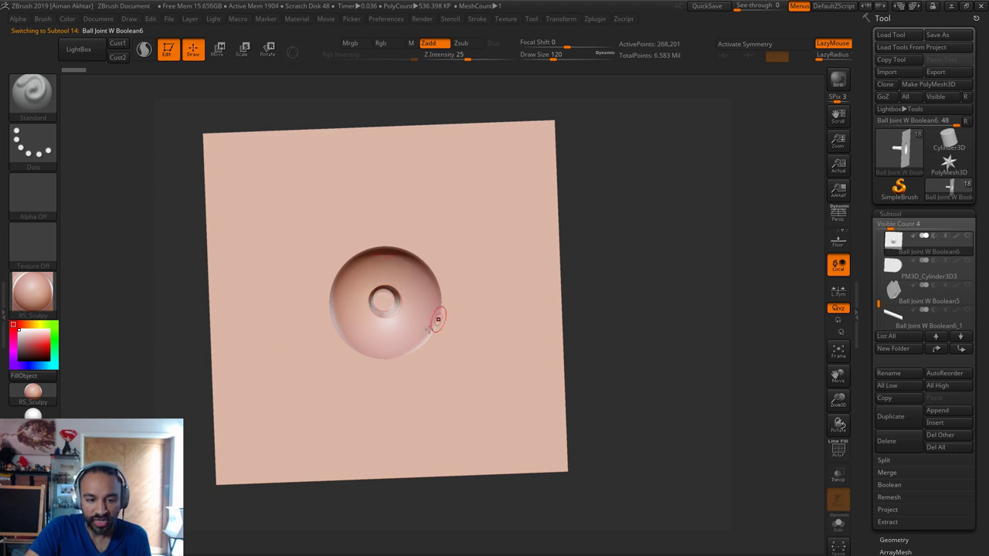
left_click_drag(744, 310, 770, 313)
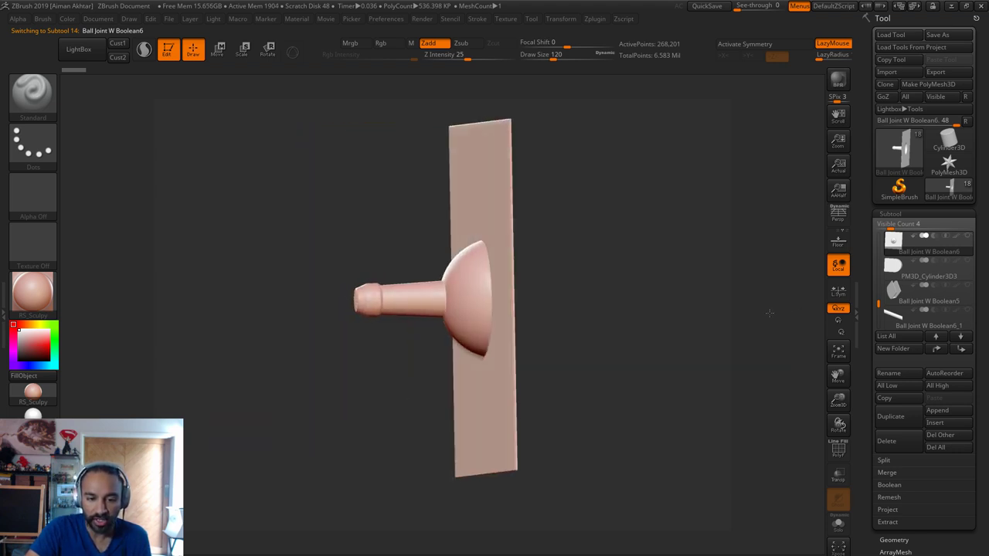
left_click_drag(687, 306, 483, 320)
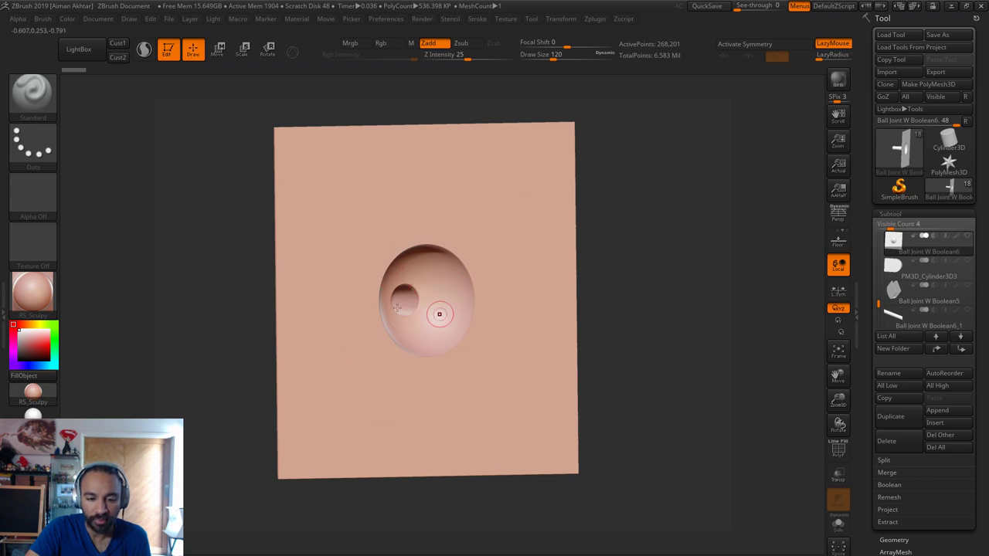
left_click_drag(684, 246, 665, 267)
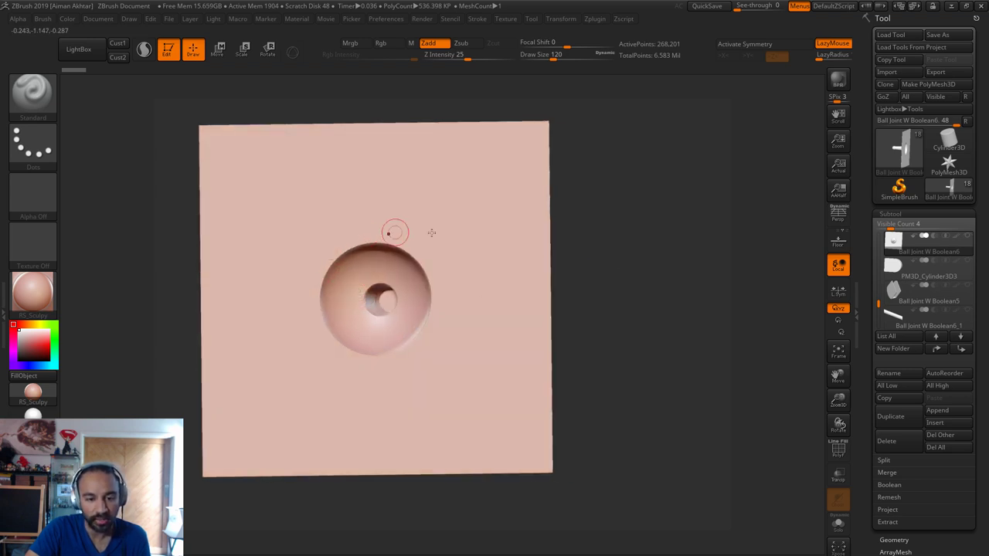
left_click_drag(701, 295, 820, 331, "shift")
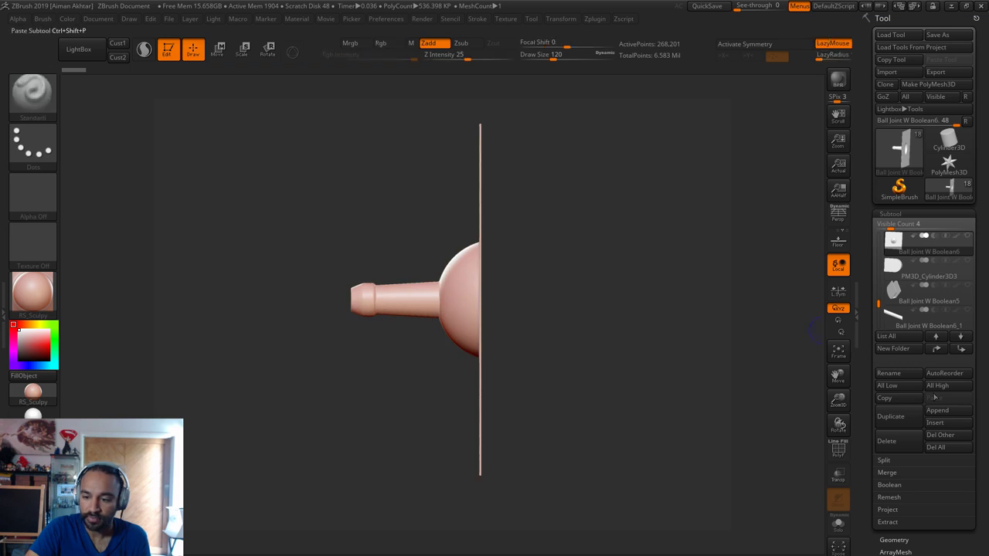
Append a Sphere3D subtool at the ball joint's socket and enlarge it slightly with the Size deformation
left_click(938, 410)
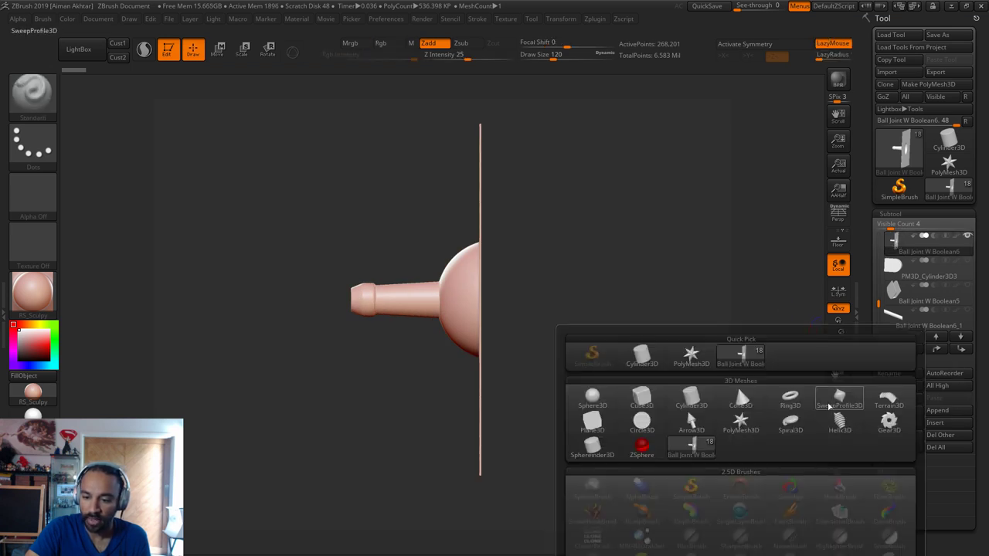
left_click(601, 402)
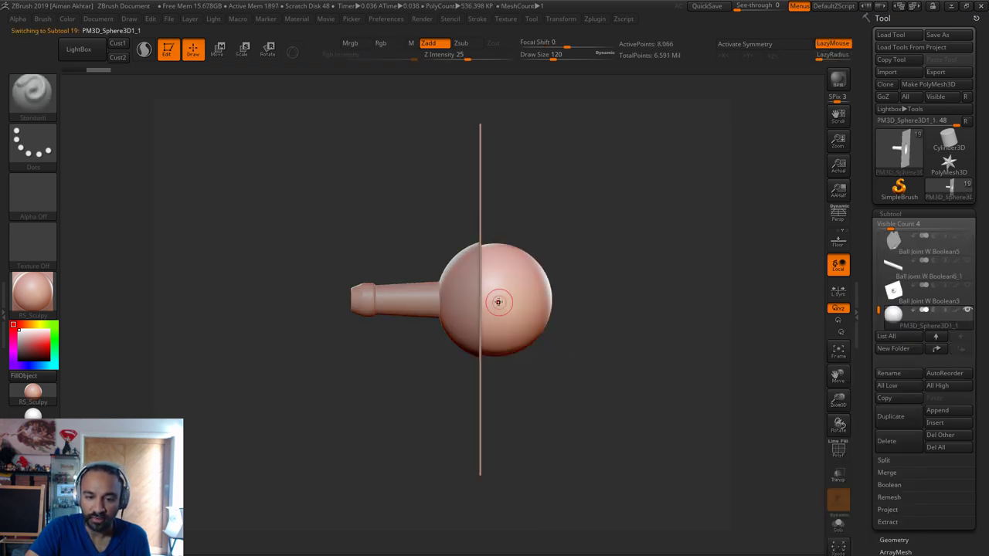
left_click(213, 52)
mouse_move(509, 290)
left_mouse_down("shift")
mouse_move(605, 289)
mouse_move(550, 290)
left_mouse_up("shift")
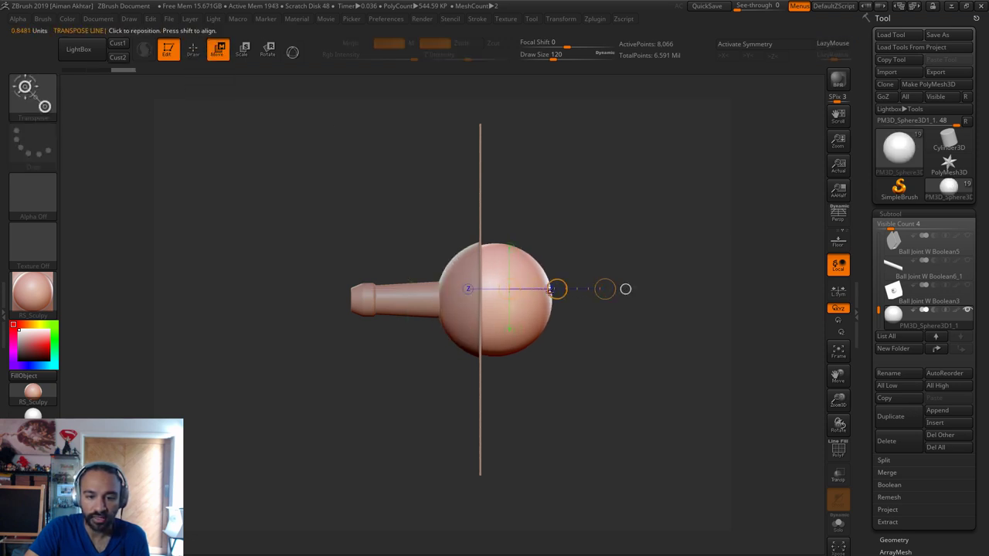
right_click_drag(599, 361, 713, 412, "ctrl")
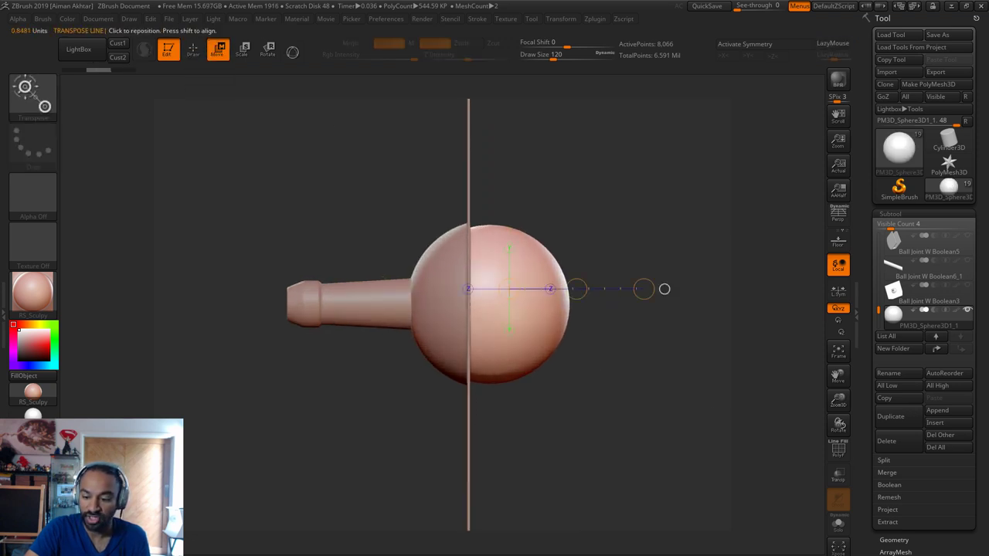
left_click_drag(948, 555, 947, 521)
left_click(897, 555)
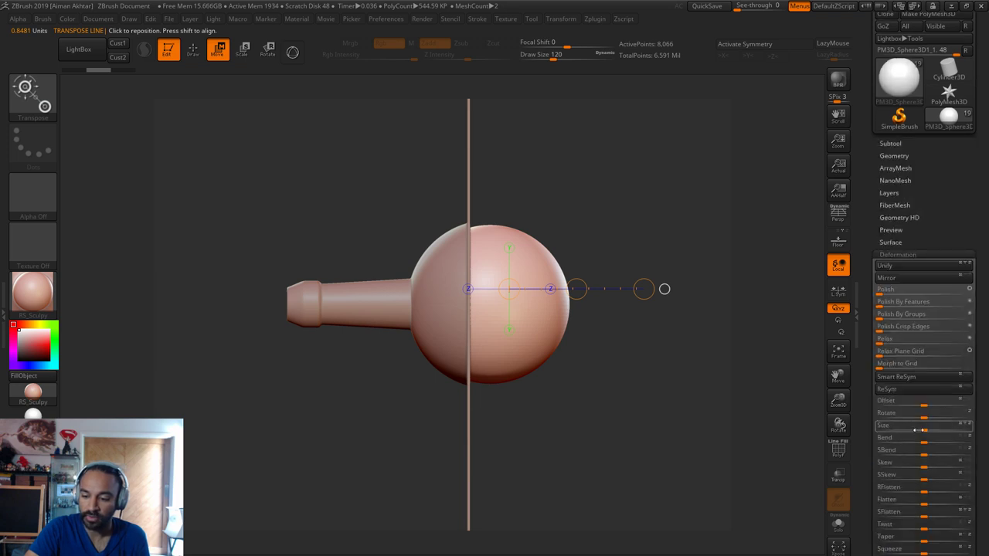
left_click_drag(918, 430, 928, 430)
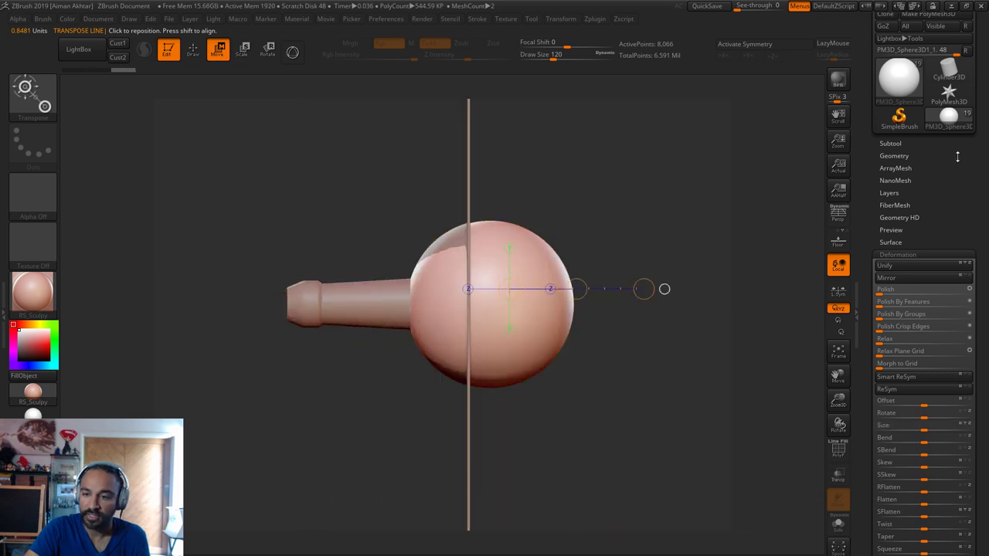
Find the Snap in Pin Boolean subtool in the list and compare it with the Snap in Pin Free Rotation subtool
left_click(890, 143)
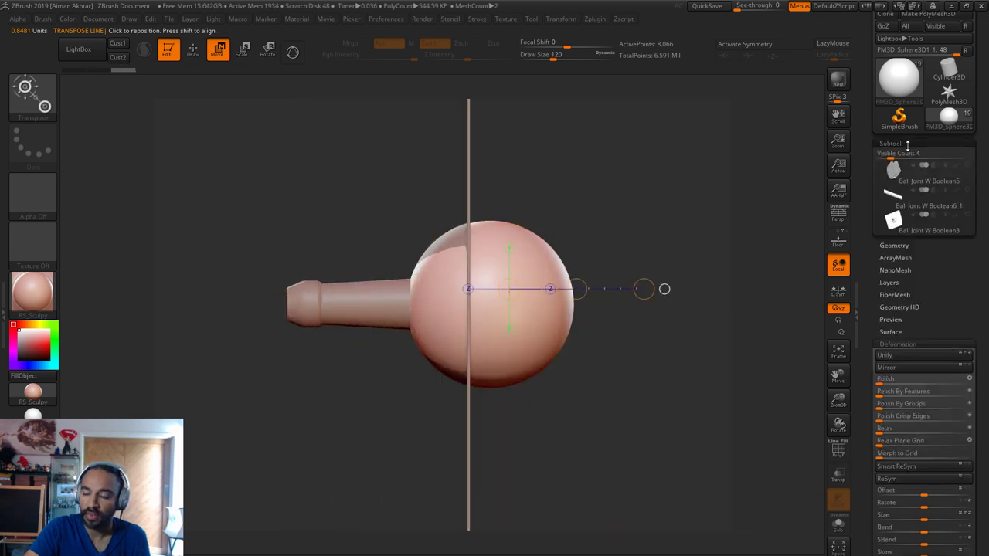
scroll(881, 228, "up", 1)
scroll(883, 229, "up", 3)
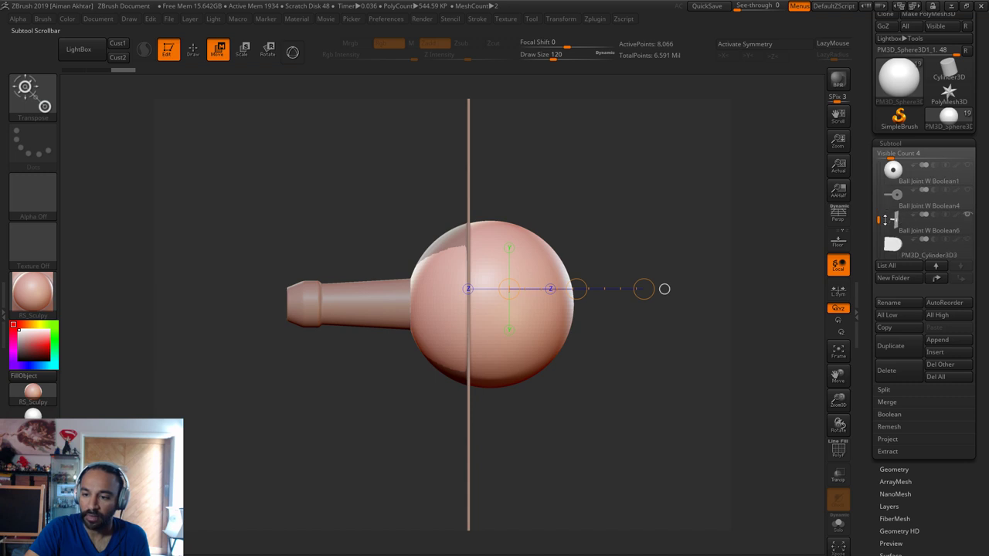
mouse_move(894, 224)
left_click_drag(882, 220, 885, 176)
scroll(886, 170, "up", 2)
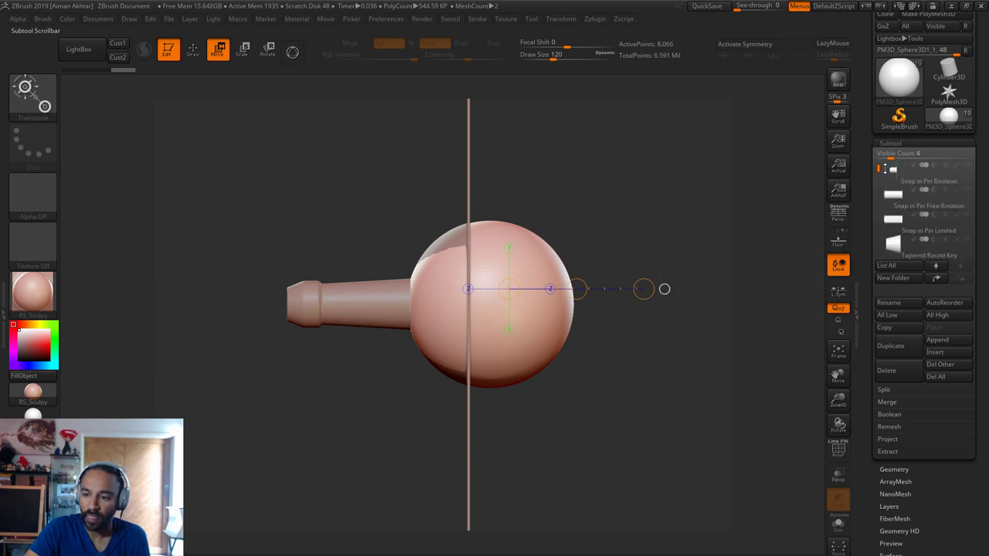
mouse_move(893, 206)
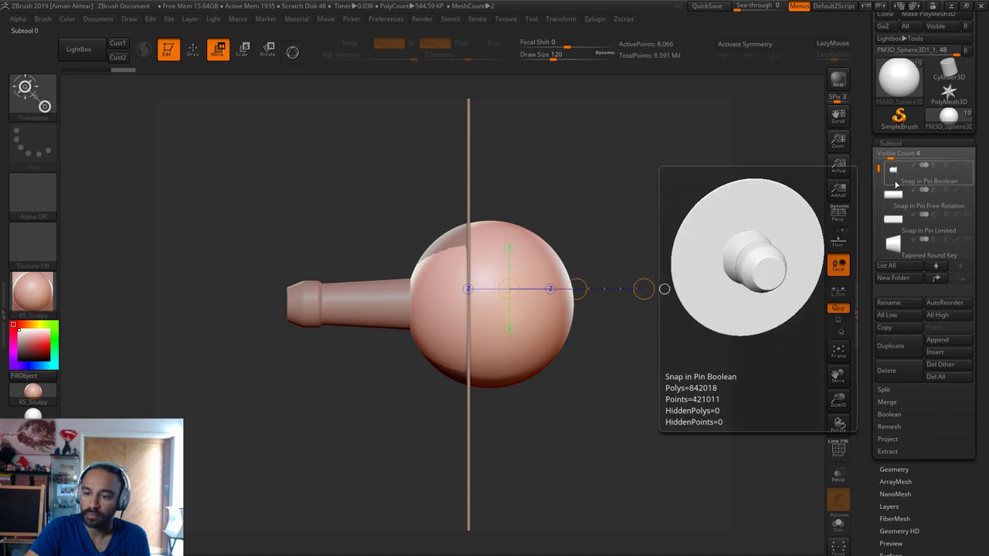
left_click(895, 184)
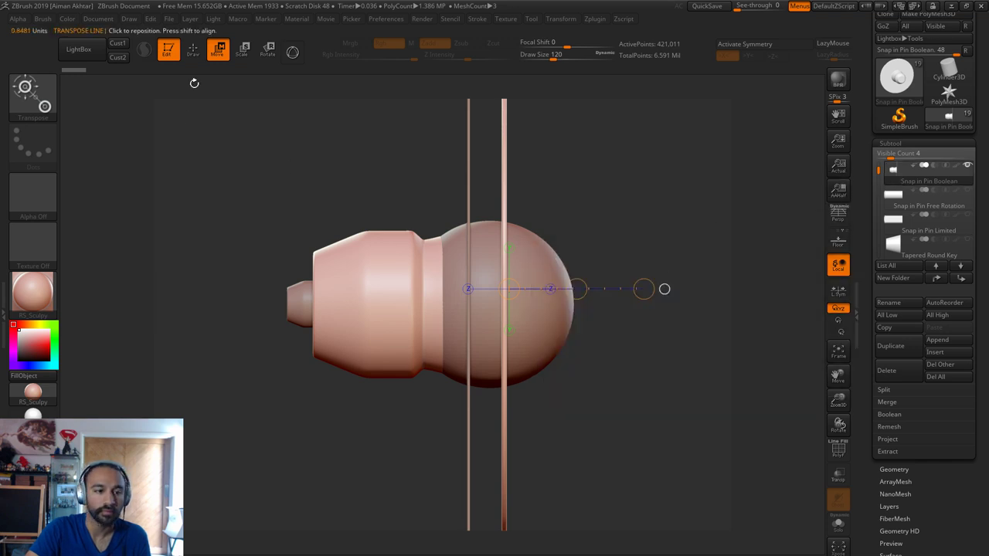
left_click(896, 197)
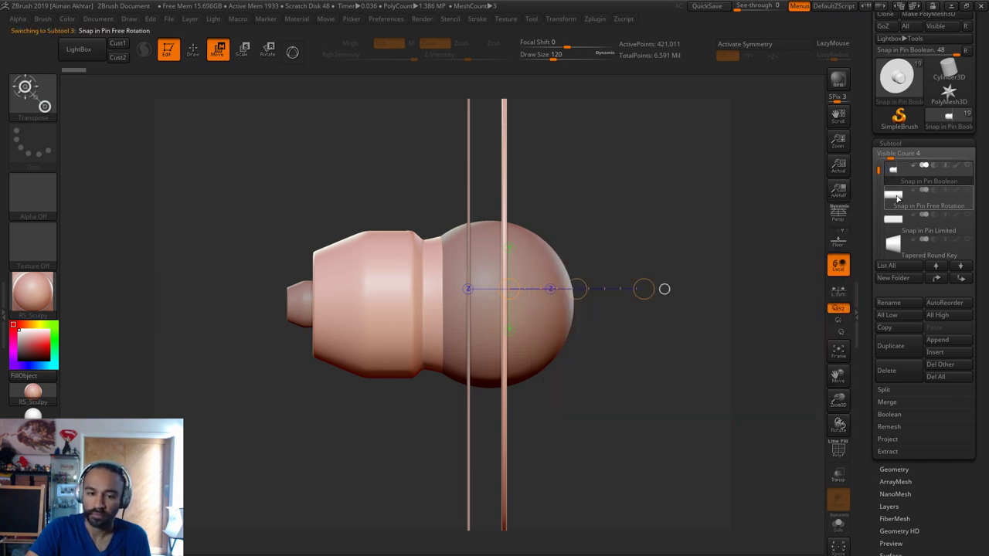
left_click_drag(614, 358, 528, 353, "alt")
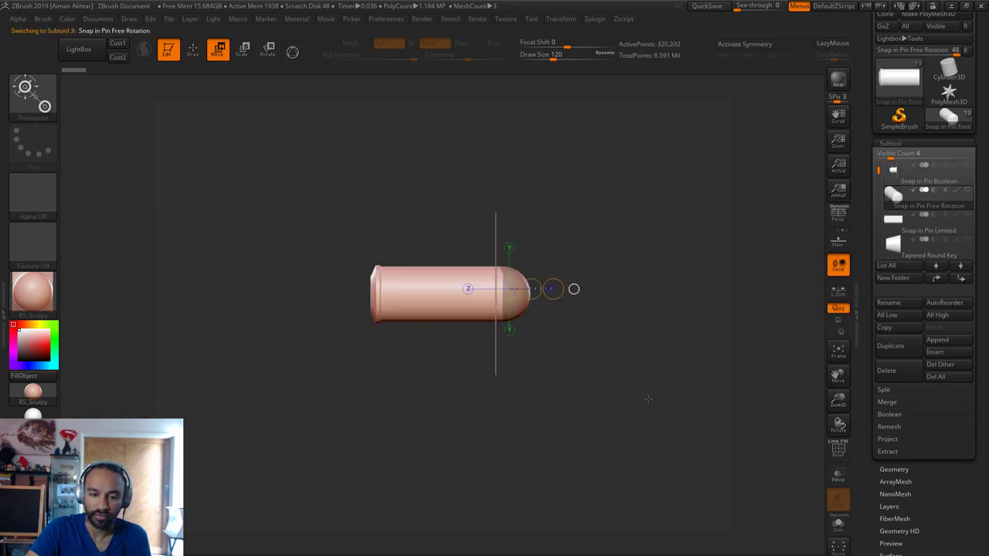
left_click_drag(649, 399, 691, 397)
Duplicate the Snap in Pin Boolean subtool and move the copy down the list to just above the new sphere
left_click(895, 180)
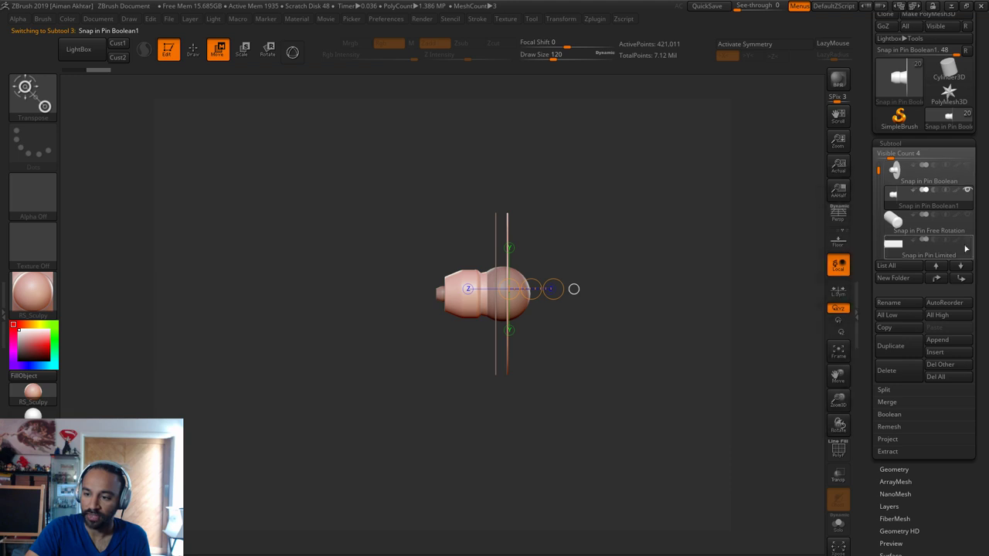
left_click(957, 279, "shift")
left_click(936, 280)
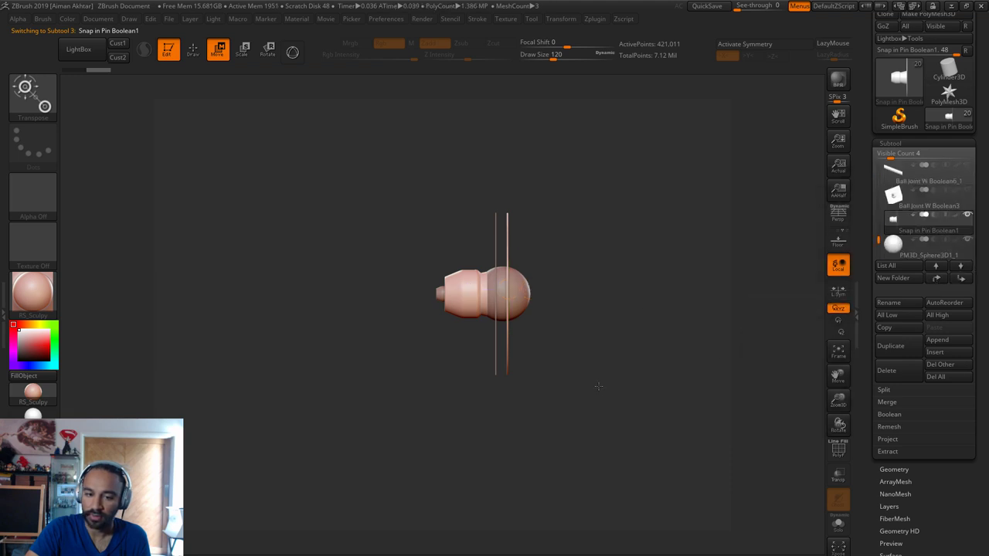
Shrink the copied snap-in pin with the Size deformation and move it along Z until its plate lines up with the ball joint's plate
left_click_drag(596, 384, 610, 408, "alt")
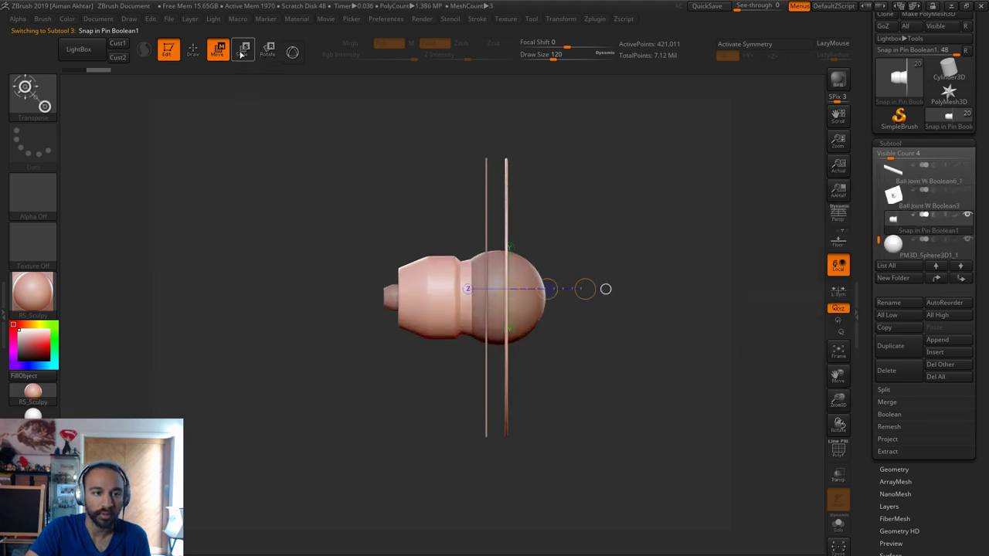
scroll(911, 451, "down", 3)
left_click(918, 502)
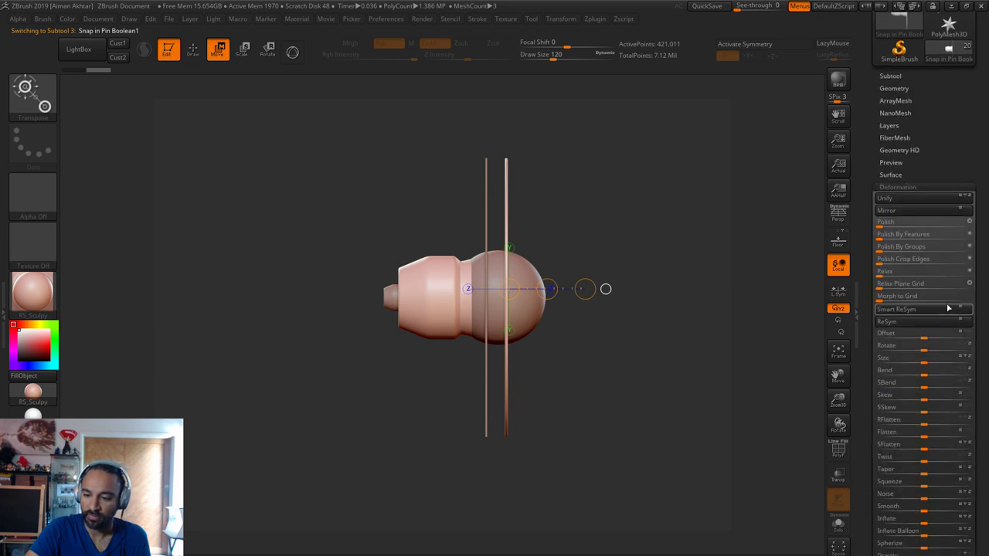
left_click_drag(912, 361, 878, 366)
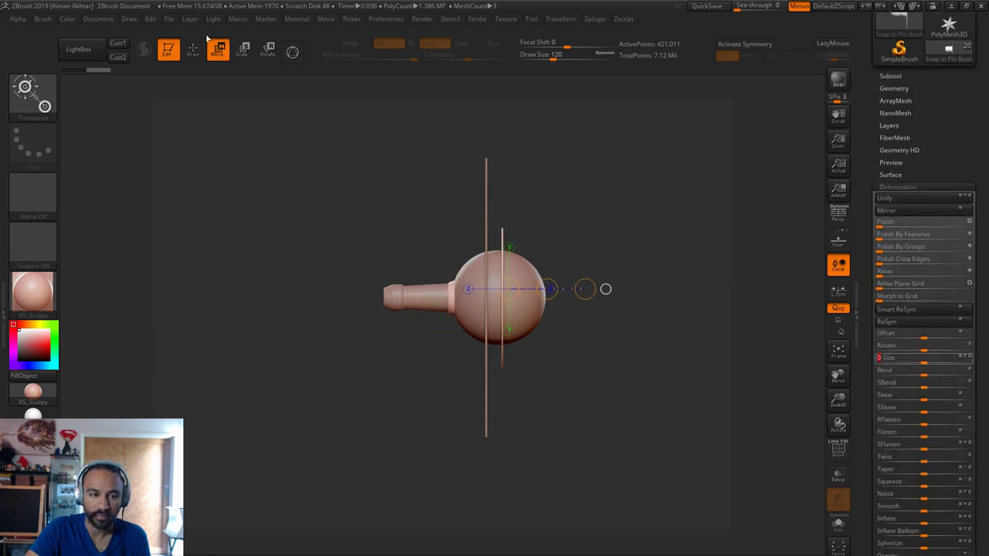
mouse_move(503, 284)
left_mouse_down()
mouse_move(470, 286)
mouse_move(486, 285)
left_mouse_up()
Hide the Ball Joint W Boolean6 subtool and move the copied pin along Z until its plate sits at the sphere's peg-side edge
left_click(890, 75)
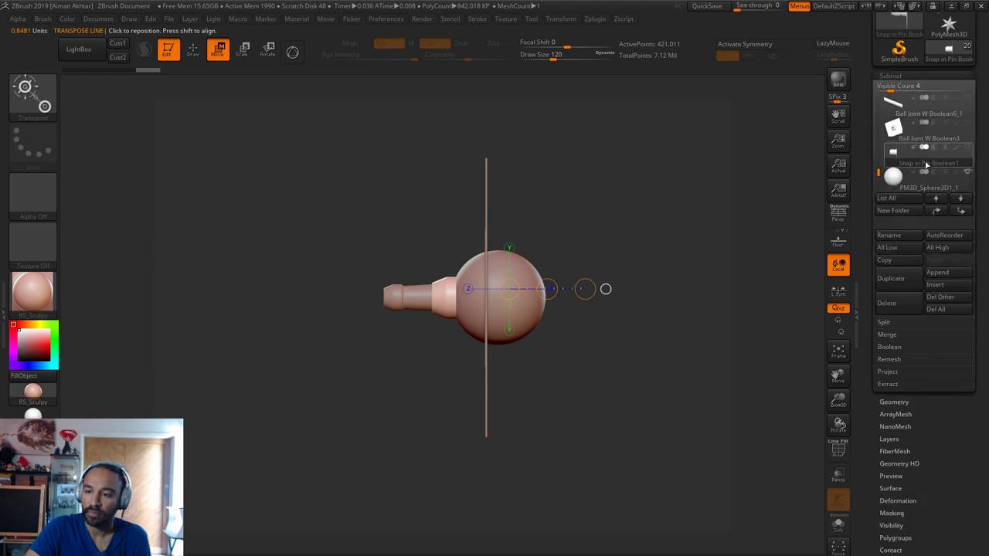
left_click_drag(879, 174, 890, 162)
scroll(890, 161, "up", 3)
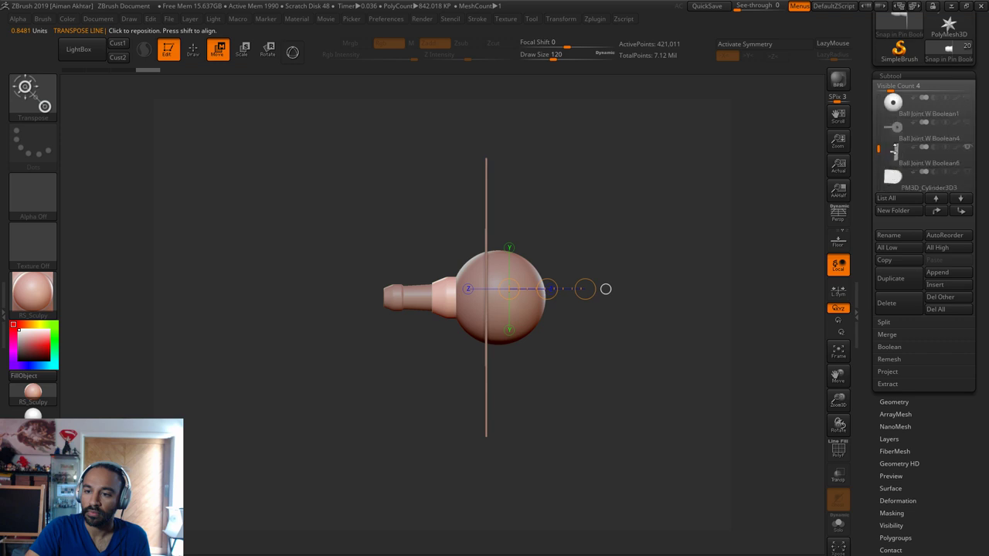
left_click(893, 153)
scroll(894, 158, "down", 5)
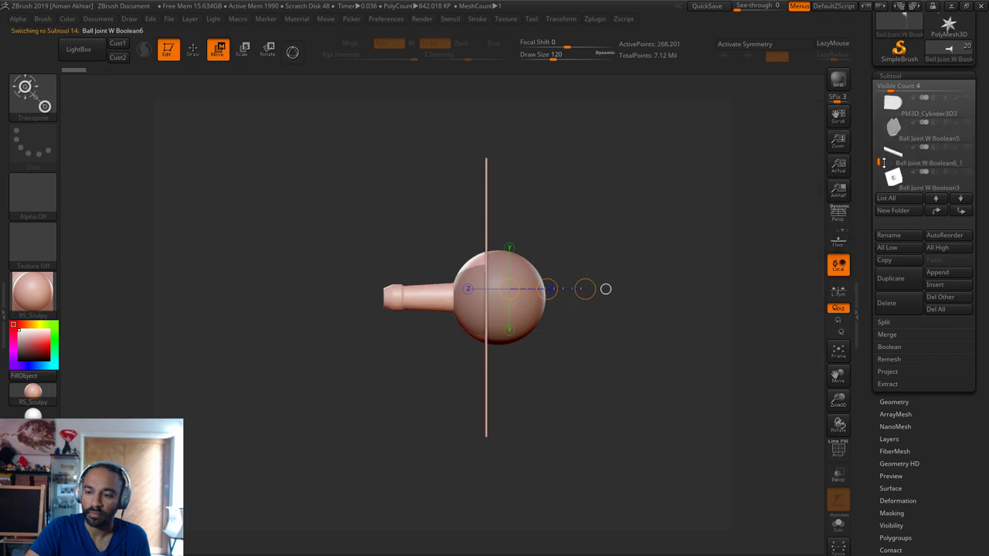
left_click(895, 164)
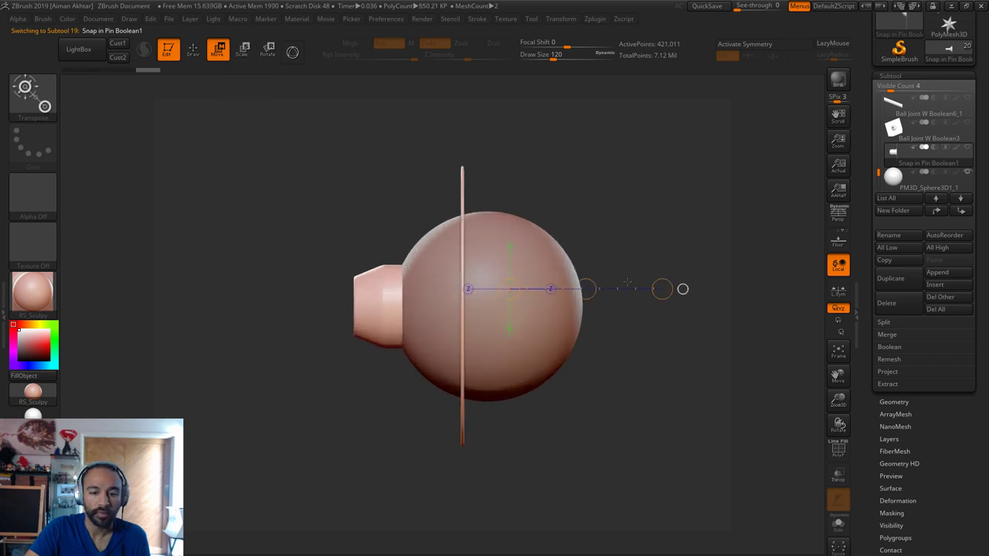
left_click_drag(586, 289, 531, 288)
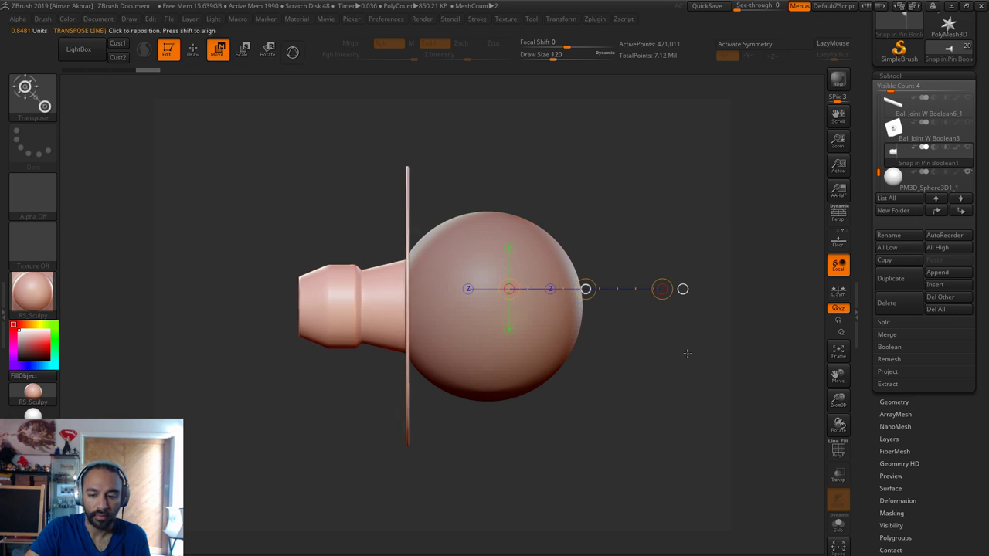
Show the Ball Joint W Boolean3 subtool together with the sphere and examine its topology with the polyframe on
mouse_move(658, 421)
left_mouse_down()
mouse_move(699, 421)
mouse_move(629, 420)
mouse_move(662, 407)
mouse_move(631, 405)
left_mouse_up()
left_click(194, 49)
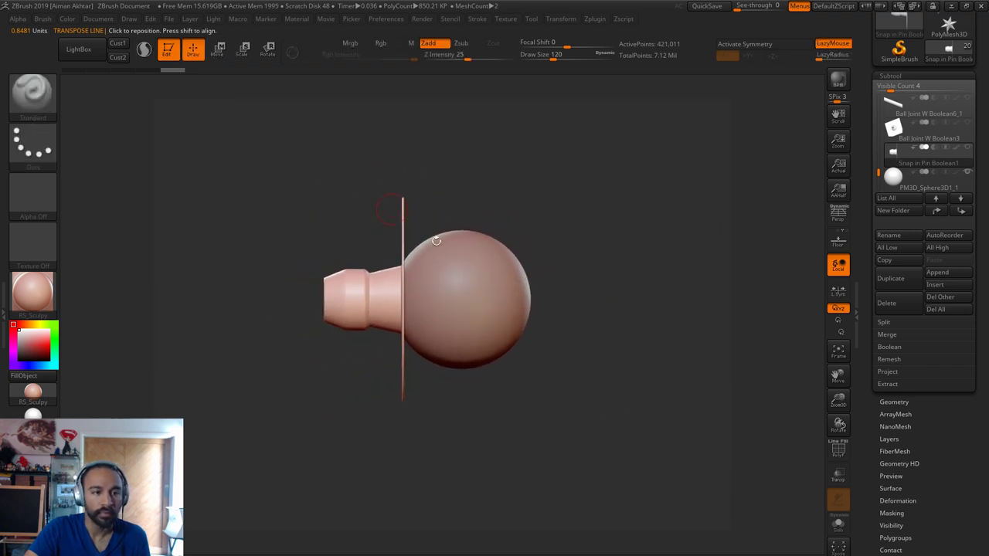
left_click(496, 292, "alt")
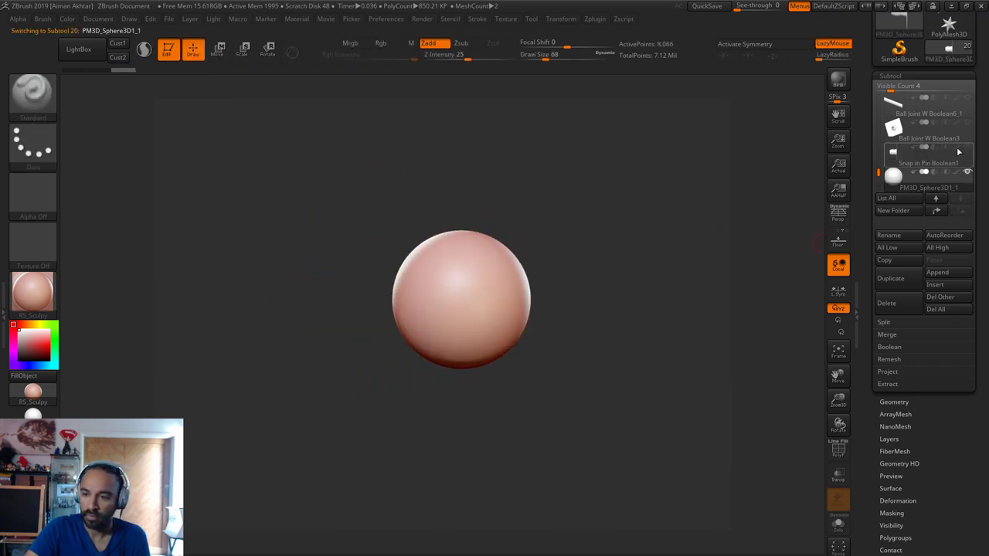
left_click(968, 123)
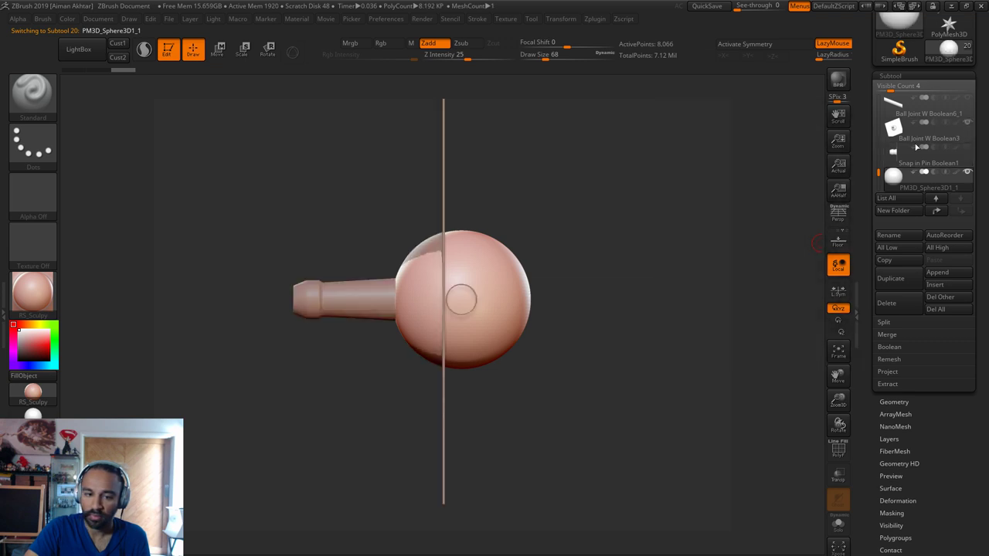
mouse_move(895, 130)
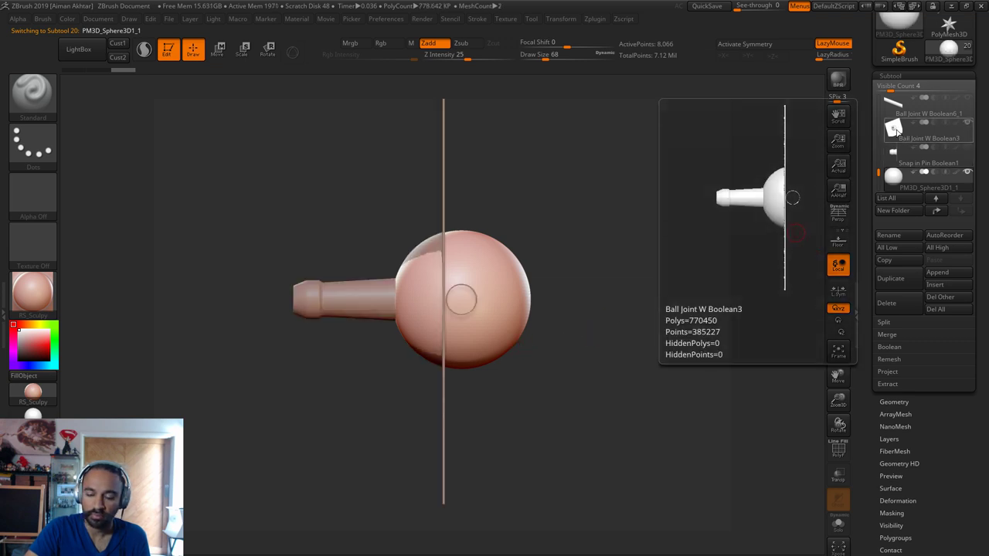
left_click(894, 130)
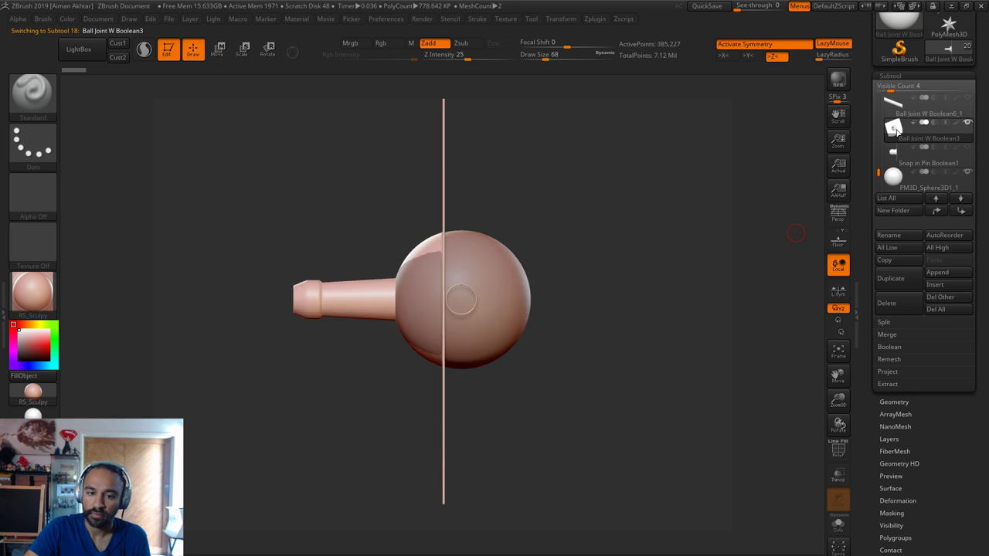
left_click(837, 450)
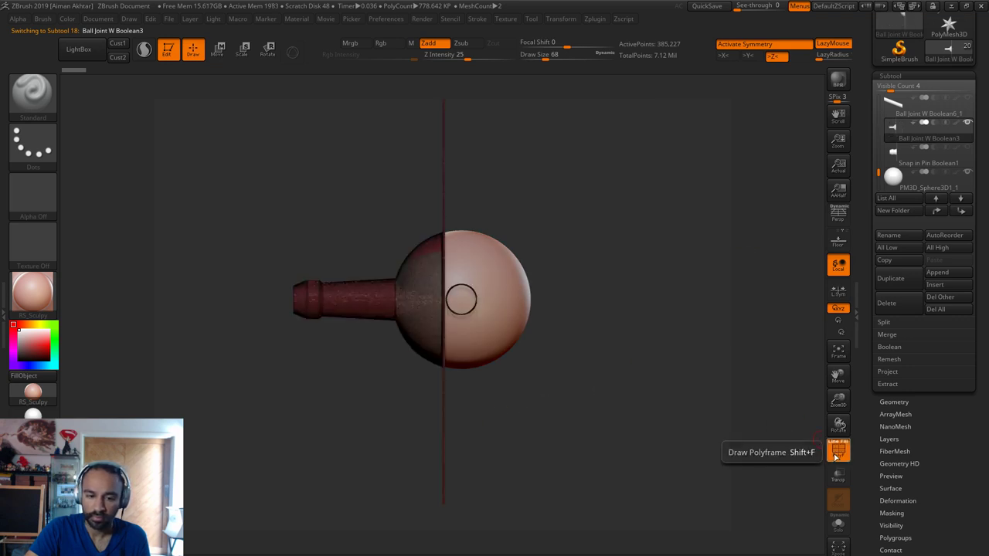
left_click_drag(804, 433, 697, 411)
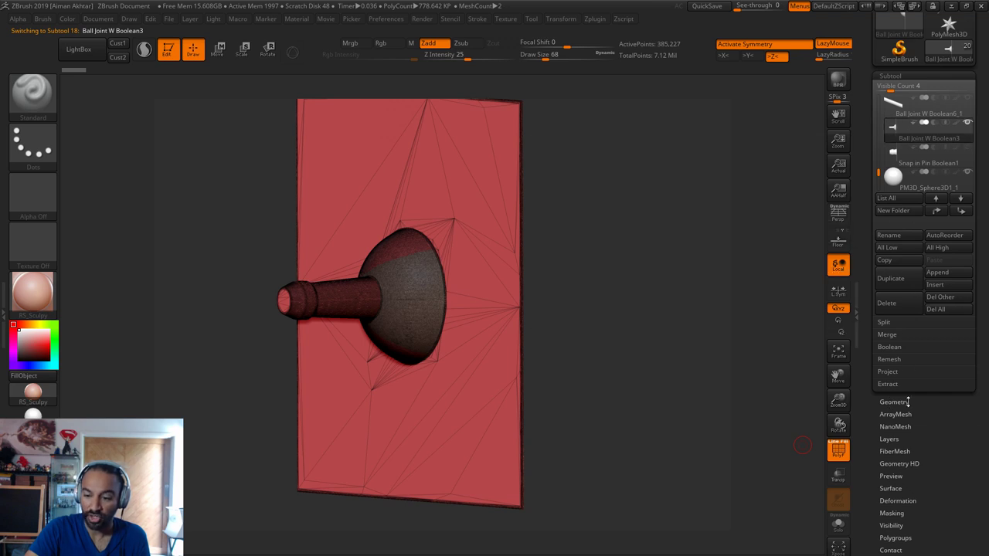
Compare the Snap in Pin Boolean1 and Ball Joint W Boolean3 subtools in side view with their wireframes showing
left_click(904, 155)
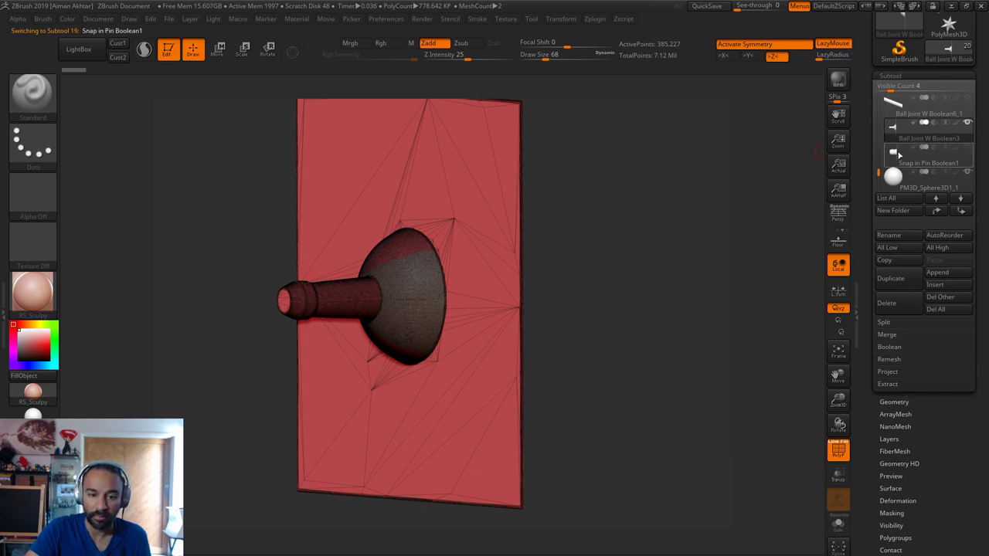
mouse_move(618, 255)
left_mouse_down()
mouse_move(566, 284)
mouse_move(663, 292)
mouse_move(587, 295)
mouse_move(607, 290)
mouse_move(594, 288)
left_mouse_up()
key("shift")
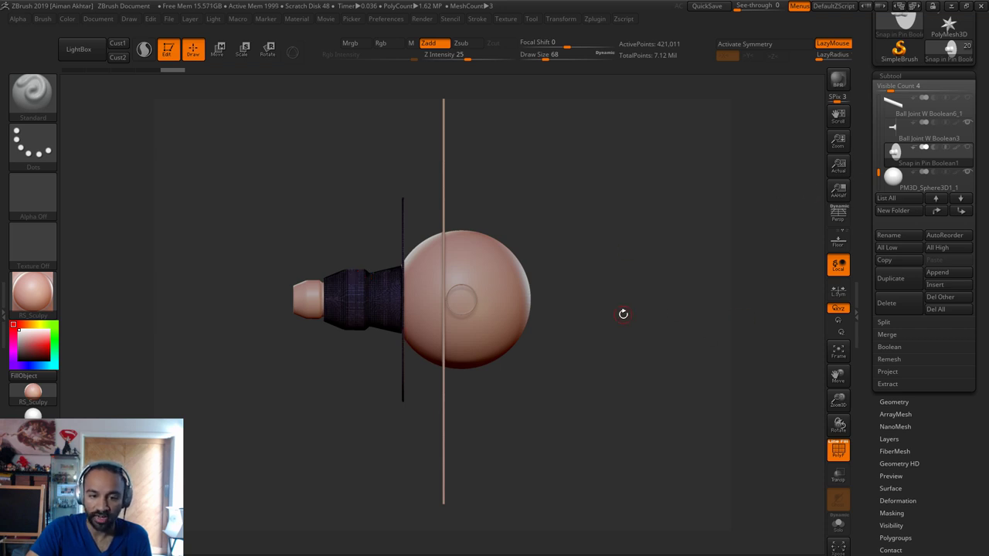
left_click(893, 129)
mouse_move(607, 312)
left_mouse_down()
mouse_move(629, 310)
mouse_move(623, 316)
left_mouse_up()
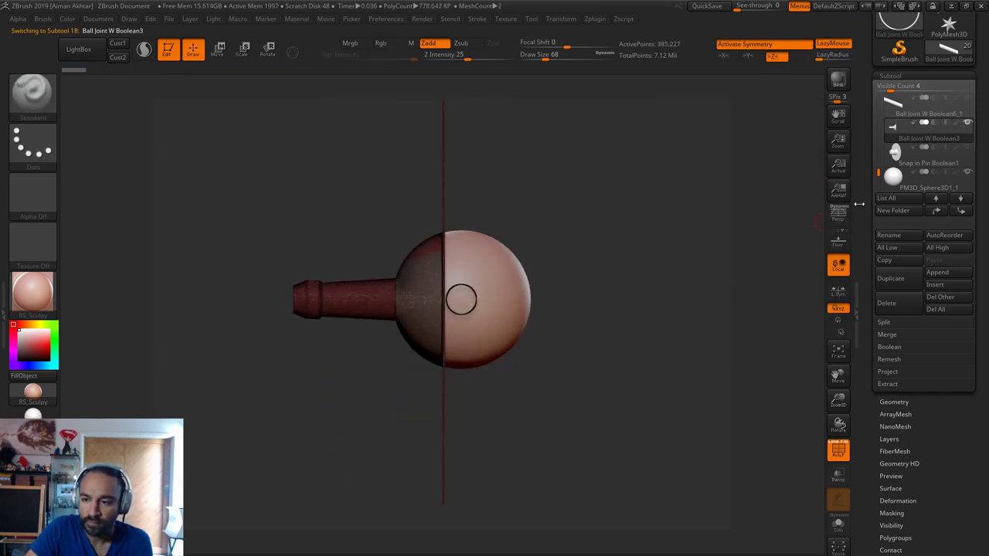
mouse_move(900, 163)
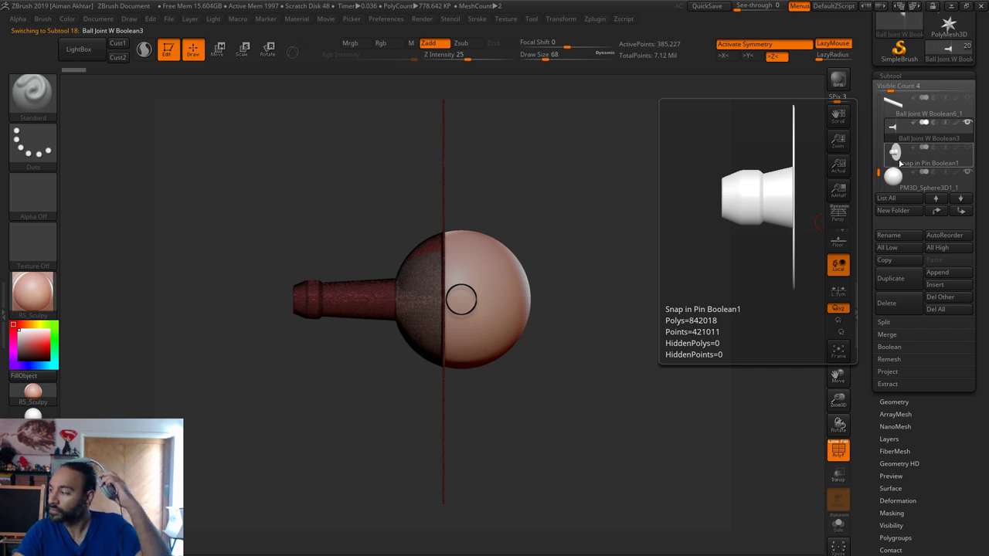
left_click(905, 163)
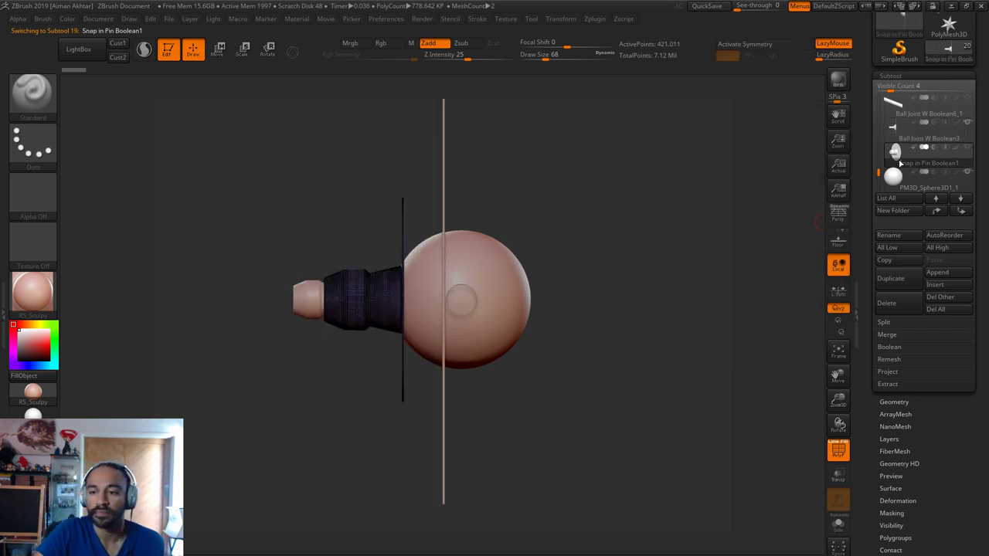
Hide Ball Joint W Boolean3, inspect the snap-in pin in Solo, and view it without the polyframe alongside the sphere
left_click(967, 124)
left_click(839, 525)
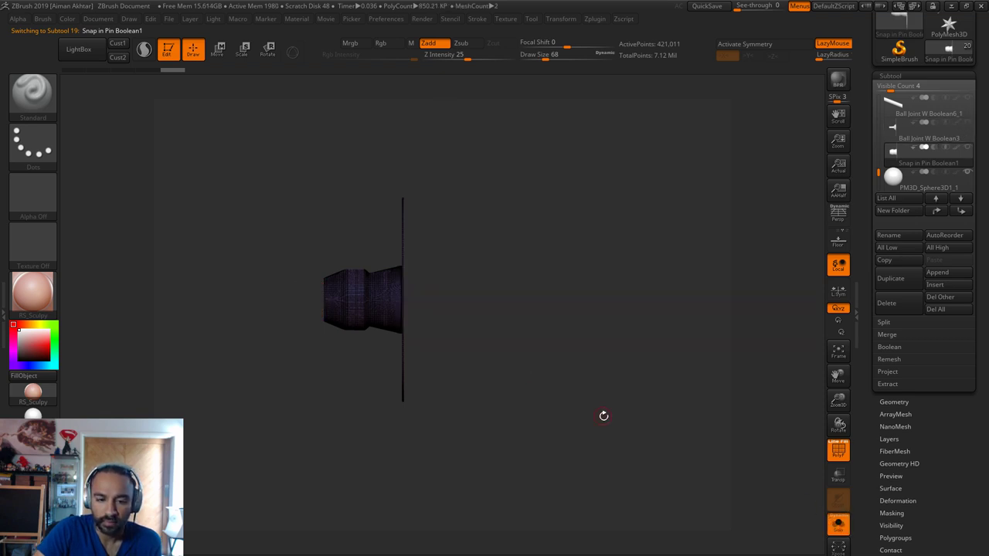
mouse_move(603, 416)
left_mouse_down("alt")
mouse_move(621, 445)
mouse_move(762, 448)
mouse_move(663, 444)
mouse_move(736, 441)
left_mouse_up("alt")
left_click(838, 450)
left_click_drag(651, 425, 680, 423, "alt")
left_click(833, 528)
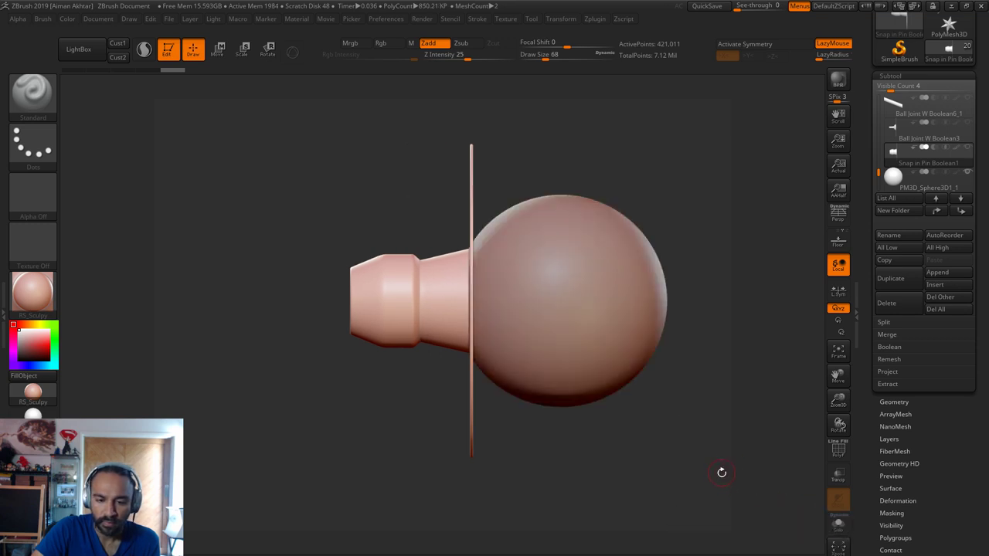
left_click_drag(719, 470, 684, 487, "alt")
left_click(889, 186)
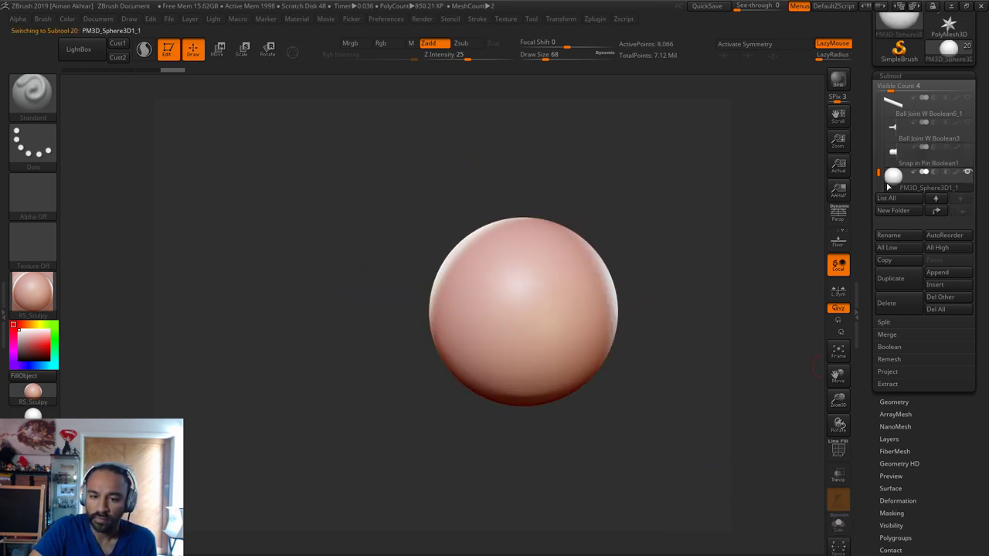
left_click_drag(733, 350, 651, 375, "alt")
left_click(896, 151)
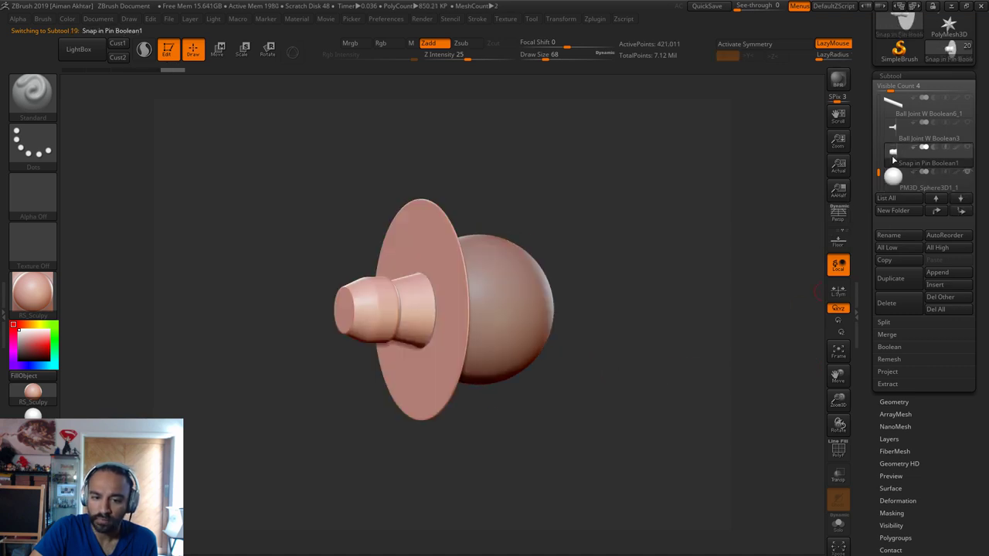
left_click_drag(741, 344, 717, 351)
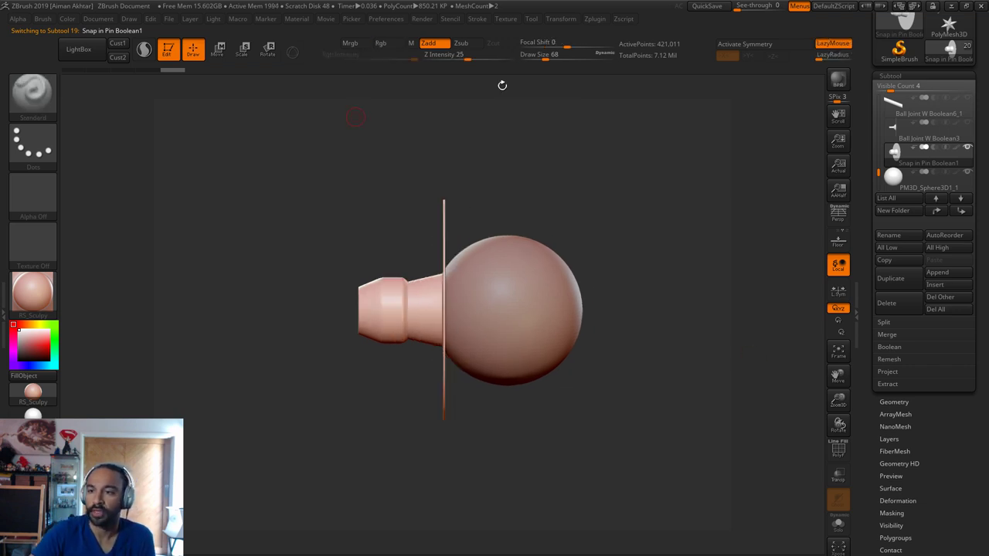
Switch to Maya and create a polygon sphere at the origin
left_click(952, 7)
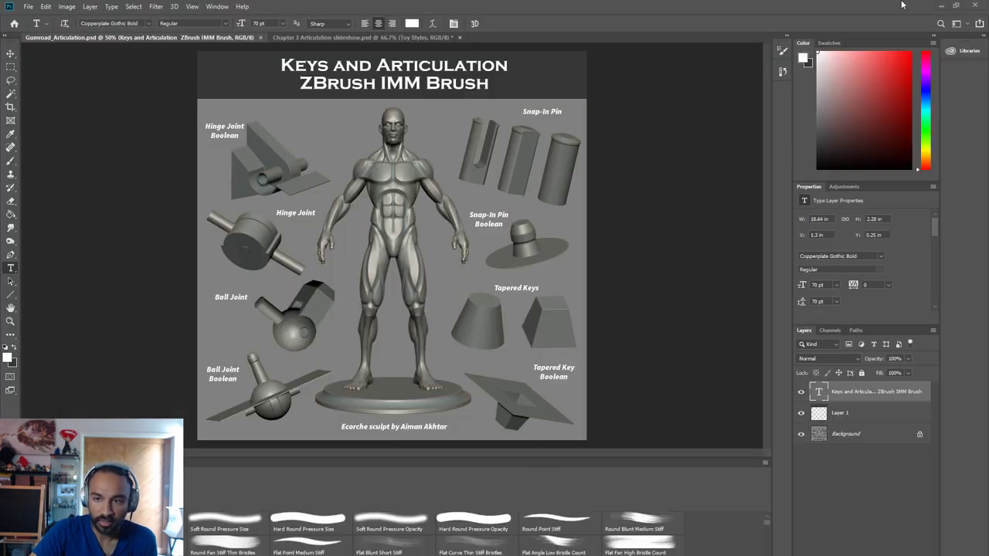
left_click(942, 7)
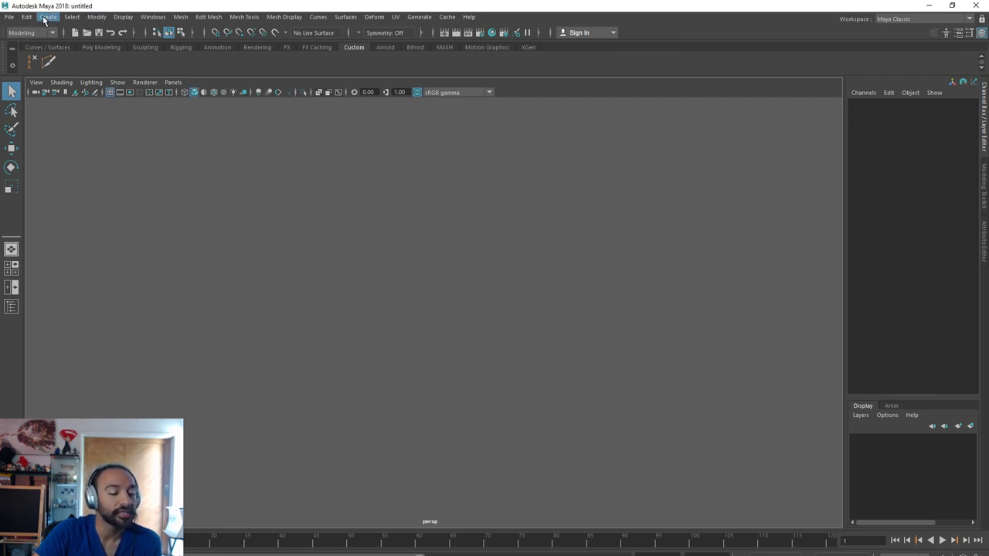
left_click(46, 17)
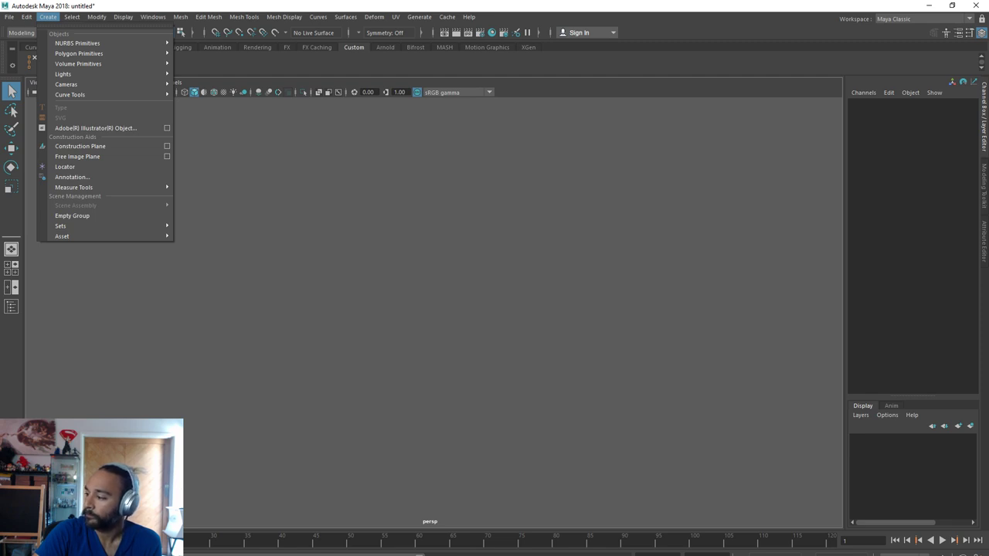
left_click(47, 18)
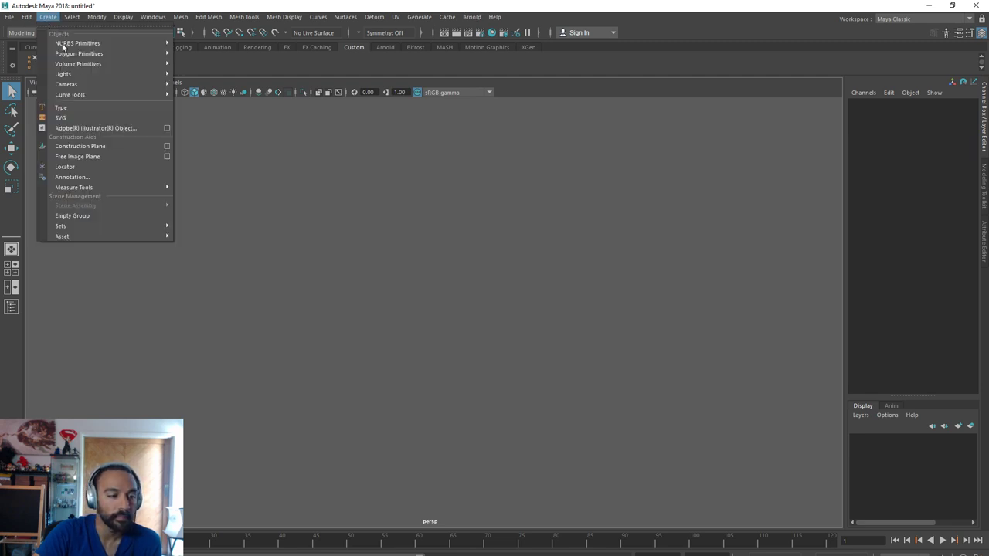
mouse_move(120, 54)
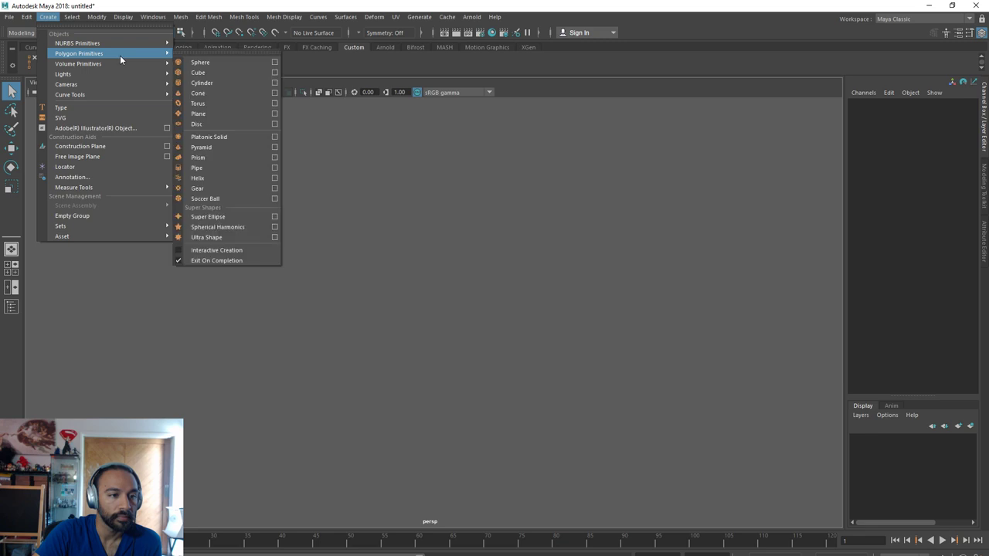
left_click(246, 63)
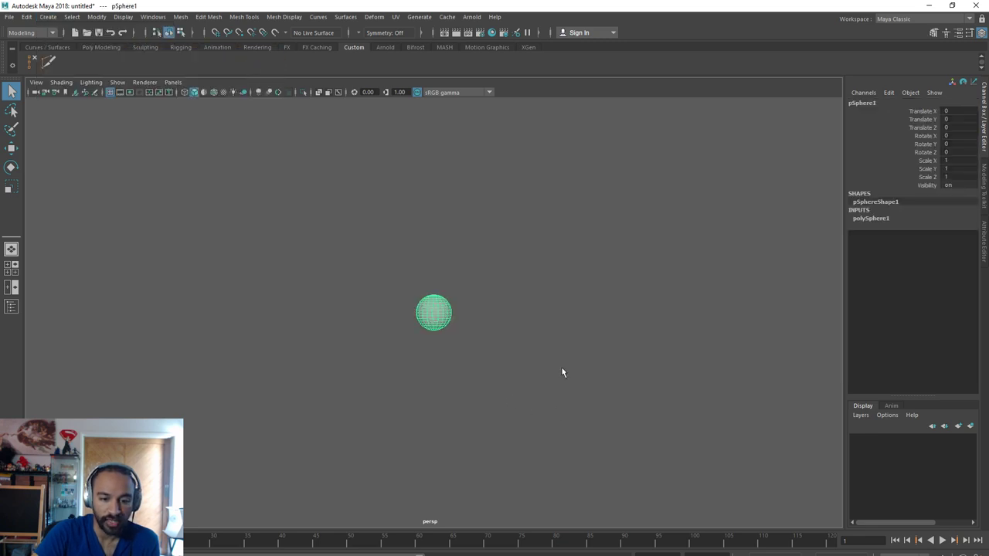
Put the new polygon sphere into face selection mode
key("f")
scroll(498, 347, "down", 1)
left_click_drag(481, 340, 518, 425, "alt")
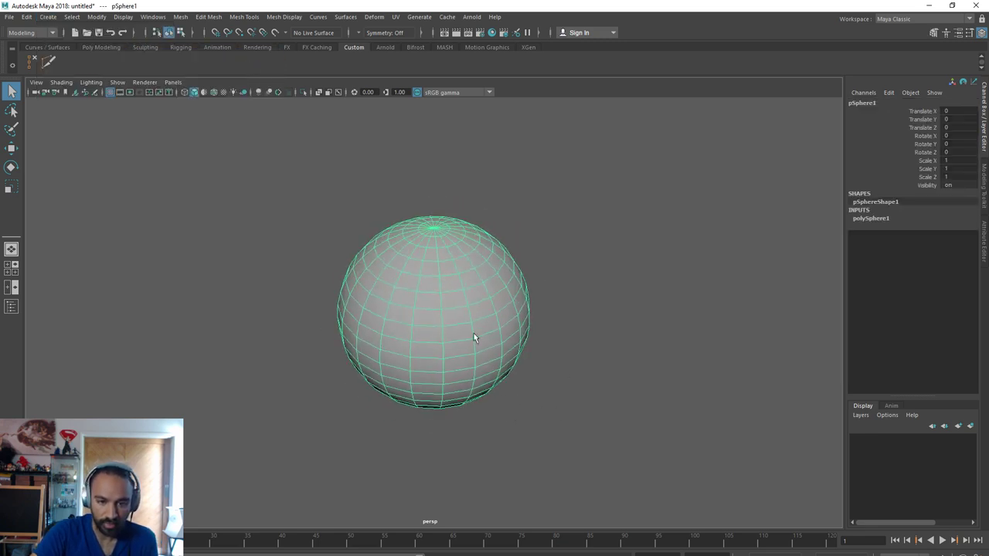
scroll(474, 333, "up", 2)
middle_click_drag(433, 229, 426, 309, "alt")
scroll(427, 303, "down", 1)
right_click_drag(428, 301, 430, 327)
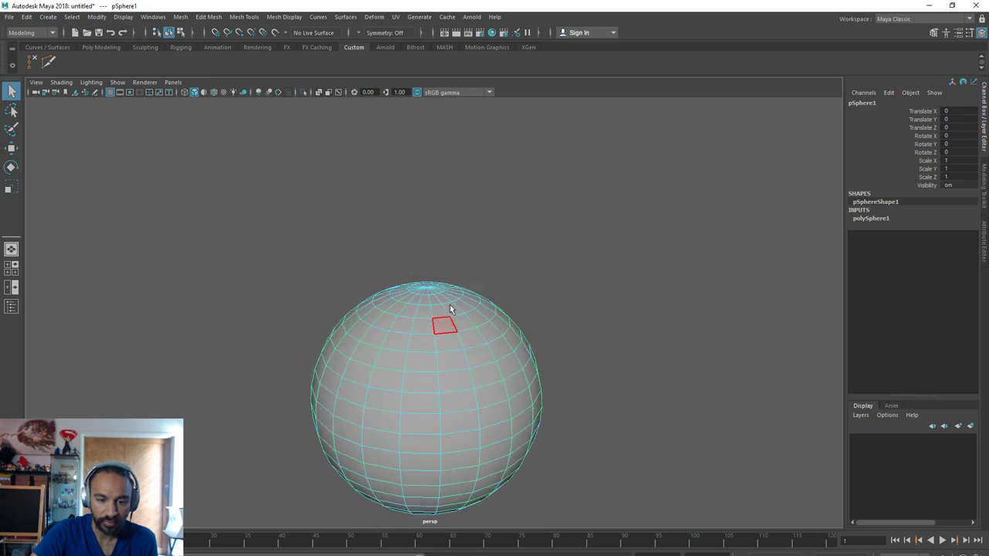
Select the rings of faces around the sphere's upper pole from the side view
key("space")
left_click_drag(449, 298, 486, 297)
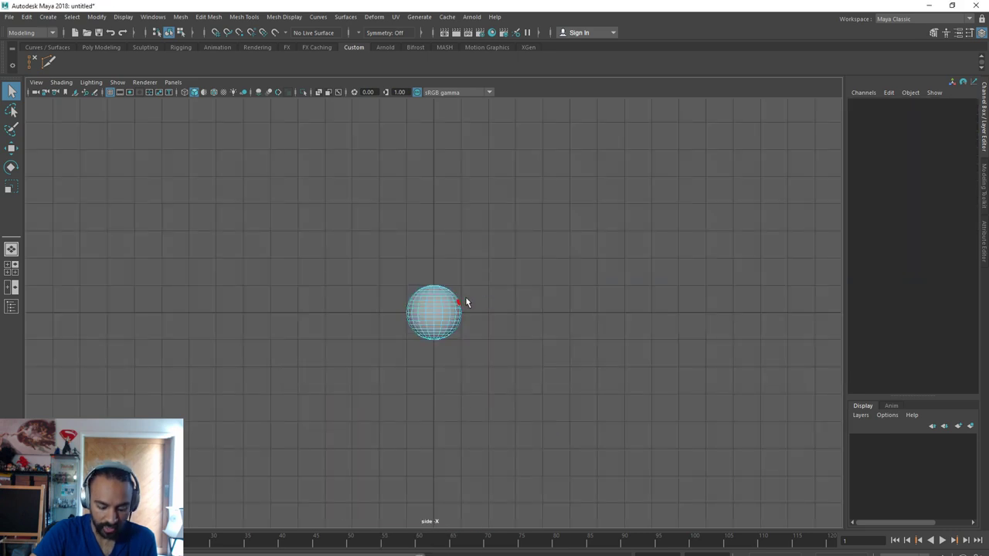
key("f")
scroll(465, 281, "down", 5)
middle_click_drag(424, 215, 416, 264, "alt")
scroll(416, 263, "up", 2)
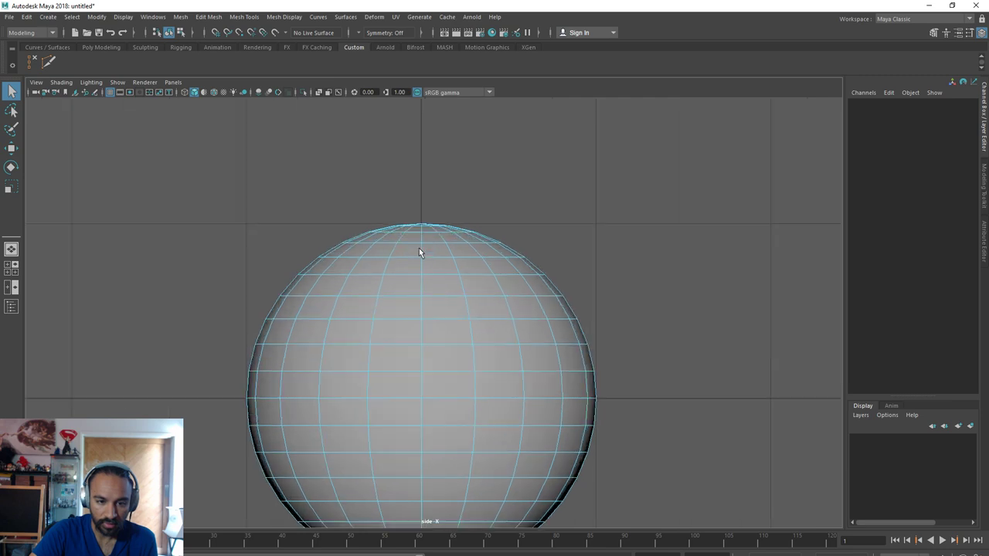
middle_click_drag(441, 227, 442, 284, "alt")
scroll(440, 283, "up", 2)
left_click_drag(308, 208, 543, 276)
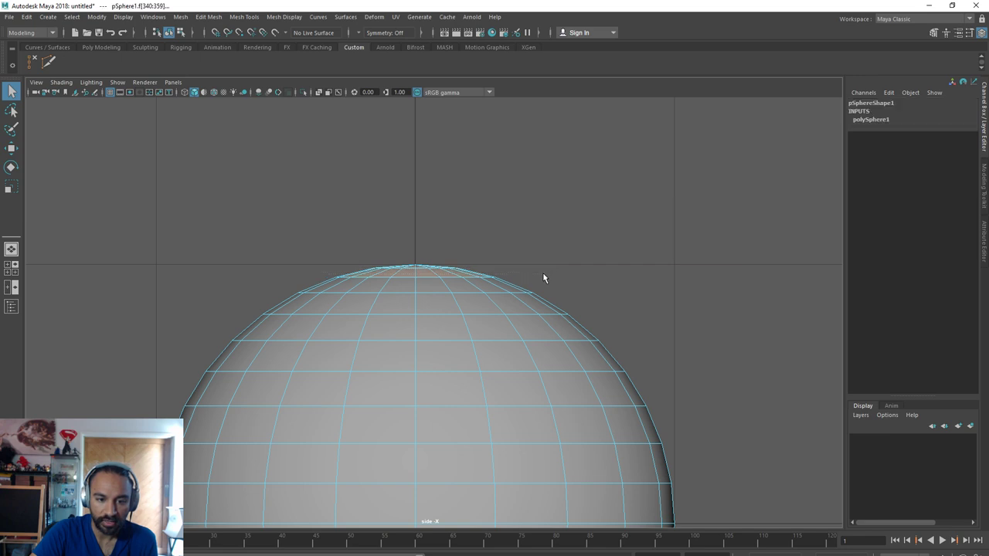
Extrude the selected faces at the sphere's upper pole straight up into a cylindrical peg slightly longer than the sphere's radius
scroll(547, 276, "down", 6)
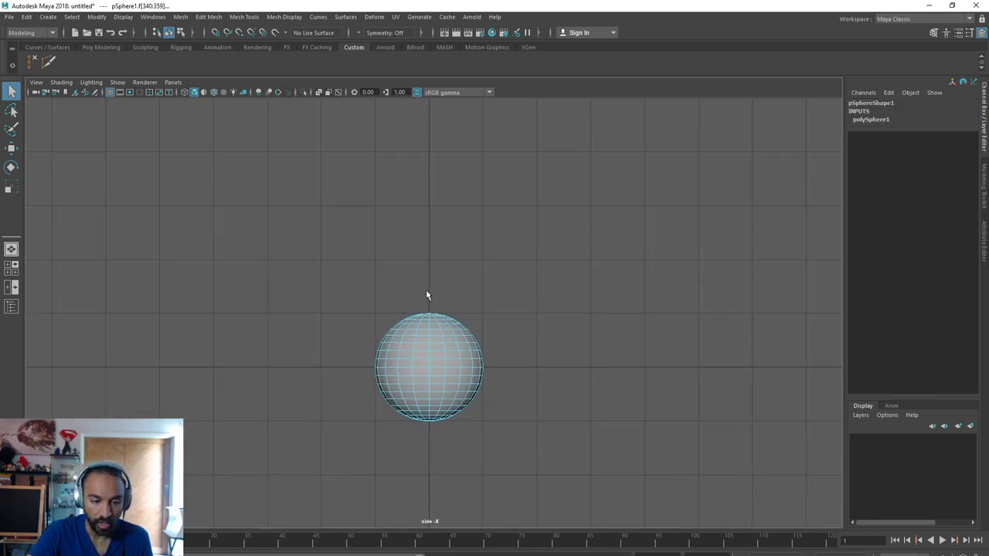
scroll(463, 311, "up", 3)
key("space")
mouse_move(503, 334)
left_mouse_down()
mouse_move(504, 317)
mouse_move(506, 388)
mouse_move(513, 325)
left_mouse_up()
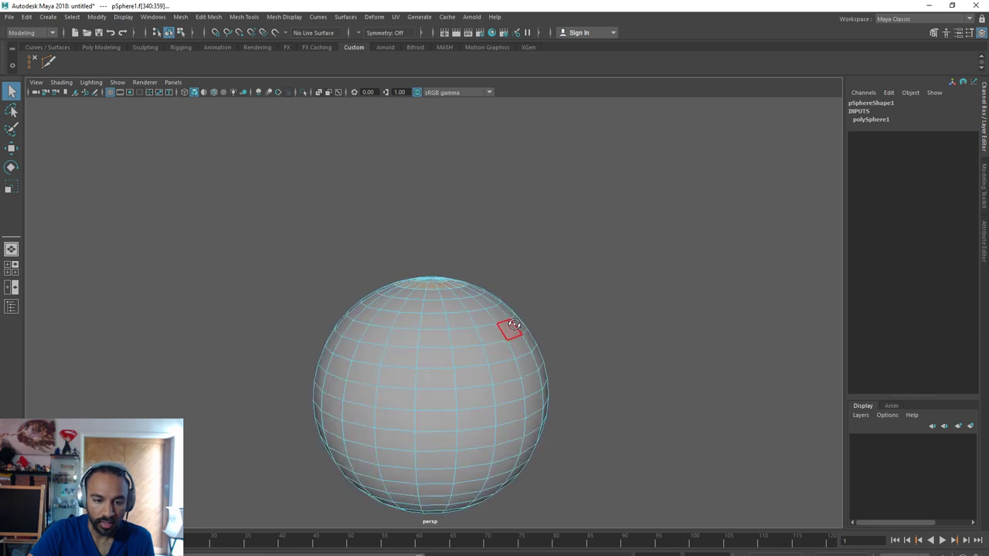
left_click(207, 17)
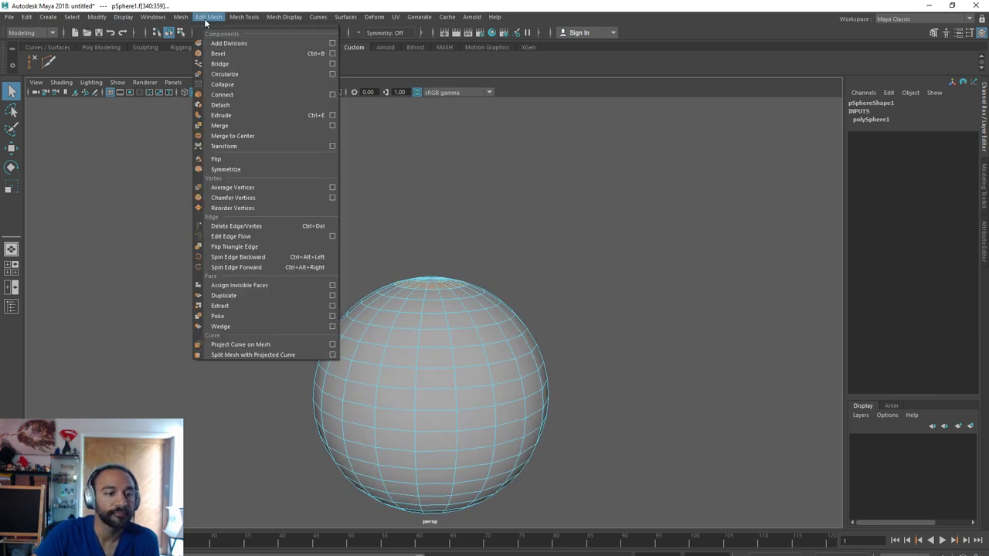
left_click(231, 116)
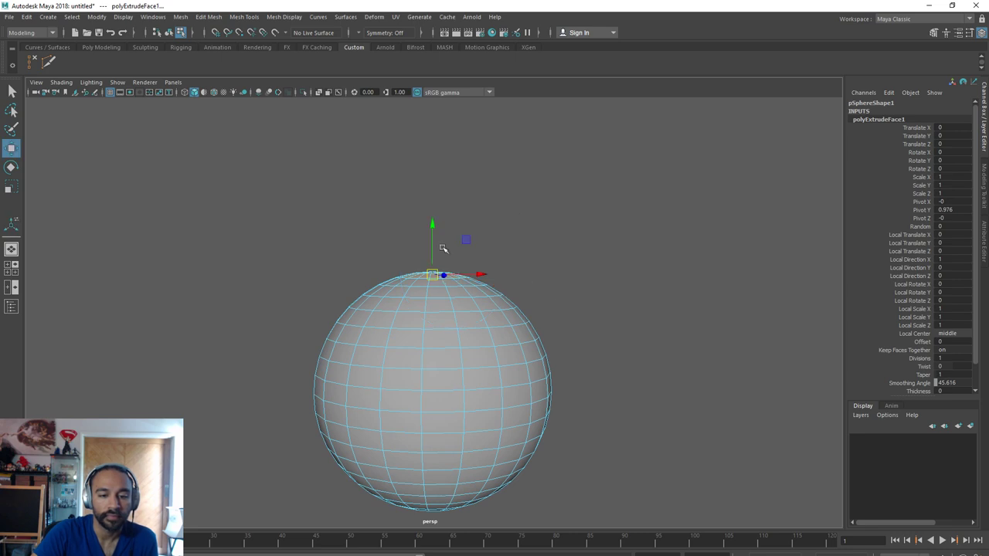
left_click_drag(432, 227, 443, 97)
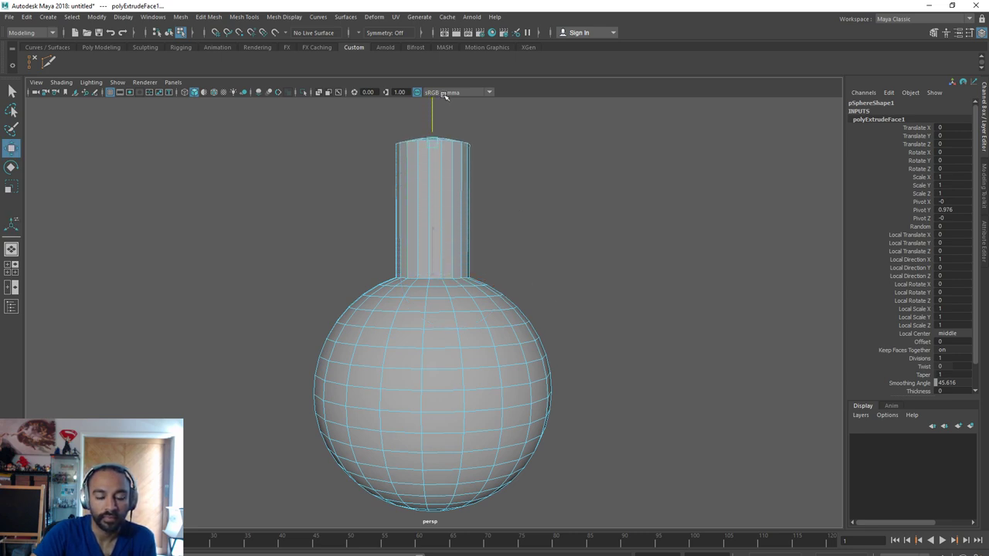
Scale down the peg's end faces uniformly for a slight taper, adjusting the amount in the side view
middle_click_drag(584, 204, 571, 274, "alt")
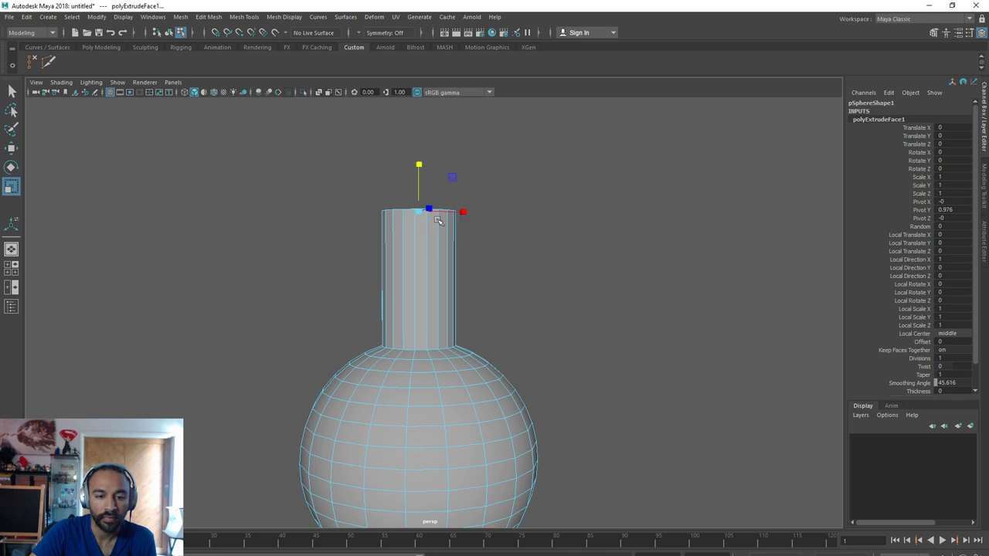
left_click_drag(438, 214, 417, 244, "alt")
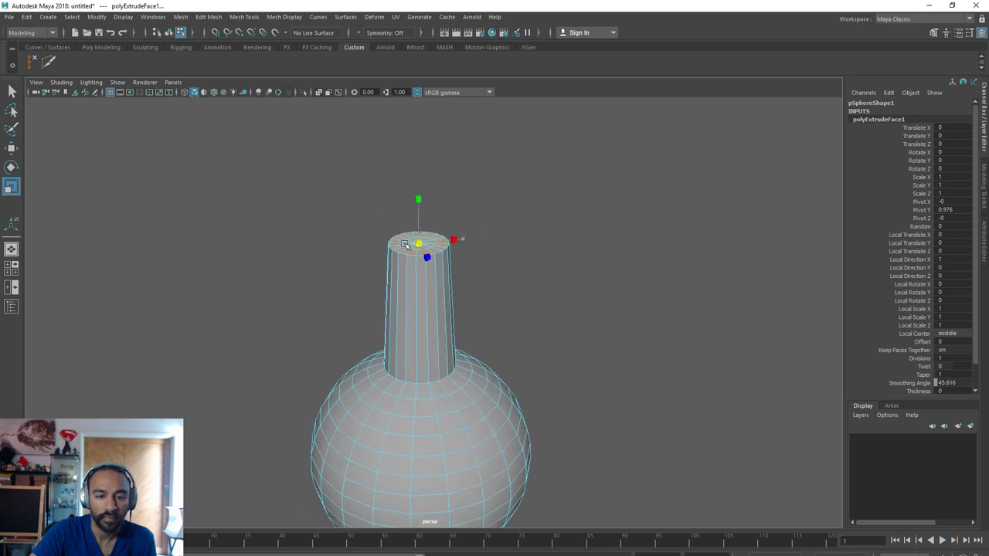
left_click_drag(541, 283, 545, 272, "alt")
key("space")
left_click_drag(569, 322, 613, 316)
key("f")
scroll(451, 301, "down", 6)
scroll(450, 300, "down", 3)
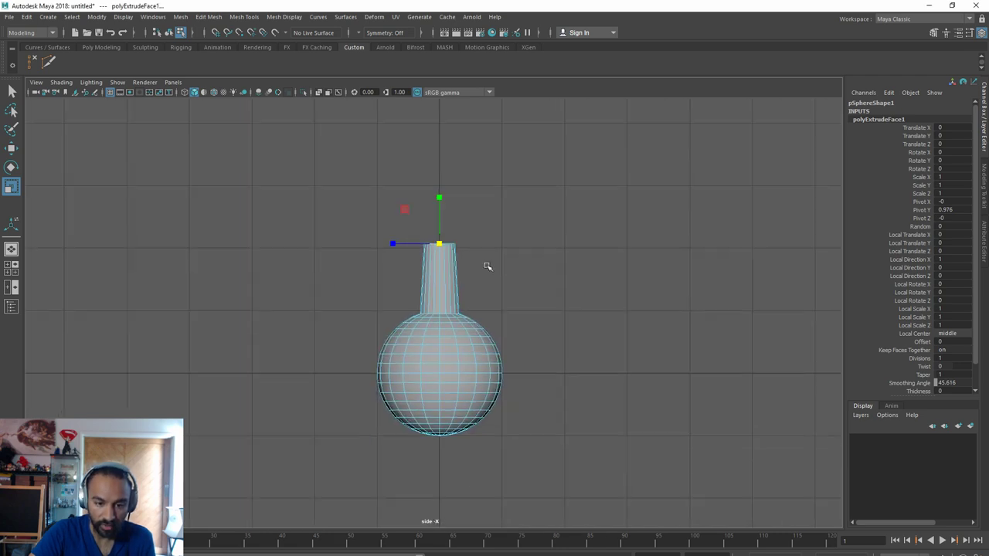
scroll(442, 218, "up", 1)
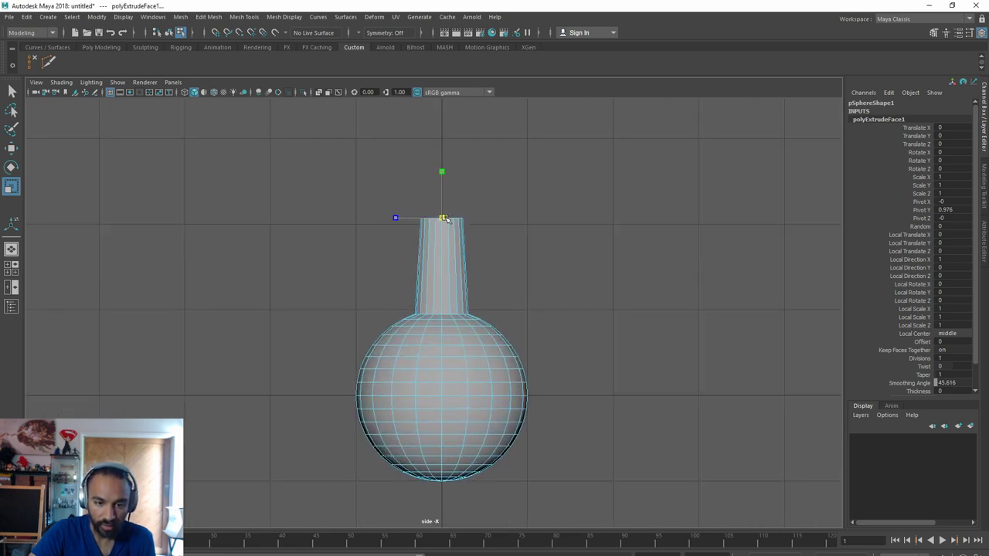
mouse_move(442, 219)
left_mouse_down()
mouse_move(455, 220)
mouse_move(445, 224)
left_mouse_up()
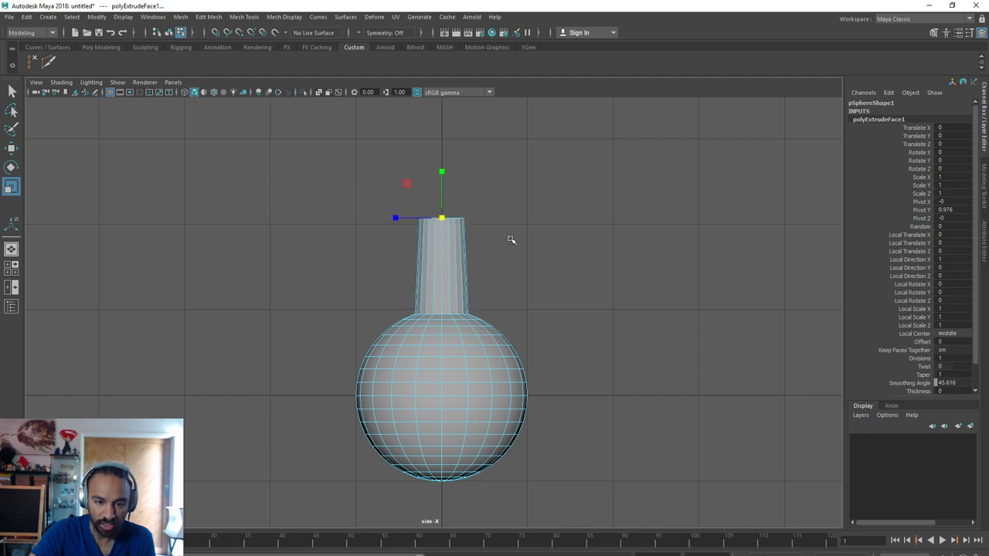
scroll(535, 311, "up", 2)
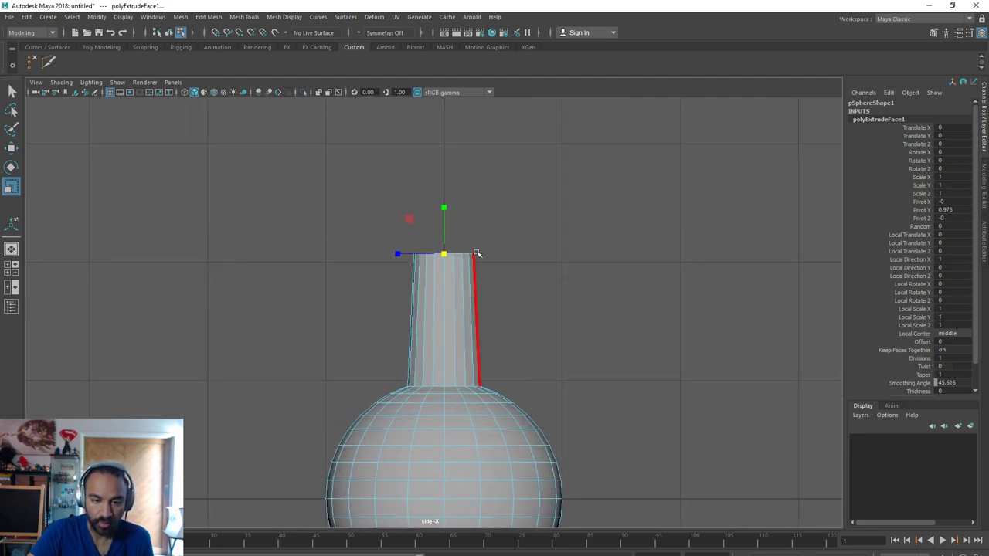
Extrude the peg's end twice, flaring it out to about the peg's base width and raising it into a short straight collar
key("w")
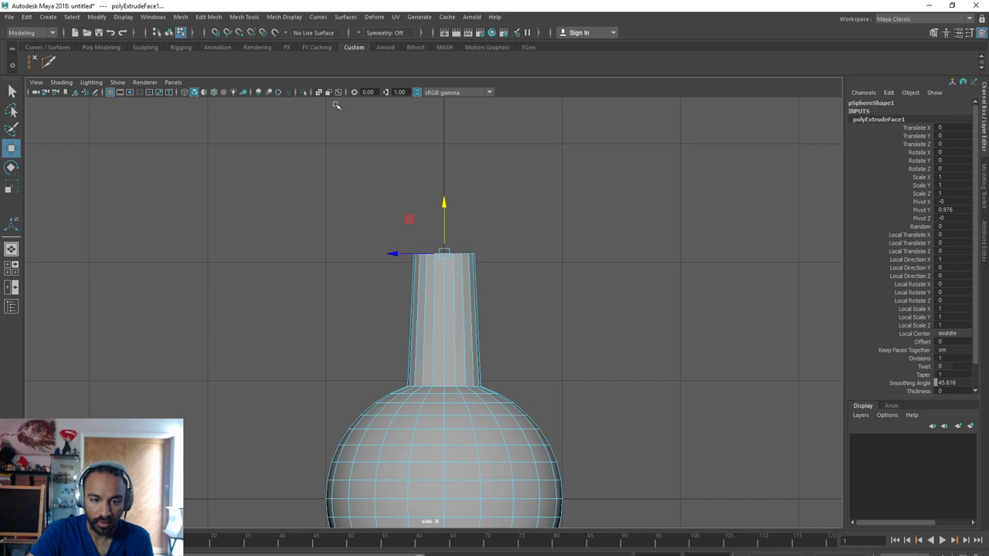
left_click(209, 16)
left_click(250, 109)
key("r")
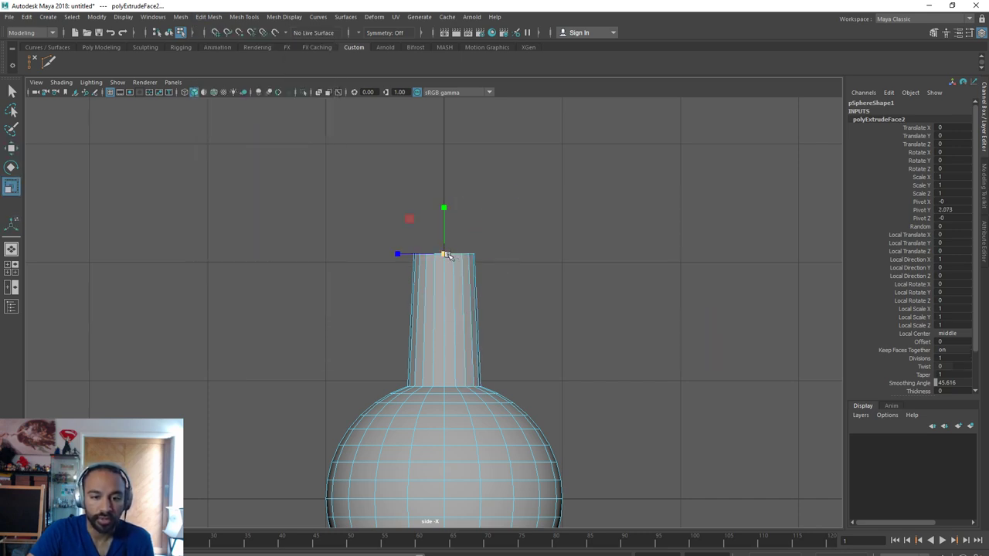
key("w")
left_click_drag(446, 207, 446, 161)
key("ctrl+e")
key("w")
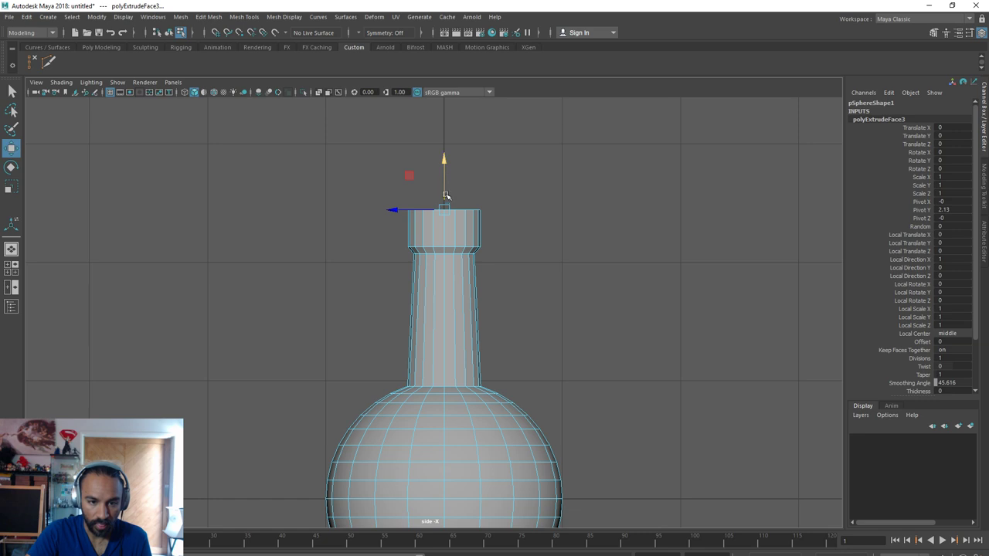
Scale the collar's end in slightly, extrude it up a short distance and scale the new end inward to form a chamfered tip
key("r")
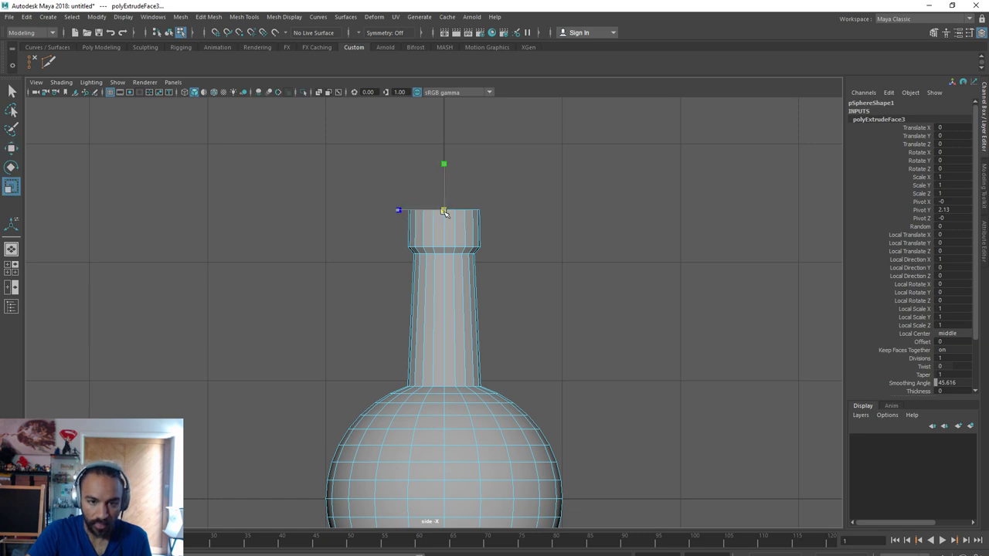
key("ctrl+e")
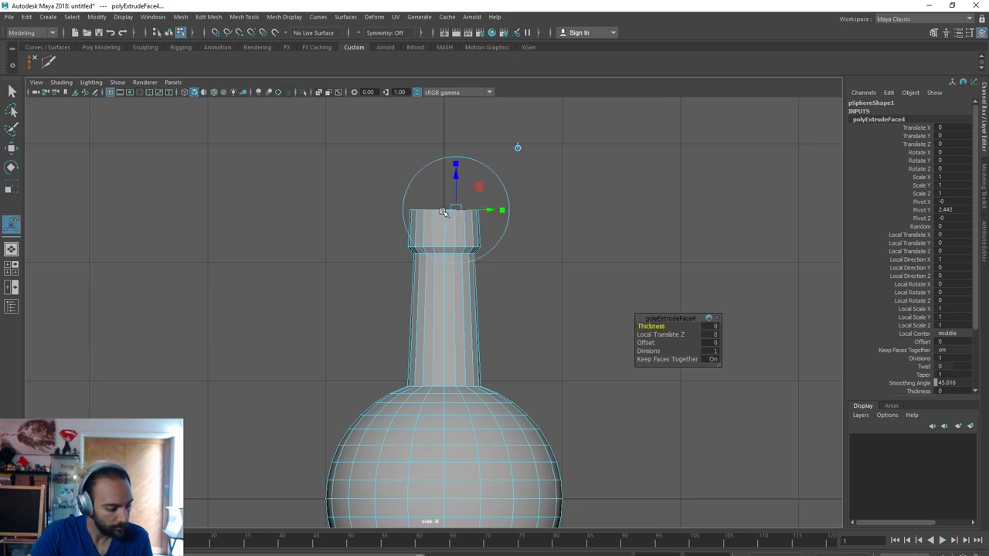
key("w")
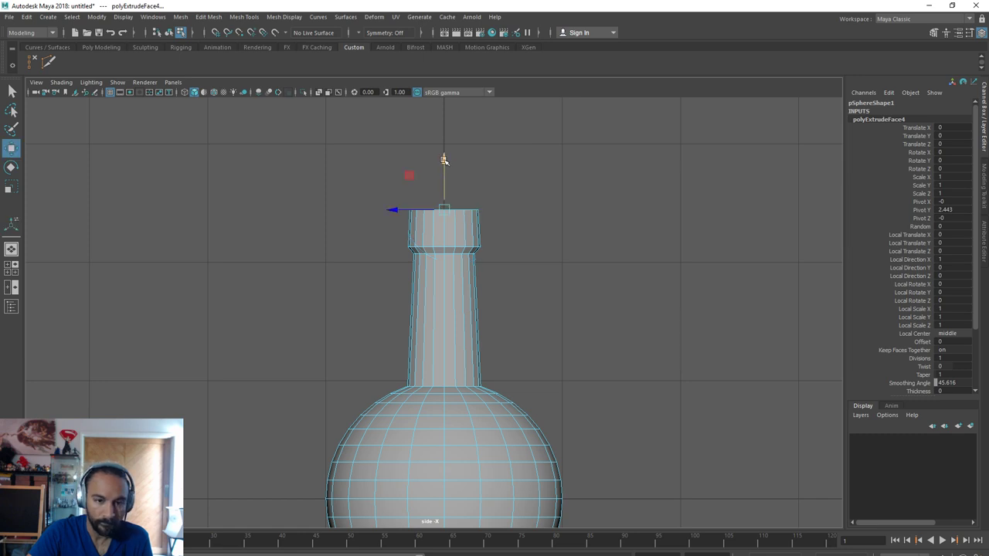
left_click_drag(443, 159, 444, 155)
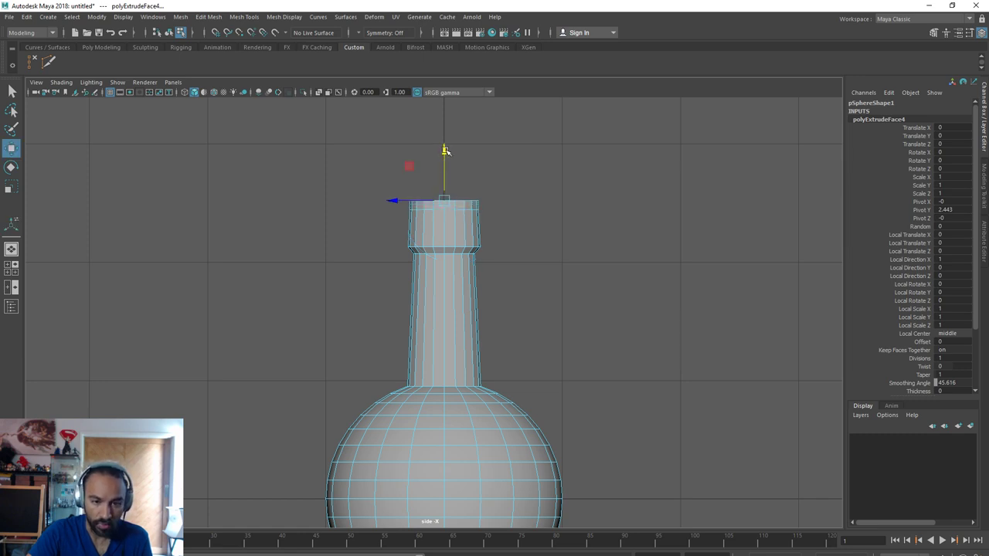
key("r")
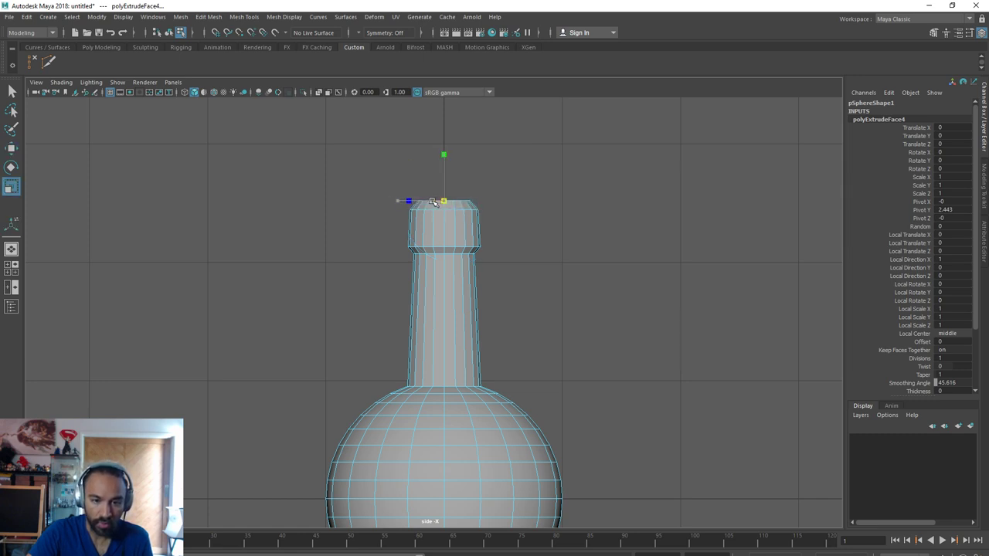
key("w")
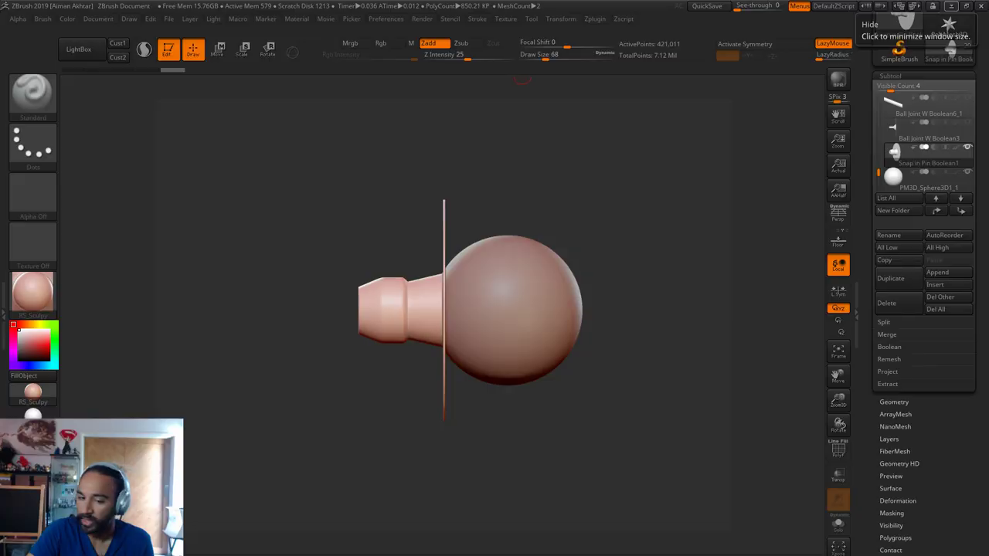
Switch to ZBrush and examine the snap-in pin's tapered profile up close beside the sphere
right_click_drag(540, 485, 424, 451, "ctrl")
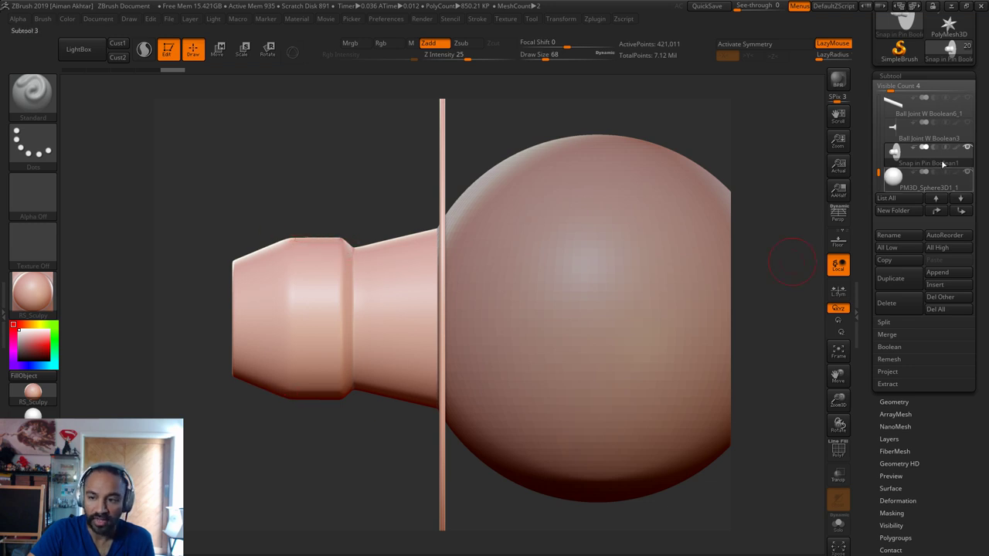
Examine the peg profile on the Ball Joint W Boolean3 subtool, and switch to Maya
left_click(894, 133)
left_click_drag(286, 451, 433, 452, "alt")
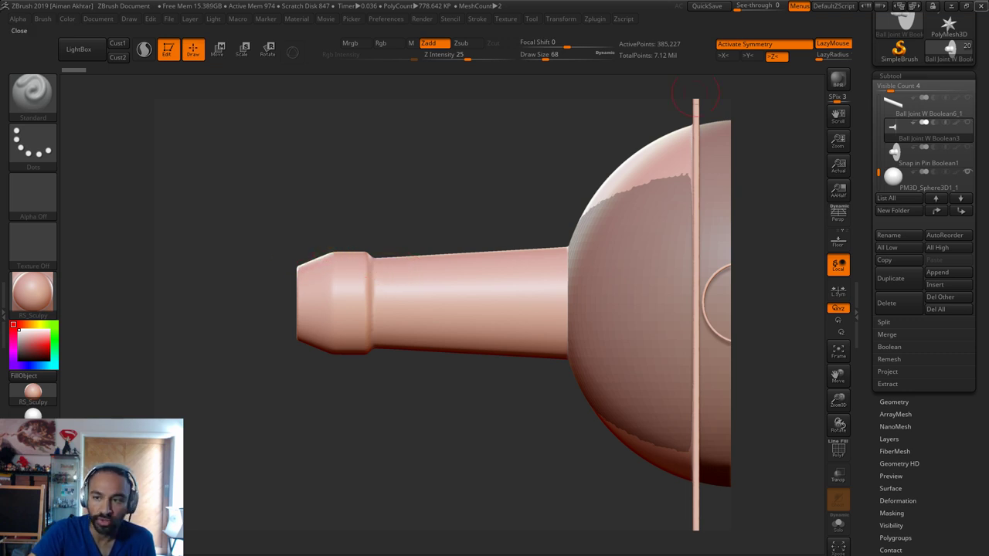
left_click(952, 7)
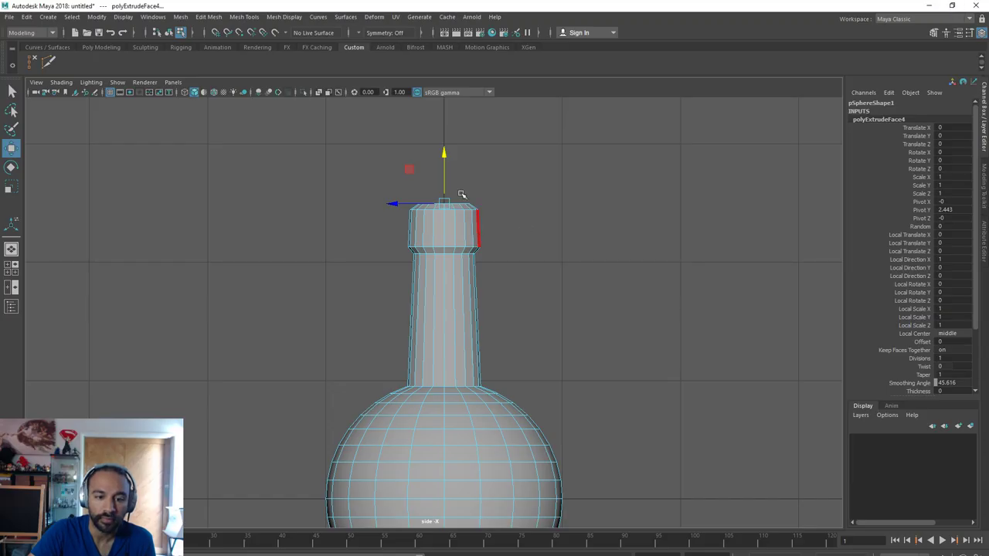
Raise the peg's top faces to lengthen its tapered tip, and extrude them about 0.017 with a slight inward scale
left_click_drag(461, 194, 516, 189, "alt")
left_click_drag(444, 152, 448, 136)
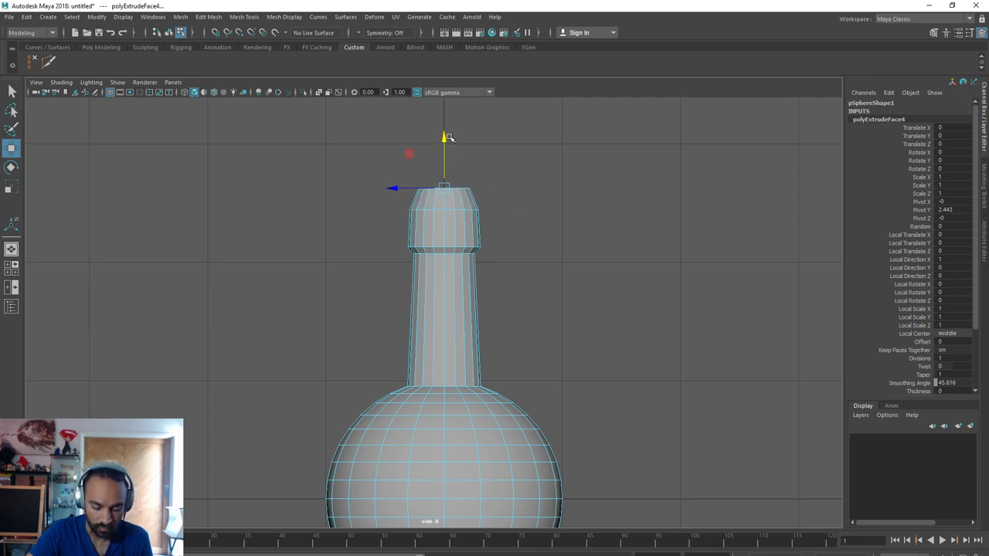
key("ctrl+e")
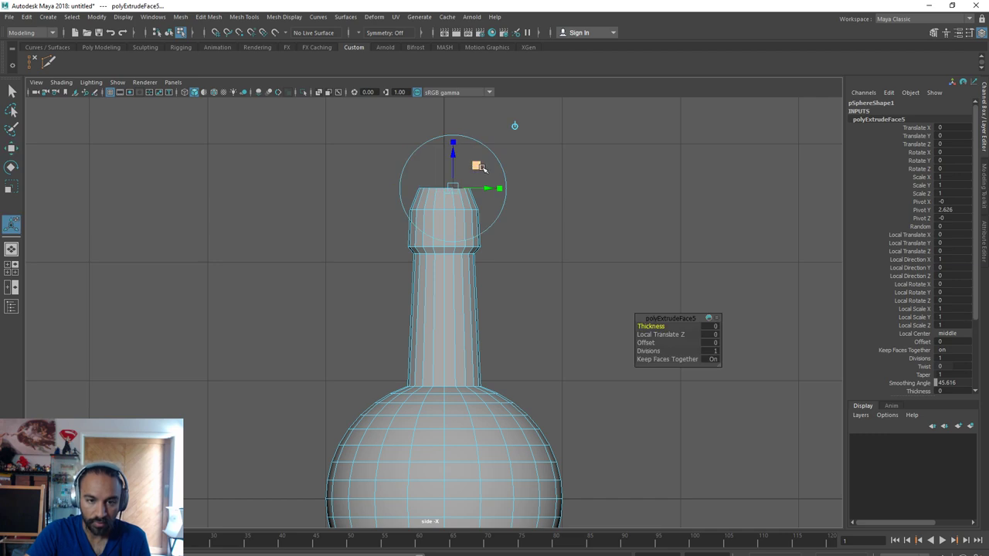
scroll(480, 167, "up", 2)
left_click_drag(459, 121, 461, 117)
key("r")
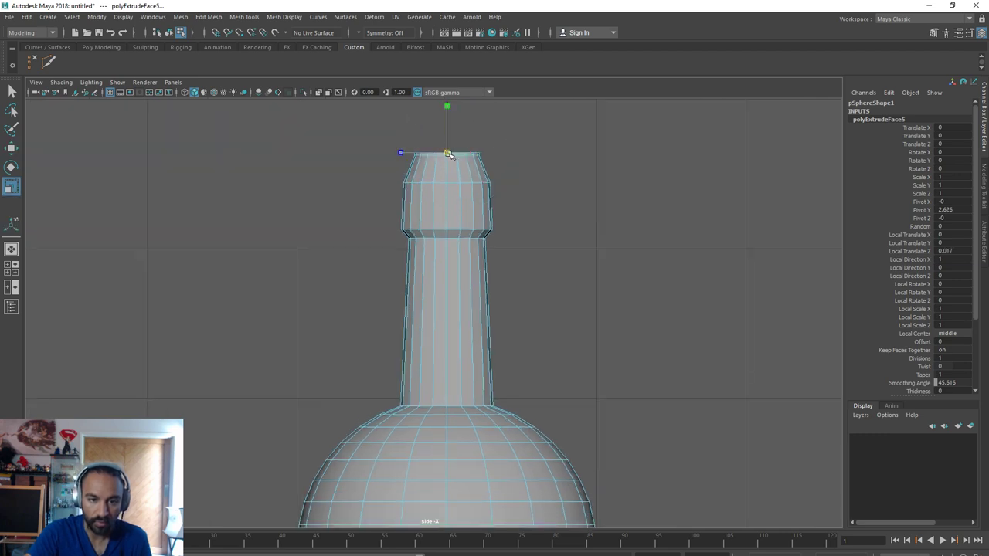
left_click_drag(437, 153, 437, 153)
Lower the ring of vertices at the bottom of the peg's collar slightly
scroll(522, 212, "up", 2)
middle_click_drag(514, 215, 512, 278, "alt")
right_click_drag(441, 257, 382, 256)
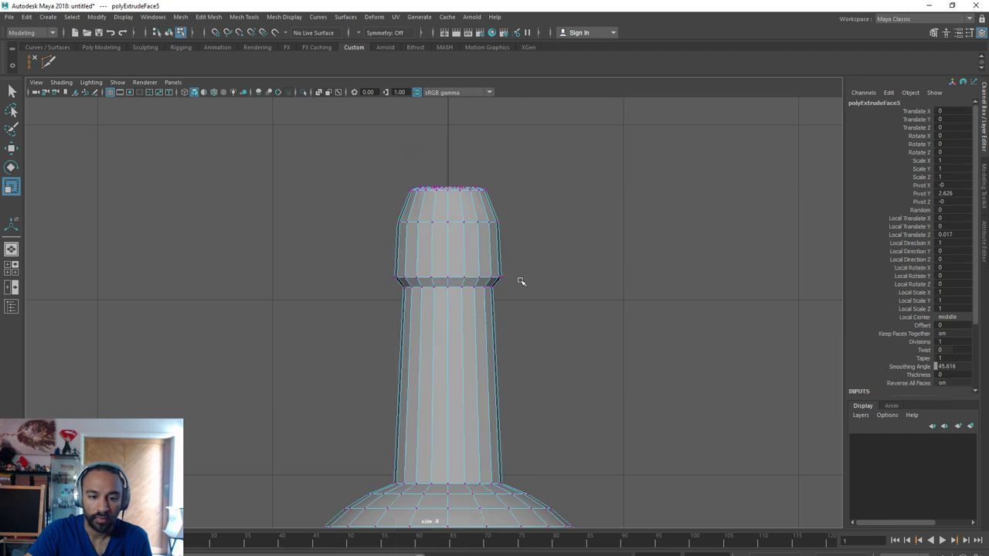
left_click_drag(521, 281, 364, 266)
key("w")
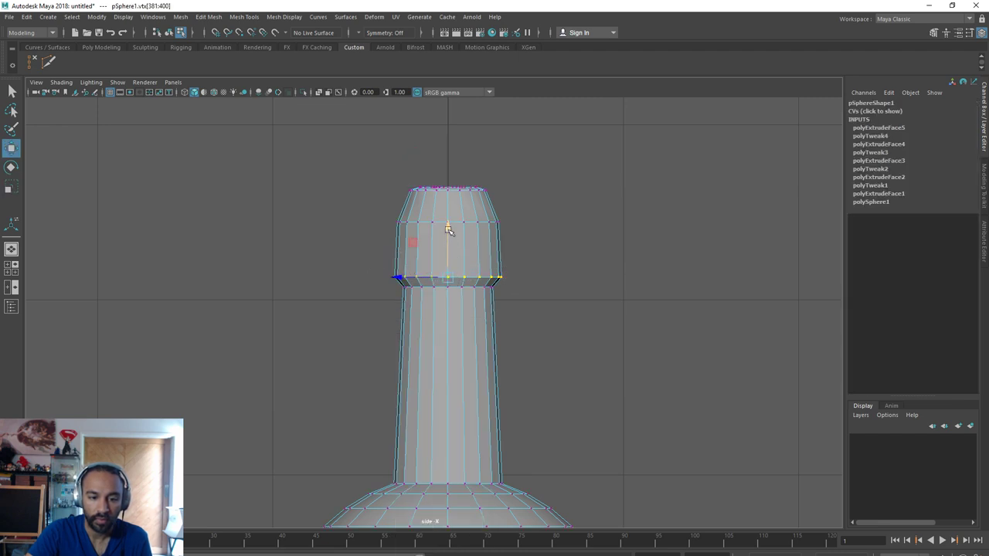
left_click_drag(448, 227, 448, 232)
Scale the vertices of the peg tip above the collar slightly and lower them to shorten the head
left_click_drag(527, 244, 379, 171)
key("r")
left_click_drag(449, 207, 448, 206)
key("w")
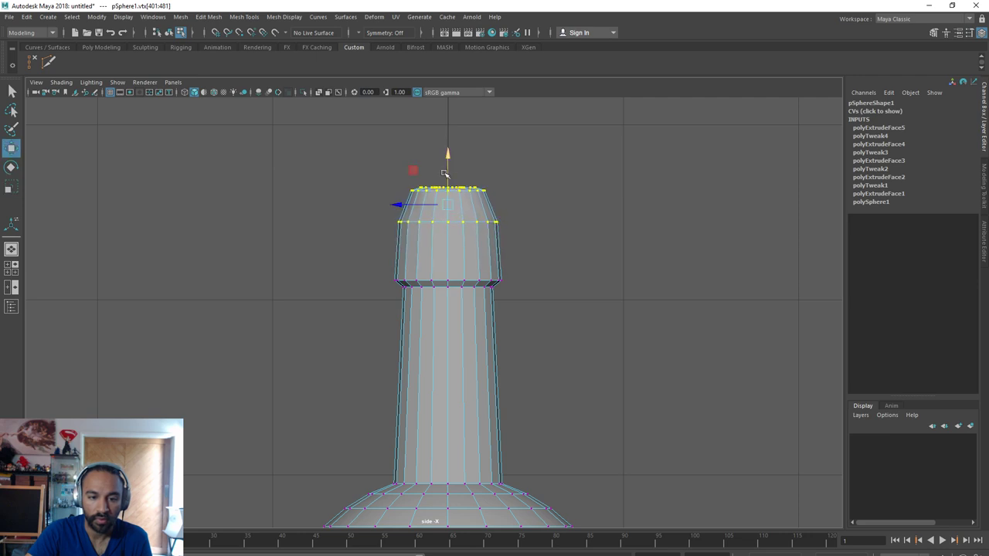
left_click_drag(448, 151, 451, 163)
left_click_drag(516, 207, 349, 162)
key("r")
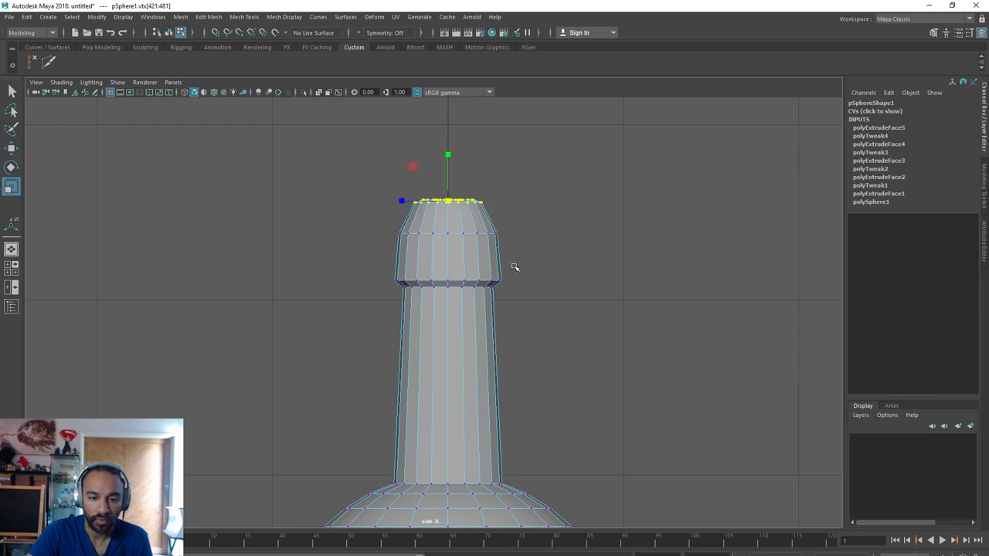
left_click(536, 272)
scroll(535, 272, "down", 5)
scroll(484, 329, "up", 5)
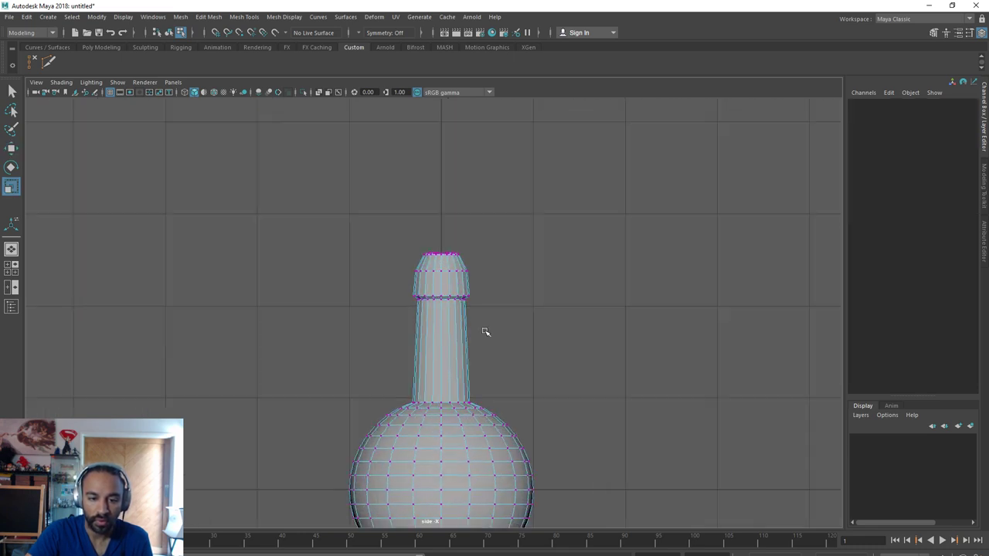
Enlarge the tip's upper vertex rings slightly so the head's sides run straight up from the collar
scroll(488, 280, "up", 1)
left_click_drag(506, 268, 343, 173)
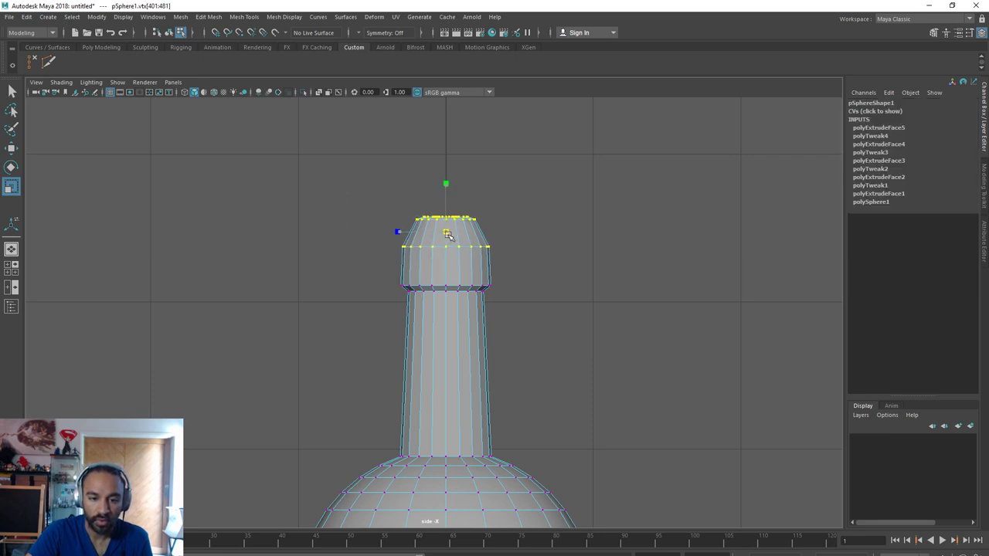
left_click_drag(448, 233, 452, 238)
left_click(507, 267)
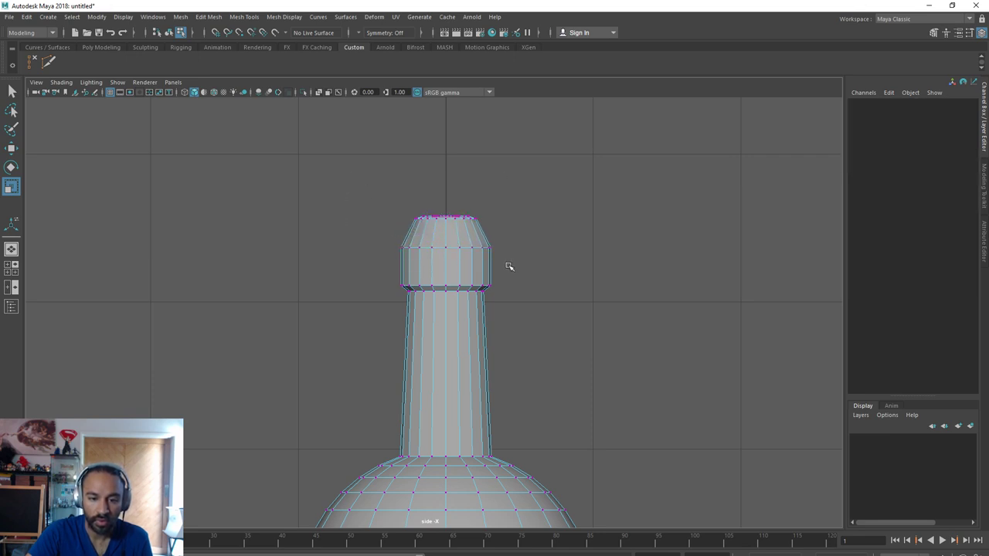
scroll(509, 268, "down", 4)
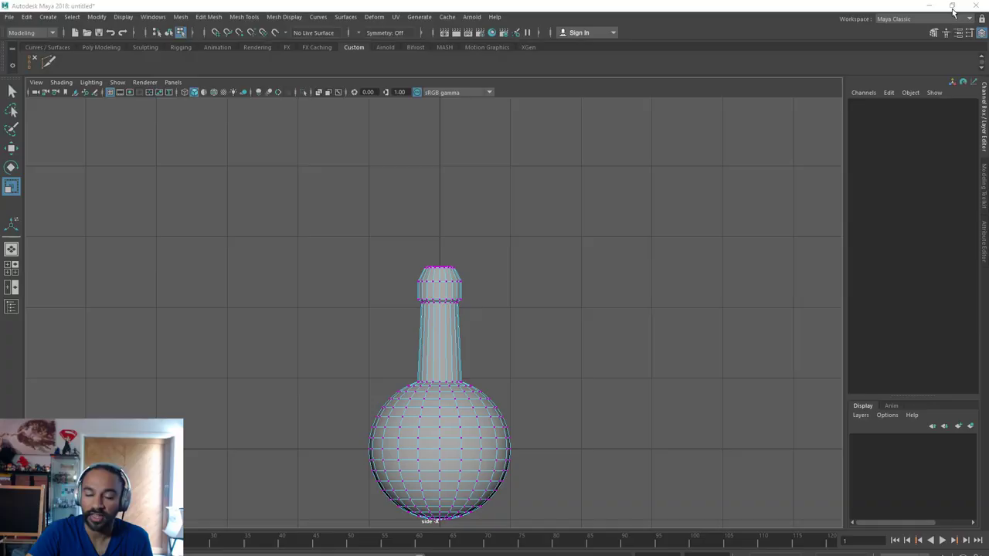
Lower the topmost vertices of the peg until they are flush with the outer rim of the tip
scroll(446, 276, "up", 3)
scroll(480, 253, "up", 2)
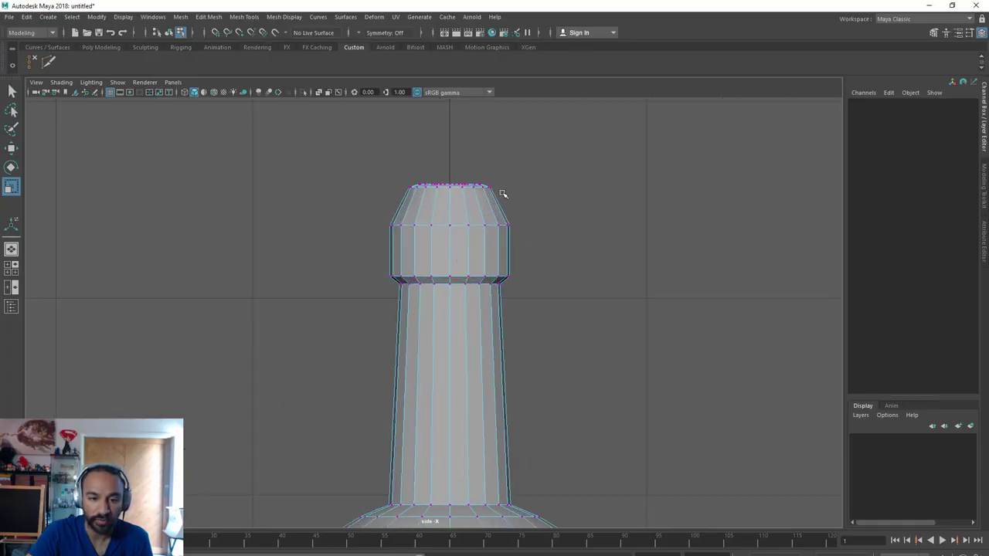
scroll(502, 194, "up", 3)
middle_click_drag(506, 296, 505, 436, "alt")
scroll(495, 418, "up", 1)
left_click_drag(385, 231, 525, 256)
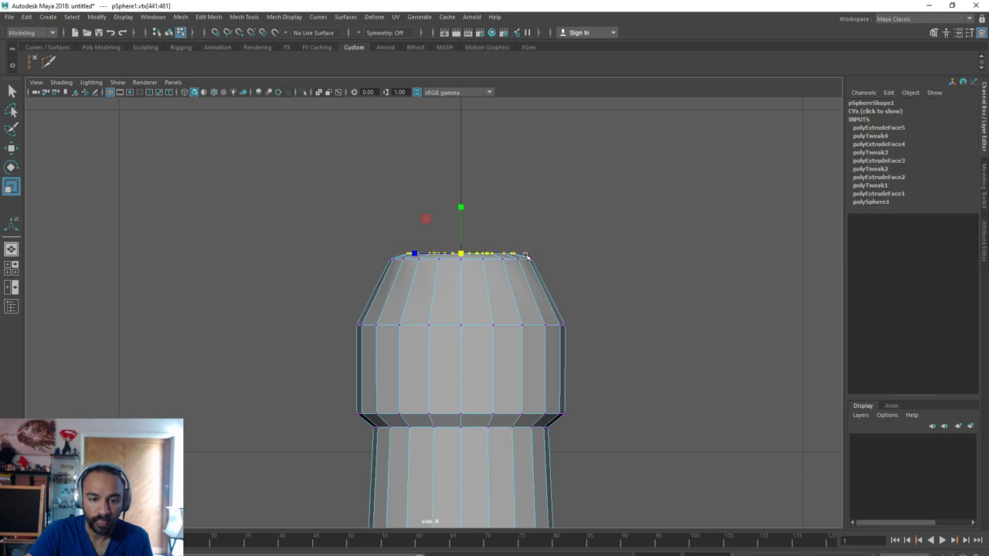
key("w")
left_click_drag(461, 202, 462, 211)
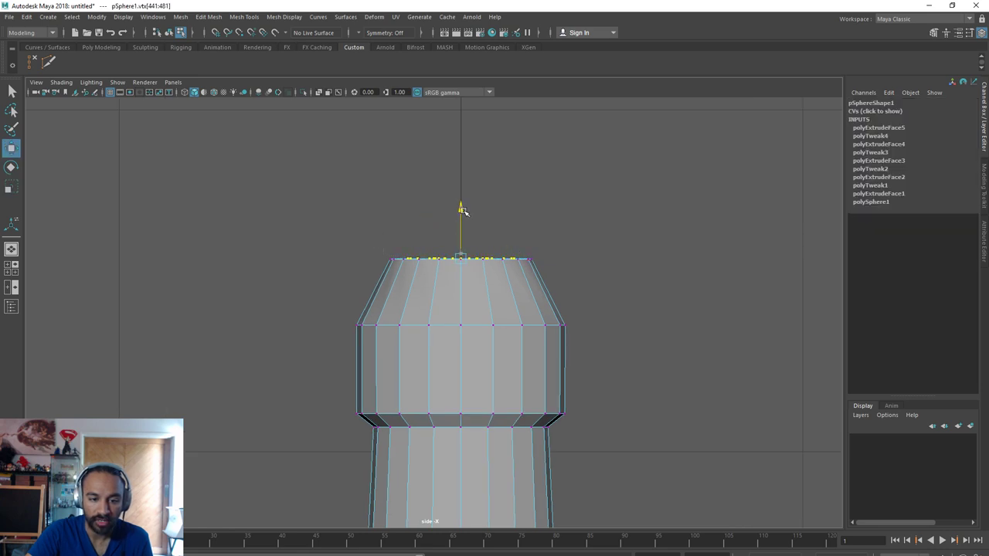
left_click(555, 287)
Return the ball-and-peg mesh to object mode and clear the selection
scroll(553, 294, "down", 10)
middle_click_drag(544, 348, 533, 245, "alt")
scroll(504, 264, "up", 3)
middle_click_drag(457, 237, 476, 373, "alt")
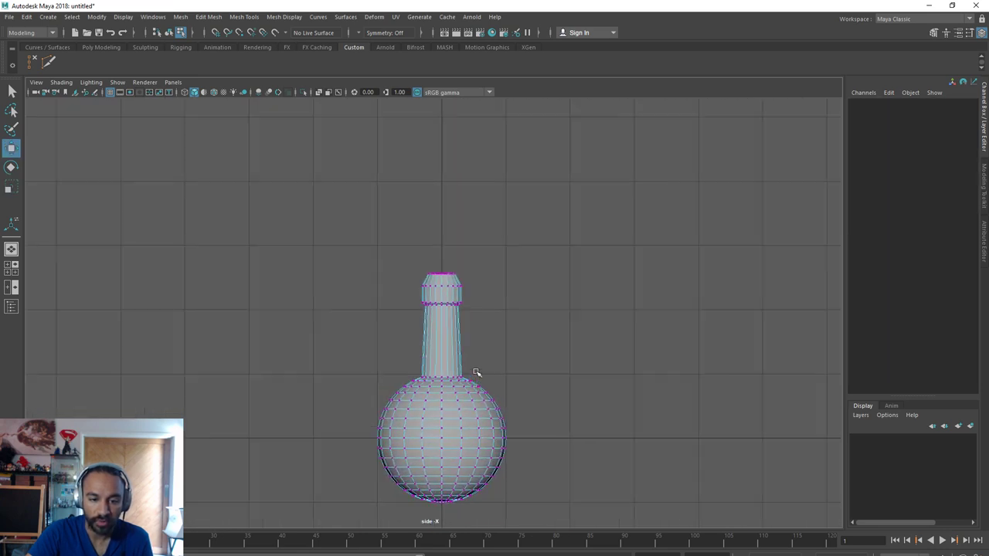
scroll(477, 373, "up", 2)
right_click_drag(463, 310, 510, 338)
right_click_drag(520, 302, 522, 301)
left_click(519, 307)
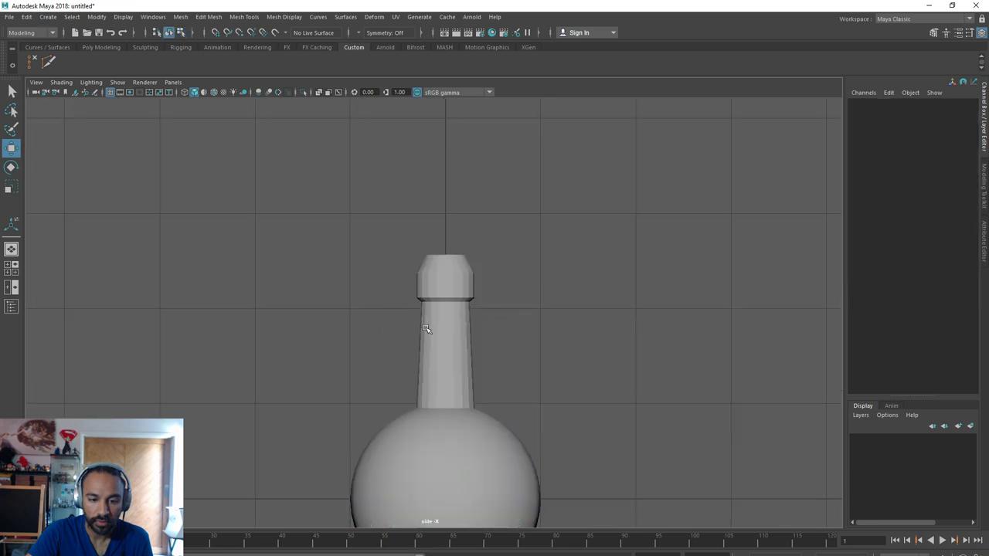
Rotate the whole ball-and-peg object in the perspective view by setting its Rotate Z to -90
key("space")
left_click_drag(425, 328, 717, 245)
left_click(465, 300)
key("e")
left_click(958, 153)
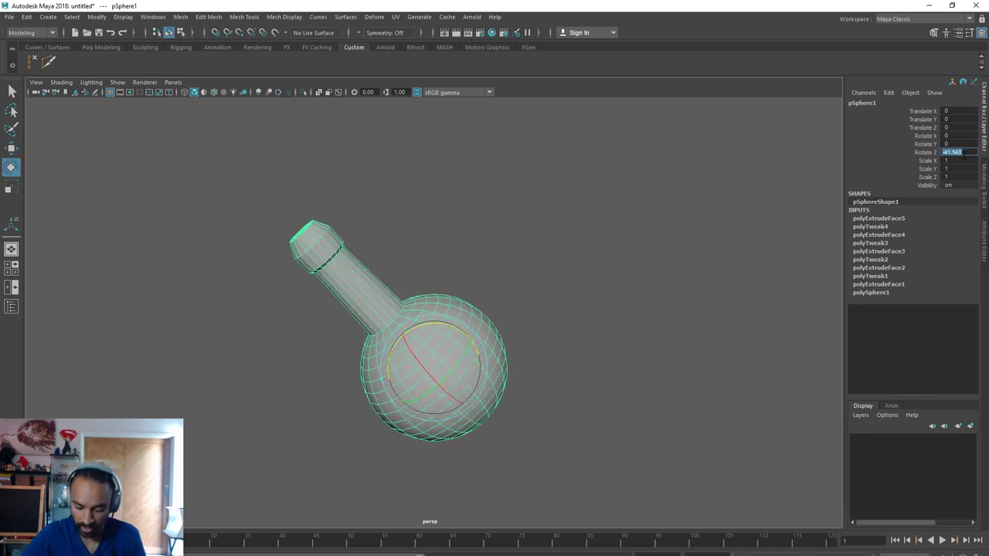
type("-90")
key("Return")
Switch to the back orthographic view to see the rotated ball and peg in side profile
scroll(570, 398, "up", 3)
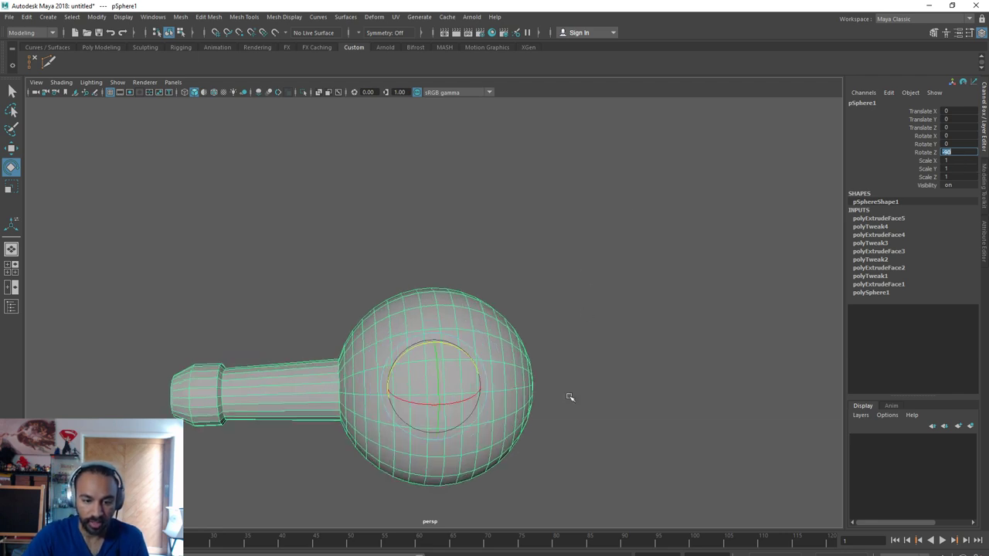
left_click_drag(570, 398, 602, 358, "alt")
key("space")
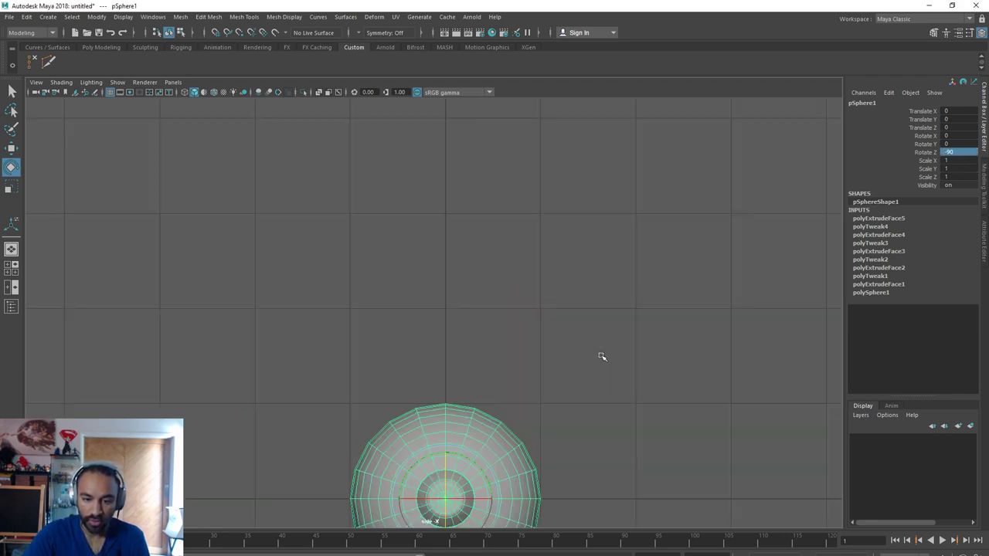
key("space")
key("space")
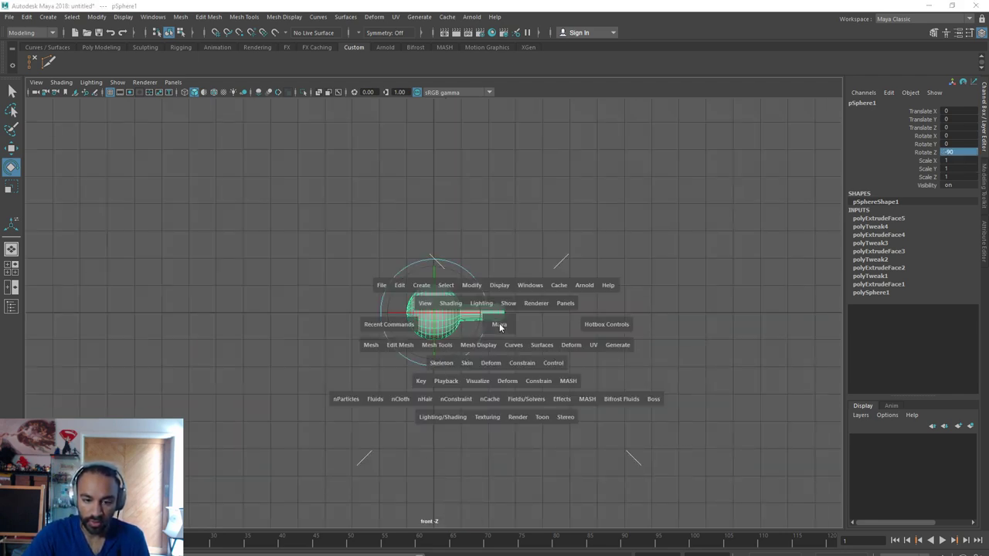
left_click_drag(498, 325, 386, 328)
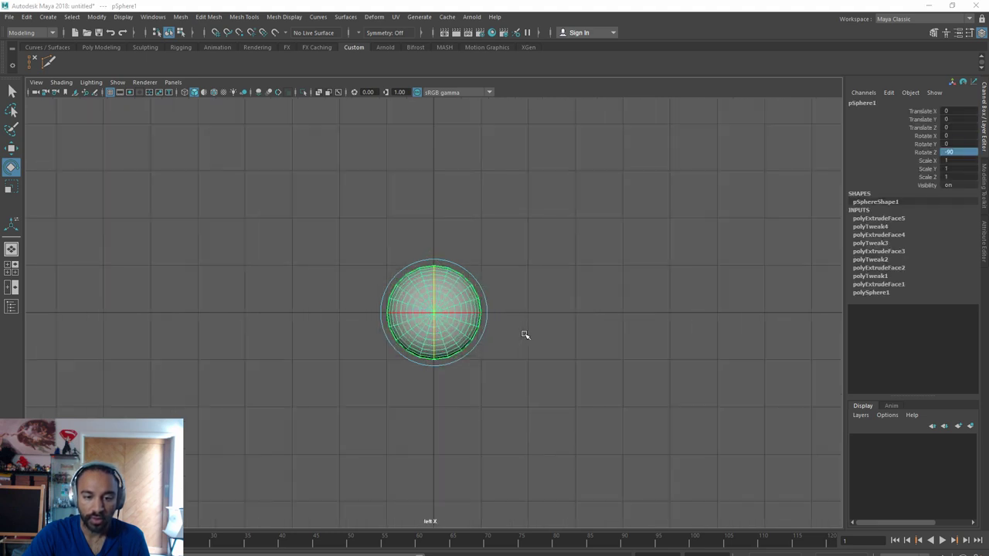
key("space")
left_click_drag(523, 335, 503, 357)
scroll(516, 348, "up", 7)
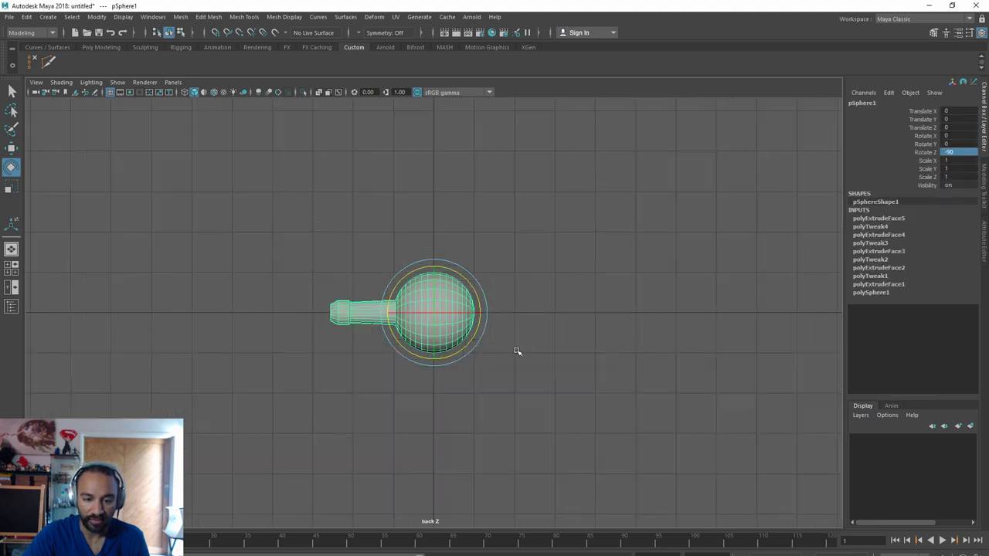
Extrude the sphere's cap faces opposite the peg straight outward about 0.86 units to form a thick cylinder
right_click_drag(496, 279, 487, 316)
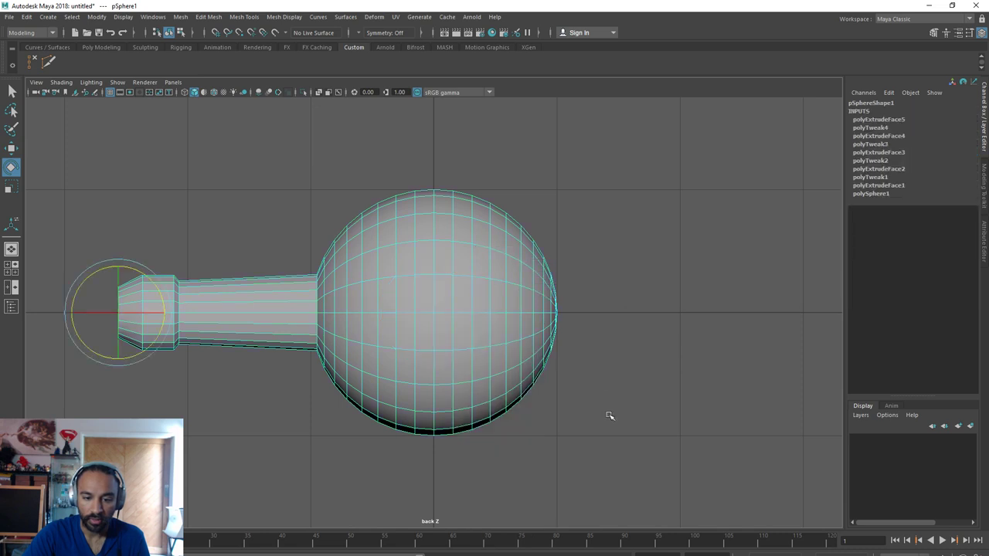
left_click_drag(610, 415, 540, 175)
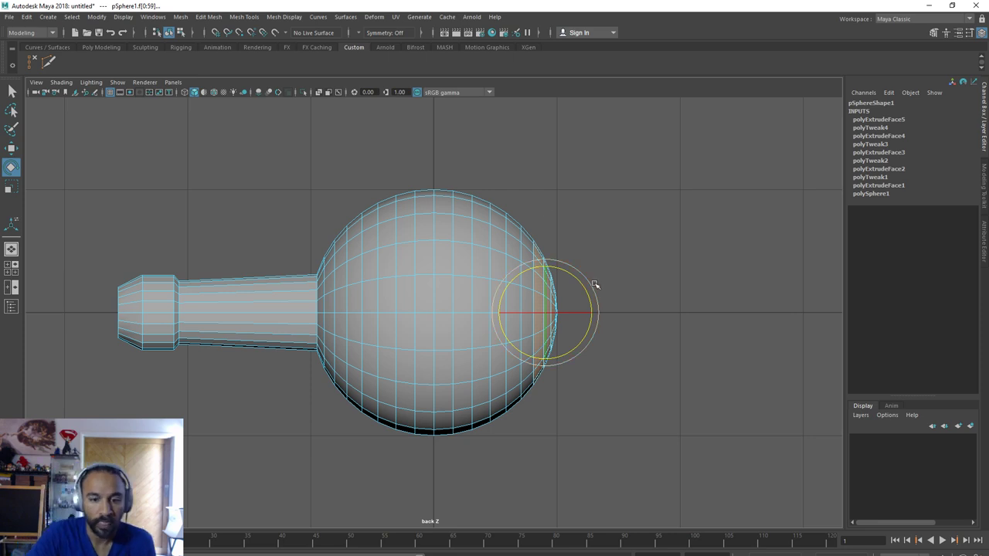
left_click(208, 17)
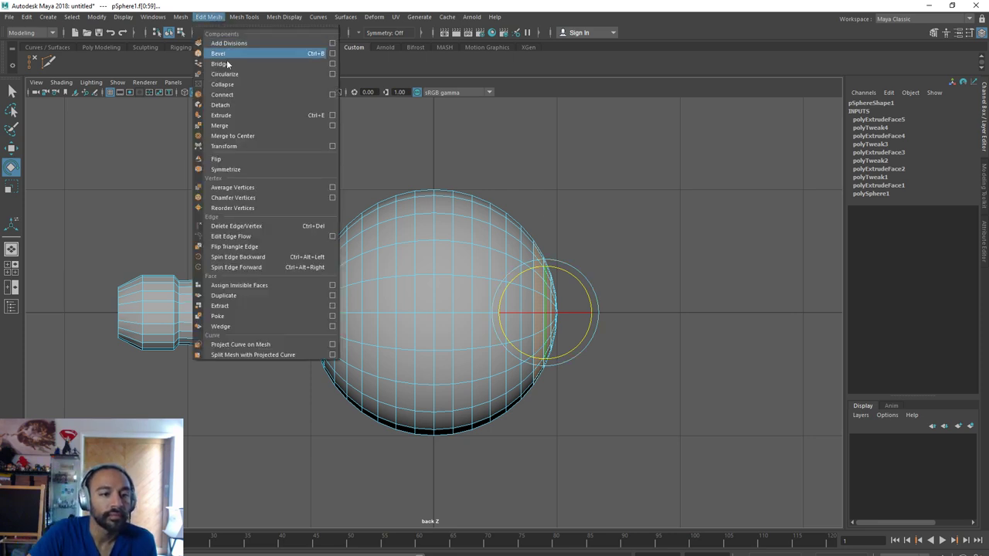
left_click(221, 116)
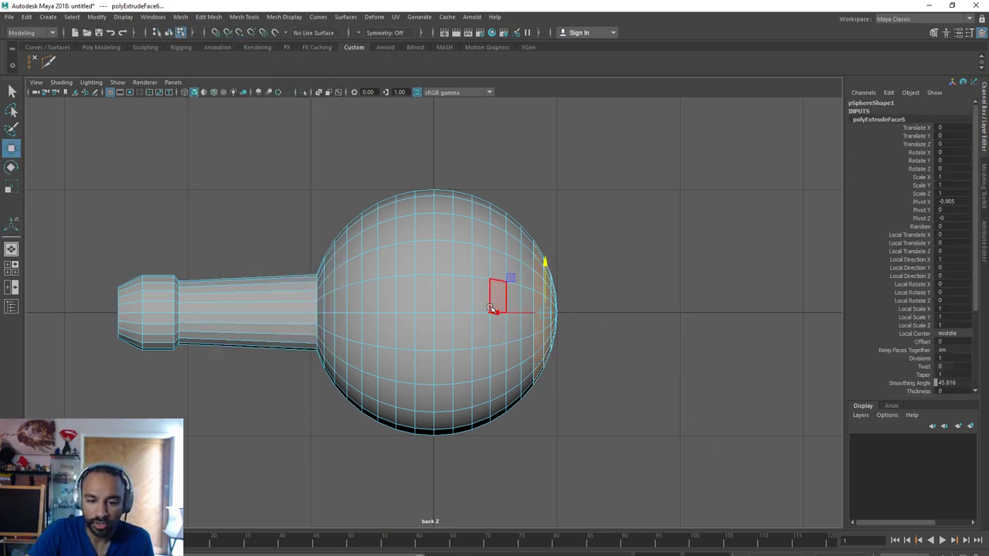
left_click_drag(491, 309, 663, 321)
Extrude the cylinder's end faces outward about 0.08 units more to add a narrow edge band
key("ctrl+e")
key("w")
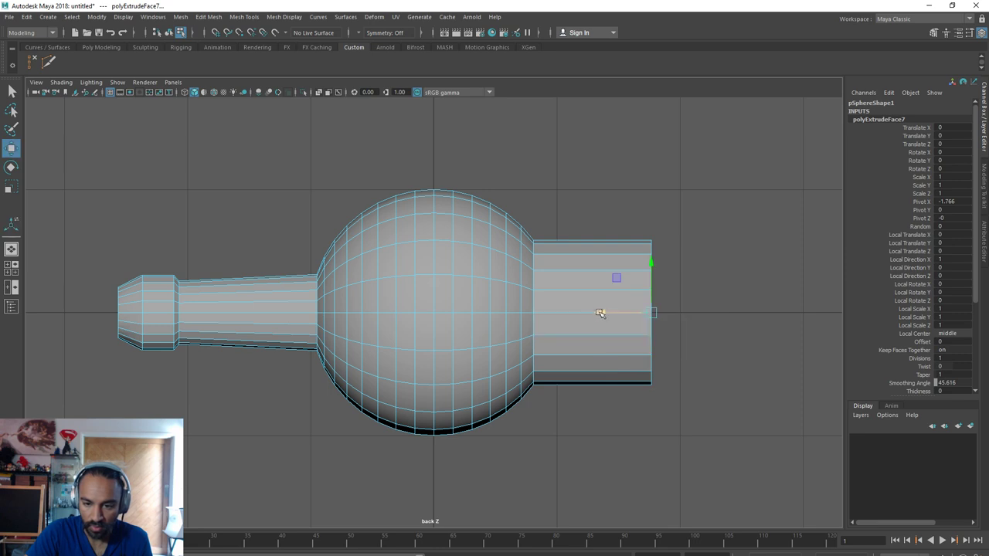
left_click_drag(603, 314, 612, 314)
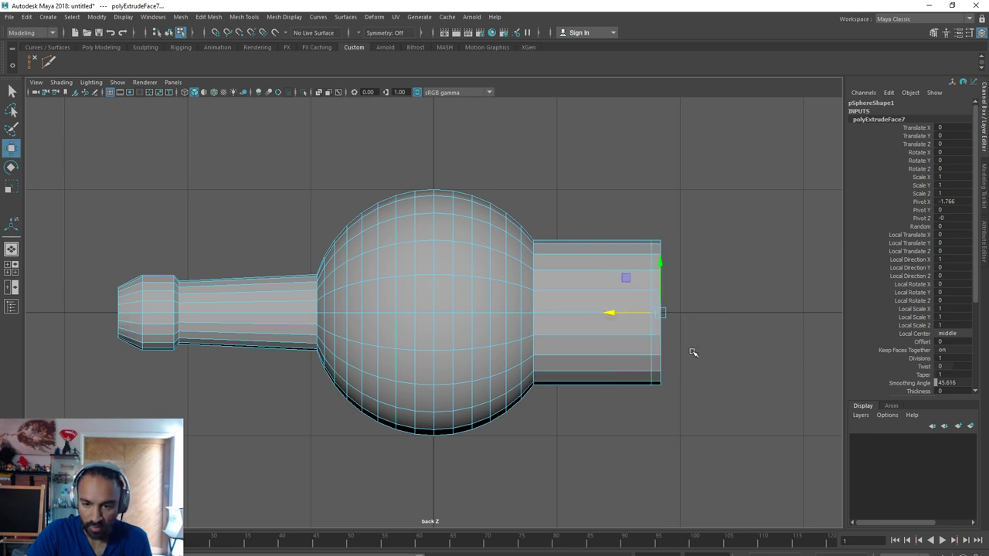
key("ctrl+e")
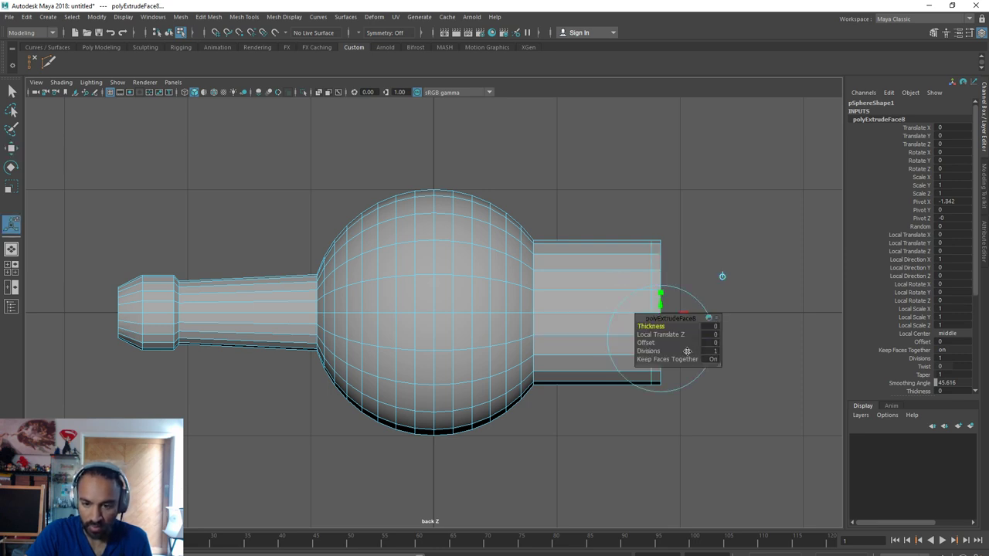
key("ctrl+z")
Undo the extra extrusion on the cylinder's end faces and show that end in the perspective view
left_click_drag(722, 398, 654, 518, "alt")
scroll(737, 405, "up", 1)
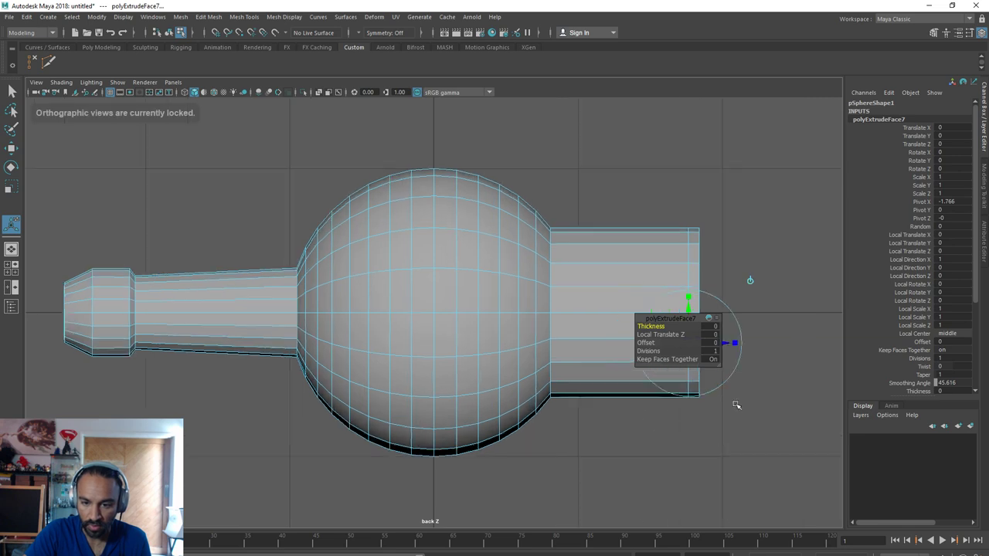
scroll(621, 403, "up", 1)
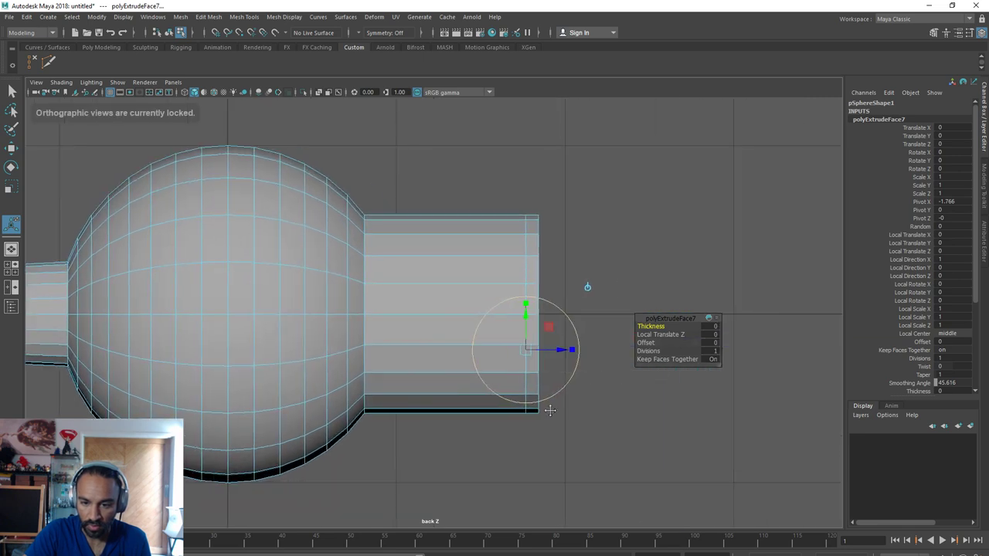
left_click(616, 410)
key("space")
left_click_drag(622, 393, 597, 416)
key("ctrl+z")
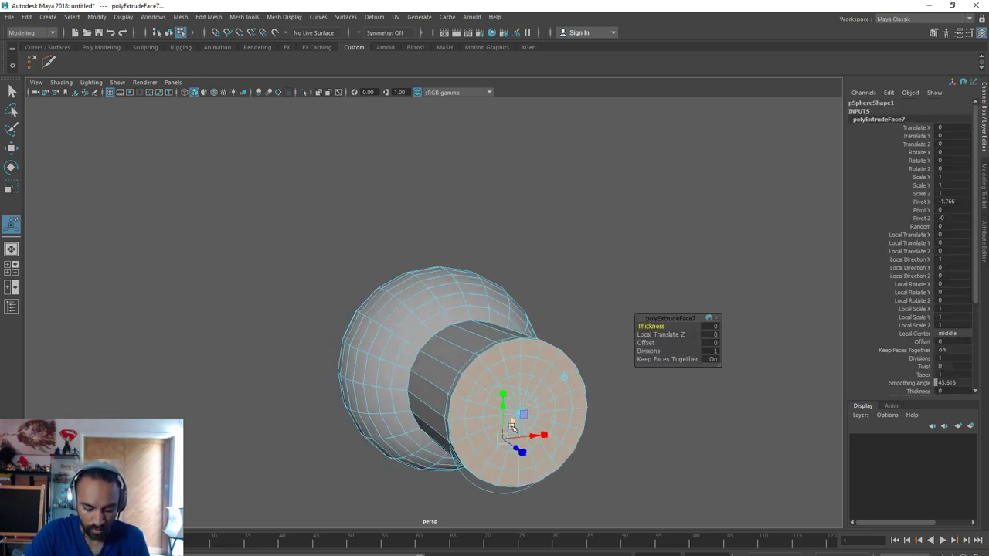
Inset the cylinder's end faces with an Extrude scaled slightly inward, and delete the inner faces to leave a narrow rim
key("r")
left_click(522, 415)
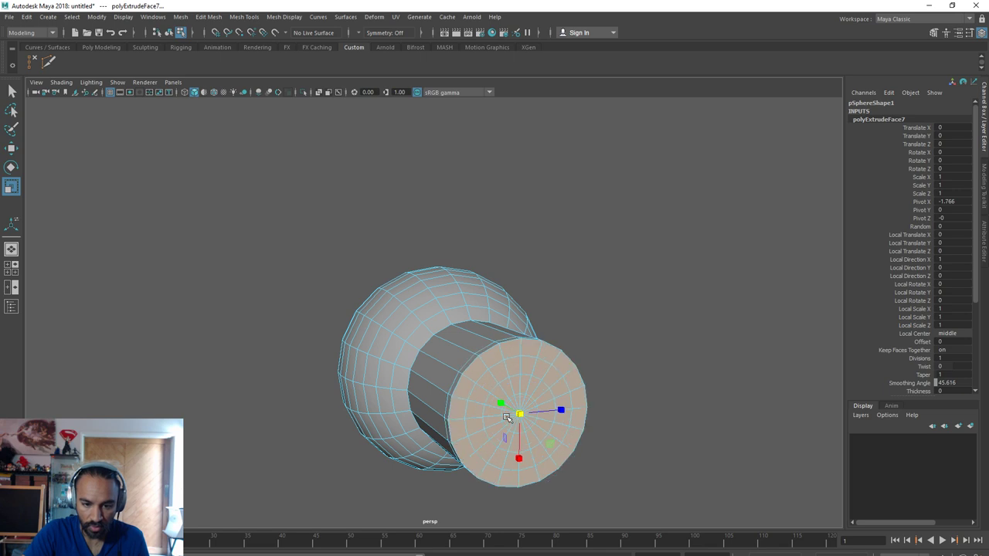
left_click(209, 16)
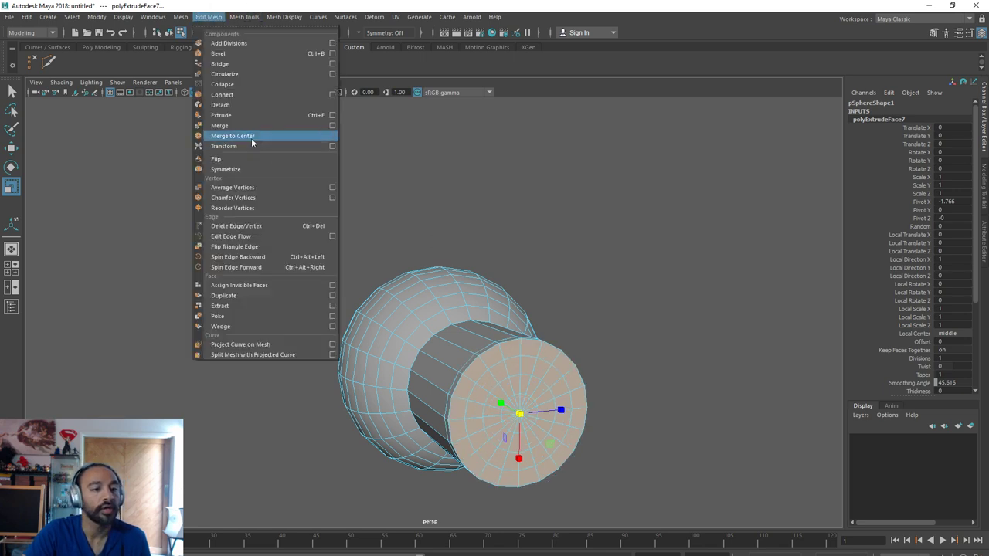
left_click(242, 114)
key("r")
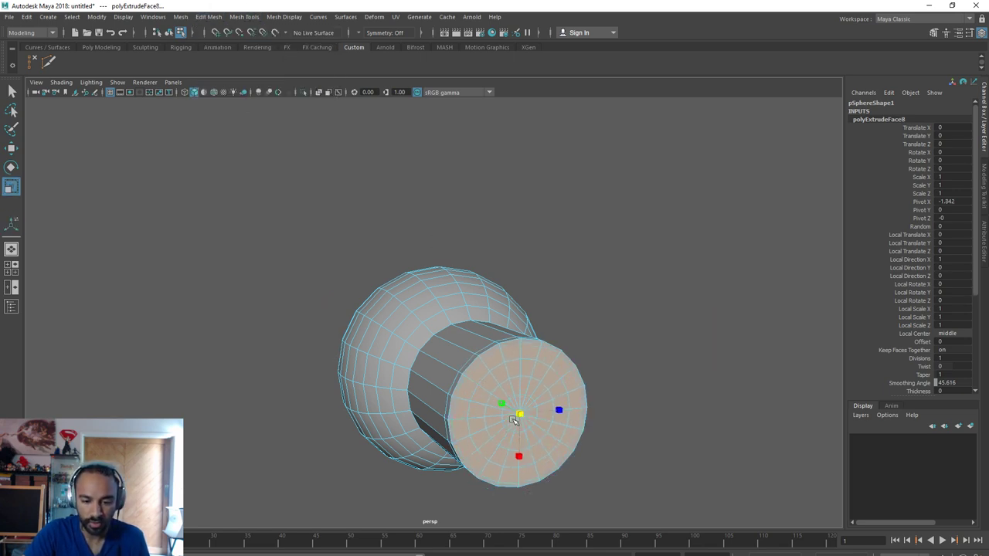
right_click_drag(509, 423, 634, 459, "alt")
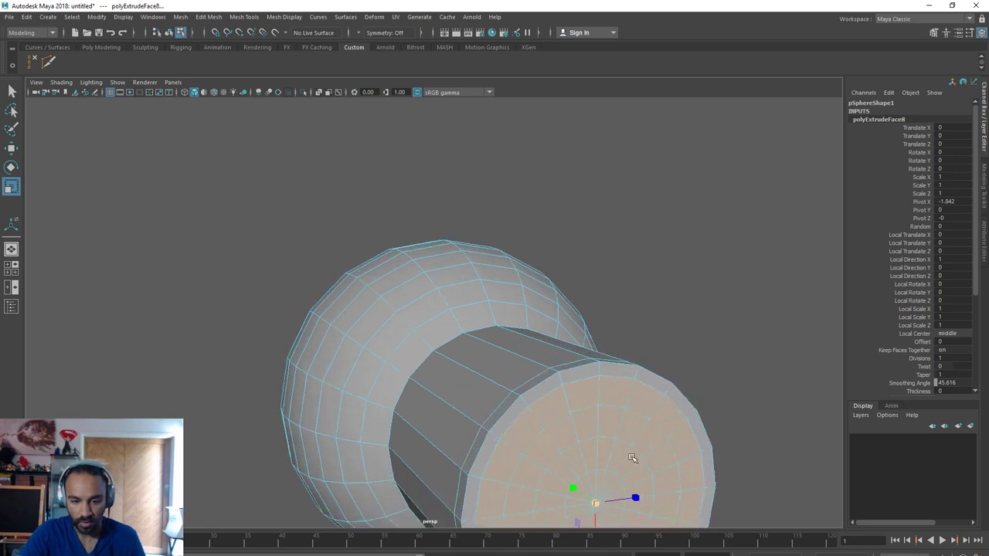
left_click_drag(634, 459, 608, 377, "alt")
key("Delete")
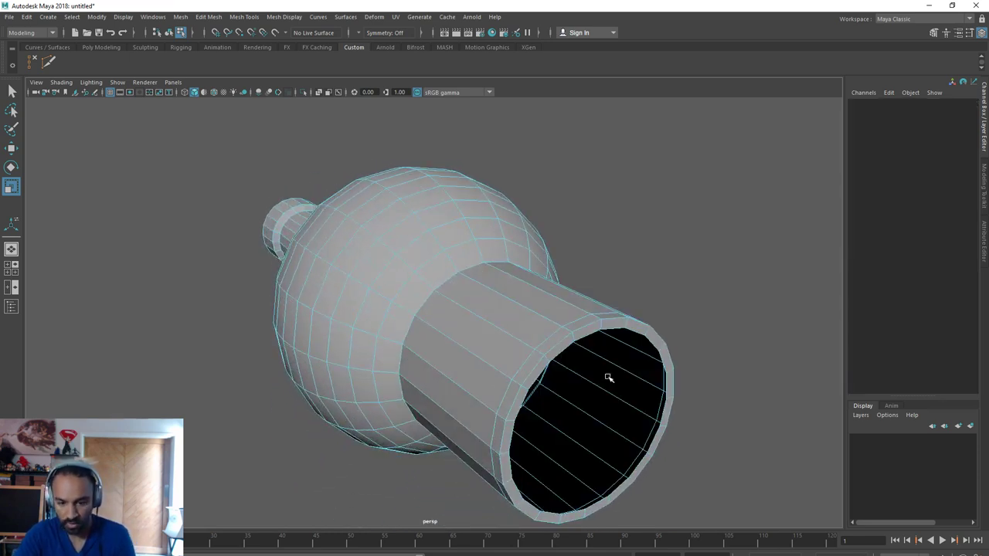
Select the loop of narrow band faces around the cylinder's open end and extrude it outward about 0.79 into a disc
left_click_drag(623, 413, 579, 302, "alt")
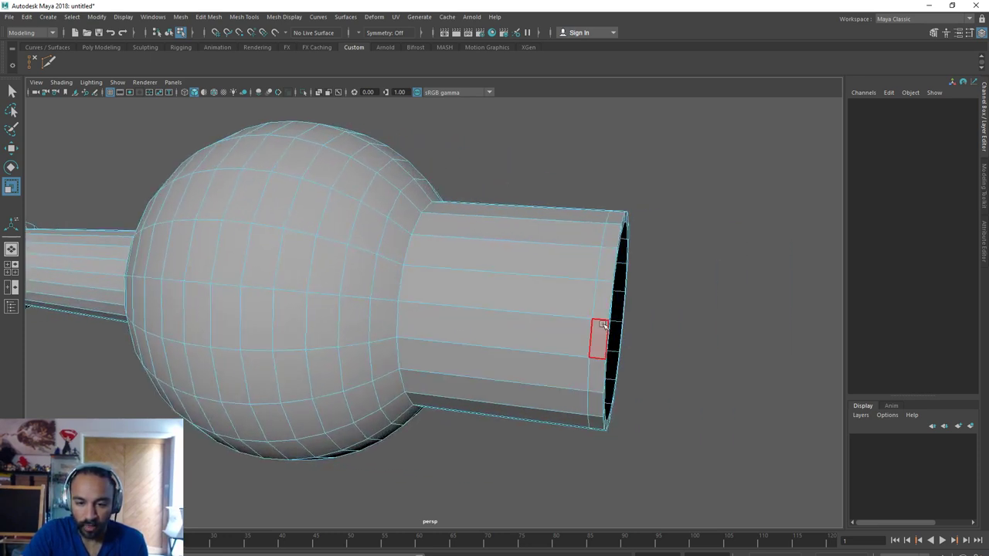
left_click(606, 313)
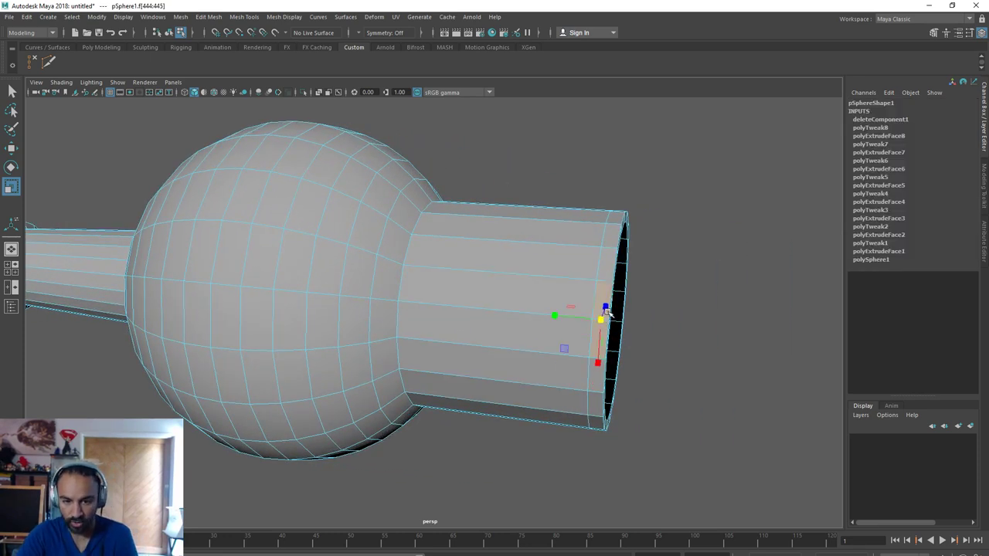
double_click(605, 297, "shift")
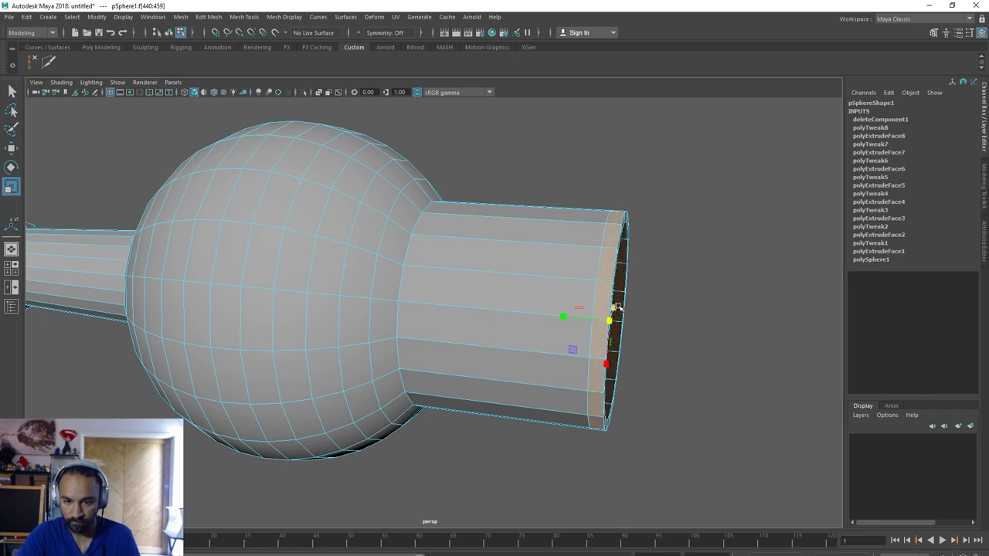
left_click_drag(712, 367, 673, 361, "alt")
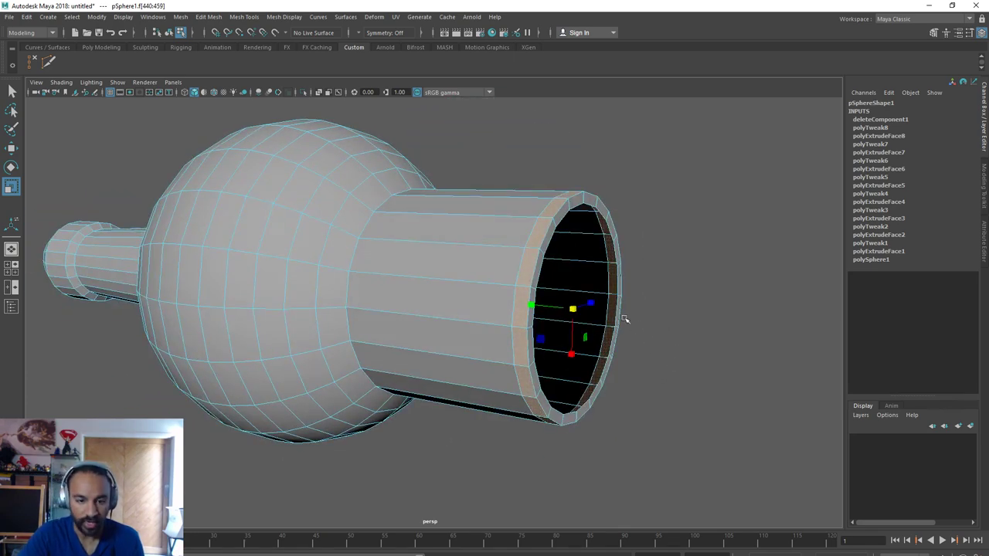
key("ctrl+e")
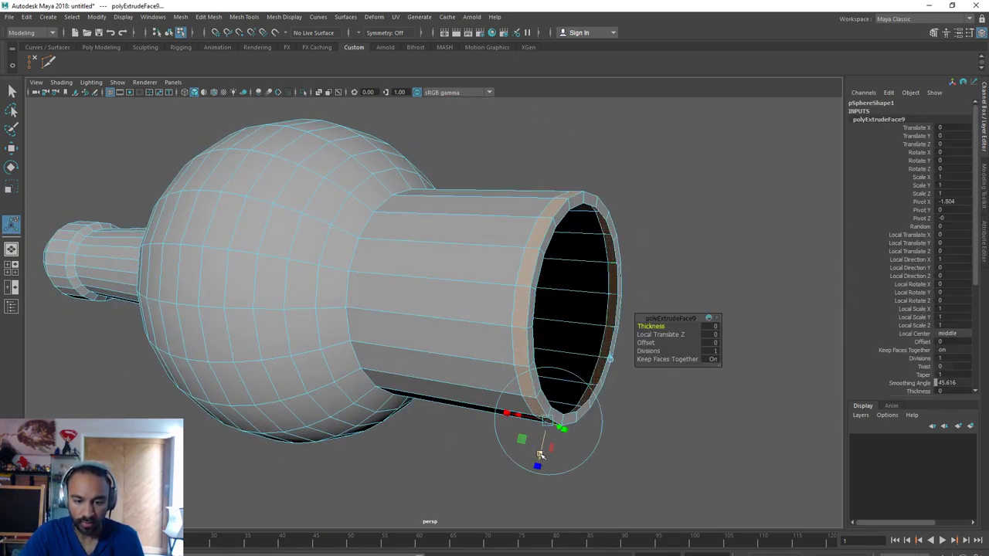
left_click_drag(539, 455, 506, 555)
scroll(577, 466, "down", 3)
left_click_drag(577, 466, 600, 469, "alt")
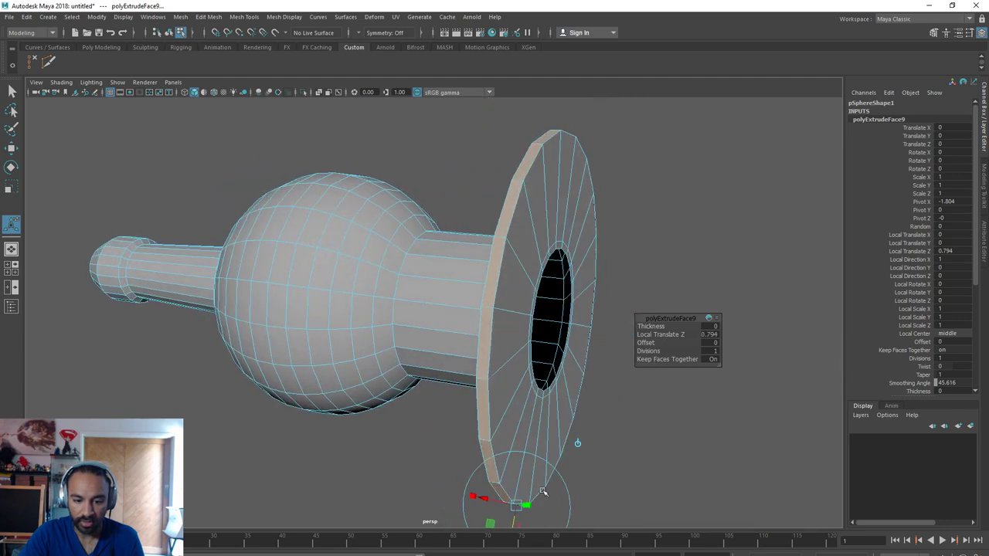
Widen the disc by increasing the band extrusion's Local Translate Z to about 1.99
middle_click_drag(544, 491, 531, 354, "alt")
left_click_drag(484, 376, 464, 468)
scroll(446, 402, "down", 2)
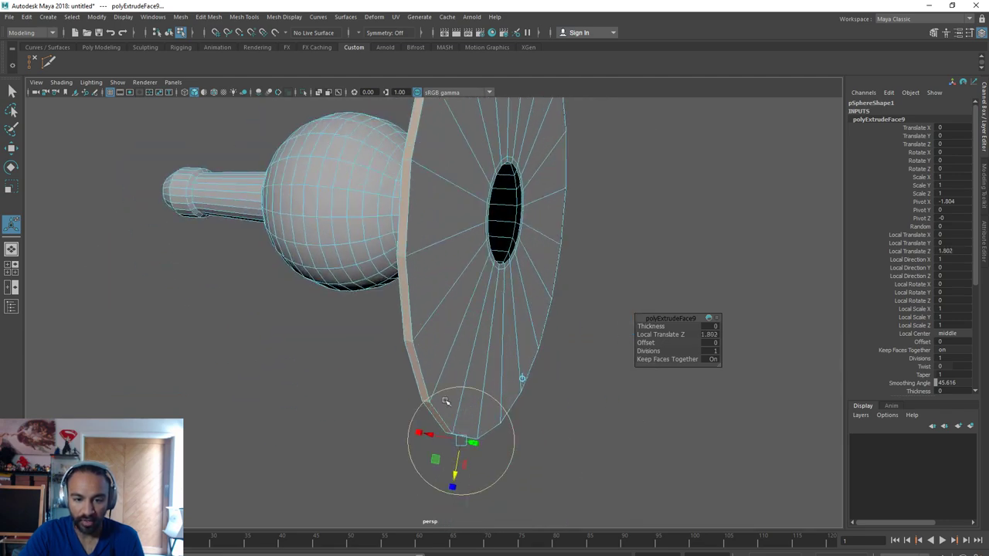
left_click_drag(446, 402, 516, 423, "alt")
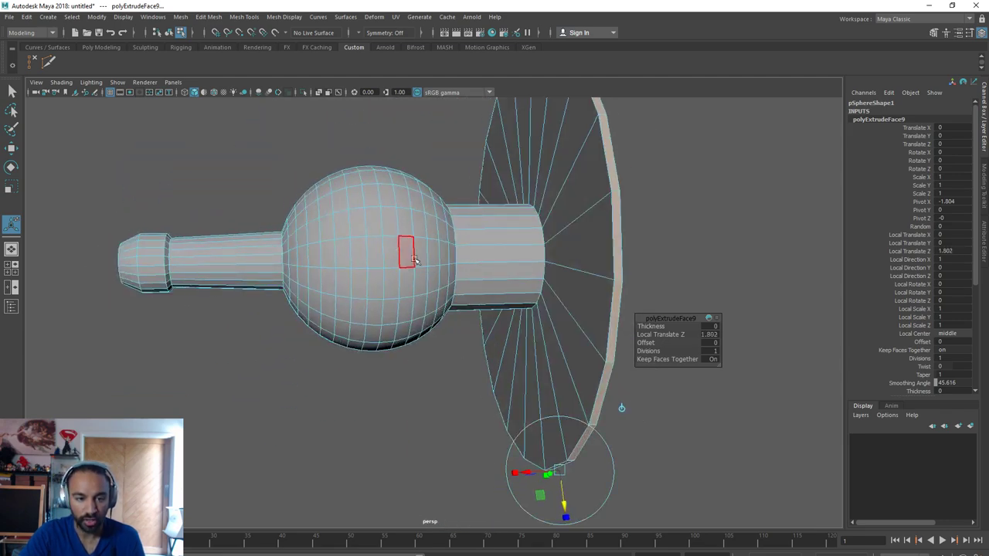
left_click_drag(401, 246, 333, 238, "alt")
left_click_drag(475, 293, 546, 447, "alt")
left_click_drag(510, 493, 510, 505)
scroll(516, 493, "down", 1)
left_click_drag(533, 474, 547, 439, "alt")
Select all vertices of the disc and open end and move them along the cylinder's axis up to the ball
right_click_drag(495, 252, 455, 254)
scroll(514, 307, "down", 3)
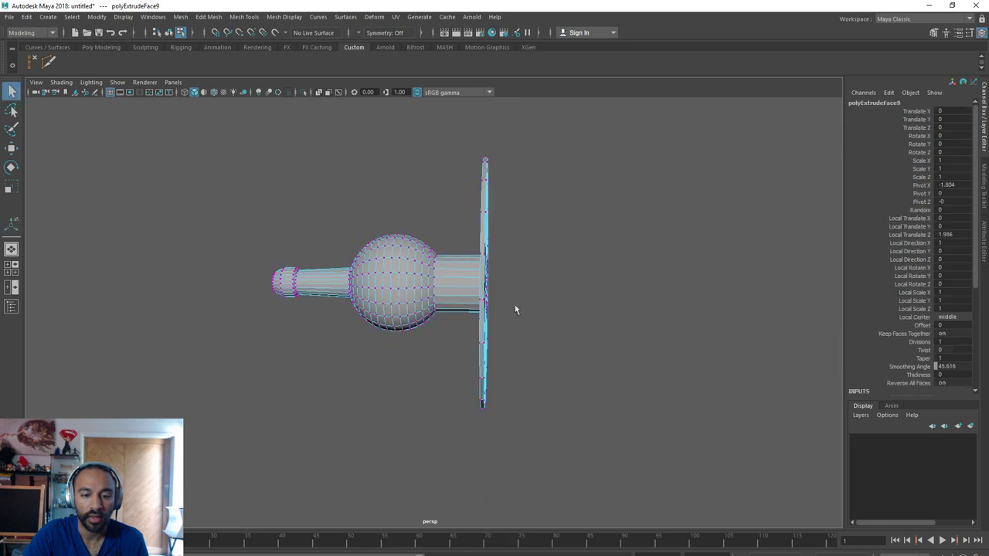
left_click_drag(524, 350, 476, 100)
key("r")
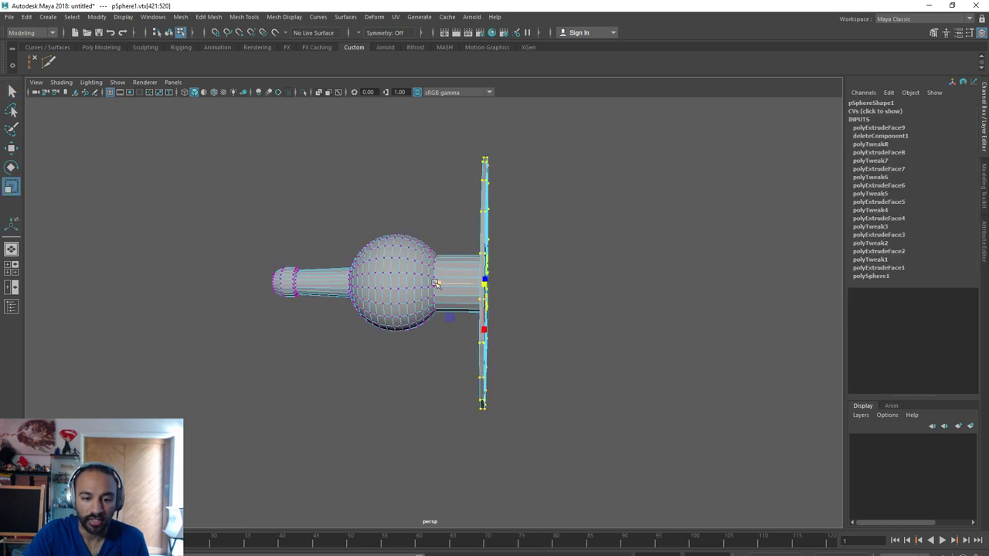
key("w")
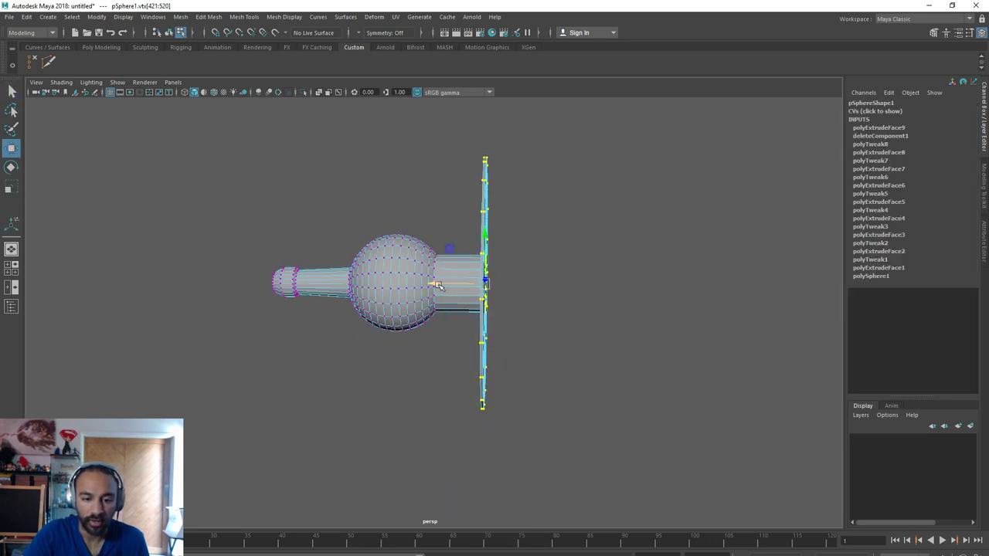
left_click_drag(437, 286, 398, 261)
scroll(424, 280, "up", 5)
middle_click_drag(441, 276, 478, 299, "alt")
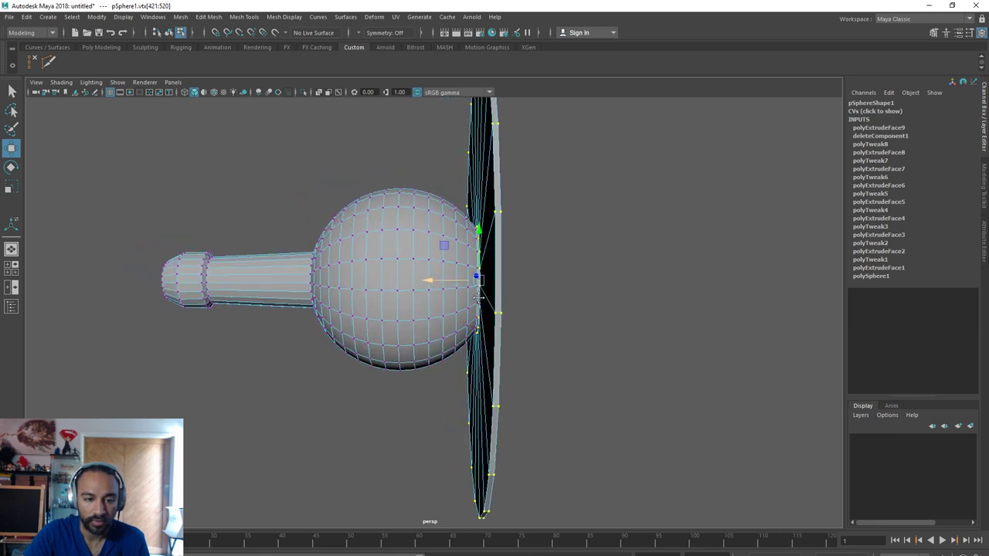
Shift the disc's vertices slightly along the axis so the disc sits just outside the ball with a very short neck
left_click_drag(479, 296, 486, 294, "alt")
key("r")
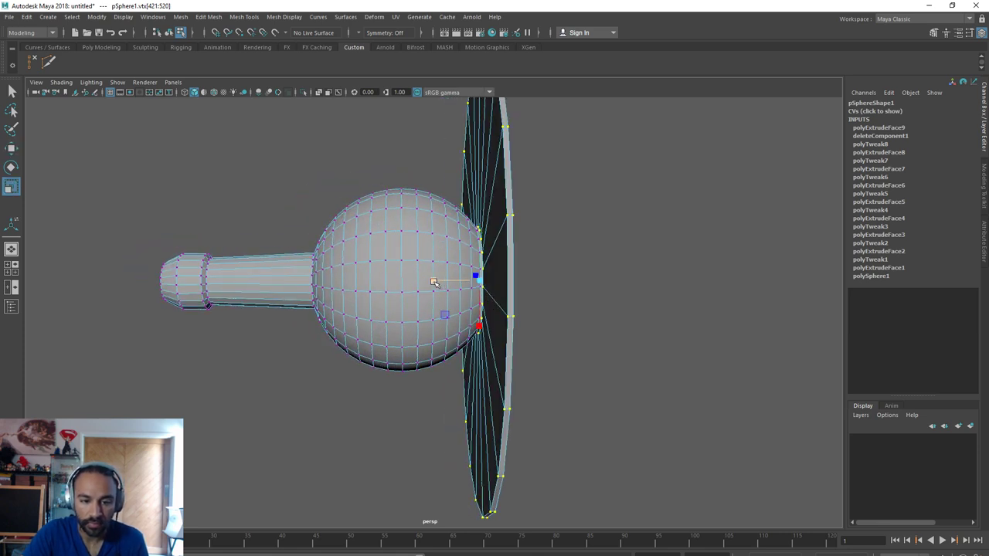
key("w")
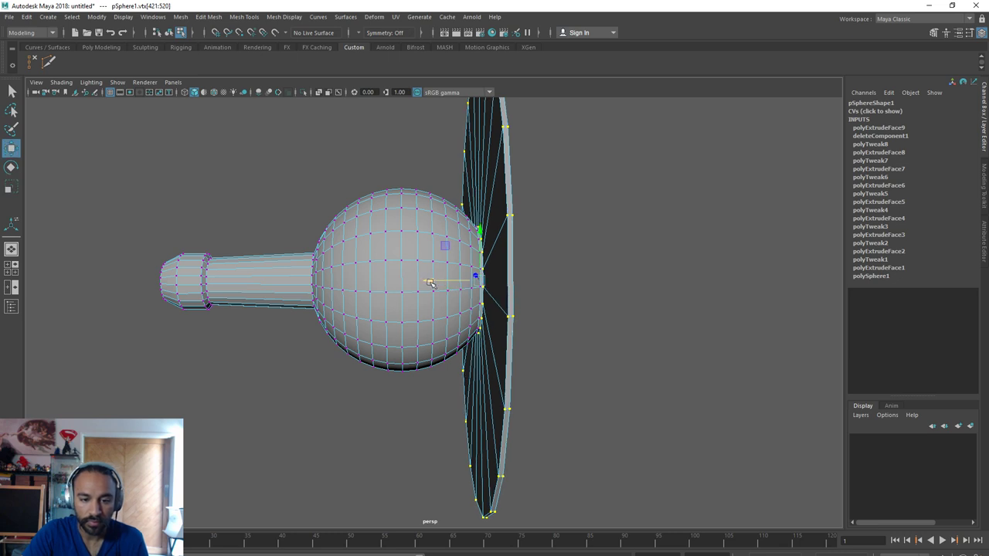
left_click_drag(430, 283, 576, 331)
scroll(418, 345, "up", 5)
Duplicate the whole ball, peg and disc object and scale the copy uniformly to about 0.94
right_click_drag(514, 319, 556, 286)
left_click(490, 333)
scroll(592, 337, "down", 3)
left_click_drag(541, 334, 592, 327, "alt")
key("ctrl+d")
key("r")
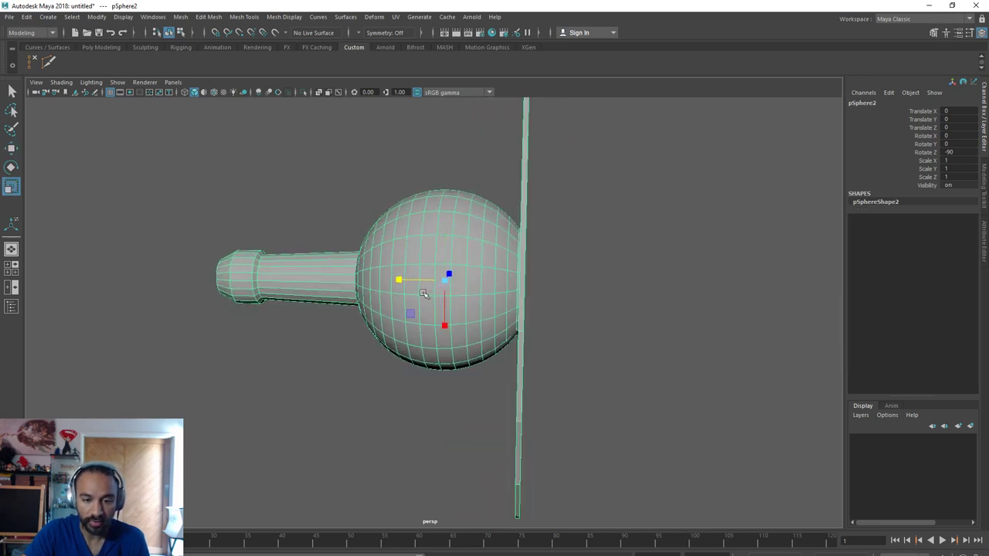
left_click_drag(444, 280, 456, 328)
Show the back view in wireframe and reduce the copy's uniform scale to about 0.937
key("4")
key("space")
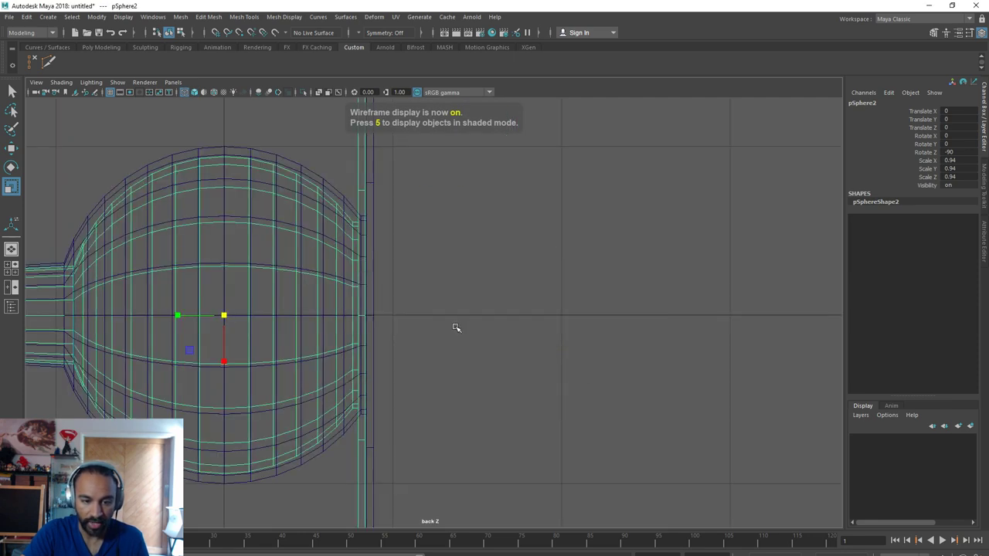
middle_click_drag(379, 325, 606, 301, "alt")
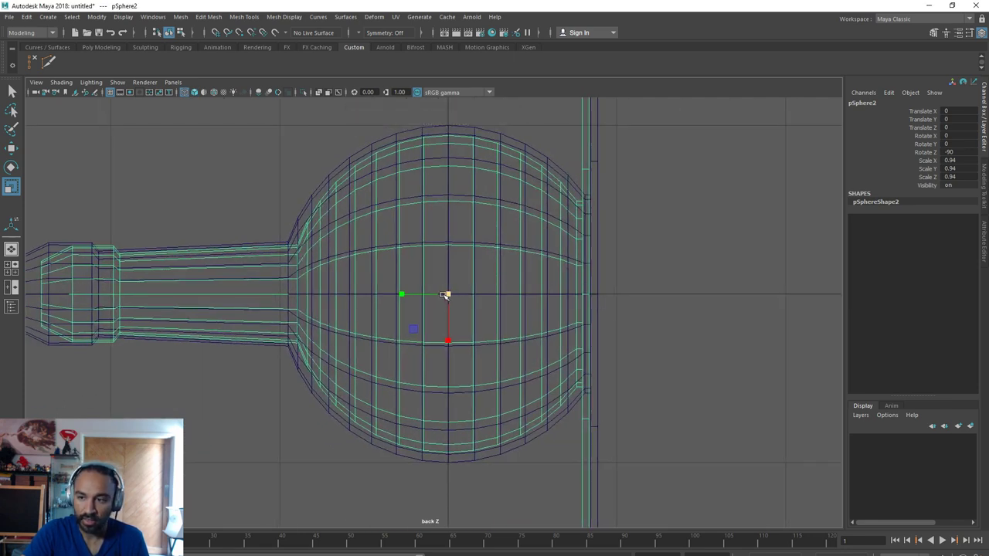
left_click_drag(445, 295, 442, 296)
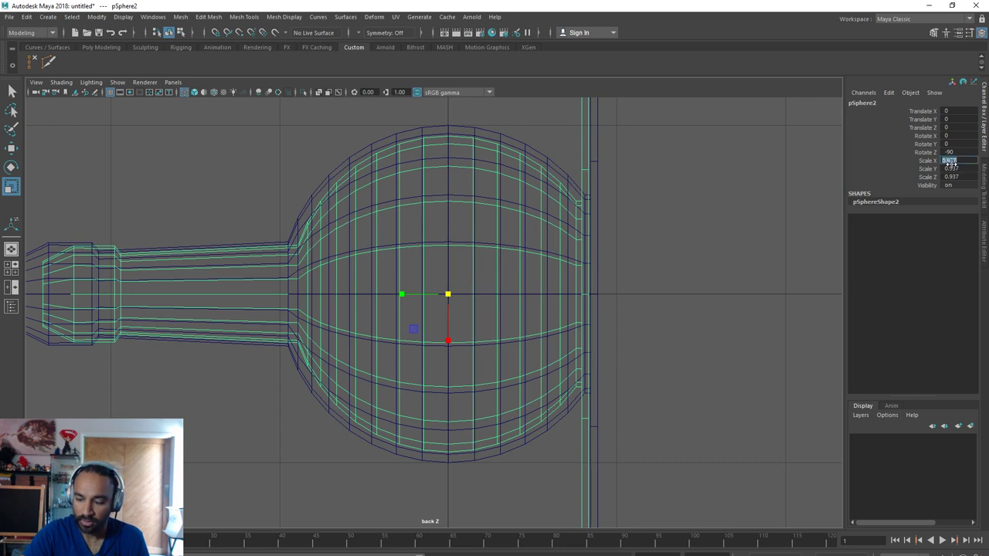
Set the copy's Scale X to 0.9 and move it about 0.144 along X toward the original's peg tip
type("0.9")
key("Return")
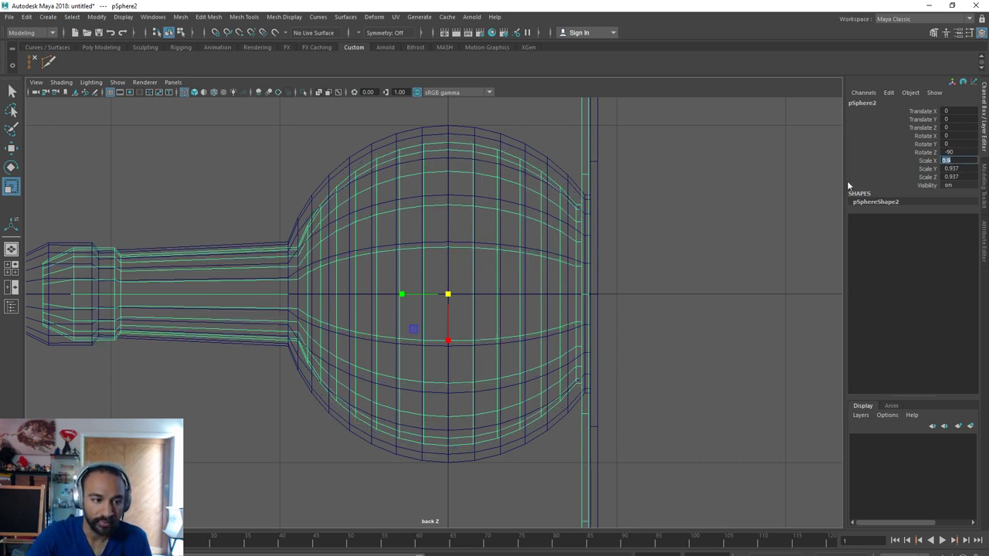
middle_click_drag(340, 259, 397, 275, "alt")
key("w")
left_click_drag(456, 312, 431, 316)
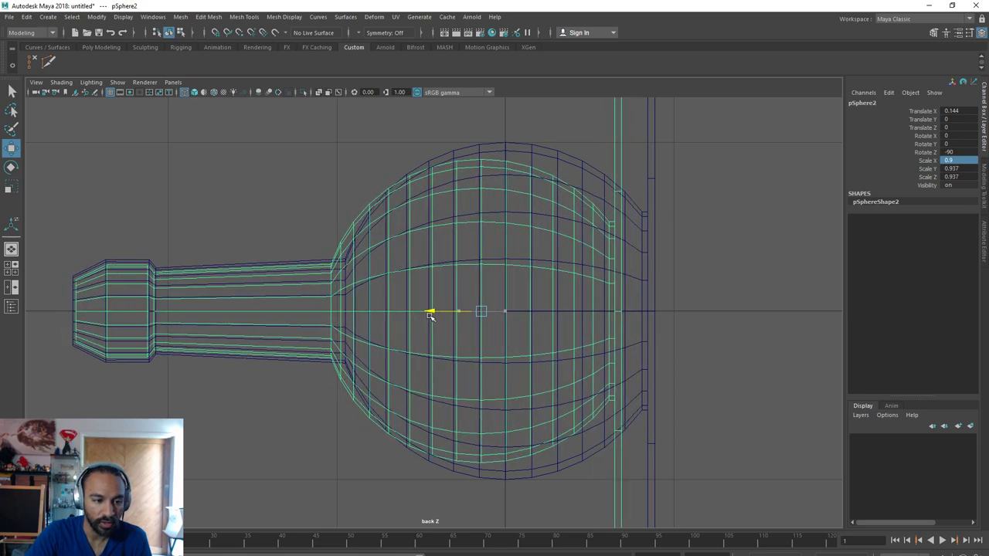
Set the copy's Scale X to 0.95 and fine-tune its Translate X to about 0.141
scroll(139, 321, "up", 3)
middle_click_drag(214, 339, 639, 336, "alt")
scroll(412, 289, "up", 5)
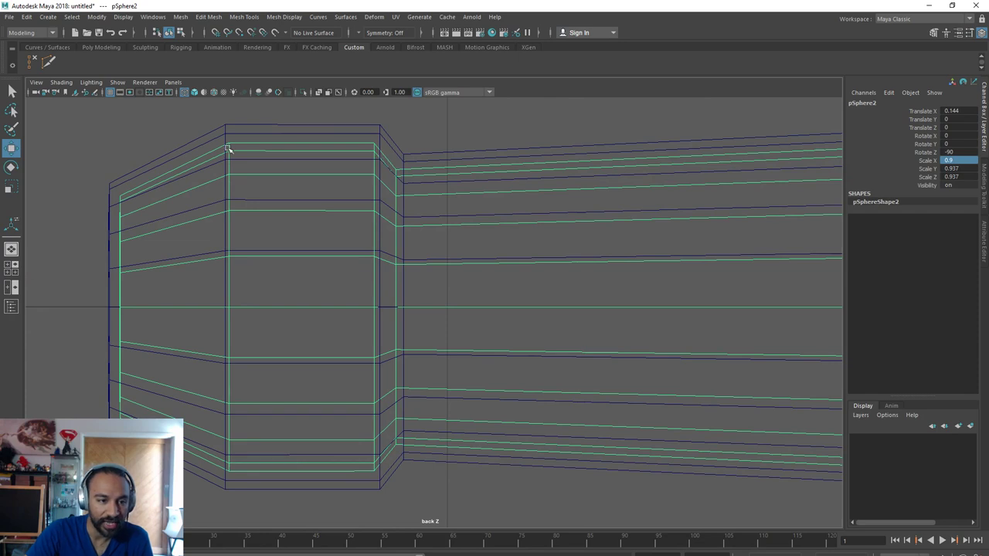
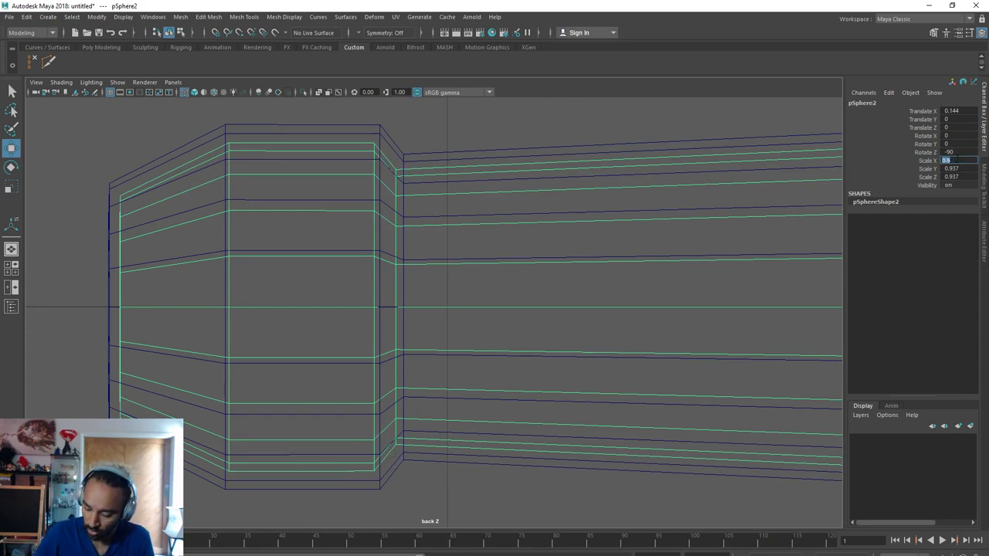
type(".95")
key("Return")
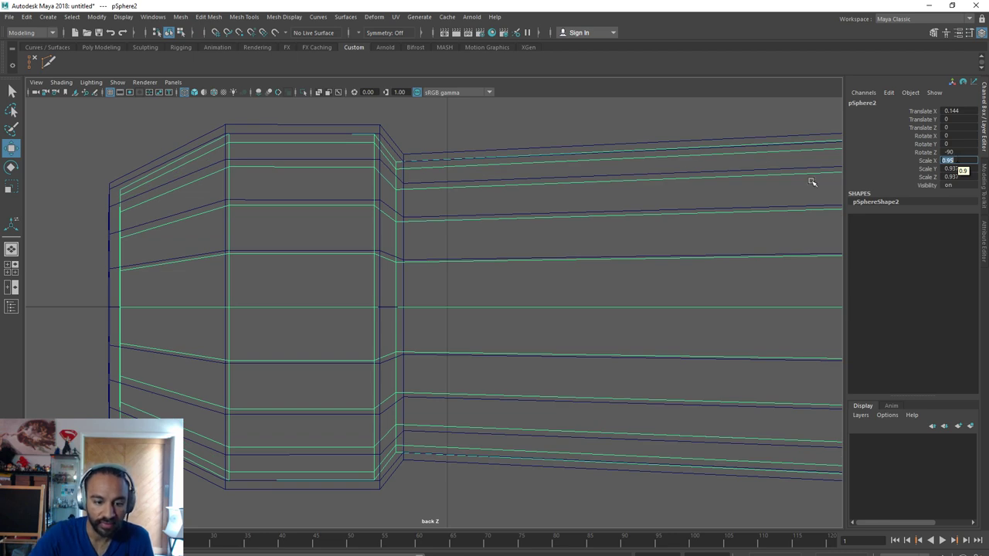
scroll(576, 251, "down", 10)
middle_click_drag(450, 314, 378, 329, "alt")
scroll(378, 329, "up", 6)
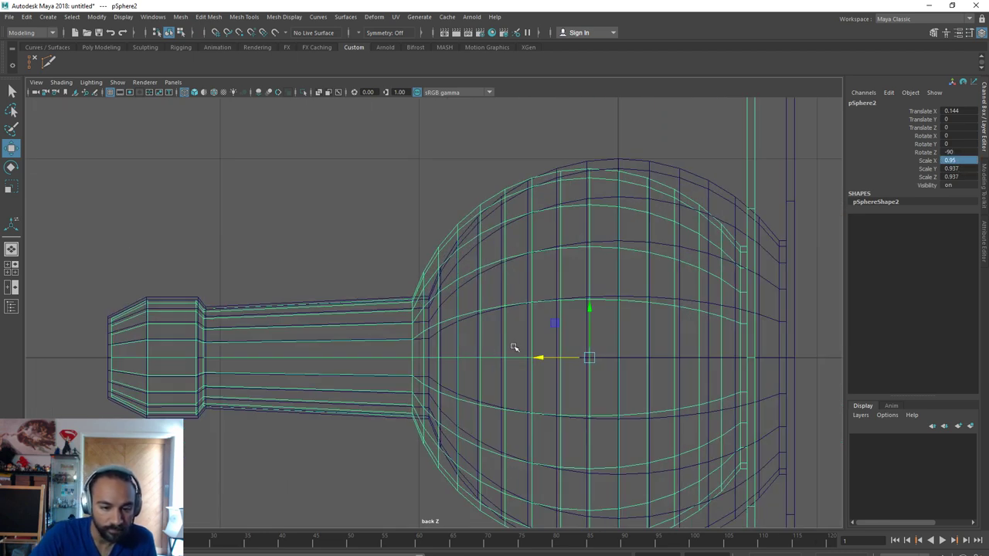
left_click_drag(540, 358, 543, 360)
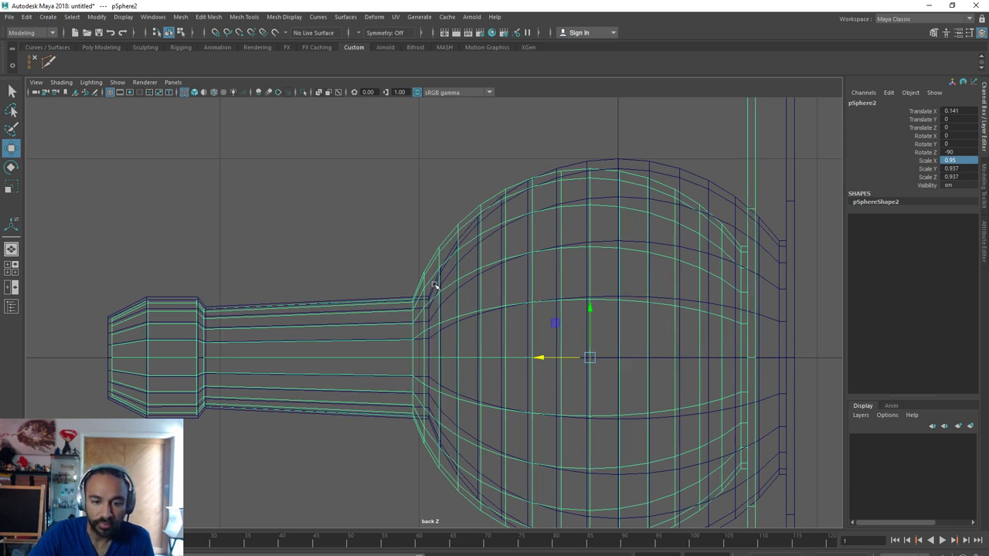
Select the copy's ball and disc vertices, leaving out the peg, and move them along X until the ball is centred inside the original
right_click_drag(434, 286, 397, 280)
scroll(398, 280, "down", 6)
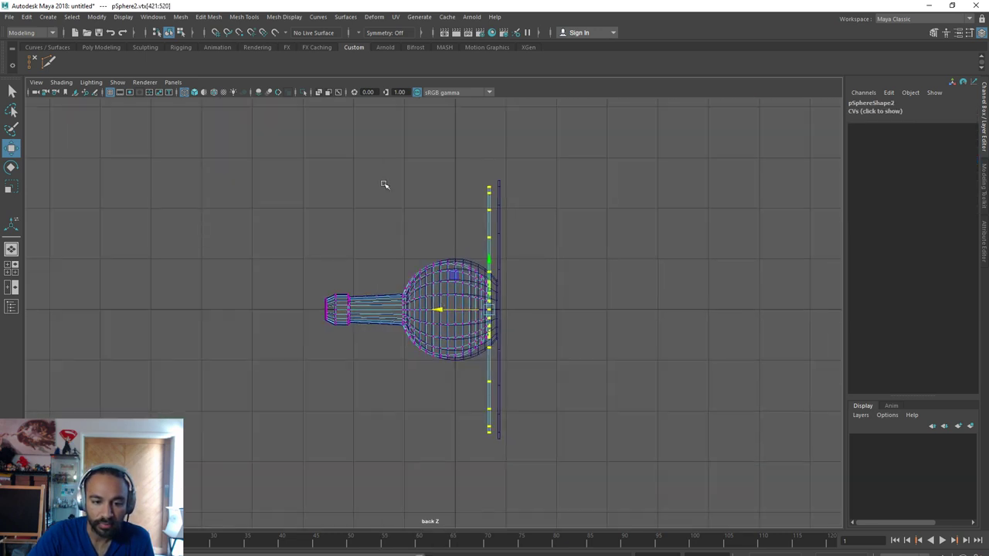
left_click_drag(390, 155, 554, 502)
scroll(490, 405, "up", 3)
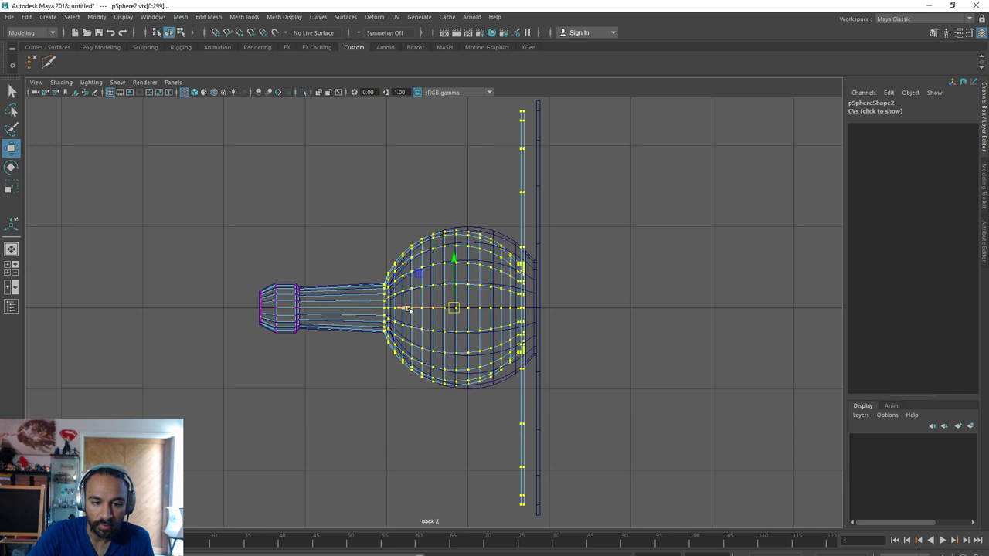
left_click_drag(408, 309, 421, 312)
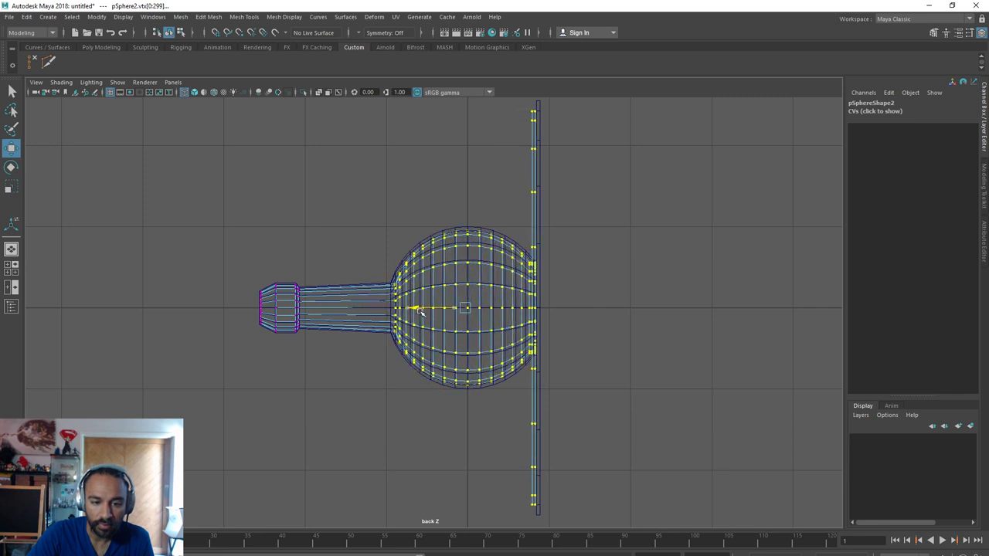
Select only the copy's disc and outer ring vertices and move them along X until the copy's disc lines up with the original disc
scroll(287, 278, "up", 10)
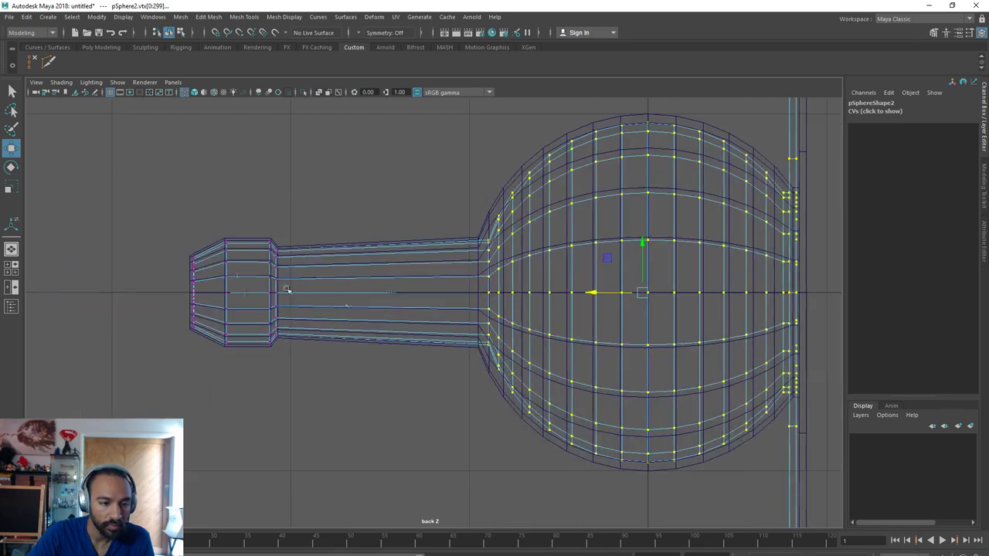
scroll(298, 276, "down", 2)
scroll(466, 357, "down", 8)
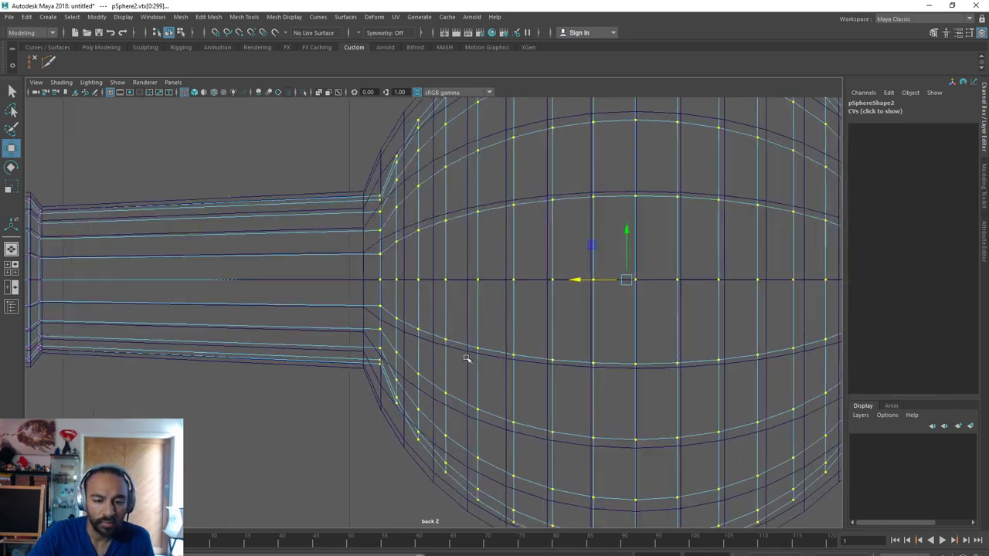
scroll(553, 372, "down", 4)
middle_click_drag(498, 318, 382, 310, "alt")
scroll(383, 311, "up", 6)
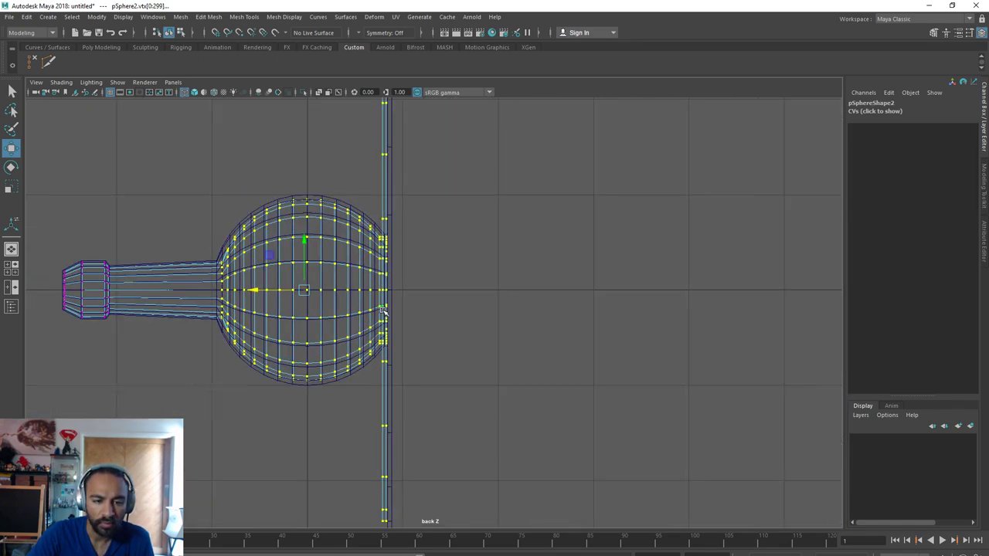
scroll(384, 311, "down", 4)
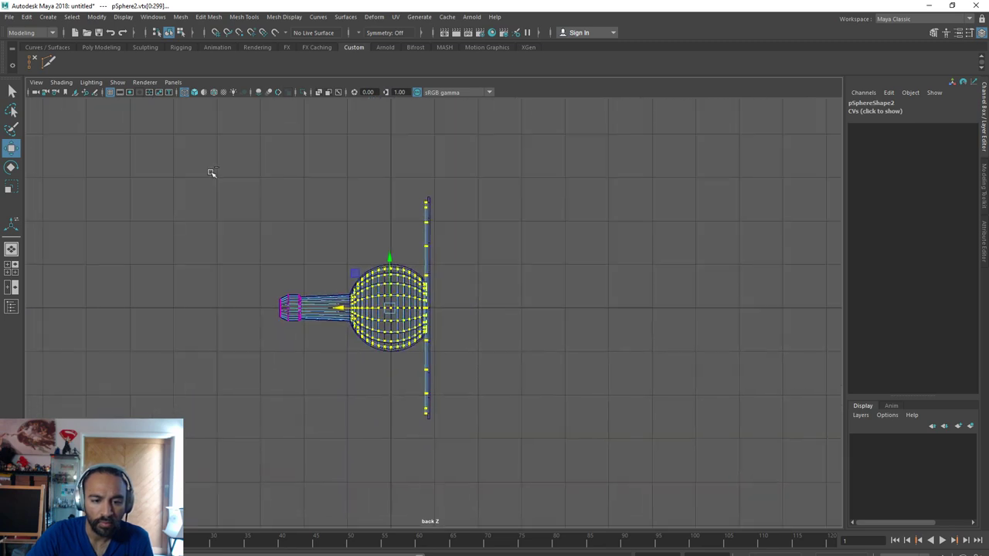
left_click_drag(219, 171, 425, 413)
scroll(441, 409, "up", 10)
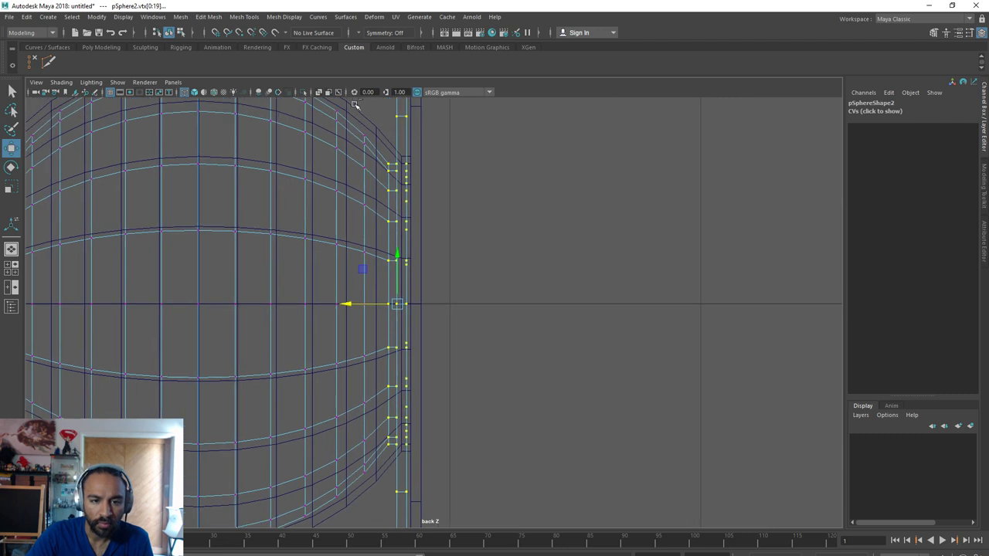
left_click_drag(354, 109, 393, 552, "ctrl")
left_click_drag(350, 304, 366, 304)
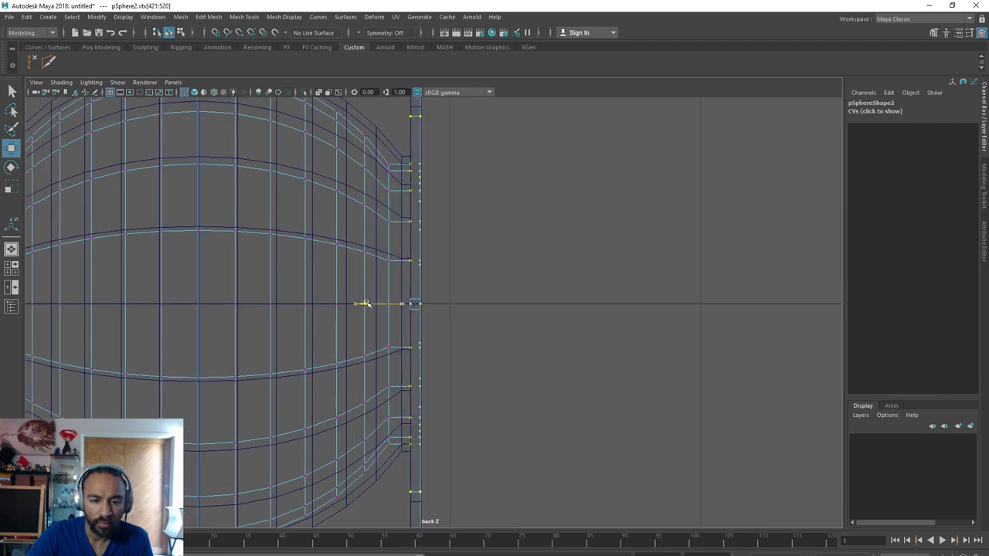
key("r")
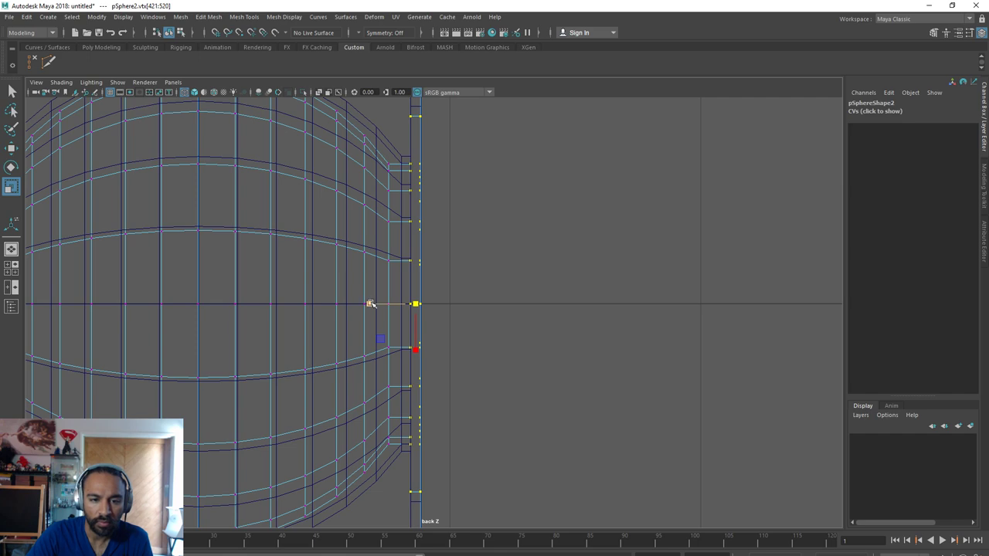
Show the perspective view shaded and move the copy's disc vertices along X, outward past the original disc
scroll(371, 304, "down", 5)
key("space")
left_click_drag(456, 350, 508, 346)
key("5")
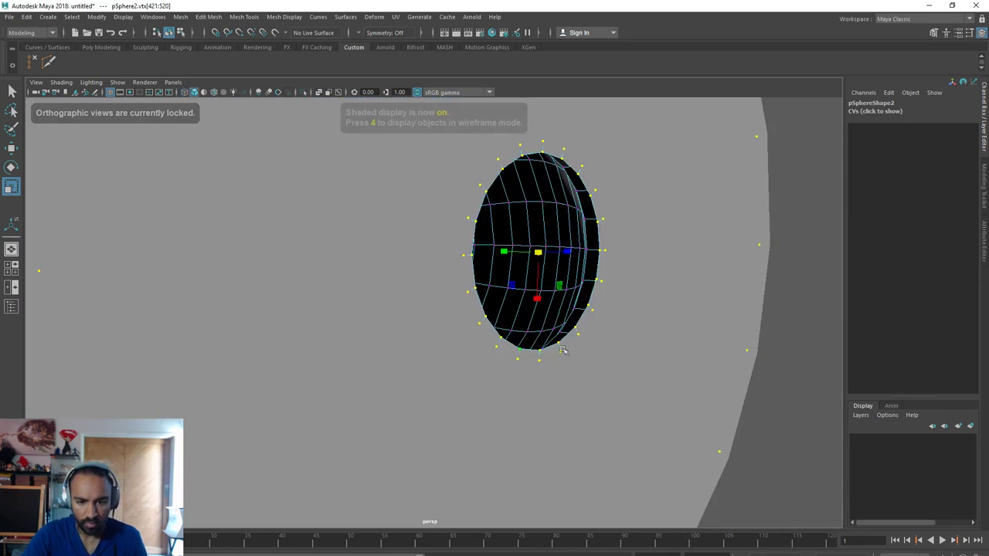
key("w")
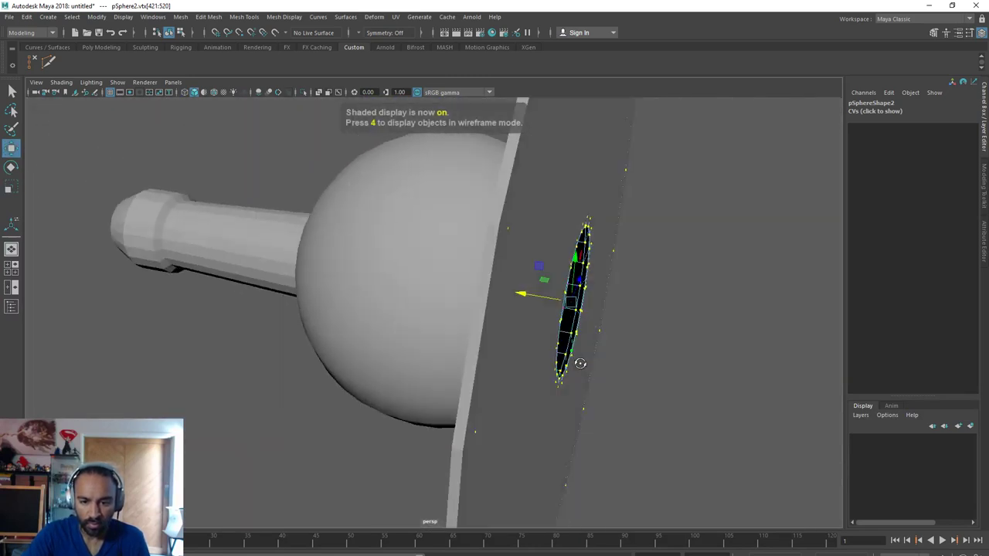
left_click_drag(524, 292, 486, 269)
Select the copy's disc faces, excluding the narrow ring joining them to the ball, and delete them
right_click_drag(495, 265, 488, 294)
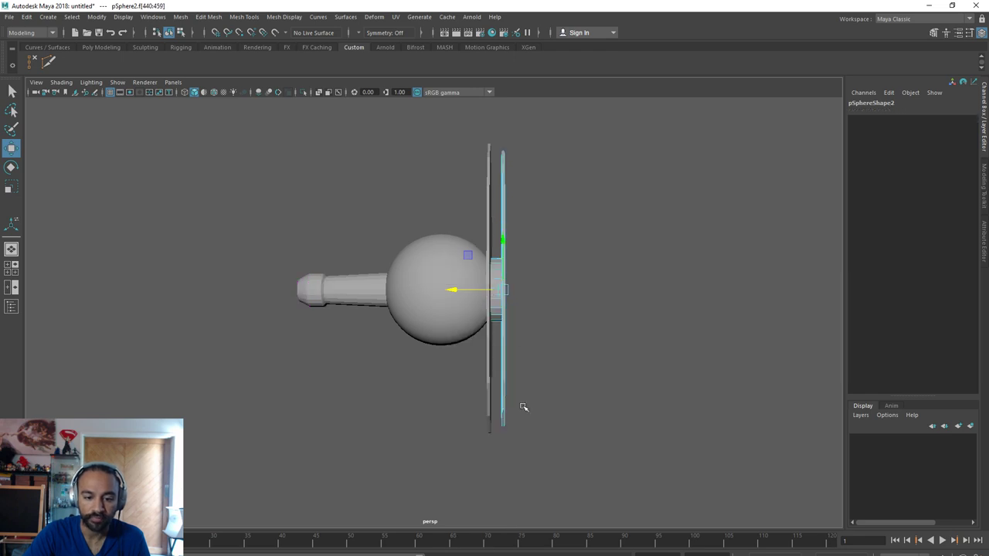
left_click_drag(528, 460, 500, 122)
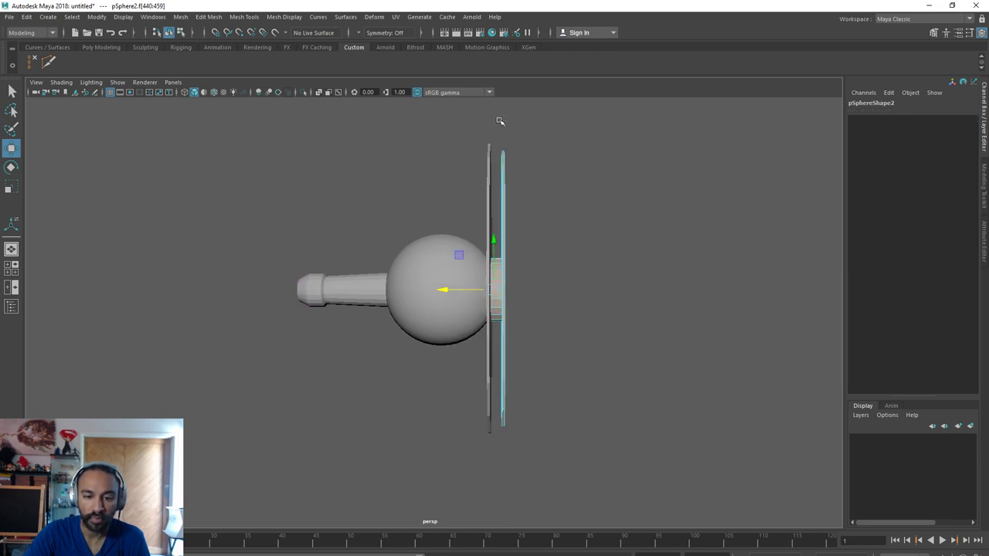
left_click_drag(491, 387, 494, 383, "ctrl")
key("Delete")
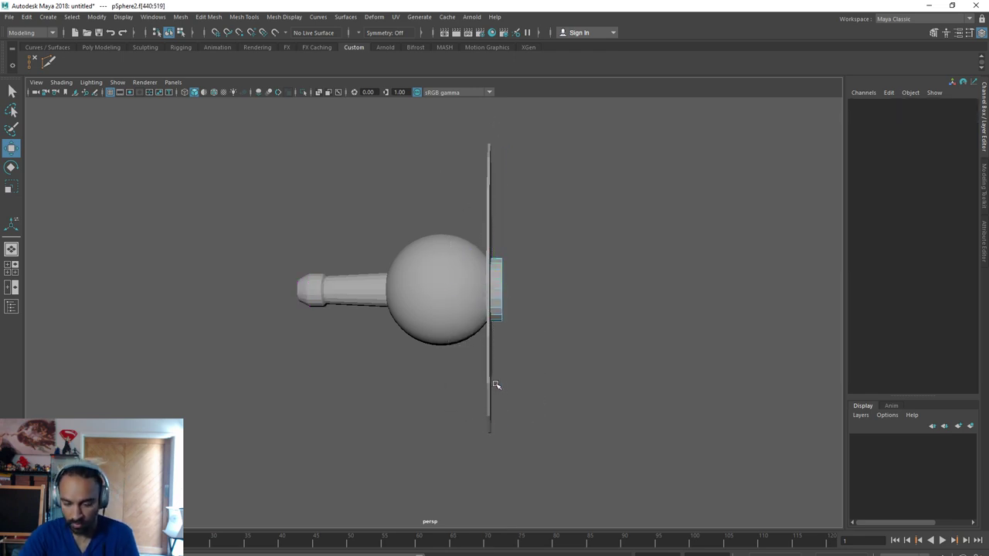
Select the open border edge loop of the copy's ring and move it along X back to the original disc
scroll(521, 342, "up", 5)
left_click_drag(637, 340, 579, 274, "alt")
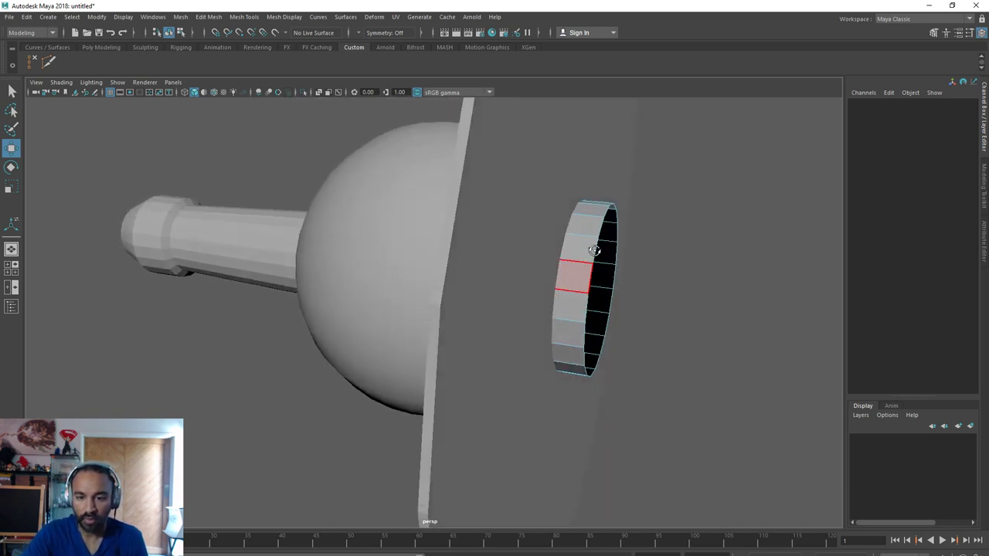
right_click_drag(596, 229, 596, 230)
double_click(596, 230)
left_click_drag(596, 230, 605, 239, "alt")
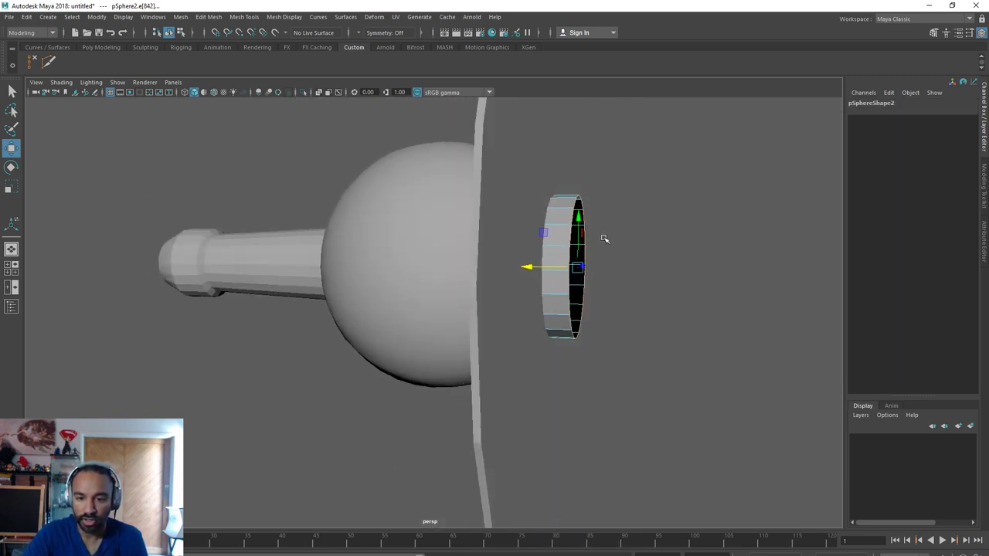
left_click_drag(530, 267, 495, 267)
left_click_drag(565, 286, 504, 238, "alt")
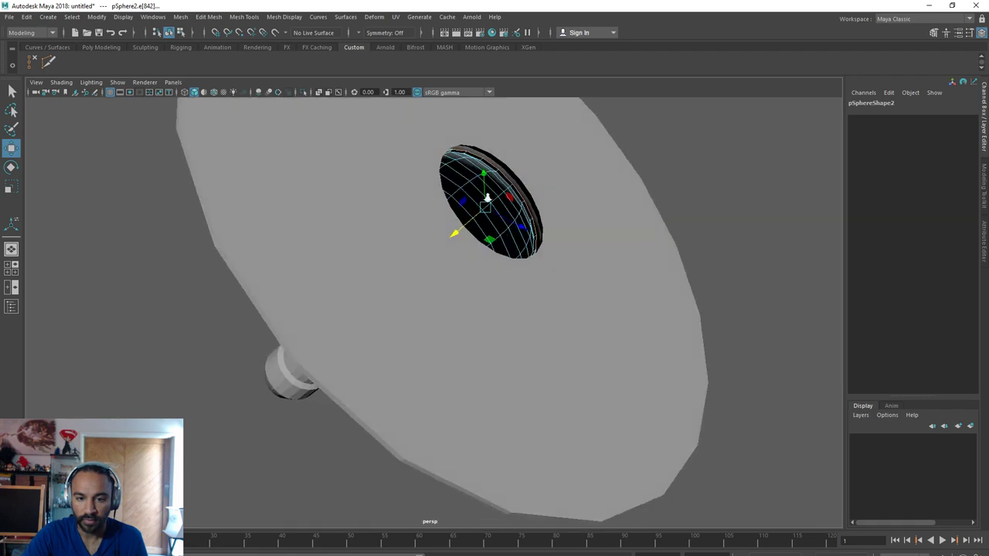
scroll(489, 197, "up", 4)
middle_click_drag(499, 193, 454, 380, "alt")
left_click_drag(455, 379, 443, 399, "alt")
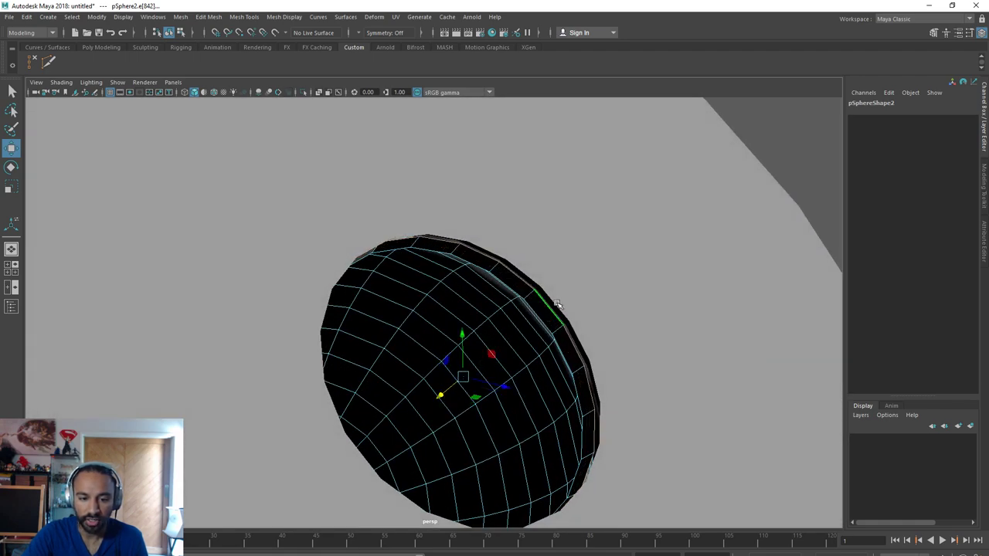
Select the whole inner copy and reverse its normals
left_click(585, 290)
mouse_move(592, 276)
left_mouse_down("alt")
mouse_move(614, 239)
mouse_move(592, 225)
mouse_move(586, 260)
left_mouse_up("alt")
left_click(493, 255)
left_click_drag(496, 258, 535, 299, "alt")
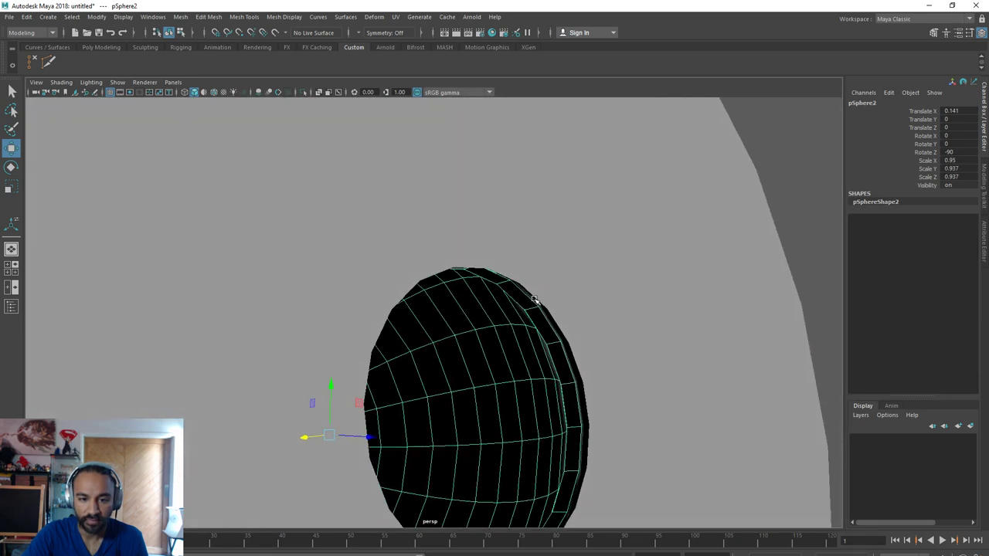
left_click(591, 289)
left_click_drag(603, 327, 480, 348, "alt")
left_click(480, 348)
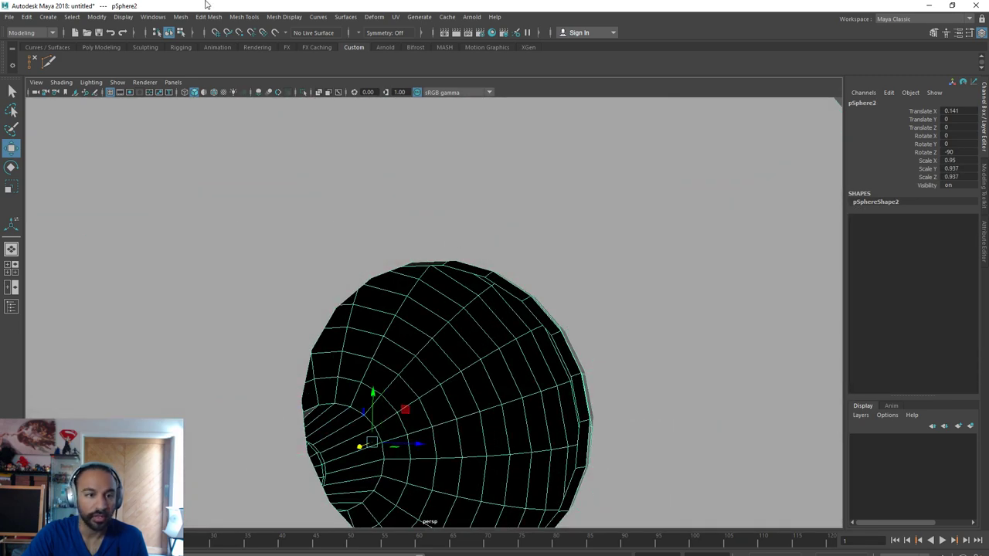
left_click(180, 17)
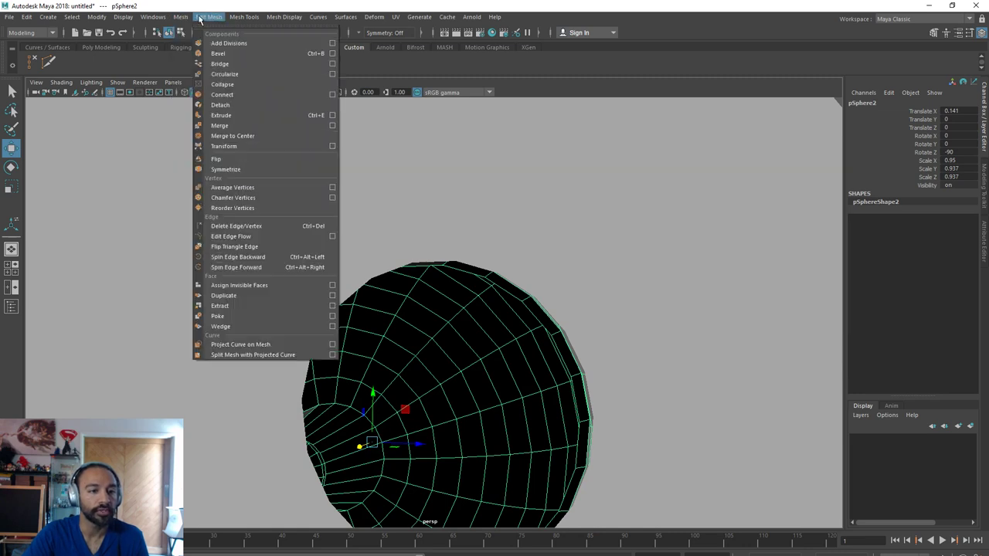
mouse_move(284, 17)
left_click(302, 66)
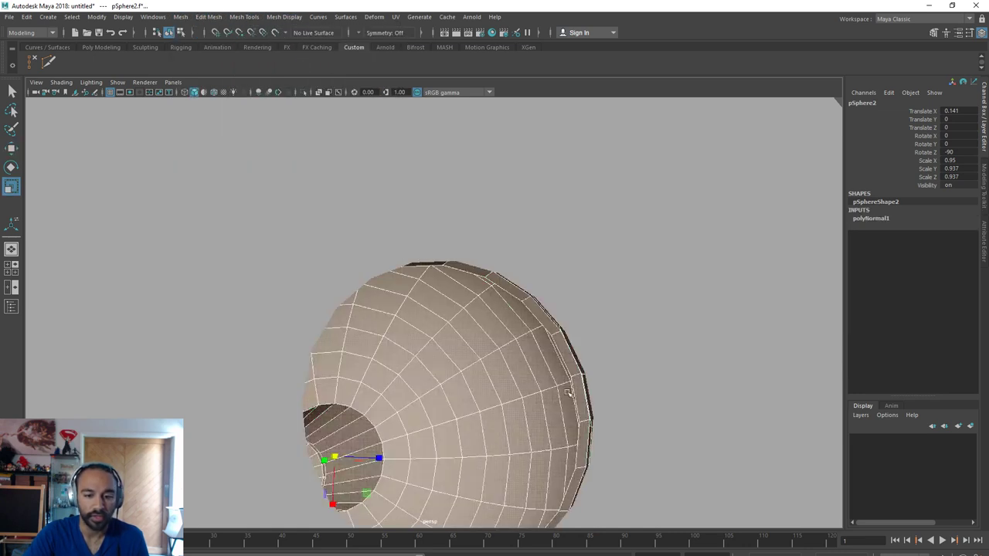
Select the inner copy together with the original object and combine them into one mesh
left_click(566, 388)
left_click_drag(566, 388, 393, 116, "alt")
left_click(623, 344, "shift")
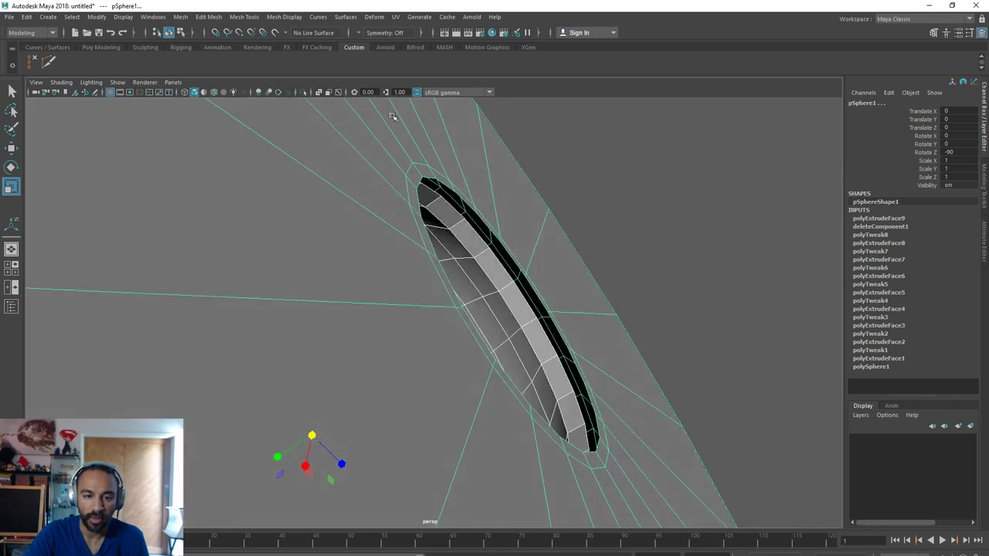
left_click(181, 17)
left_click(204, 54)
Select the inner ring's border edge loop on the combined mesh and adjust its position toward the disc's opening
scroll(523, 233, "up", 3)
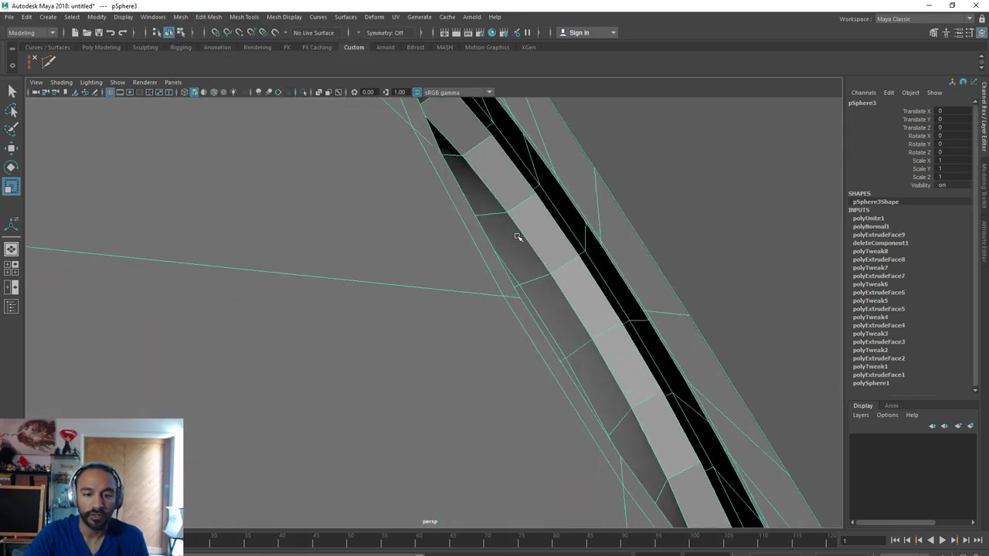
right_click(530, 228)
left_click(529, 199)
double_click(545, 213)
left_click_drag(545, 214, 568, 233, "alt")
key("w")
left_click_drag(522, 429, 570, 243)
Try scaling the edge loop around the disc's opening, and undo the scaling
double_click(514, 170)
scroll(516, 174, "down", 1)
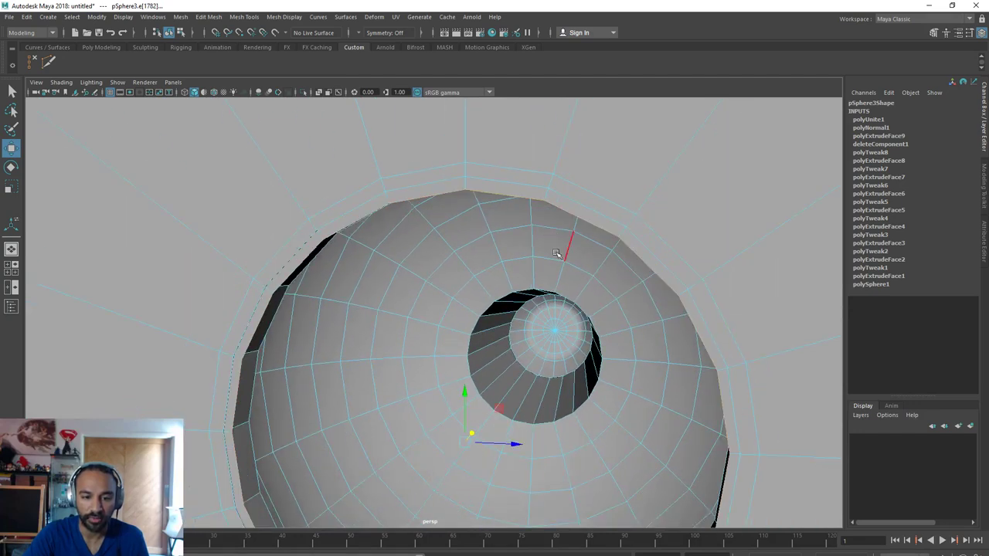
key("r")
left_click_drag(464, 443, 537, 409)
key("w")
key("ctrl+z")
Select the inner ring's border edge loop and move it along X to sit flush with the edge of the disc's opening
left_click_drag(601, 313, 594, 198, "alt")
scroll(592, 202, "up", 4)
left_click_drag(665, 170, 603, 226, "alt")
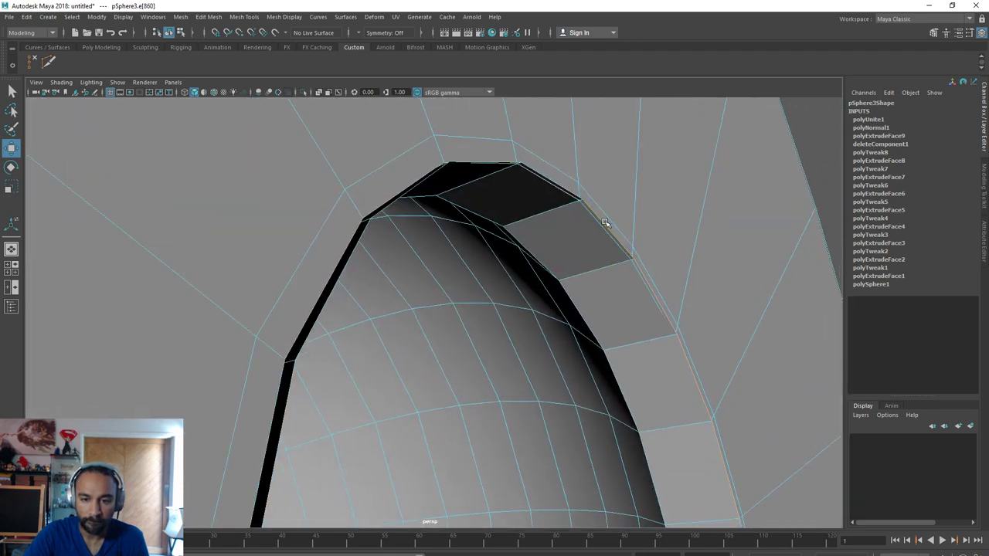
left_click_drag(642, 355, 618, 328, "alt")
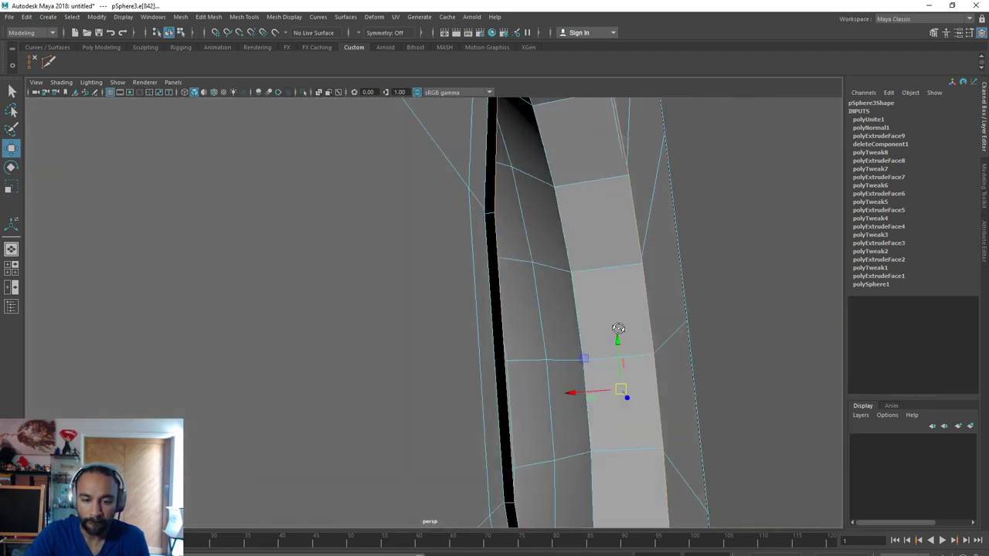
mouse_move(583, 390)
left_mouse_down()
mouse_move(568, 394)
mouse_move(486, 287)
mouse_move(507, 410)
left_mouse_up()
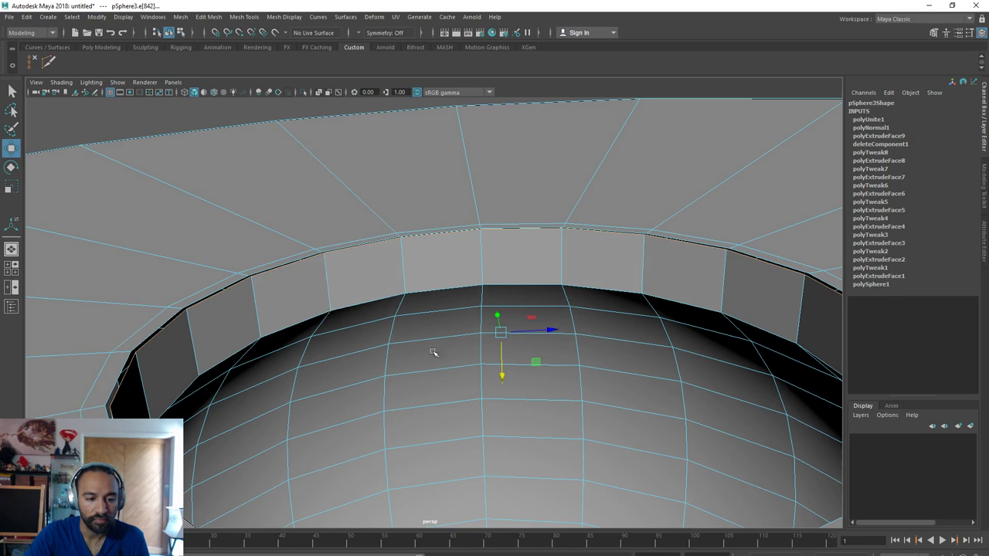
Try to scale the disc opening's edge loop uniformly to close the gap to the inner ring
key("r")
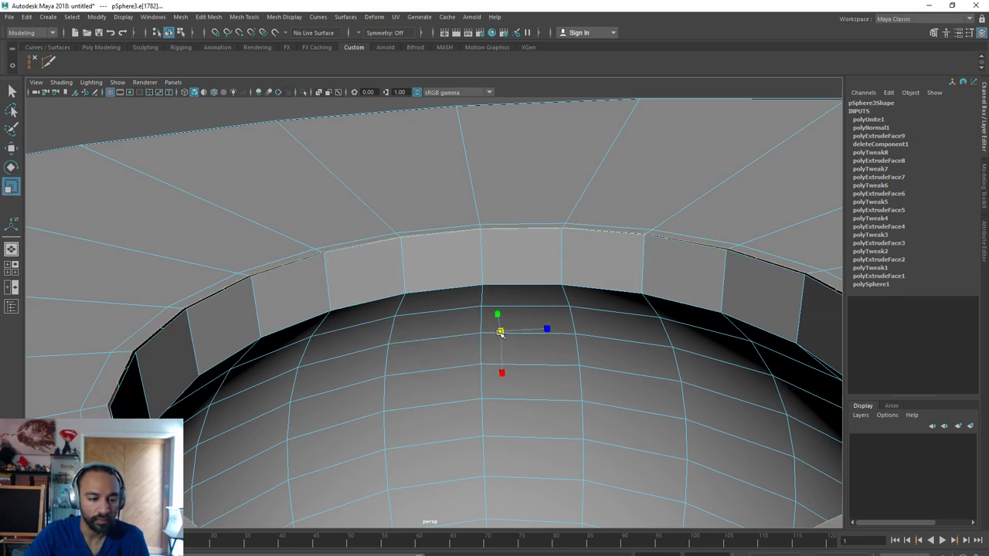
mouse_move(504, 343)
left_mouse_down("alt")
mouse_move(601, 404)
mouse_move(561, 402)
mouse_move(521, 314)
mouse_move(499, 325)
mouse_move(497, 349)
left_mouse_up("alt")
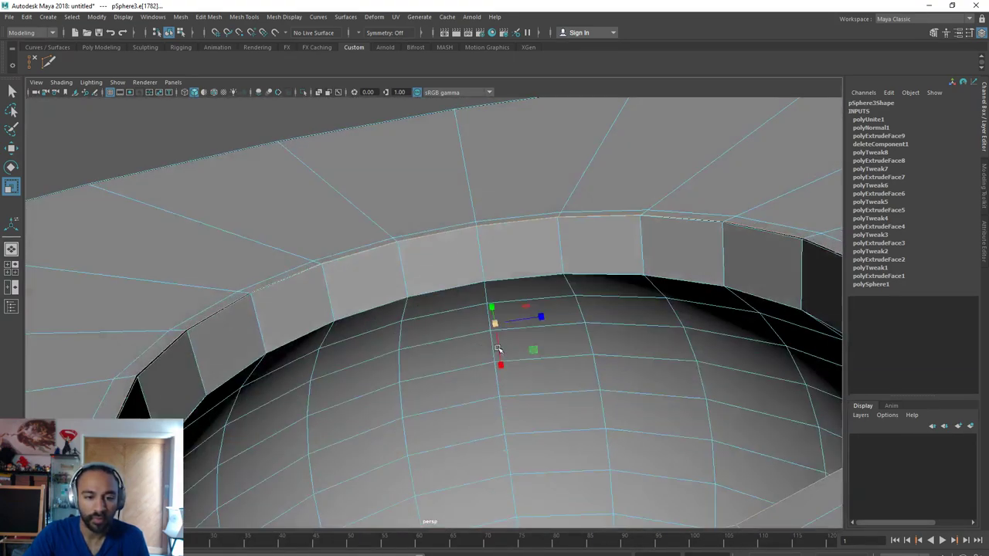
scroll(447, 247, "up", 5)
scroll(525, 189, "down", 3)
left_click_drag(530, 194, 525, 254, "alt")
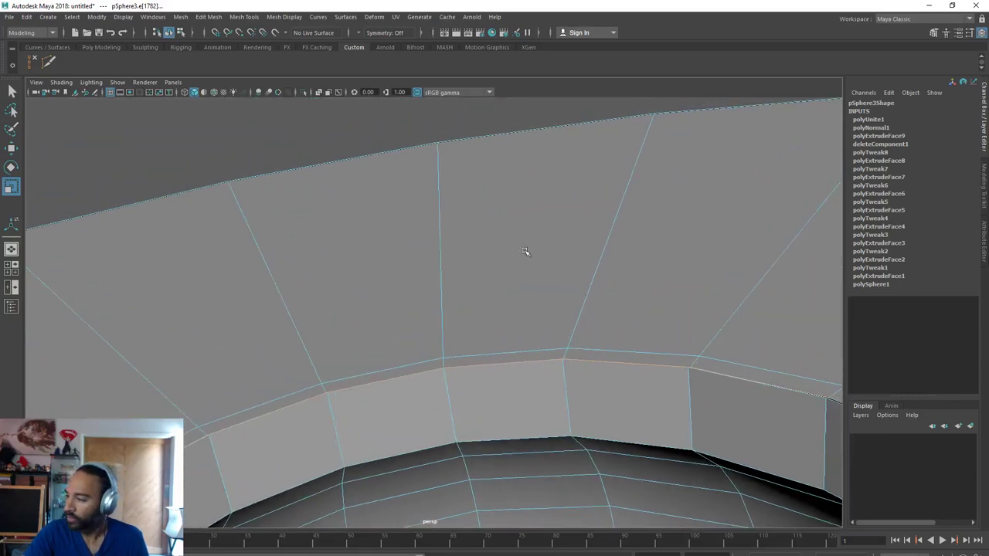
Check the rim vertices where the ring meets the disc, and undo the last vertex selection and rim scaling
right_click_drag(525, 254, 491, 266)
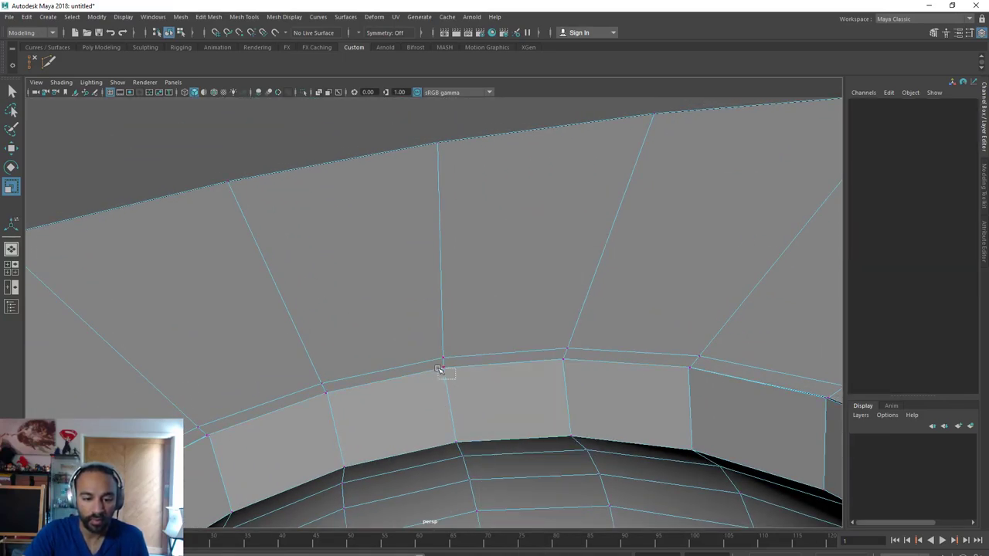
left_click(436, 366)
scroll(410, 379, "up", 5)
left_click_drag(397, 387, 477, 307, "alt")
scroll(474, 309, "down", 4)
key("ctrl+z")
key("ctrl+z")
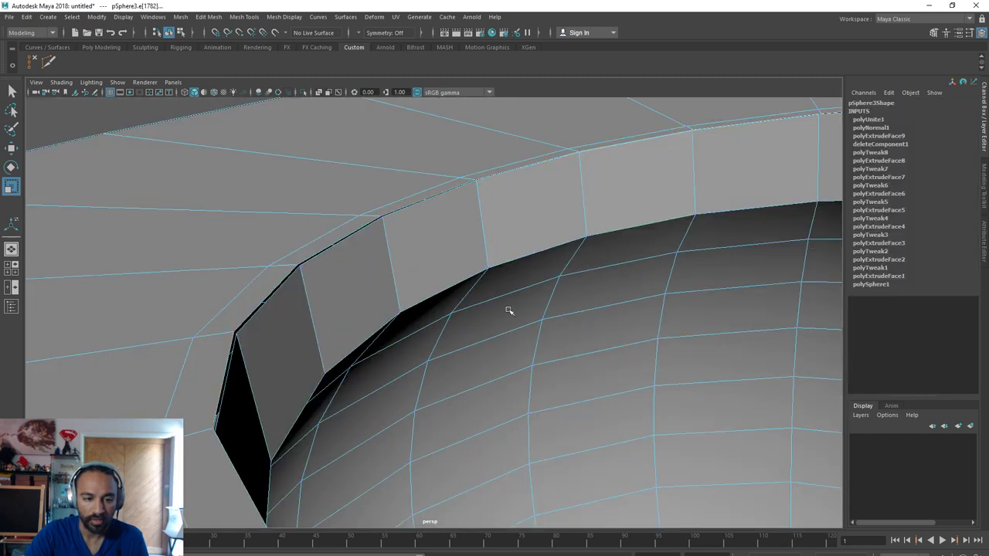
key("ctrl+z")
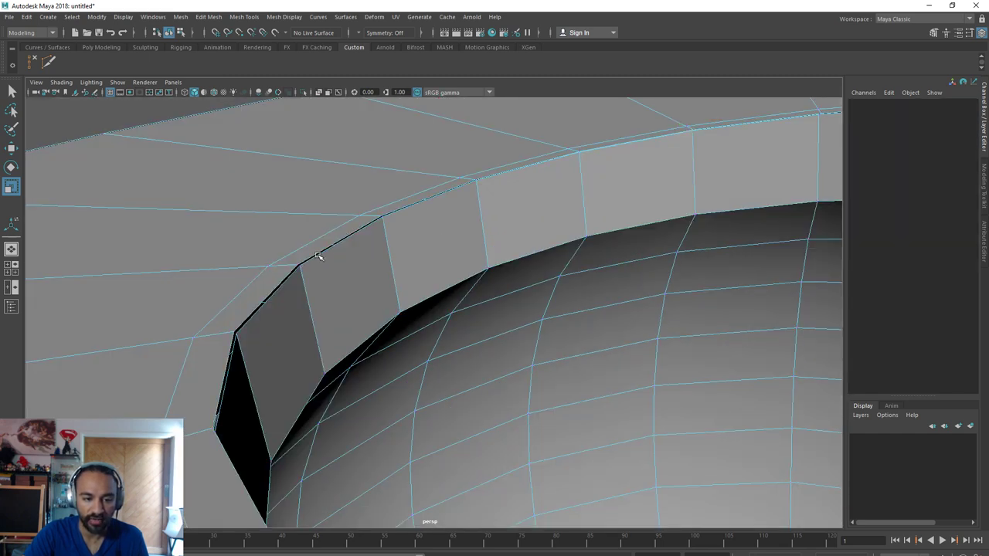
Select the inner ring's border edge loop and move it slightly away from the disc opening to leave a gap
scroll(318, 256, "up", 5)
right_click_drag(232, 213, 232, 185)
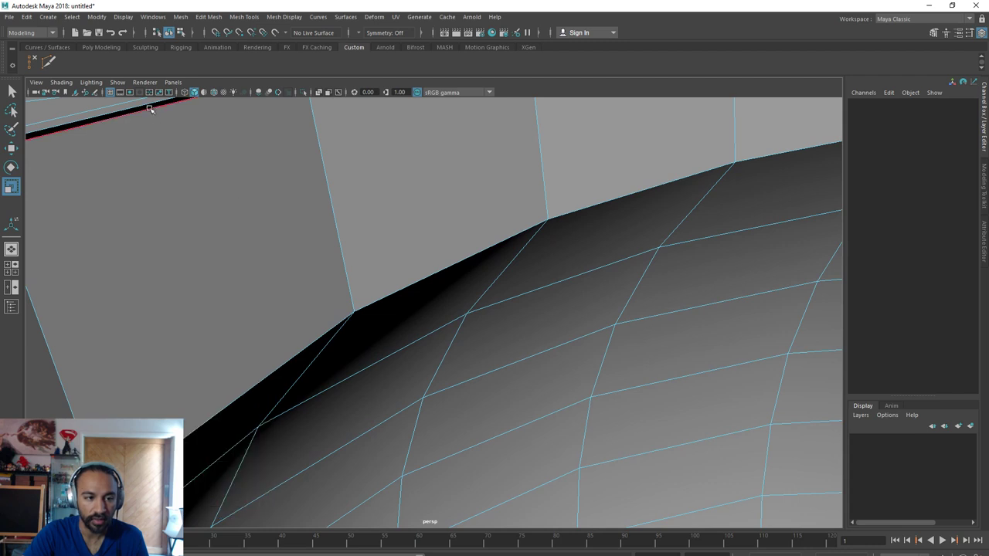
double_click(150, 110)
scroll(193, 128, "down", 4)
key("w")
scroll(611, 233, "down", 3)
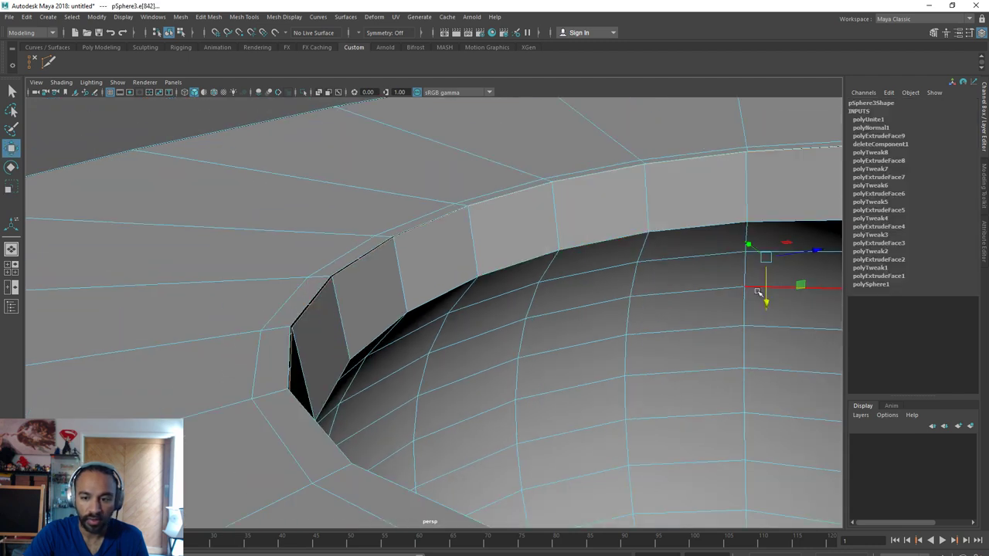
left_click_drag(758, 291, 762, 318)
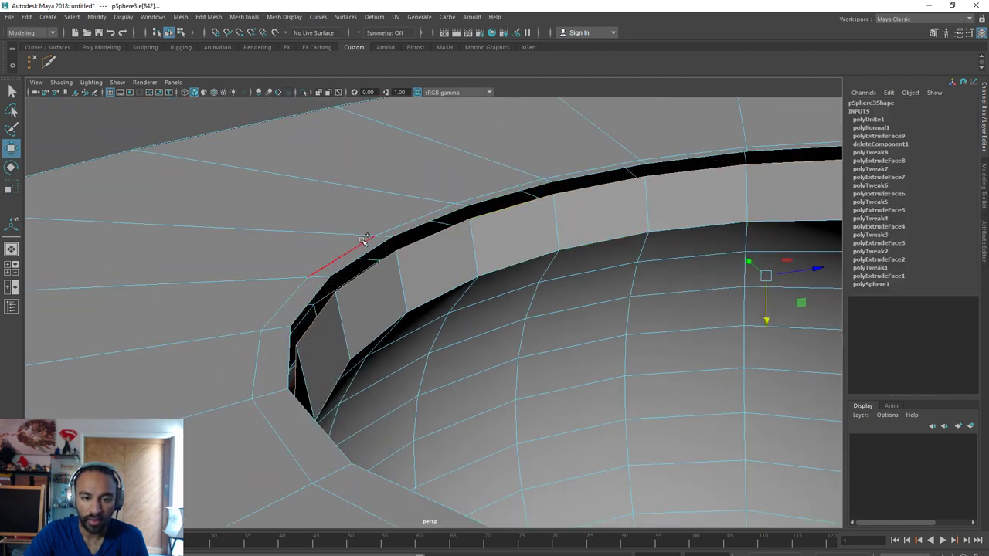
Bridge the ring's border to the disc opening's edge with 1 division, and select an edge loop on the rim for inspection
left_click(208, 16)
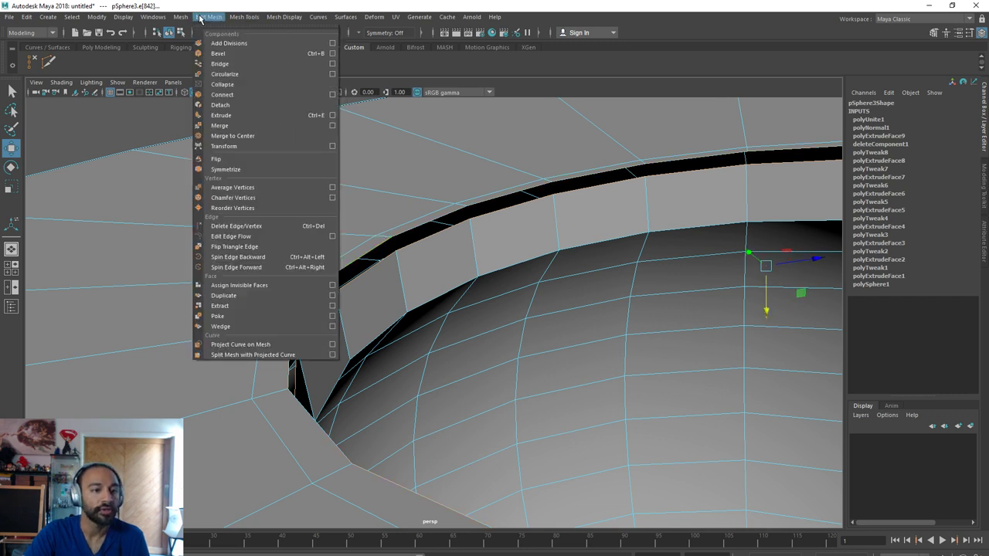
left_click(220, 65)
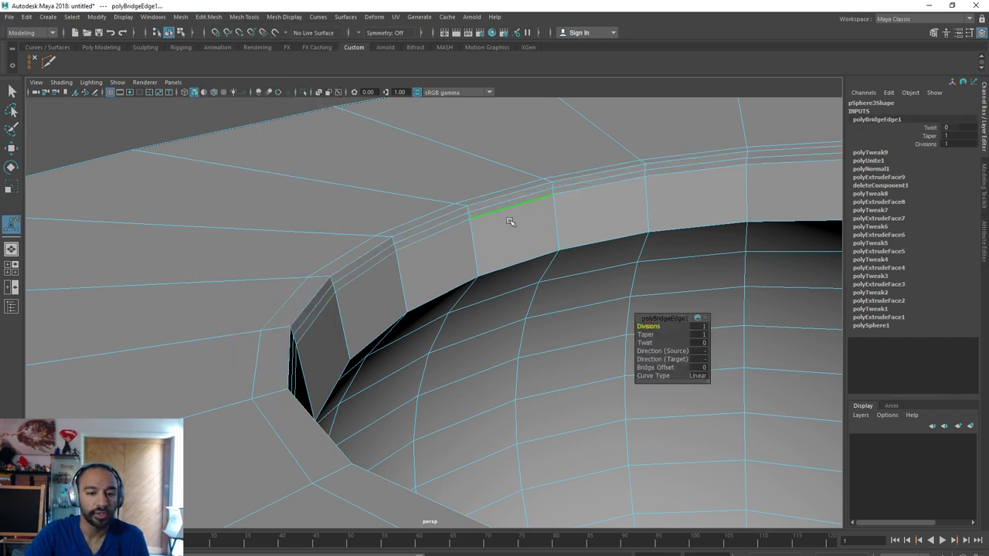
double_click(455, 218)
scroll(443, 251, "down", 3)
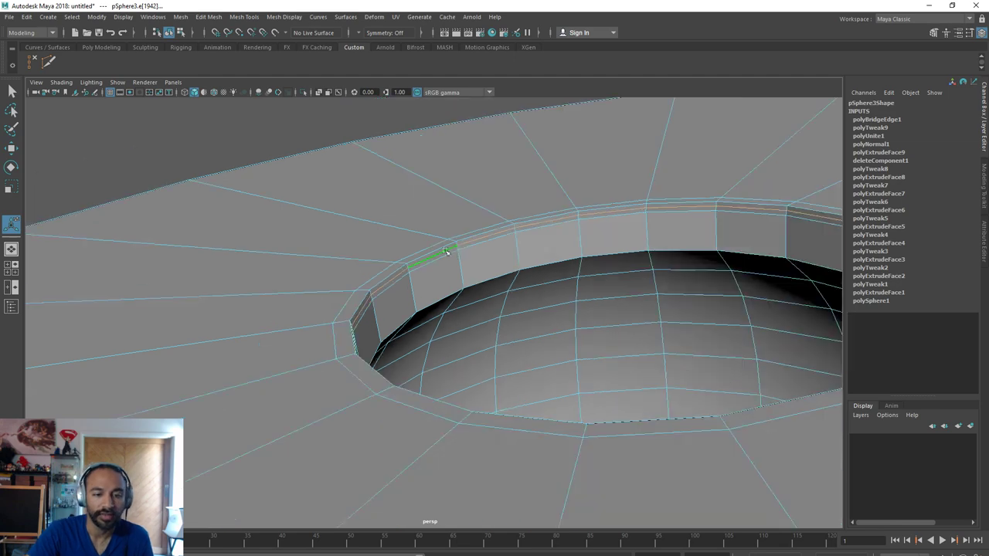
left_click_drag(444, 251, 433, 317, "alt")
scroll(456, 298, "down", 2)
scroll(432, 317, "up", 5)
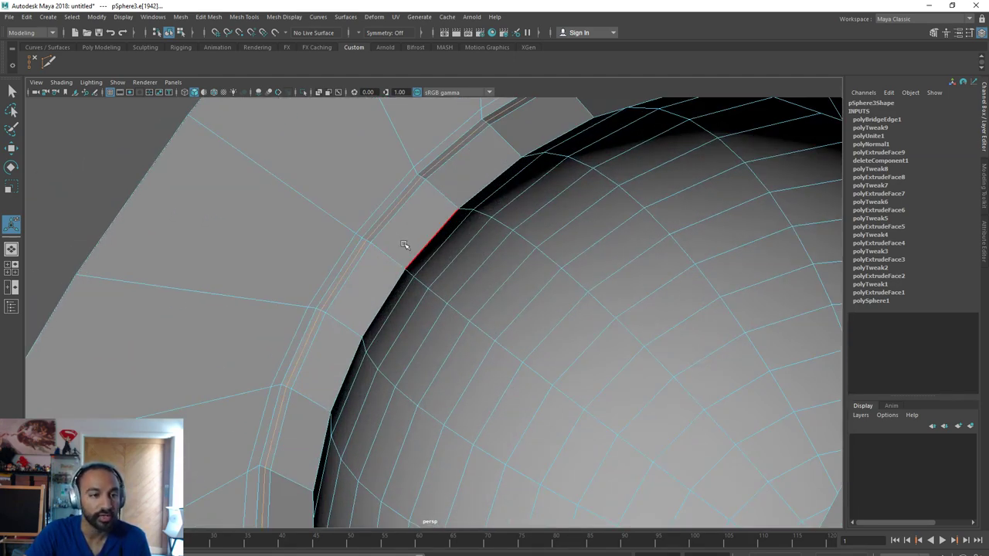
Insert supporting edge loops on both sides of the corner between ring wall and inner ball, plus one across the wall's middle
left_click(155, 120)
left_click(238, 17)
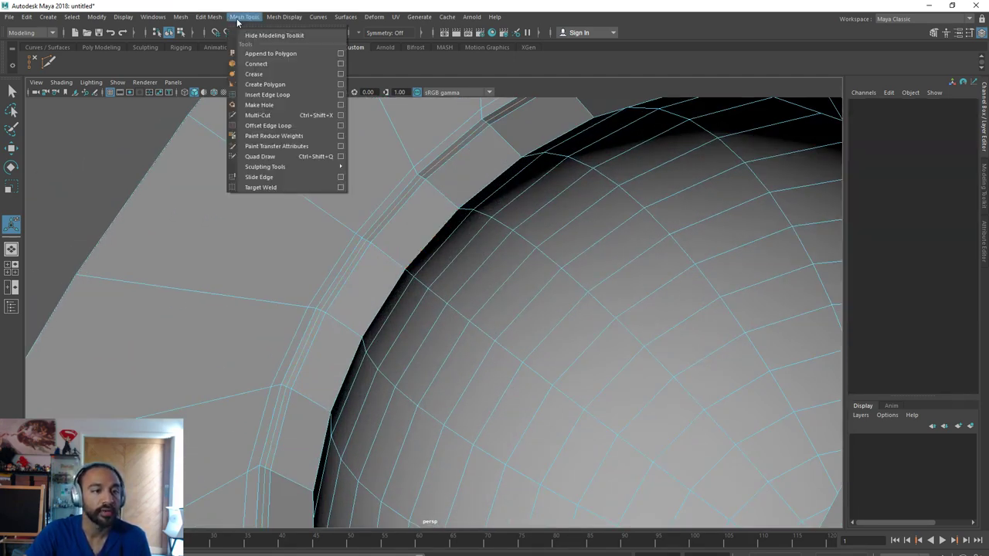
left_click(261, 95)
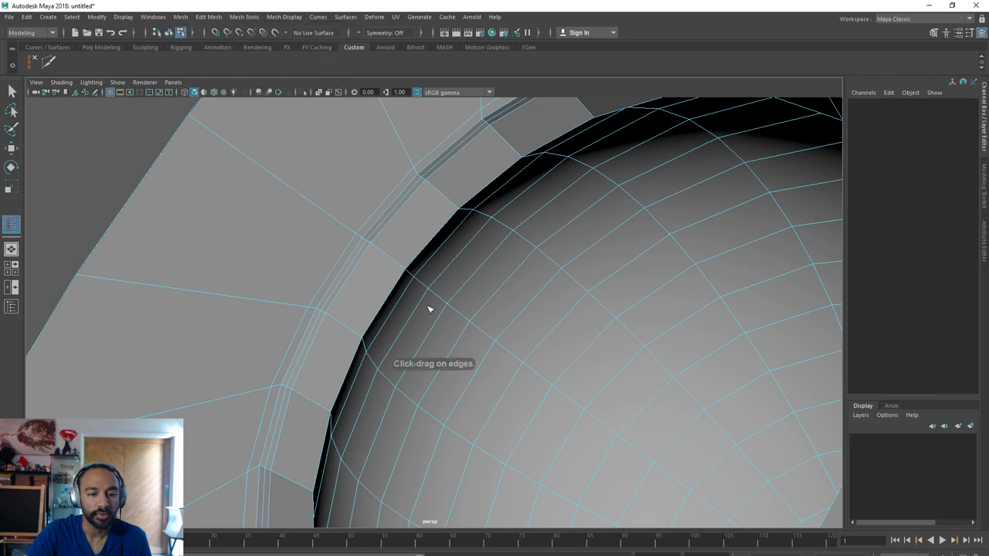
left_click(401, 267)
left_click_drag(405, 271, 452, 304, "alt")
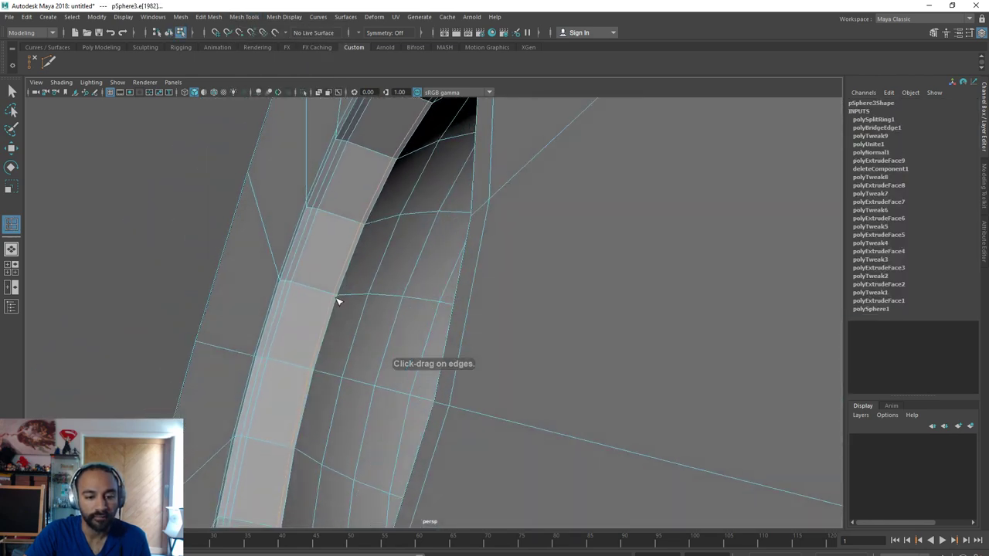
left_click(343, 297)
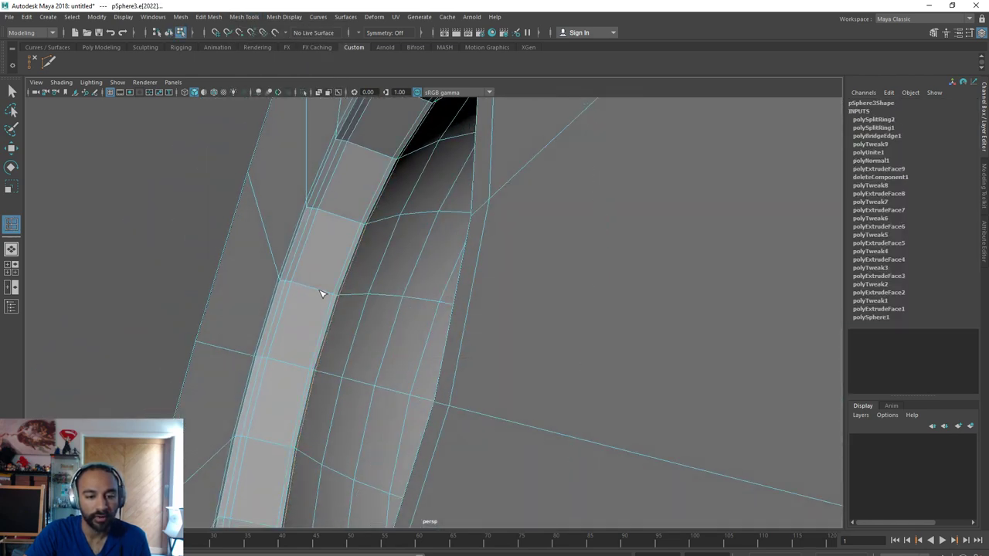
left_click(315, 291)
Insert three edge loops on the disc's front face: near the opening, midway out, and close to the outer rim
left_click_drag(304, 289, 422, 343, "alt")
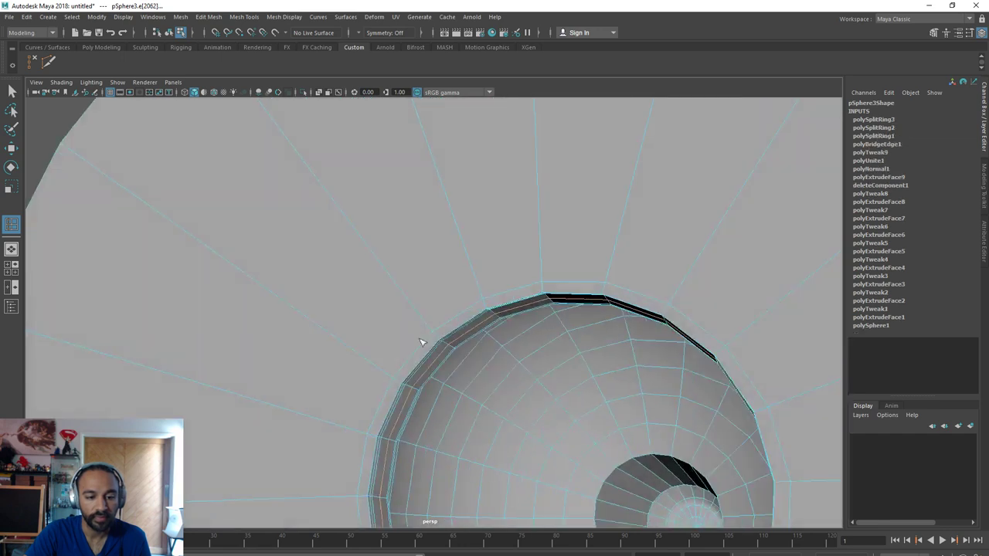
scroll(427, 324, "down", 3)
left_click(420, 307)
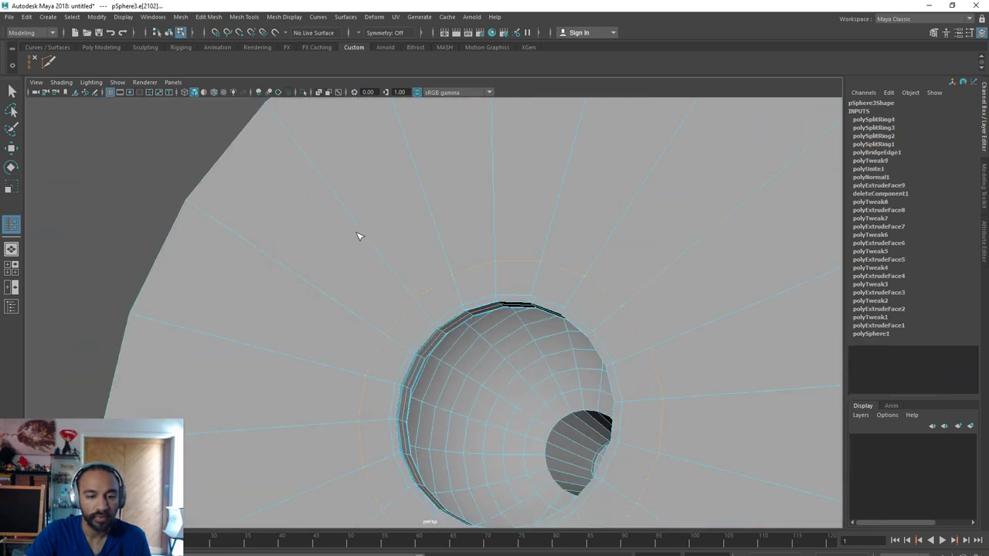
left_click(344, 211)
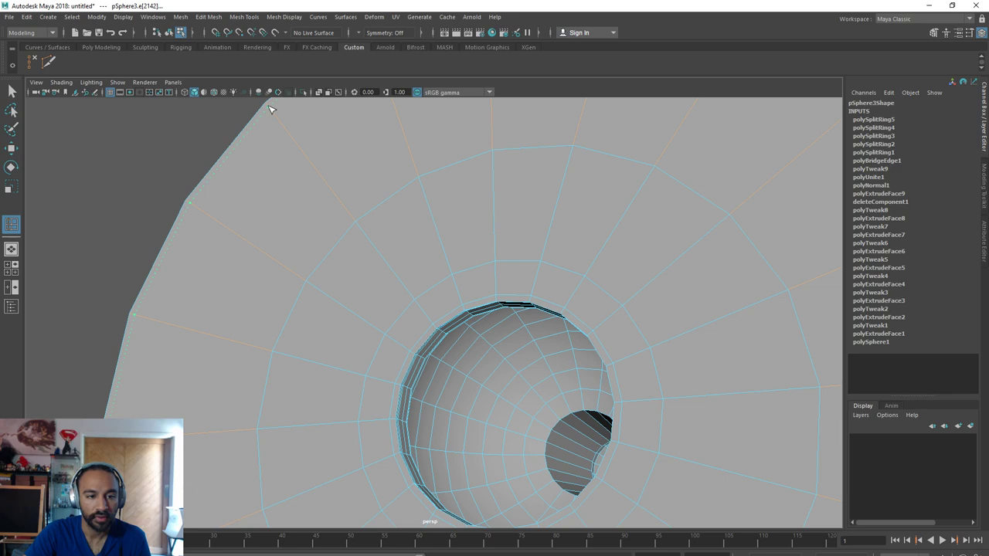
left_click(267, 108)
Insert four edge loops on the disc's back face, from the outer rim to the ball junction and the area between
left_click_drag(267, 107, 530, 168, "alt")
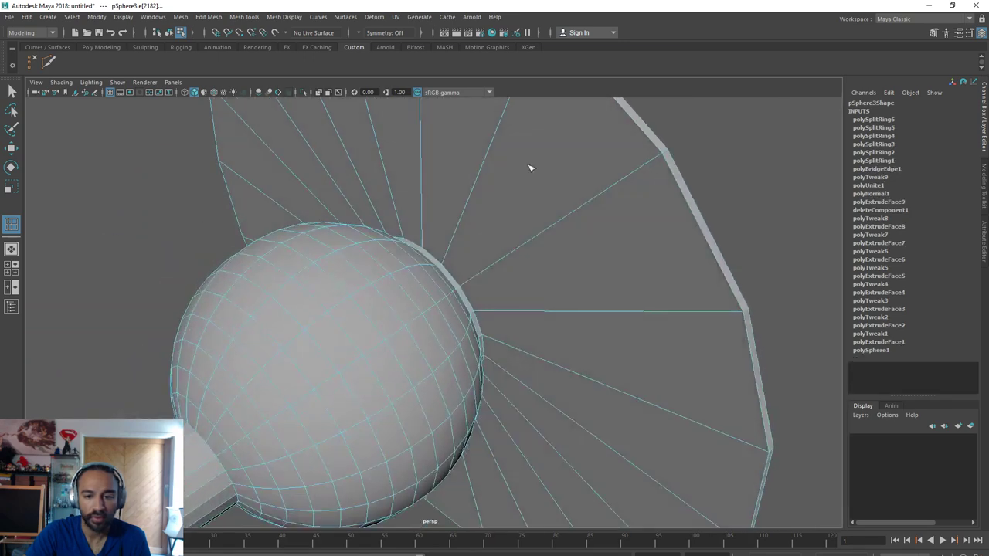
left_click(664, 159)
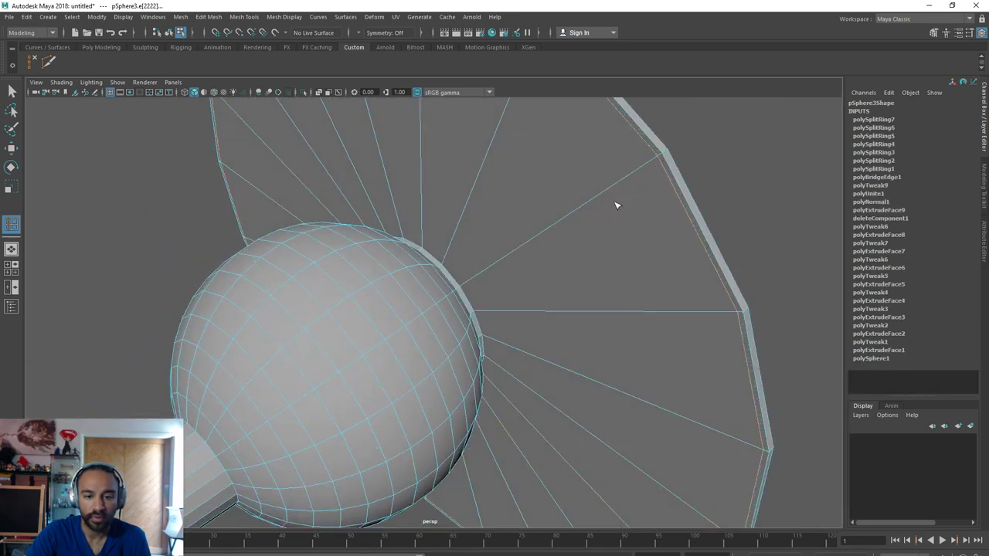
left_click(465, 288)
left_click(487, 276)
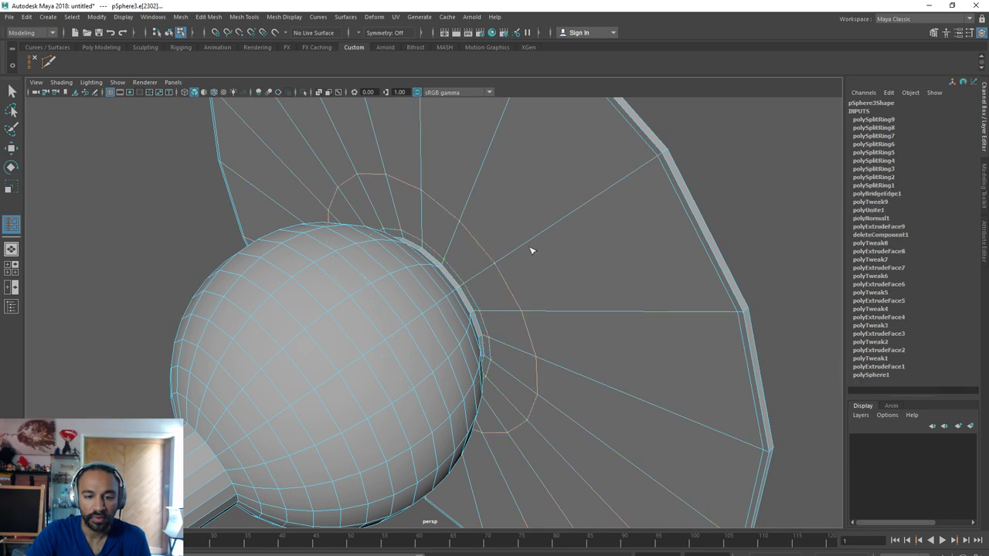
left_click(580, 216)
Return to object mode, select the whole ball cutter, and delete its construction history
left_click_drag(575, 214, 372, 274, "alt")
scroll(507, 343, "down", 2)
mouse_move(508, 342)
left_mouse_down("alt")
mouse_move(494, 366)
mouse_move(459, 365)
mouse_move(501, 369)
mouse_move(514, 332)
mouse_move(575, 354)
mouse_move(496, 388)
mouse_move(509, 356)
left_mouse_up("alt")
key("w")
right_click_drag(465, 309, 502, 285)
left_click(495, 285)
left_click(574, 330)
left_click(471, 347)
left_click_drag(497, 331, 602, 275, "alt")
left_click(27, 17)
mouse_move(70, 130)
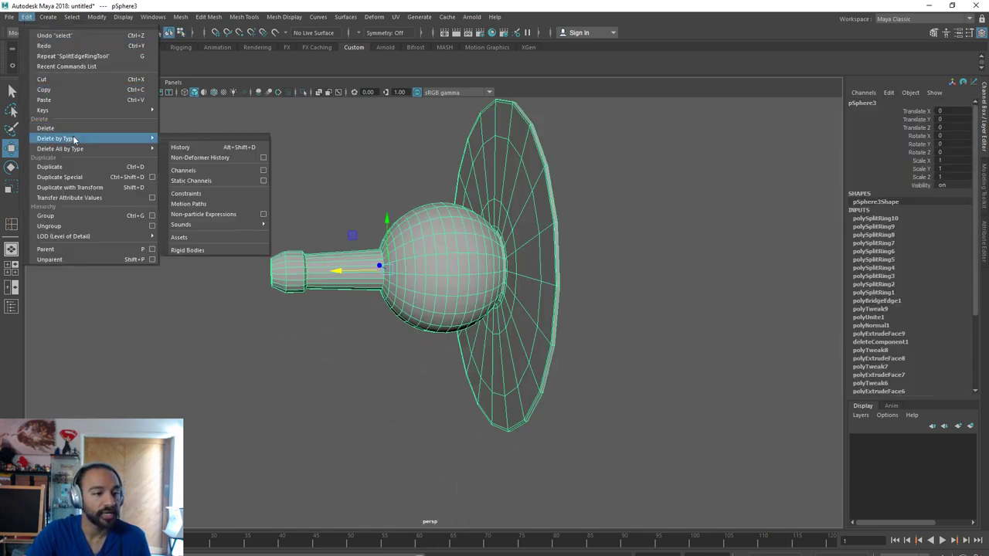
left_click(193, 148)
Export the selected ball cutter to the Desktop as an OBJ file named ball_cutter1
left_click(6, 18)
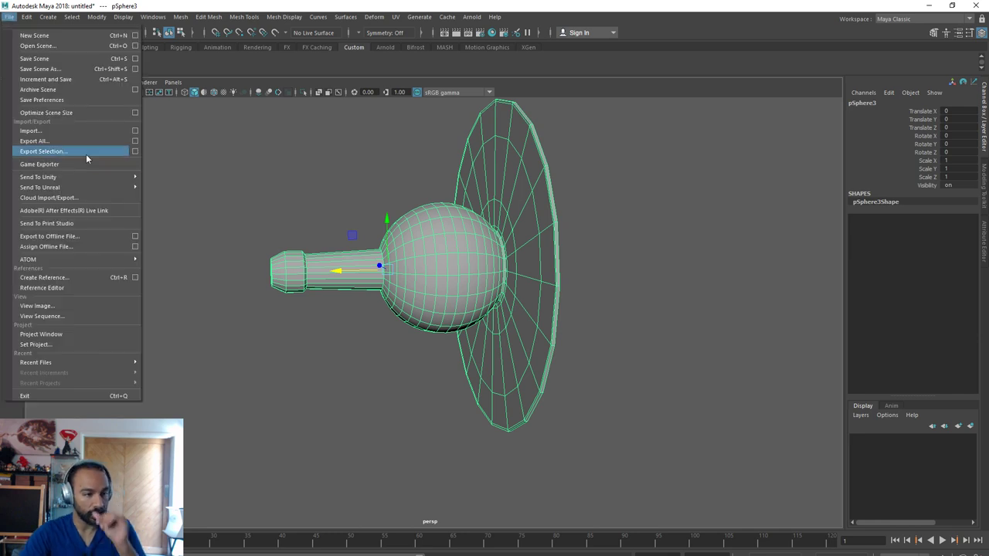
left_click(87, 154)
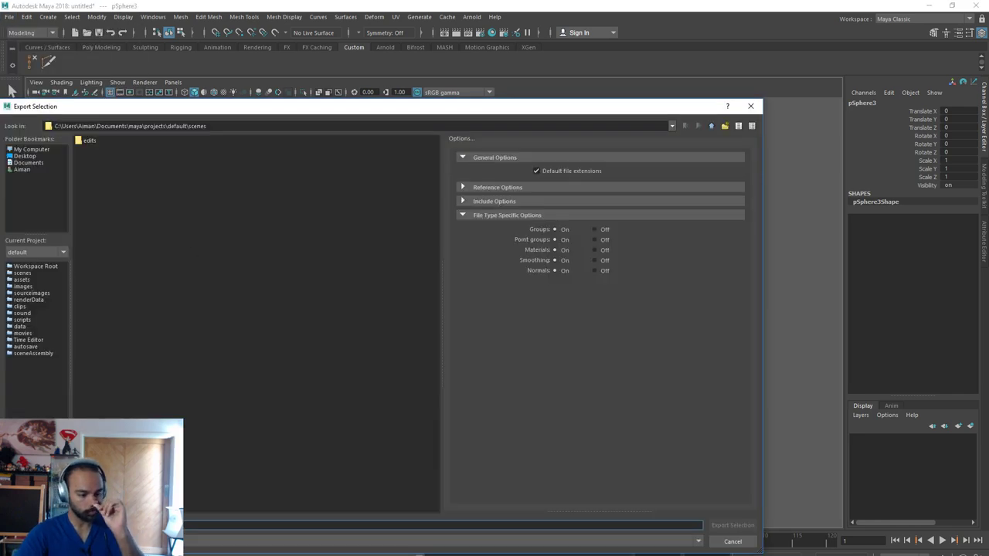
left_click(25, 156)
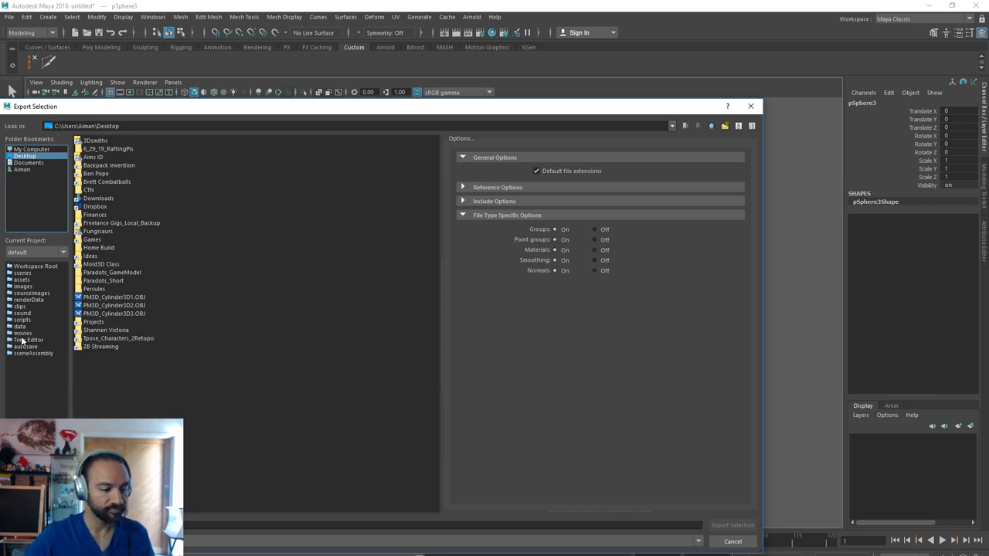
left_click(90, 314)
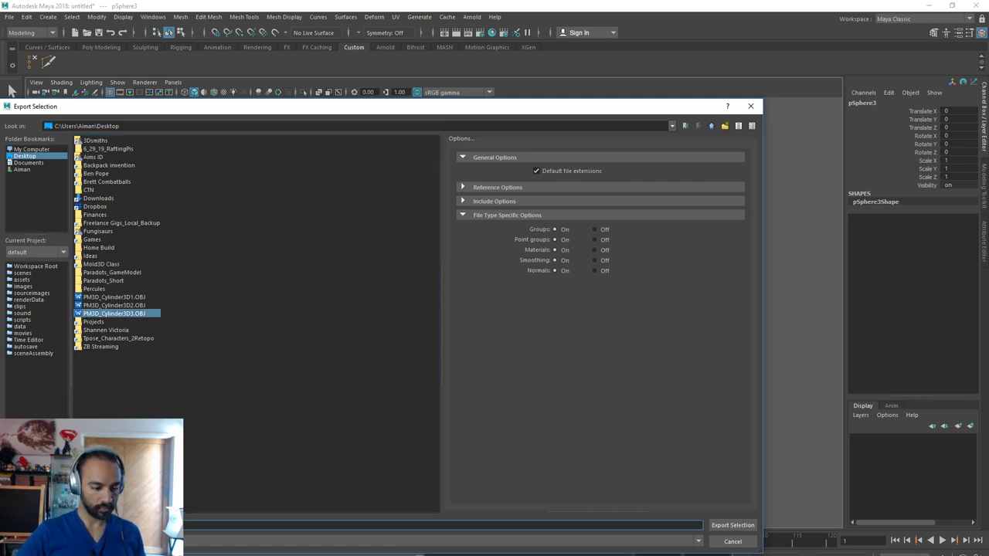
key("BackSpace")
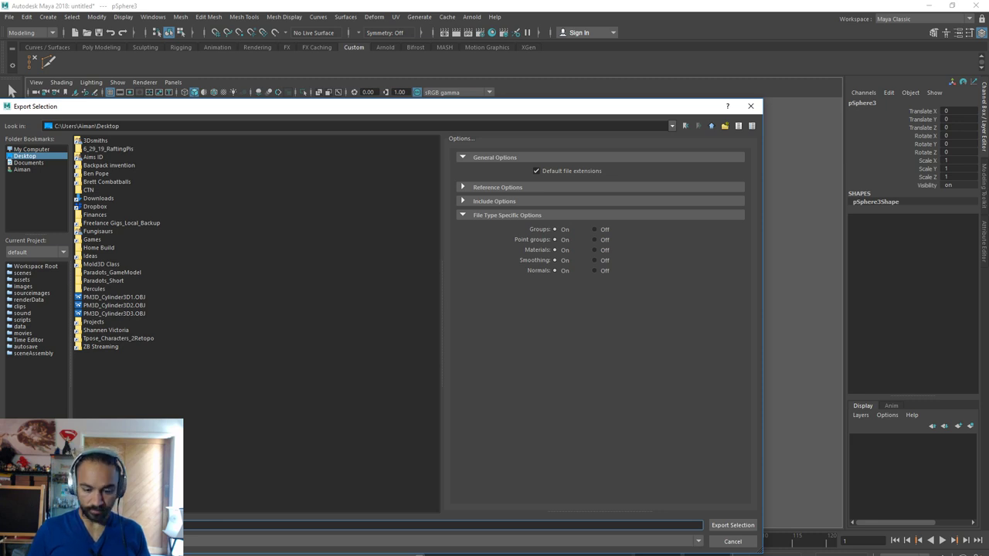
key("Return")
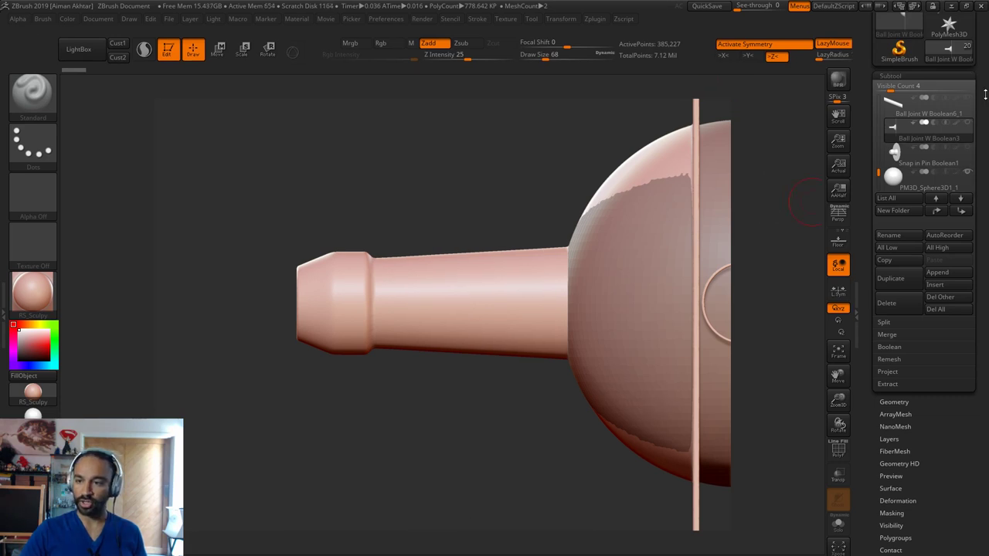
Switch to ZBrush, make SimpleBrush the active tool with tool switching always allowed, and import ball_cutter1 from the Desktop
left_click_drag(986, 93, 985, 231)
left_click(899, 190)
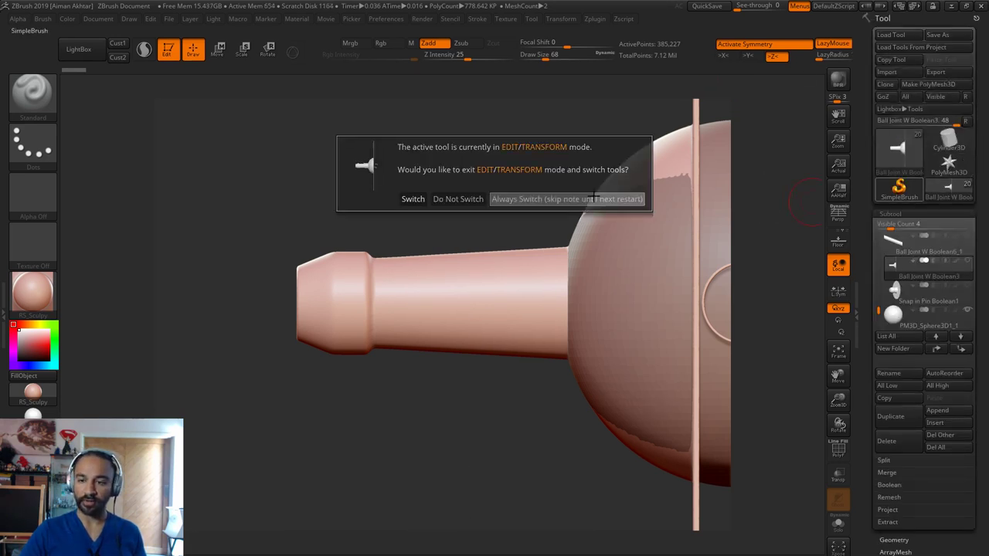
left_click(595, 199)
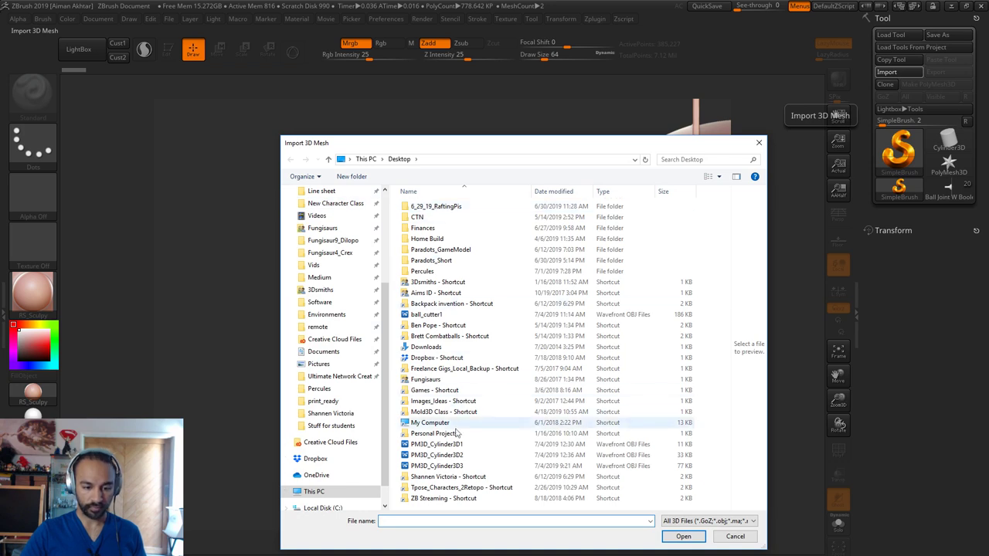
left_click(441, 316)
left_click(700, 540)
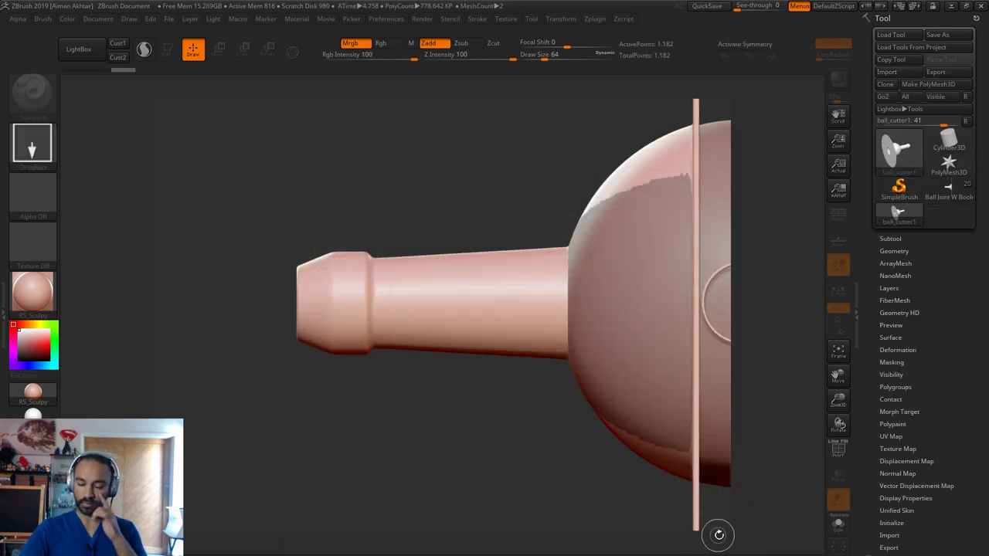
Clear the canvas, draw the imported ball cutter in edit mode, and rotate it to a straight side view
key("ctrl+n")
left_click_drag(429, 320, 465, 480)
left_click(166, 50)
mouse_move(441, 388)
left_mouse_down()
mouse_move(660, 406)
mouse_move(645, 418)
mouse_move(673, 407)
left_mouse_up()
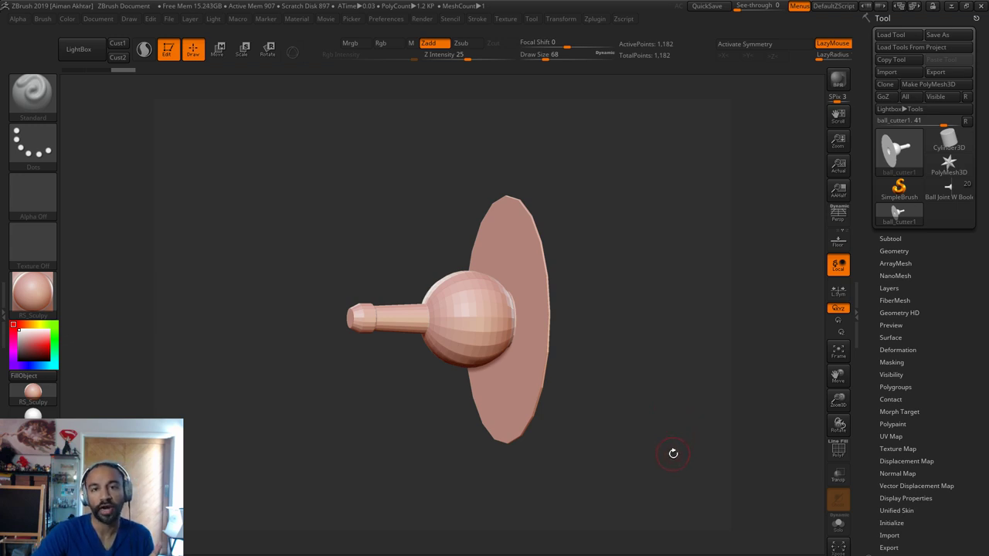
left_click_drag(668, 457, 636, 458, "shift")
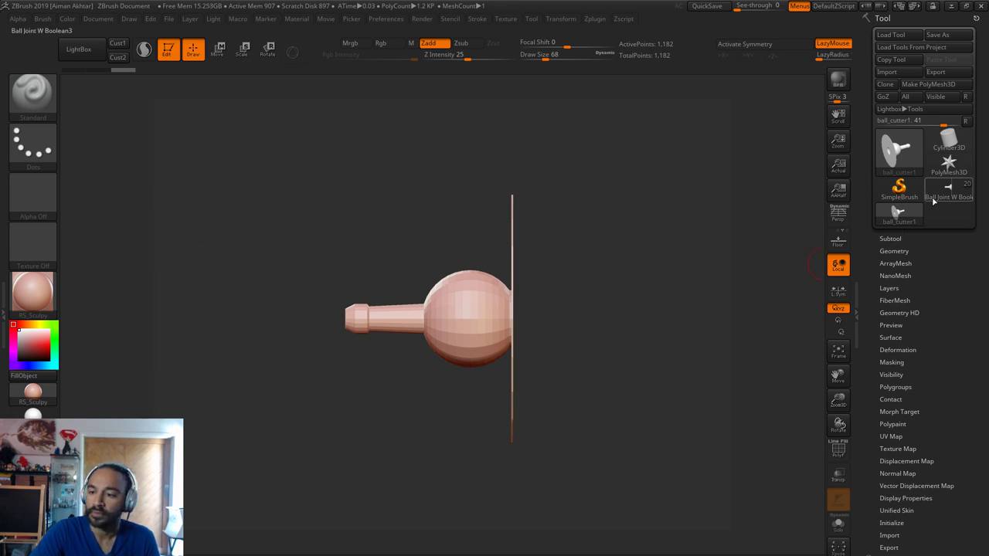
Make SimpleBrush the active tool and load the Svdoll_Tpose tool from the Desktop
left_click(901, 188)
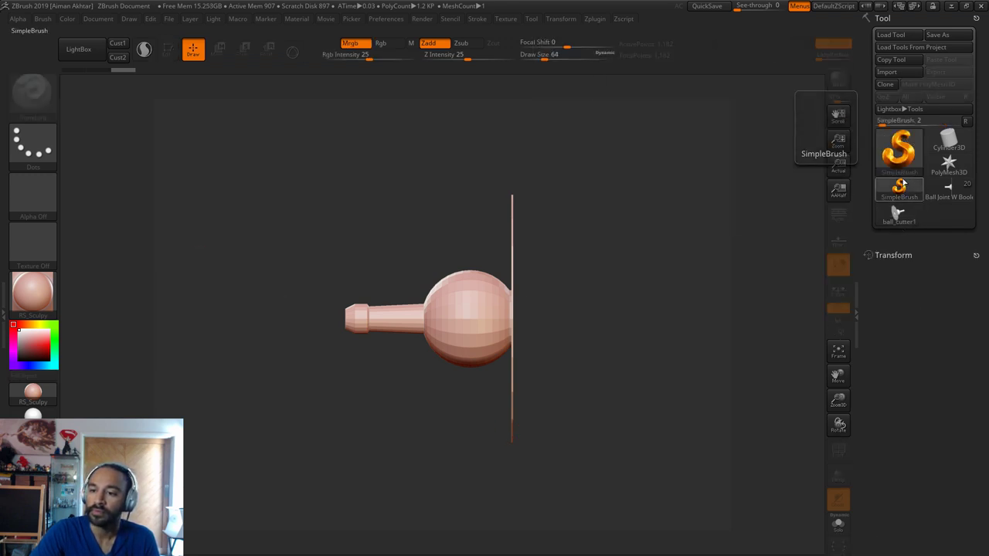
left_click(900, 35)
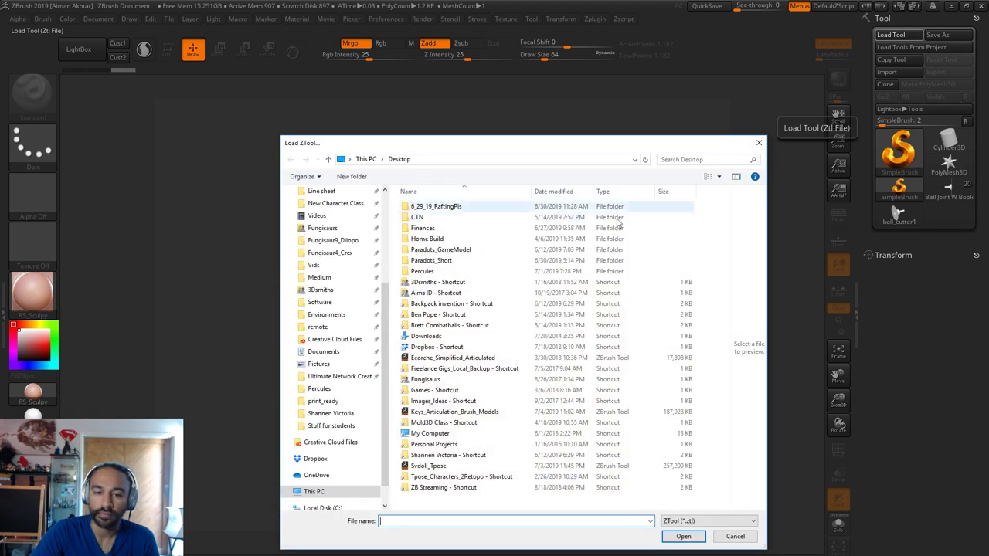
left_click(441, 467)
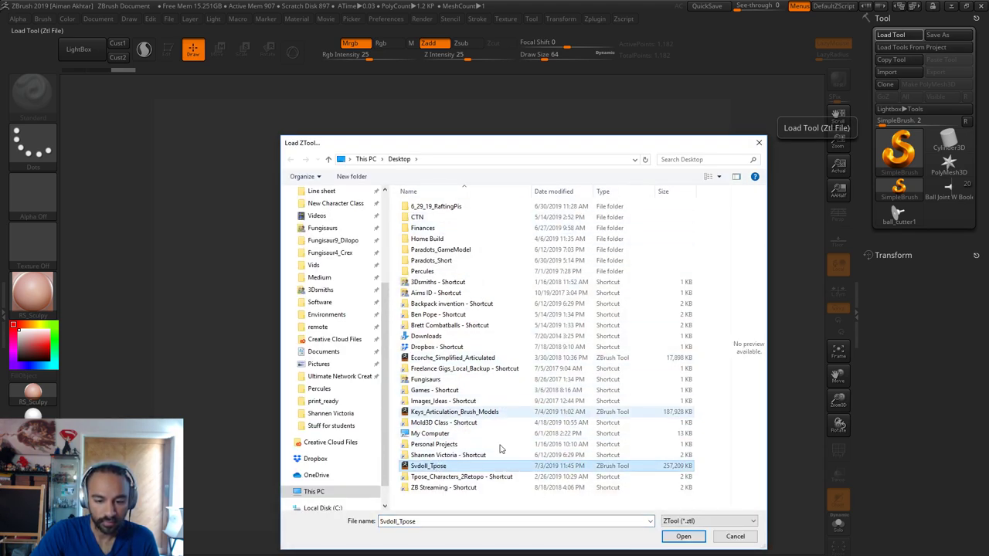
left_click(690, 533)
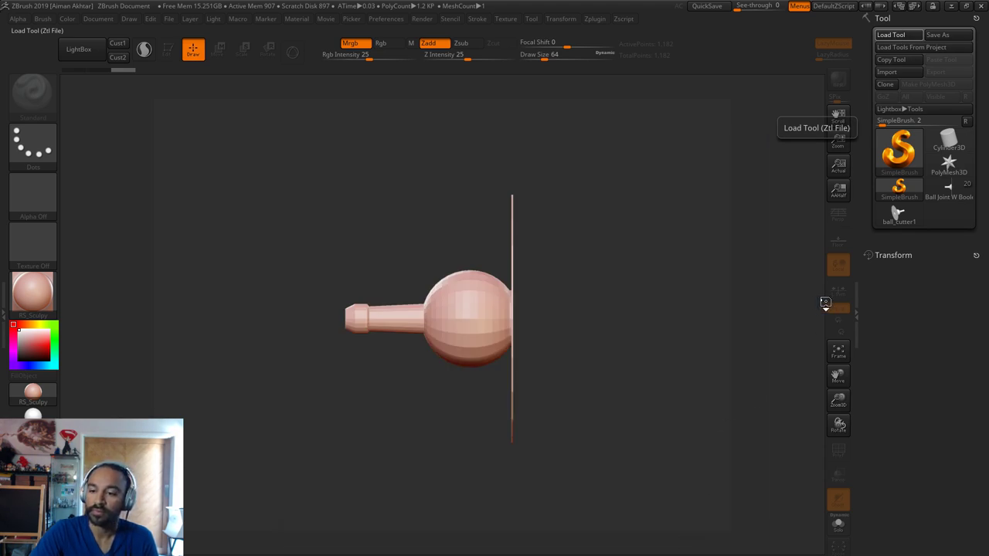
Clear the canvas and draw the T-pose doll at full height in edit mode
key("ctrl+n")
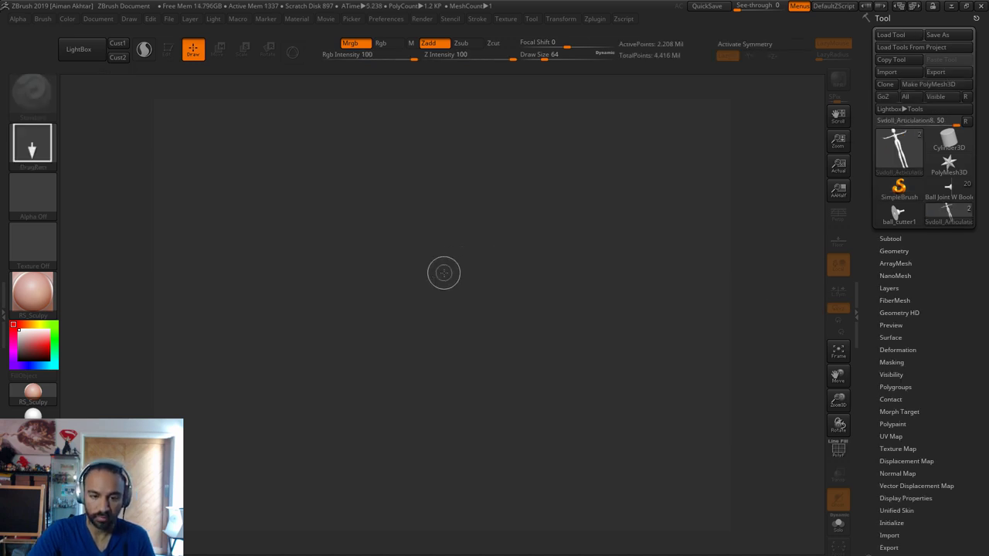
left_click_drag(440, 305, 460, 541)
key("t")
left_click(177, 56)
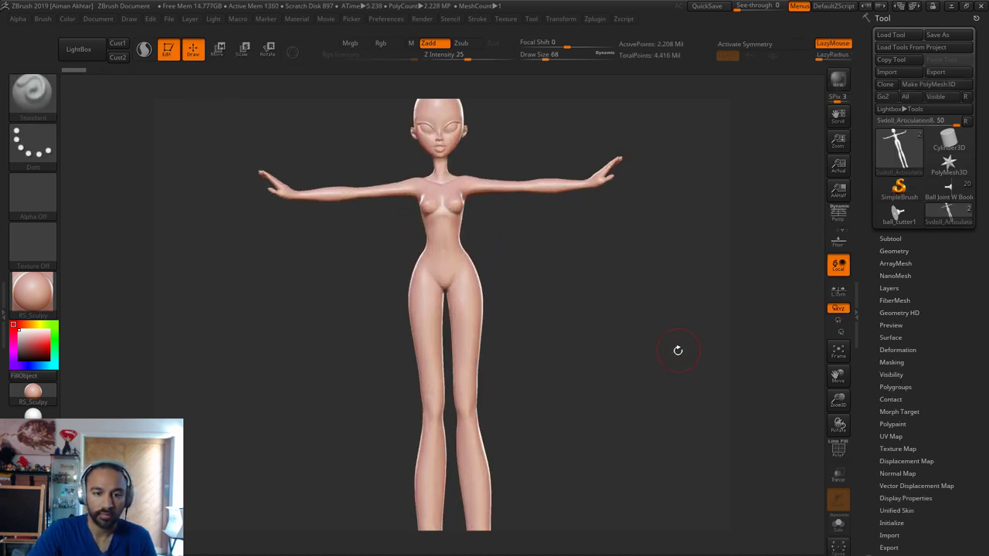
Append ball_cutter1 as a new subtool to the T-pose doll
left_click_drag(678, 350, 462, 353)
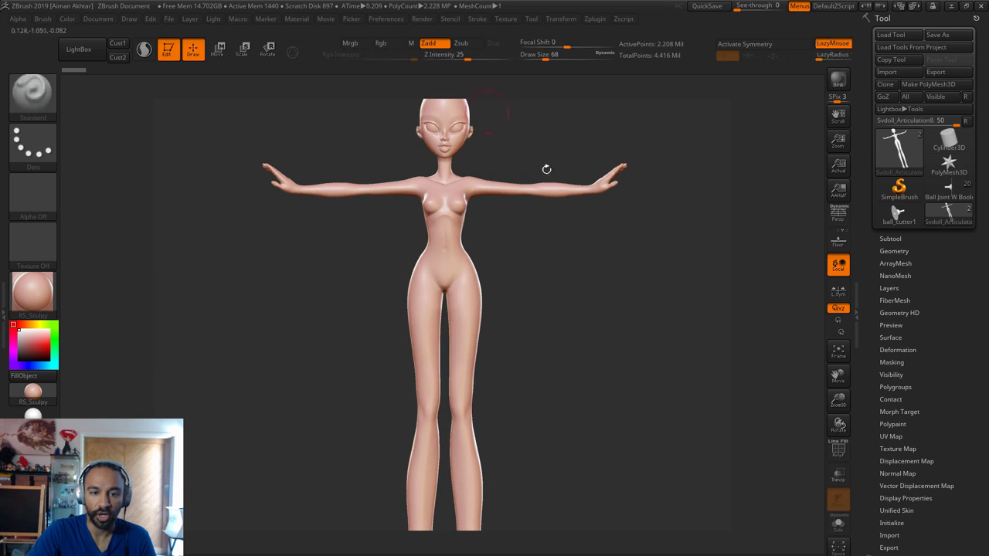
left_click_drag(585, 305, 614, 502, "alt")
left_click_drag(524, 221, 509, 381, "alt")
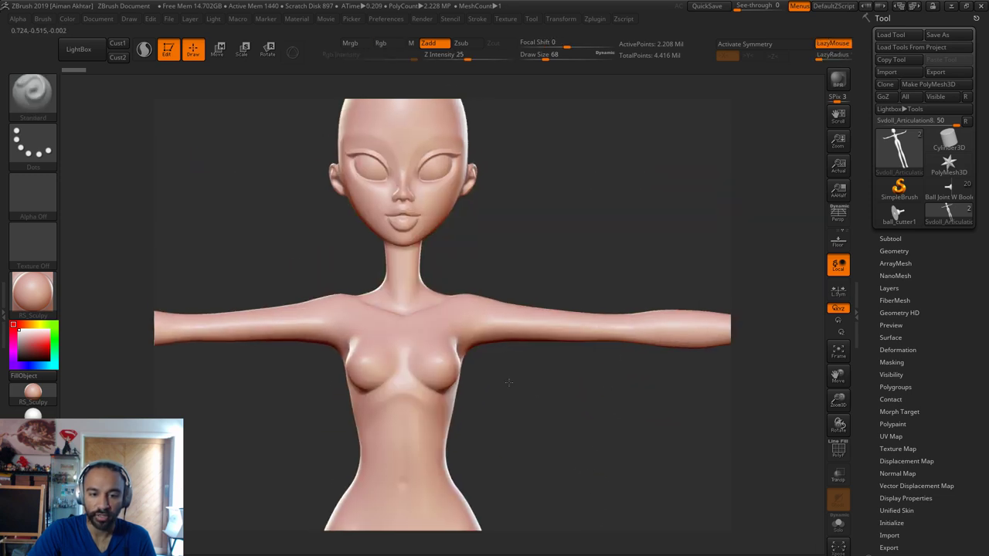
left_click(896, 238)
left_click(938, 435)
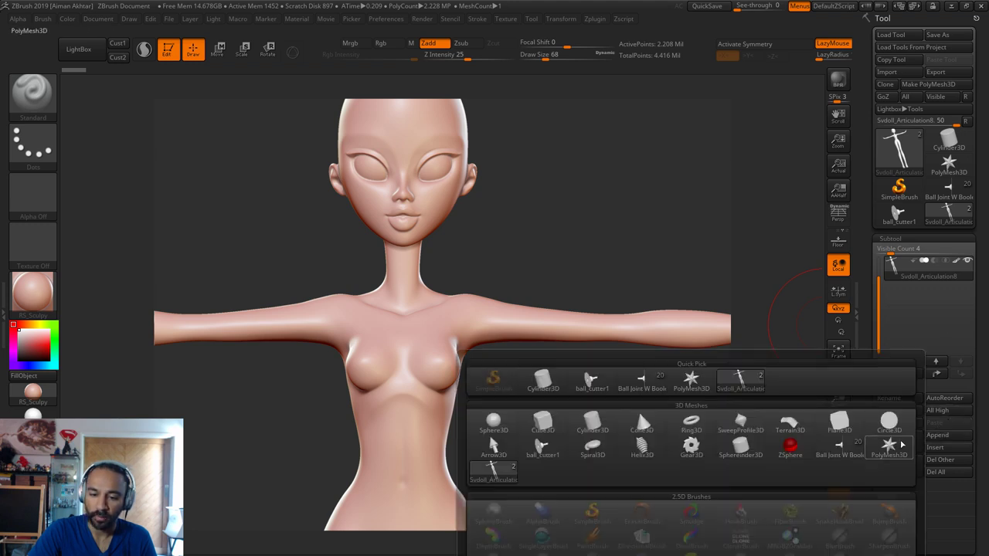
left_click(592, 381)
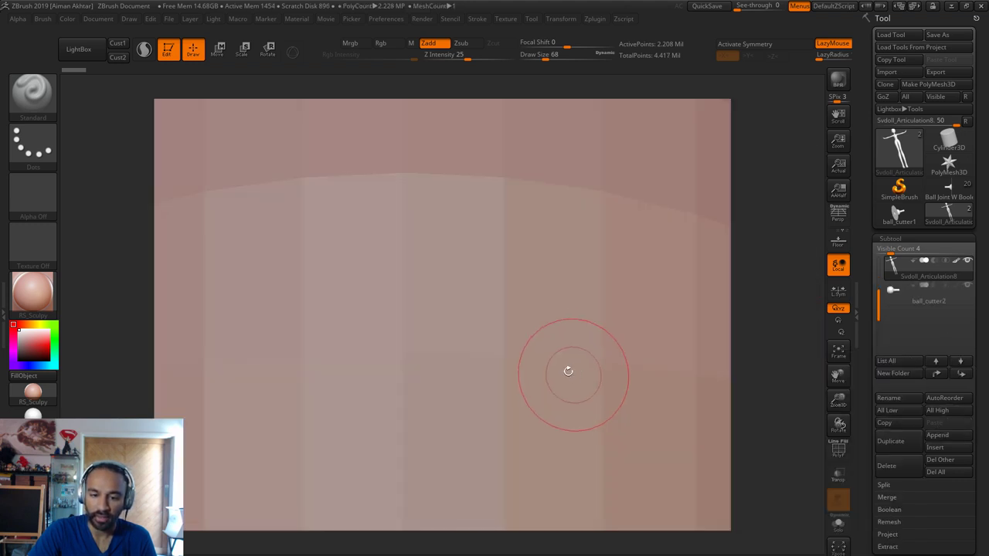
Make the appended ball cutter the active subtool, isolate it from the doll and turn it to a straight side view
left_click(564, 366, "alt")
right_click_drag(541, 373, 431, 62, "ctrl")
right_click_drag(530, 343, 501, 344)
left_click_drag(501, 343, 541, 342, "shift")
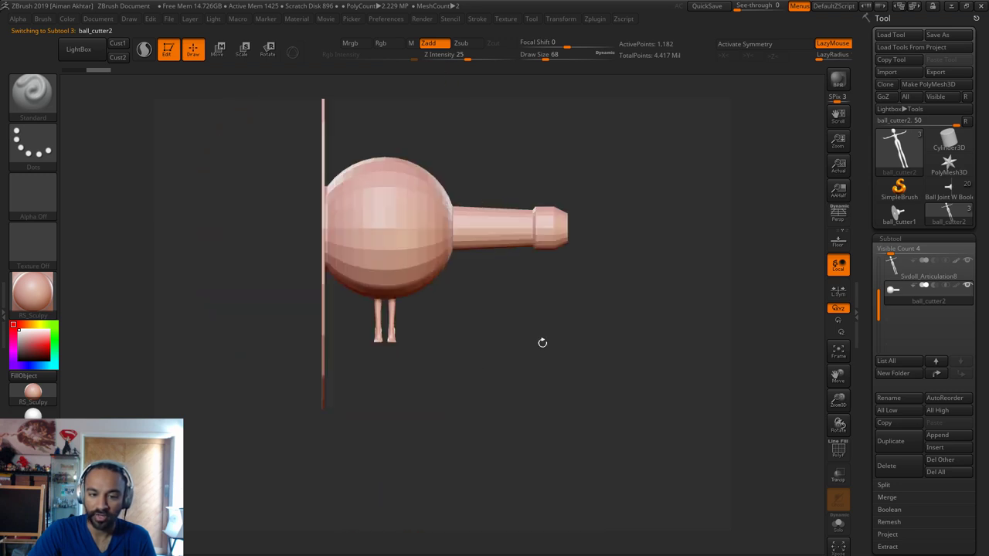
left_click_drag(748, 371, 635, 384, "shift")
Try subdividing the ball cutter twice with smoothing on, and undo both divisions
left_click(891, 238)
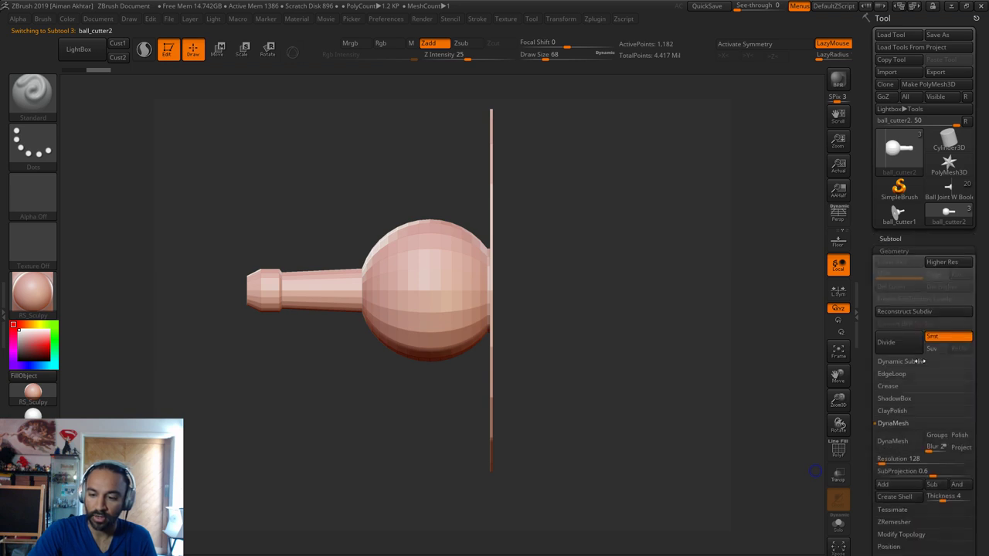
left_click(903, 347)
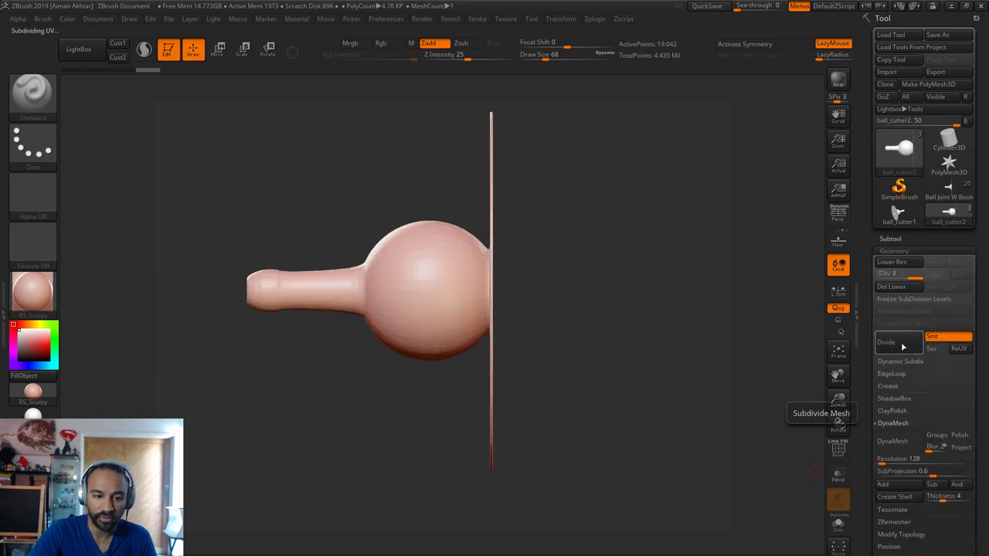
left_click_drag(749, 298, 850, 365, "alt")
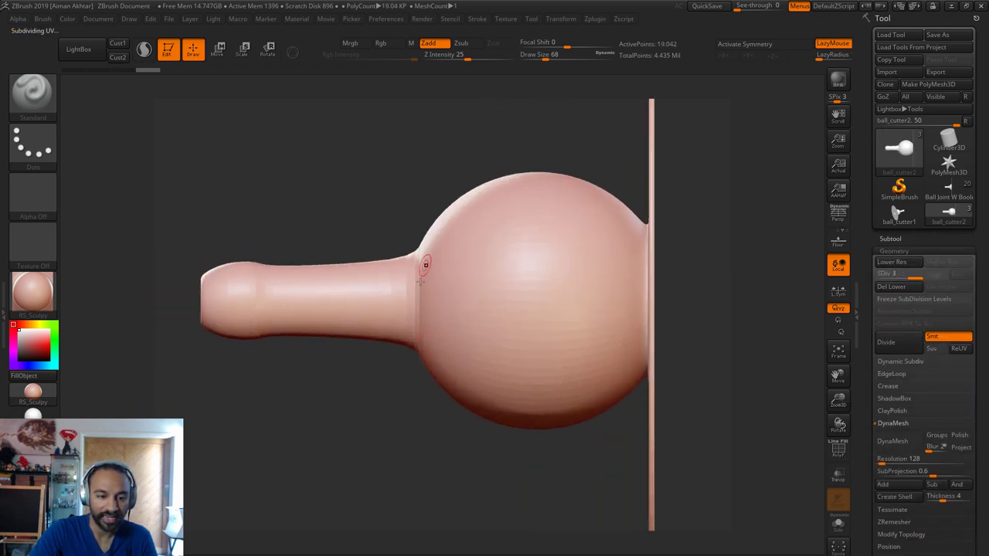
key("ctrl+z")
key("ctrl+z")
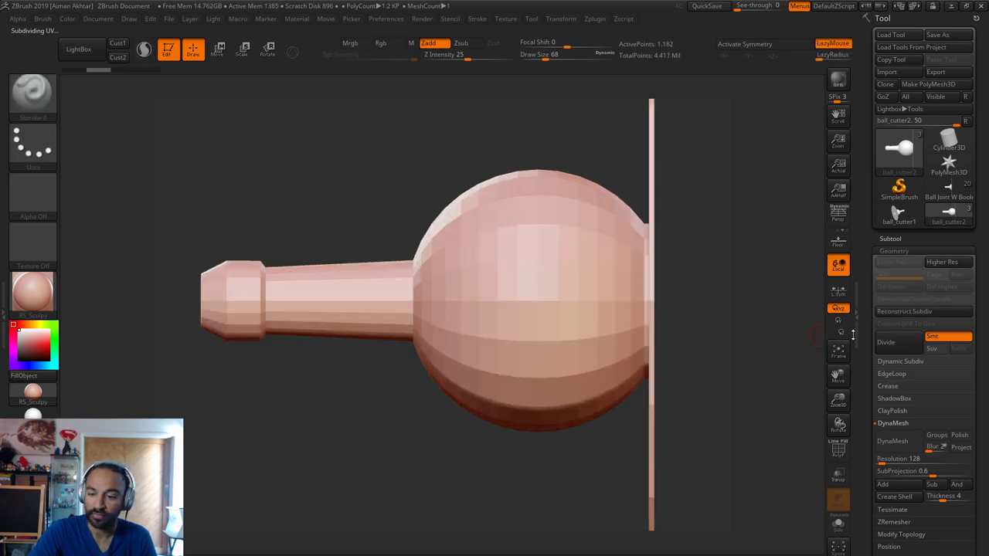
Switch to the ZModeler brush for adding edge loops to the ball cutter
left_click_drag(358, 390, 381, 443, "alt")
left_click_drag(209, 484, 387, 469, "alt")
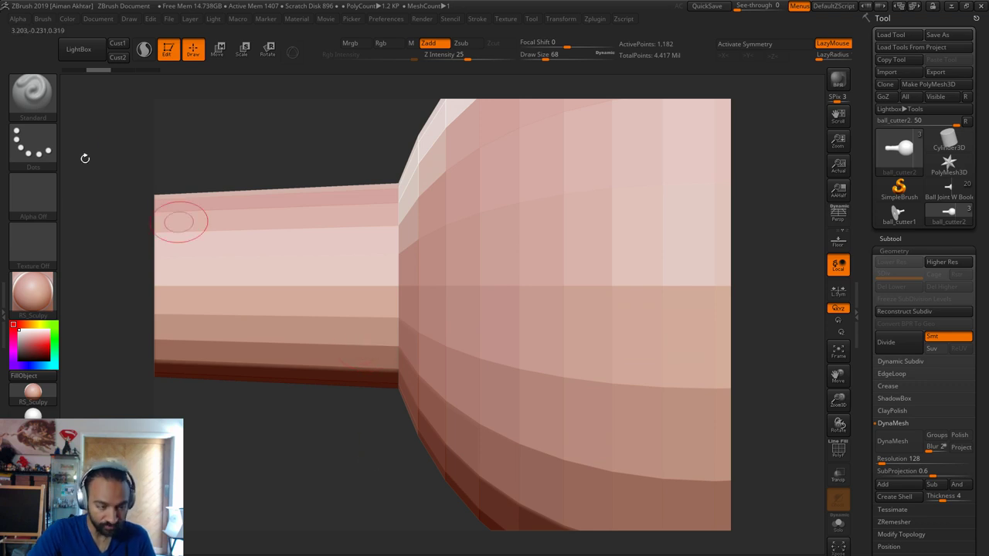
left_click(32, 91)
key("z")
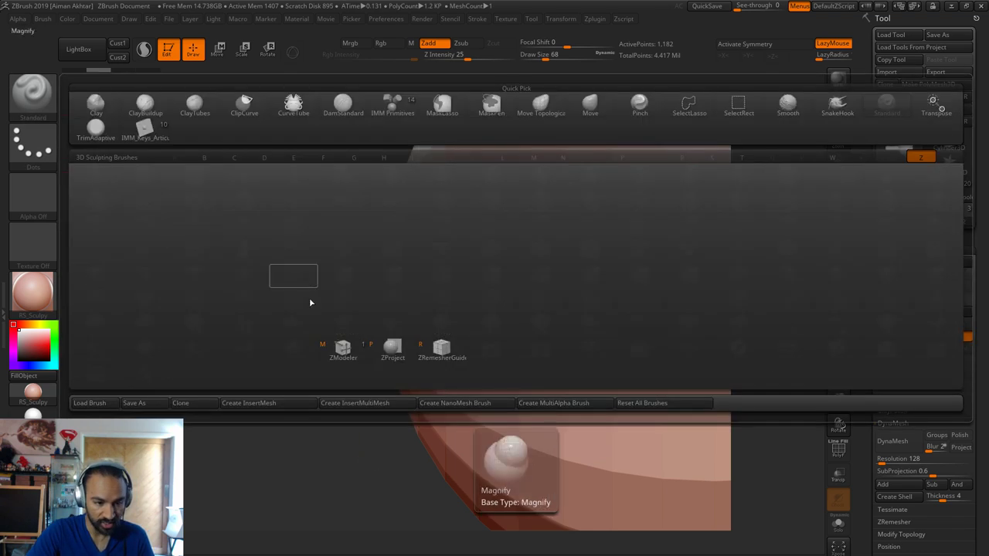
left_click(340, 348)
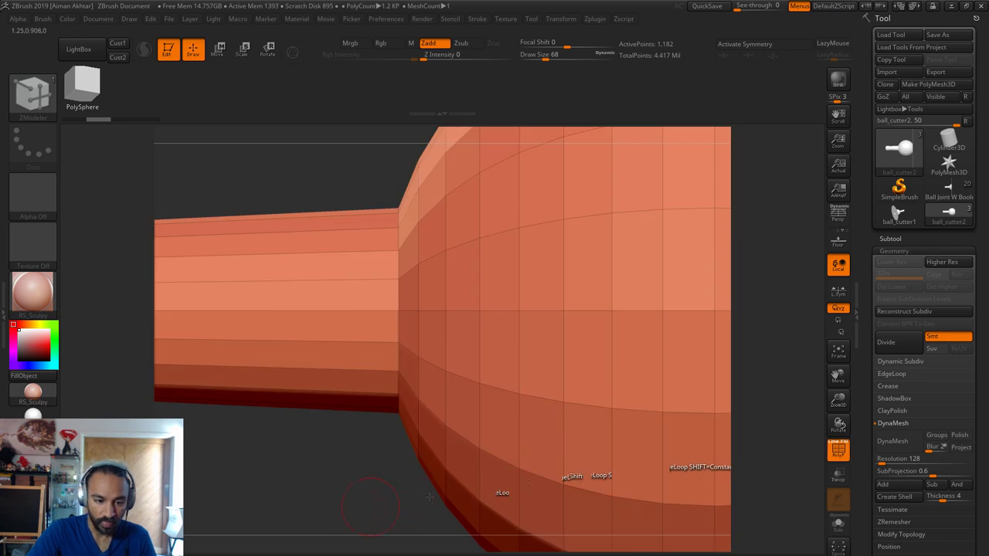
Insert supporting edge loops around the peg shaft just before it meets the ball
left_click_drag(426, 493, 569, 477, "alt")
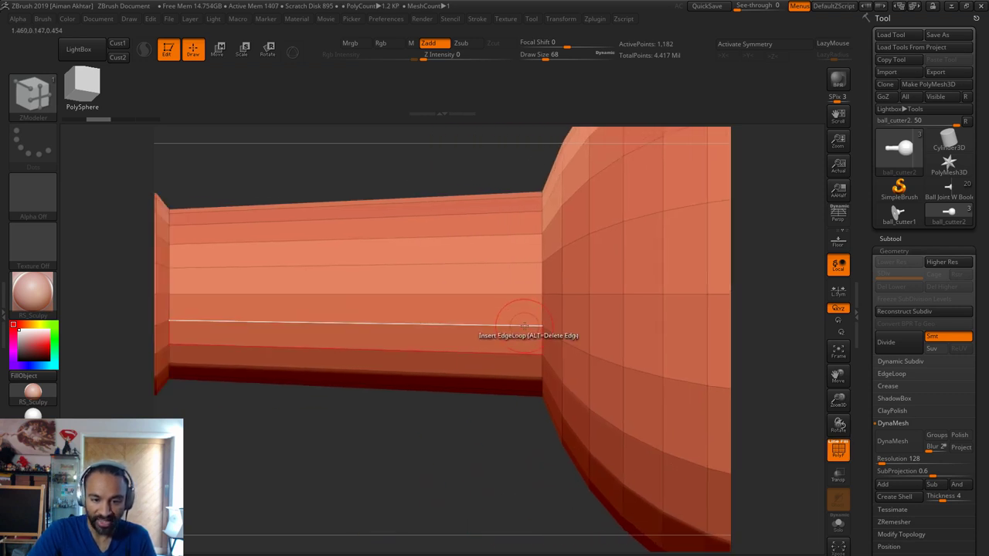
key("space")
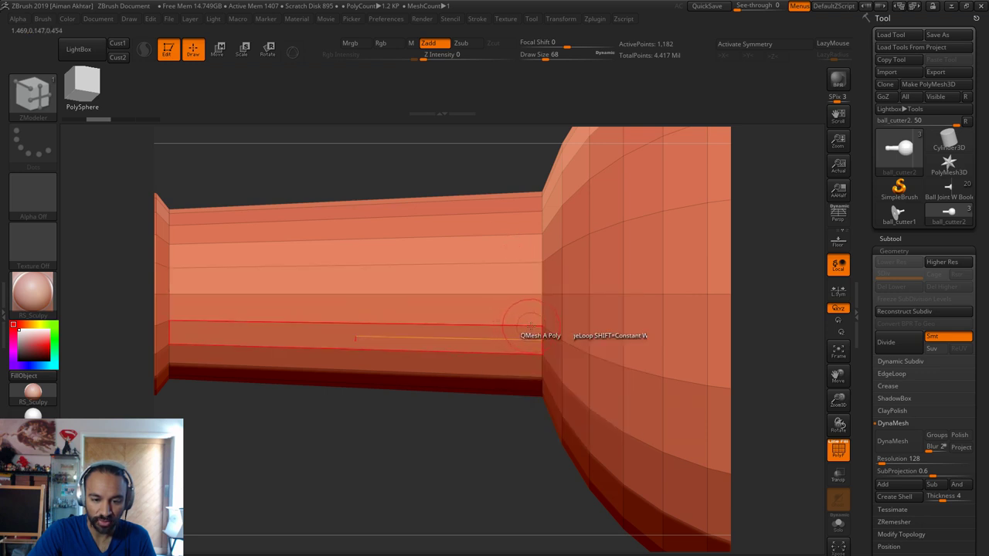
left_click(531, 325)
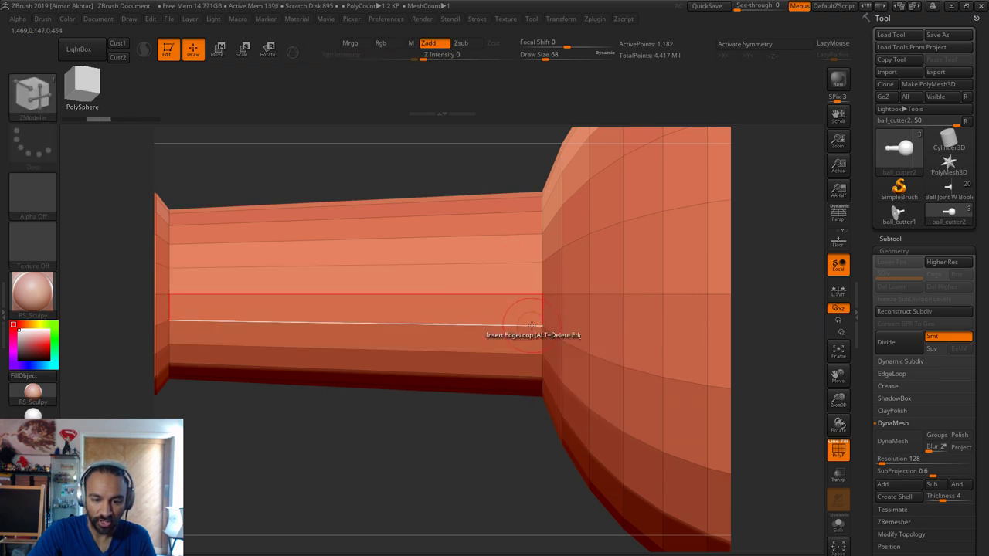
left_click(532, 325)
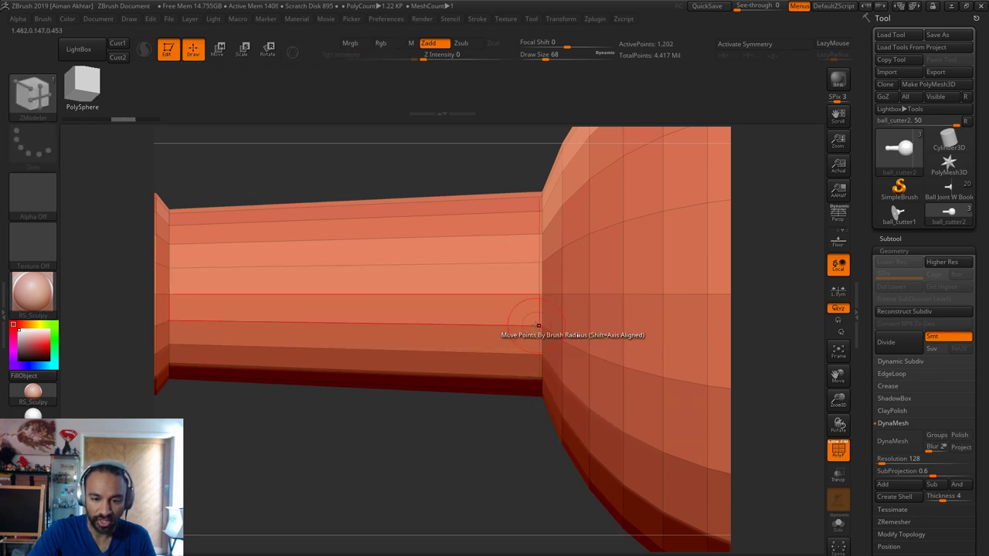
left_click(531, 325)
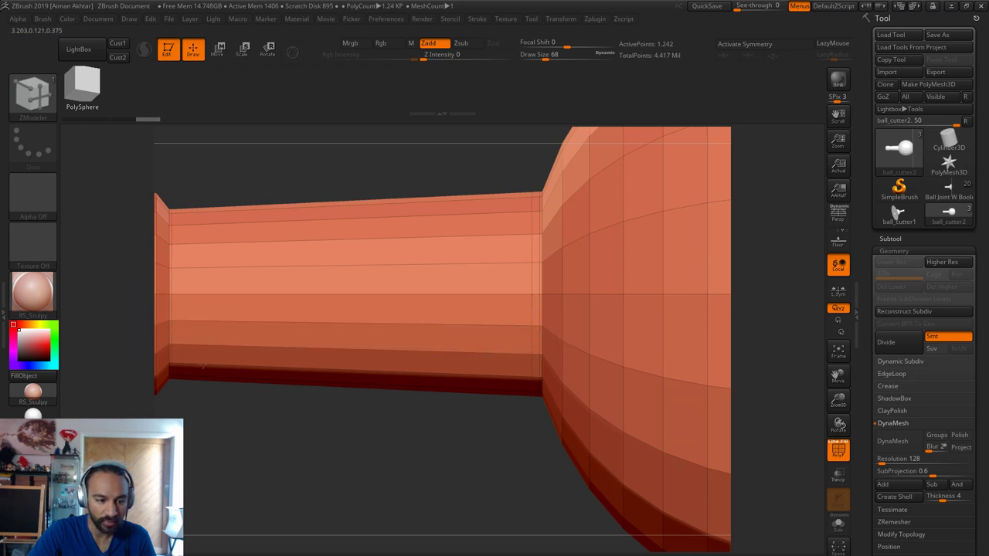
Insert edge loops along the slope and flat band of the peg's raised collar, with tight loops beside both band edges
left_click_drag(255, 455, 462, 490, "alt")
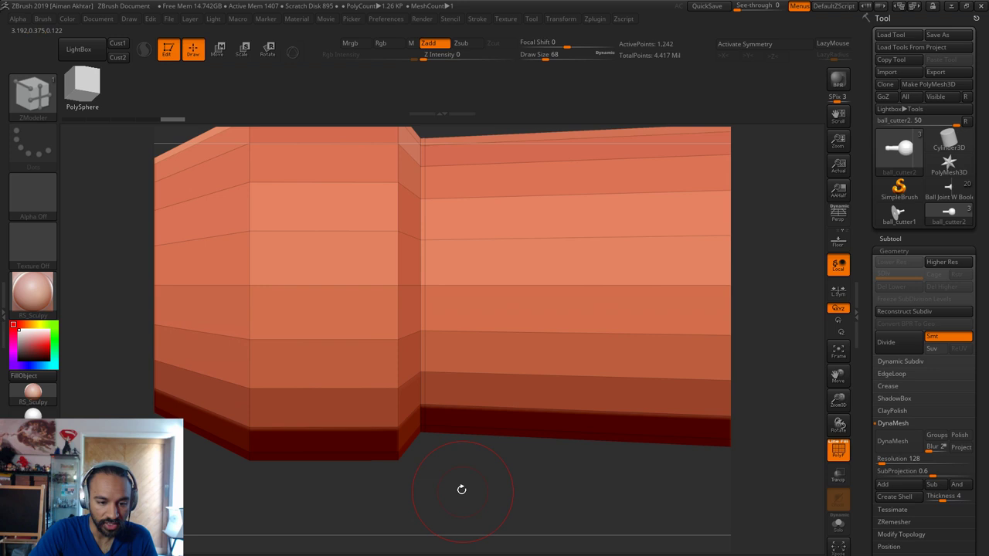
left_click(416, 332)
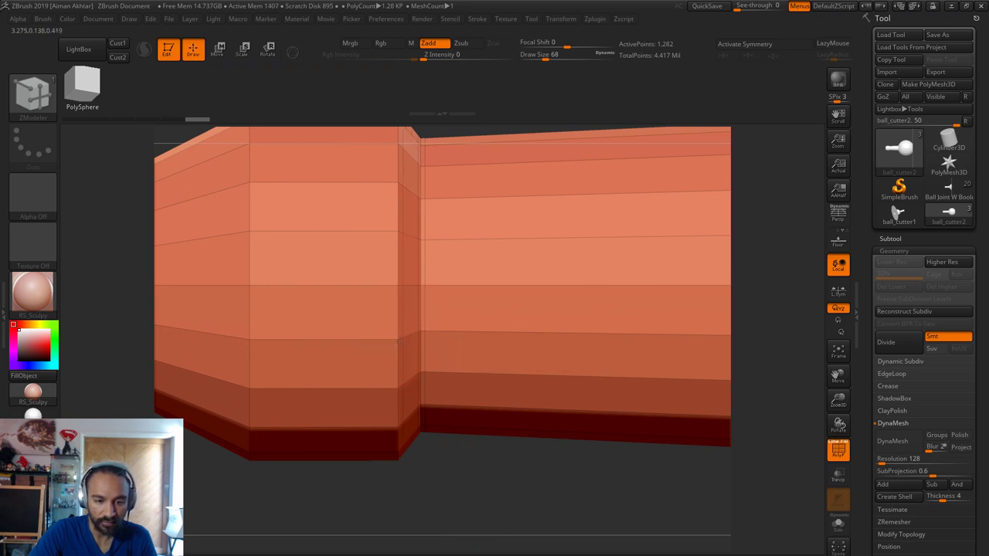
left_click(393, 339)
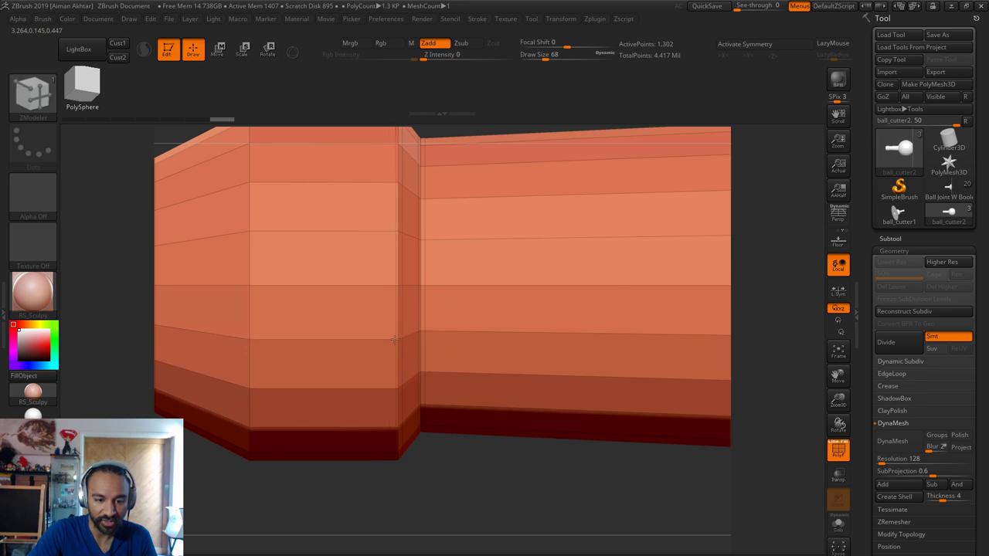
left_click(343, 339)
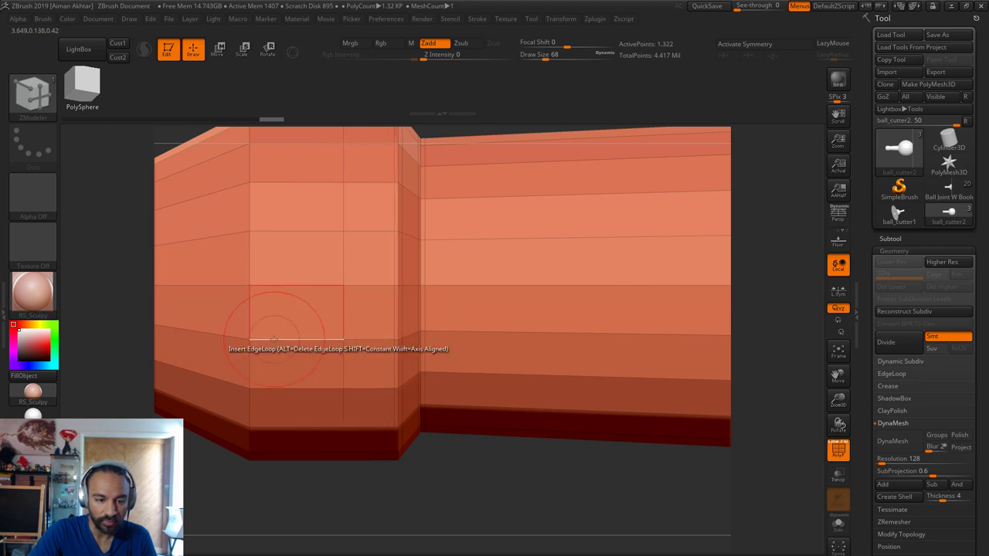
left_click(290, 339)
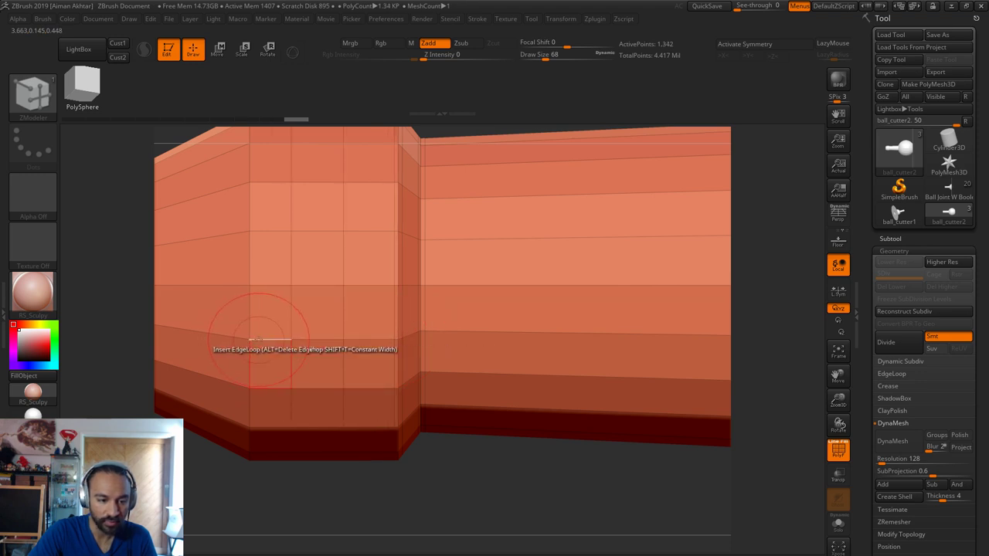
left_click(258, 340)
left_click(246, 340)
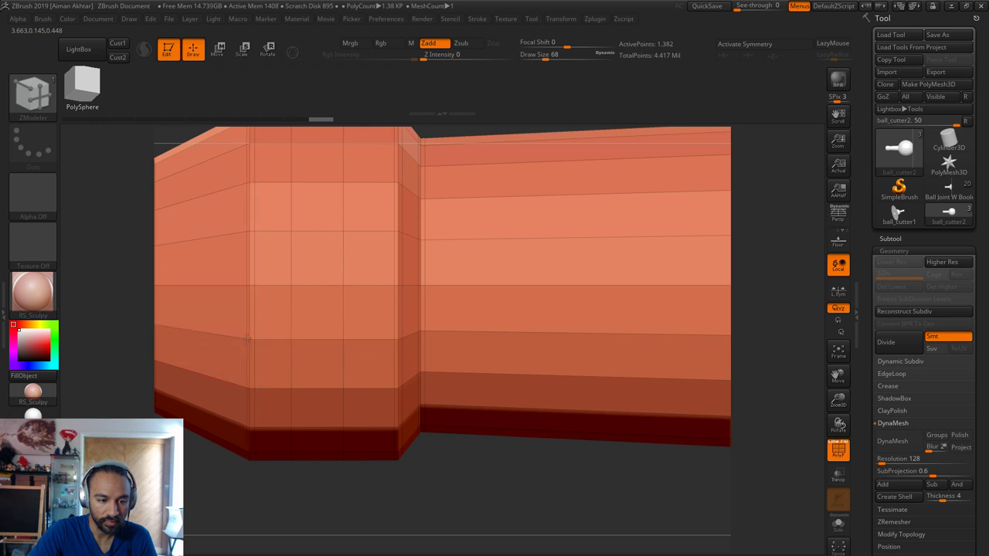
Insert edge loops across the peg's tapered tip, beside the collar edge, midway along the taper and near the end
left_click(205, 335)
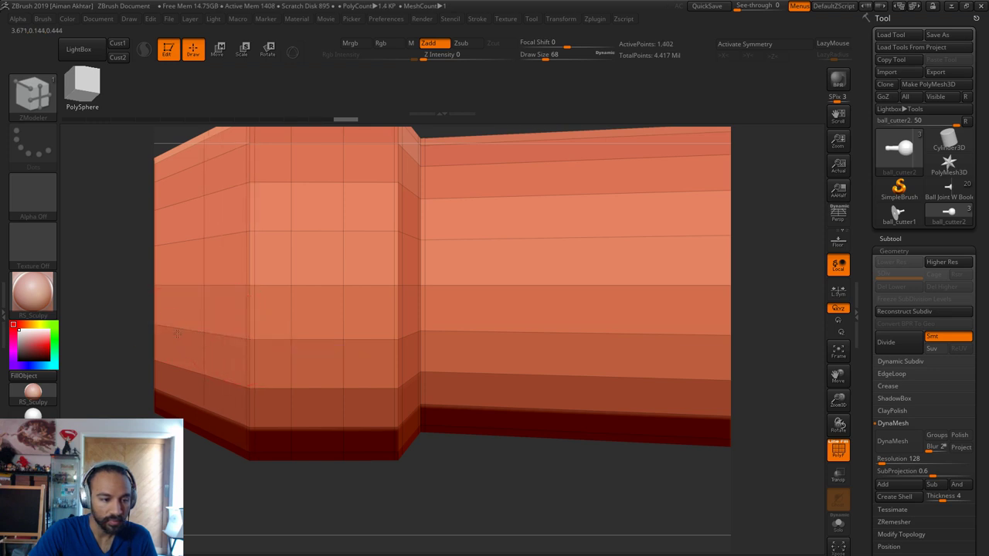
left_click(177, 334)
right_click_drag(236, 443, 358, 456, "alt")
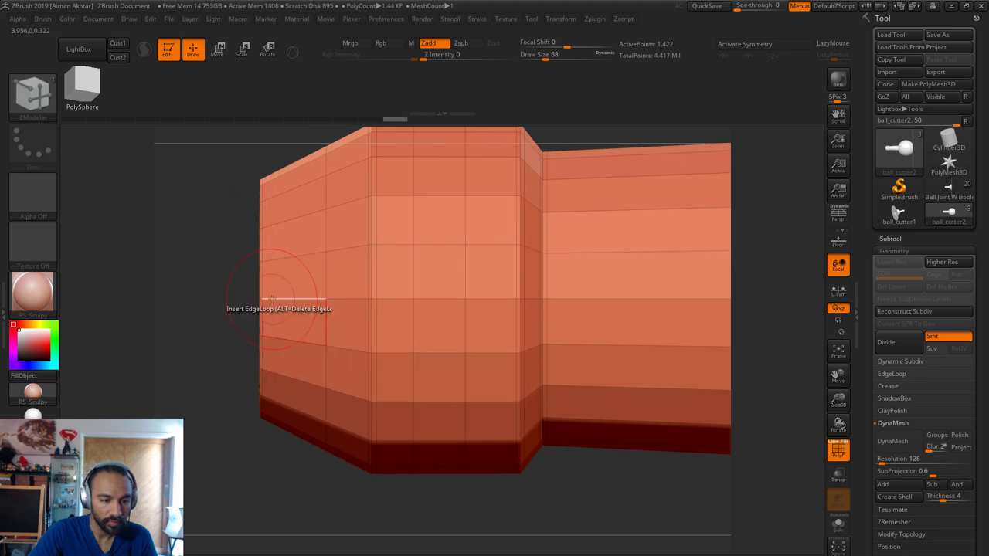
left_click(275, 301)
Insert an edge loop on the peg shaft right behind the collar and further loops spaced along the shaft
left_click_drag(486, 494, 474, 494, "alt")
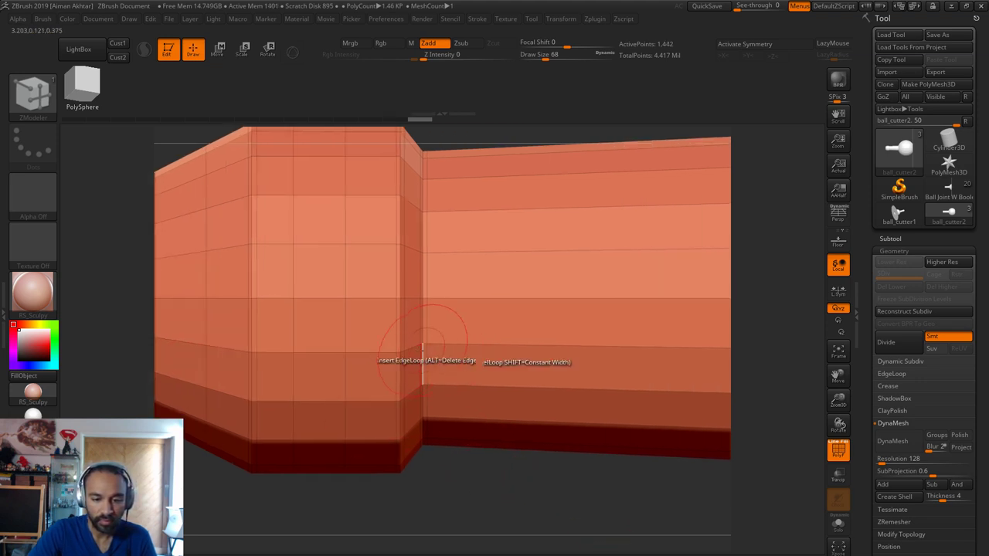
left_click(437, 352)
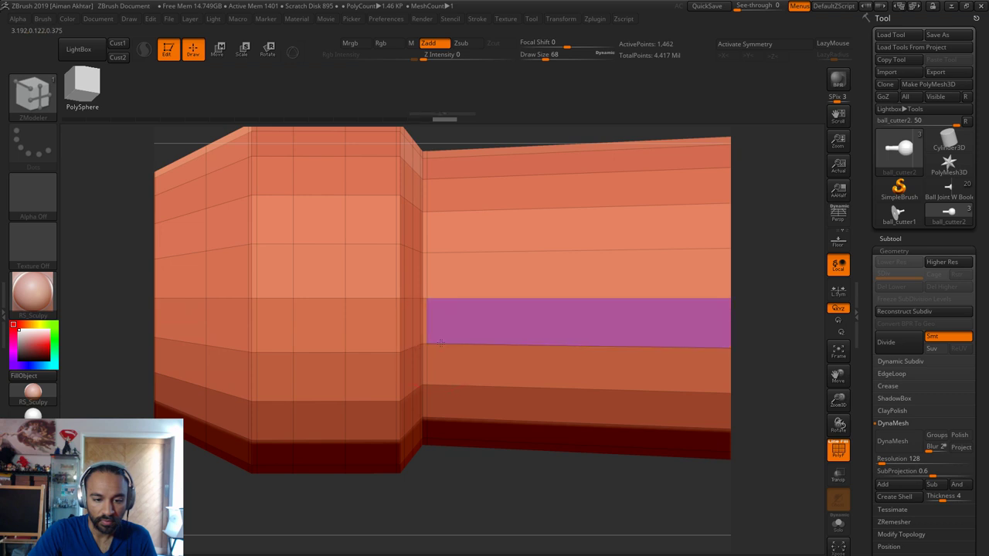
left_click(568, 348)
left_click_drag(603, 466, 585, 320)
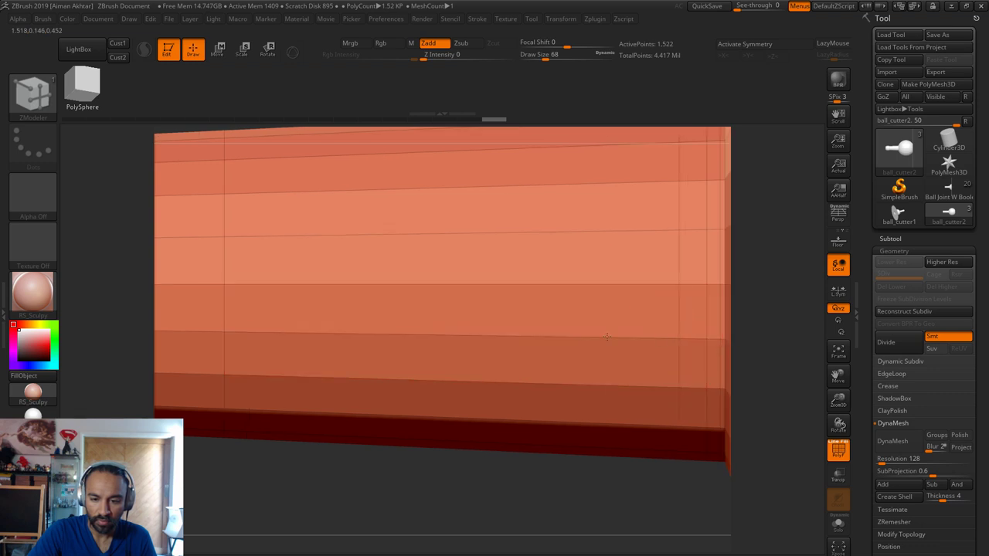
Insert edge loops on the ball around its junction with the peg
left_click_drag(588, 472, 464, 418)
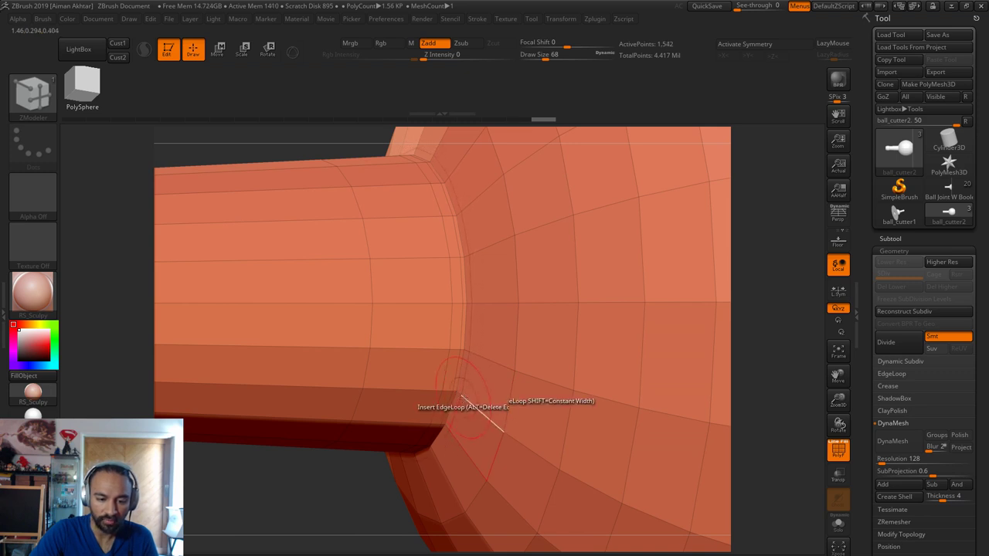
left_click(463, 395)
left_click(478, 409)
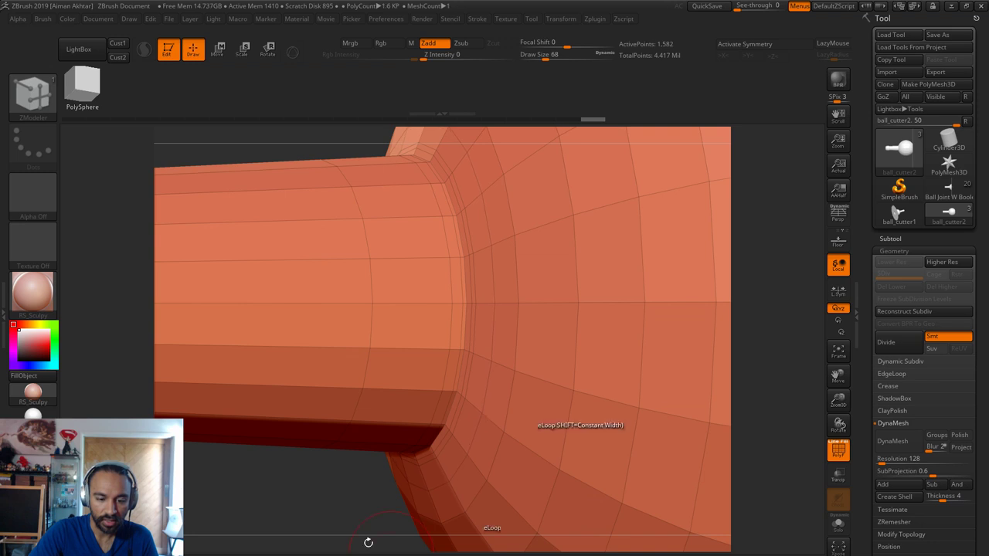
Insert a supporting edge loop where the ball meets the short neck at the disc
left_click_drag(302, 503, 303, 444, "alt")
left_click_drag(368, 505, 216, 472)
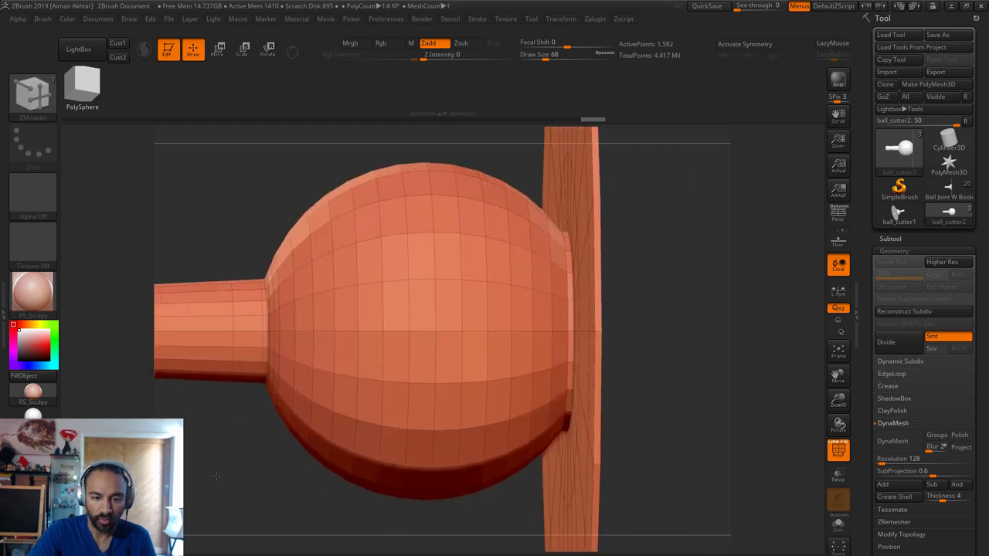
mouse_move(696, 411)
left_mouse_down()
mouse_move(659, 412)
mouse_move(696, 410)
mouse_move(697, 428)
left_mouse_up()
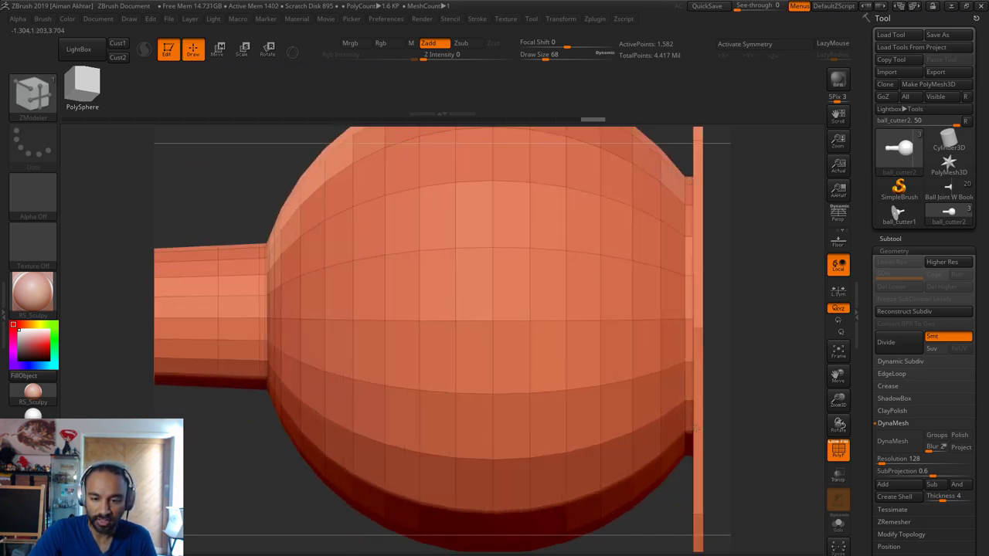
left_click_drag(742, 380, 697, 318)
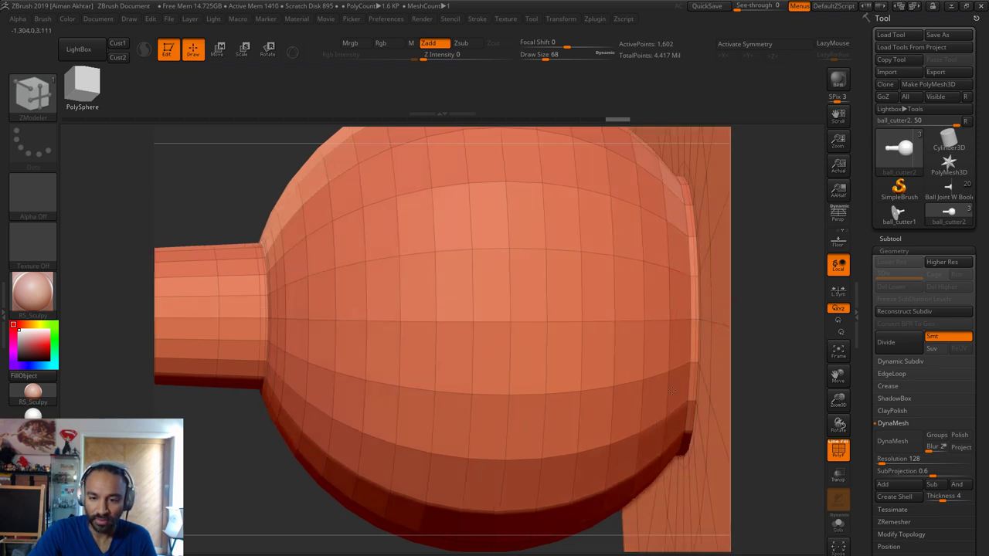
Insert supporting edge loops around the rim of the ball's opening in the disc
left_click_drag(804, 344, 657, 350, "alt")
left_click_drag(787, 435, 526, 325, "alt")
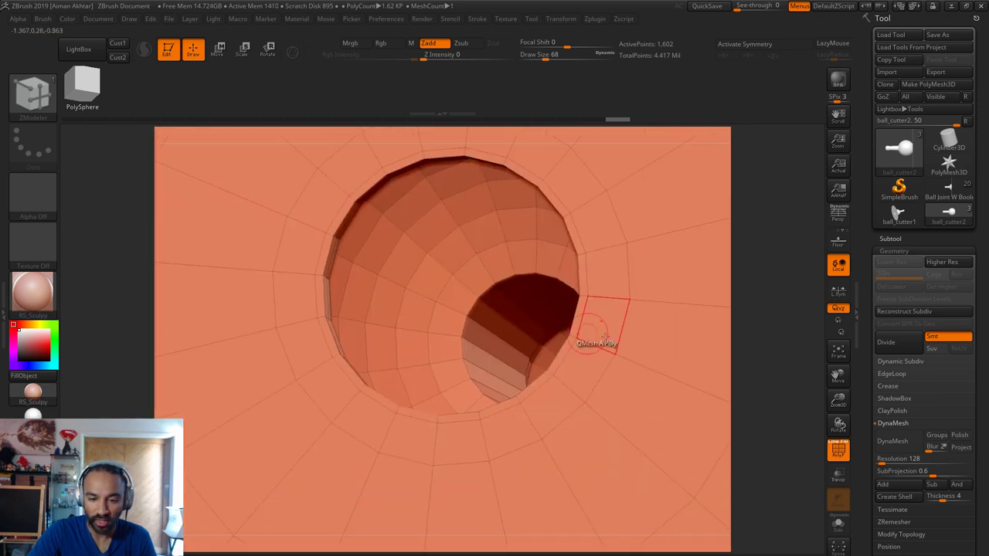
left_click_drag(760, 376, 570, 334)
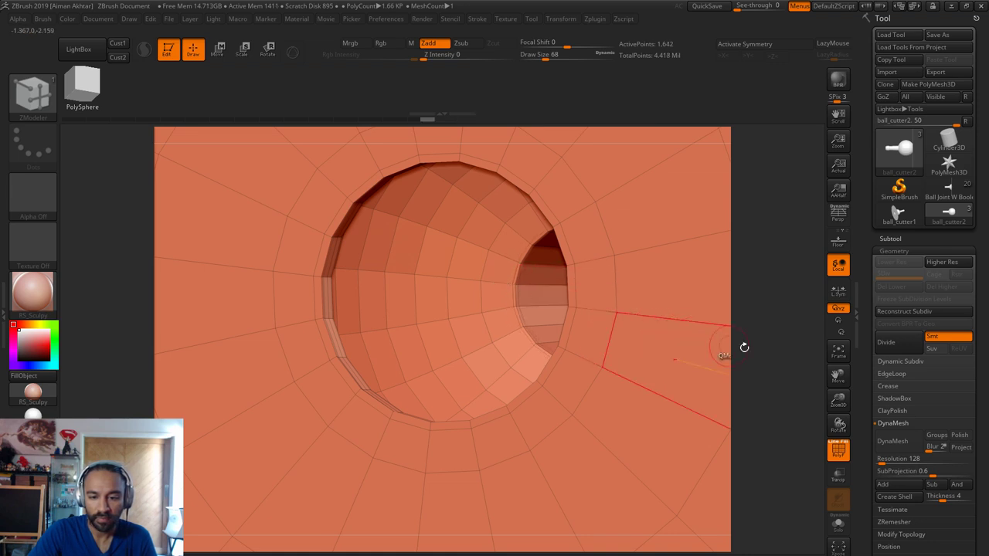
Insert supporting edge loops inside the cutter's hollow, around the closed end of the peg
left_click_drag(744, 347, 768, 354)
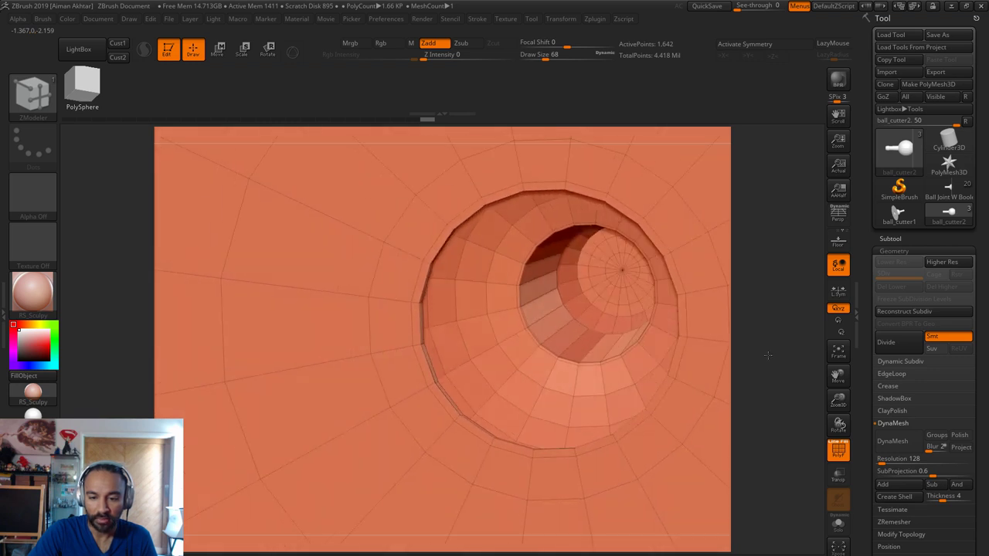
left_click_drag(802, 383, 807, 410, "alt")
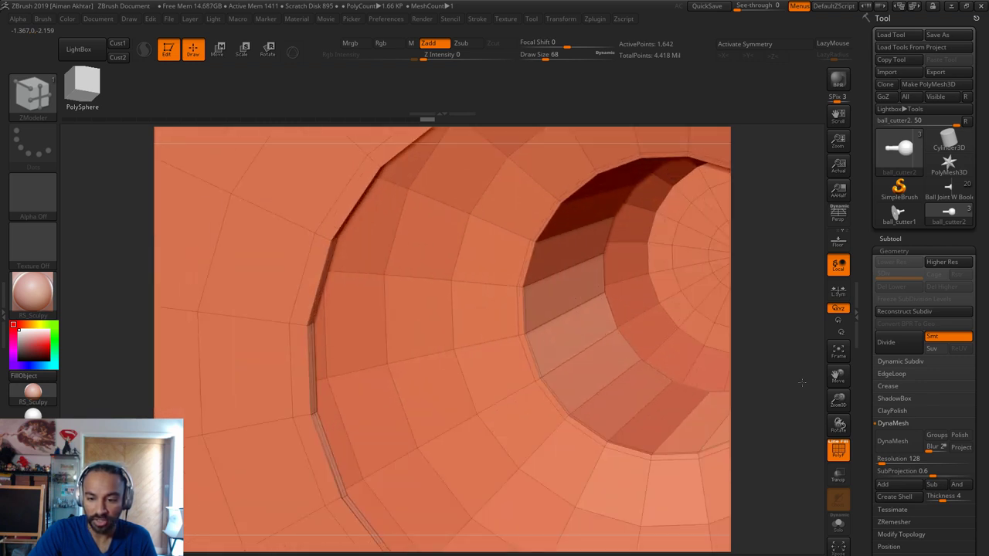
left_click(687, 319)
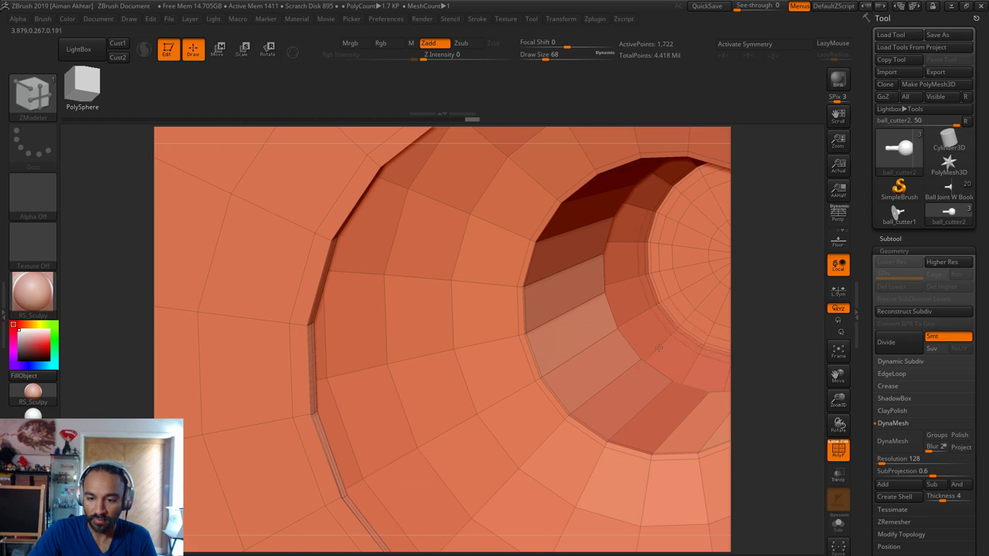
left_click_drag(731, 366, 743, 376)
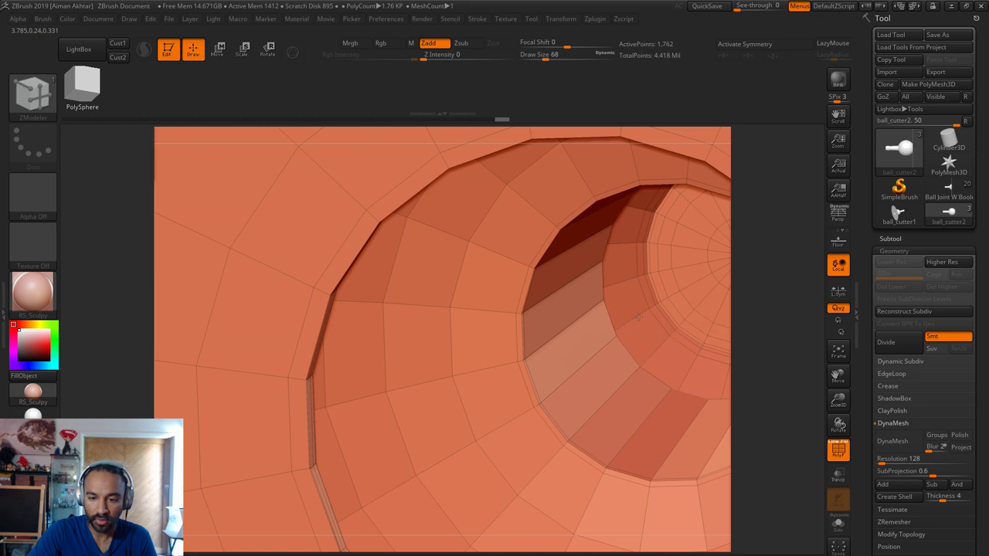
left_click_drag(764, 358, 749, 359)
left_click_drag(749, 362, 657, 370)
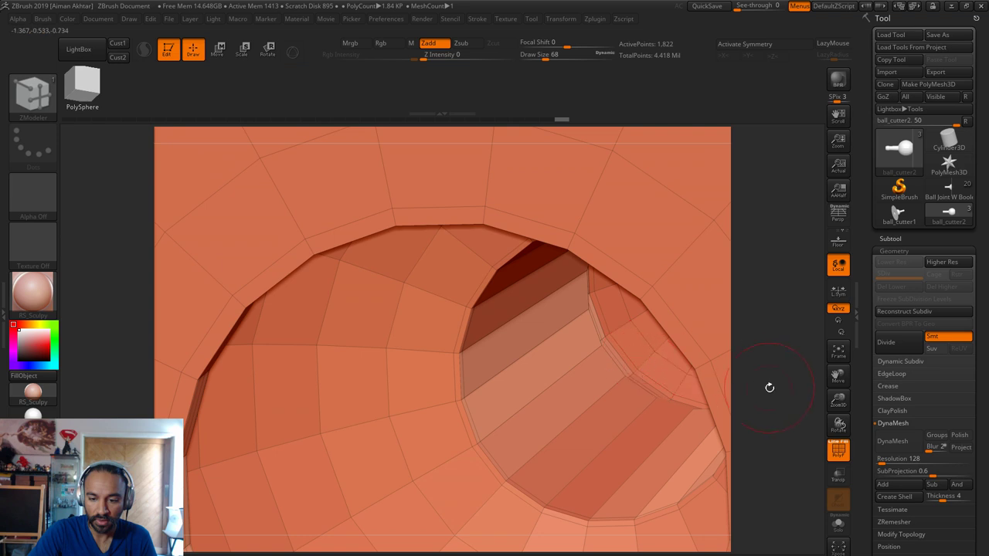
left_click_drag(768, 388, 813, 402)
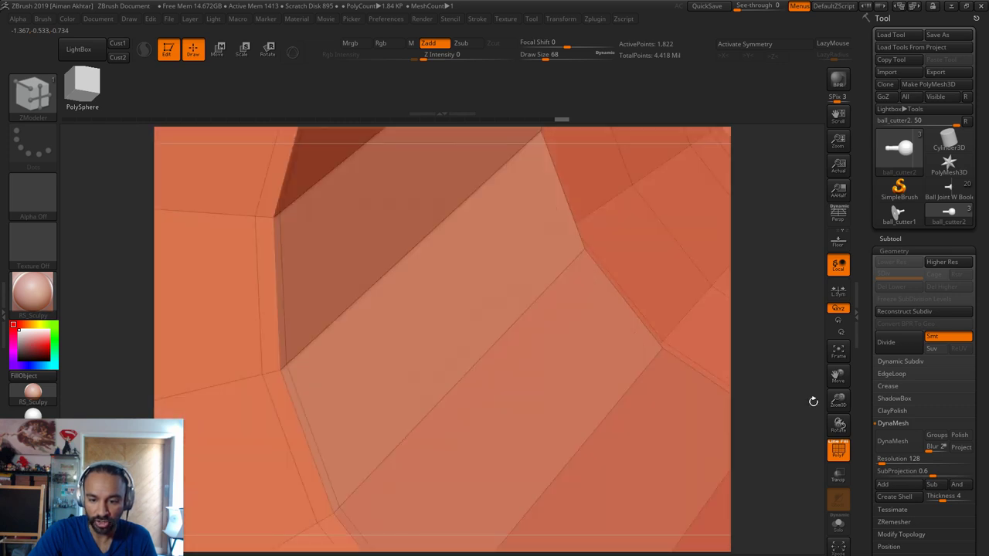
Hide the disc and outer surface so that only the inner shell of the ball and peg is shown
left_click_drag(777, 349, 360, 232)
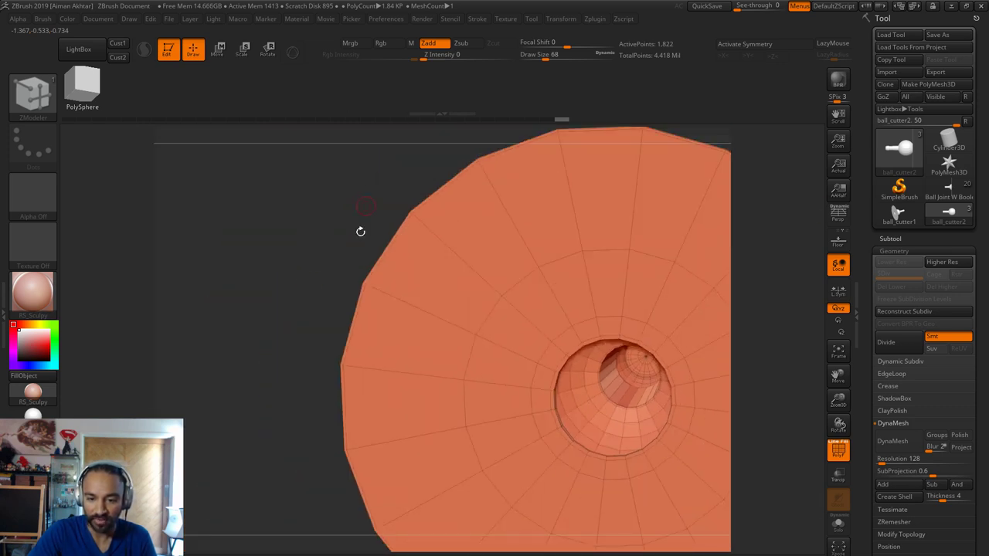
left_click_drag(283, 285, 621, 507)
left_click_drag(680, 494, 742, 502, "alt")
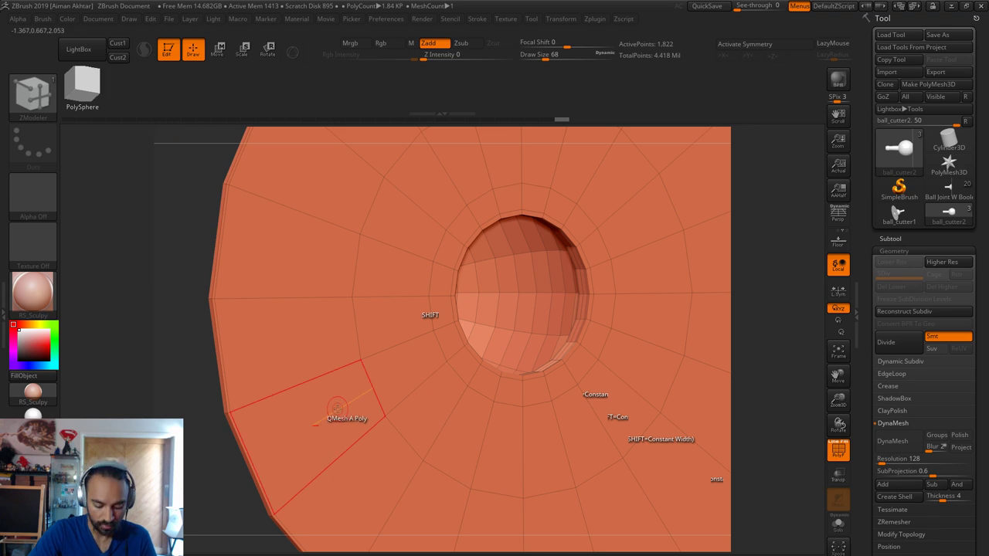
key("b")
key("m")
key("v")
key("f")
mouse_move(706, 507)
left_mouse_down("shift")
mouse_move(656, 497)
mouse_move(713, 451)
mouse_move(656, 478)
mouse_move(584, 469)
left_mouse_up("shift")
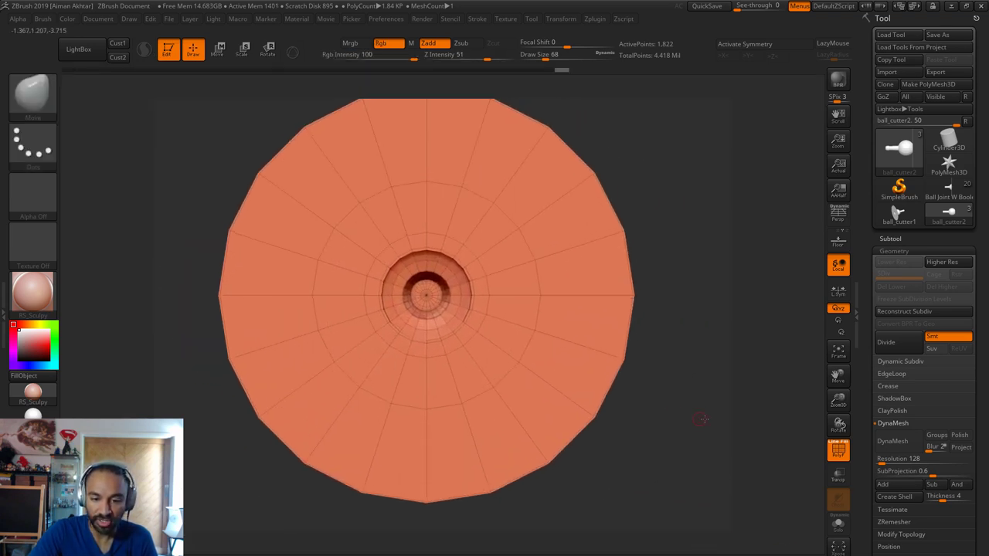
left_click_drag(702, 419, 517, 417, "shift")
left_click_drag(556, 360, 527, 359, "alt")
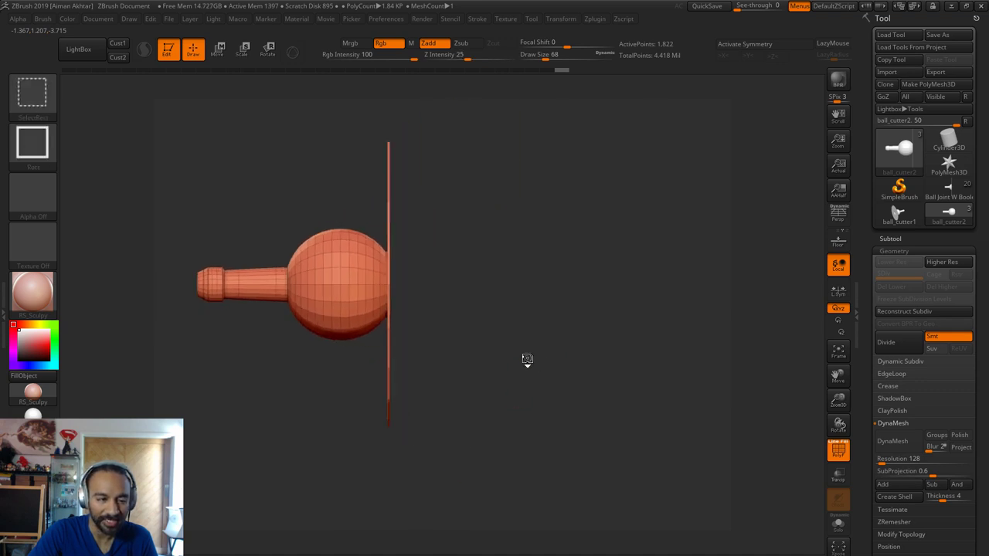
left_click_drag(516, 467, 636, 468, "ctrl+shift")
left_click(525, 398, "ctrl+shift")
mouse_move(546, 431)
left_mouse_down()
mouse_move(552, 452)
mouse_move(539, 498)
mouse_move(467, 469)
mouse_move(633, 467)
mouse_move(446, 407)
mouse_move(528, 358)
left_mouse_up()
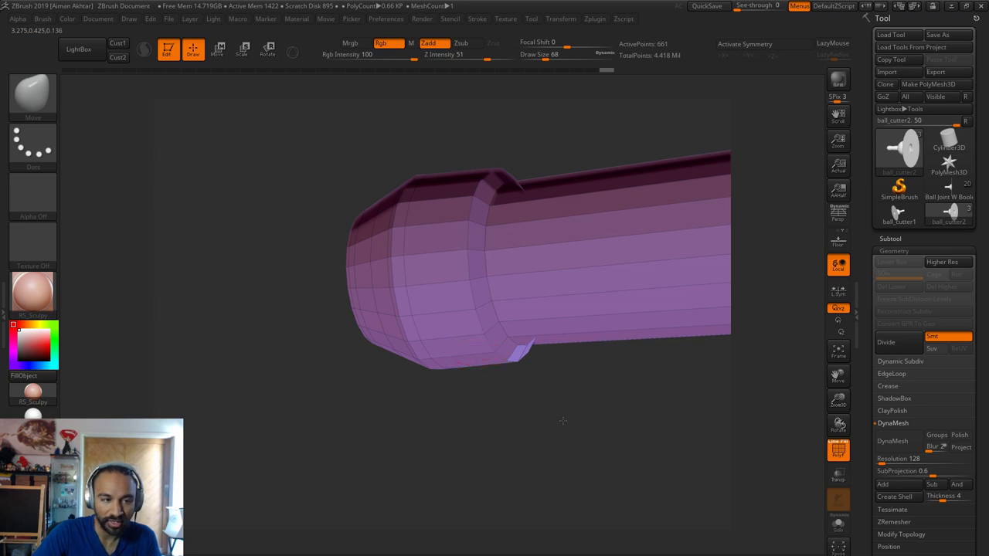
Insert supporting ZModeler edge loops on the inner shell around the rear edge of the peg's collar
left_click_drag(563, 421, 558, 444)
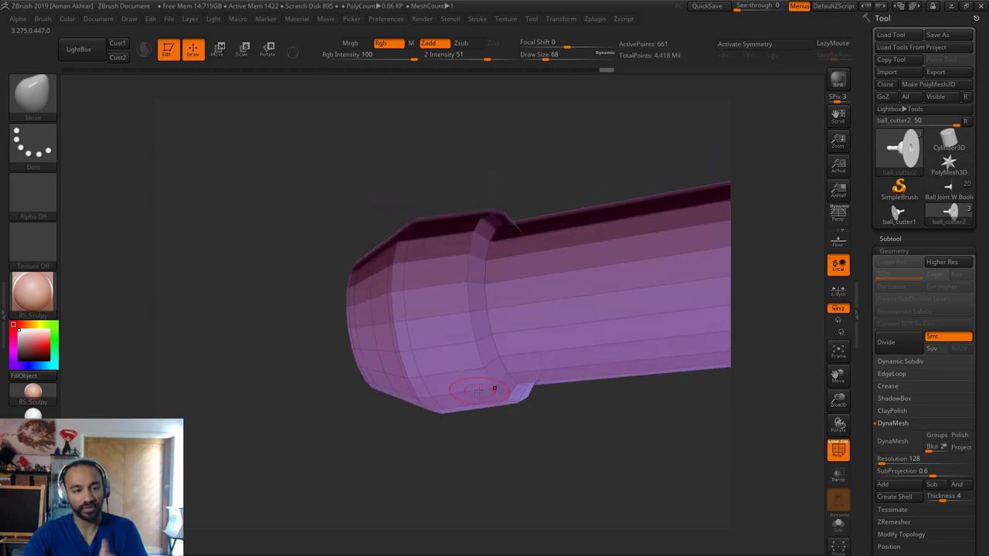
key("b")
key("z")
key("m")
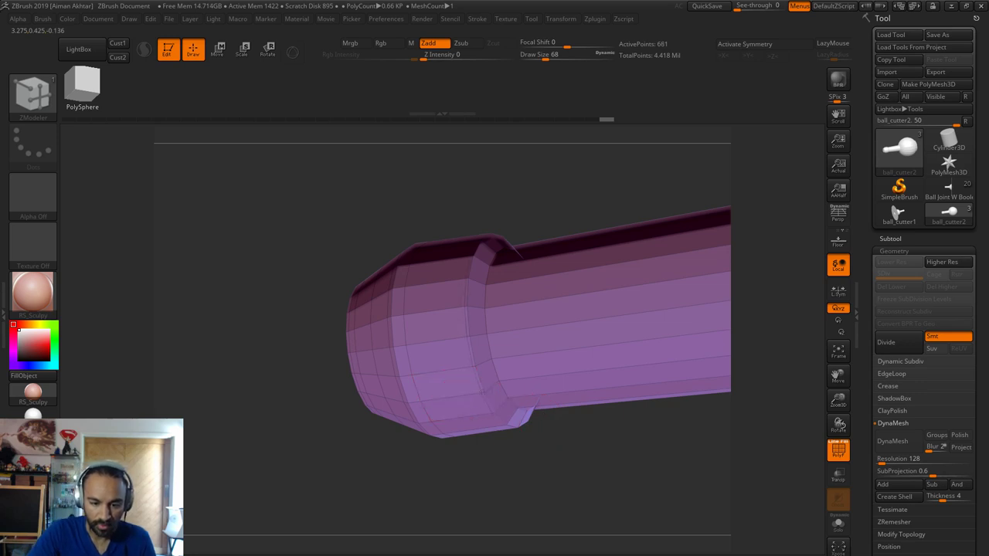
left_click(497, 385)
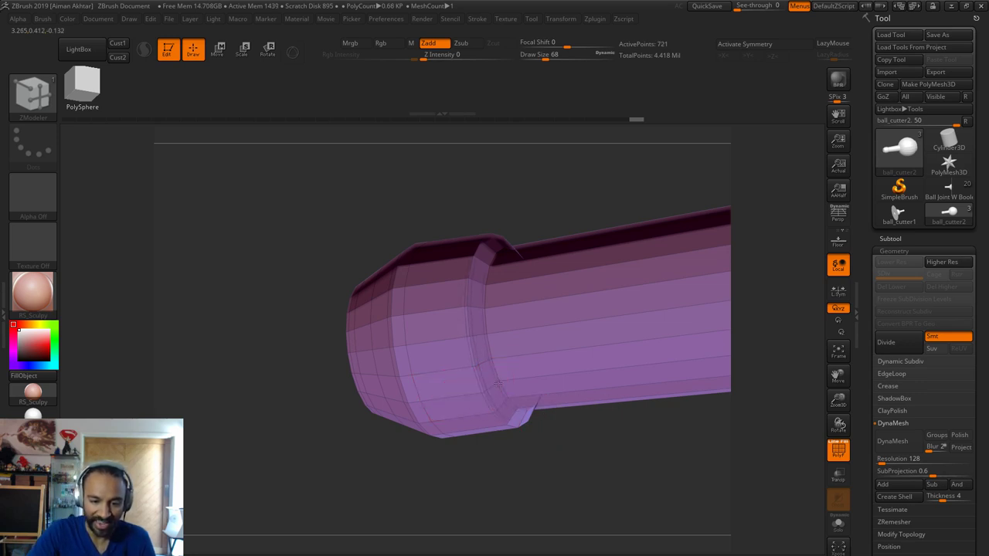
left_click(506, 379)
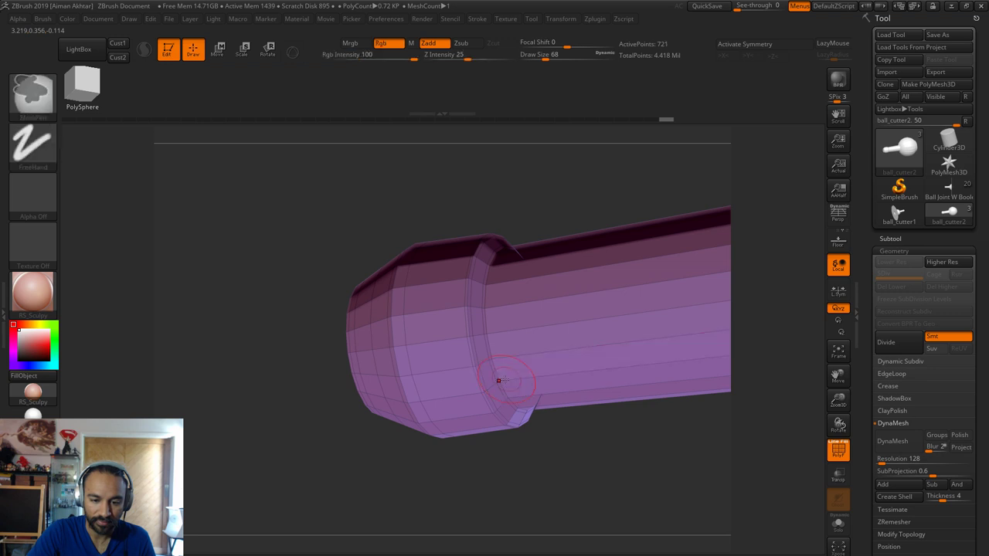
Insert an edge loop on the inner shaft right behind the collar and further loops across the collar
left_click_drag(527, 462, 556, 460)
key("ctrl+z")
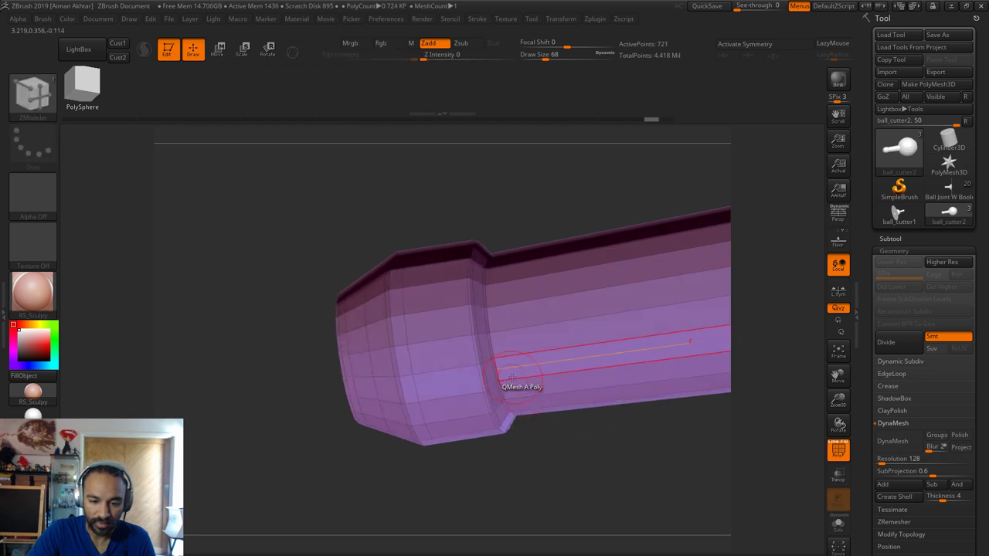
left_click(514, 378)
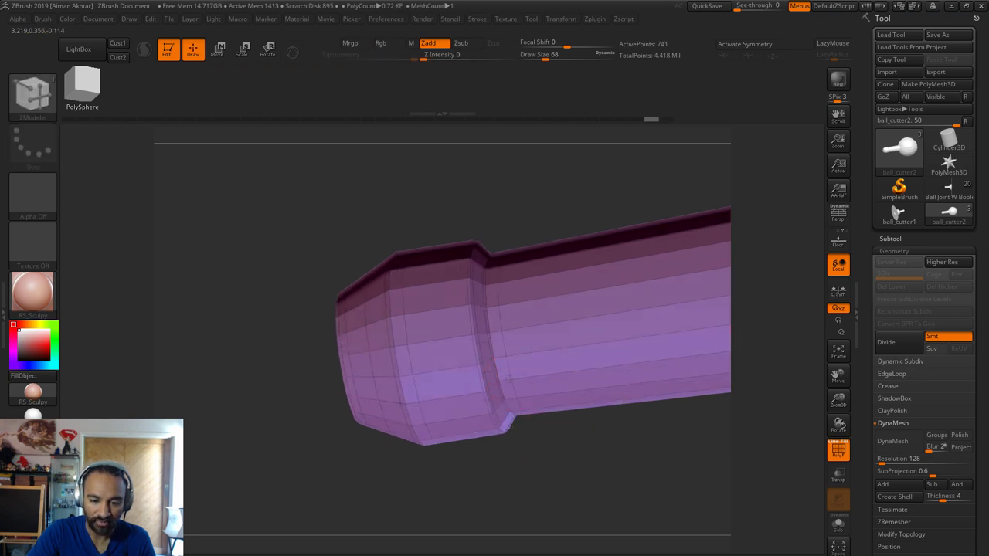
left_click(513, 378)
left_click_drag(453, 480, 473, 349)
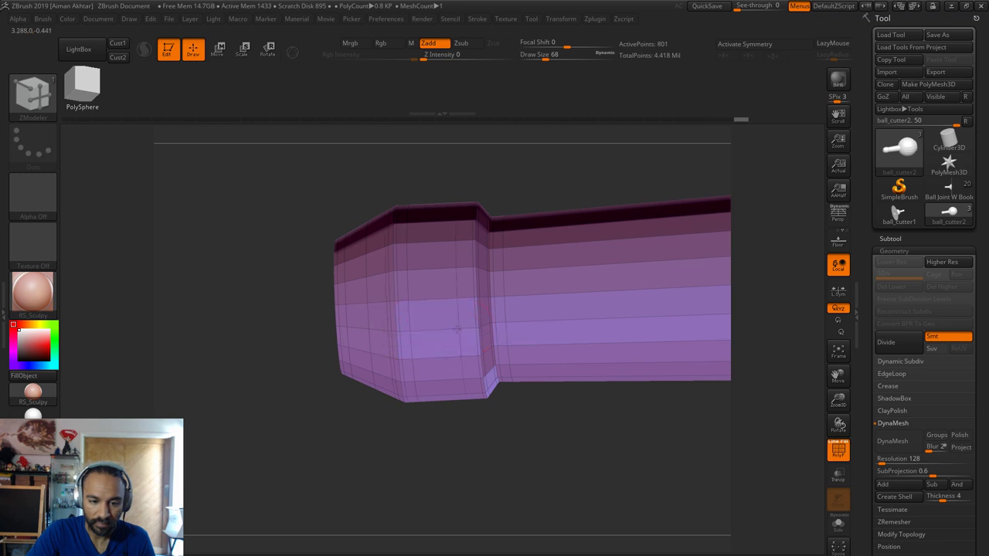
left_click_drag(567, 450, 341, 445)
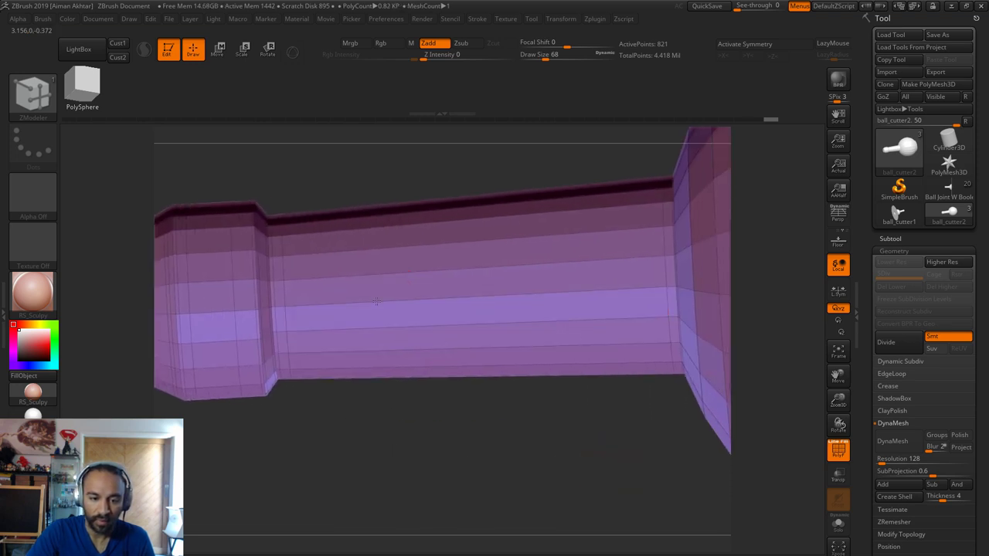
Insert edge loops spaced along the inner shell's peg shaft, between the collar and the ball
left_click_drag(390, 462, 391, 340)
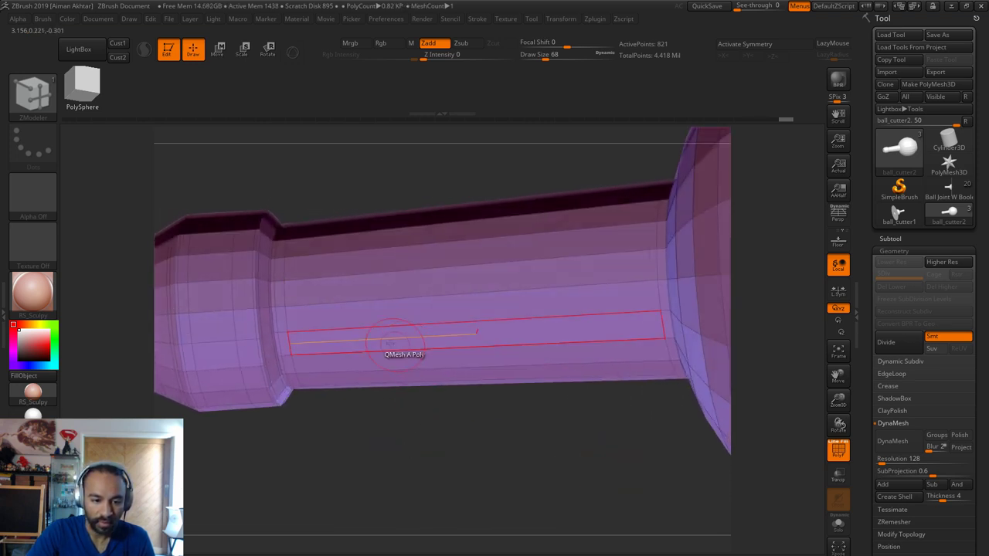
key("space")
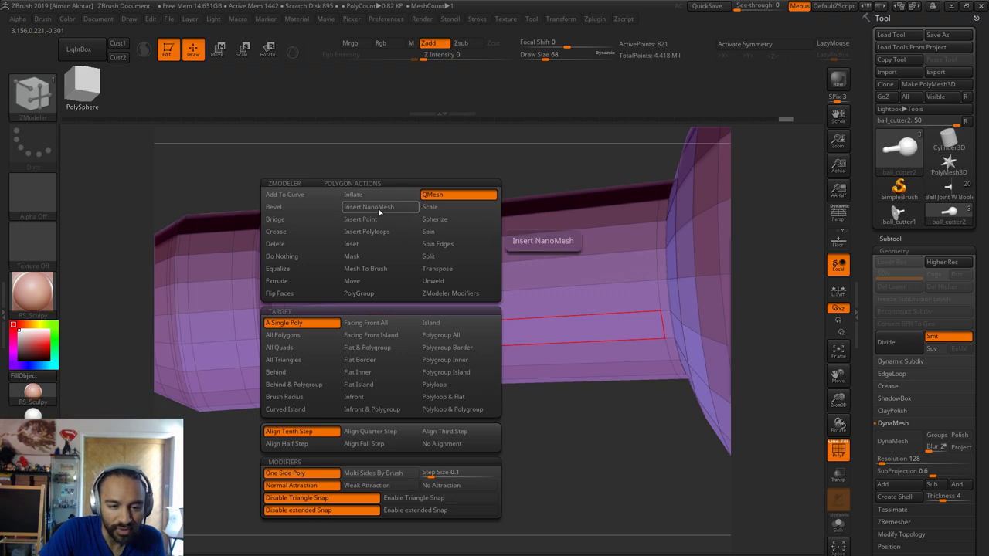
left_click_drag(495, 418, 456, 401)
left_click_drag(461, 490, 452, 525, "alt")
left_click(402, 322)
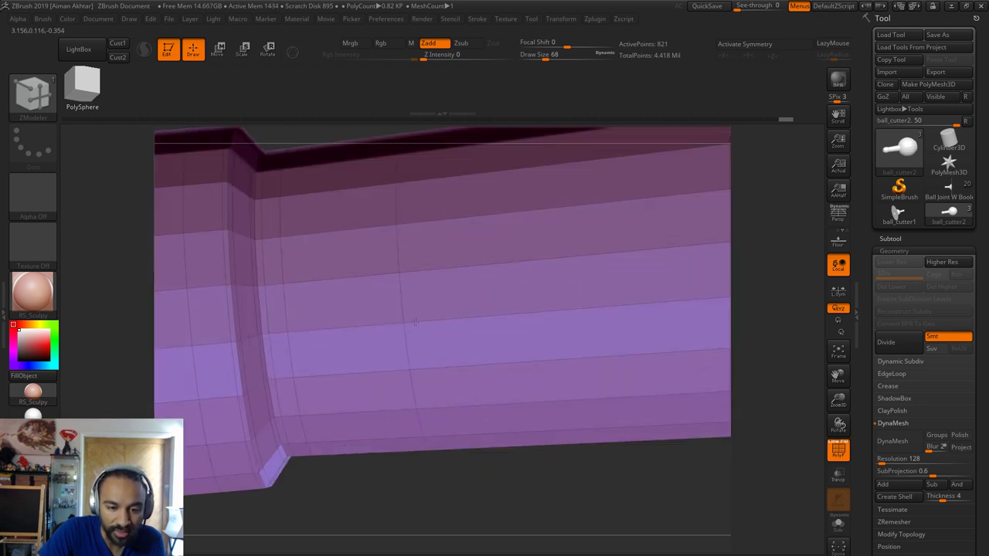
right_click_drag(513, 334, 461, 348, "alt")
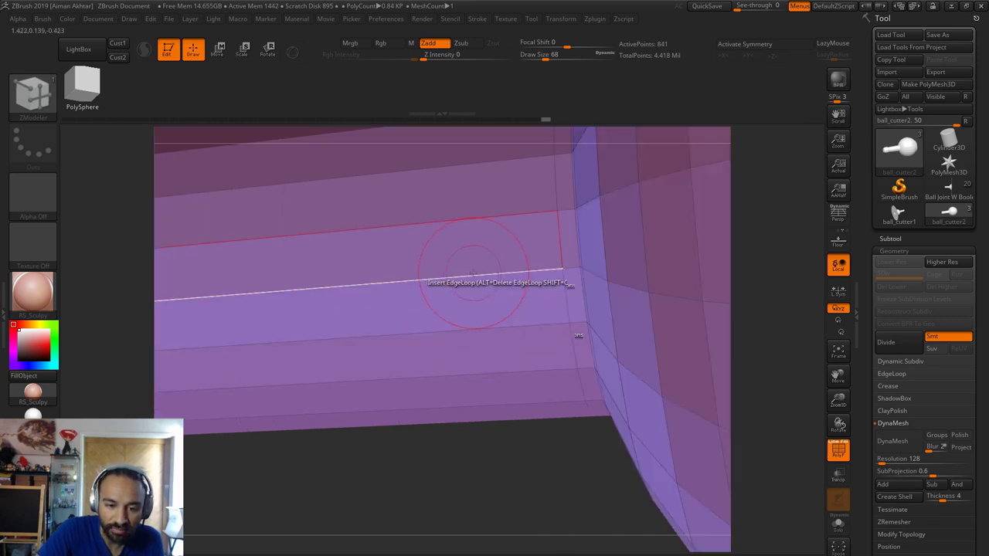
left_click(447, 276)
Unhide the disc and outer surface of the cutter
right_click_drag(513, 473, 625, 428, "ctrl")
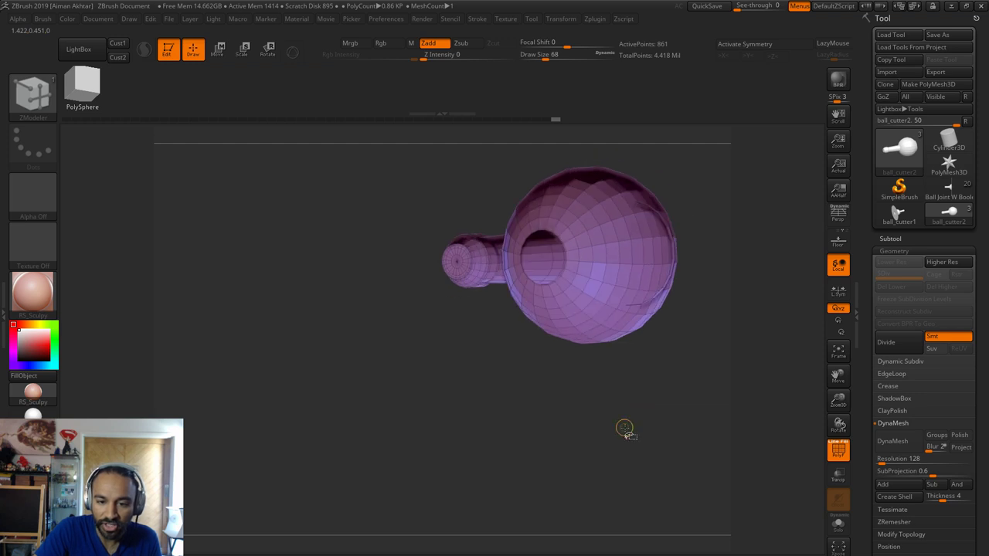
left_click(624, 428, "ctrl+shift")
right_click_drag(408, 510, 381, 489, "ctrl")
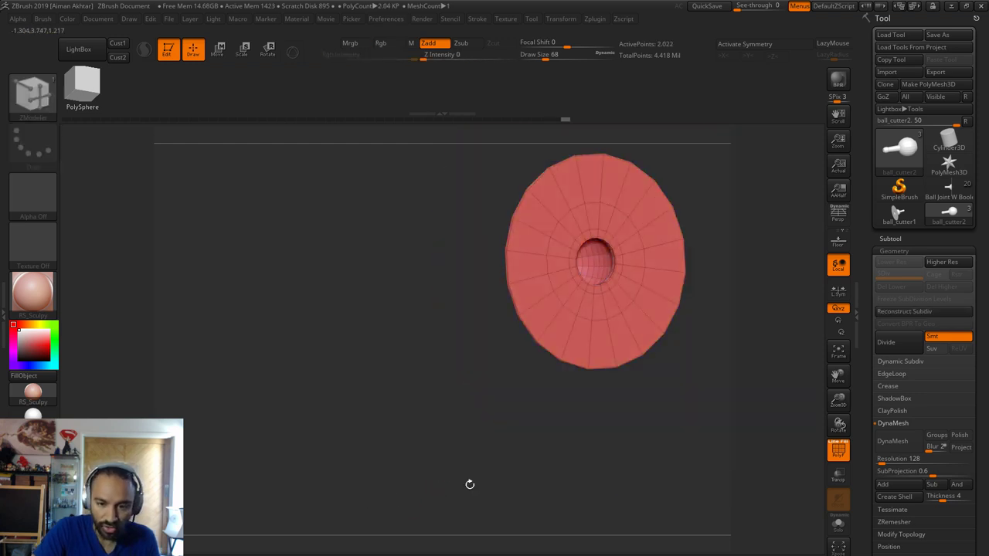
mouse_move(468, 484)
left_mouse_down()
mouse_move(626, 469)
mouse_move(641, 480)
mouse_move(592, 503)
left_mouse_up()
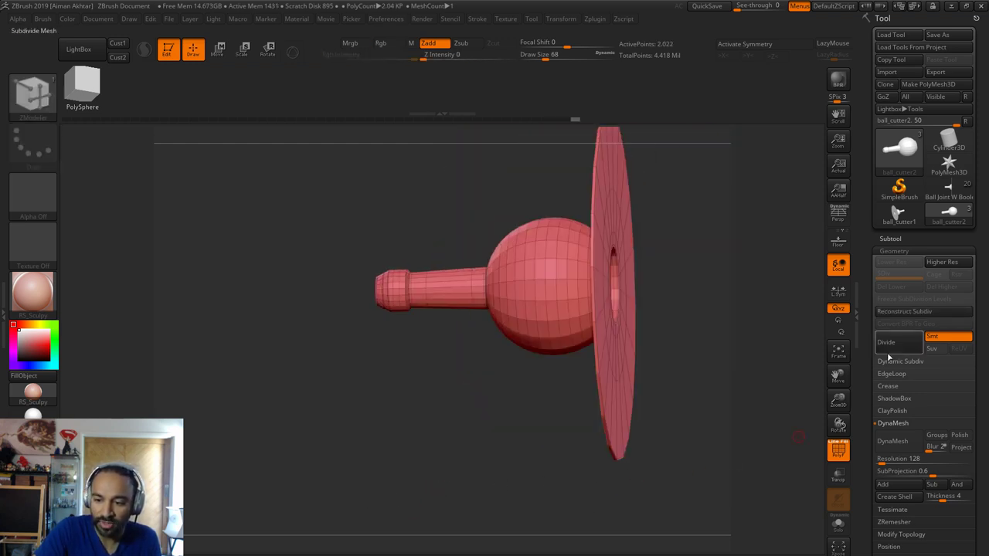
Subdivide the cutter to level 4, turn off the polyframe and inspect the smoothed ball, peg and disc
left_click(887, 343)
left_click(887, 343)
left_click(839, 449)
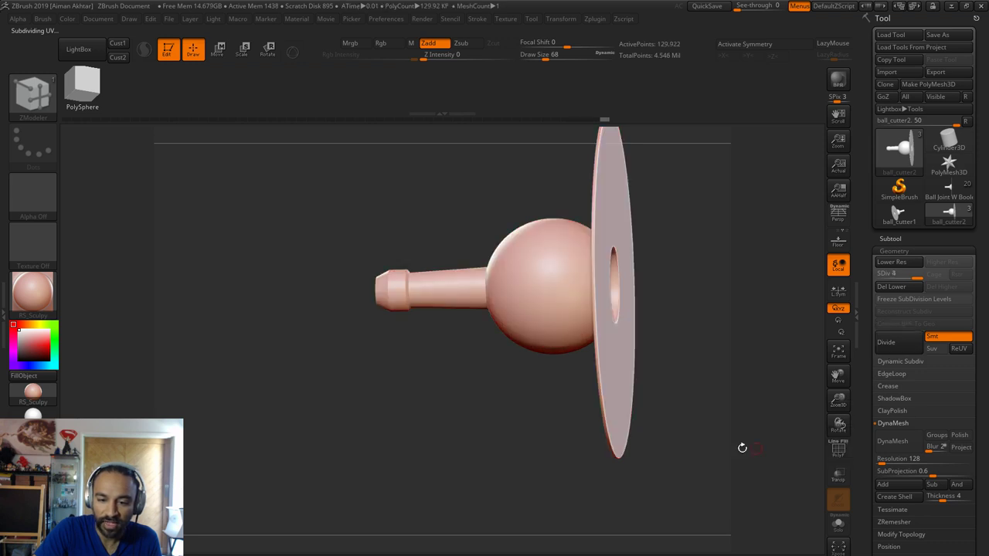
left_click_drag(746, 447, 804, 499)
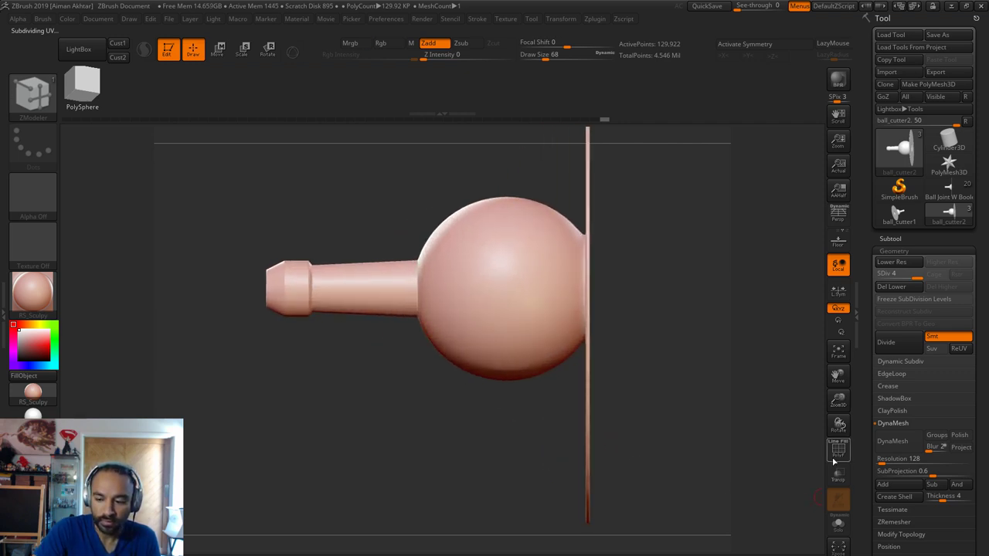
left_click_drag(419, 385, 468, 363)
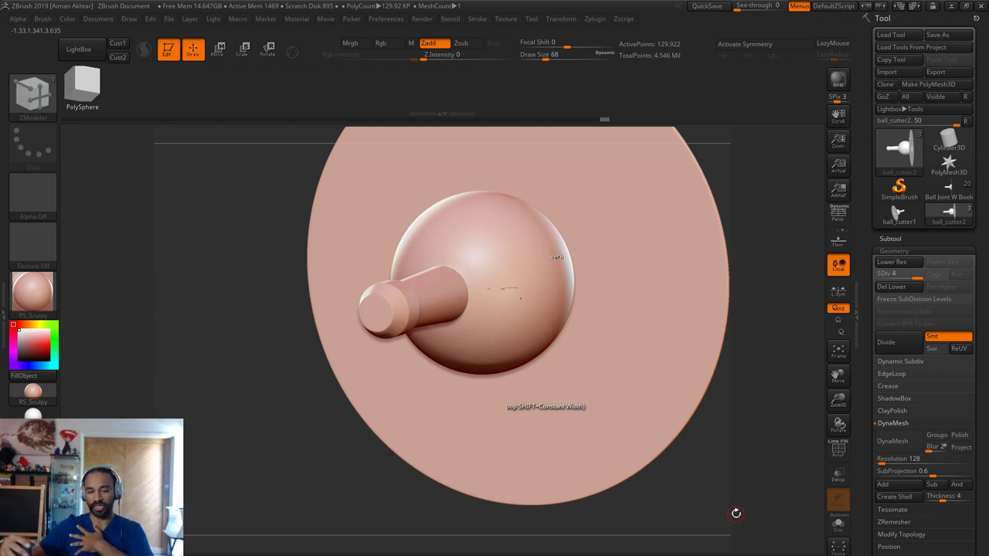
left_click_drag(811, 493, 784, 482)
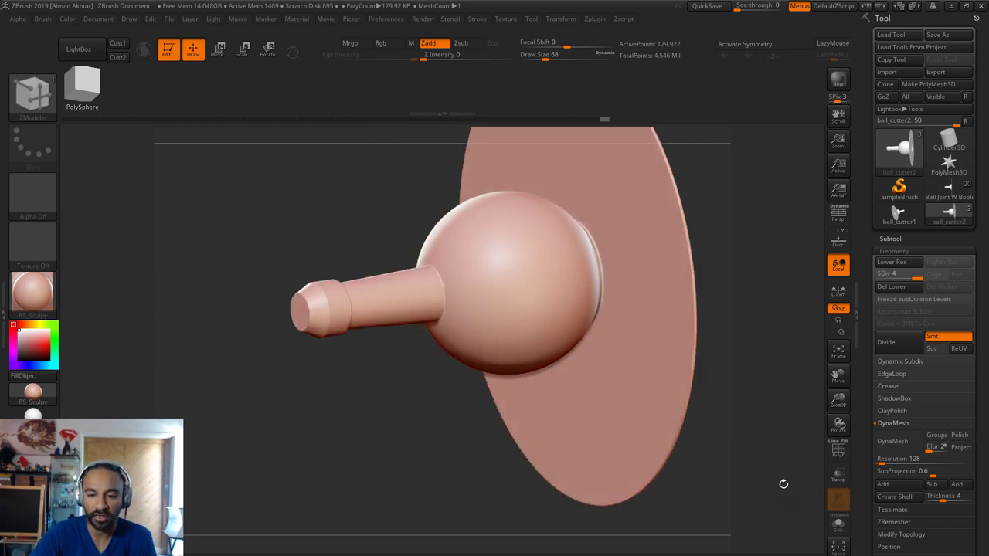
left_click_drag(771, 333, 752, 339)
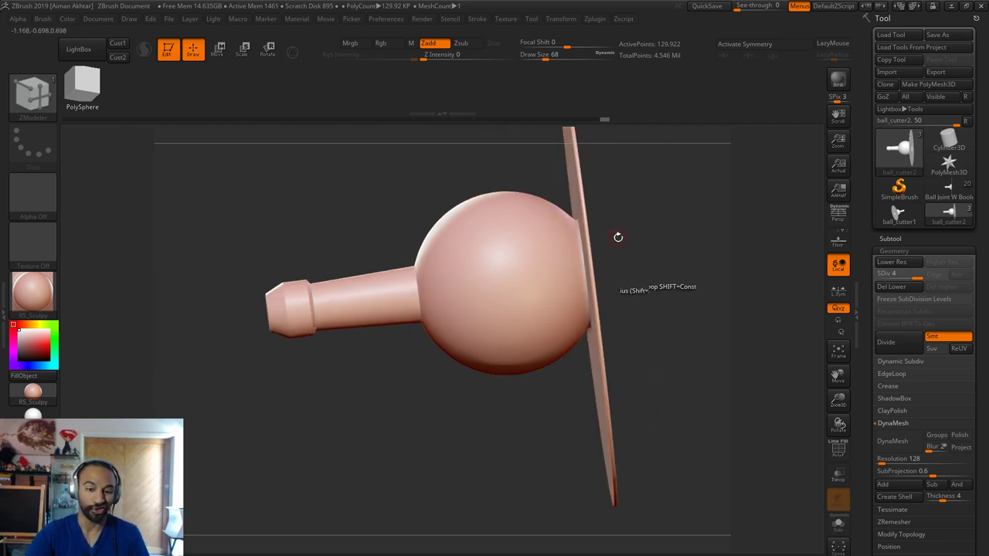
Undo the cutter's subdivisions and turn the polyframe display back on
key("ctrl+z")
key("ctrl+z")
key("ctrl+z")
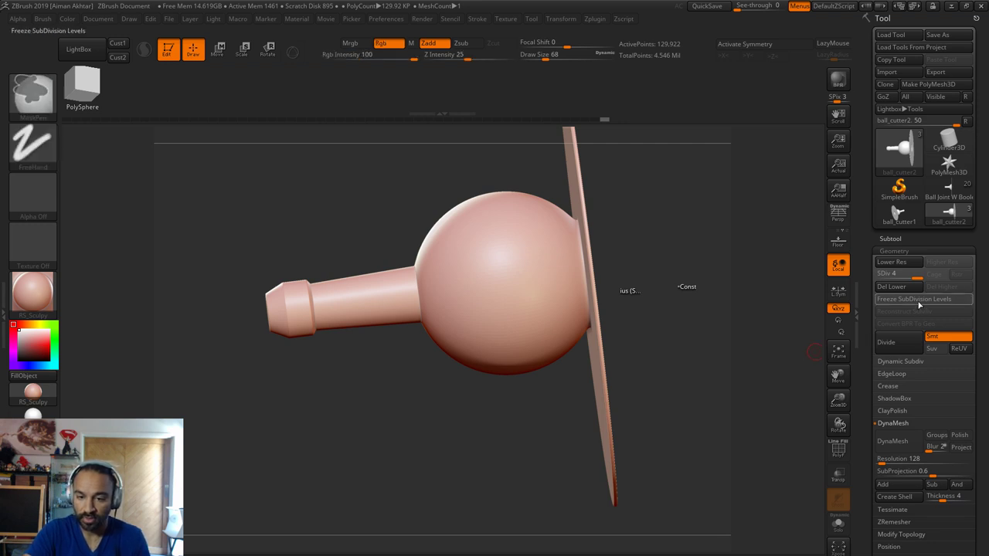
left_click(853, 454)
left_click(842, 451)
Set the ZModeler polygon action to Extrude for the cutter's ball
left_click_drag(669, 444, 400, 469)
left_click_drag(319, 476, 468, 337)
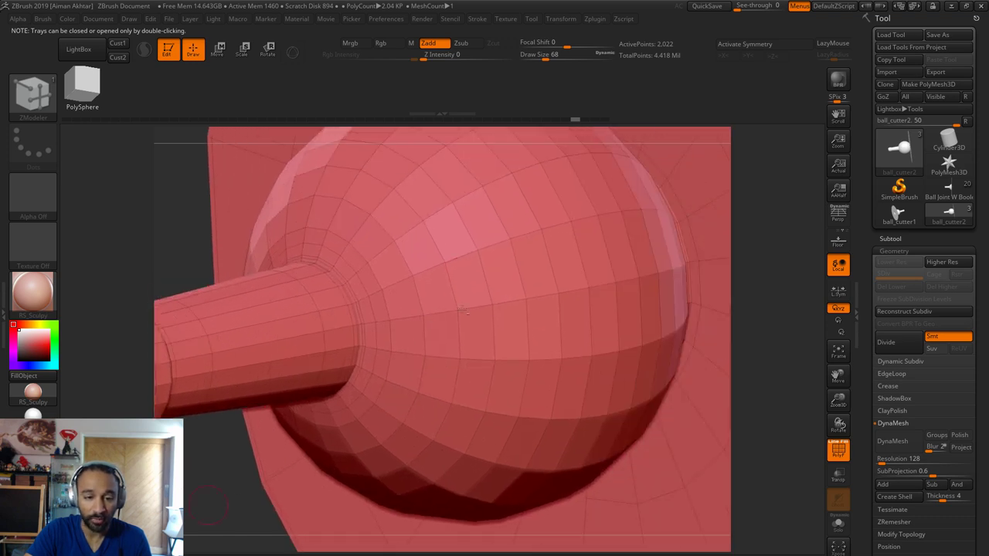
left_click(45, 98)
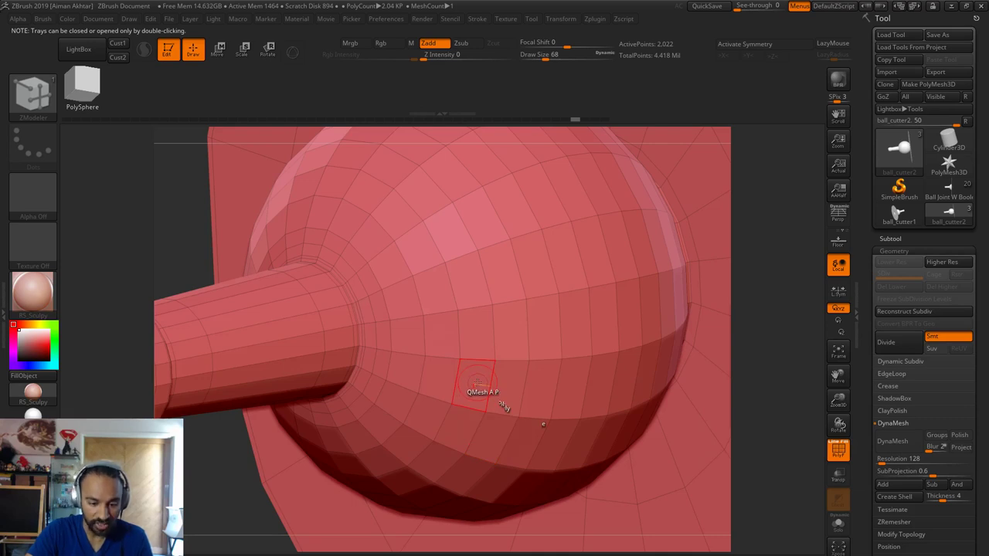
key("space")
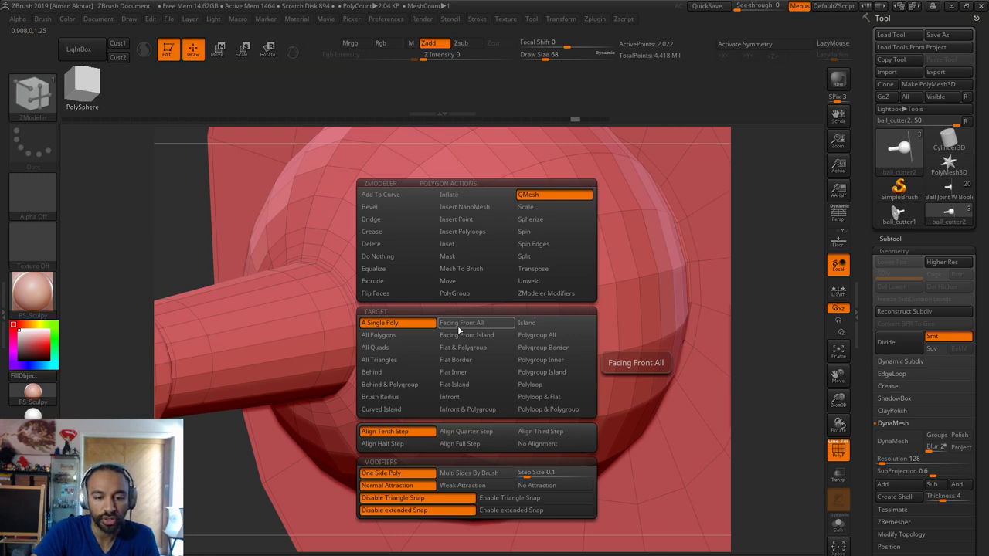
left_click(526, 385)
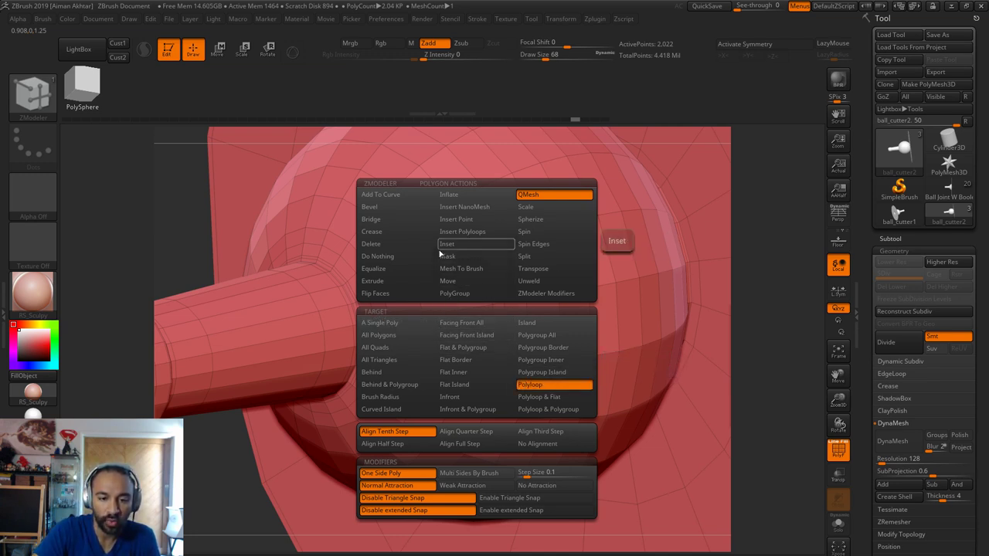
left_click(475, 360)
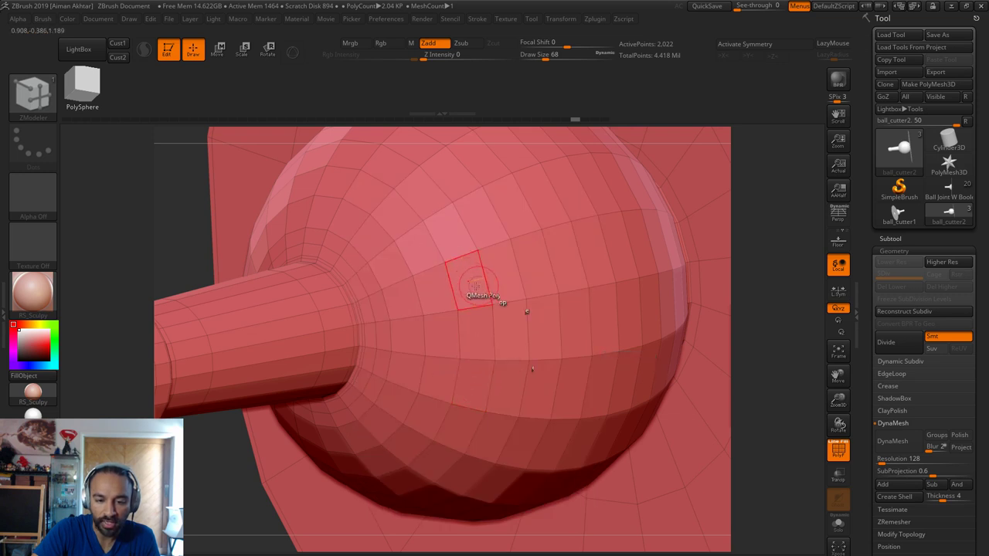
key("space")
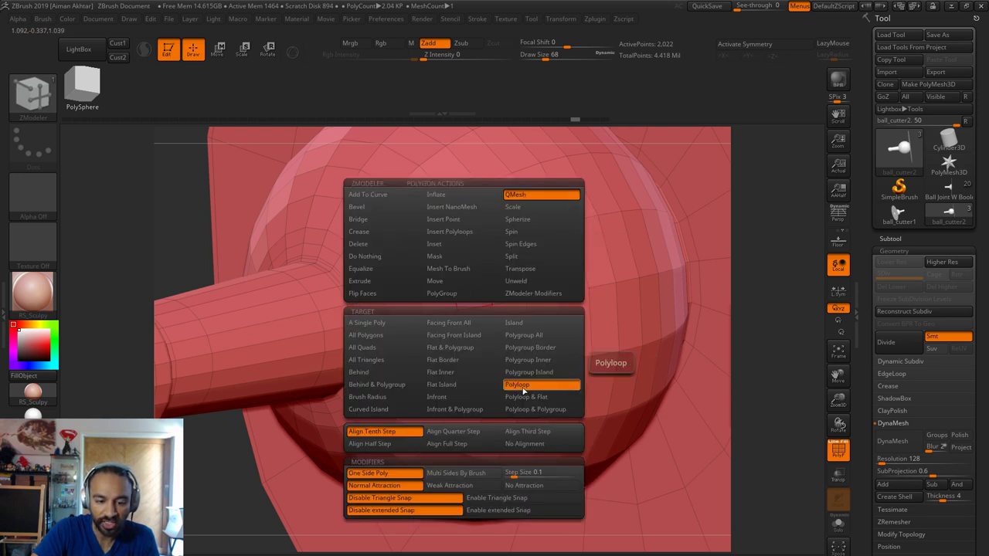
left_click(360, 281)
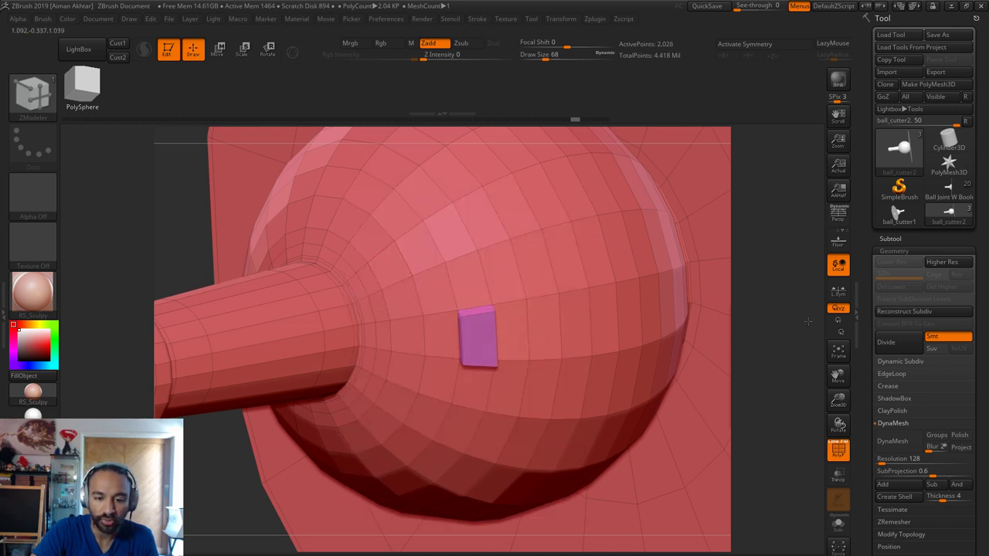
Try extruding single polygons on the ball, undoing each extrusion
key("ctrl+z")
left_click_drag(505, 276, 669, 302)
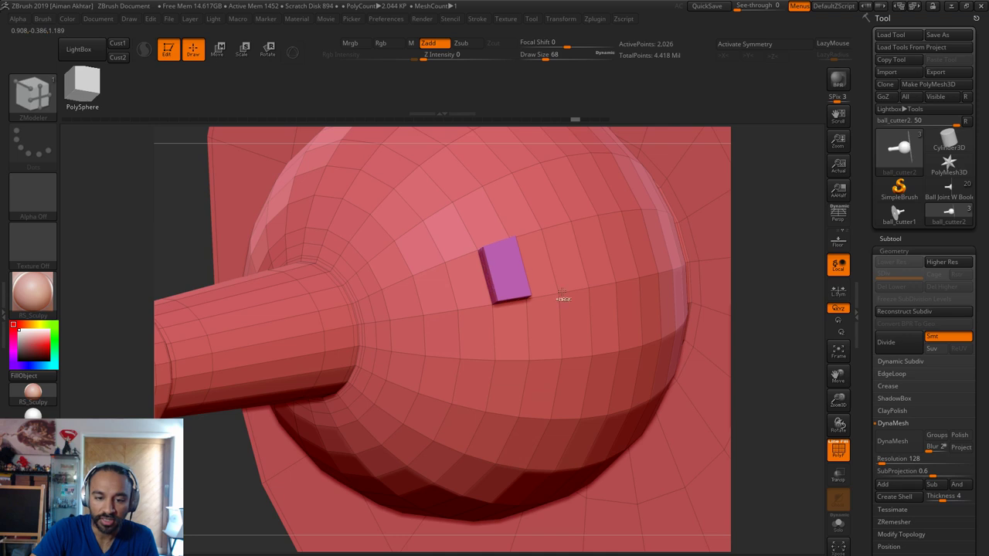
key("ctrl+z")
Set the Extrude target to Polyloop, test it on a loop around the ball and undo the test extrusion
key("space")
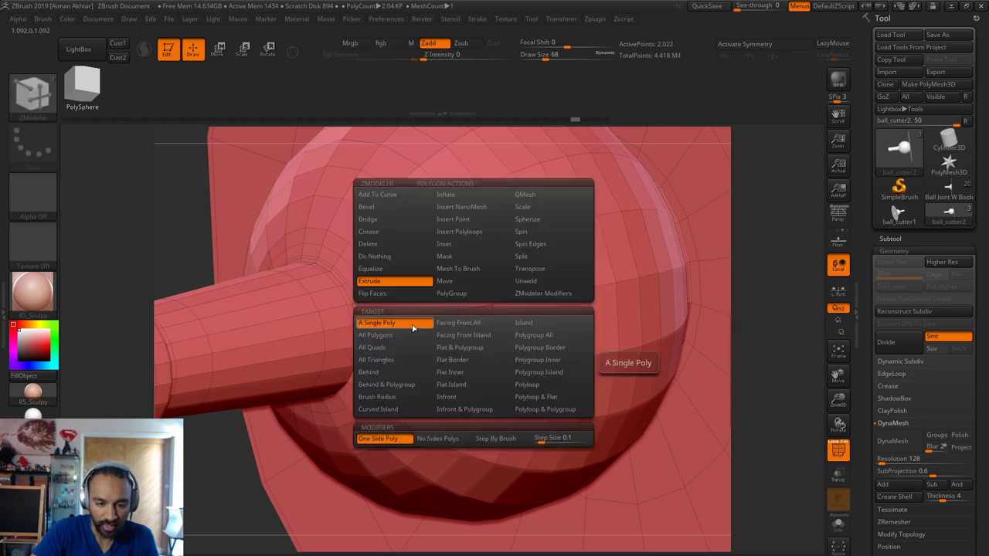
left_click(529, 384)
left_click_drag(480, 330, 483, 249)
key("ctrl+z")
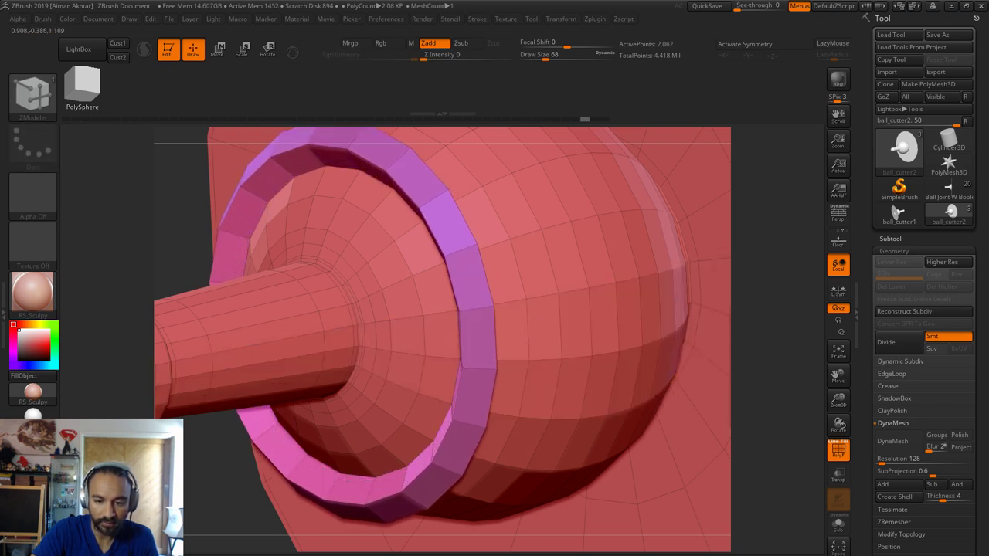
key("ctrl+z")
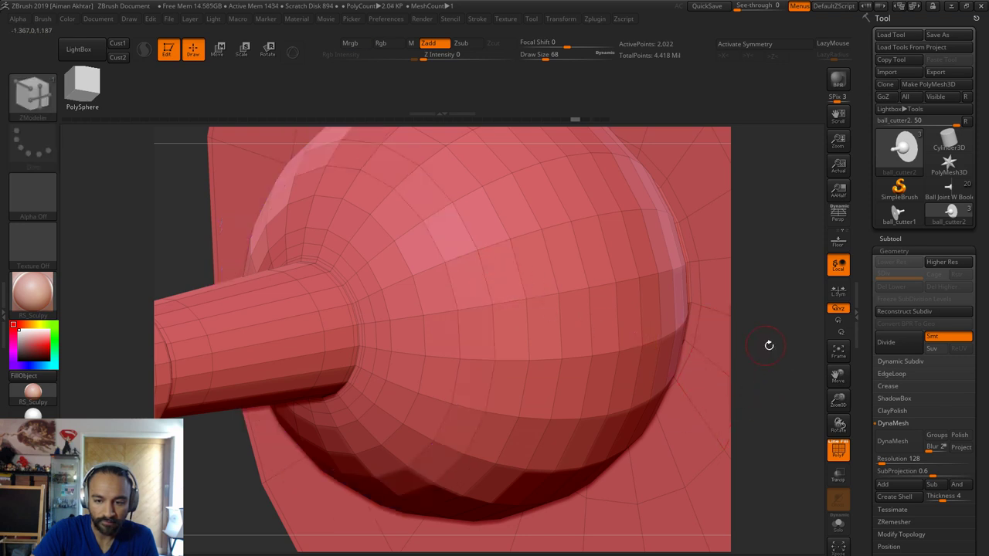
Extrude a polyloop around the ball's middle outward into a wide flange
key("f")
left_click_drag(756, 345, 744, 347, "shift")
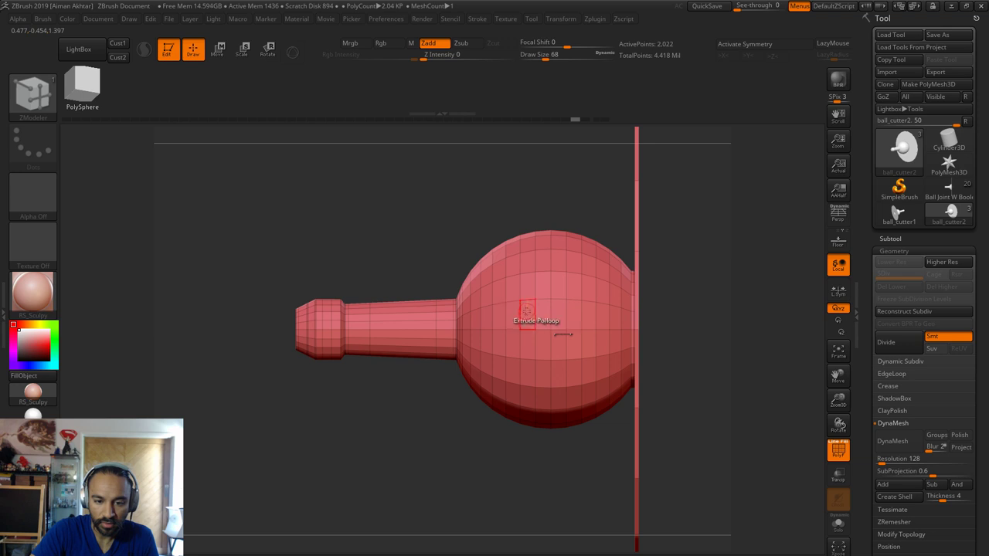
left_click_drag(528, 311, 584, 284)
key("ctrl+z")
left_click_drag(519, 489, 557, 498)
right_click_drag(558, 498, 495, 351)
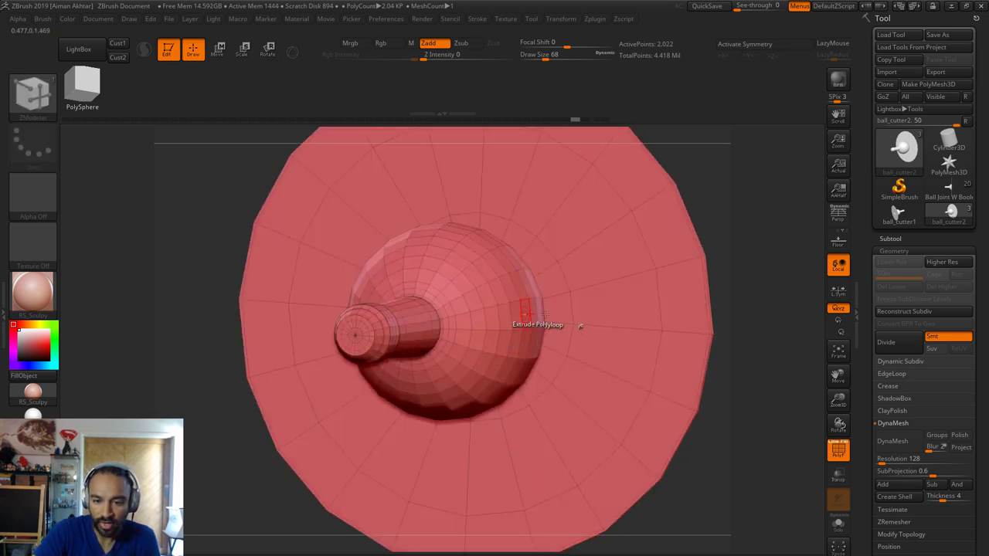
mouse_move(580, 325)
left_mouse_down()
mouse_move(727, 255)
mouse_move(581, 313)
left_mouse_up()
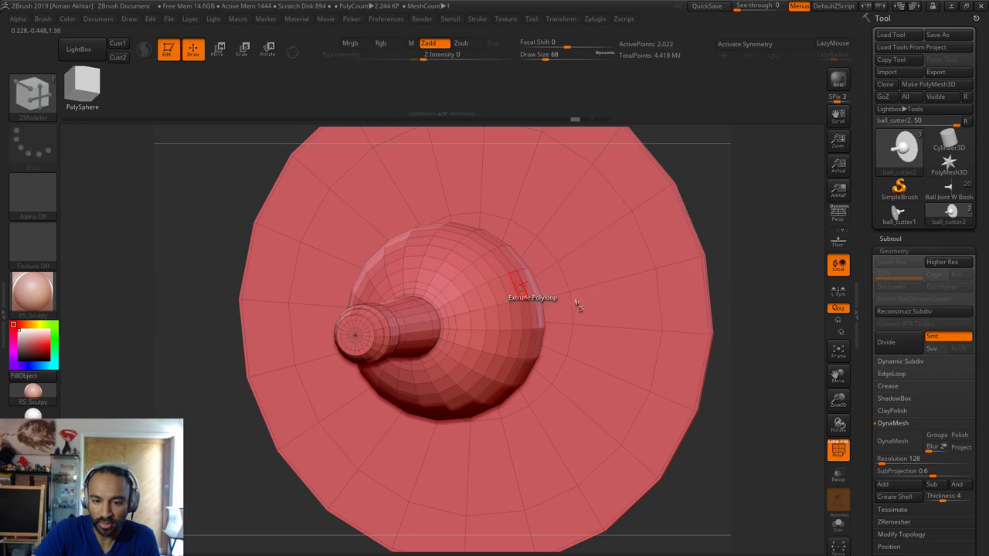
left_click_drag(530, 285, 598, 291)
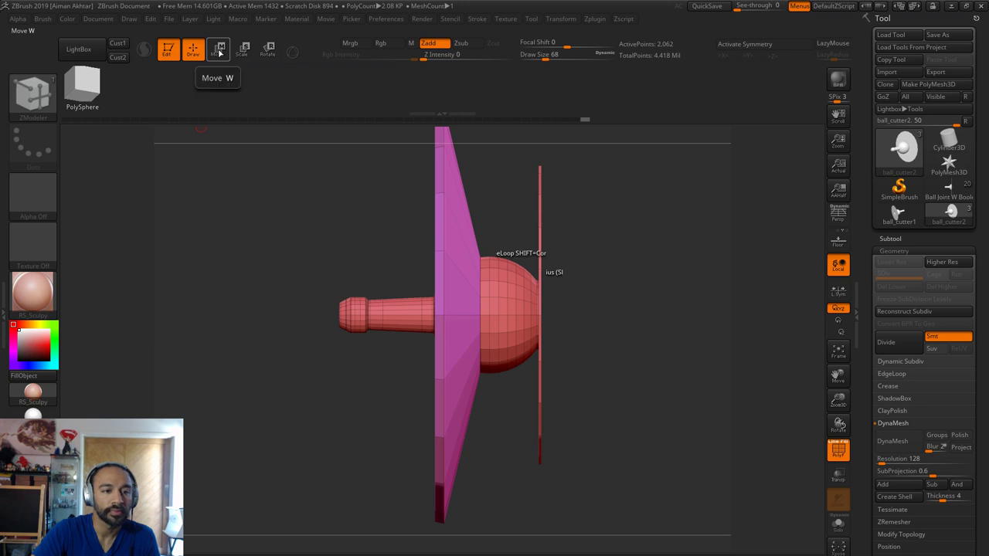
Mask the whole cutter except the newly extruded flange
left_click_drag(570, 262, 409, 183, "alt")
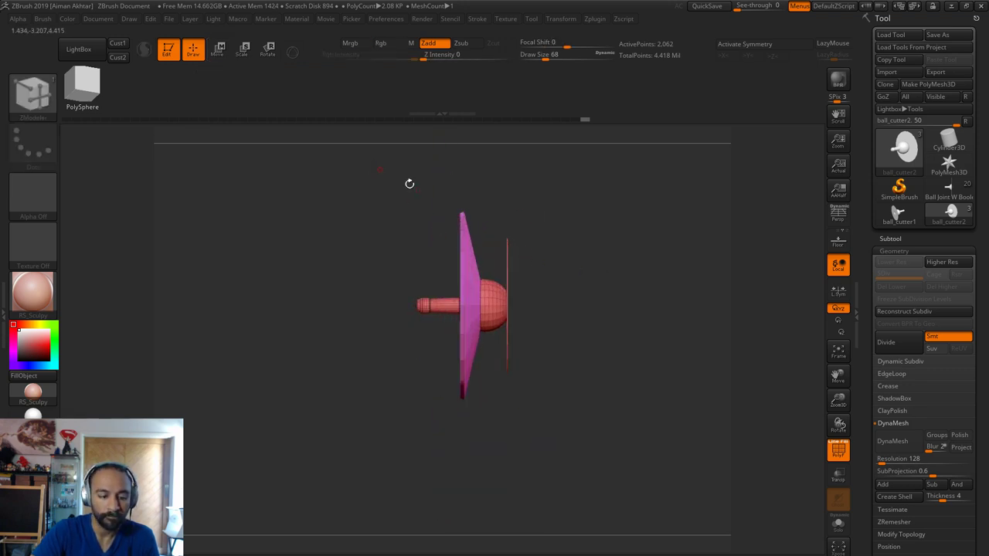
key("b")
key("s")
key("t")
left_click_drag(484, 237, 400, 120, "ctrl")
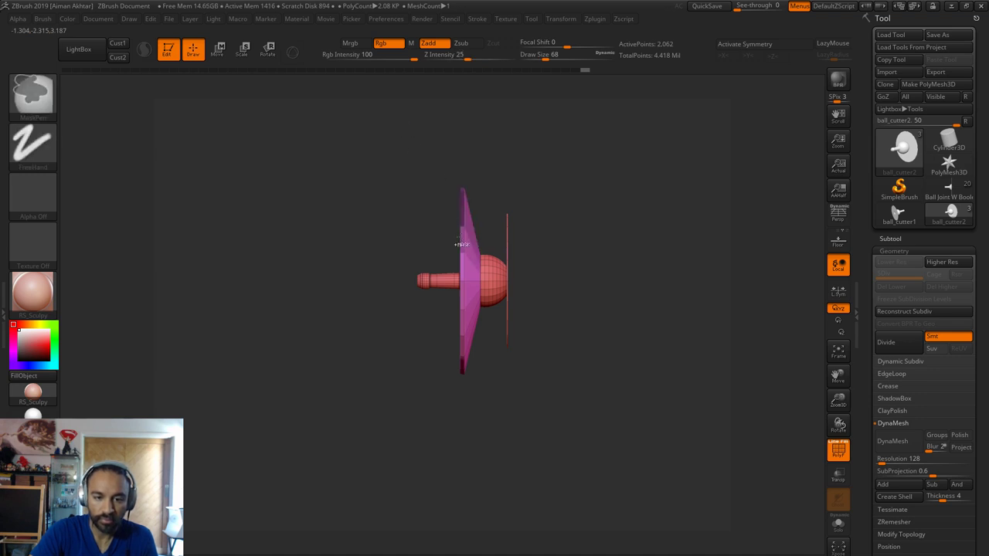
left_click_drag(485, 405, 421, 329, "ctrl")
left_click_drag(534, 404, 631, 401)
left_click_drag(589, 314, 606, 320)
left_click_drag(625, 375, 523, 196, "ctrl")
left_click_drag(603, 262, 513, 249)
left_click_drag(343, 201, 408, 364, "ctrl")
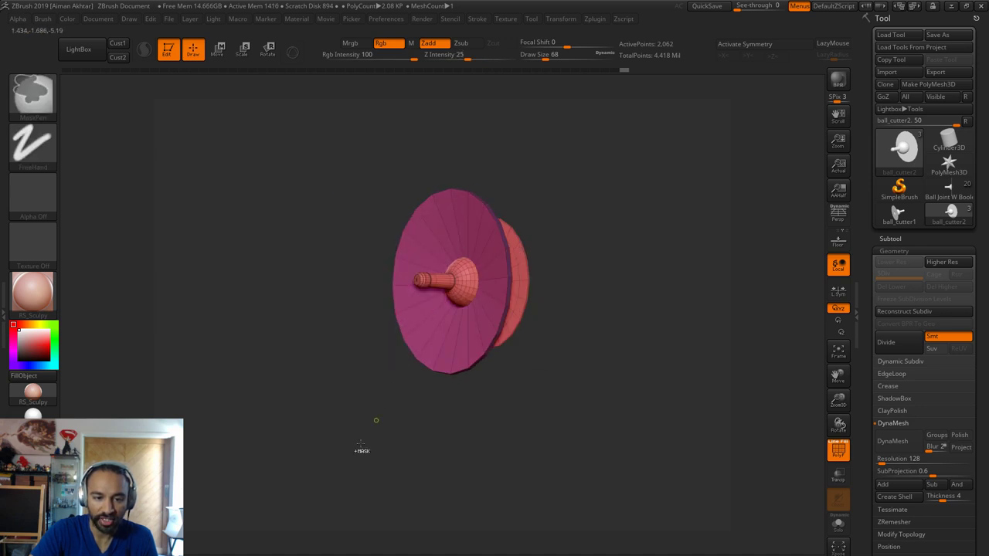
left_click(353, 456, "ctrl")
left_click_drag(501, 460, 450, 380, "shift")
Shift the unmasked flange along the cutter's axis with the Transpose line so it stands straight across the ball
left_click(221, 52)
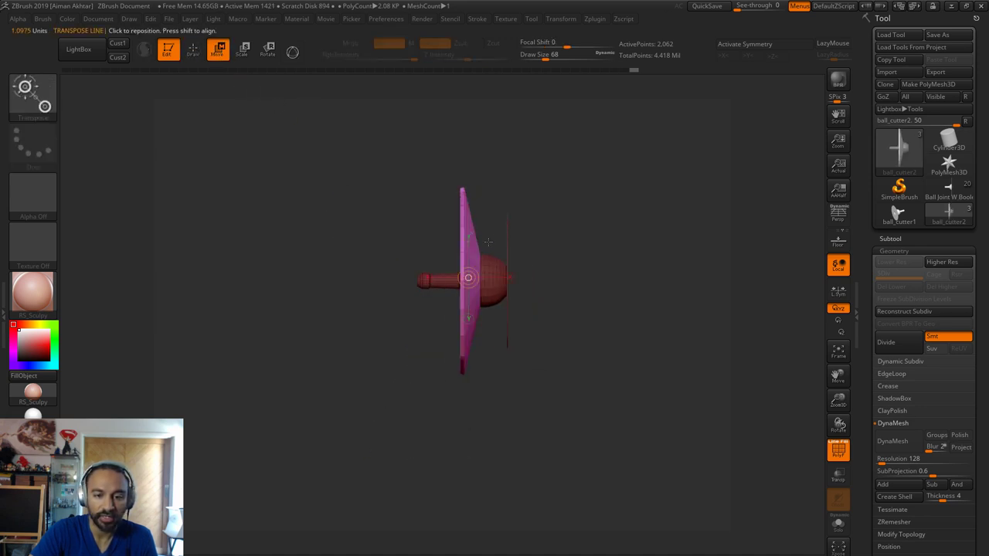
mouse_move(502, 234)
left_mouse_down("shift")
mouse_move(556, 232)
mouse_move(439, 221)
mouse_move(595, 210)
left_mouse_up("shift")
left_click_drag(585, 224, 575, 261, "alt")
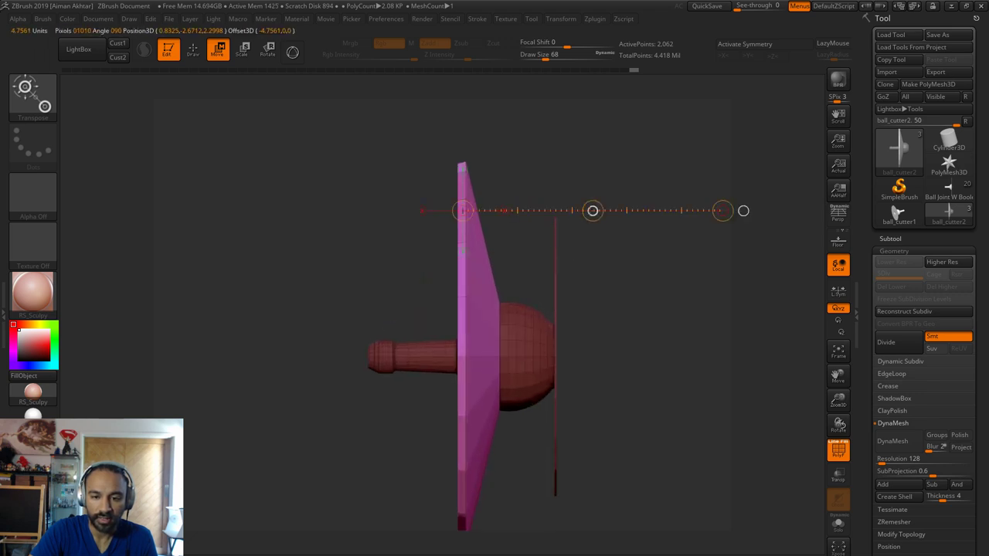
left_click_drag(592, 210, 627, 210)
left_click_drag(649, 360, 697, 402, "alt")
right_click_drag(696, 402, 595, 293)
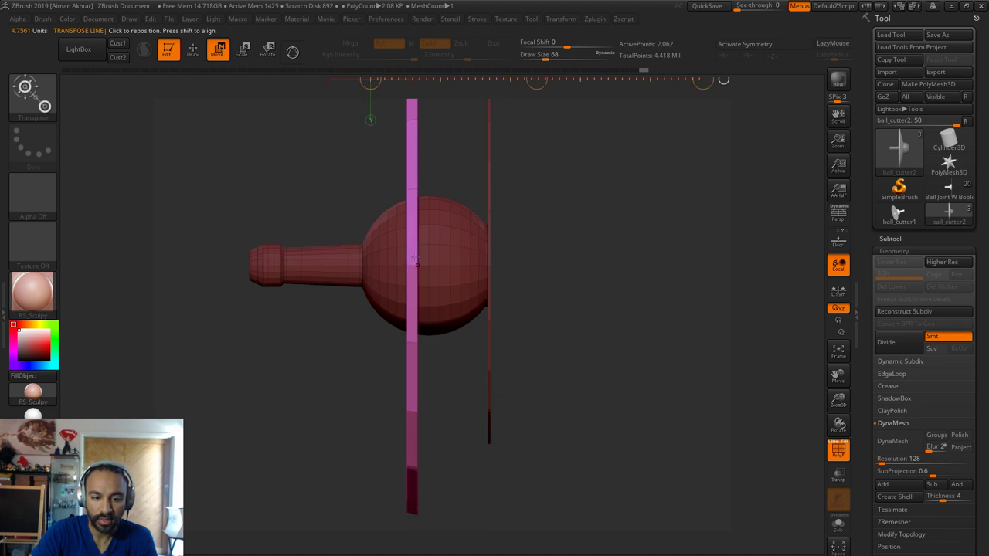
mouse_move(416, 264)
left_mouse_down("shift")
mouse_move(557, 257)
mouse_move(467, 266)
left_mouse_up("shift")
right_click_drag(578, 325, 581, 533, "shift")
right_click_drag(569, 343, 566, 243)
left_click_drag(566, 242, 608, 270)
Undo the flange's repositioning, masking and extrusion
key("ctrl+z")
key("ctrl+z")
key("ctrl+z")
key("ctrl+z")
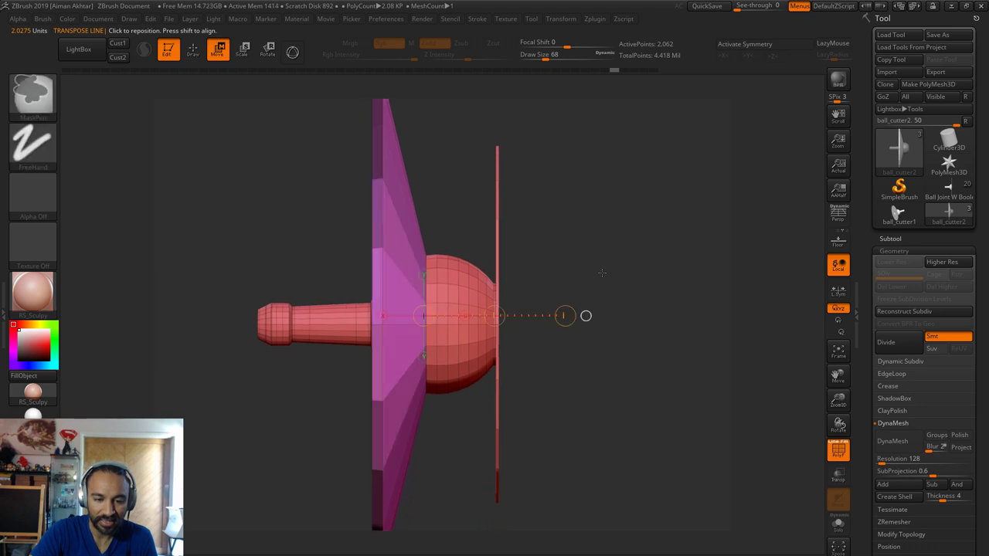
Insert an edge loop close beside the ball's middle loop to form a narrow polyloop, and another along the disc's thin rim
right_click_drag(601, 269, 581, 363, "ctrl")
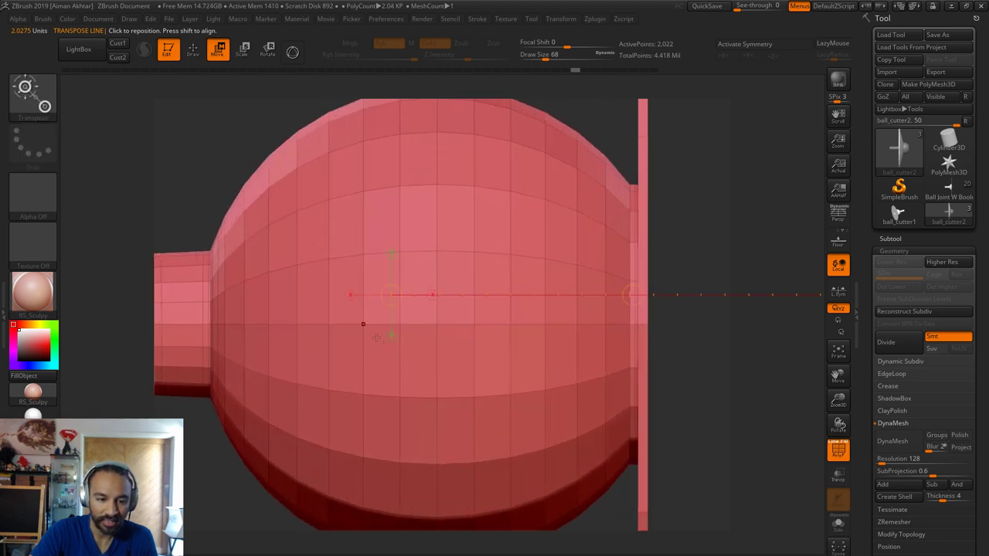
left_click(193, 51)
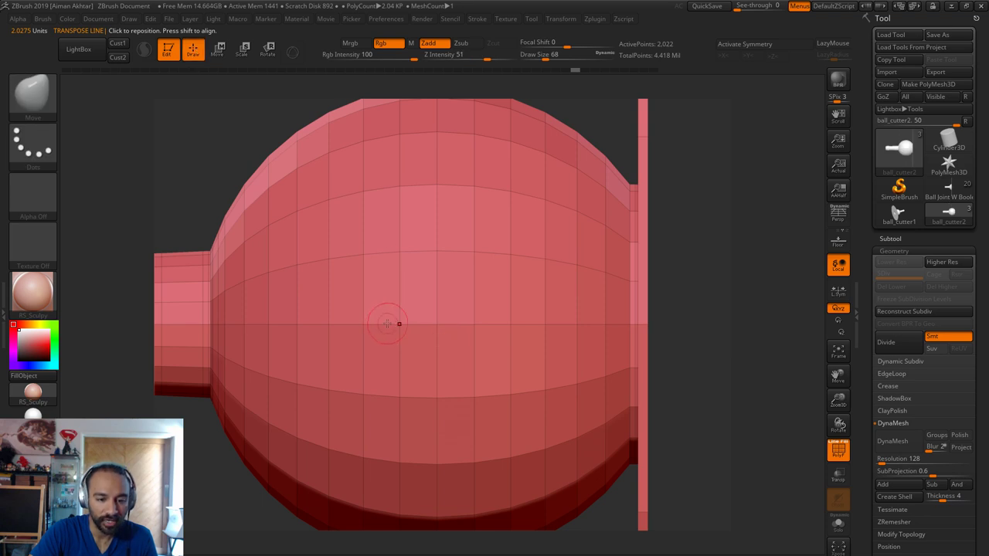
left_click(28, 103)
key("z")
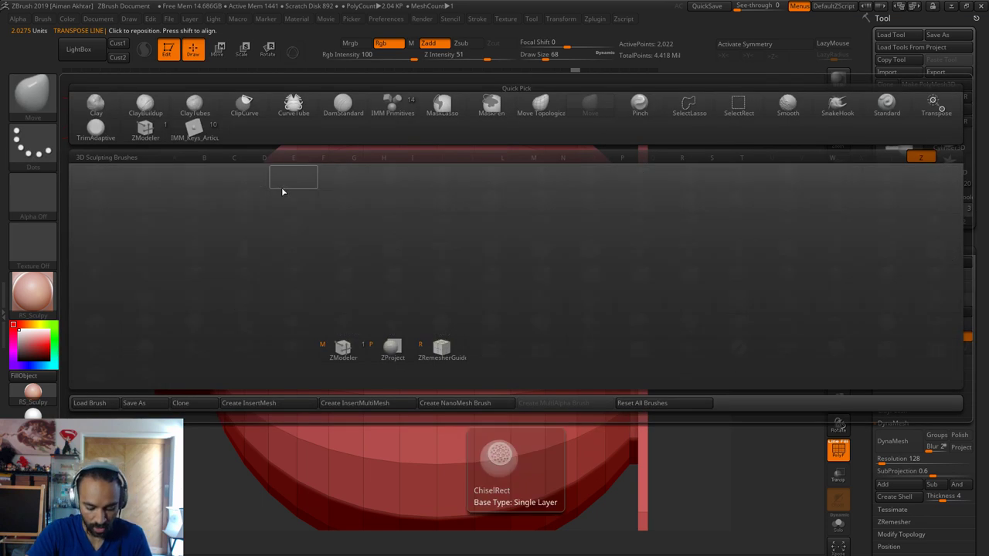
key("m")
left_click(392, 349)
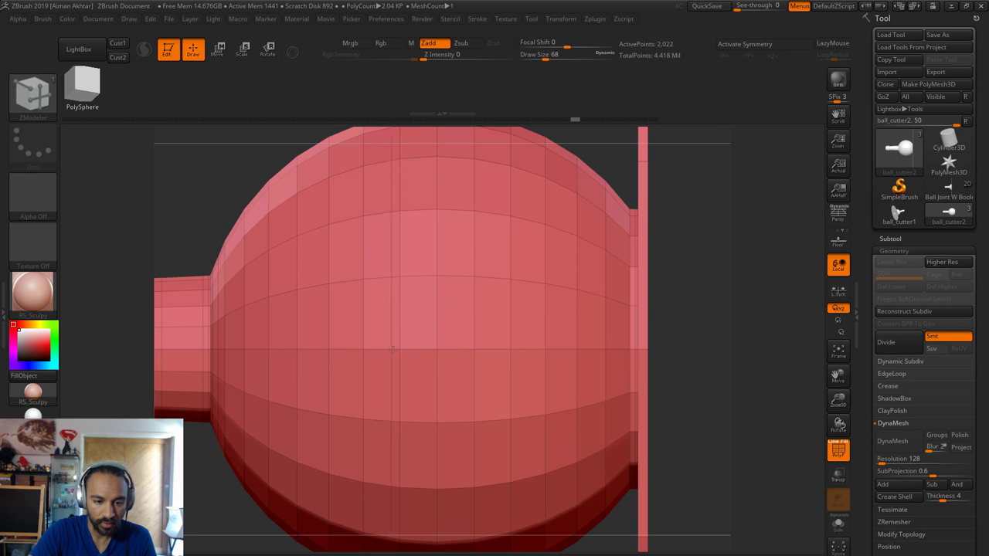
left_click(395, 293, "alt")
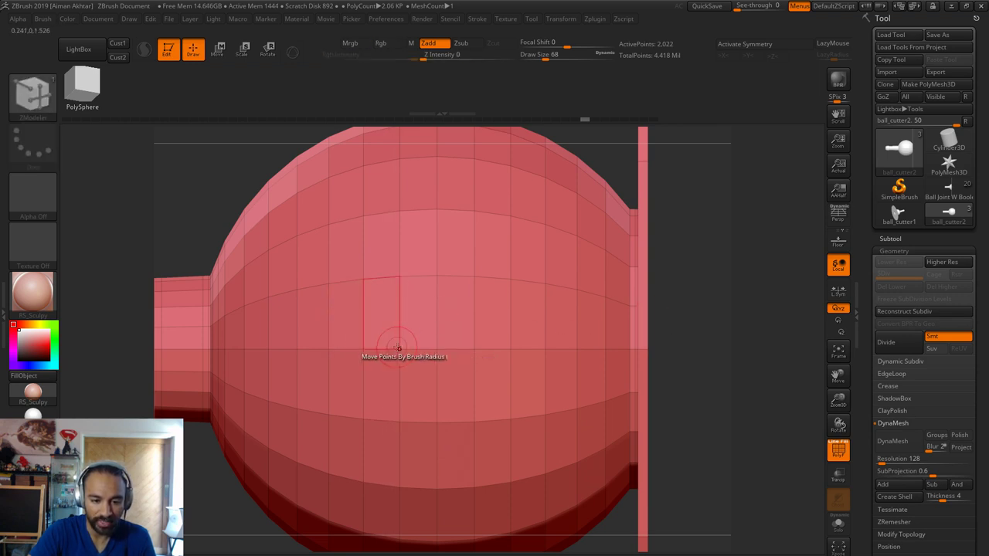
left_click(391, 347)
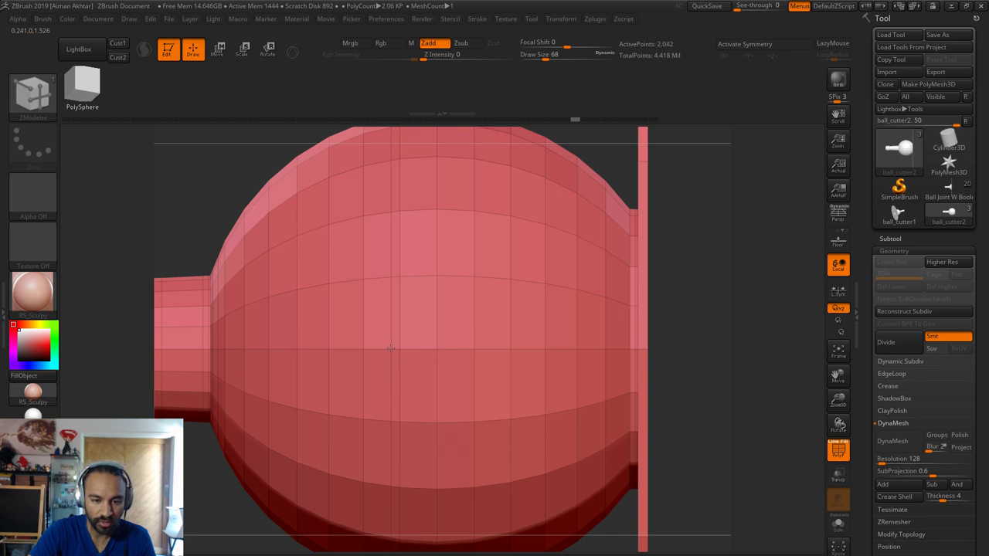
left_click_drag(695, 358, 599, 426)
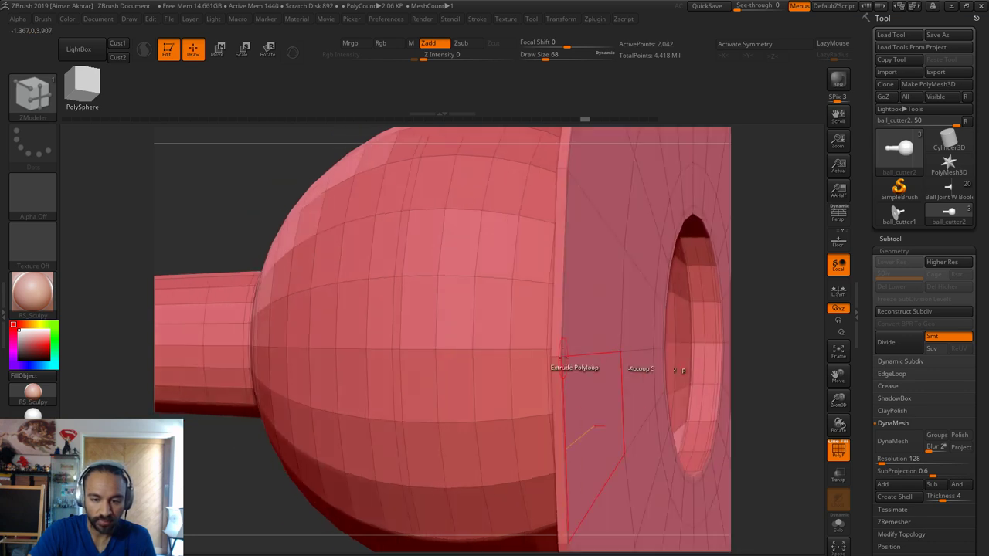
left_click(555, 356)
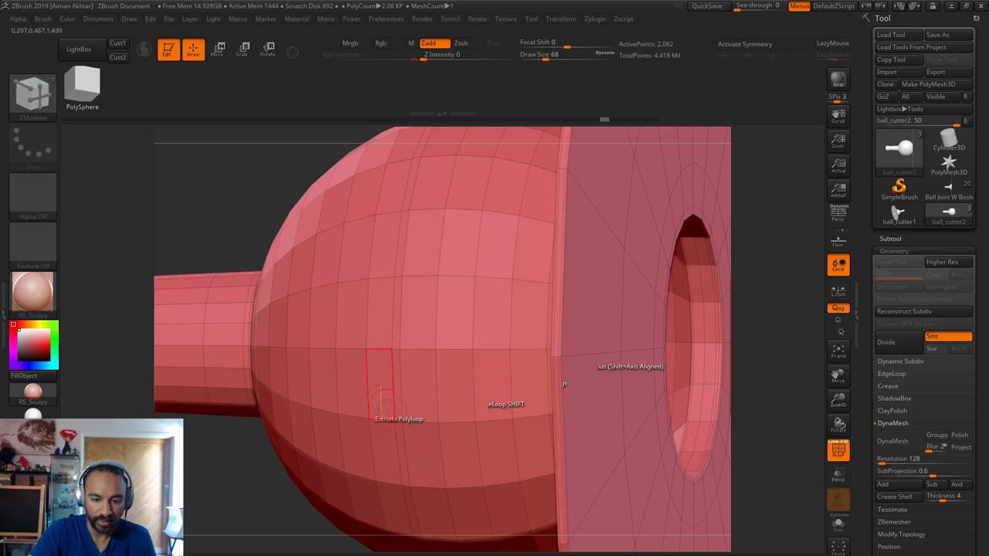
Extrude the narrow polyloop around the ball's middle outward into a wide, thin flange
left_click_drag(253, 468, 255, 470, "shift")
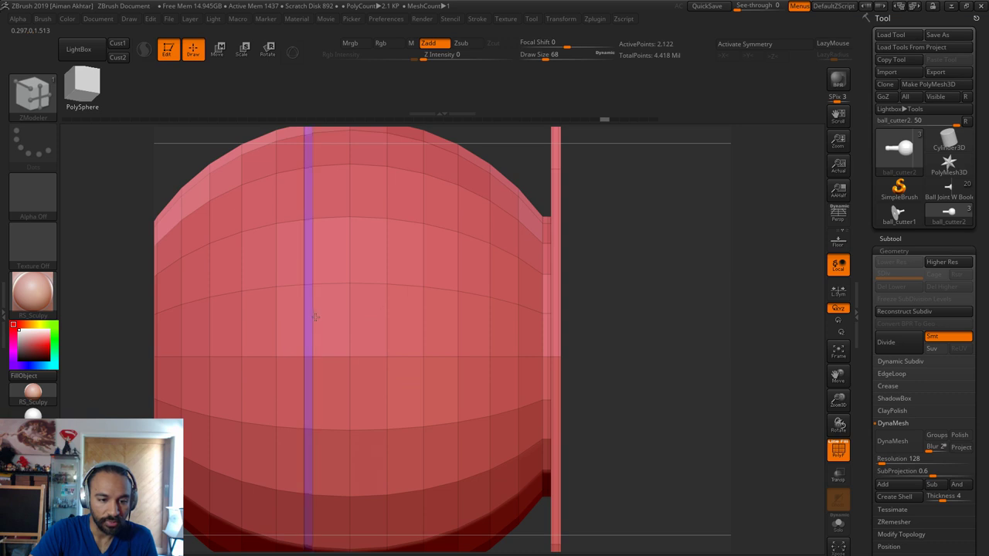
left_click_drag(315, 317, 303, 317)
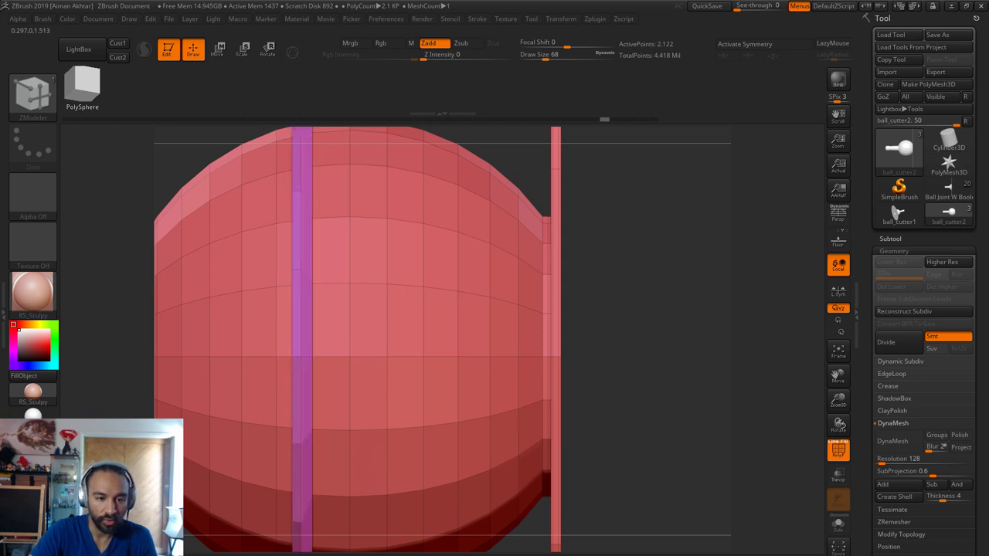
left_click_drag(650, 494, 608, 296, "alt")
left_click(391, 275)
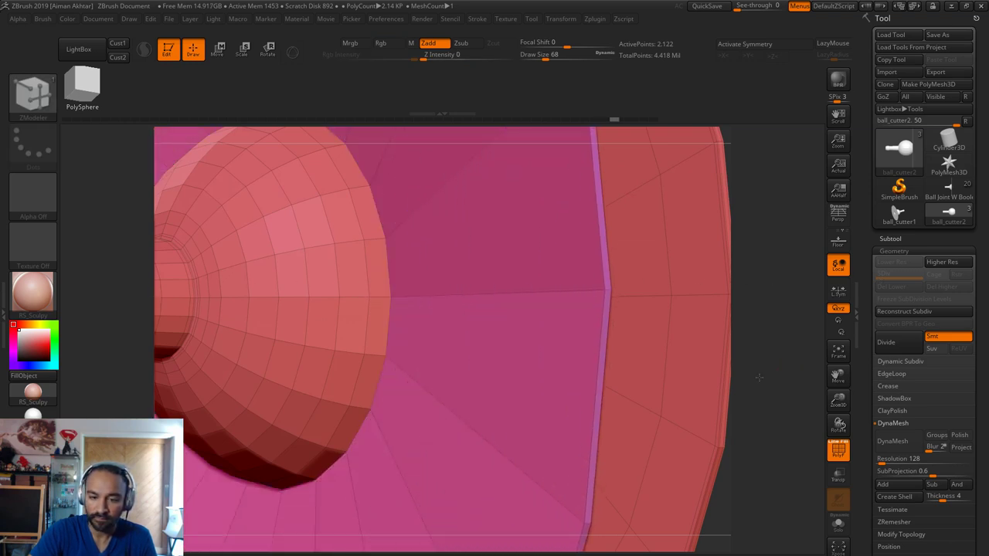
Switch from the ZModeler brush to the Move brush to work on the extruded flange
key("f")
mouse_move(583, 348)
left_mouse_down("shift")
mouse_move(550, 349)
mouse_move(573, 363)
left_mouse_up("shift")
key("f")
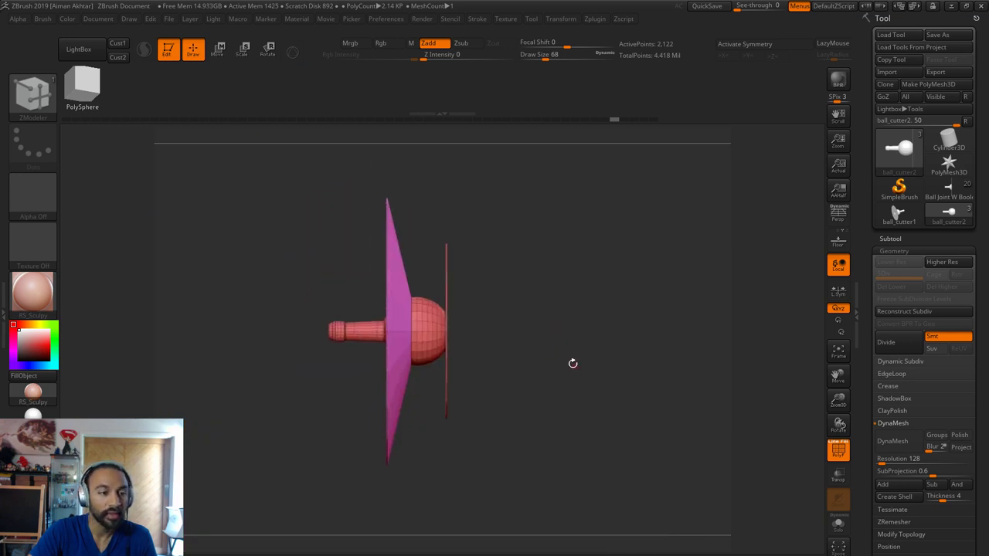
key("b")
key("m")
key("v")
left_click_drag(319, 132, 442, 241, "ctrl")
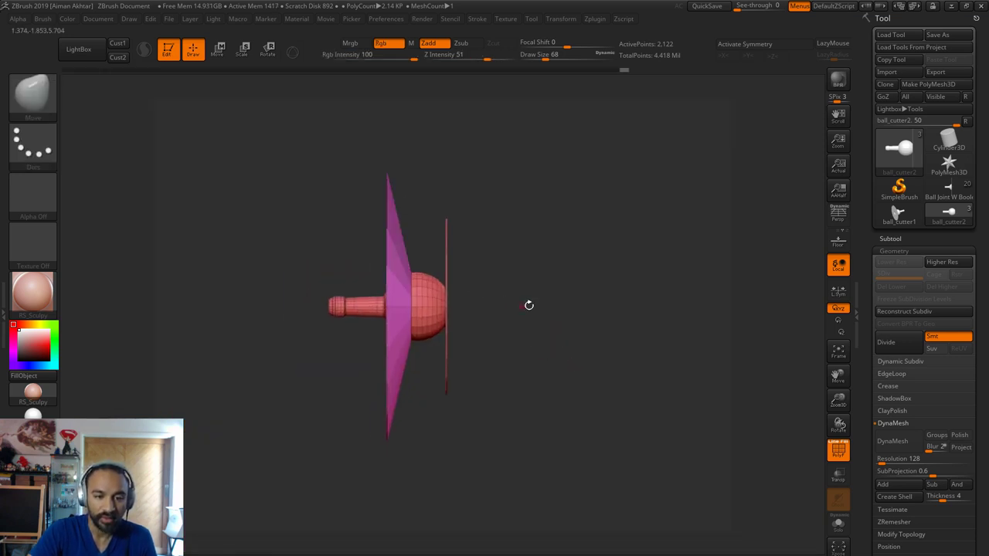
left_click_drag(530, 305, 599, 308)
left_click_drag(595, 389, 483, 207, "ctrl")
left_click_drag(609, 259, 581, 262)
left_click_drag(227, 214, 286, 413, "ctrl")
left_click_drag(457, 504, 451, 533)
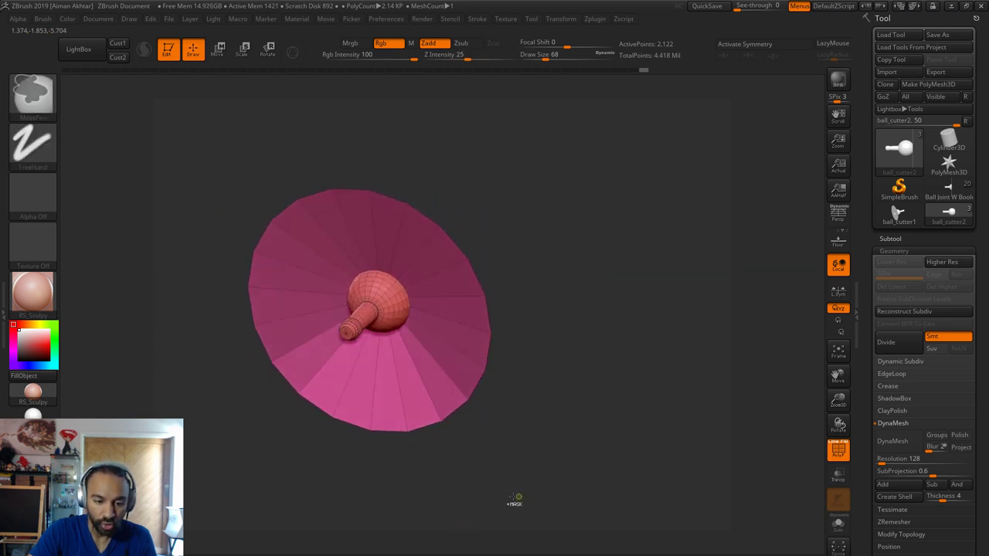
left_click_drag(508, 496, 242, 386, "ctrl")
left_click_drag(376, 440, 422, 409, "ctrl")
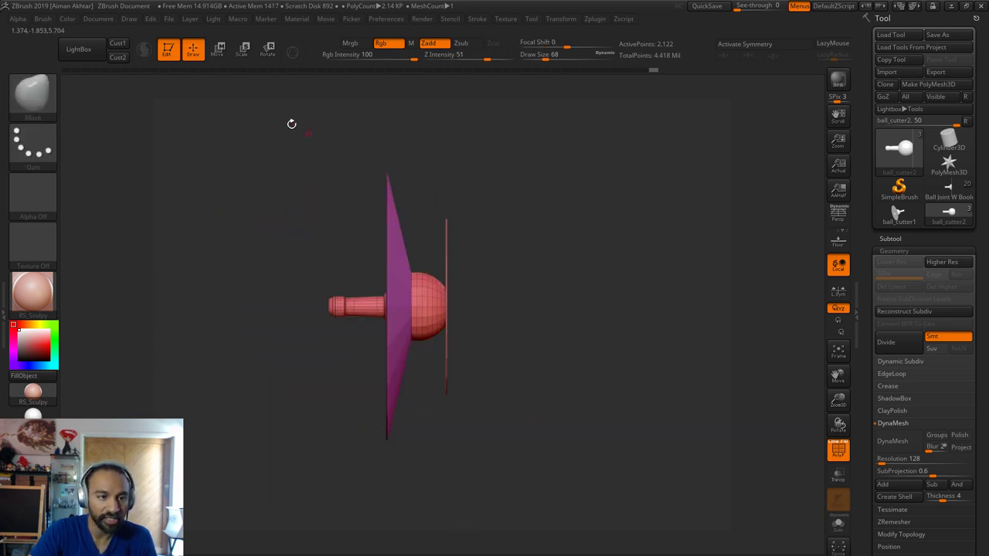
Mask everything except the flange and shift it along the cutter's axis with the Transpose line until it stands straight across the ball
left_click(217, 56)
left_click(392, 231, "ctrl")
mouse_move(392, 232)
left_mouse_down("shift")
mouse_move(507, 232)
mouse_move(451, 231)
mouse_move(469, 231)
left_mouse_up("shift")
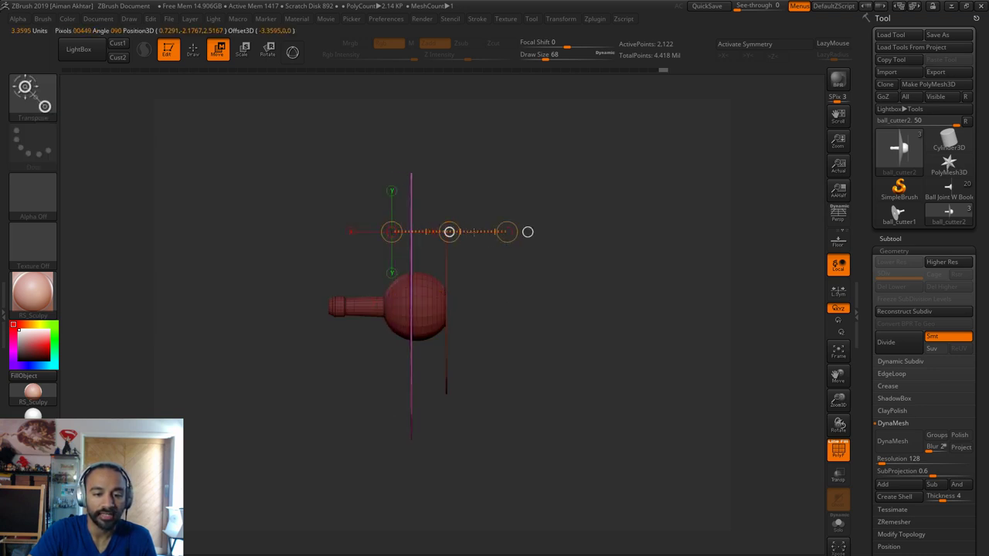
right_click_drag(478, 236, 487, 131, "ctrl")
mouse_move(391, 169)
left_mouse_down("shift")
mouse_move(509, 168)
mouse_move(450, 169)
left_mouse_up("shift")
right_click_drag(452, 176, 606, 418, "ctrl")
right_click_drag(606, 417, 523, 328)
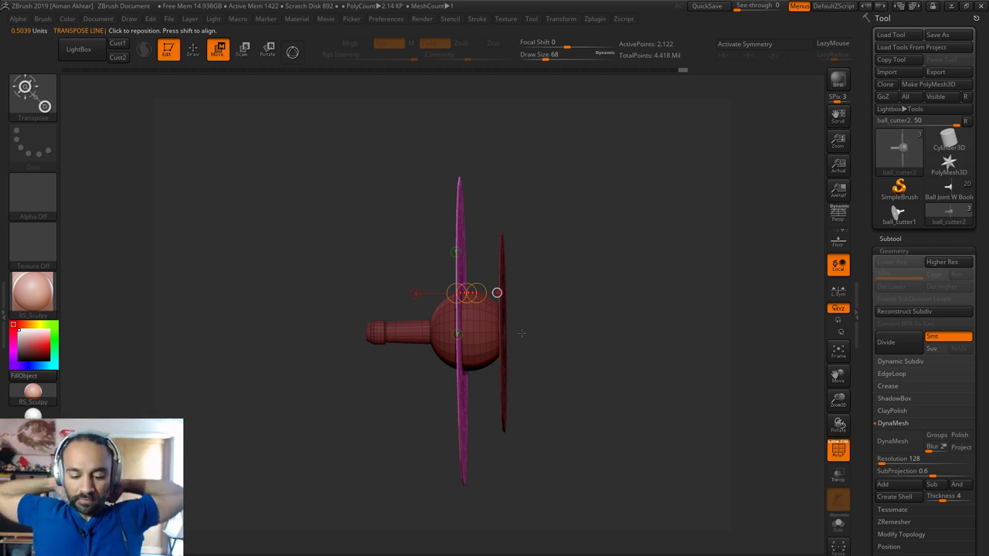
left_click_drag(522, 333, 244, 131)
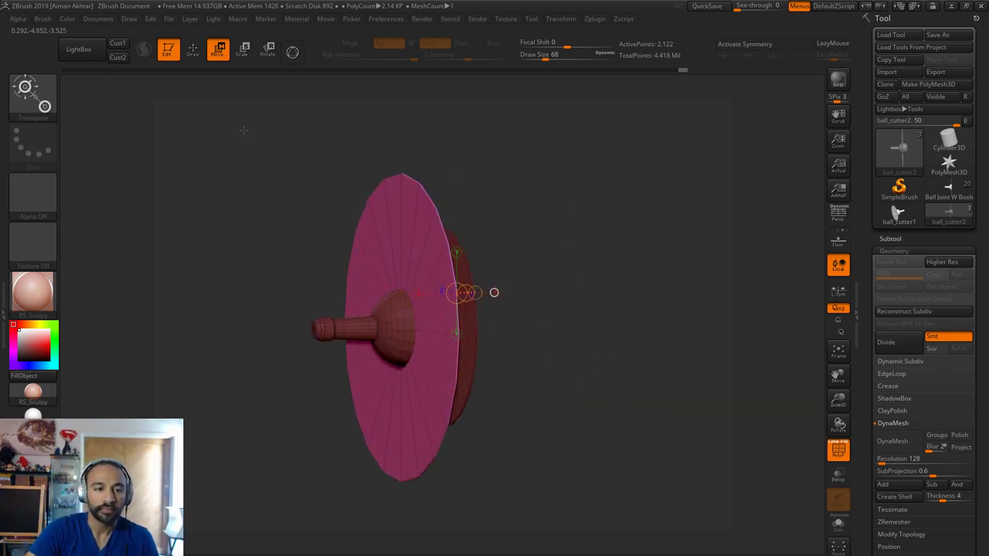
Clear the mask from the cutter in Draw mode and switch to the ZModeler brush
left_click(193, 50)
mouse_move(638, 353)
left_mouse_down("shift")
mouse_move(616, 363)
mouse_move(619, 379)
mouse_move(609, 360)
mouse_move(587, 368)
left_mouse_up("shift")
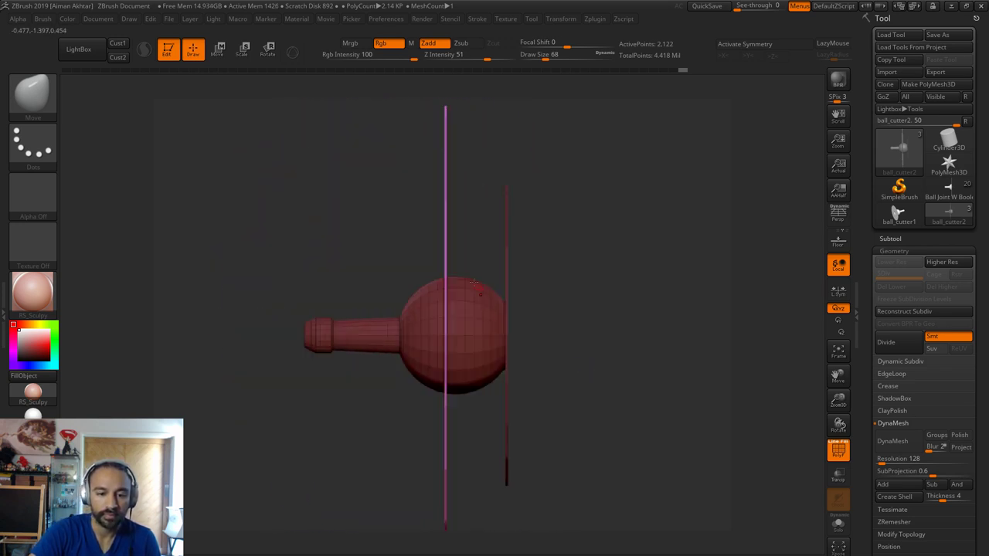
left_click_drag(371, 232, 683, 248)
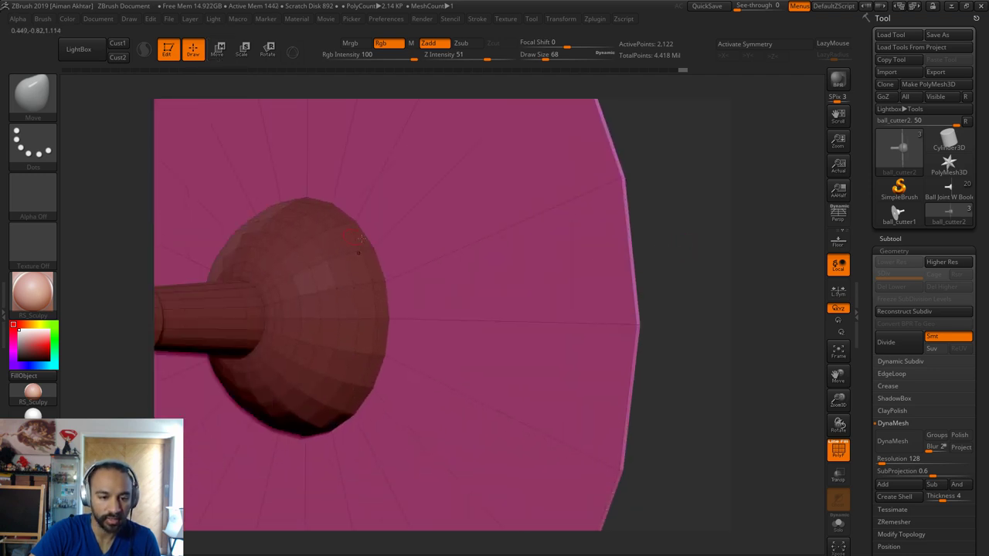
key("ctrl+i")
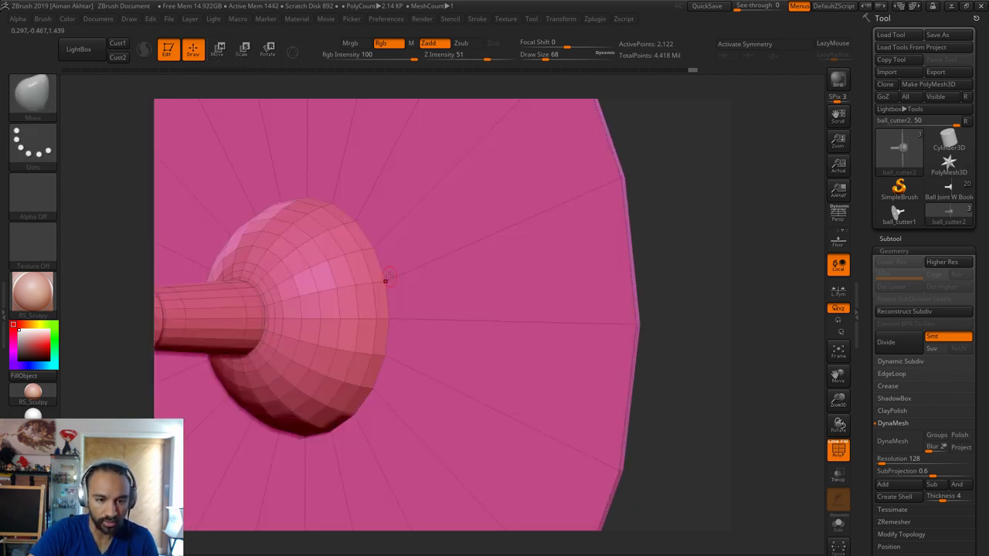
left_click(33, 97)
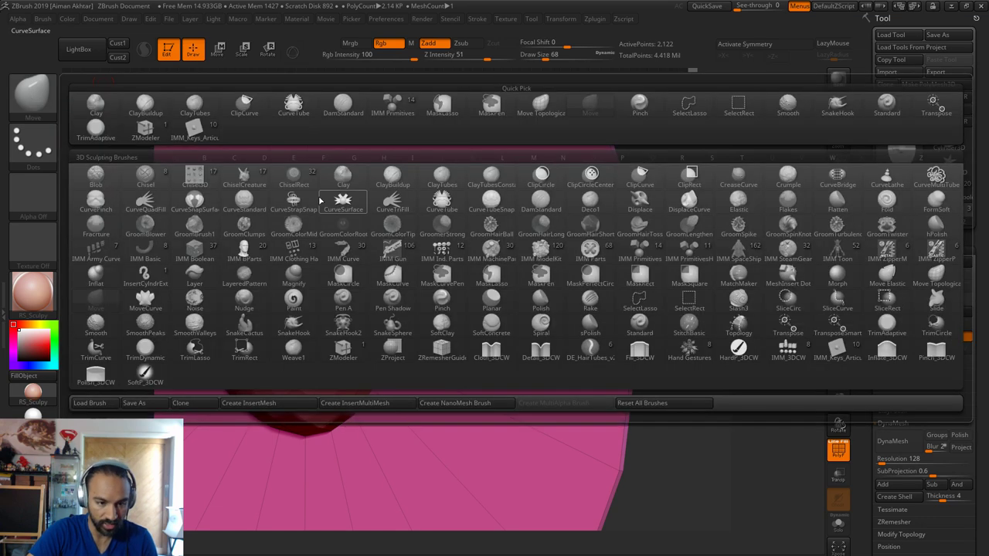
key("z")
key("m")
key("comma")
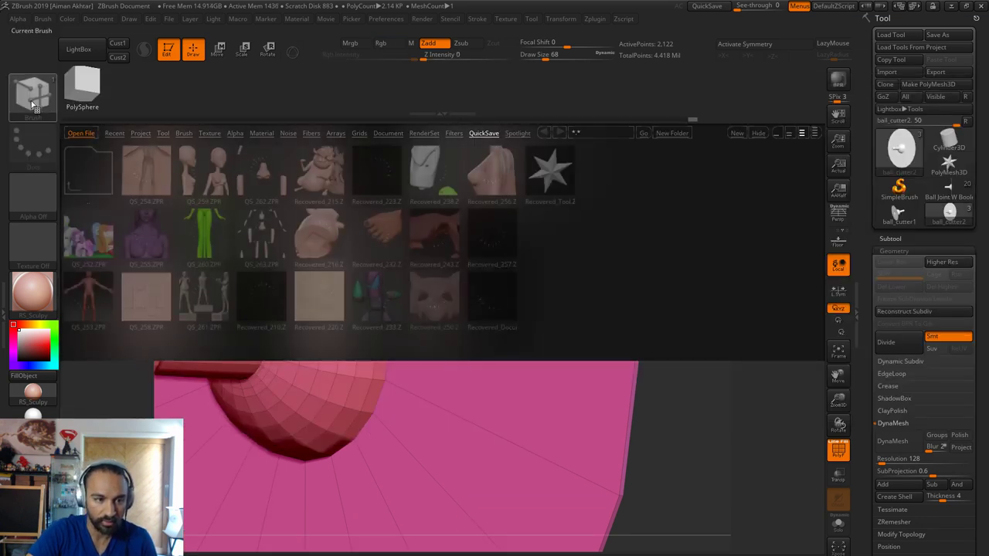
key("comma")
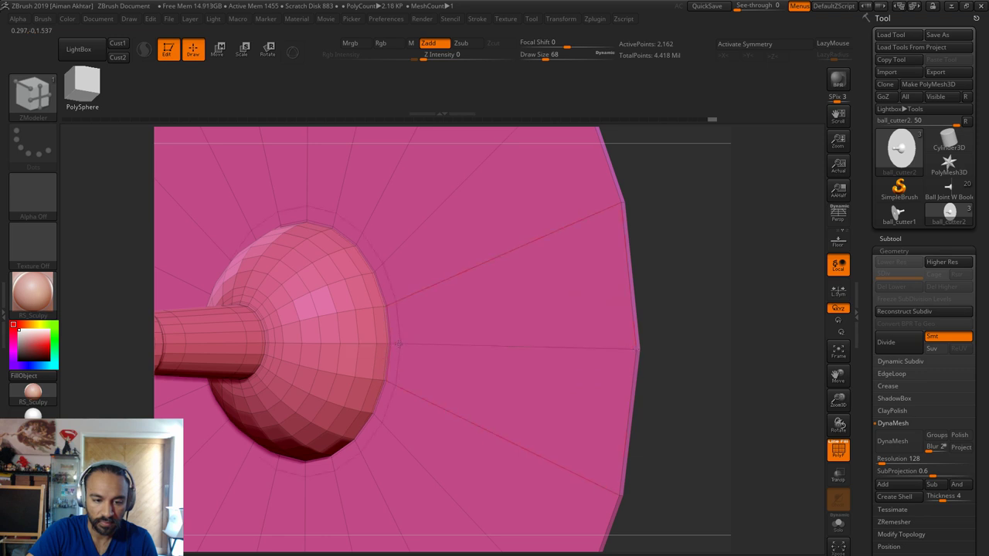
Insert edge loops on the flange's stem-side face, one close around the ball and one farther out, undoing the surplus loops
left_click_drag(415, 345, 433, 346)
left_click(501, 345)
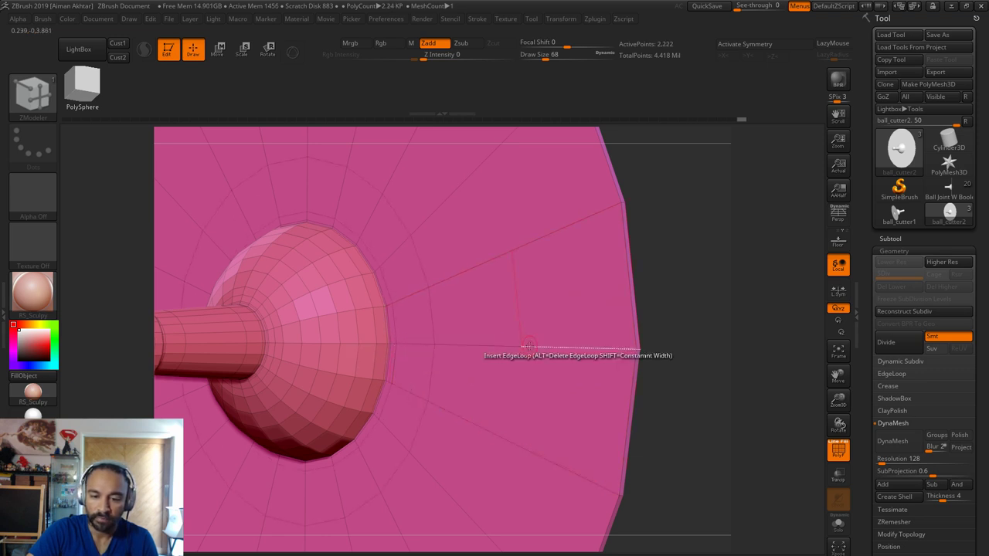
left_click(522, 345)
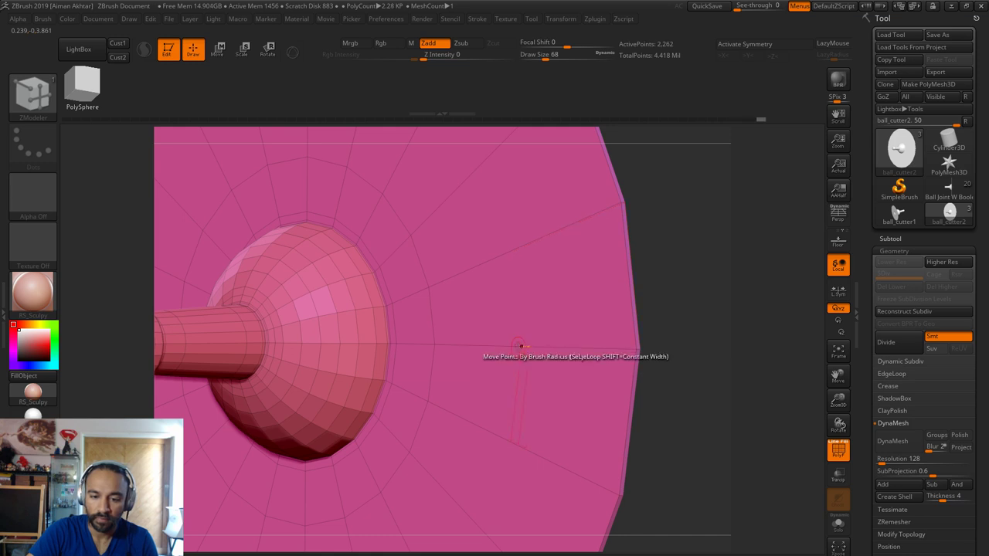
left_click(512, 345)
left_click_drag(691, 384, 647, 390)
right_click_drag(646, 388, 500, 347)
key("ctrl")
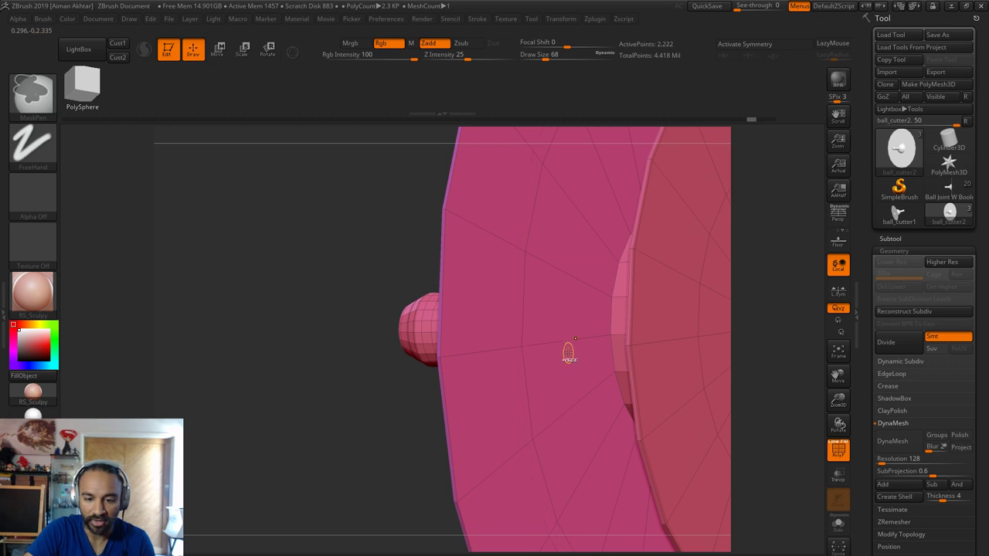
right_click_drag(326, 381, 512, 333)
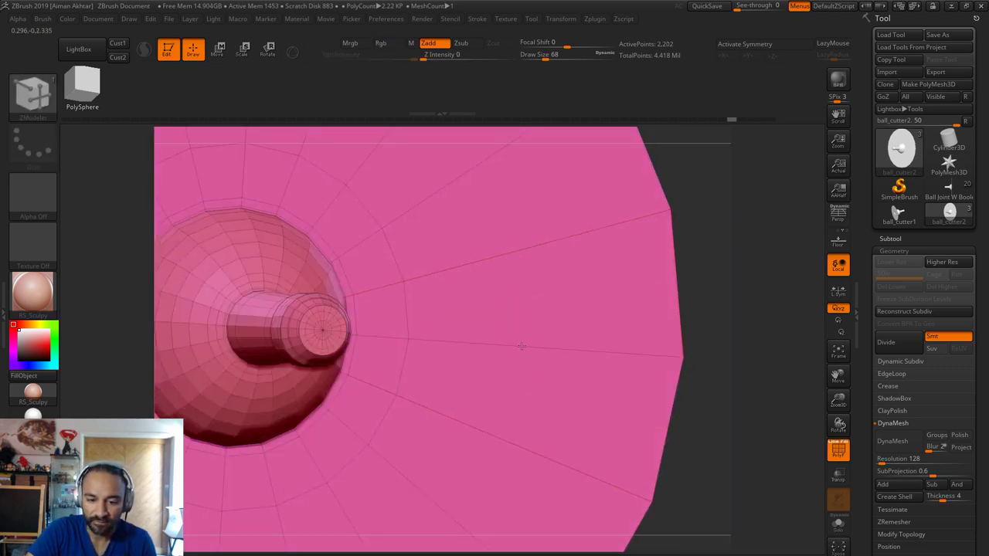
Insert edge loops midway across the outer part of the flange's stem-side face and along its thin outer rim
left_click(667, 355)
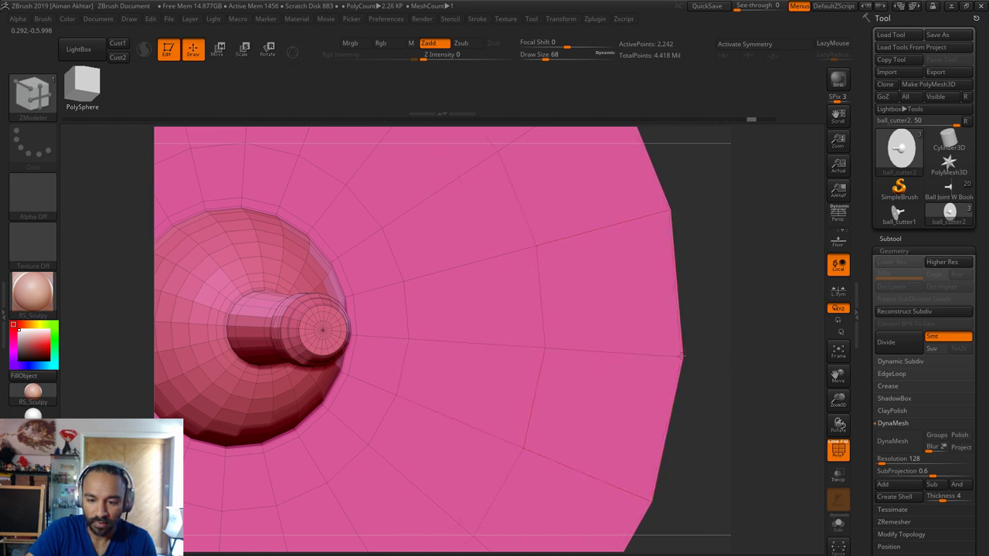
left_click_drag(720, 363, 630, 368)
left_click_drag(627, 426, 707, 432, "alt")
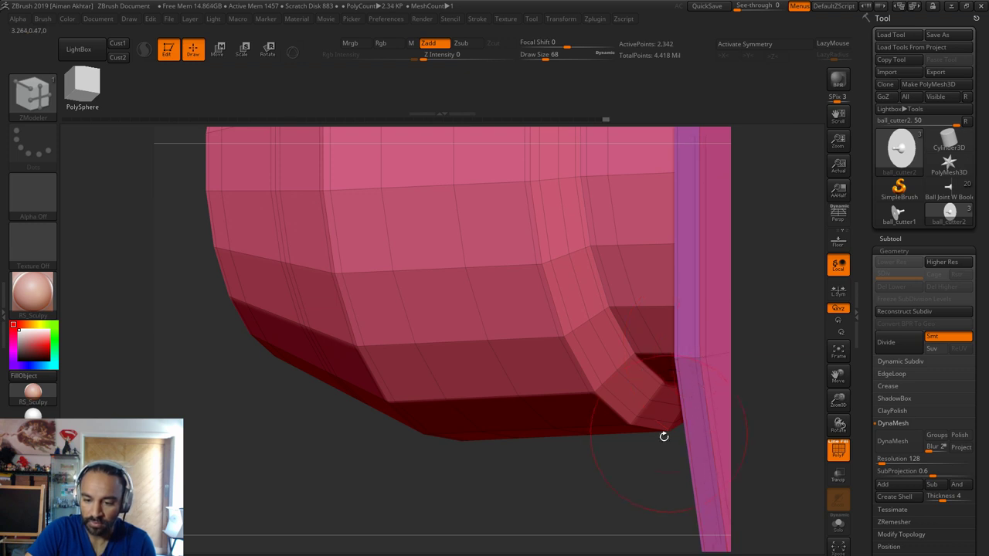
Insert supporting edge loops on the flange's disc-side face, near the outer rim and farther in toward the ball
left_click_drag(664, 437, 263, 411)
left_click_drag(186, 439, 266, 432)
left_click(322, 305)
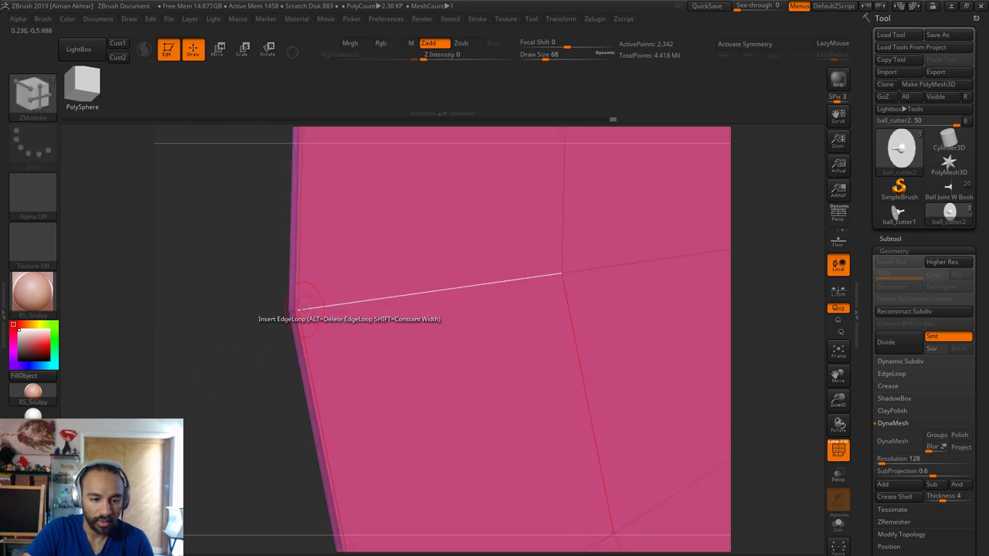
left_click(337, 304)
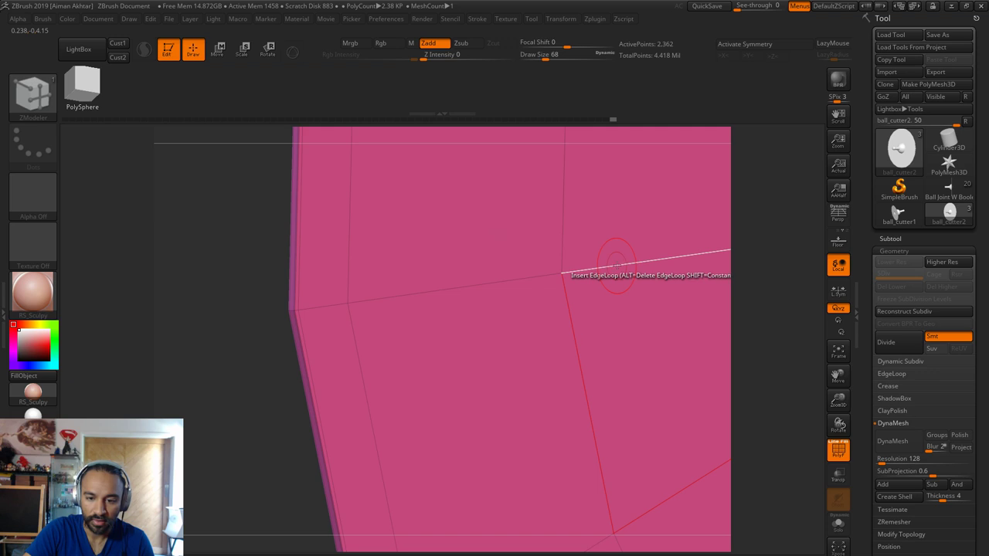
left_click(637, 262)
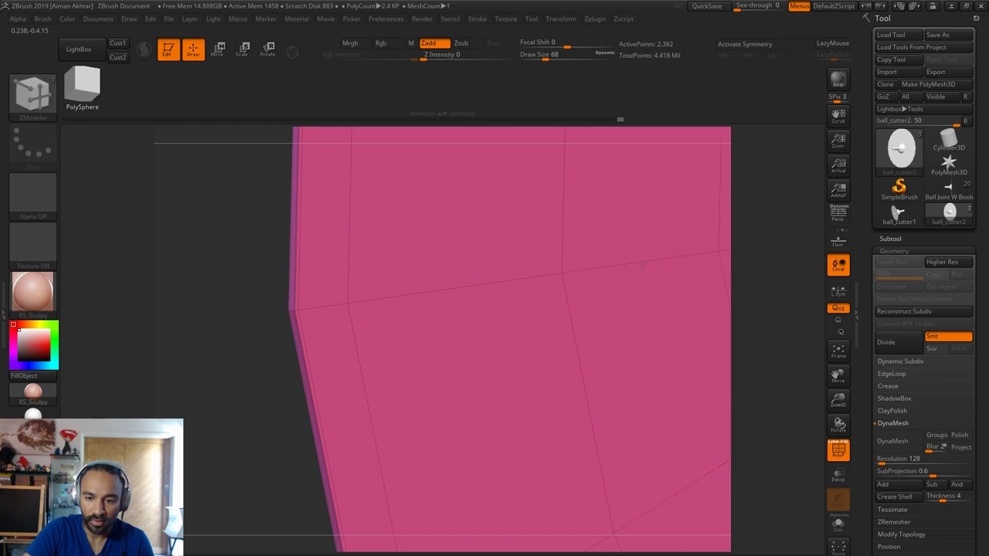
Insert edge loops on the flange's disc-side face close around the ball and in the wider band beside it
right_click_drag(643, 265, 648, 224, "ctrl")
right_click_drag(448, 399, 475, 537, "alt")
right_click_drag(353, 389, 230, 461, "alt")
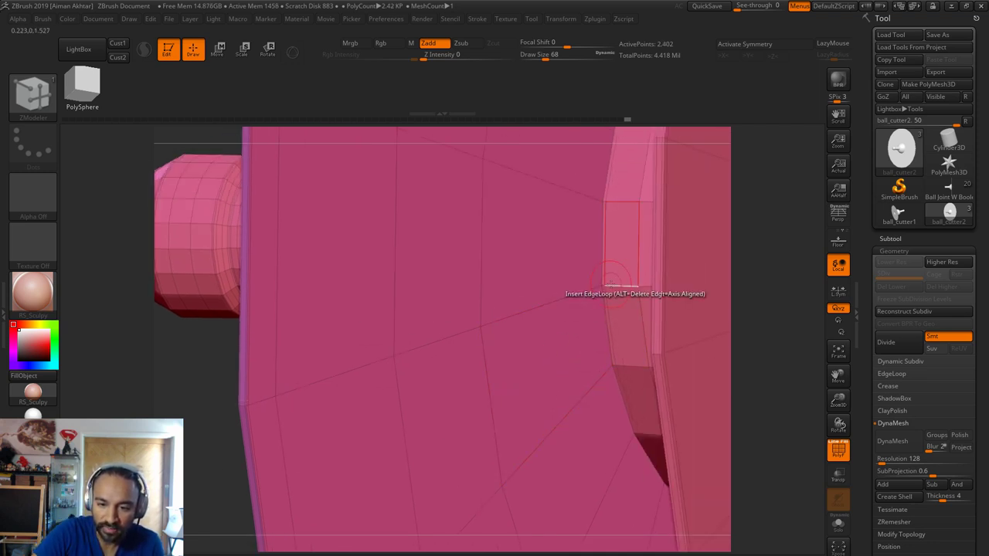
left_click(611, 285)
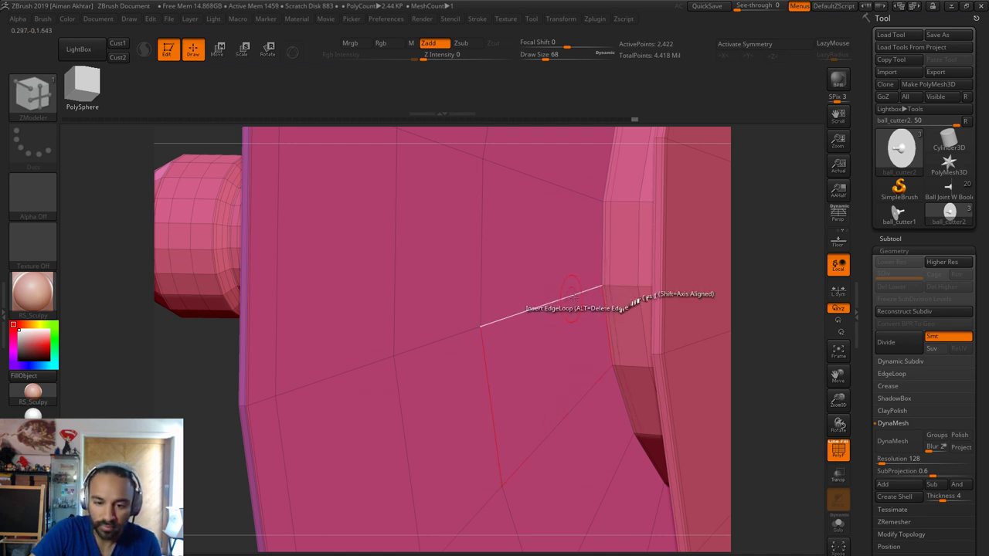
left_click(605, 289)
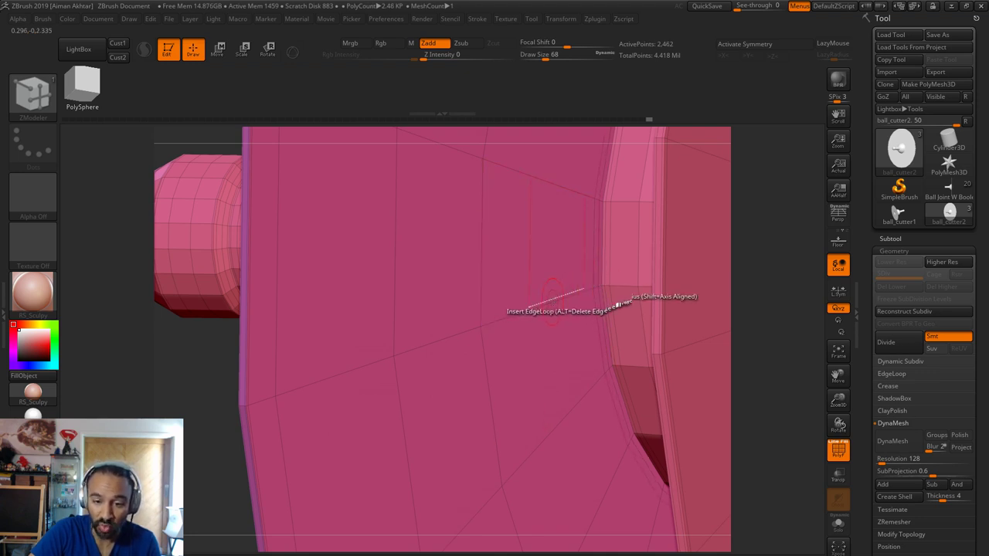
Insert supporting edge loops on the smaller end disc, close to its outer rim and across the face nearby
left_click_drag(750, 324, 733, 316)
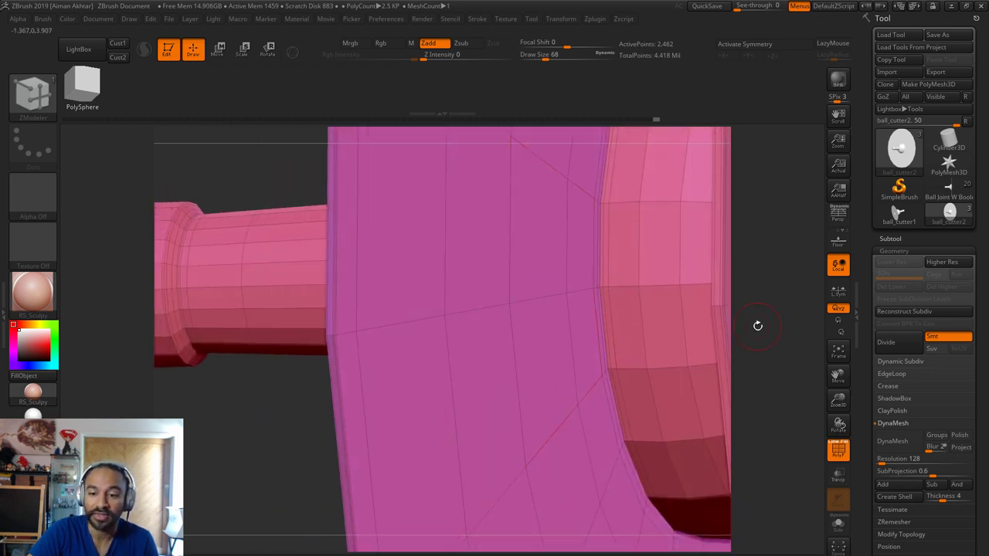
left_click_drag(620, 311, 548, 362, "alt")
left_click_drag(485, 414, 422, 493)
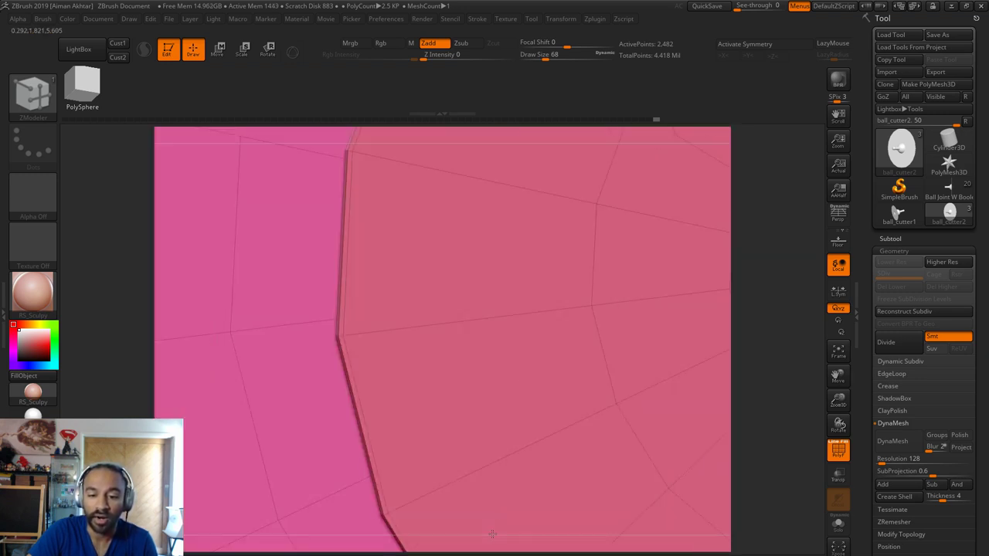
left_click(420, 325)
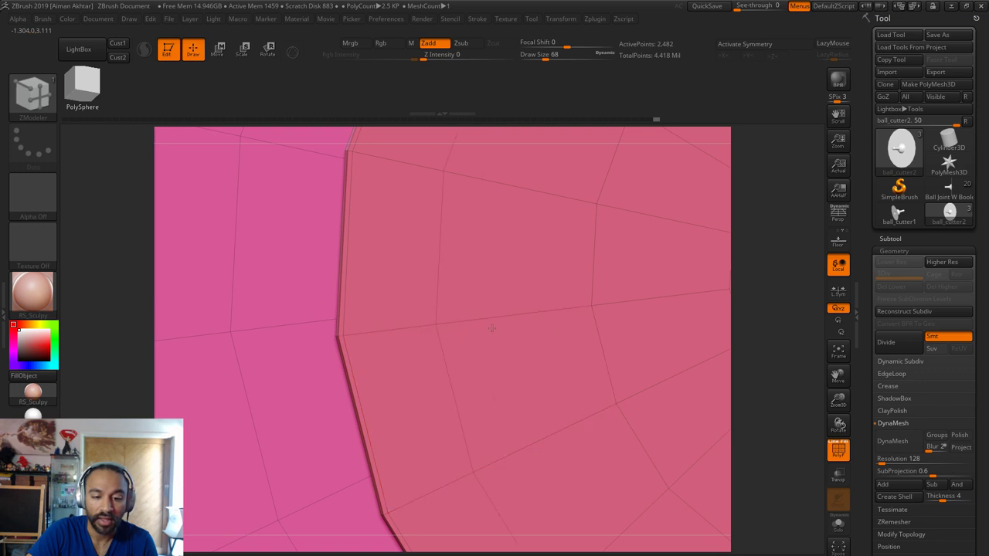
Turn off the polyframe display and subdivide the cutter three times to SDiv 4
key("f")
left_click_drag(469, 457, 554, 459, "shift")
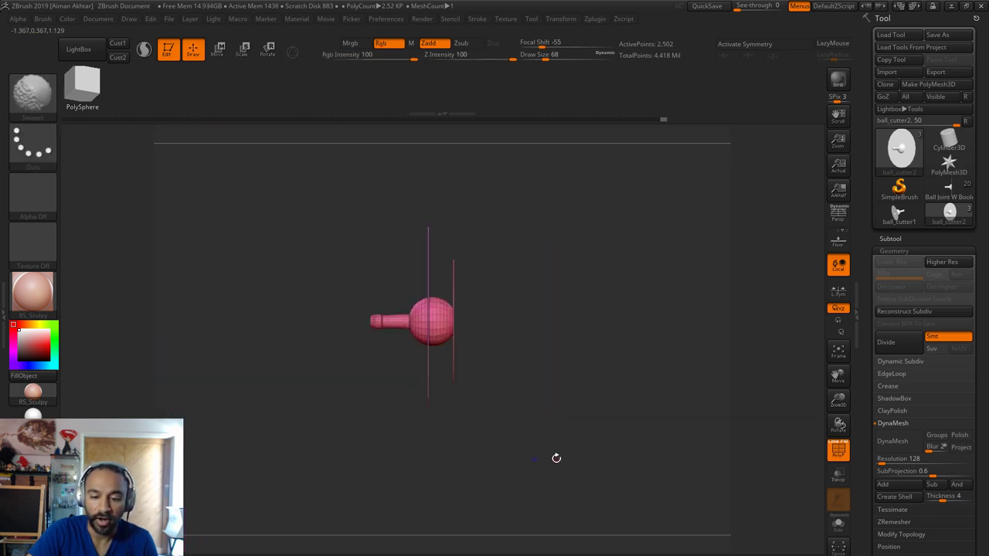
key("f")
left_click(838, 451)
left_click_drag(655, 455, 627, 450)
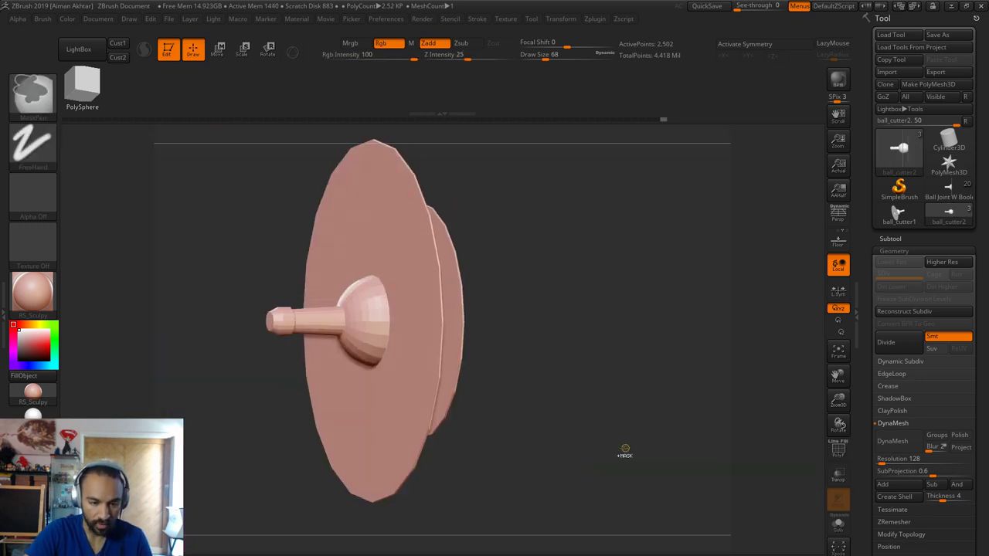
left_click(902, 346)
left_click(901, 346)
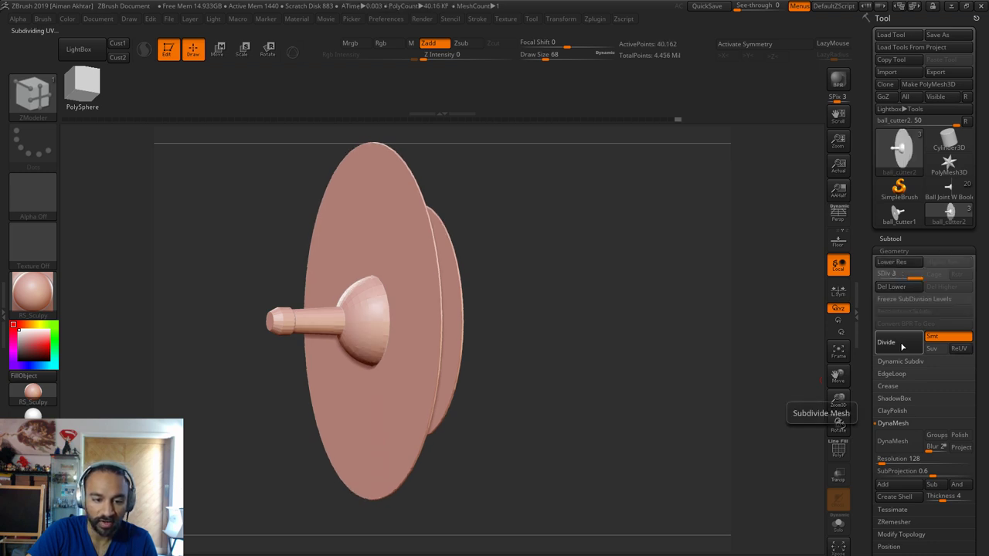
left_click(901, 346)
Inspect the smoothed cutter and delete its lower subdivision levels
left_click_drag(479, 356, 479, 313)
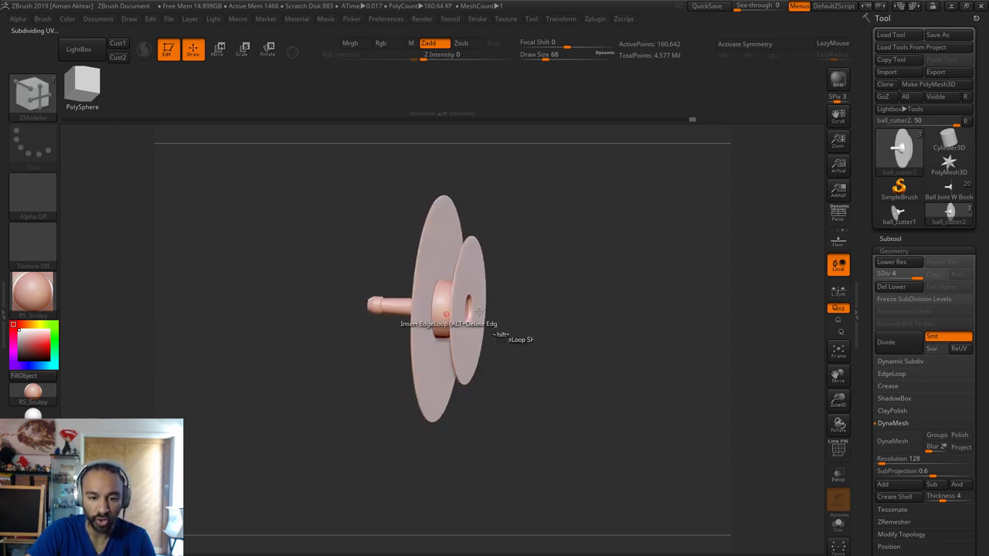
left_click_drag(531, 340, 592, 343)
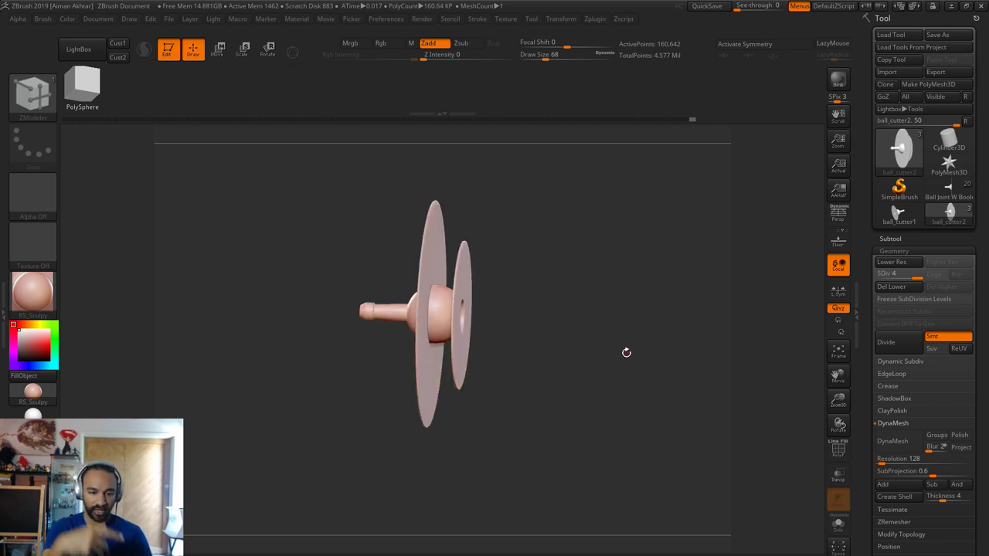
left_click_drag(620, 353, 678, 398)
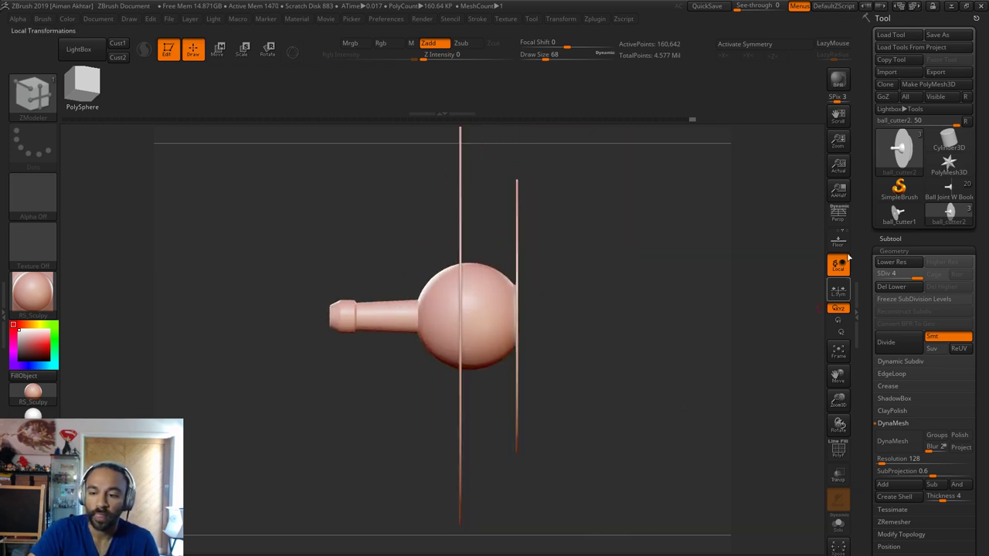
left_click(910, 287)
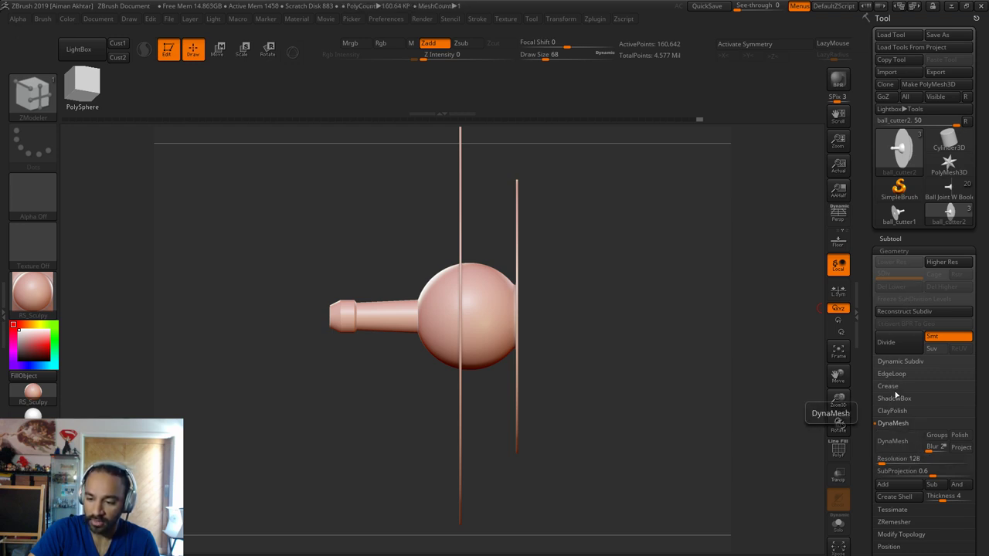
Duplicate the ball cutter subtool and convert the copy to a DynaMesh at resolution 128
left_click(892, 239)
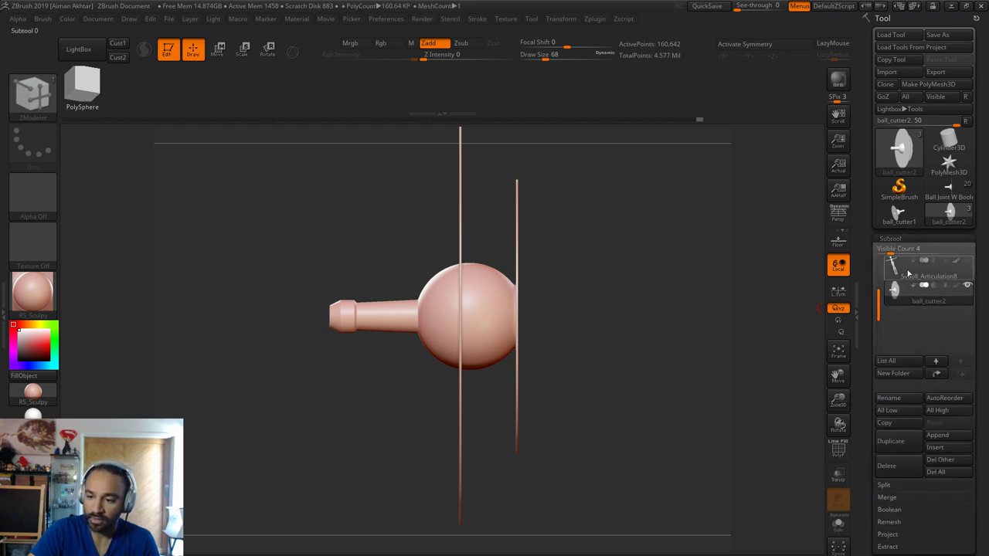
left_click(900, 450)
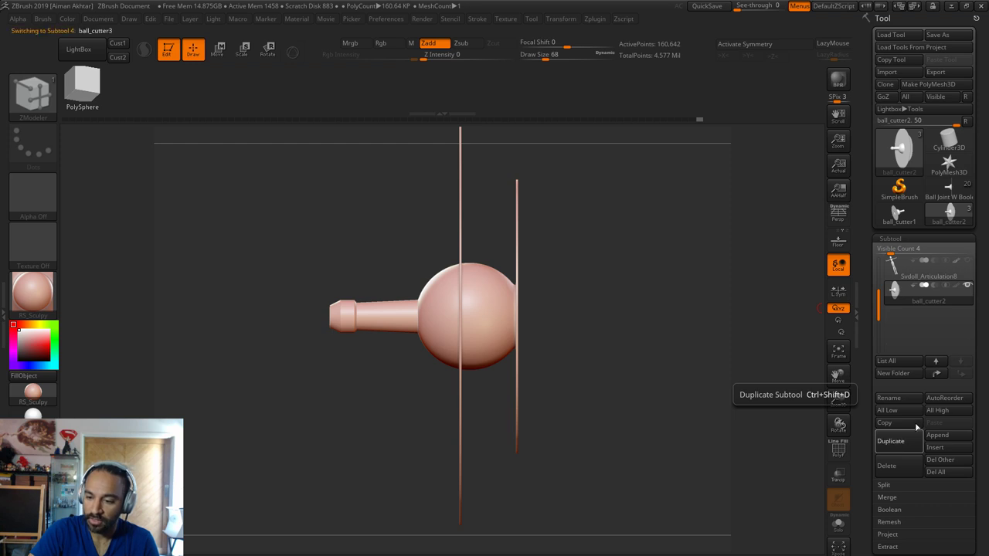
left_click(894, 554)
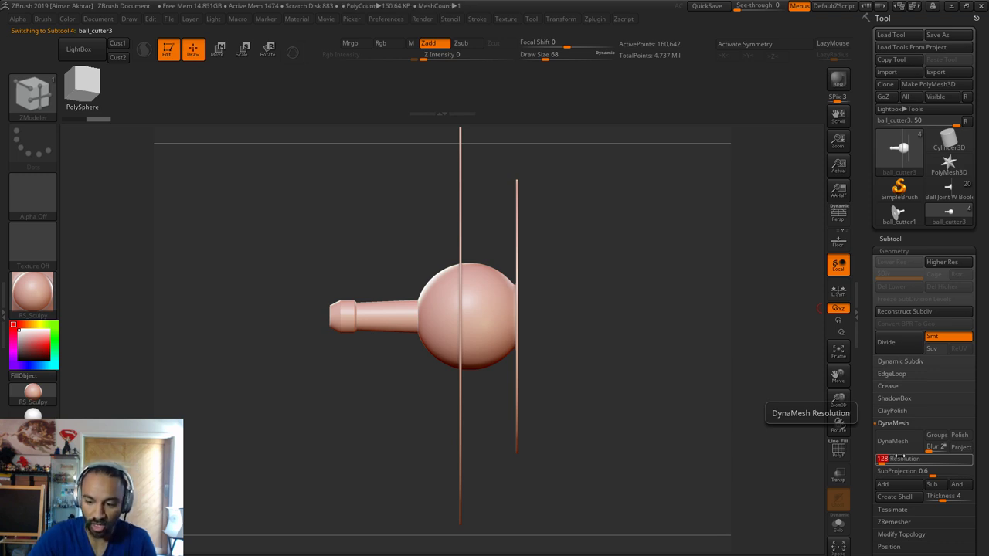
left_click(908, 449)
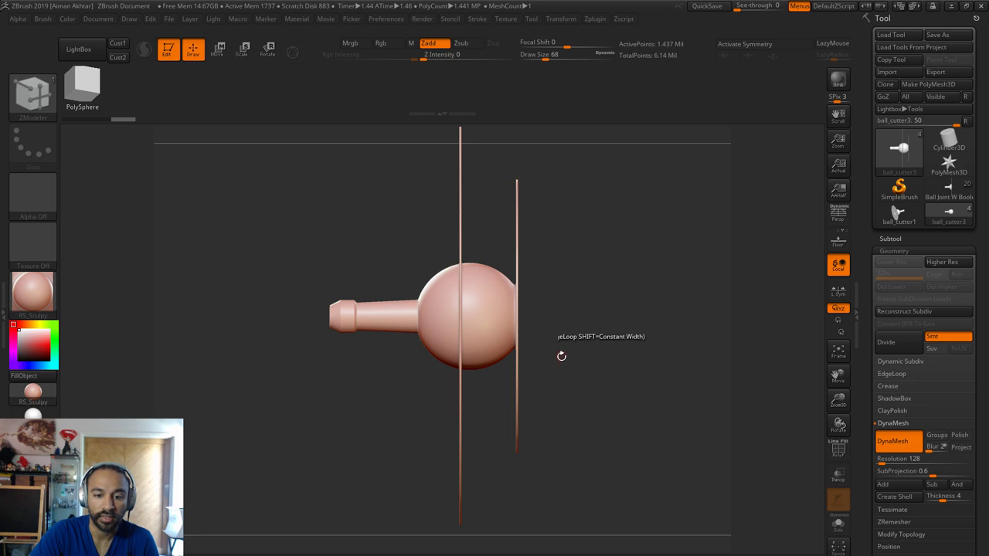
left_click_drag(562, 356, 533, 358)
left_click(839, 448)
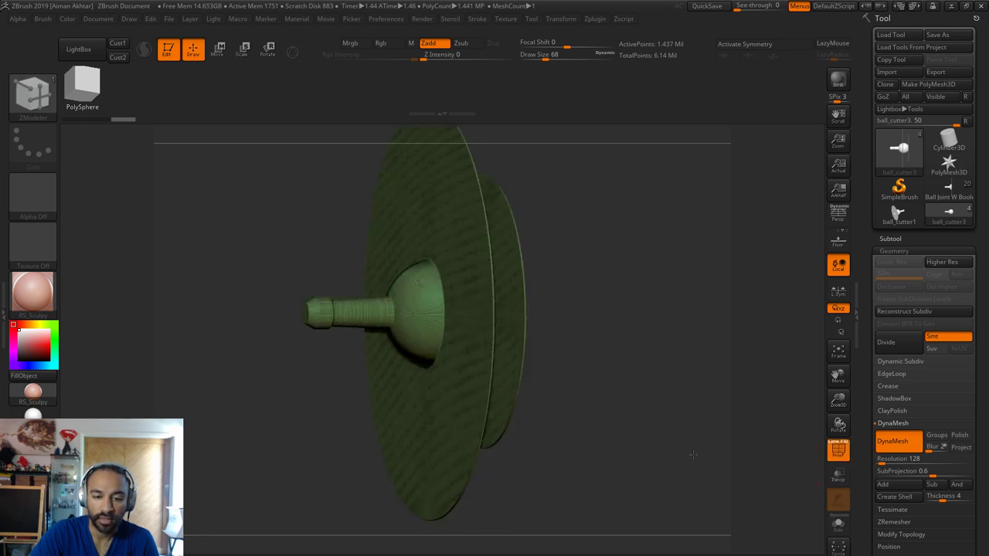
left_click_drag(693, 454, 574, 417, "alt")
Pre-process the DynaMeshed cutter with Decimation Master and decimate it at 20 percent
mouse_move(590, 21)
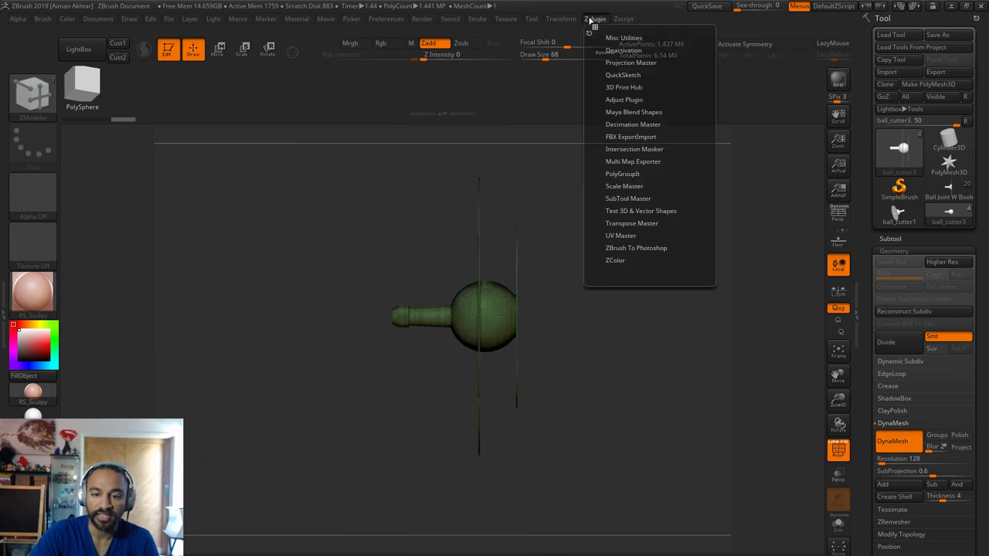
left_click(626, 124)
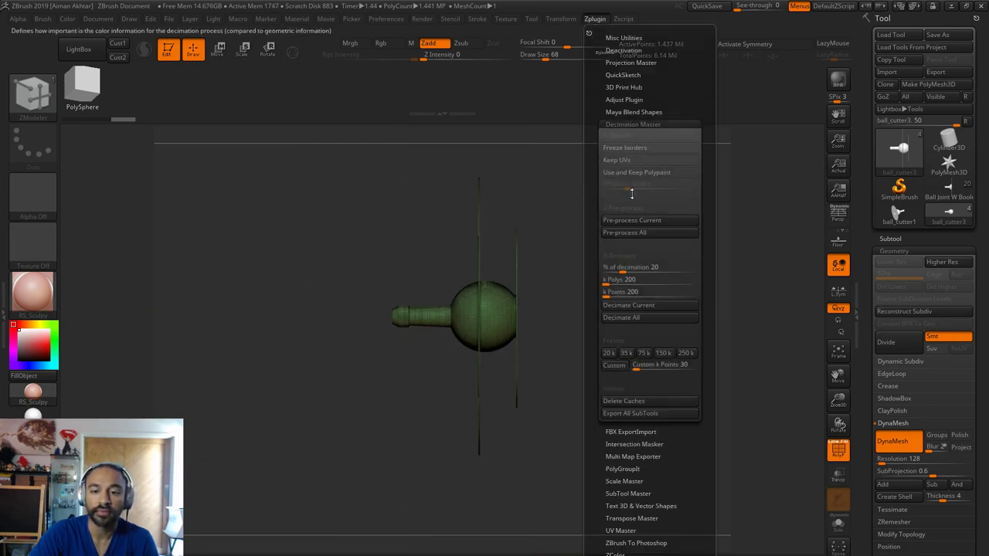
left_click(634, 222)
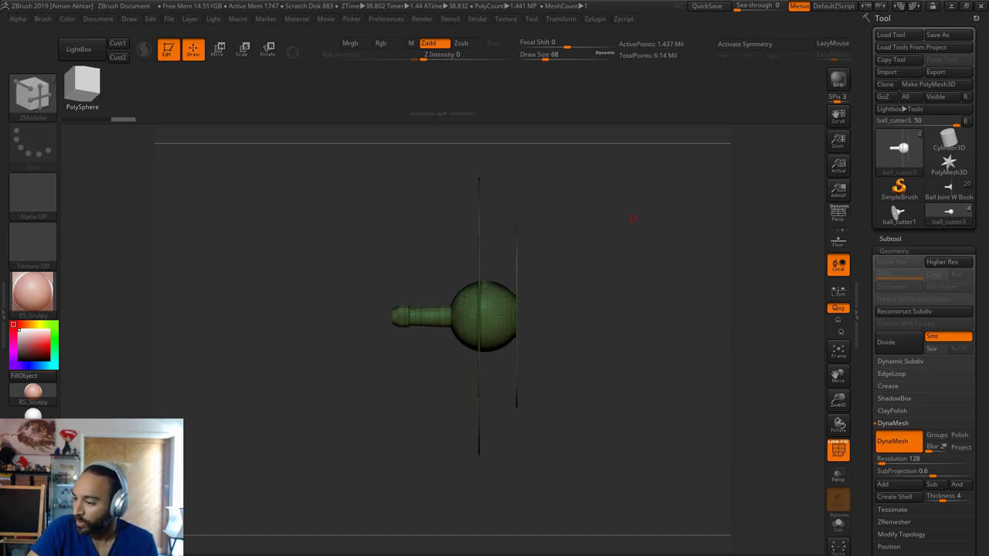
left_click_drag(614, 255, 634, 270)
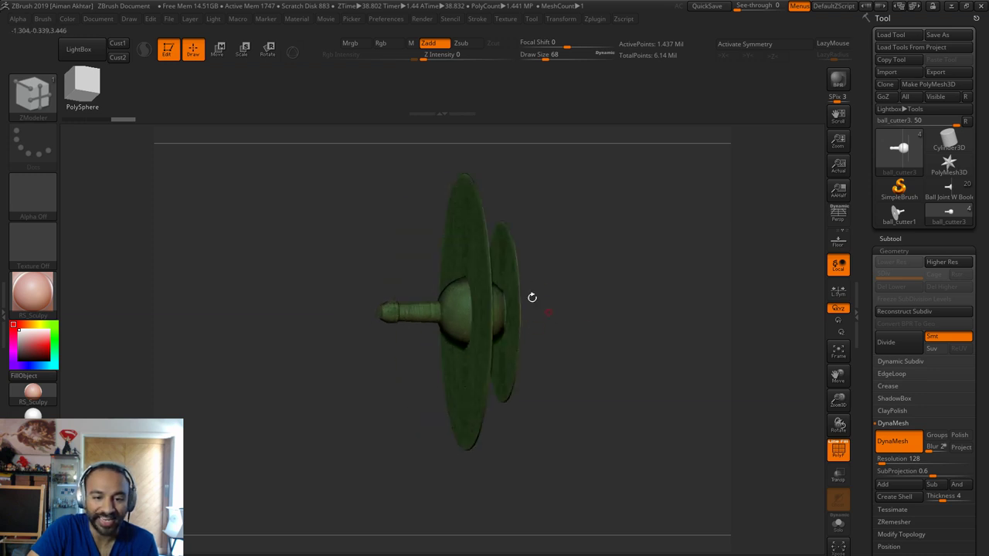
left_click(595, 19)
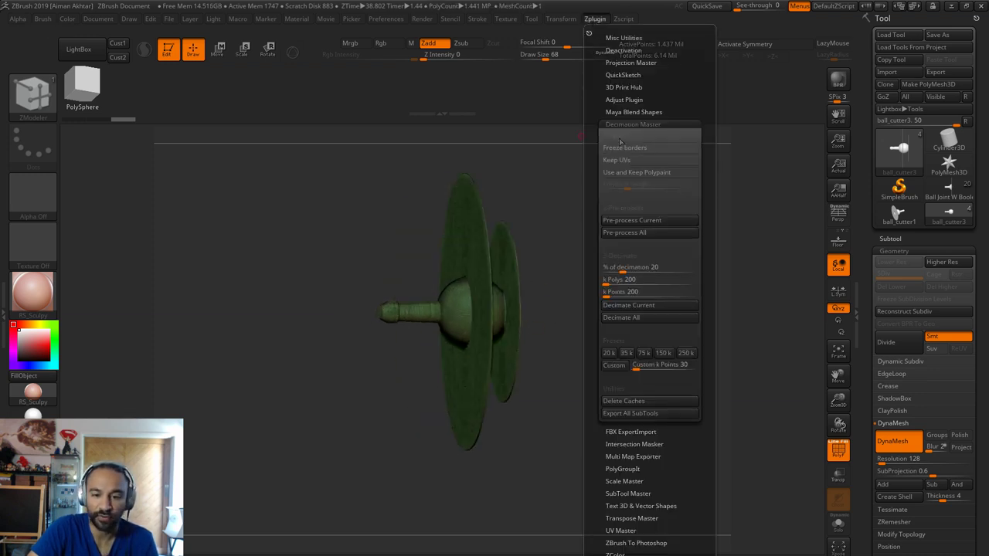
left_click(626, 307)
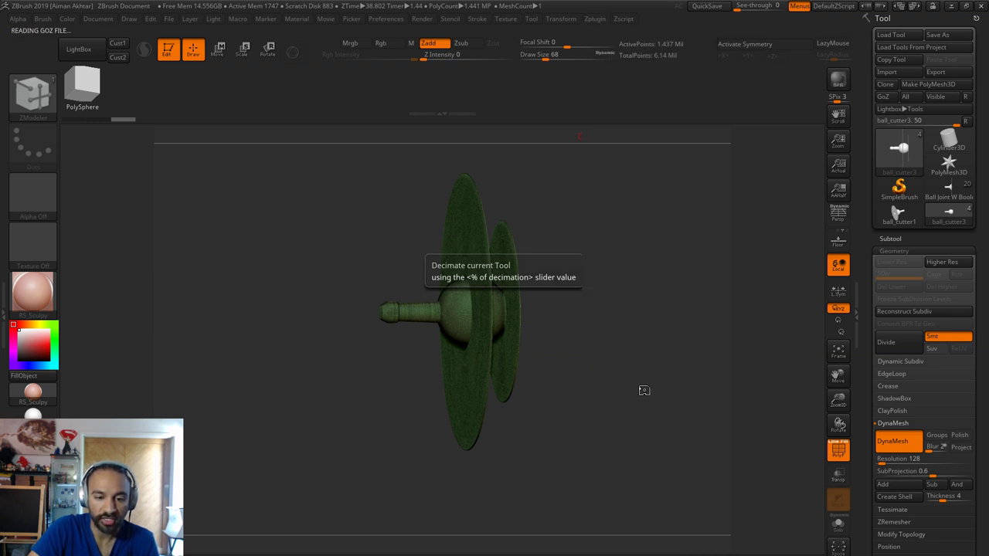
mouse_move(663, 419)
left_mouse_down()
mouse_move(550, 421)
mouse_move(643, 422)
left_mouse_up()
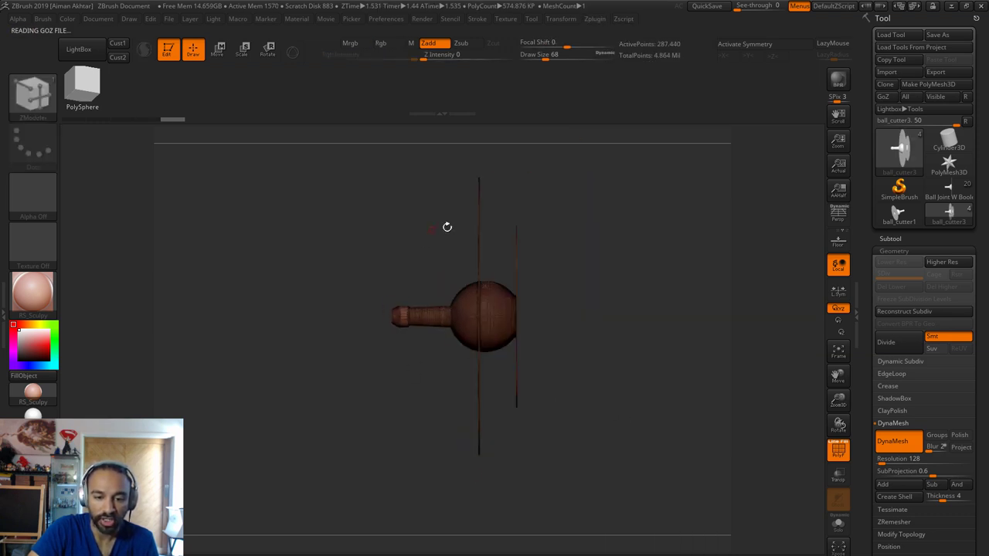
left_click_drag(447, 226, 735, 436)
Align the decimated cutter to a straight front view and create a new InsertMesh brush from it
left_click(905, 240)
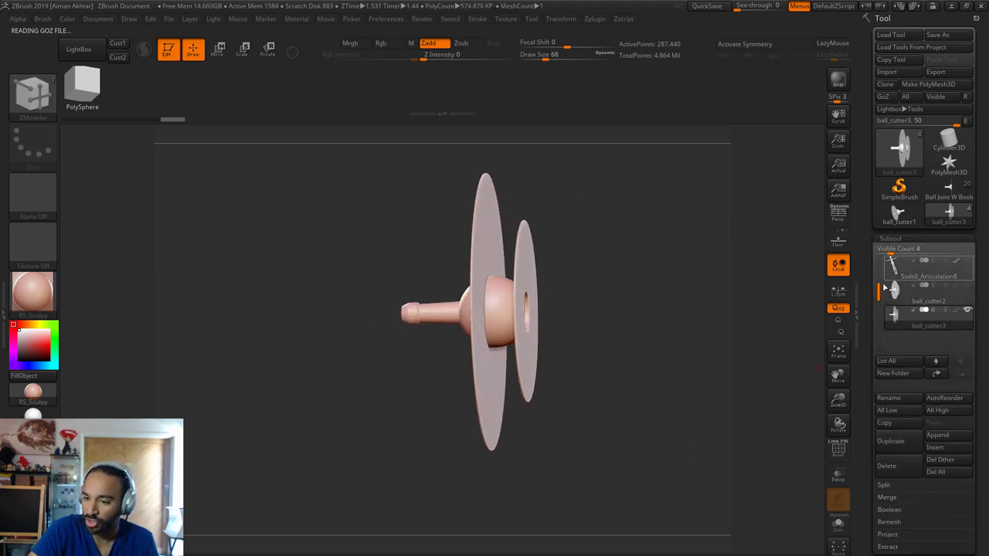
left_click_drag(722, 349, 684, 348, "shift")
mouse_move(533, 347)
left_mouse_down()
mouse_move(657, 356)
mouse_move(594, 355)
left_mouse_up()
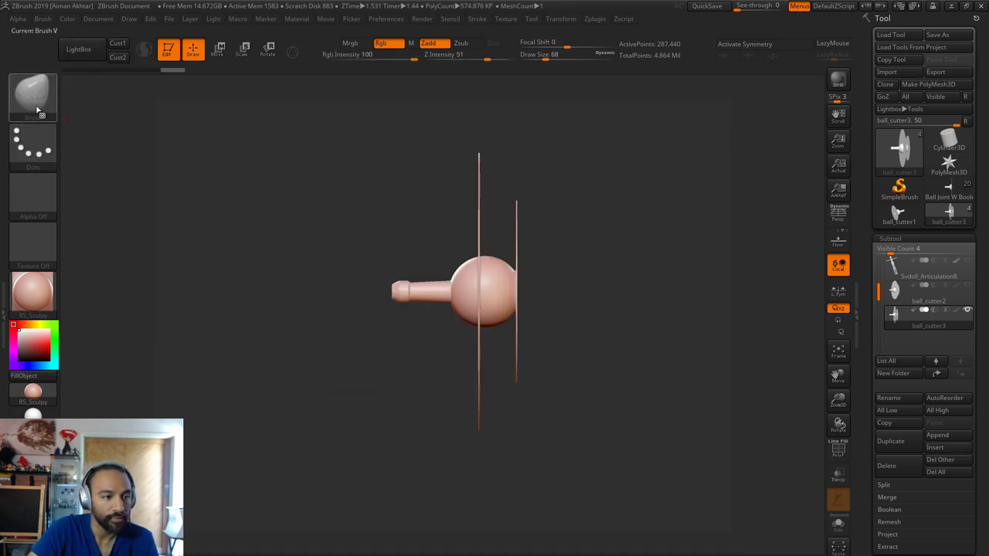
left_click(41, 109)
left_click(43, 109)
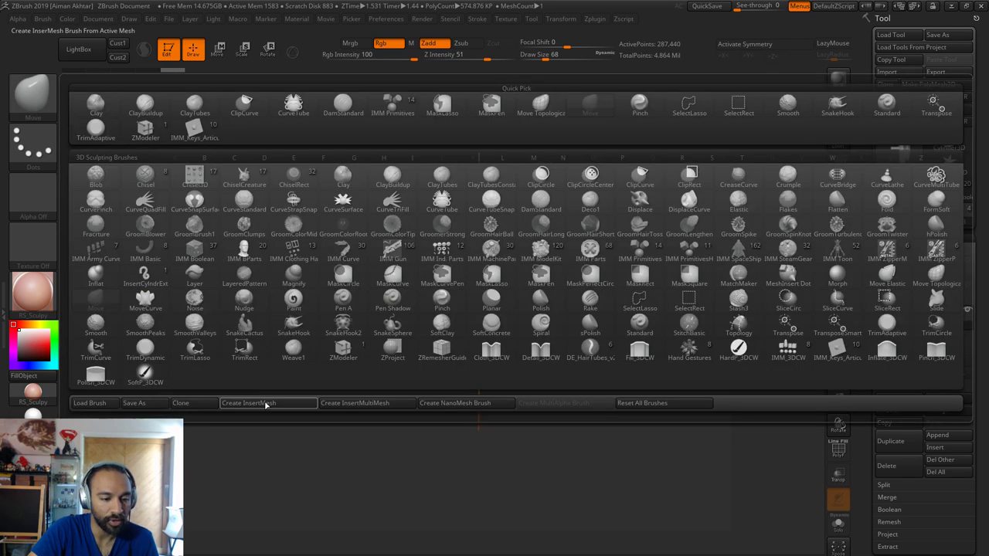
left_click(266, 404)
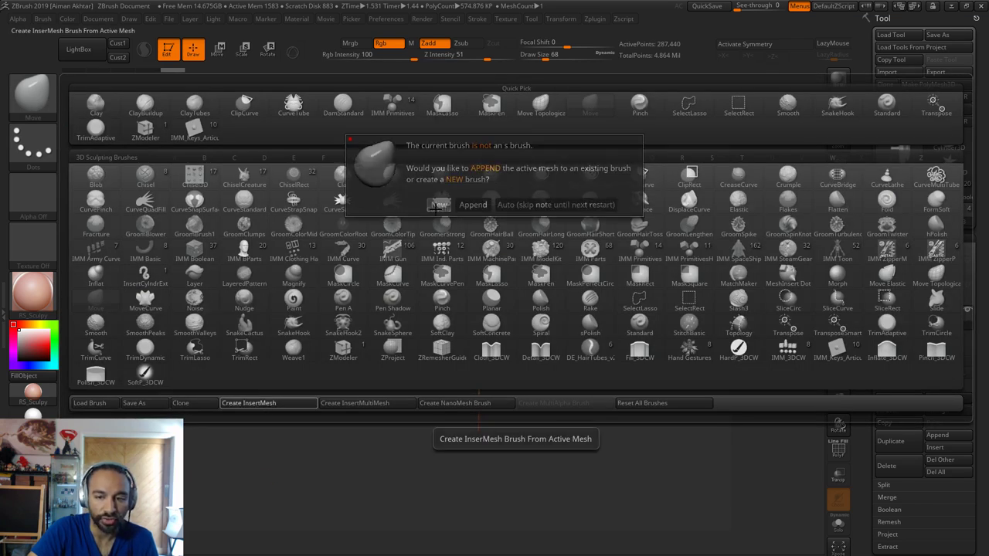
left_click(438, 204)
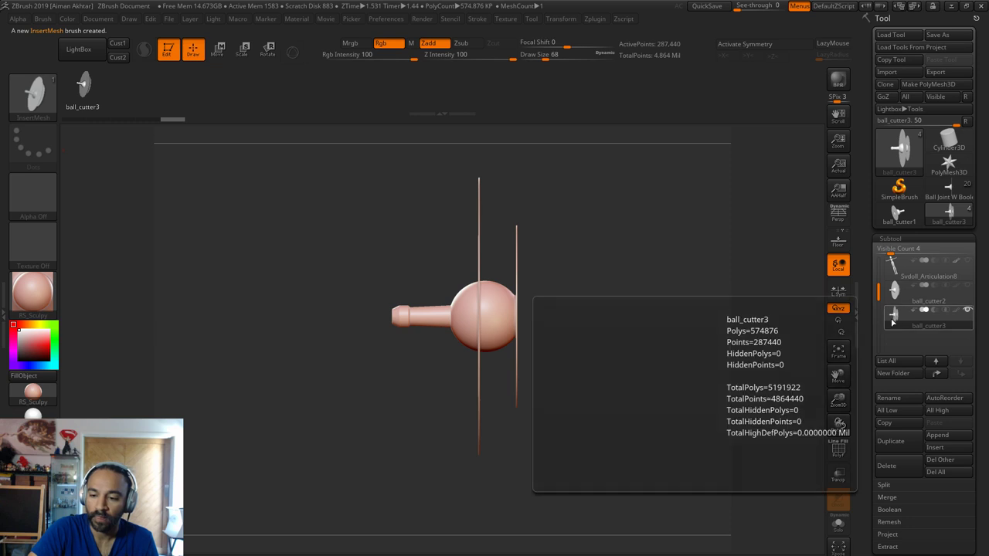
Select the doll body subtool and adjust the brush's imbed depth so inserted cutters sit centred on the surface
left_click(928, 267)
left_click_drag(587, 344, 548, 378, "alt")
left_click_drag(501, 358, 509, 460, "alt")
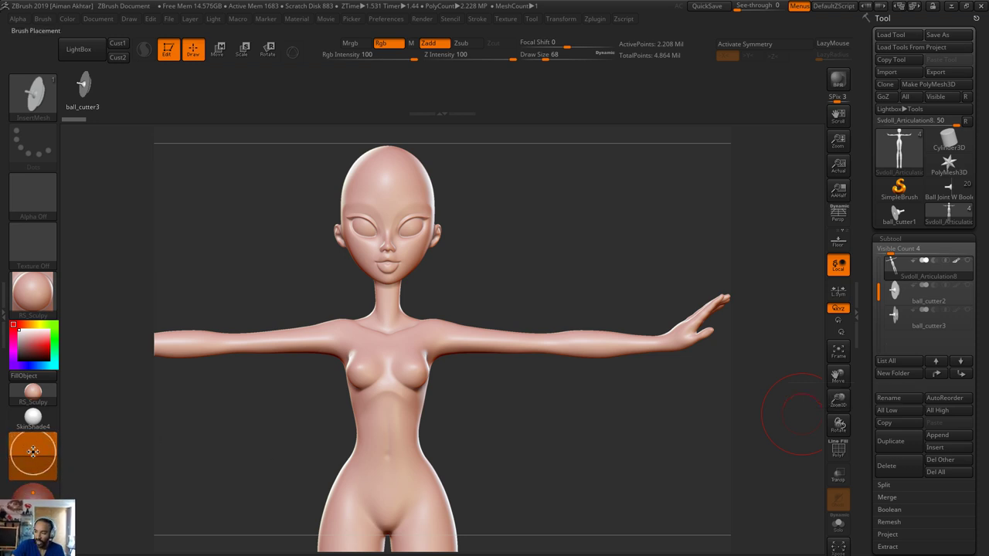
left_click(43, 19)
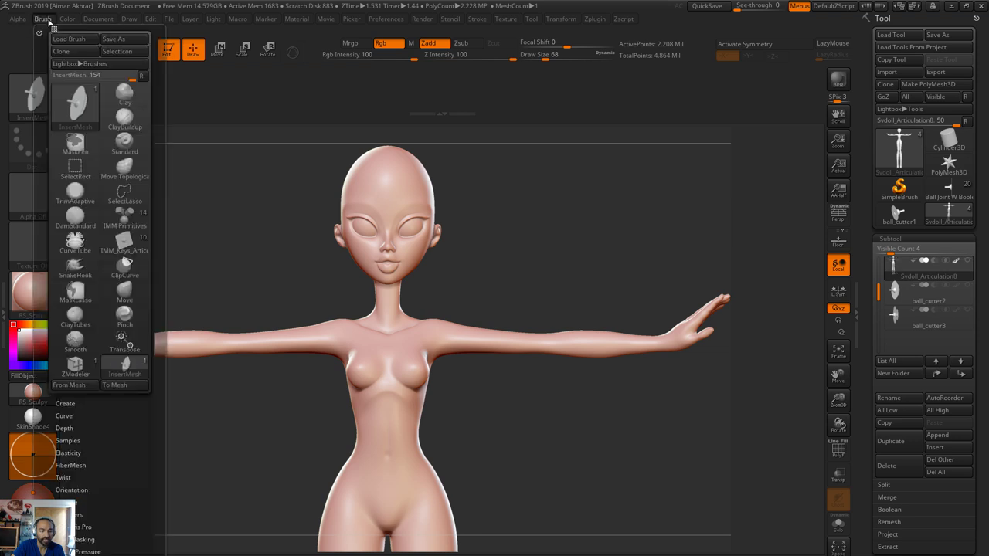
scroll(105, 396, "down", 2)
left_click(77, 354)
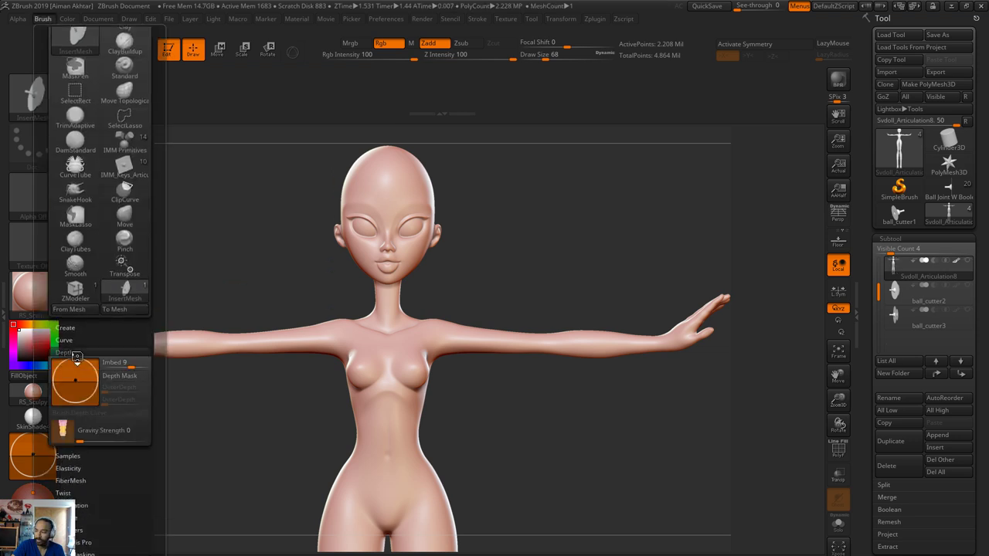
left_click_drag(73, 363, 75, 383)
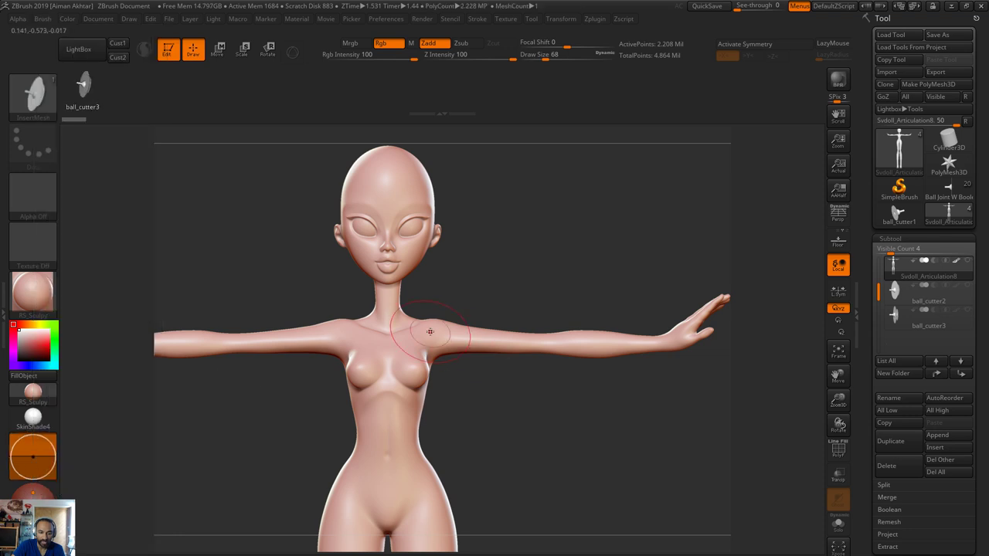
left_click_drag(440, 336, 446, 402)
left_click_drag(438, 357, 438, 358)
key("ctrl+z")
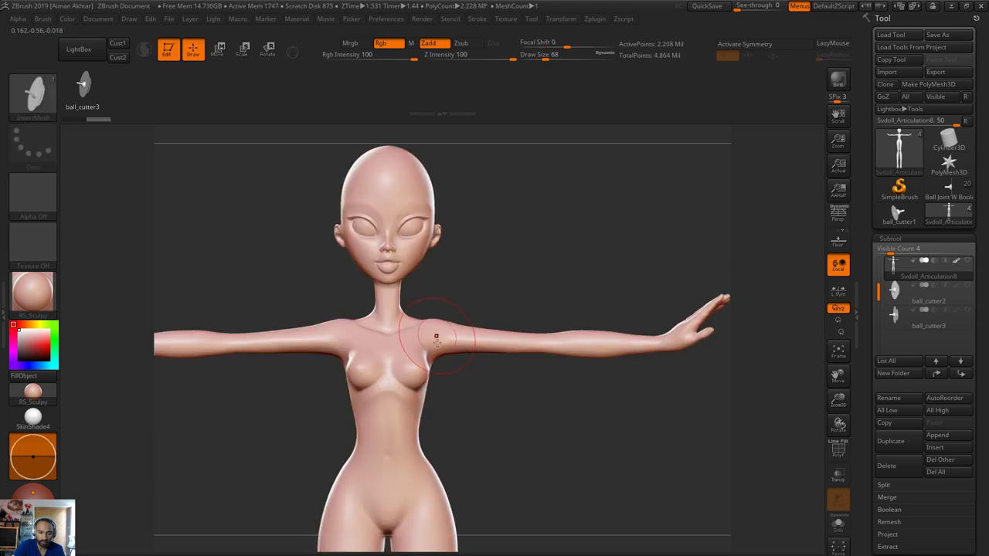
Insert the ball cutter at the doll's shoulder joint and split the unmasked cutter into its own subtool
left_click_drag(446, 336, 438, 398)
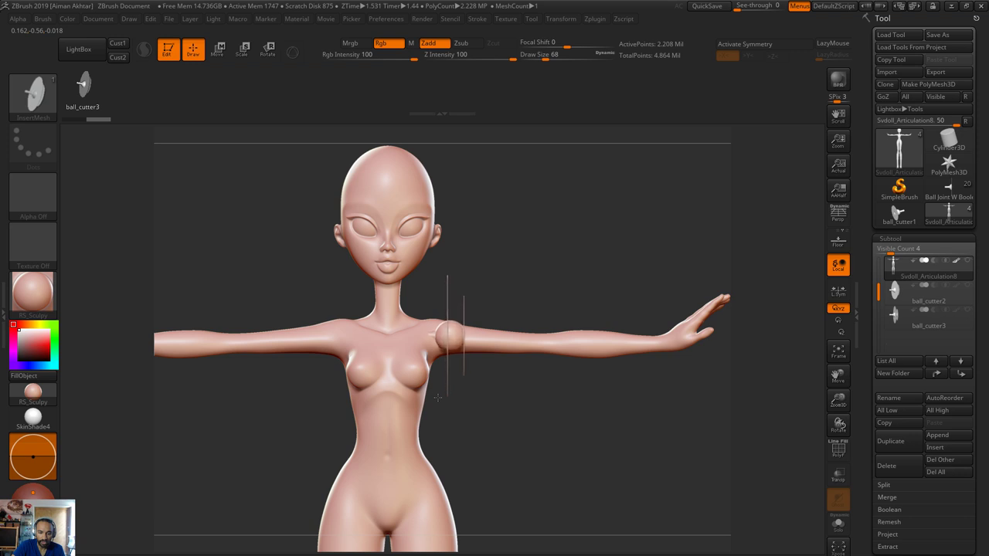
left_click_drag(516, 409, 547, 469, "alt")
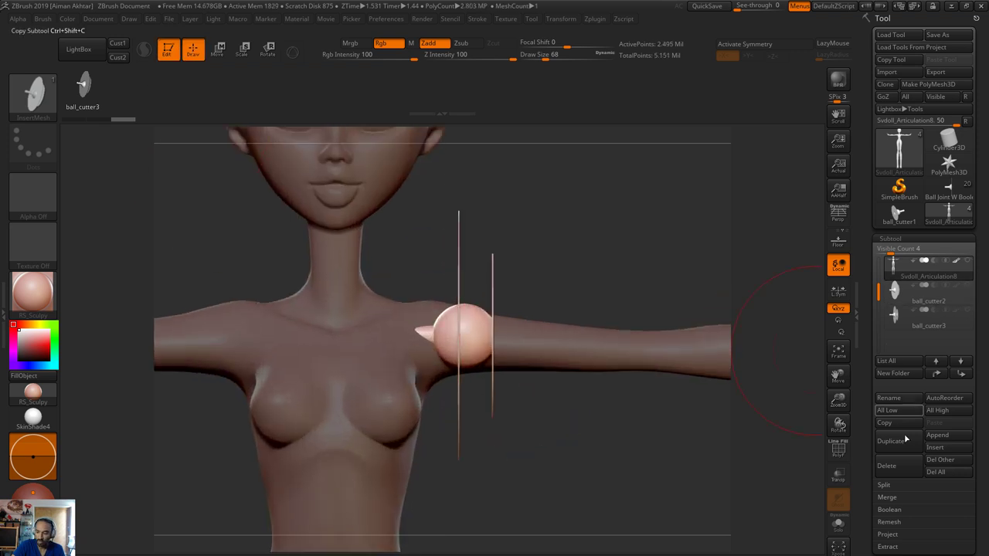
left_click(895, 485)
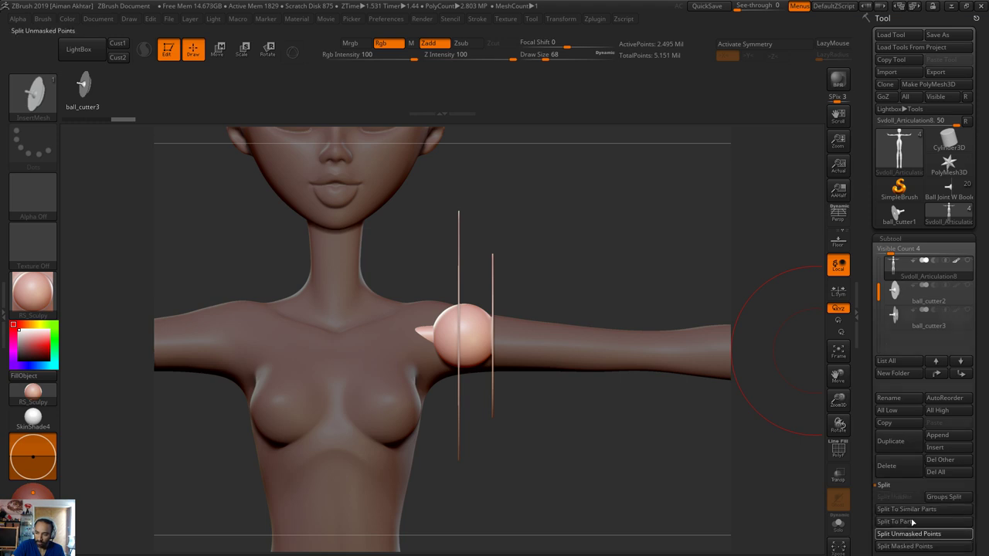
left_click(903, 294)
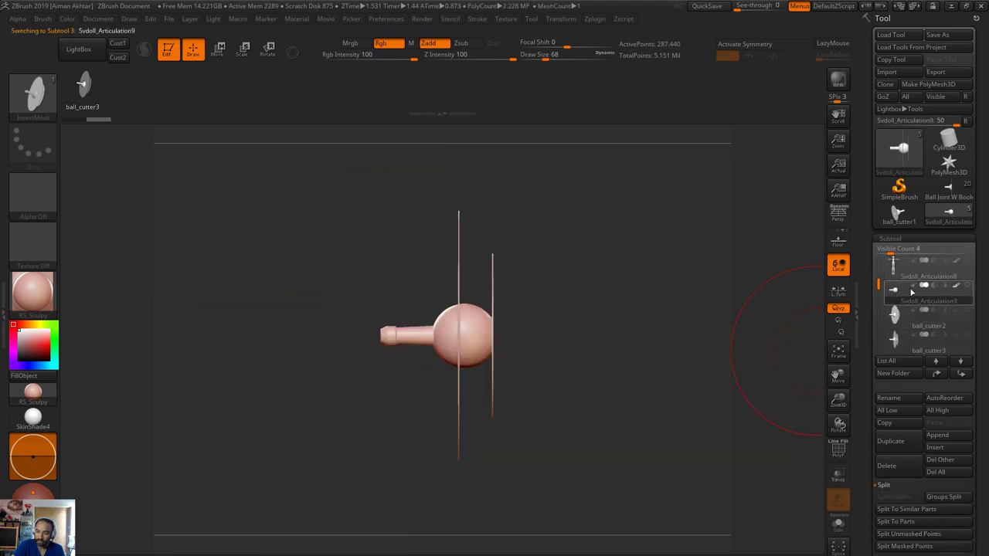
Show the doll body as a transparent ghost and move the shoulder cutter inward toward the torso
left_click(967, 260)
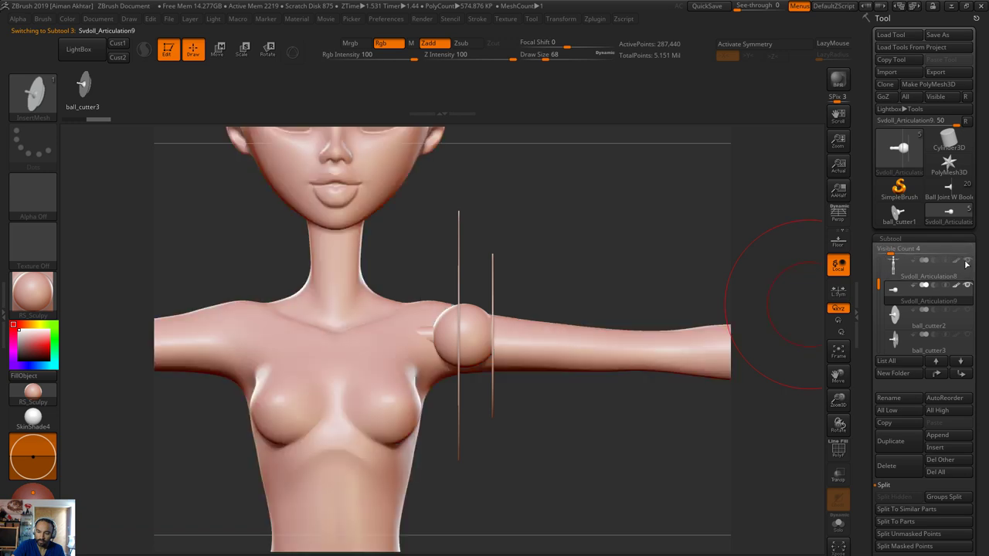
left_click(839, 475)
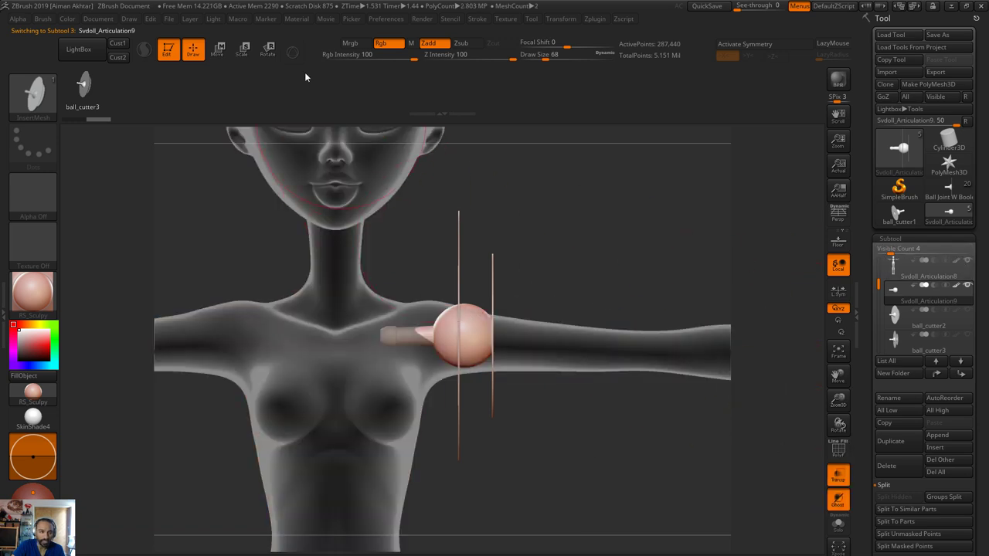
left_click(218, 50)
left_click_drag(487, 330, 613, 328)
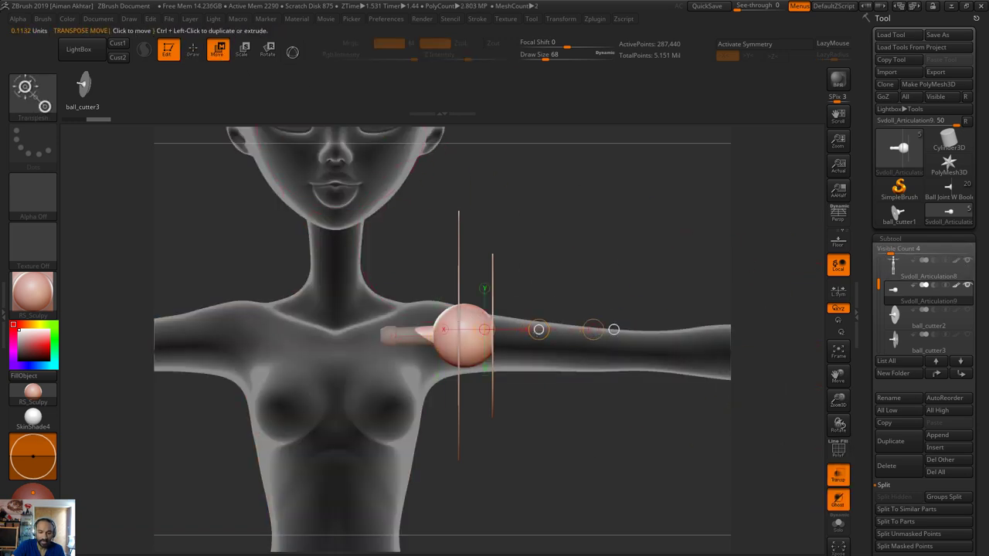
left_click_drag(539, 329, 516, 334)
Centre the cutter front to back within the shoulder, positioning it in side view and refining it from below
right_click_drag(618, 334, 570, 318)
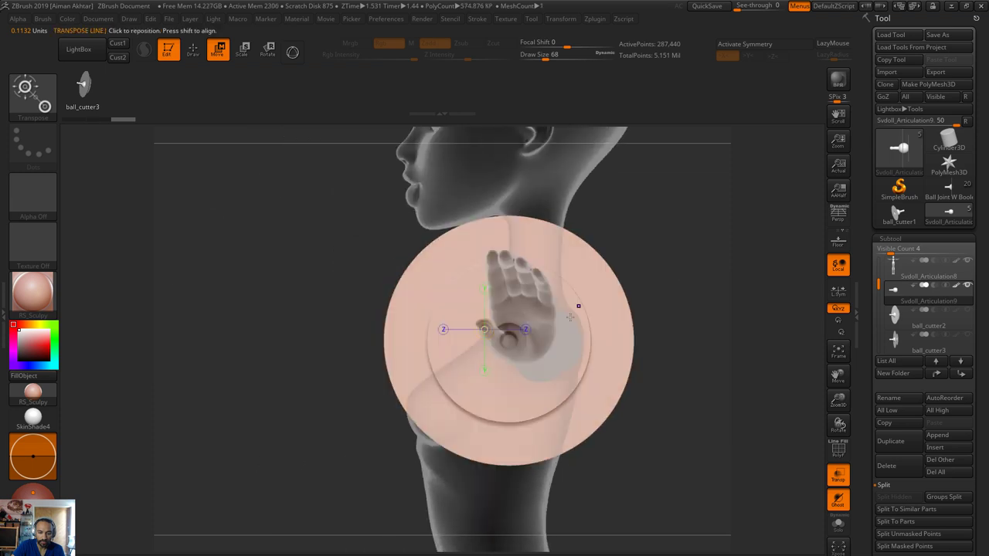
left_click_drag(528, 354, 658, 353, "shift")
mouse_move(592, 353)
left_mouse_down()
mouse_move(669, 357)
mouse_move(654, 357)
left_mouse_up()
right_click_drag(654, 357, 657, 410)
left_click_drag(560, 334, 709, 334, "shift")
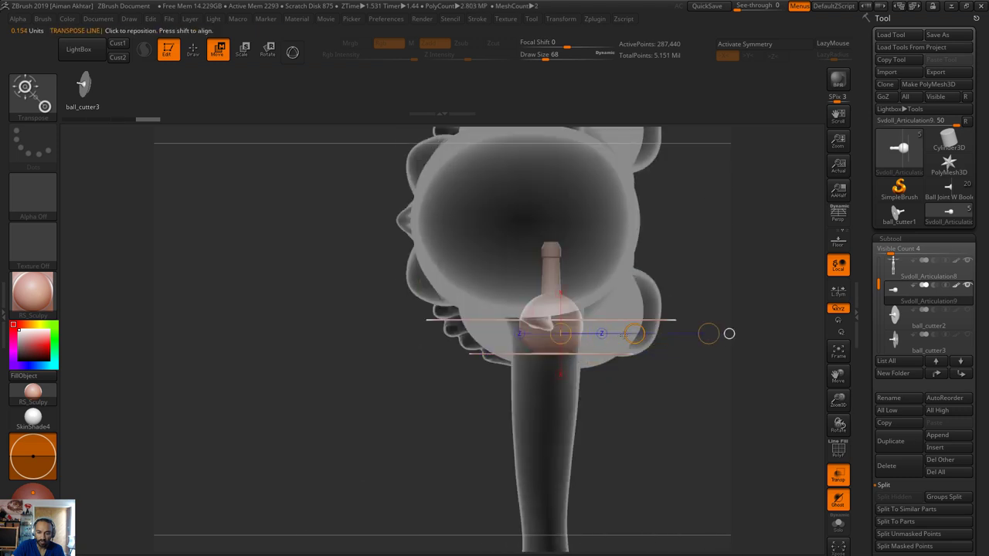
left_click_drag(635, 334, 627, 334)
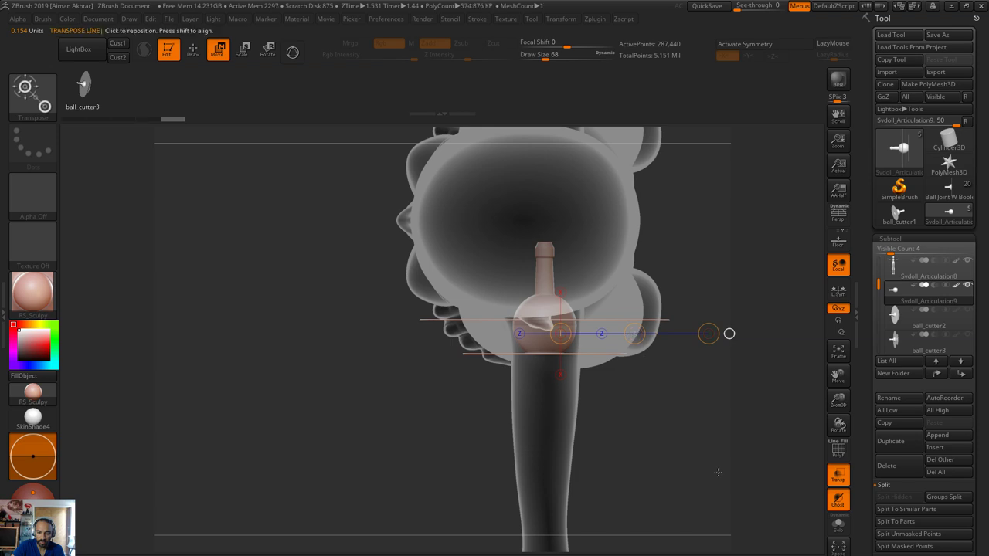
Return to a close front view of the shoulder and nudge the cutter slightly inward
left_click_drag(729, 333, 749, 503)
left_click_drag(639, 505, 663, 550, "shift")
left_click_drag(673, 481, 632, 389, "alt")
left_click_drag(505, 307, 505, 175)
left_click_drag(503, 240, 495, 241)
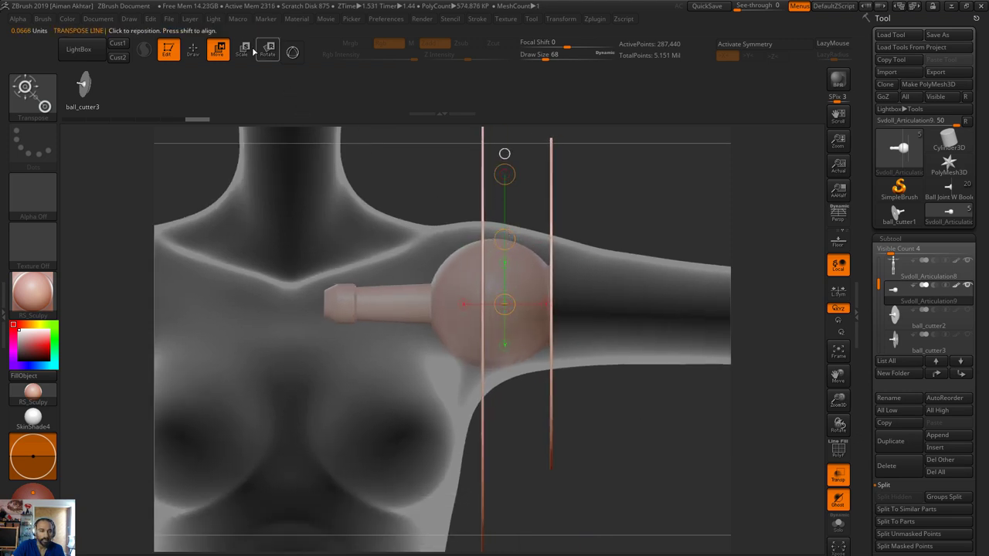
Scale the ball cutter up slightly about its centre and nudge it upward within the shoulder
key("e")
left_click_drag(491, 293, 491, 170, "shift")
key("w")
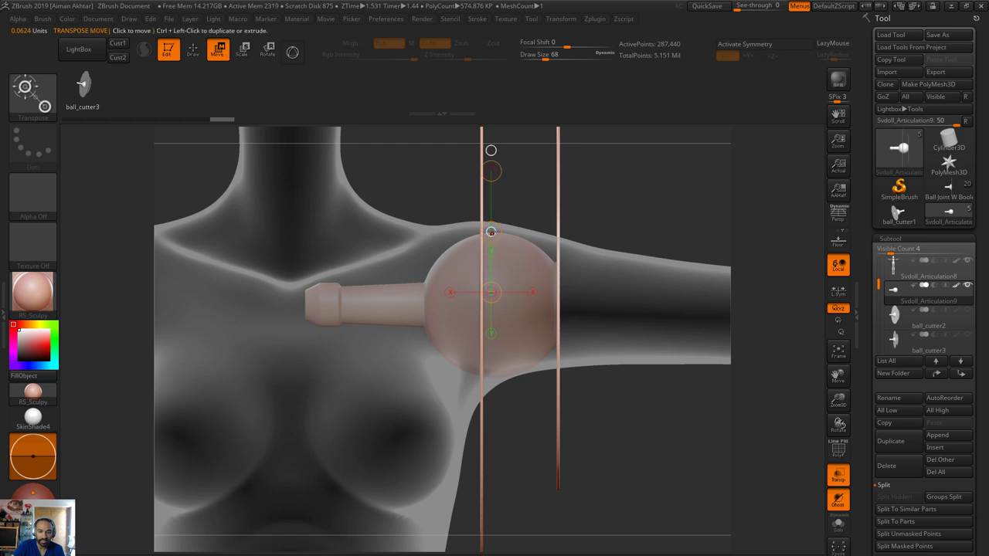
left_click_drag(492, 231, 491, 229)
left_click_drag(641, 188, 675, 193)
Enlarge the ball cutter further so its sphere fills the shoulder's thickness, and raise it slightly toward the shoulder's upper contour
left_click(239, 46)
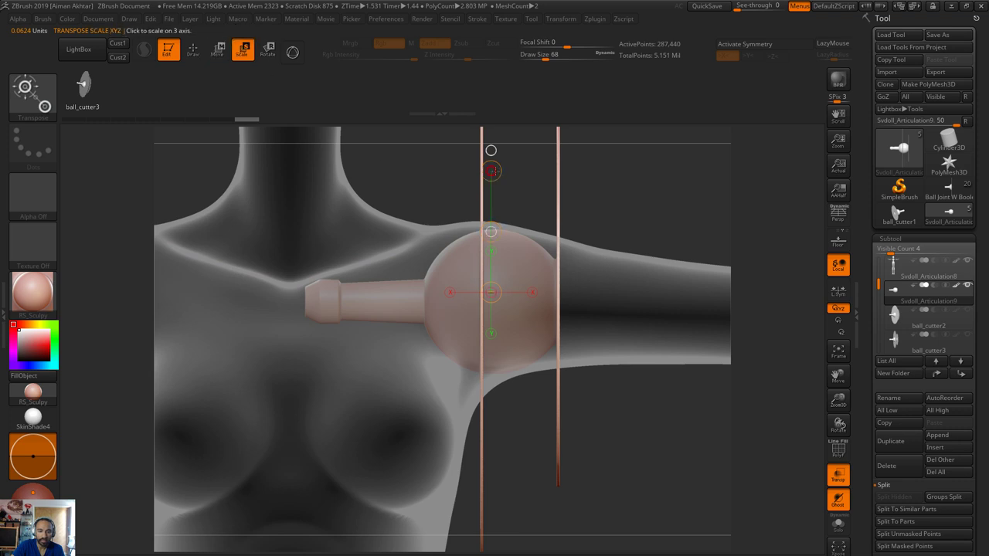
mouse_move(493, 171)
left_mouse_down()
mouse_move(492, 152)
mouse_move(493, 172)
left_mouse_up()
left_click(219, 48)
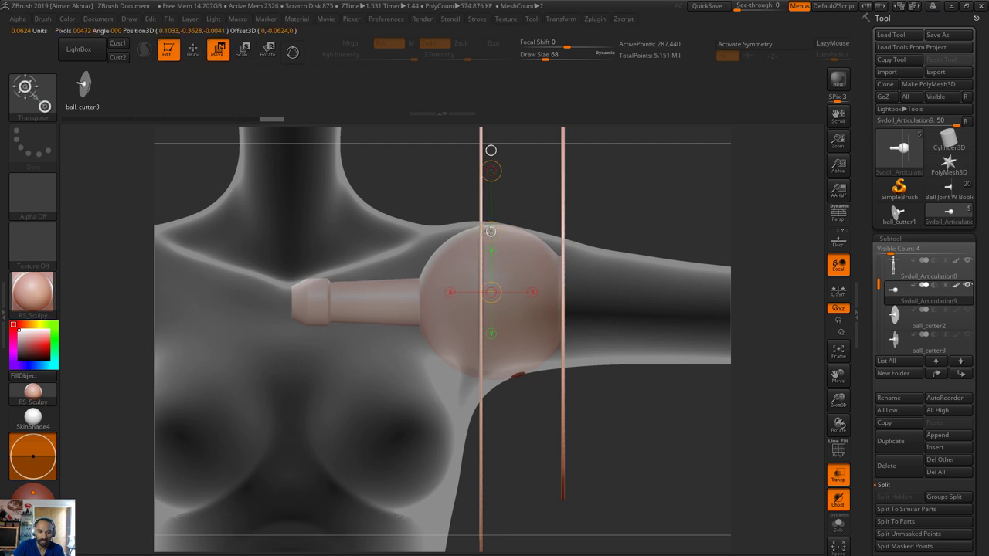
left_click(490, 231)
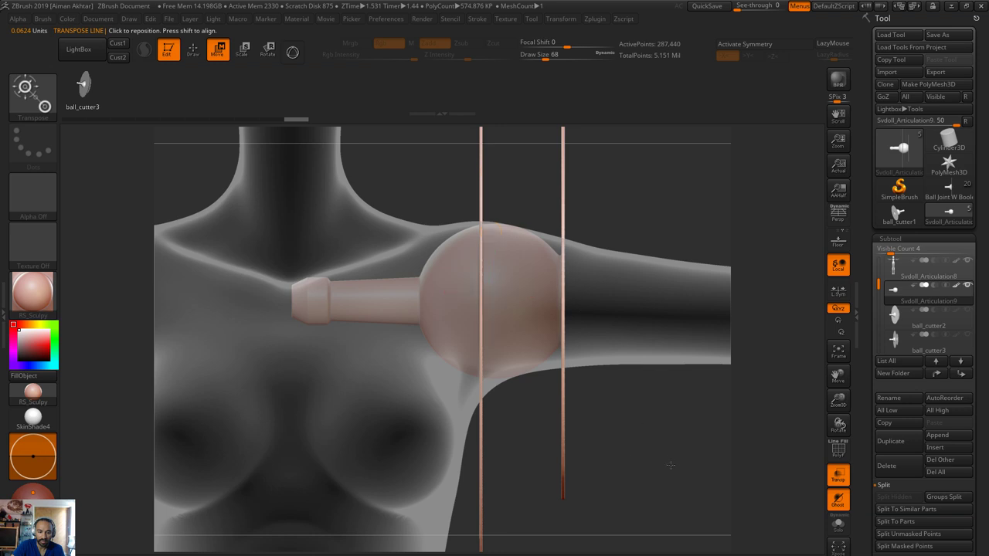
Scale the ball cutter down slightly after checking its proportions against the whole upper body in front view
left_click_drag(671, 465, 629, 457, "alt")
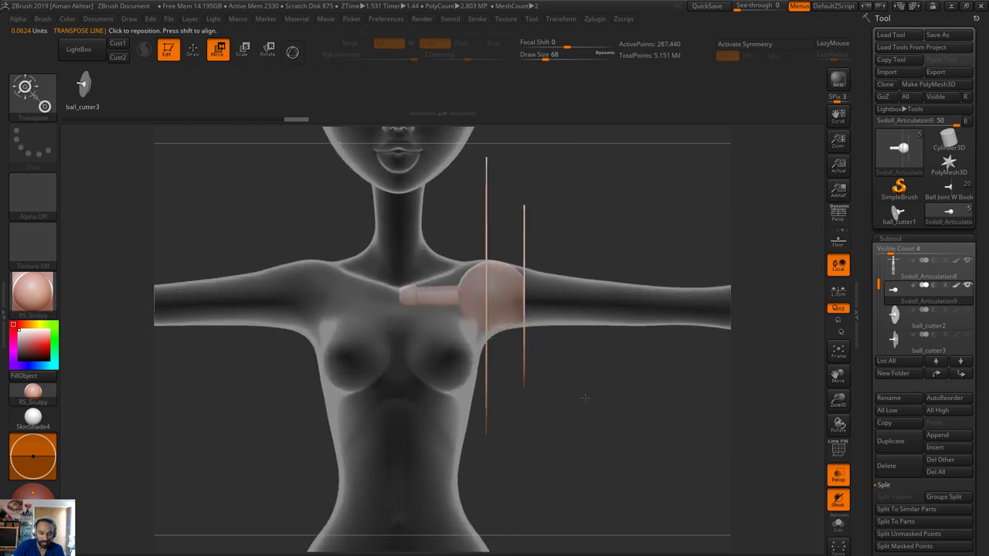
left_click_drag(585, 398, 413, 310, "alt")
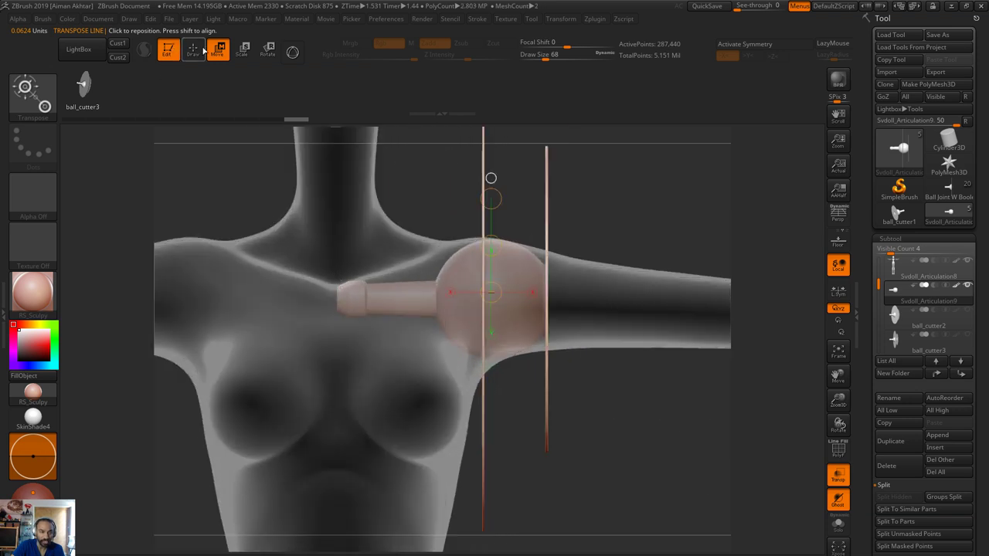
left_click(243, 51)
left_click(489, 199)
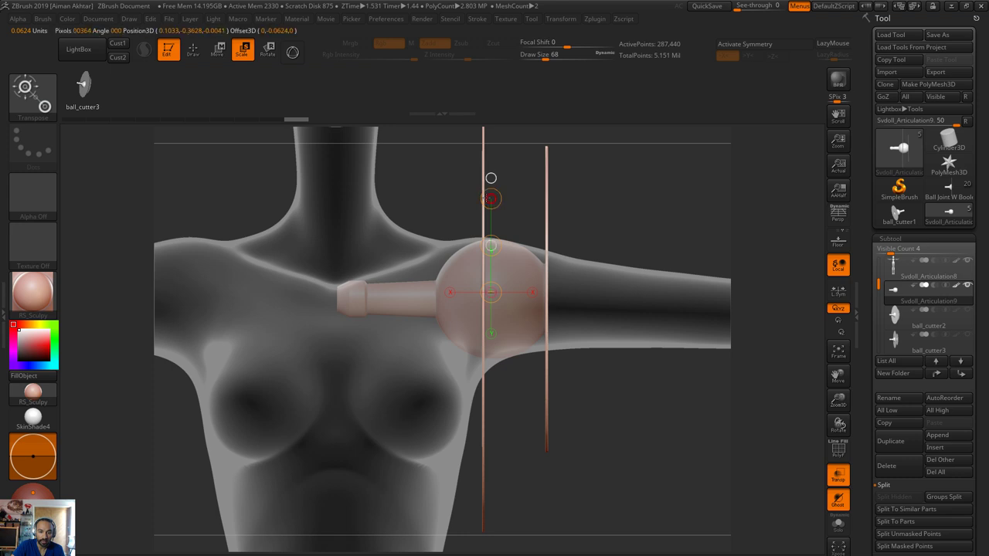
left_click_drag(487, 199, 488, 200)
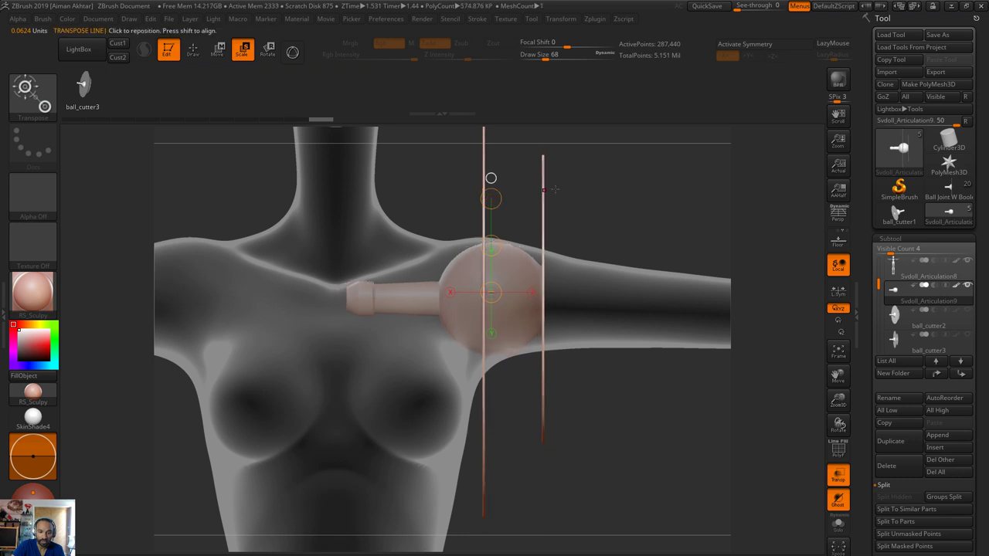
From the bottom view, shift the cutter slightly along the Z axis to centre its ball within the arm's depth
left_click_drag(636, 181, 779, 443)
left_click_drag(696, 431, 692, 483, "alt")
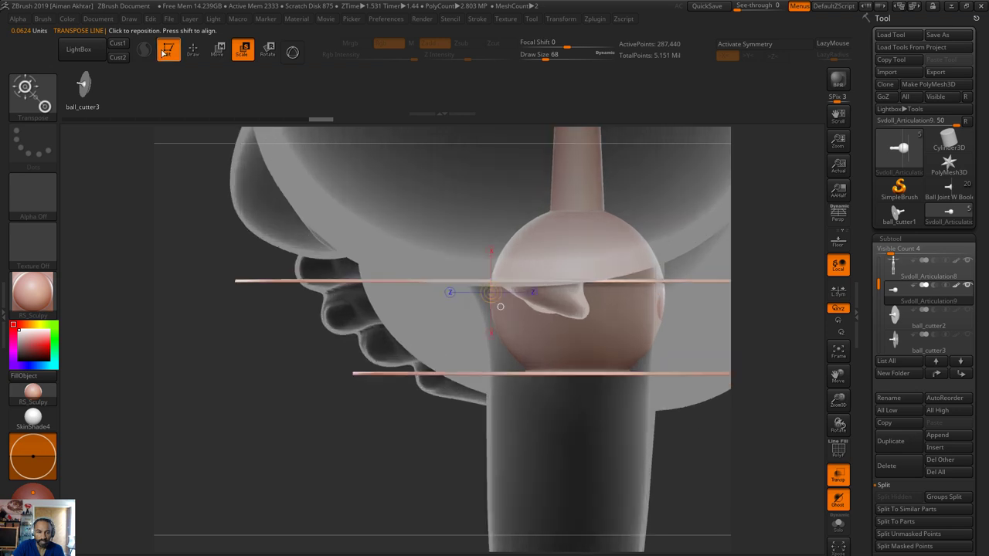
left_click(217, 51)
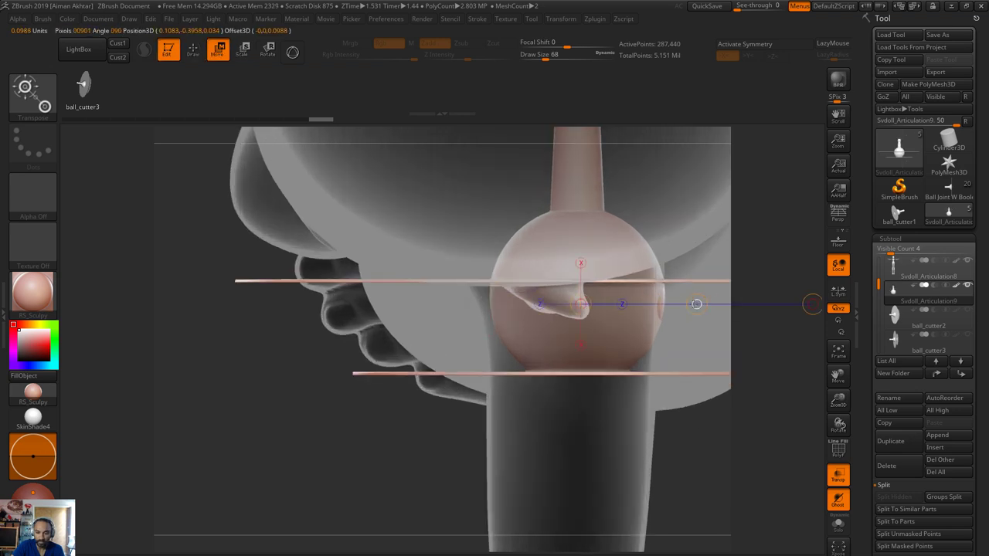
left_click_drag(698, 303, 696, 304)
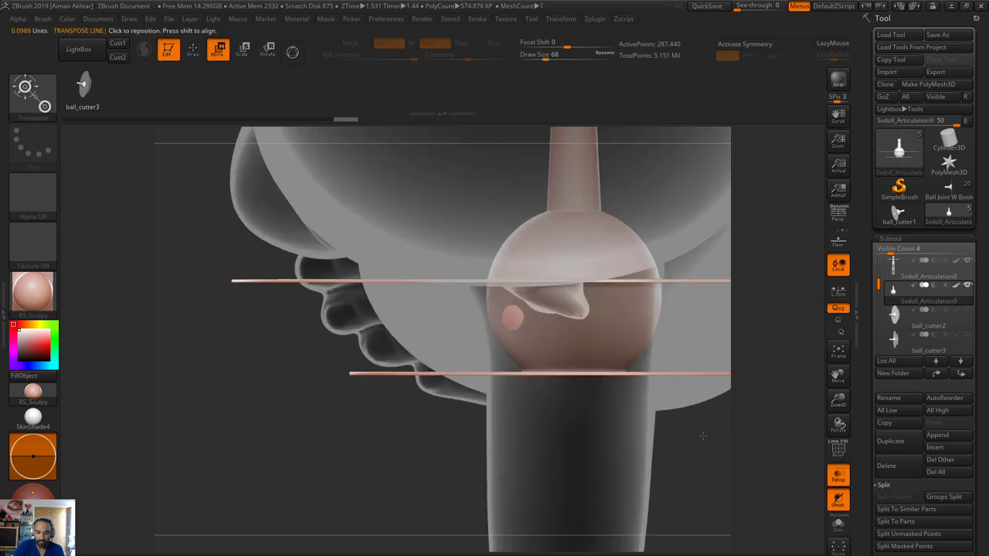
left_click_drag(703, 435, 783, 318)
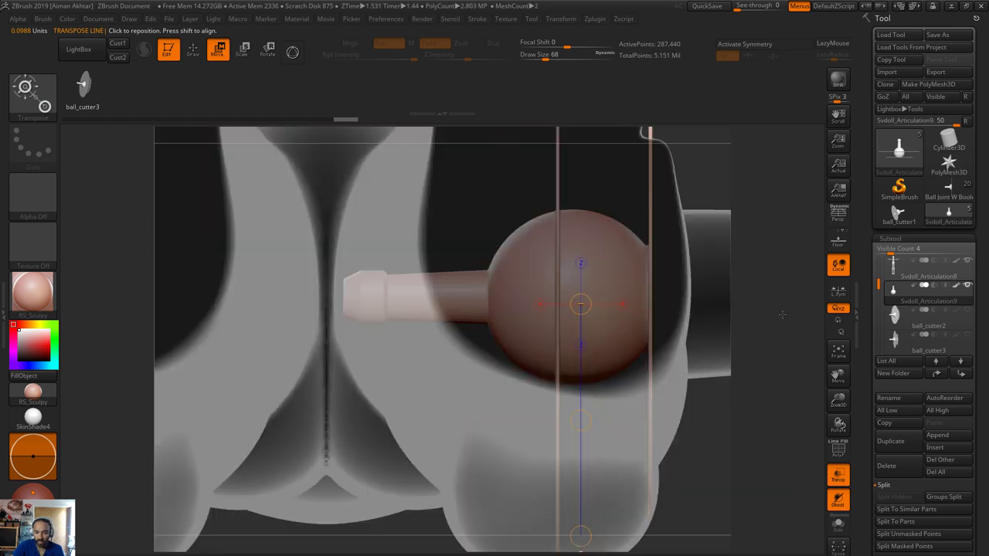
Turn off the transparent display and make the doll body the active subtool in Draw mode
left_click(837, 475)
left_click_drag(728, 382, 707, 352, "alt")
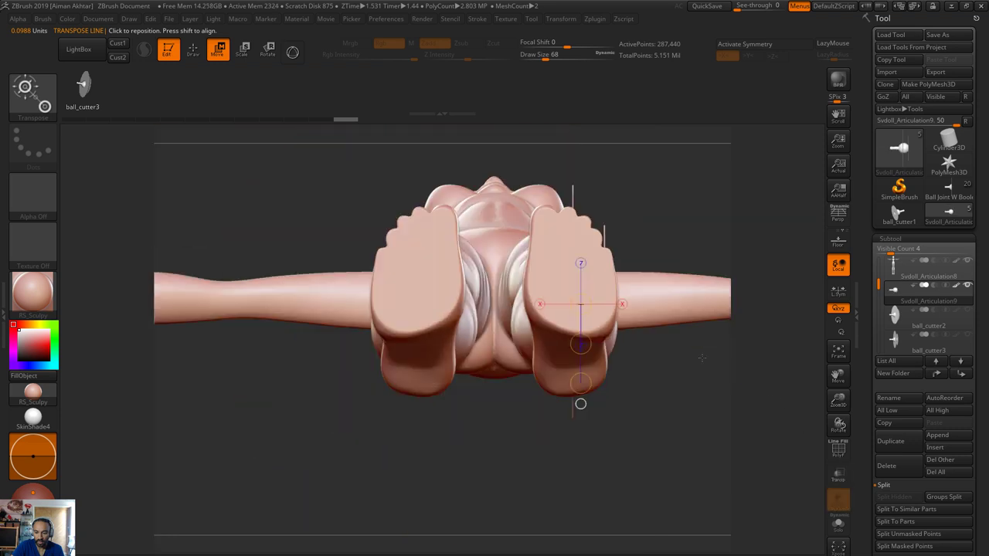
mouse_move(708, 263)
left_mouse_down()
mouse_move(762, 310)
mouse_move(707, 312)
mouse_move(585, 355)
left_mouse_up()
key("q")
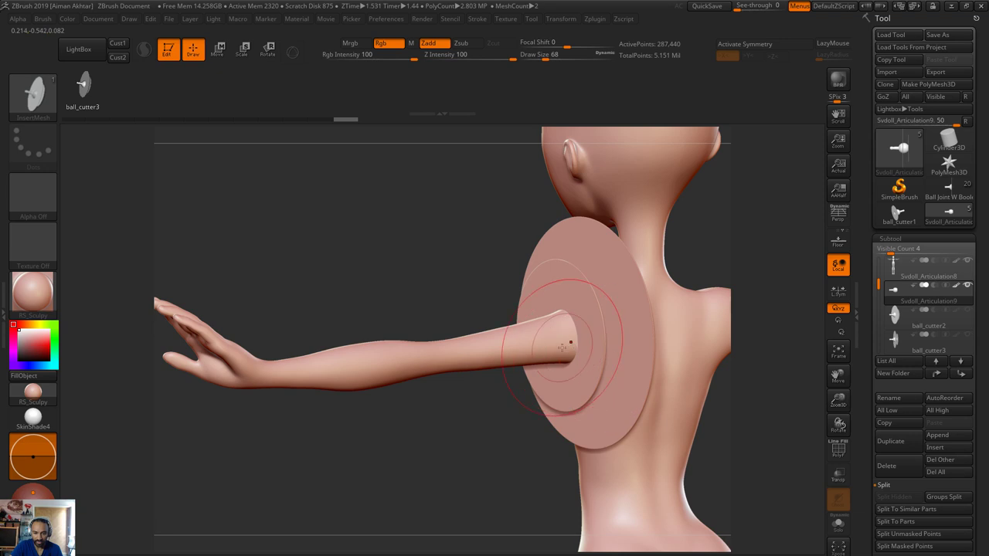
left_click(678, 402, "alt")
left_click_drag(735, 430, 717, 436)
Switch to the Inflate brush with a draw size of 59 and bring the arm and shoulder around the cutter discs into view
key("b")
key("s")
key("t")
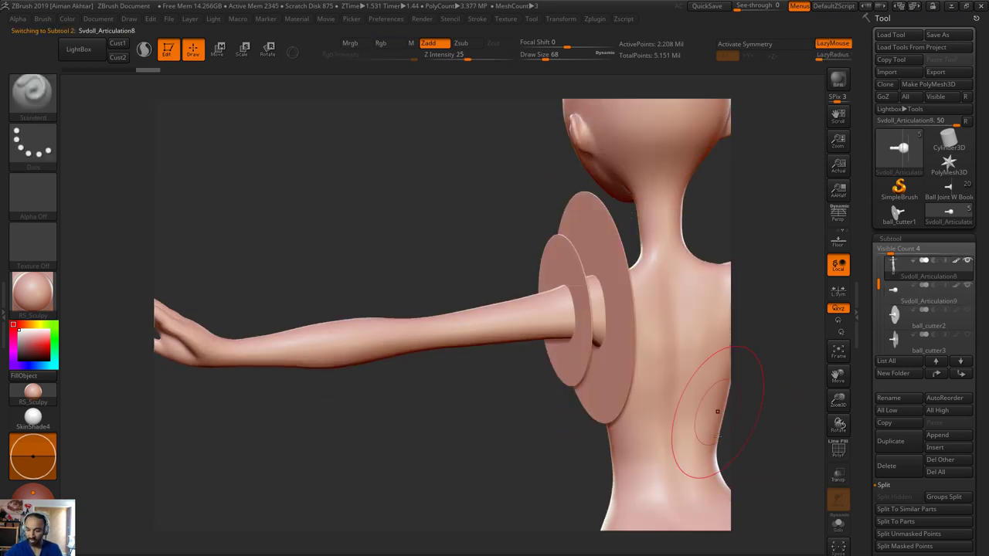
key("b")
key("i")
key("n")
left_click_drag(726, 233, 705, 229)
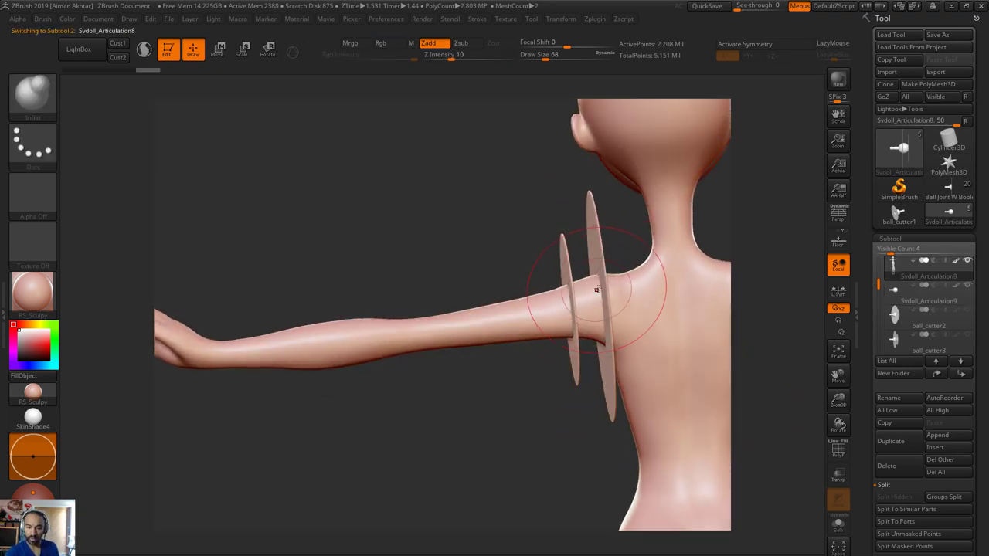
key("bracketleft")
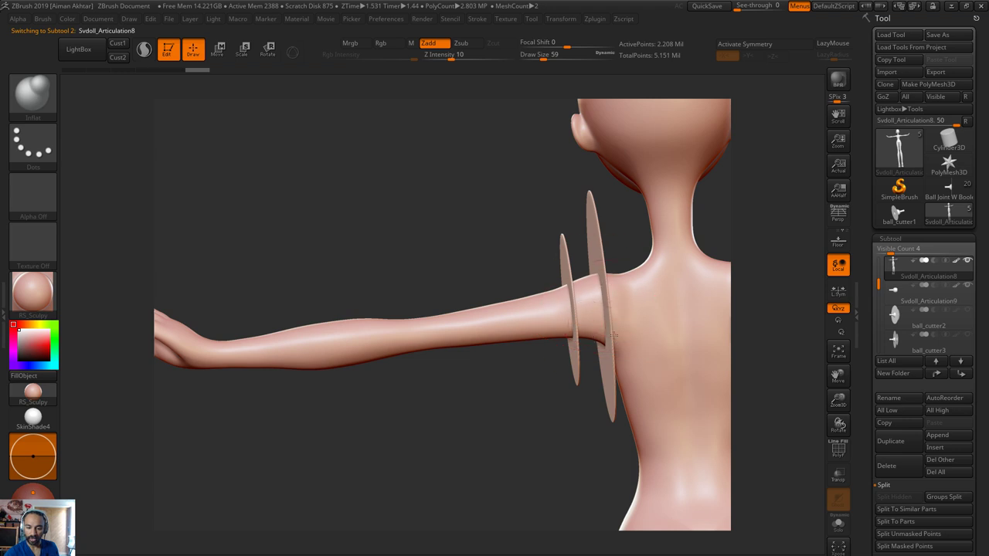
left_click_drag(562, 389, 602, 401)
left_click_drag(656, 347, 629, 342)
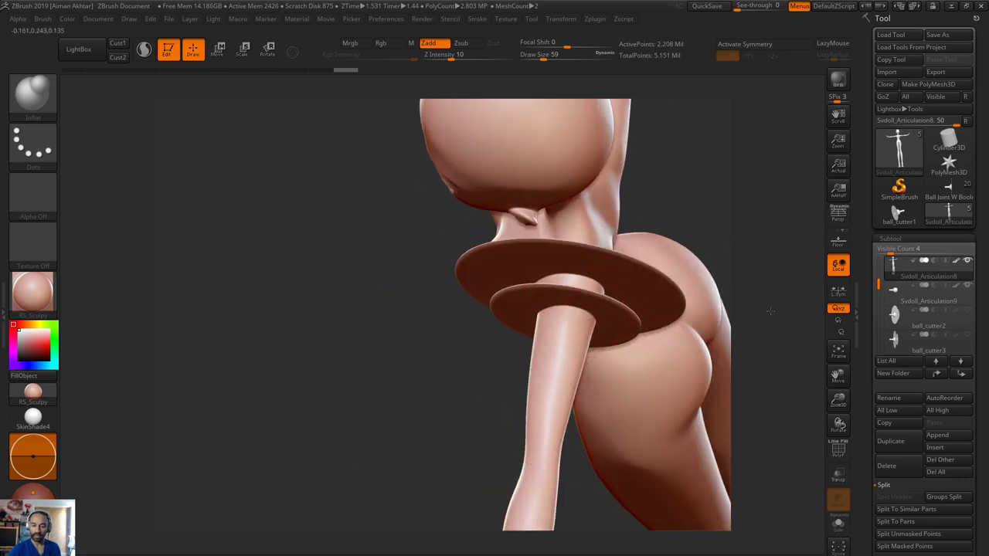
Choose the Move brush and turn on Live Boolean to preview the two cuts through the upper arm from the front
mouse_move(768, 309)
left_mouse_down()
mouse_move(779, 275)
mouse_move(742, 300)
mouse_move(785, 312)
left_mouse_up()
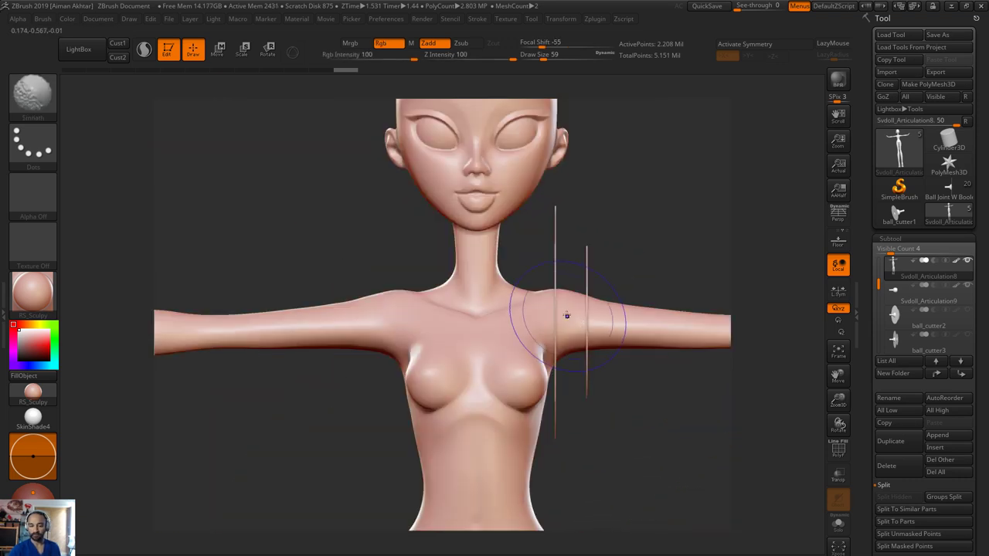
key("b")
key("m")
key("v")
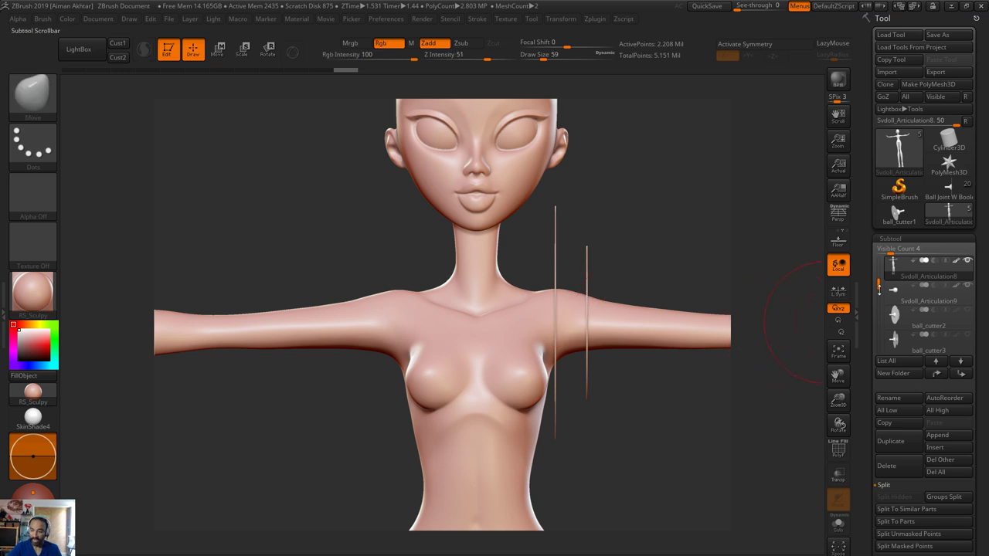
mouse_move(935, 291)
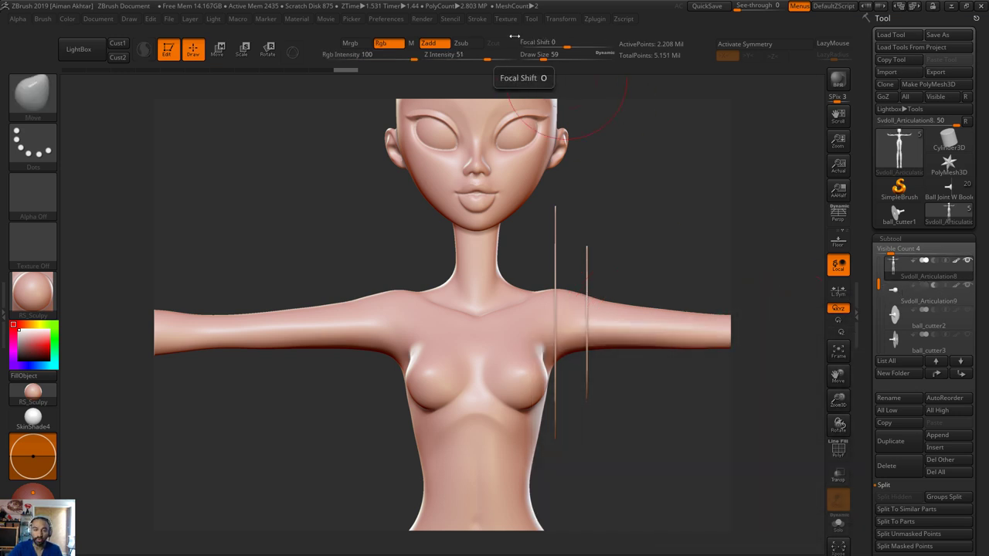
left_click(422, 19)
left_click(457, 143)
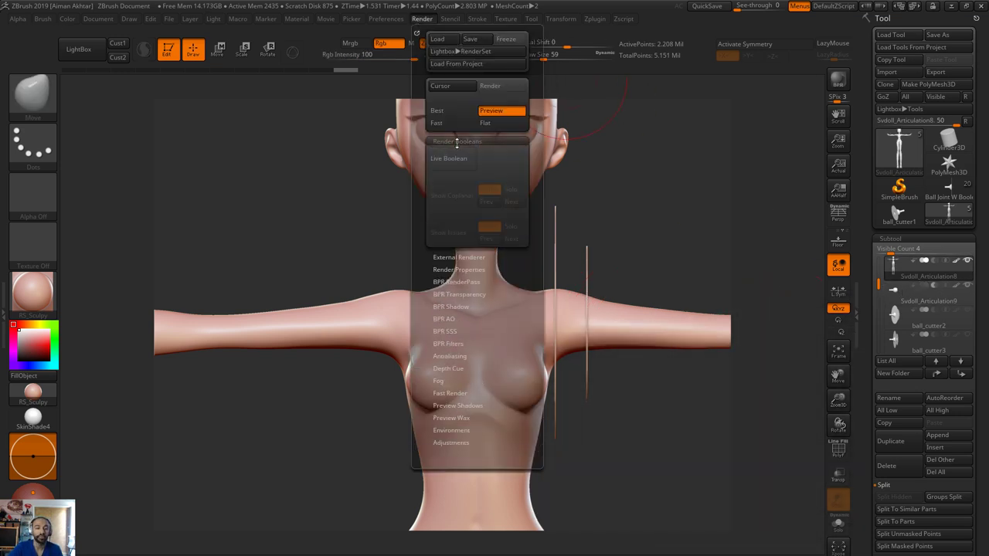
left_click(453, 159)
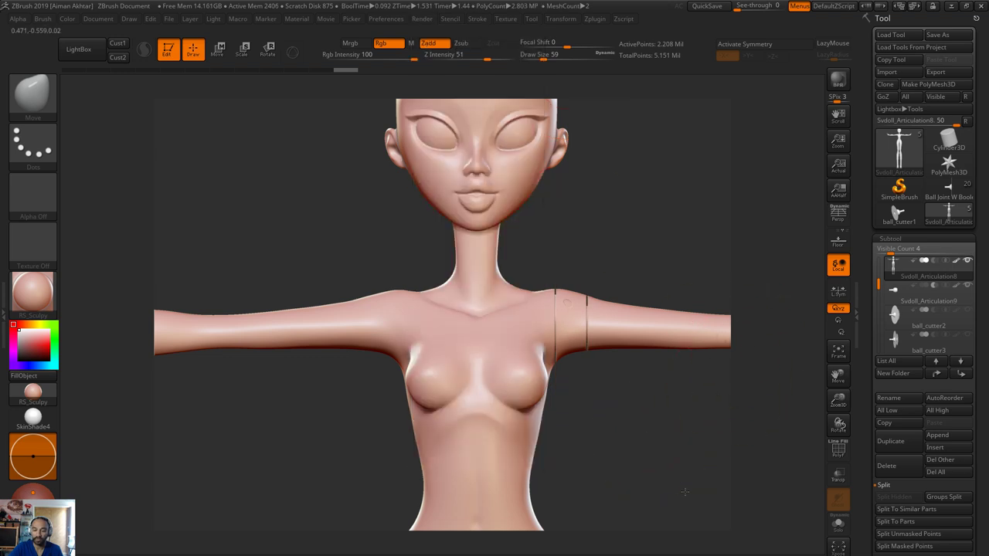
left_click_drag(686, 492, 685, 525, "alt")
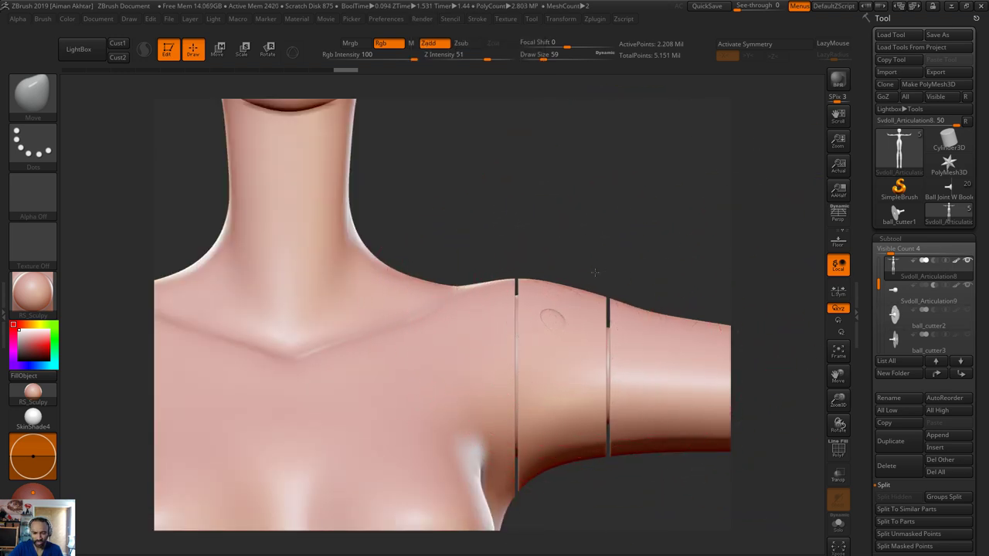
mouse_move(595, 272)
left_mouse_down()
mouse_move(573, 280)
mouse_move(615, 281)
left_mouse_up()
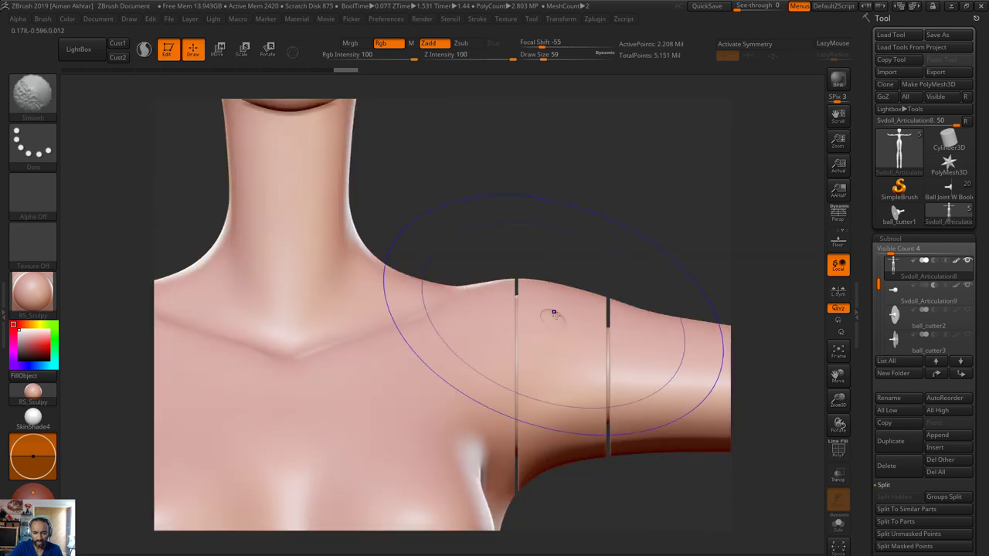
Reduce the draw size to 14 and examine the ball joint subtool Svdoll_Articulation9 in Solo mode, ending back with all visible parts shown
key("s")
left_click_drag(564, 336, 552, 336)
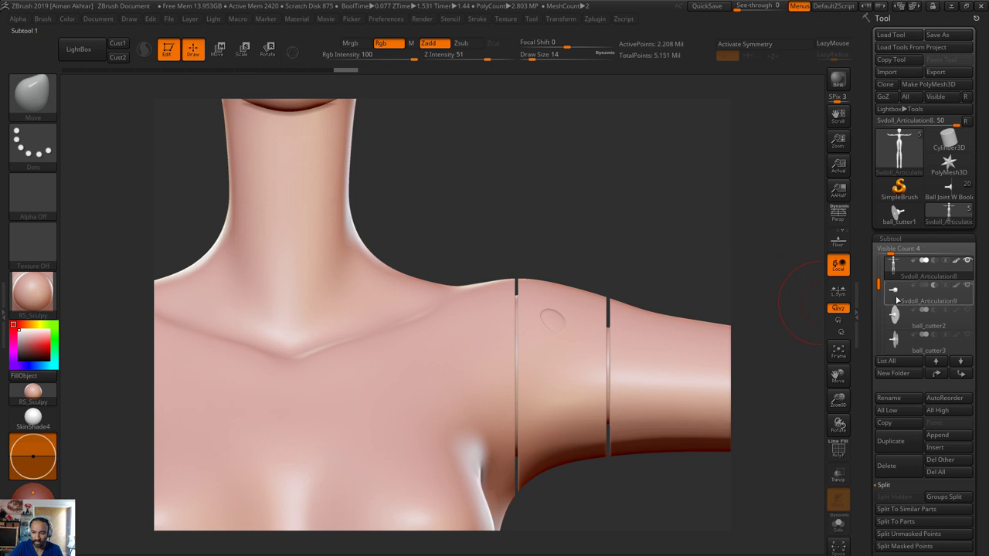
mouse_move(897, 301)
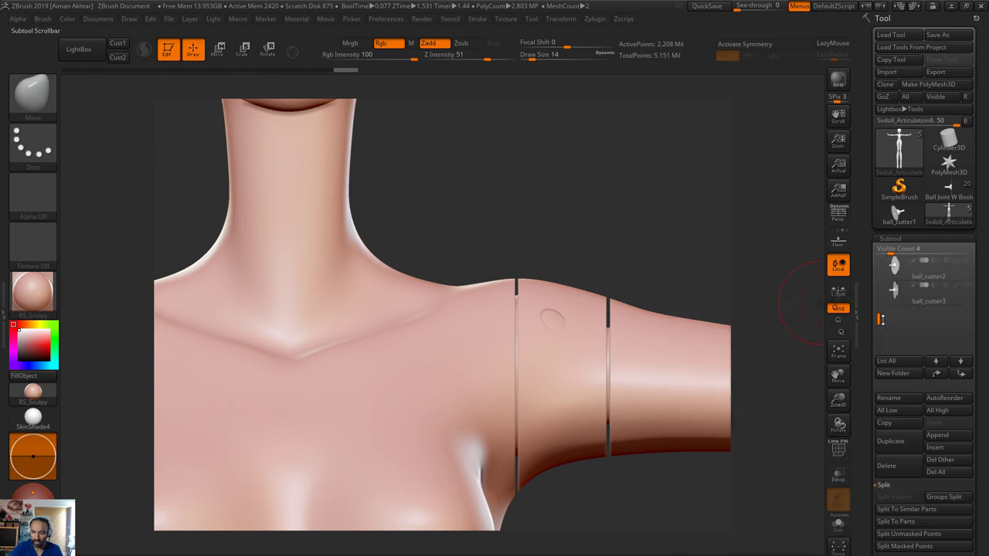
left_click_drag(879, 285, 880, 254)
left_click(904, 317)
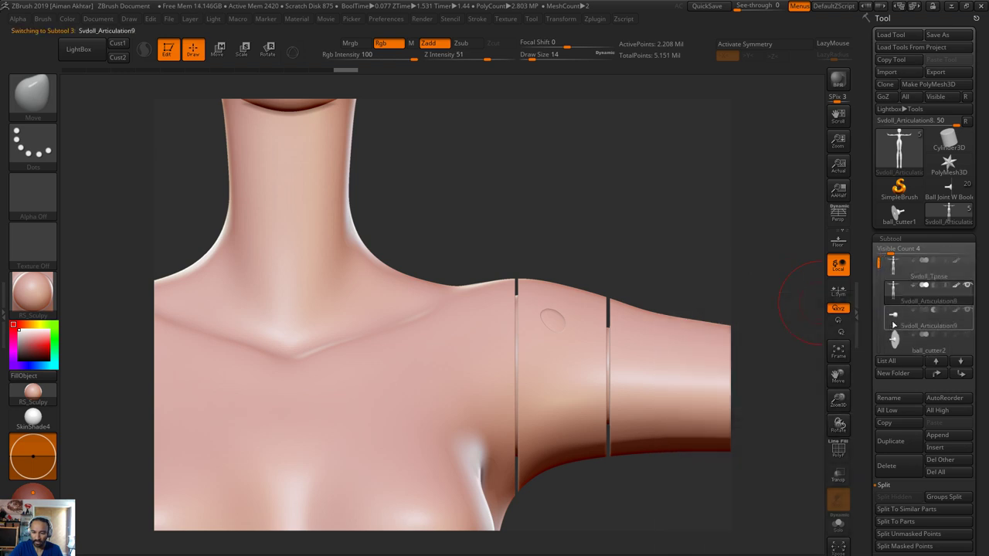
left_click(839, 525)
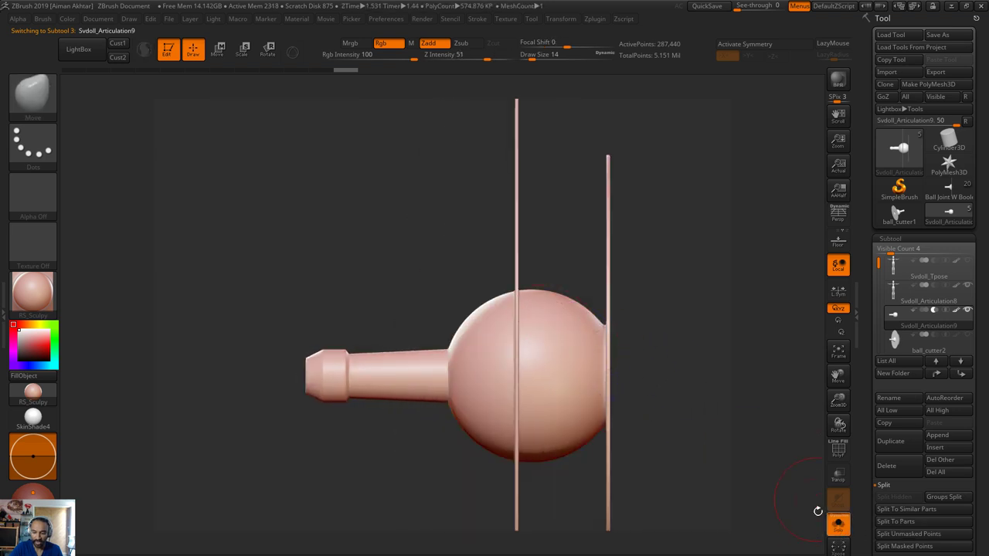
left_click(838, 525)
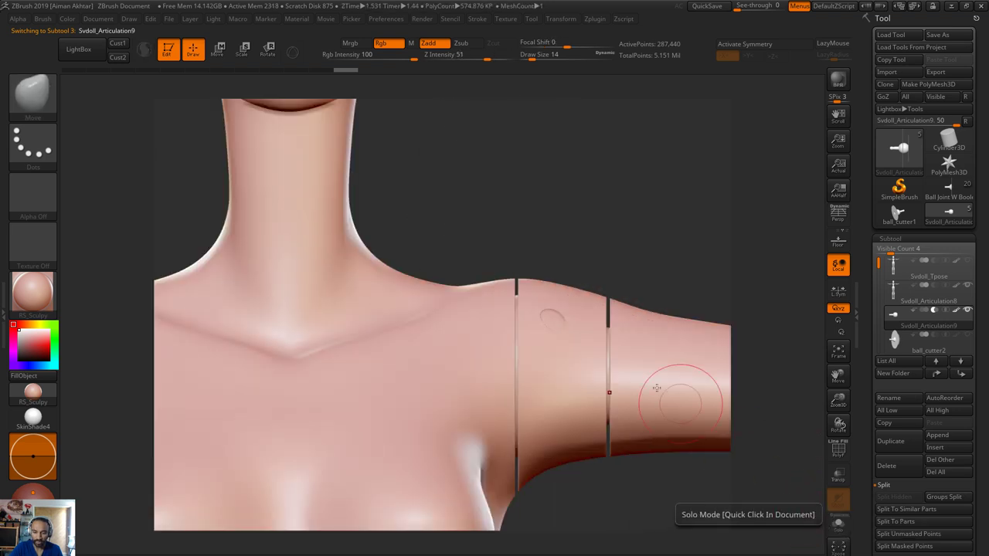
Select the body subtool Svdoll_Articulation8, choose the Inflat brush and set its draw size to 12
left_click(898, 299)
key("b")
key("i")
key("n")
key("s")
left_click_drag(554, 319, 561, 320)
mouse_move(560, 336)
left_mouse_down()
mouse_move(561, 364)
mouse_move(560, 340)
left_mouse_up()
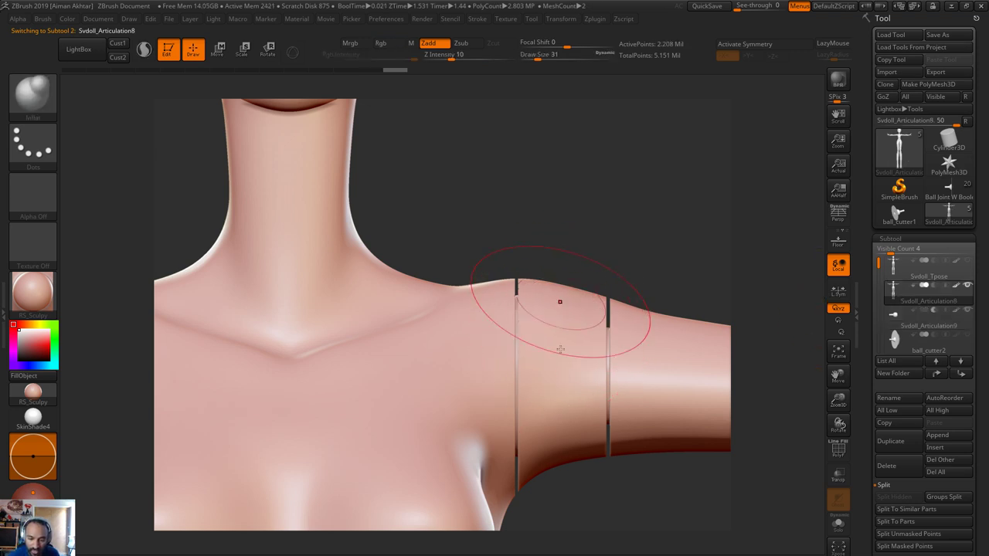
left_click_drag(629, 216, 551, 287)
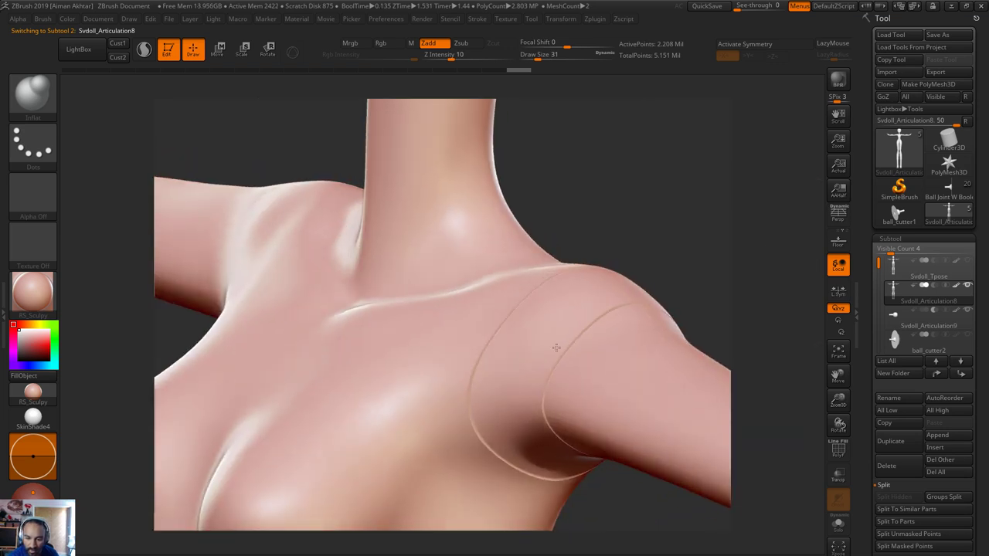
left_click_drag(772, 256, 575, 274, "shift")
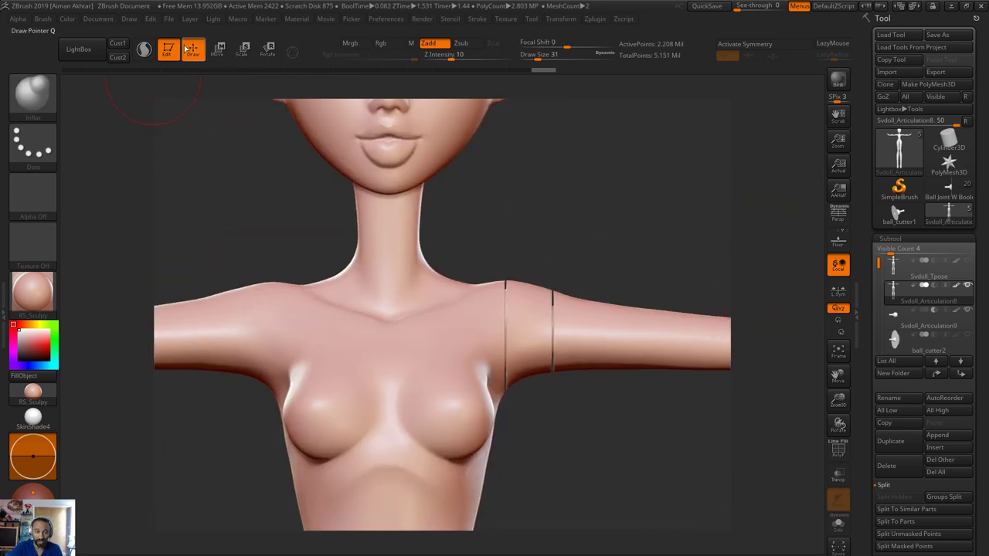
key("s")
left_click_drag(563, 350, 556, 349)
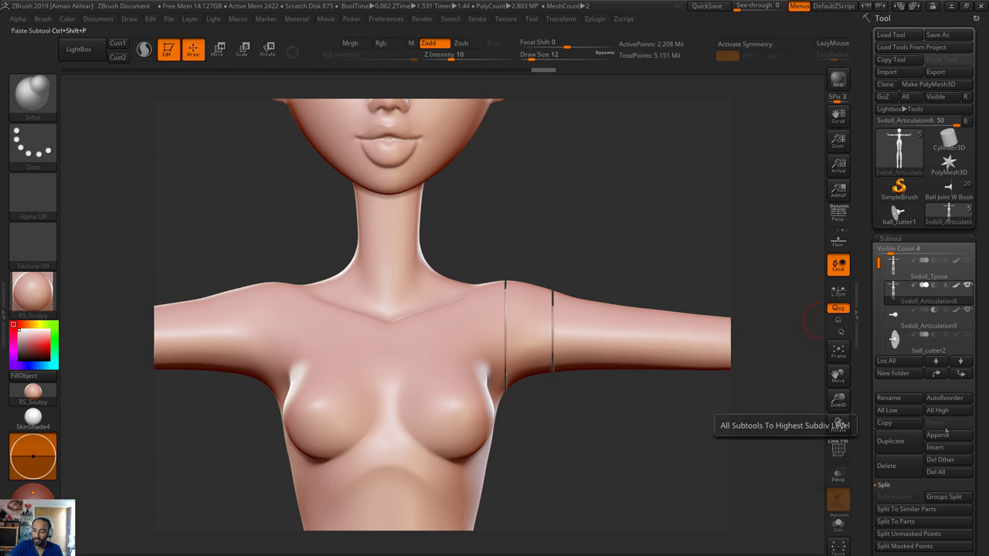
Make a Boolean mesh from the body and the subtracted ball joint with its cutting discs
left_click(884, 486)
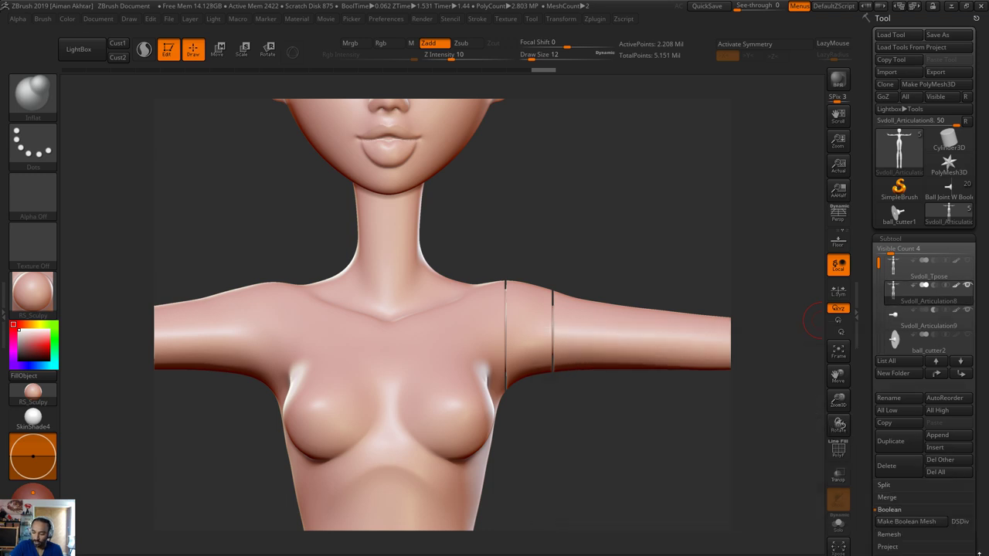
left_click_drag(978, 545, 946, 517)
left_click(929, 499)
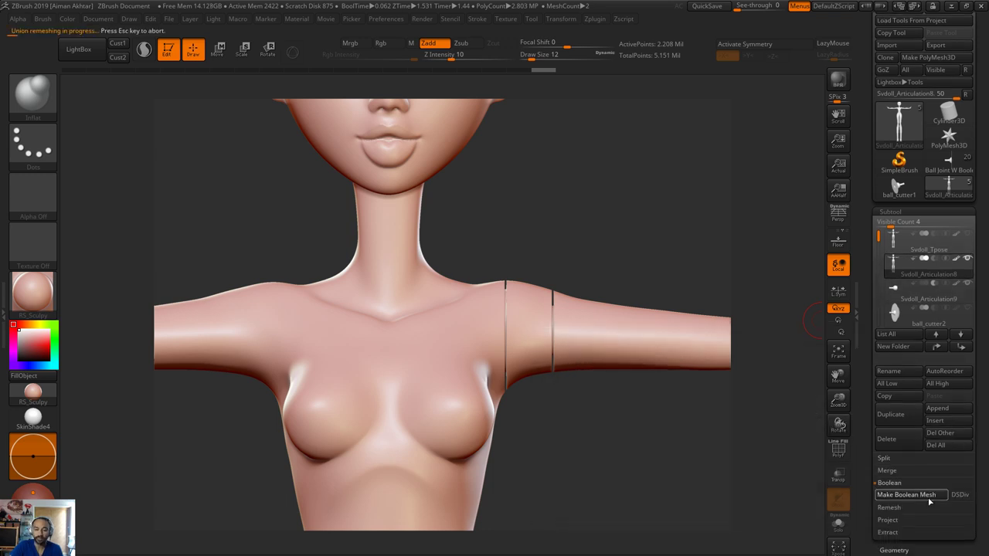
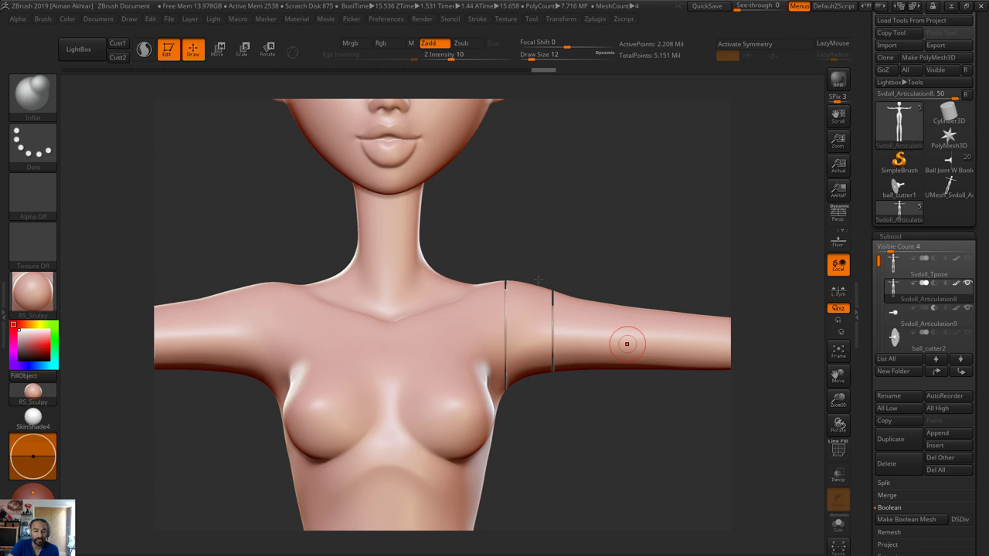
Switch to the generated UMesh tool and display its polyframe to check the polygroups
left_click(950, 190)
left_click_drag(671, 418, 810, 423)
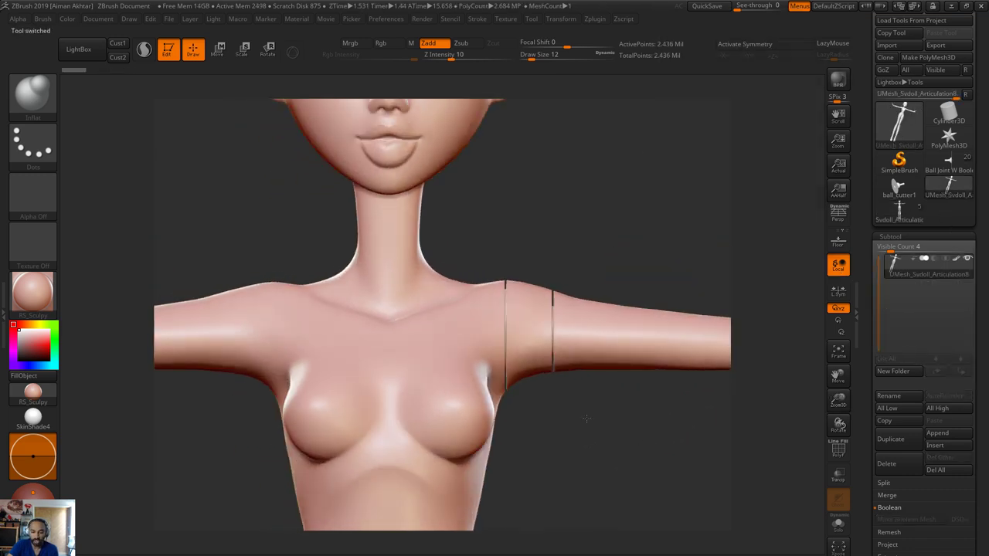
left_click(839, 461)
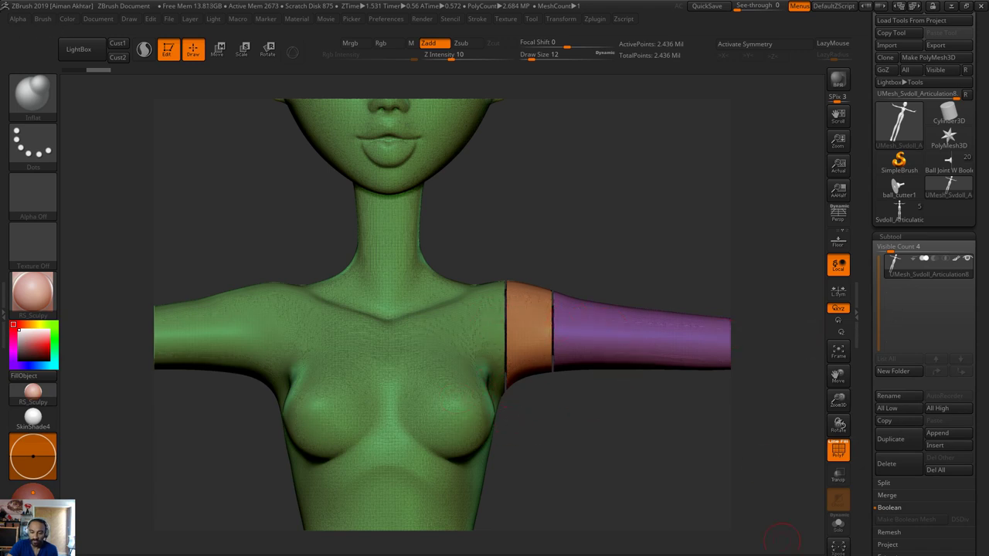
Split the Boolean mesh into separate subtools by polygroups and accept the warning
left_click(893, 483)
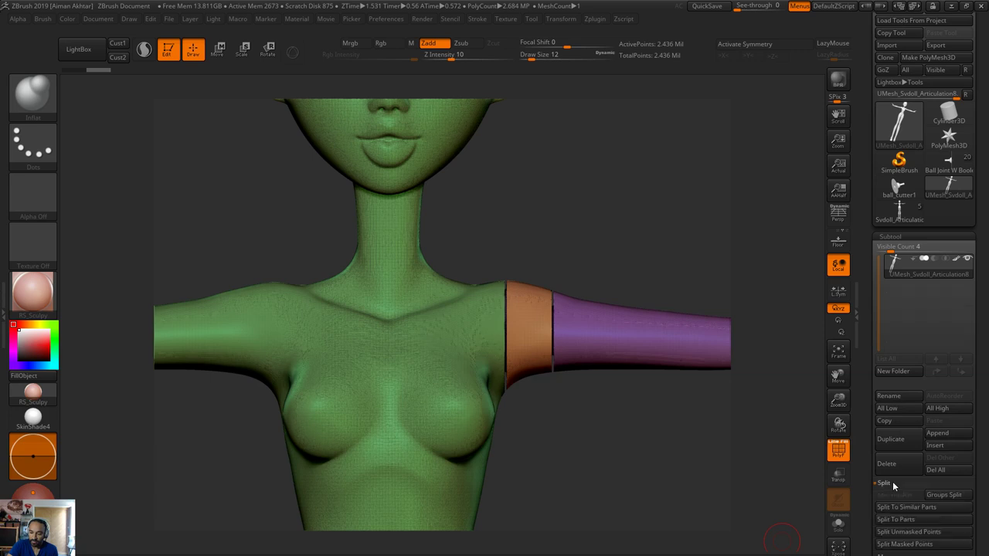
left_click(937, 495)
left_click(800, 519)
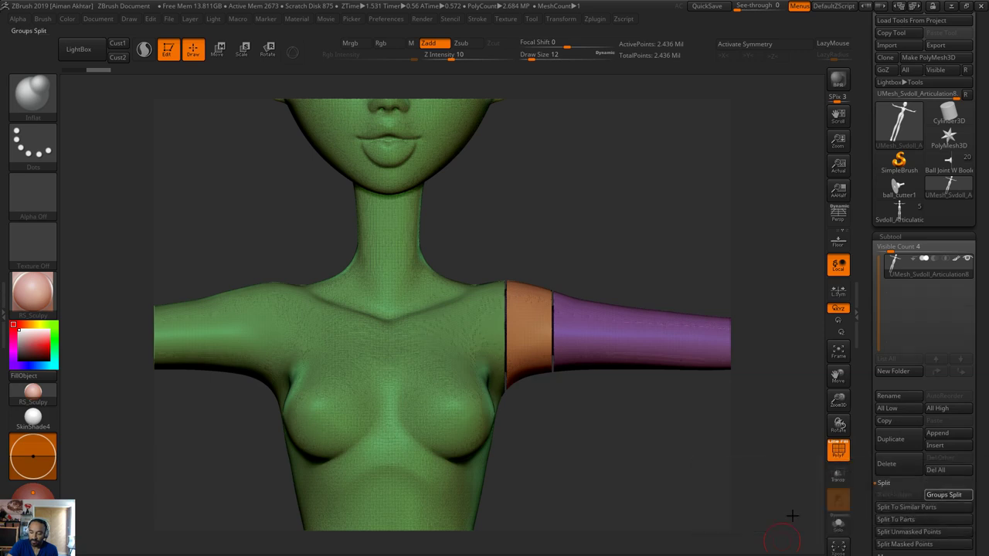
Show only the torso subtool UMesh_Svdoll_Articulation10, turn the polyframe off and examine the shoulder socket
left_click(894, 292)
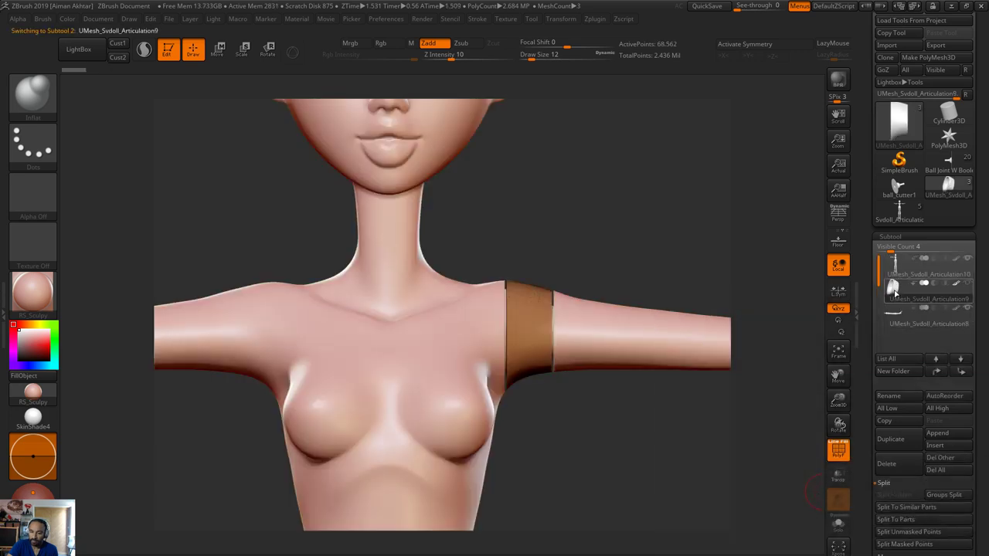
left_click(896, 273)
left_click_drag(552, 449, 687, 398)
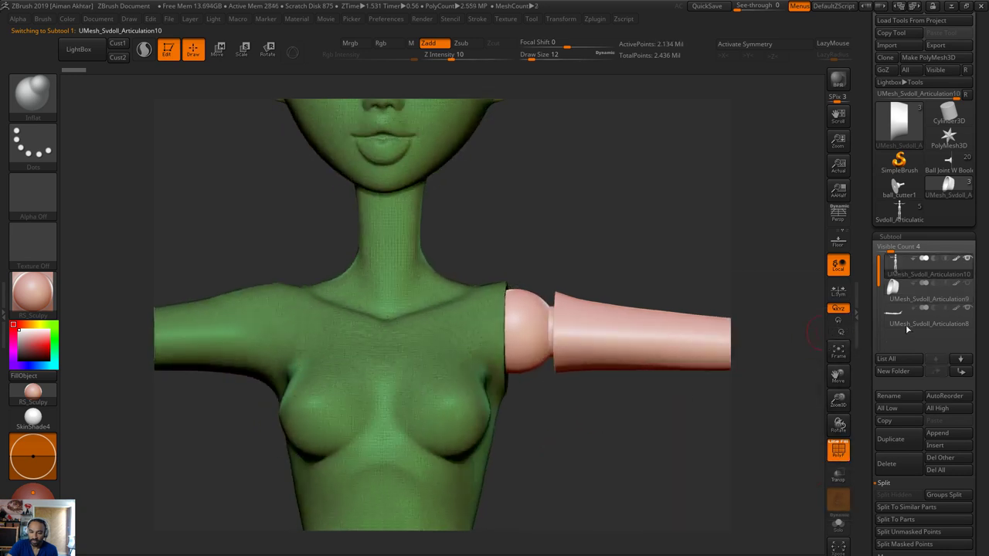
left_click(968, 309)
left_click_drag(653, 446, 525, 446)
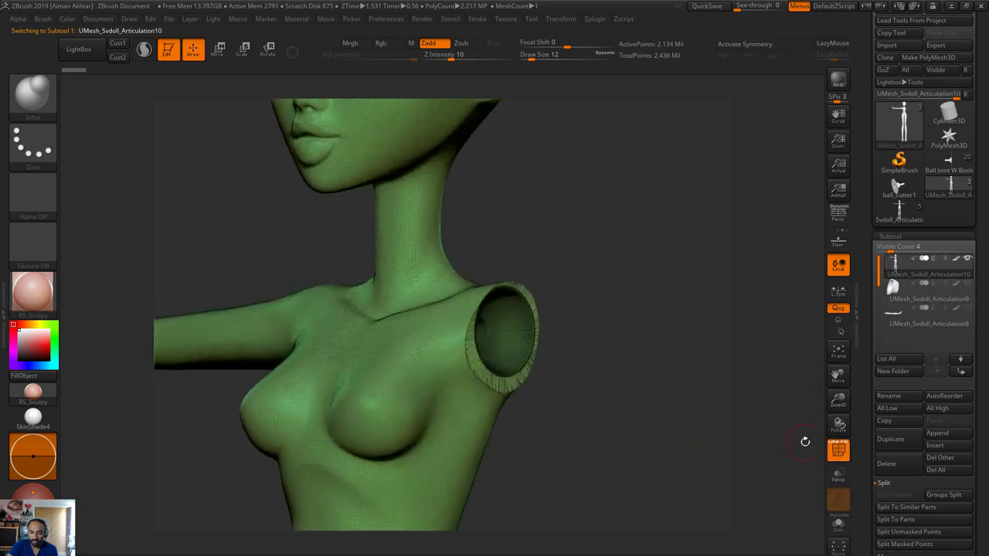
left_click(838, 450)
left_click_drag(760, 439, 452, 347)
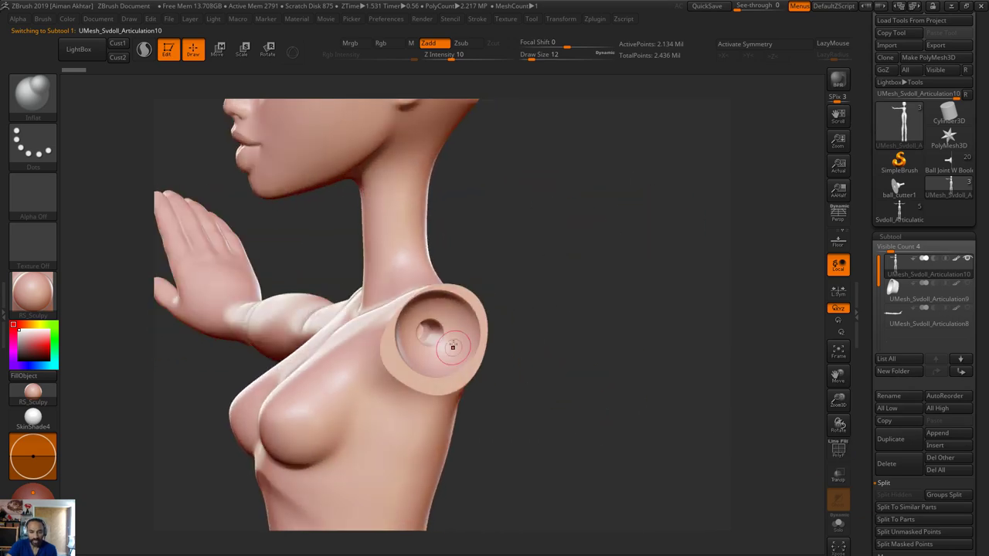
left_click_drag(545, 381, 607, 390)
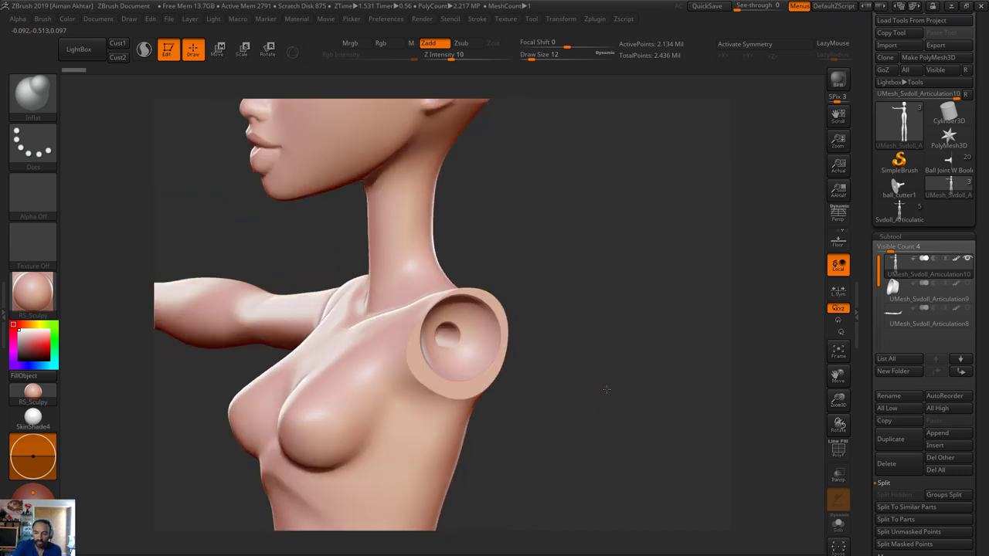
Show only the arm subtool UMesh_Svdoll_Articulation8 and examine its ball and peg from several angles
left_click(956, 323)
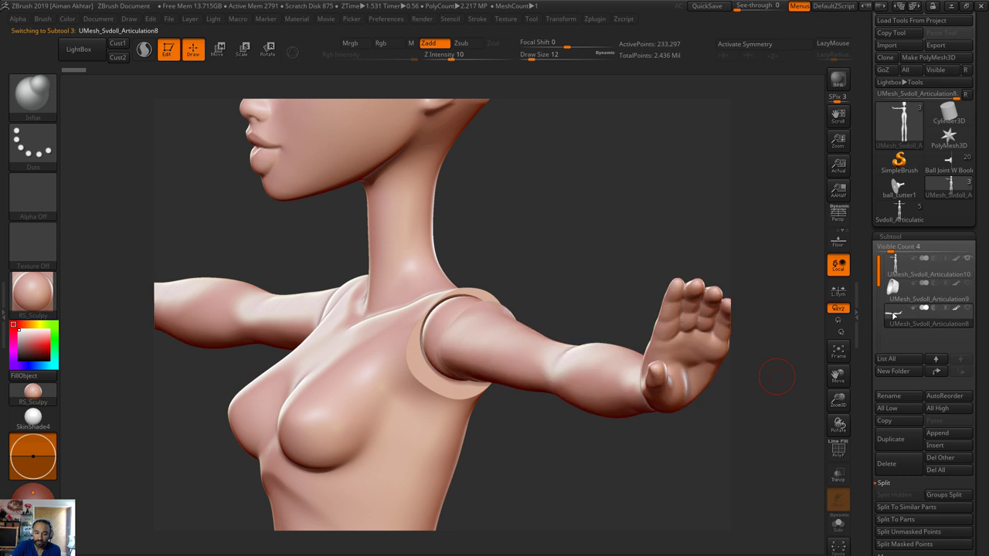
left_click(969, 260)
left_click_drag(611, 455, 655, 454)
left_click_drag(695, 448, 486, 482)
left_click_drag(603, 383, 425, 380, "alt")
left_click_drag(543, 458, 459, 360)
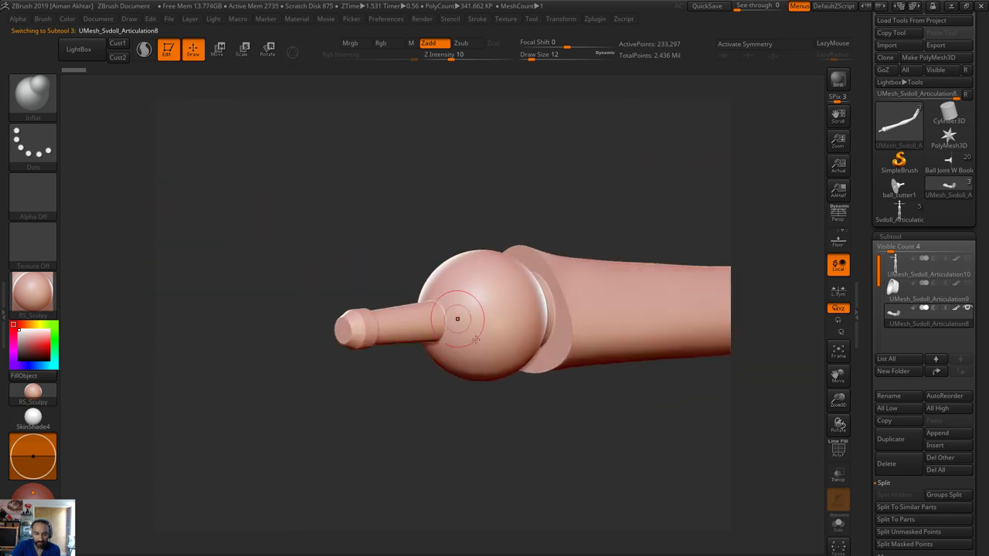
left_click_drag(624, 439, 607, 214)
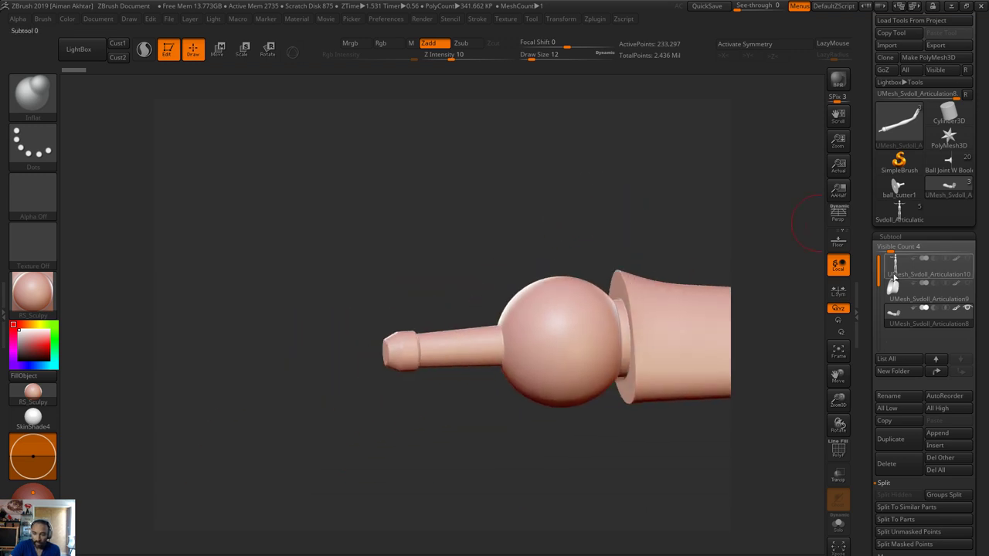
Isolate the hollow ring between torso and arm, UMesh_Svdoll_Articulation9, and delete that subtool
left_click(894, 281)
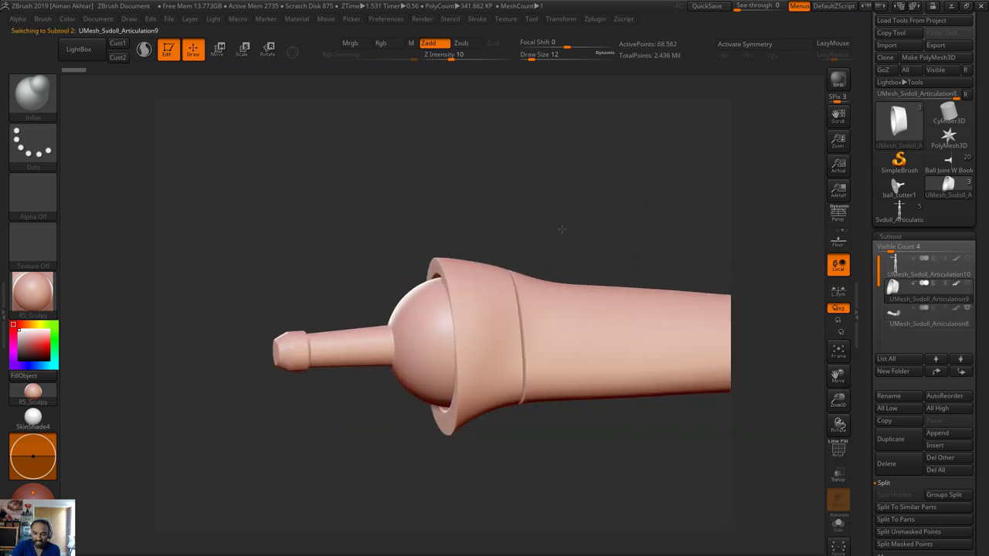
left_click(967, 308)
left_click_drag(654, 466, 623, 408)
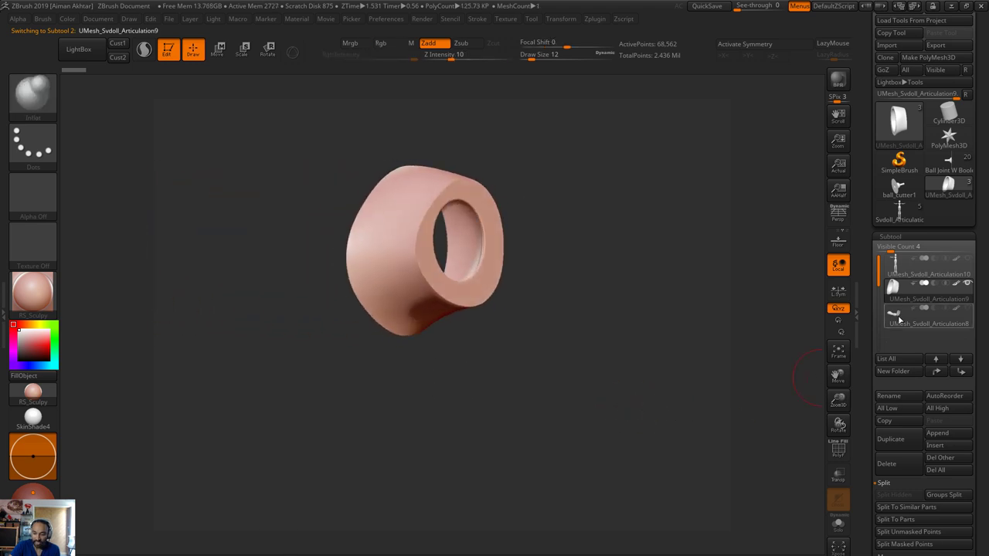
left_click(901, 462)
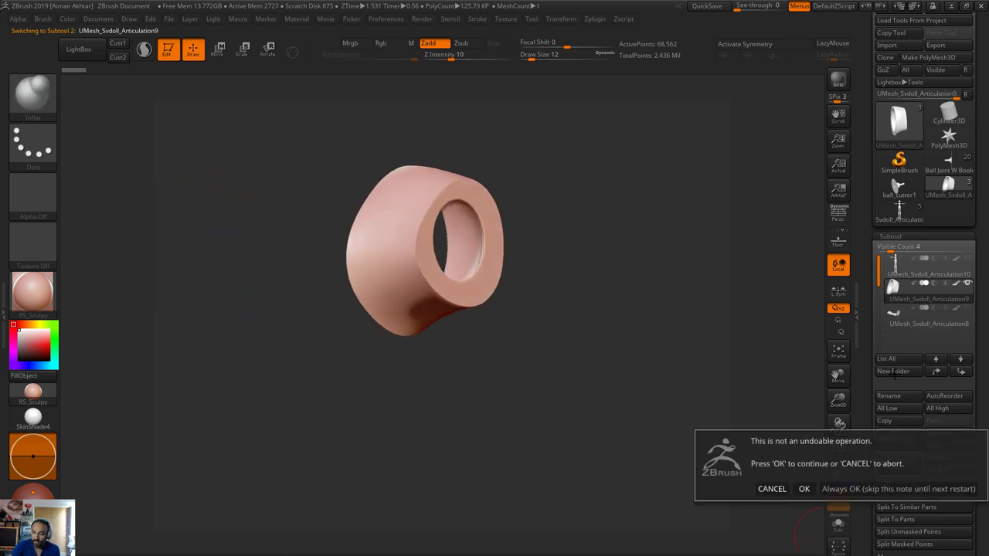
left_click(805, 489)
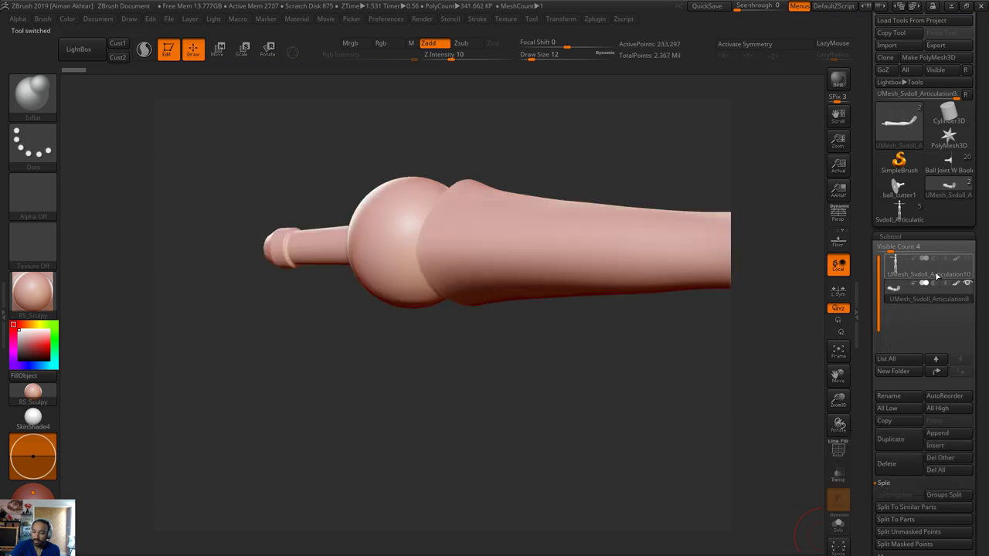
Show the torso subtool together with the arm, examine the shoulder joint from near and far, and hide the torso again
left_click(969, 262)
left_click_drag(519, 445, 544, 463)
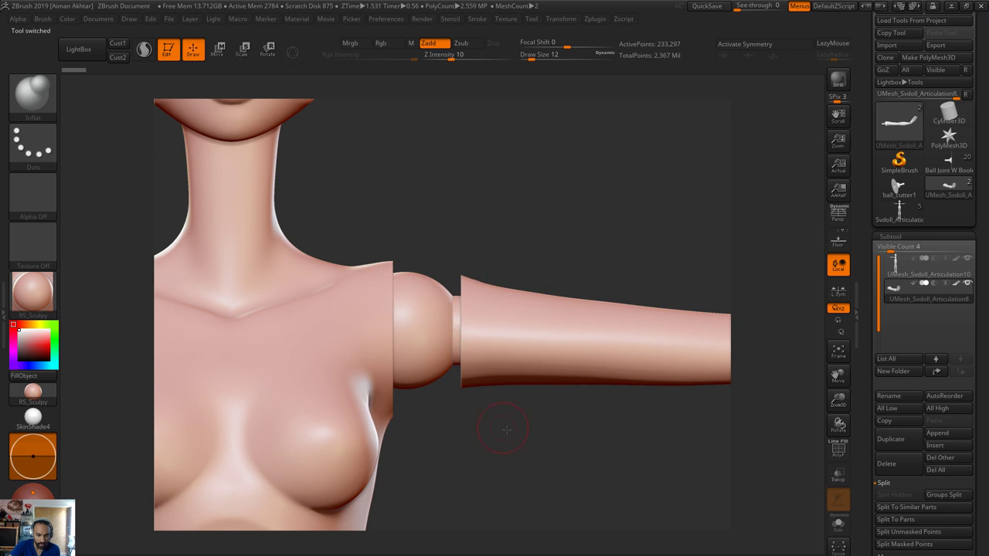
mouse_move(500, 433)
left_mouse_down()
mouse_move(513, 438)
mouse_move(490, 433)
mouse_move(508, 311)
left_mouse_up()
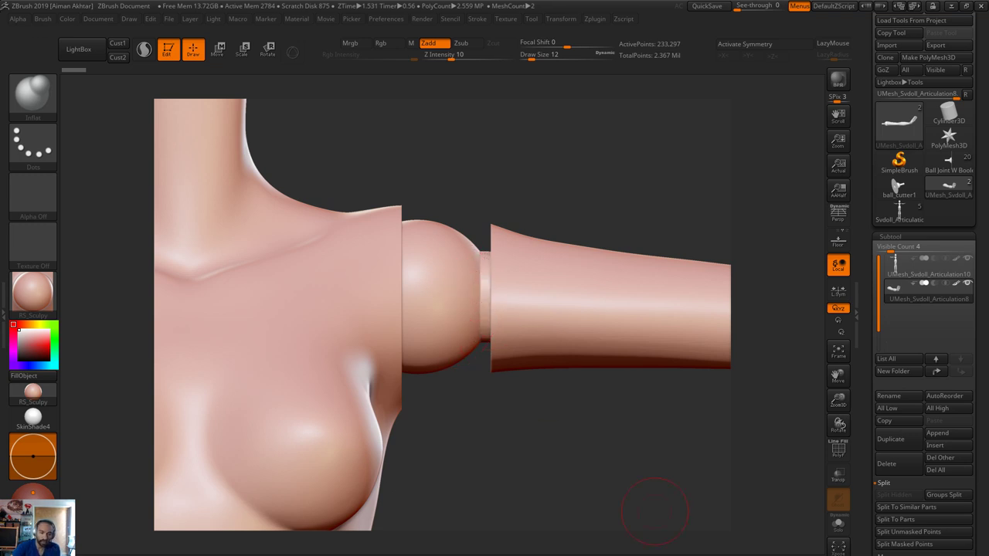
left_click_drag(557, 508, 493, 401)
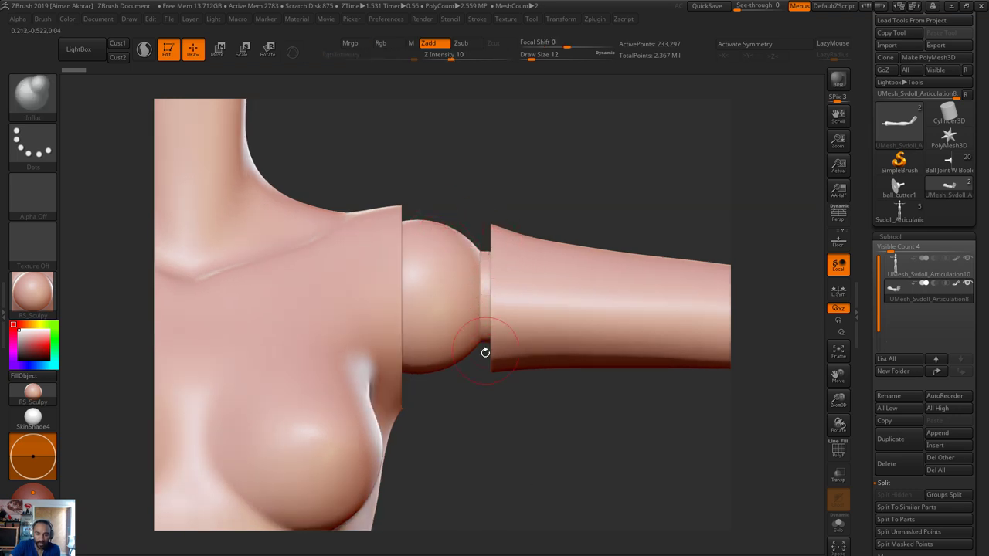
left_click_drag(514, 418, 623, 75, "alt")
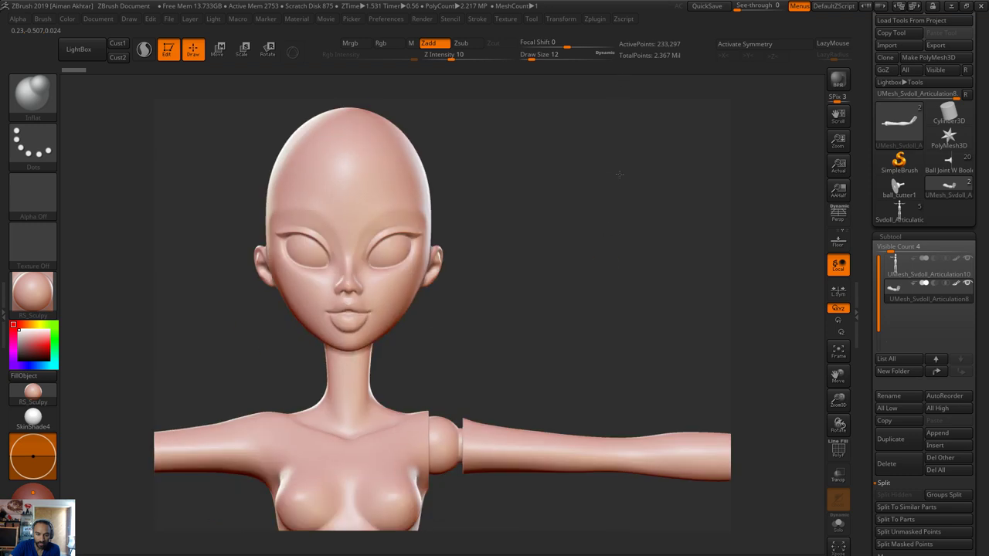
left_click_drag(434, 506, 450, 397, "alt")
left_click_drag(558, 451, 537, 457, "alt")
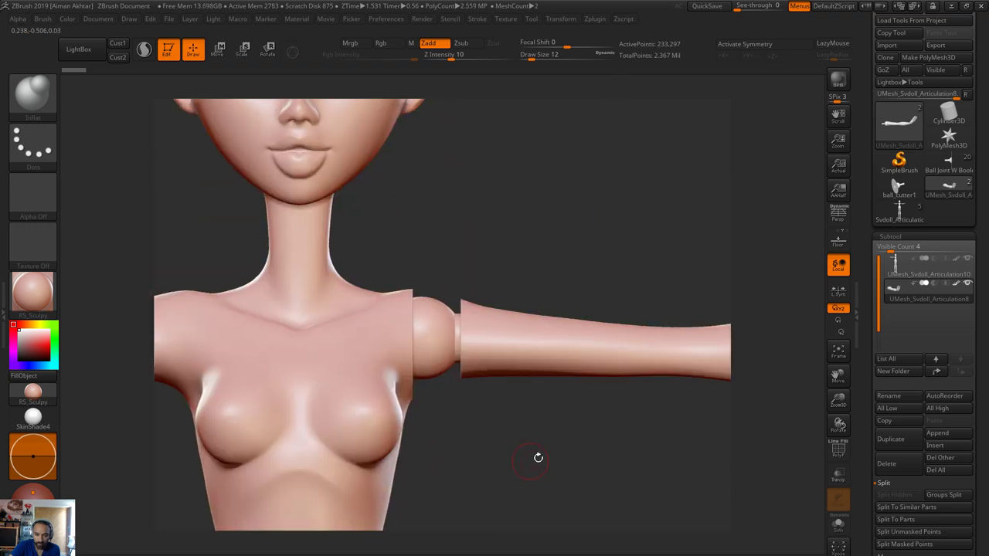
left_click(968, 260)
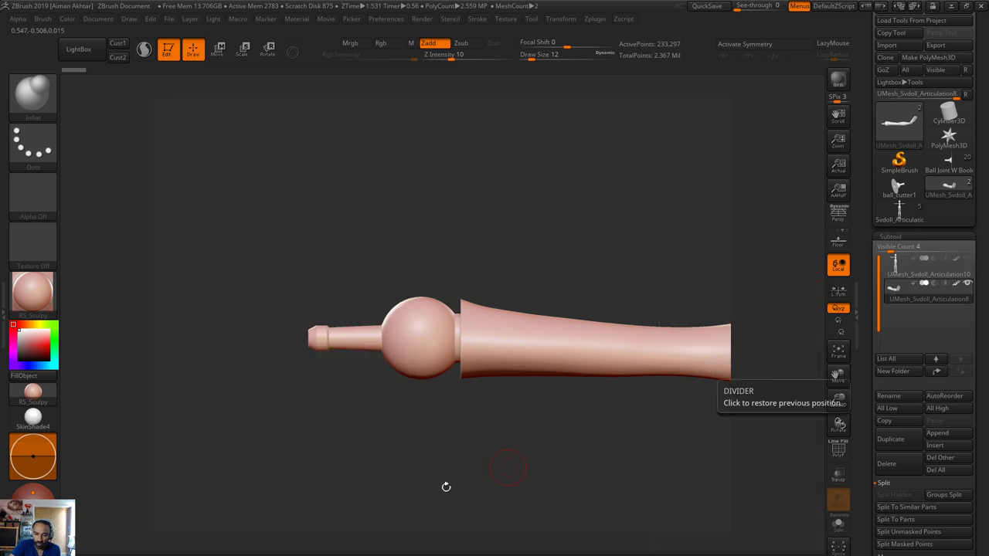
left_click_drag(443, 486, 484, 449)
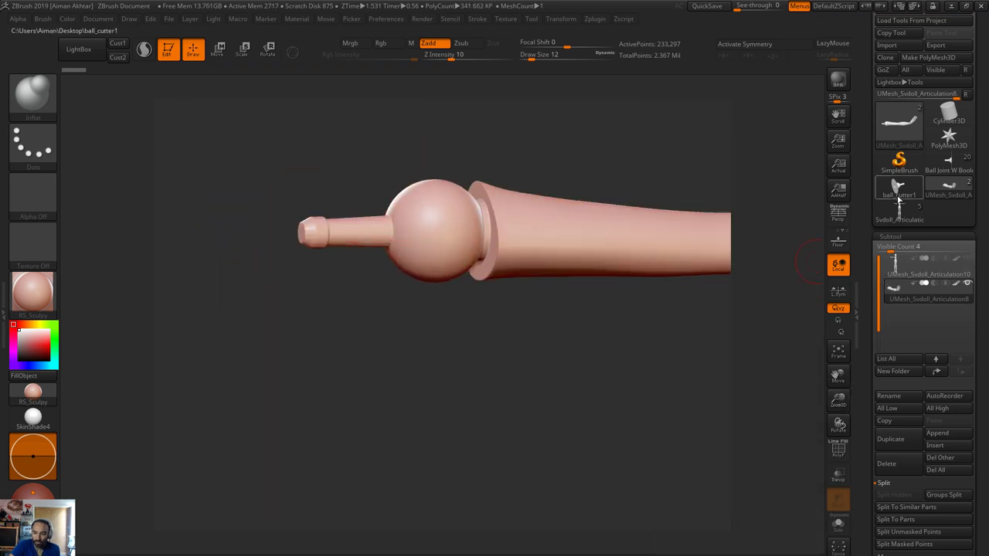
Find and load the Ball Joint W Boolean tool among the loaded tools and frame its model
left_click(901, 218)
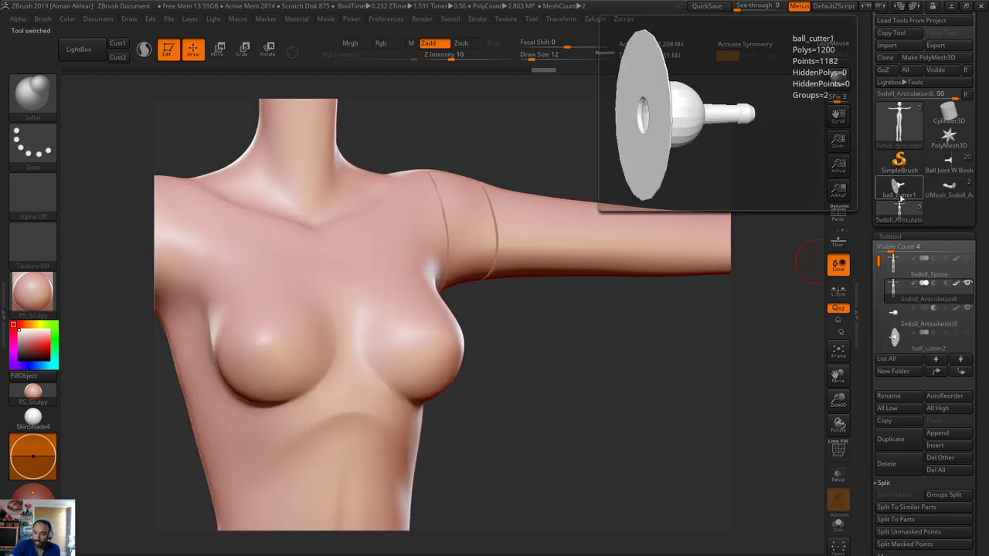
left_click(901, 196)
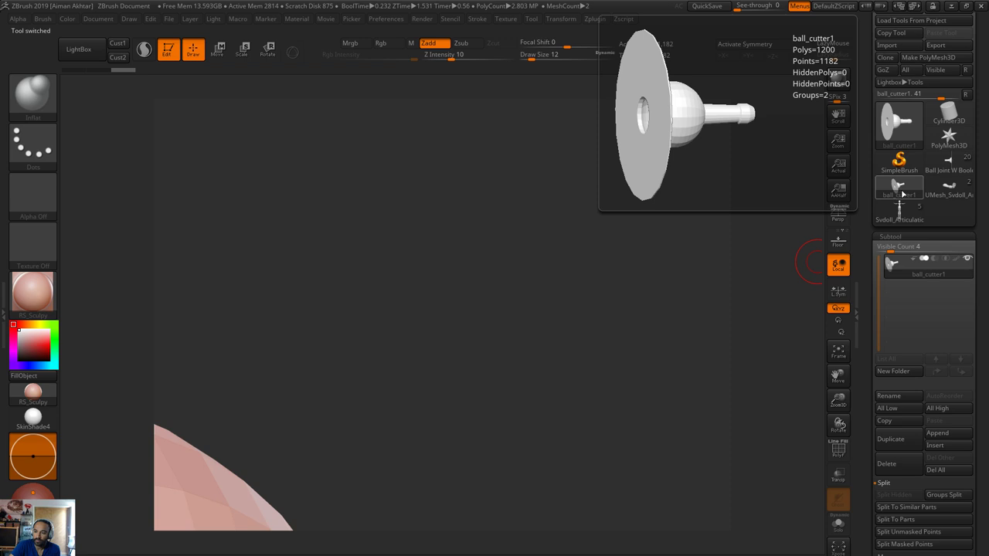
left_click(949, 162)
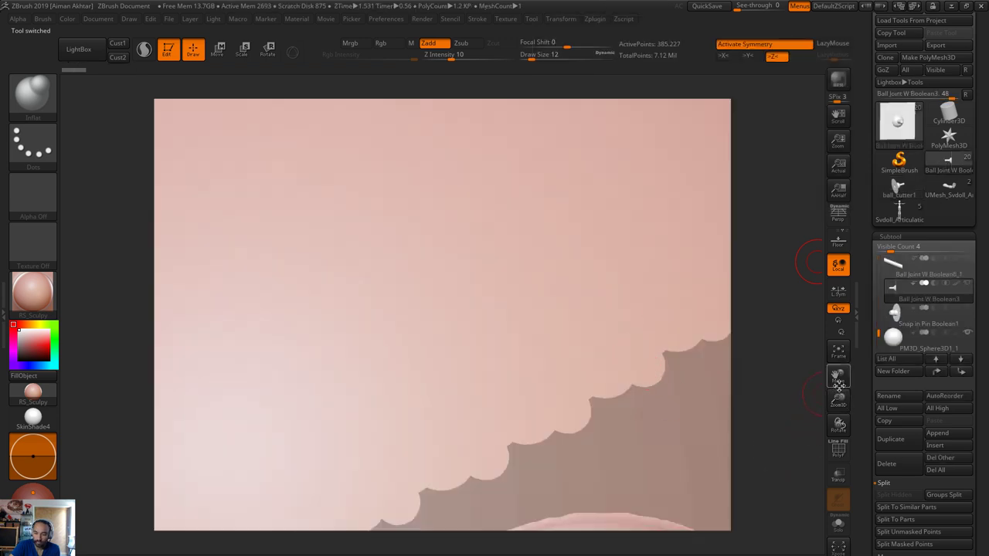
left_click(838, 352)
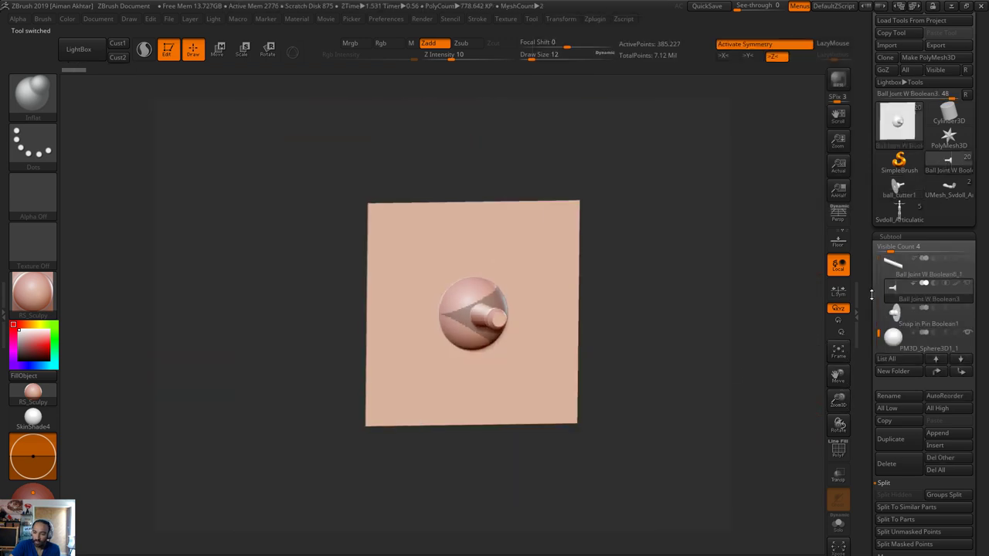
Look through the tool's subtools for a hollow rounded slot piece, select PM3D_Cylinder3D3 and inspect its open side
left_click(881, 336)
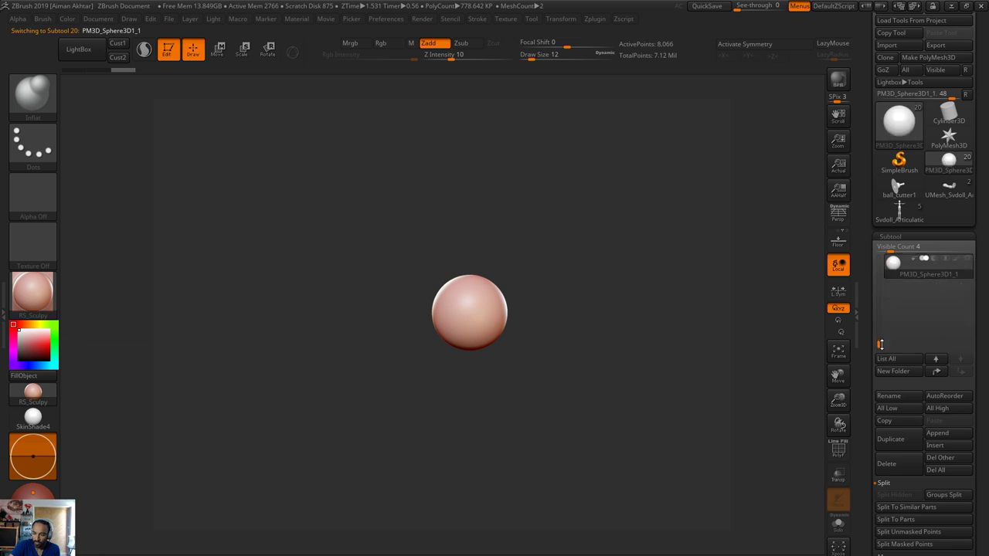
left_click_drag(881, 345, 881, 318)
left_click(894, 319)
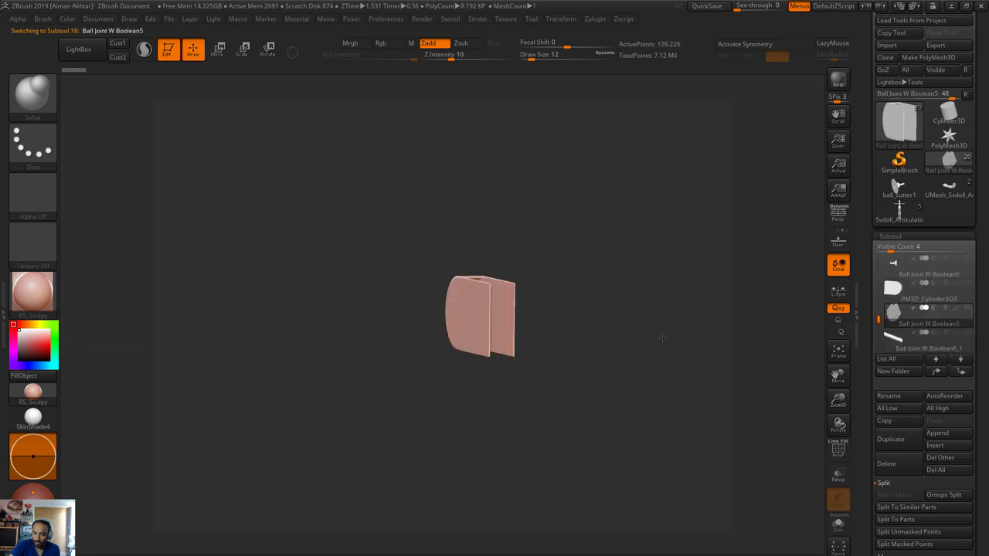
left_click_drag(662, 337, 750, 441)
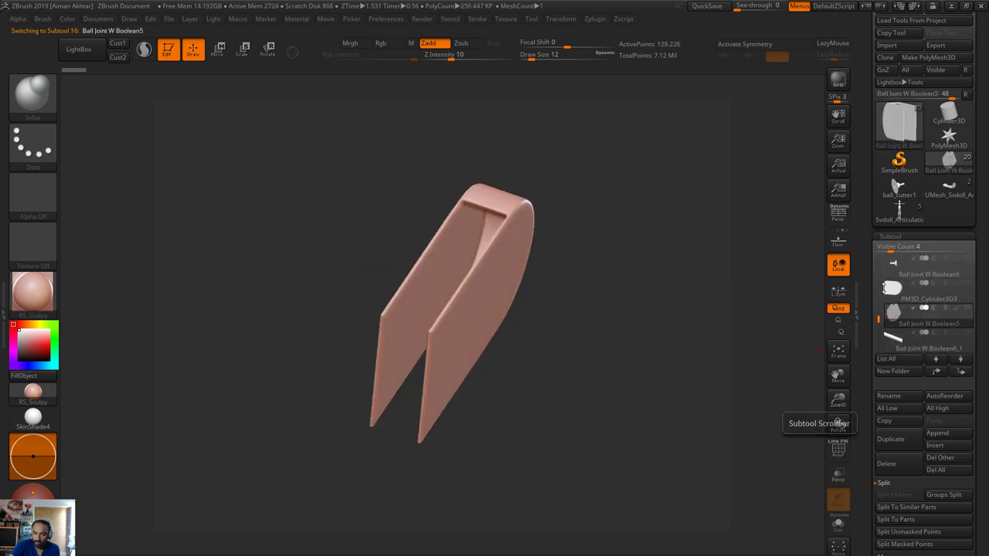
left_click(892, 289)
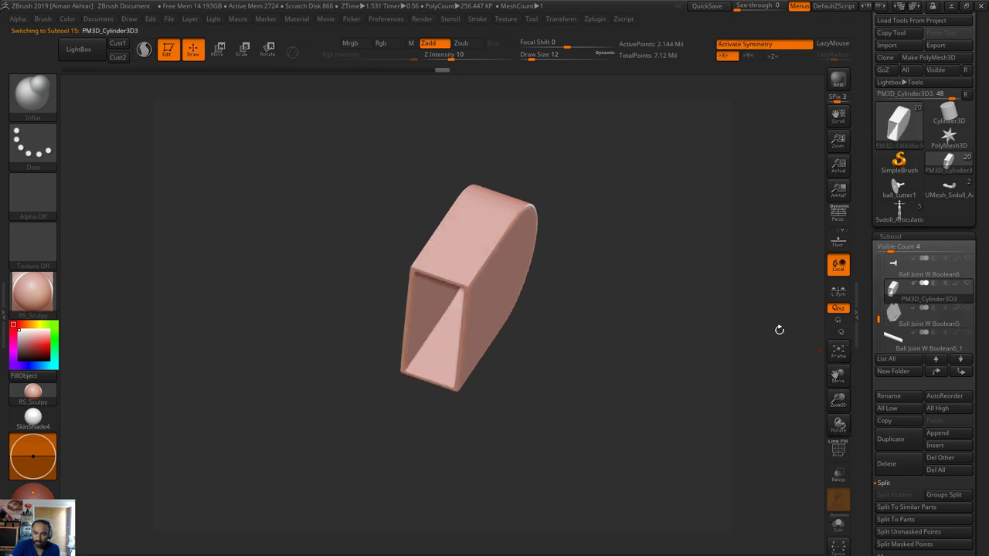
mouse_move(680, 371)
left_mouse_down()
mouse_move(670, 337)
mouse_move(699, 368)
mouse_move(631, 368)
mouse_move(685, 367)
left_mouse_up()
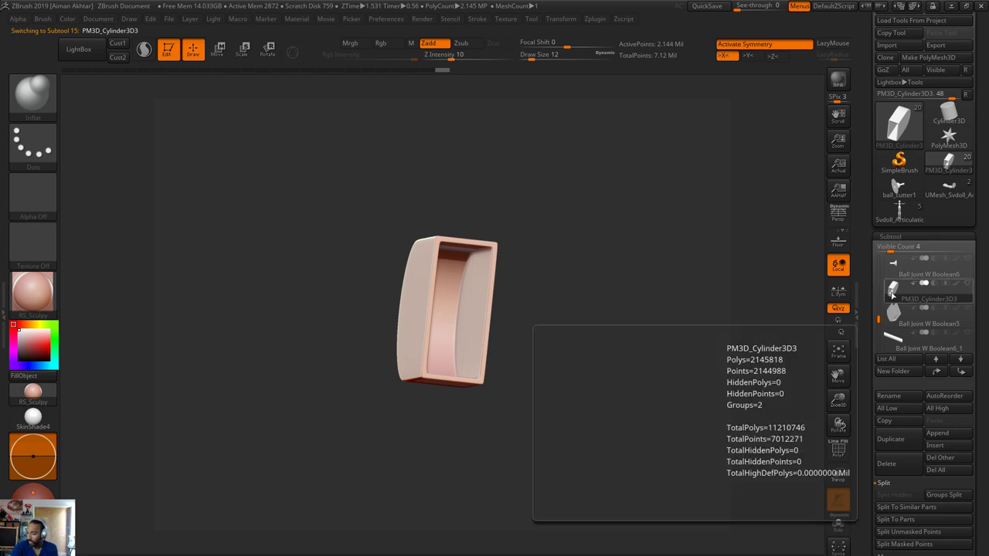
Return to the UMesh_Svdoll_Articulation8 arm tool and append the PM3D_Cylinder3D3 piece as a subtool
left_click(949, 185)
left_click_drag(644, 331, 694, 455, "alt")
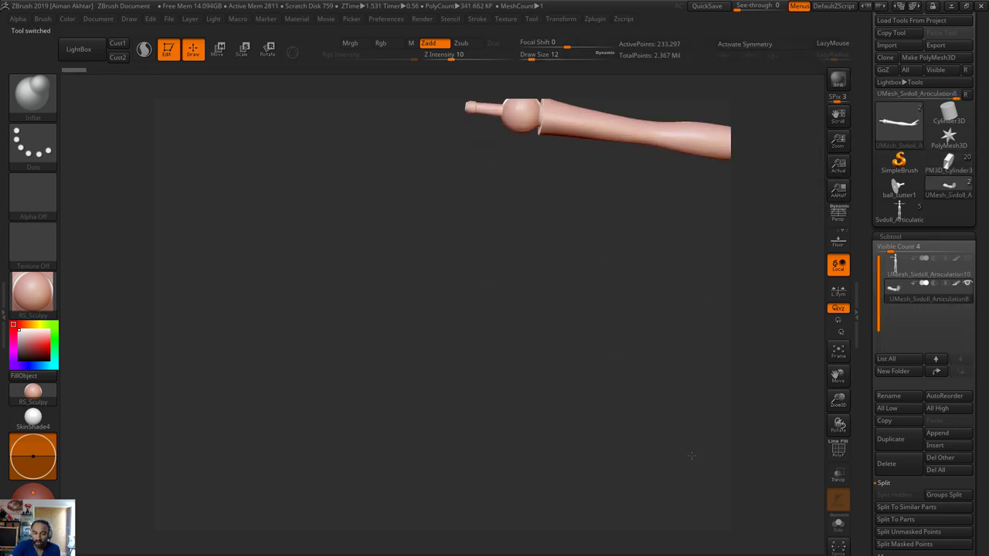
left_click_drag(592, 267, 697, 391, "alt")
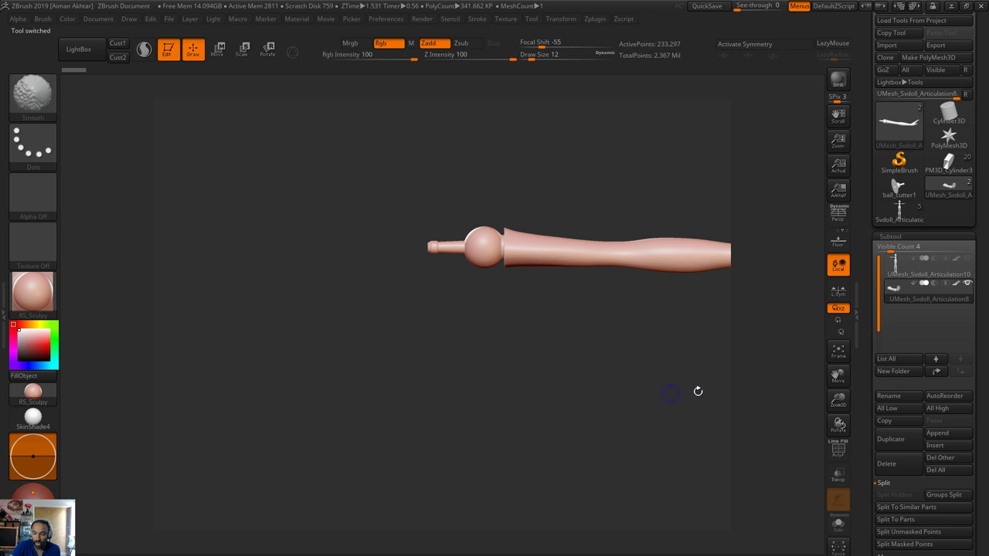
left_click(944, 435)
left_click(638, 410)
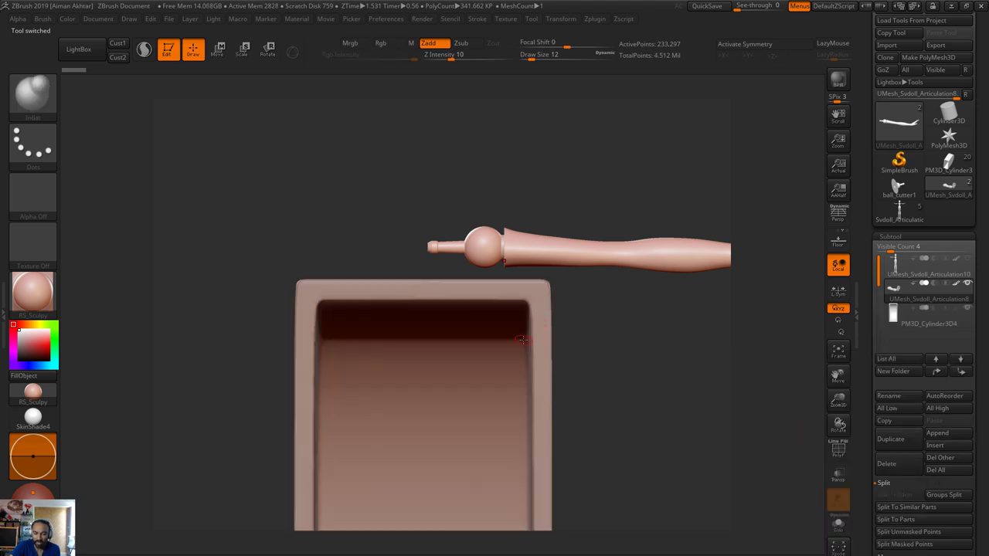
Select the appended cylinder piece, turn off symmetry and rotate it so its open flat side faces away from the hand
left_click(522, 340, "alt")
left_click_drag(659, 421, 801, 391)
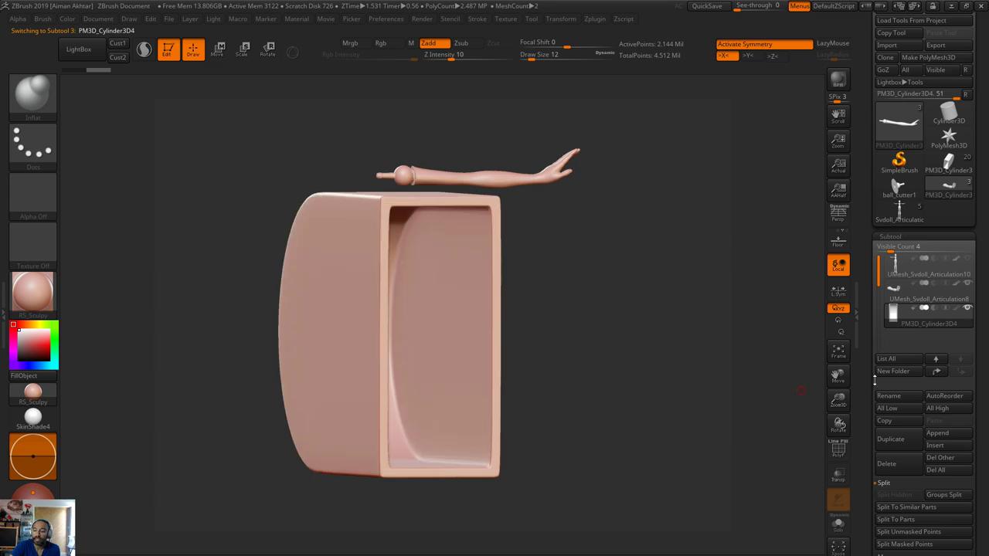
left_click(267, 51)
left_click_drag(636, 457, 582, 410)
left_click_drag(371, 282, 425, 153)
left_click_drag(395, 278, 395, 120, "shift")
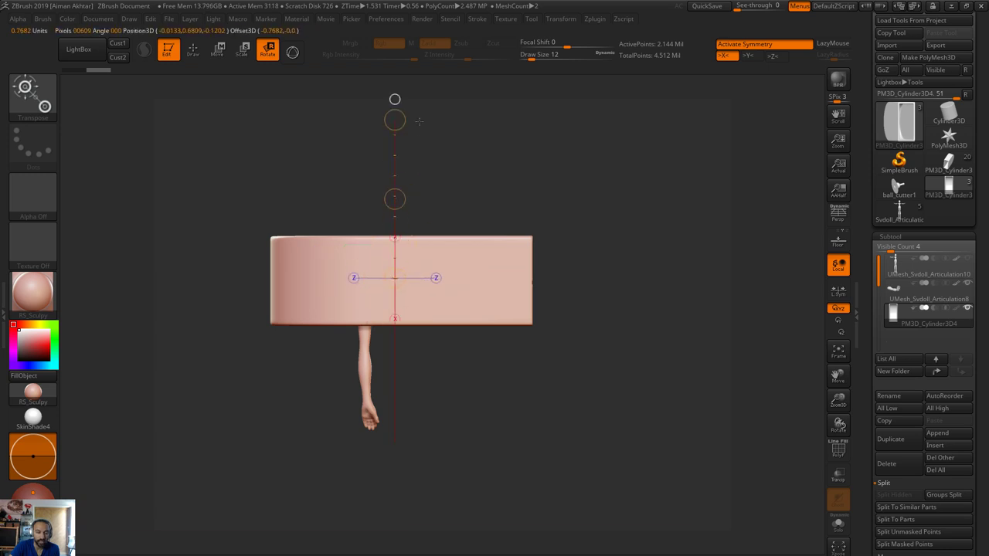
key("x")
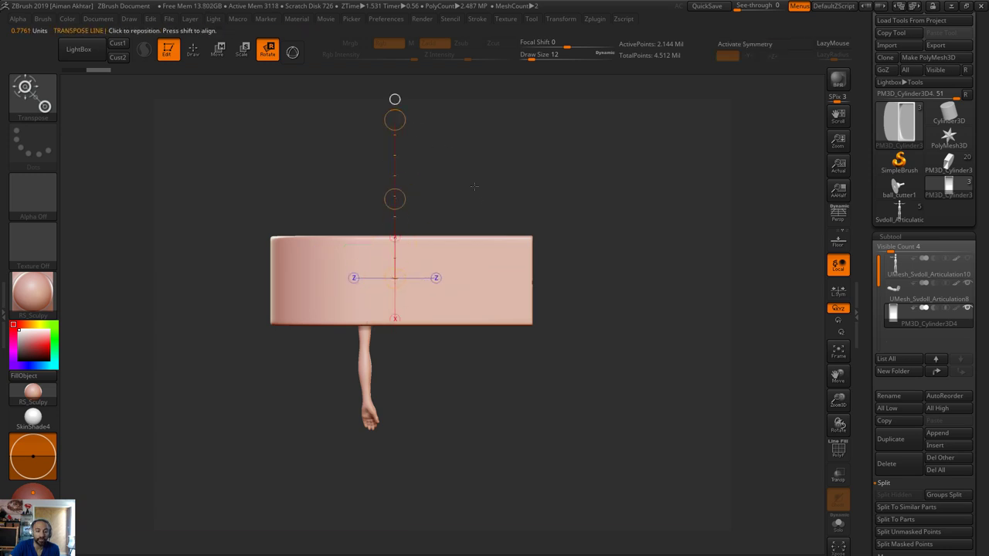
left_click_drag(450, 176, 482, 242)
left_click_drag(481, 290, 466, 324)
left_click_drag(370, 339, 236, 269)
left_click_drag(499, 284, 704, 480)
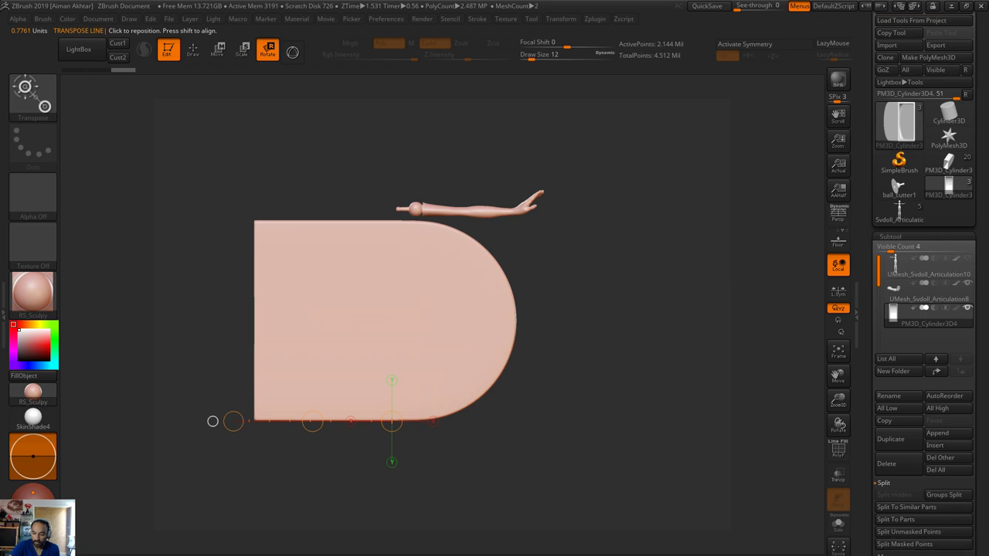
Shrink the cylinder piece with the Size deformation and move it up onto the arm's shoulder ball
scroll(927, 512, "down", 5)
left_click(898, 551)
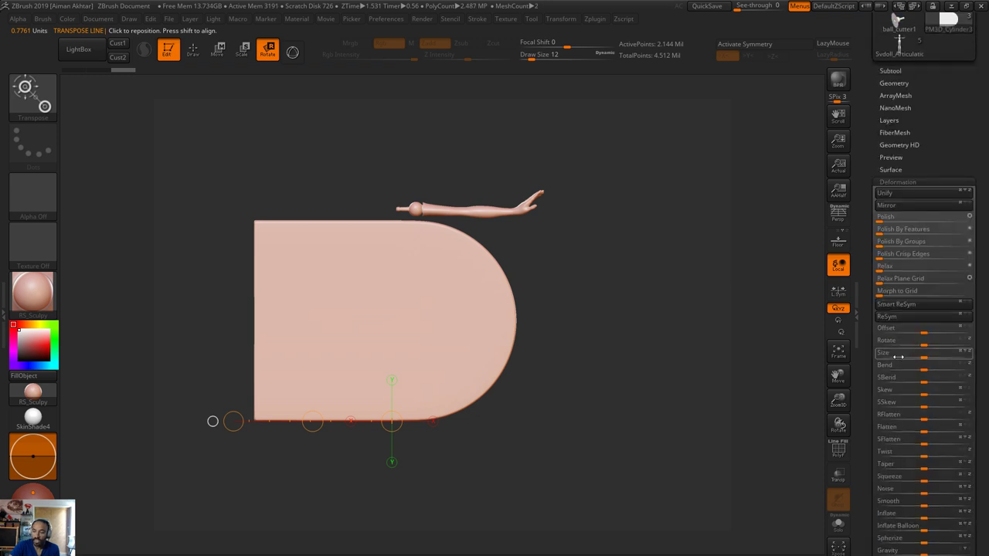
left_click_drag(925, 355, 859, 356)
left_click(218, 50)
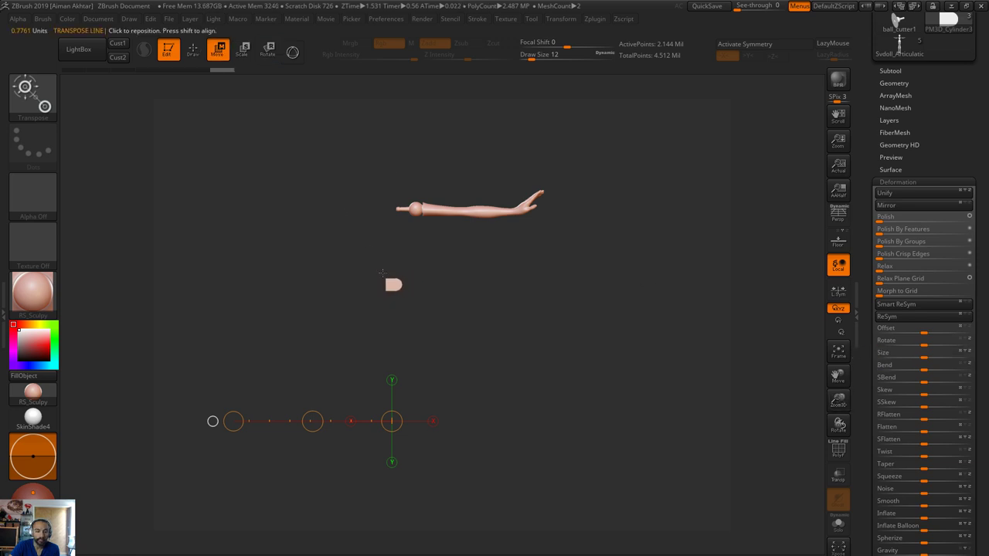
mouse_move(394, 281)
left_mouse_down()
mouse_move(393, 224)
mouse_move(423, 177)
left_mouse_up()
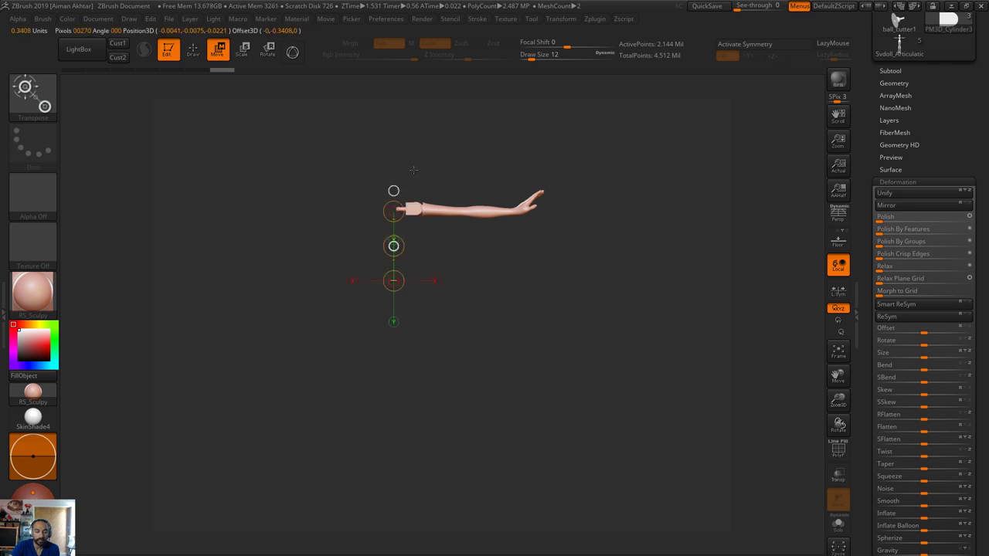
Looking along the arm from the peg end, move the cylinder piece along Z until it is centred on the ball and peg
left_click_drag(484, 369, 530, 359, "shift")
left_click_drag(595, 413, 635, 425)
left_click(838, 356)
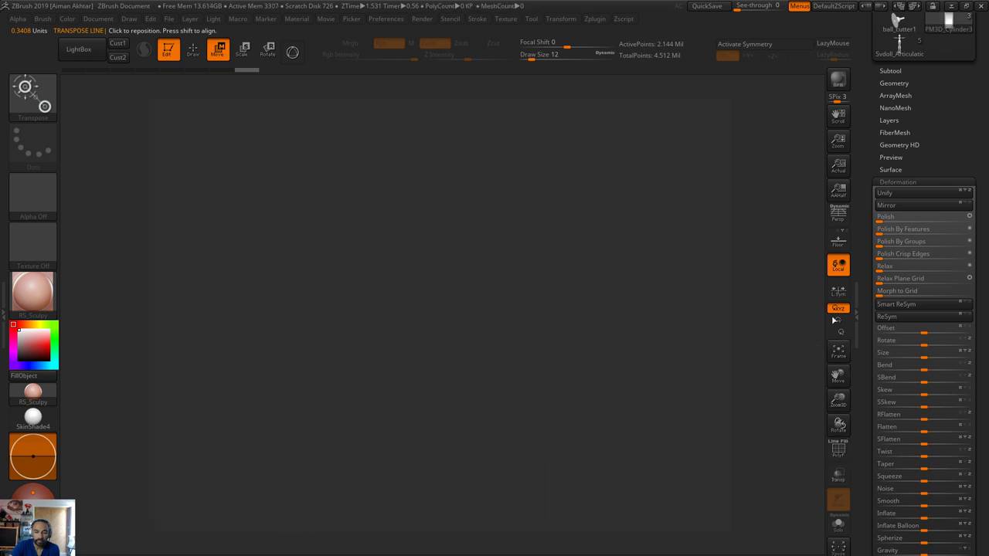
left_click(839, 352)
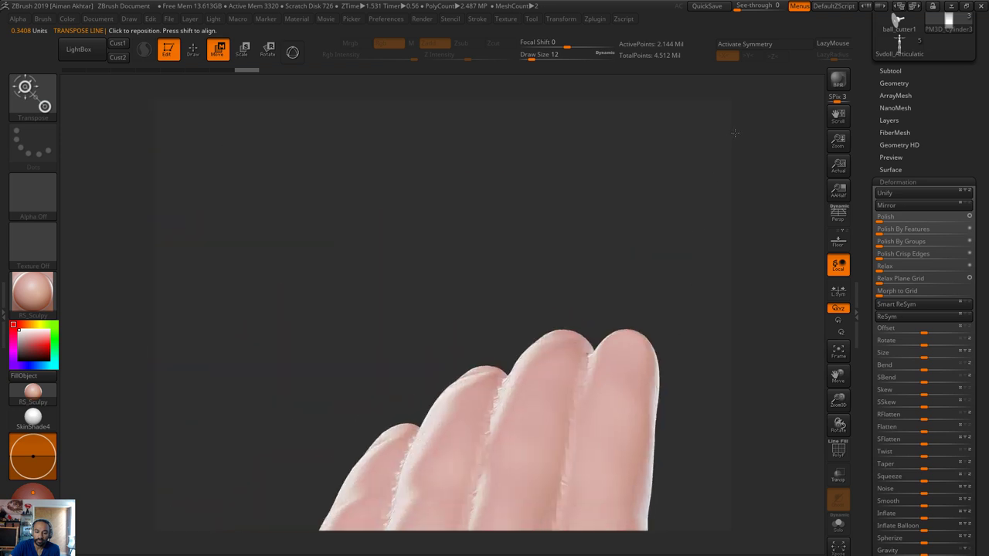
left_click(835, 352)
left_click(835, 352)
left_click(835, 351)
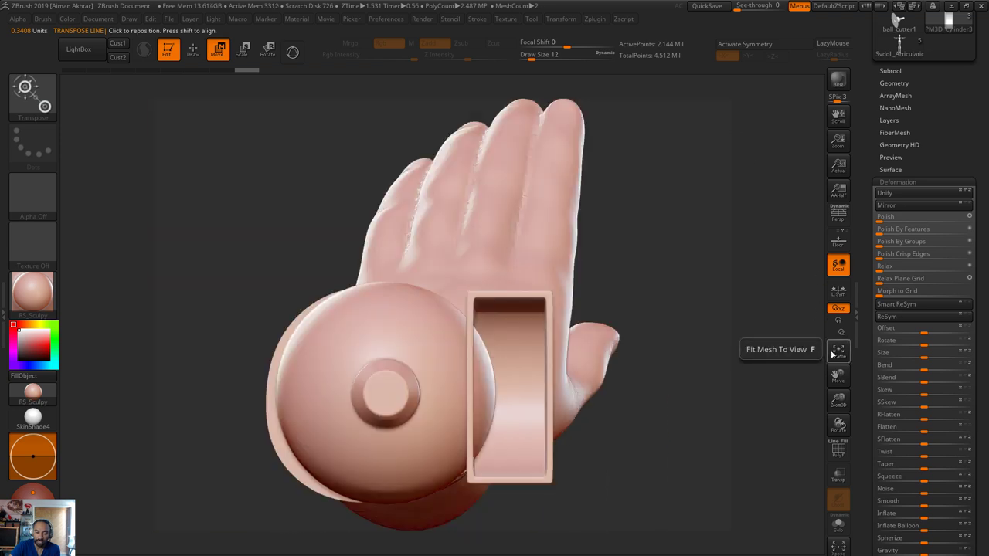
left_click_drag(658, 465, 674, 450, "alt")
left_click_drag(557, 368, 685, 367, "shift")
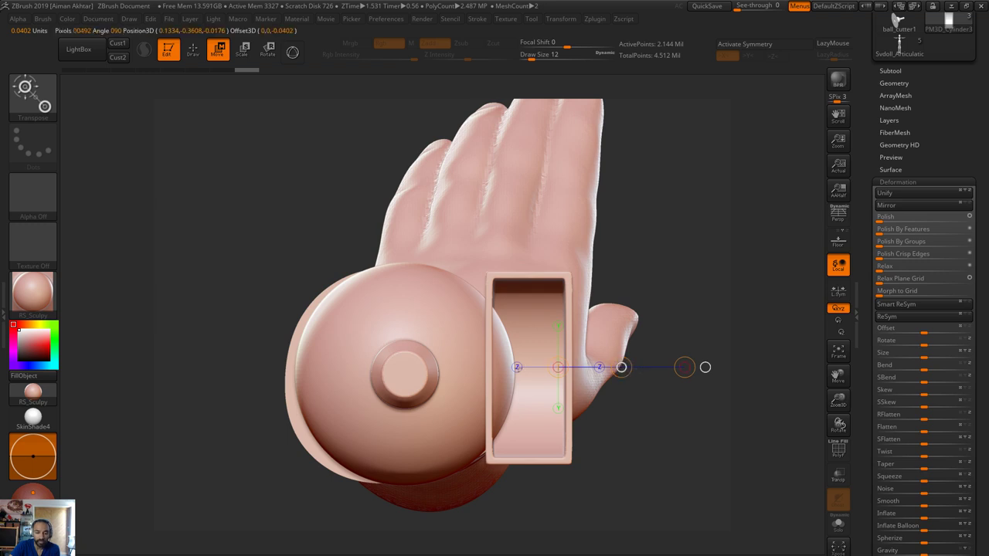
left_click_drag(517, 368, 494, 372)
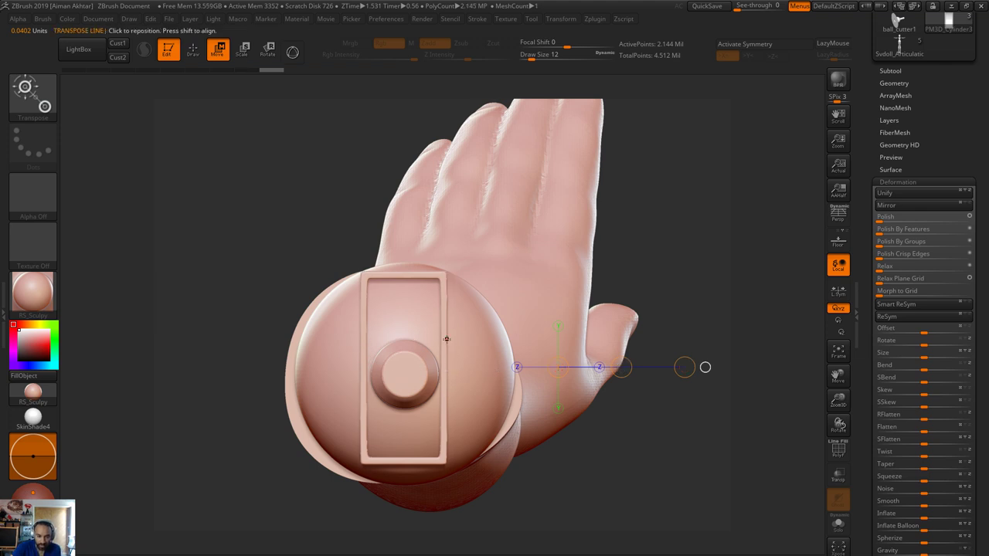
left_click_drag(447, 338, 505, 339)
Turn on ghost transparency in a front view to check the cylinder piece inside the ball, and return to Draw mode
left_click_drag(640, 470, 318, 488)
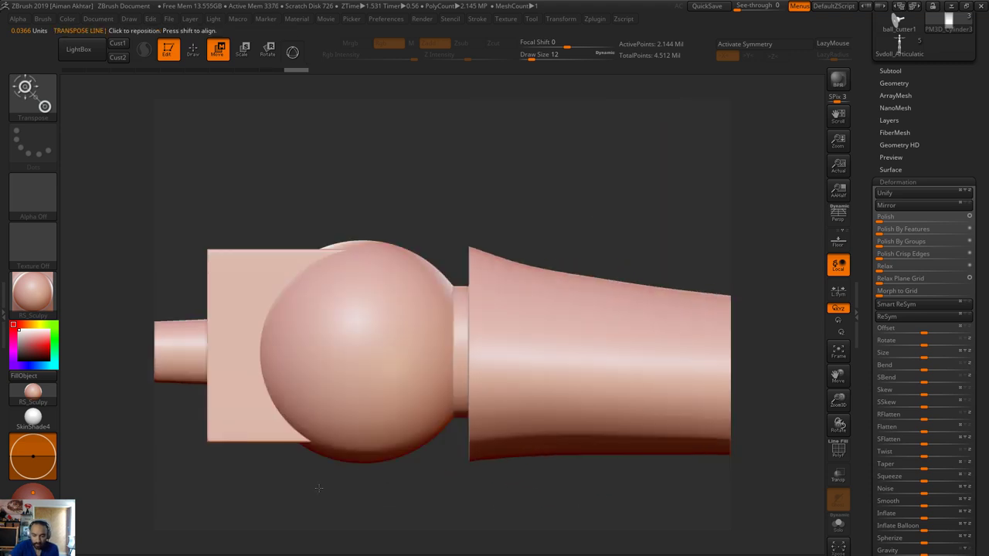
left_click(838, 460)
left_click(837, 458)
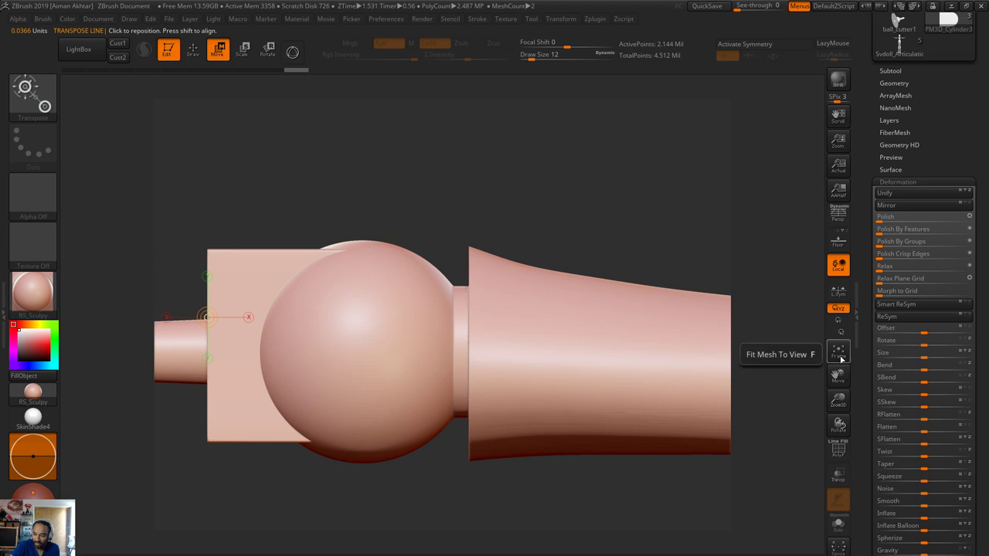
left_click(833, 478)
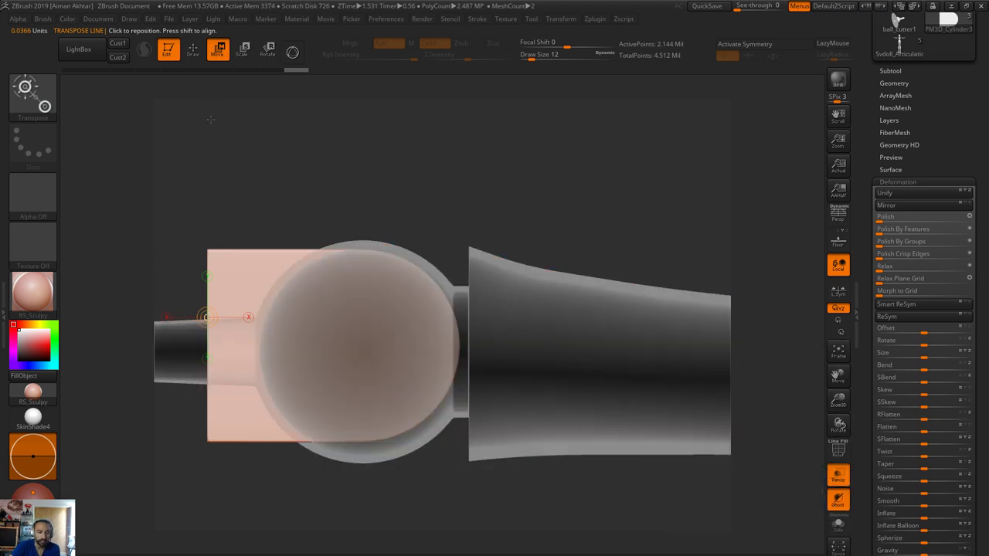
left_click(200, 57)
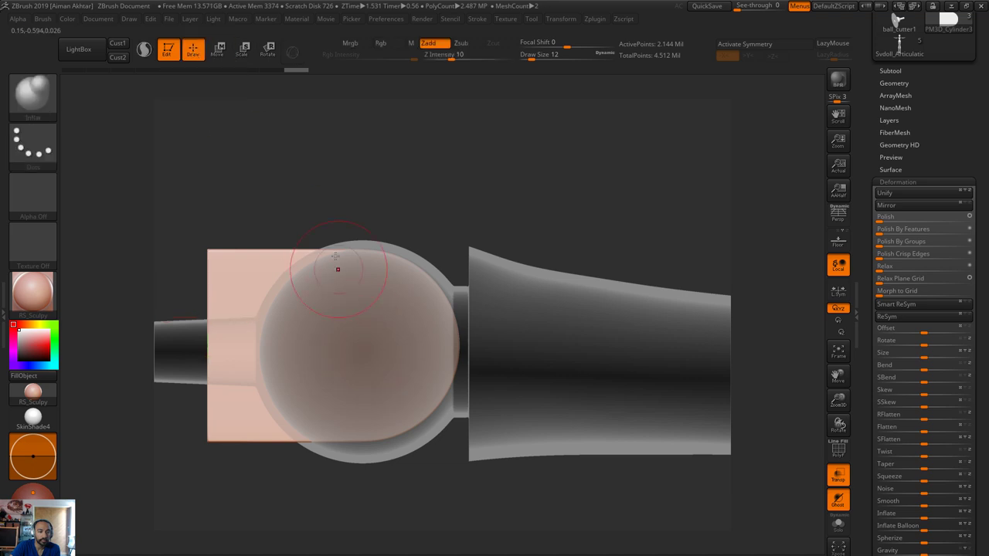
Nudge the cylinder piece slightly along X towards the hand inside the ball, and turn off the ghost transparency
left_click(219, 51)
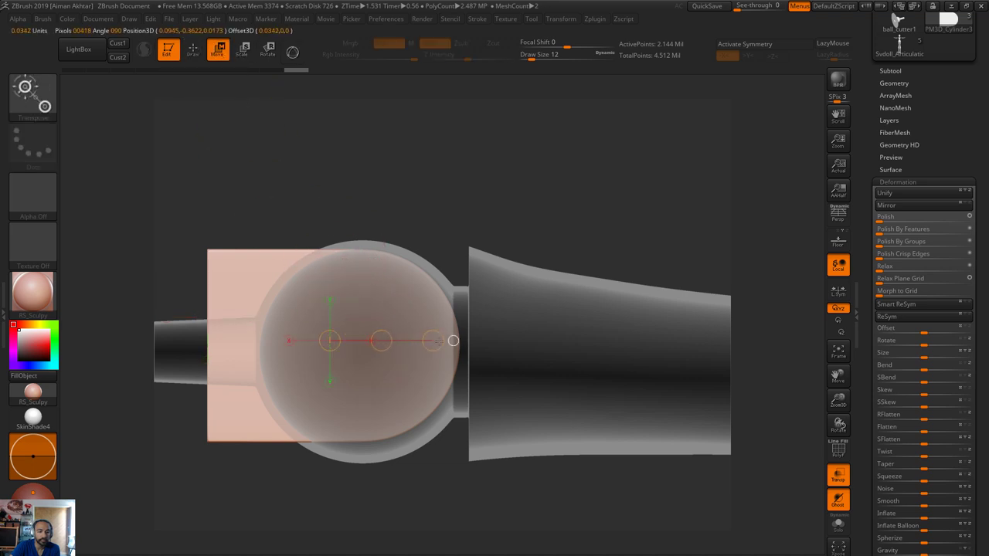
left_click_drag(393, 341, 394, 340)
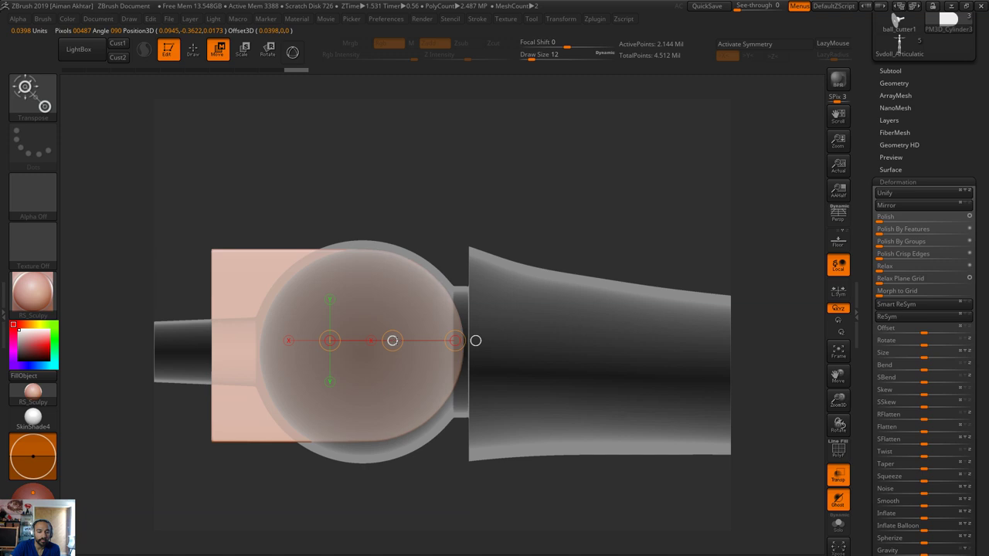
left_click_drag(424, 218, 494, 213)
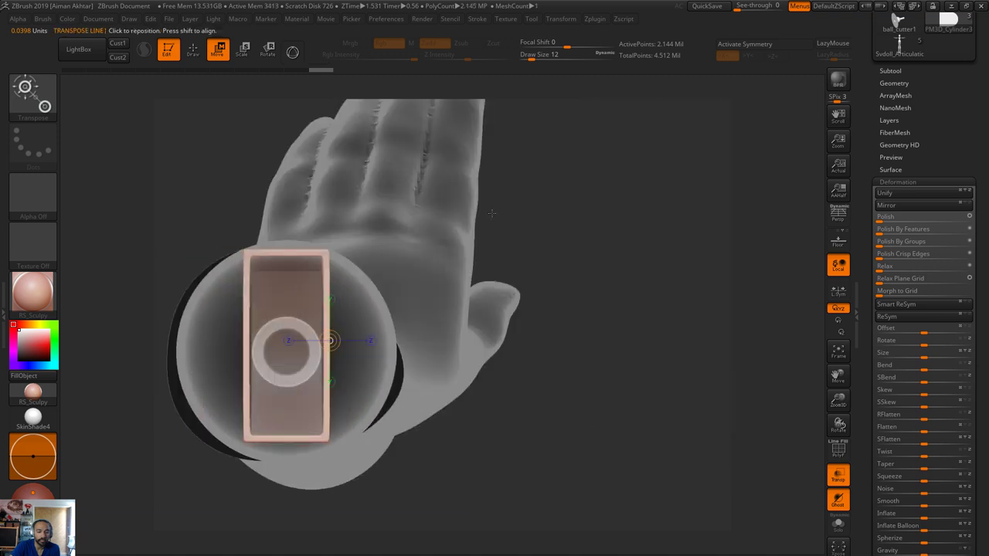
left_click_drag(558, 451, 512, 441)
key("q")
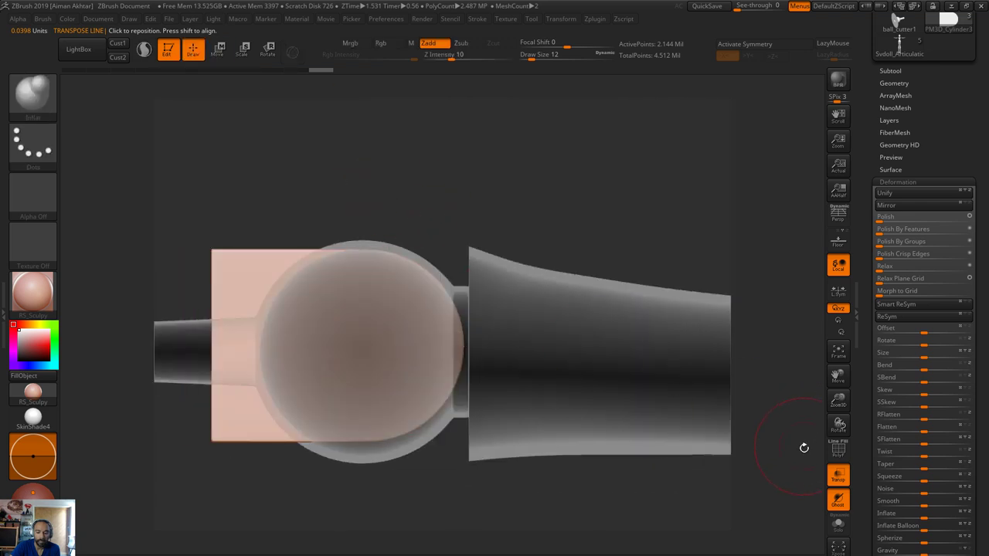
left_click(837, 478)
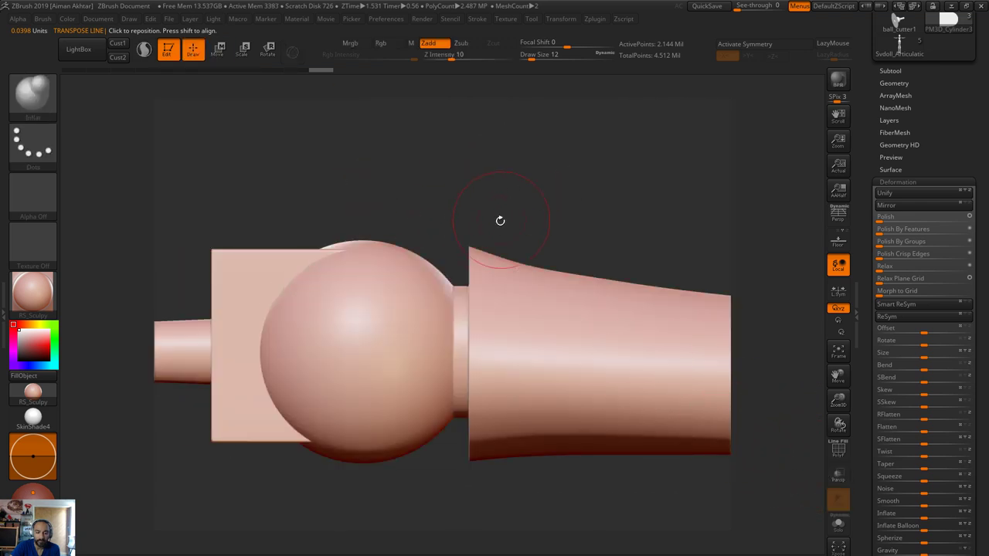
mouse_move(487, 229)
left_mouse_down()
mouse_move(448, 247)
mouse_move(402, 240)
mouse_move(357, 261)
left_mouse_up()
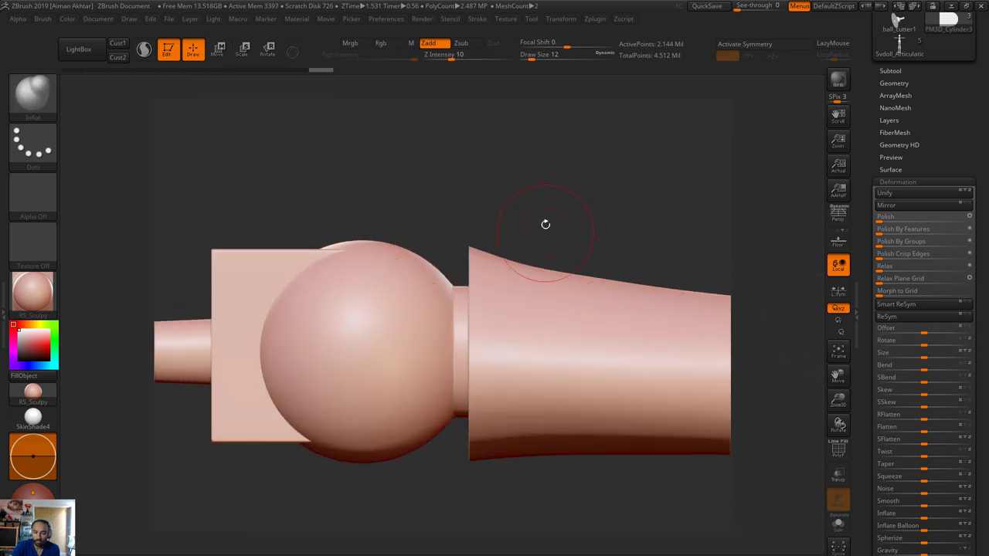
mouse_move(546, 224)
left_mouse_down()
mouse_move(543, 253)
mouse_move(497, 276)
left_mouse_up()
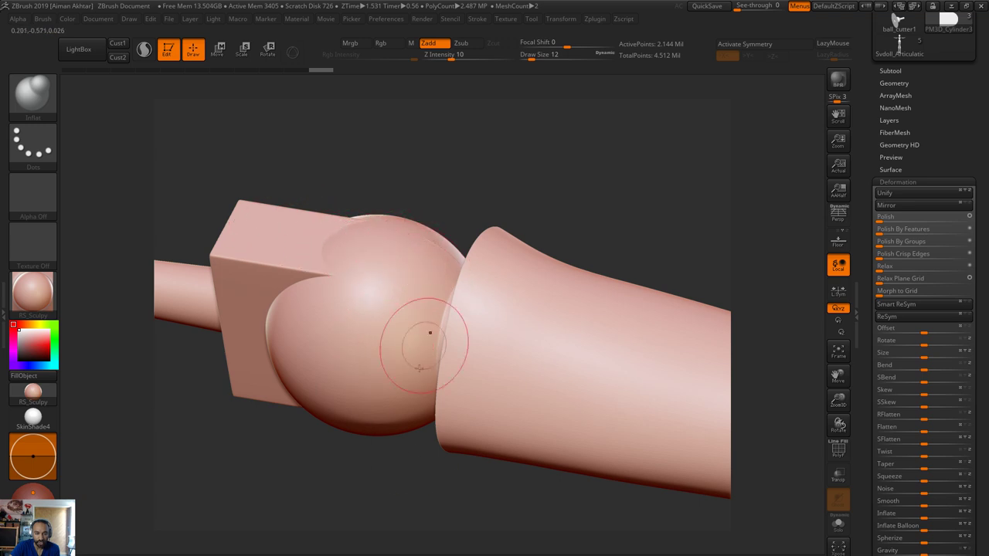
left_click_drag(428, 453, 424, 425, "shift")
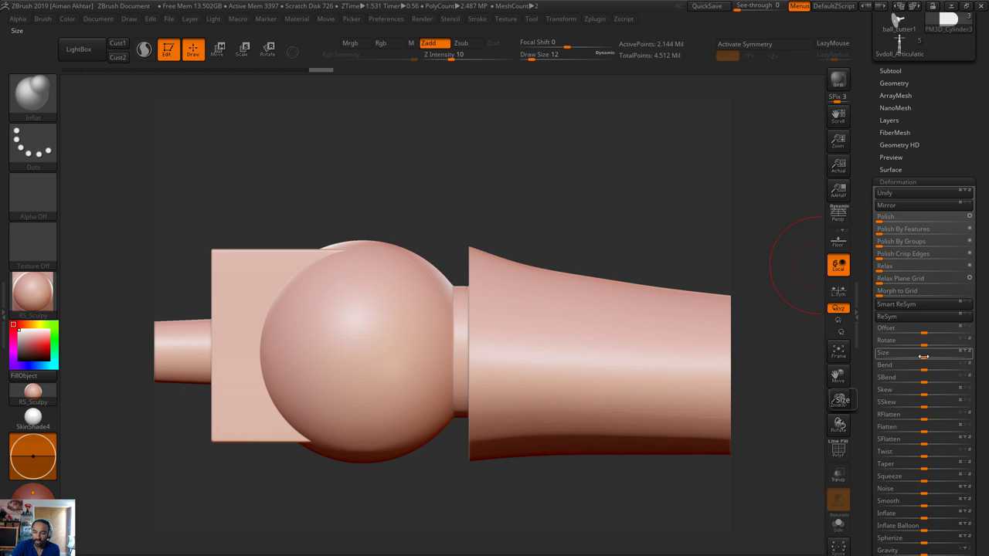
Scale the cylinder piece up from the middle of its flat open end until it is about as tall as the ball
left_click_drag(924, 357, 928, 357)
key("ctrl+z")
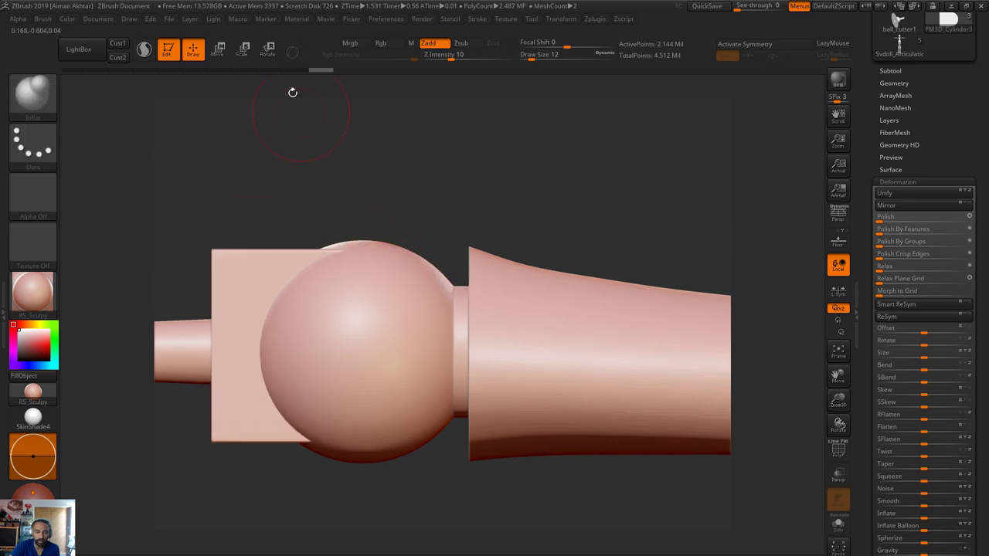
left_click(236, 53)
left_click_drag(419, 128, 434, 253)
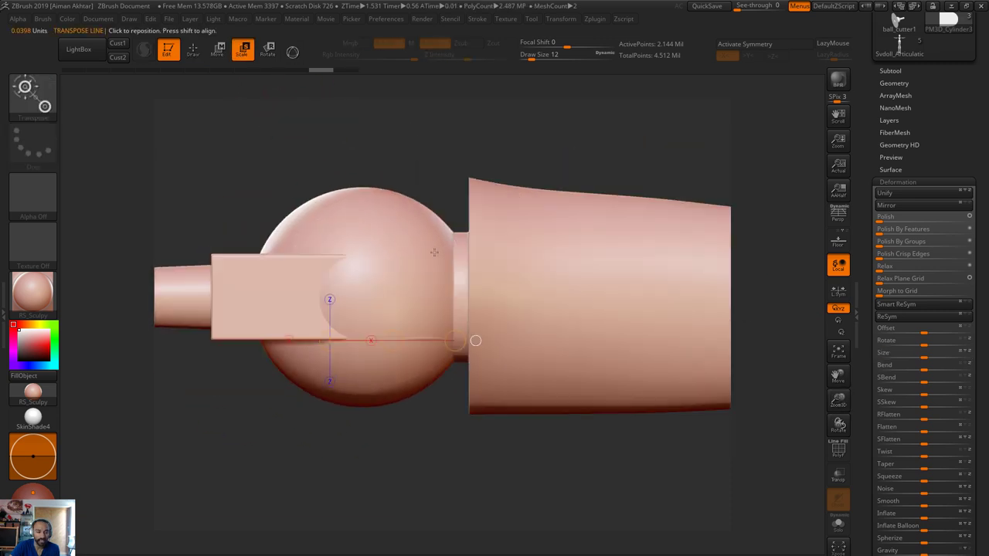
left_click_drag(214, 296, 155, 298, "shift")
left_click_drag(229, 380, 304, 393, "alt")
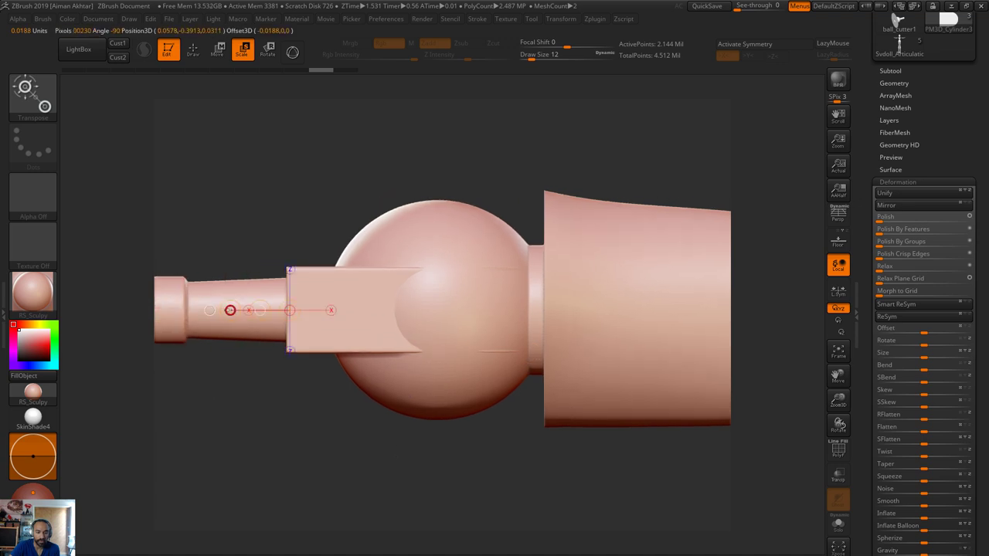
left_click_drag(230, 310, 227, 311)
key("ctrl+shift+z")
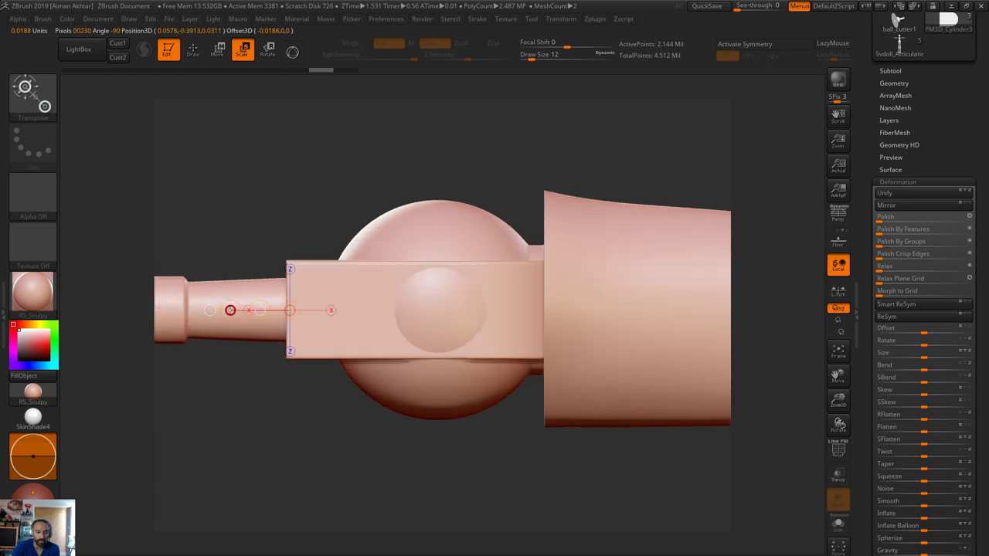
key("ctrl+z")
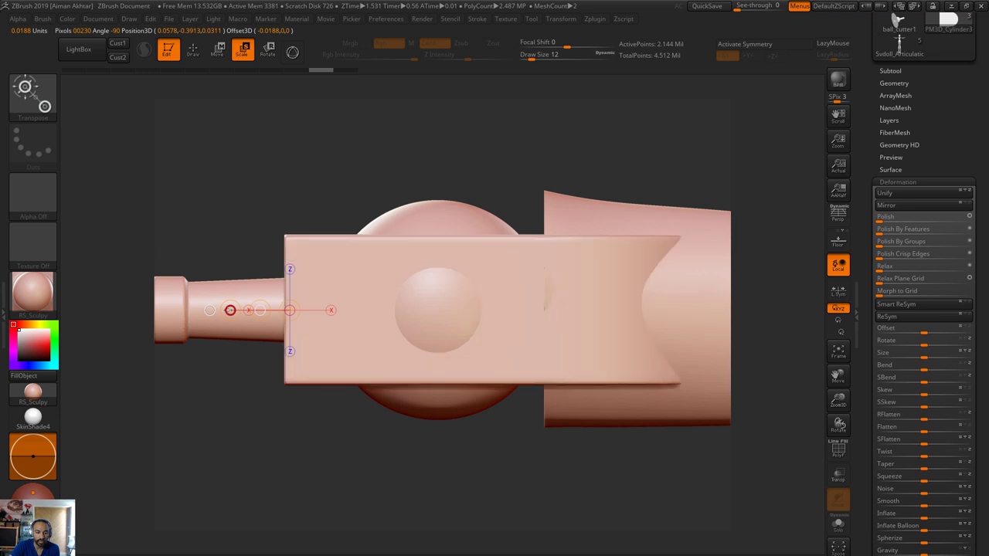
key("ctrl+shift+z")
left_click_drag(401, 454, 420, 381, "shift")
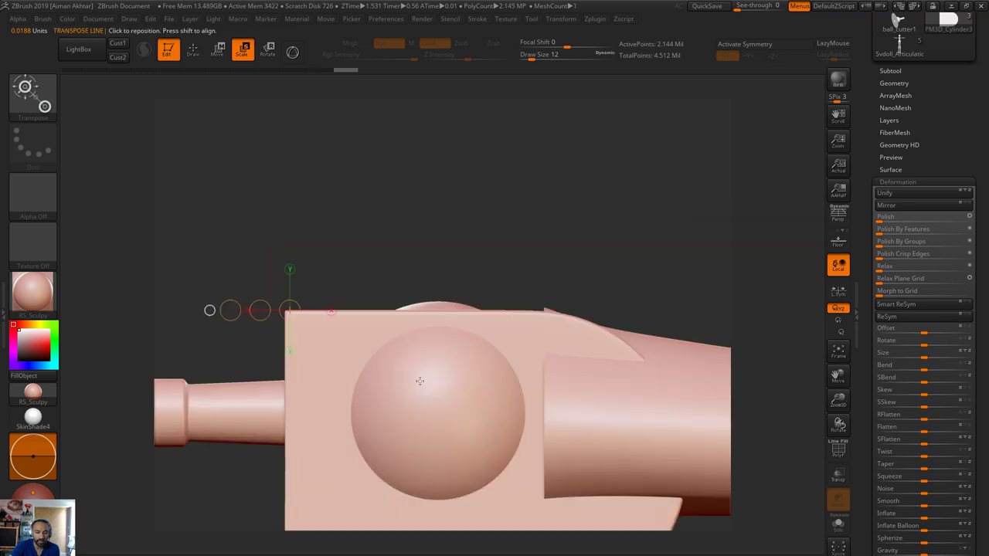
left_click_drag(481, 234, 403, 233, "alt")
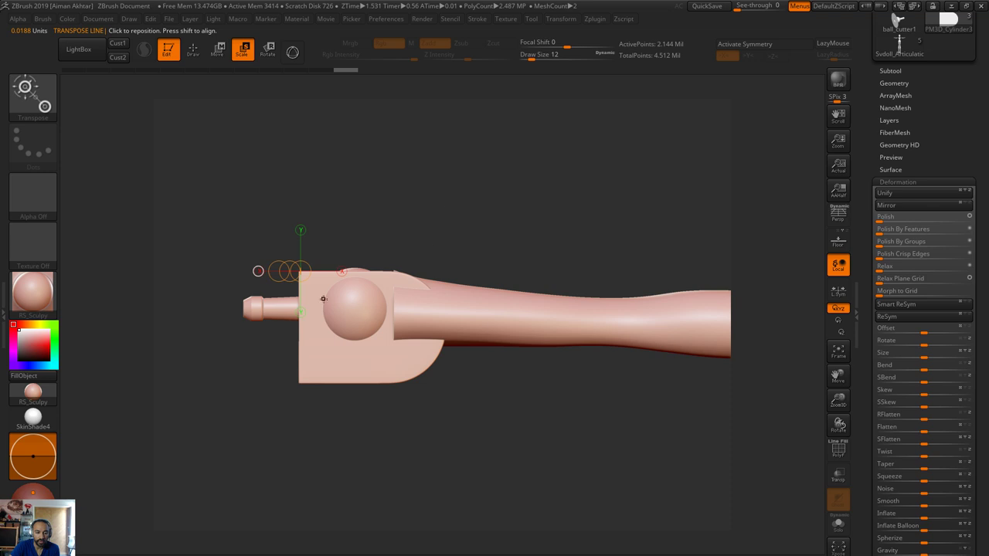
left_click_drag(278, 270, 278, 270)
Raise the cylinder piece along Y to line up with the ball, and narrow it slightly along Z around the peg
key("w")
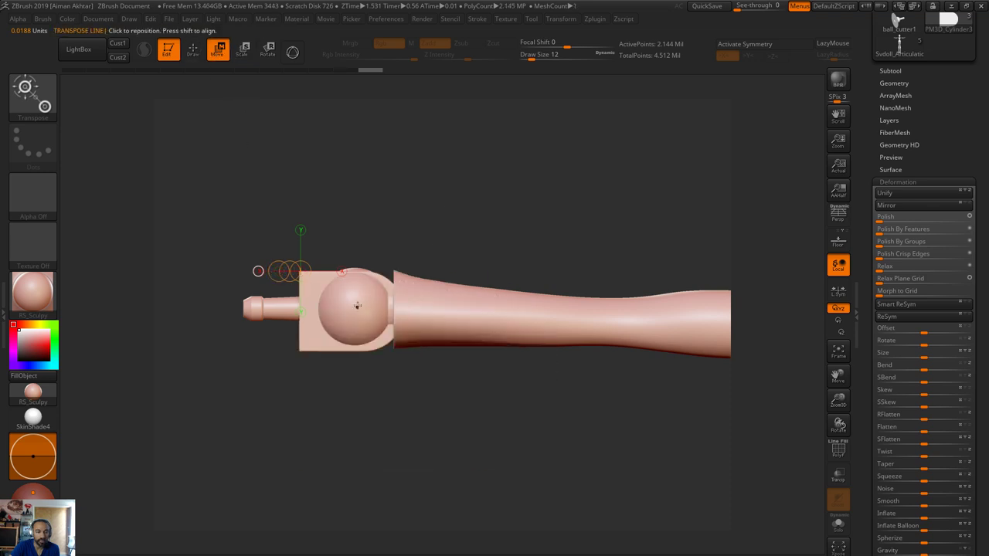
left_click_drag(355, 303, 356, 160)
mouse_move(358, 251)
left_mouse_down()
mouse_move(337, 240)
mouse_move(348, 241)
left_mouse_up()
left_click_drag(453, 414, 505, 451)
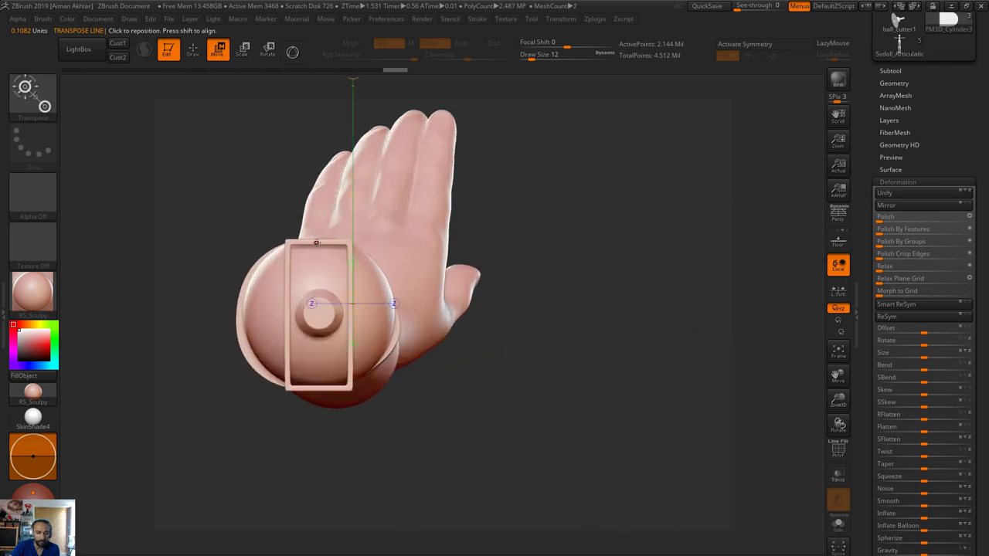
left_click_drag(316, 243, 392, 243, "shift")
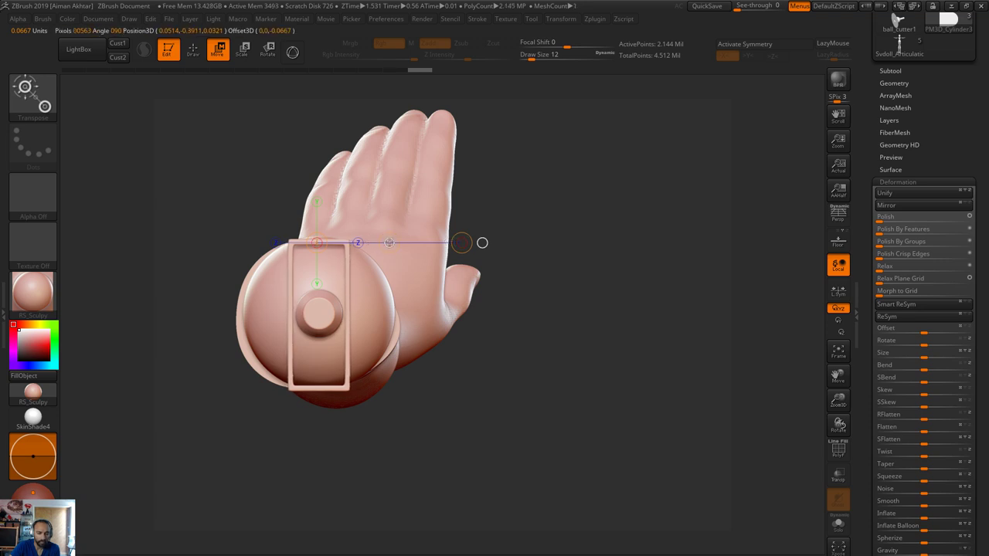
Set the PM3D_Cylinder3D4 subtool to subtract so its cut previews on the arm's ball
left_click_drag(618, 435, 589, 435)
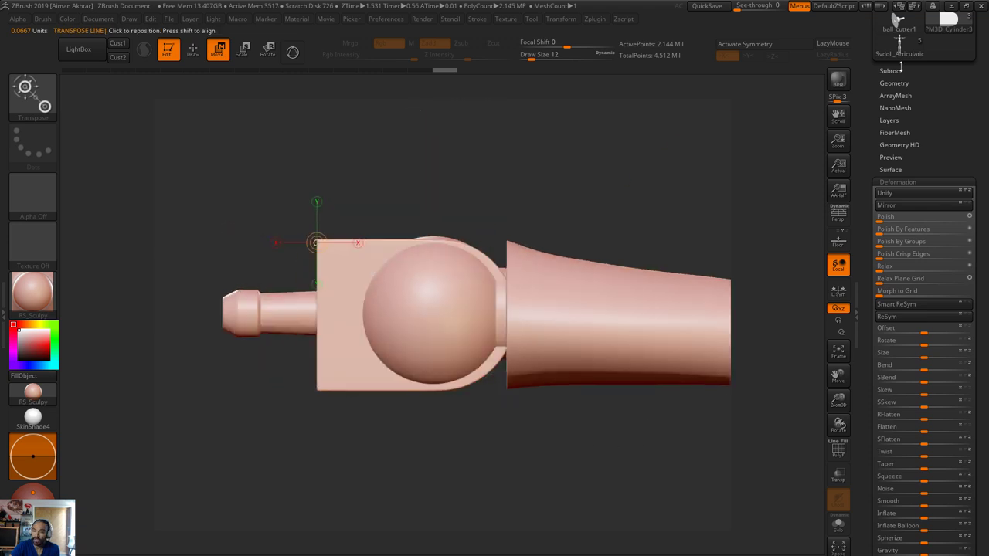
left_click(901, 68)
left_click(933, 143)
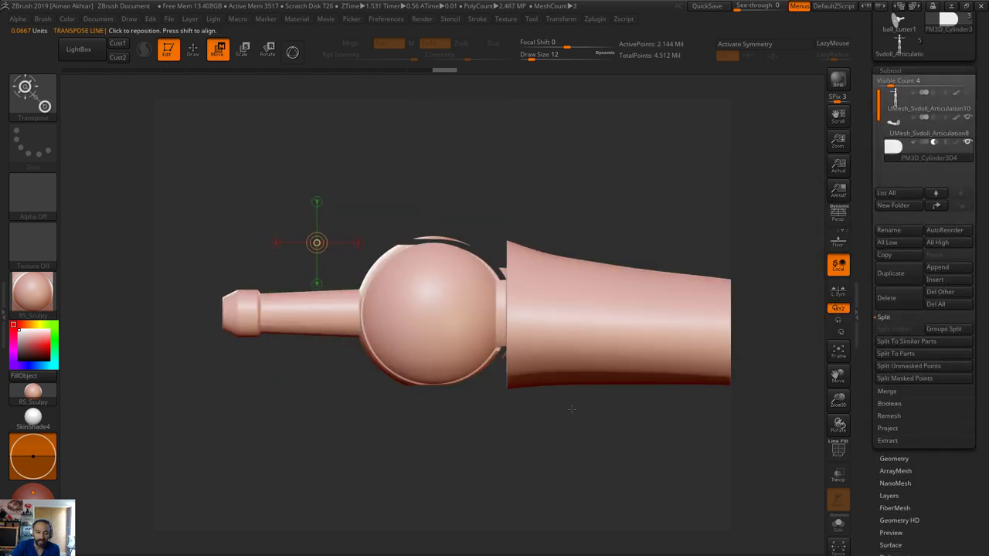
Adjust the subtracting piece along Y so its curved slot runs evenly inside the ball's upper and lower edges
left_click_drag(453, 361, 454, 197, "shift")
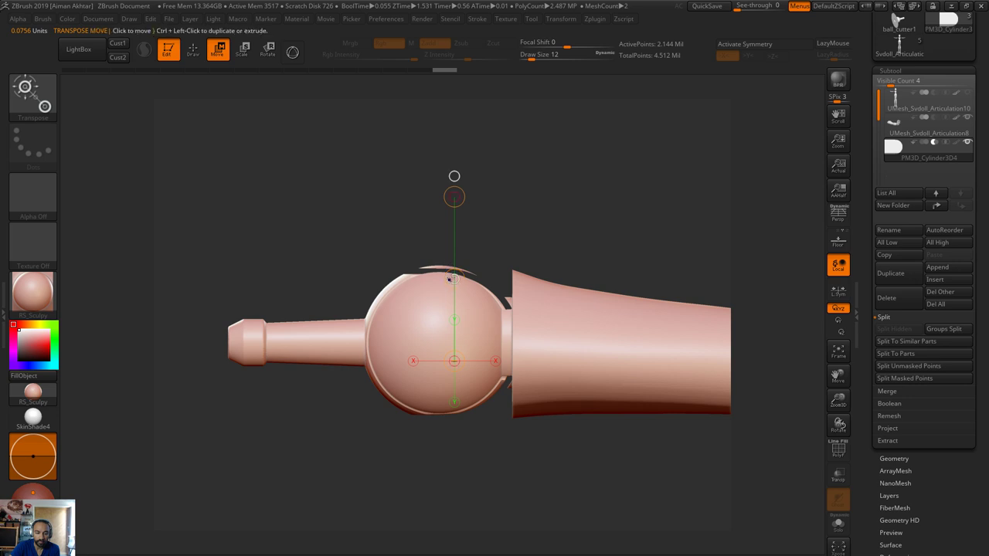
left_click_drag(450, 279, 455, 279)
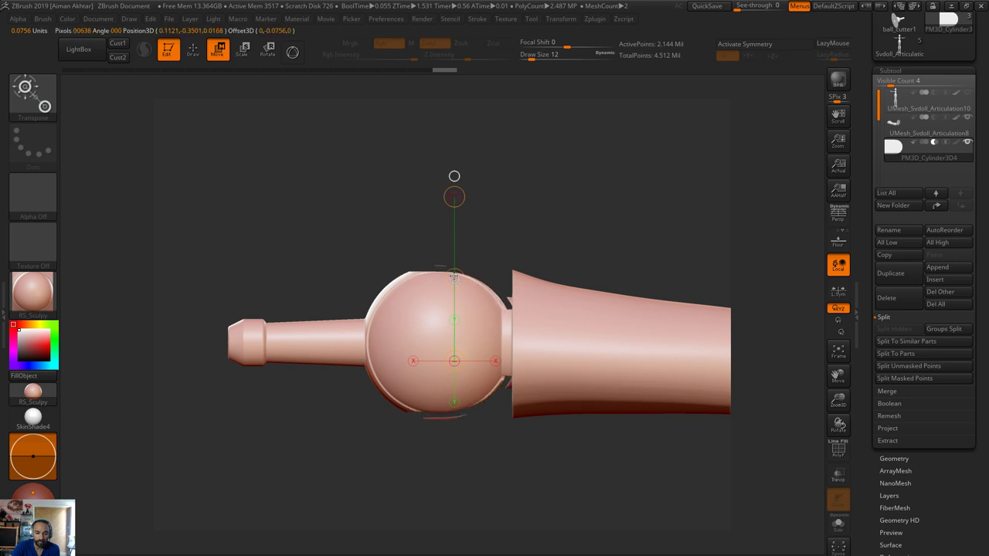
key("ctrl+z")
left_click_drag(444, 339, 444, 190)
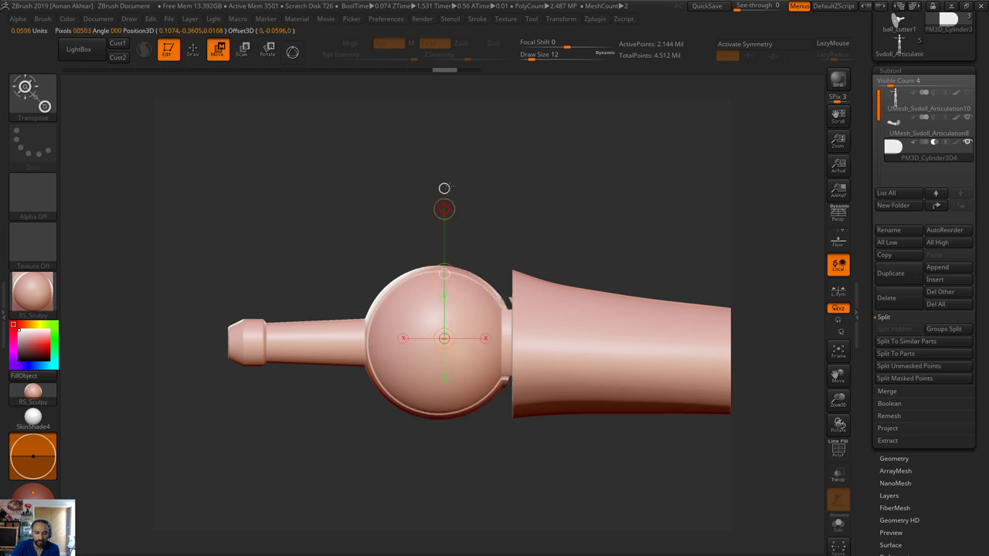
Viewing the arm from above, shift the subtracting piece along X until its two slots stop short of the upper arm
mouse_move(445, 317)
left_mouse_down()
mouse_move(600, 318)
mouse_move(543, 319)
left_mouse_up()
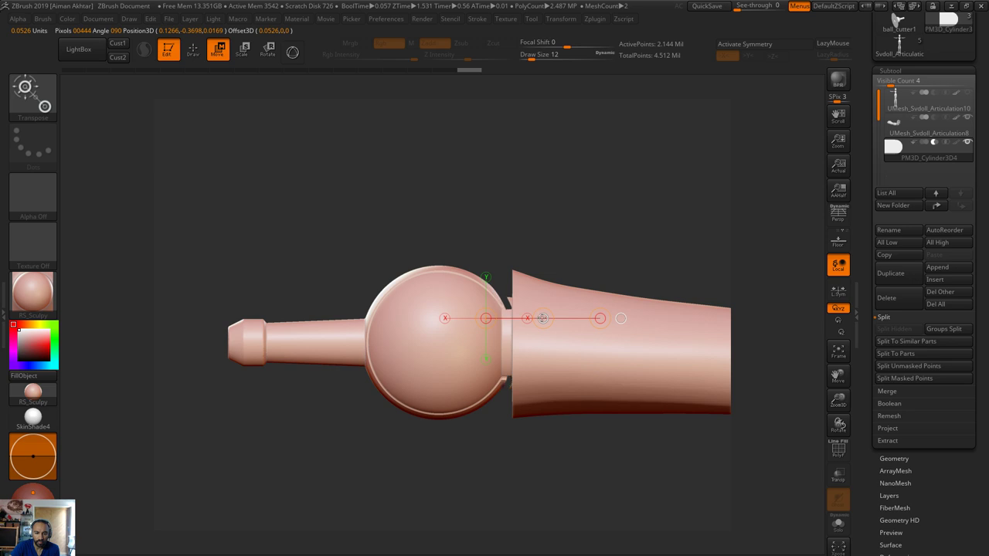
left_click_drag(551, 219, 552, 310)
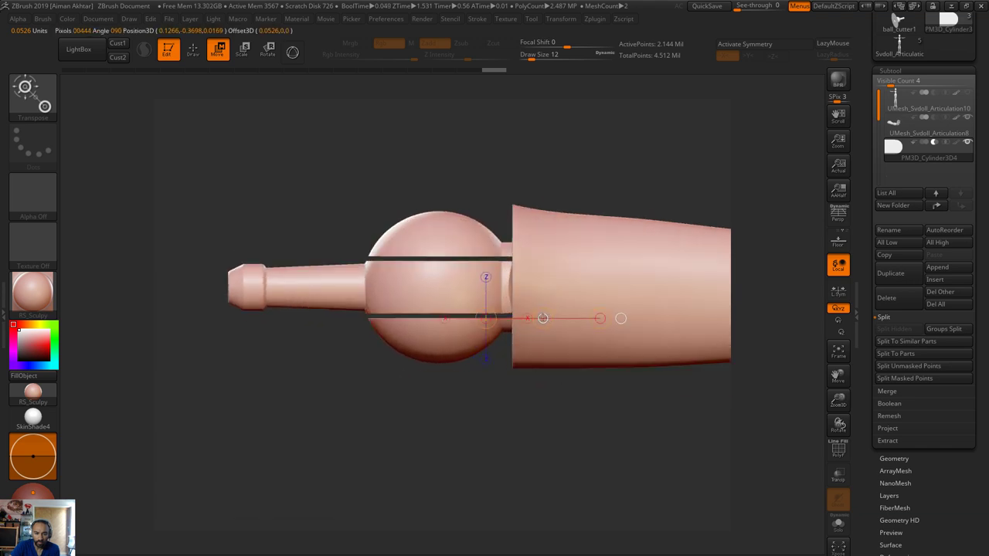
left_click_drag(543, 318, 567, 318)
left_click_drag(611, 444, 619, 351)
right_click_drag(618, 350, 601, 373)
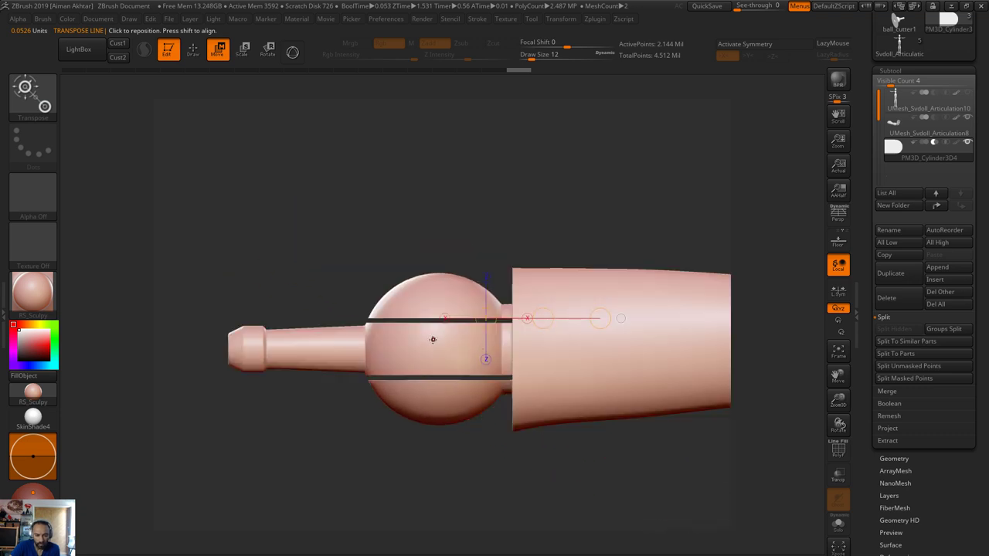
left_click_drag(602, 373, 603, 372, "shift")
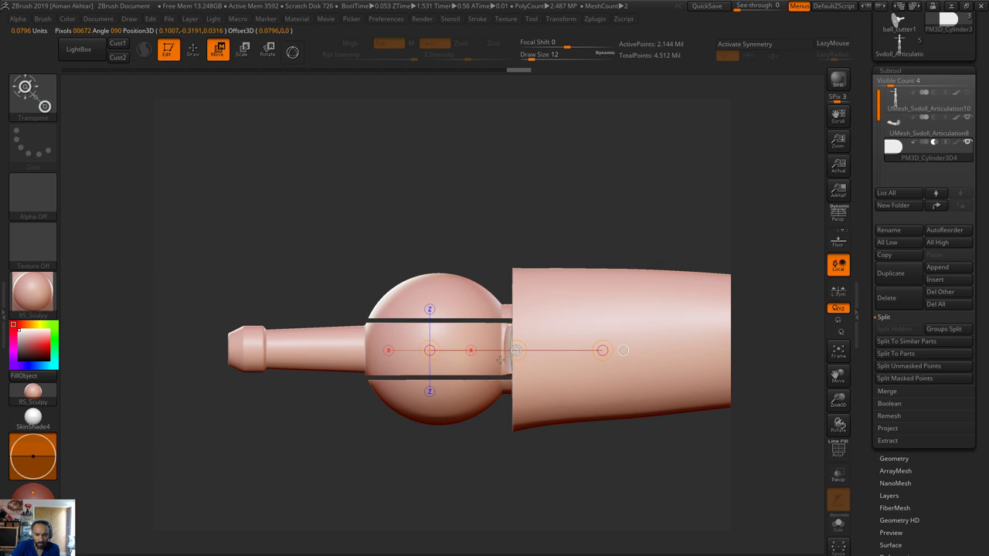
left_click_drag(499, 360, 493, 365)
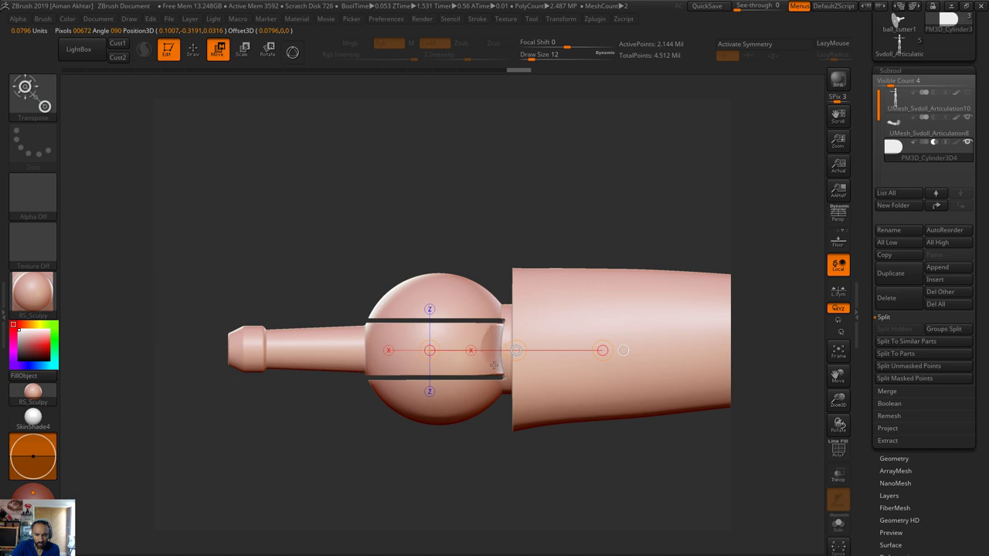
Fine-tune the subtracting piece along X in the front view so the slot follows the ball's outline, and return to Draw mode
left_click_drag(550, 177, 543, 353)
left_click_drag(528, 426, 521, 477, "alt")
mouse_move(464, 316)
left_mouse_down("shift")
mouse_move(556, 316)
mouse_move(511, 316)
left_mouse_up("shift")
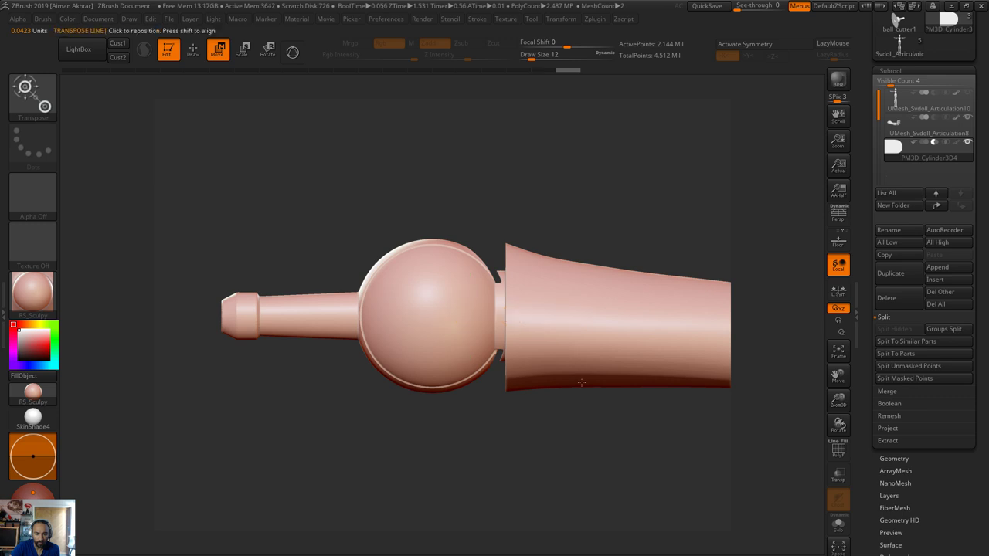
left_click_drag(591, 479, 307, 112)
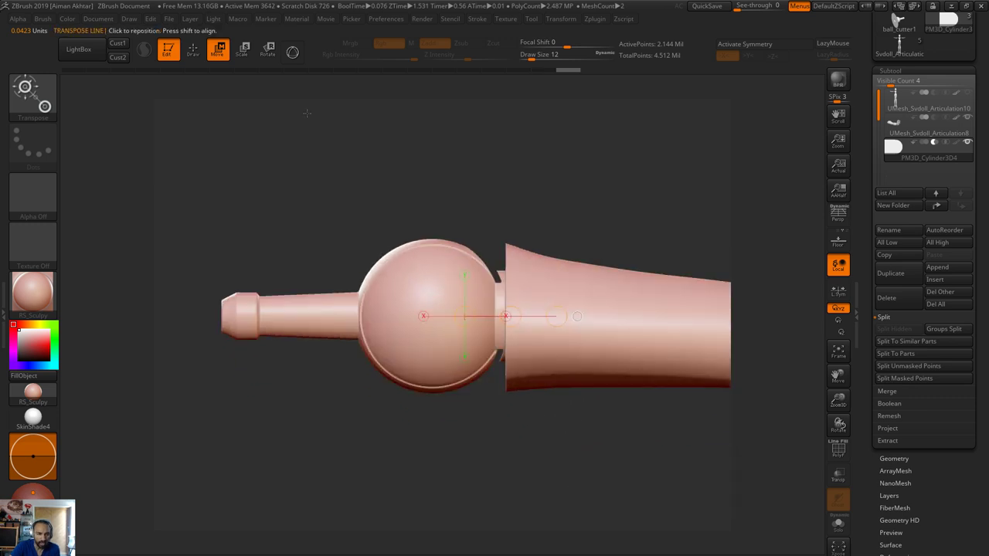
left_click(203, 55)
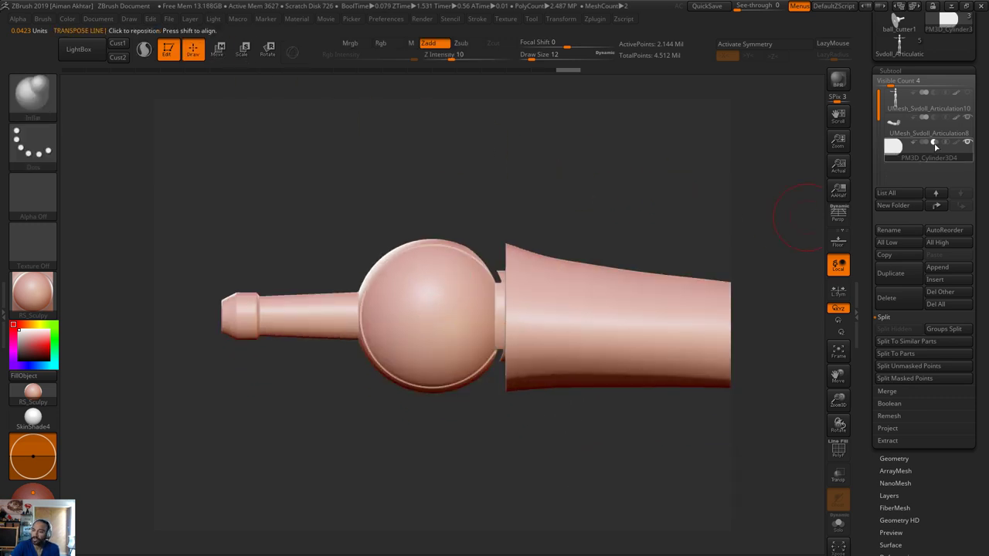
Select the arm subtool UMesh_Svdoll_Articulation8 and generate the Boolean mesh of the arm with the slot cut
left_click(904, 150)
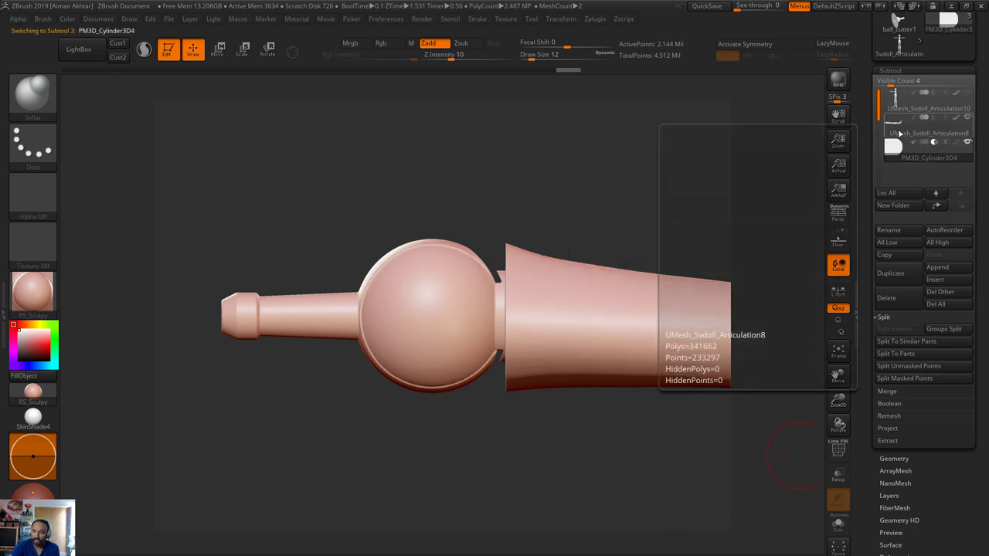
left_click(912, 131)
left_click(891, 405)
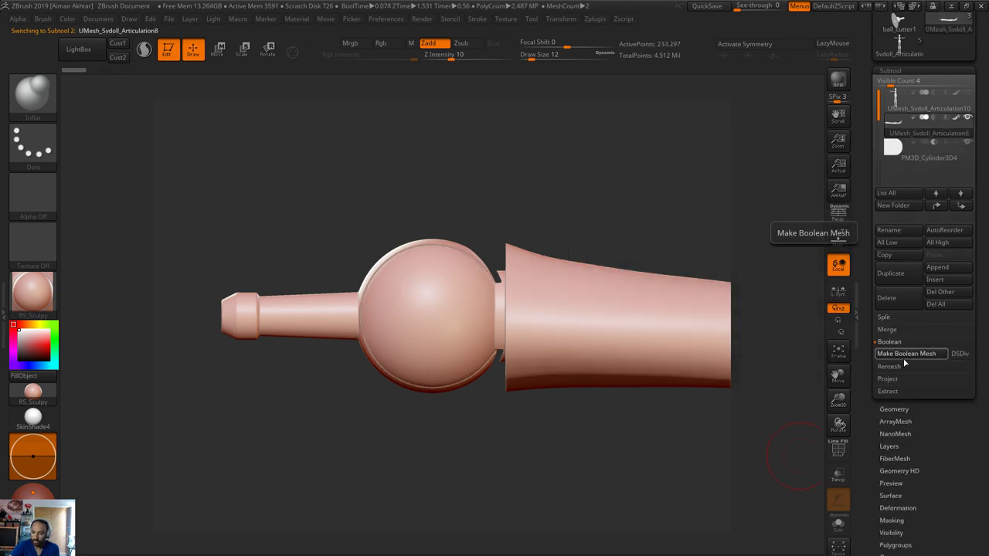
left_click(898, 364)
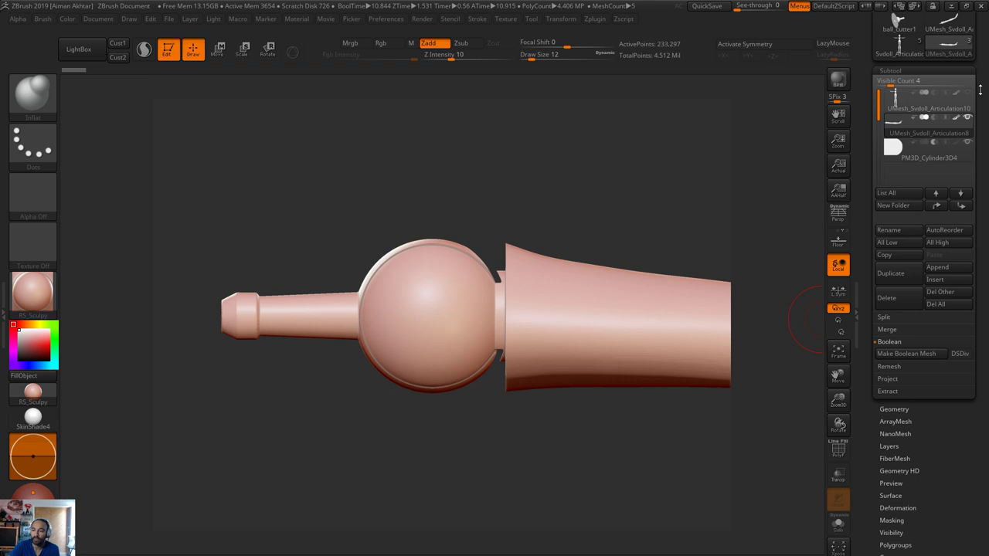
Switch to the SimpleBrush tool and clear the old model from the canvas
scroll(942, 112, "up", 3)
left_click(898, 191)
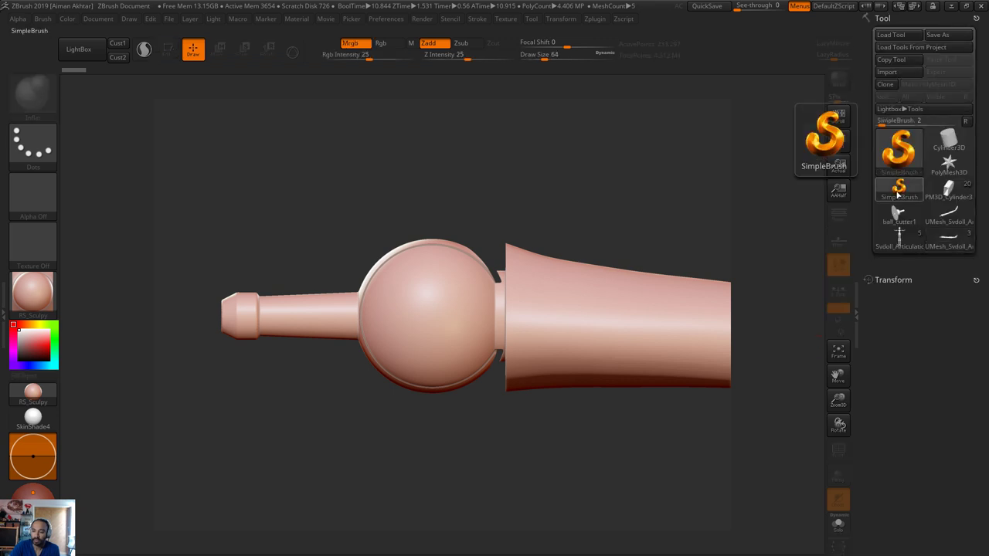
left_click(898, 148)
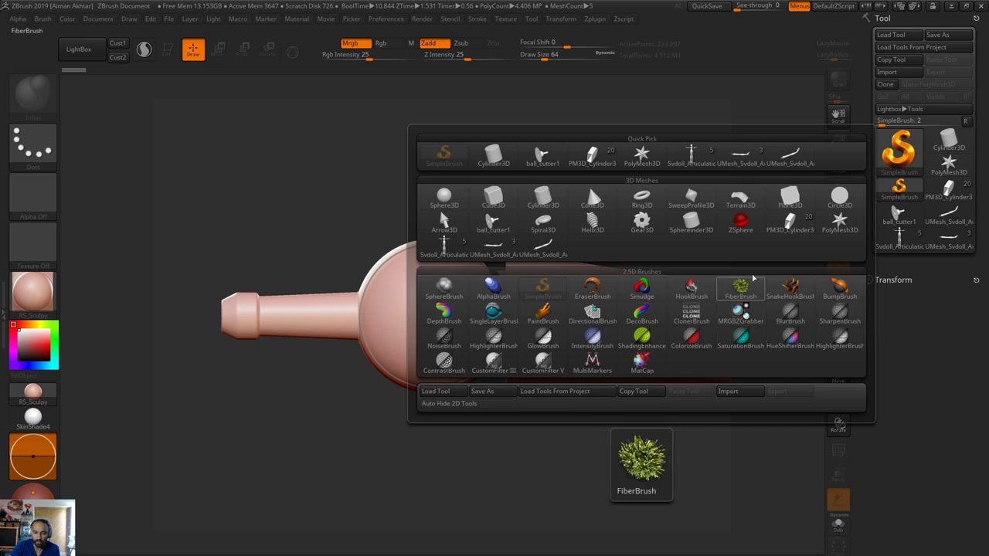
left_click(694, 203)
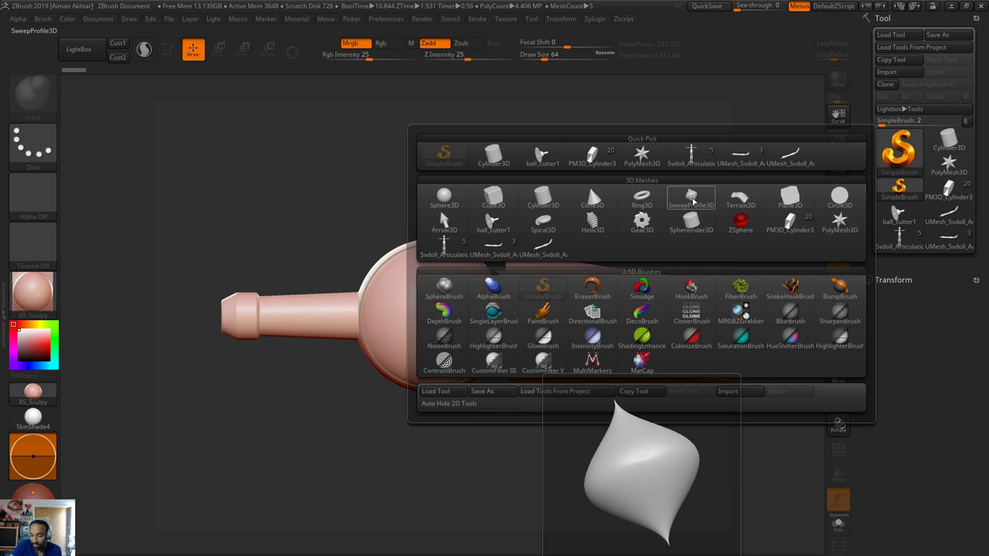
left_click_drag(575, 456, 583, 470)
key("ctrl+n")
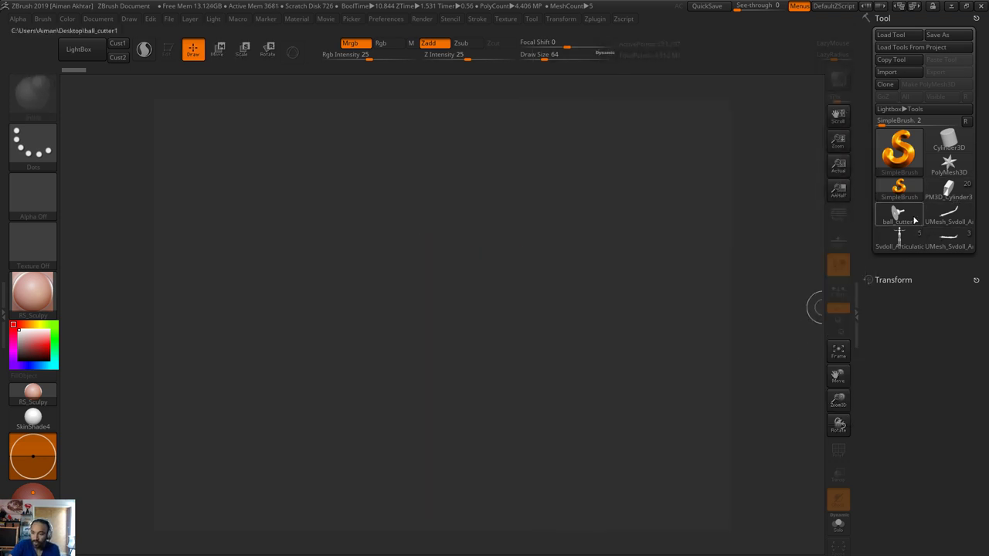
Place the Boolean result UMesh_Svdoll_Articulation9 on the canvas, enter Edit mode and bring its ball joint into close view
left_click(942, 235)
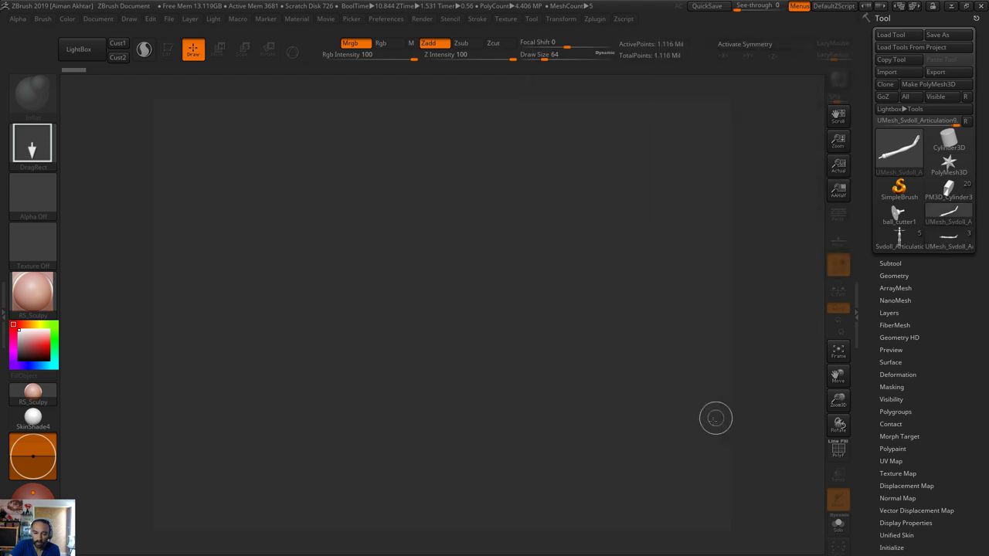
left_click_drag(524, 298, 491, 382)
left_click(168, 49)
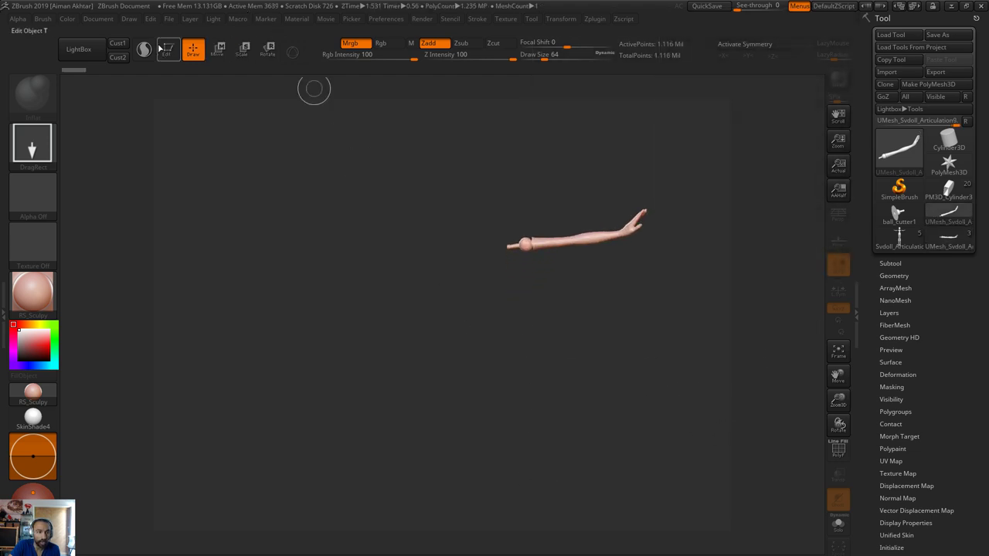
left_click(838, 352)
left_click_drag(688, 434, 734, 426, "shift")
left_click_drag(628, 435, 616, 443)
Show the polyframe, split the arm mesh into subtools by polygroup and open the subtool list
left_click(839, 449)
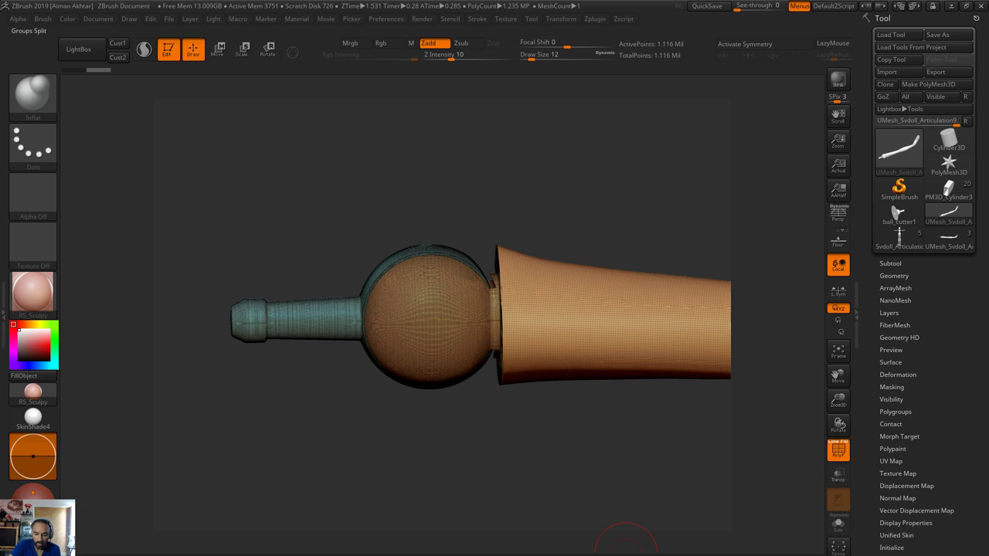
left_click(627, 554)
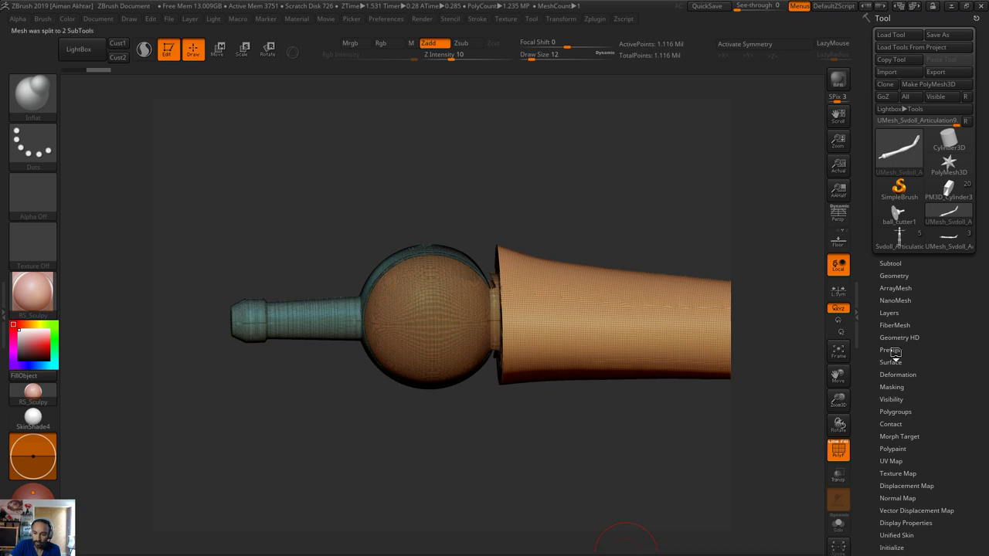
left_click(895, 263)
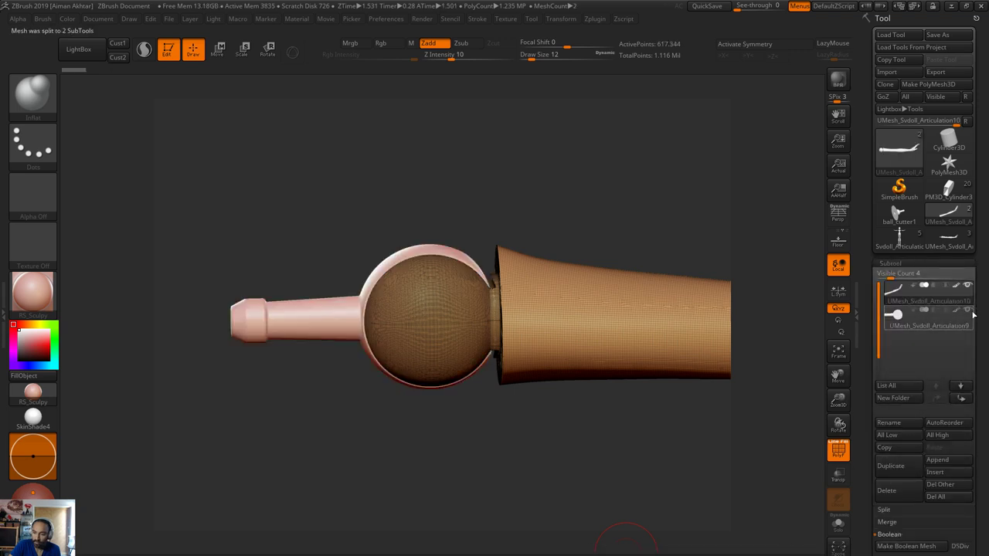
Show only the peg-and-disc subtool UMesh_Svdoll_Articulation9, turn off the polyframe and frame the piece
left_click(967, 286)
left_click_drag(657, 386, 623, 393)
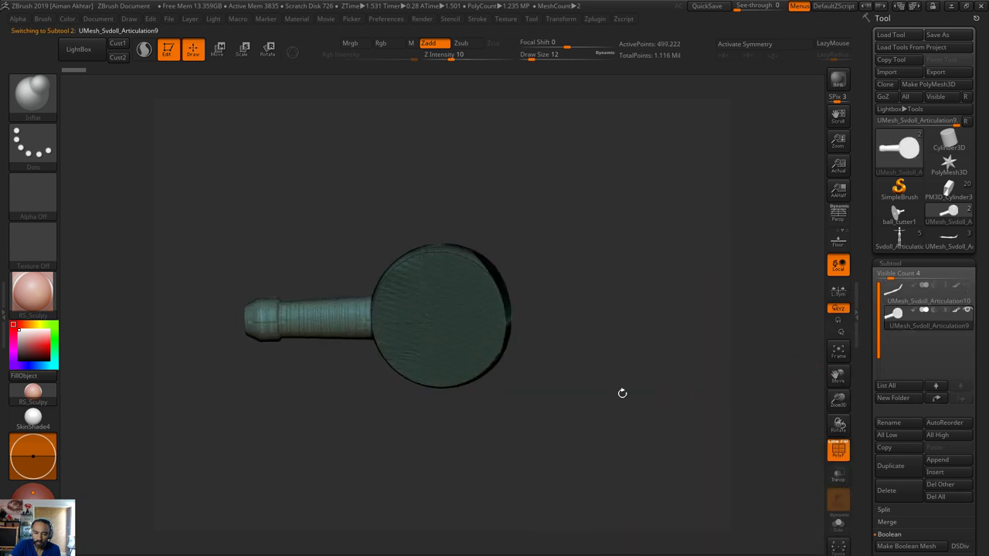
left_click(840, 454)
left_click_drag(753, 422, 664, 418)
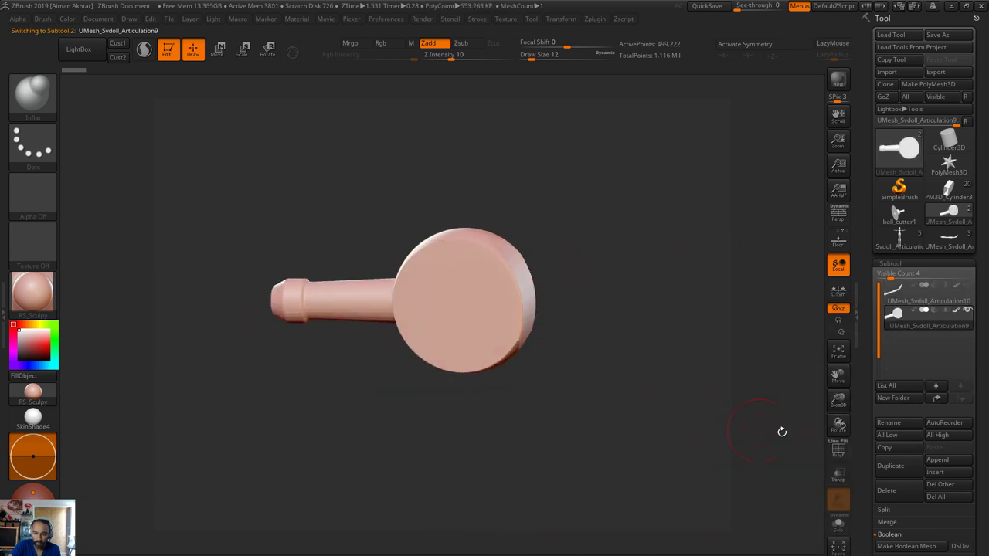
left_click(838, 352)
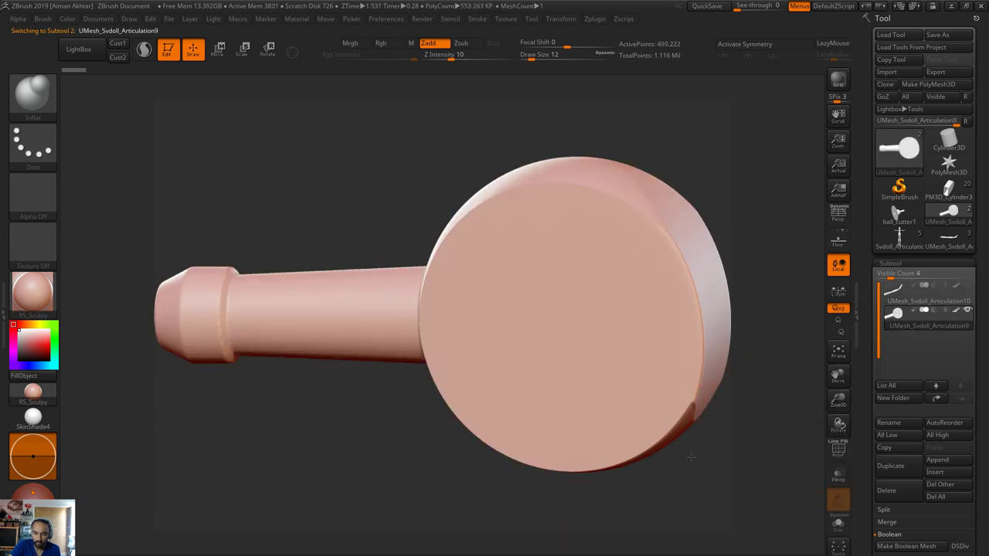
Examine the separated peg-and-disc piece from several sides, including its flat faces and curved rim
left_click_drag(734, 464, 602, 454, "alt")
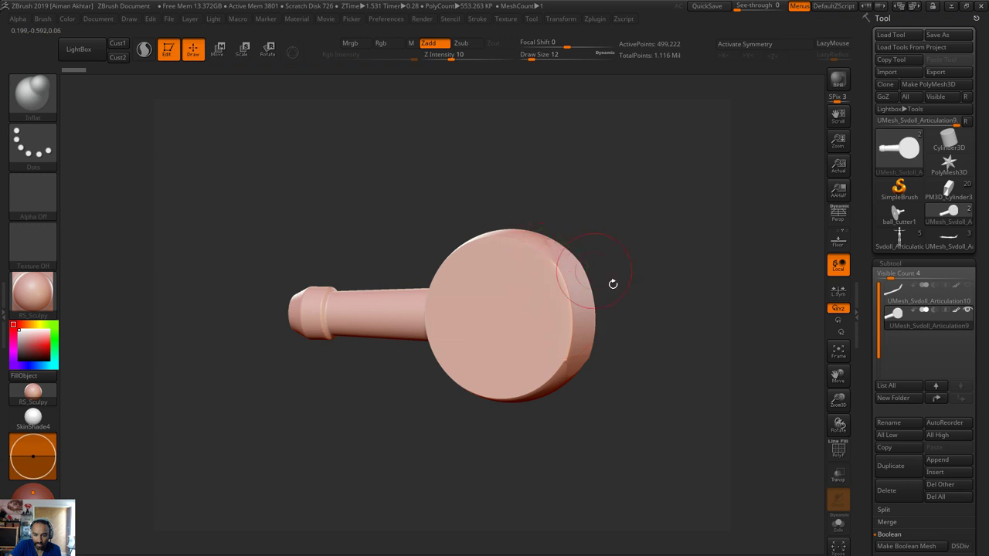
left_click_drag(612, 283, 503, 276)
left_click_drag(614, 307, 606, 240)
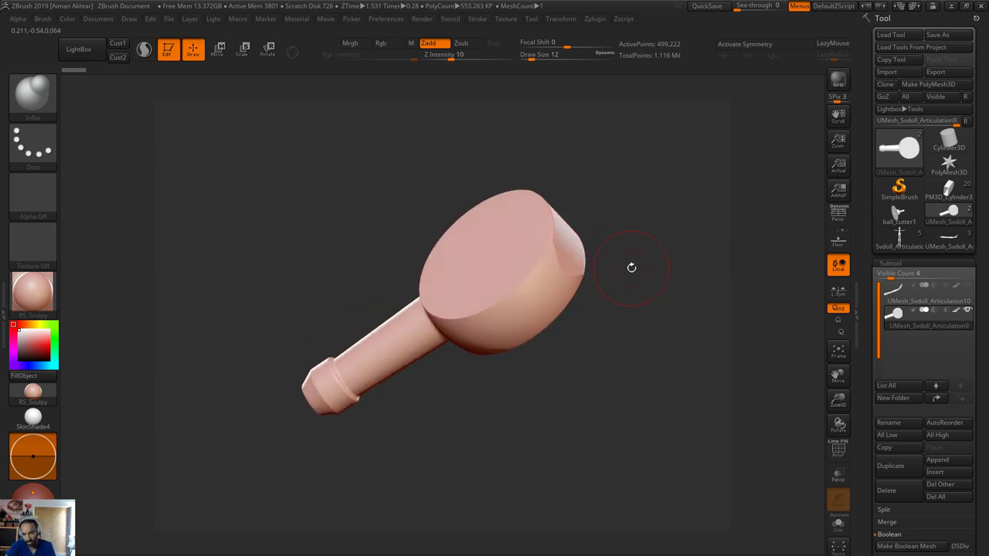
left_click_drag(629, 267, 574, 294)
left_click_drag(601, 255, 680, 302)
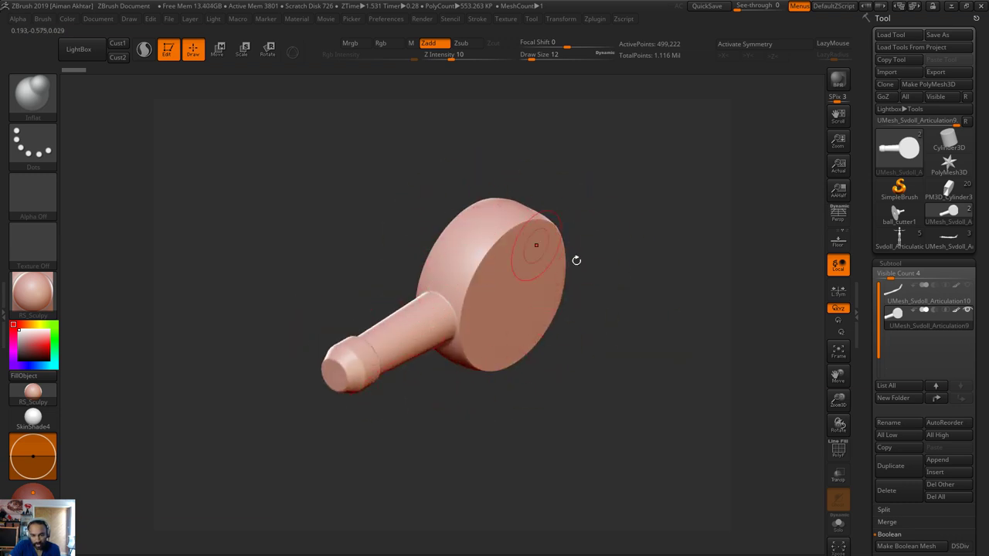
left_click_drag(607, 396, 545, 387)
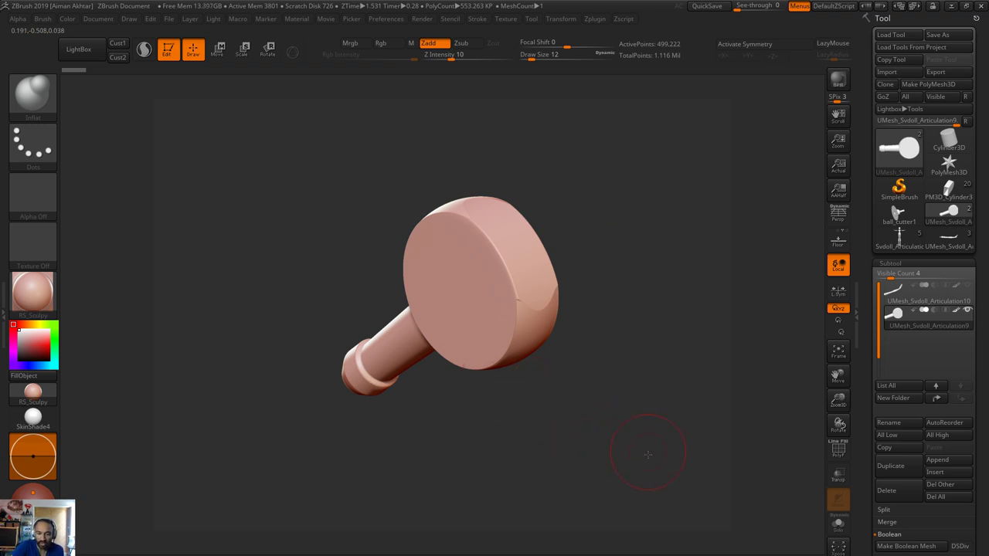
left_click_drag(585, 440, 741, 448)
Select the arm subtool UMesh_Svdoll_Articulation10, hide the peg piece and view the slot between the ball halves
left_click(907, 322)
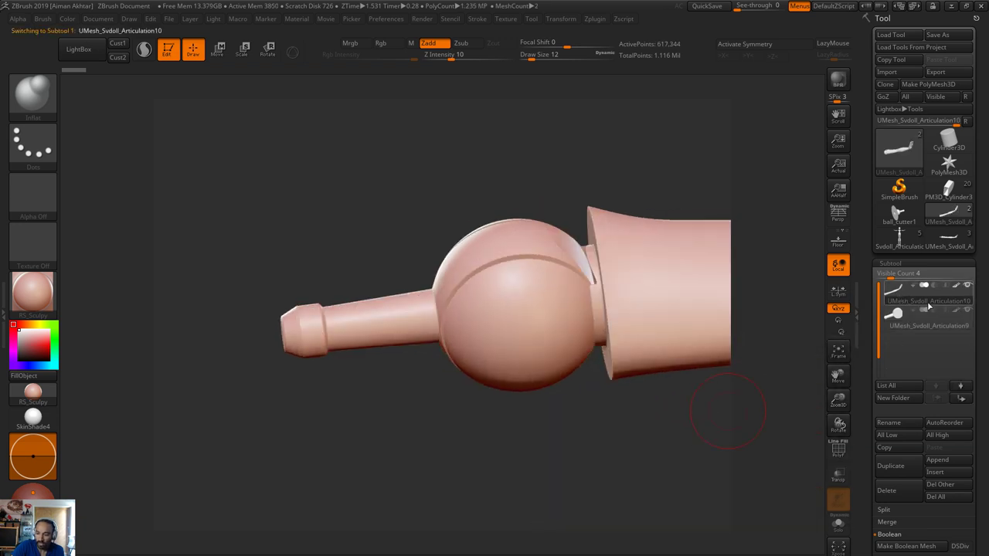
left_click(968, 311)
left_click_drag(733, 419, 616, 388)
left_click_drag(612, 395, 593, 553)
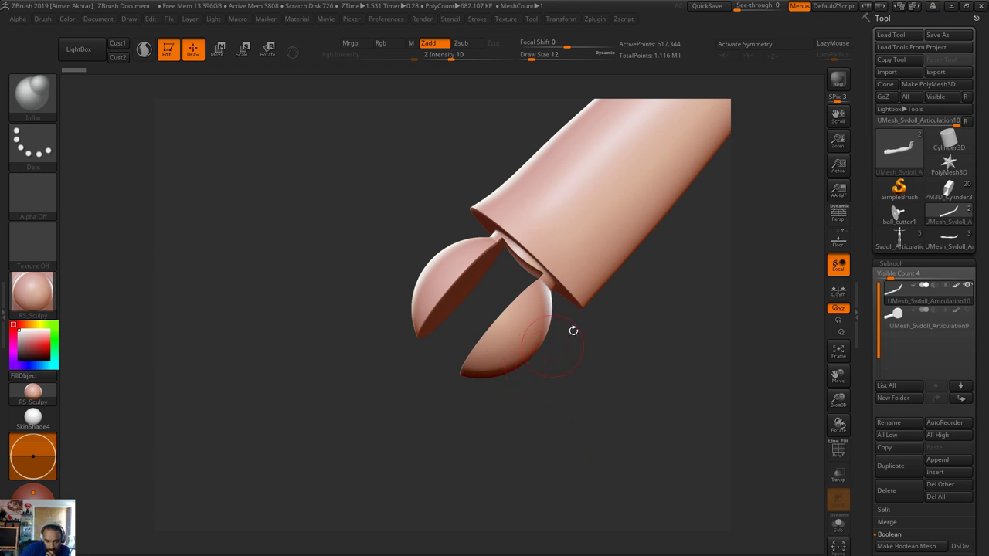
left_click_drag(582, 341, 566, 462)
Choose the Clay brush and set its draw size to 18
key("b")
key("c")
key("l")
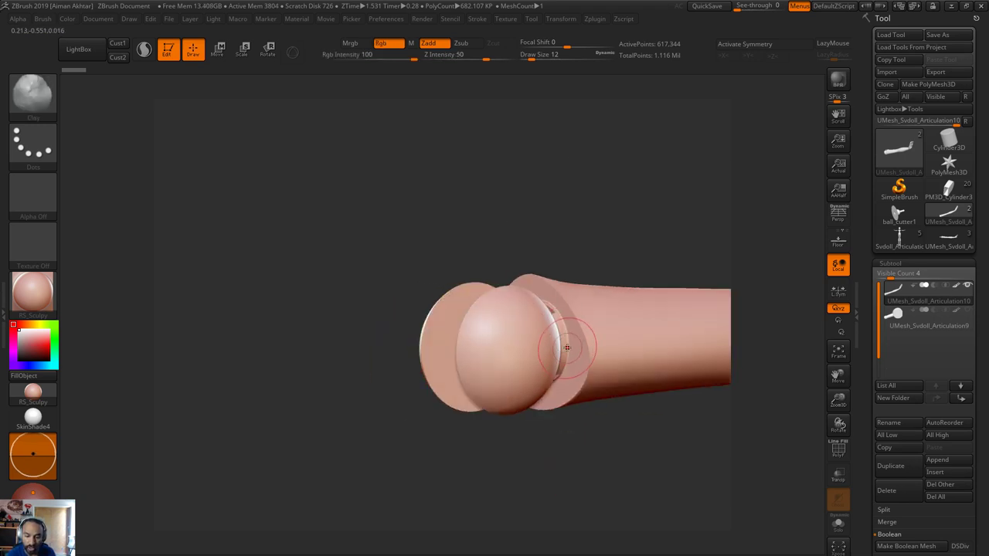
key("s")
left_click_drag(567, 347, 571, 362)
key("ctrl+z")
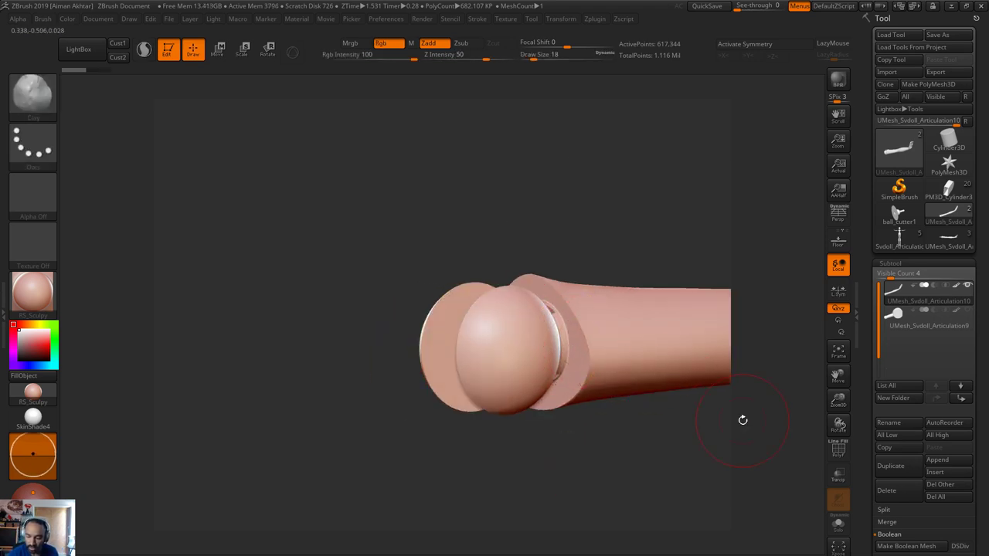
Try DynaMesh on the arm at resolutions 128 and 640, undoing each remesh
left_click(891, 264)
left_click(895, 276)
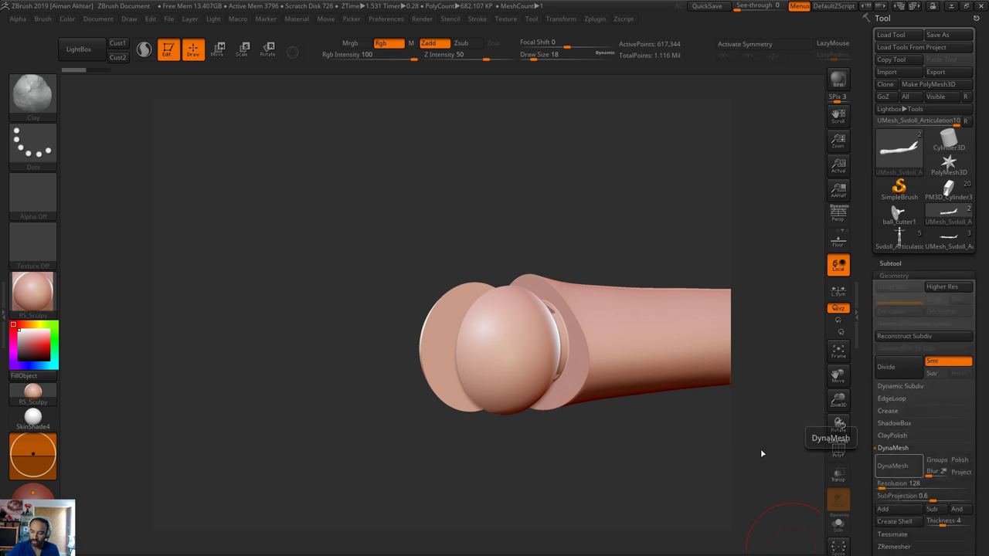
key("ctrl+z")
left_click_drag(884, 487, 892, 487)
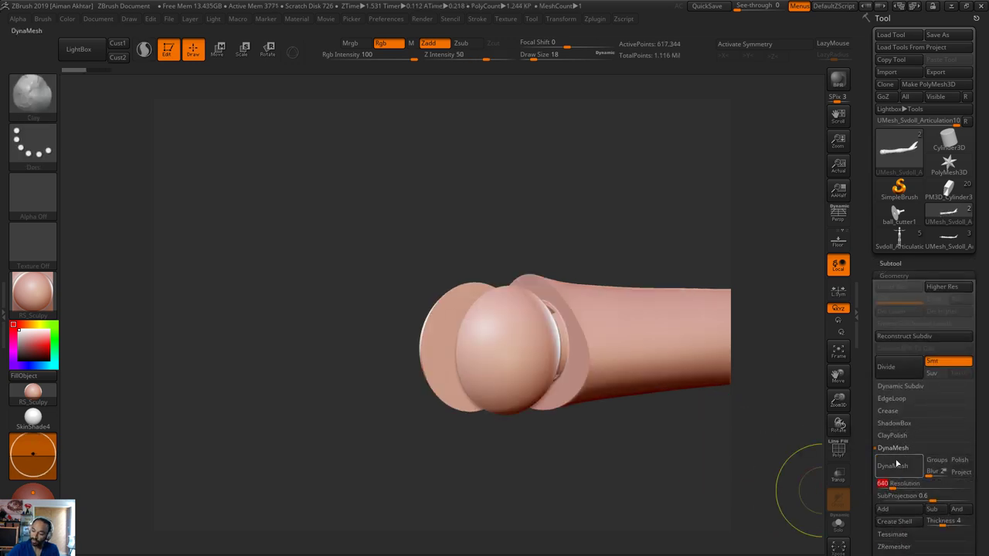
left_click(895, 465)
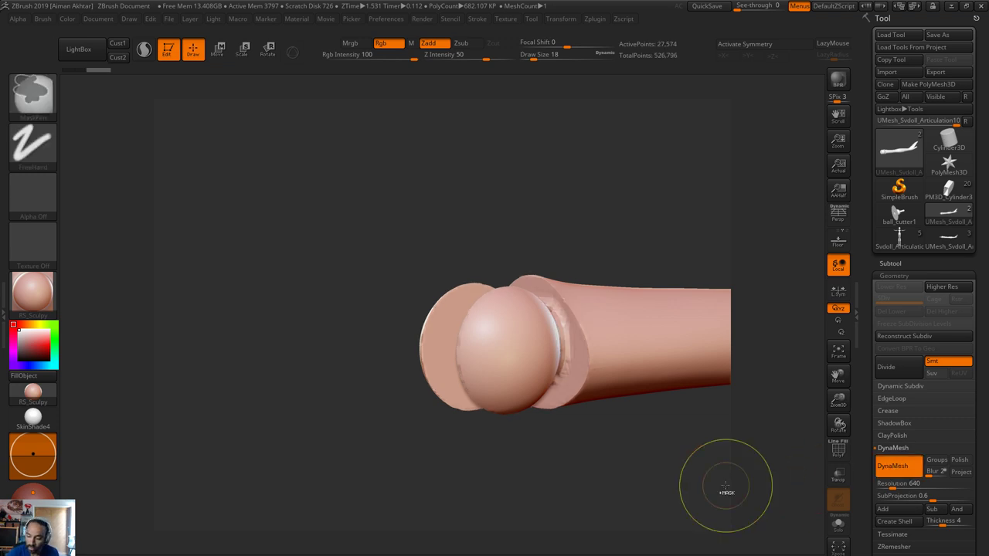
key("ctrl+z")
DynaMesh the arm at resolution 1464 and set the Clay brush's draw size to 12
left_click(904, 482)
type("1464")
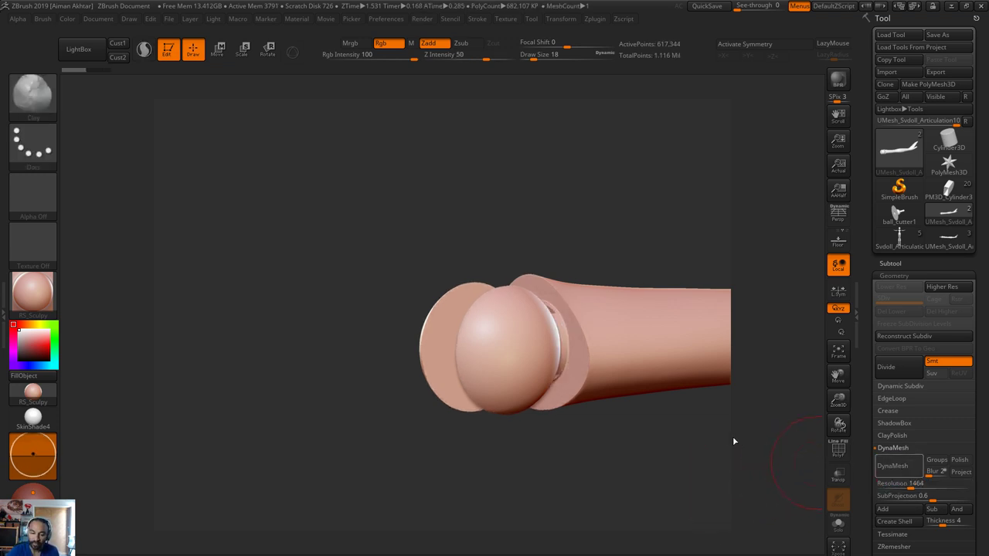
type("s")
left_click_drag(567, 340, 559, 328)
Build up clay in the groove between the near ball half and the end of the upper arm
right_click_drag(560, 328, 510, 332)
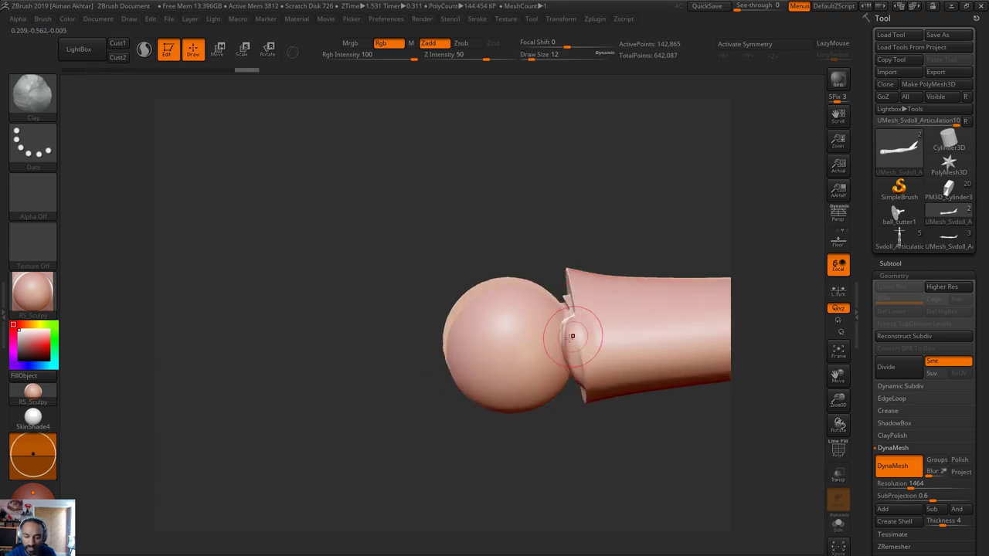
left_click_drag(577, 336, 573, 357)
mouse_move(572, 319)
left_mouse_down()
mouse_move(562, 338)
mouse_move(570, 317)
left_mouse_up()
right_click_drag(571, 316, 592, 323)
mouse_move(576, 334)
left_mouse_down()
mouse_move(570, 309)
mouse_move(559, 311)
mouse_move(571, 325)
left_mouse_up()
left_click_drag(621, 259, 625, 202)
mouse_move(562, 317)
left_mouse_down()
mouse_move(581, 321)
mouse_move(578, 352)
left_mouse_up()
left_click_drag(624, 284, 623, 224)
left_click_drag(568, 419, 576, 405)
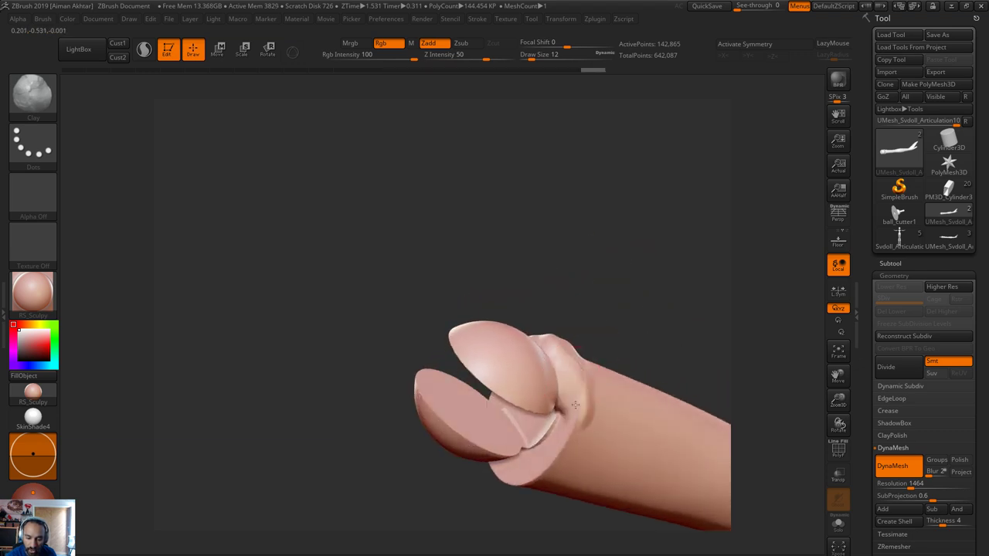
key("ctrl+z")
key("ctrl+z")
key("ctrl+z")
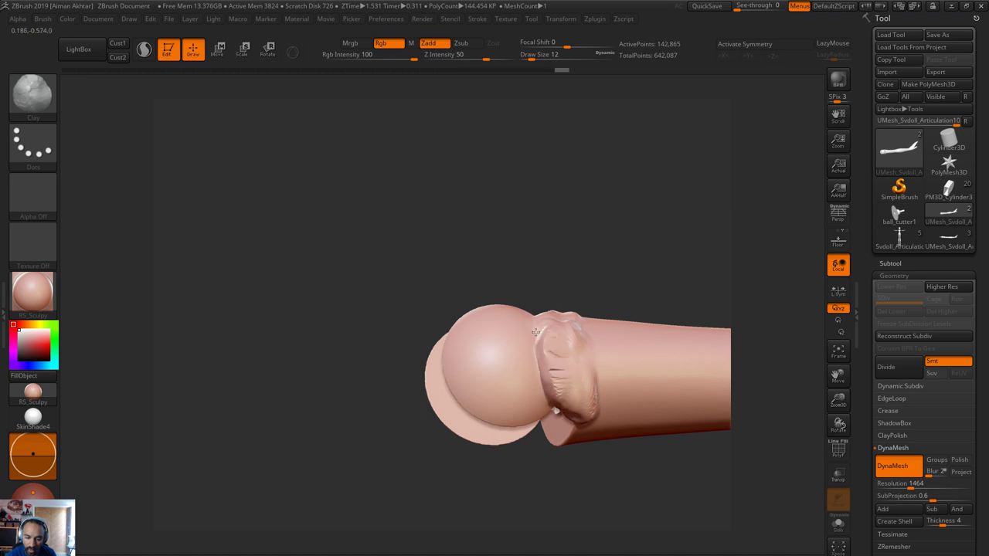
Add more clay across the neck to bridge the near ball half and the upper arm's side
key("ctrl+shift+z")
key("ctrl+shift+z")
key("ctrl+shift+z")
key("ctrl+shift+z")
key("ctrl+shift+z")
key("ctrl+shift+z")
key("ctrl+shift+z")
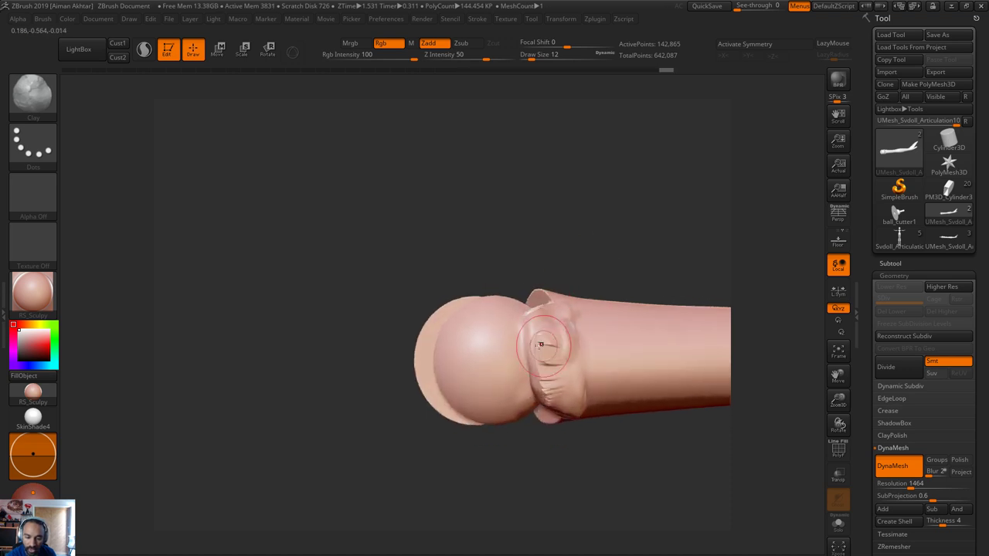
key("ctrl+shift+z")
key("ctrl+shift+z")
key("ctrl+shift+z")
key("ctrl+shift+z")
key("ctrl+shift+z")
key("ctrl+shift+z")
key("ctrl+shift+z")
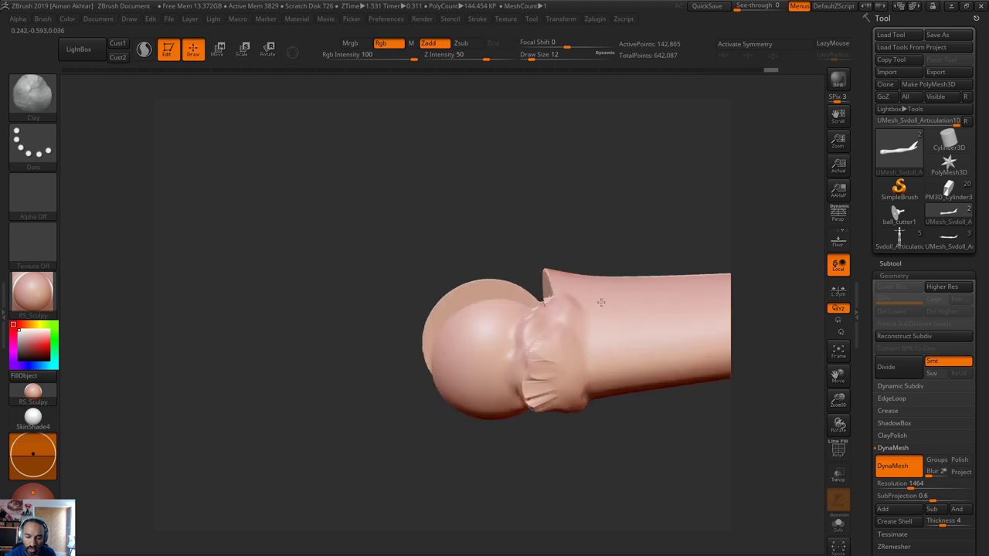
Thicken the clay bridge over the arm's rim and along its lower edge beside the ball half
key("ctrl+z")
key("ctrl+z")
key("ctrl+z")
key("ctrl+z")
key("ctrl+z")
key("ctrl+z")
key("ctrl+z")
key("ctrl+z")
key("ctrl+z")
key("ctrl+z")
key("ctrl+z")
key("ctrl+z")
key("ctrl+z")
key("ctrl+z")
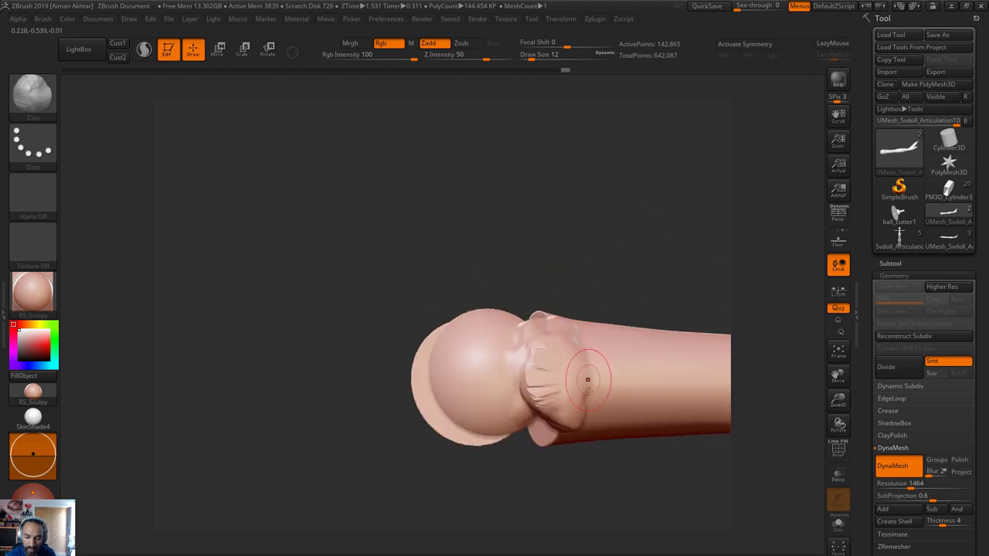
key("ctrl+shift+z")
key("ctrl+shift+z")
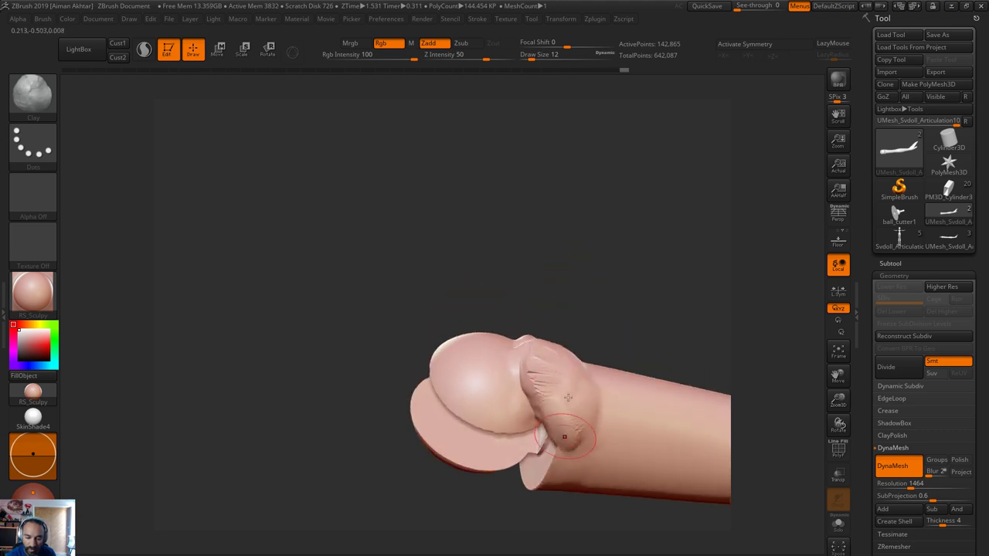
key("ctrl+shift+z")
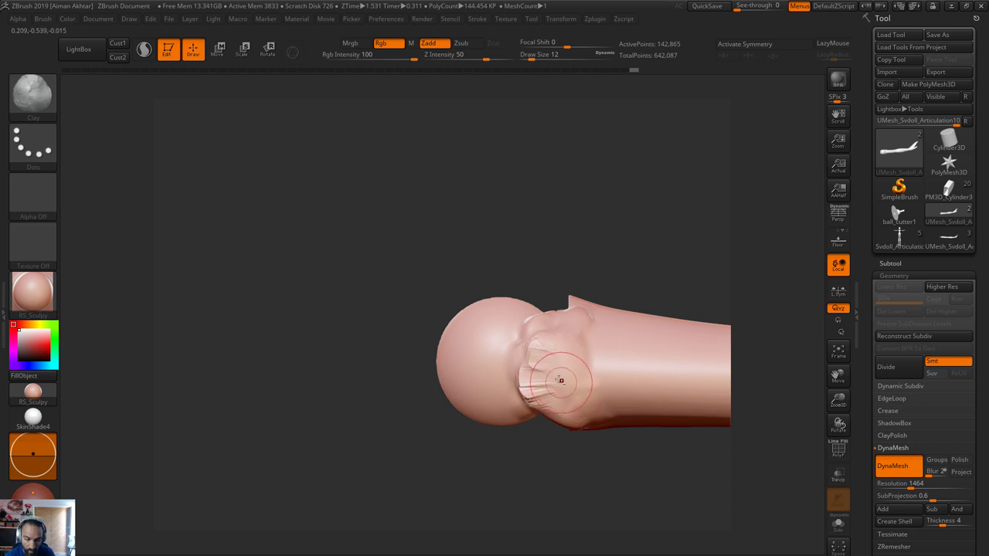
Build up further clay strokes on the outer face of the bridge between the near ball half and the upper arm
key("ctrl+z")
left_click(389, 45)
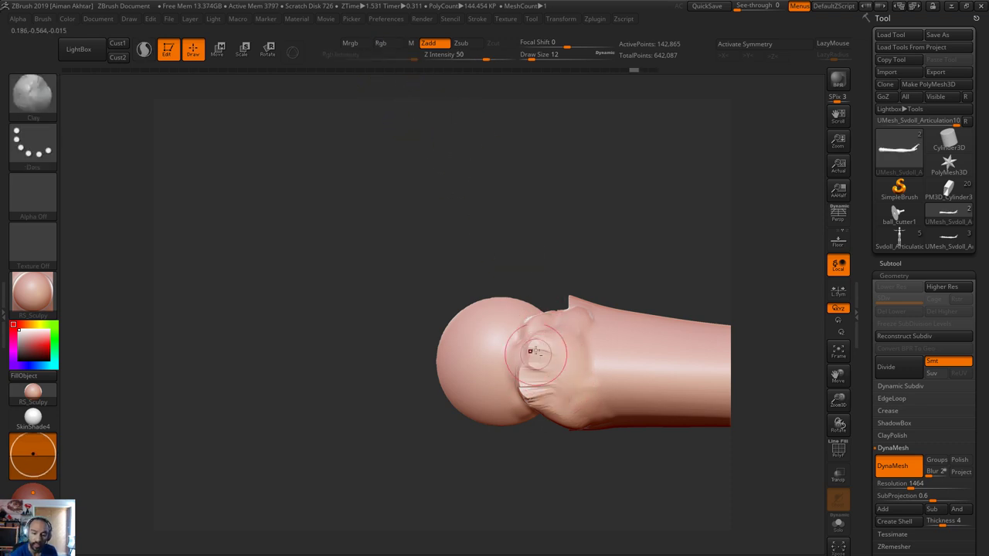
right_click_drag(562, 336, 544, 351)
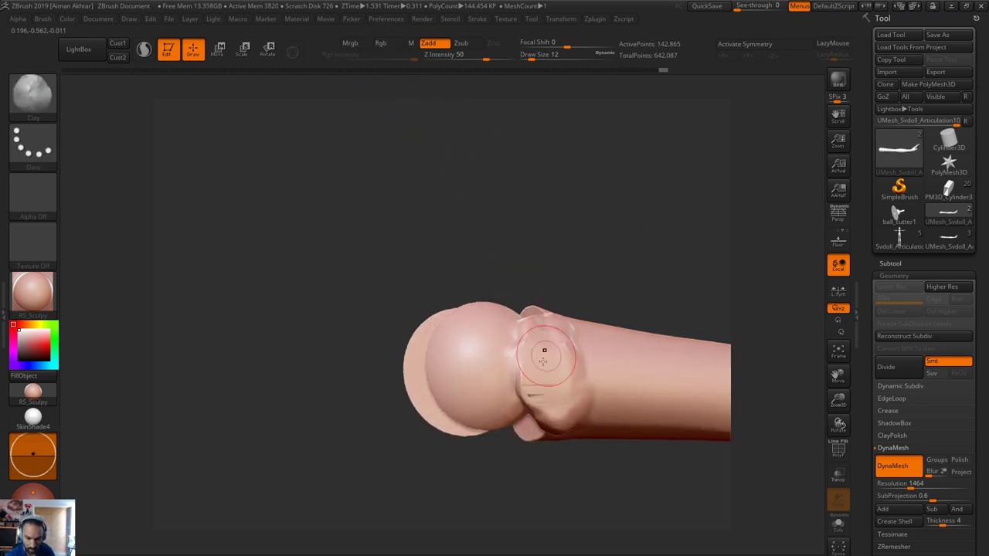
key("ctrl+shift+z")
key("ctrl+shift+z")
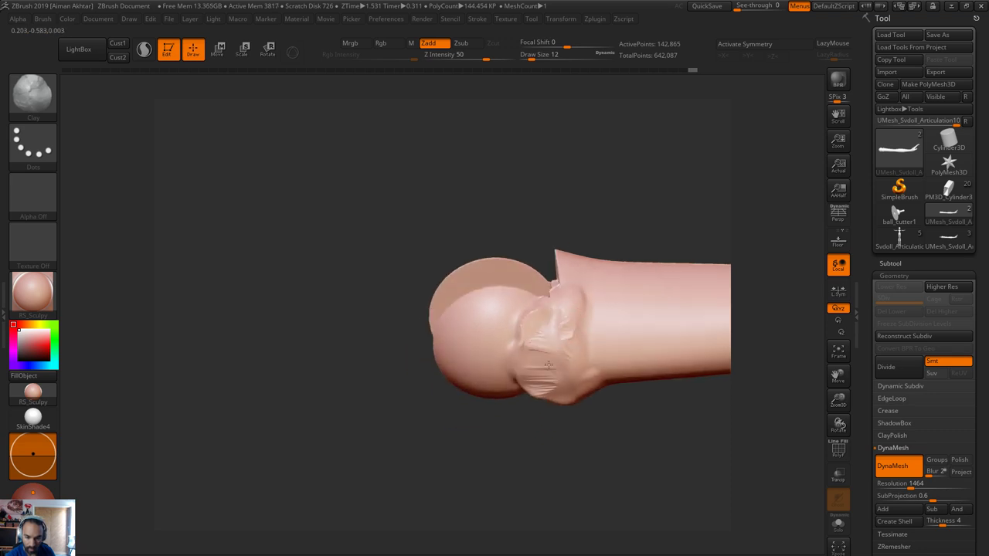
key("ctrl+shift+z")
key("ctrl+shift+z")
key("ctrl+shift+z")
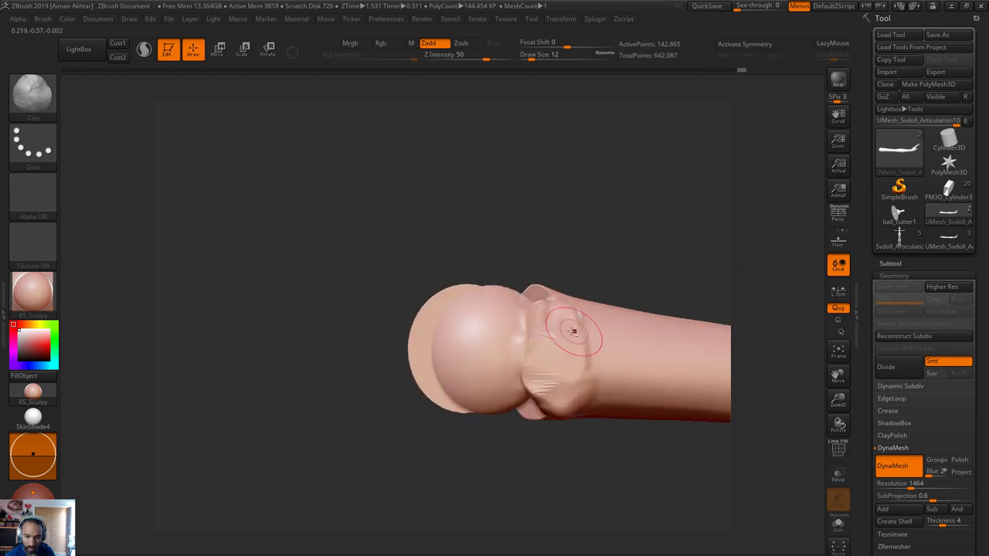
key("ctrl+shift+z")
key("ctrl+shift+z")
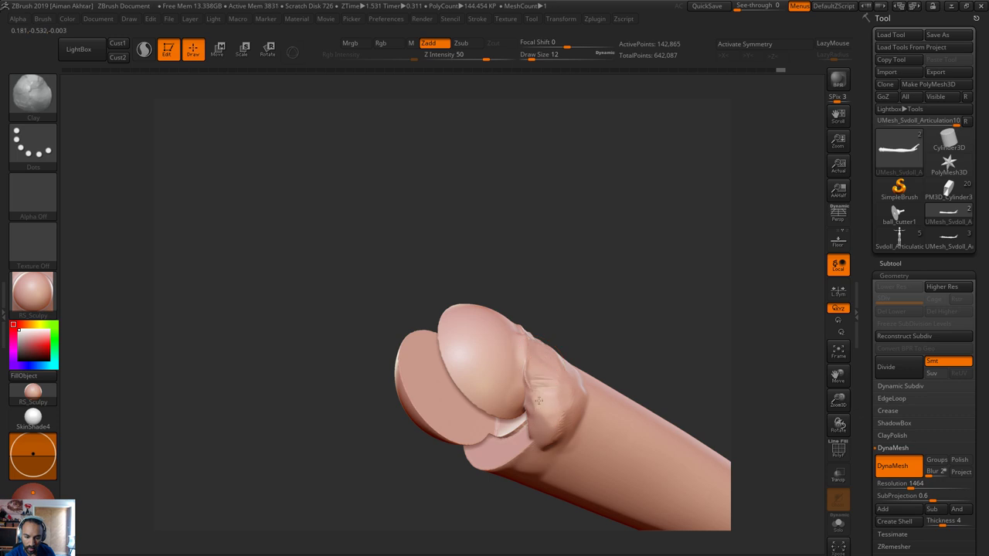
Add clay to the bridge's corner beside the slot, where the near ball half meets the arm's rim
key("ctrl+z")
key("ctrl+z")
key("ctrl+z")
key("ctrl+z")
key("ctrl+z")
key("ctrl+z")
key("ctrl+z")
key("ctrl+z")
key("ctrl+z")
key("ctrl+z")
key("ctrl+z")
key("ctrl+z")
key("ctrl+z")
key("ctrl+z")
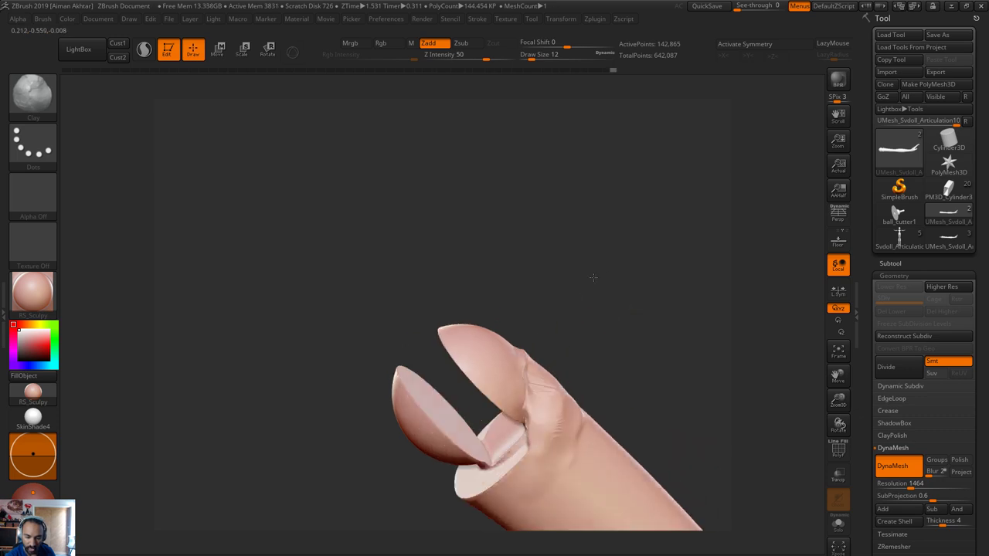
key("ctrl+shift+z")
key("ctrl+shift+z")
key("ctrl+shift+z")
key("ctrl+shift+z")
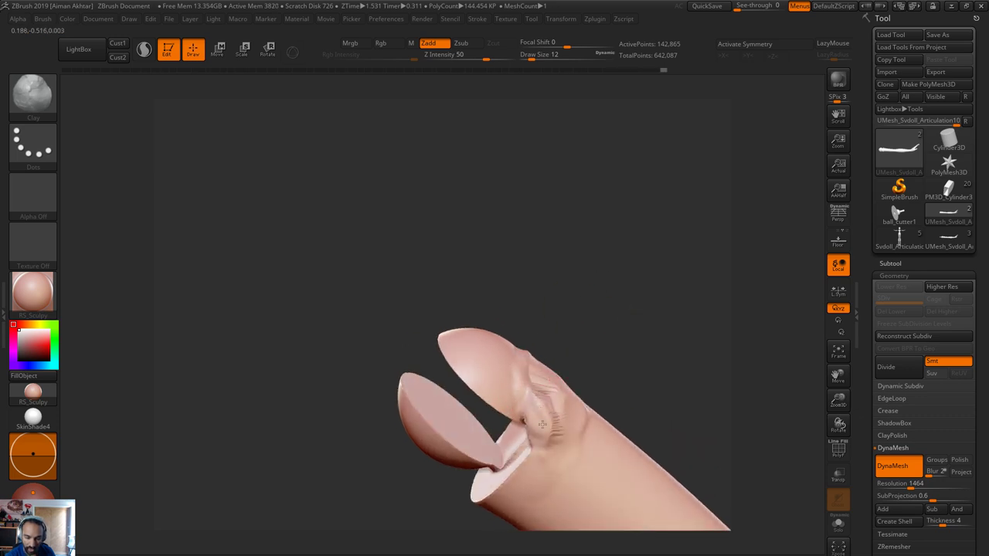
key("ctrl+shift+z")
key("ctrl+shift+z")
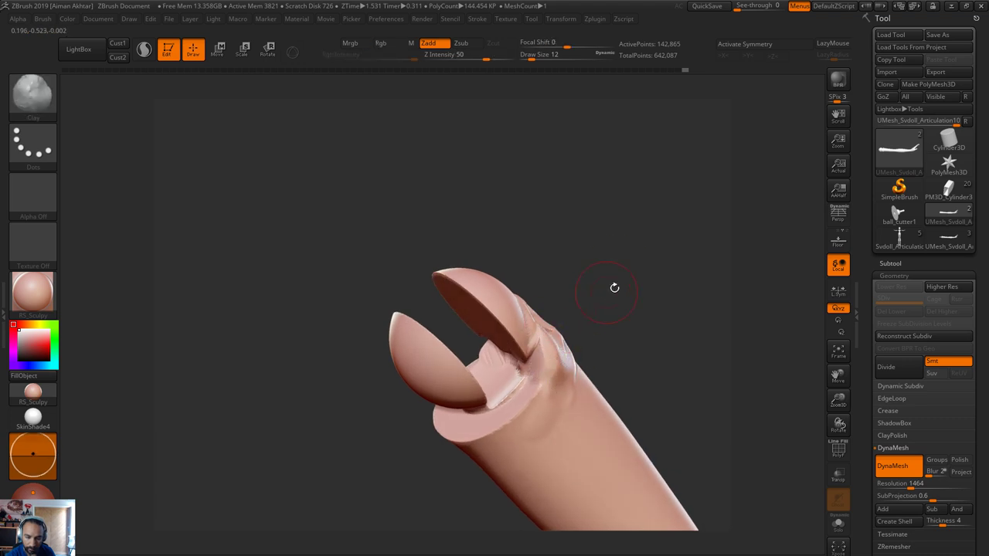
DynaMesh the arm again and smooth the clay bridge along its outer face and lower edge
key("ctrl+shift+z")
key("ctrl+shift+z")
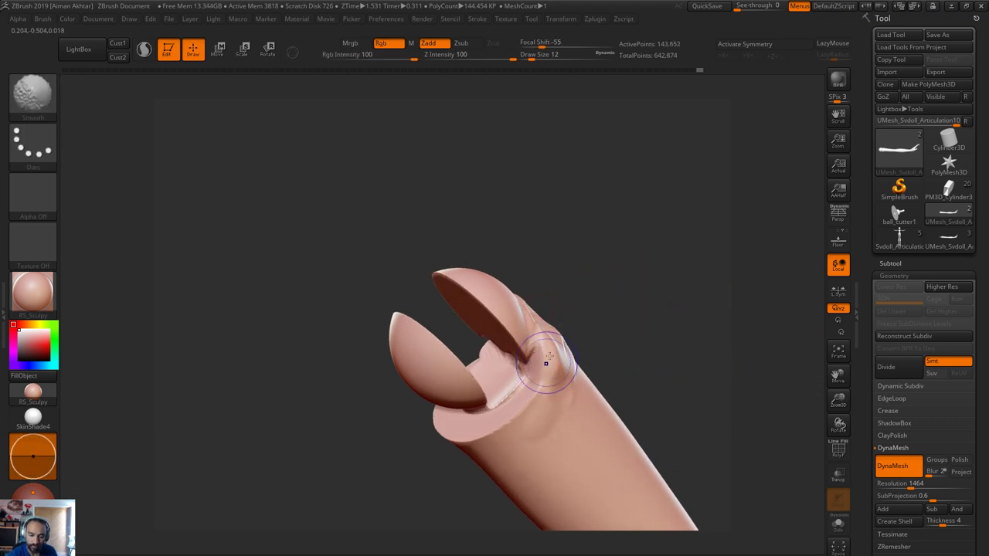
key("ctrl+shift+z")
key("ctrl+shift+z")
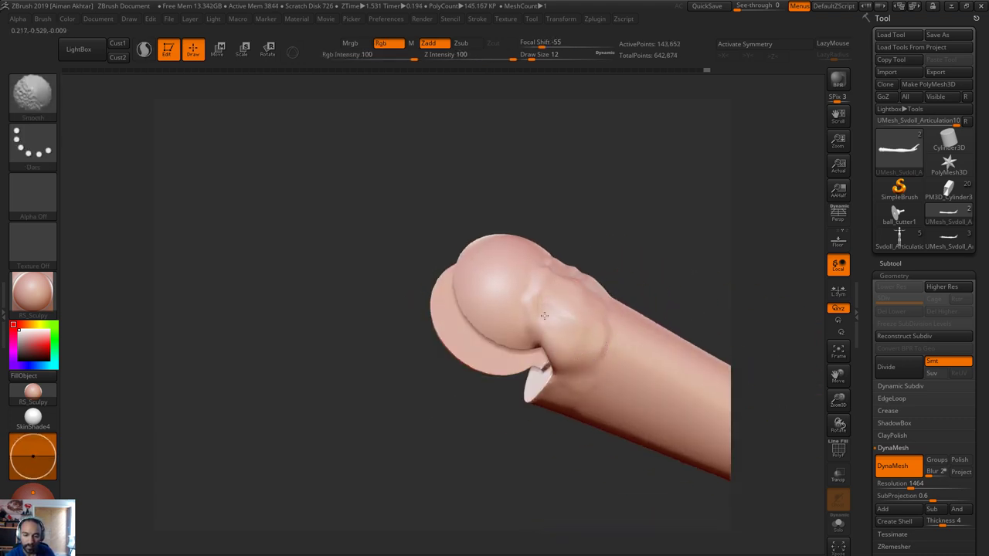
key("ctrl+shift+z")
key("ctrl+shift+z")
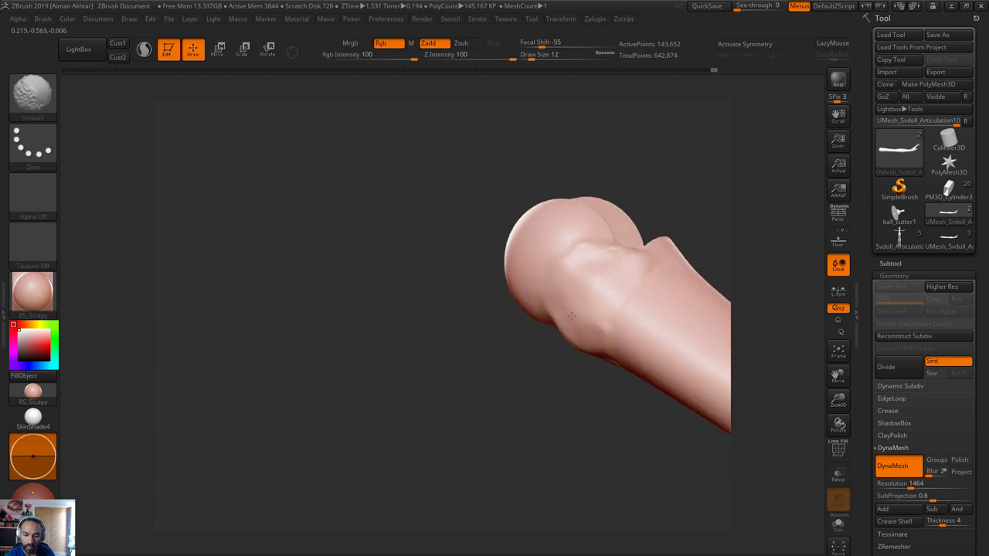
key("ctrl+shift+z")
left_click_drag(565, 365, 550, 344)
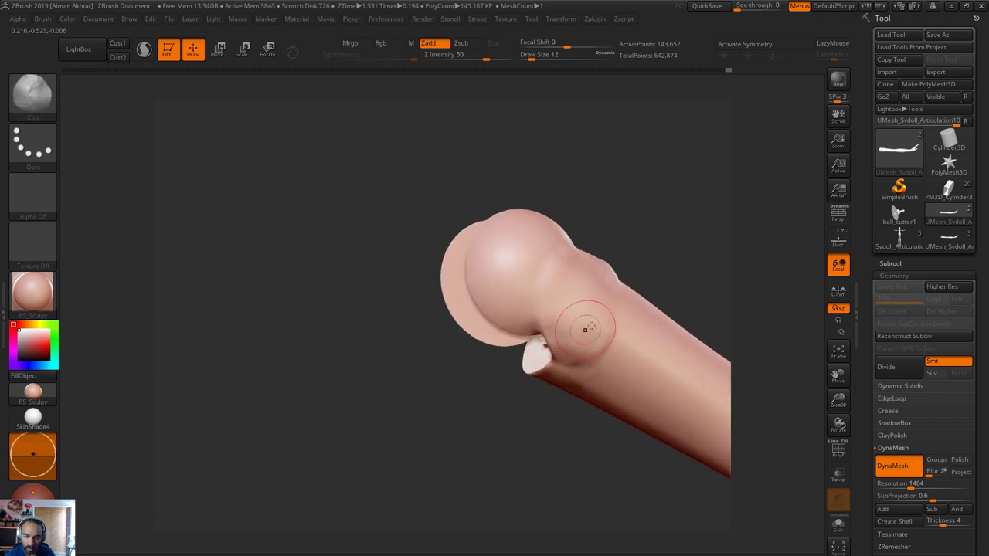
Fill the remaining dents in the bridge with clay and smooth its edge beside the slot
left_click_drag(602, 368, 577, 374)
key("ctrl+z")
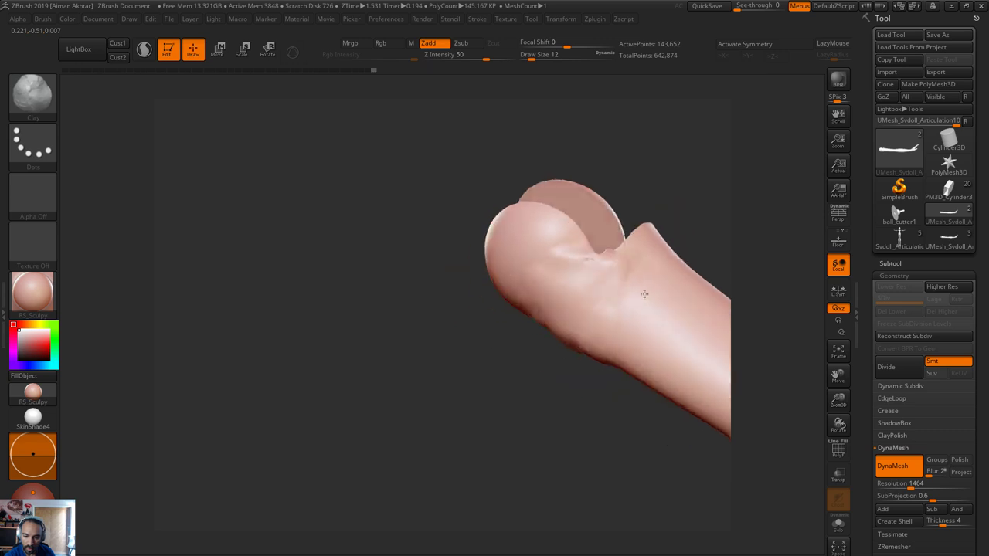
key("shift")
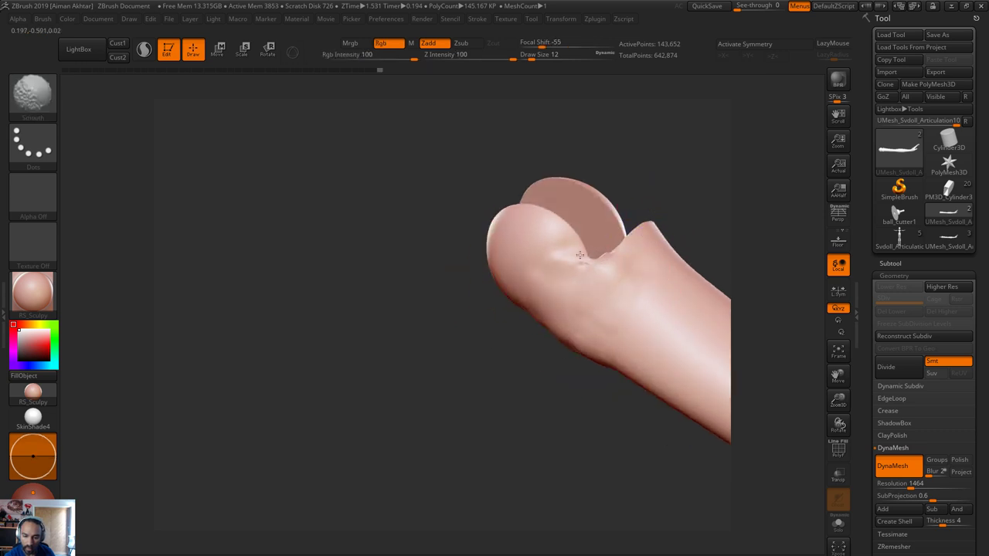
left_click_drag(579, 255, 569, 269, "shift")
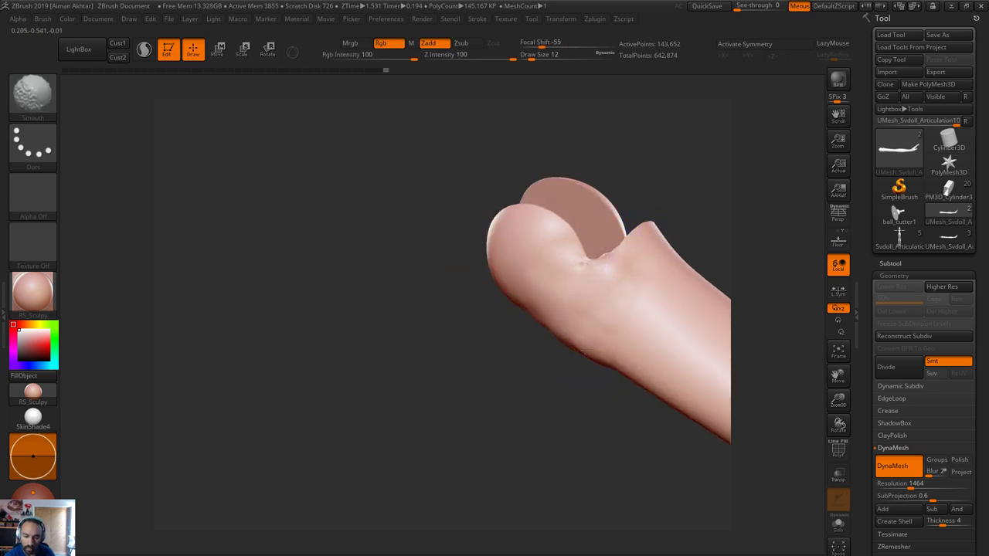
Flatten the outer face of the bridge into the arm with the hPolish brush at draw size 33
left_click_drag(696, 184, 666, 196)
key("b")
key("h")
key("p")
key("s")
left_click_drag(585, 312, 591, 312)
left_click_drag(592, 311, 541, 338)
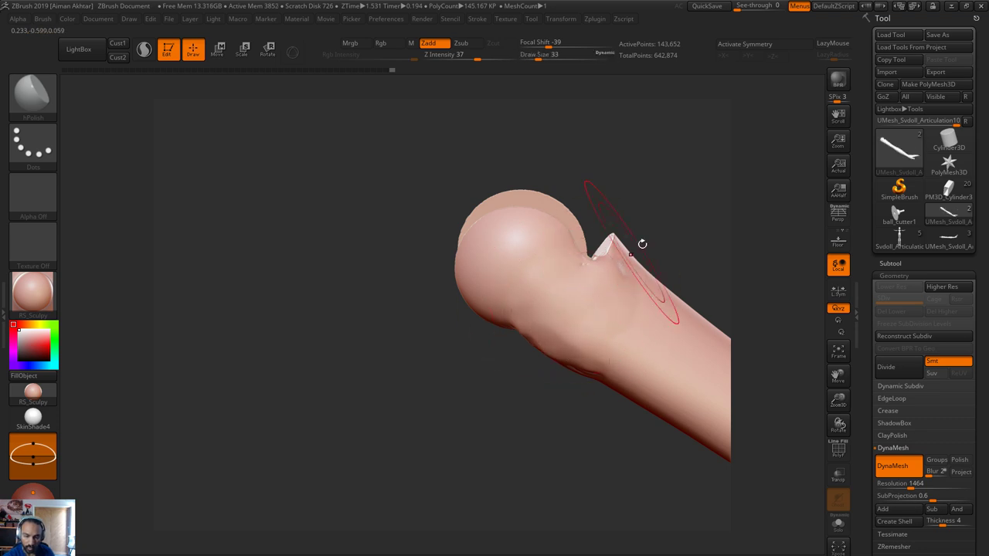
left_click_drag(642, 243, 564, 333)
left_click_drag(649, 309, 602, 340)
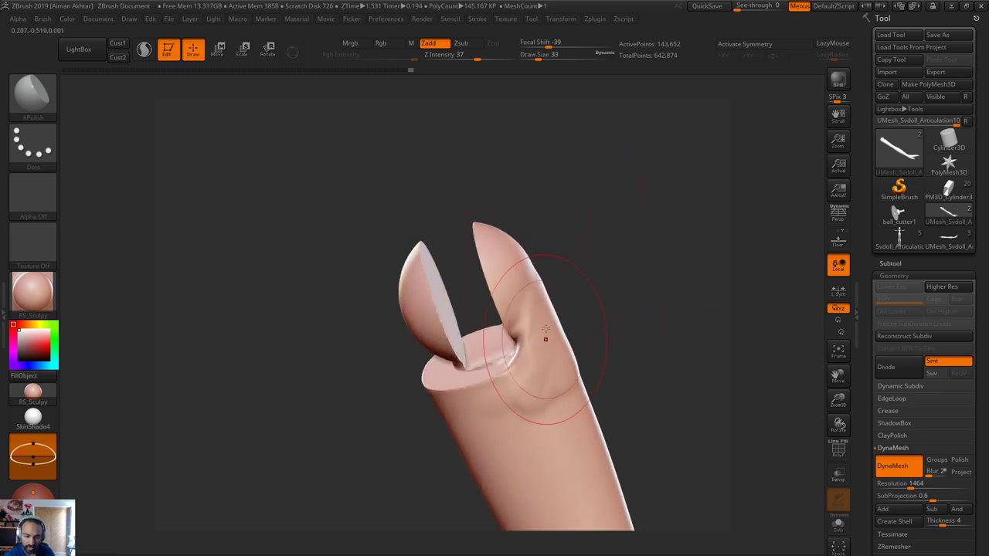
mouse_move(537, 407)
left_mouse_down()
mouse_move(528, 406)
mouse_move(529, 379)
mouse_move(580, 349)
left_mouse_up()
Polish the bridge's contour from the ball half down to the arm at hPolish draw size 16
key("s")
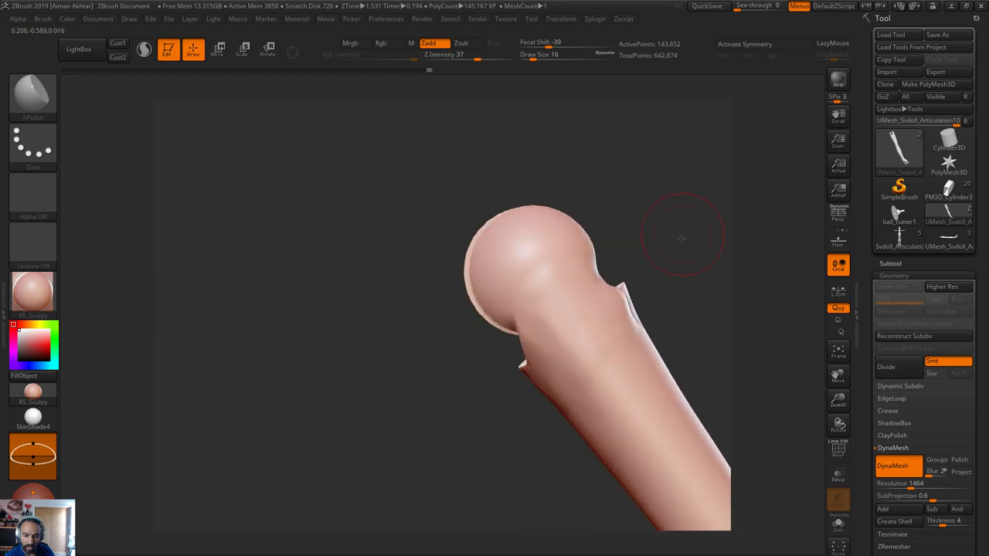
left_click_drag(681, 238, 645, 267)
left_click_drag(671, 232, 517, 294)
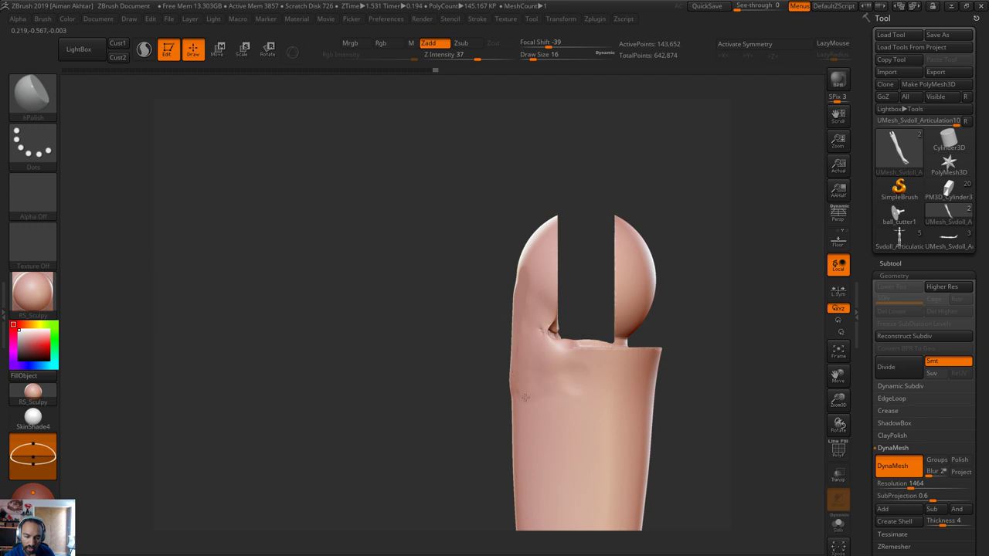
left_click_drag(510, 387, 506, 326)
left_click_drag(628, 239, 478, 351)
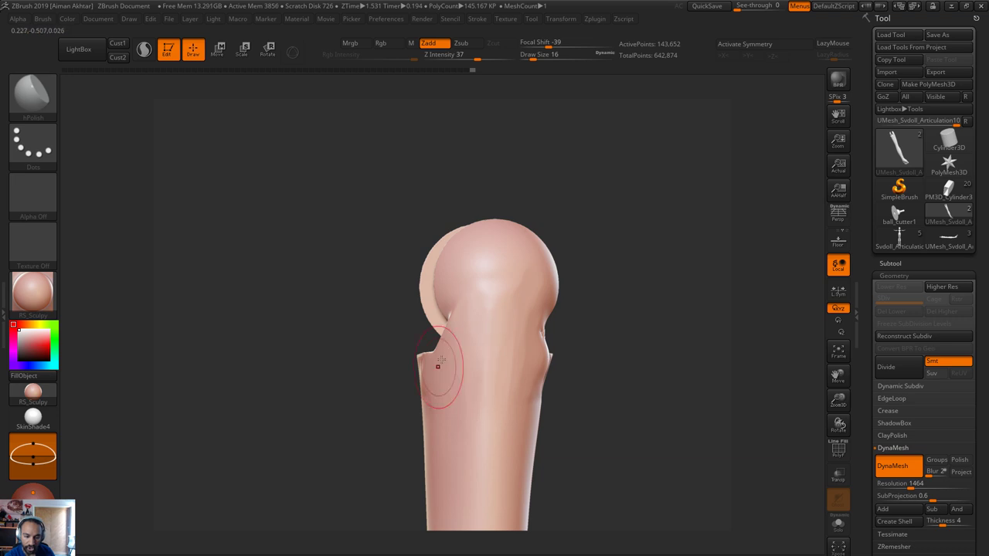
Smooth the neck edge where the ball half meets the bridge and DynaMesh the arm again
left_click_drag(499, 427, 541, 298)
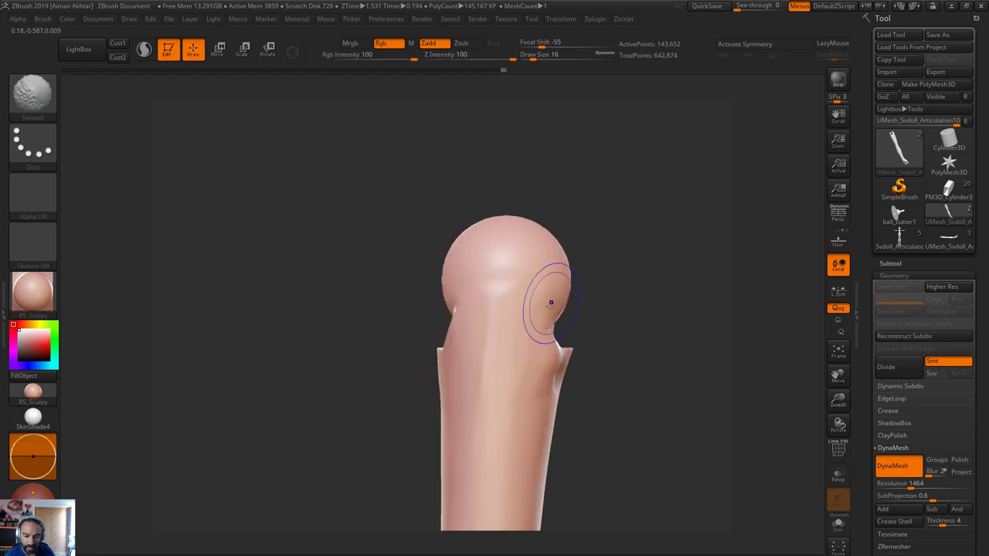
left_click_drag(599, 307, 541, 360)
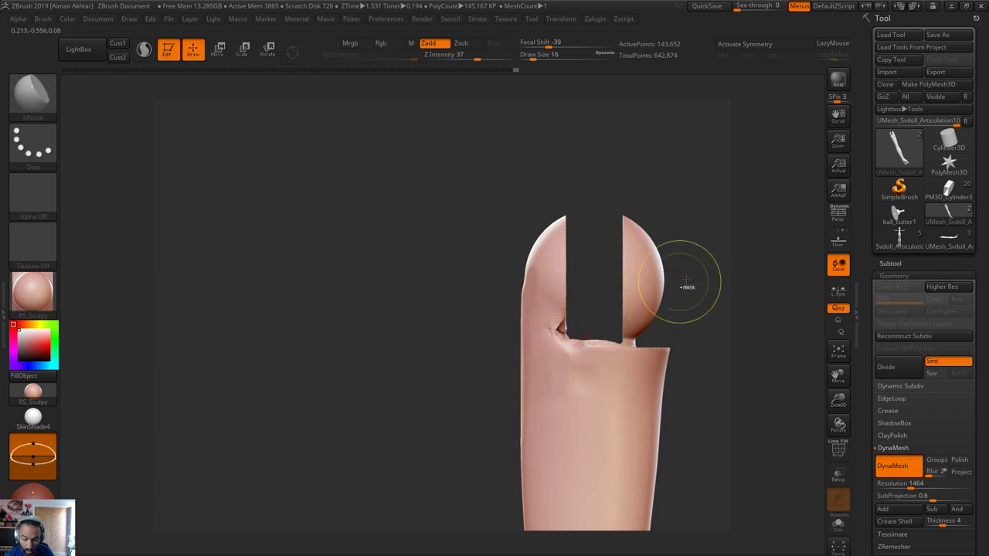
key("shift")
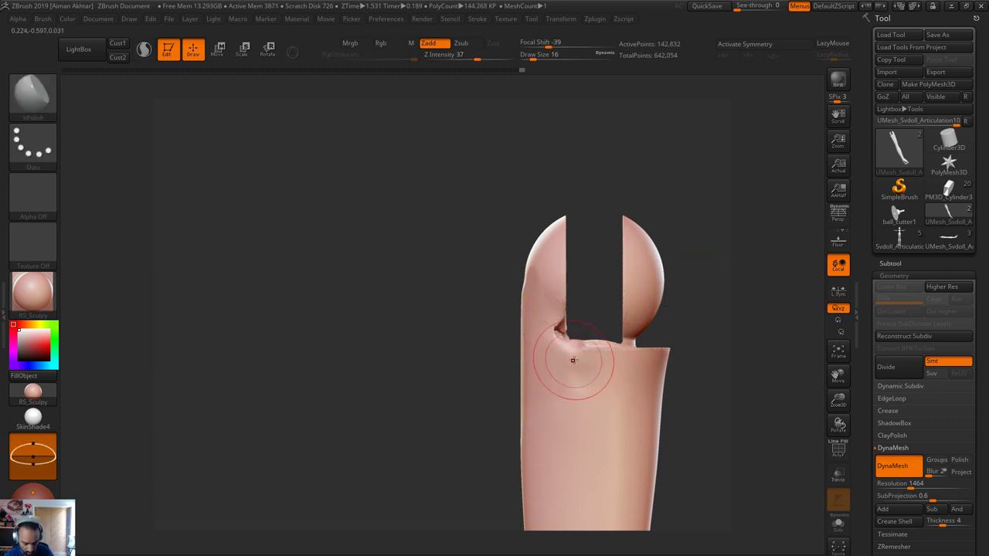
key("ctrl+z")
Fill the crevice at the slot's inner corner with the Inflate brush at draw size 8
left_click_drag(704, 256, 651, 265)
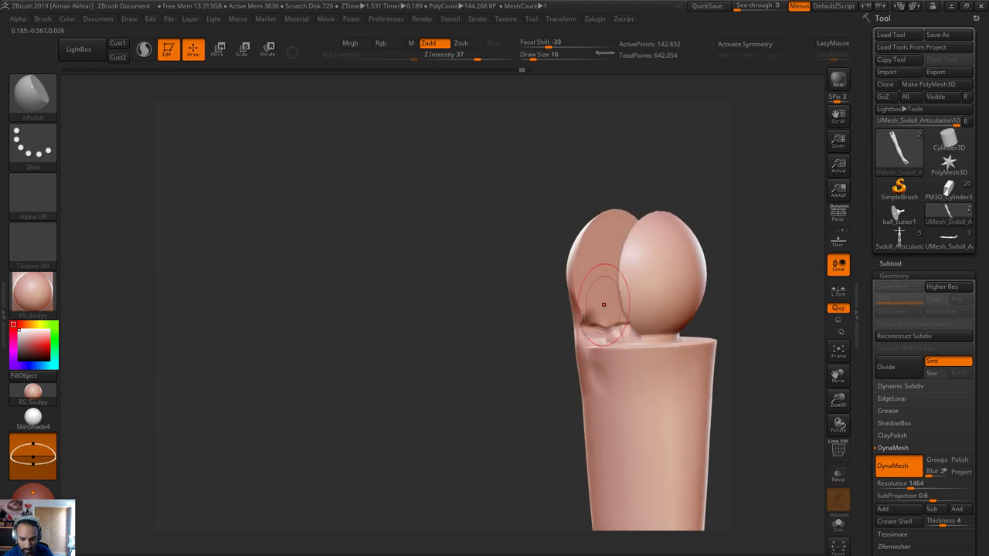
key("b")
key("i")
key("n")
key("s")
left_click_drag(581, 332, 577, 332)
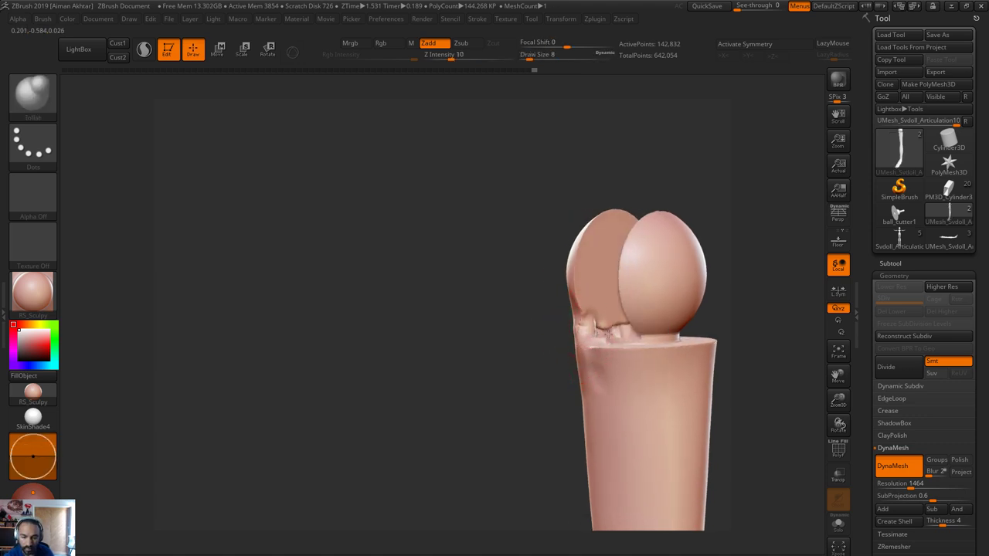
left_click_drag(644, 313, 691, 299)
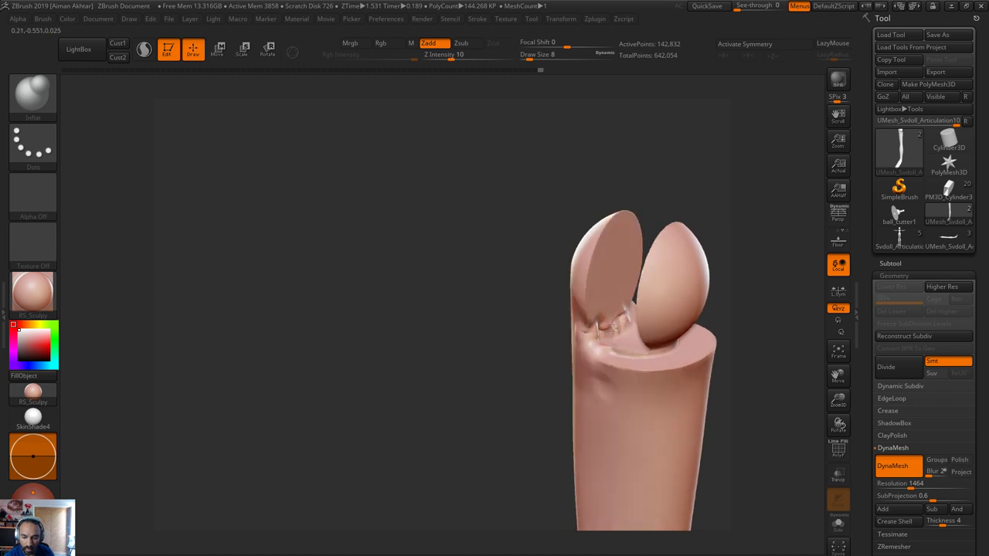
DynaMesh the arm and smooth the inflated inner corner of the slot
right_click_drag(741, 210, 643, 308)
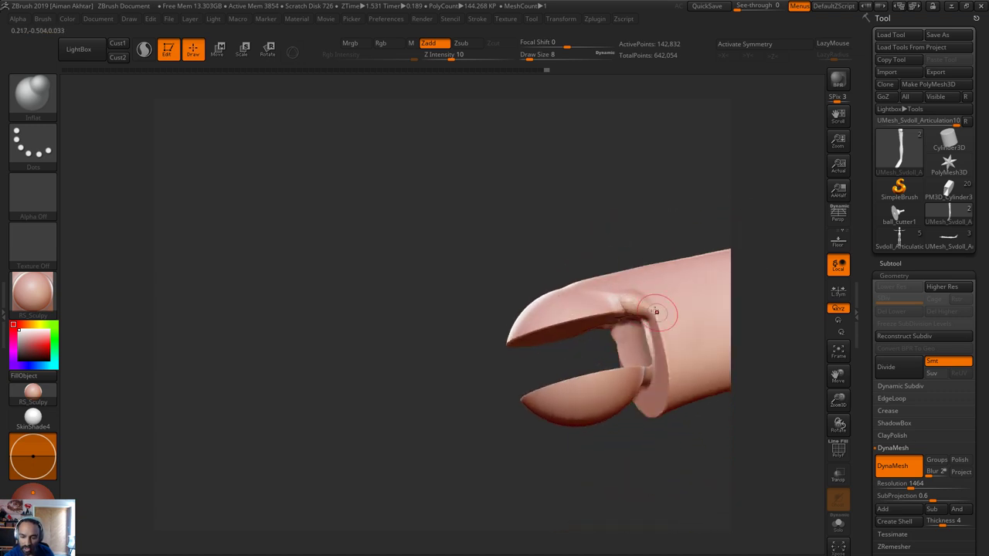
left_click_drag(648, 217, 665, 238, "ctrl")
mouse_move(636, 292)
left_mouse_down("shift")
mouse_move(629, 296)
mouse_move(646, 304)
left_mouse_up("shift")
mouse_move(655, 220)
right_mouse_down()
mouse_move(688, 199)
mouse_move(731, 232)
mouse_move(784, 223)
right_mouse_up()
Enlarge the draw size to 23 and smooth the arm's surface below the slot corner
key("s")
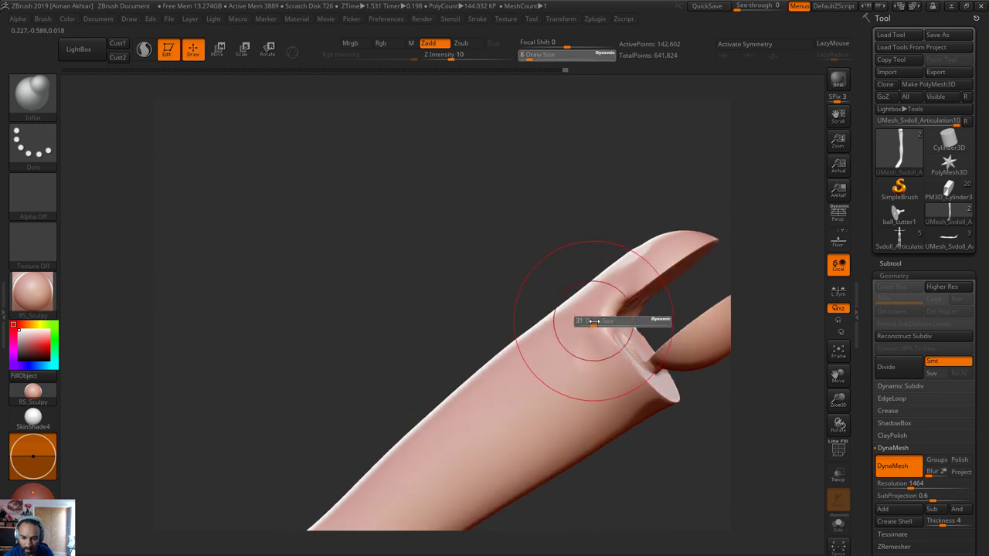
left_click_drag(598, 328, 590, 382, "shift")
key("s")
left_click_drag(605, 330, 602, 330)
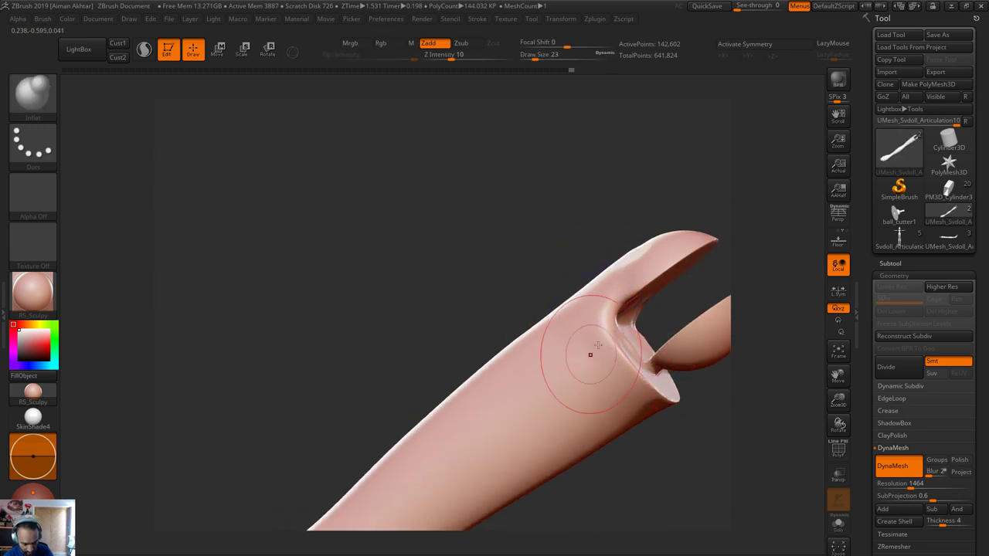
key("shift")
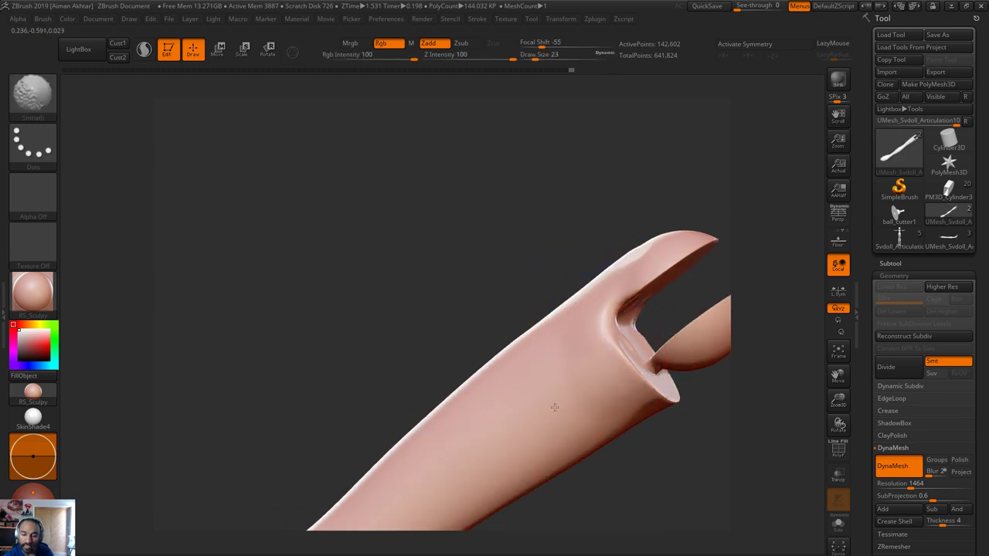
Smooth the remaining unevenness on the bridge's outer side between the ball half and the arm
right_click_drag(678, 211, 660, 239)
mouse_move(660, 239)
left_mouse_down("shift")
mouse_move(622, 249)
mouse_move(651, 223)
left_mouse_up("shift")
right_click_drag(652, 222, 604, 218)
mouse_move(582, 243)
left_mouse_down("shift")
mouse_move(565, 252)
mouse_move(569, 230)
mouse_move(557, 213)
left_mouse_up("shift")
Refine the notch edge between the ball half and the arm's rim with the Move brush at draw size 16, then smooth it
key("b")
key("m")
key("v")
key("s")
key("s")
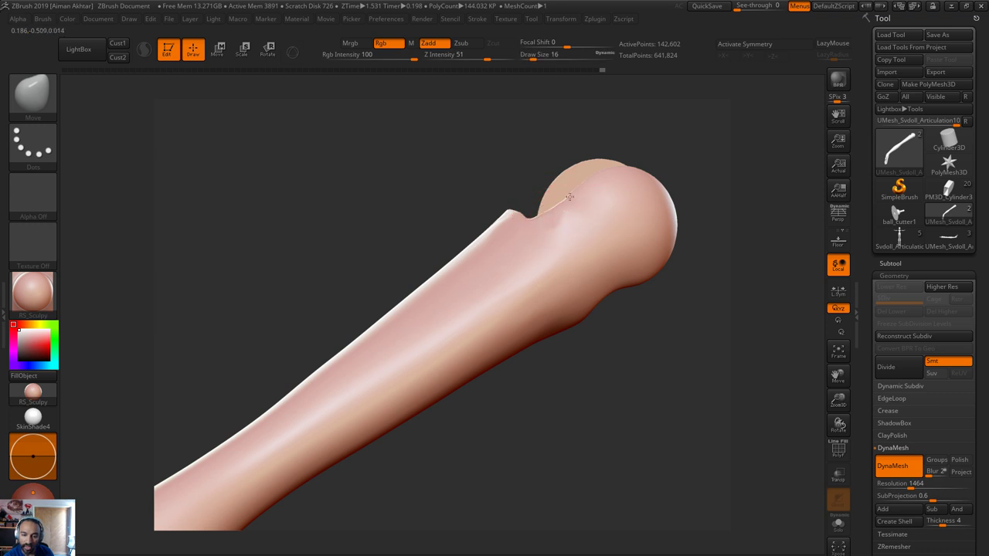
key("shift")
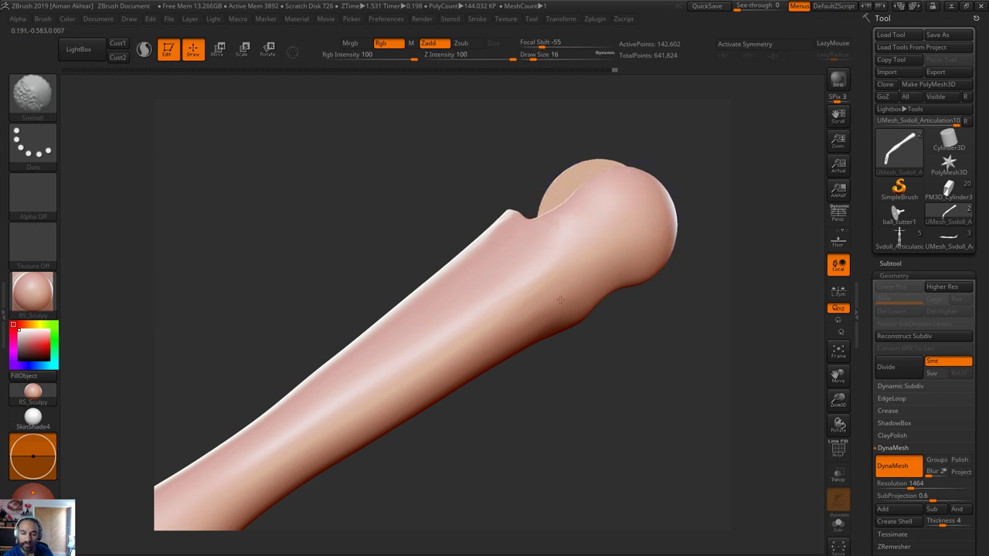
Check the finished joint from several sides and switch the active tool to the ball_cutter1 model
left_click_drag(740, 203, 670, 270, "shift")
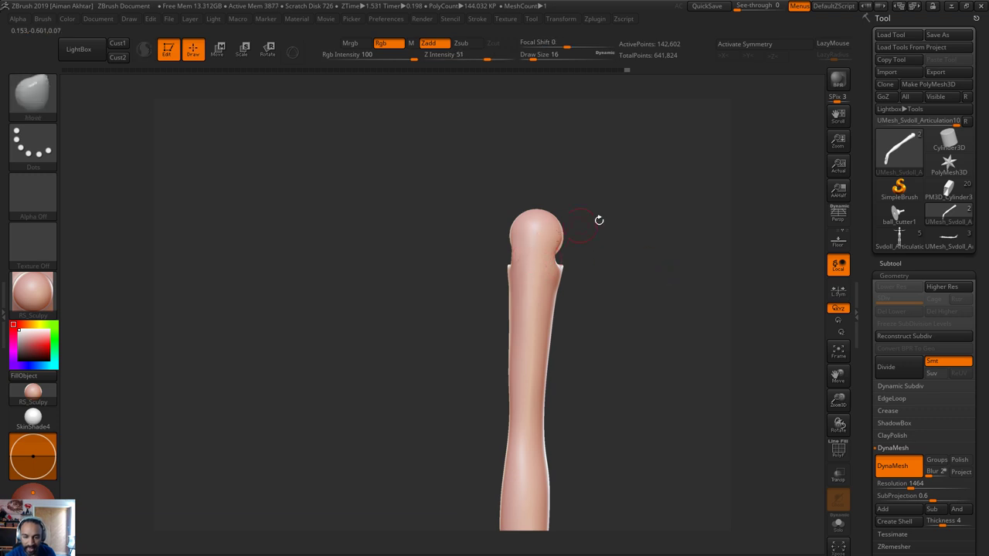
mouse_move(599, 220)
left_mouse_down()
mouse_move(629, 235)
mouse_move(527, 249)
left_mouse_up()
mouse_move(611, 246)
left_mouse_down("alt")
mouse_move(623, 289)
mouse_move(599, 281)
mouse_move(618, 263)
mouse_move(600, 205)
left_mouse_up("alt")
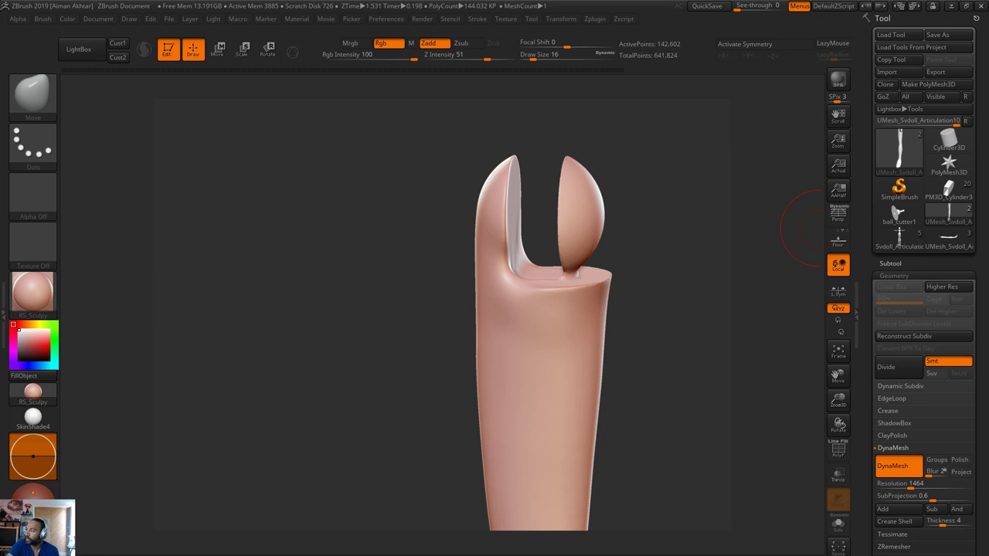
left_click(896, 214)
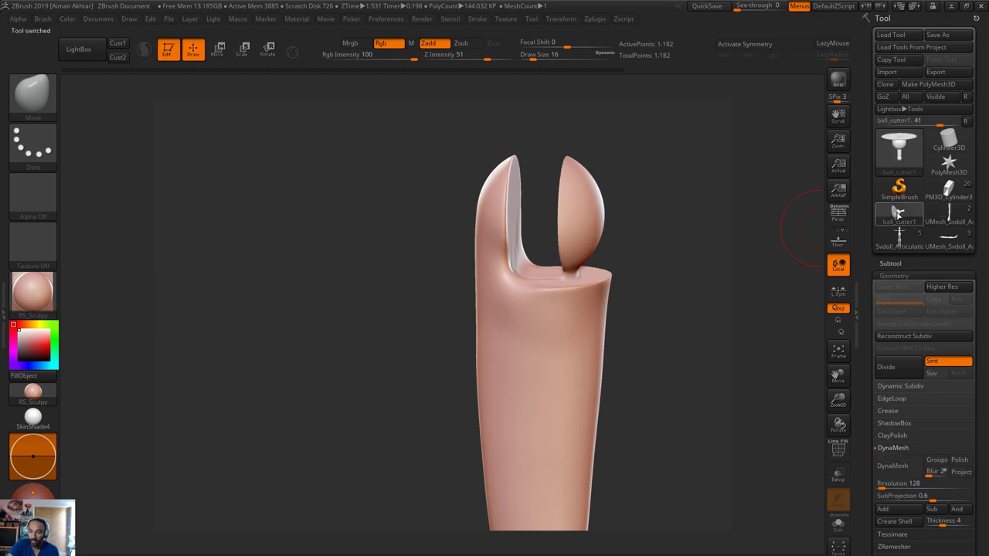
Frame the whole ball_cutter1 model and view it from the side
left_click_drag(636, 448, 612, 498, "alt")
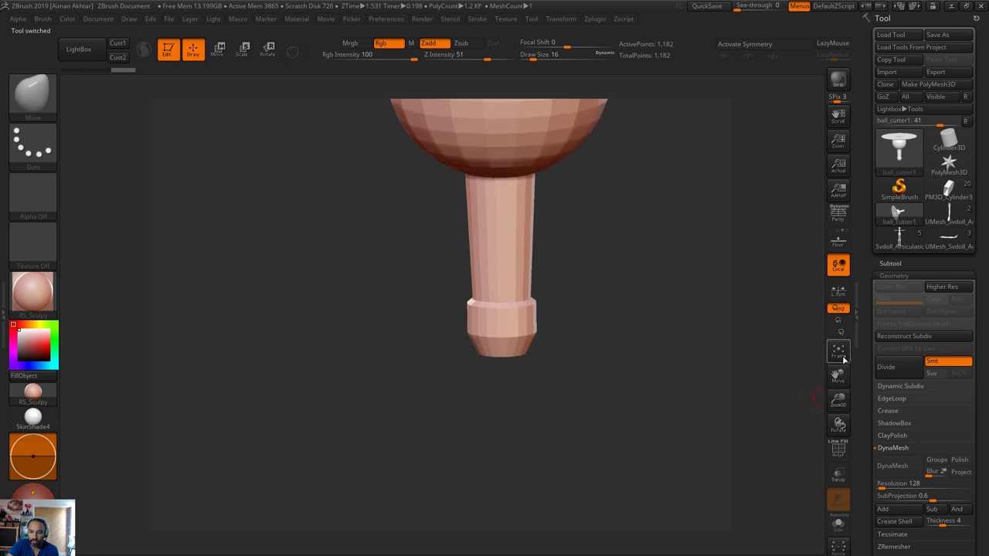
left_click(841, 355)
left_click_drag(701, 426, 663, 421)
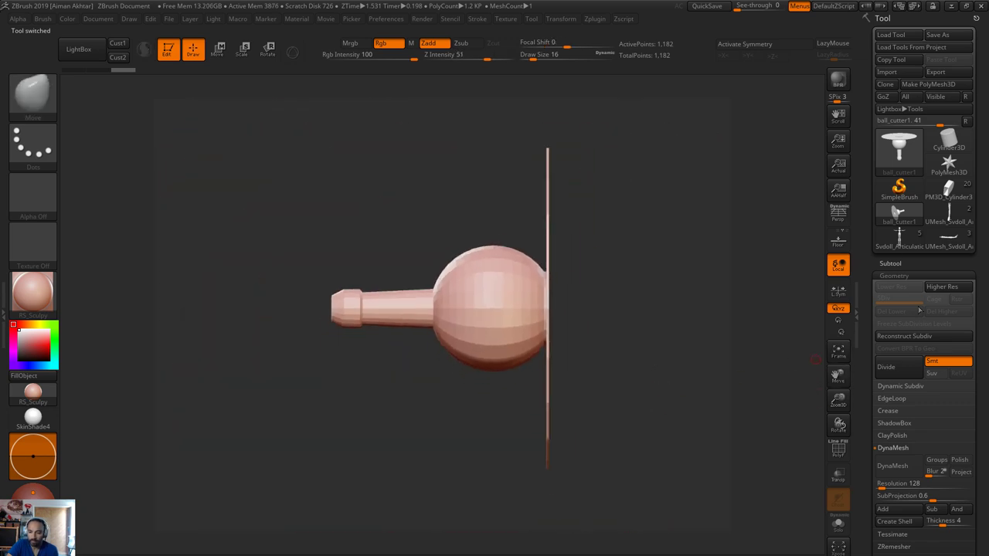
Switch to the articulated doll tool, show only its ball_cutter2 subtool, and display its polygon wireframe
left_click(899, 235)
left_click(895, 262)
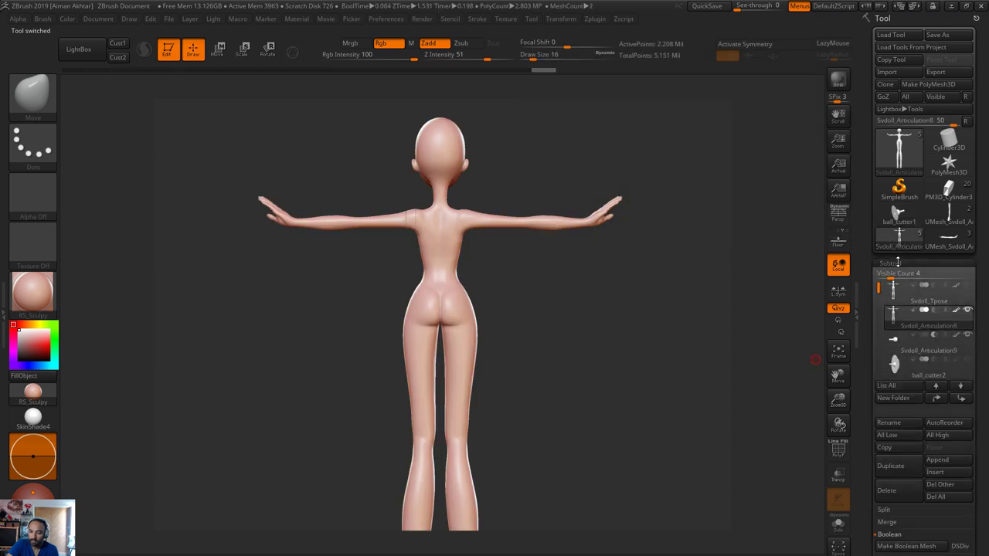
left_click(900, 216)
left_click(899, 238)
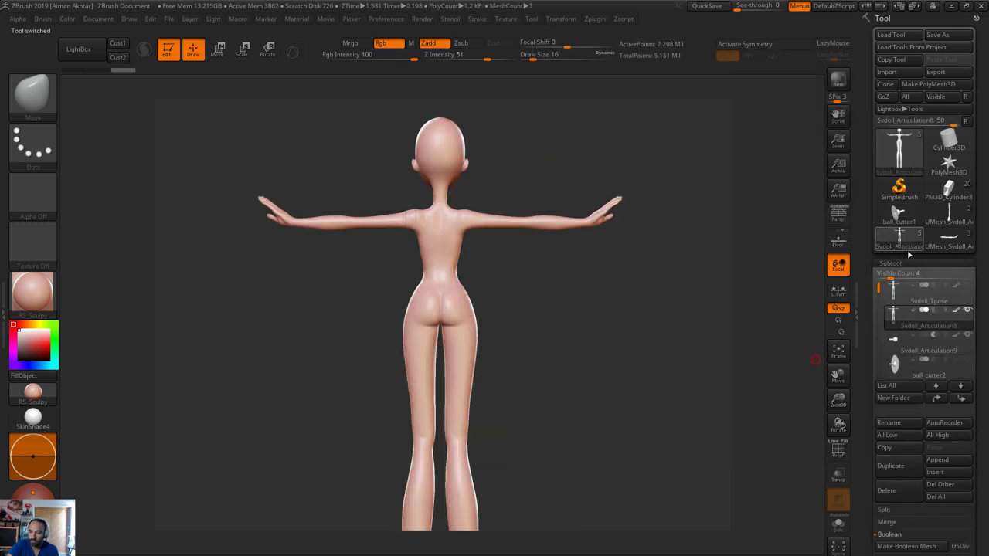
left_click(959, 341)
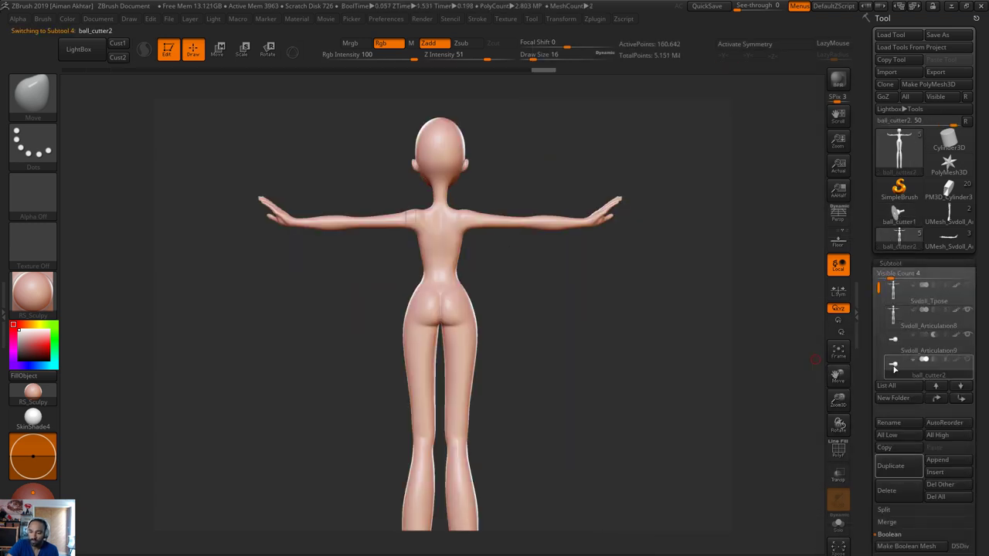
left_click(969, 335)
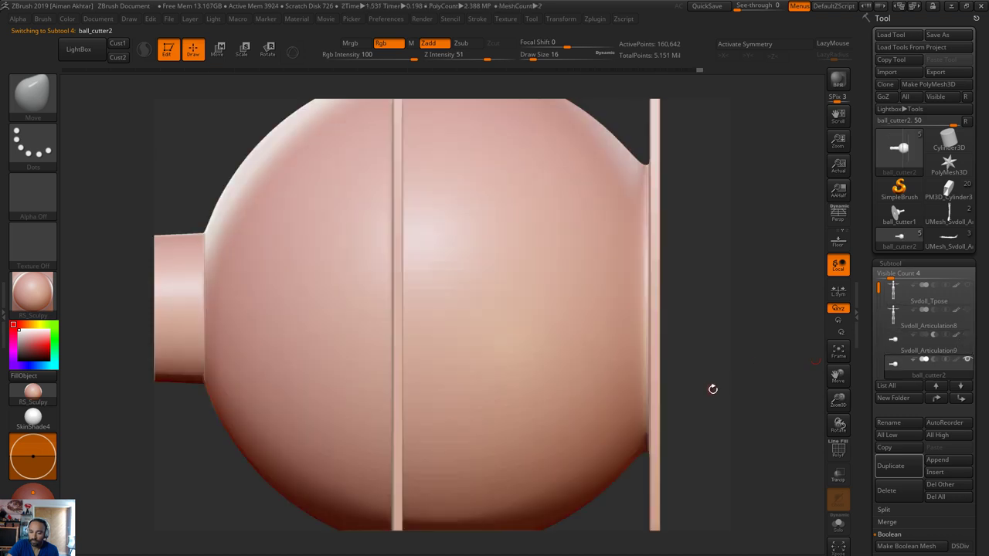
left_click_drag(712, 389, 665, 415, "alt")
left_click(839, 449)
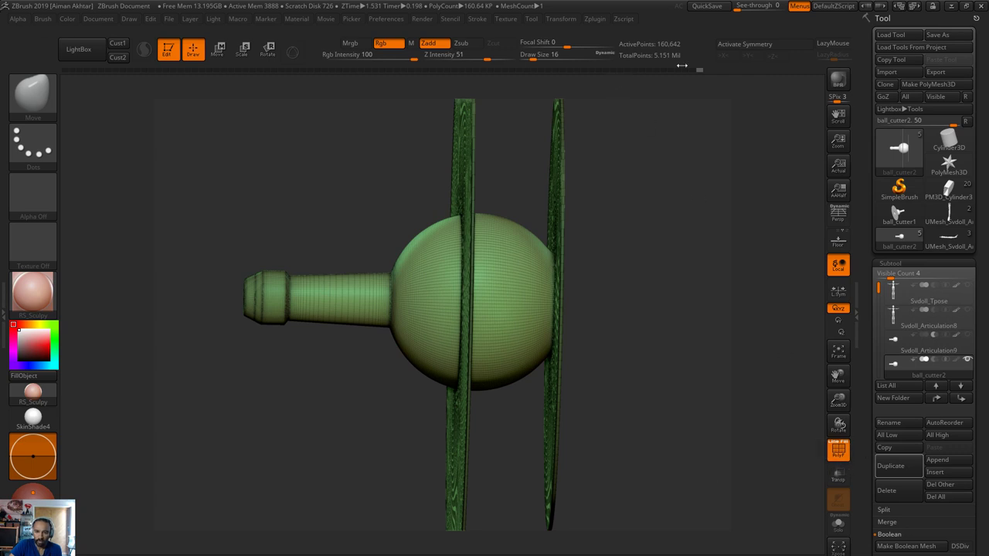
Step the ball_cutter2 subtool back through its undo history to the undivided low-poly mesh with separate polygroups
left_click_drag(671, 128, 685, 75)
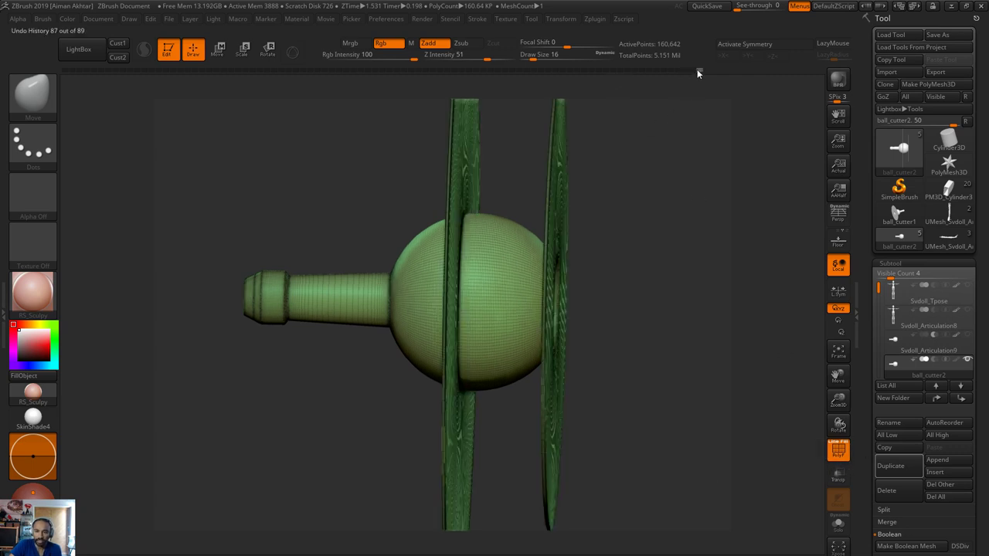
left_click(694, 71)
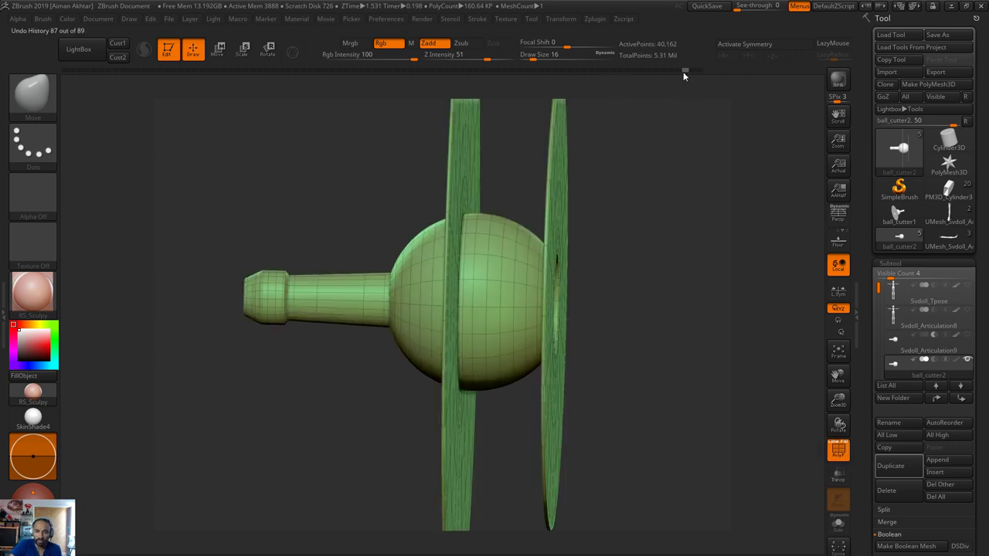
key("shift+d")
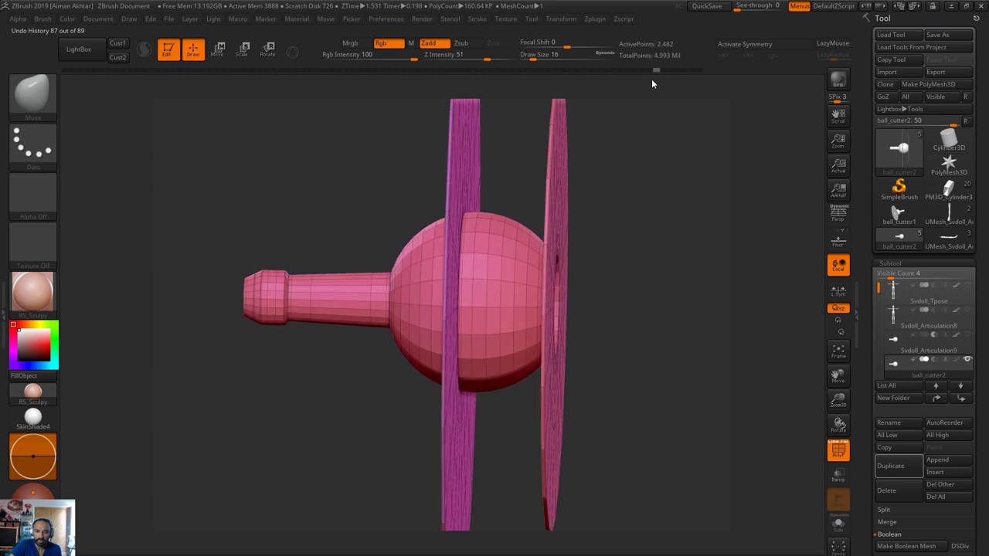
left_click_drag(659, 80, 671, 78)
mouse_move(539, 76)
left_mouse_down()
mouse_move(468, 74)
mouse_move(550, 70)
left_mouse_up()
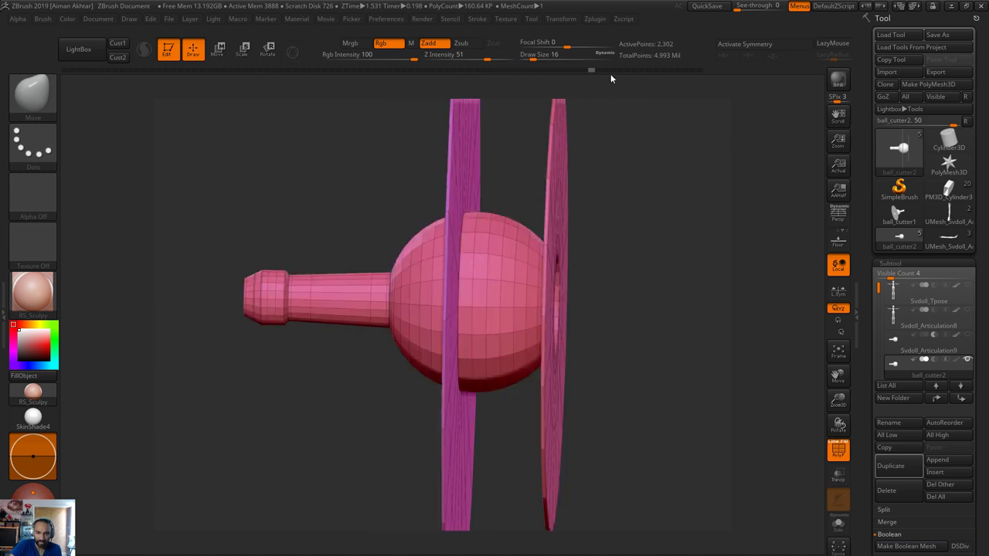
left_click_drag(611, 78, 650, 78)
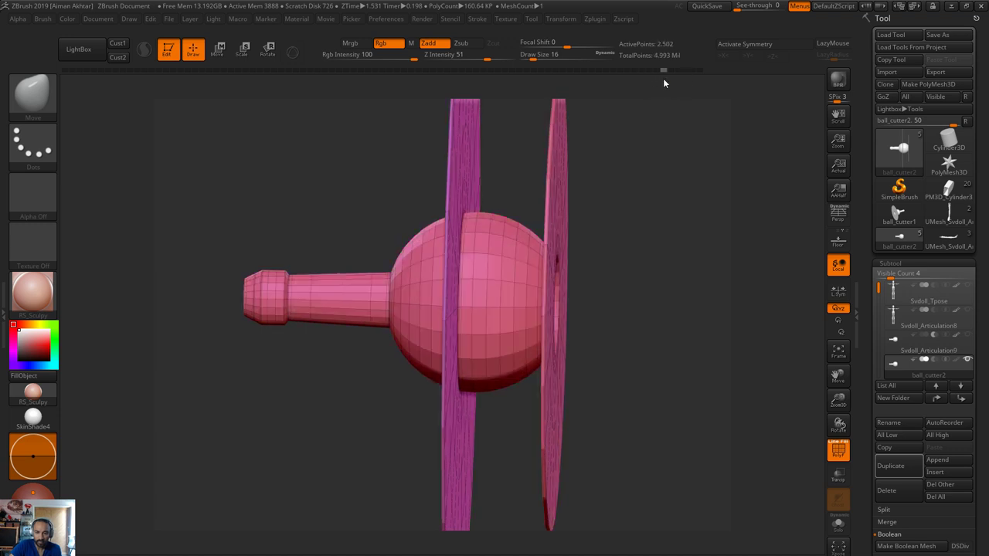
Examine the cutter's ball, stem, two discs and hollow centre from several sides
left_click_drag(700, 312, 489, 263)
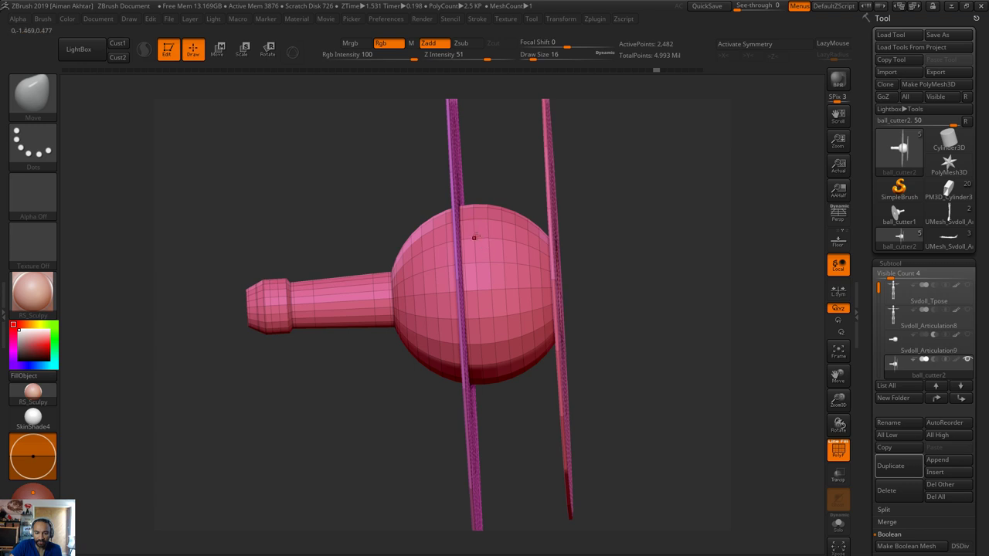
left_click_drag(627, 255, 521, 252)
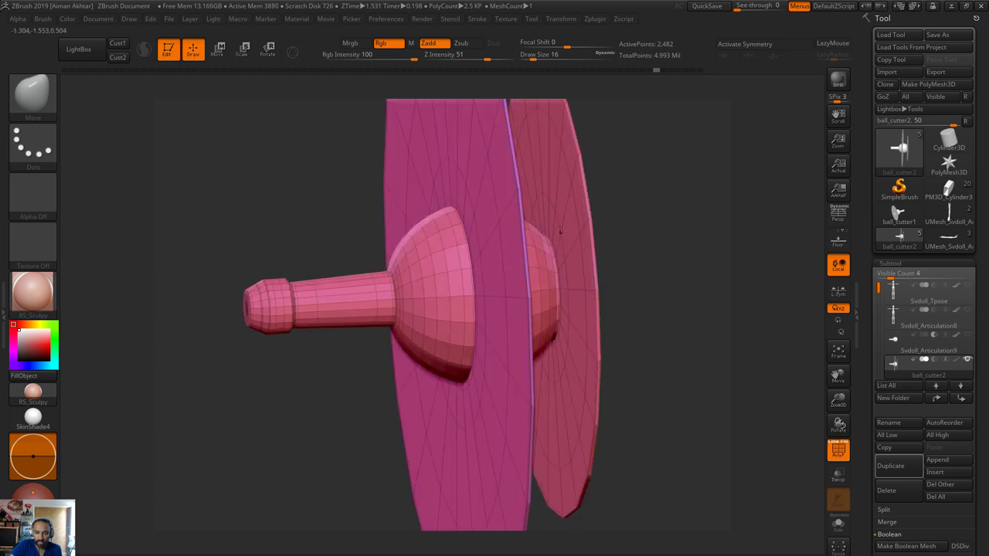
left_click_drag(650, 224, 561, 271)
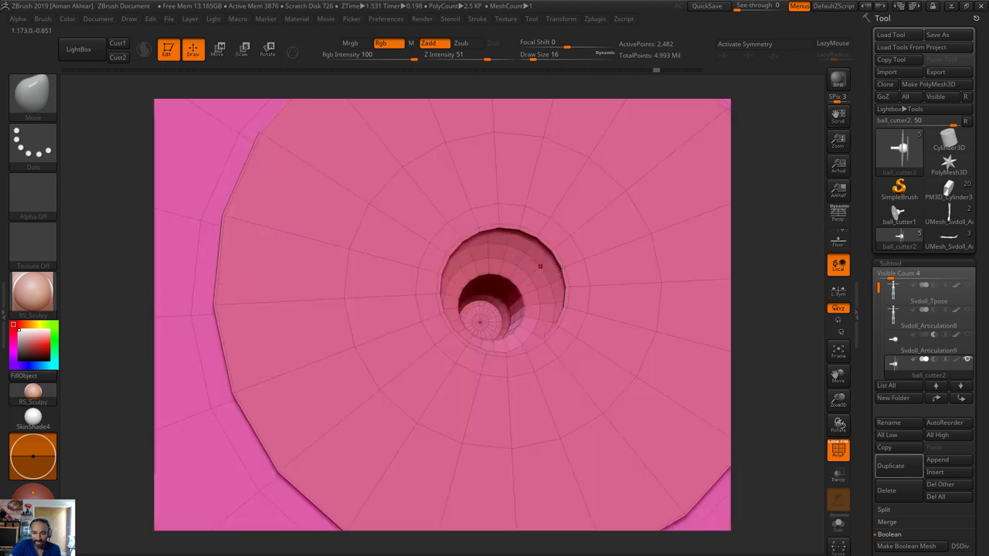
left_click_drag(799, 321, 775, 330)
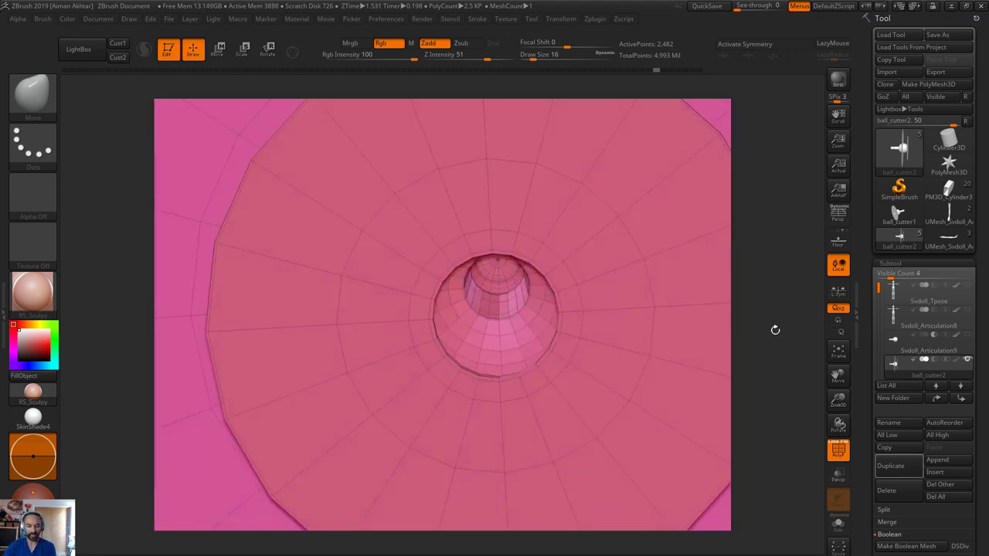
left_click_drag(787, 350, 832, 334)
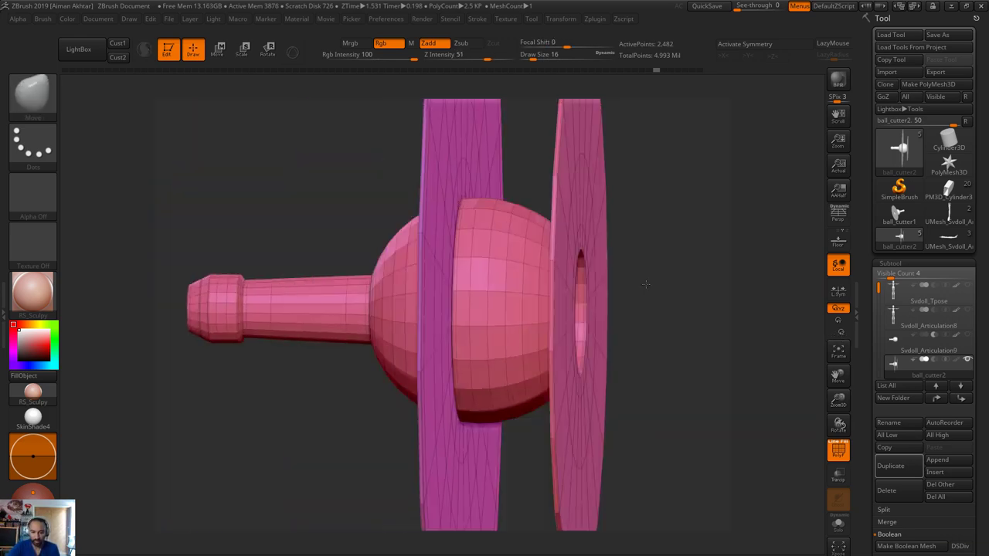
left_click_drag(646, 284, 529, 214, "shift")
left_click_drag(621, 203, 661, 163)
left_click_drag(745, 215, 743, 219)
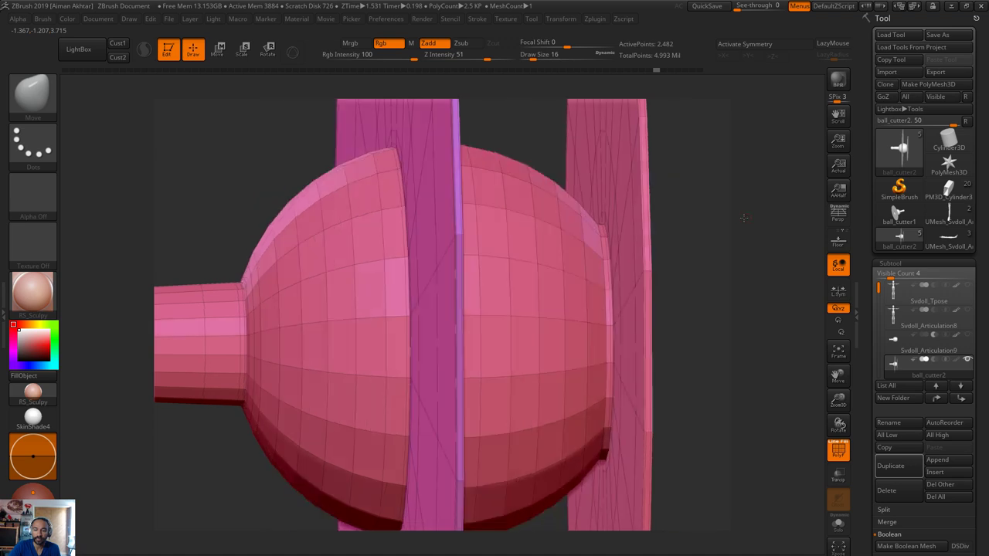
left_click_drag(650, 190, 742, 218)
Insert two edge loops with the ZModeler brush on the cutter's discs around the ball
left_click(33, 93)
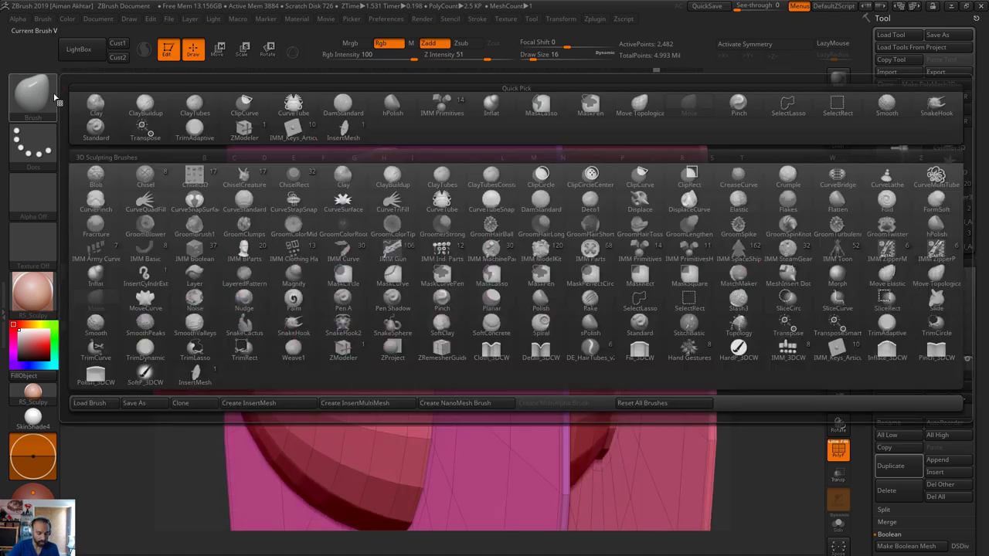
key("z")
key("m")
mouse_move(780, 340)
left_mouse_down()
mouse_move(789, 336)
mouse_move(666, 335)
mouse_move(673, 341)
mouse_move(545, 305)
mouse_move(621, 298)
left_mouse_up()
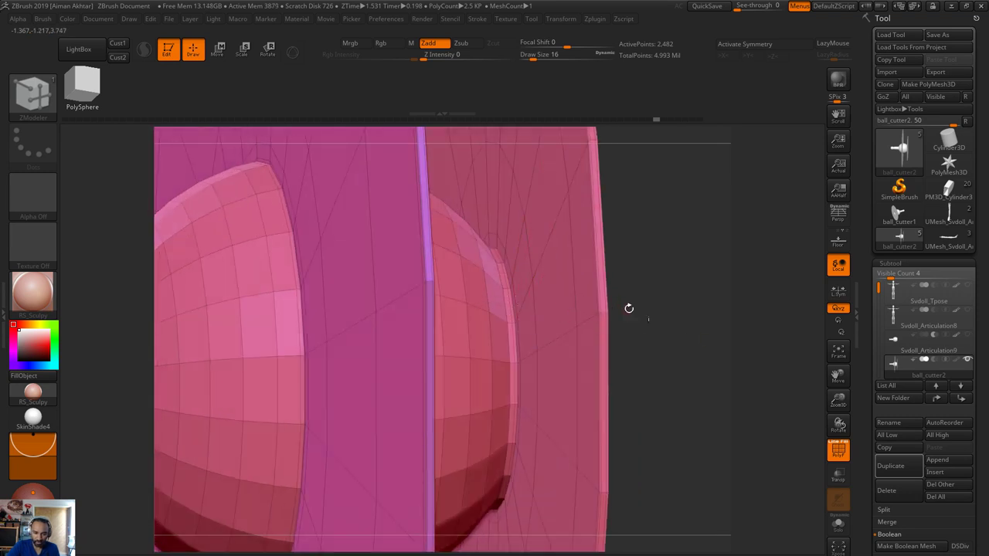
left_click_drag(673, 325, 680, 389, "alt")
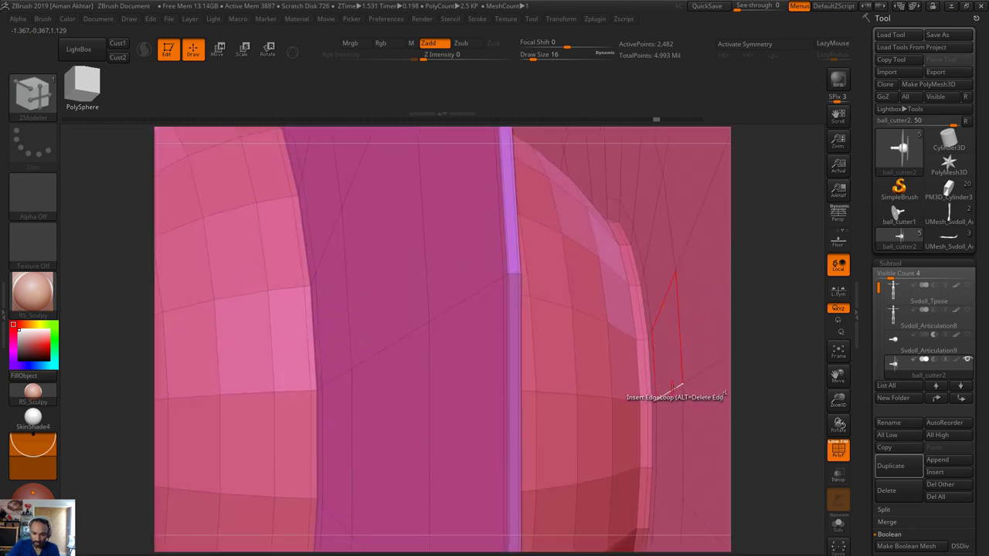
mouse_move(768, 383)
left_mouse_down("alt")
mouse_move(747, 383)
mouse_move(763, 374)
left_mouse_up("alt")
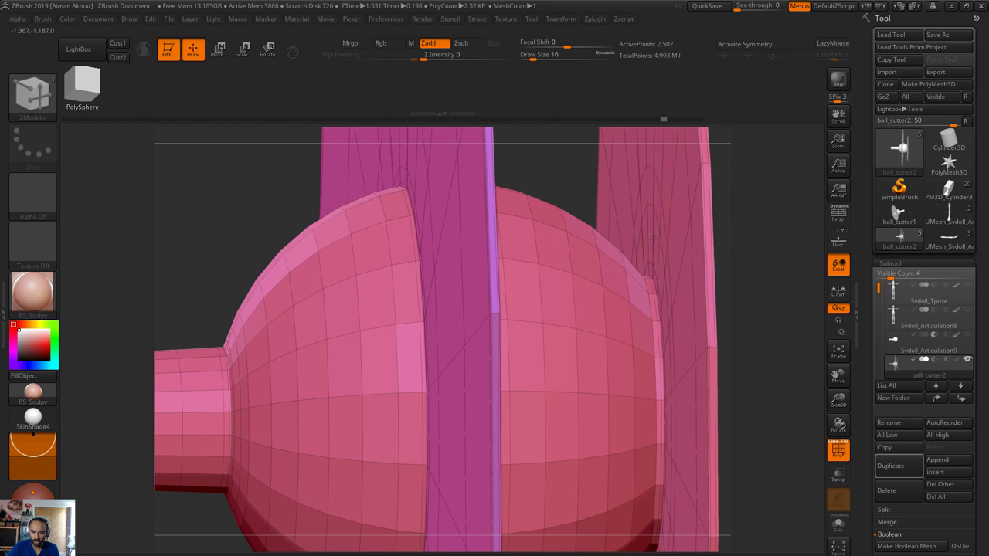
left_click_drag(805, 347, 817, 350)
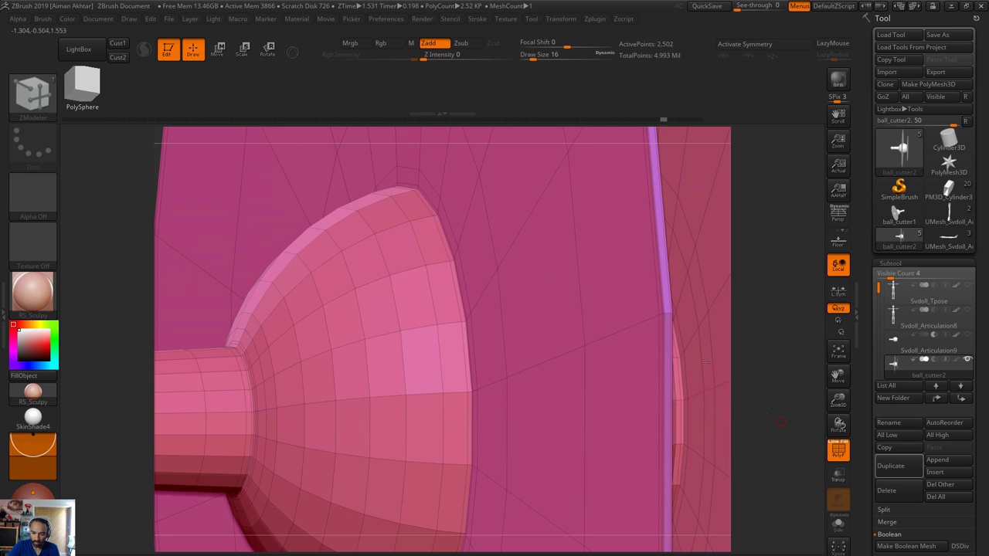
left_click_drag(782, 421, 591, 269, "alt")
left_click_drag(666, 340, 659, 298)
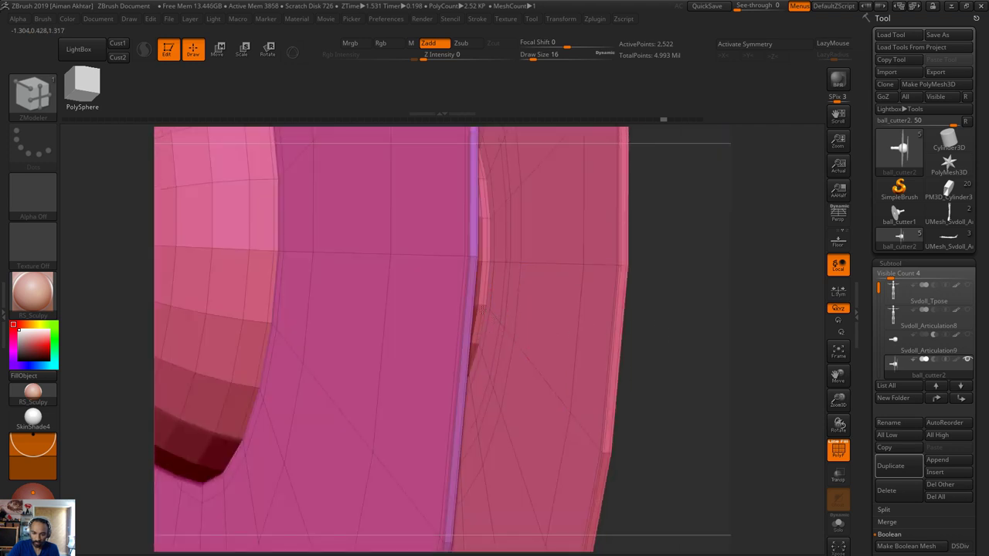
mouse_move(651, 331)
left_mouse_down()
mouse_move(713, 323)
mouse_move(706, 348)
mouse_move(667, 336)
left_mouse_up()
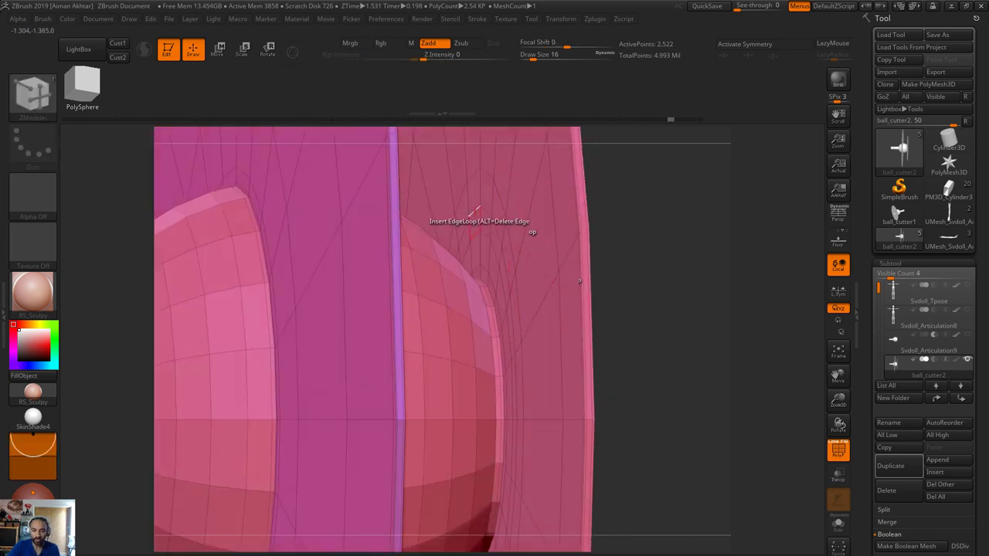
Set ZModeler's edge action to Delete with EdgeLoop Complete and remove edge loops from the ball section between the two discs
left_click_drag(749, 289, 364, 210)
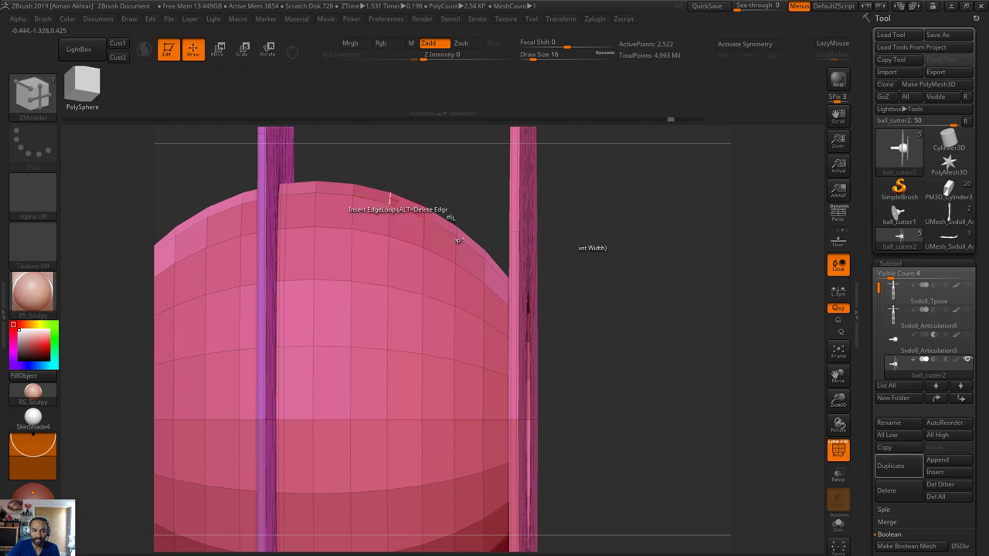
mouse_move(464, 188)
left_mouse_down()
mouse_move(425, 197)
mouse_move(451, 194)
left_mouse_up()
key("space")
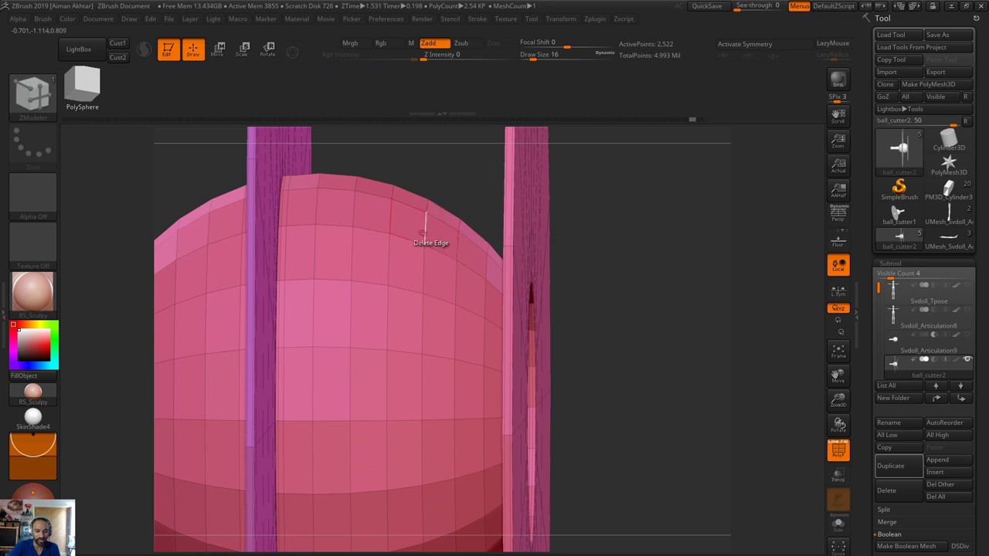
left_click_drag(713, 306, 660, 93)
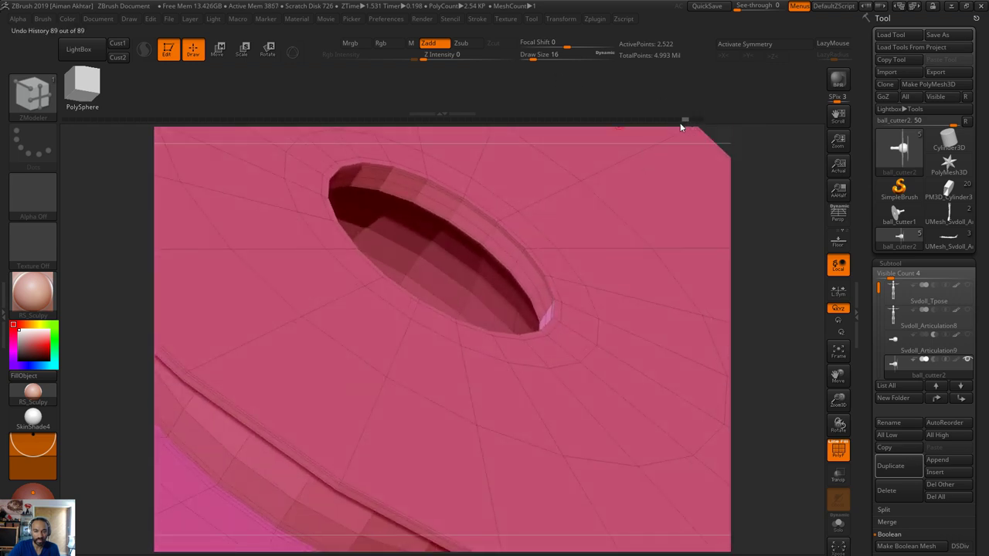
left_click_drag(741, 126, 486, 181, "shift")
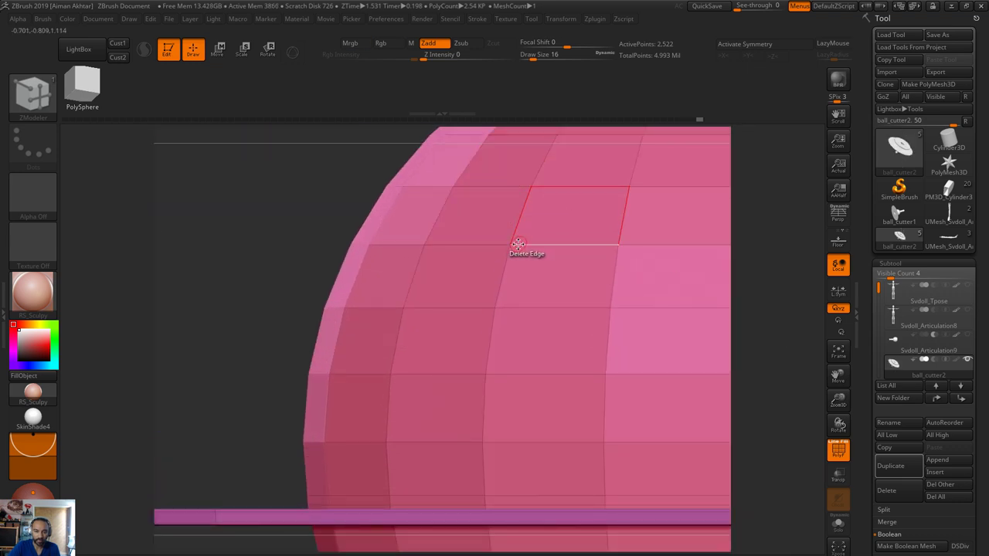
key("space")
left_click(519, 371)
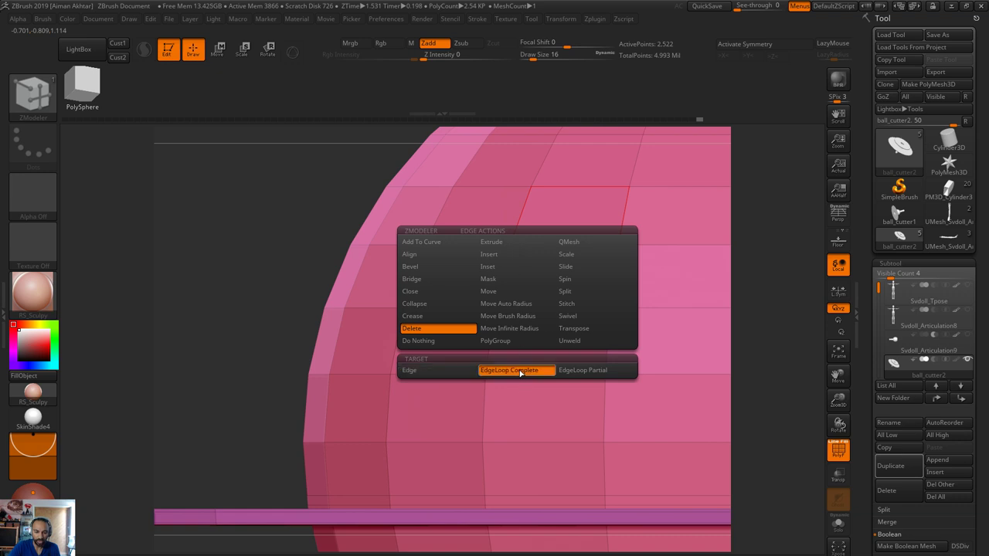
left_click(570, 188)
left_click_drag(741, 202, 585, 340, "alt")
left_click(484, 231)
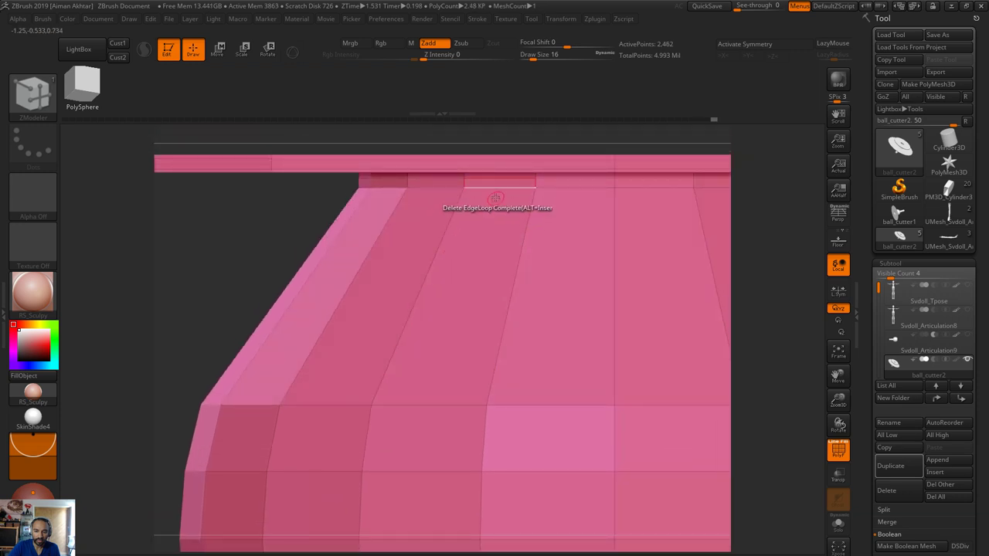
Delete the narrow complete edge loops where the straightened ball section meets the outer disc
left_click_drag(763, 210, 744, 277)
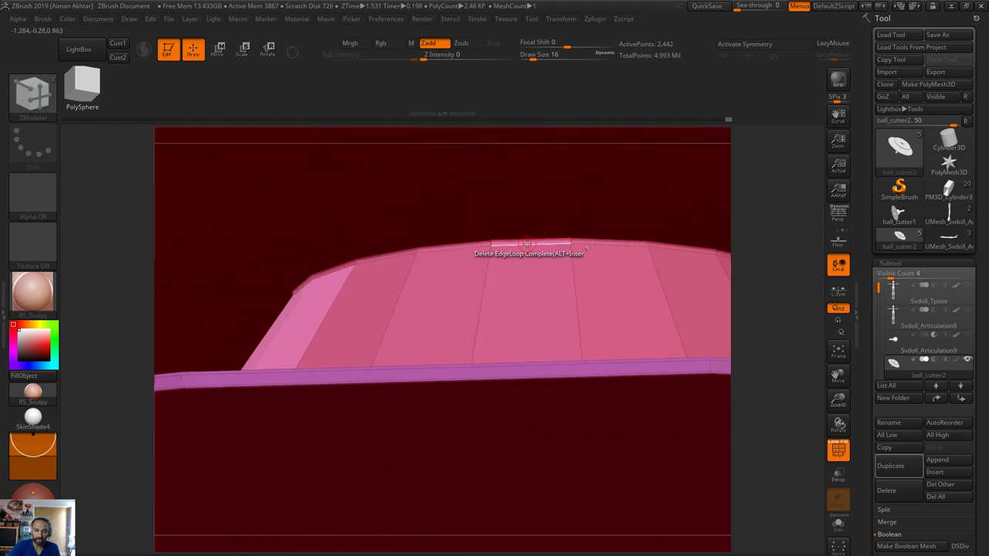
left_click(527, 244)
left_click(531, 239)
left_click(532, 235)
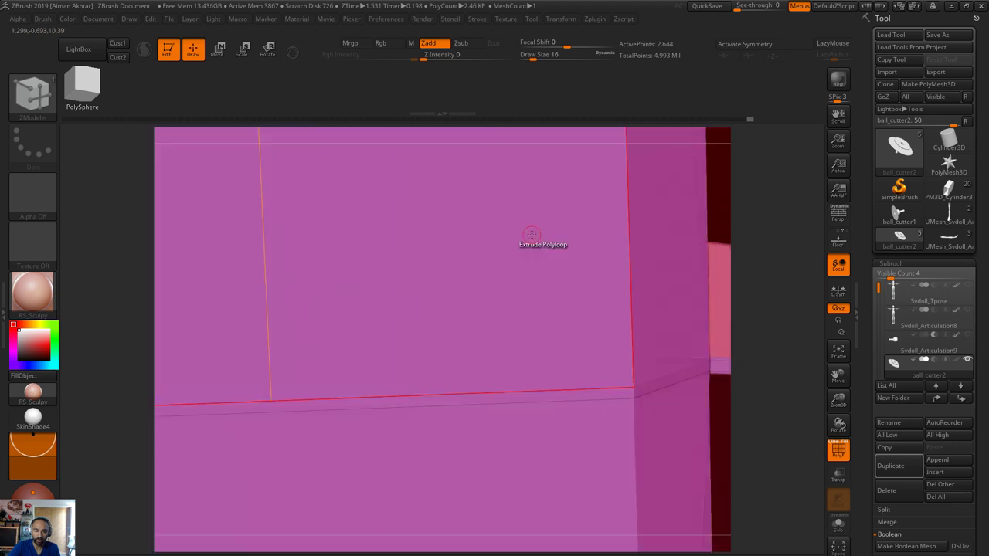
key("ctrl+z")
left_click(544, 234)
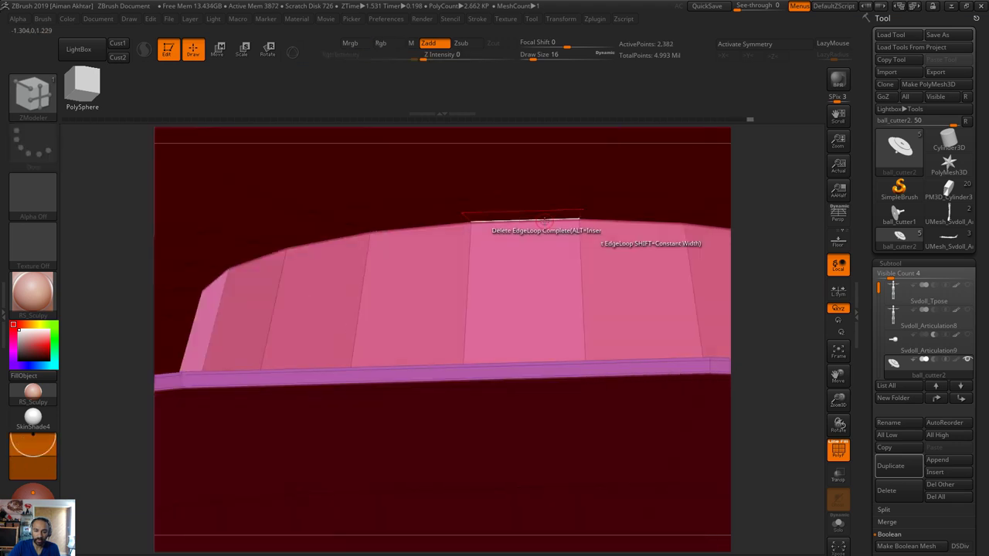
left_click(545, 223)
left_click_drag(740, 324, 664, 412, "alt")
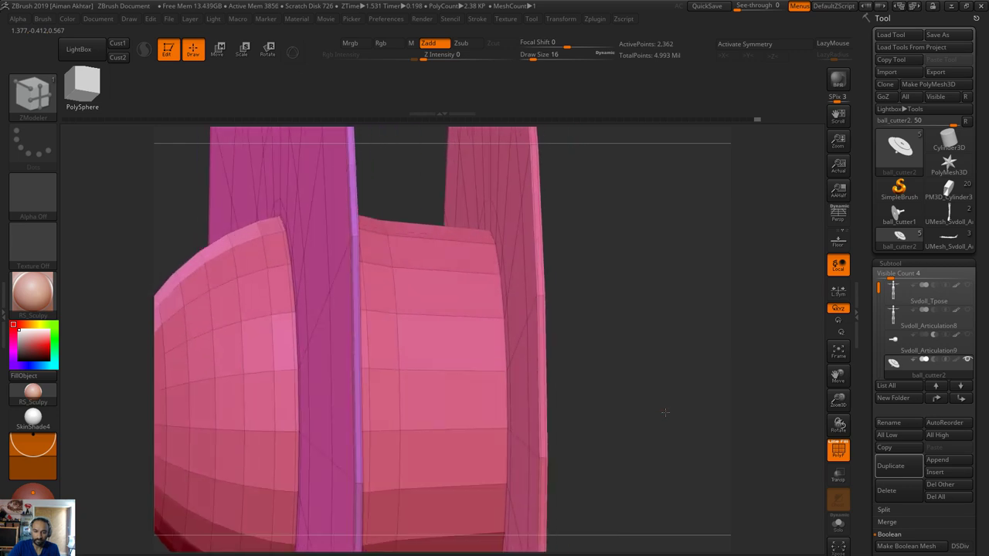
Delete the remaining complete edge loops from the cutter's ball section between the two discs, leaving straight sides
left_click(495, 243)
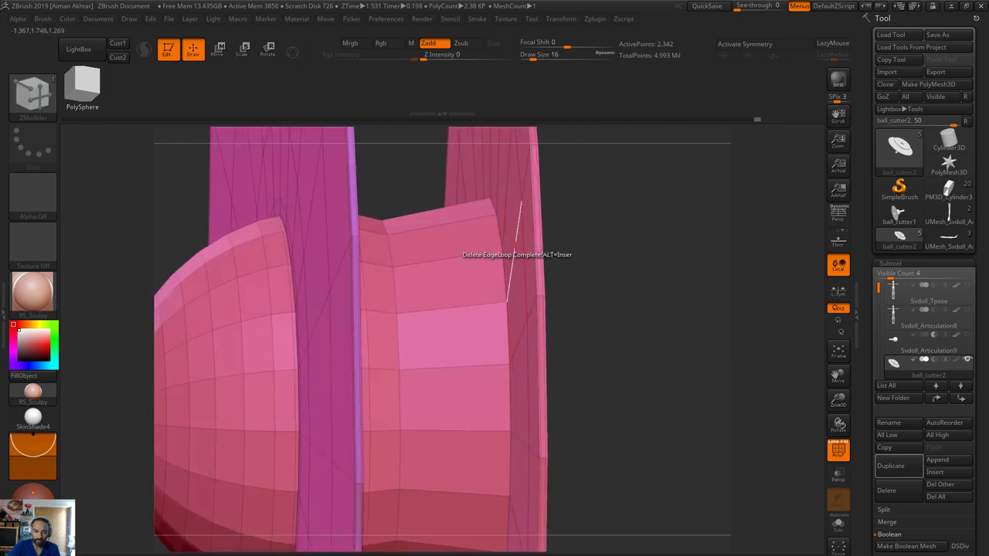
left_click_drag(645, 261, 596, 263)
left_click(389, 225)
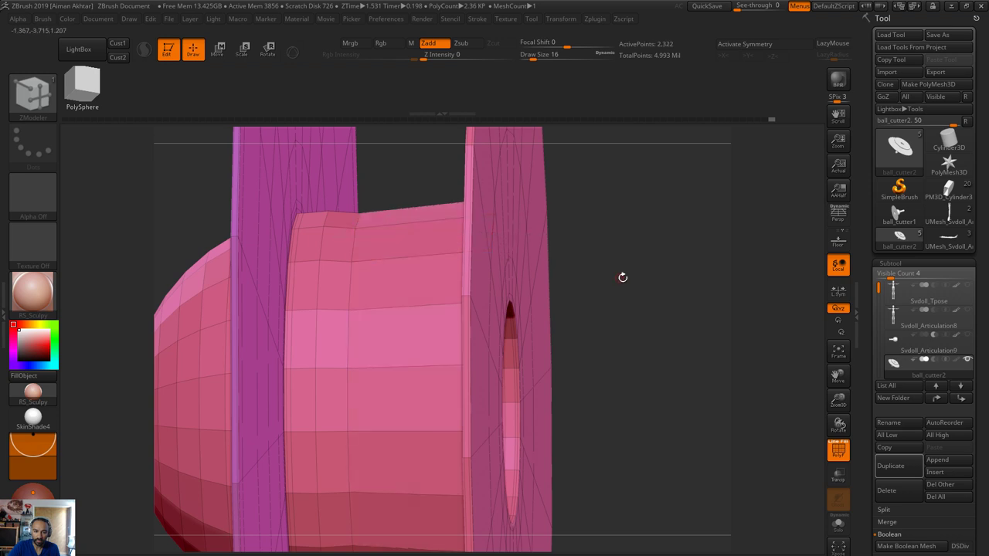
left_click_drag(591, 276, 638, 279)
left_click_drag(637, 278, 596, 276, "alt")
left_click_drag(567, 327, 446, 301, "alt")
left_click_drag(696, 424, 633, 406)
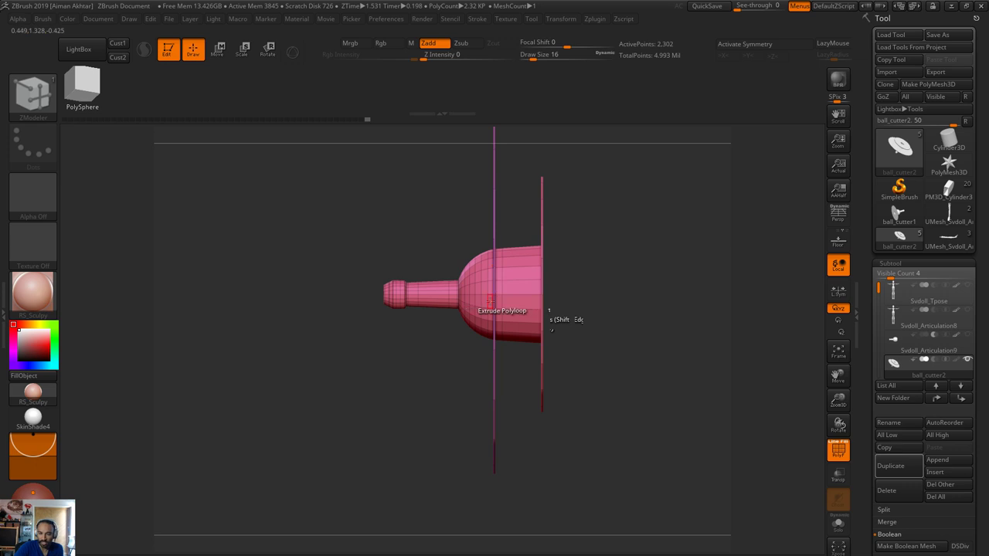
Inspect the cutter's discs and hollow centre from the front and side, and select the Move brush
left_click_drag(735, 336, 547, 323, "shift")
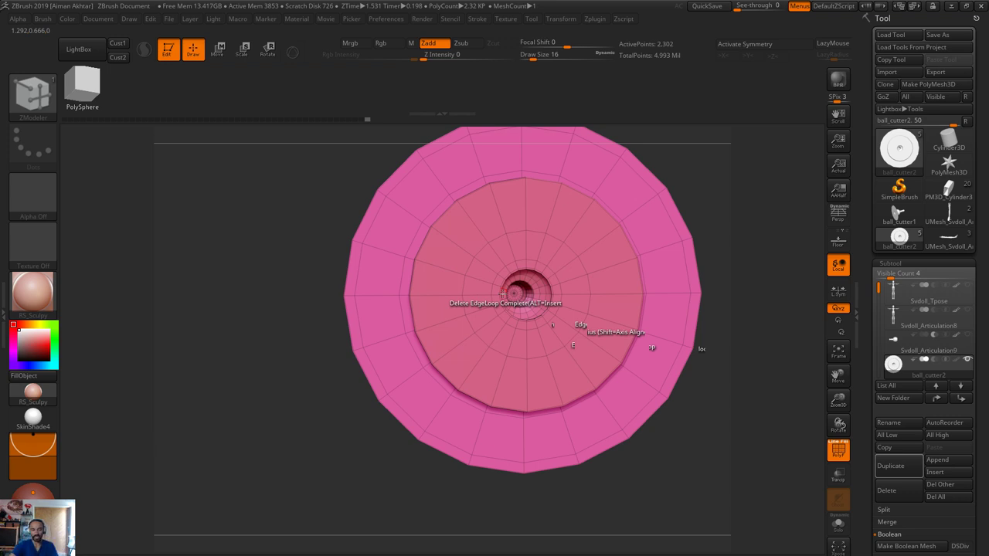
left_click_drag(626, 503, 684, 523)
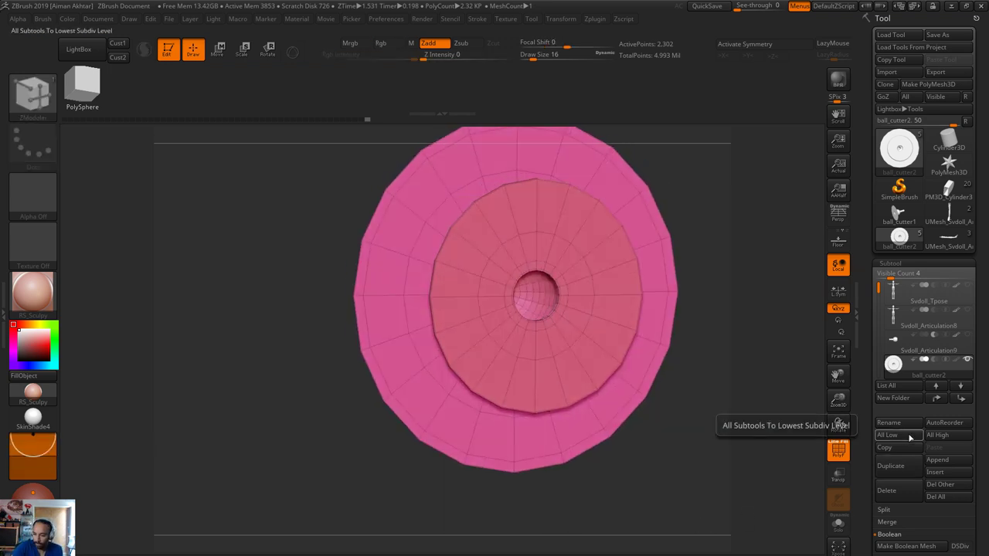
mouse_move(707, 472)
left_mouse_down()
mouse_move(698, 485)
mouse_move(720, 479)
left_mouse_up()
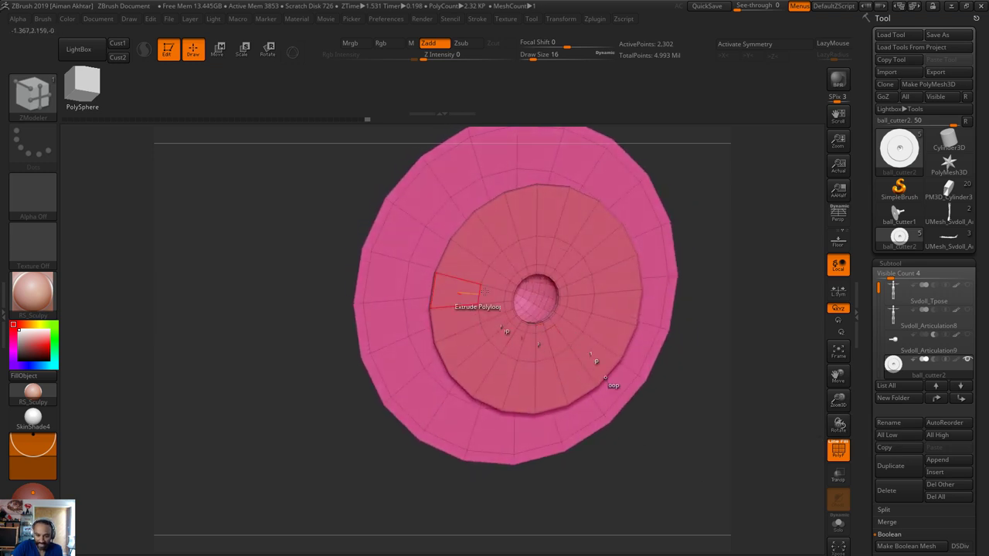
left_click_drag(683, 423, 715, 425, "shift")
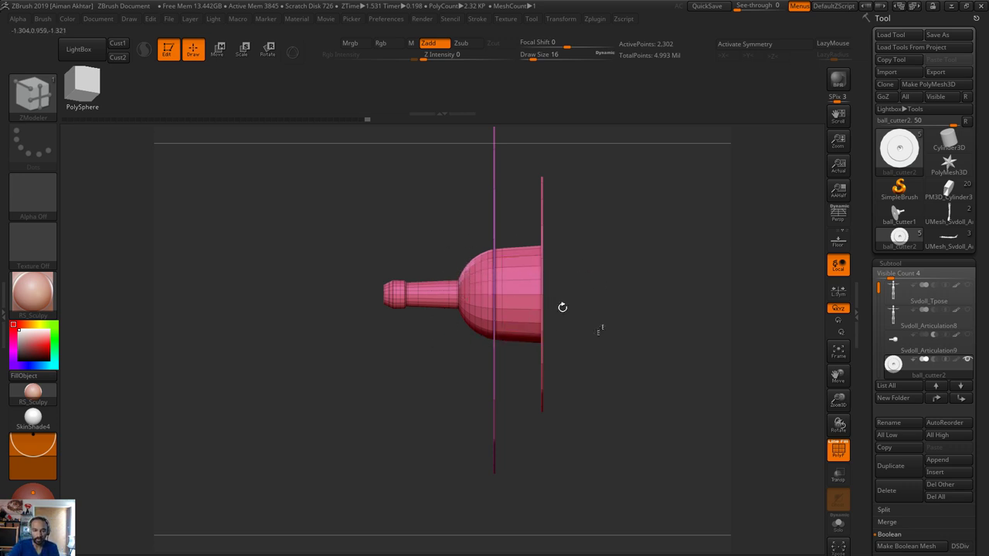
key("b")
key("m")
key("v")
mouse_move(618, 402)
left_mouse_down()
mouse_move(563, 405)
mouse_move(634, 394)
left_mouse_up()
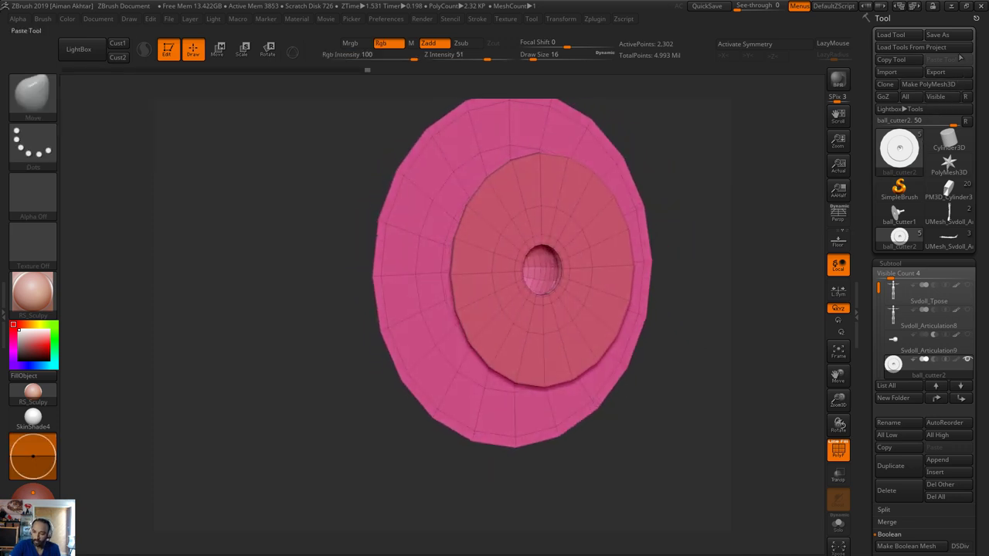
mouse_move(893, 337)
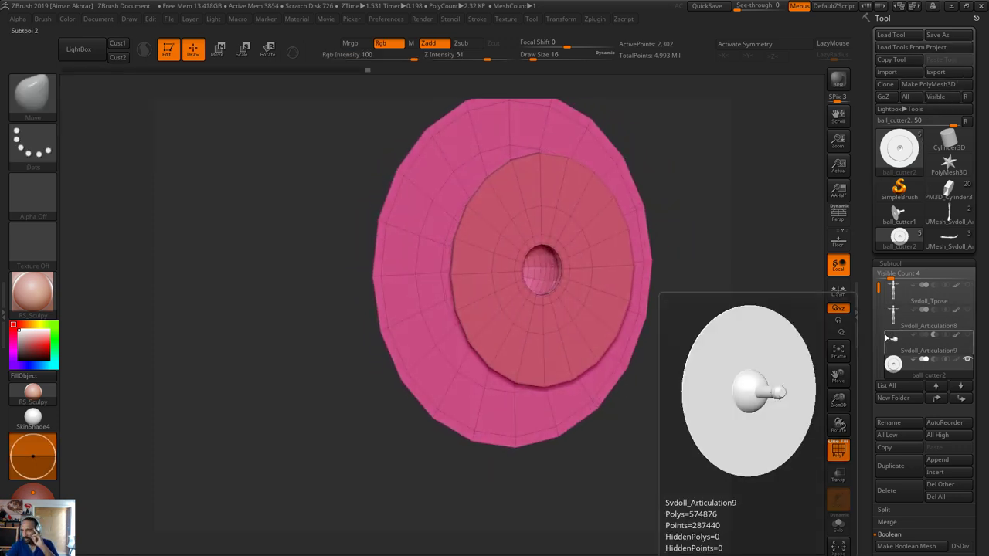
mouse_move(919, 363)
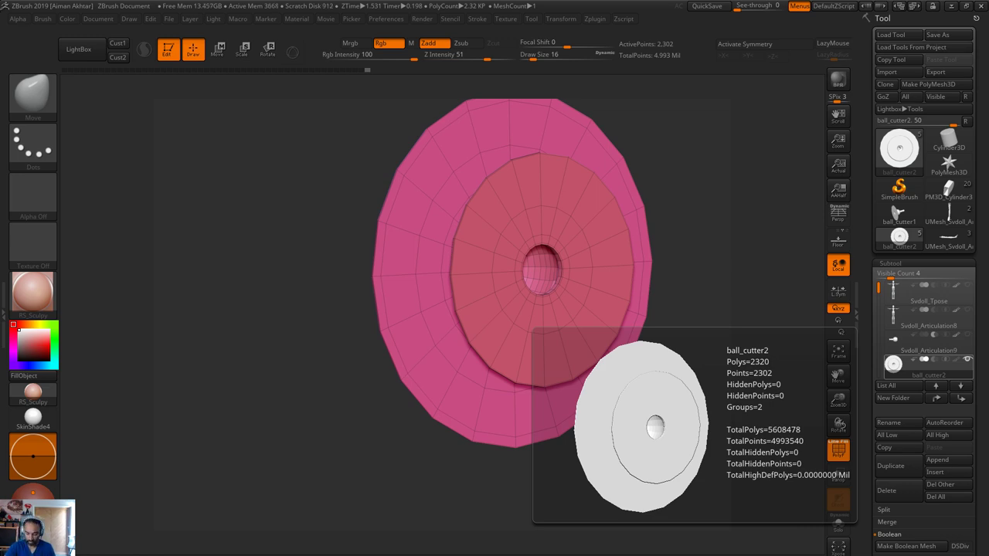
Switch to the Chrome browser and run the suggested Google search for IMM Toy Joints brush
left_click_drag(515, 0, 517, 1)
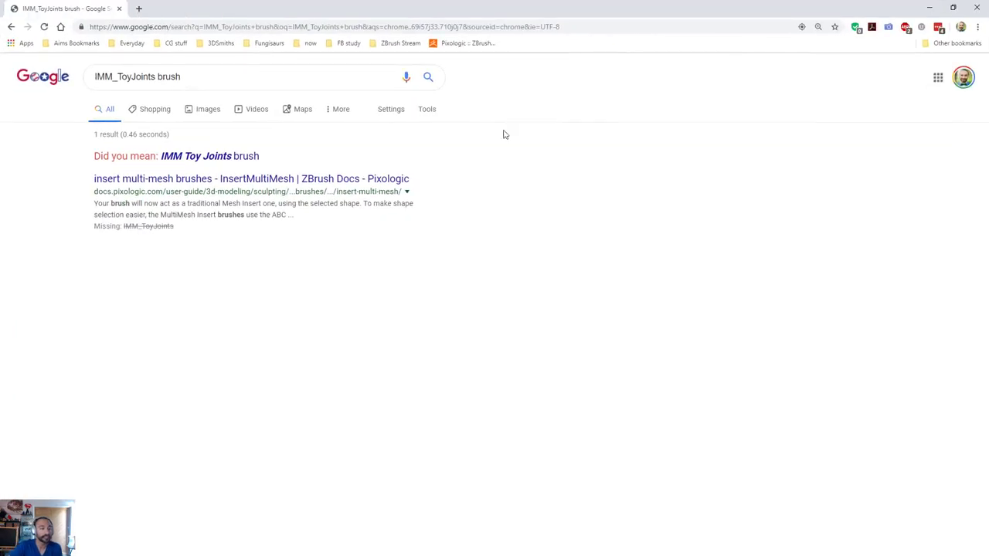
left_click(237, 162)
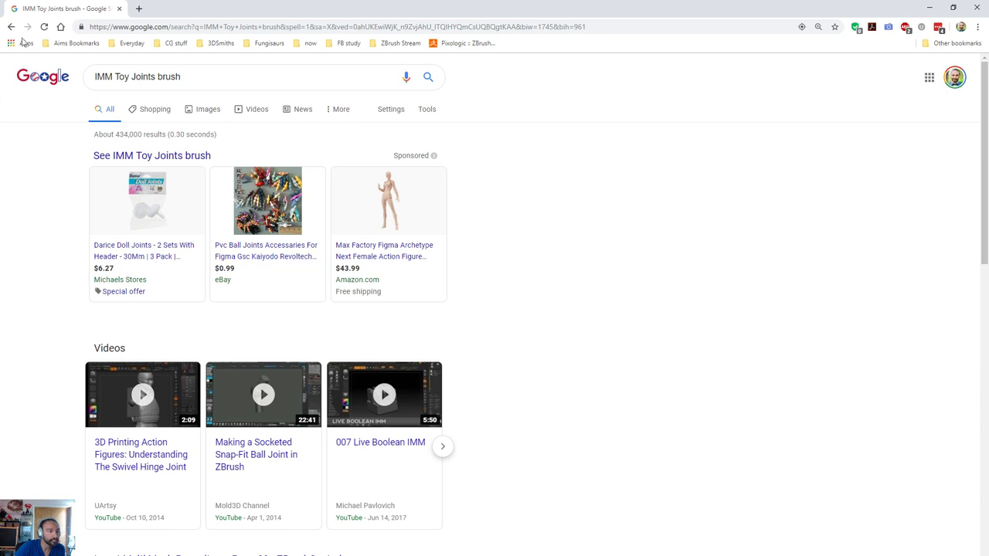
scroll(510, 425, "down", 3)
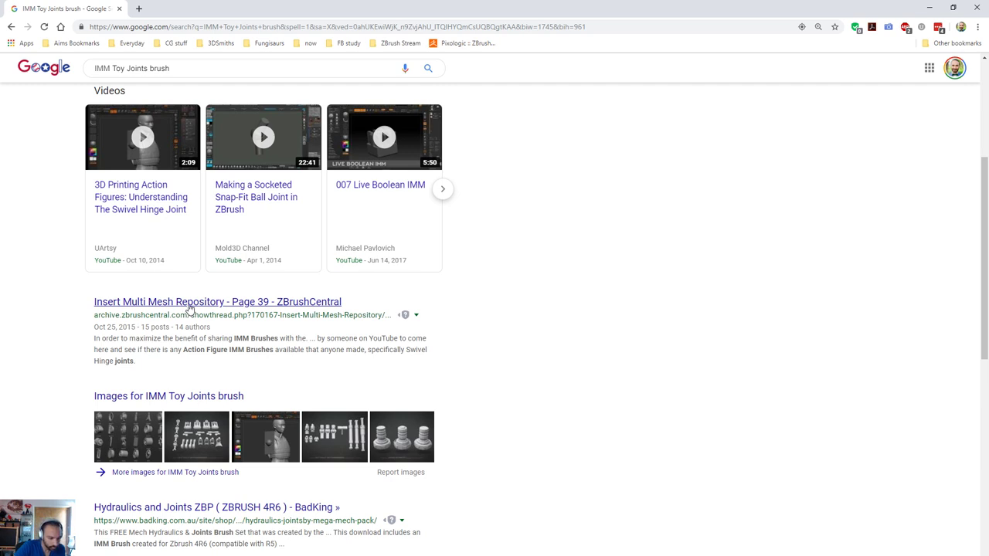
Open the ZBrushCentral thread Insert Multi Mesh Repository, page 39, and look through its posts for a toy joints brush
left_click(189, 308)
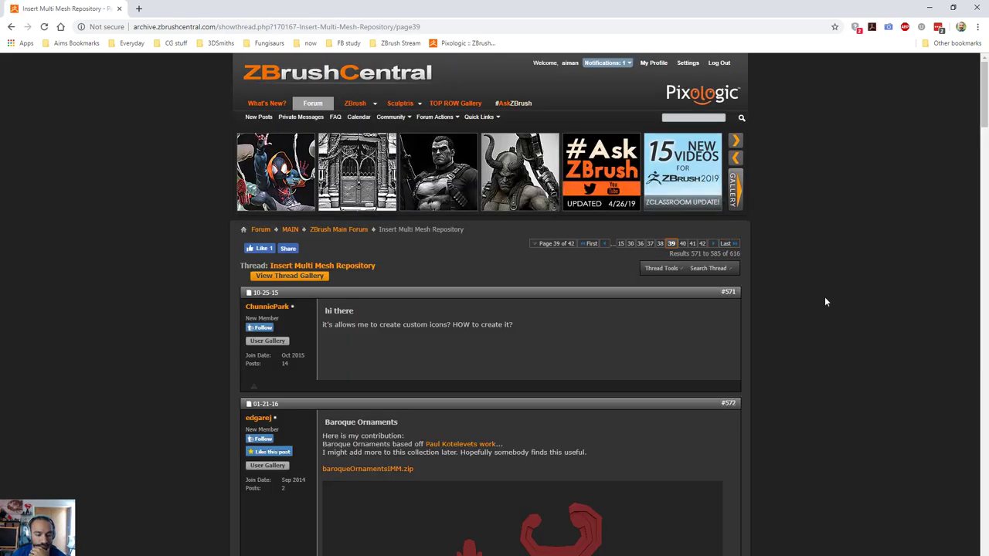
scroll(824, 299, "down", 5)
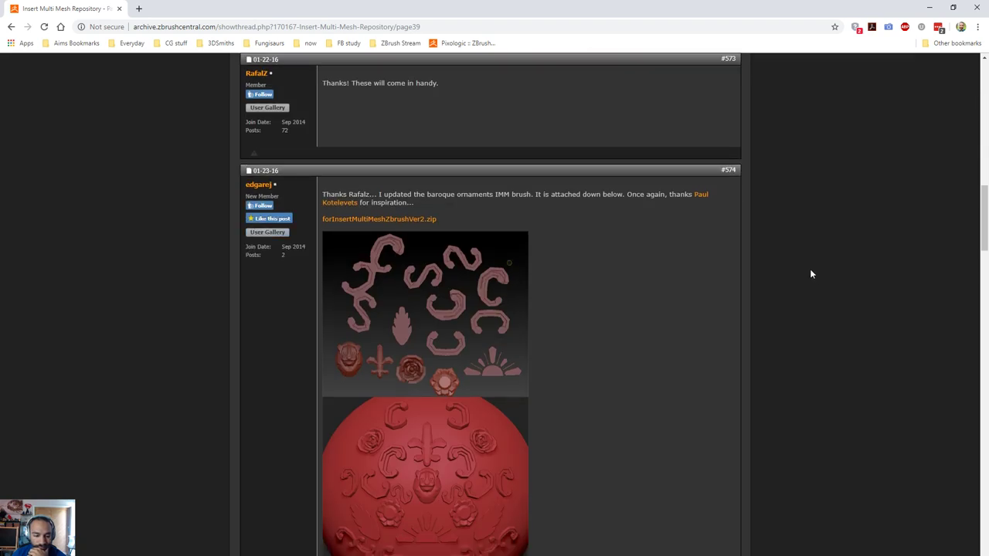
scroll(810, 268, "down", 10)
scroll(806, 265, "down", 5)
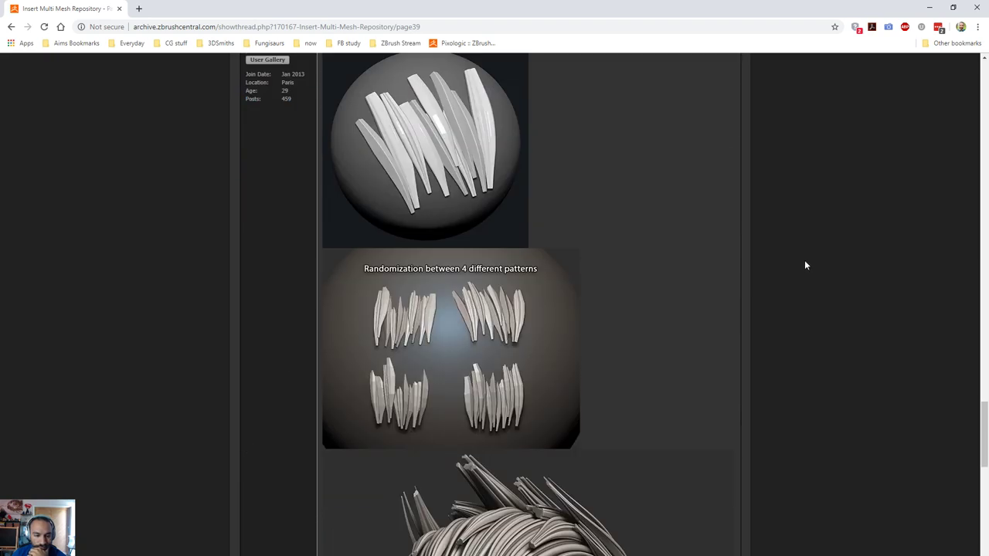
scroll(804, 265, "down", 10)
scroll(802, 262, "up", 2)
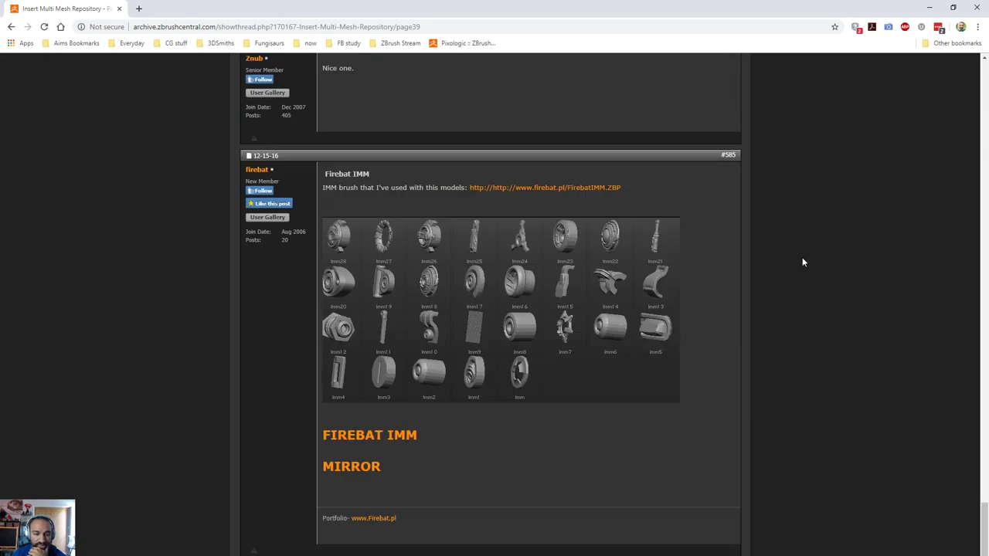
scroll(802, 262, "up", 1)
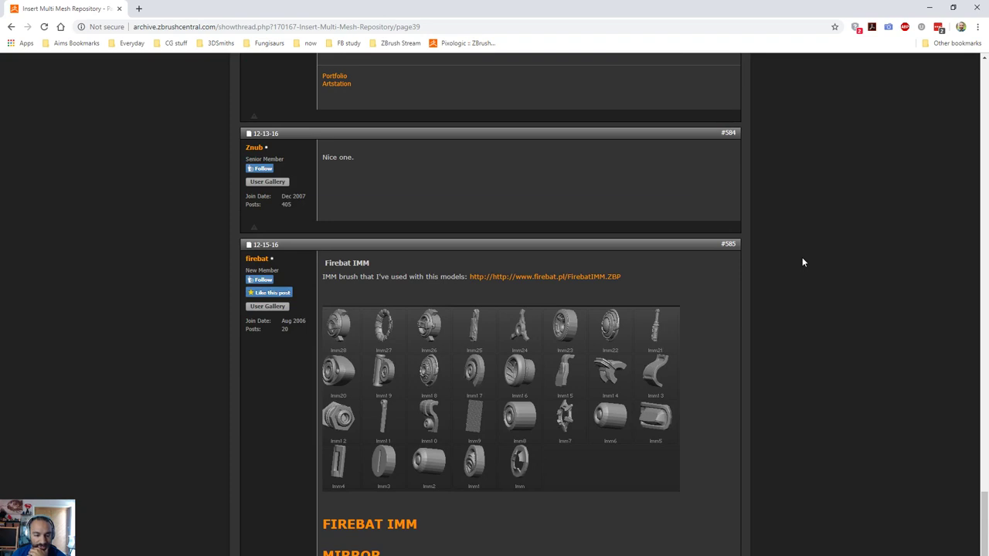
scroll(801, 260, "down", 3)
scroll(781, 267, "up", 9)
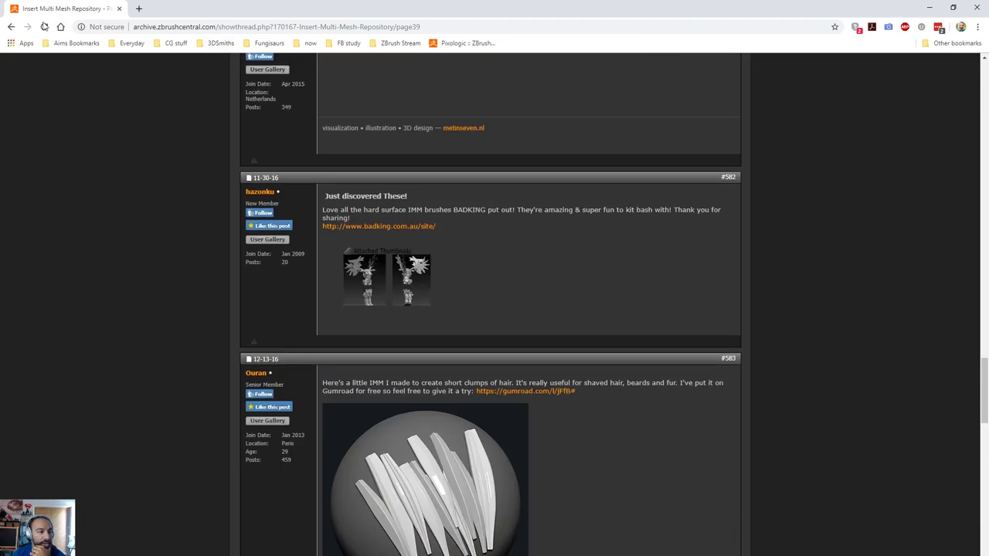
Return to the Google results for IMM Toy Joints brush and read through the remaining entries
left_click(44, 27)
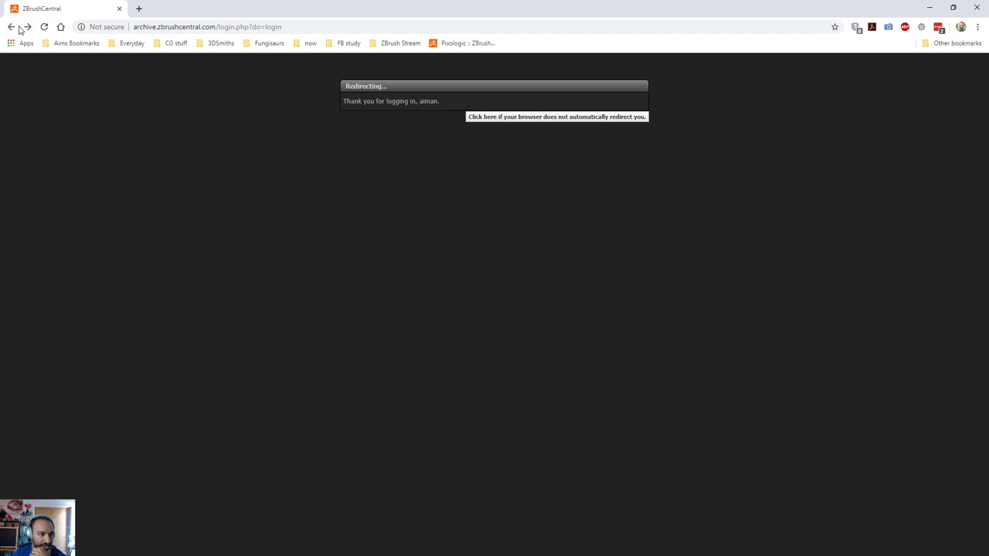
left_click(11, 26)
left_click(11, 27)
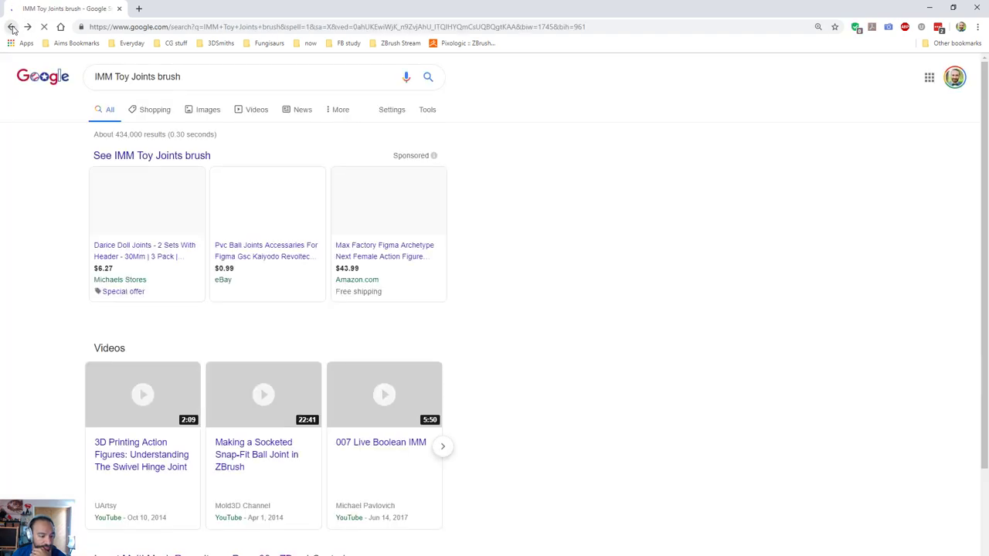
scroll(613, 379, "down", 5)
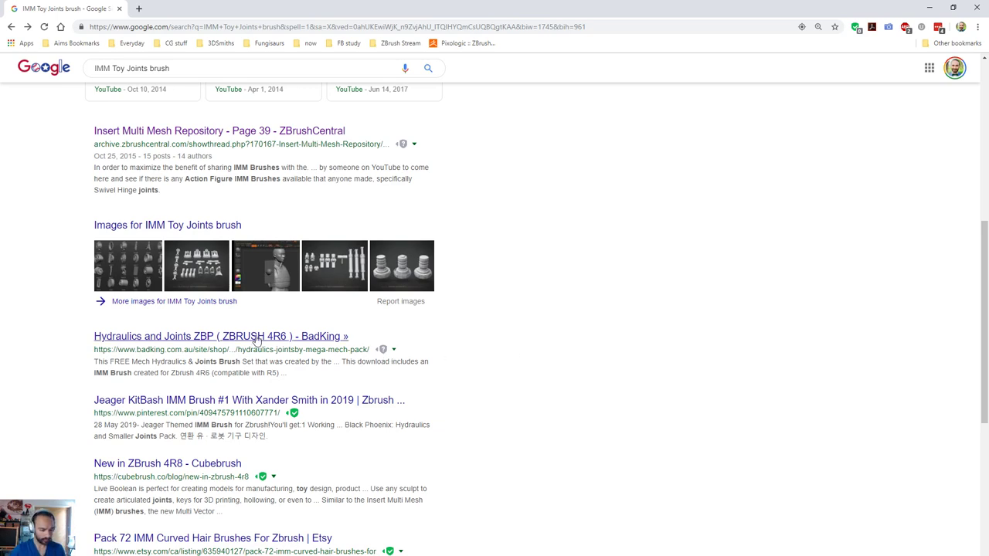
scroll(263, 348, "down", 3)
scroll(293, 379, "down", 3)
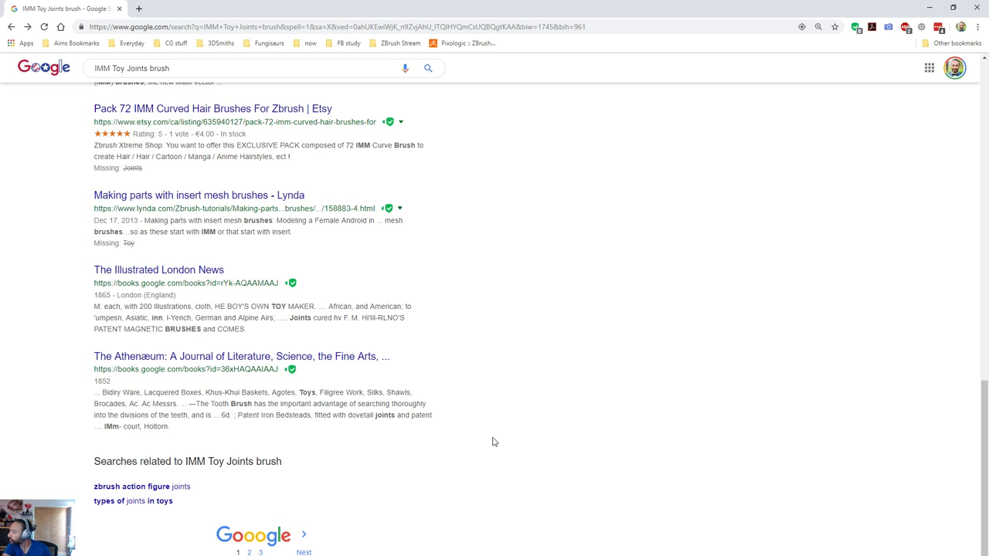
scroll(490, 382, "up", 1)
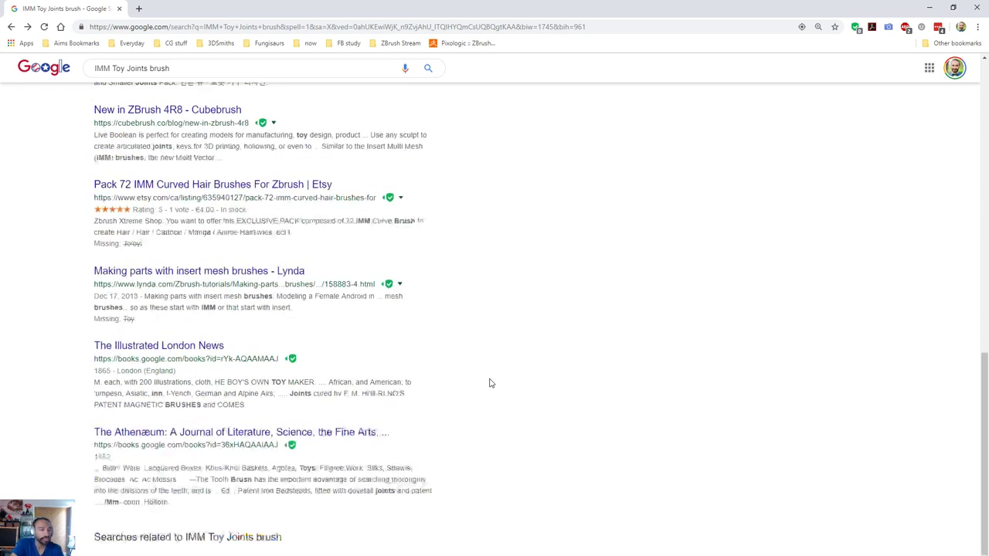
Switch back to ZBrush and open the Insert-IMM folder in the LightBox brush library
left_click(930, 8)
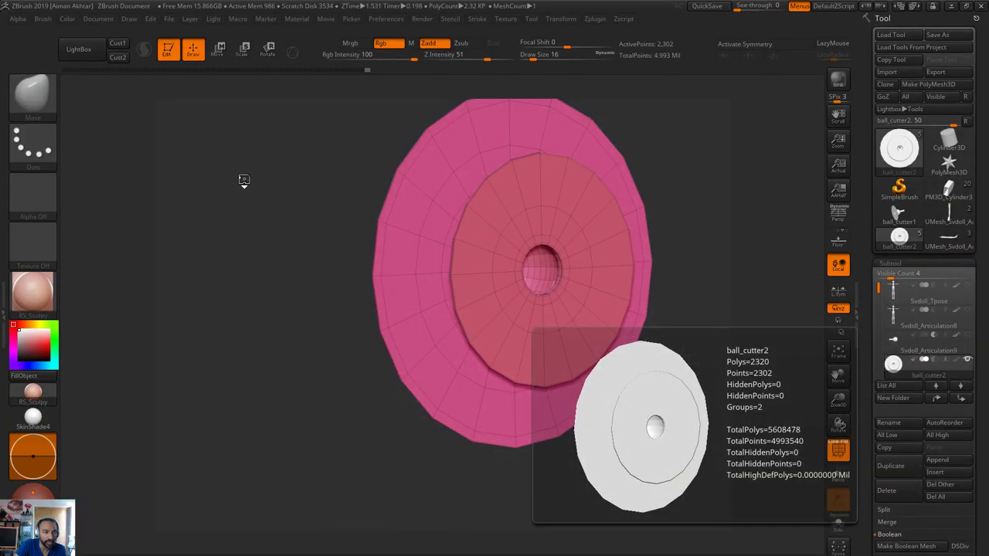
left_click(78, 49)
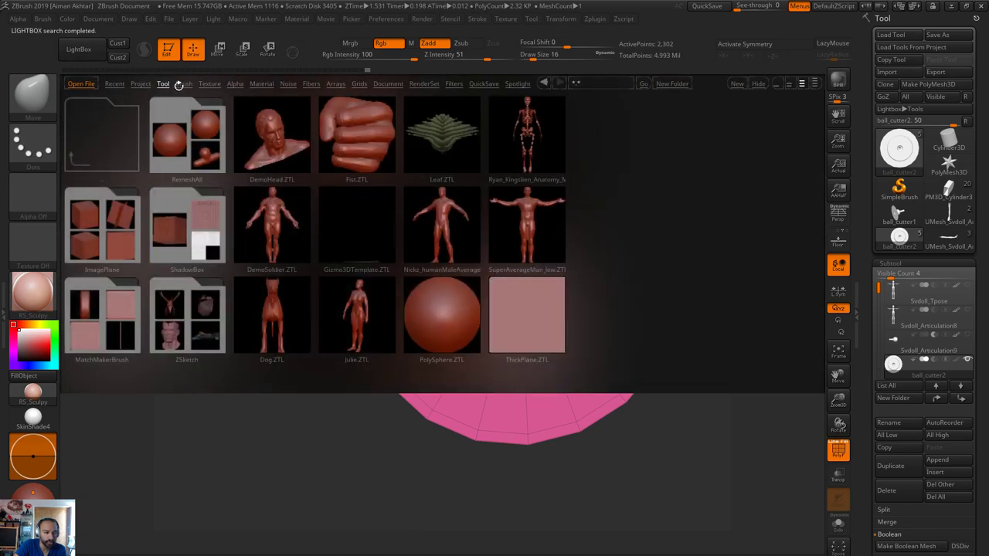
left_click(182, 84)
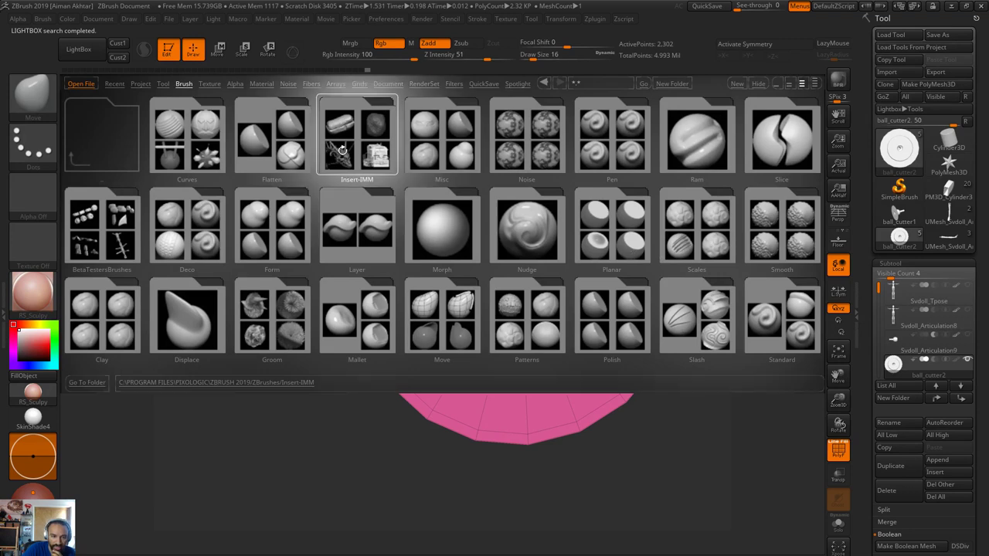
left_click(357, 152)
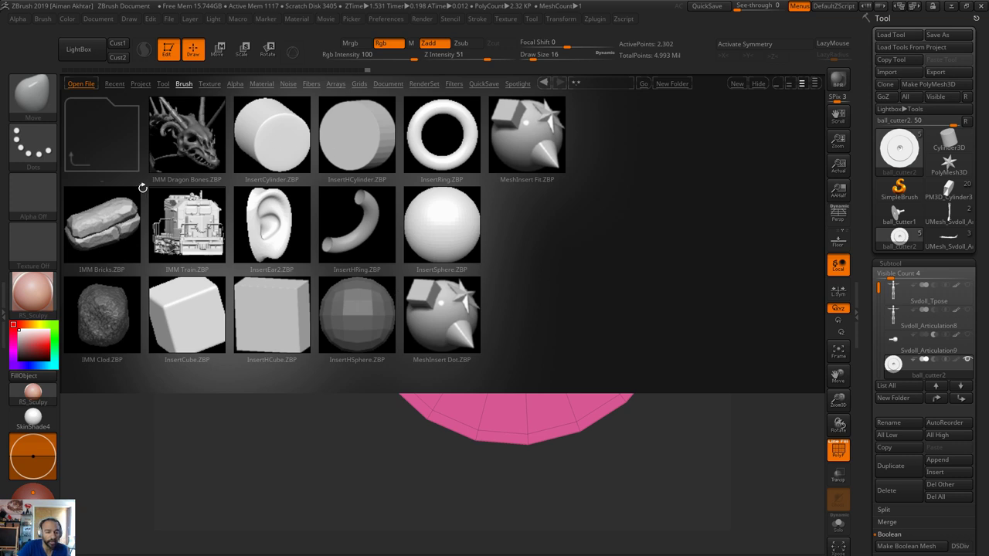
Search the other LightBox brush folders, including BetaTestersBrushes, for toy joint meshes, and return to the brush folder overview
left_click(163, 84)
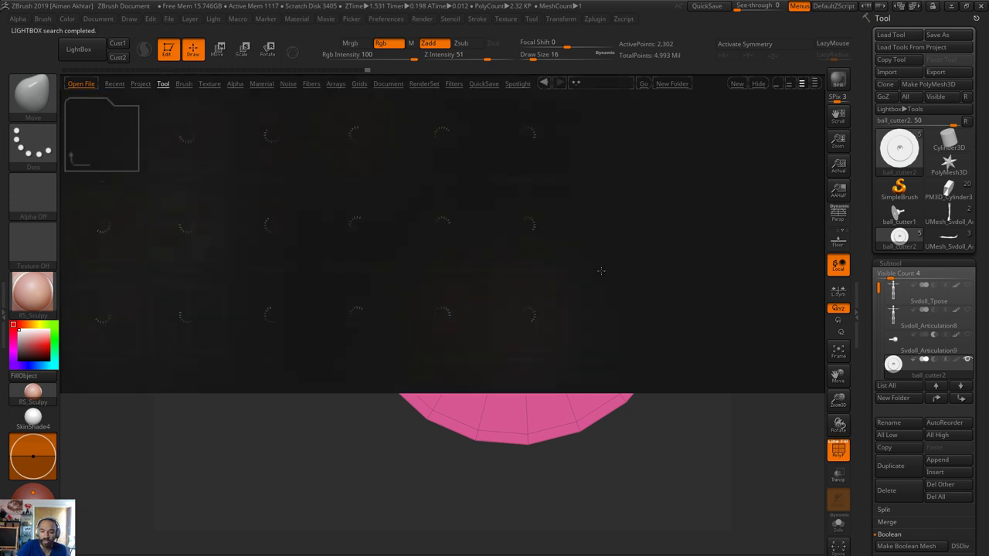
left_click(180, 84)
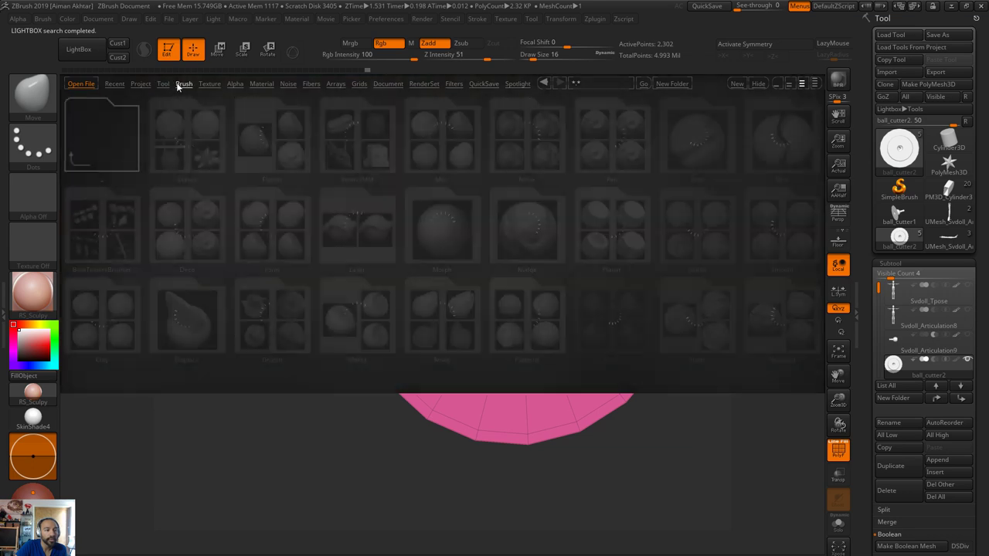
left_click_drag(618, 221, 457, 222)
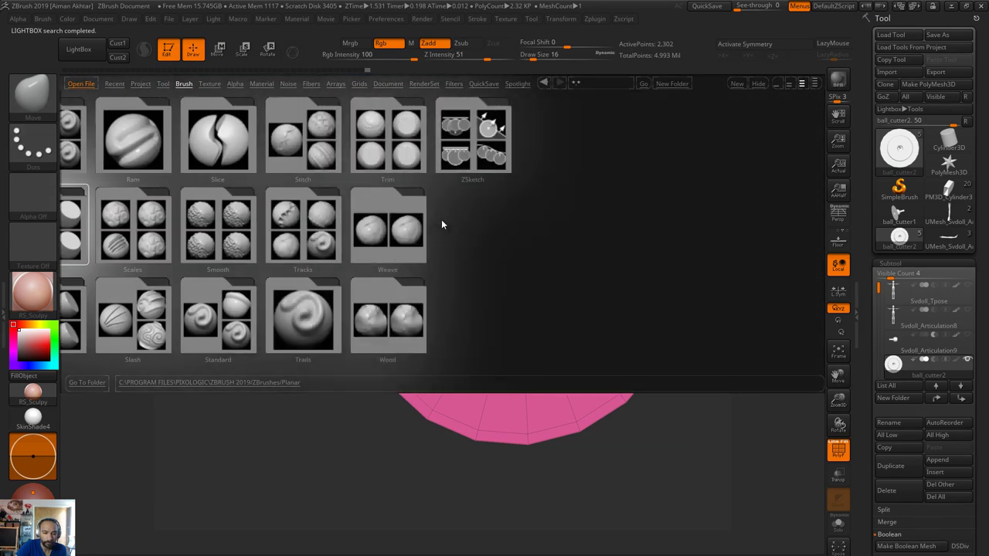
scroll(441, 223, "up", 5)
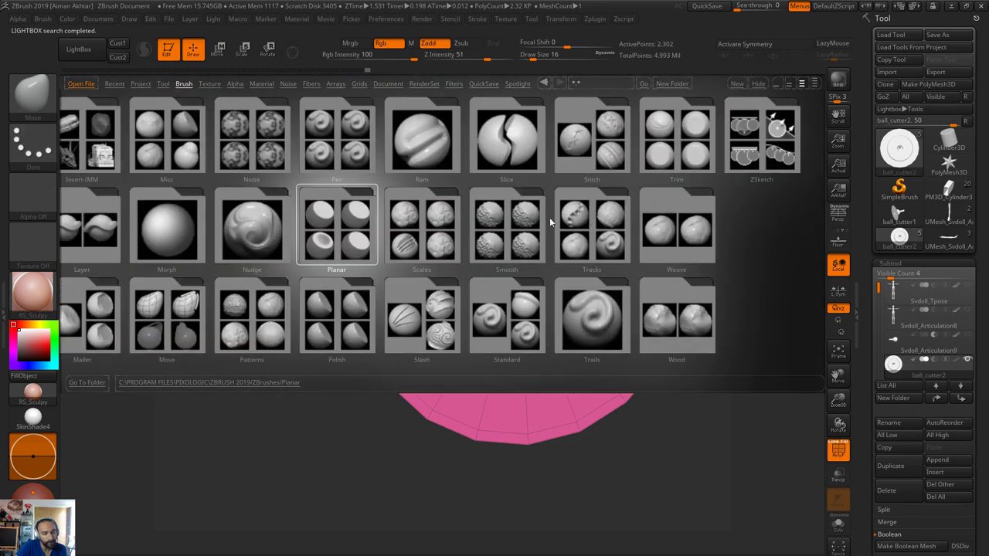
scroll(604, 216, "up", 3)
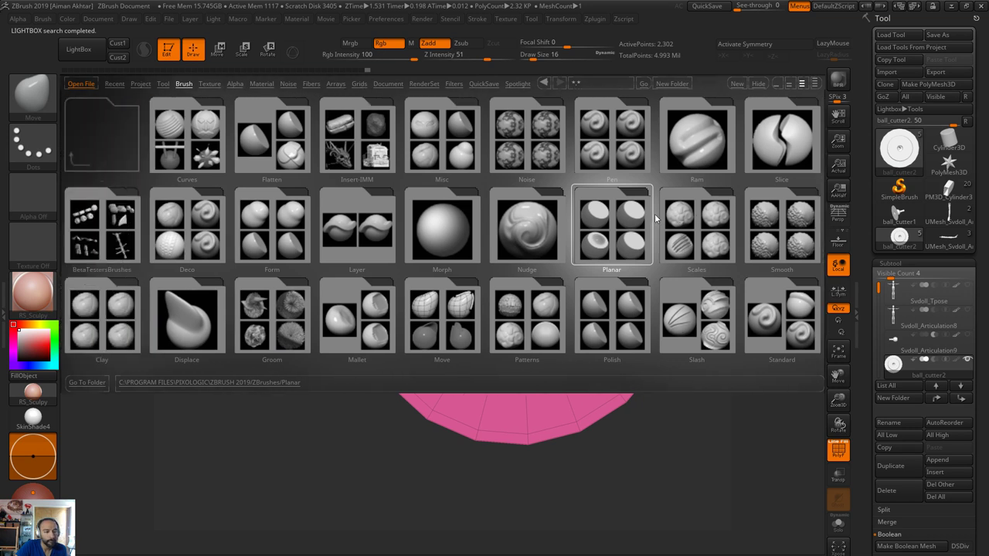
left_click(109, 255)
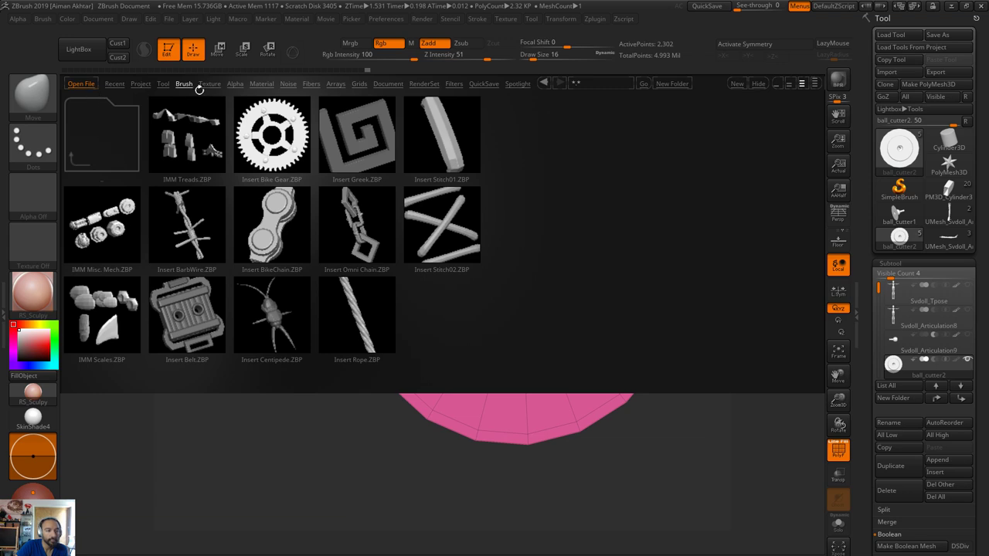
left_click(165, 84)
left_click(183, 84)
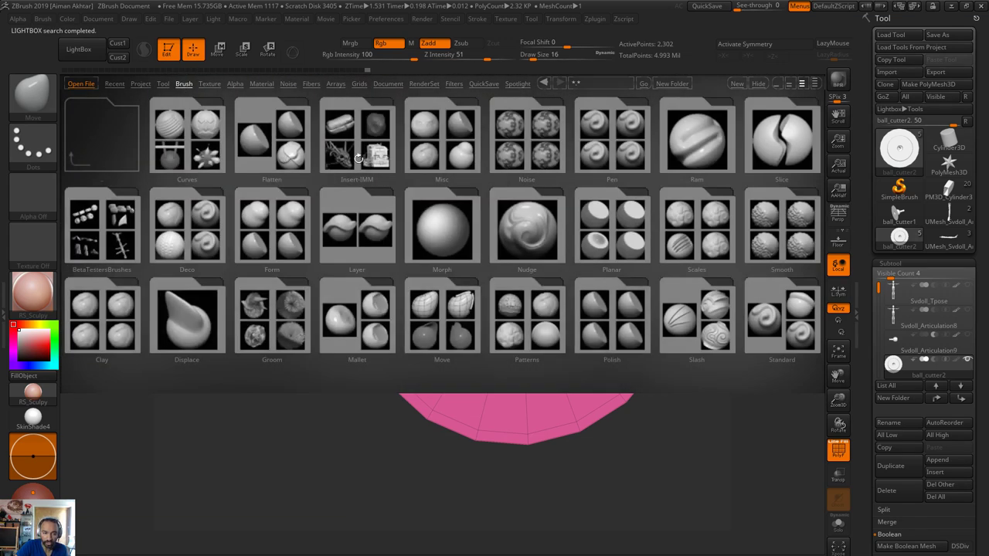
Examine the LightBox Insert-IMM brushes and tool library, close LightBox, and look through the loaded sculpting brushes for joint meshes
left_click(358, 159)
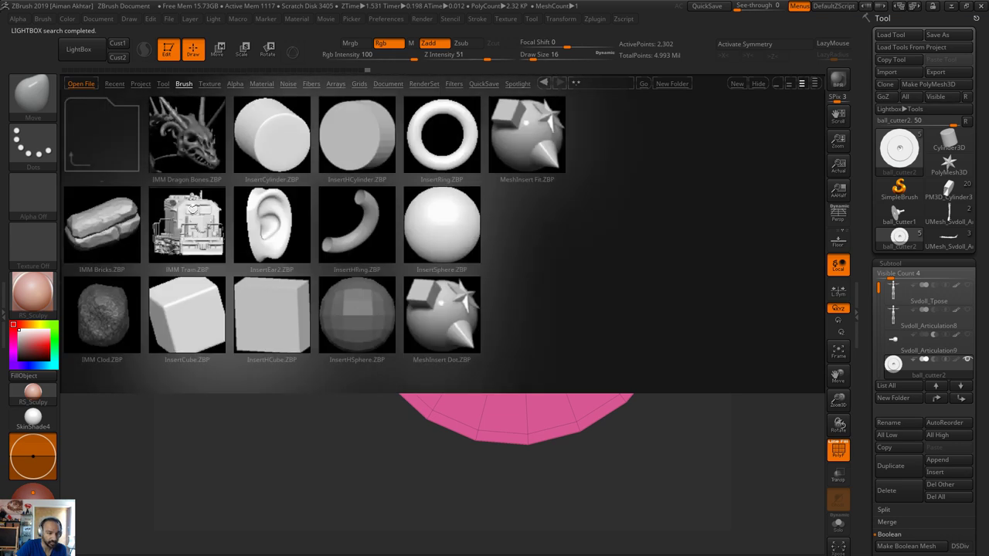
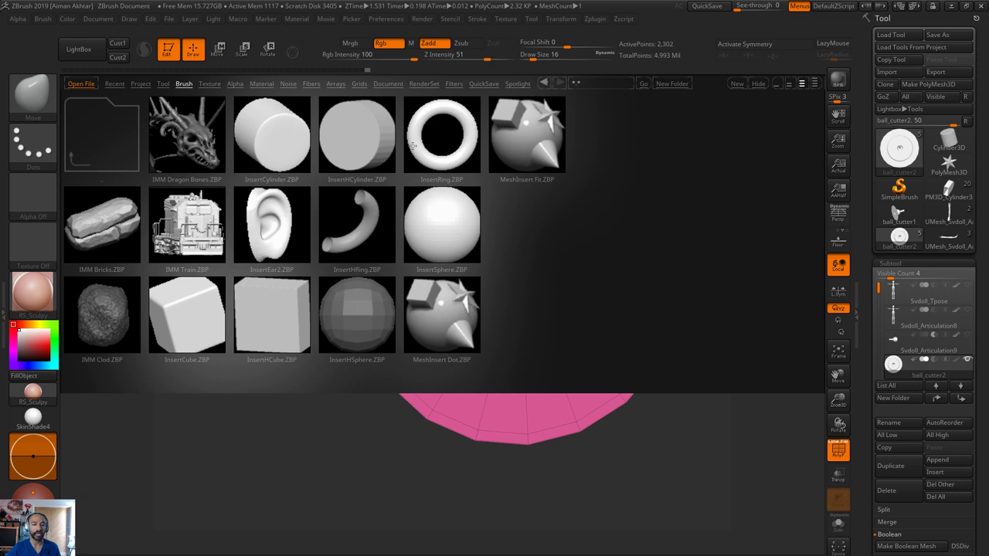
left_click(162, 84)
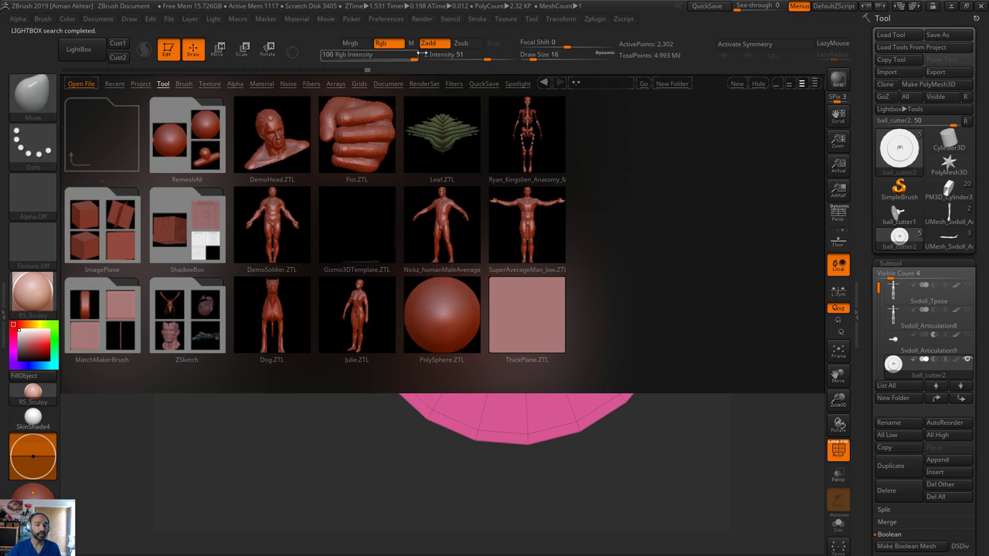
left_click(758, 85)
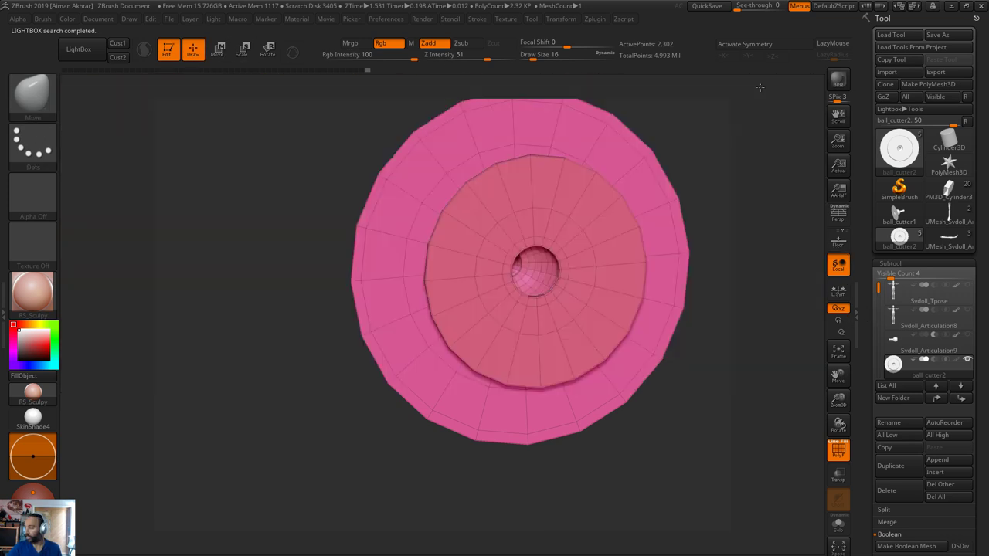
left_click(33, 94)
left_click(199, 172)
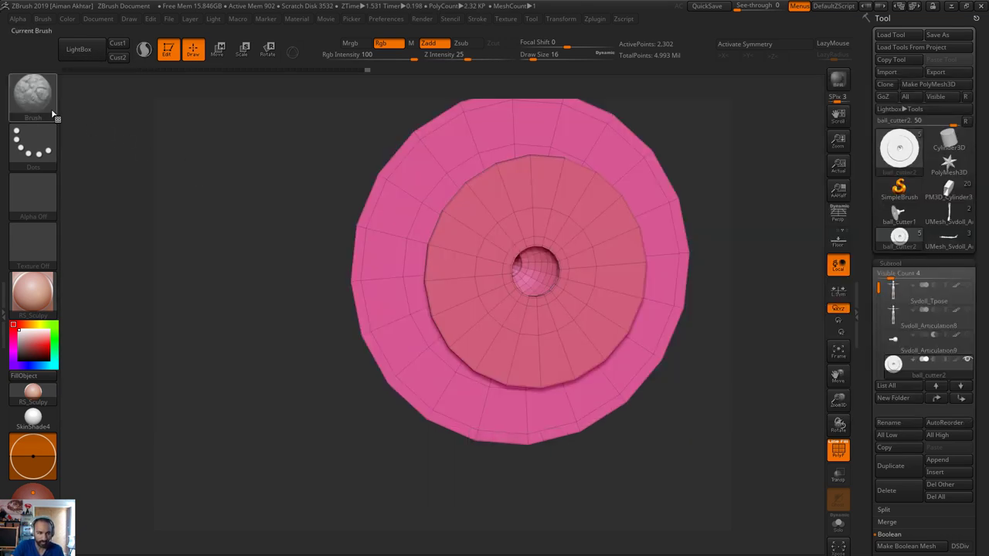
left_click(33, 94)
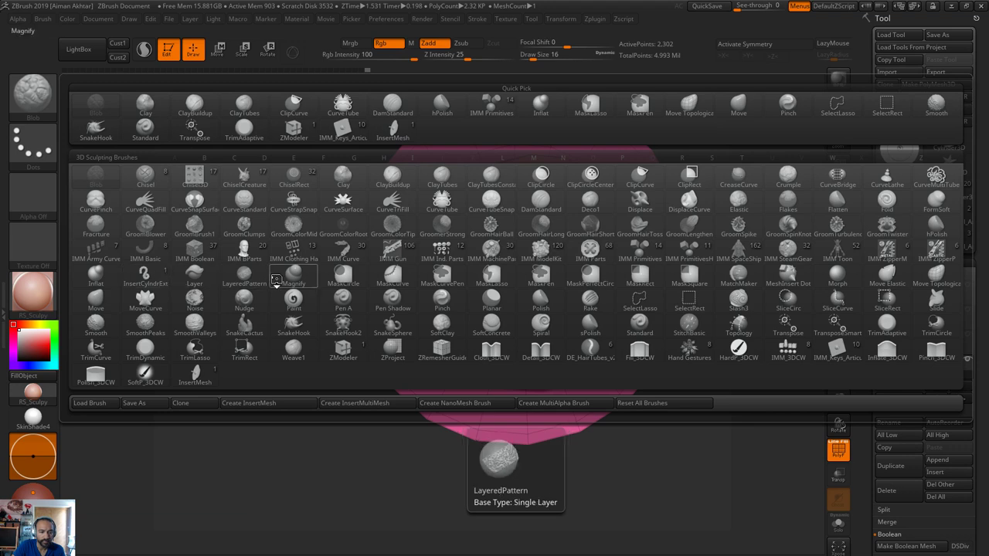
left_click(685, 275)
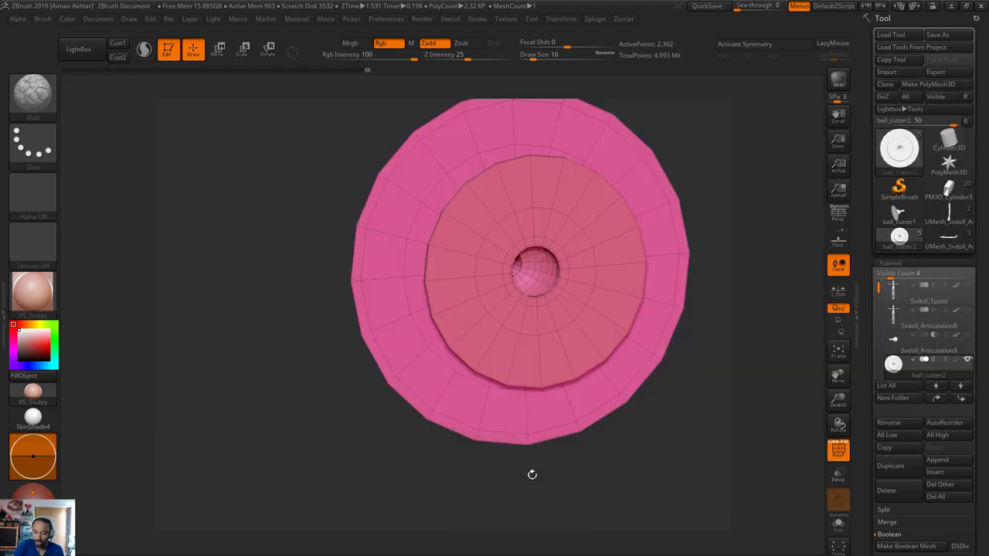
Activate the Move brush and hide half of ball_cutter2 along its centre line to expose the ball and stem section
mouse_move(530, 472)
left_mouse_down()
mouse_move(542, 482)
mouse_move(541, 458)
mouse_move(524, 467)
mouse_move(551, 503)
mouse_move(547, 519)
mouse_move(470, 422)
mouse_move(549, 462)
left_mouse_up()
key("b")
key("m")
key("v")
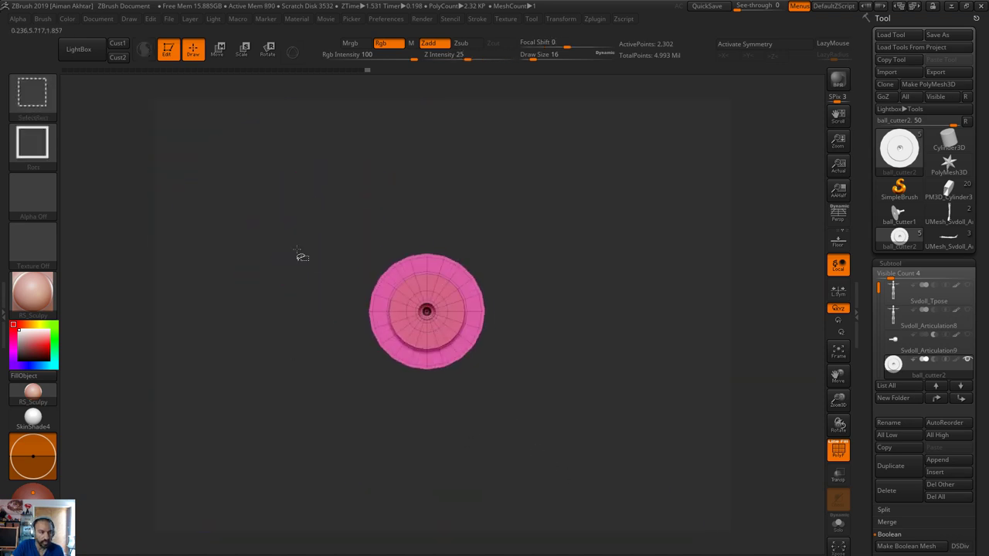
left_click_drag(324, 201, 428, 420, "ctrl+shift")
left_click_drag(490, 410, 599, 508)
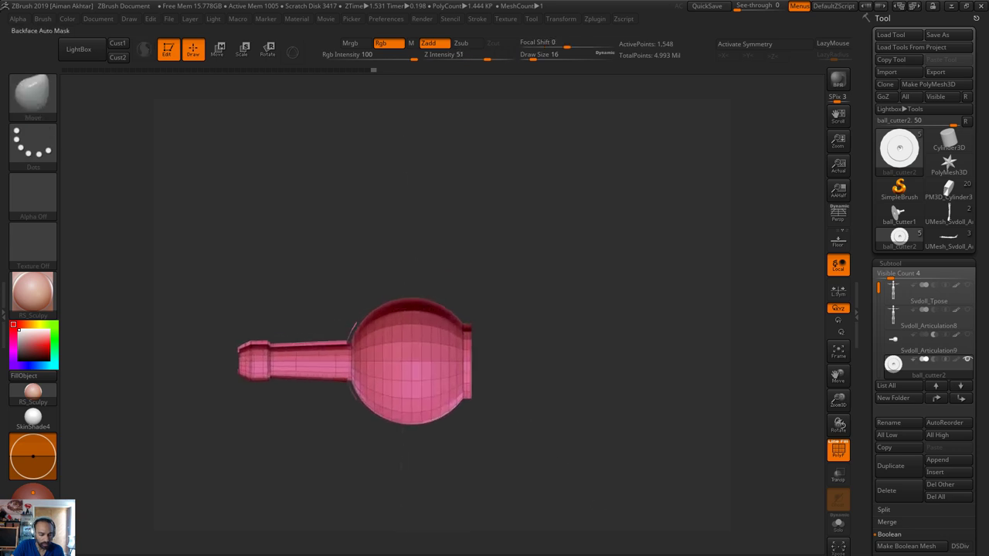
left_click(647, 450, "ctrl+shift")
left_click_drag(605, 435, 672, 394, "alt")
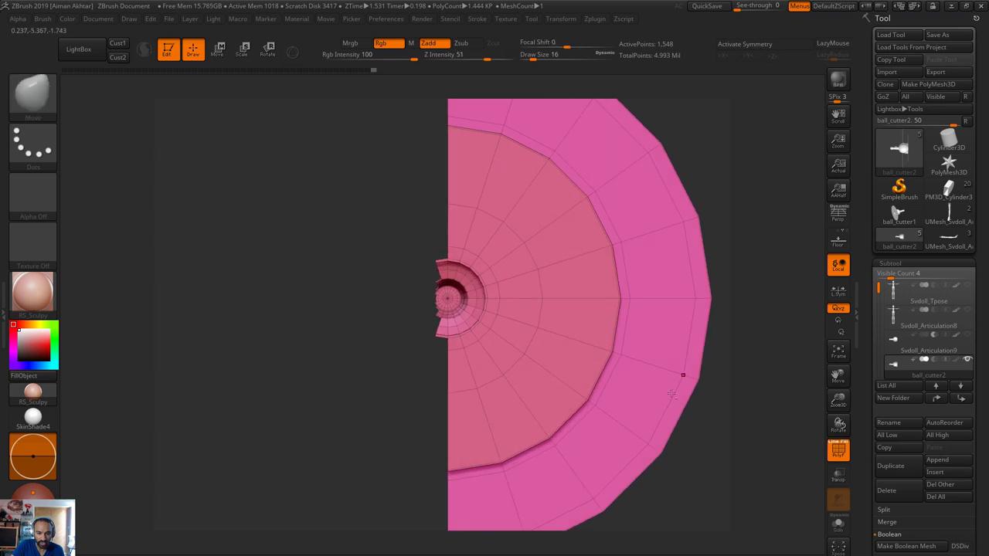
mouse_move(693, 462)
left_mouse_down("alt")
mouse_move(724, 448)
mouse_move(668, 437)
left_mouse_up("alt")
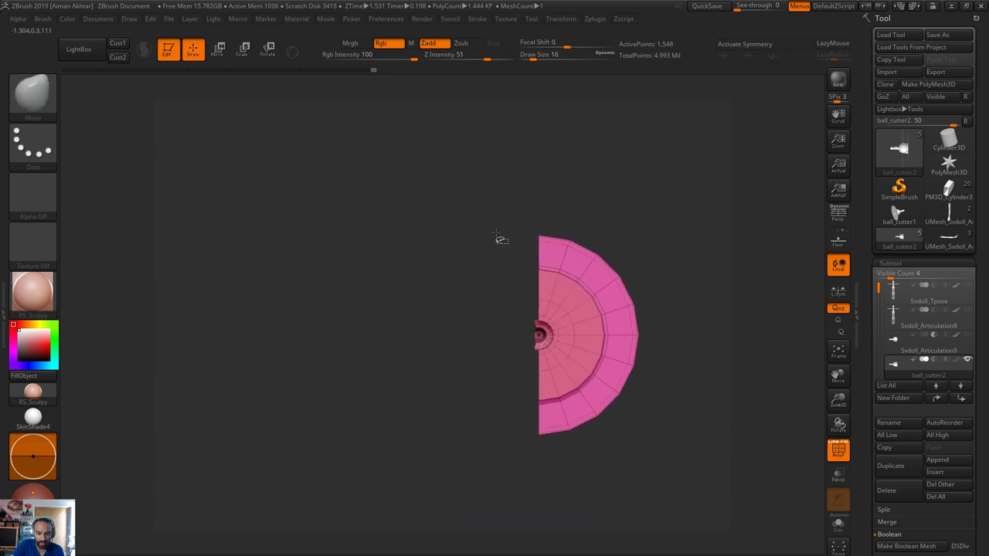
mouse_move(503, 225)
left_mouse_down("ctrl+shift")
mouse_move(537, 470)
mouse_move(645, 470)
left_mouse_up("ctrl+shift")
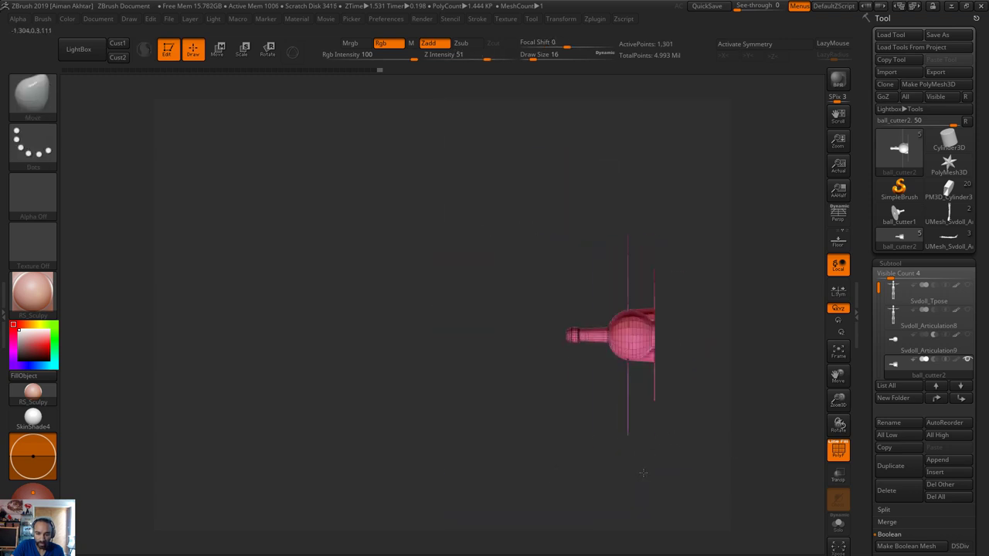
Turn off the polyframe display and examine the cutter's cross section around the ball, stem and discs
left_click_drag(707, 463, 329, 490, "alt")
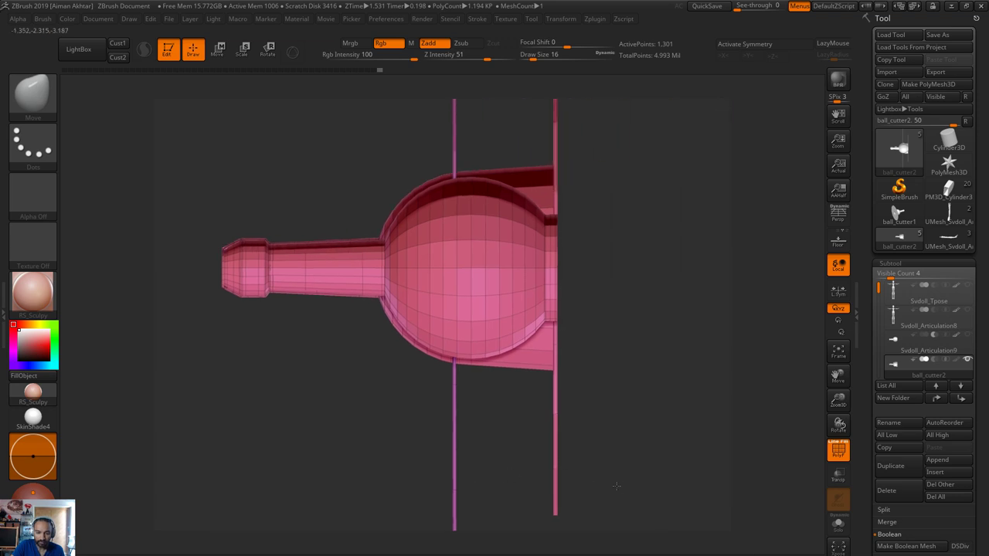
left_click_drag(616, 487, 680, 393)
left_click(838, 449)
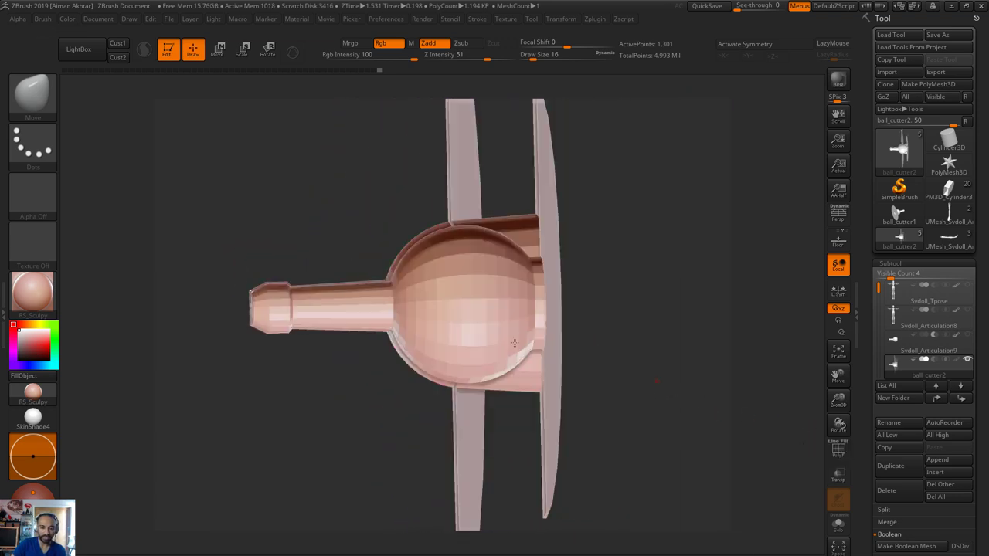
left_click_drag(312, 394, 347, 421, "alt")
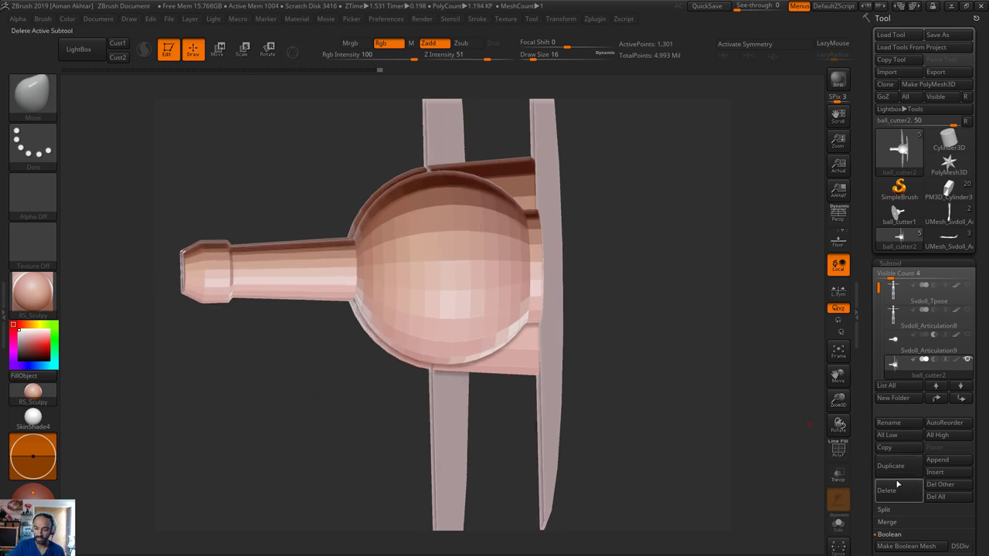
mouse_move(739, 448)
left_mouse_down()
mouse_move(757, 450)
mouse_move(722, 450)
left_mouse_up()
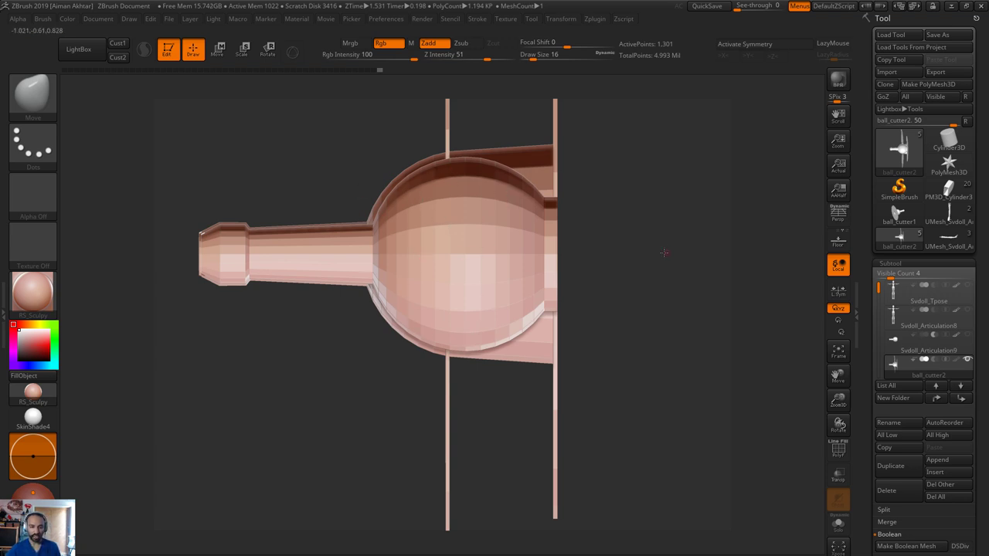
left_click_drag(665, 252, 773, 285)
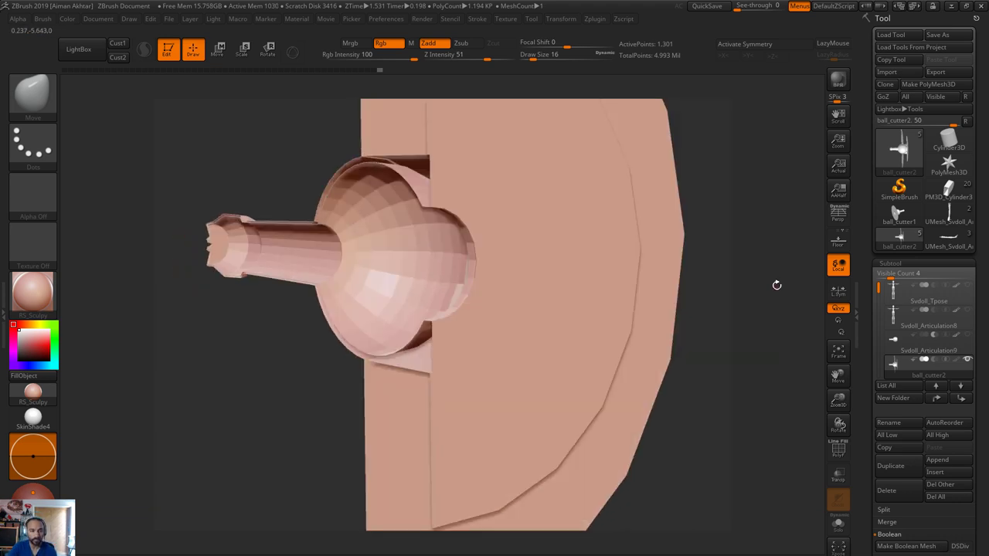
left_click_drag(780, 306, 652, 327)
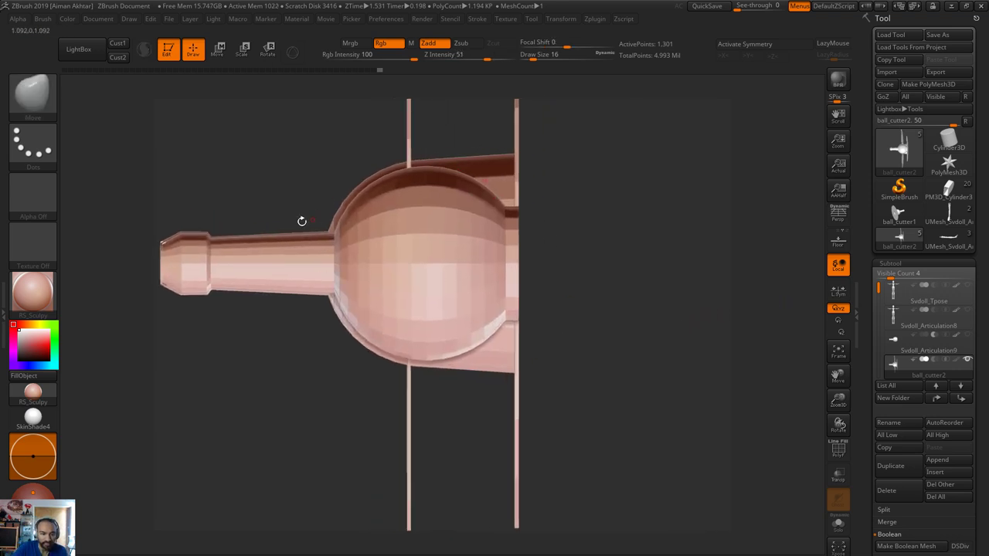
Insert a Cylinder Pipe from the IMM Primitives brush on the outer side of the cutter's ball, near its centre
left_click(31, 97)
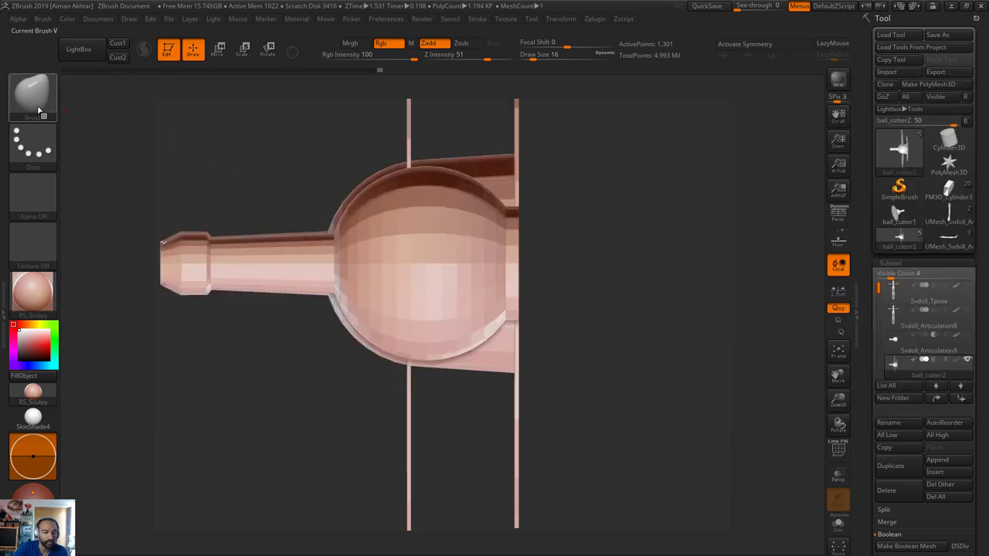
left_click(37, 110)
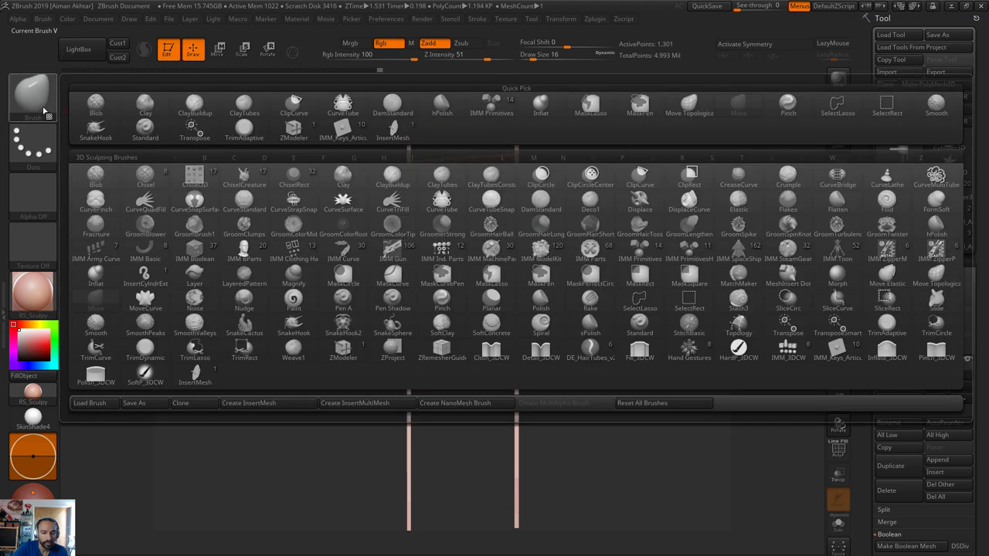
key("Escape")
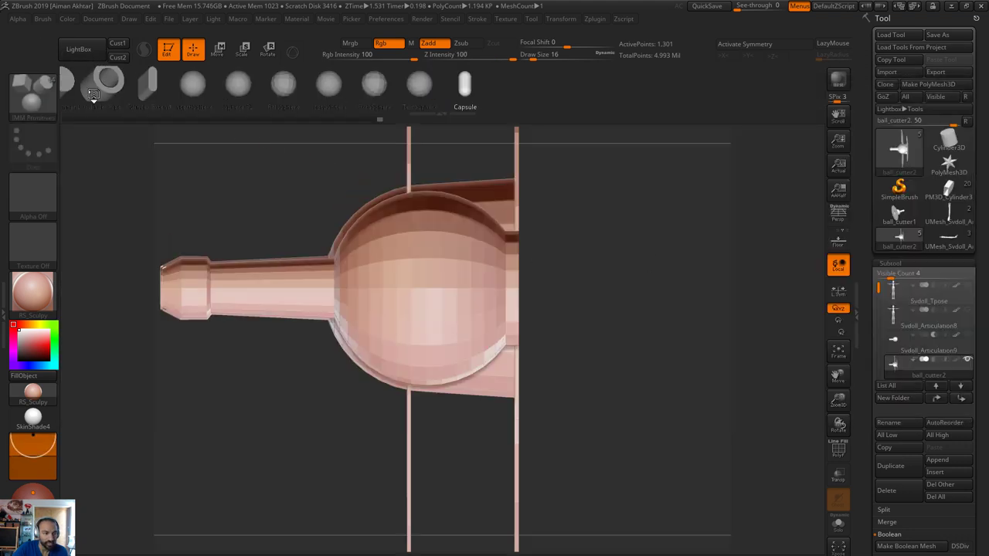
left_click(94, 94)
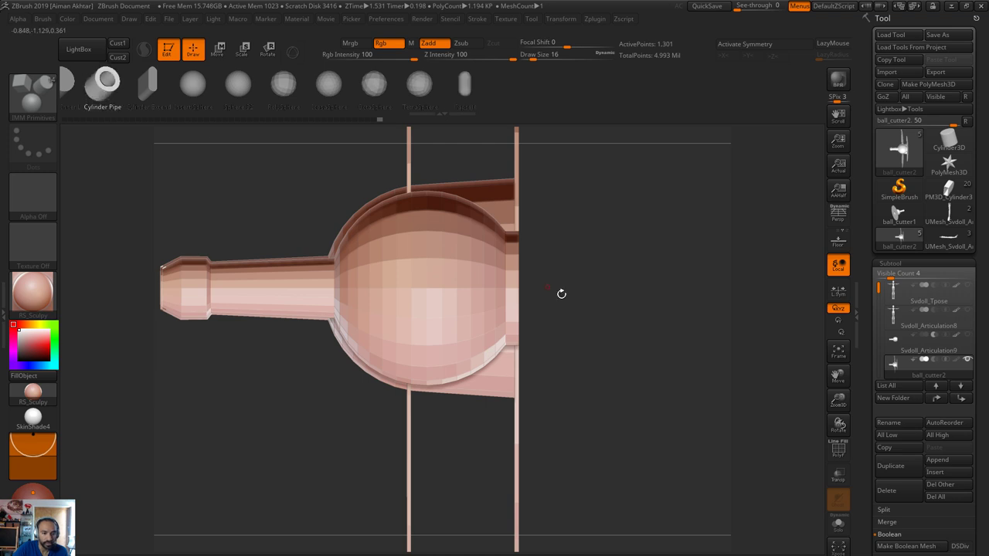
left_click_drag(564, 316, 450, 314, "shift")
left_click_drag(773, 403, 535, 395, "shift")
left_click_drag(451, 290, 487, 304)
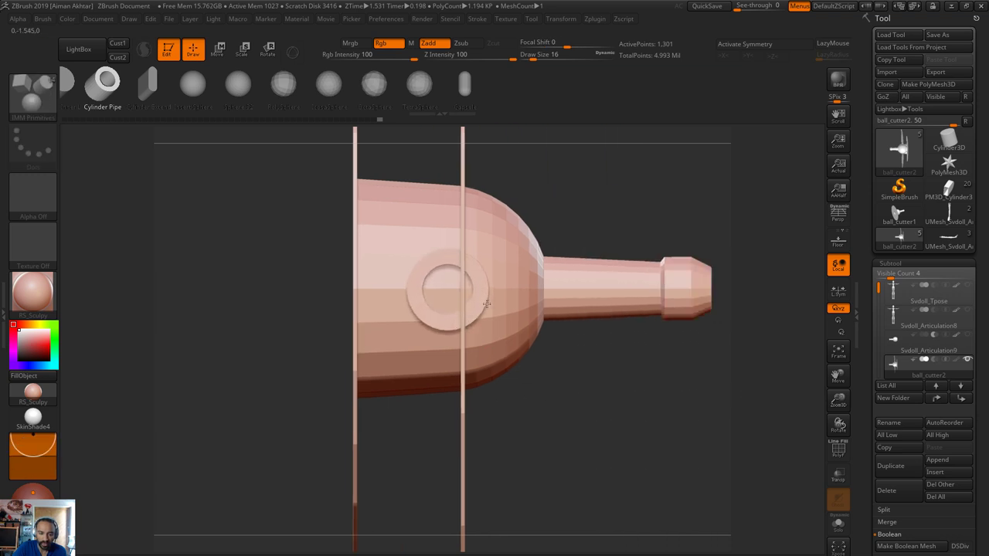
Adjust the inserted pipe with Transpose Move so it runs through the ball and protrudes on both sides, undoing a stray change
left_click(218, 52)
left_click_drag(712, 298, 678, 392)
left_click_drag(507, 291, 807, 291, "shift")
left_click_drag(506, 290, 522, 294)
key("ctrl+z")
right_click_drag(592, 448, 563, 319, "ctrl")
right_click_drag(587, 451, 684, 502)
left_click_drag(518, 310, 519, 199)
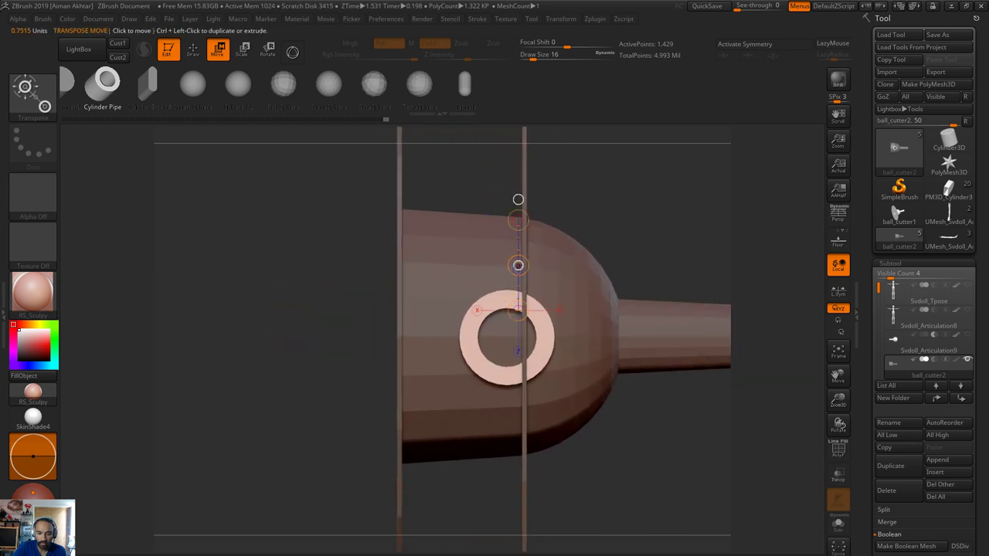
Show the polyframe and the hidden half of ball_cutter2, and split its unmasked points into a separate subtool
left_click(839, 450)
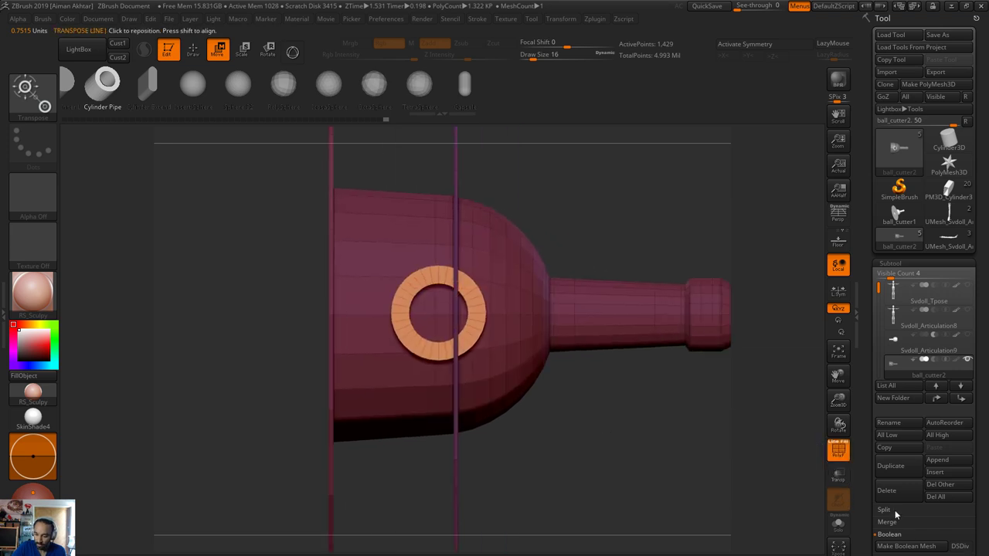
left_click(896, 513)
left_click_drag(886, 553, 885, 358)
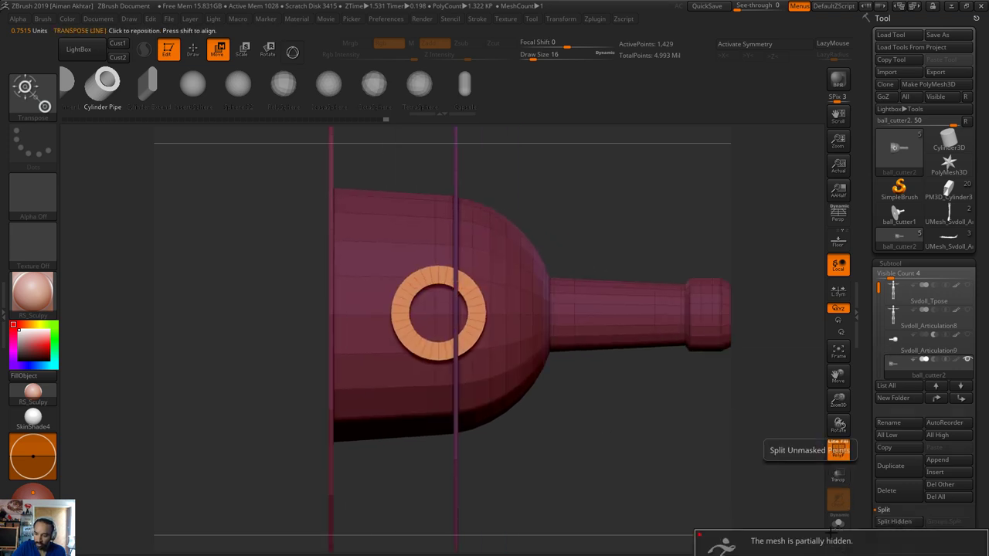
left_click(638, 449, "ctrl+shift")
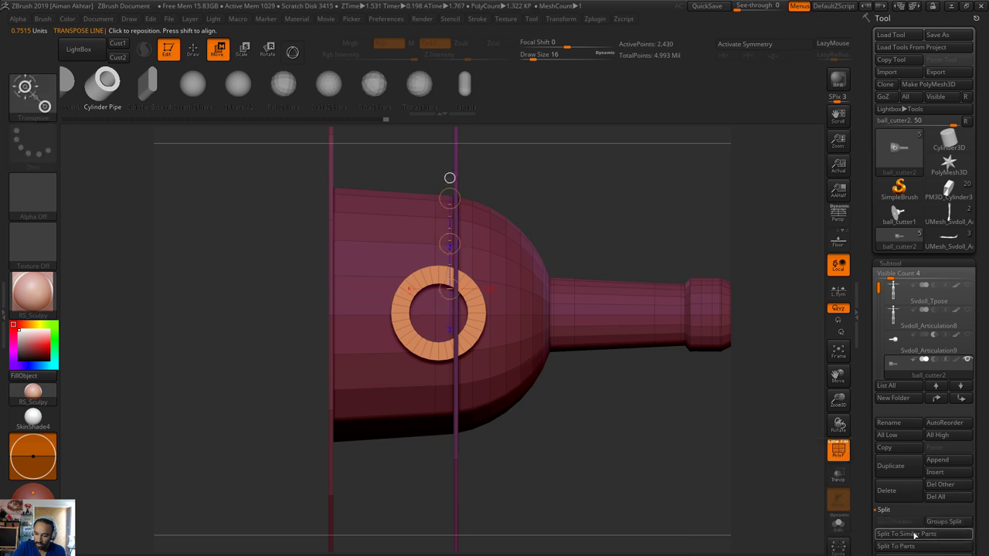
left_click(905, 547)
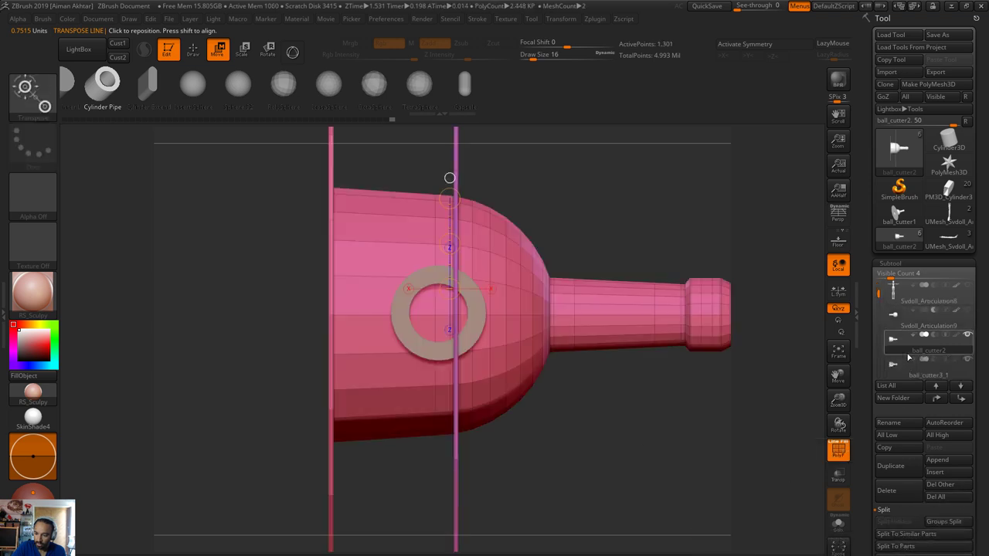
Inspect the two split subtools from several angles and revert ball_cutter2 to its state before the split
mouse_move(895, 363)
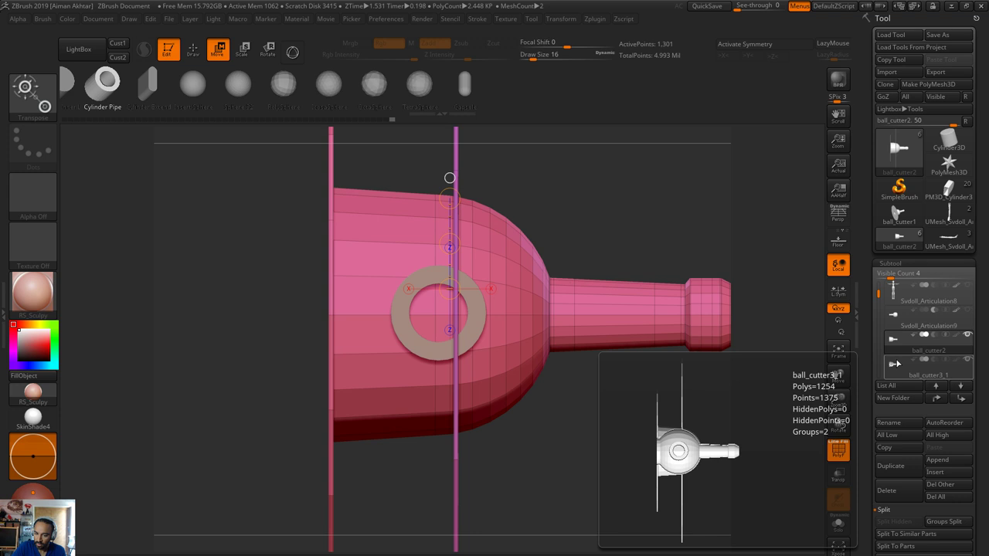
left_click_drag(673, 402, 603, 395)
left_click_drag(788, 407, 633, 483)
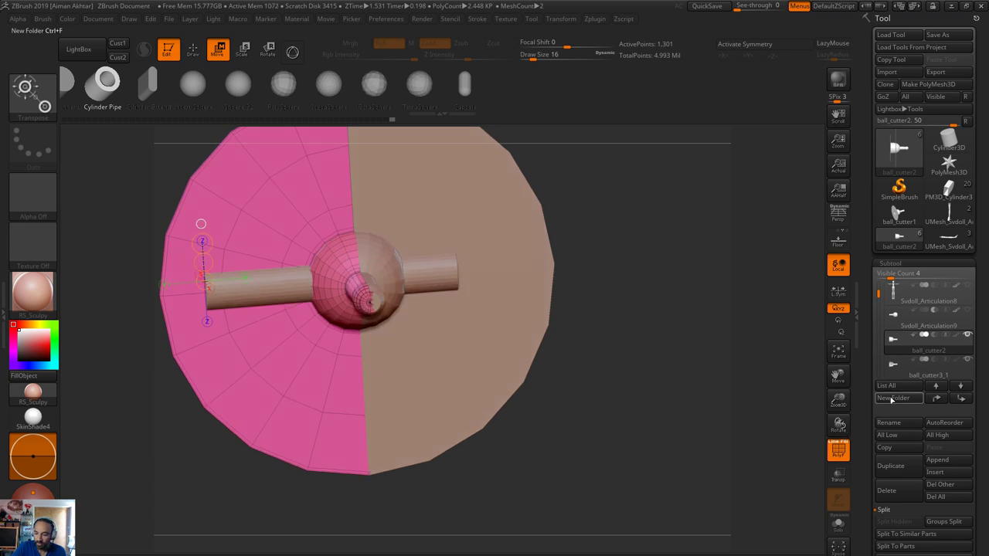
mouse_move(892, 366)
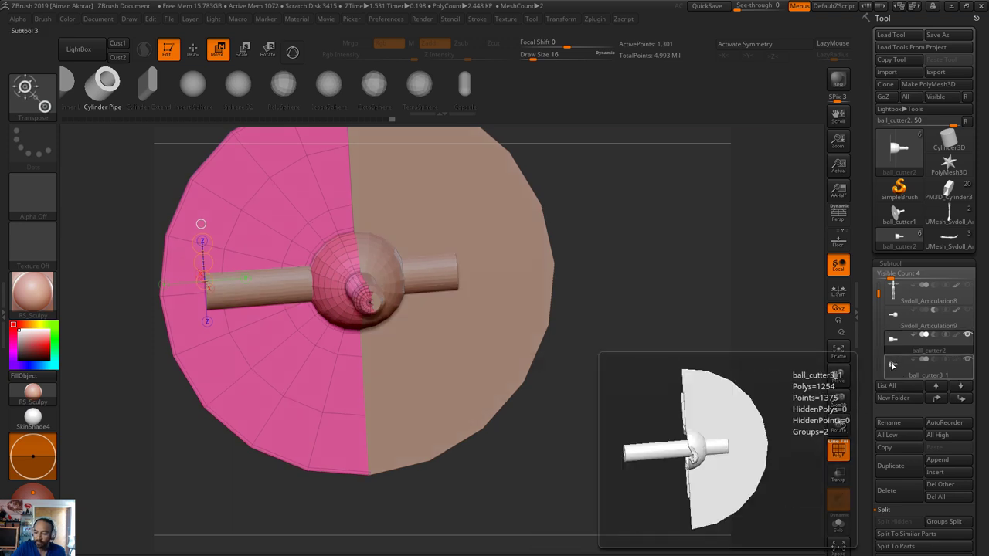
left_click(388, 119)
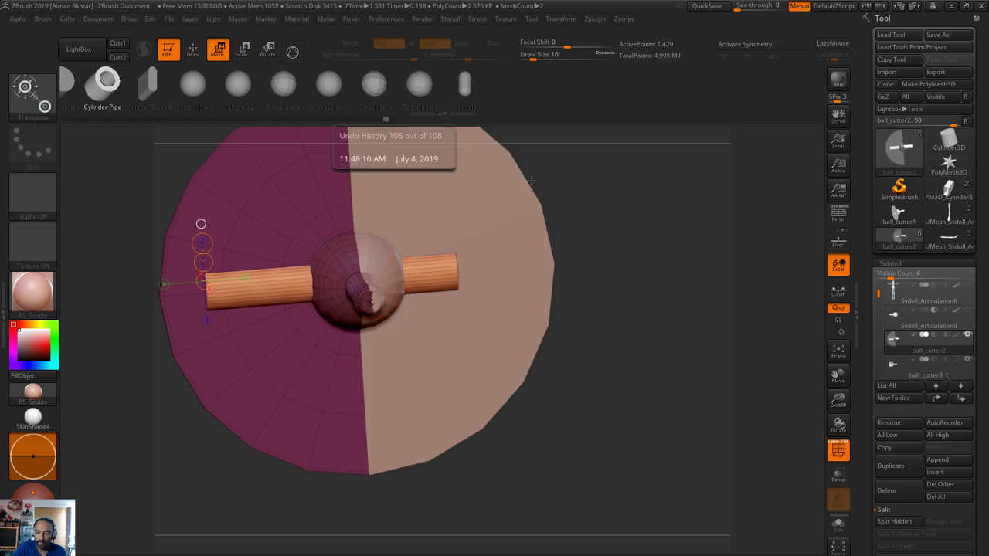
Delete the leftover ball_cutter3_1 and ball_cutter3 subtools and unhide the other half of ball_cutter2
left_click(893, 369)
left_click_drag(872, 300, 874, 320)
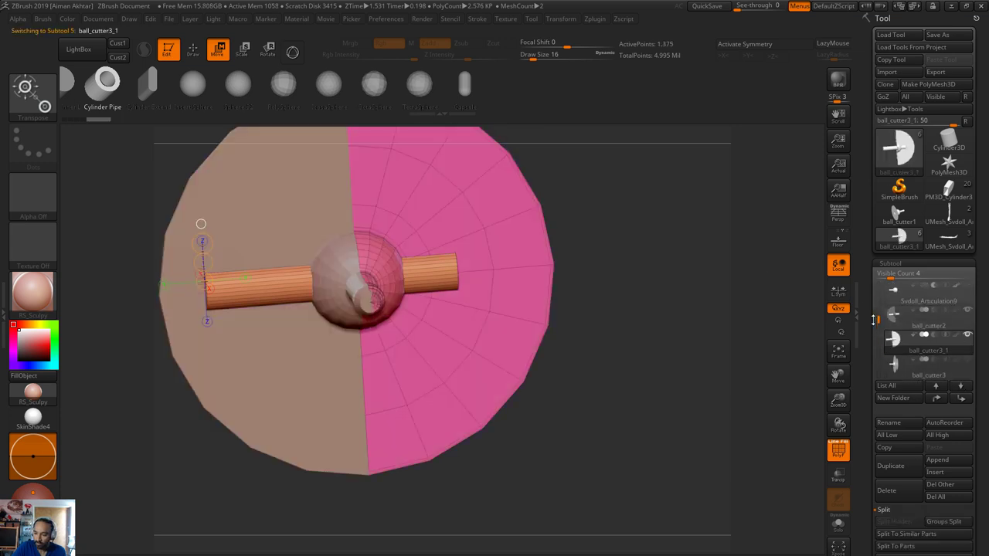
left_click(897, 488)
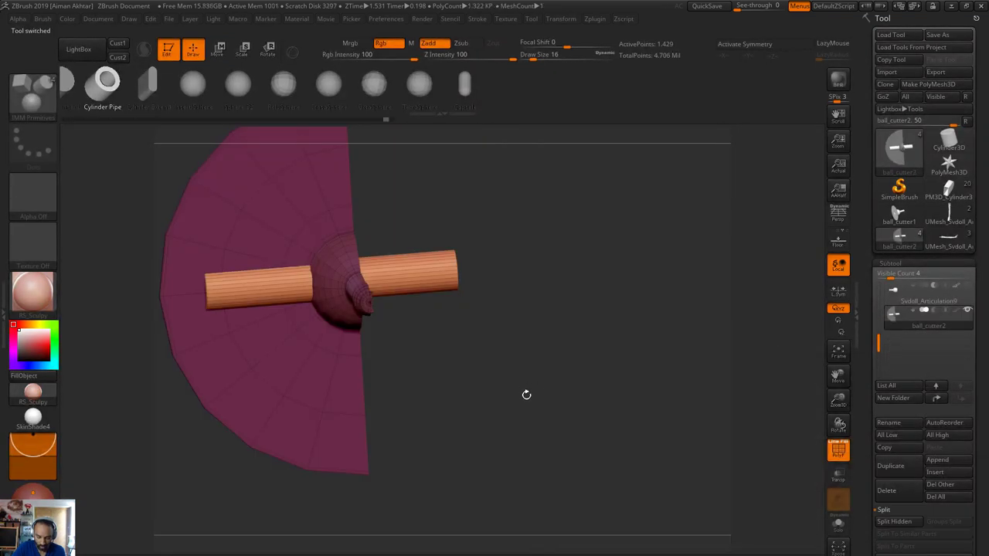
left_click(533, 395, "ctrl+shift")
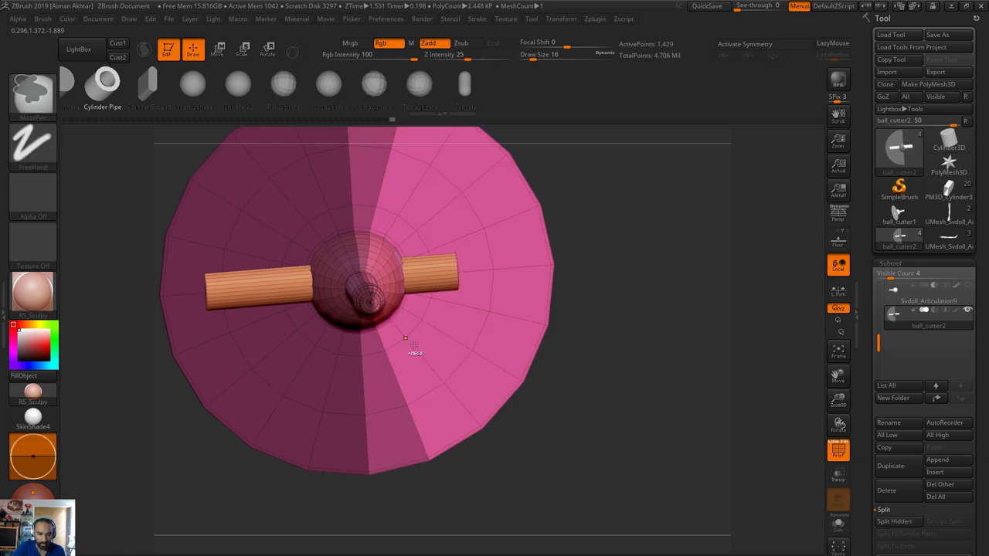
Return to the Move brush, show all of ball_cutter2, and clear its mask
key("ctrl+z")
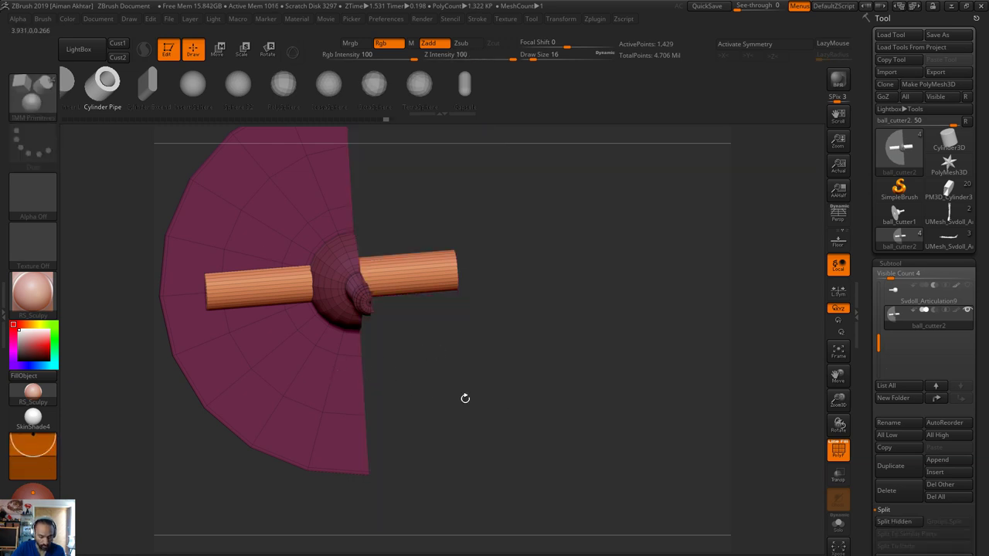
key("b")
key("m")
key("v")
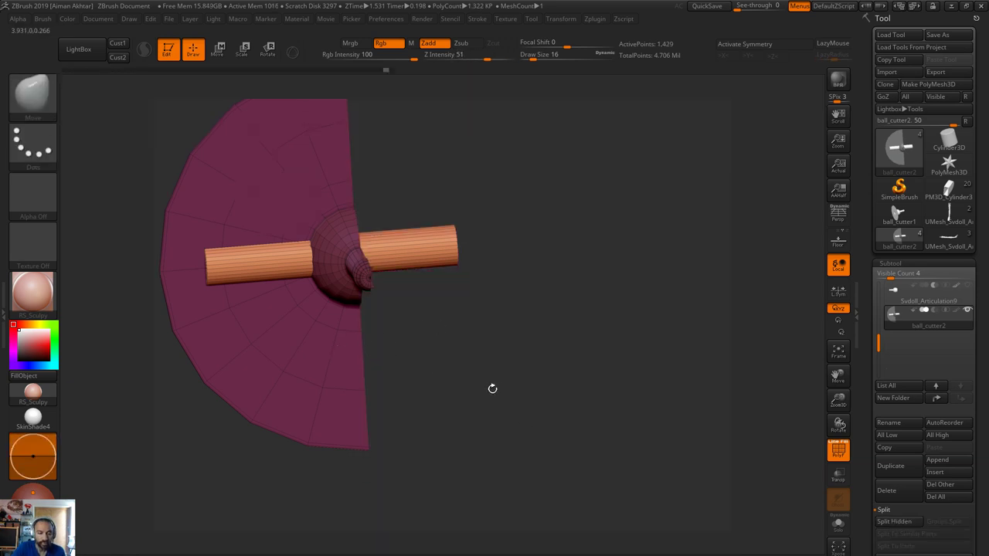
left_click(517, 404, "ctrl+shift")
left_click_drag(543, 408, 566, 421, "ctrl")
Isolate the disc polygroup of ball_cutter2 to check it and show the whole mesh again
left_click(228, 245, "ctrl+shift")
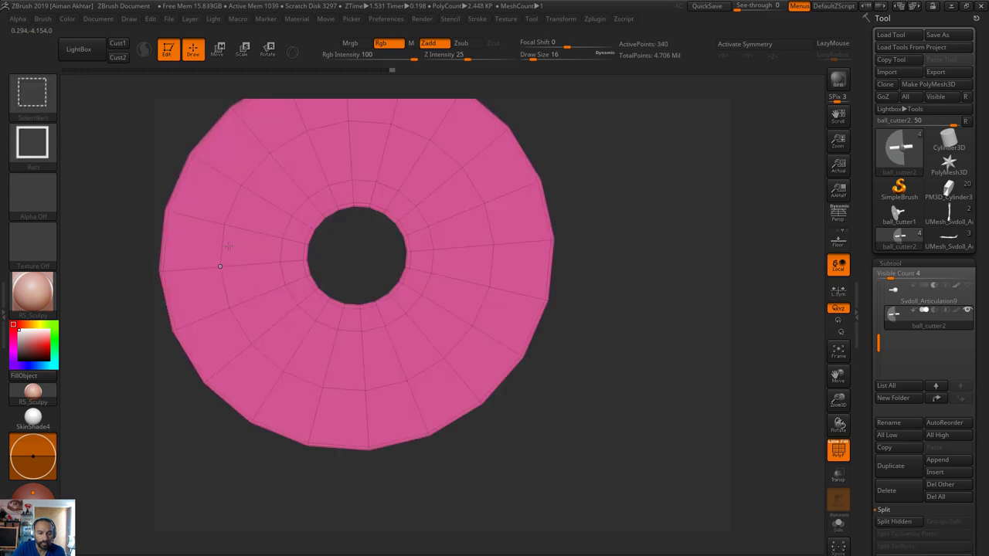
left_click(340, 290, "ctrl+shift")
left_click(379, 329, "ctrl+shift")
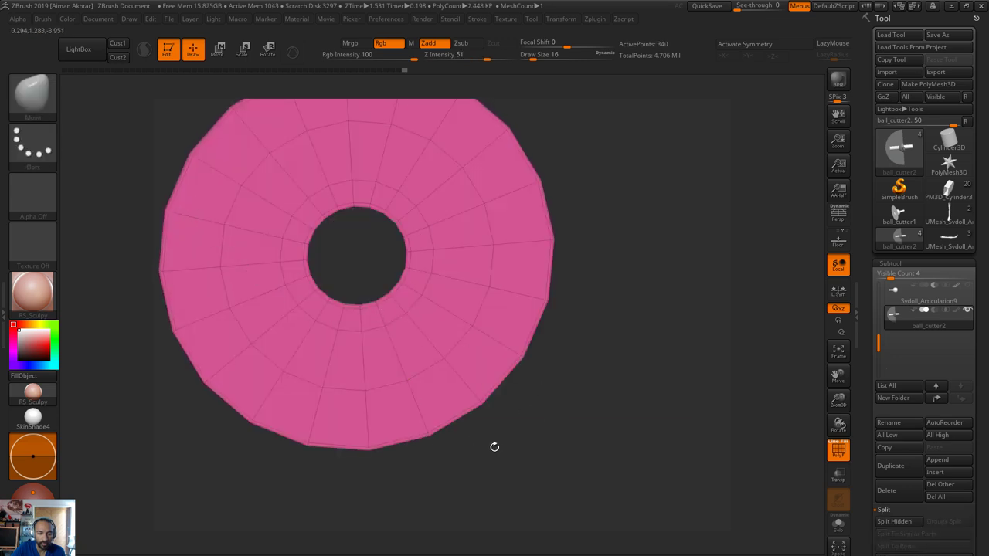
left_click_drag(495, 447, 586, 449)
left_click(570, 435, "ctrl+shift")
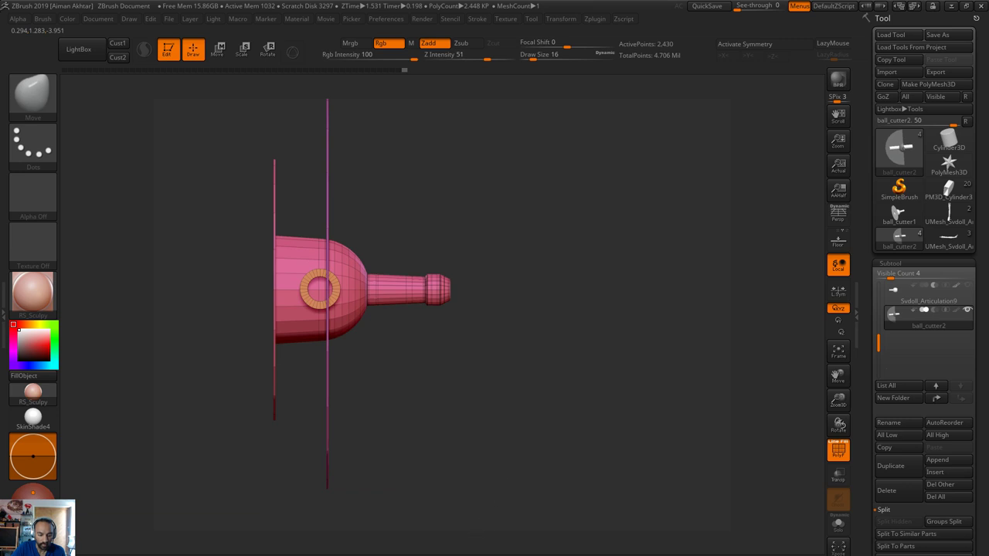
Merge the cutter's discs, ball and stem into one polygroup and split the subtool by groups to separate the pipe
left_click_drag(401, 456, 435, 459)
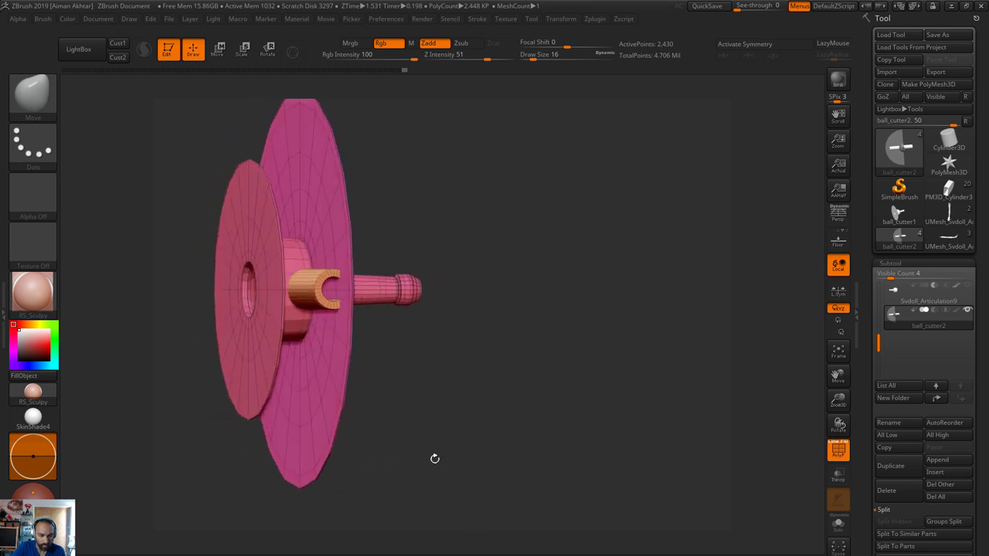
key("ctrl+w")
left_click_drag(543, 462, 461, 455)
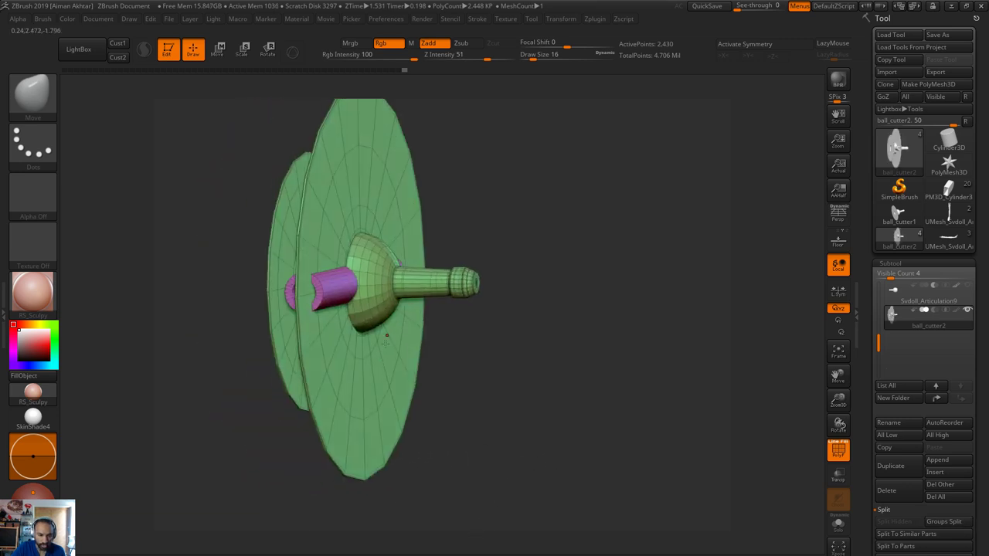
left_click_drag(516, 378, 558, 378)
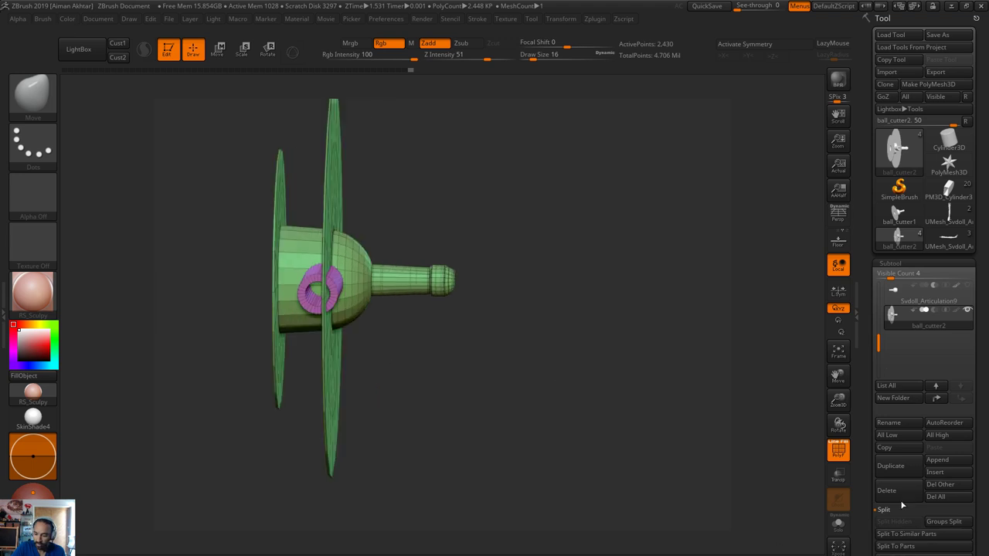
left_click(944, 522)
left_click(804, 543)
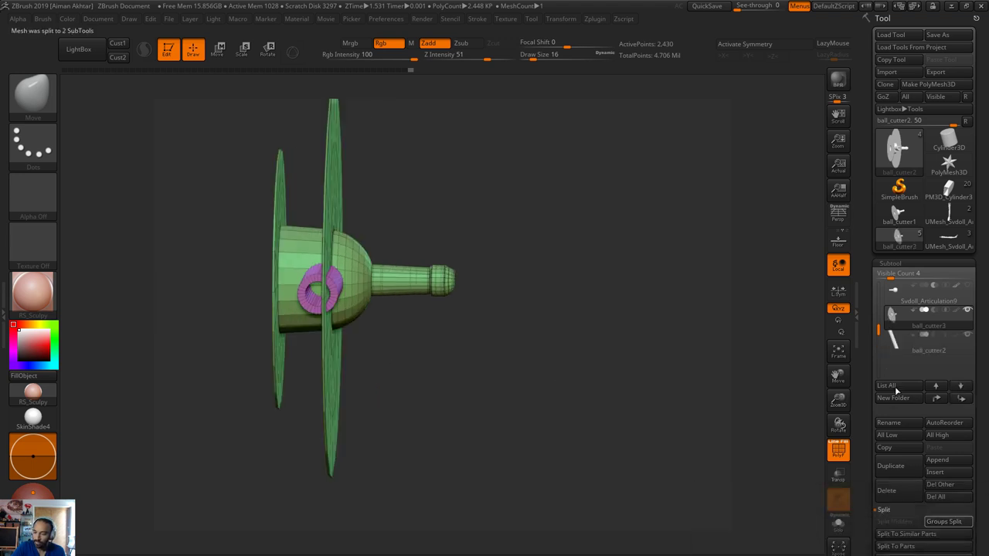
Make the separated pipe the active subtool and set the masking brush to MaskLasso, undoing a test mask
key("f")
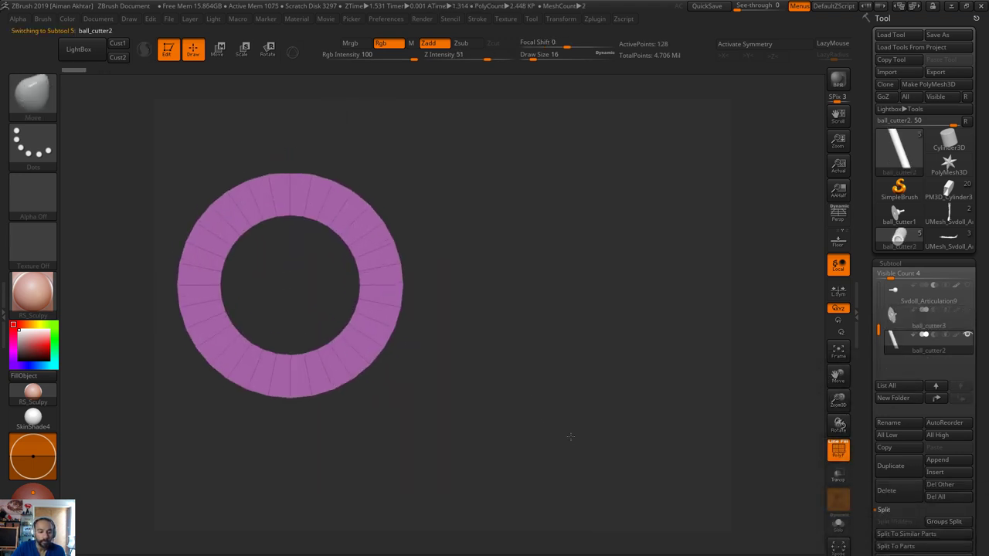
key("ctrl")
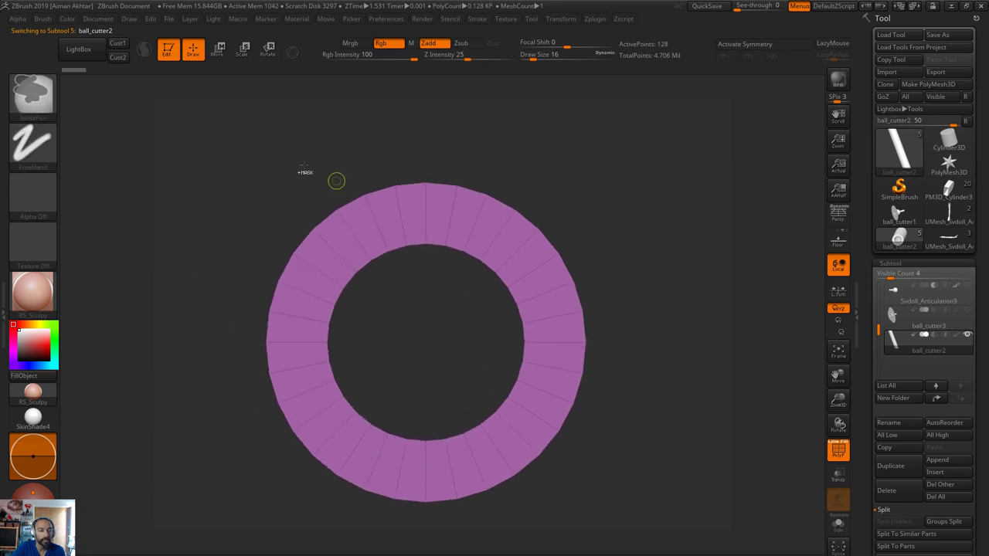
left_click_drag(493, 281, 430, 234, "ctrl")
key("ctrl+z")
left_click(45, 106, "ctrl")
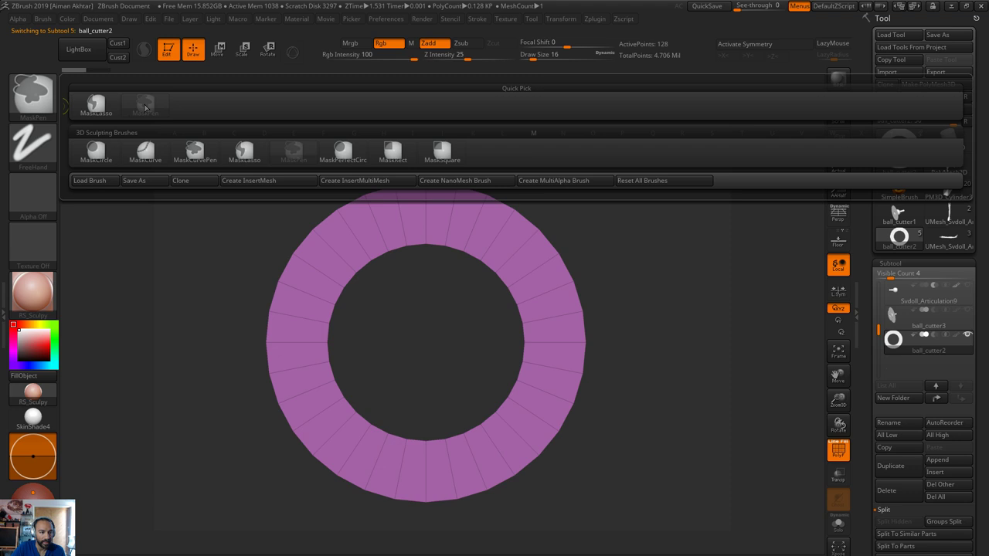
left_click(98, 110, "ctrl")
Switch to the ZModeler brush for editing the pipe
left_click(33, 115)
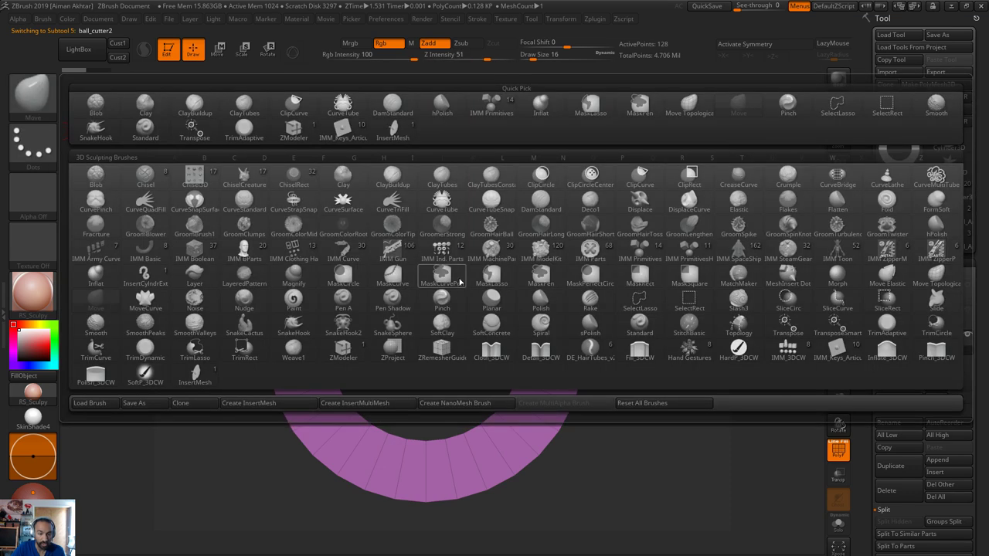
key("z")
key("m")
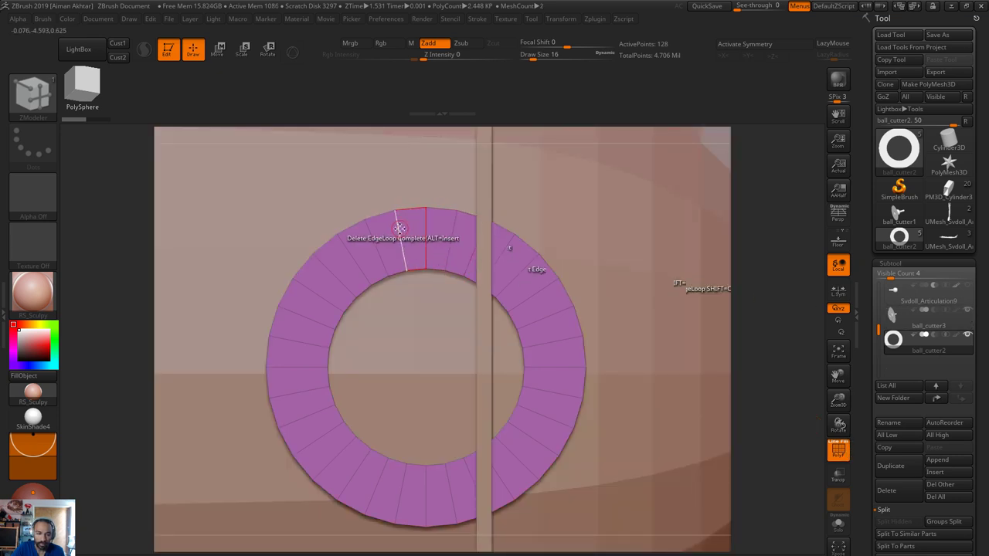
Try the ZModeler Inset edge action with the EdgeLoop Complete target on the pipe's end face
key("space")
left_click(367, 252)
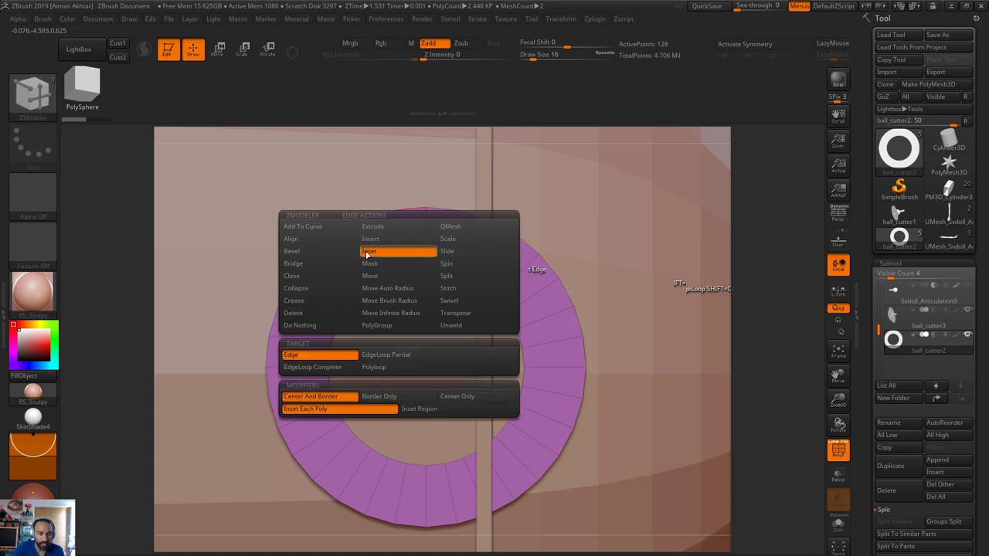
left_click(319, 369)
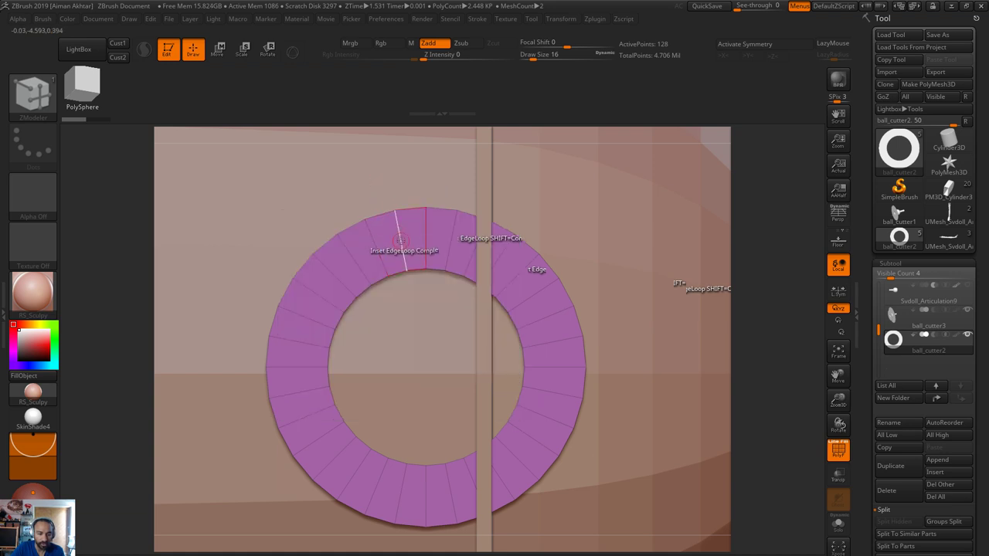
left_click_drag(401, 241, 397, 220)
key("ctrl+z")
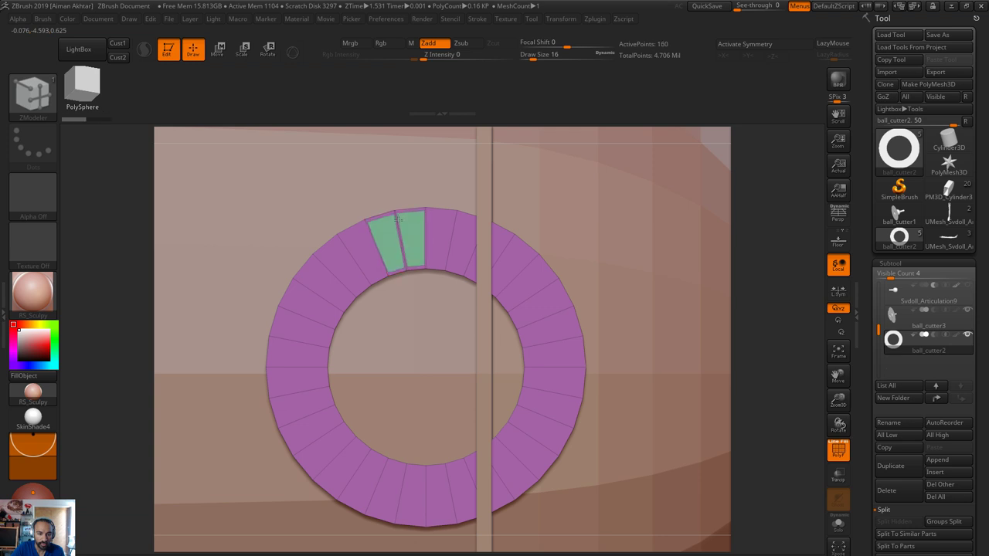
key("ctrl+z")
Set the ZModeler edge action to Insert and activate X symmetry for the pipe
key("space")
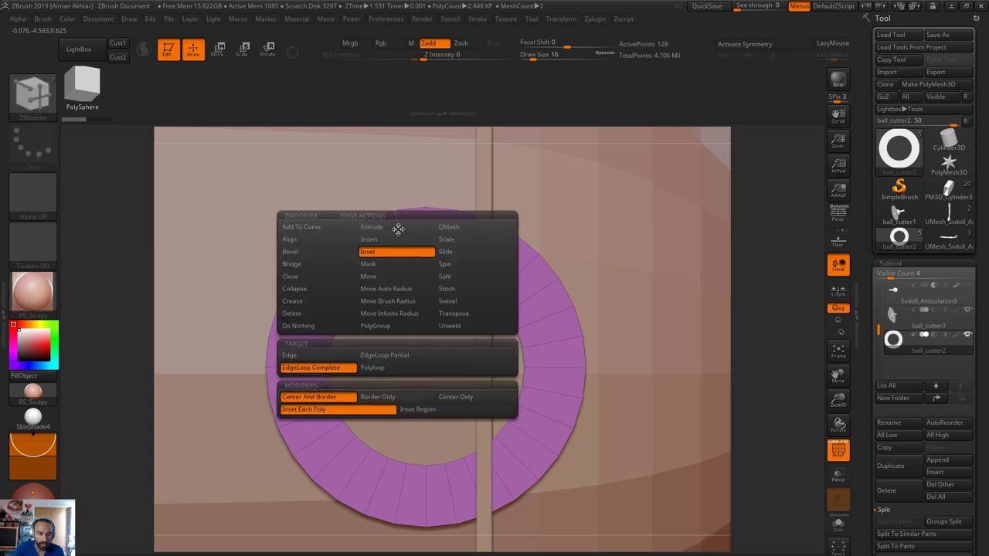
left_click(378, 240)
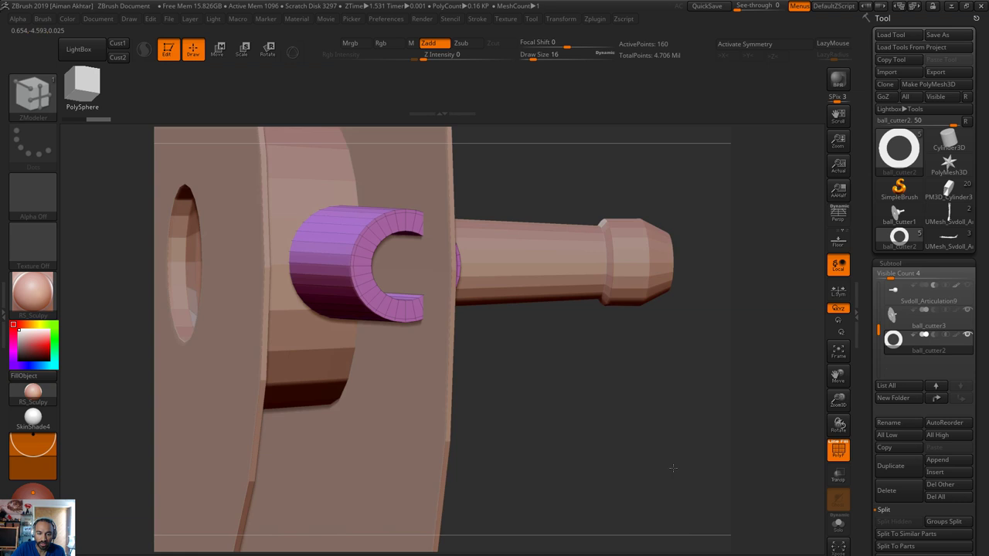
left_click_drag(673, 468, 752, 469)
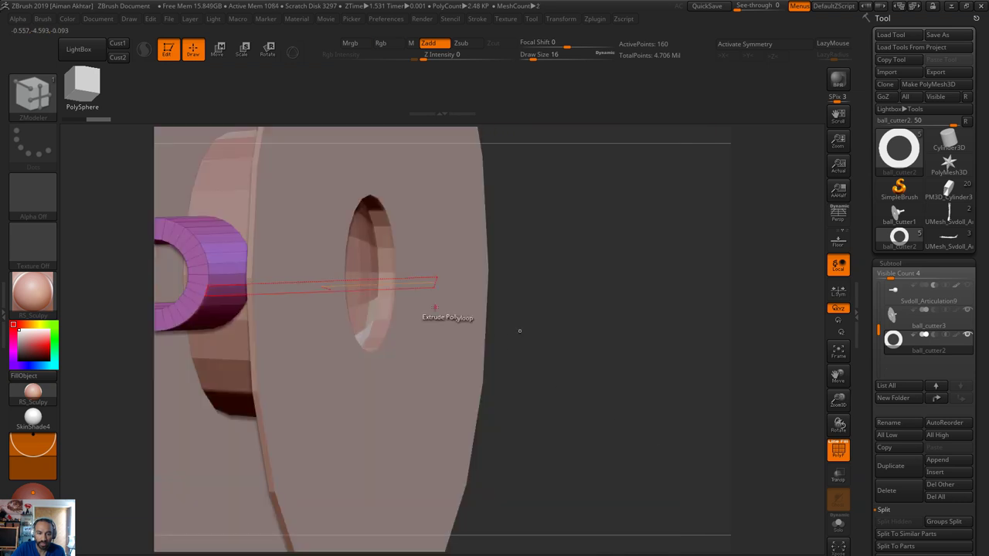
key("x")
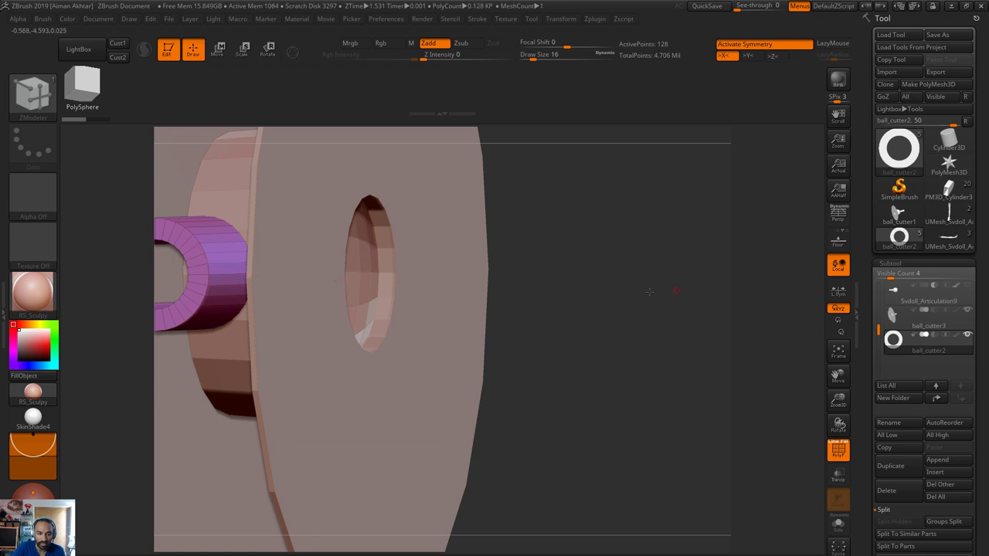
Solo the pipe subtool so that only the pipe is displayed, and view it from the side
left_click_drag(650, 292, 564, 296)
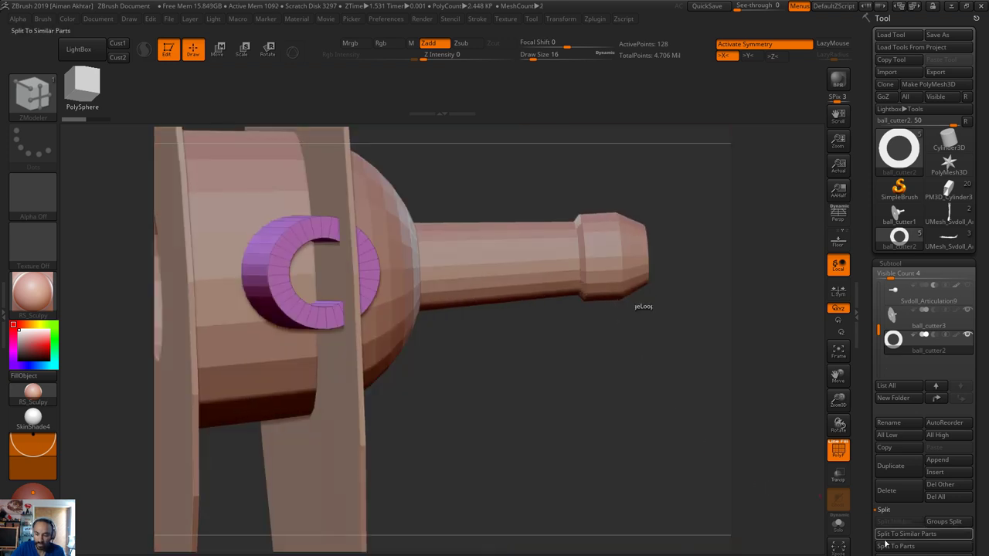
left_click_drag(559, 444, 558, 378, "alt")
left_click(838, 525)
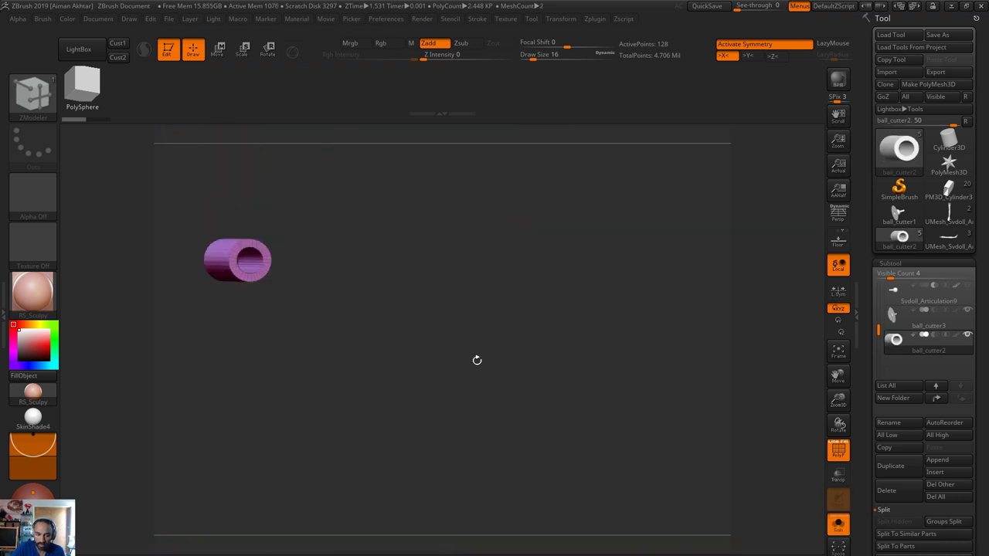
left_click_drag(477, 361, 692, 361, "alt")
left_click_drag(693, 360, 672, 363)
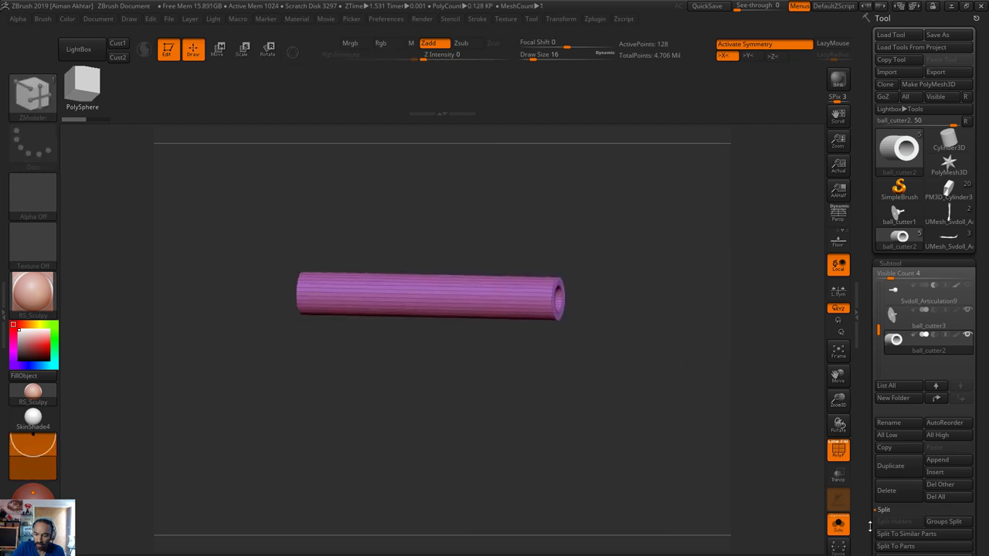
Mirror and weld the pipe's geometry along the Y axis, undoing a first attempt with a different axis
scroll(892, 489, "down", 5)
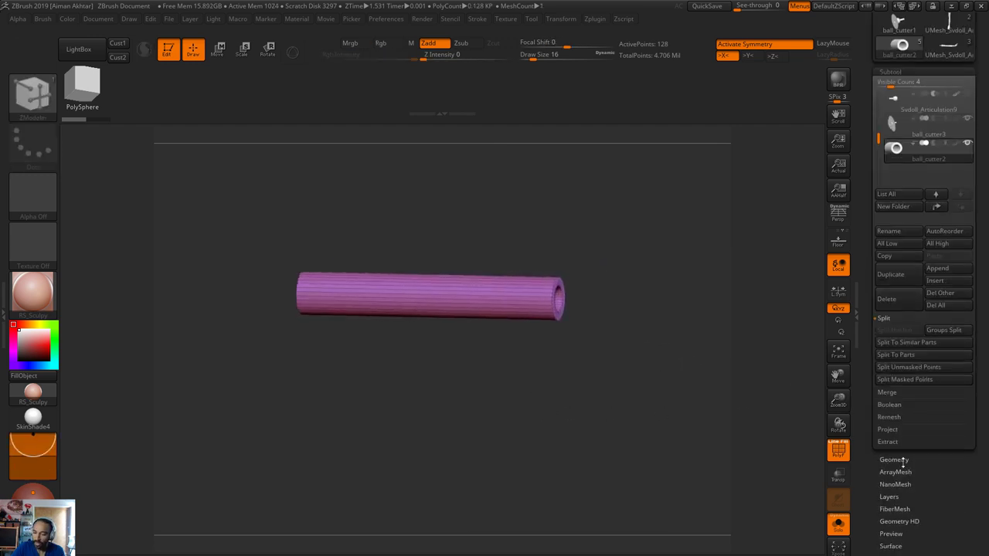
left_click(896, 460)
left_click(902, 368)
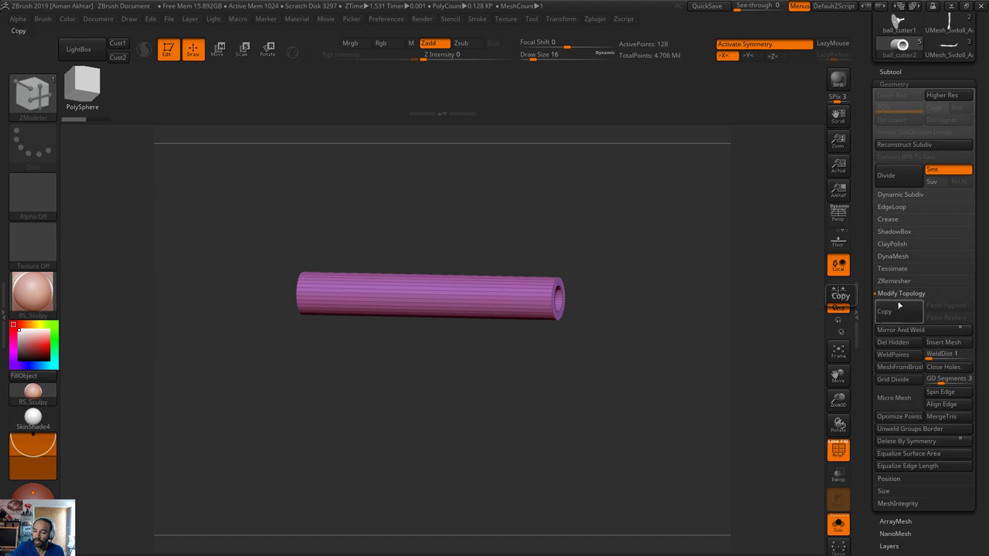
left_click_drag(710, 358, 804, 371)
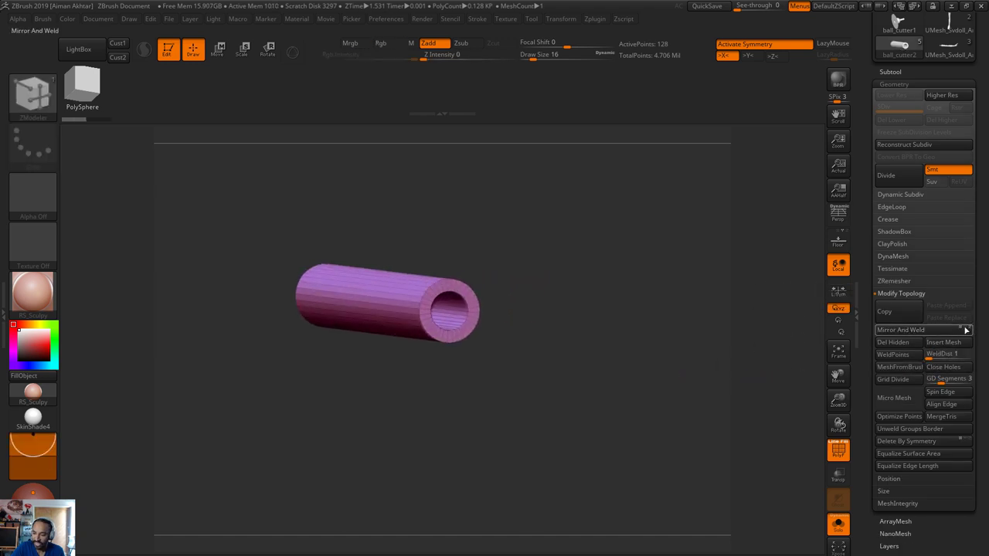
left_click(910, 331)
key("ctrl+z")
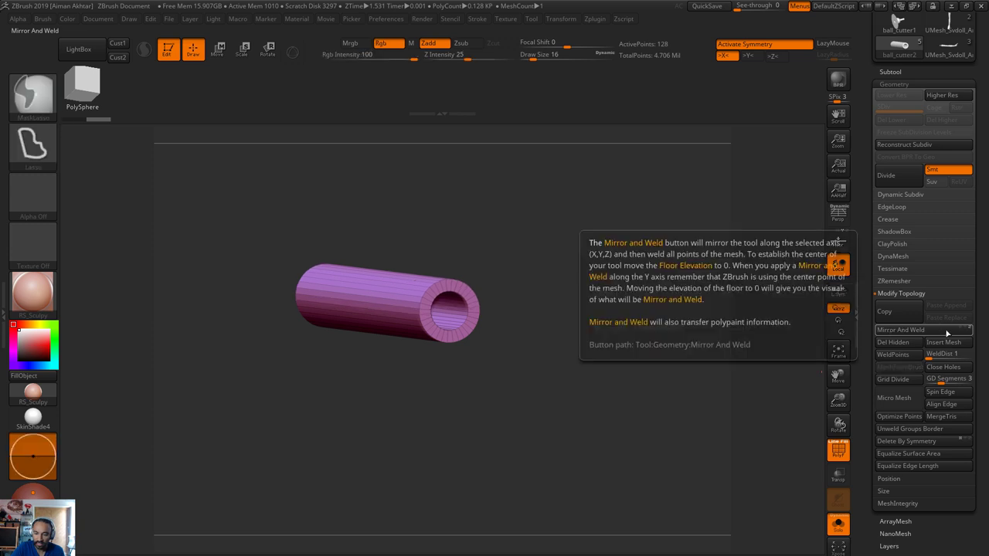
left_click(970, 328)
left_click(899, 331)
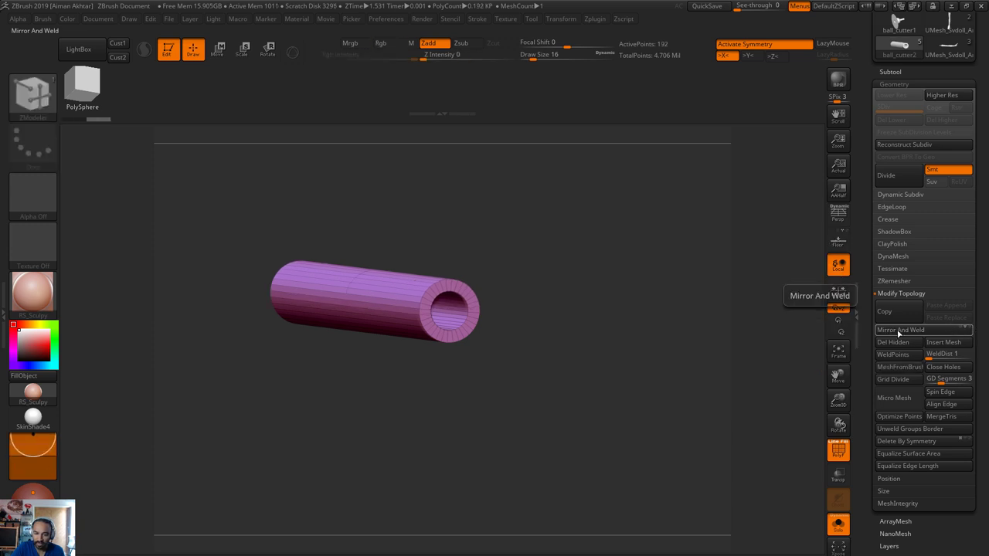
Change the pipe's symmetry axis from X to Y
mouse_move(517, 341)
left_mouse_down()
mouse_move(565, 353)
mouse_move(522, 351)
mouse_move(523, 335)
left_mouse_up()
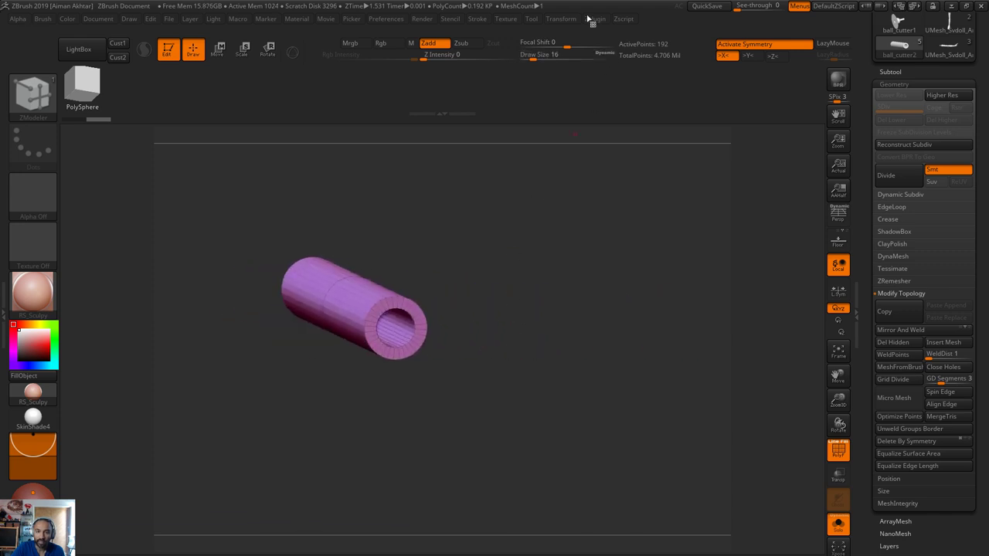
left_click(561, 18)
left_click(595, 301)
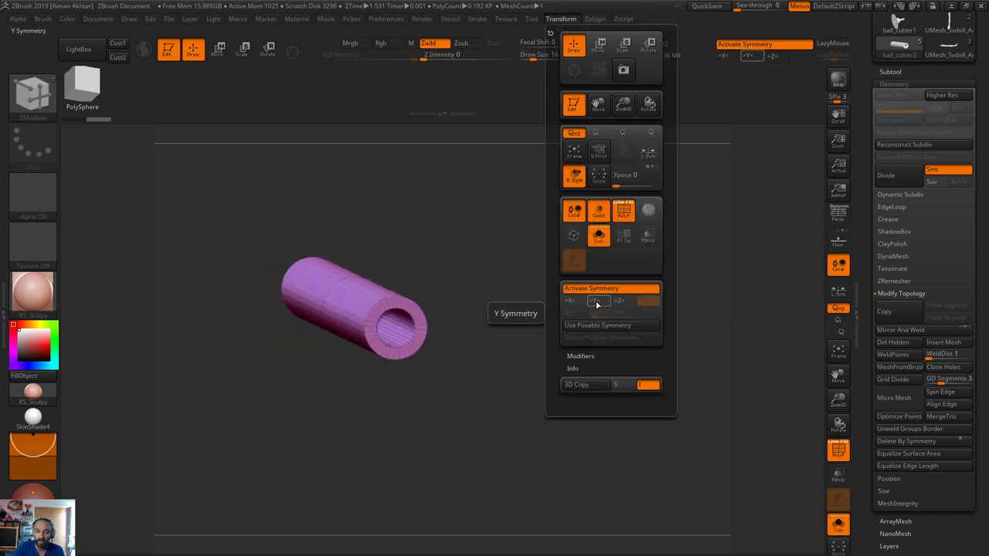
key("f")
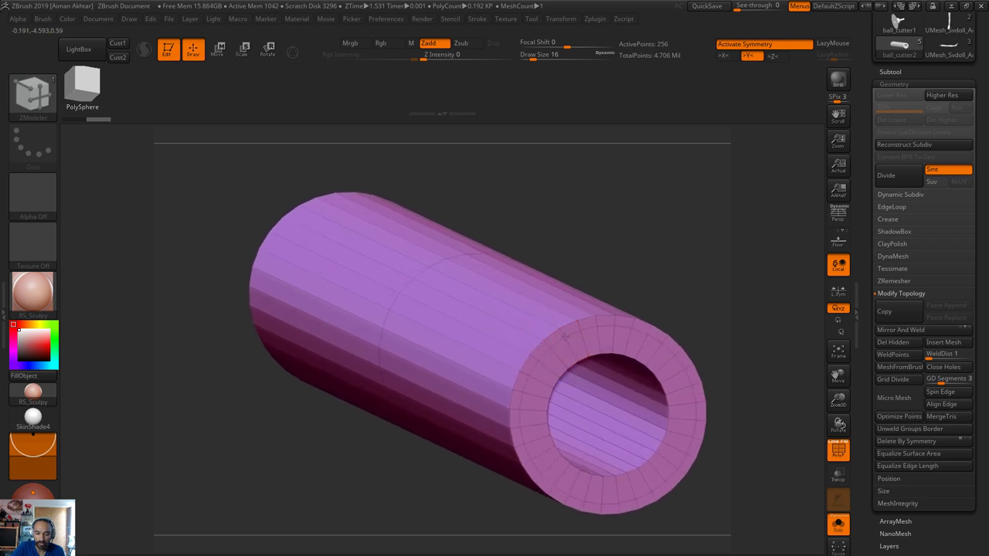
Insert a symmetrical edge loop on the pipe's end faces close to the outer rim, replacing the first placement
mouse_move(649, 269)
left_mouse_down()
mouse_move(640, 232)
mouse_move(649, 271)
mouse_move(641, 262)
left_mouse_up()
key("ctrl+z")
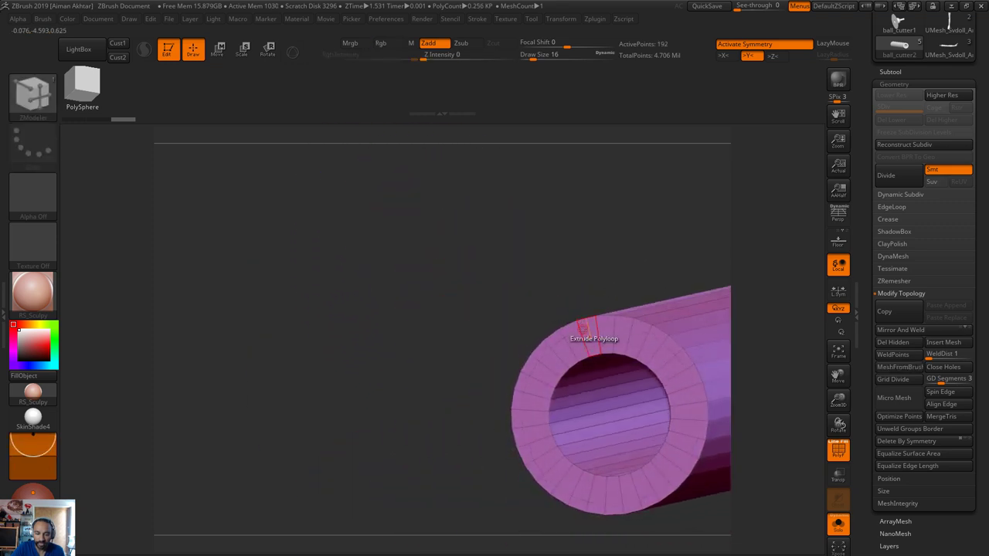
left_click(581, 332)
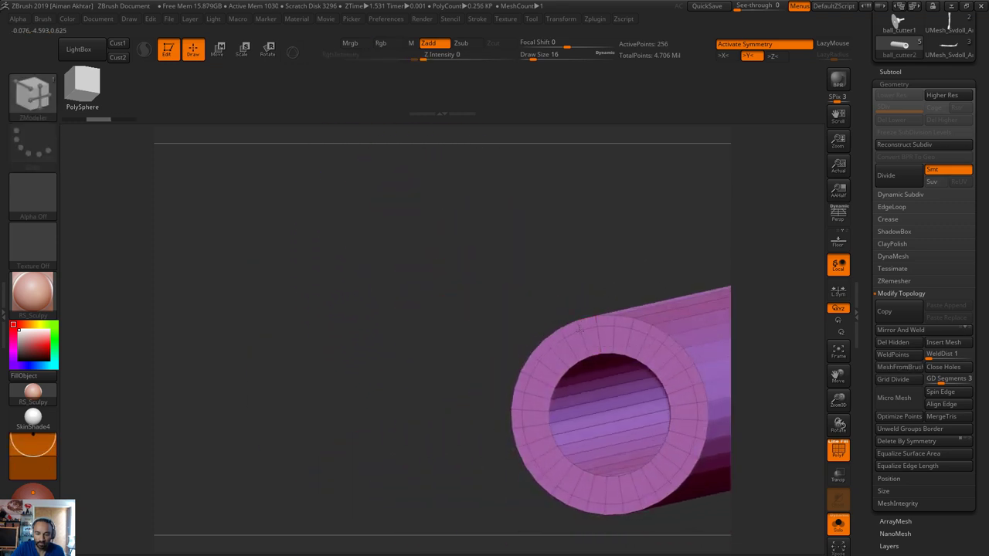
left_click_drag(574, 255, 552, 252, "alt")
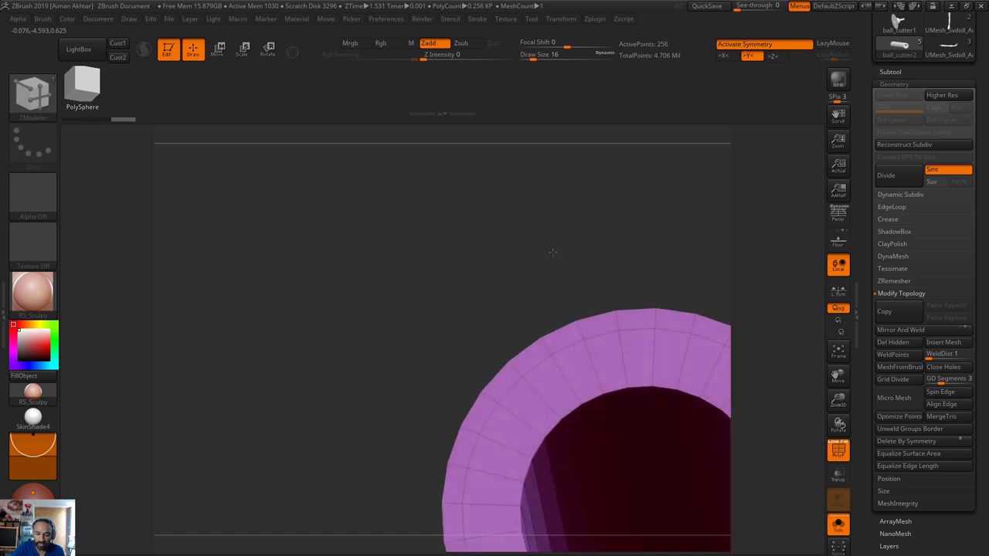
Delete the complete edge loops at the inner rims of the pipe's ends and around the middle of its inner wall
key("space")
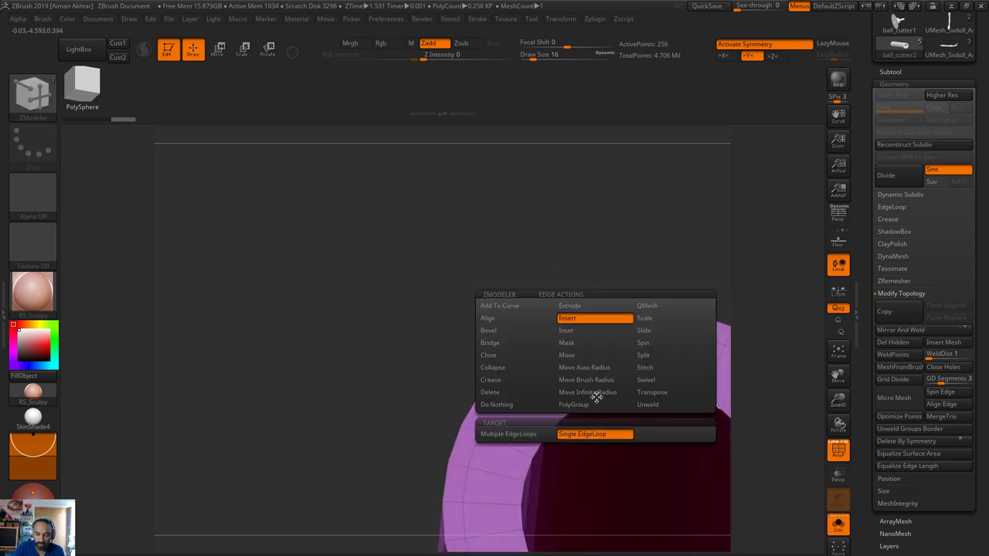
left_click(495, 393)
left_click(564, 435)
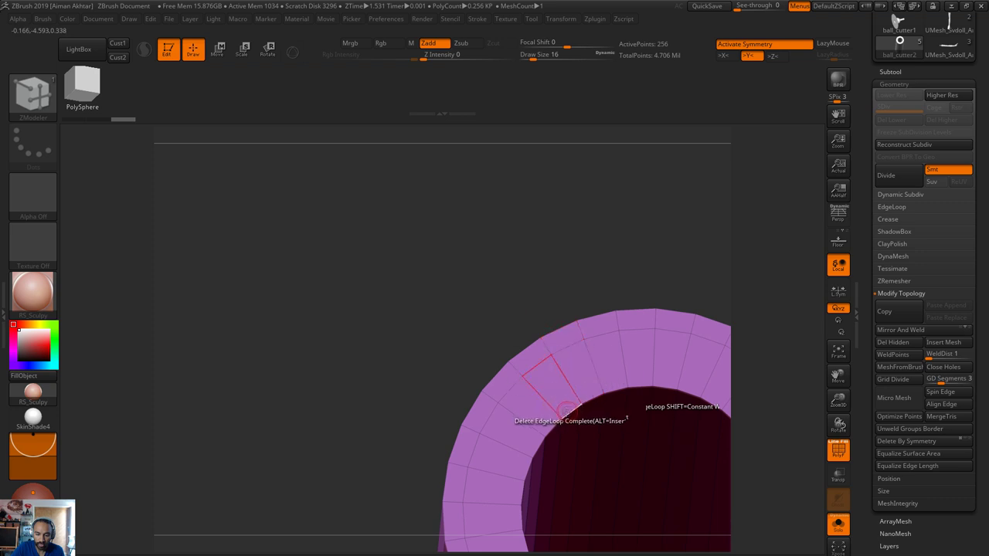
left_click(570, 413)
left_click_drag(495, 267, 500, 323)
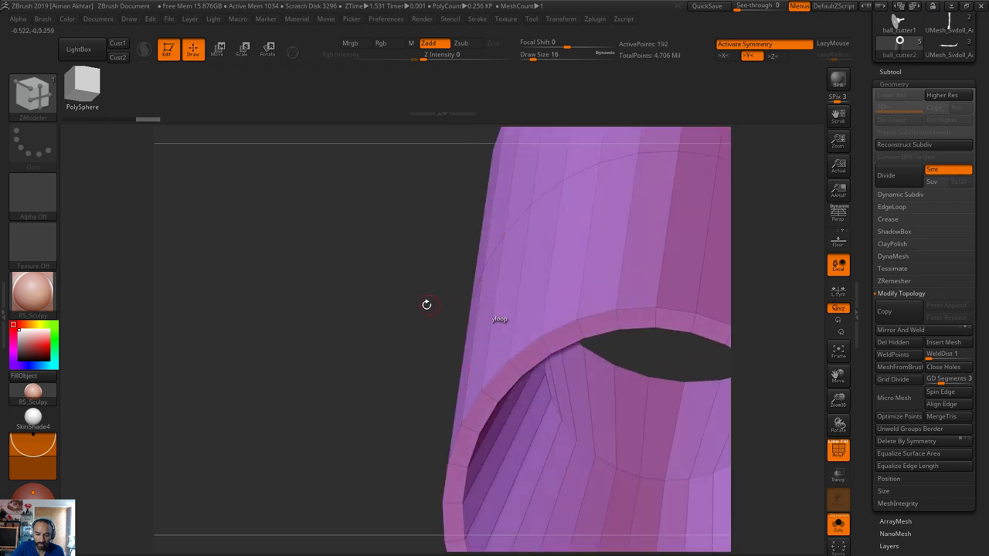
left_click_drag(426, 305, 561, 450)
left_click(599, 431)
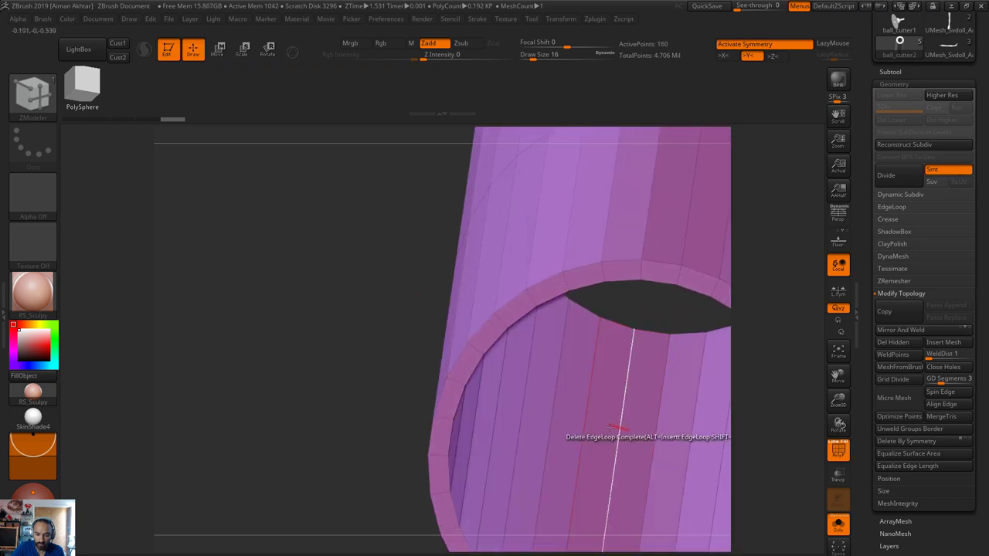
left_click_drag(348, 420, 499, 399, "alt")
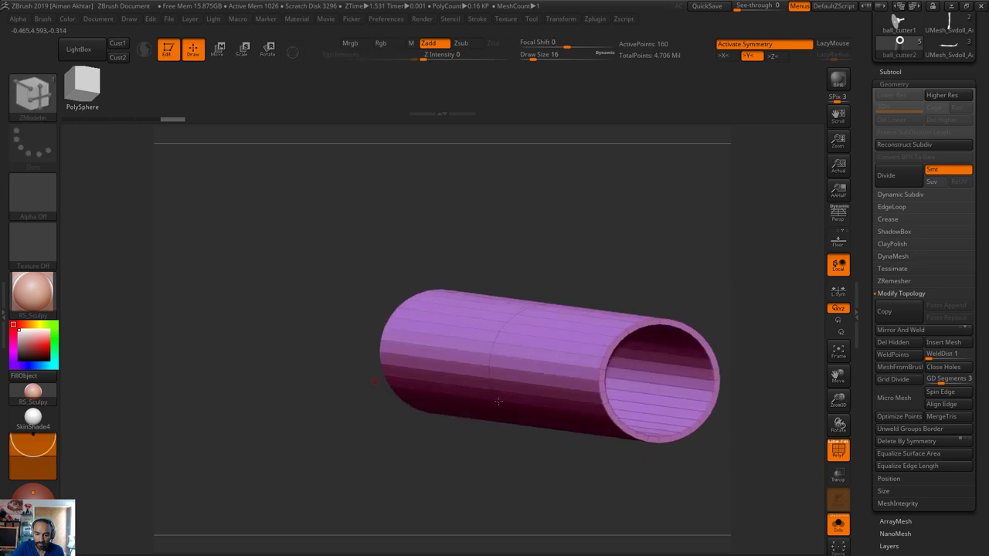
Display the other subtools again and shrink the pipe slightly on all axes with the Size deformation, checking its fit from the side
left_click(839, 526)
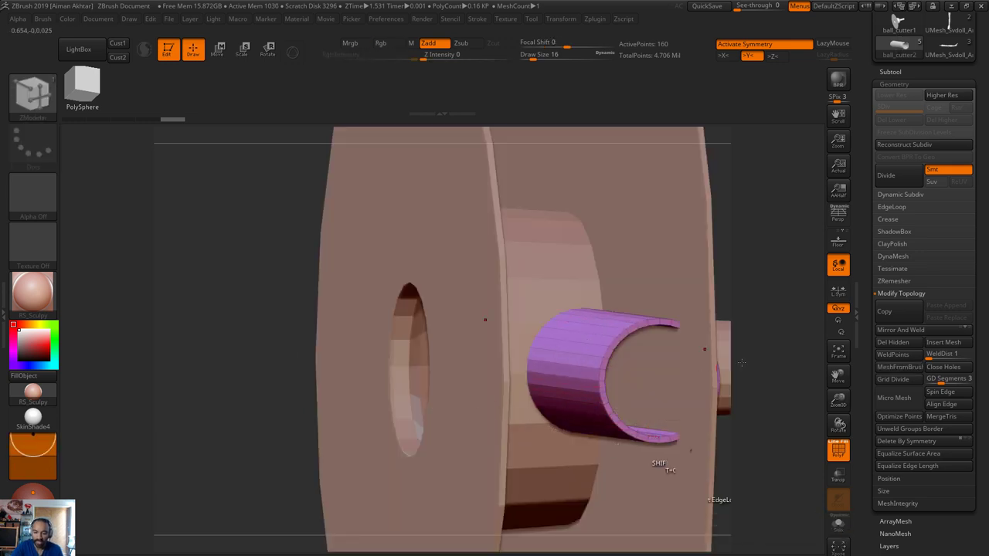
right_click_drag(680, 267, 608, 268, "ctrl")
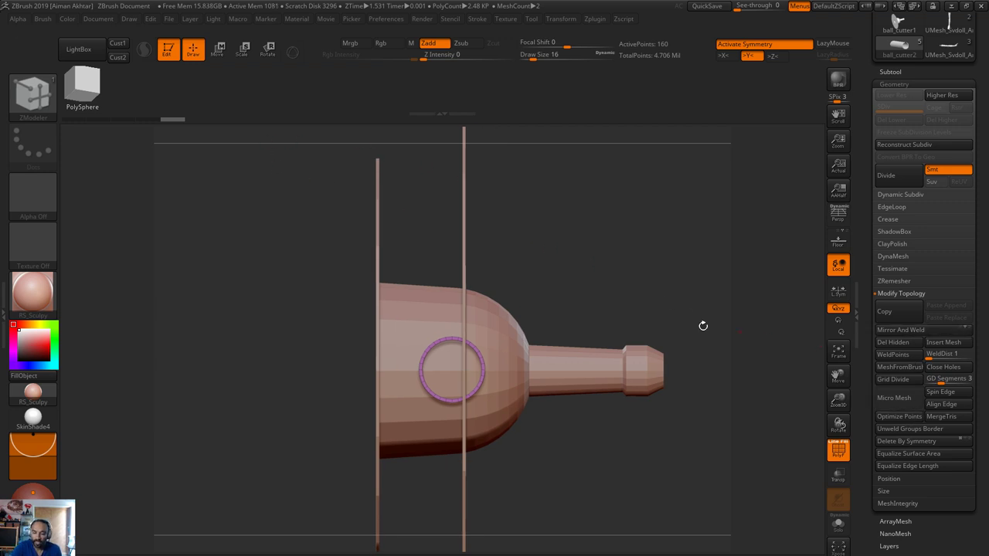
scroll(957, 535, "down", 2)
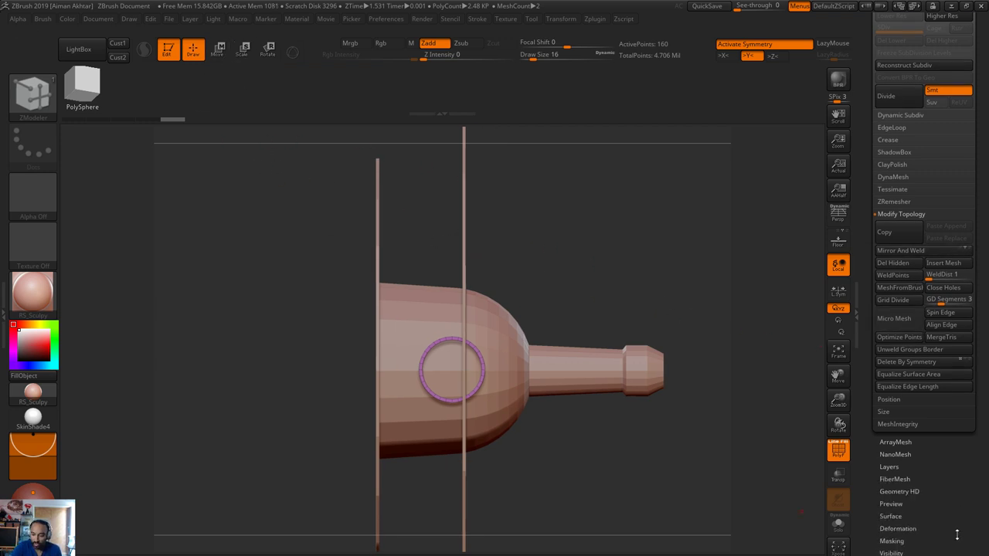
left_click(917, 529)
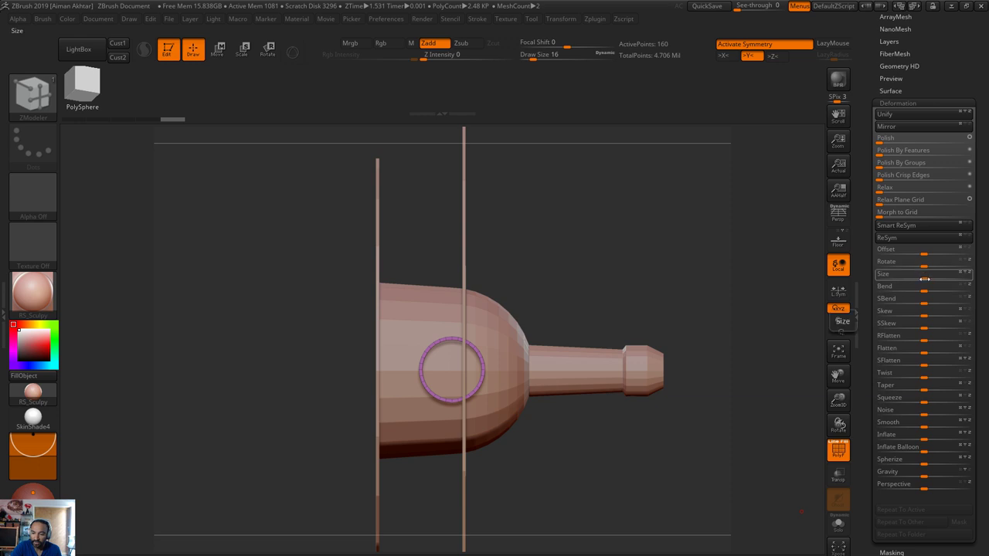
left_click_drag(925, 279, 904, 289)
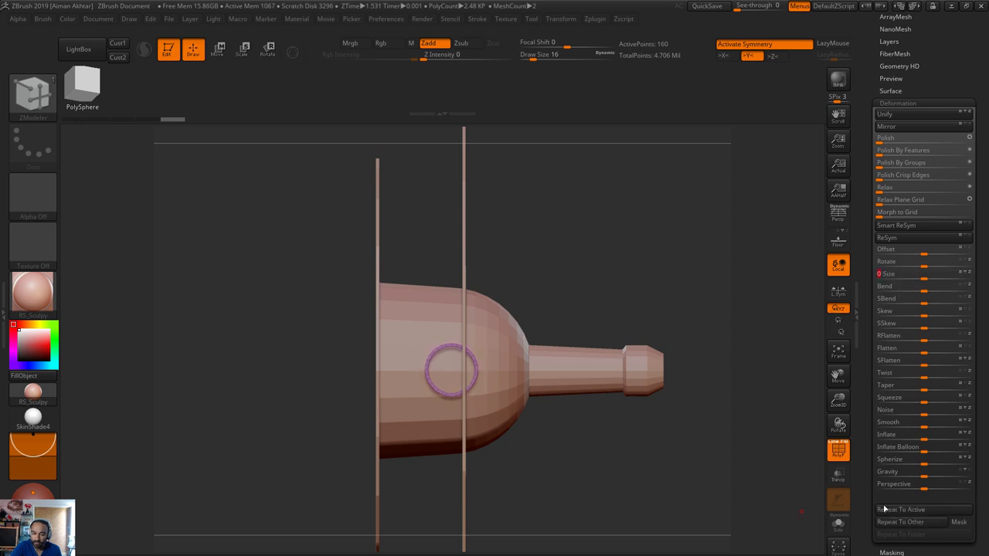
Examine the small cylinder alone and in place inside the ball housing, from the side and along its axis
left_click(842, 533)
left_click_drag(556, 469, 583, 470)
left_click(842, 526)
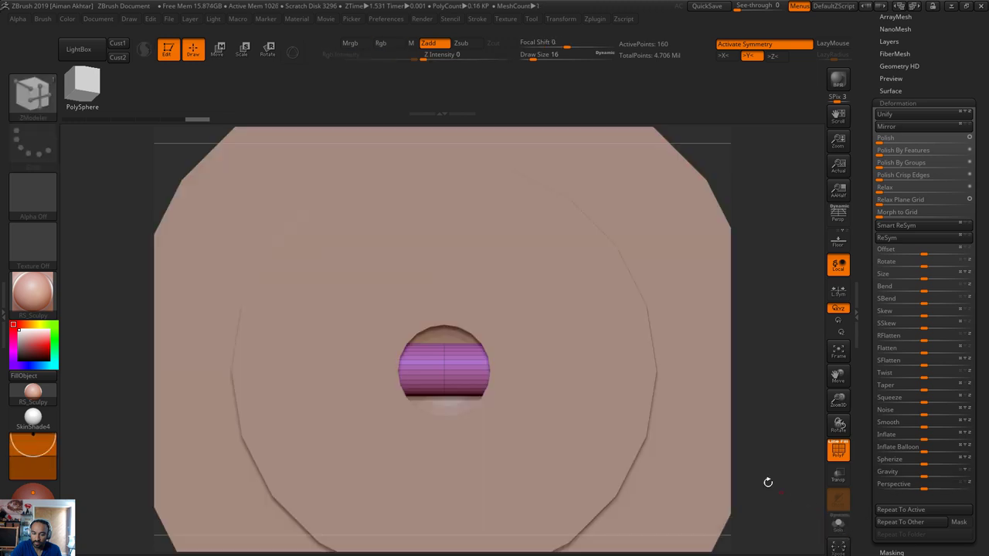
left_click_drag(783, 455, 766, 457)
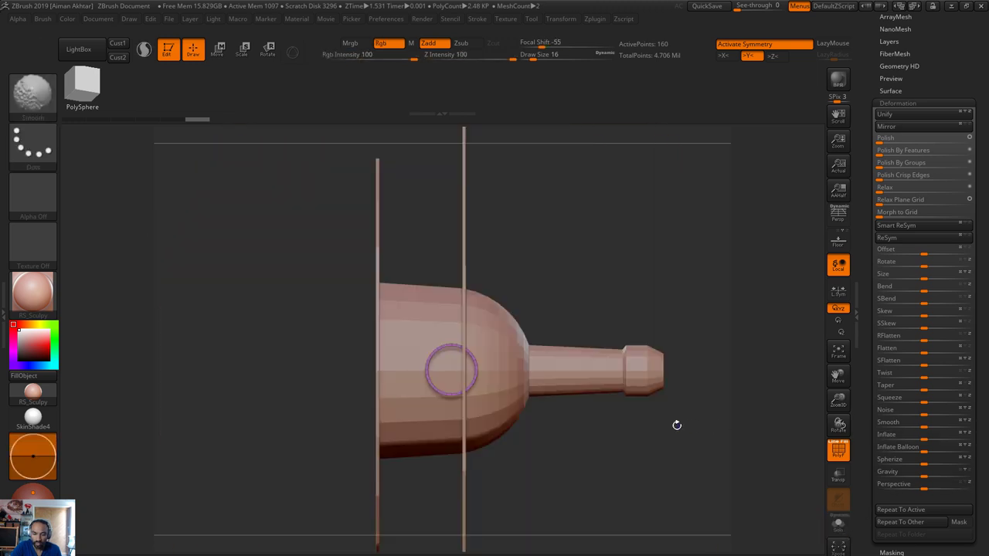
key("b")
key("z")
key("m")
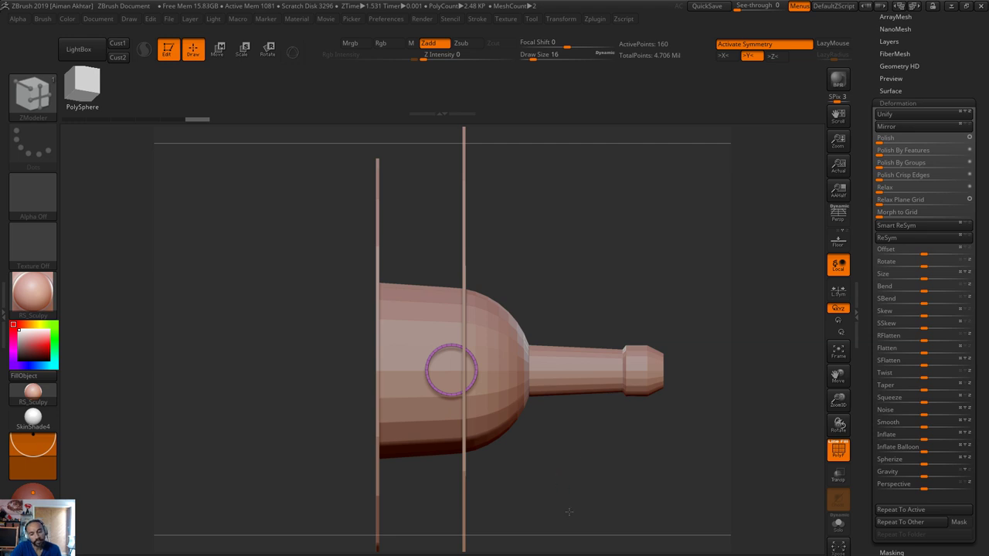
mouse_move(530, 496)
left_mouse_down()
mouse_move(640, 505)
mouse_move(568, 507)
left_mouse_up()
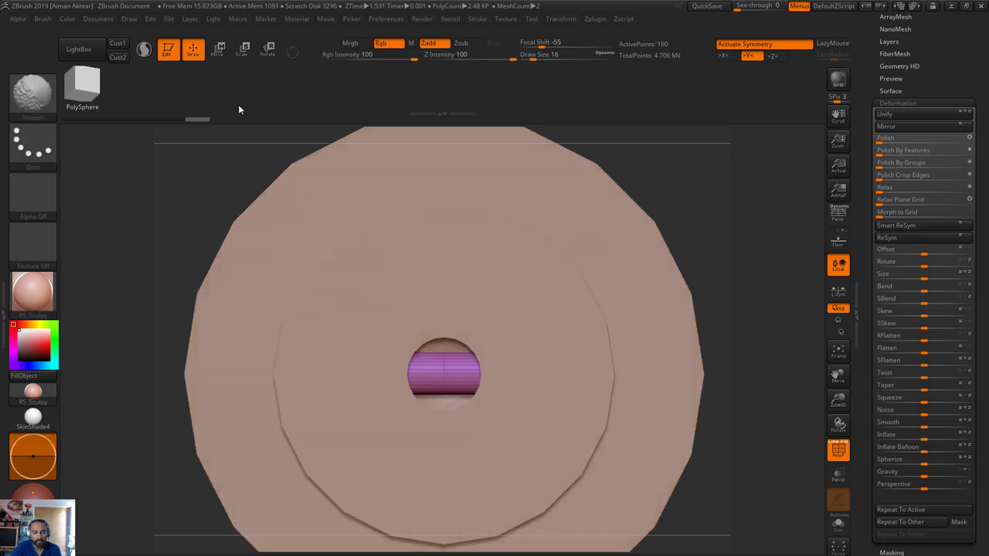
left_click_drag(706, 190, 662, 314)
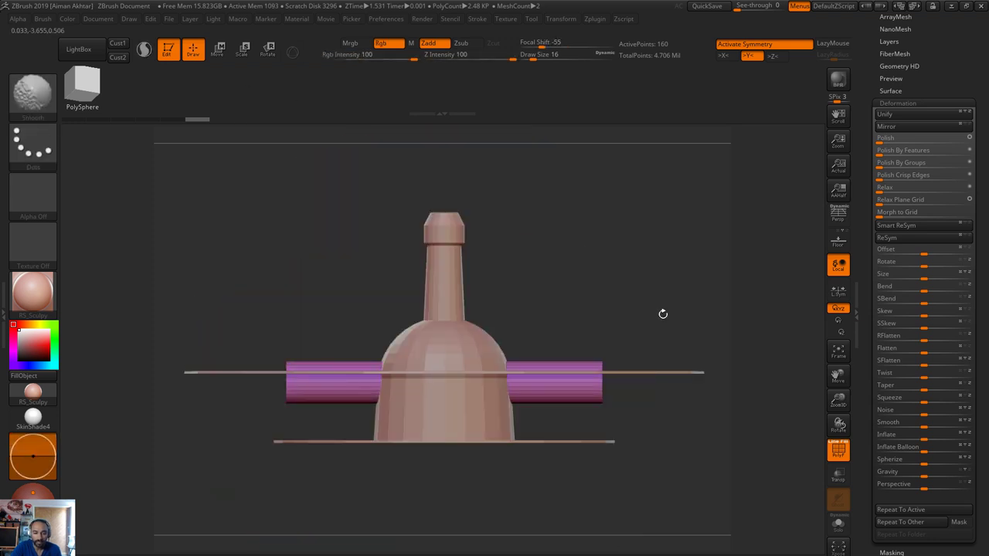
Shorten the cylinder along the Y axis only, using the Size deformation
left_click(219, 50)
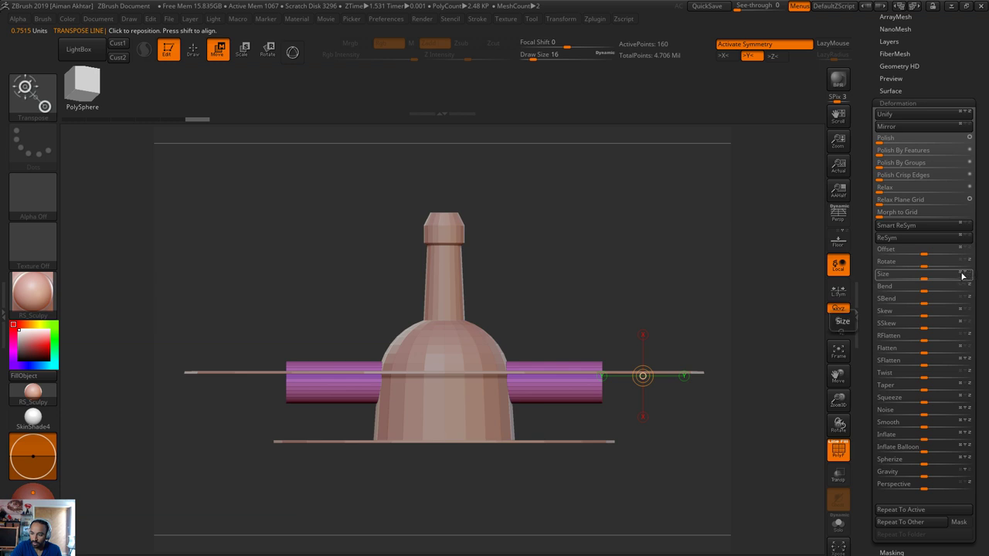
left_click_drag(931, 278, 860, 281)
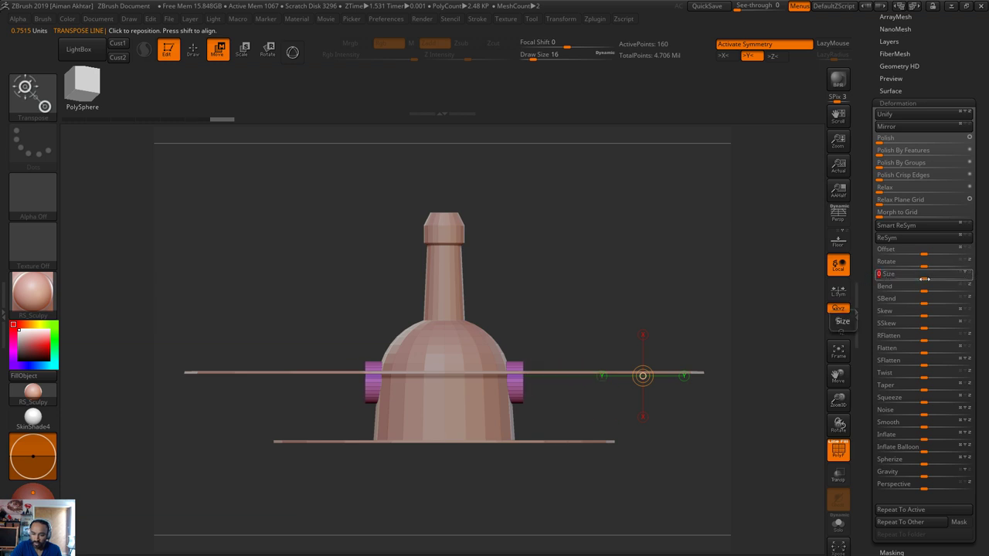
left_click_drag(925, 279, 903, 282)
left_click_drag(729, 456, 730, 368)
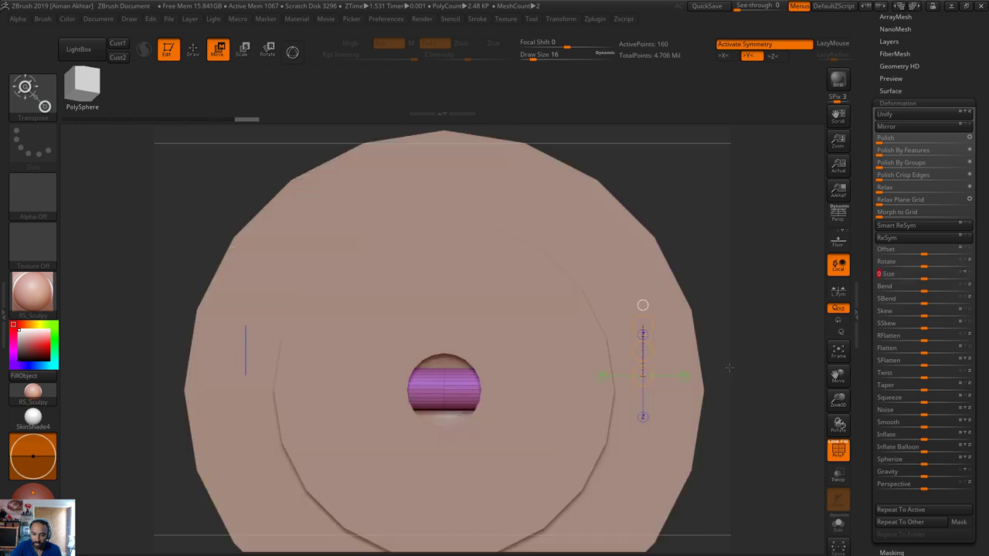
Return to Draw mode and choose the Move brush
left_click_drag(754, 295, 702, 291, "alt")
left_click(203, 56)
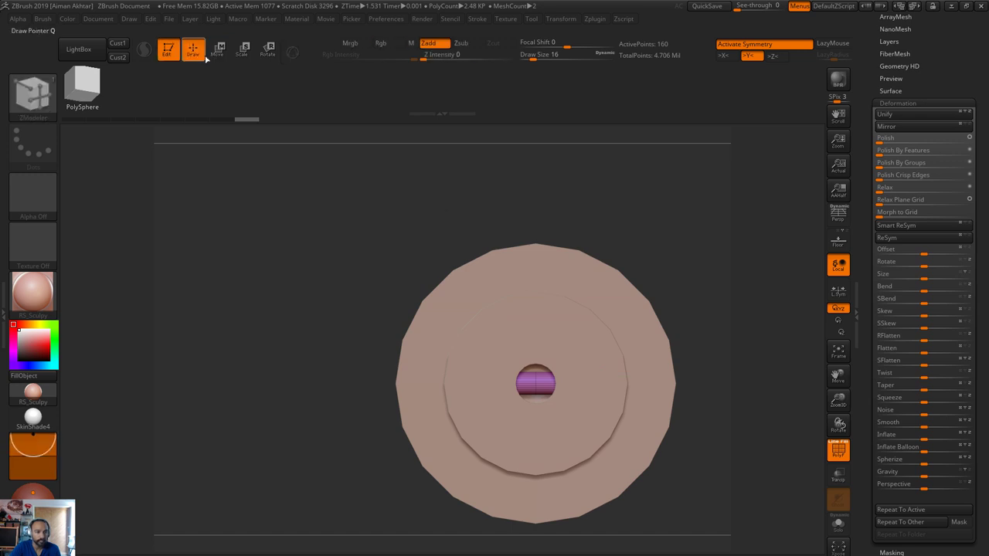
key("b")
key("m")
key("v")
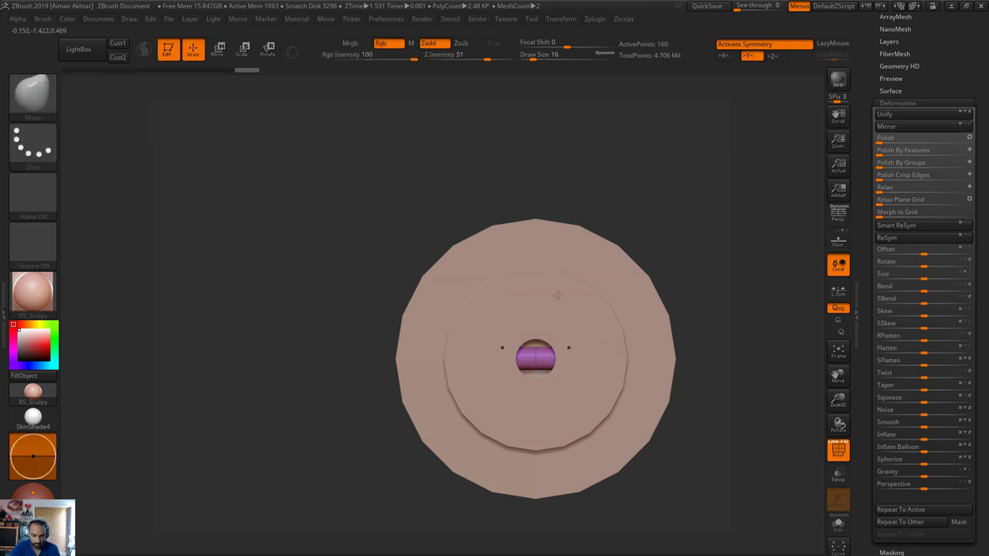
Make the ball housing the active subtool and hide half of it to expose the cylinder inside
left_click(558, 295, "alt")
mouse_move(339, 157)
left_mouse_down("ctrl+shift")
mouse_move(535, 473)
mouse_move(534, 532)
left_mouse_up("ctrl+shift")
mouse_move(642, 505)
left_mouse_down()
mouse_move(720, 473)
mouse_move(760, 471)
mouse_move(657, 415)
mouse_move(679, 417)
mouse_move(729, 368)
mouse_move(603, 359)
mouse_move(451, 307)
left_mouse_up()
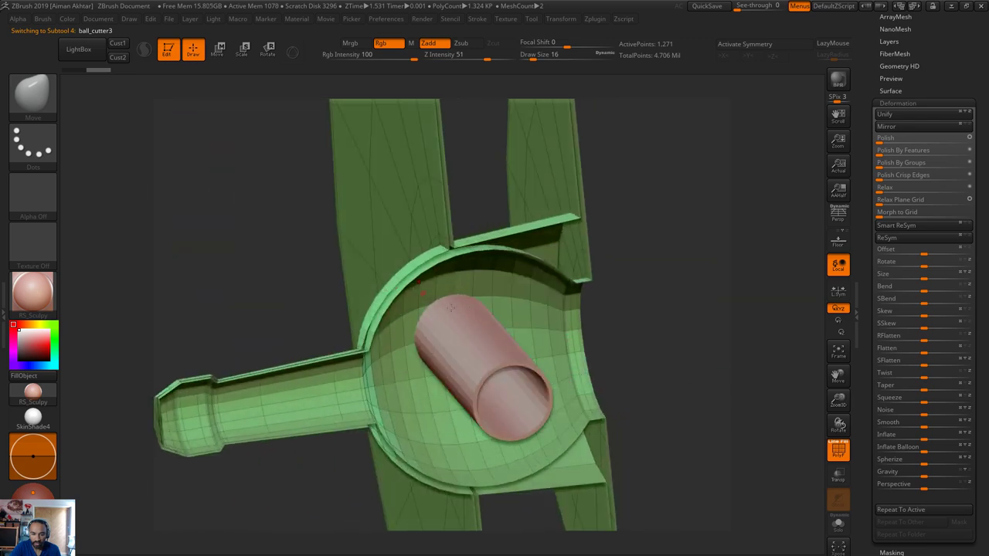
left_click_drag(671, 333, 745, 529)
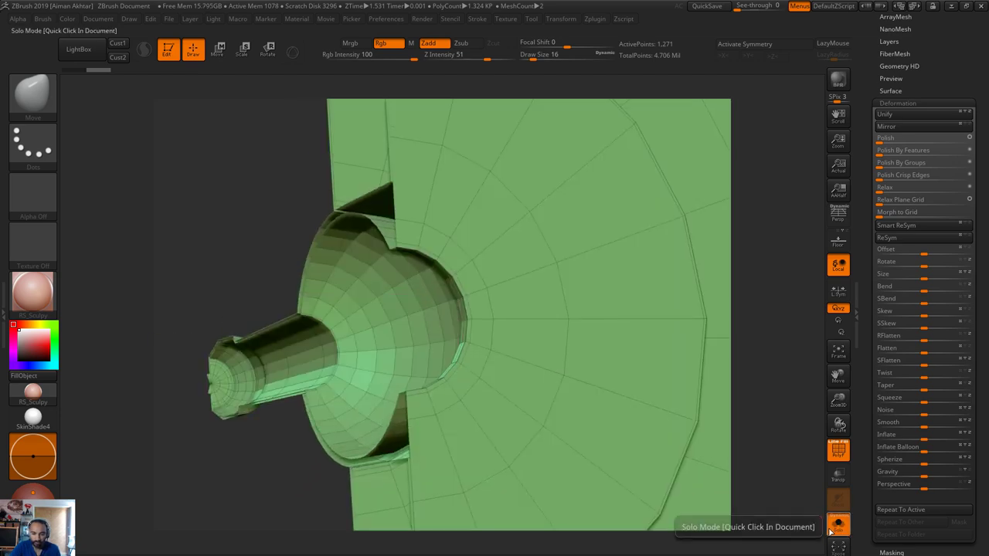
Make the ball_cutter2 cylinder the active subtool and isolate it in Solo mode
left_click(388, 301, "alt")
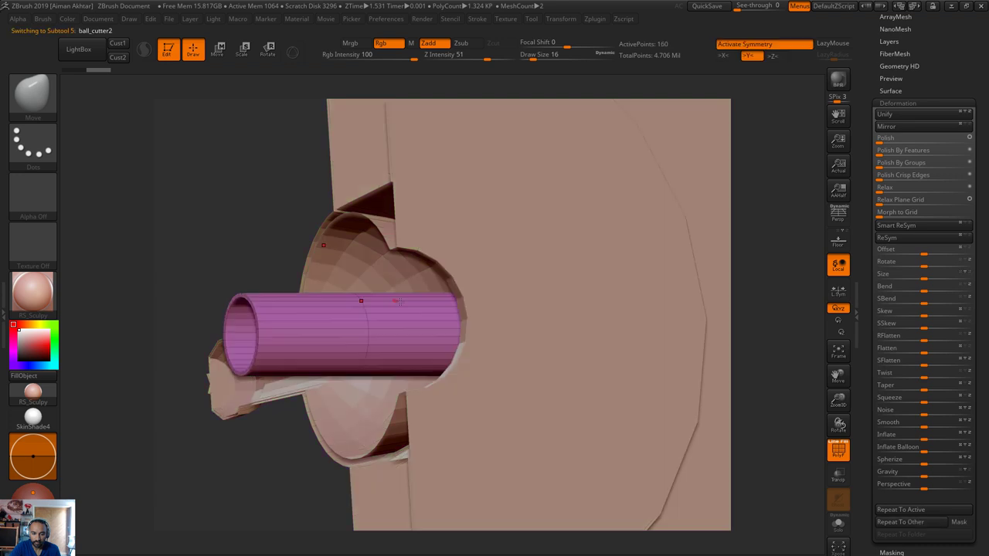
left_click(841, 534)
left_click_drag(673, 415, 669, 200, "shift")
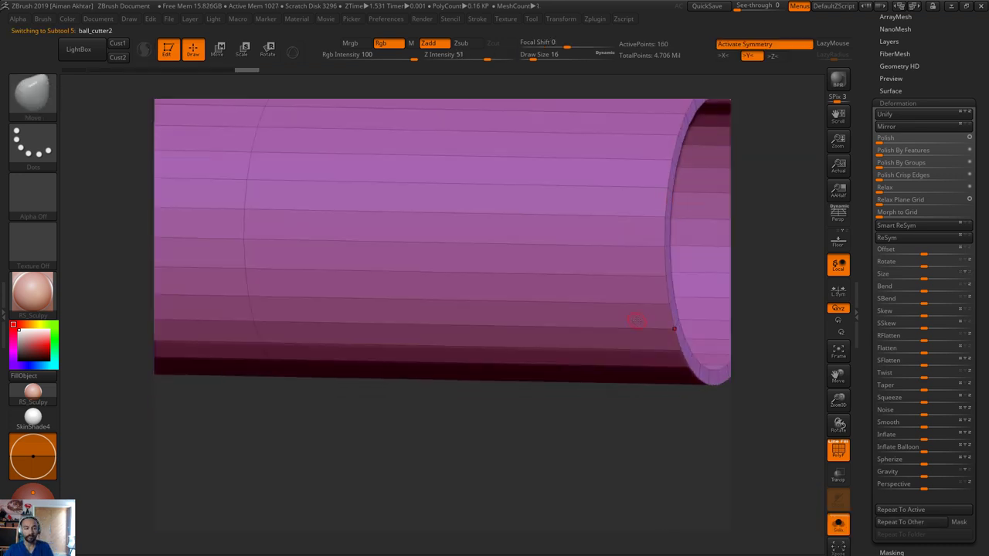
left_click(22, 93)
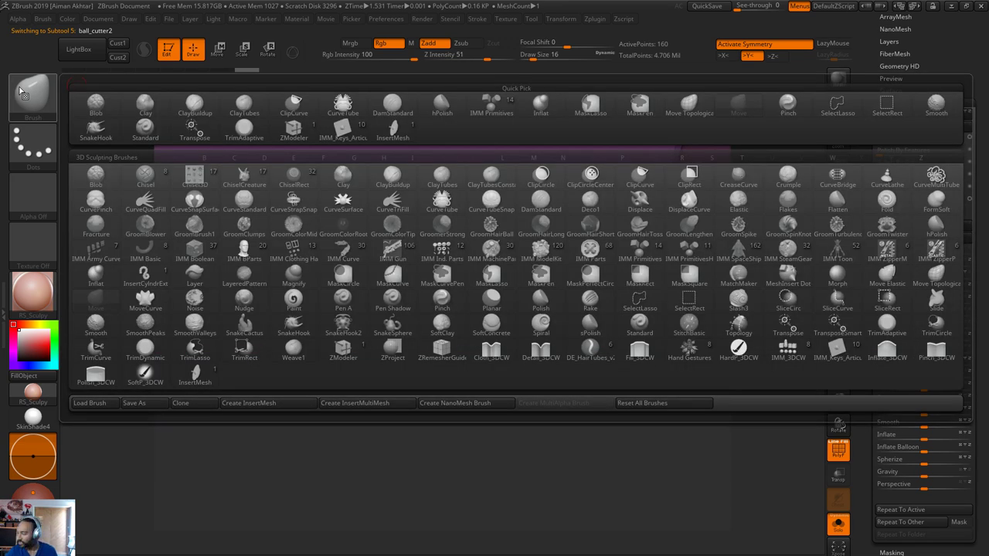
key("m")
key("v")
left_click(48, 116)
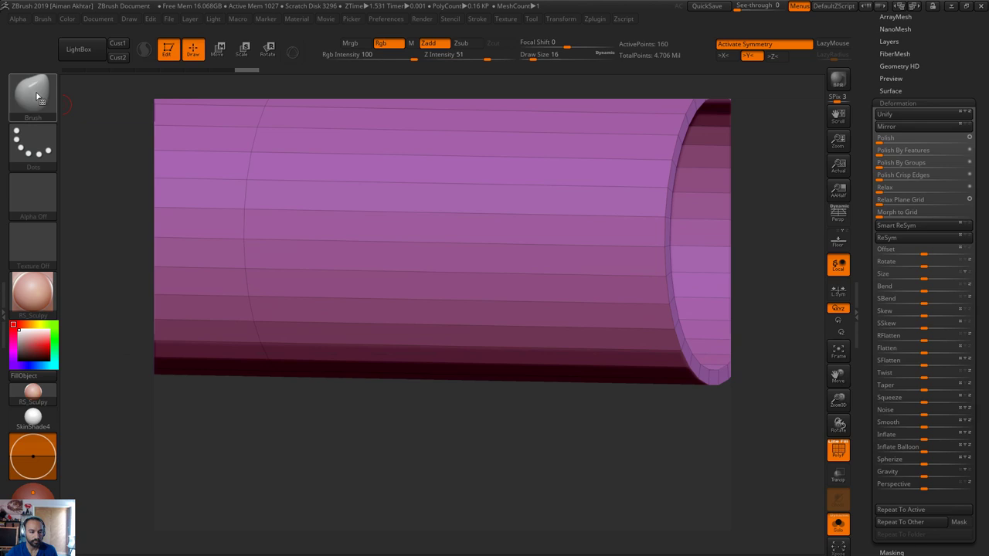
Choose the ZModeler brush and set its edge action to Insert
left_click(35, 96)
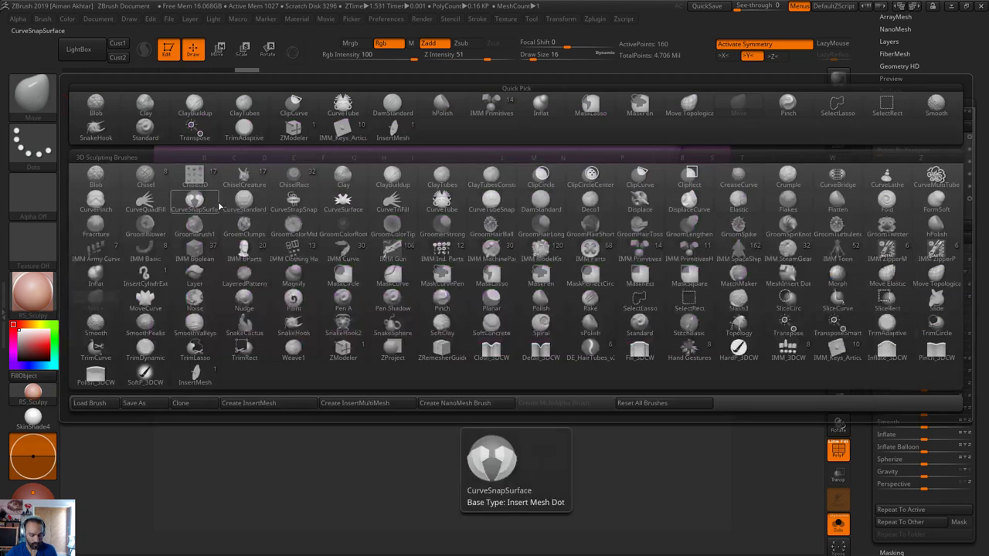
key("z")
key("m")
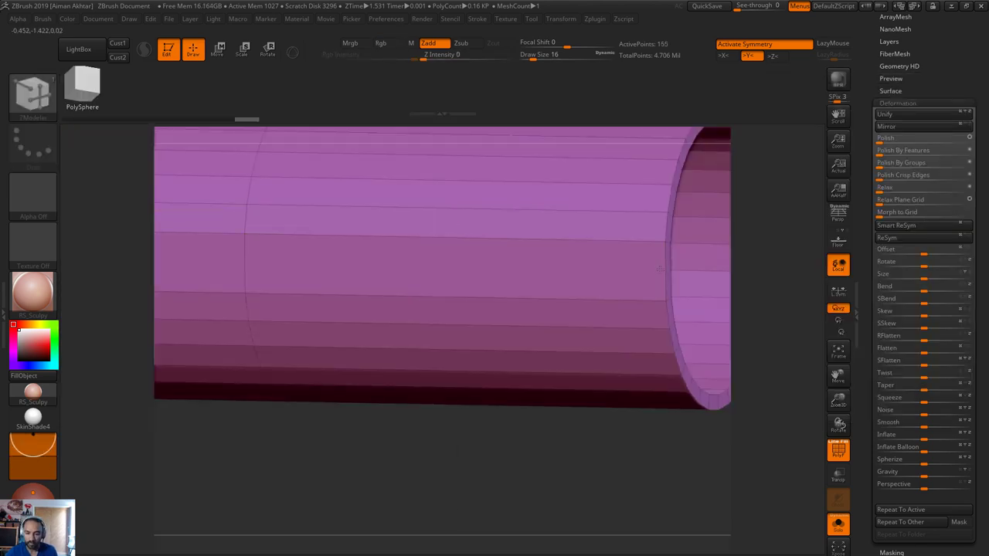
key("space")
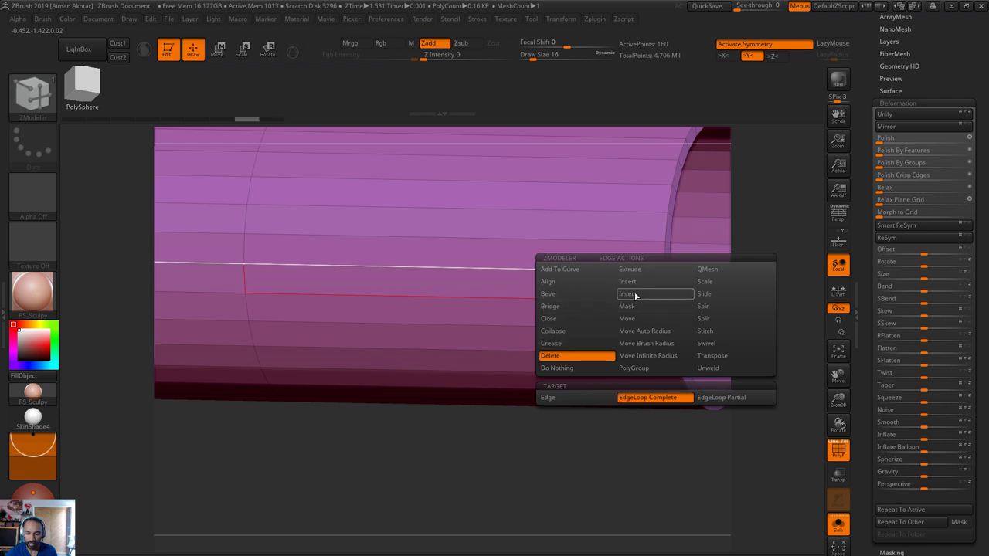
left_click(628, 282)
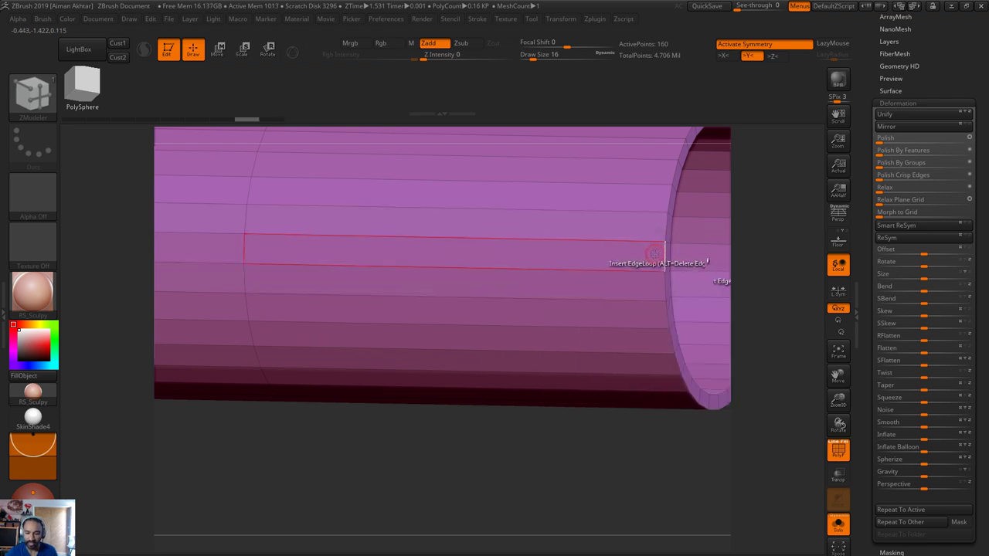
Check that symmetry for the cylinder is active along the Y axis
left_click_drag(579, 440, 595, 340, "alt")
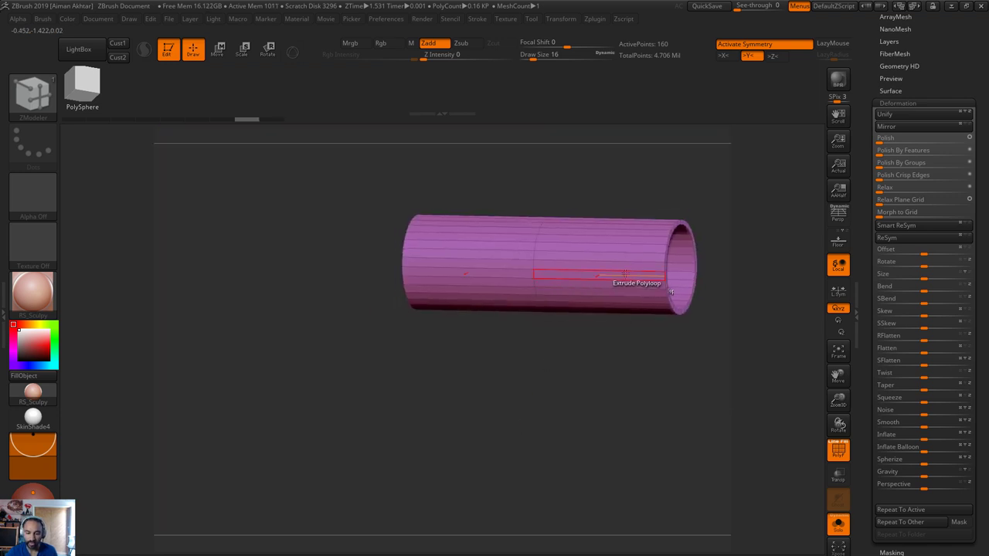
key("x")
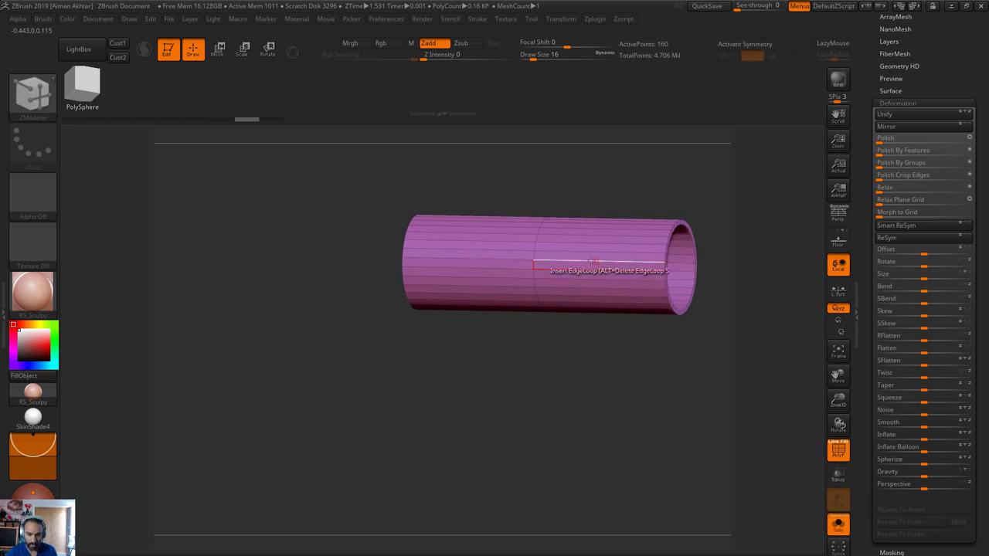
key("x")
key("space")
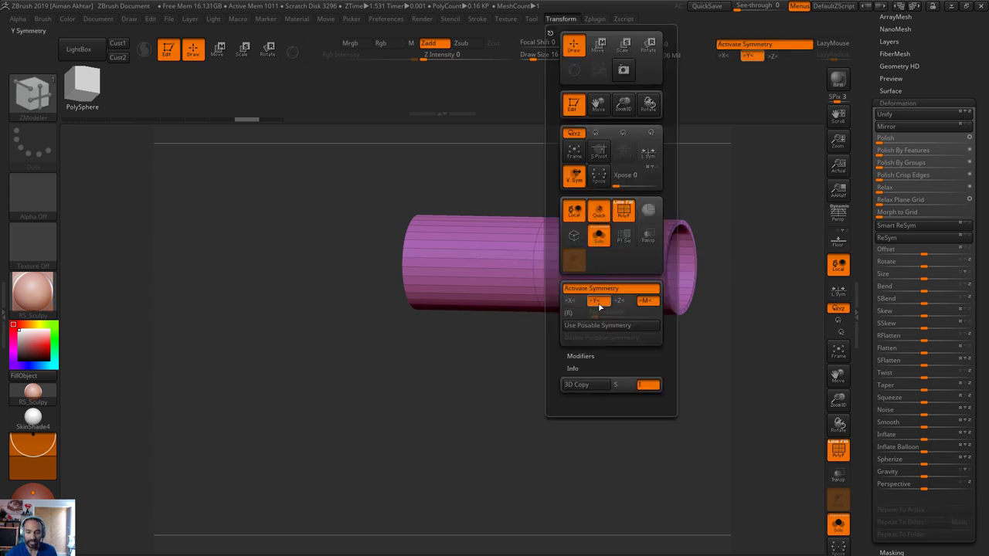
Insert symmetrical edge loops around the tube's outer wall, near the ends and between each end and the middle
left_click_drag(493, 422, 496, 495, "alt")
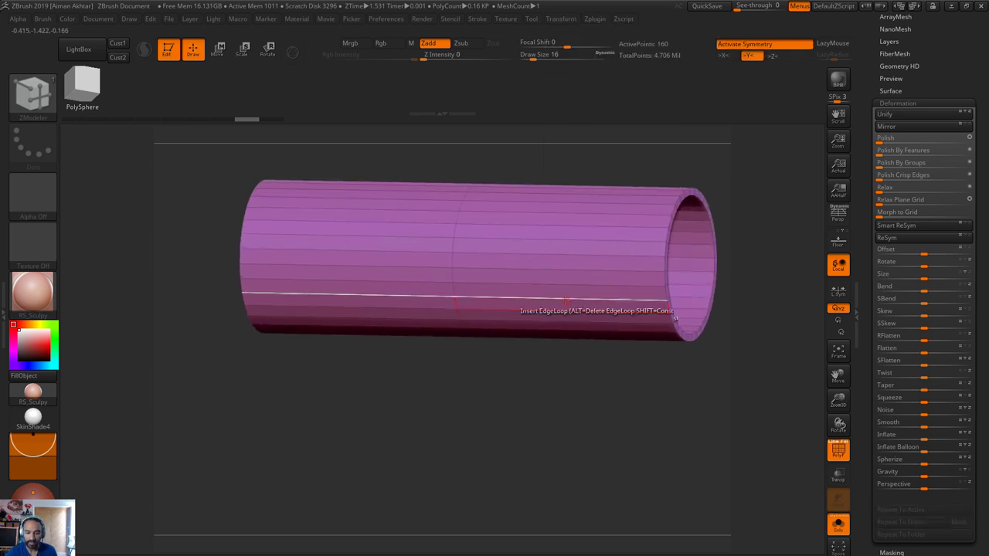
left_click(592, 269)
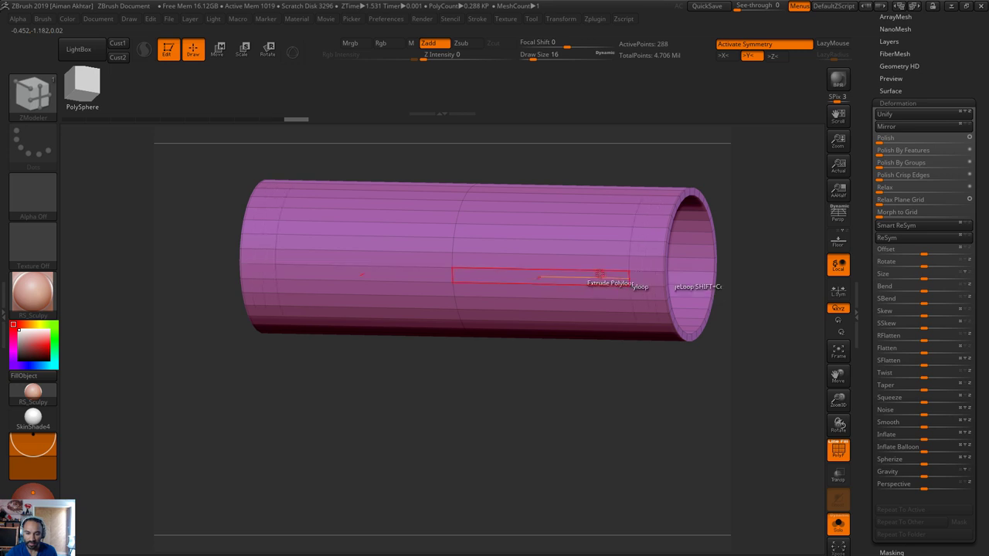
left_click(559, 271)
Insert edge loops around the thickness of the tube's end rim
left_click_drag(674, 474, 715, 534)
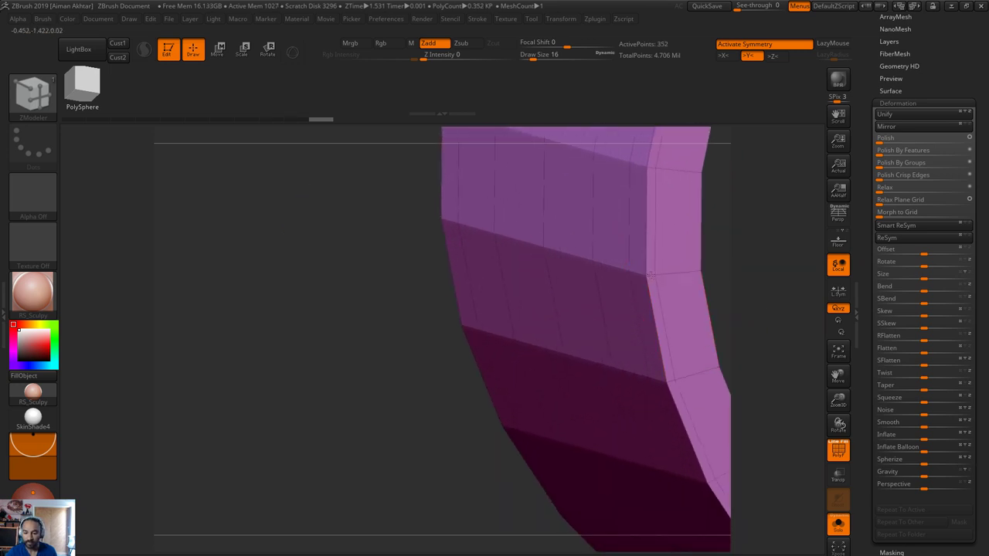
left_click(686, 272)
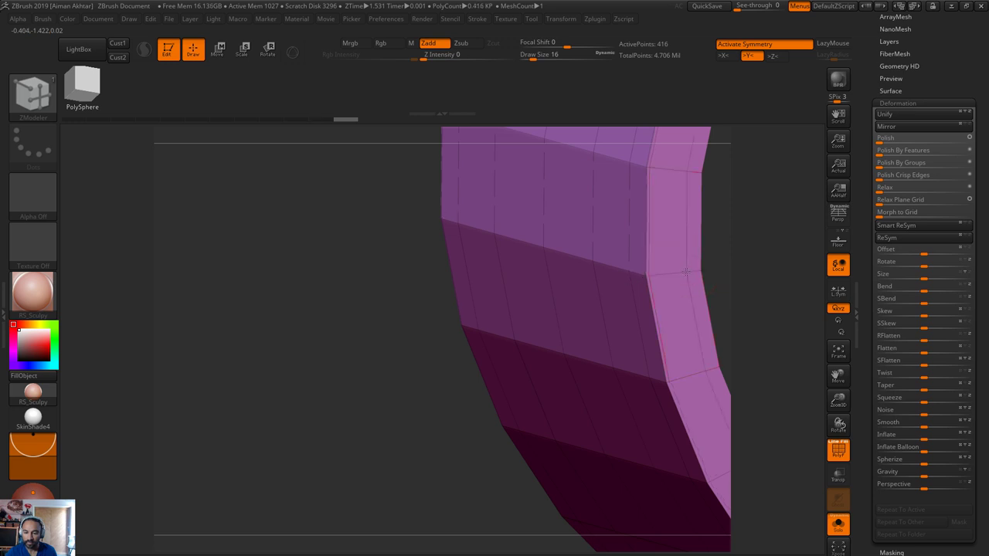
left_click(676, 274)
Insert an edge loop on the tube's inner wall close to the end rim, undoing and redoing its placement
left_click_drag(739, 276, 510, 309)
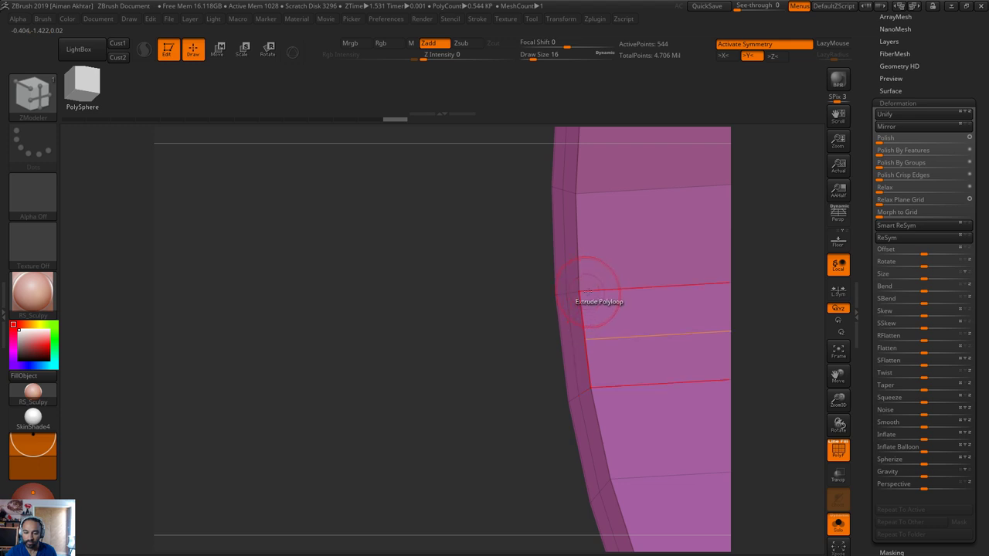
left_click(589, 291)
key("ctrl+z")
left_click(590, 290)
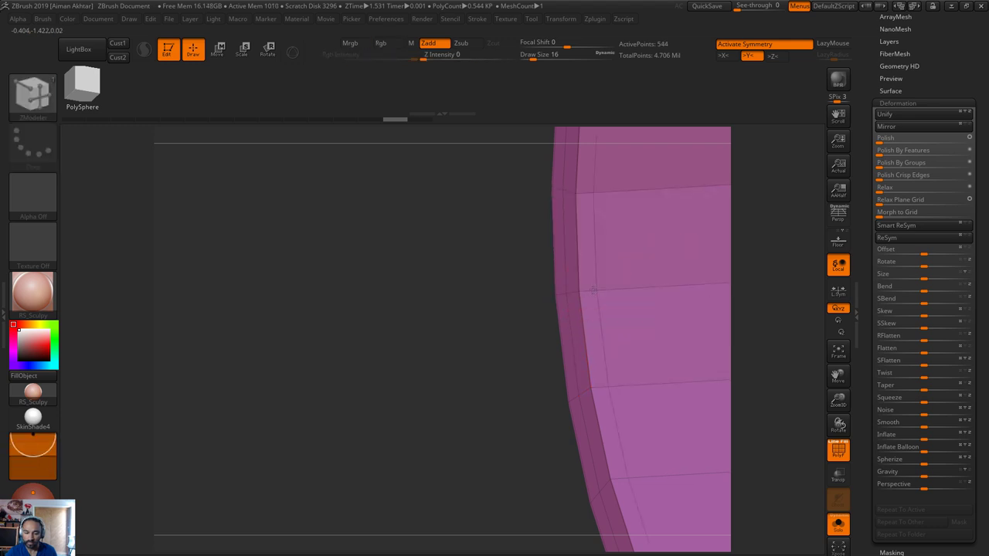
Insert additional symmetrical edge loops spaced along the tube's inner wall between the end rim and the middle
left_click_drag(410, 343, 266, 359, "alt")
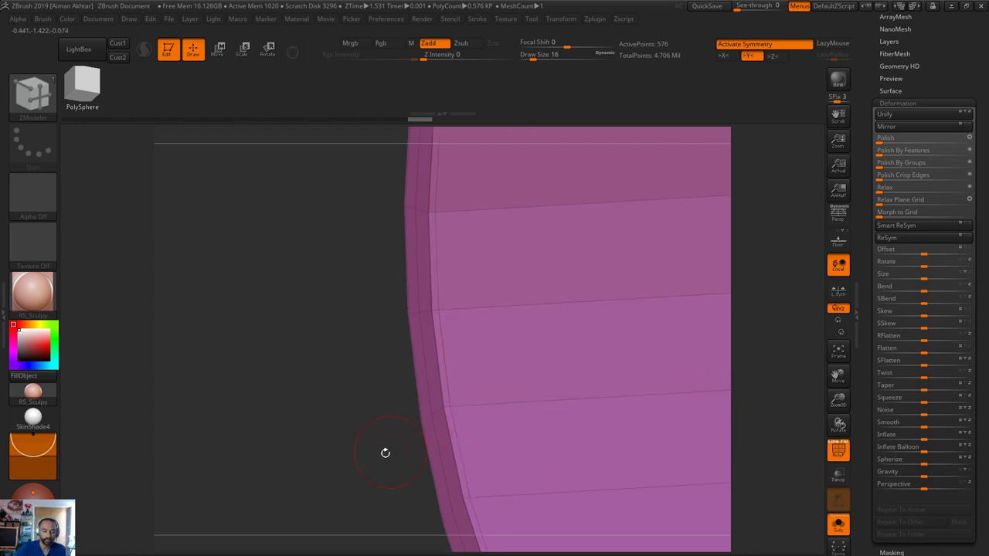
left_click_drag(384, 453, 327, 464)
left_click_drag(328, 463, 170, 433, "alt")
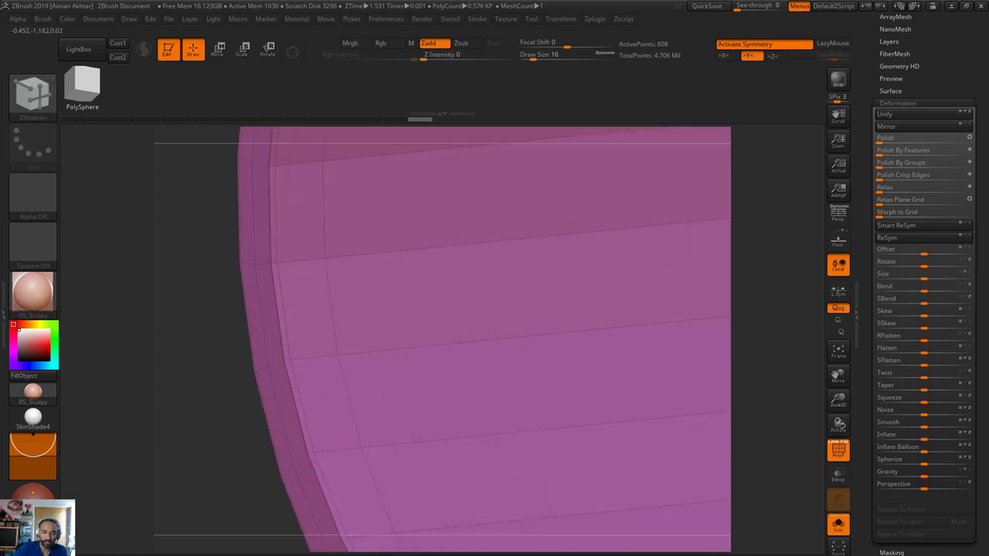
left_click(479, 242)
left_click_drag(756, 279, 467, 286, "alt")
left_click_drag(772, 336, 792, 333)
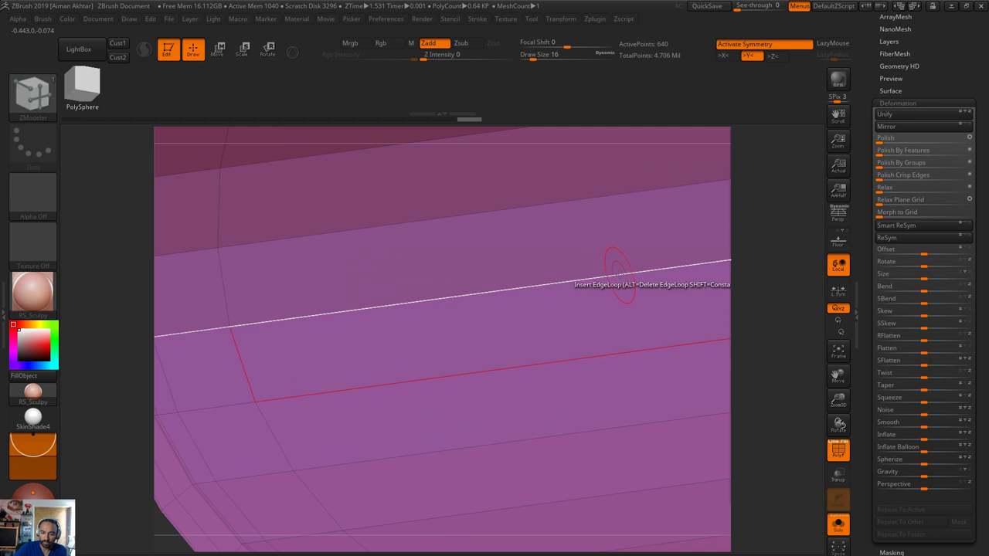
left_click(606, 280)
left_click_drag(753, 267, 610, 278)
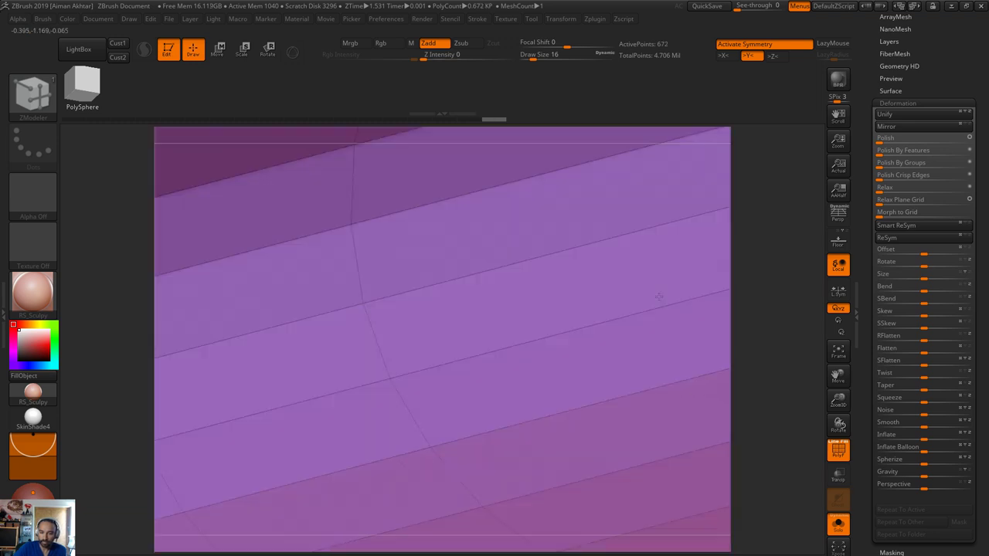
left_click(632, 228)
left_click_drag(763, 246, 511, 429)
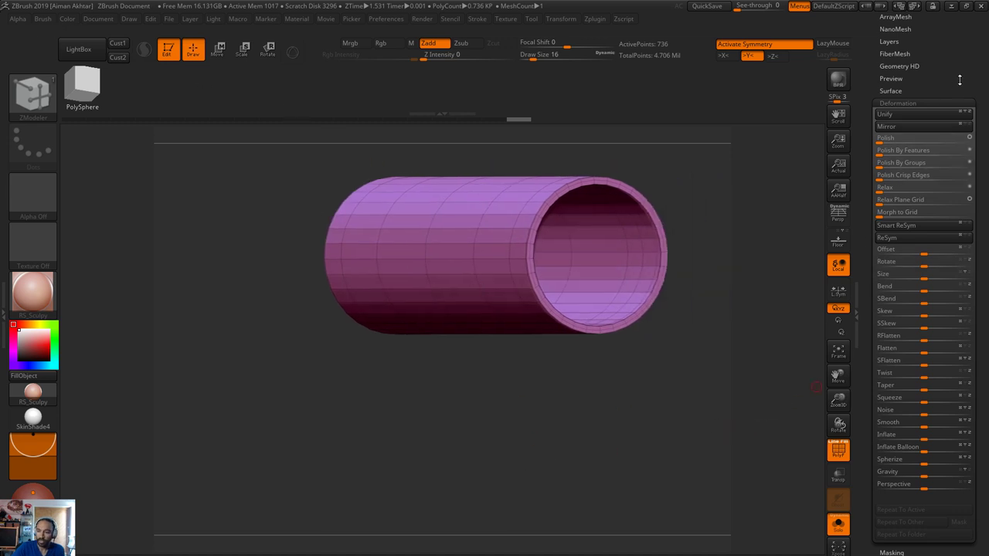
Subdivide the tube to level 4 and hide its wireframe lines to inspect the smoothed surface
scroll(933, 175, "up", 3)
left_click(894, 204)
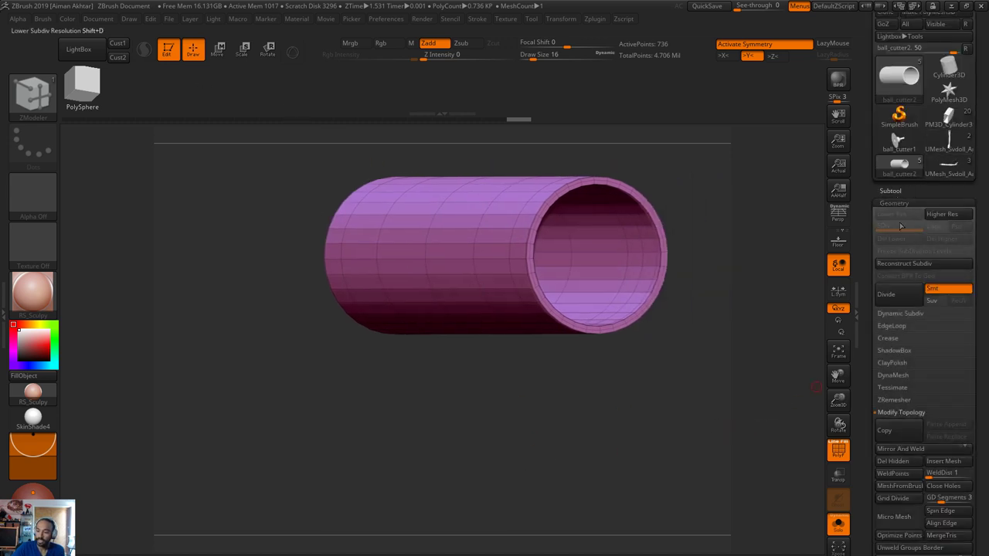
left_click(896, 302)
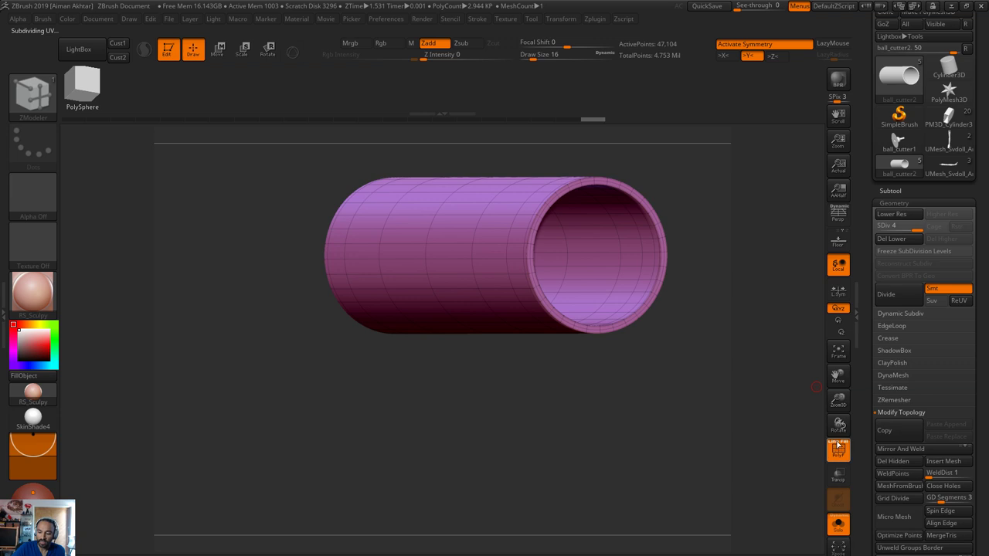
left_click(838, 447)
left_click_drag(685, 441, 642, 451)
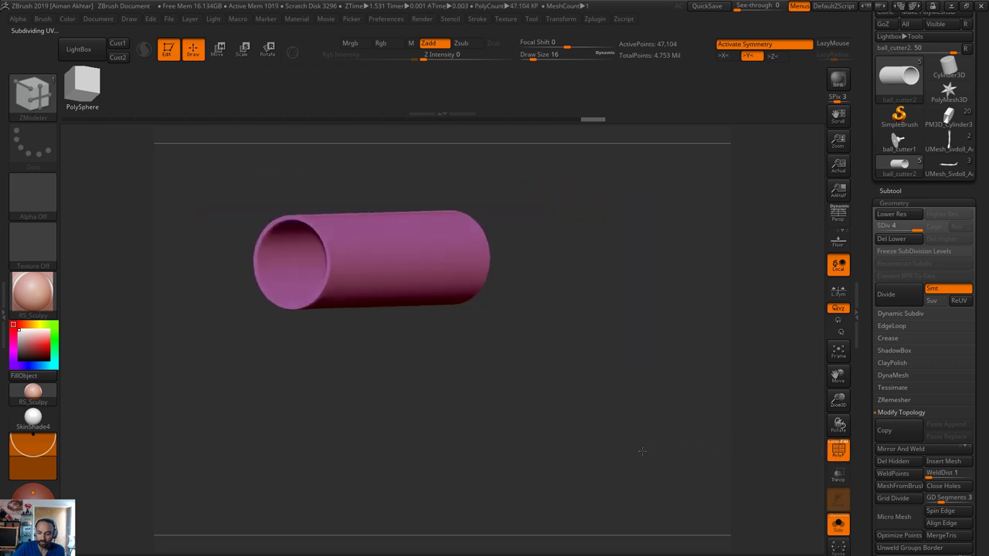
Show the other subtools again, make the ball housing active and unhide its hidden half
left_click(839, 526)
left_click_drag(752, 444, 730, 430)
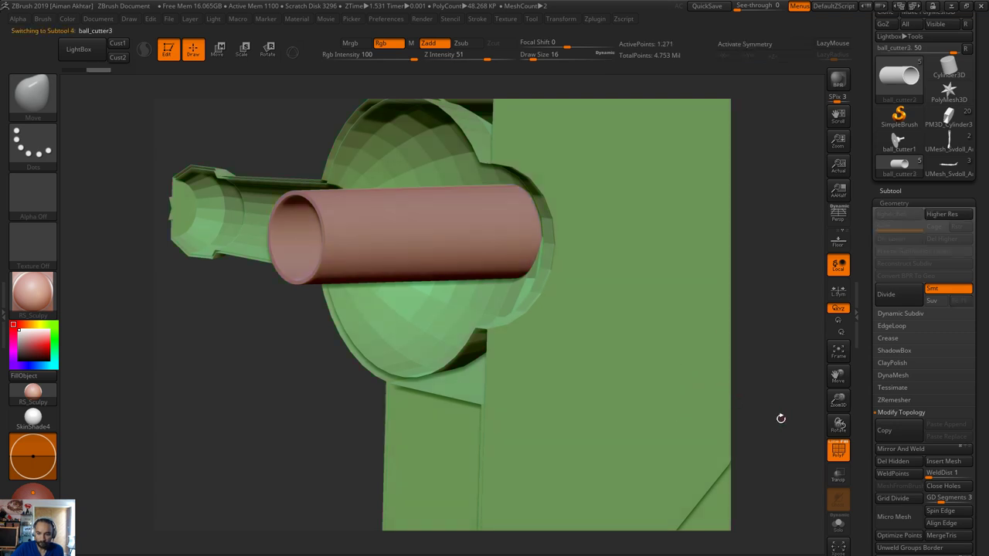
key("f")
left_click(689, 387, "ctrl+shift")
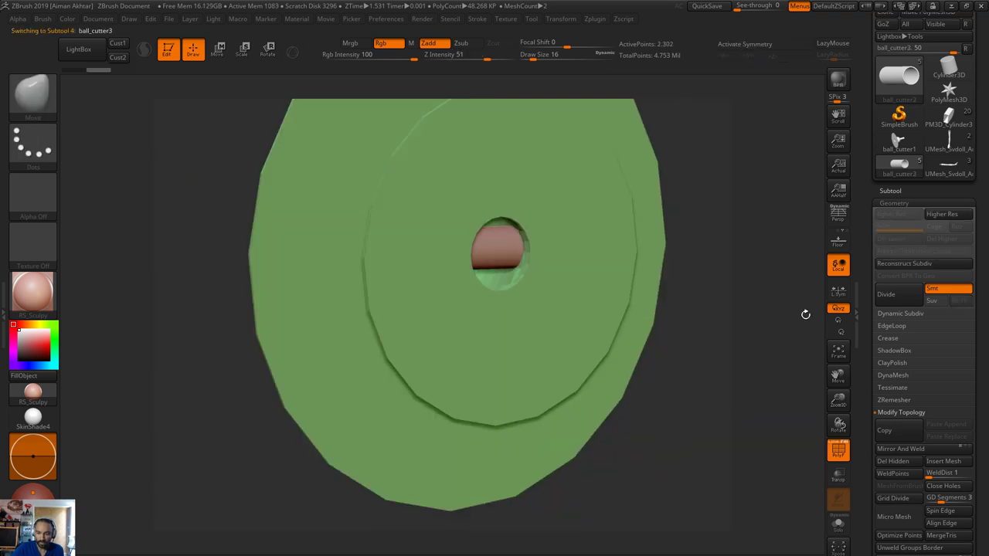
Subdivide the complete ball housing to level 5 and inspect the smoothed shape
left_click(884, 295)
left_click_drag(668, 397, 641, 460)
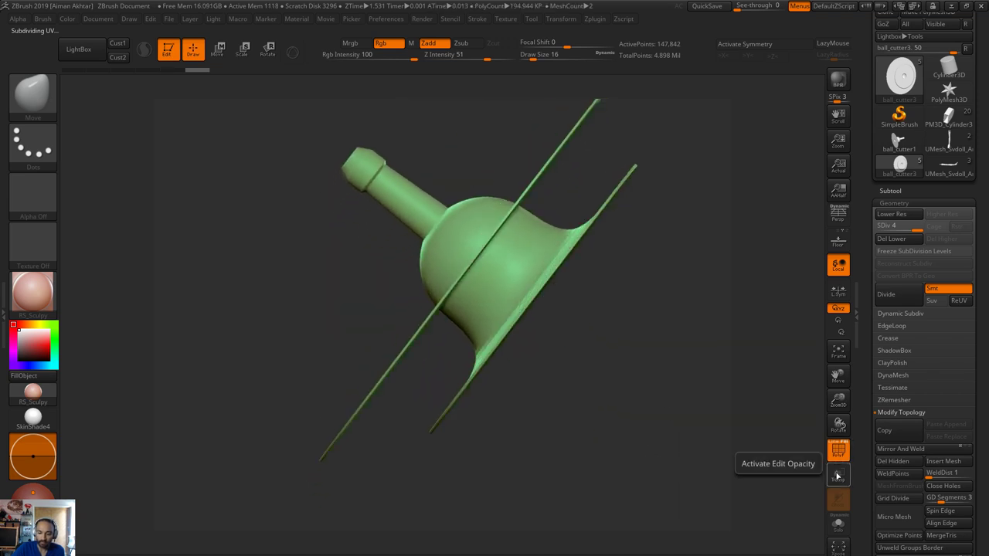
left_click_drag(735, 402, 704, 408)
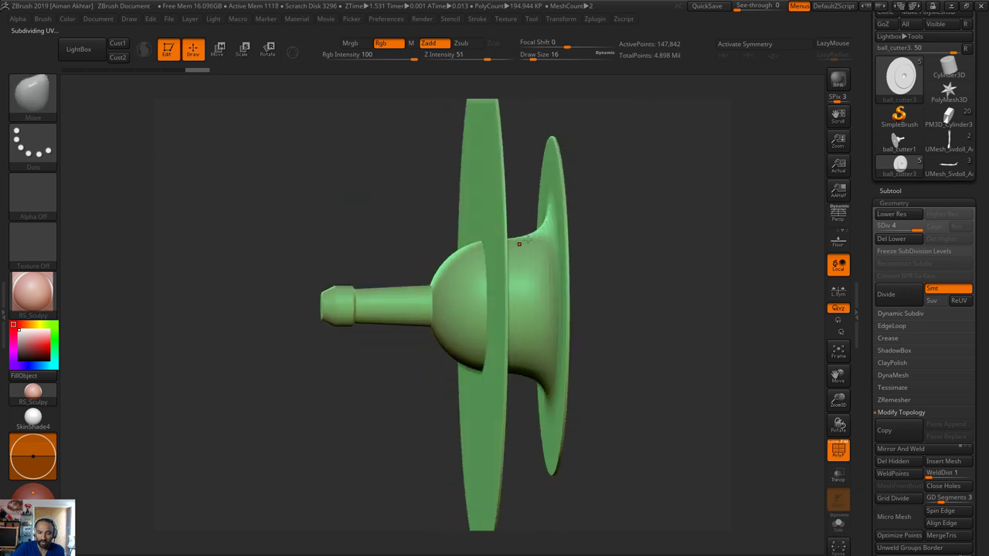
left_click_drag(598, 218, 531, 244)
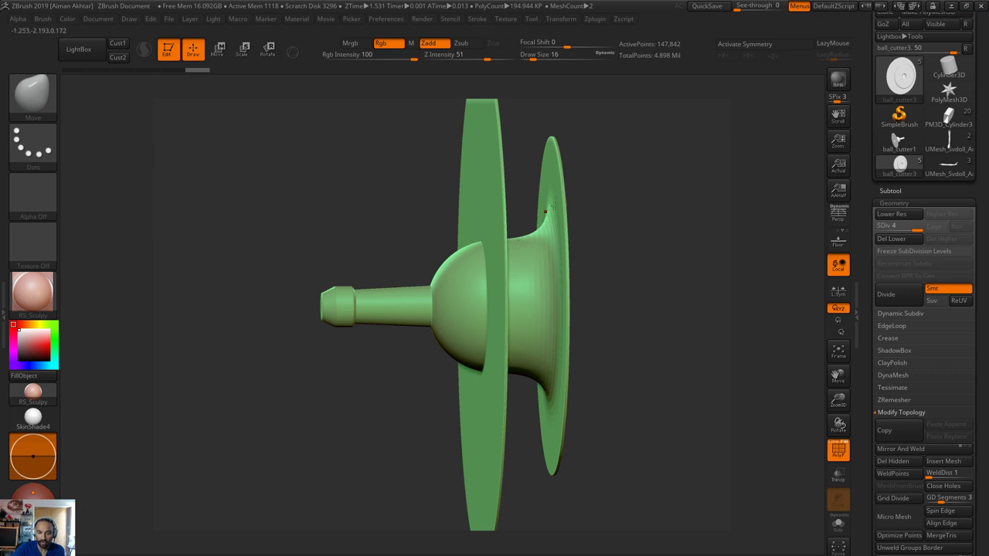
mouse_move(634, 244)
left_mouse_down()
mouse_move(649, 245)
mouse_move(607, 249)
mouse_move(631, 250)
left_mouse_up()
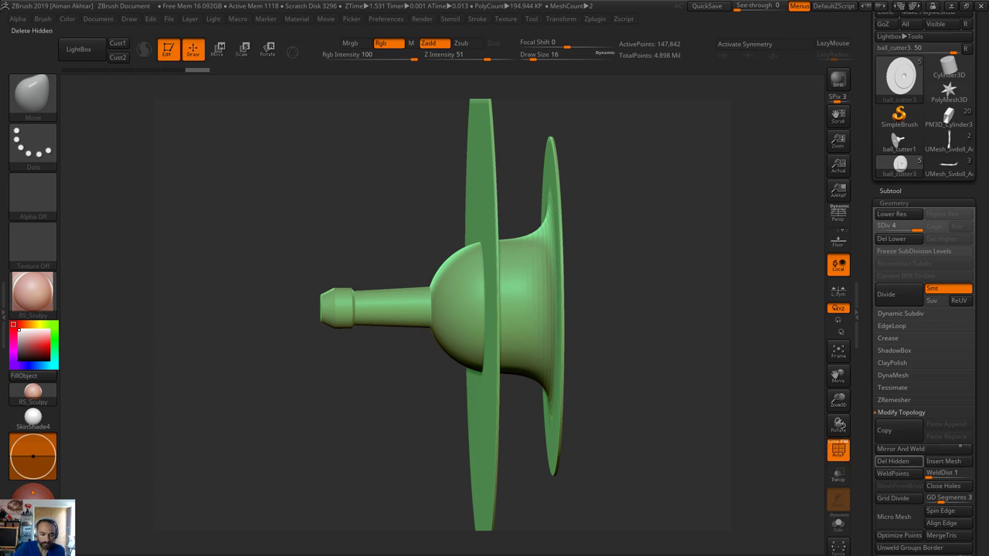
left_click(886, 295)
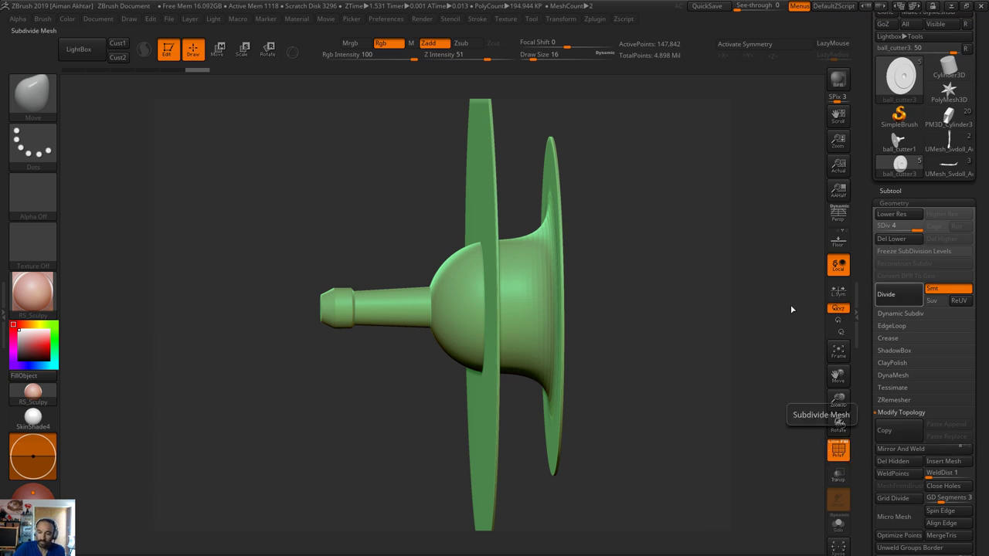
left_click_drag(676, 333, 630, 344)
left_click_drag(762, 457, 661, 466, "alt")
left_click_drag(661, 466, 632, 470)
mouse_move(682, 437)
left_mouse_down("shift")
mouse_move(638, 436)
mouse_move(583, 489)
mouse_move(603, 497)
mouse_move(633, 487)
left_mouse_up("shift")
Hide one half of the ball housing to expose the tube inside it
left_click(838, 450)
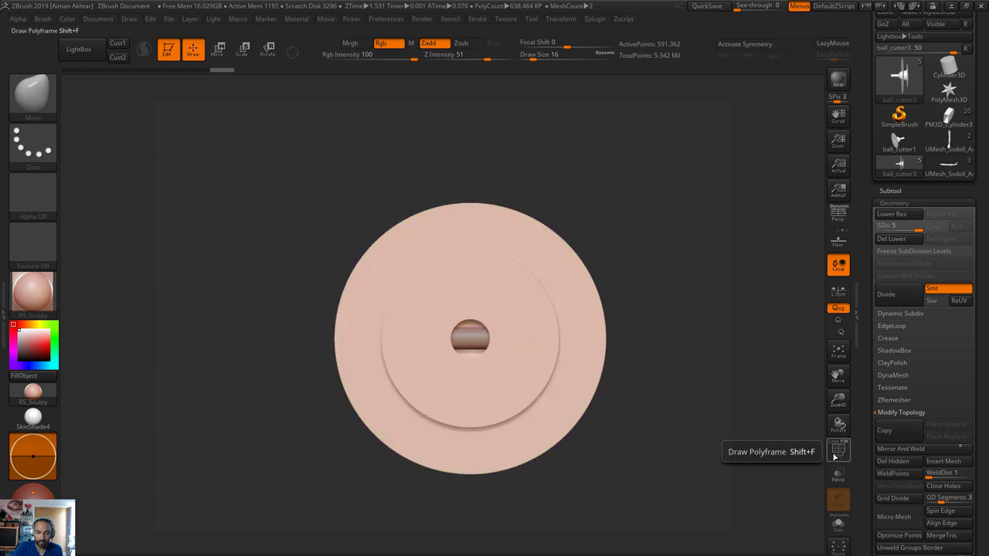
left_click(839, 451)
key("ctrl+shift")
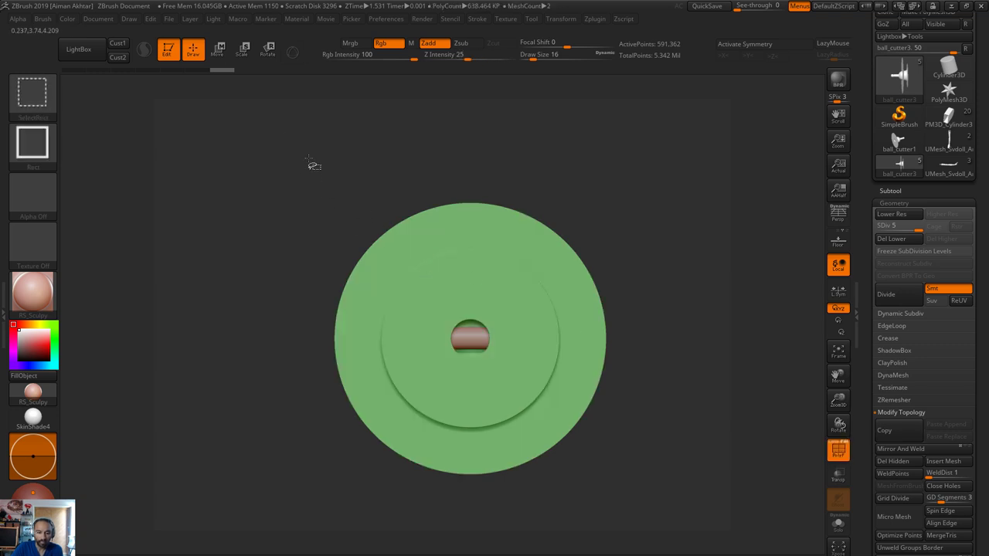
left_click_drag(292, 150, 471, 534, "ctrl+shift")
left_click_drag(565, 503, 679, 506)
left_click_drag(635, 416, 614, 427, "alt")
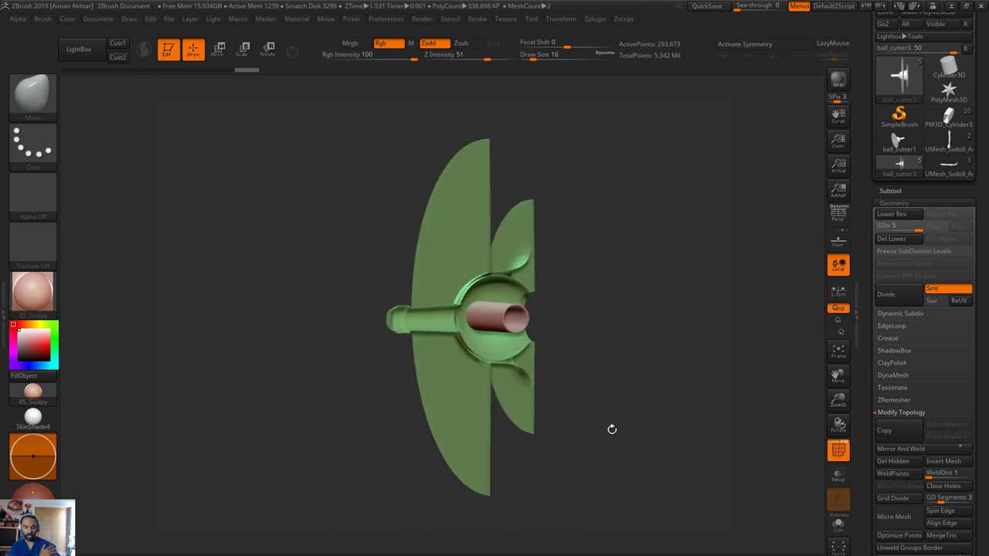
left_click_drag(594, 429, 623, 402)
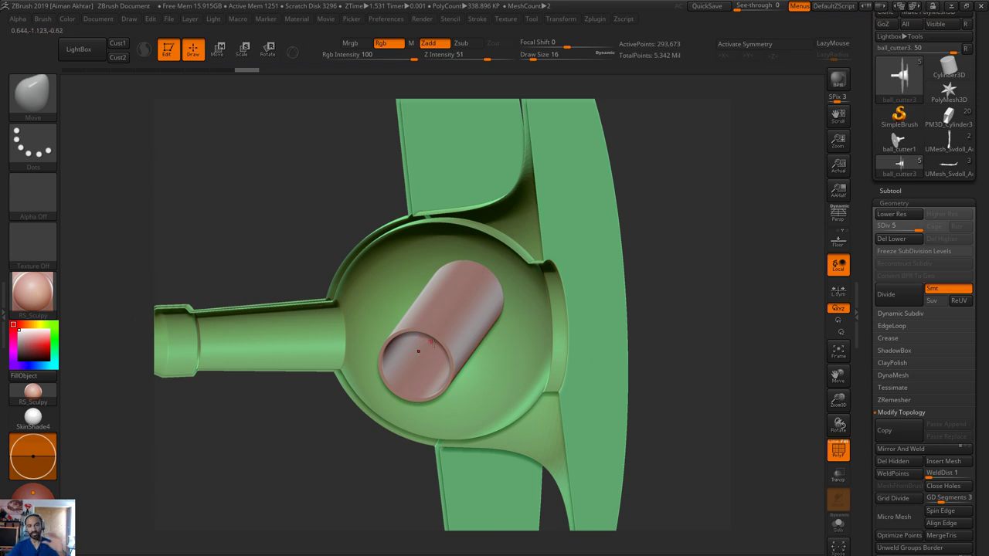
left_click_drag(686, 336, 709, 301)
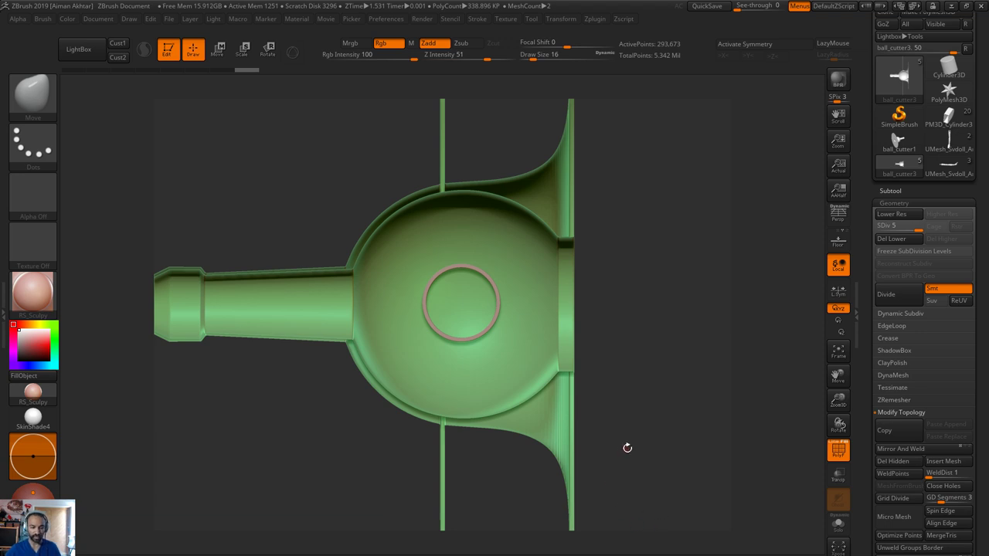
Append a Cylinder3D as a new subtool inside the housing and make it the active subtool
left_click(890, 190)
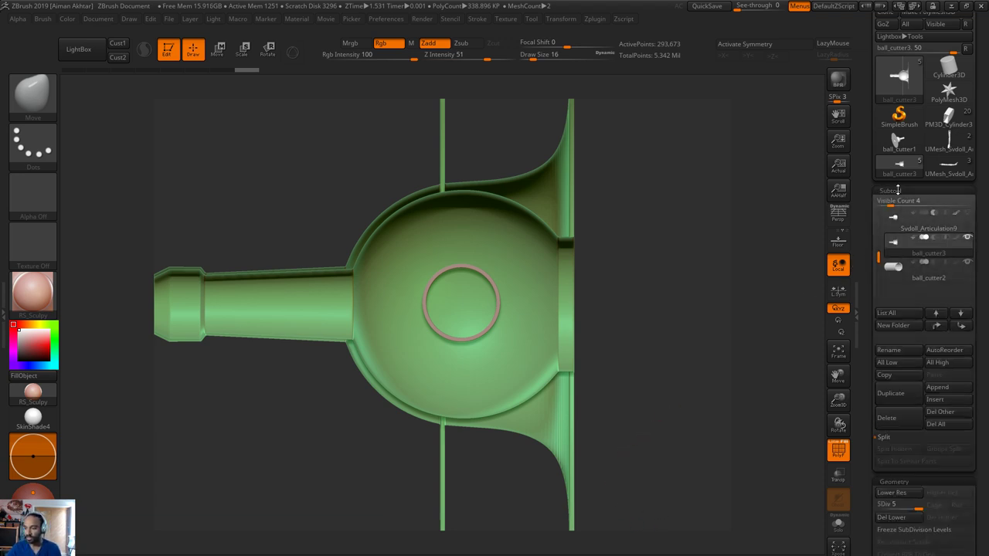
left_click(938, 387)
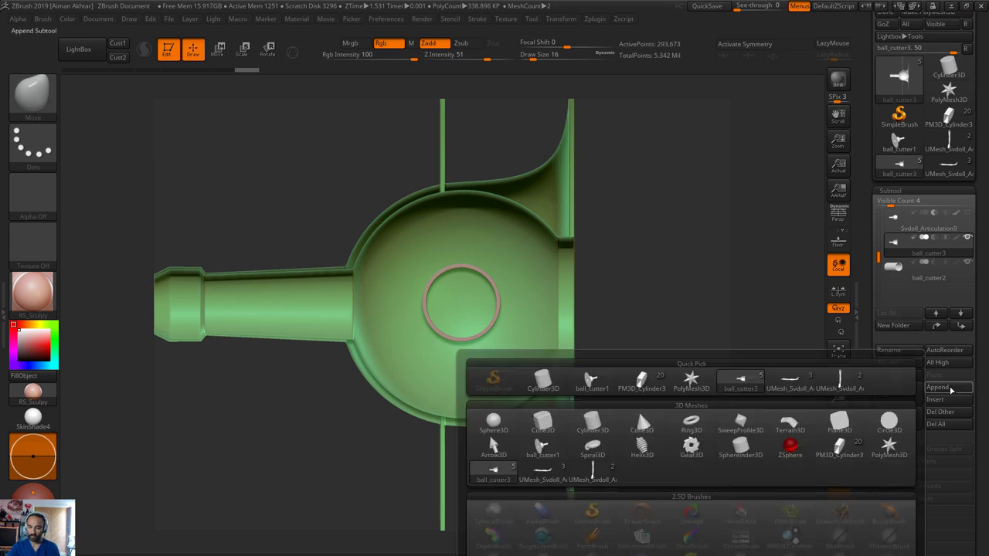
left_click(553, 383)
left_click_drag(658, 378, 672, 379)
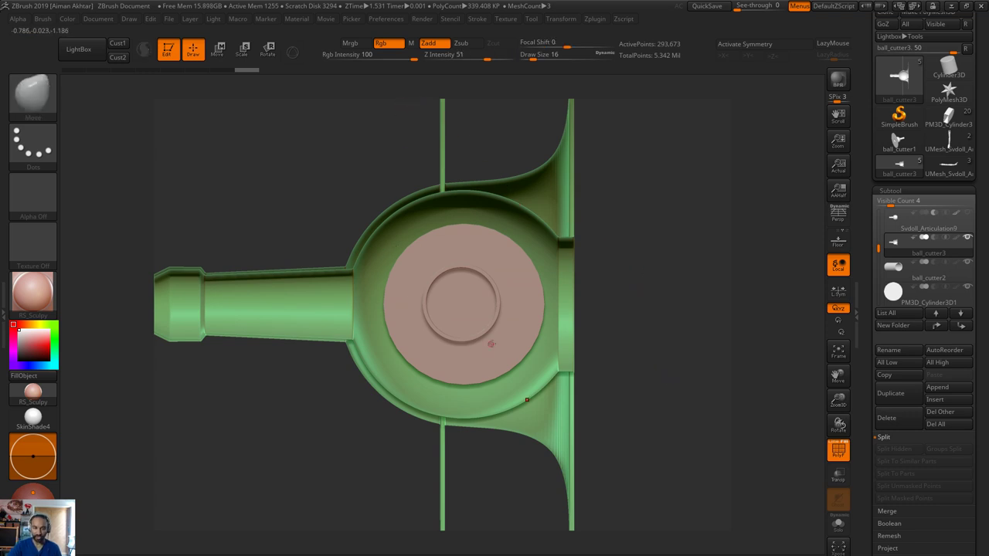
left_click(519, 299, "alt")
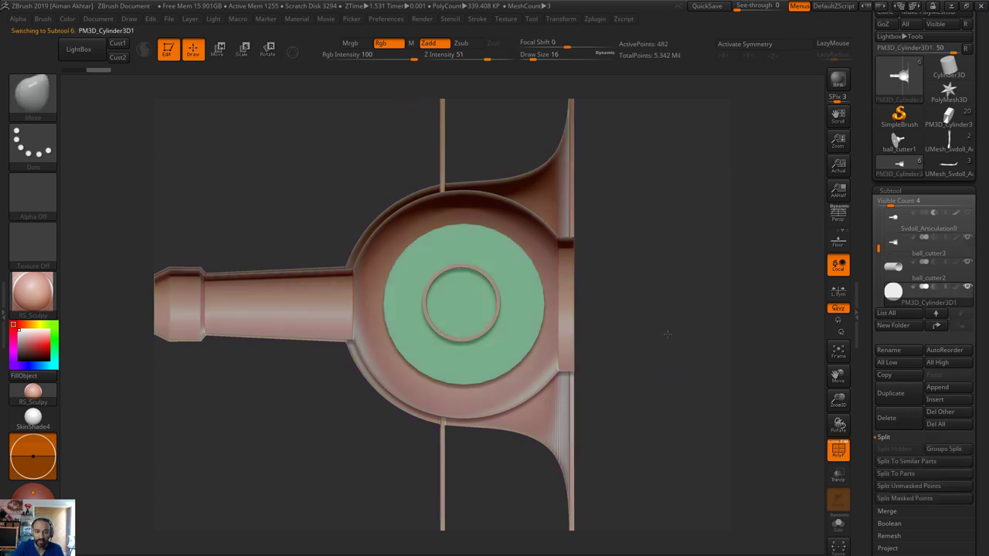
left_click_drag(674, 331, 651, 335)
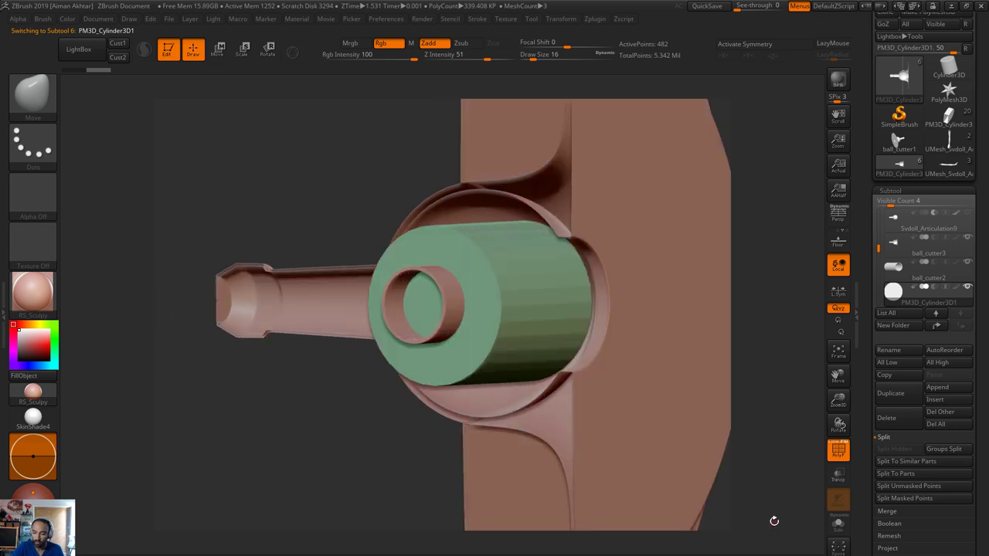
left_click_drag(774, 520, 796, 521, "shift")
Enlarge the appended cylinder with a Size deformation of 40
left_click_drag(958, 544, 958, 463)
left_click(894, 498)
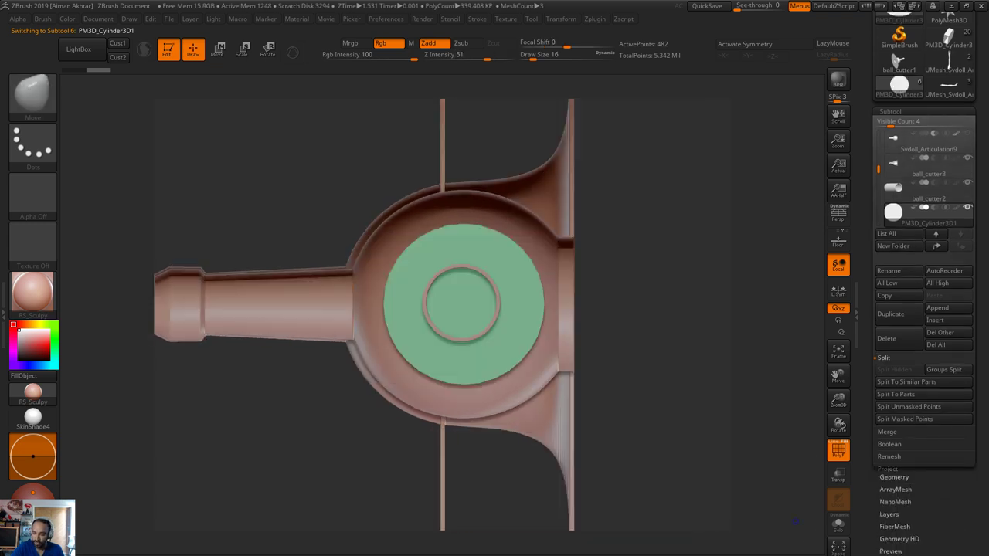
left_click(893, 112)
left_click_drag(925, 394, 943, 397)
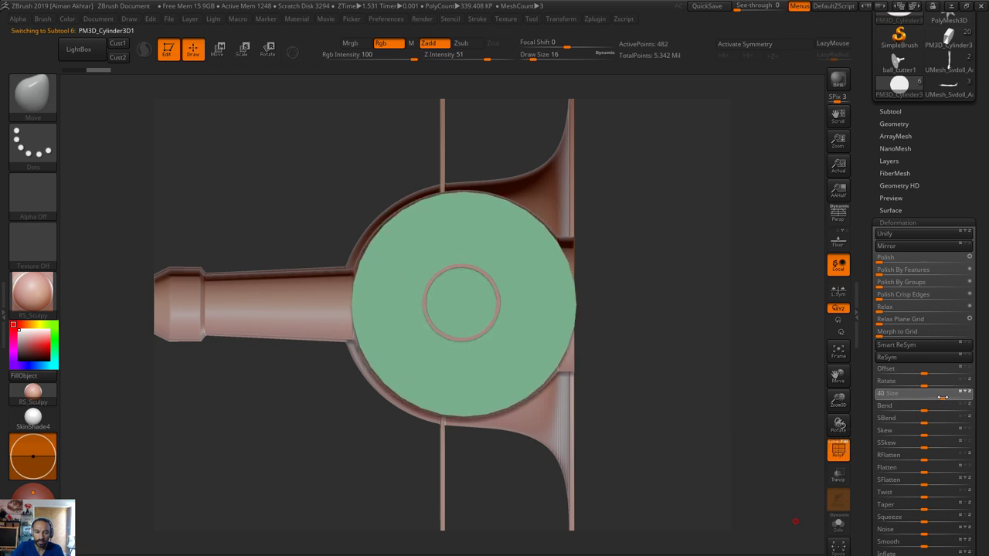
left_click_drag(809, 404, 225, 62)
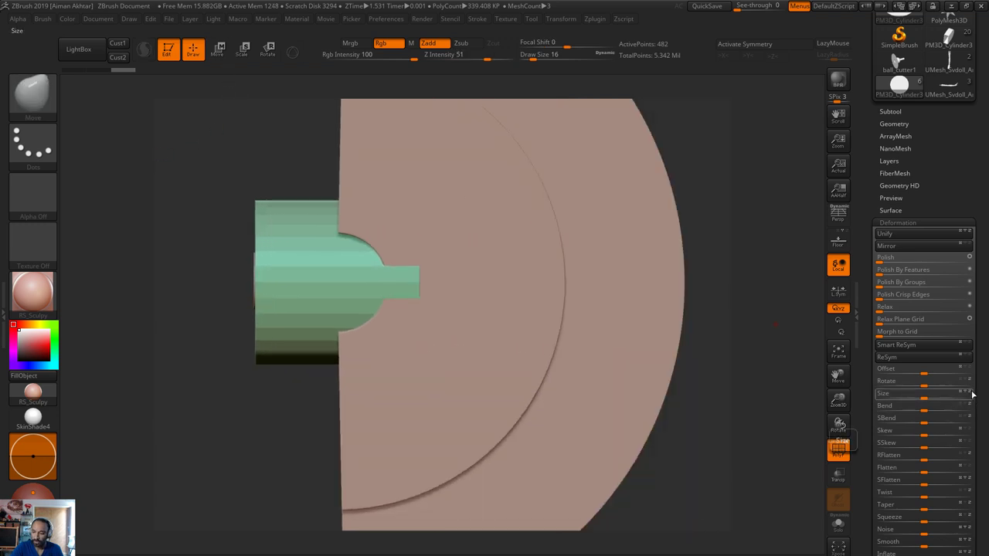
Flatten the cylinder along its Y axis into a thin disc using the Size deformation
left_click_drag(926, 395, 858, 395)
left_click(924, 397)
left_click_drag(719, 487, 779, 479)
left_click_drag(920, 397, 885, 403)
Move the thin disc along its Y axis, deeper into the ball housing
left_click(224, 56)
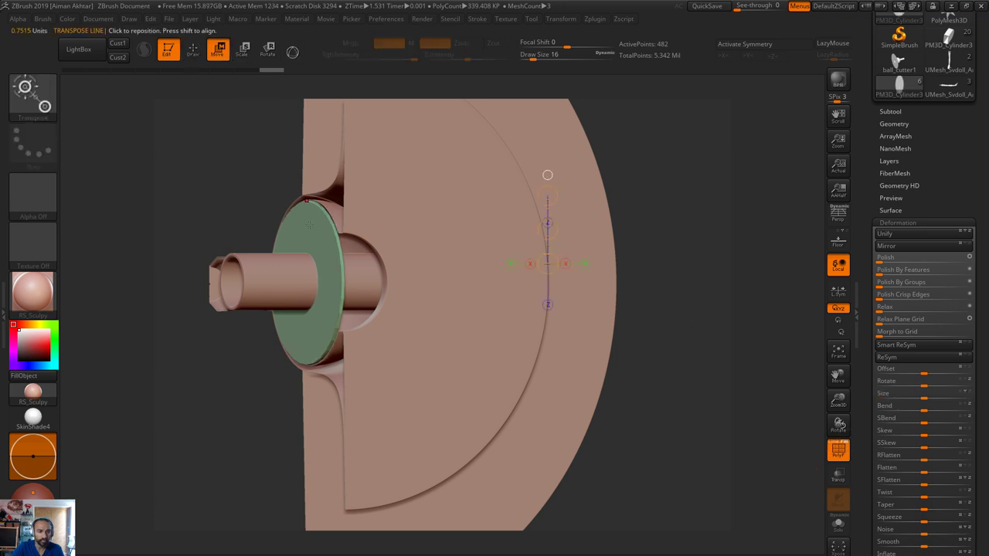
left_click(313, 230)
left_click_drag(241, 219, 223, 219, "shift")
left_click_drag(290, 230, 320, 231)
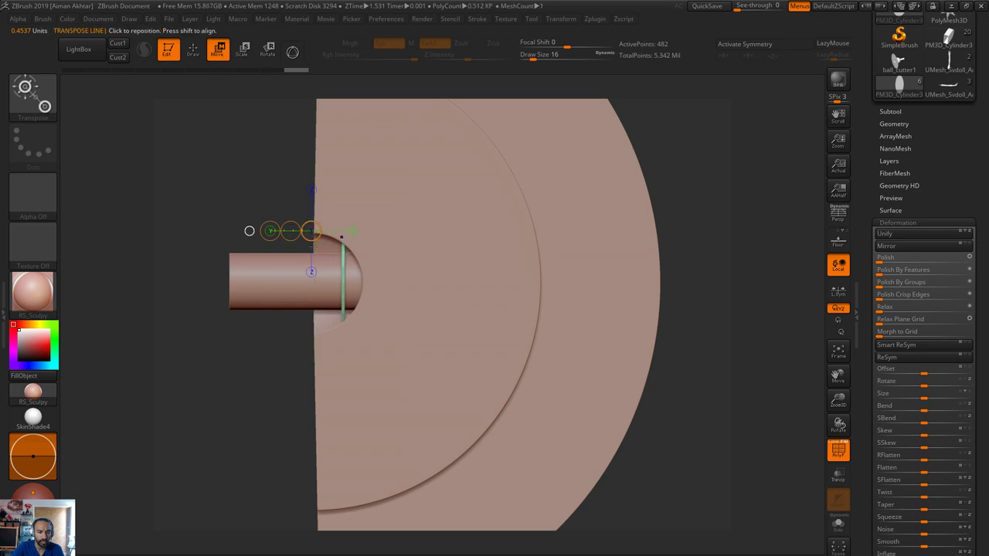
left_click_drag(263, 411, 283, 411, "shift")
Slightly reduce the disc's overall size so it fits within the housing wall
left_click_drag(473, 346, 589, 360)
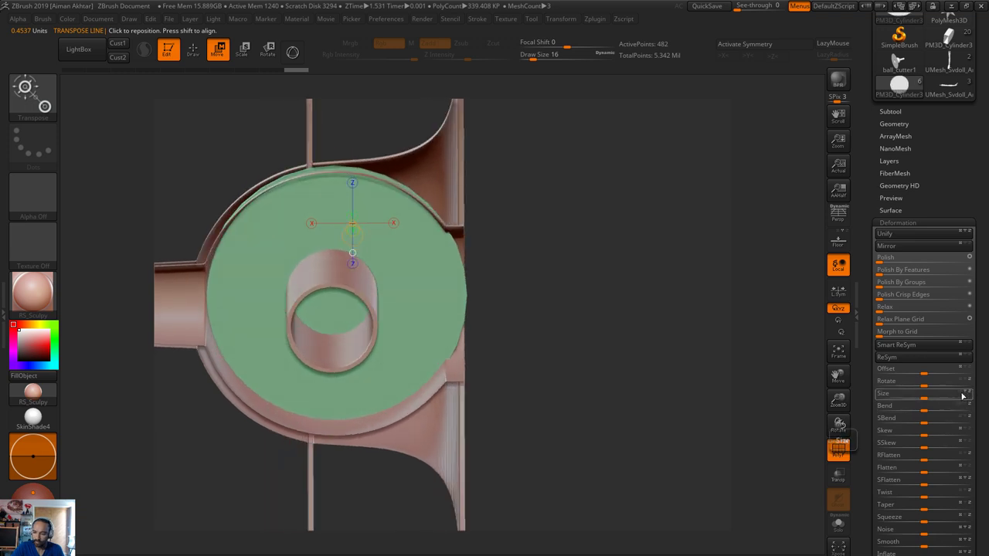
left_click_drag(713, 379, 616, 371)
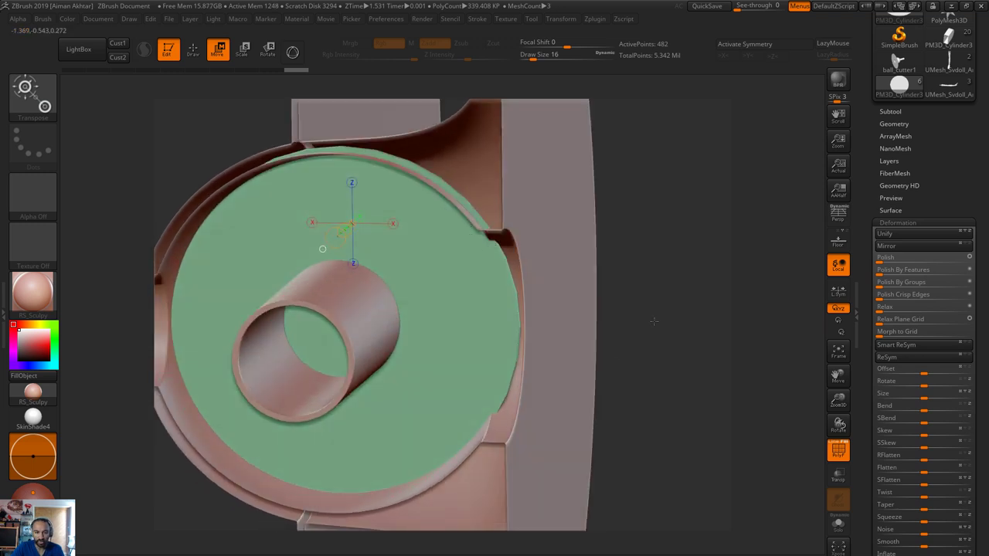
left_click_drag(654, 321, 684, 322)
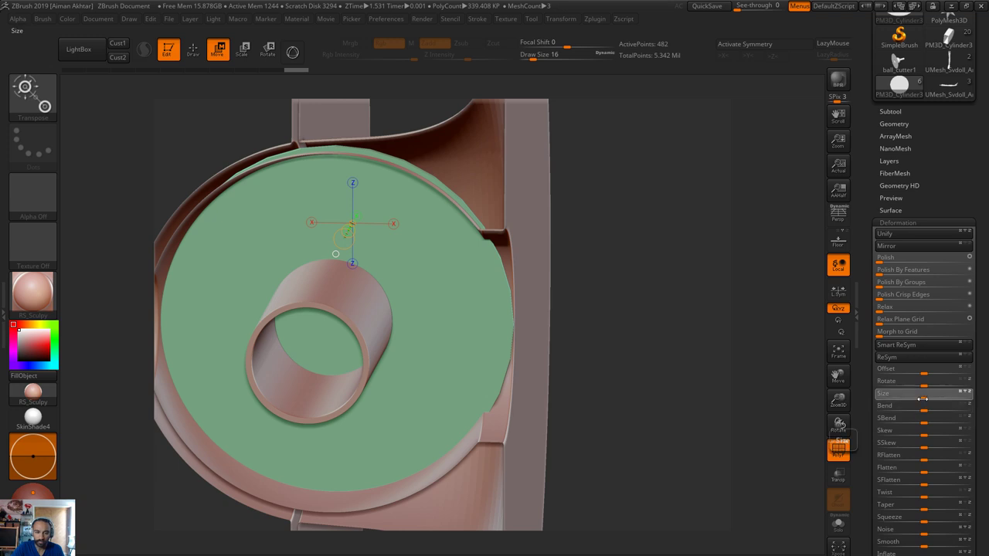
left_click_drag(922, 398, 921, 399)
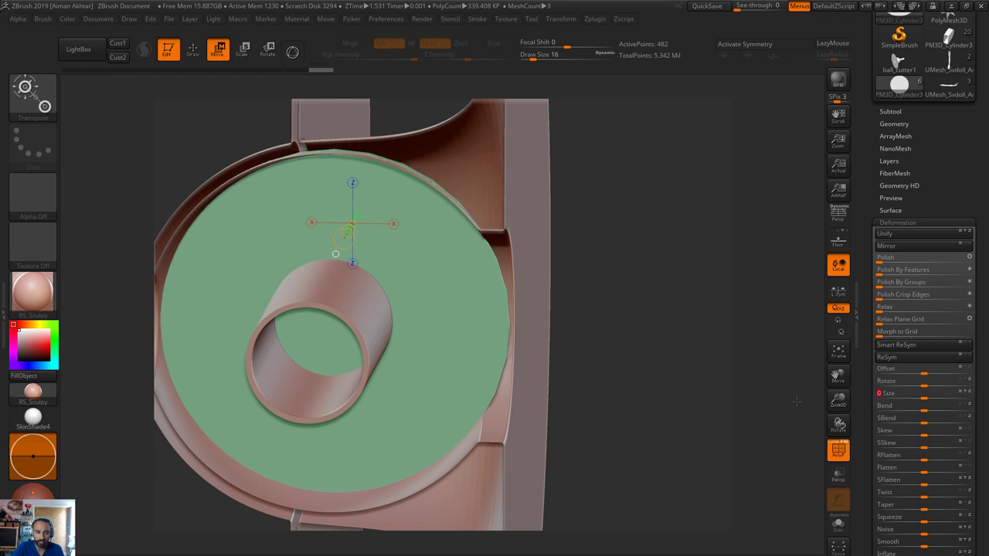
left_click_drag(761, 394, 804, 397)
Fine-tune the disc's overall size against the housing's inner wall with small Size deformations
left_click_drag(645, 407, 687, 319, "alt")
left_click_drag(712, 372, 686, 372)
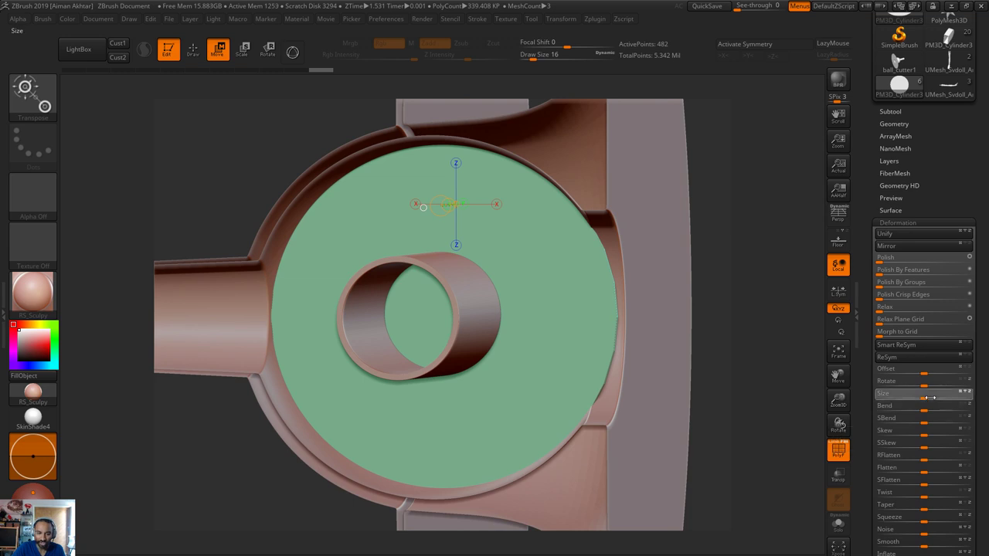
left_click(930, 398)
left_click_drag(930, 398, 928, 398)
left_click_drag(700, 340, 678, 267)
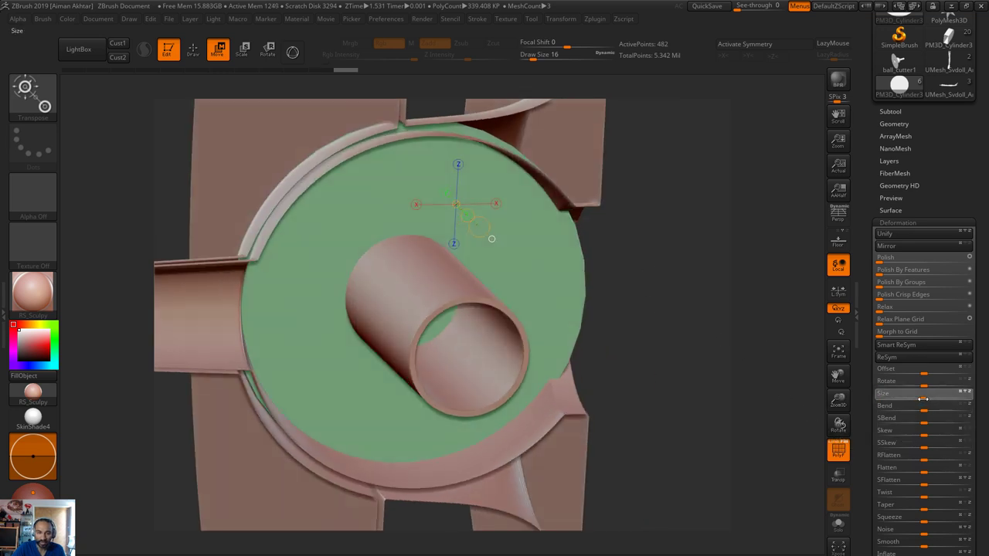
left_click_drag(923, 398, 921, 398)
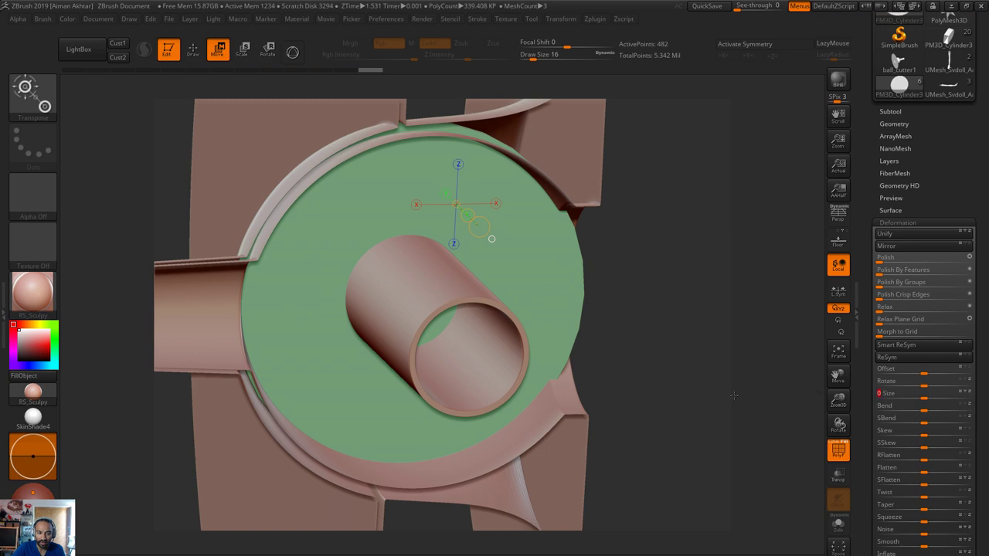
Divide the thin disc to subdivision level 3, isolate it and display its wireframe to check the smoothness of its edge
left_click_drag(733, 397, 700, 379)
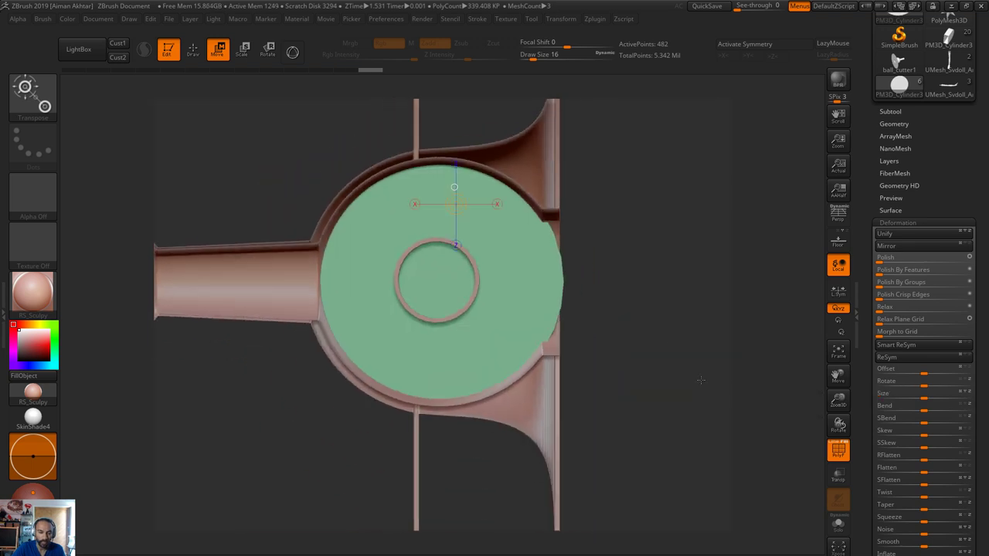
left_click(894, 123)
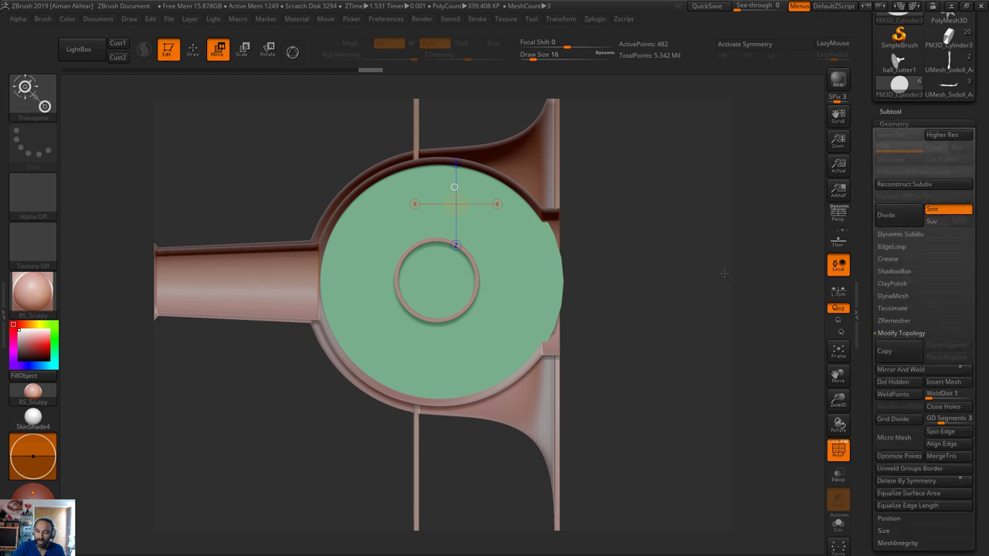
left_click_drag(724, 273, 870, 378)
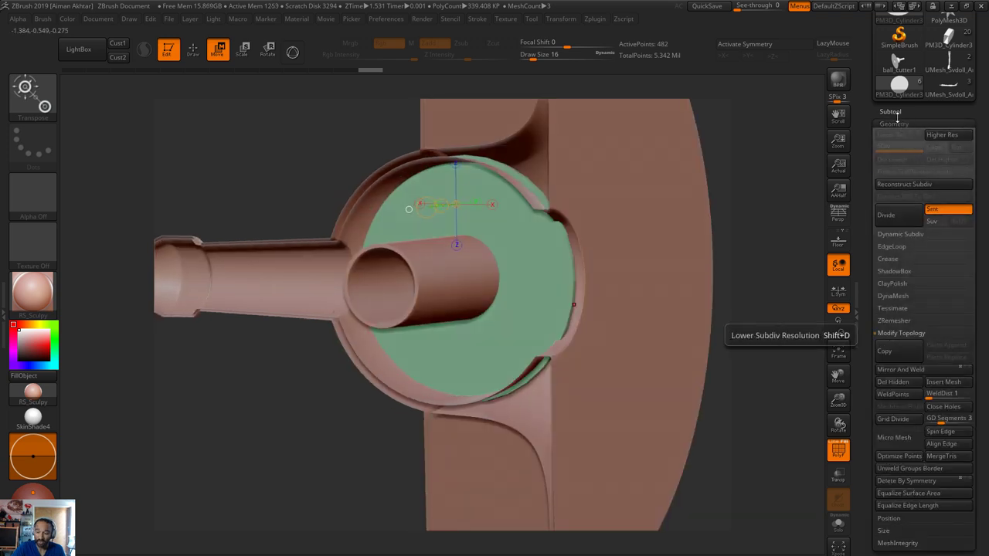
left_click(891, 226)
left_click(838, 525)
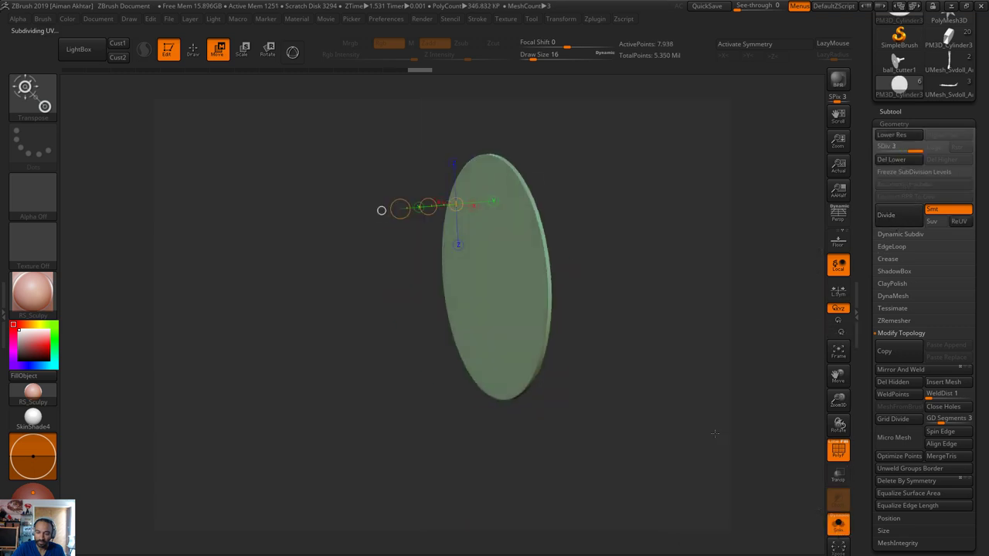
mouse_move(750, 448)
left_mouse_down()
mouse_move(720, 428)
mouse_move(744, 438)
mouse_move(737, 448)
left_mouse_up()
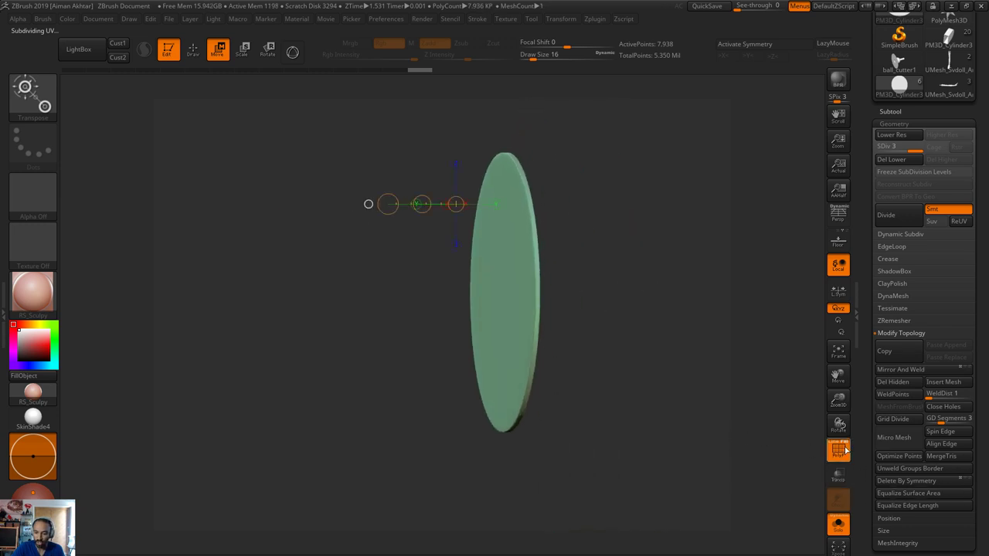
left_click(834, 444)
left_click_drag(658, 419, 698, 422)
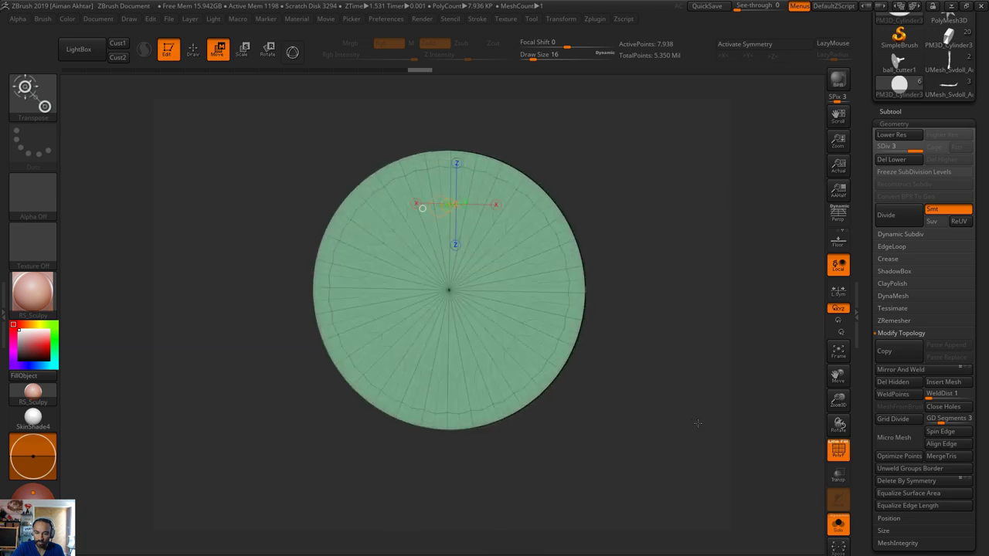
Divide the disc to subdivision level 4, delete its lower levels, and restore the shaded view with the other parts shown
left_click(900, 216)
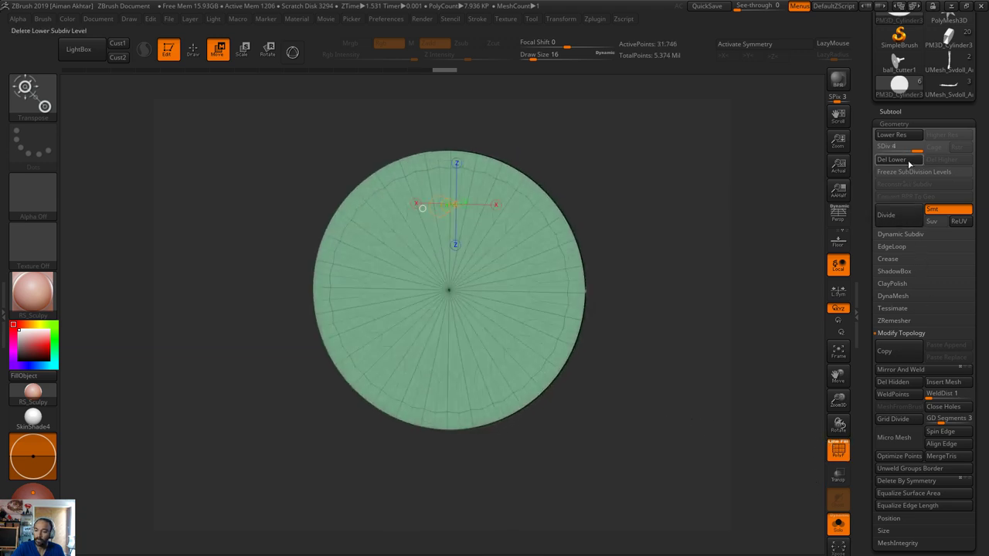
left_click(839, 450)
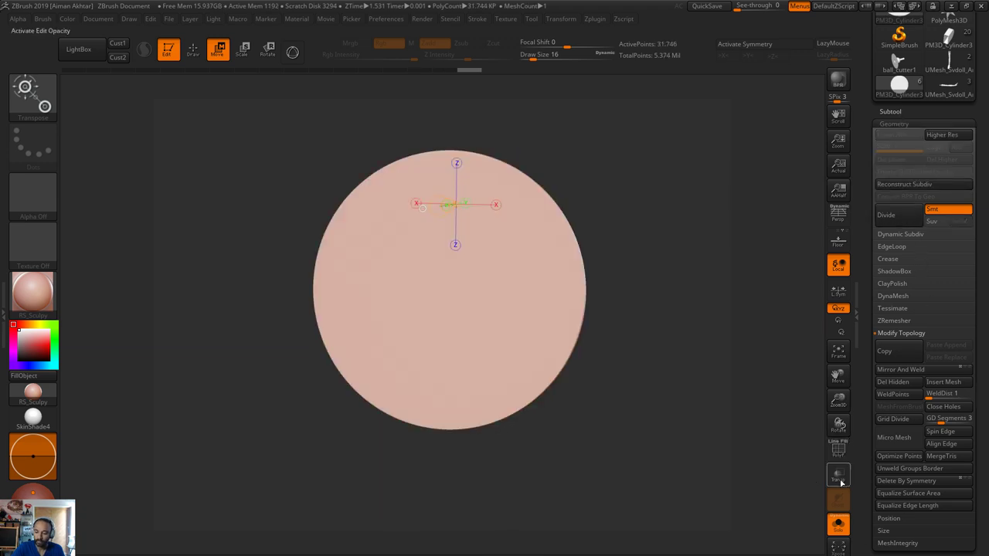
left_click(839, 525)
Mirror and weld the disc along the Y axis to create a matching disc on the opposite side of the ball housing
left_click_drag(749, 425, 690, 395)
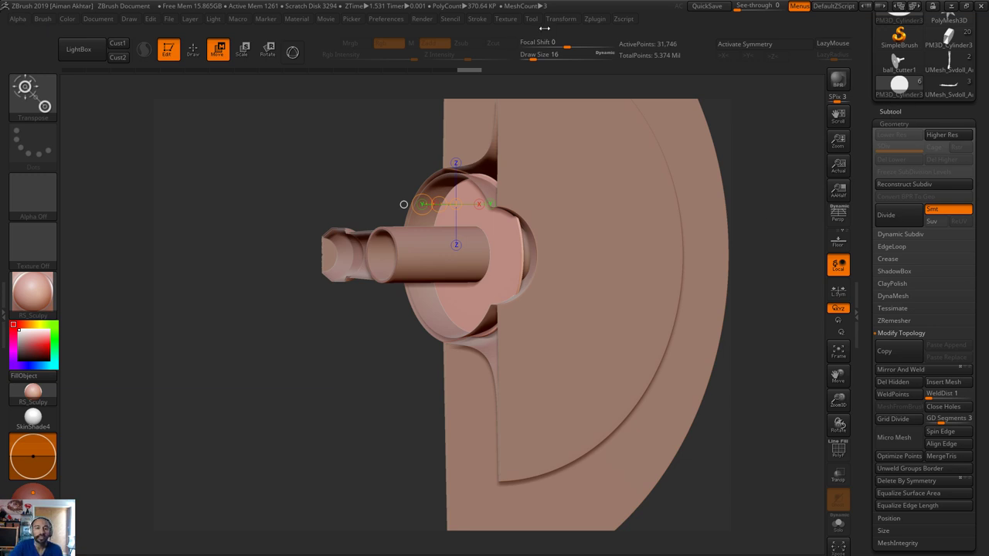
left_click(596, 19)
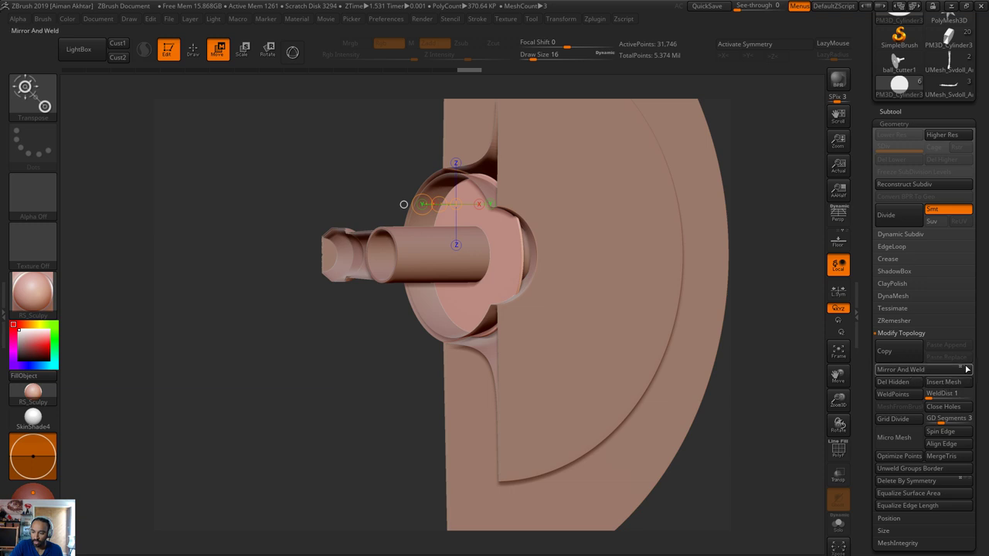
left_click(931, 372)
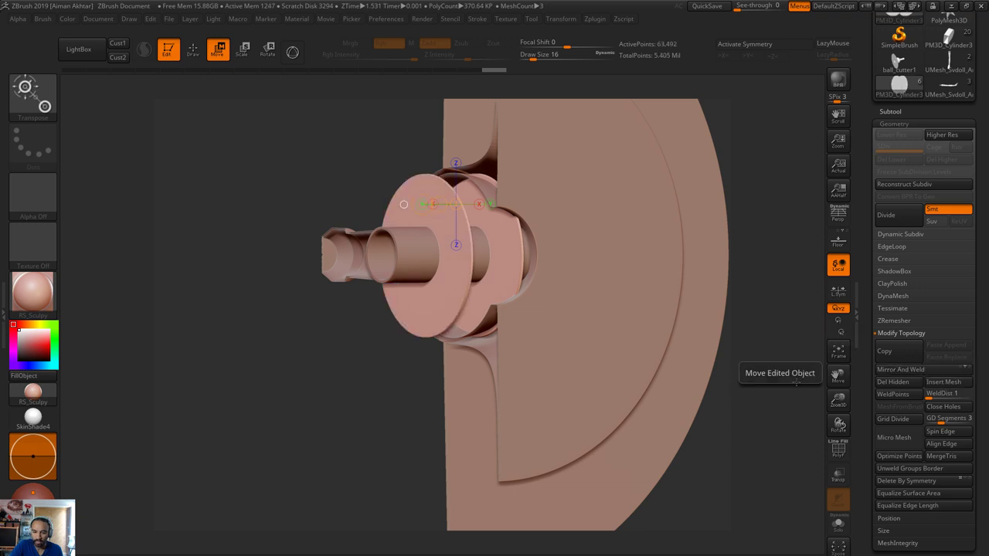
left_click_drag(796, 397, 750, 415)
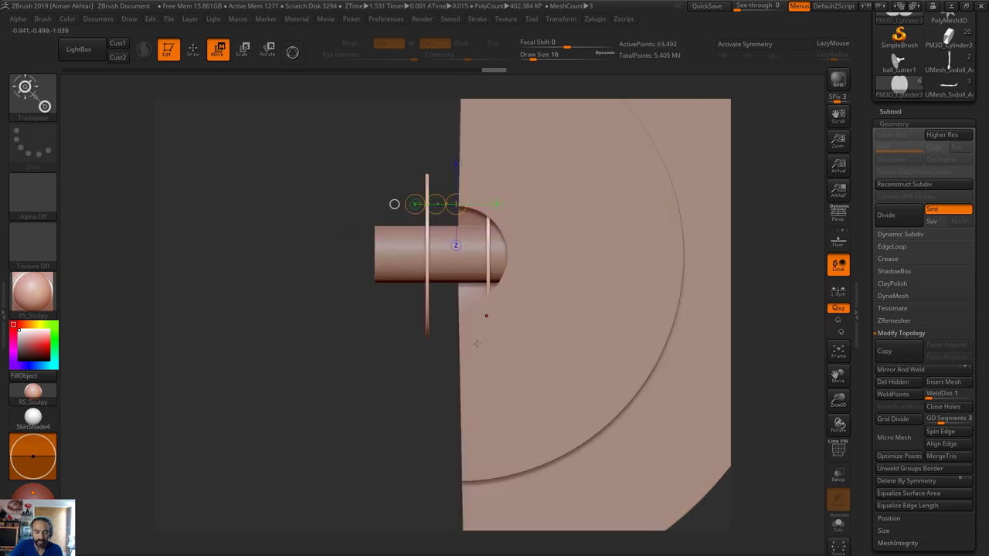
left_click_drag(349, 381, 645, 355)
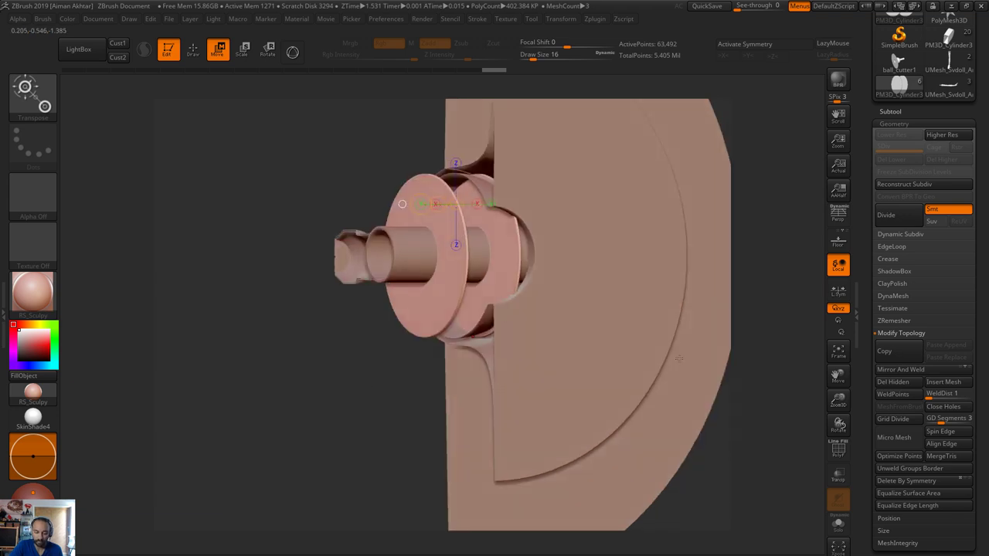
Select the ball_cutter3 housing subtool and unhide its hidden half
key("q")
left_click(628, 340, "alt")
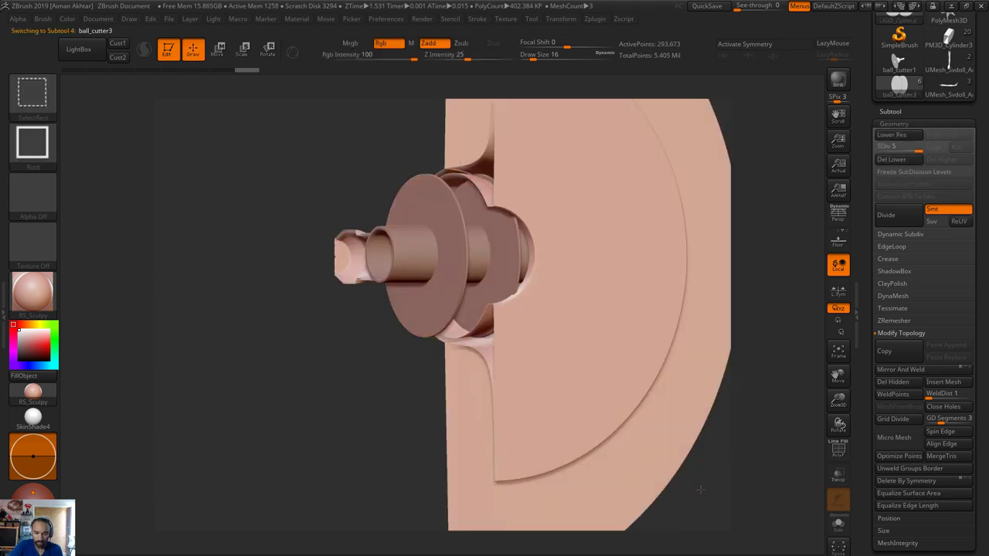
left_click(709, 498, "ctrl+shift")
key("f")
left_click_drag(717, 498, 669, 445)
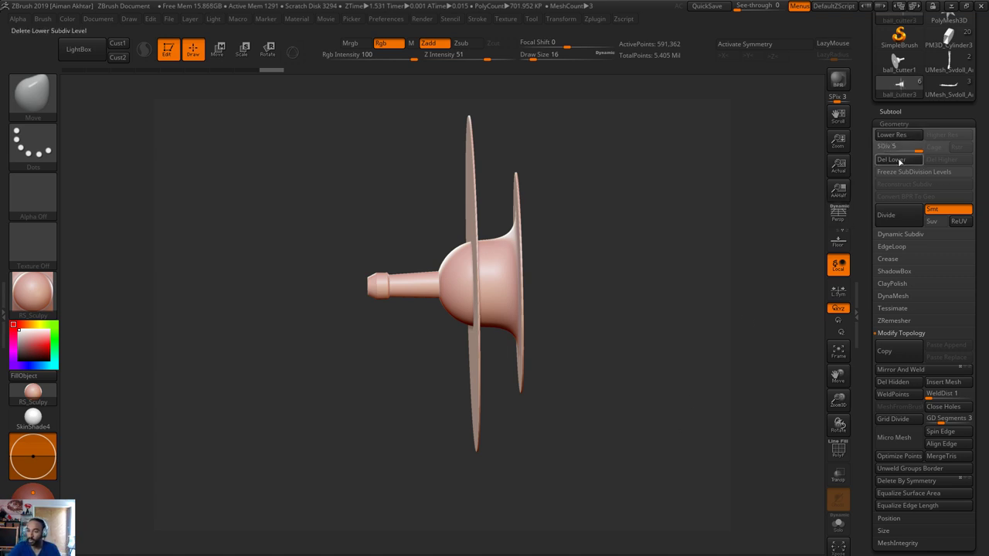
left_click_drag(648, 275, 768, 178)
Merge the visible housing, tube and disc subtools into a separate combined tool
left_click(891, 112)
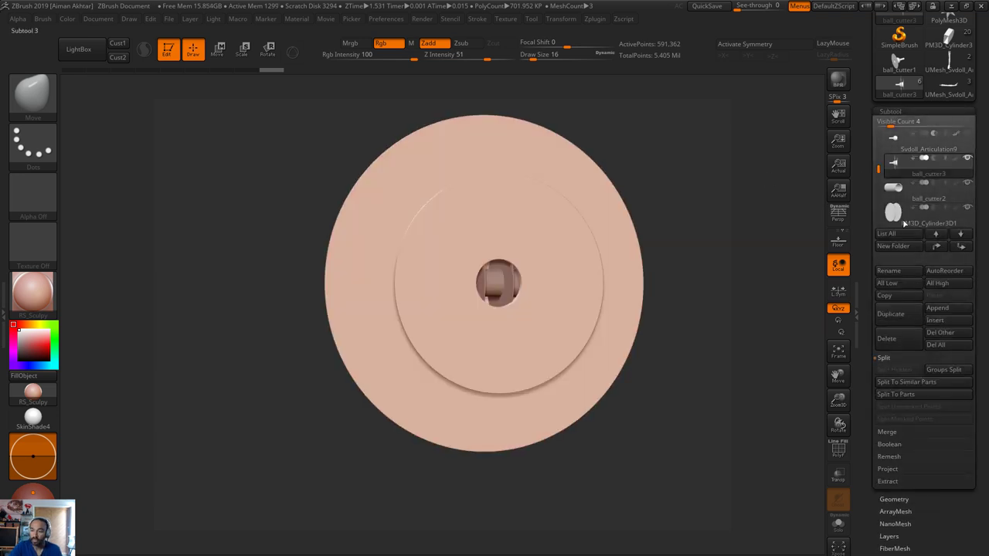
left_click_drag(880, 171, 879, 193)
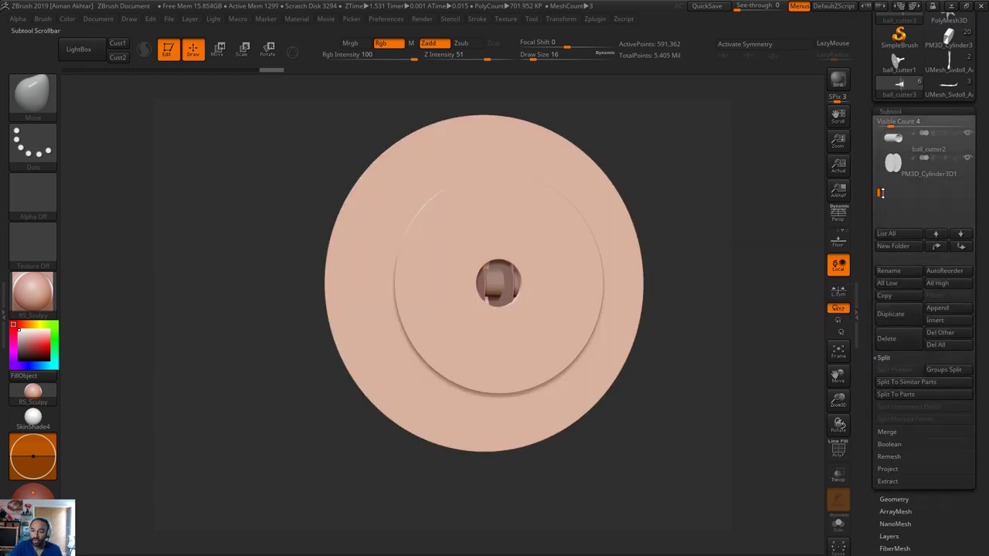
left_click(839, 450)
left_click_drag(723, 464, 789, 372)
left_click_drag(884, 202, 881, 182)
left_click(887, 432)
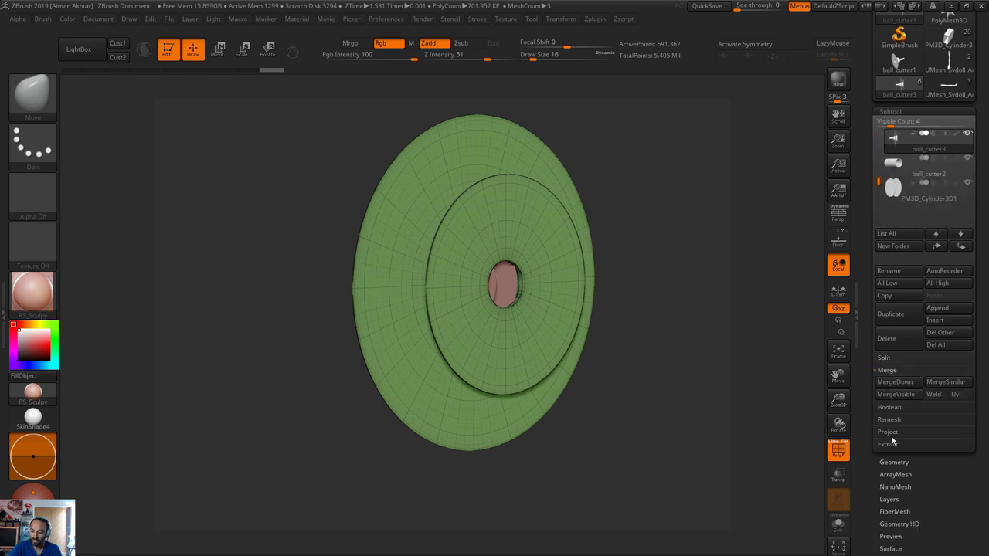
left_click(896, 394)
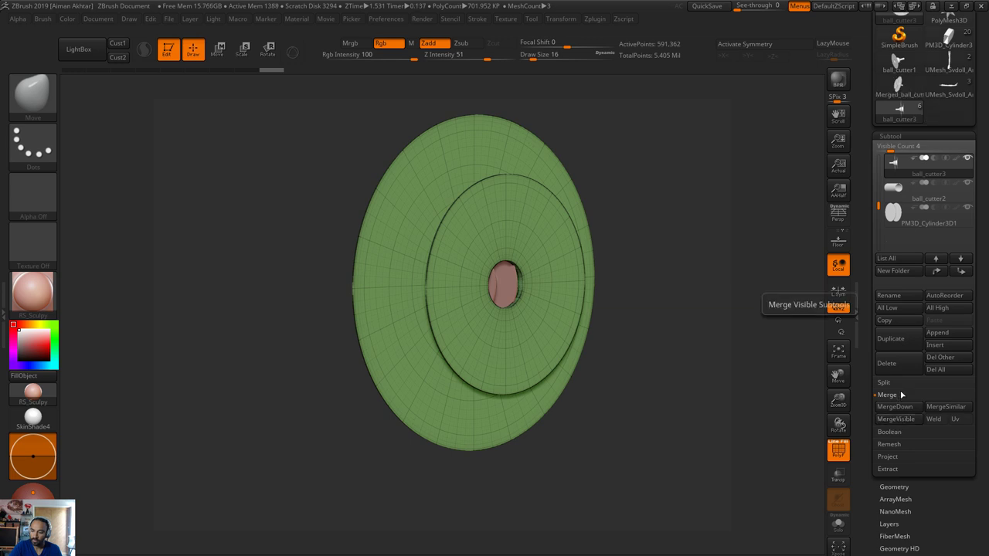
Append Merged_ball_cutter3 as a subtool, make it active and turn off its wireframe
left_click(948, 334)
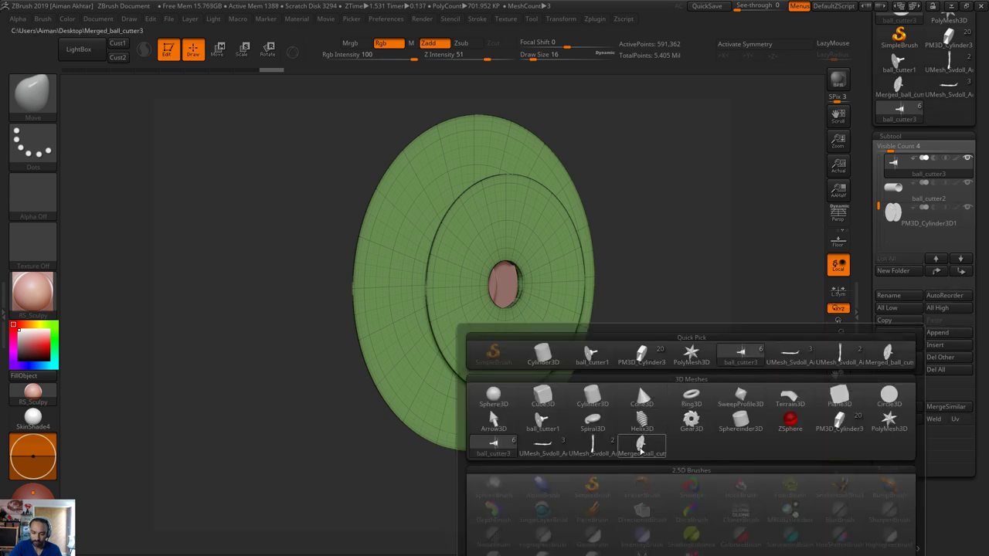
left_click(641, 446)
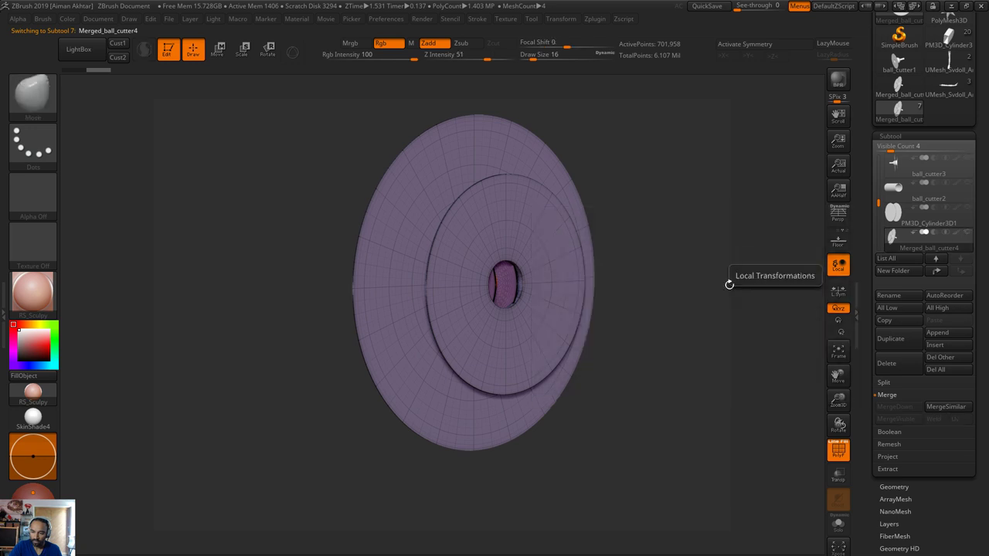
left_click_drag(730, 285, 718, 287)
left_click(838, 450)
left_click_drag(734, 448, 711, 442)
Save the tool to the Desktop as a ZTool file named ball_joint_cutter1
left_click(894, 486)
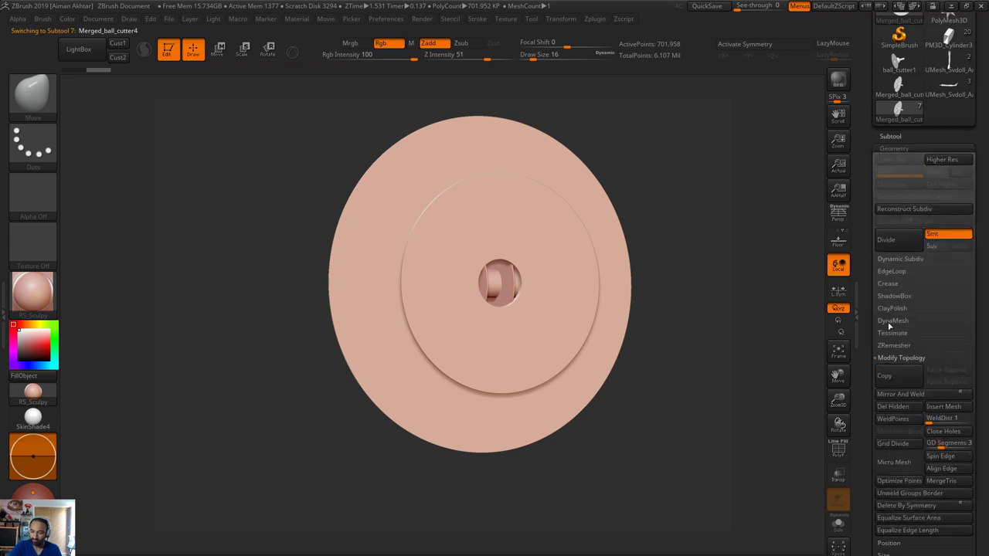
left_click_drag(986, 116, 987, 136)
left_click(938, 34)
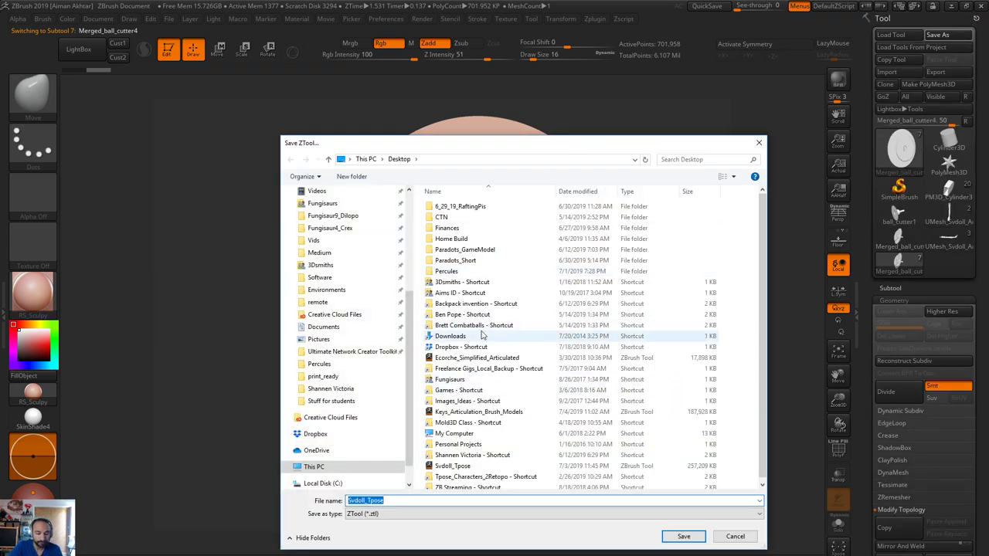
scroll(473, 371, "down", 1)
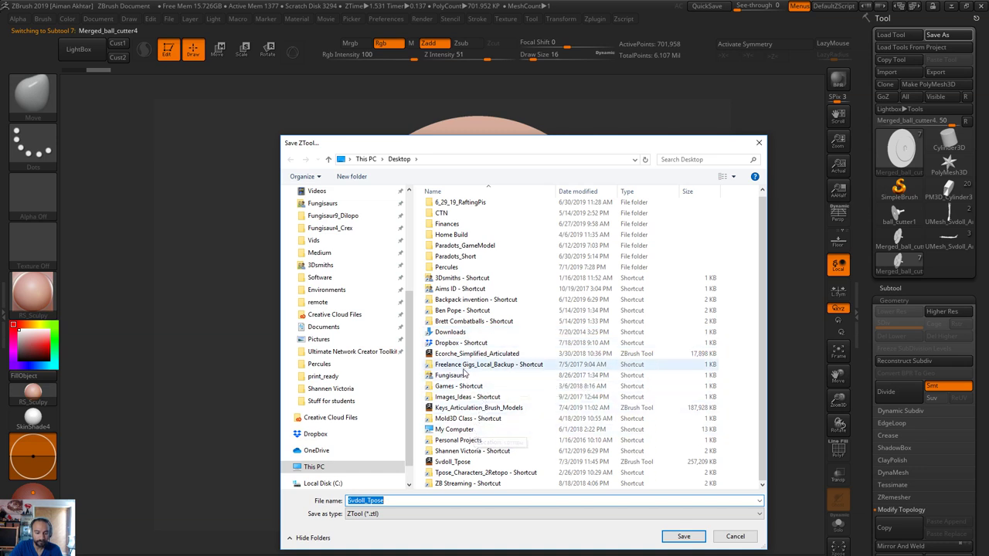
type("ball")
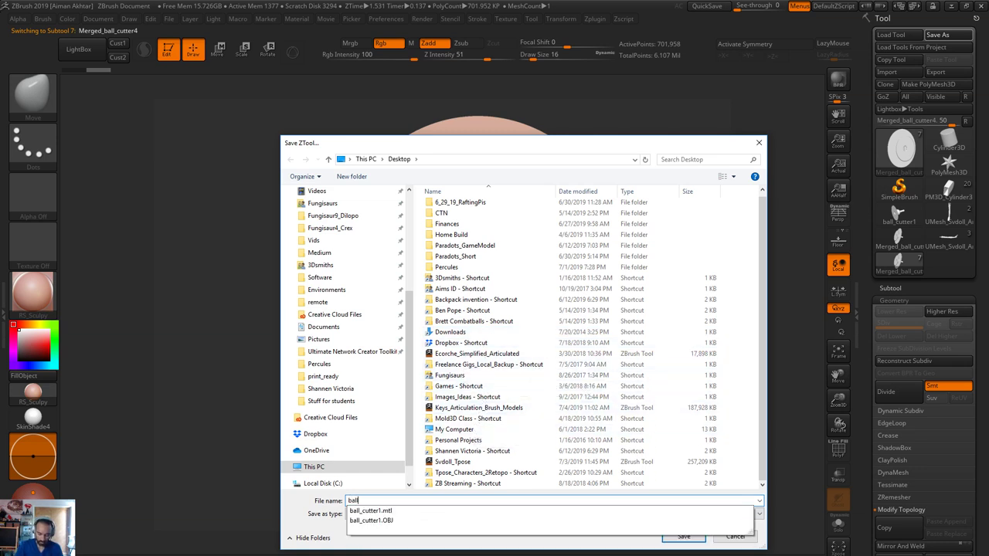
type("_joint_cutt")
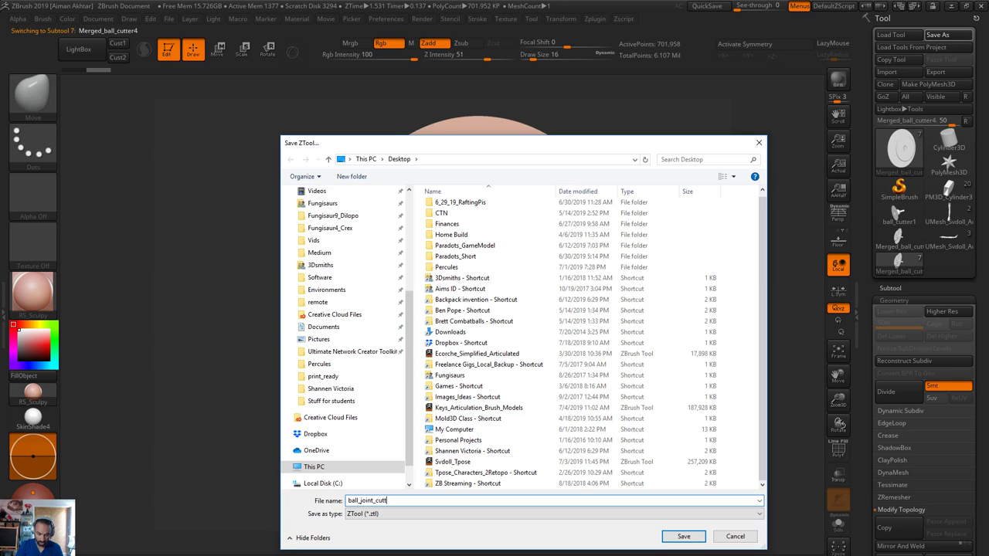
type("er1")
key("Return")
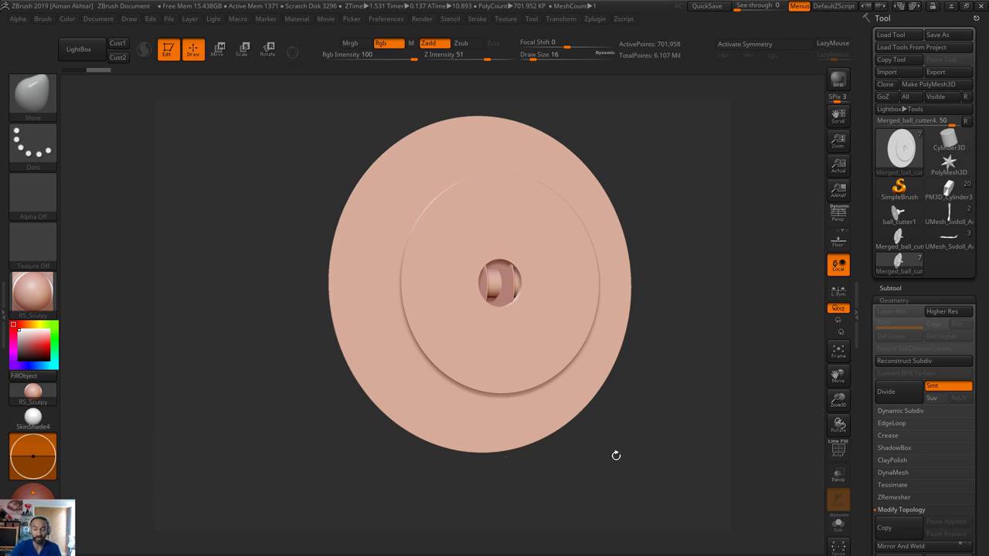
left_click_drag(628, 451, 656, 505)
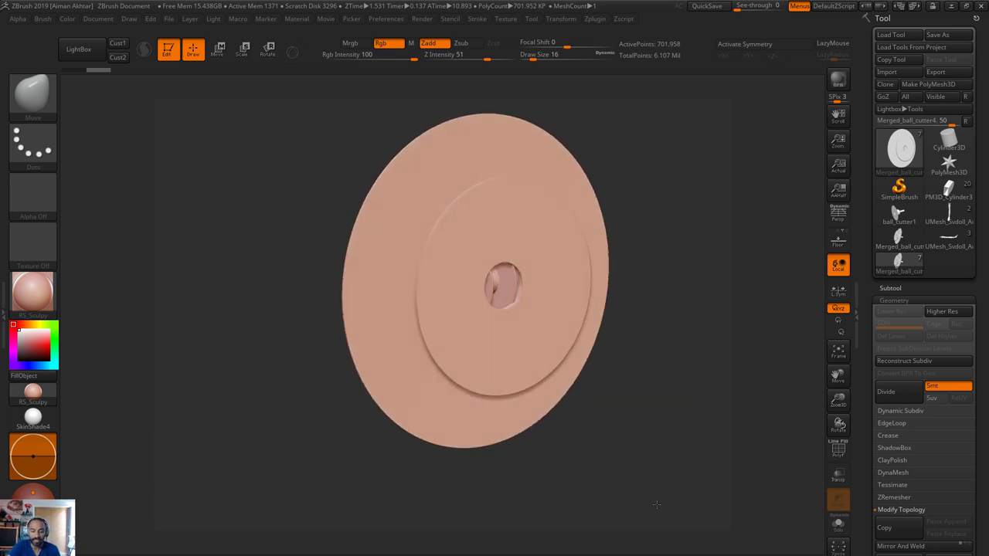
left_click(595, 20)
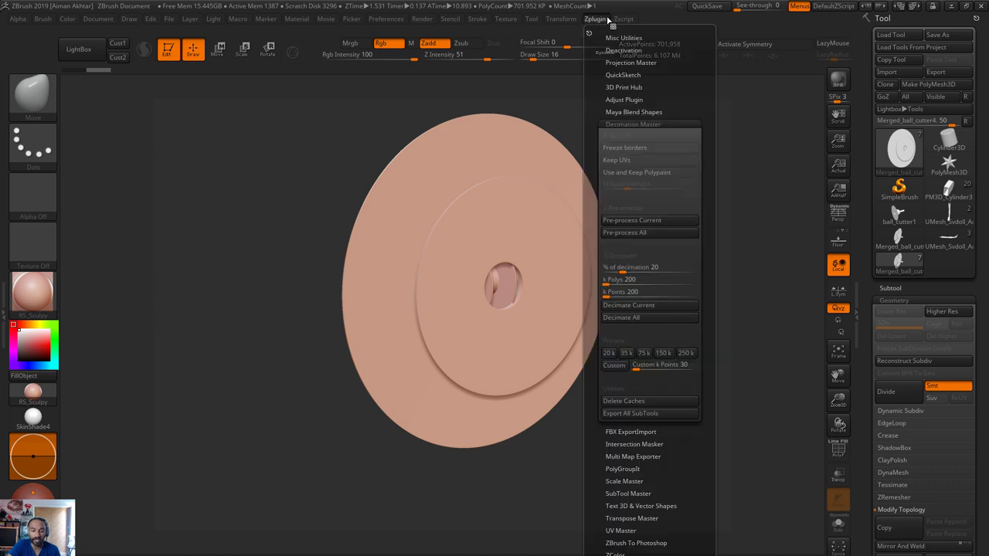
mouse_move(678, 356)
left_mouse_down()
mouse_move(591, 357)
mouse_move(677, 351)
left_mouse_up()
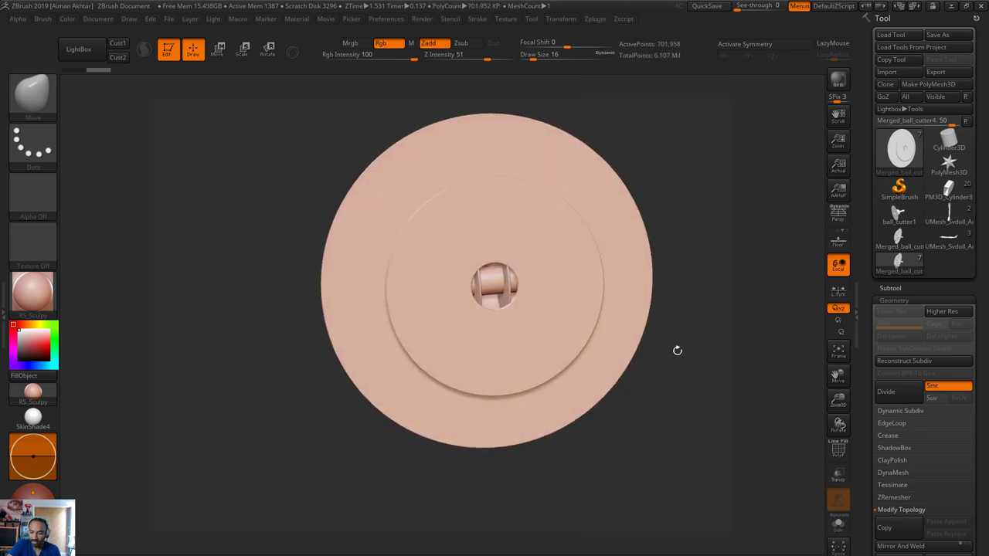
Assign the whole merged cutter to a single polygroup and fuse its parts with DynaMesh at resolution 128
left_click(848, 453)
left_click_drag(721, 453, 732, 470, "alt")
key("ctrl+w")
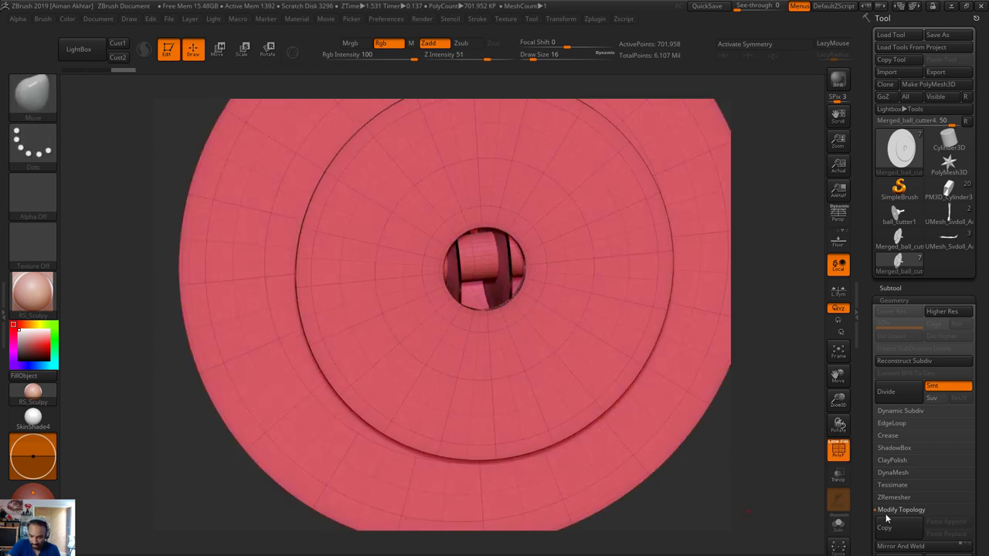
left_click(898, 473)
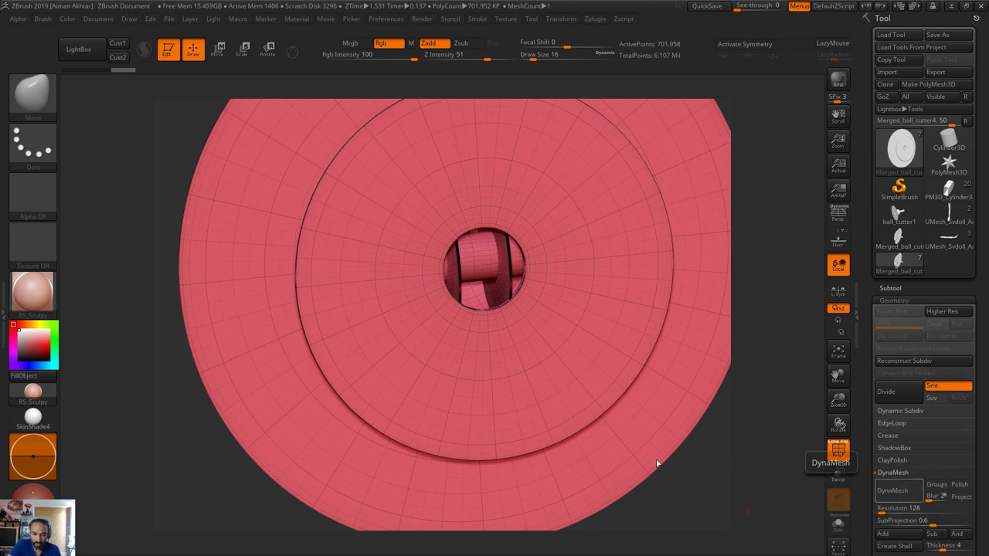
left_click(697, 507, "ctrl")
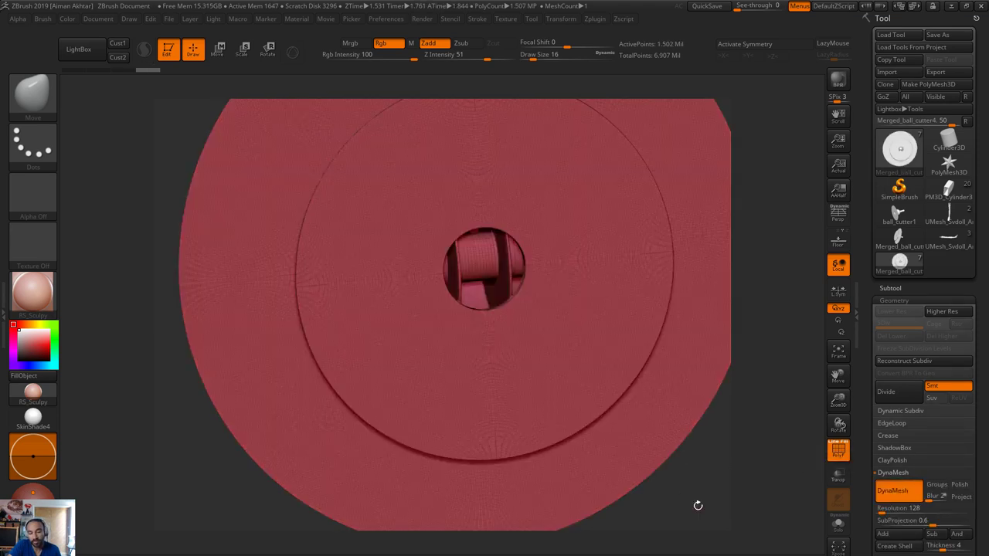
left_click_drag(708, 519, 698, 445)
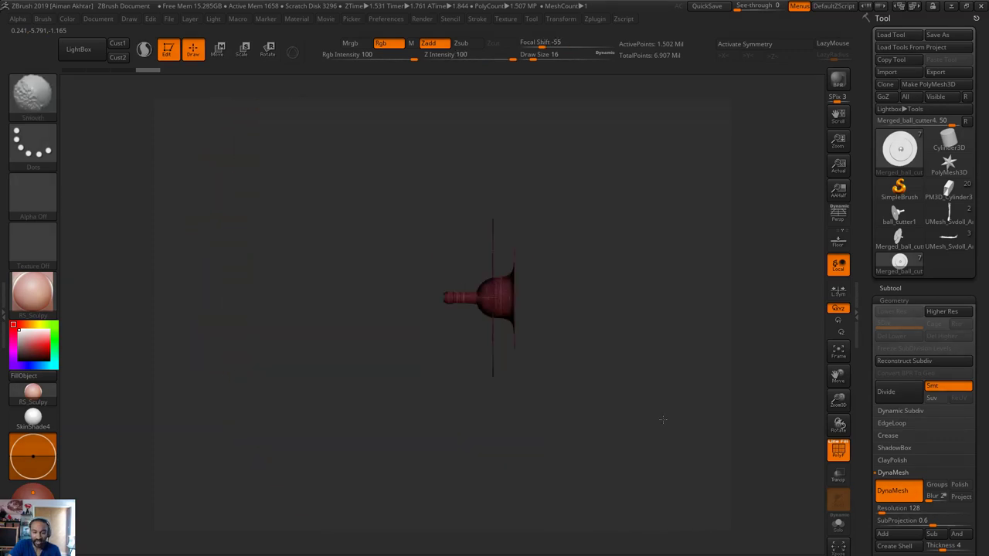
mouse_move(611, 421)
left_mouse_down()
mouse_move(637, 386)
mouse_move(629, 415)
left_mouse_up()
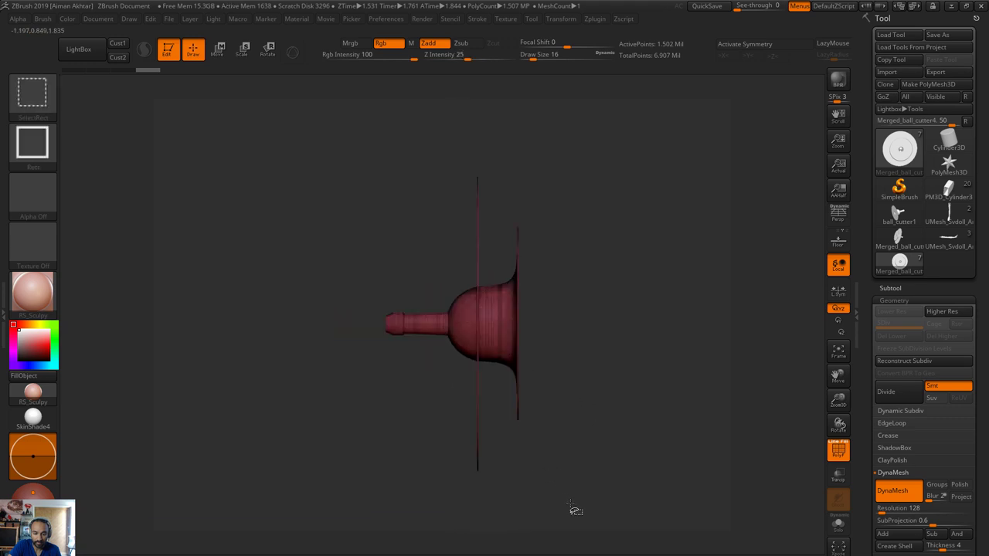
Hide the lower half of the merged cutter, turn off its wireframe, and examine the cross-section around the ball socket, tube and discs
mouse_move(568, 503)
left_mouse_down("ctrl+shift")
mouse_move(353, 351)
mouse_move(337, 325)
left_mouse_up("ctrl+shift")
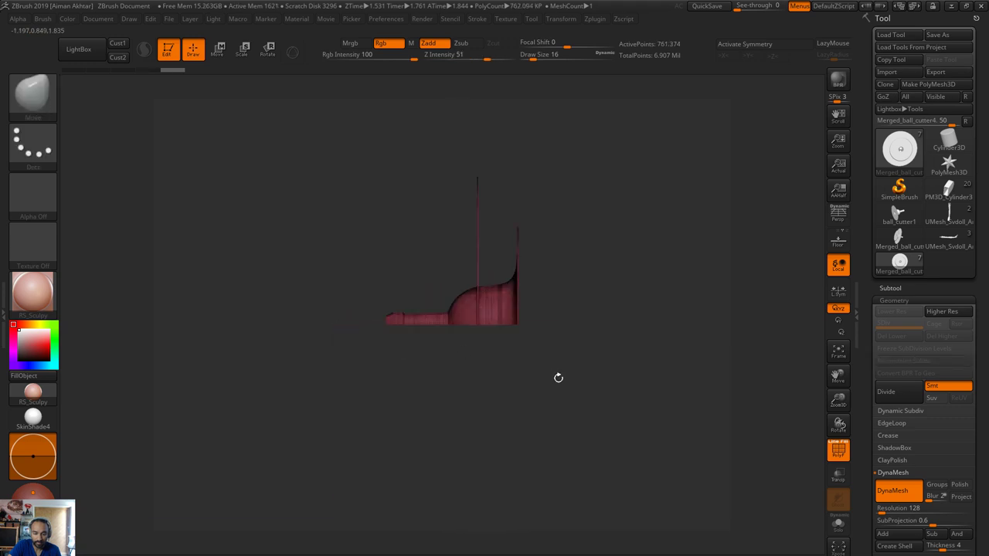
left_click_drag(559, 376, 590, 293)
left_click_drag(655, 367, 662, 405)
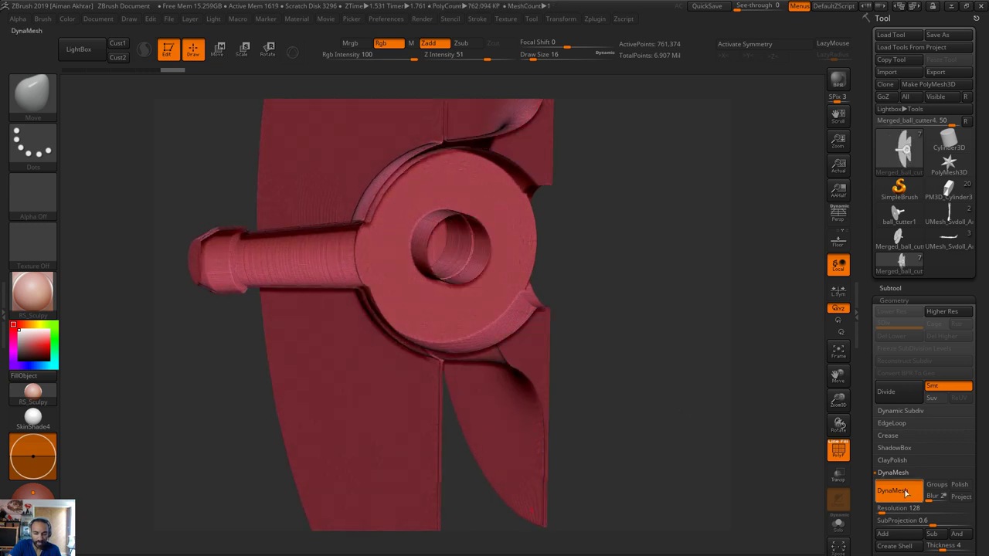
left_click(841, 455)
mouse_move(664, 254)
left_mouse_down("alt")
mouse_move(675, 268)
mouse_move(649, 261)
left_mouse_up("alt")
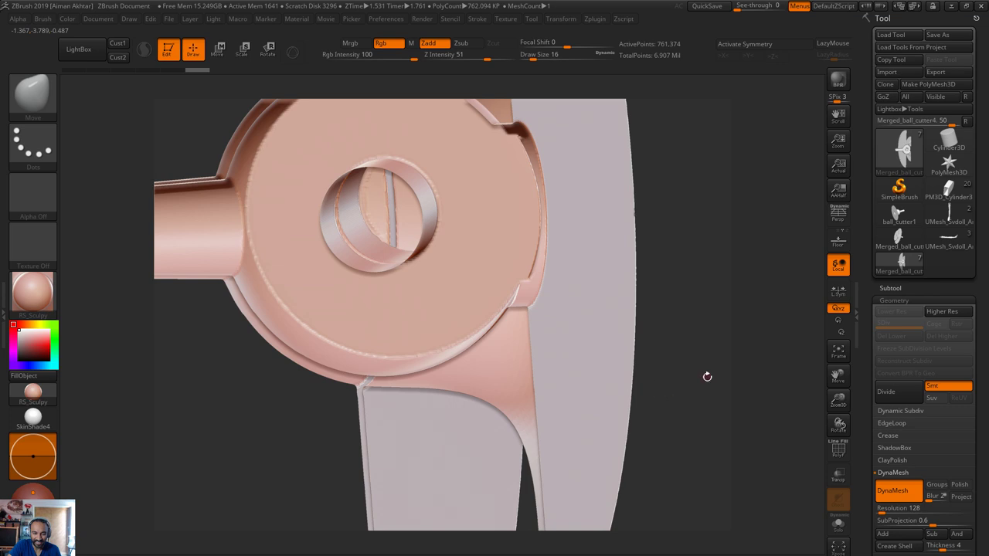
left_click_drag(736, 320, 486, 205)
left_click_drag(753, 283, 417, 234)
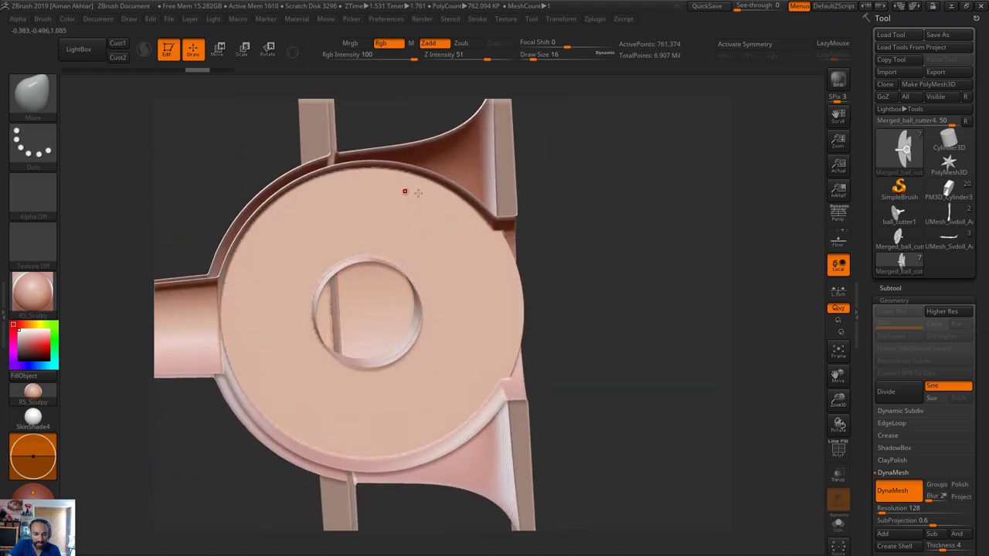
left_click_drag(620, 277, 610, 250)
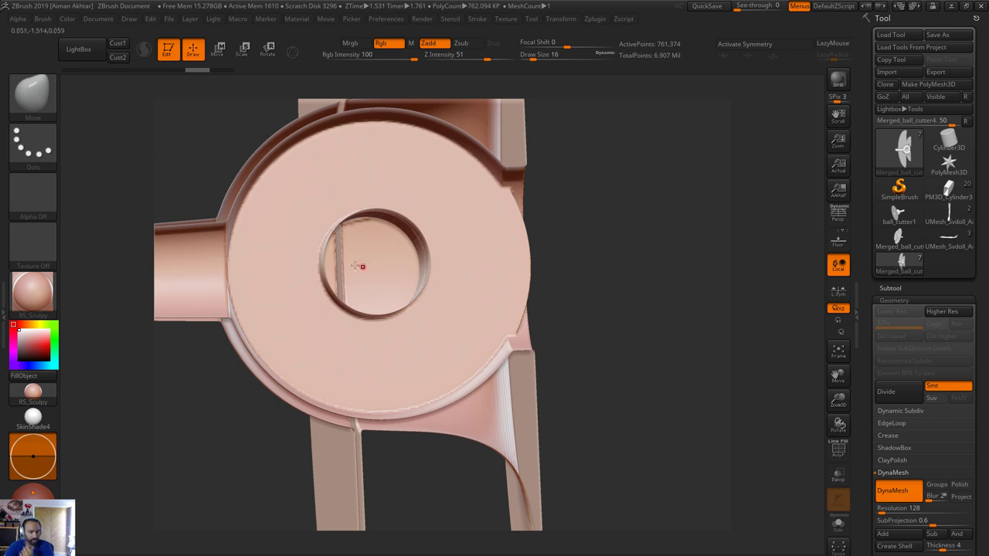
left_click_drag(658, 304, 663, 364)
Undo the partial hiding and DynaMesh of the merged cutter, and delete the Merged_ball_cutter4 subtool
key("ctrl+z")
key("ctrl+z")
key("ctrl+z")
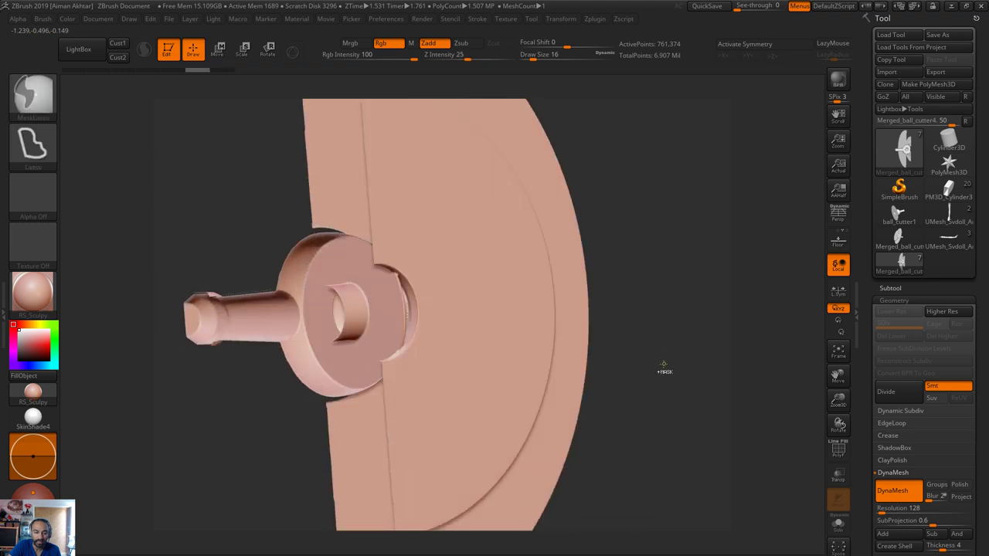
left_click(890, 288)
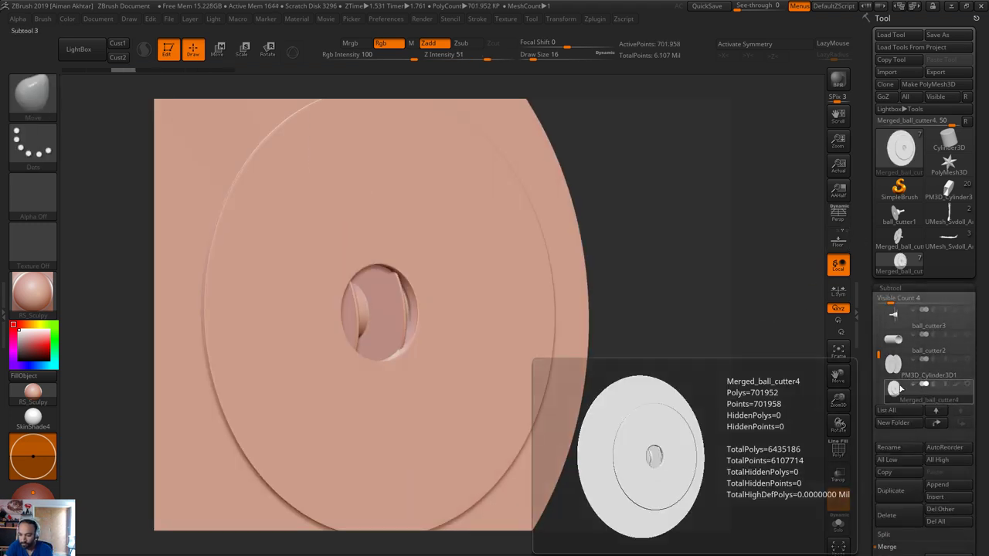
left_click(918, 517)
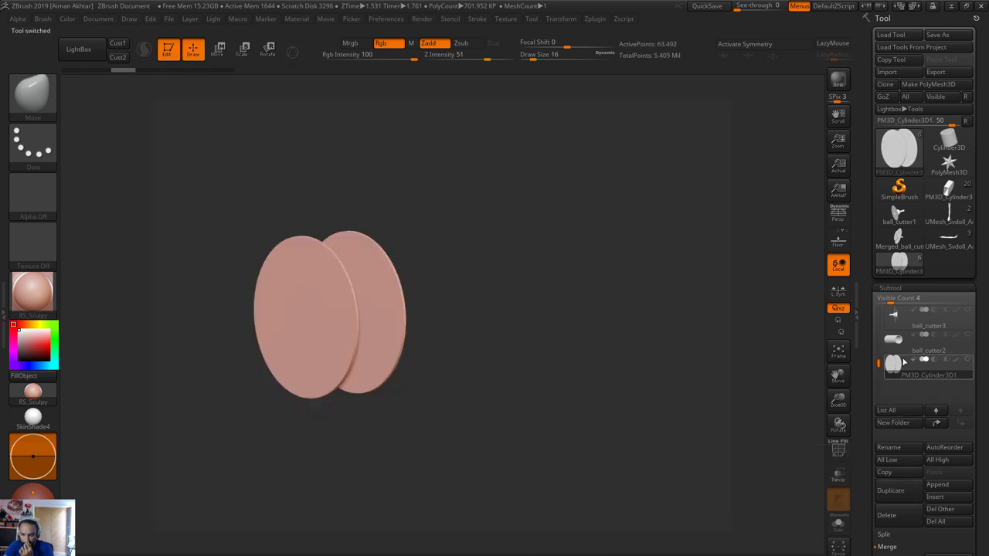
Delete the separate Merged_ball_cutter3 and ball_cutter1 tools from the session
left_click(899, 240)
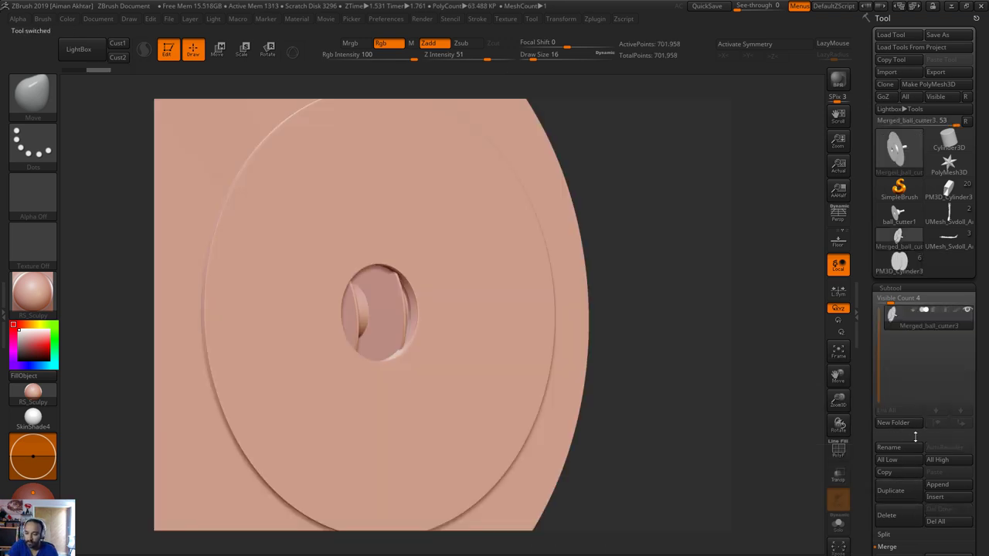
left_click(936, 522)
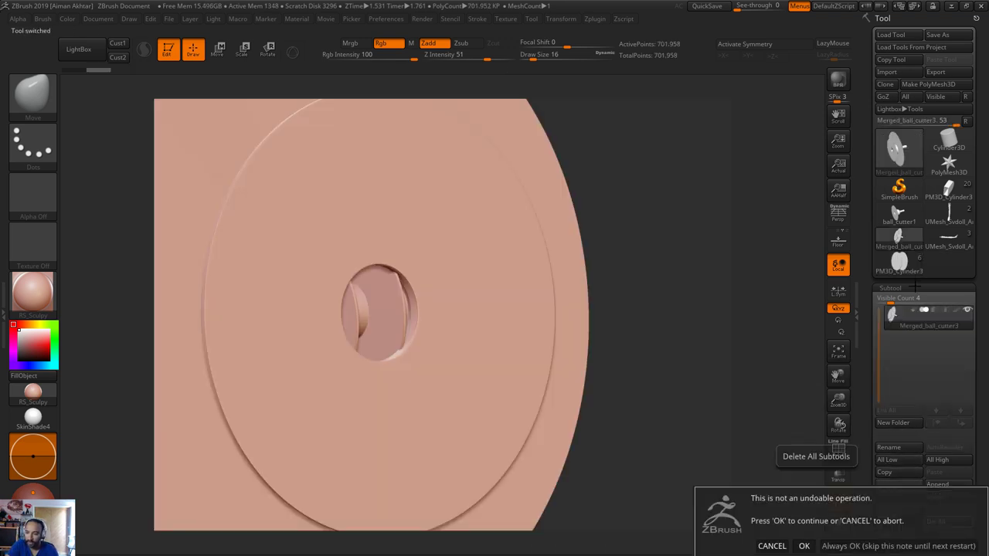
left_click(804, 545)
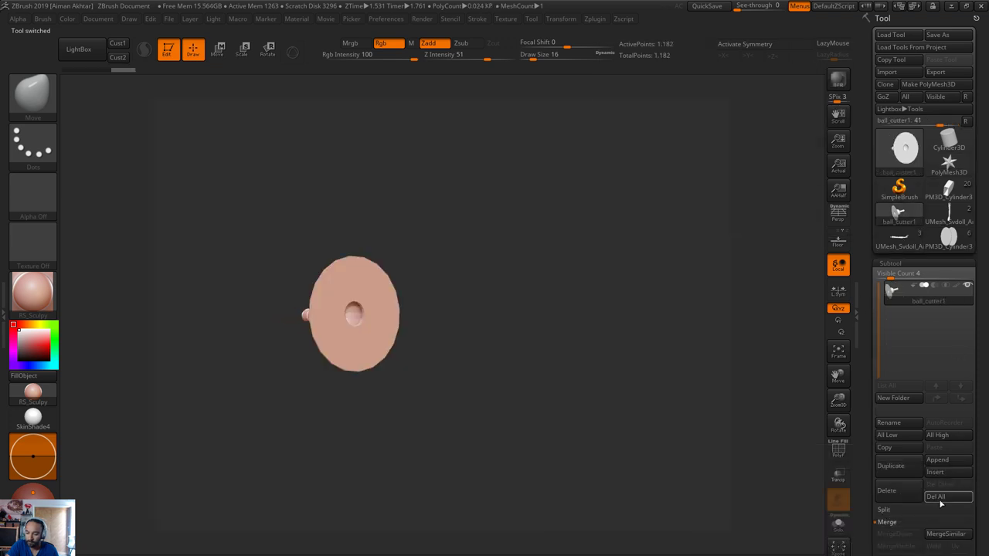
left_click(940, 499)
left_click(804, 523)
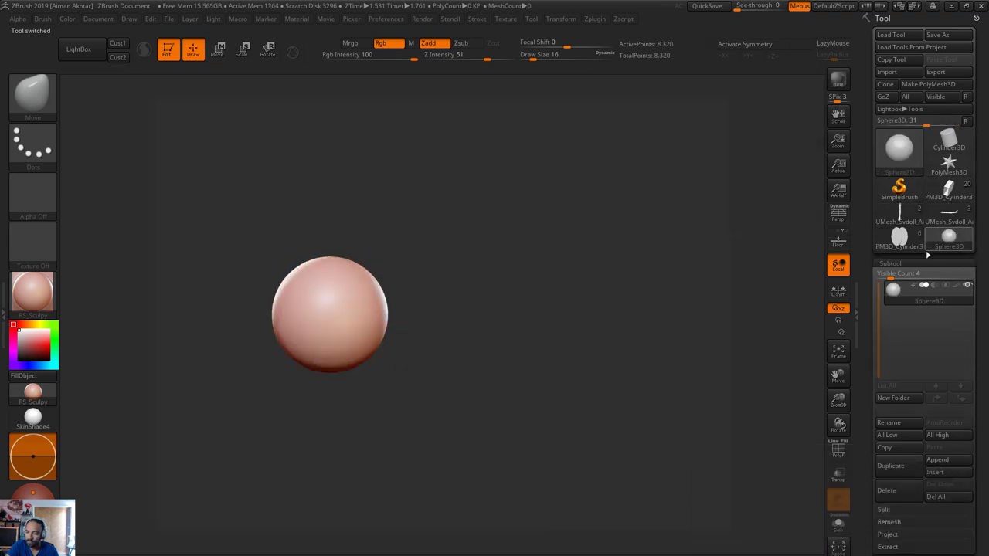
Return to the tool with the cutter parts, duplicate the ball_cutter2 tube and DynaMesh the copy at resolution 128
left_click(899, 240)
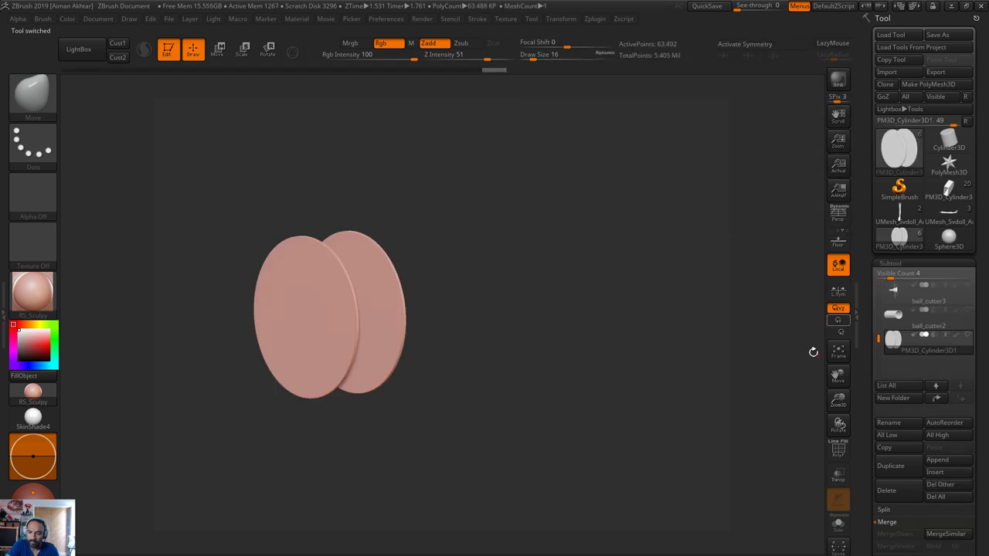
left_click(899, 324)
left_click_drag(564, 341, 590, 341)
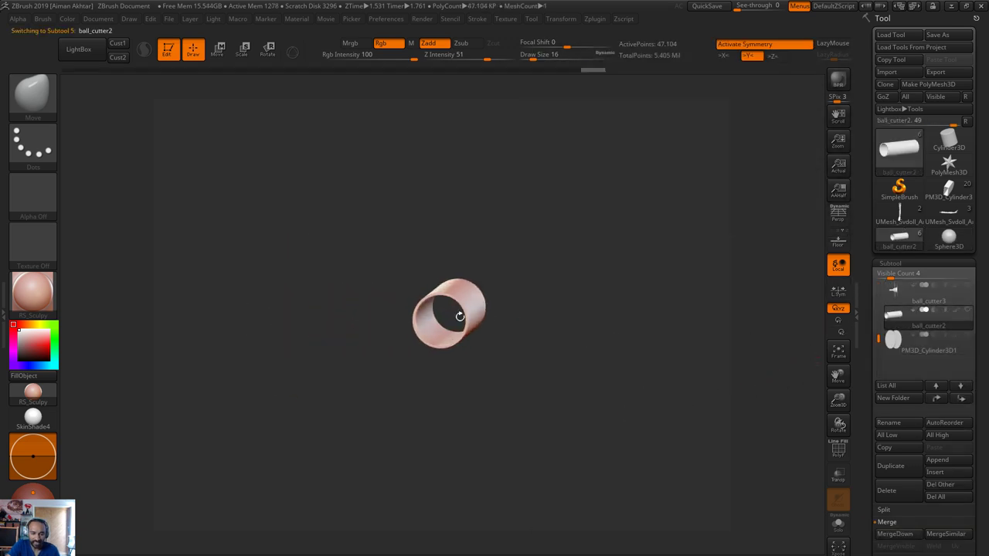
left_click(890, 466)
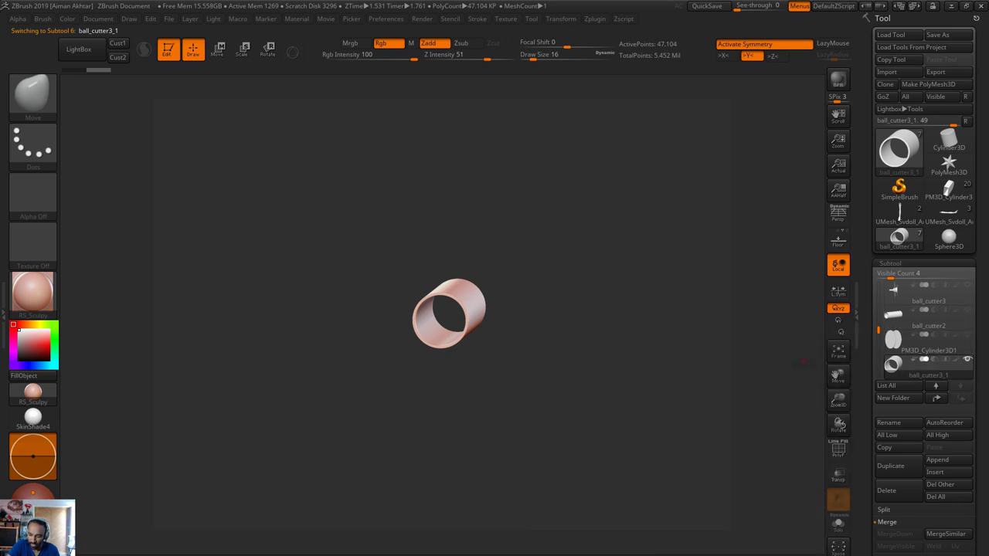
left_click(890, 264)
left_click(894, 276)
key("shift+d")
key("shift+d")
key("shift+d")
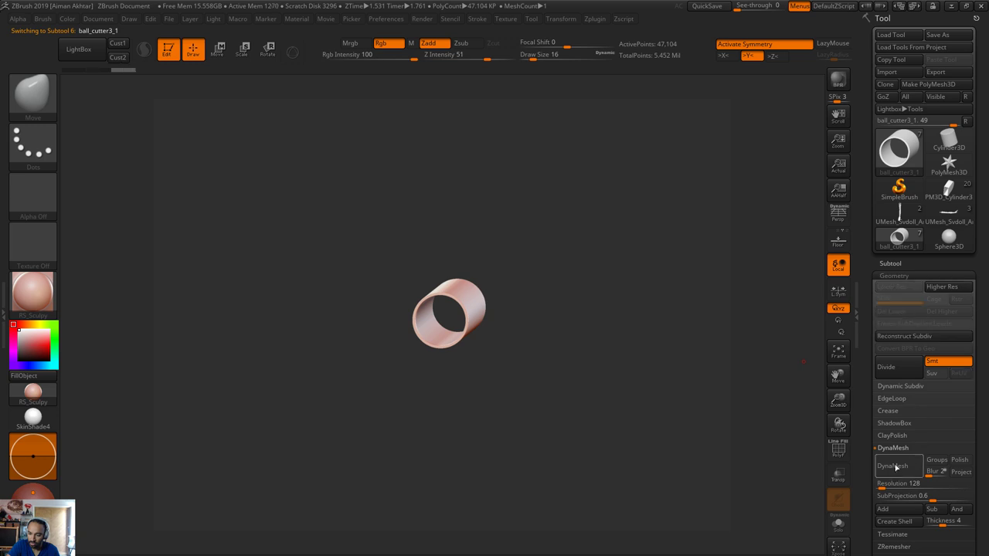
left_click(891, 467)
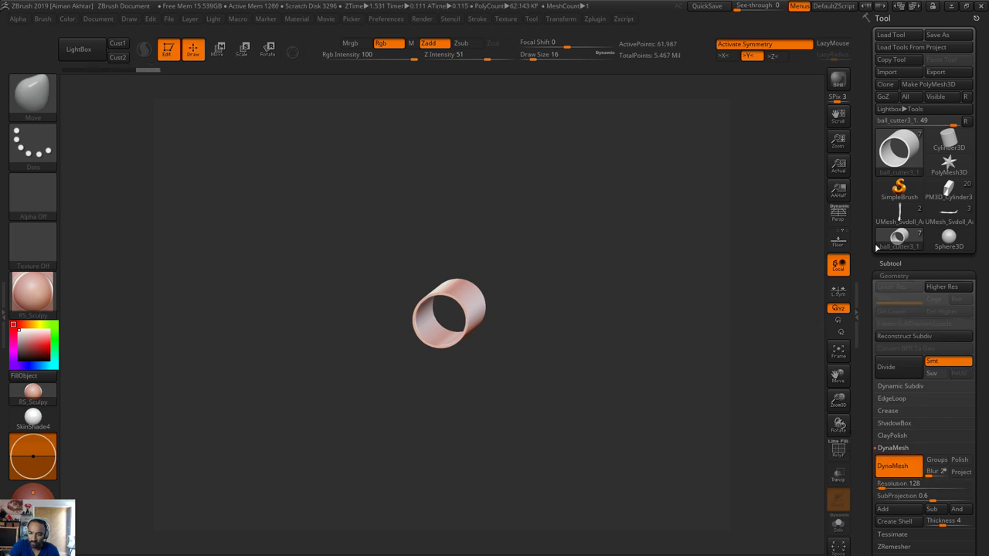
DynaMesh the PM3D_Cylinder3D1 discs subtool at resolution 128
left_click(890, 264)
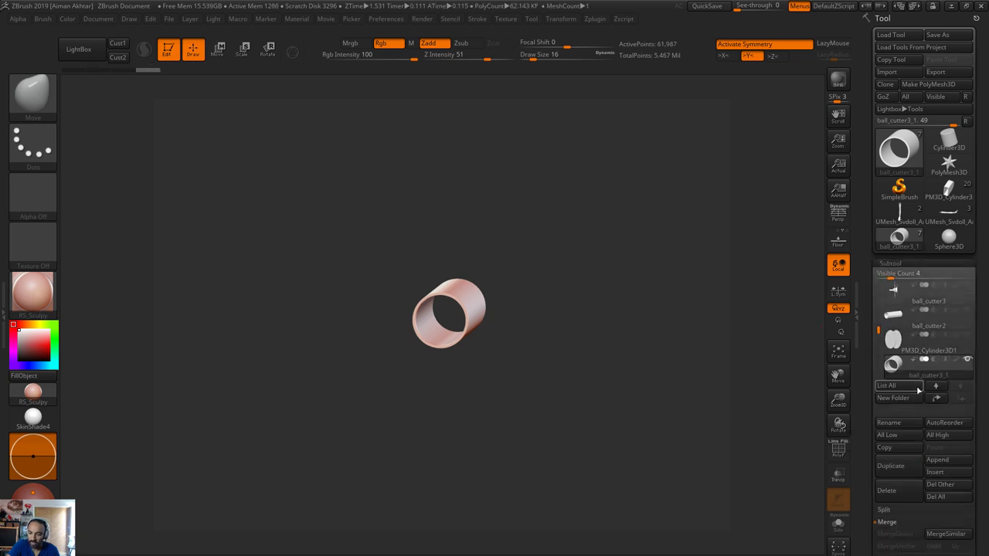
left_click(908, 341)
left_click(890, 264)
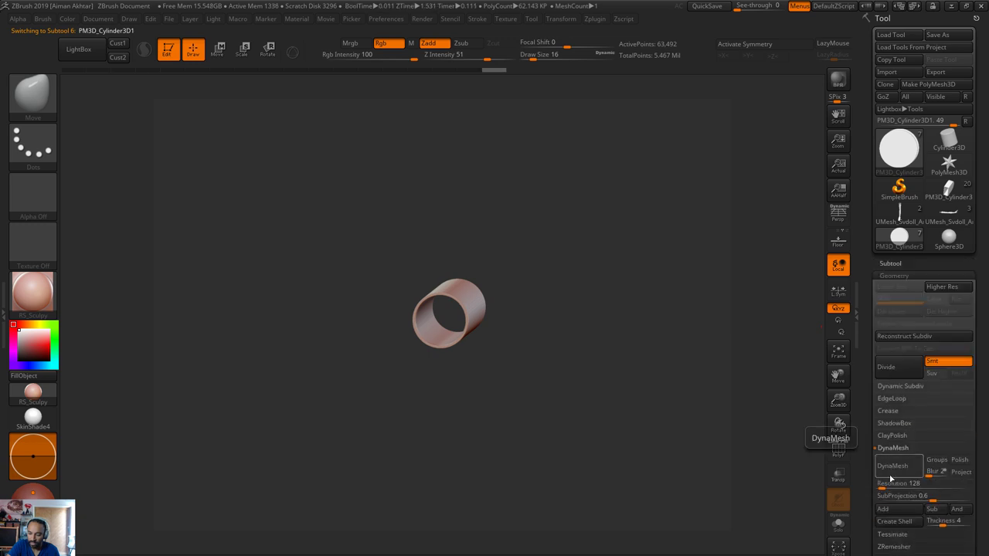
left_click(890, 467)
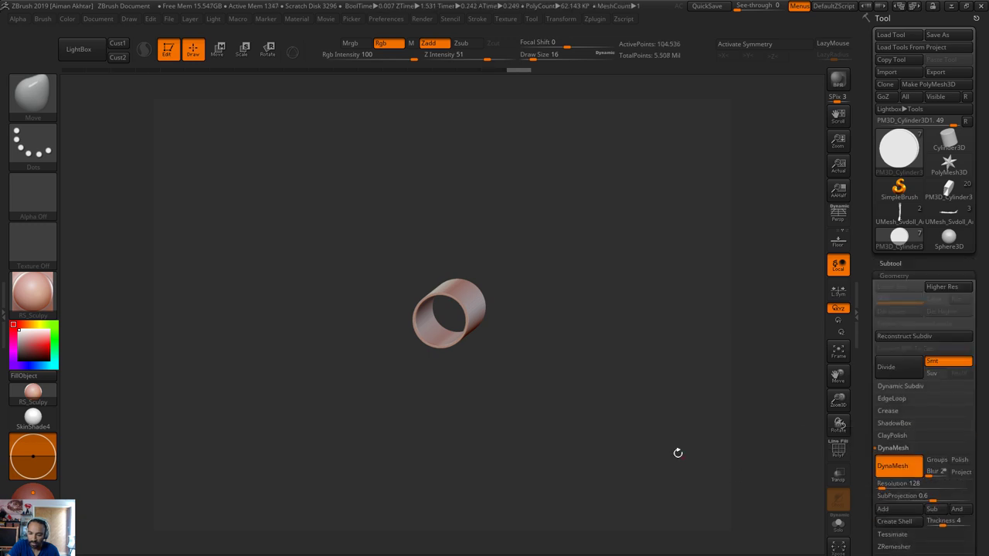
Show the two discs with the duplicated tube set to subtract, and check the ring cuts from the side and at an angle
left_click_drag(453, 324, 525, 376)
left_click(921, 264)
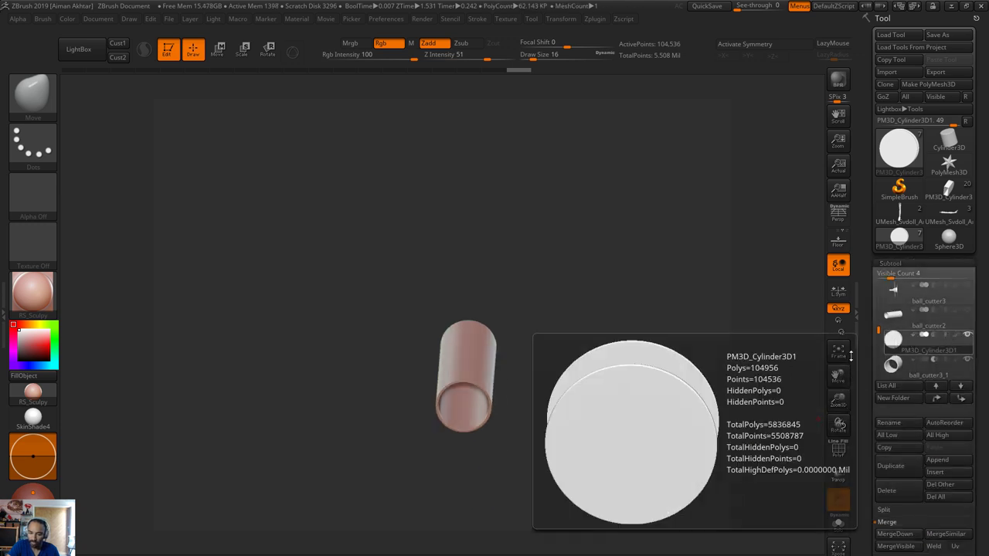
left_click(893, 340)
left_click_drag(708, 367, 518, 283)
left_click_drag(715, 459, 599, 448)
left_click_drag(599, 447, 760, 399, "alt")
left_click_drag(574, 353, 739, 369, "shift")
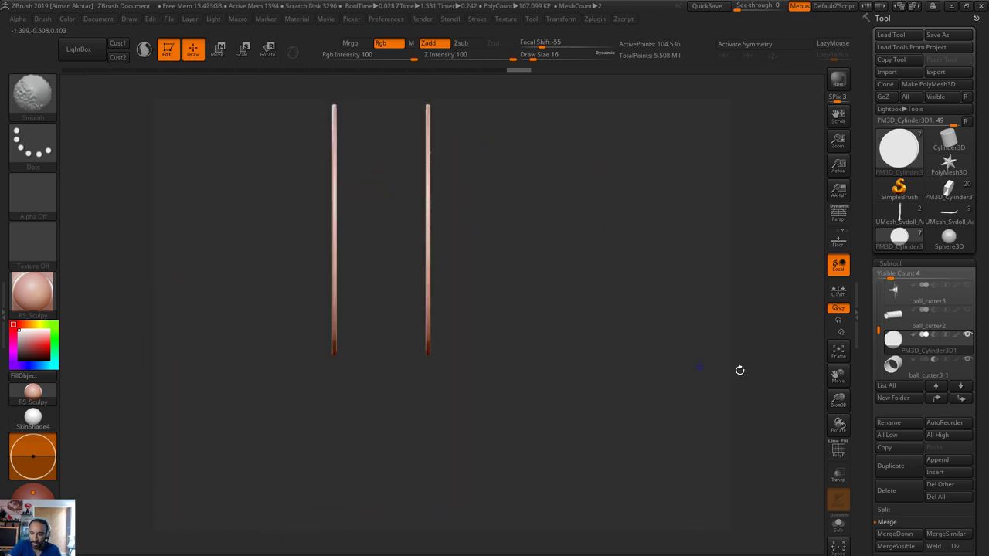
left_click_drag(661, 350, 874, 397)
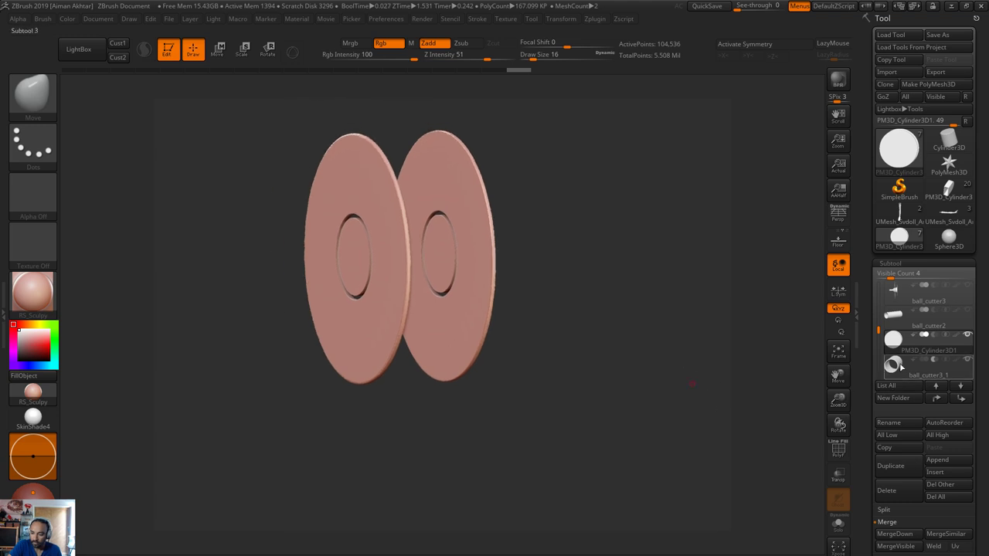
Make a Boolean mesh of the discs minus the tube and append the resulting UMesh_PM3D_Cylinder3D2 as a subtool
left_click(888, 522)
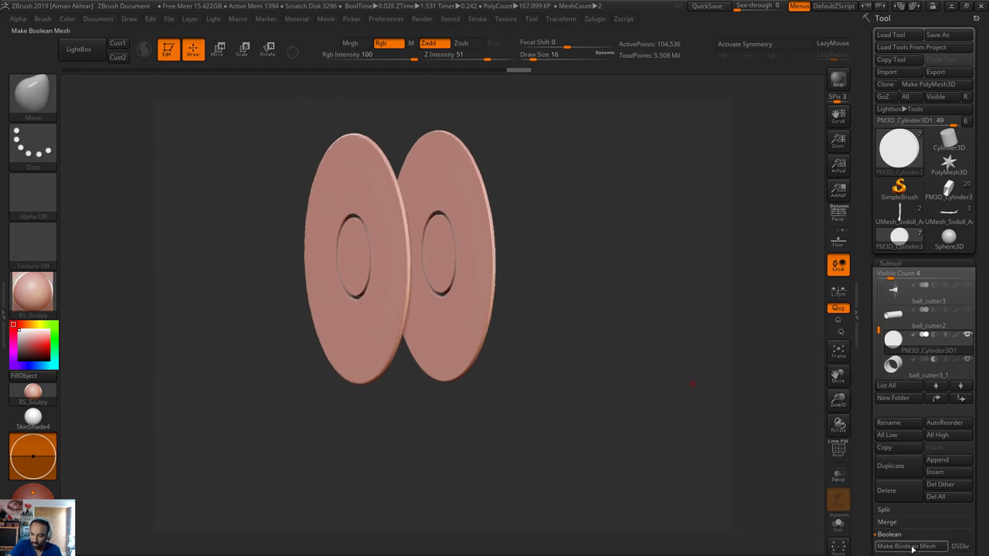
left_click(906, 546)
left_click_drag(878, 355, 880, 364)
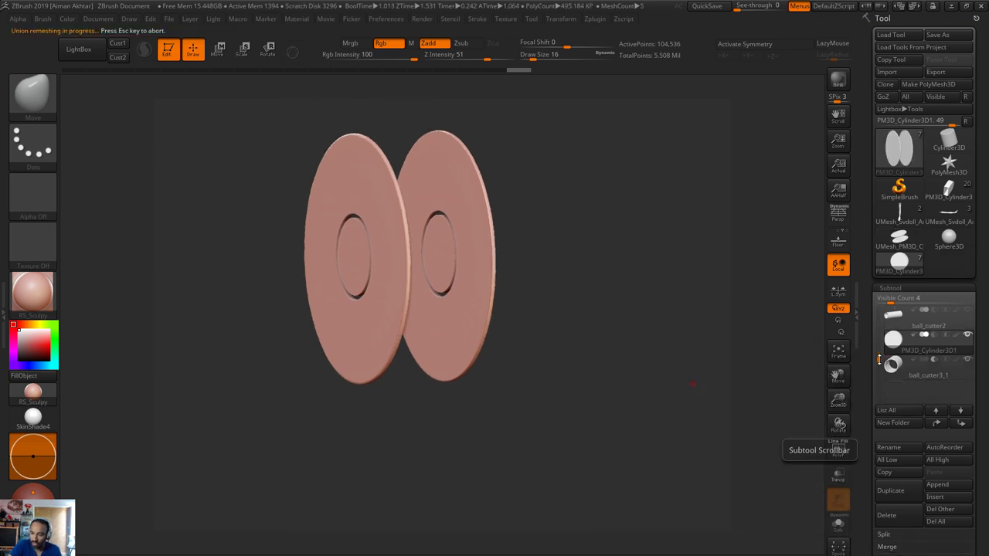
left_click(948, 484)
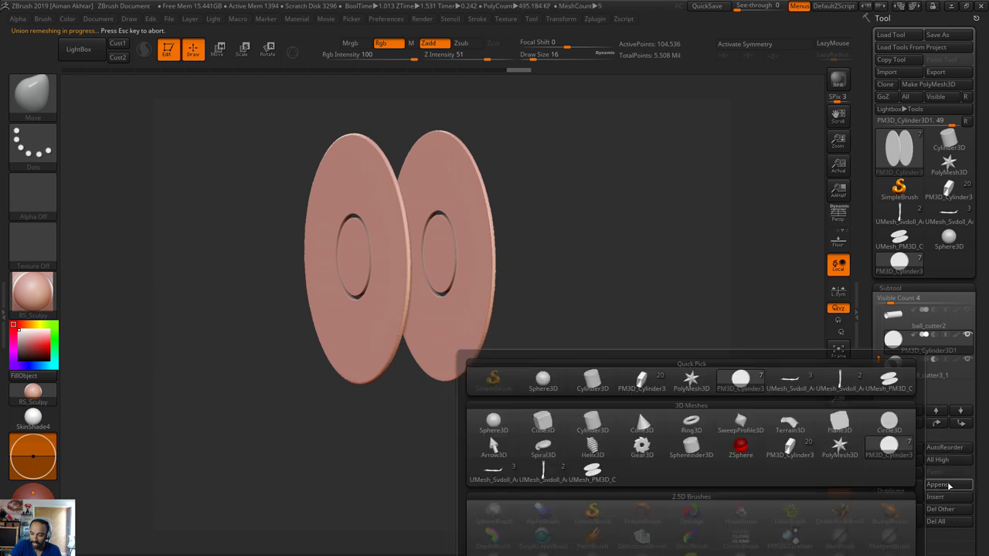
left_click(592, 470)
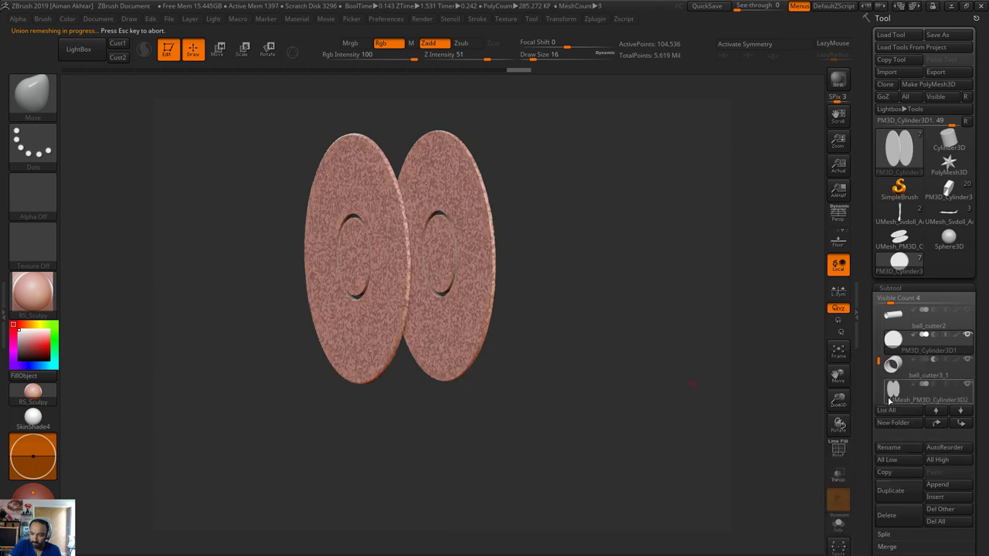
Show only the appended UMesh_PM3D_Cylinder3D2 discs as the active subtool and display their polygroups
left_click(968, 362)
left_click_drag(572, 361, 657, 382)
left_click(839, 454)
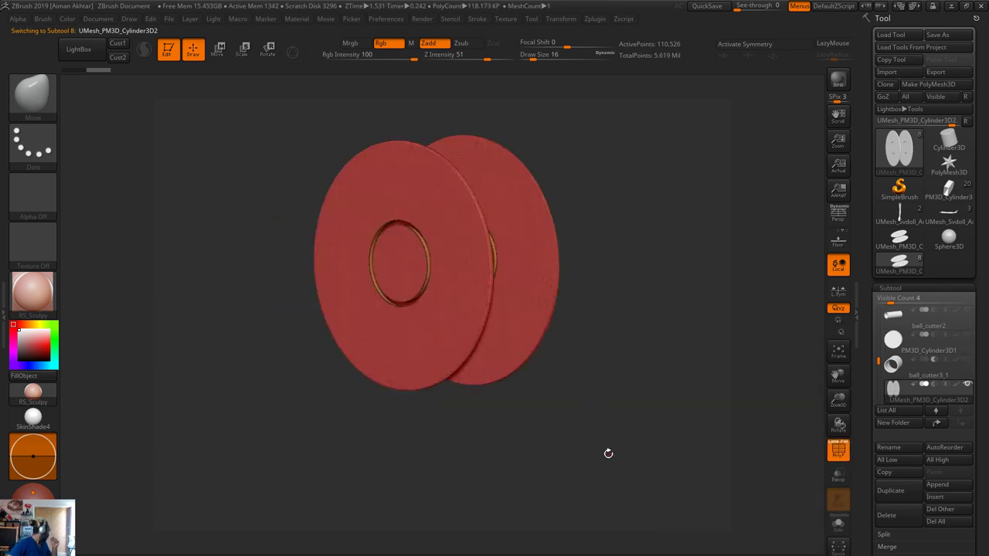
left_click_drag(608, 454, 484, 403)
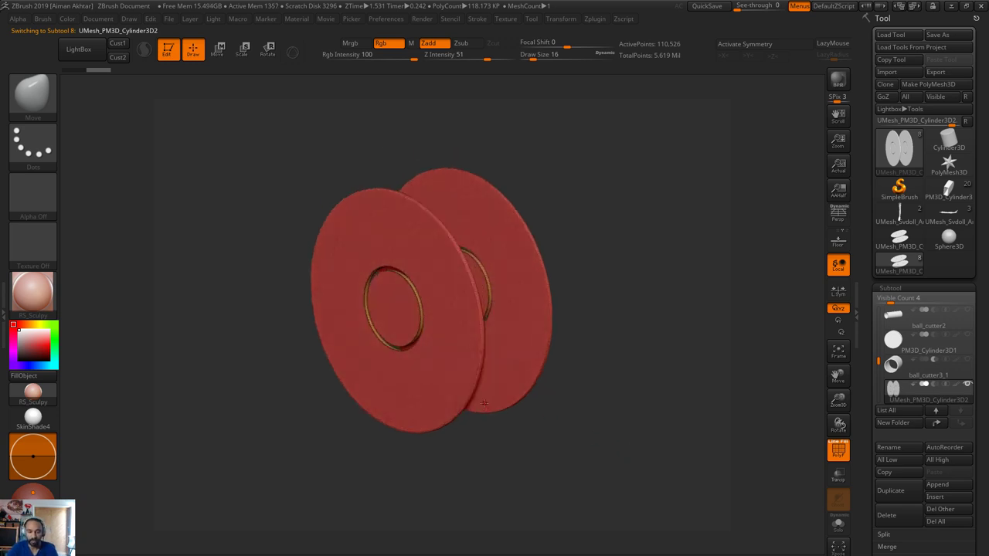
Isolate the two outer disc rings, delete the hidden centre pieces and turn off the wireframe to check the open holes
left_click(421, 368, "ctrl+shift")
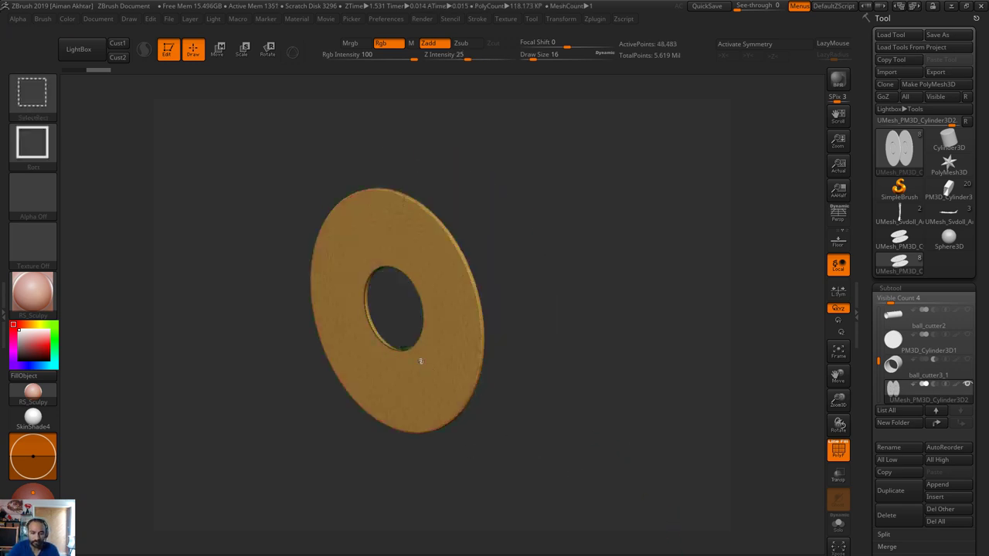
left_click(594, 397, "ctrl+shift")
left_click(526, 335, "ctrl+alt+shift")
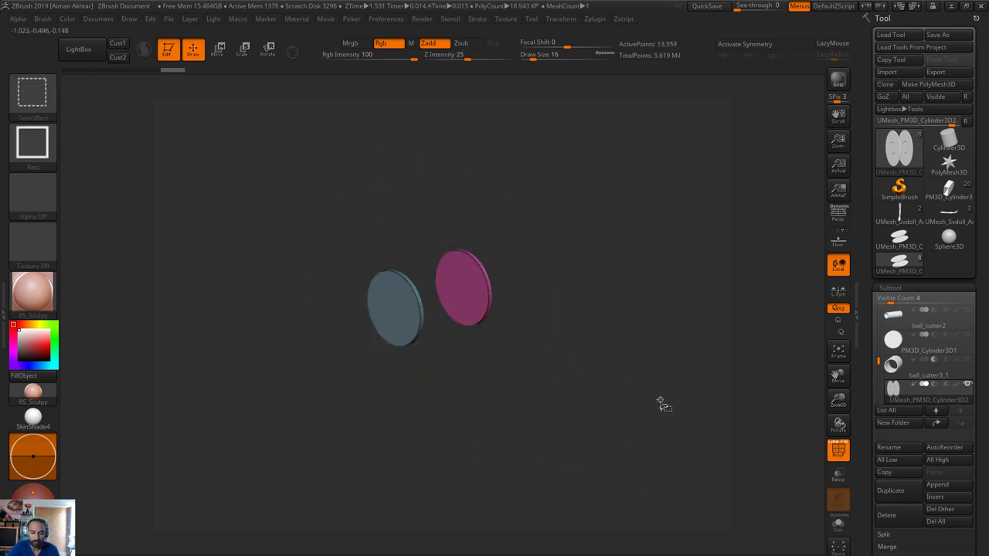
left_click(662, 402, "ctrl+shift")
left_click(580, 443, "ctrl+shift")
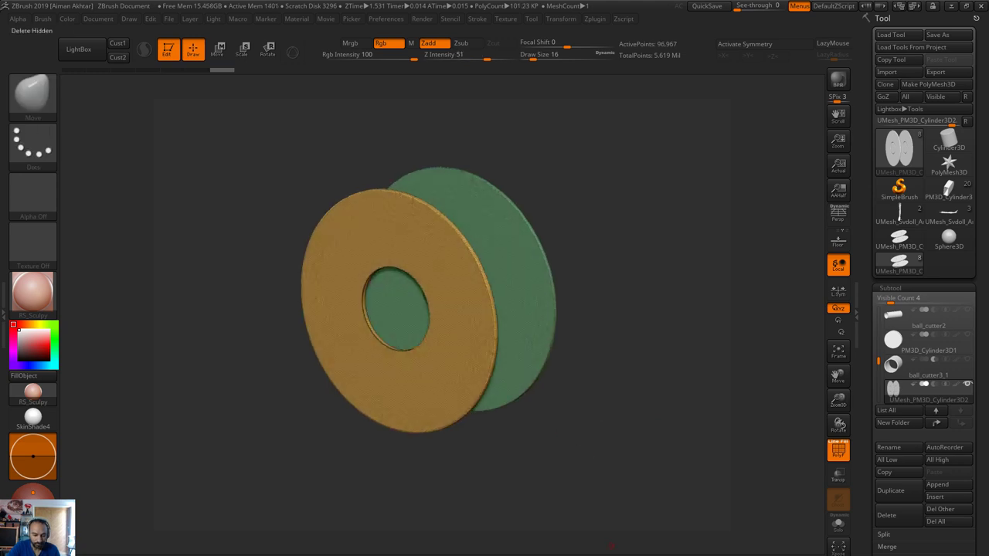
left_click_drag(558, 492, 609, 481, "shift")
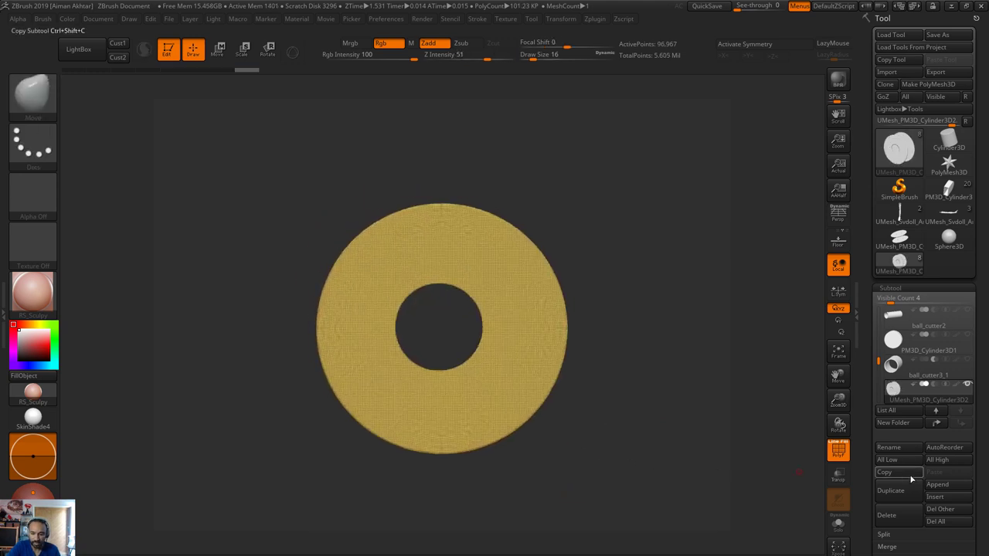
left_click(843, 459)
left_click_drag(773, 468, 714, 471)
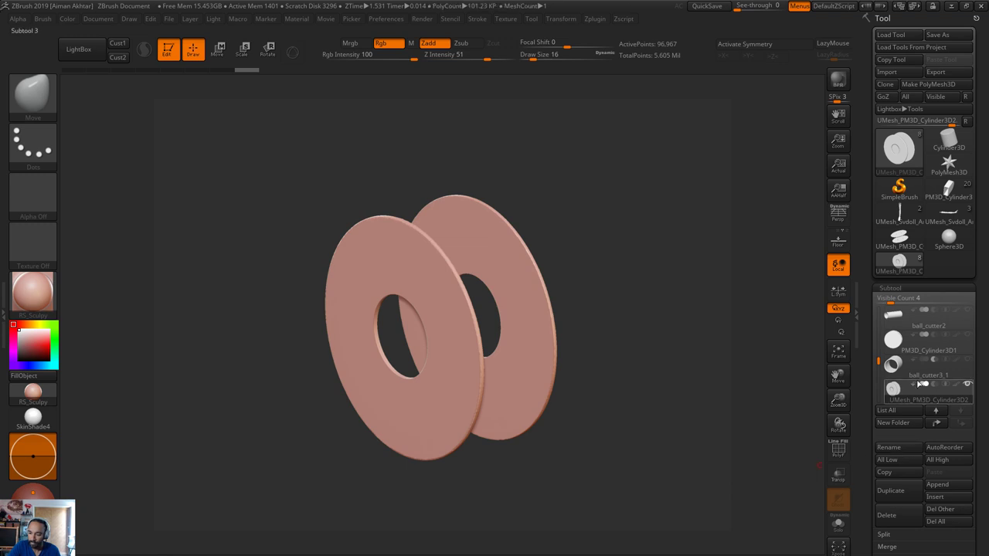
Delete the PM3D_Cylinder3D1 solid discs subtool and reselect the UMesh_PM3D_Cylinder3D2 rings
left_click(895, 344)
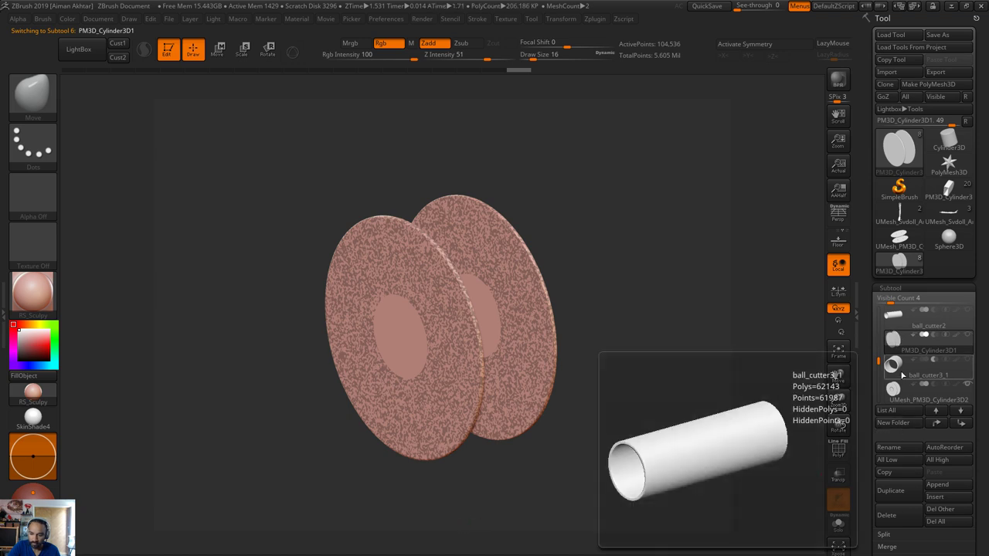
left_click(888, 515)
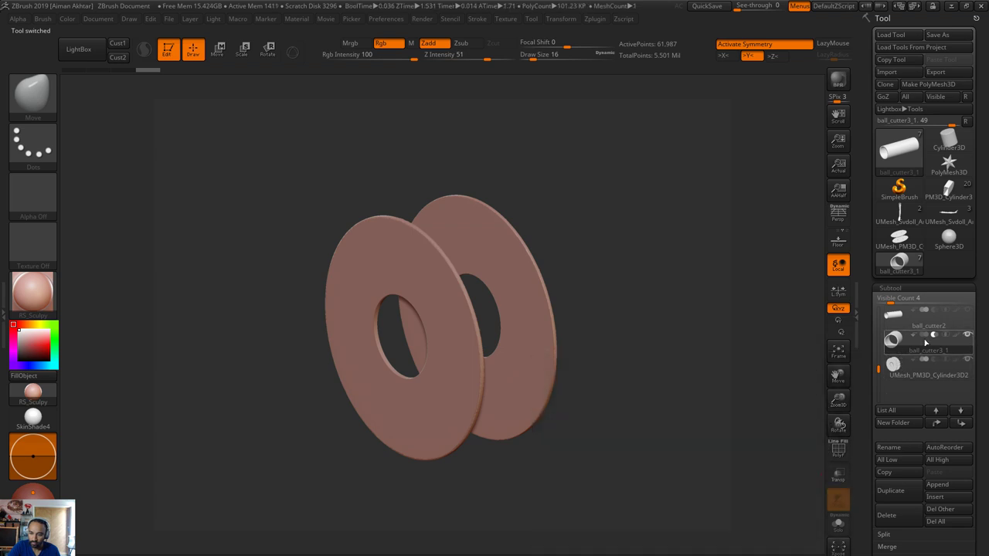
left_click(925, 336)
left_click(902, 374)
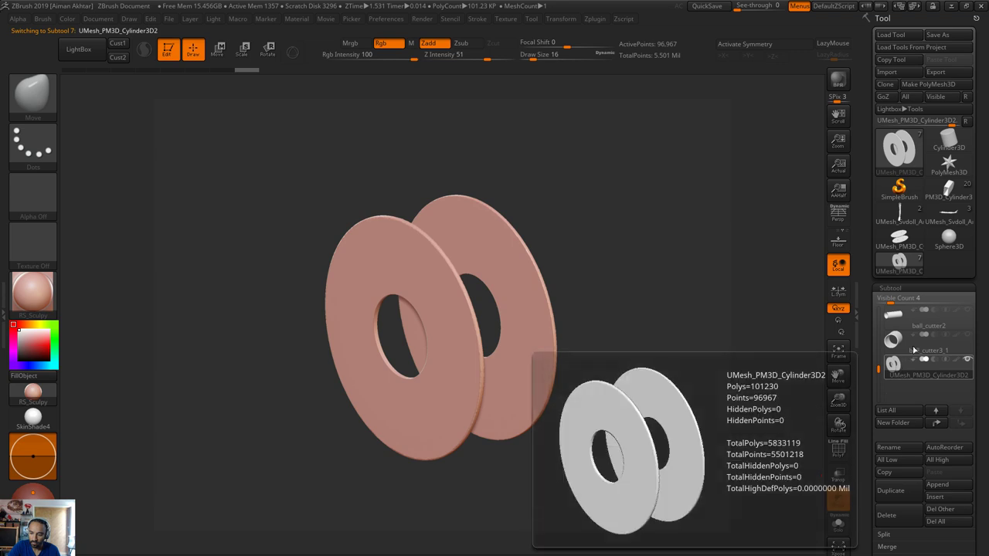
Compare the ball_cutter3_1 and ball_cutter2 tubes, and delete the ball_cutter2 subtool
left_click(894, 345)
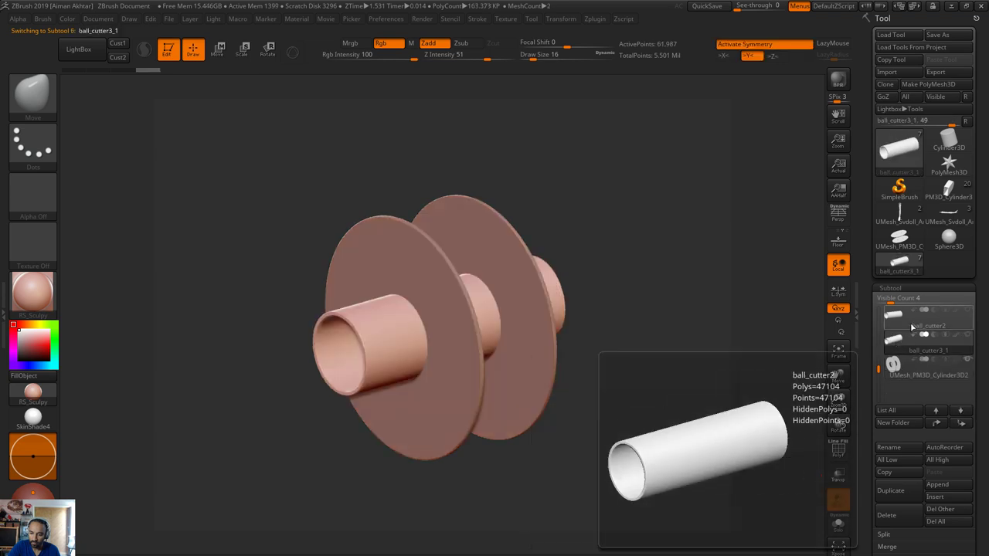
mouse_move(896, 321)
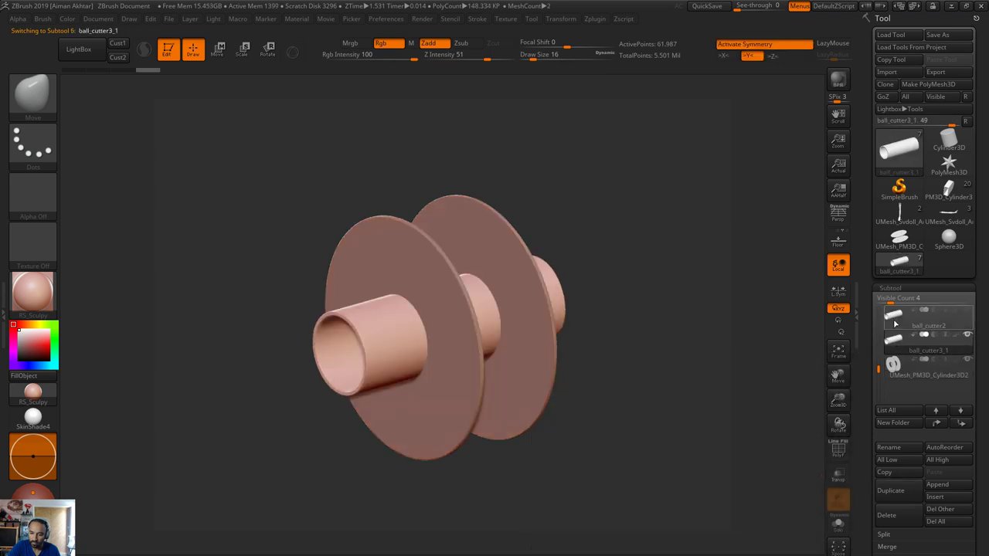
left_click(895, 323)
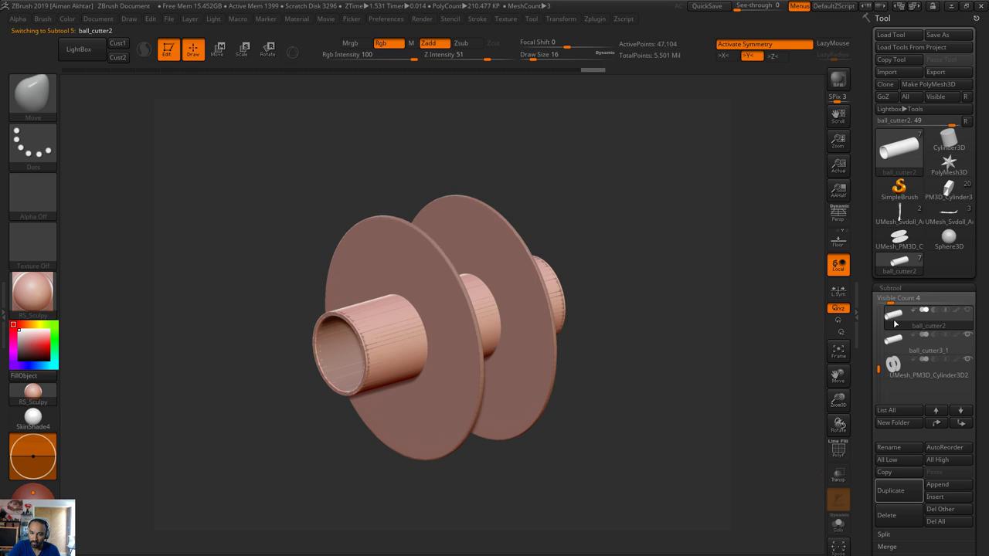
left_click(890, 517)
Show the ball_cutter3 housing together with the tube and discs, and view the whole assembly at an angle
left_click_drag(880, 364, 880, 341)
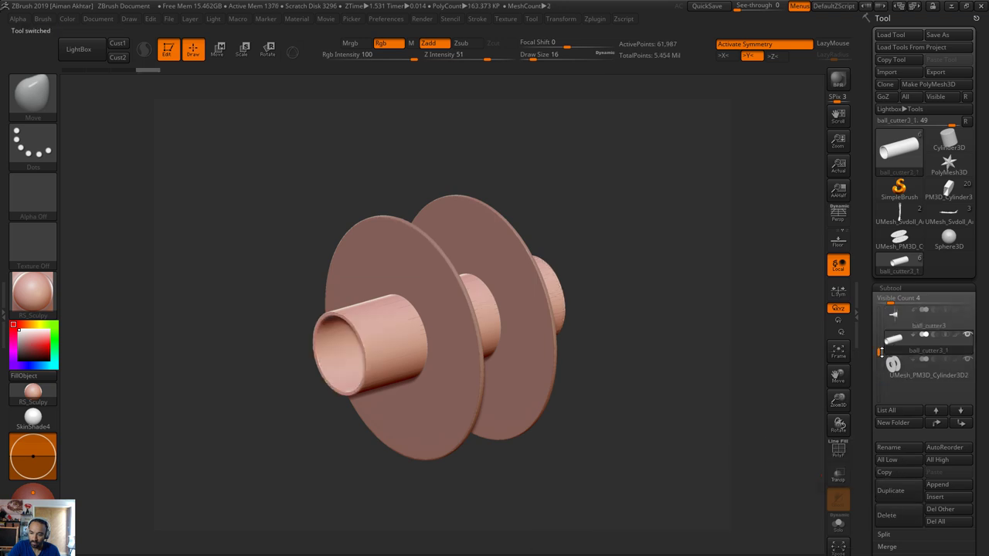
left_click(896, 348)
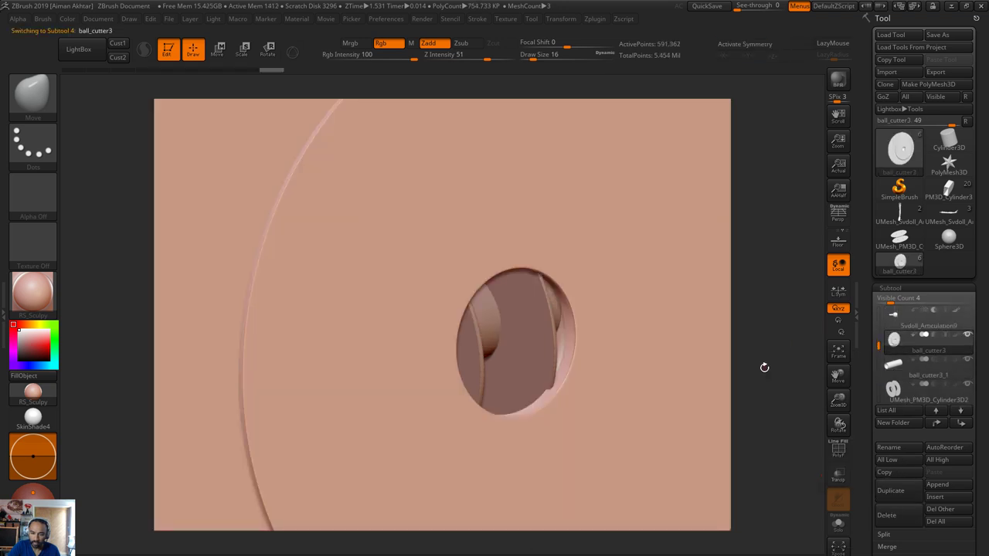
key("f")
mouse_move(700, 388)
left_mouse_down()
mouse_move(674, 361)
mouse_move(685, 376)
mouse_move(749, 378)
mouse_move(703, 375)
left_mouse_up()
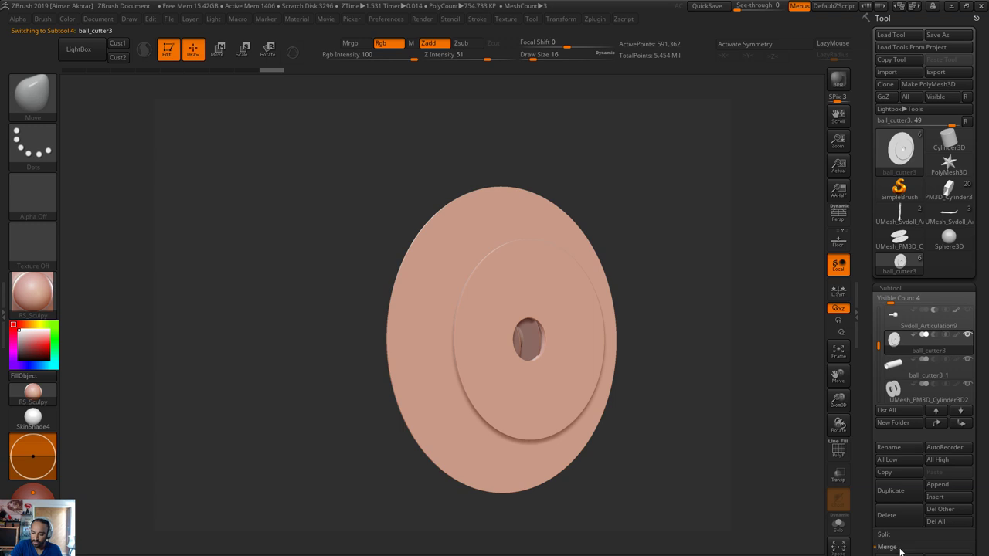
Merge the visible housing, tube and discs into a new tool, append it as a subtool and show only that one
left_click(937, 484)
left_click(651, 460)
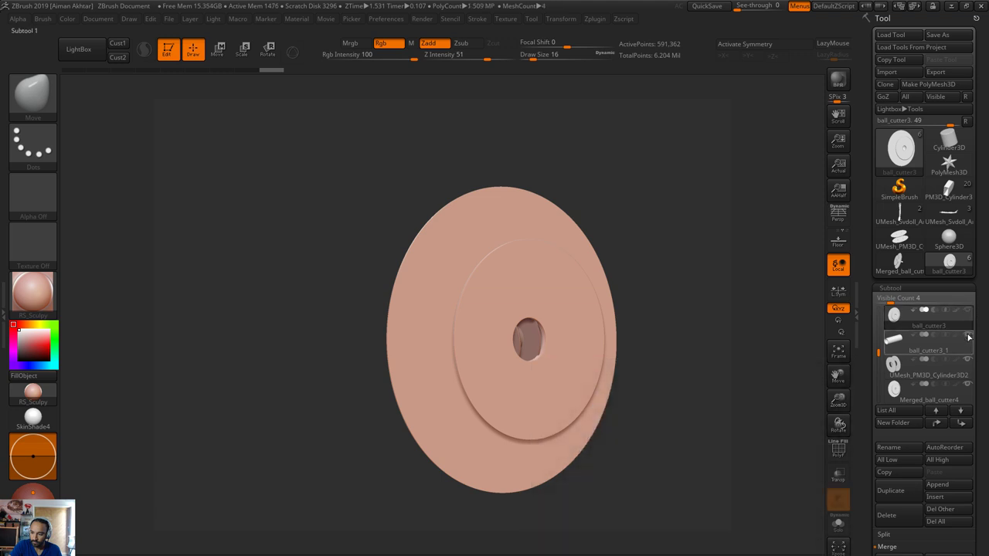
mouse_move(967, 389)
left_click(898, 393)
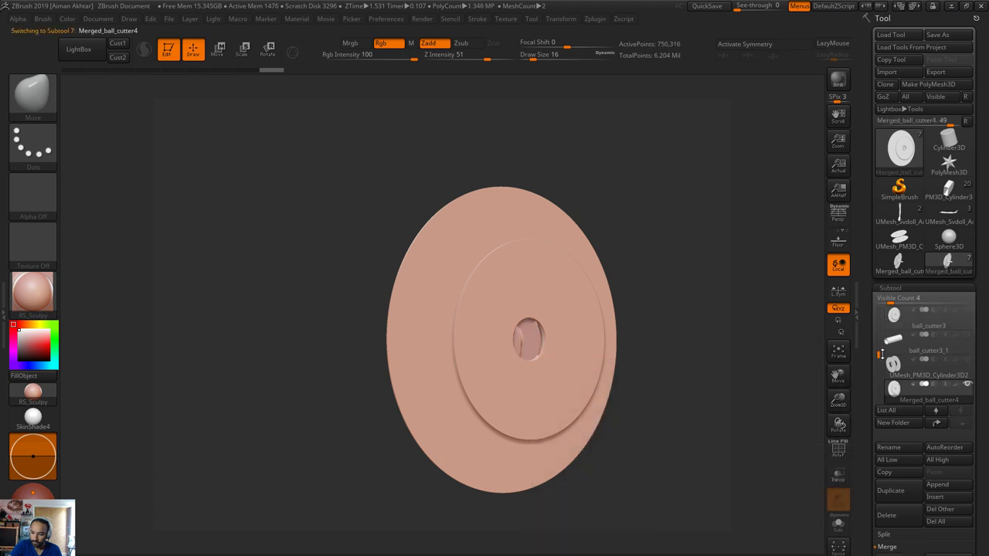
DynaMesh the Merged_ball_cutter4 subtool at a resolution of 248
left_click_drag(879, 354, 876, 376)
left_click_drag(696, 445, 719, 493)
left_click_drag(979, 436, 978, 338)
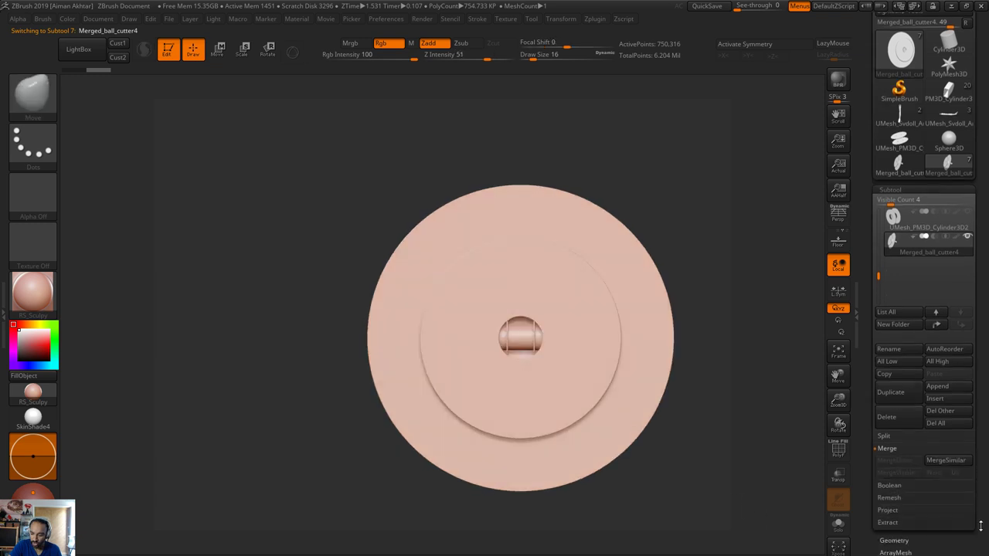
left_click(887, 539)
left_click(895, 414)
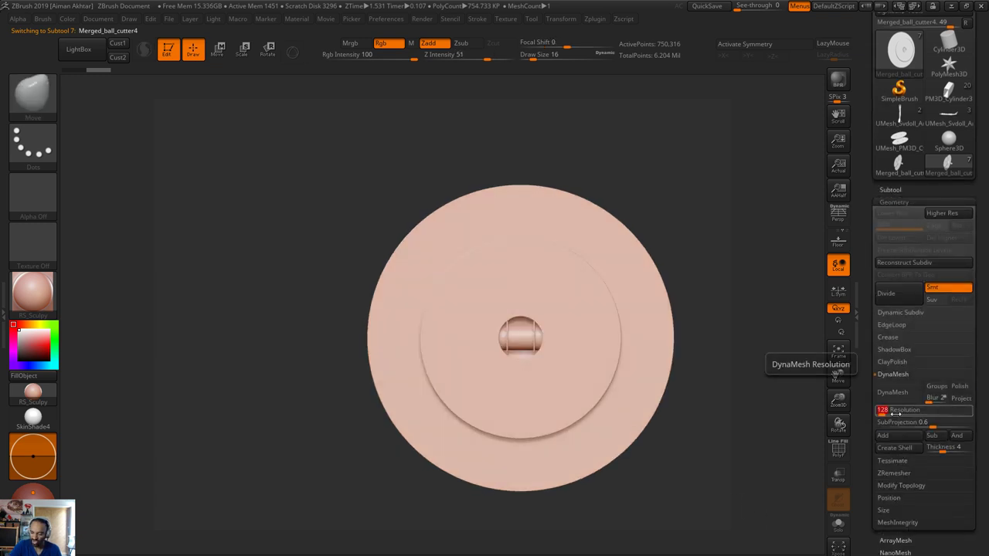
type("2")
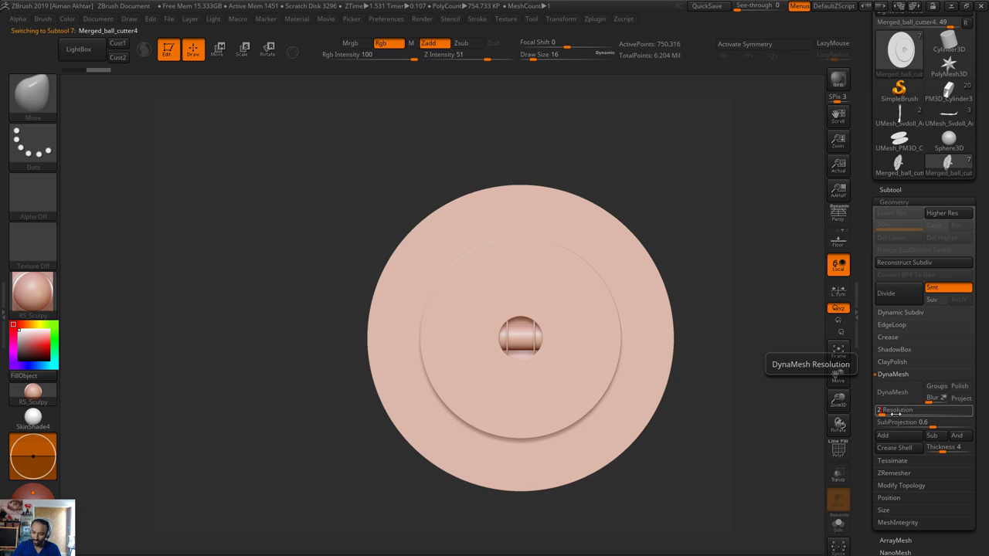
type("56")
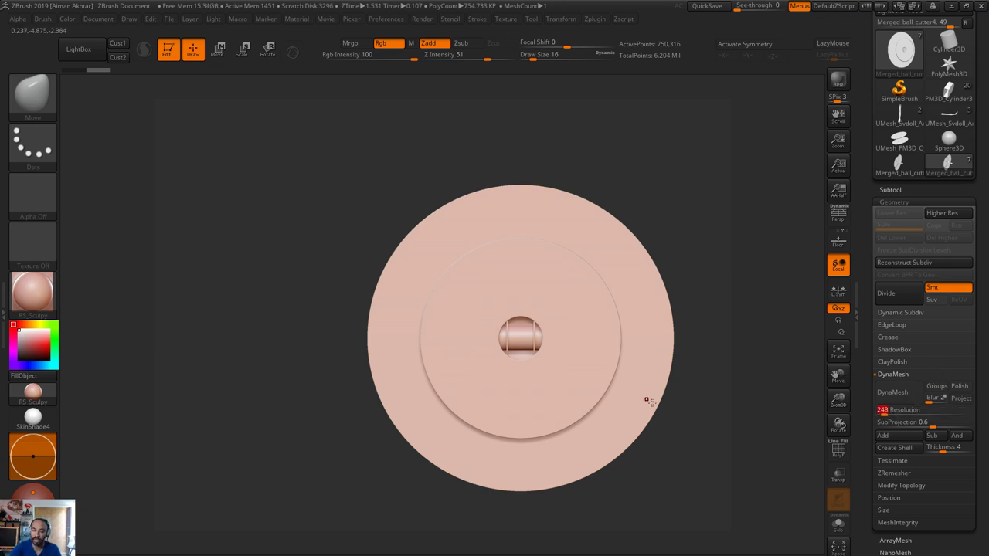
right_click_drag(648, 399, 589, 396, "alt")
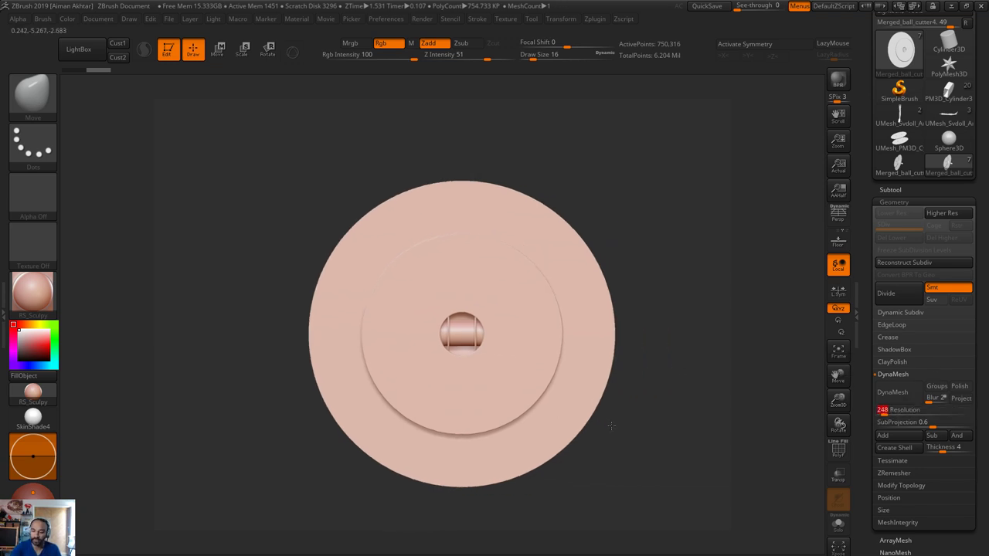
left_click(651, 396, "ctrl")
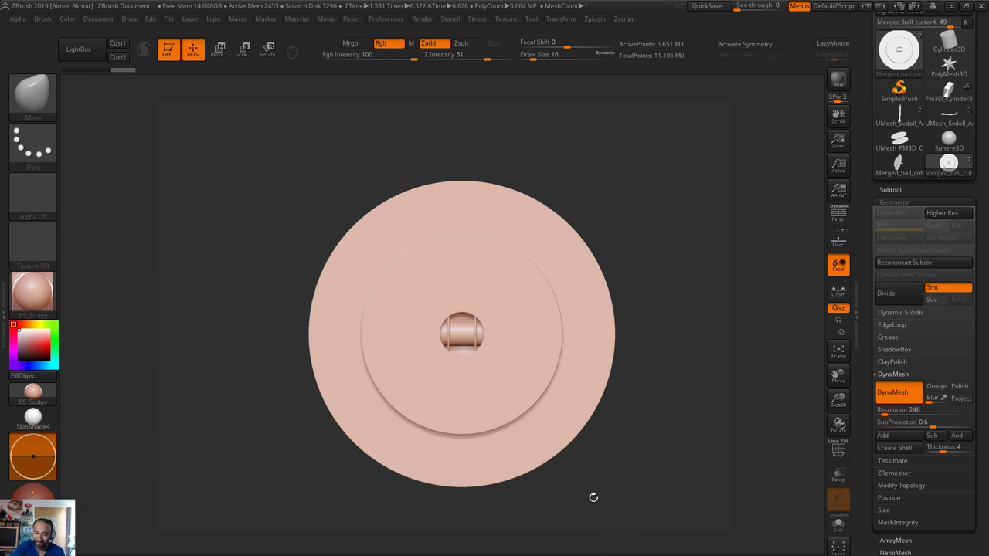
Hide half of the merged cutter from the side view to expose its cross-section
mouse_move(627, 506)
left_mouse_down()
mouse_move(641, 410)
mouse_move(638, 447)
mouse_move(620, 439)
left_mouse_up()
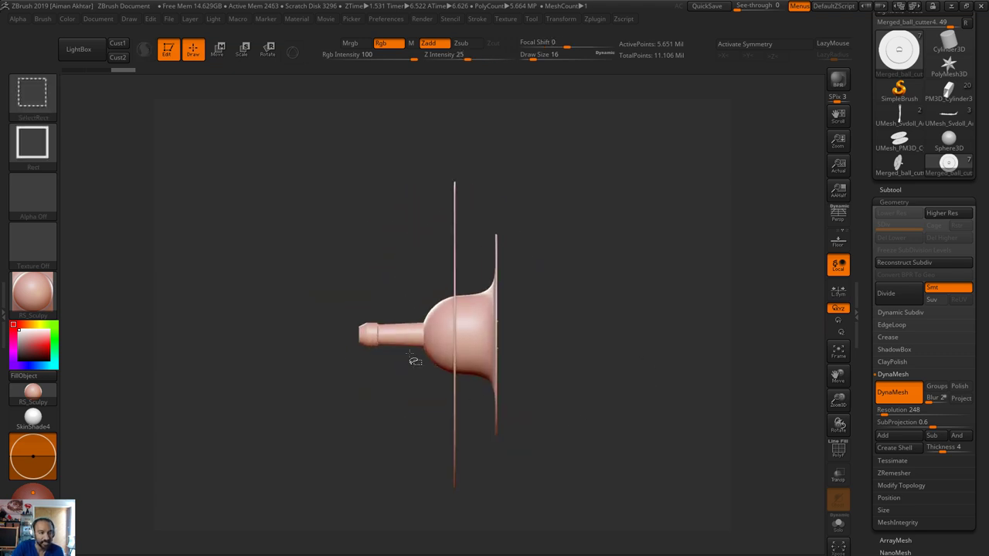
mouse_move(549, 520)
left_mouse_down("ctrl+shift")
mouse_move(330, 333)
mouse_move(317, 334)
left_mouse_up("ctrl+shift")
left_click_drag(592, 420, 555, 547)
left_click(656, 420, "ctrl+shift")
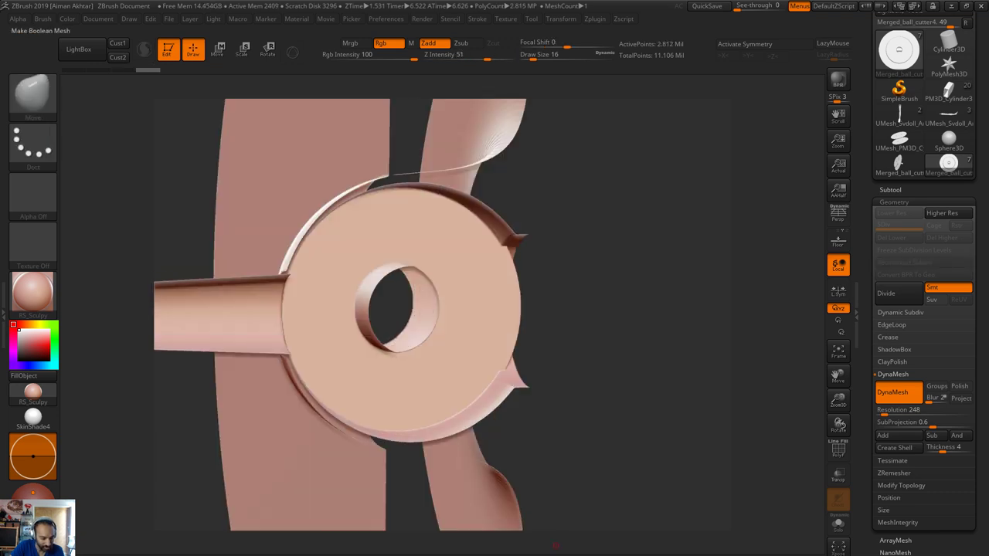
Examine the inner tube, discs and housing walls of the sectioned cutter from several angles, and unhide the full mesh
left_click(555, 546)
left_click_drag(621, 419, 414, 327)
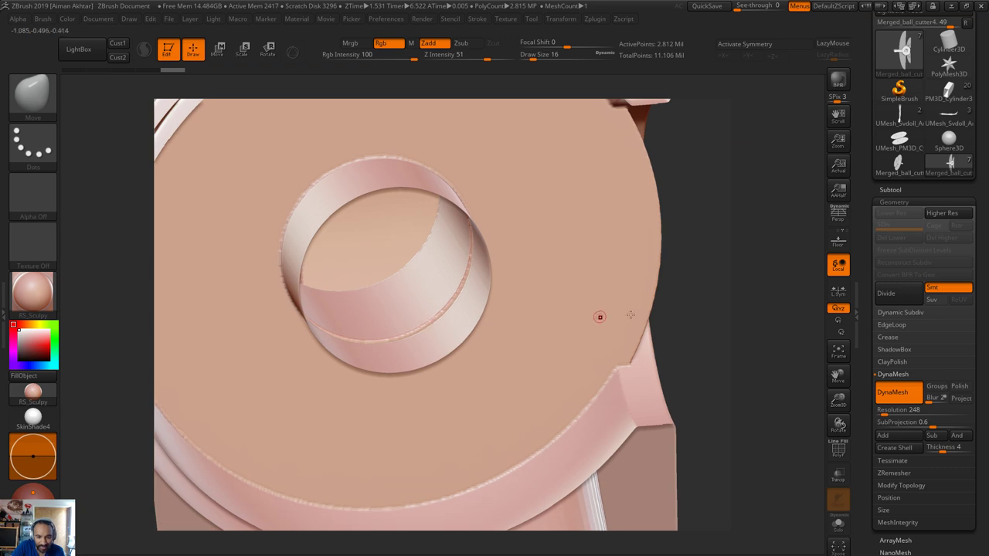
left_click_drag(631, 315, 704, 254)
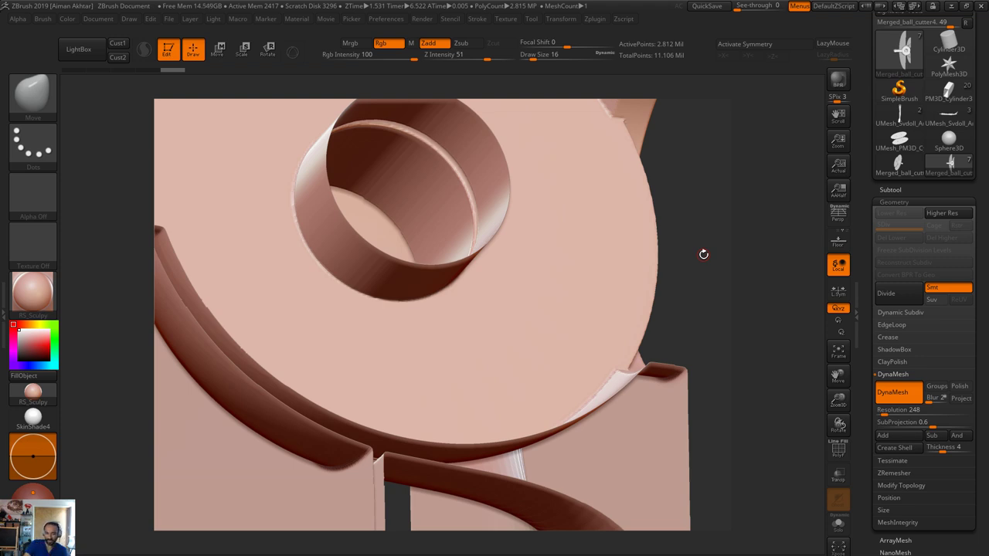
left_click_drag(703, 255, 501, 376)
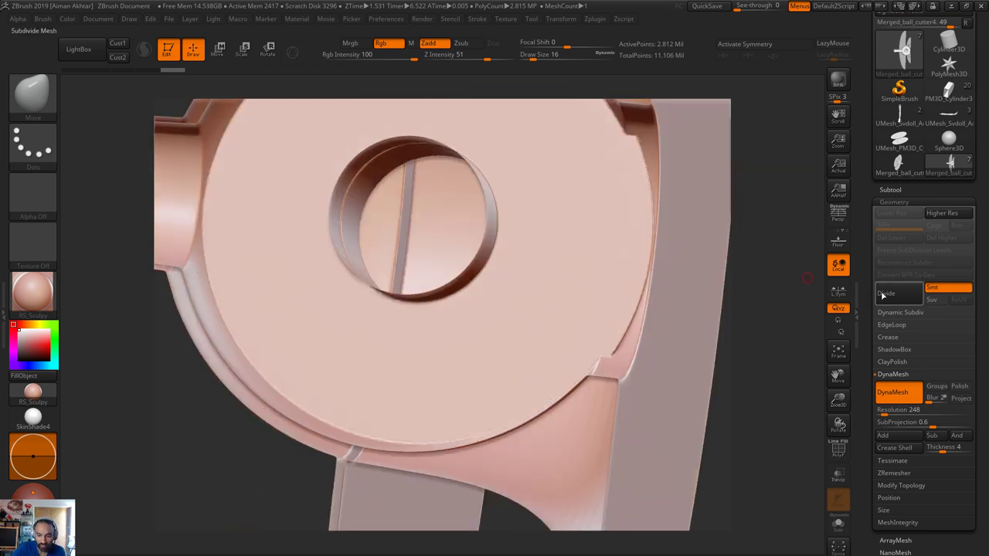
left_click_drag(801, 287, 782, 325)
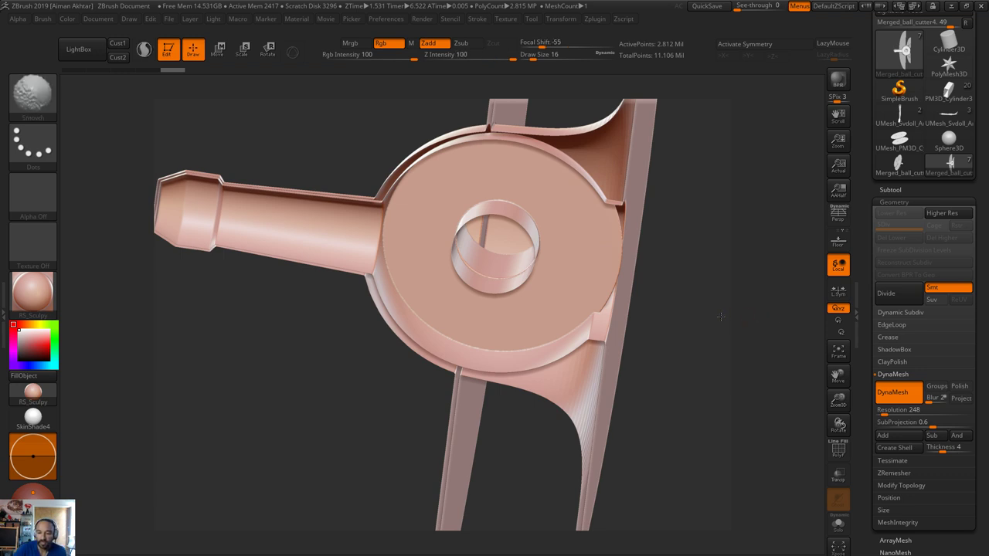
left_click_drag(721, 315, 619, 385, "shift")
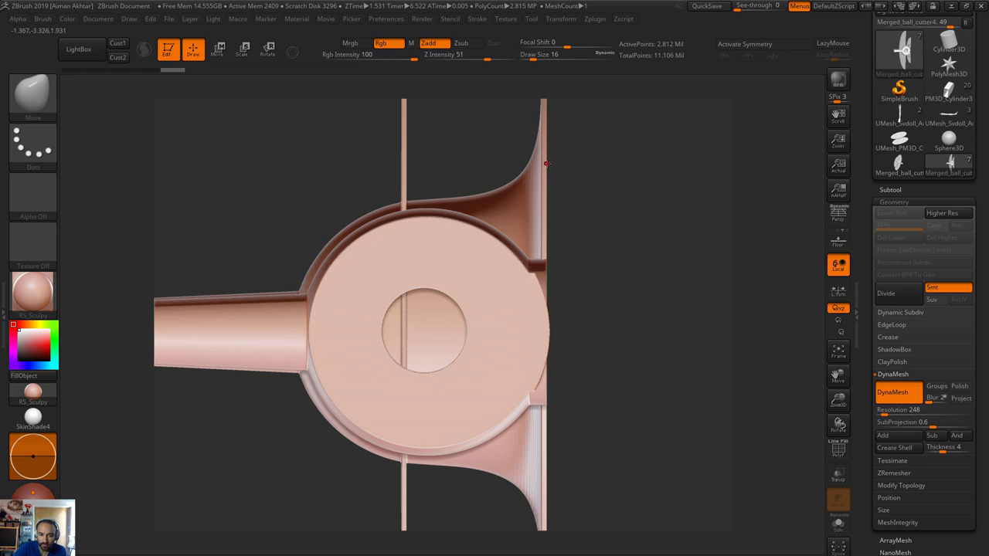
left_click_drag(642, 231, 629, 297)
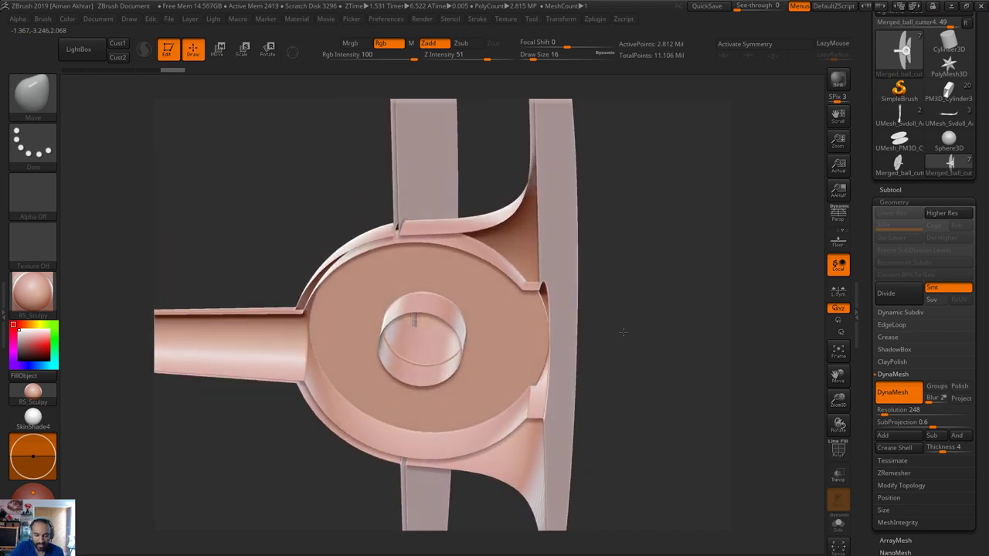
left_click_drag(623, 333, 615, 312, "alt")
left_click(607, 309, "ctrl+shift")
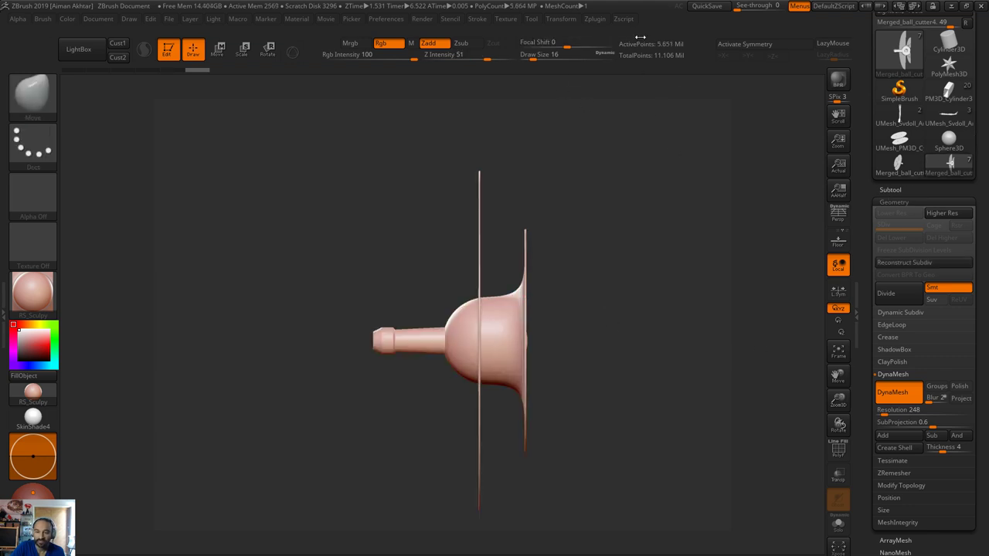
Delete the DynaMeshed Merged_ball_cutter4 subtool
left_click(892, 191)
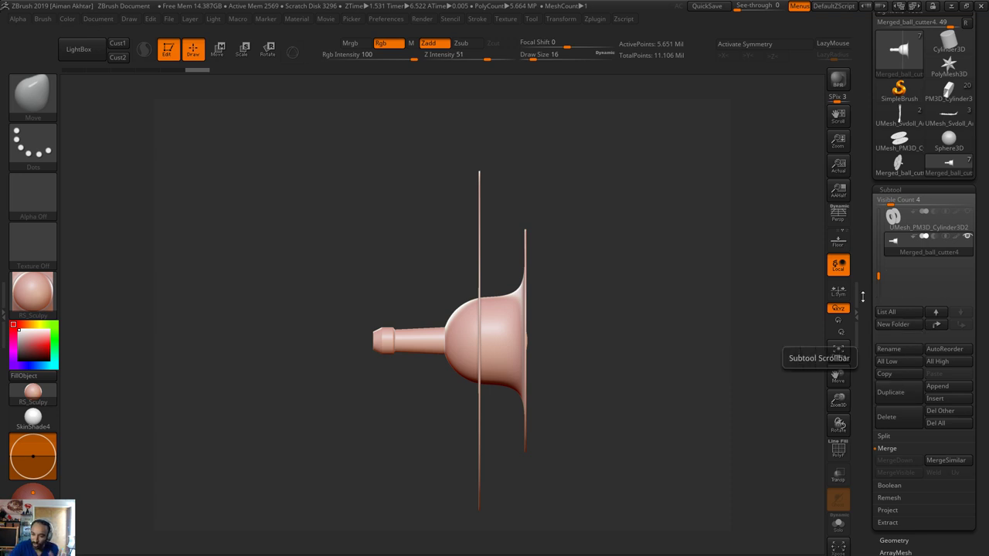
mouse_move(695, 390)
left_mouse_down()
mouse_move(653, 392)
mouse_move(689, 386)
left_mouse_up()
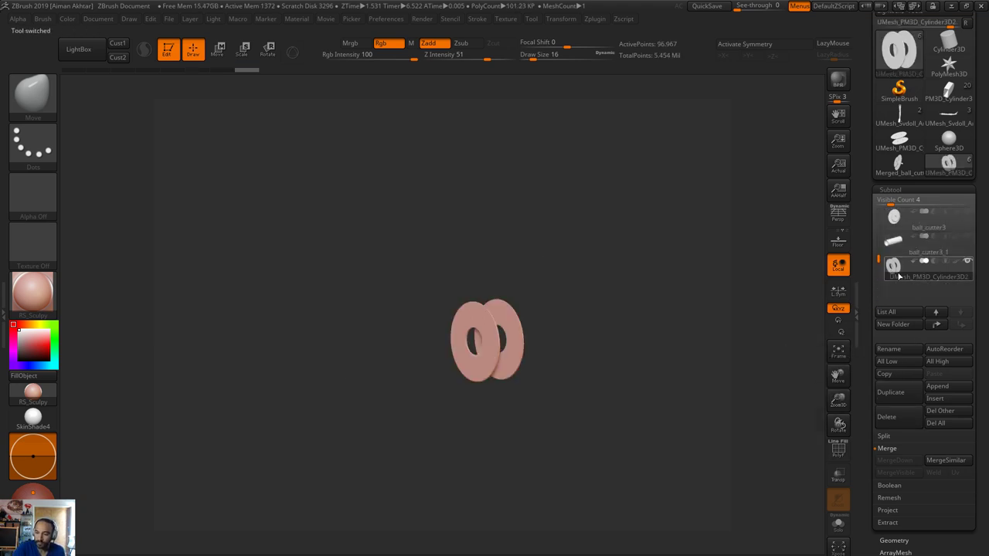
Check the ball_cutter3_1 tube inside the discs, duplicate it and move the copy below the UMesh_PM3D_Cylinder3D2 discs
left_click(896, 251)
left_click_drag(671, 332, 724, 408)
left_click_drag(688, 390, 468, 310)
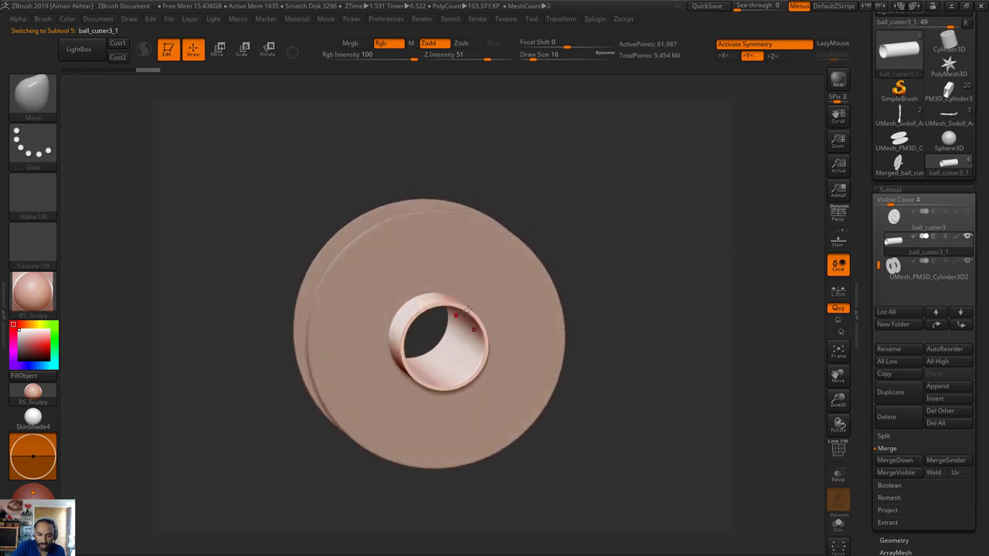
left_click_drag(690, 345, 618, 331)
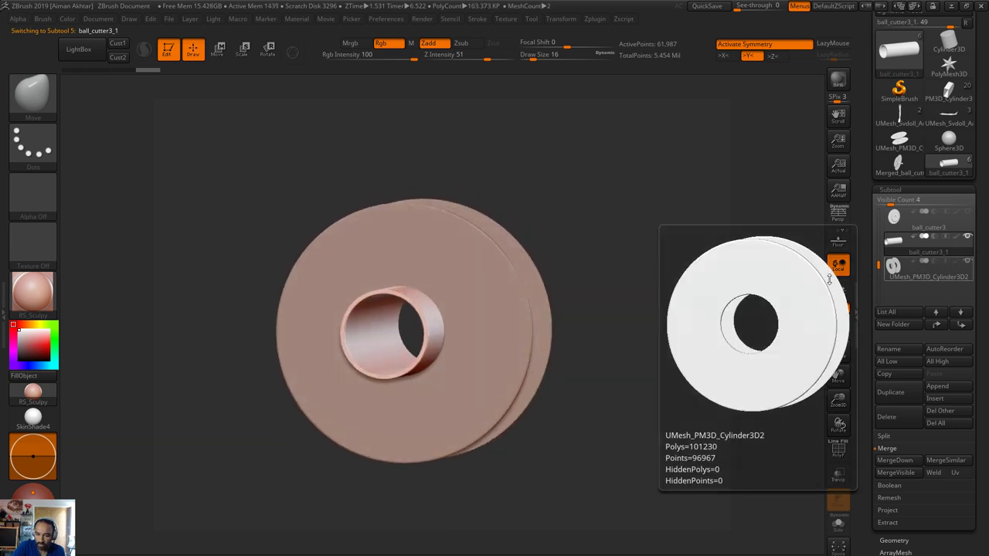
left_click_drag(705, 303, 734, 303)
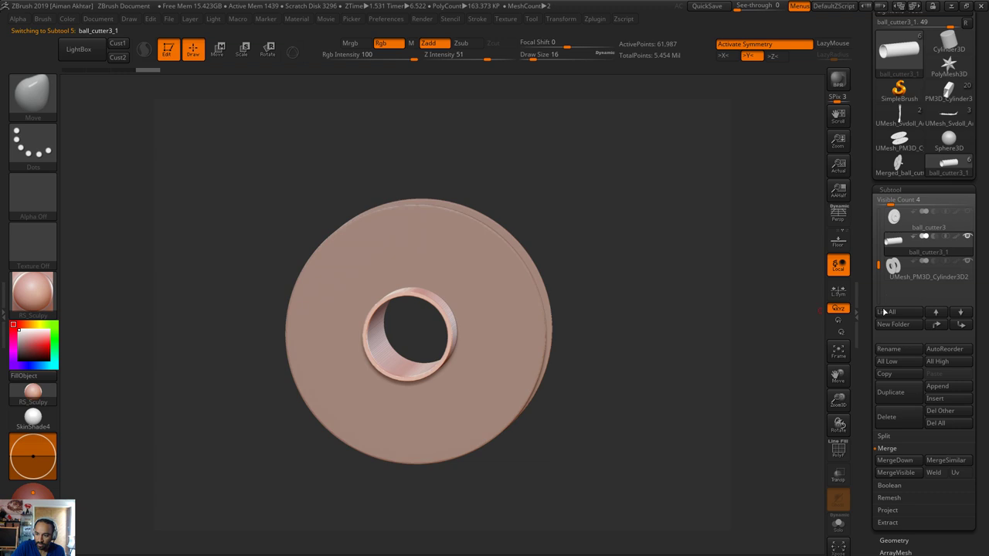
left_click(894, 460)
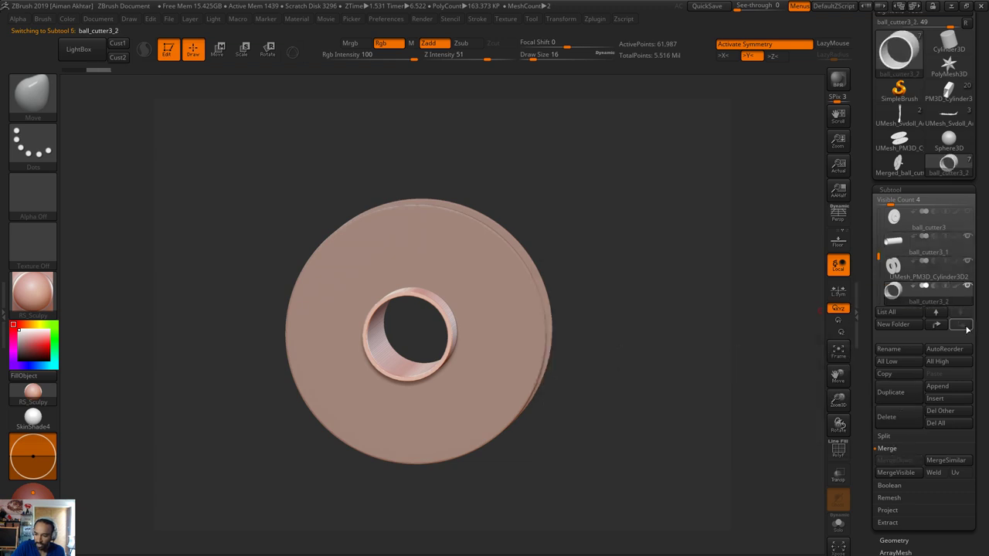
Duplicate the UMesh_PM3D_Cylinder3D2 discs and merge the copy down with the ball_cutter3_2 tube
left_click(892, 265)
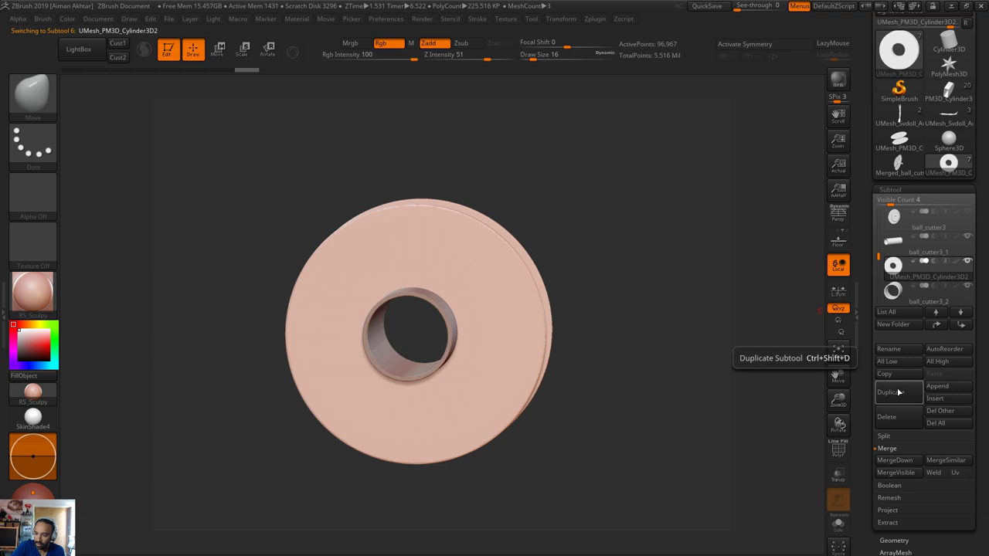
left_click(896, 392)
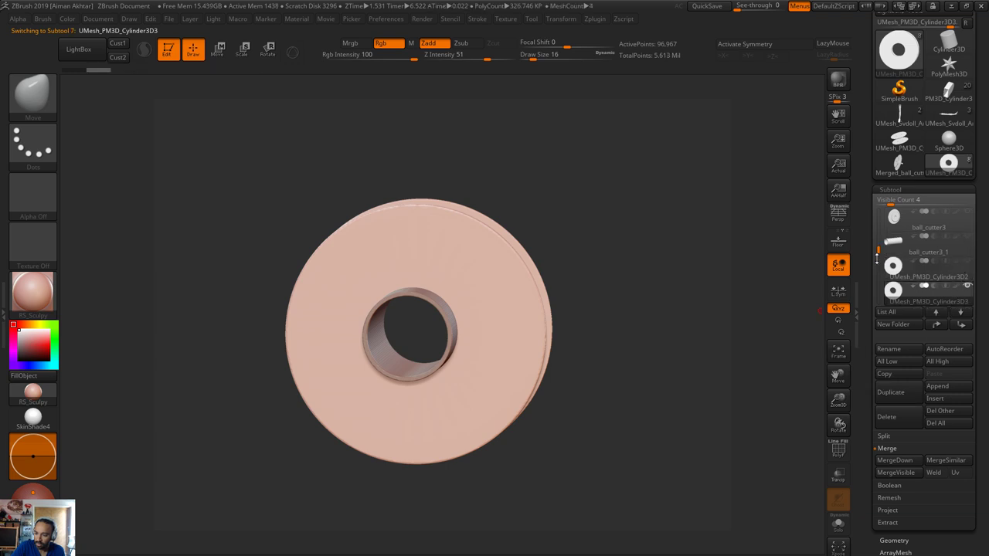
left_click_drag(877, 255, 878, 263)
left_click(894, 461)
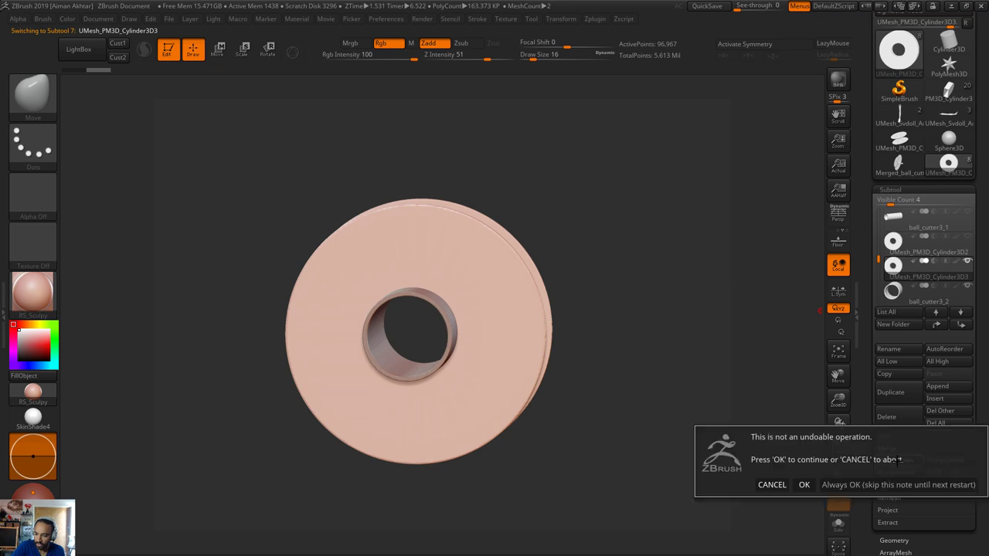
left_click(803, 484)
DynaMesh the merged discs and tube at resolution 248 and check the fused shape from several angles
left_click(890, 189)
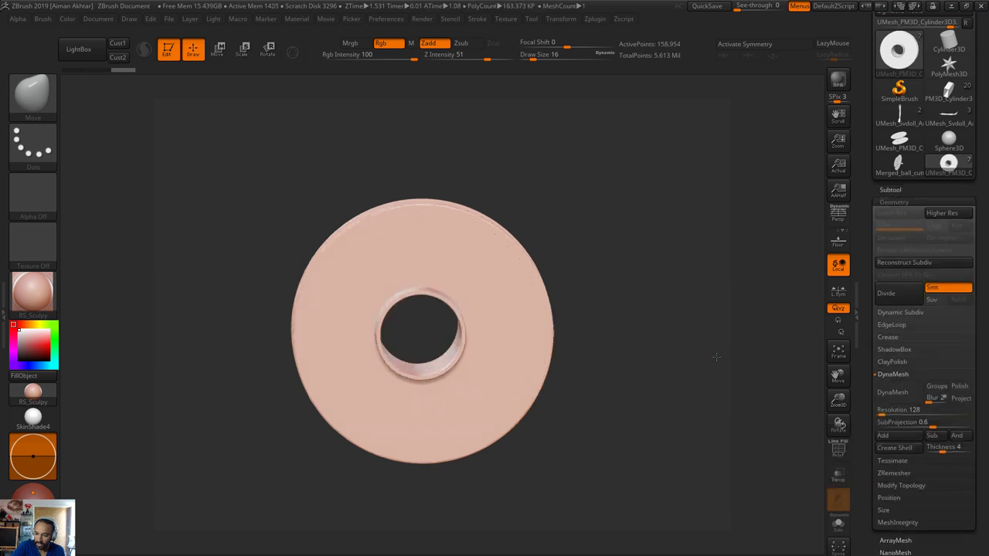
left_click_drag(717, 357, 765, 360)
left_click(886, 414)
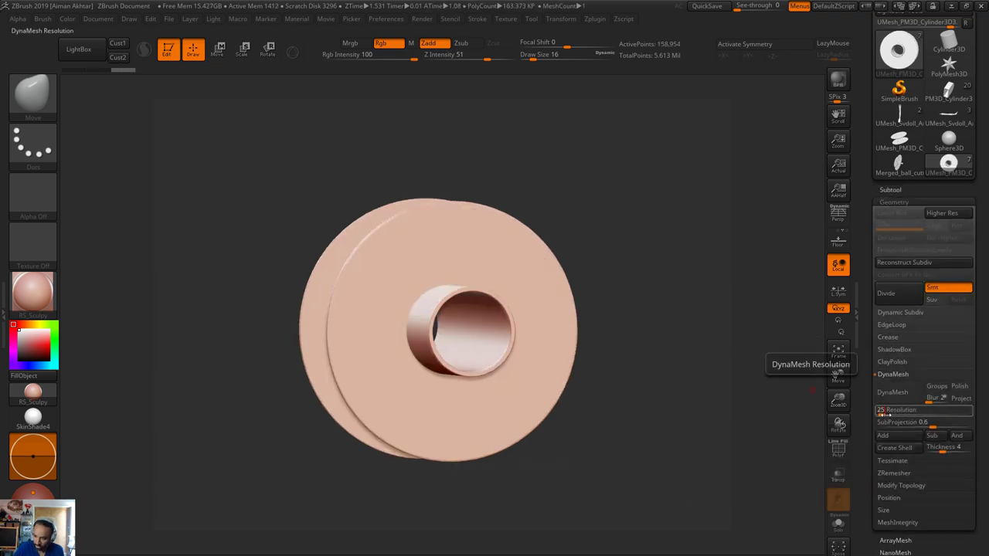
type("248")
key("Return")
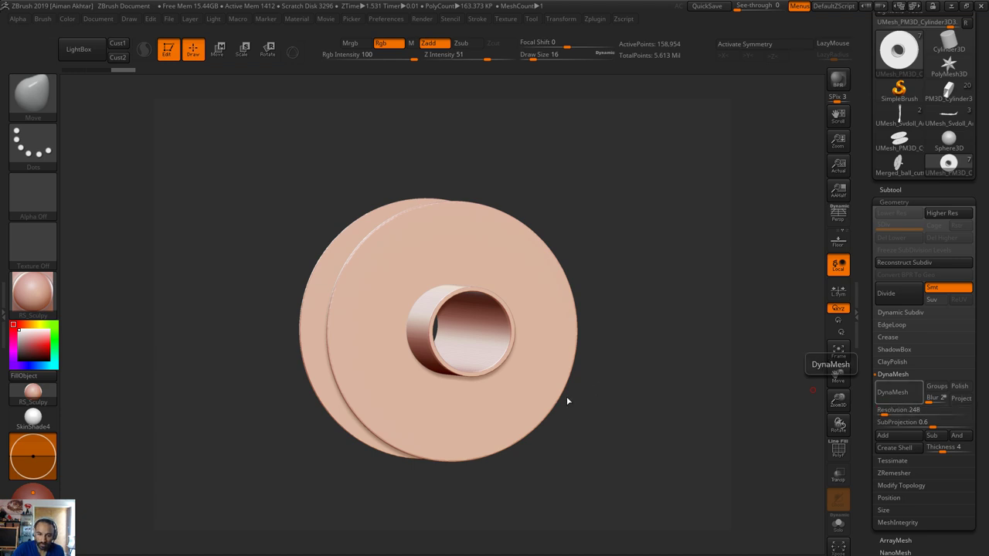
left_click_drag(648, 319, 640, 302)
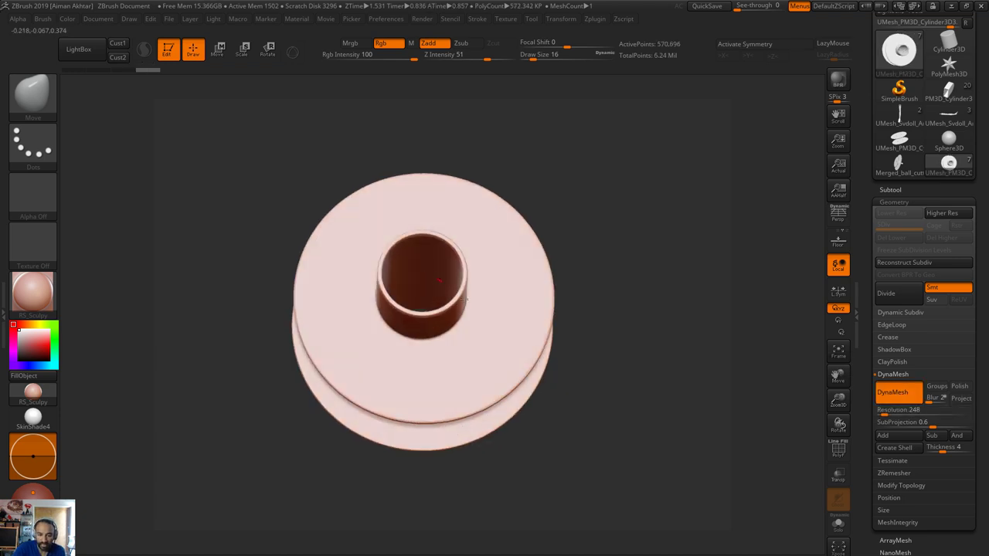
left_click_drag(610, 255, 722, 370)
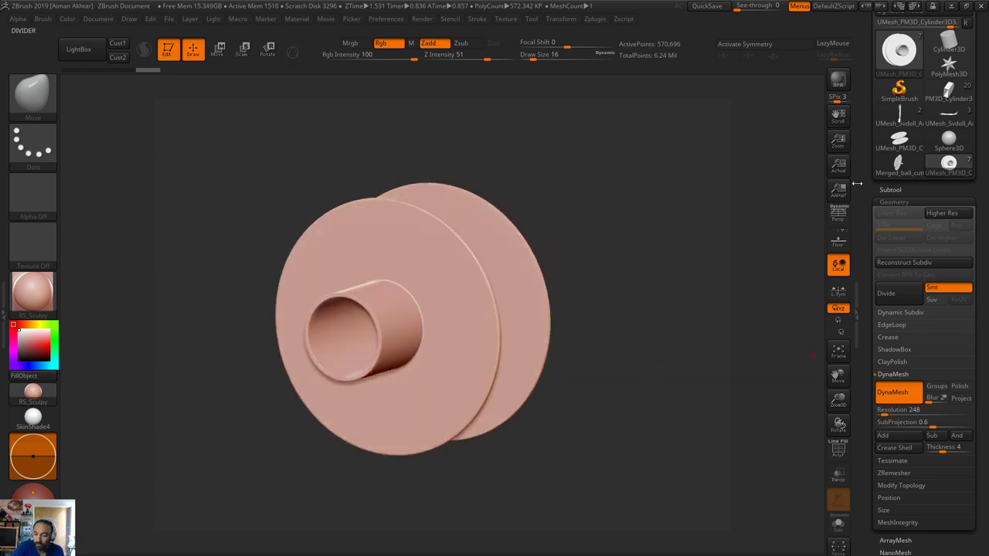
Move the ball_cutter3 housing below the UMesh_PM3D_Cylinder3D2 discs in the subtool order and inspect it from the side
left_click(890, 189)
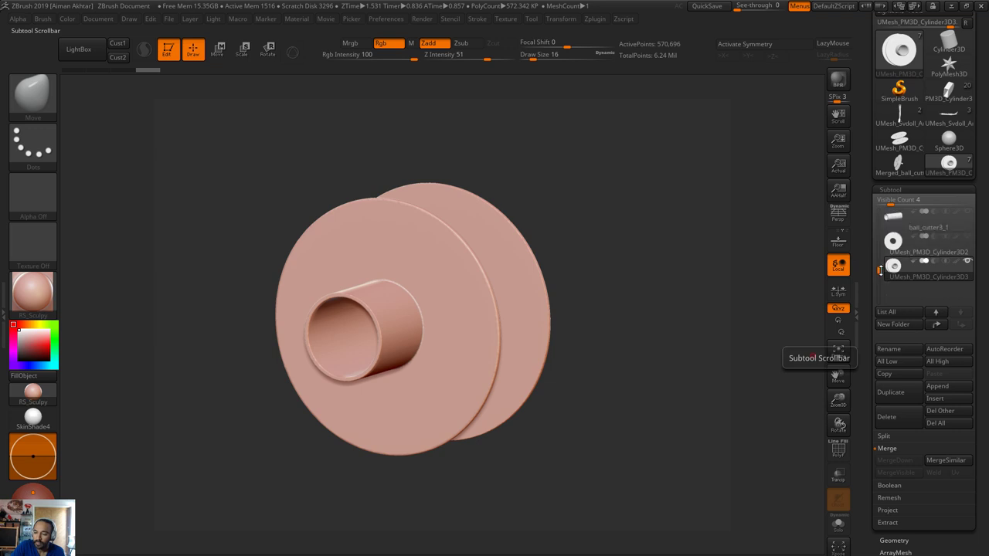
left_click_drag(881, 271, 880, 254)
left_click(900, 225)
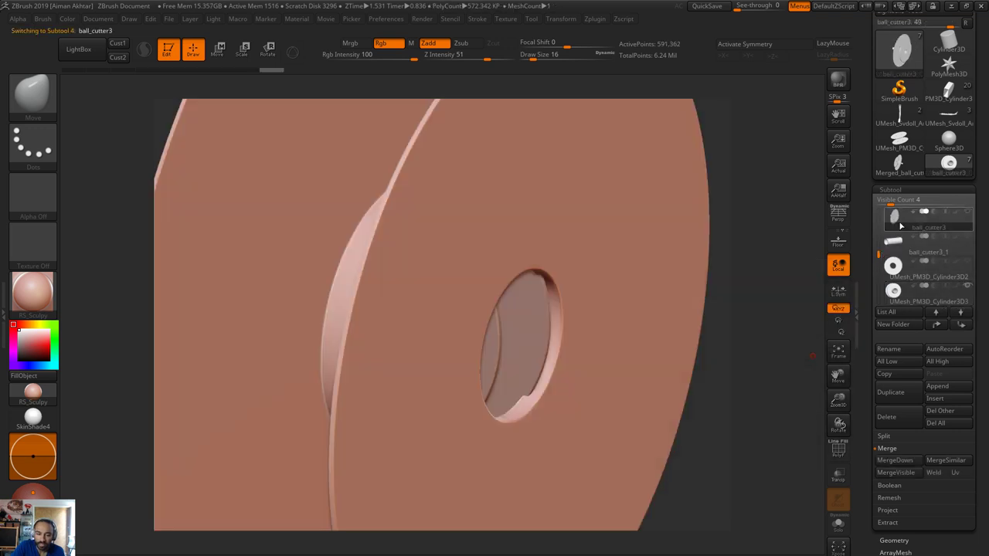
mouse_move(900, 226)
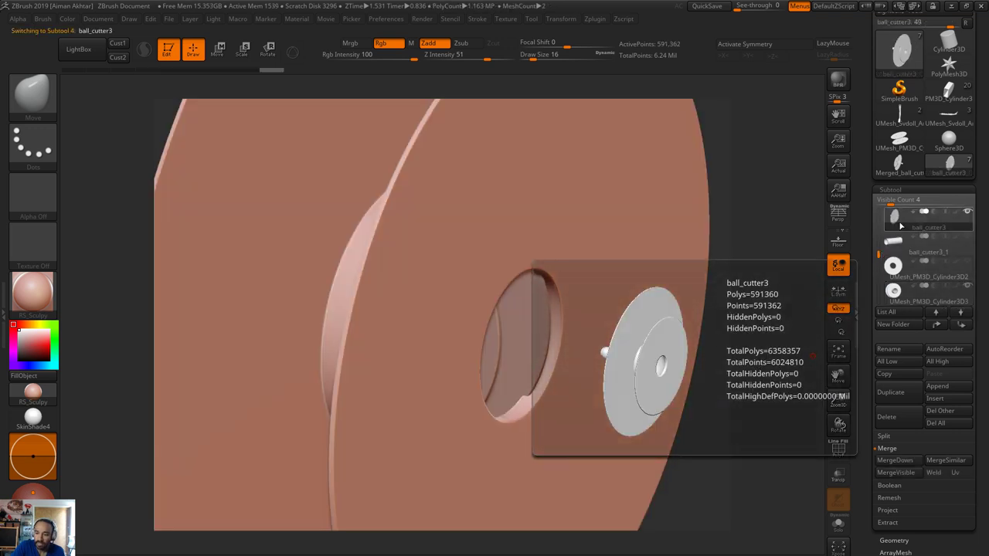
left_click(968, 329)
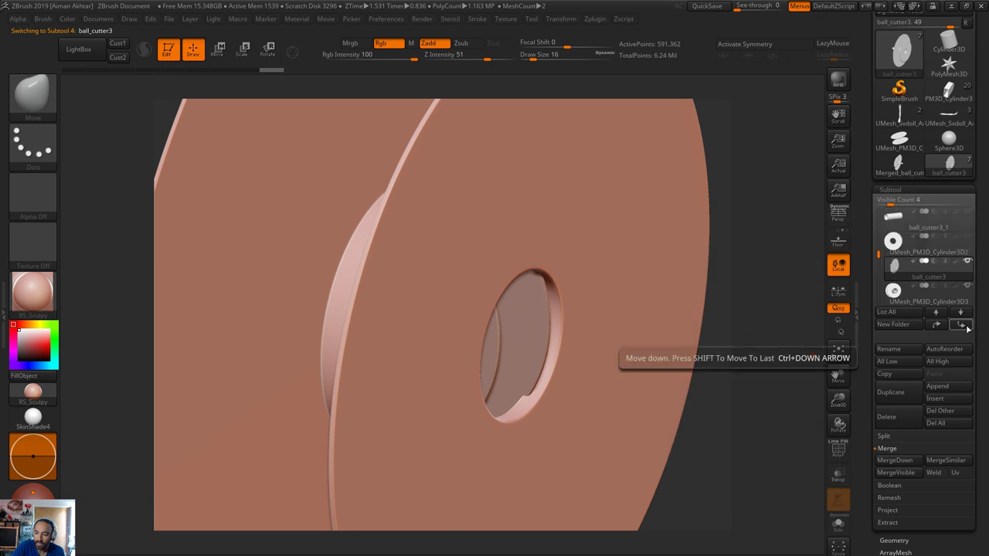
left_click(968, 329)
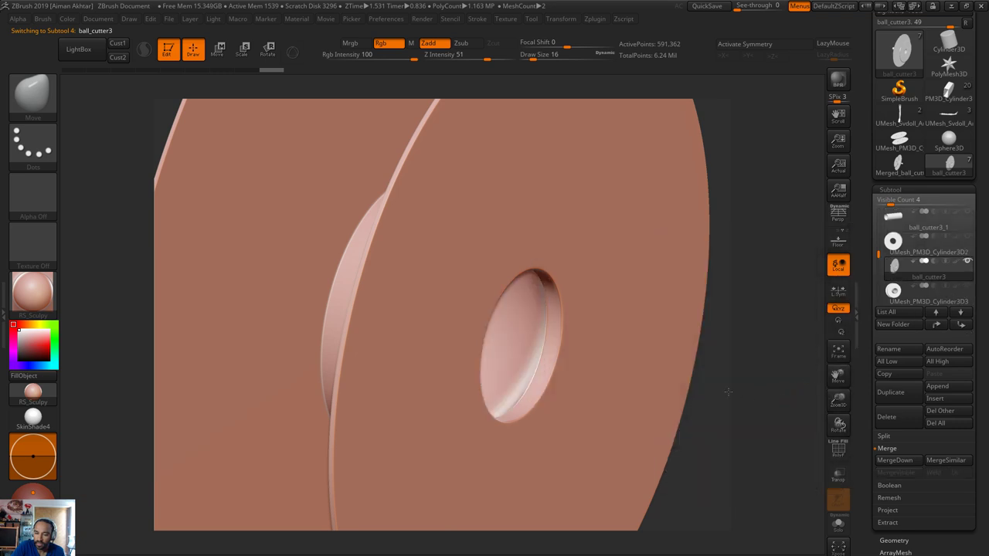
key("f")
left_click_drag(642, 384, 684, 339)
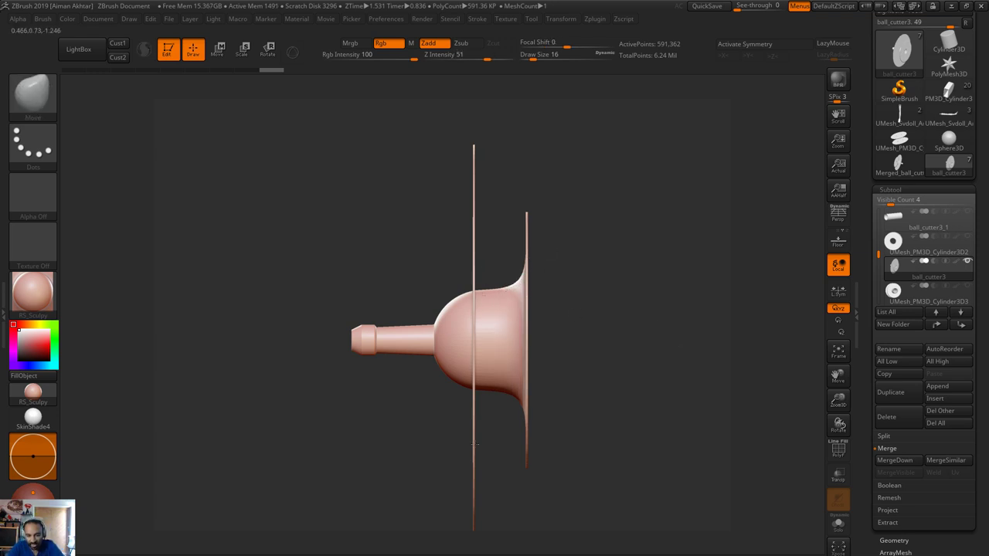
right_click_drag(502, 329, 607, 366)
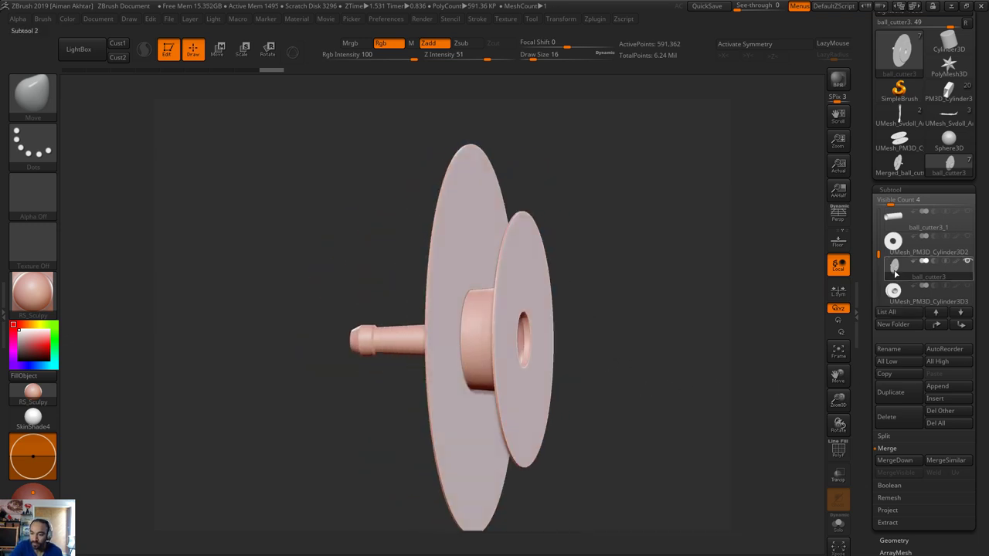
Duplicate the ball_cutter3 housing and merge the copy down with the UMesh_PM3D_Cylinder3D3 discs and tube
left_click(907, 401)
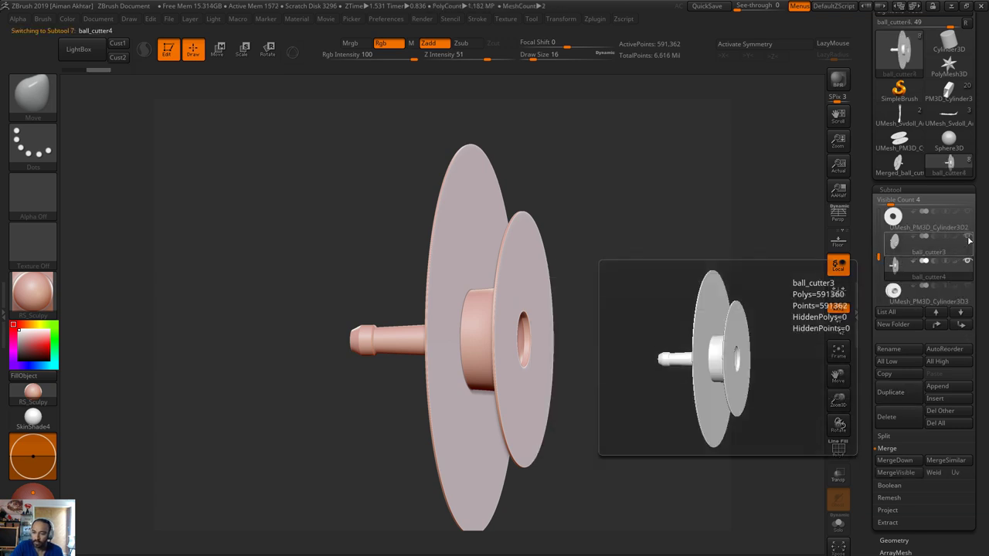
left_click(901, 298)
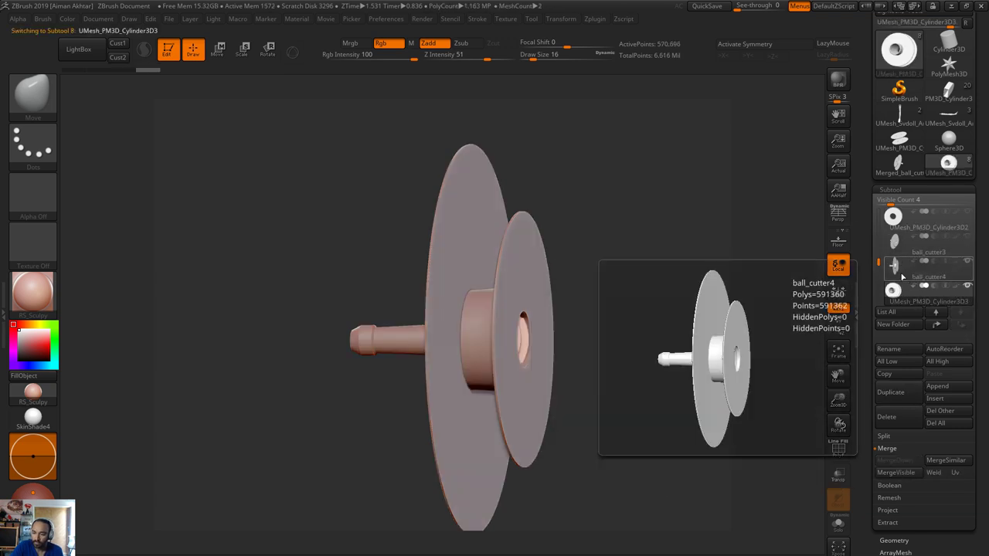
left_click(895, 264)
left_click(901, 461)
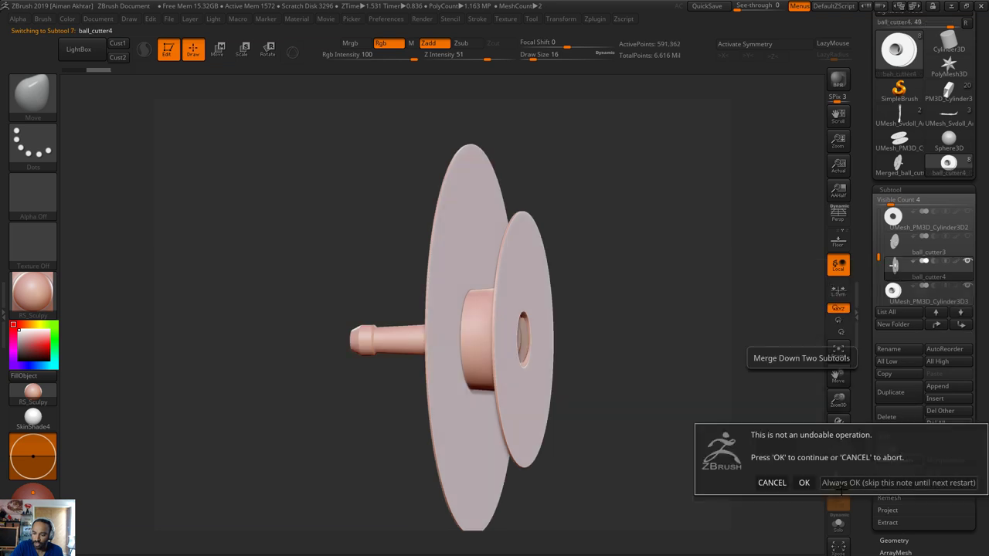
left_click(805, 483)
DynaMesh the merged ball_cutter4 subtool at resolution 248
left_click(895, 540)
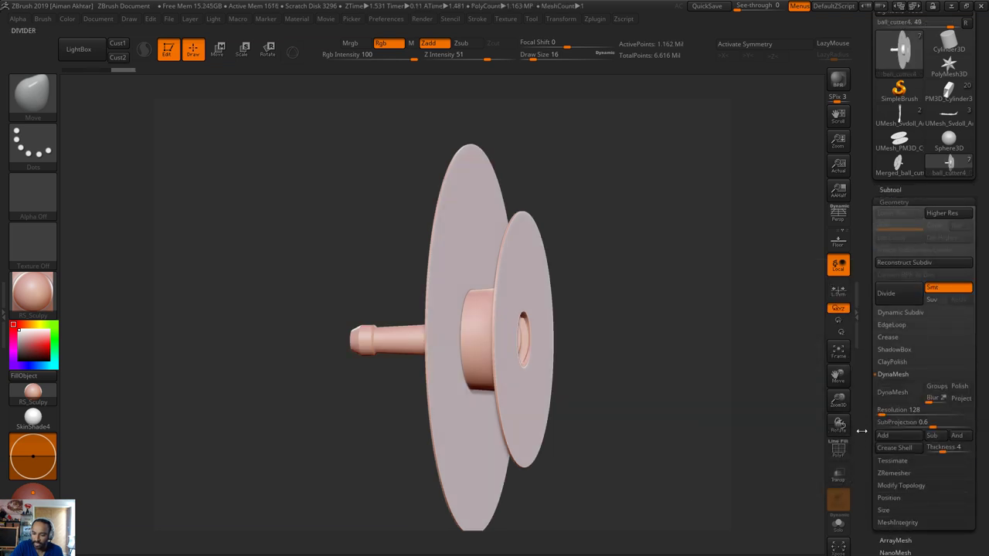
type("248")
key("Return")
left_click(892, 392)
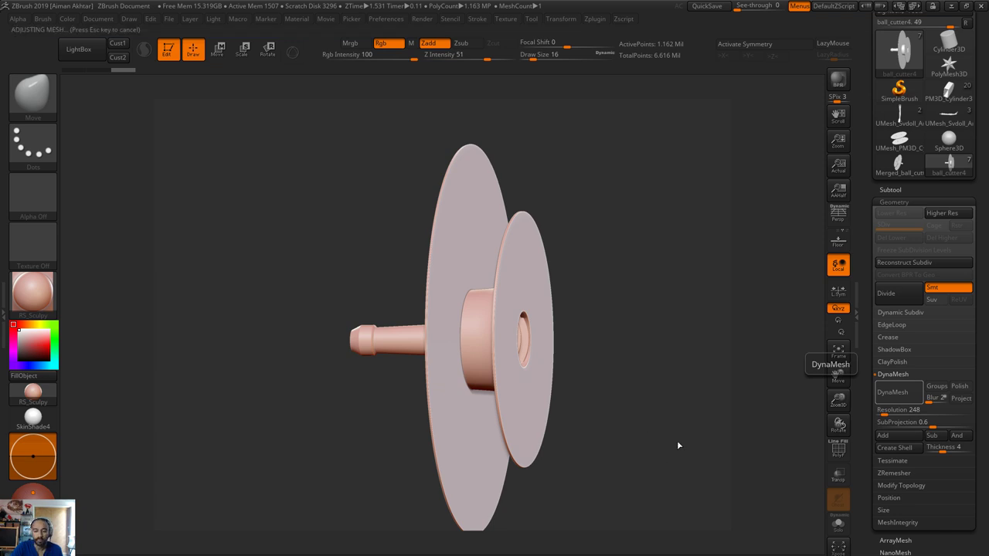
Hide half of the DynaMeshed cutter from the front view and examine the discs, central hole and housing walls in cross-section
left_click_drag(648, 475, 573, 474)
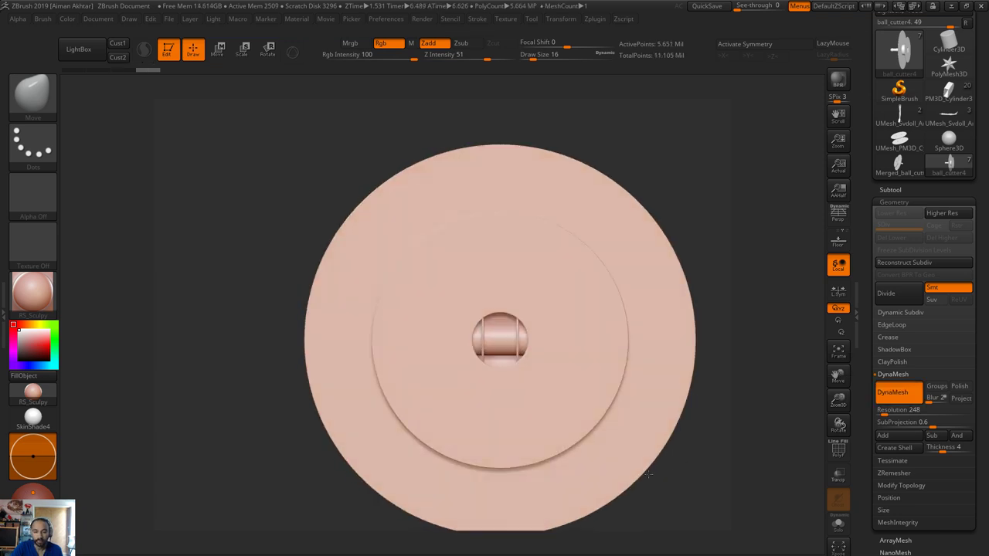
left_click_drag(716, 474, 512, 339, "alt")
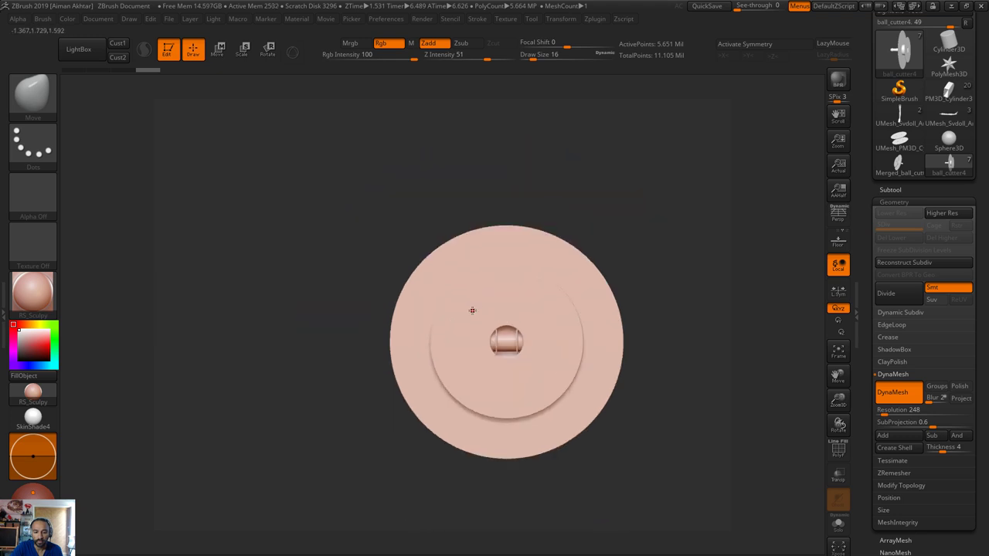
key("x")
mouse_move(352, 193)
left_mouse_down("ctrl+shift")
mouse_move(526, 349)
mouse_move(493, 506)
left_mouse_up("ctrl+shift")
left_click_drag(611, 510, 676, 363)
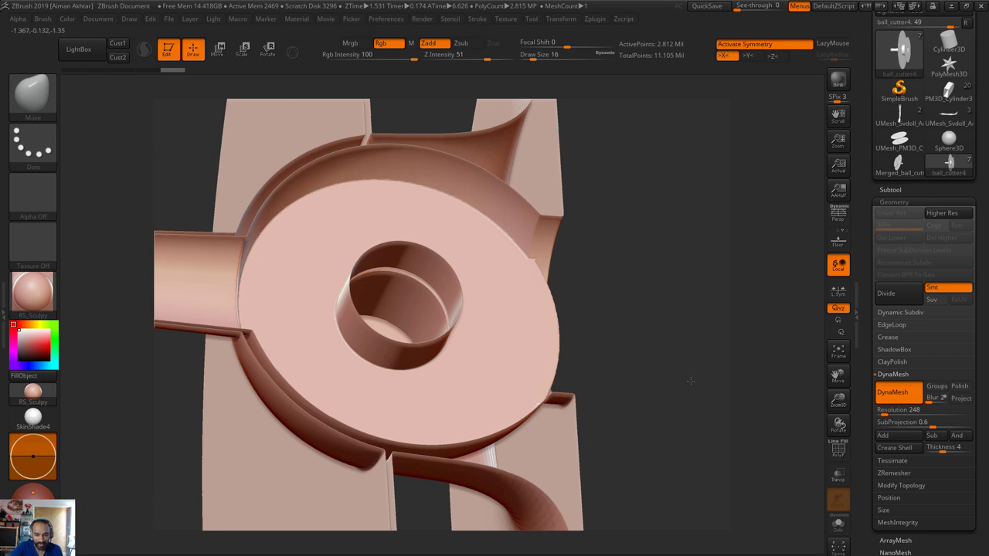
left_click_drag(702, 357, 688, 401)
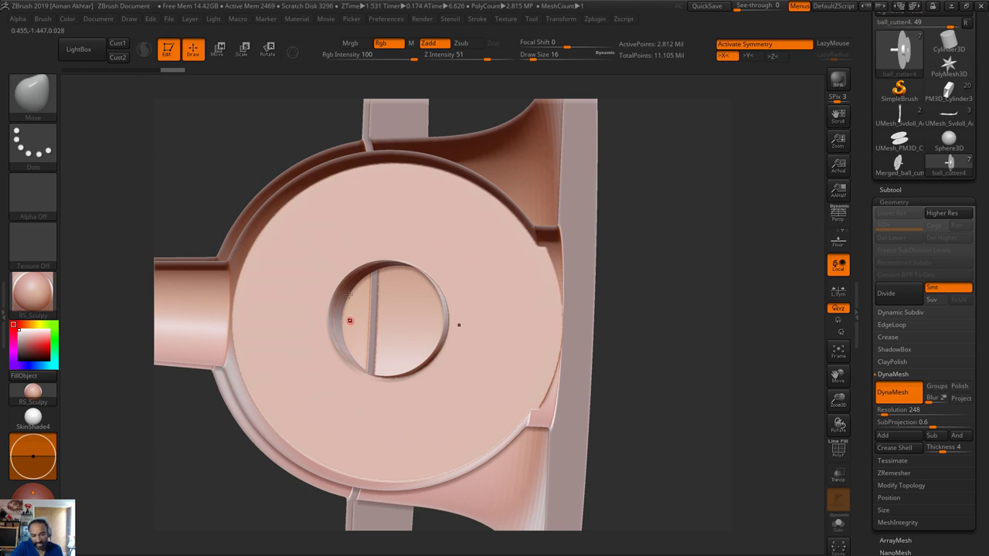
left_click_drag(638, 375, 705, 358)
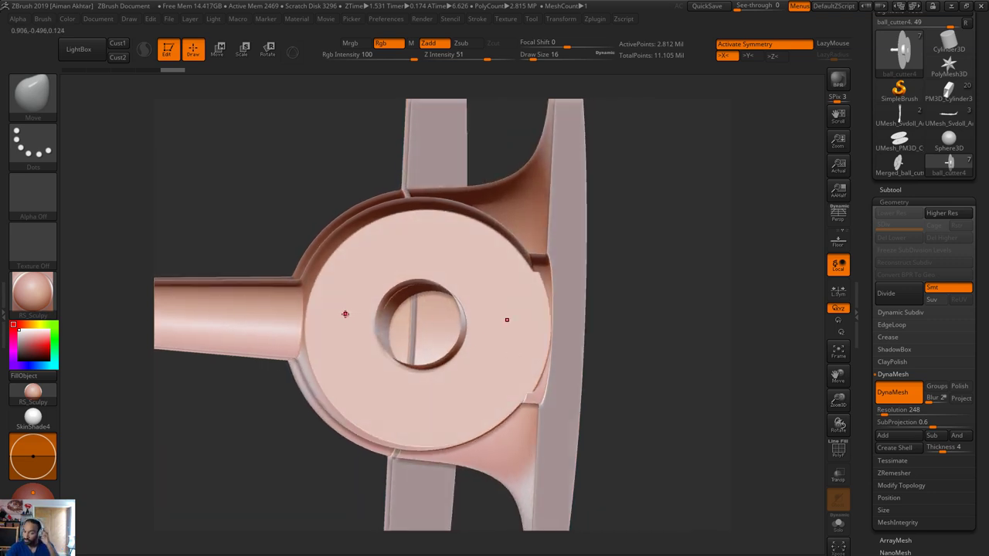
mouse_move(673, 371)
left_mouse_down()
mouse_move(662, 394)
mouse_move(646, 385)
left_mouse_up()
Undo the cutter's DynaMesh and delete the merged ball_cutter4 subtool
key("ctrl+z")
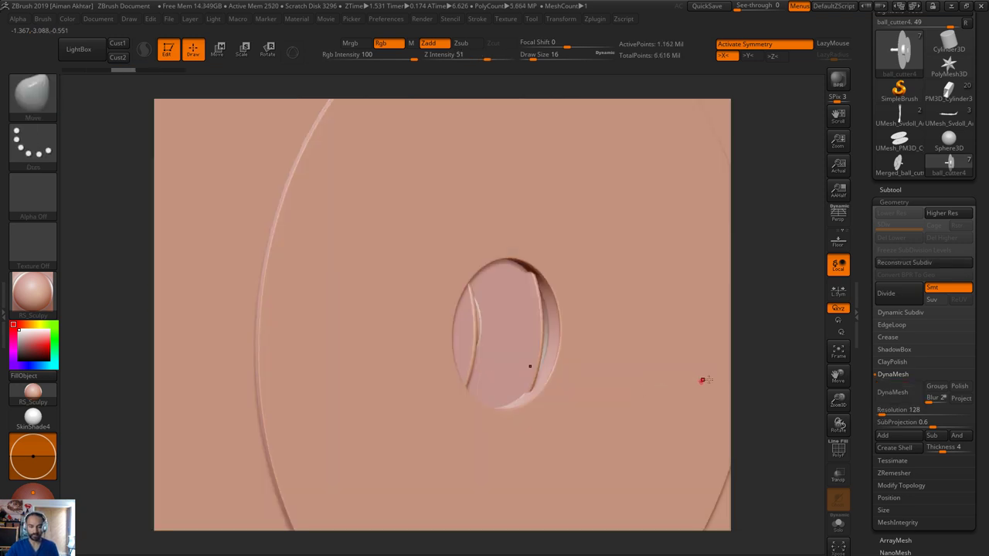
left_click(890, 190)
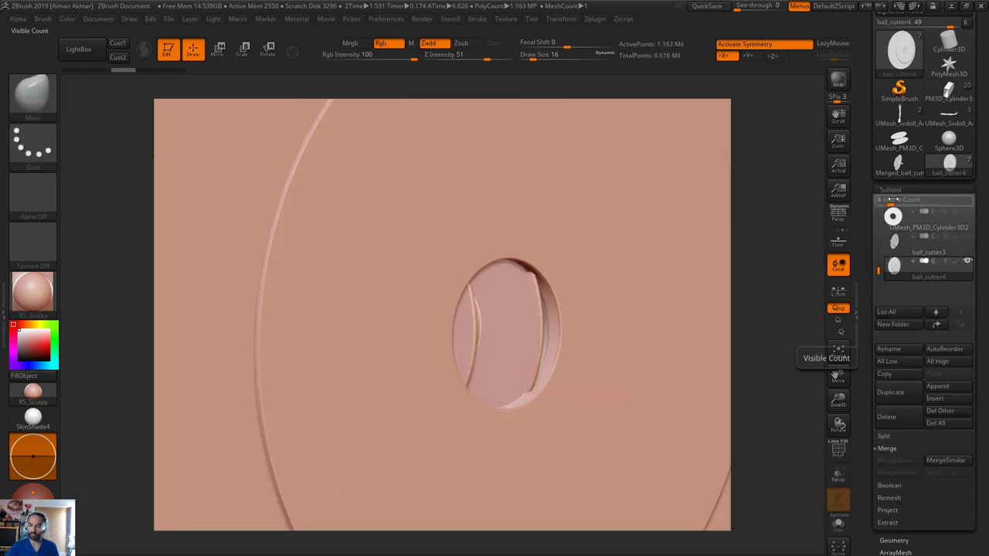
left_click_drag(880, 266, 878, 232)
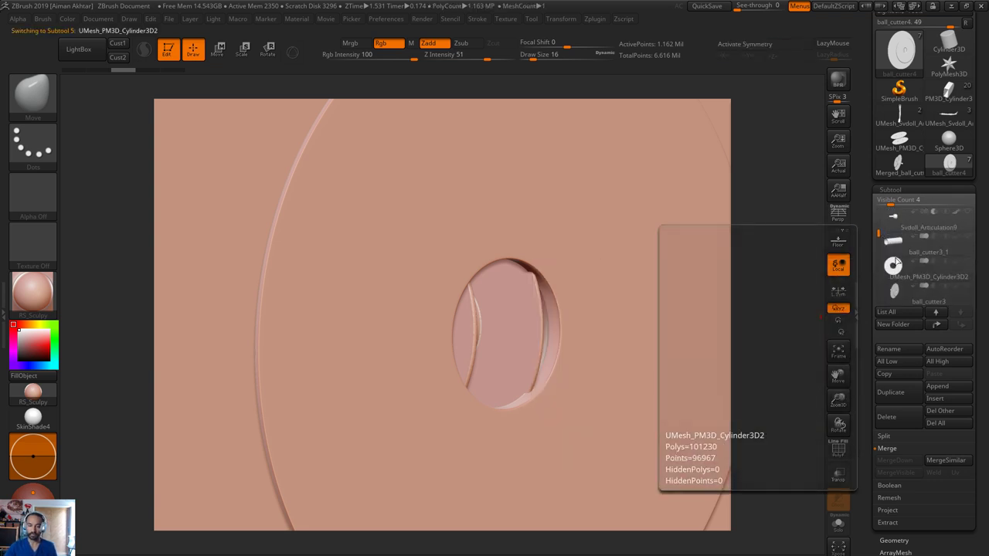
left_click(894, 264)
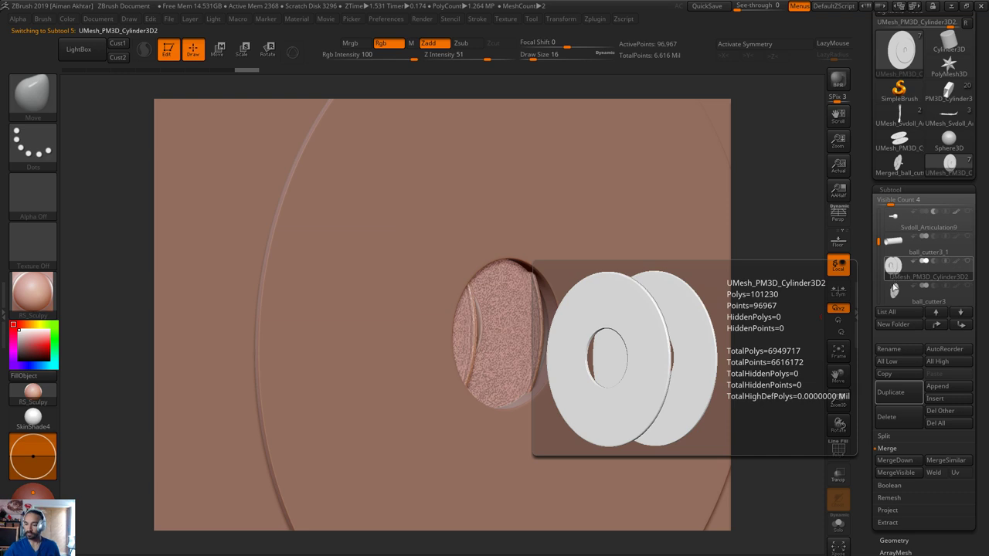
left_click_drag(878, 244, 879, 259)
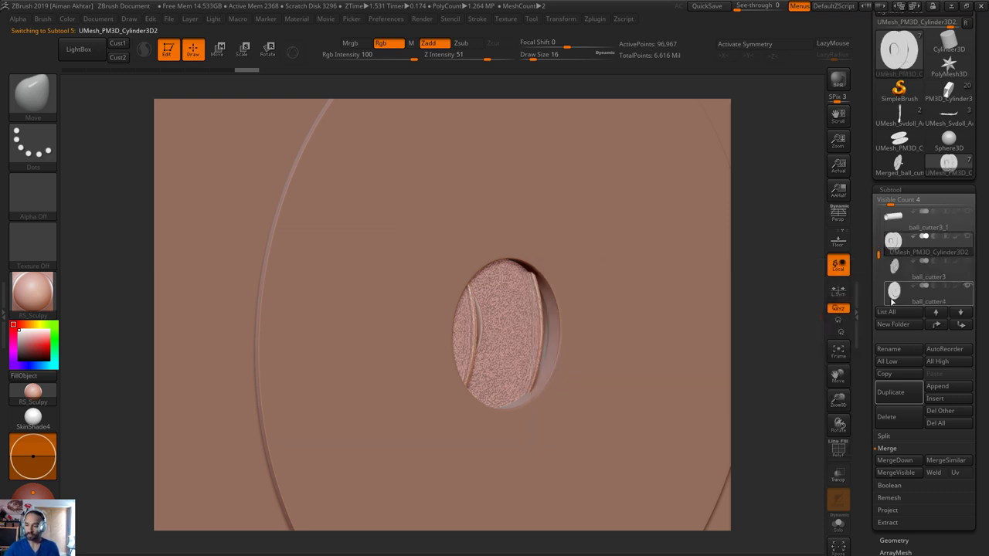
left_click(891, 298)
left_click(894, 416)
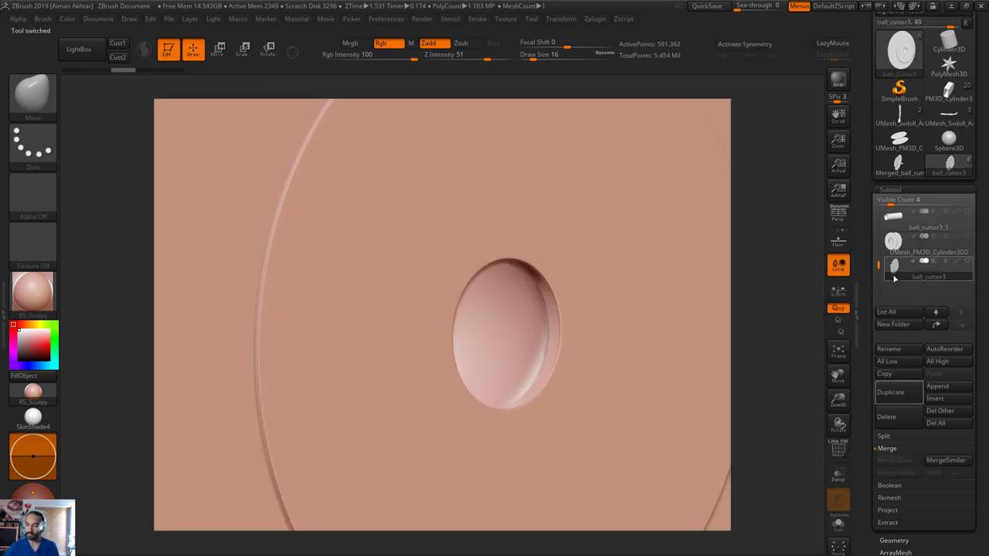
Duplicate the UMesh_PM3D_Cylinder3D2 discs and the ball_cutter3 housing, and merge the two copies into one subtool
left_click(894, 262)
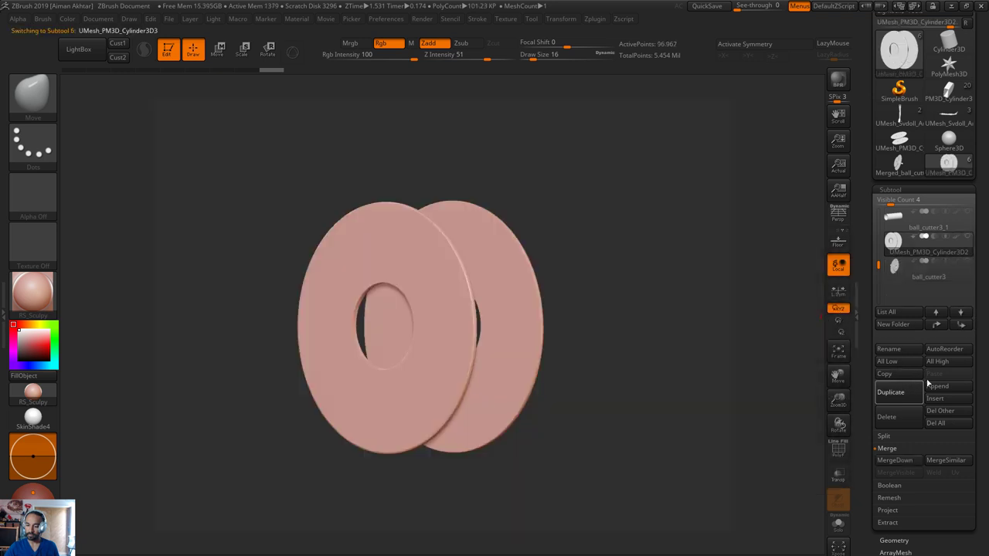
left_click(896, 277)
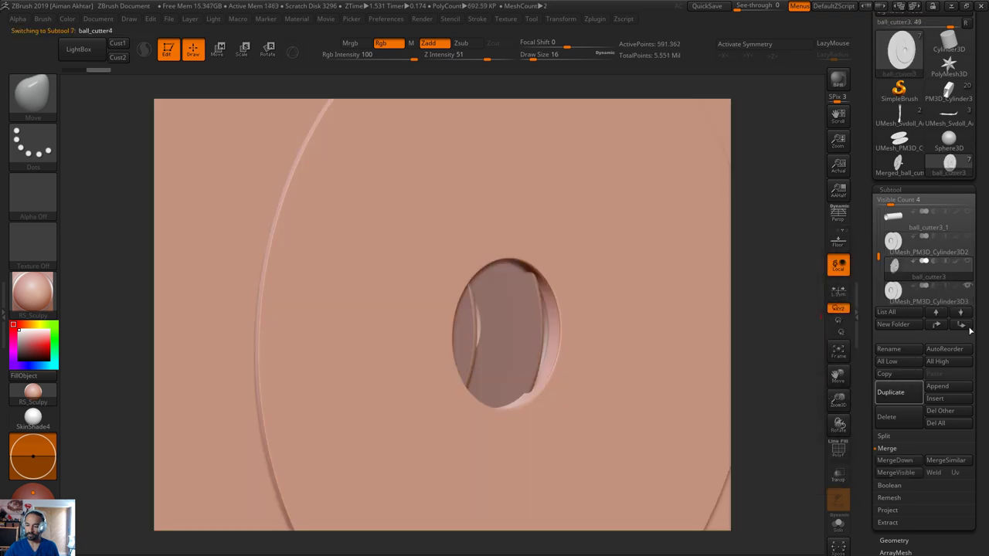
left_click(894, 265)
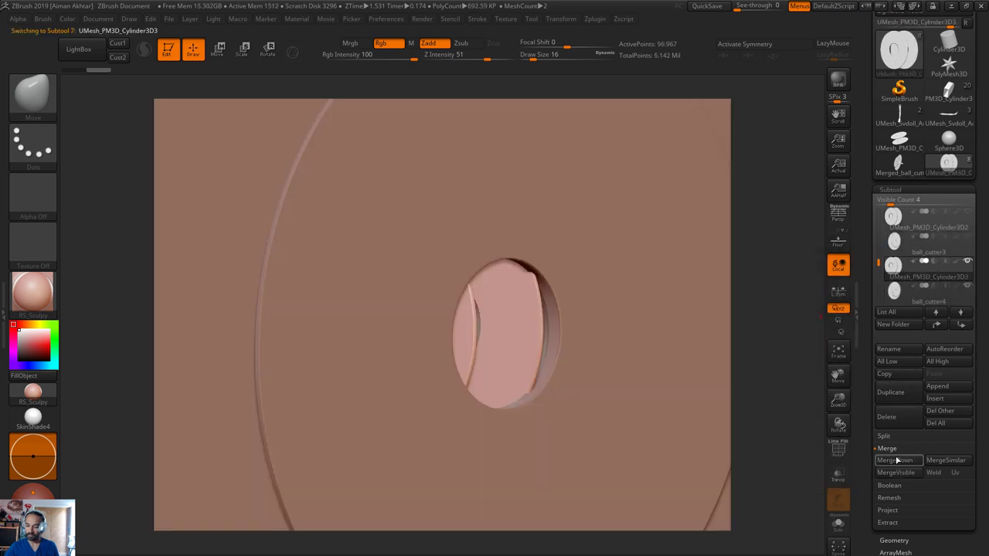
left_click(896, 460)
left_click(804, 481)
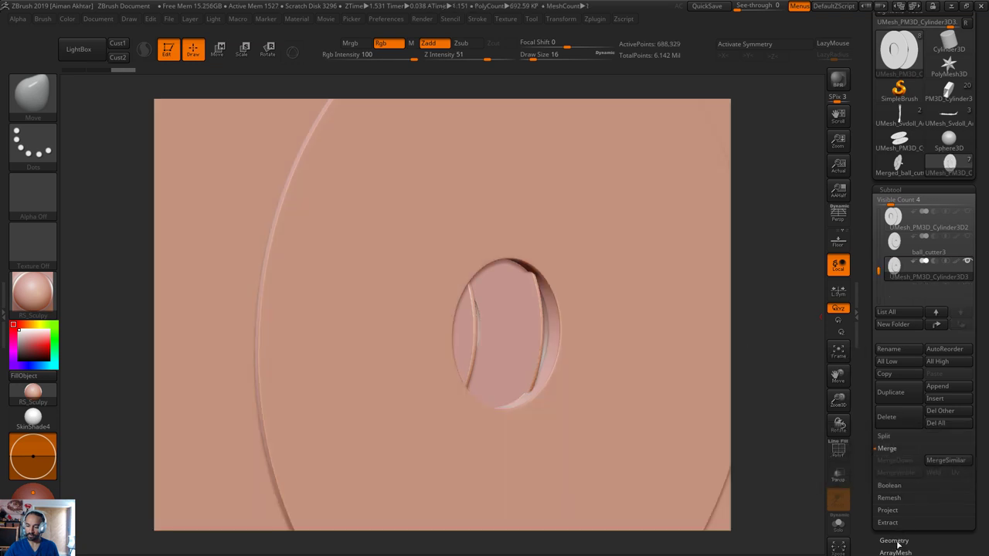
DynaMesh the merged UMesh_PM3D_Cylinder3D3 subtool at resolution 248
left_click_drag(729, 434, 735, 378, "alt")
left_click(886, 410)
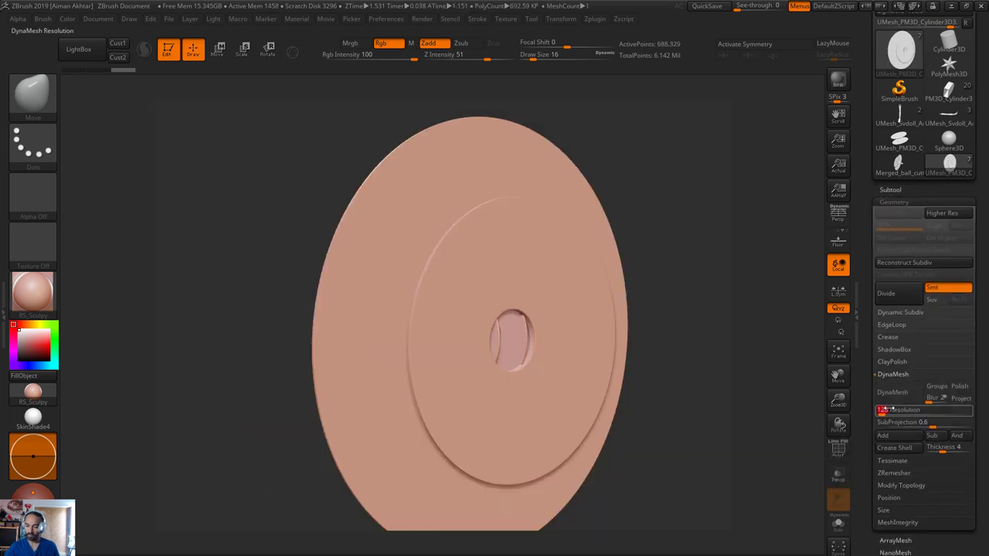
type("250")
key("Return")
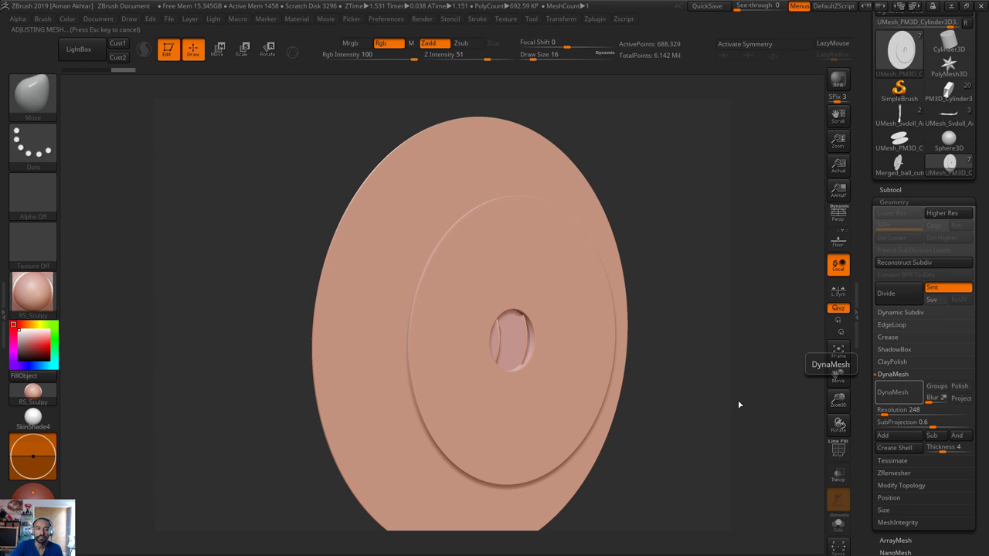
mouse_move(738, 399)
left_mouse_down()
mouse_move(701, 405)
mouse_move(722, 401)
left_mouse_up()
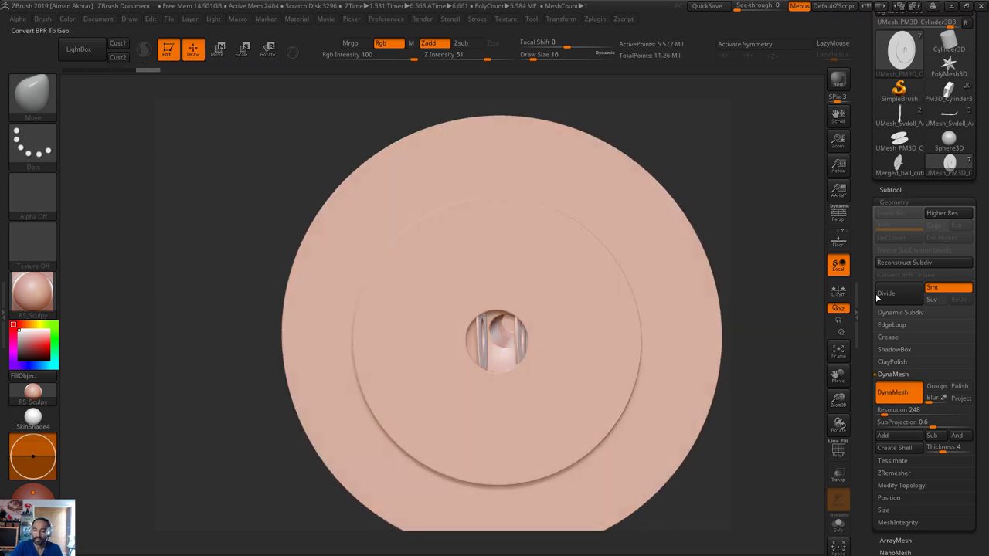
Pre-process the DynaMeshed UMesh_PM3D_Cylinder3D3 cutter with Decimation Master and decimate it to 5%
left_click(596, 19)
left_click(626, 224)
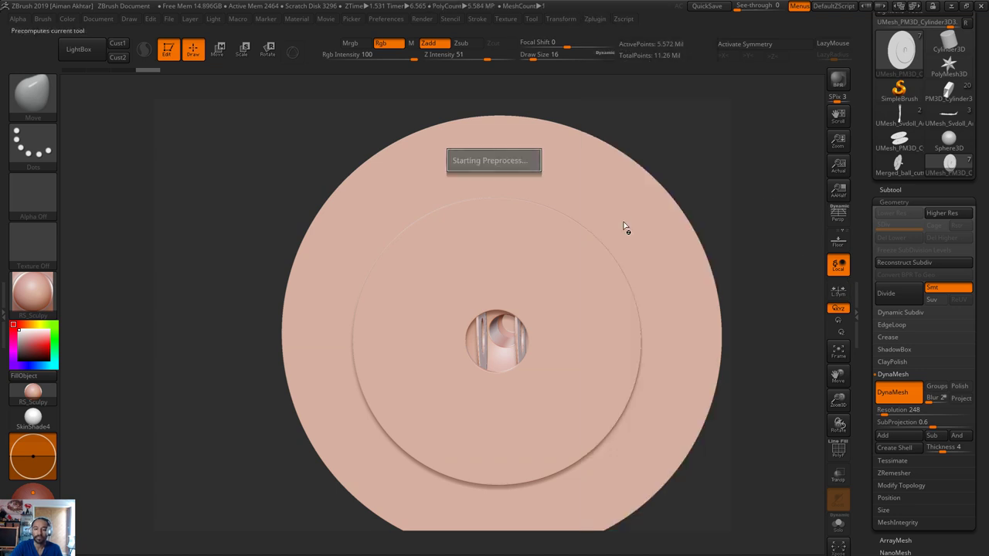
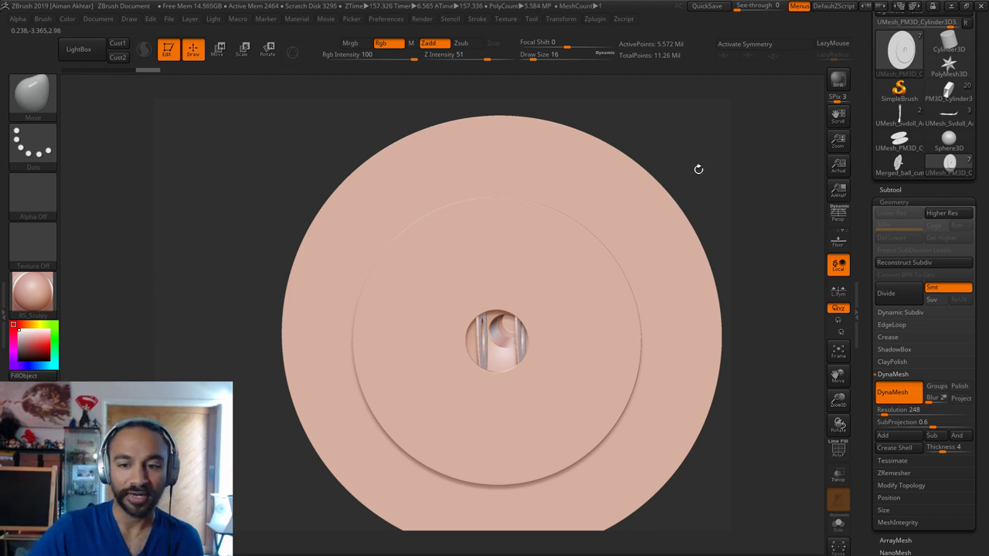
left_click_drag(698, 167, 646, 141)
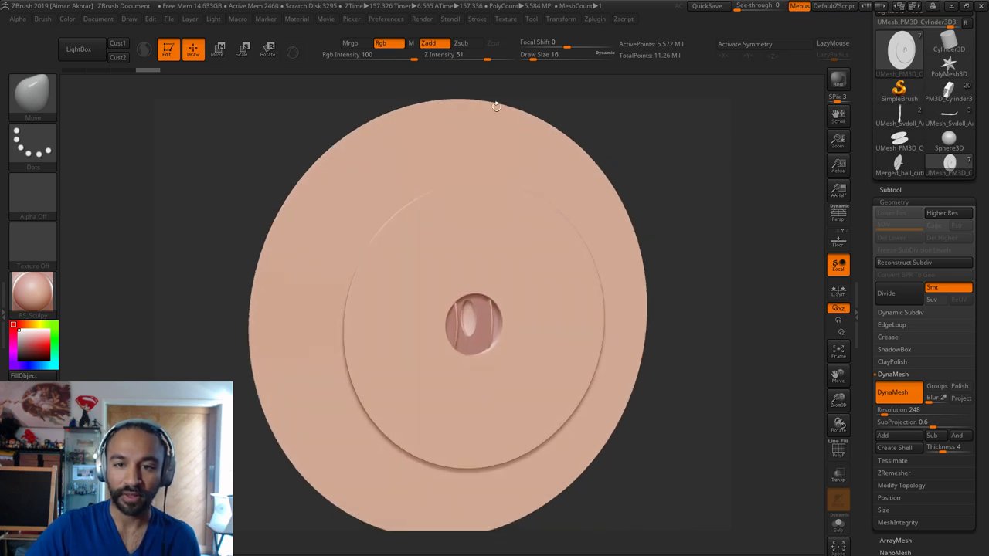
left_click(606, 21)
left_click(642, 267)
type("5")
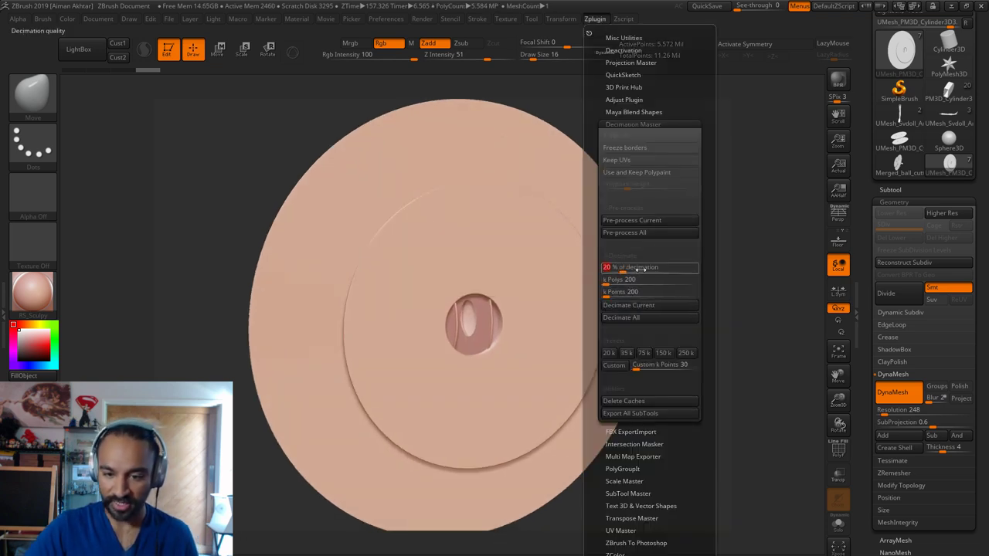
key("Return")
left_click(629, 305)
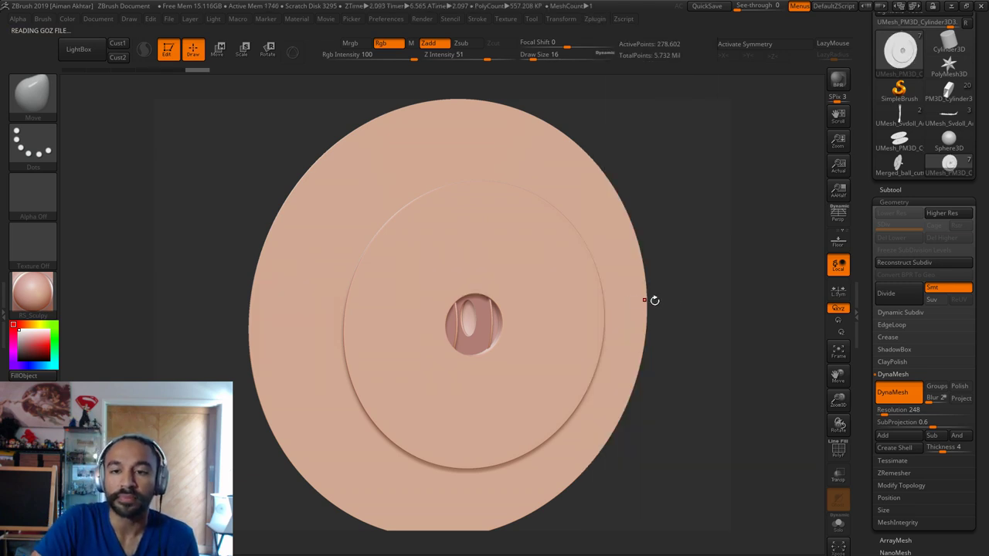
Move ball_cutter3_1 directly below UMesh_PM3D_Cylinder3D3 in the subtool order, duplicate it, and move the copy above UMesh_PM3D_Cylinder3D3
left_click(891, 190)
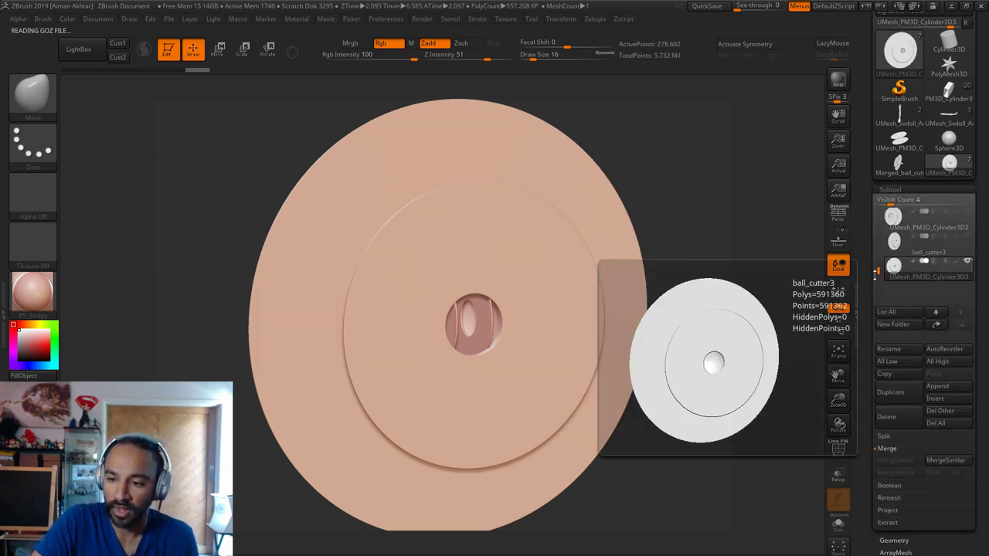
left_click(927, 220)
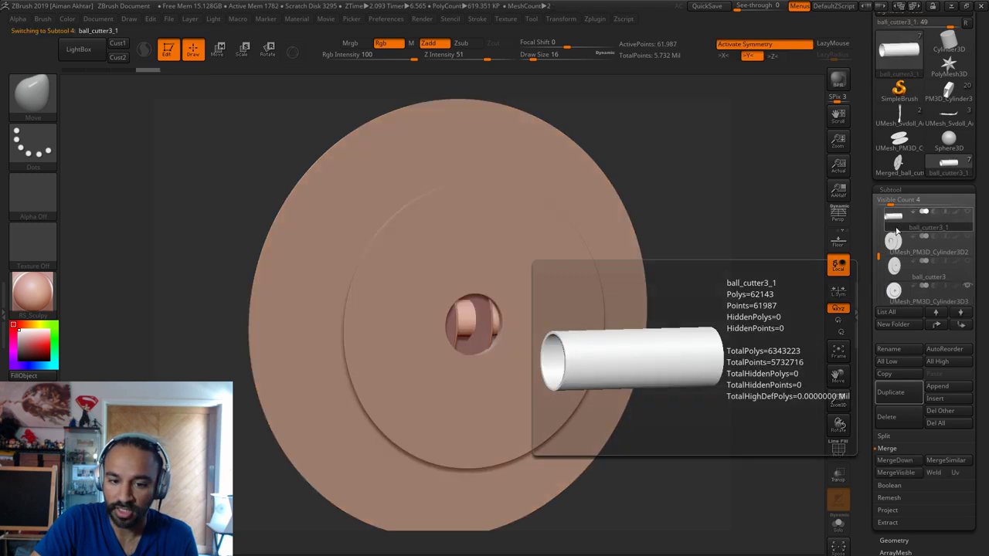
left_click(964, 326)
left_click(965, 325)
left_click(965, 325)
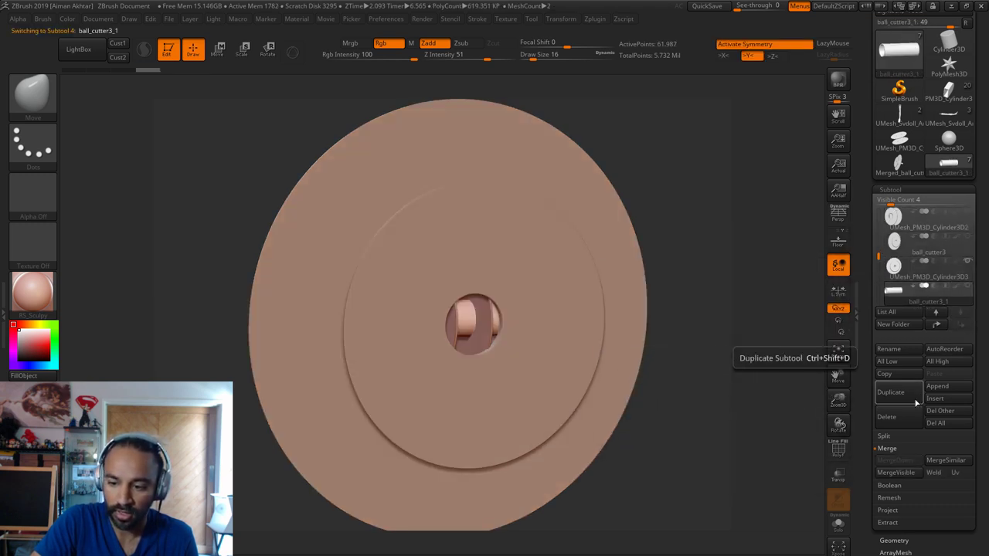
left_click(898, 392)
left_click(939, 325)
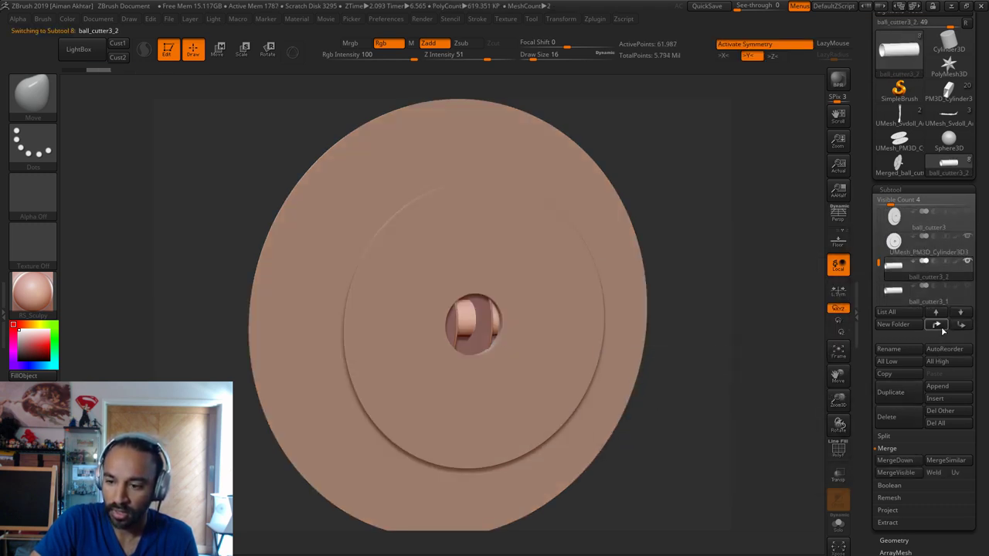
left_click(939, 326)
Pre-process the ball_cutter3_1 subtool with Decimation Master and decimate it to 5%
left_click(897, 292)
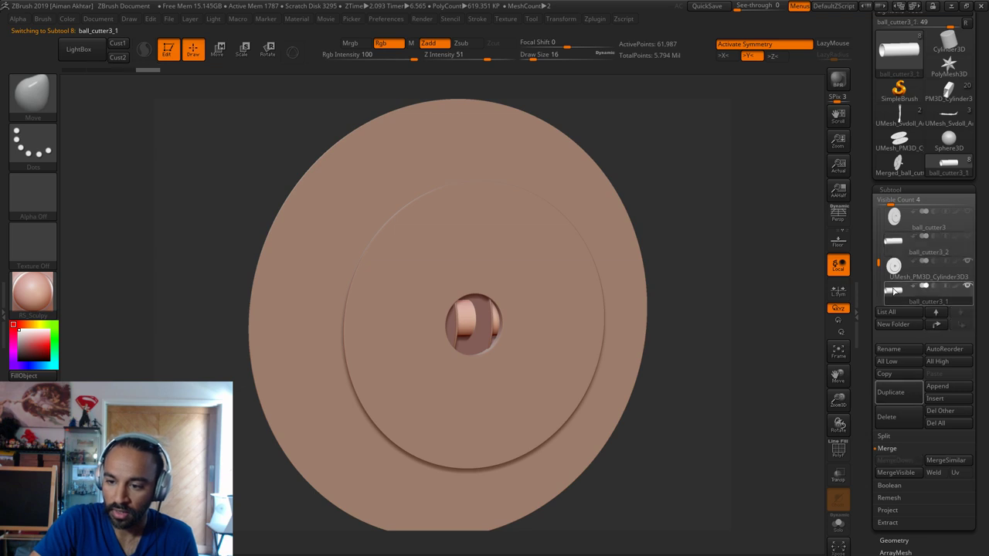
left_click_drag(713, 170, 697, 235)
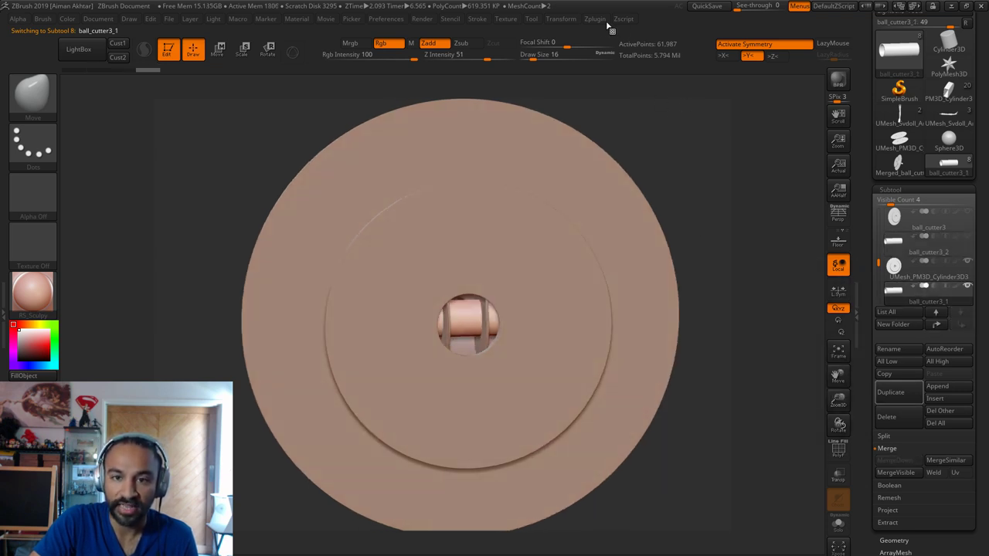
left_click(598, 21)
left_click(639, 221)
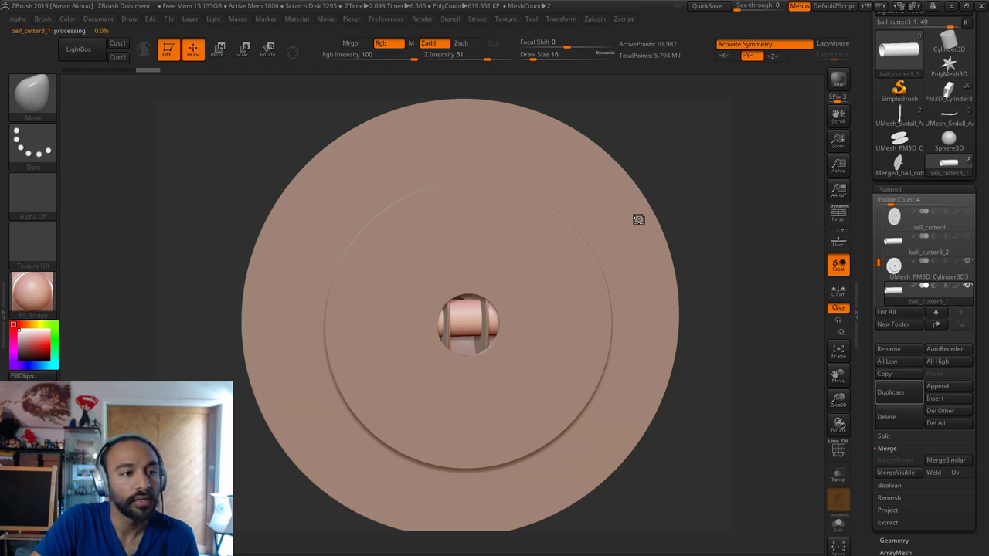
left_click(592, 20)
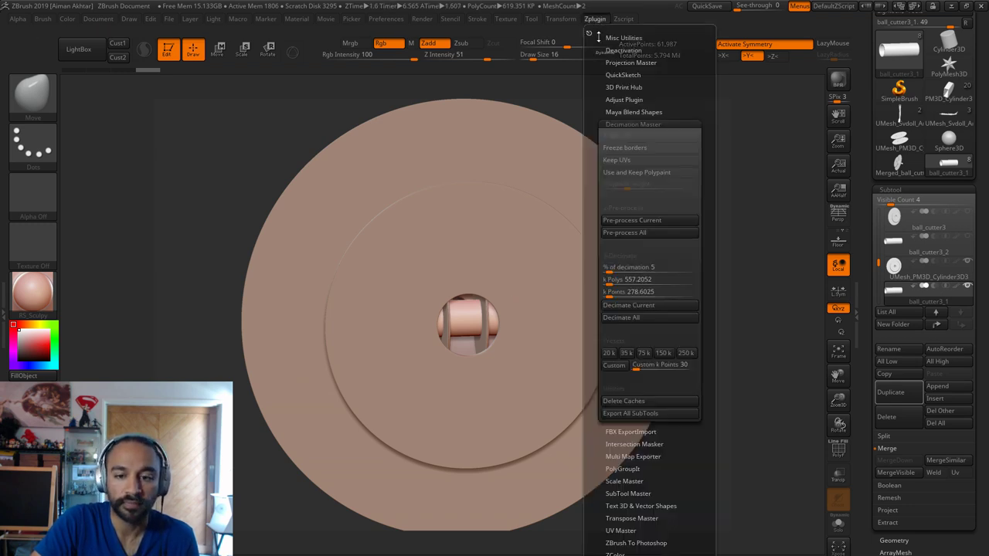
left_click(645, 306)
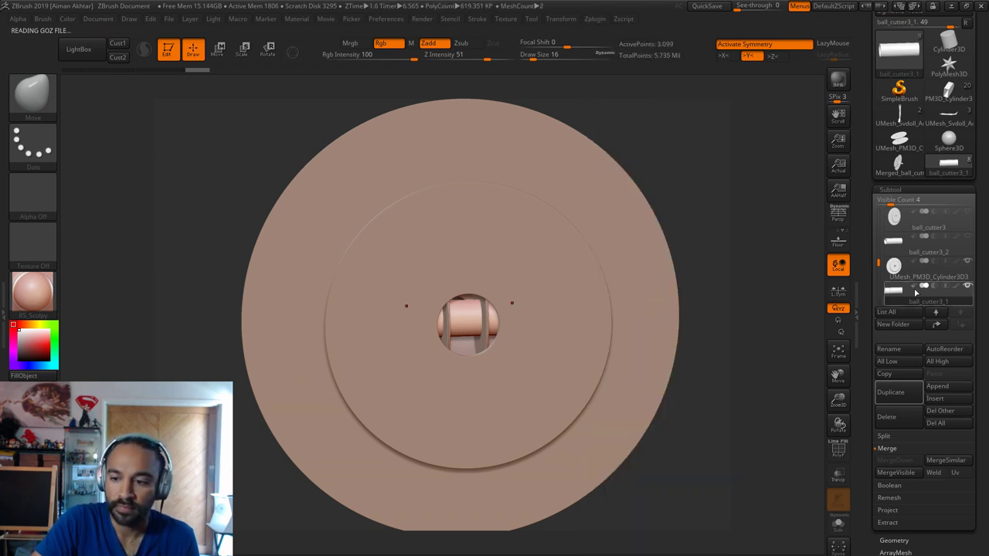
Merge the UMesh_PM3D_Cylinder3D3 cutter with the ball_cutter3_1 subtool below it
left_click(891, 270)
left_click(897, 461)
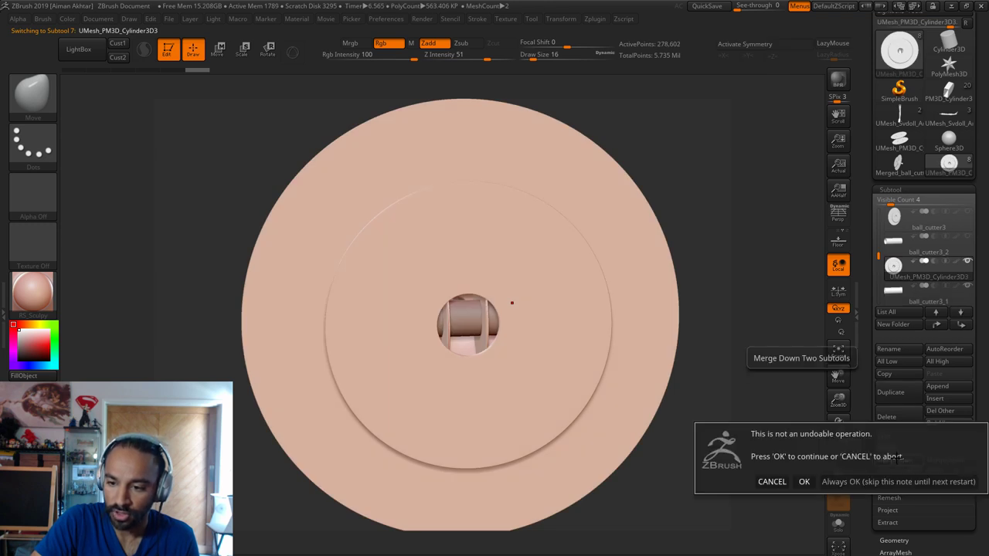
left_click(773, 481)
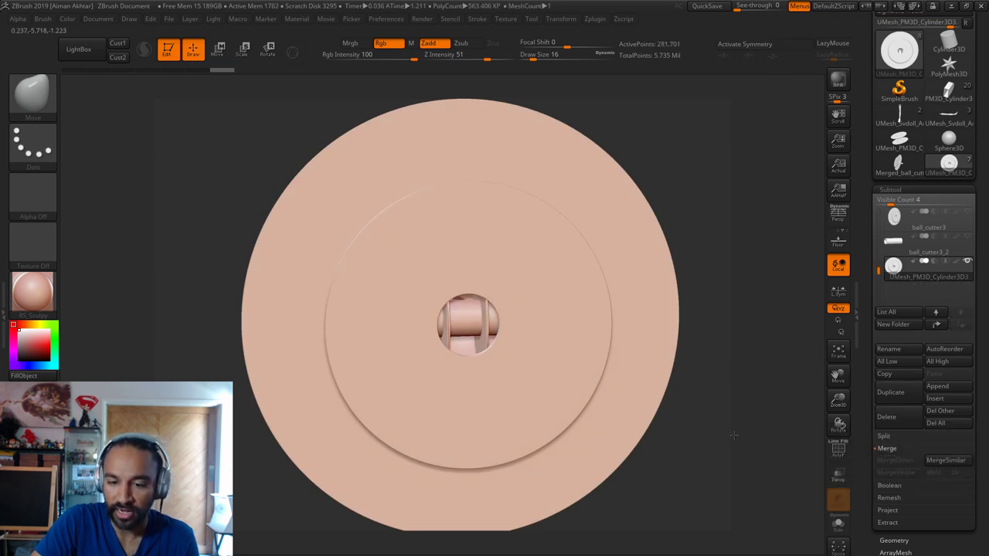
Create a new InsertMesh brush from the merged cutter, oriented in a straight side view
left_click_drag(733, 435, 445, 343)
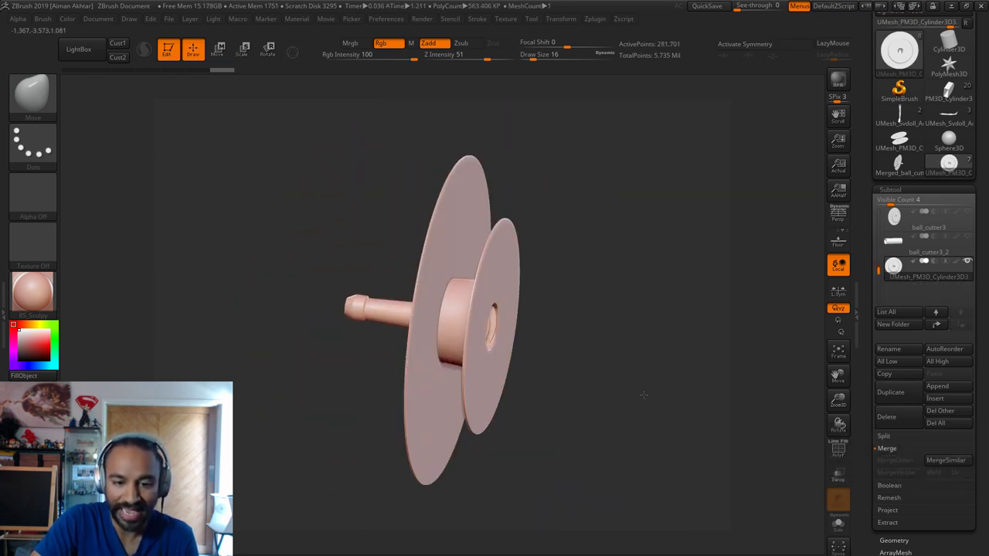
mouse_move(644, 395)
left_mouse_down()
mouse_move(631, 395)
mouse_move(647, 405)
mouse_move(629, 402)
left_mouse_up()
left_click(42, 103)
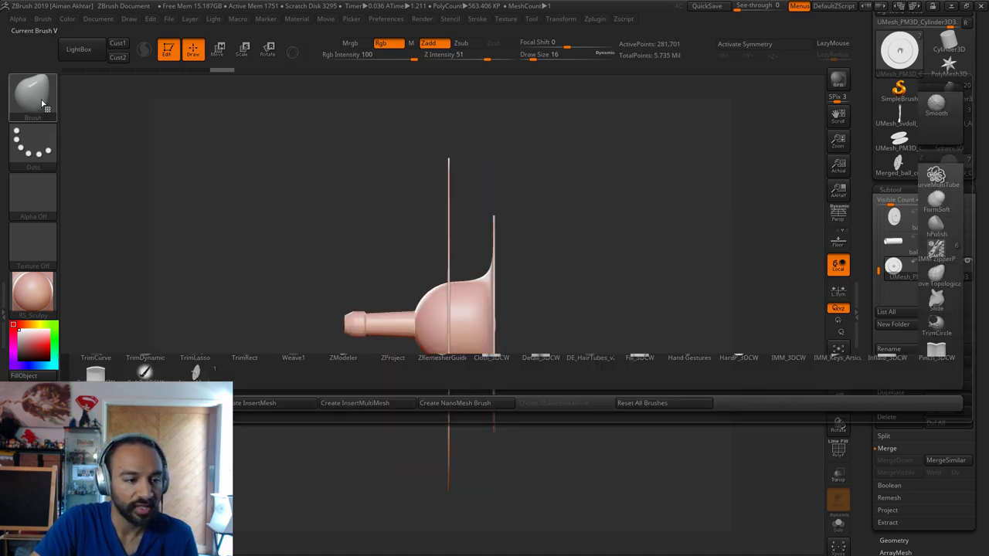
left_click(43, 103)
left_click(35, 97)
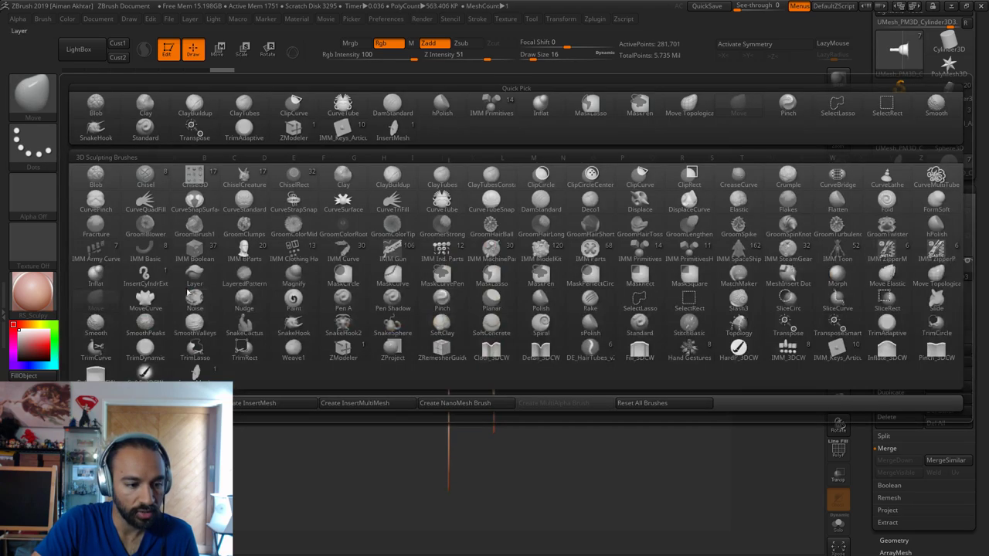
left_click(250, 403)
left_click(442, 204)
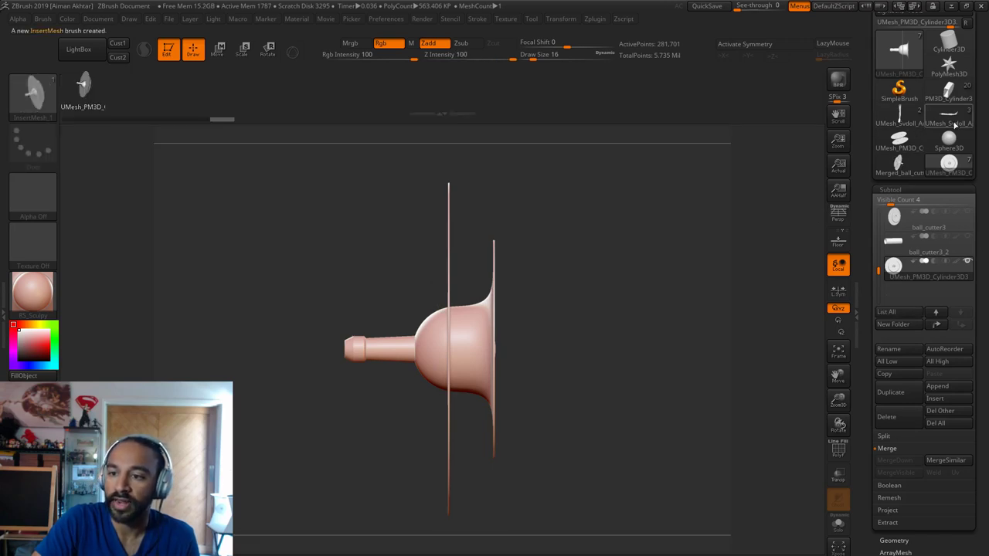
Switch to the doll tool, isolate its UMesh_Svdoll_Articulation10 body subtool, and view the open shoulder socket
left_click(905, 116)
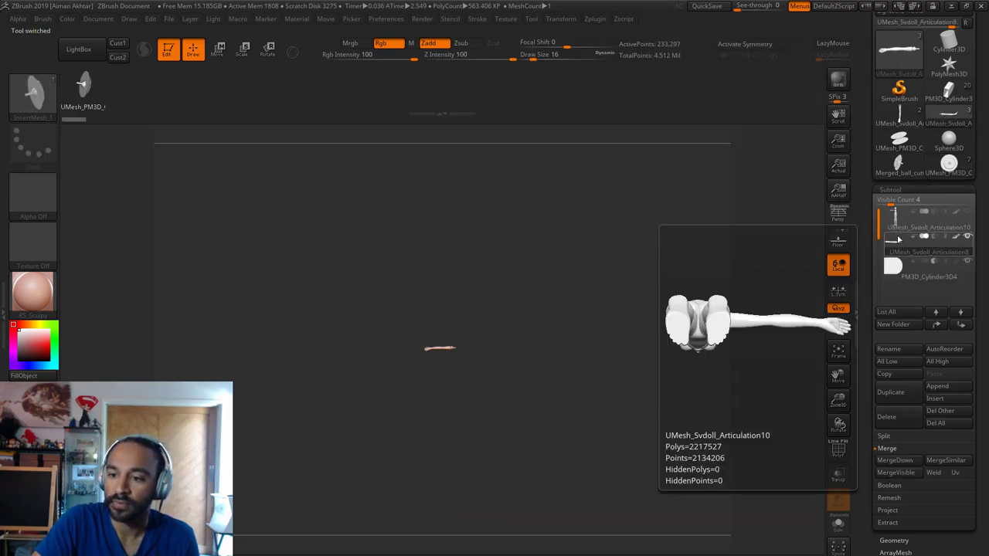
mouse_move(909, 137)
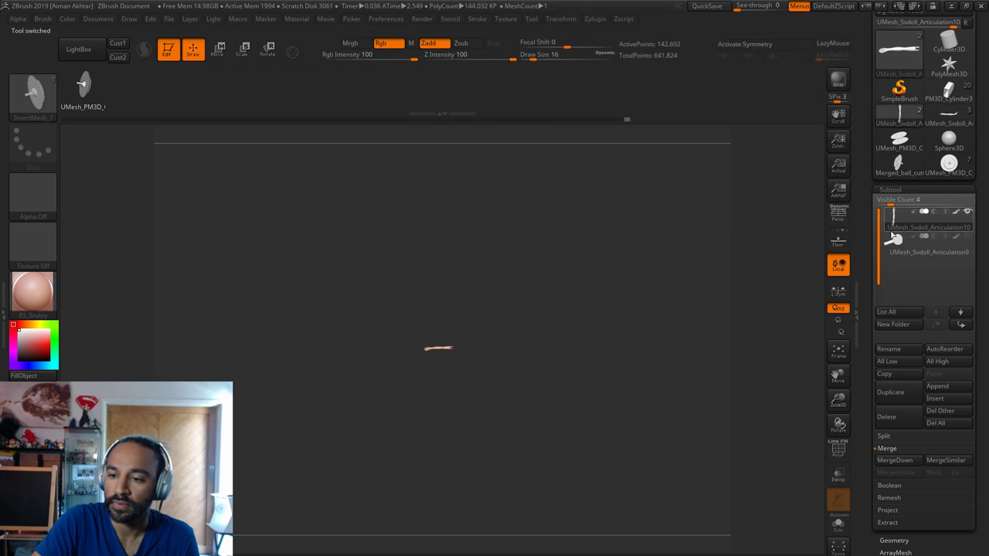
left_click(945, 113)
left_click(885, 220)
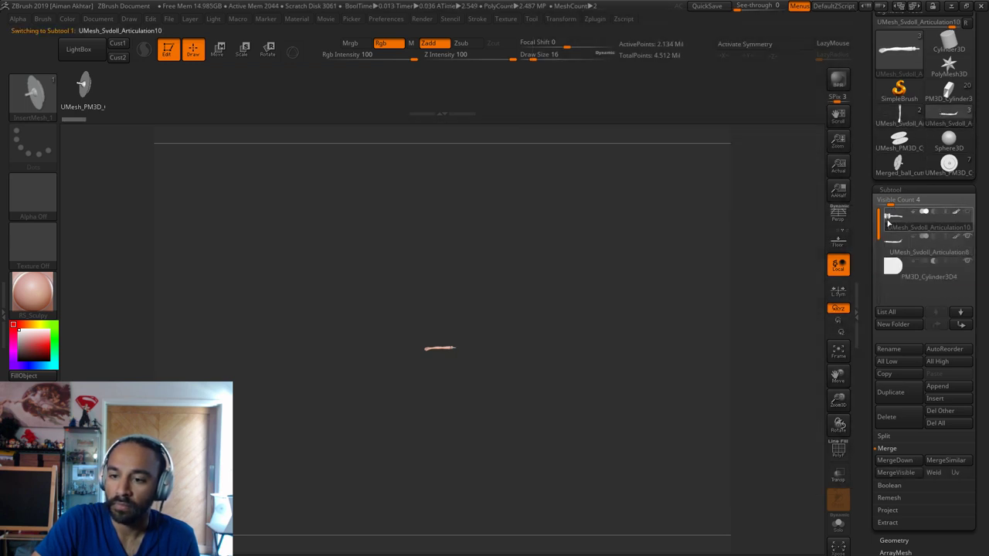
left_click_drag(601, 341, 660, 486, "alt")
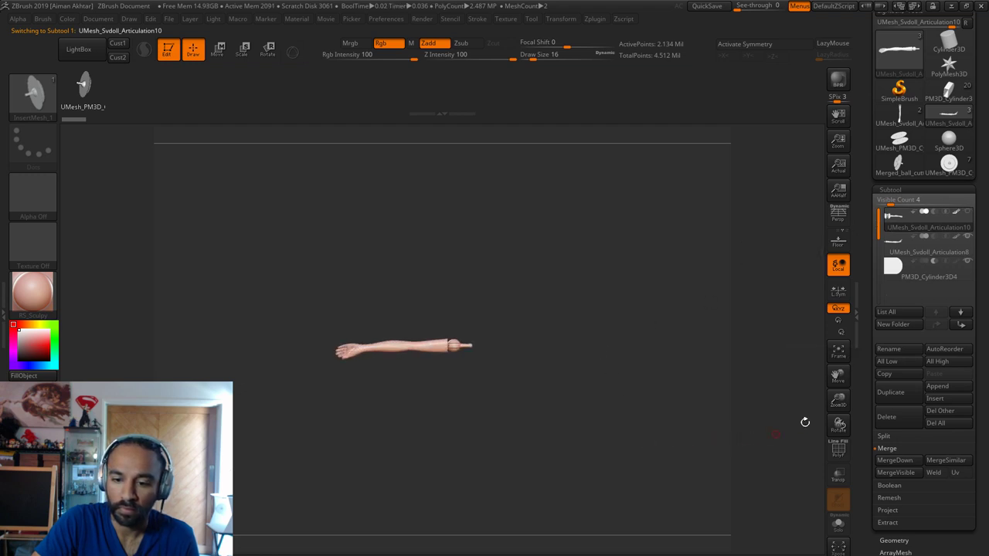
left_click(838, 525)
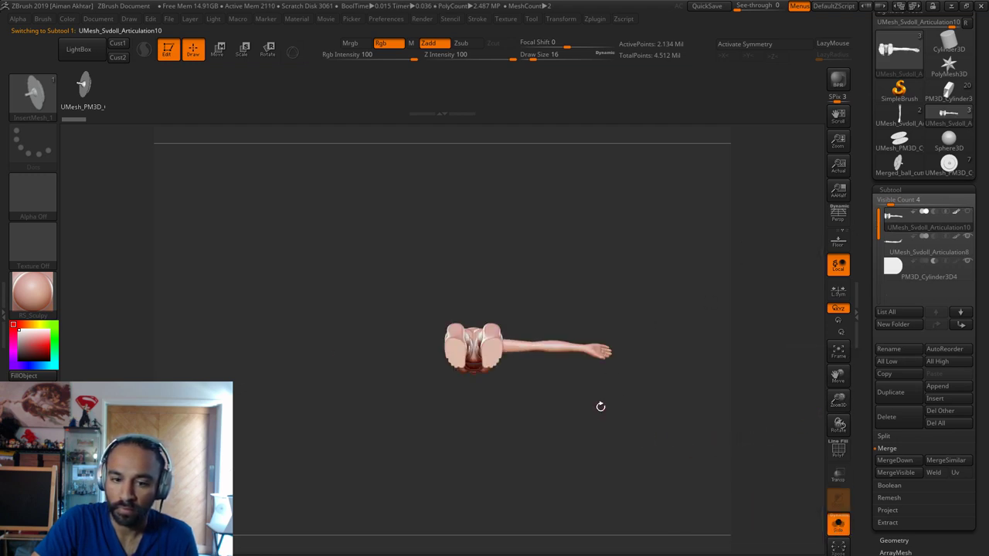
left_click_drag(598, 488, 700, 466)
left_click_drag(623, 464, 638, 541, "alt")
left_click_drag(550, 442, 595, 357)
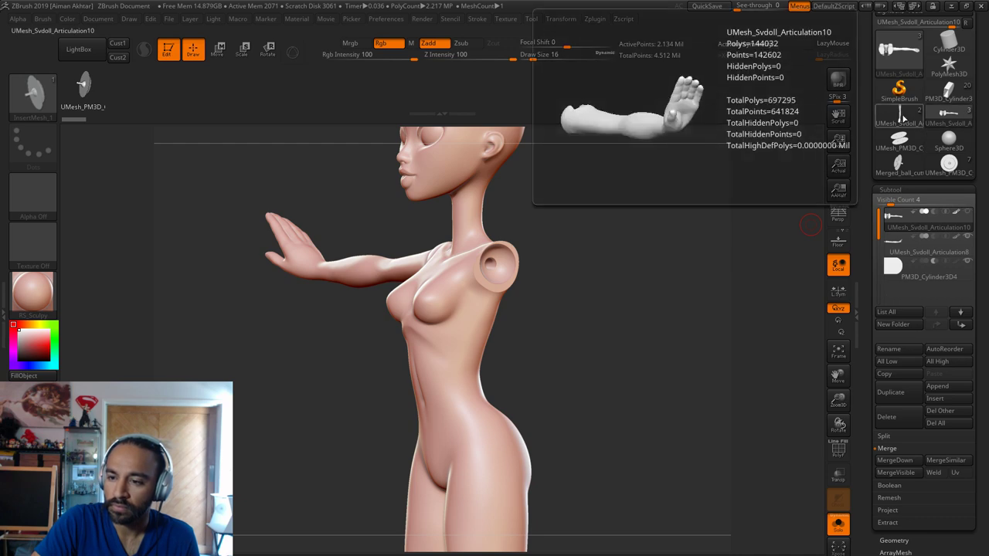
left_click_drag(985, 148, 986, 204)
left_click(914, 147)
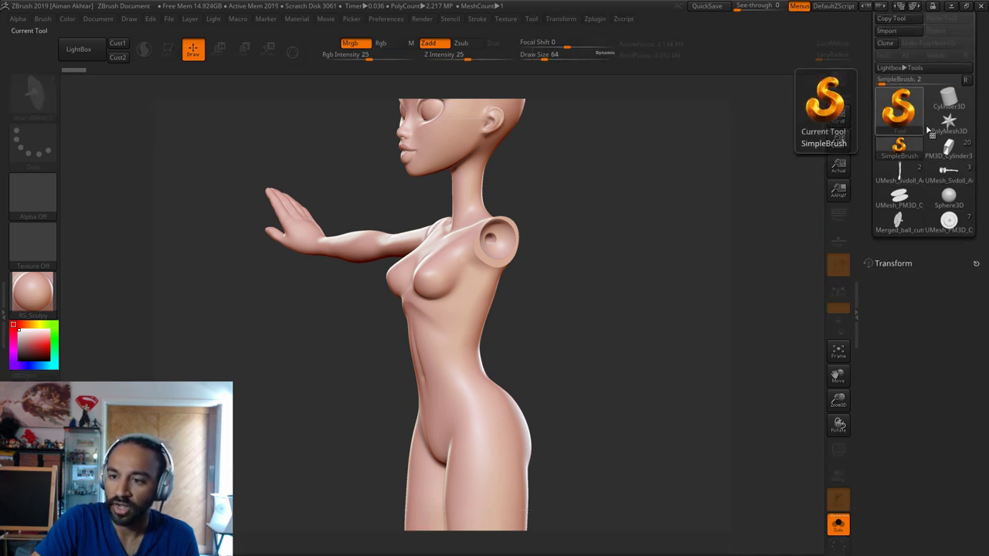
left_click_drag(982, 120, 981, 163)
left_click(892, 35)
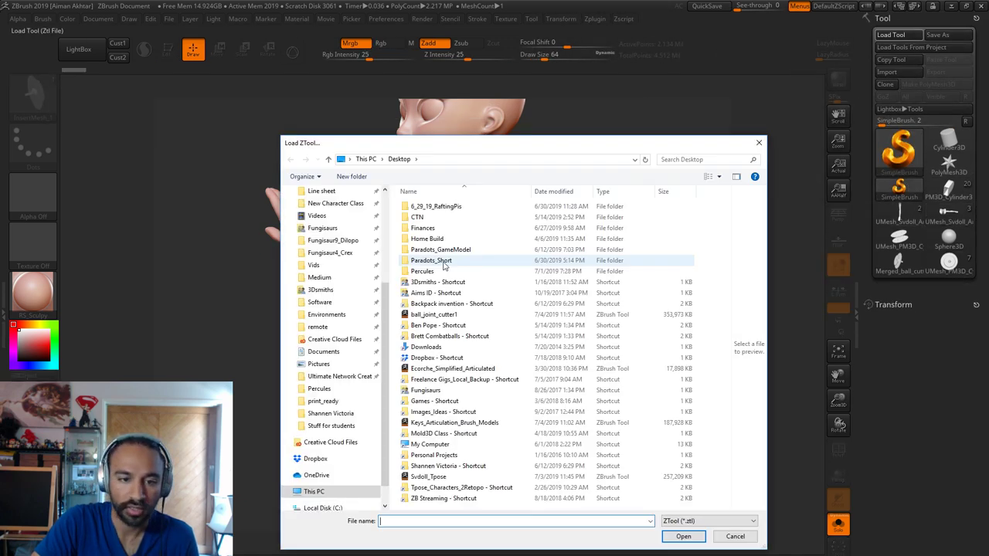
left_click(735, 537)
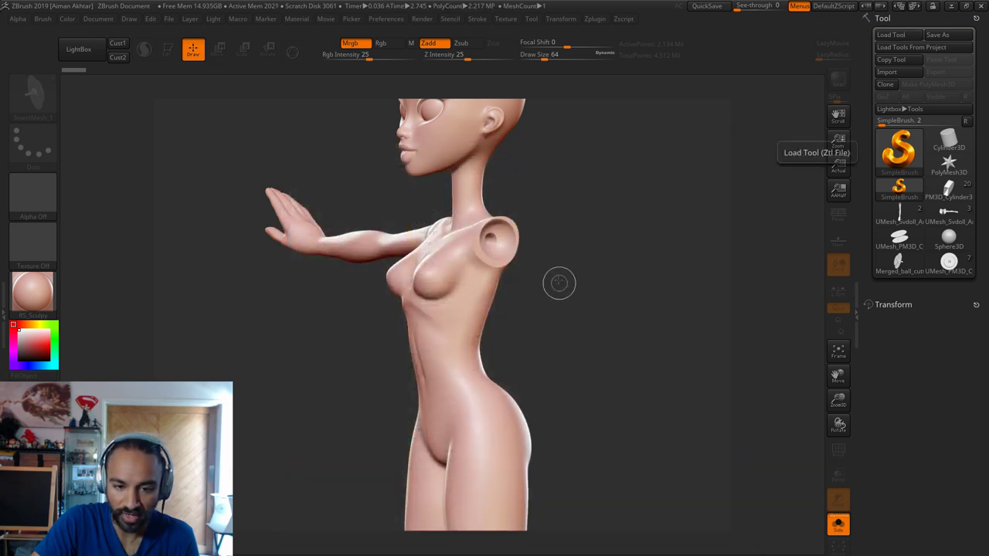
Clear the canvas, redraw the UMesh_Svdoll_Articulation10 doll upright, enter Edit mode, and frame the torso
left_click_drag(586, 288, 566, 291)
key("ctrl+n")
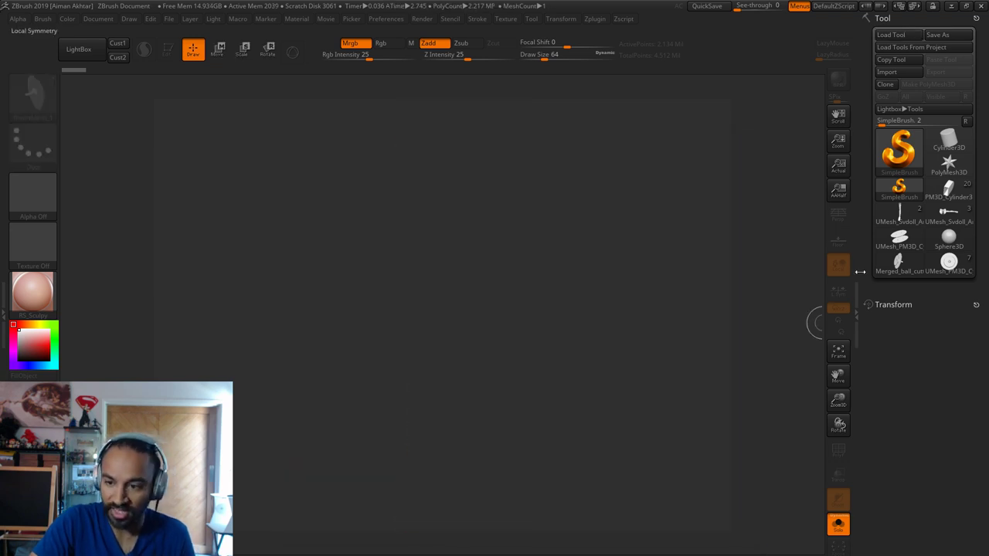
left_click(950, 215)
left_click_drag(461, 279, 463, 506)
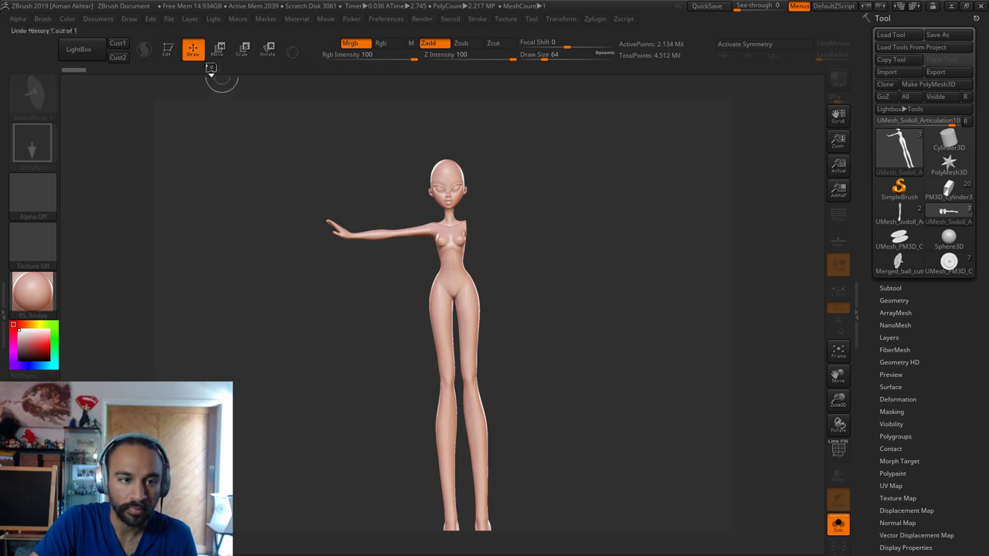
left_click(169, 51)
mouse_move(376, 397)
left_mouse_down("alt")
mouse_move(398, 432)
mouse_move(389, 414)
left_mouse_up("alt")
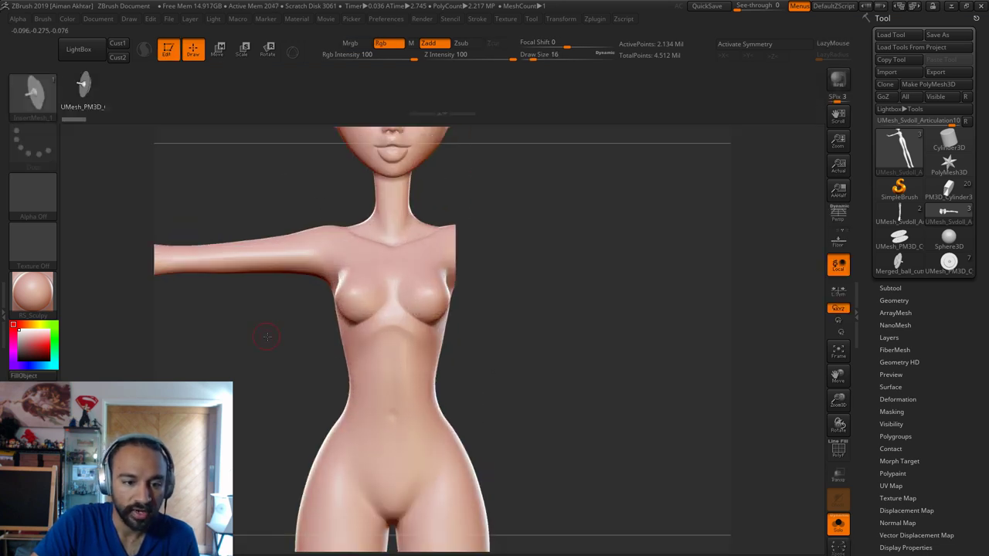
Try to insert the cutter mesh at the doll's open, armless shoulder with the InsertMesh brush
left_click_drag(269, 322, 515, 362, "alt")
mouse_move(559, 279)
left_mouse_down()
mouse_move(569, 303)
mouse_move(548, 304)
mouse_move(581, 242)
left_mouse_up()
key("ctrl+z")
key("ctrl+z")
key("ctrl+n")
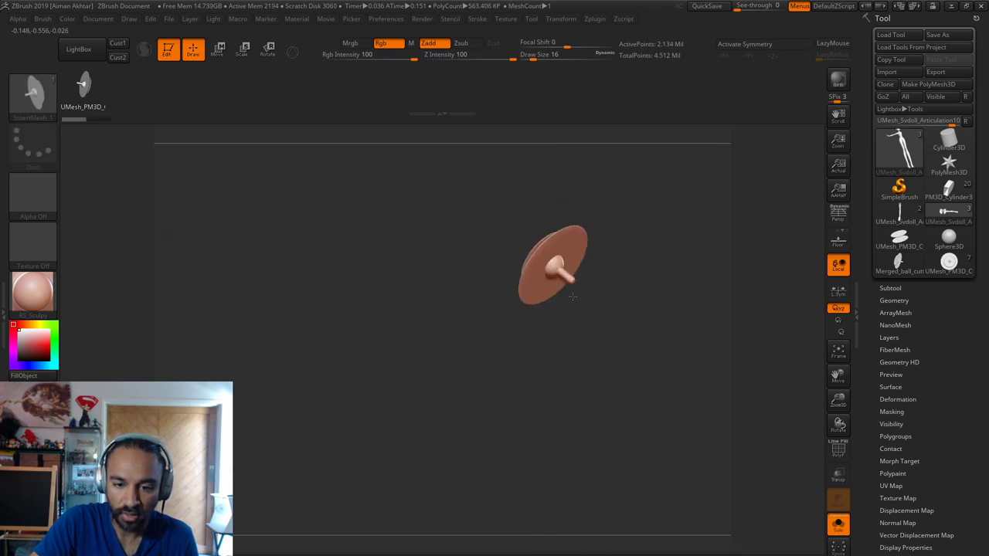
key("ctrl+z")
key("ctrl+n")
left_click_drag(558, 285, 585, 319)
key("ctrl+z")
key("ctrl+n")
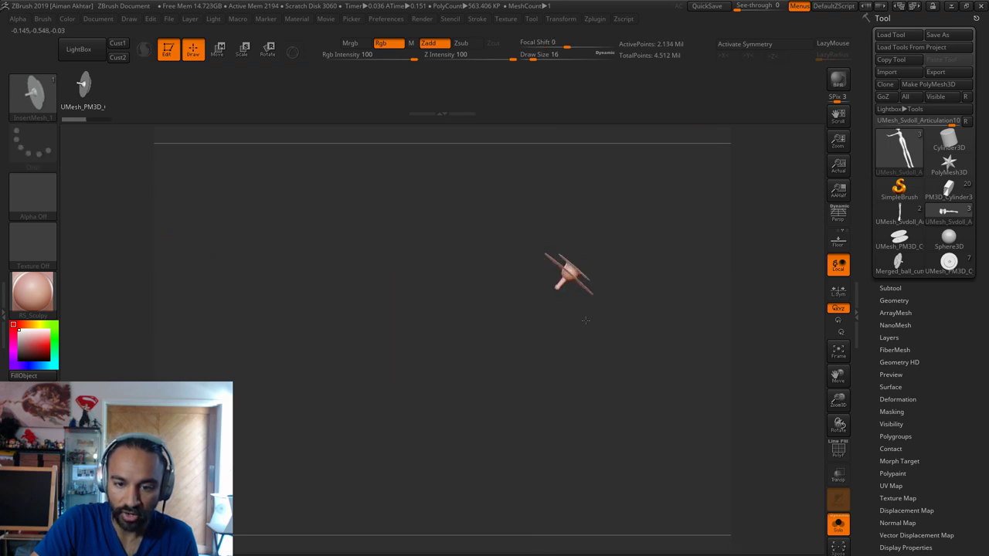
key("ctrl+z")
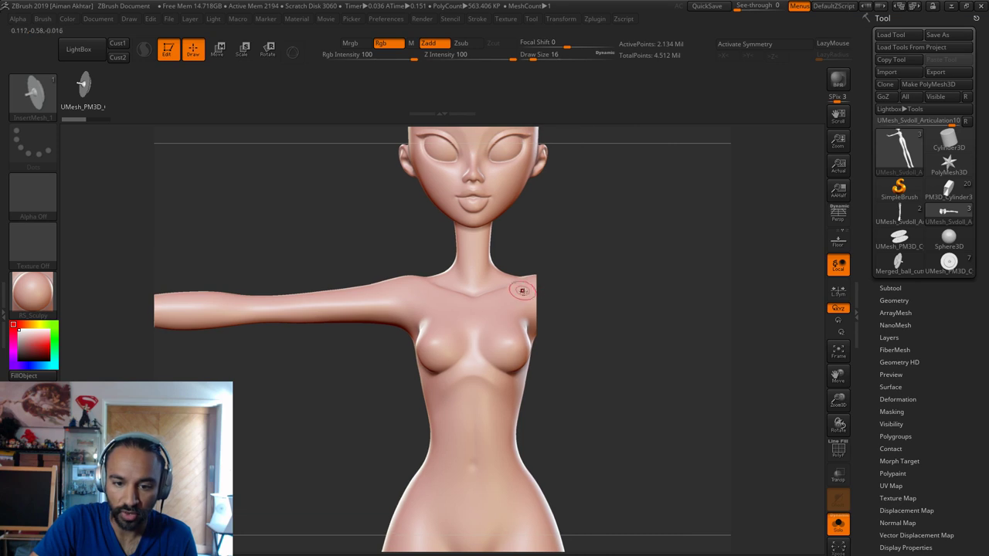
Try to insert the cutter at several points around the extended arm's shoulder, the upper chest and the cut shoulder edge
key("ctrl+n")
left_click_drag(421, 295, 422, 270)
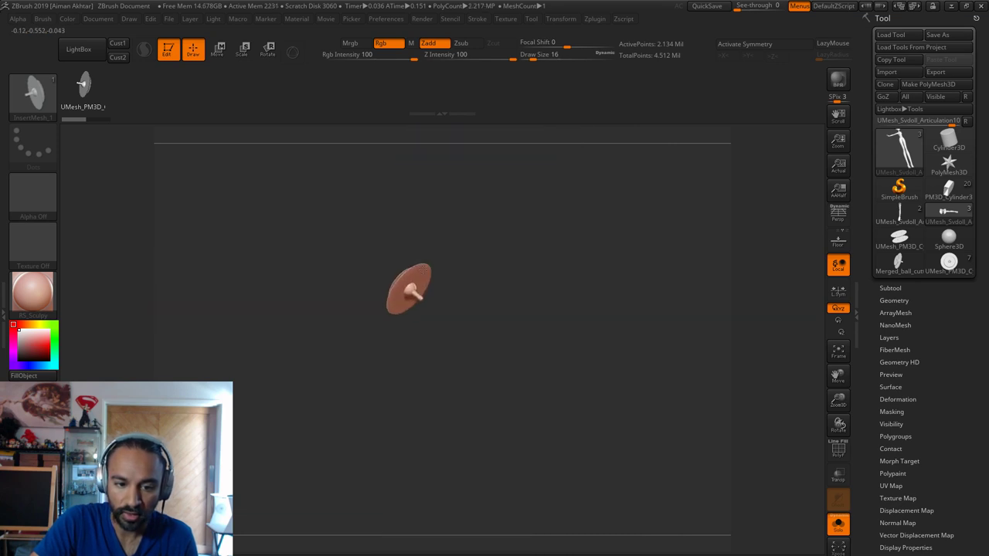
key("ctrl+z")
key("ctrl+n")
left_click_drag(452, 302, 471, 238)
key("ctrl+z")
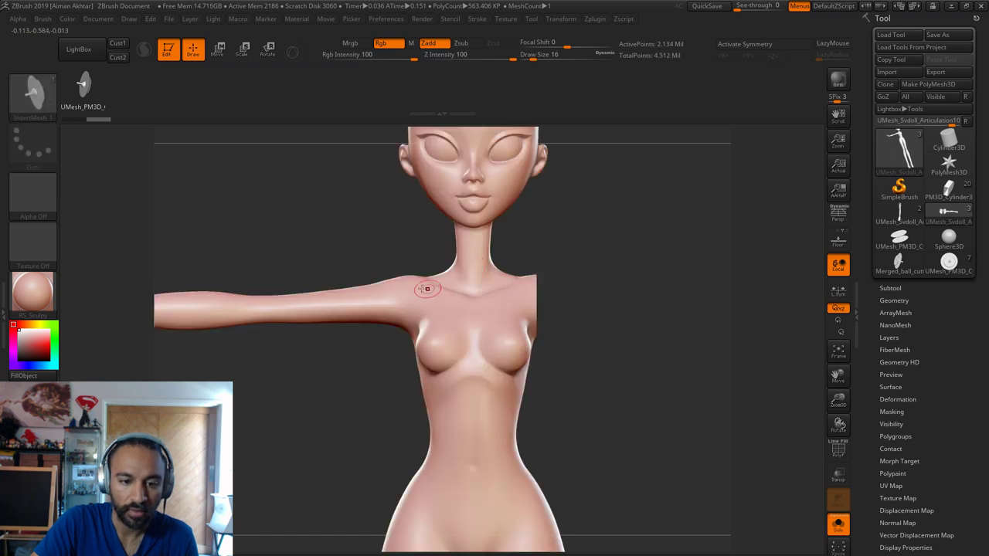
left_click_drag(404, 274, 403, 237)
key("ctrl+z")
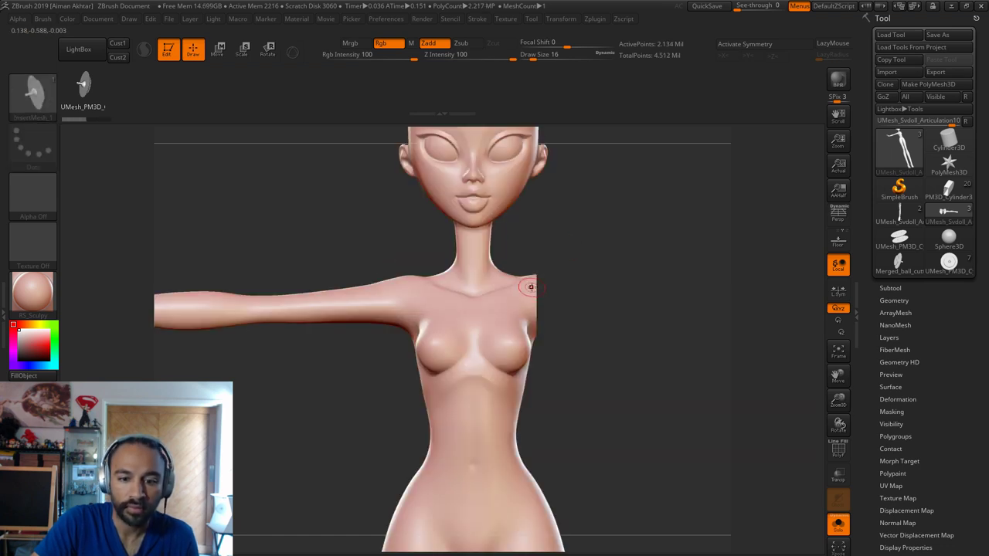
left_click_drag(530, 287, 533, 279)
key("ctrl+z")
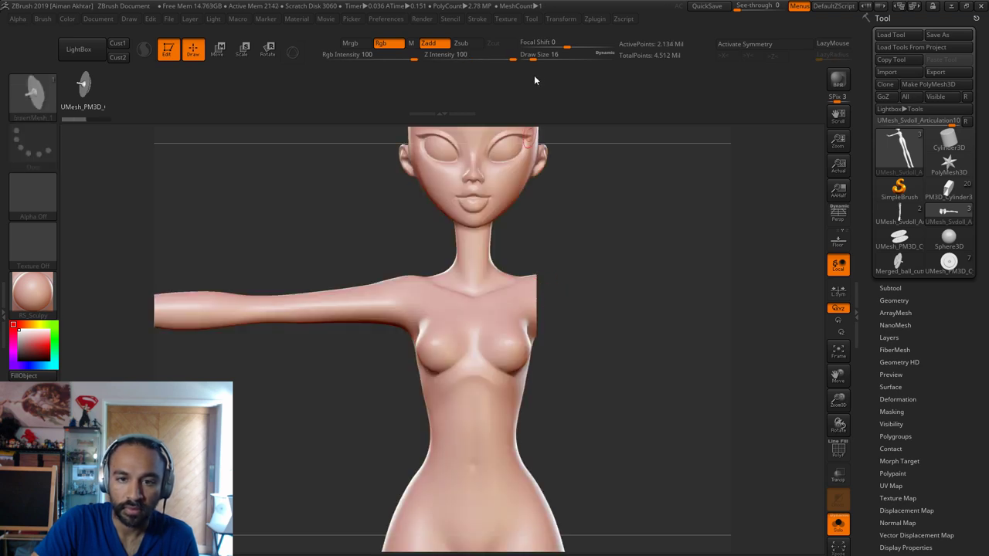
Try to insert the cutter on the extended arm's shoulder with X symmetry active, and turn symmetry back off
key("x")
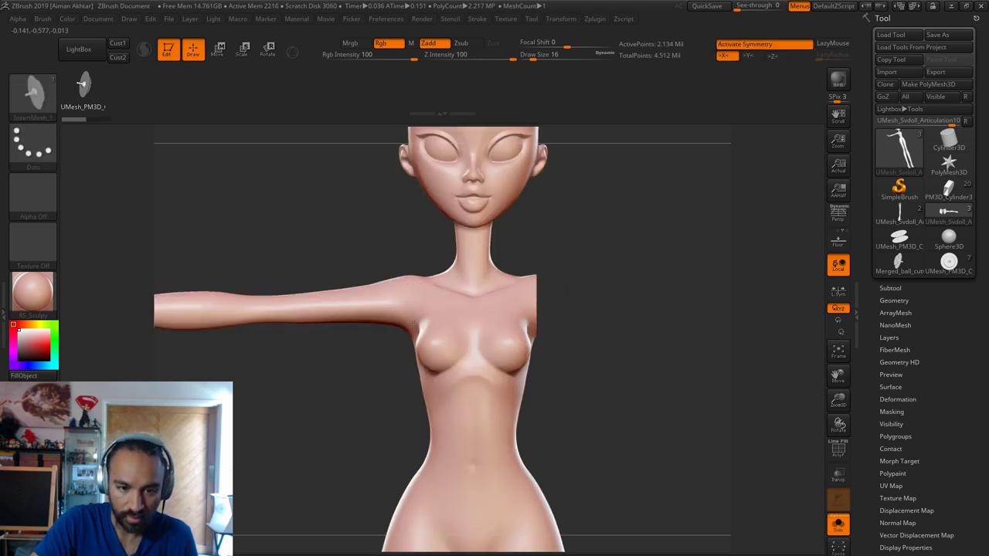
left_click_drag(413, 292, 418, 298)
key("ctrl+z")
key("ctrl+z")
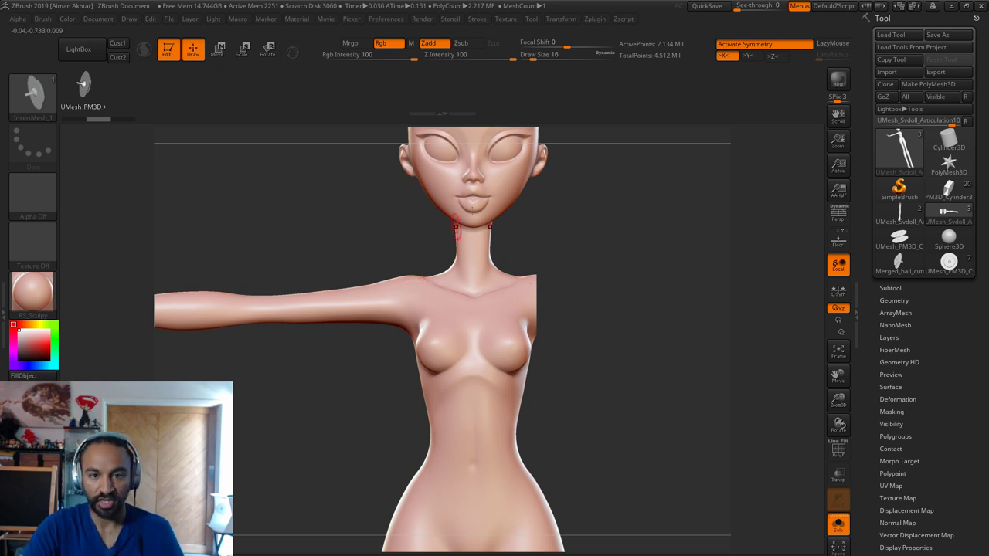
left_click_drag(420, 298, 423, 265)
key("ctrl+z")
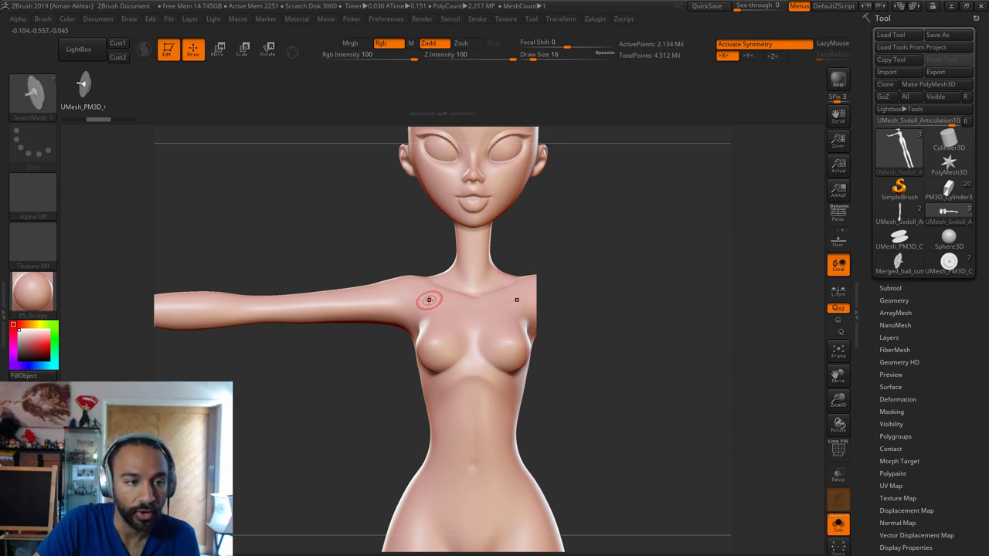
key("x")
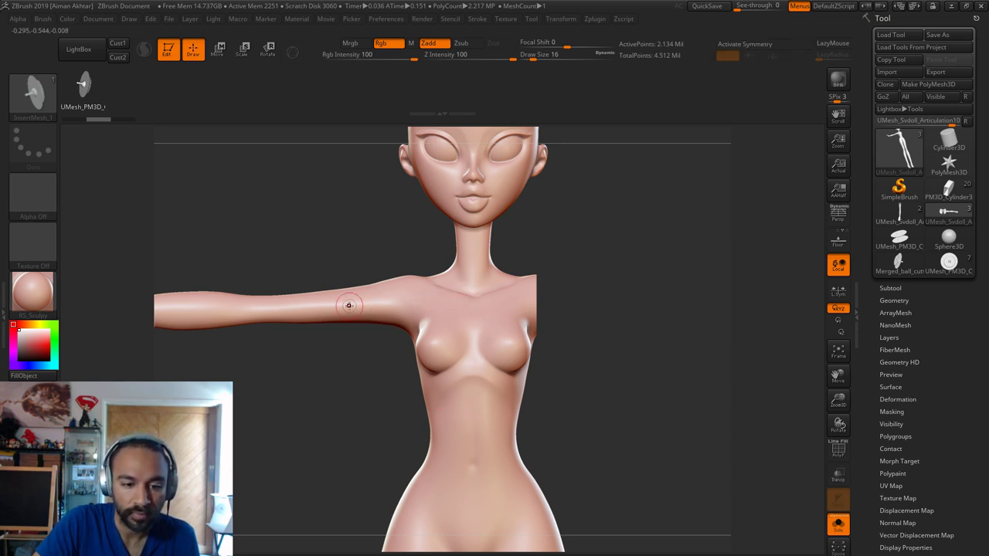
Try to insert the cutter on the doll's extended arm from a different viewing angle
mouse_move(349, 306)
left_mouse_down()
mouse_move(435, 297)
mouse_move(338, 238)
mouse_move(387, 255)
mouse_move(433, 224)
mouse_move(499, 303)
mouse_move(495, 329)
mouse_move(452, 320)
left_mouse_up()
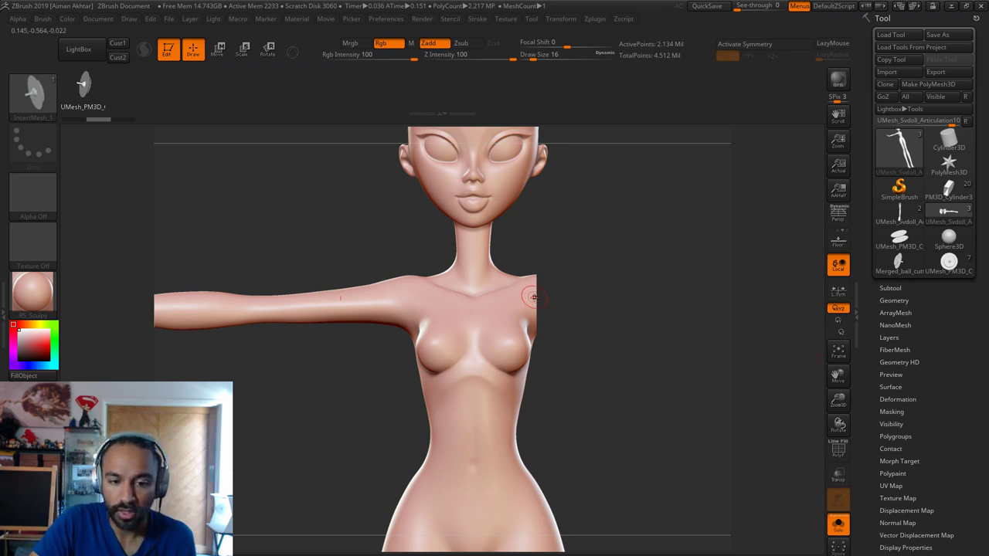
left_click_drag(644, 380, 647, 456, "shift")
left_click_drag(371, 279, 371, 240)
key("ctrl+z")
left_click_drag(572, 466, 574, 305, "shift")
Switch to the Merged_ball_cutter3 tool and create a new InsertMesh brush from it in side view
left_click(899, 264)
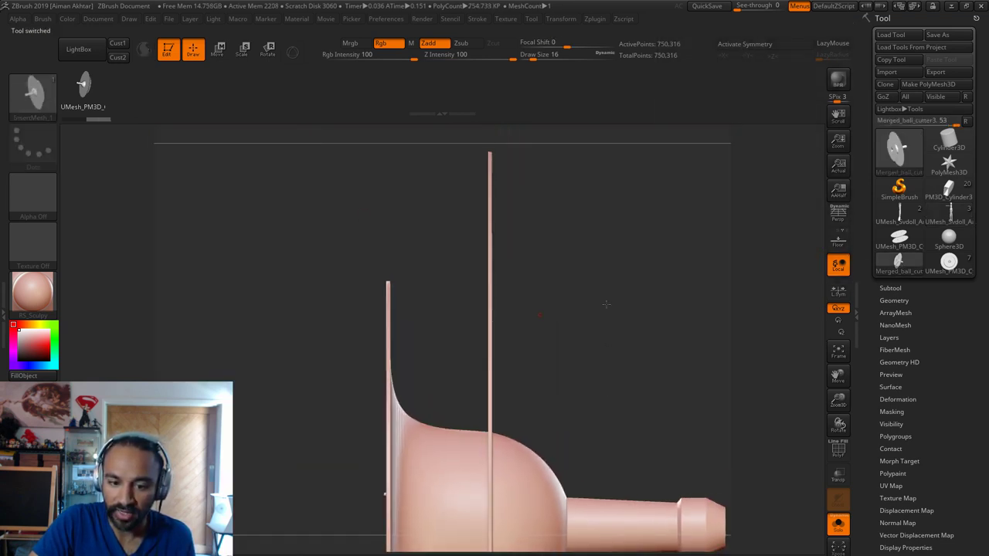
left_click_drag(607, 304, 552, 240, "alt")
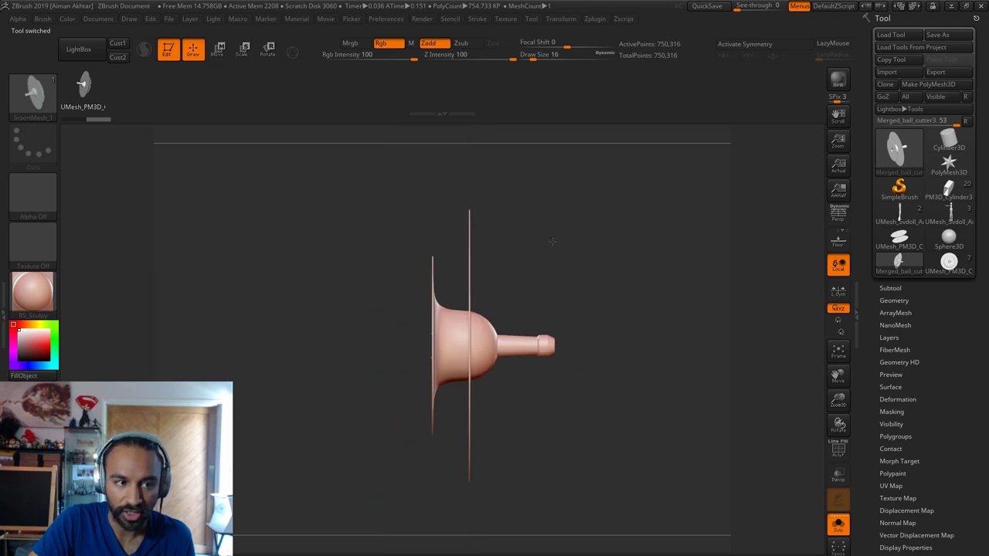
mouse_move(400, 324)
left_mouse_down()
mouse_move(488, 393)
mouse_move(621, 403)
mouse_move(533, 401)
mouse_move(560, 397)
mouse_move(541, 344)
left_mouse_up()
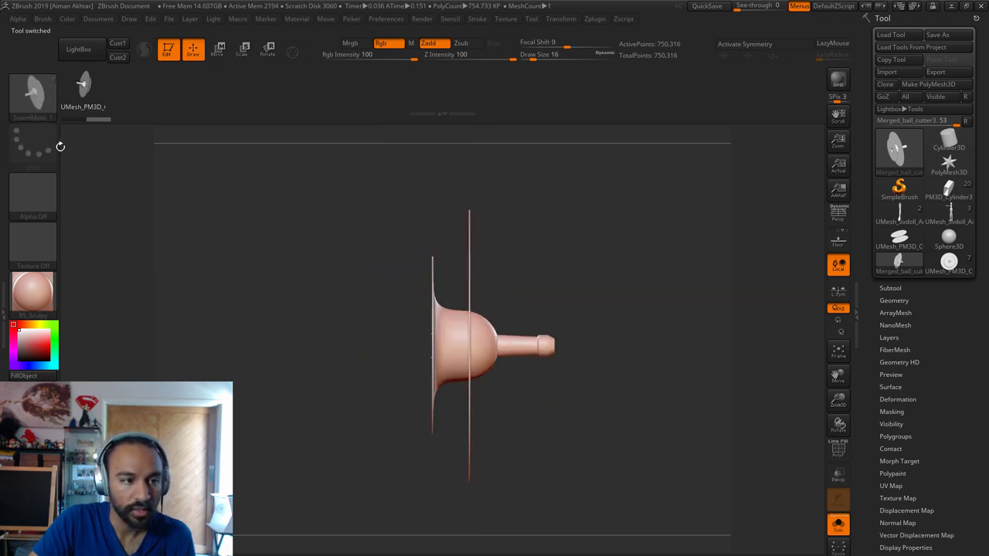
left_click(33, 93)
left_click(270, 405)
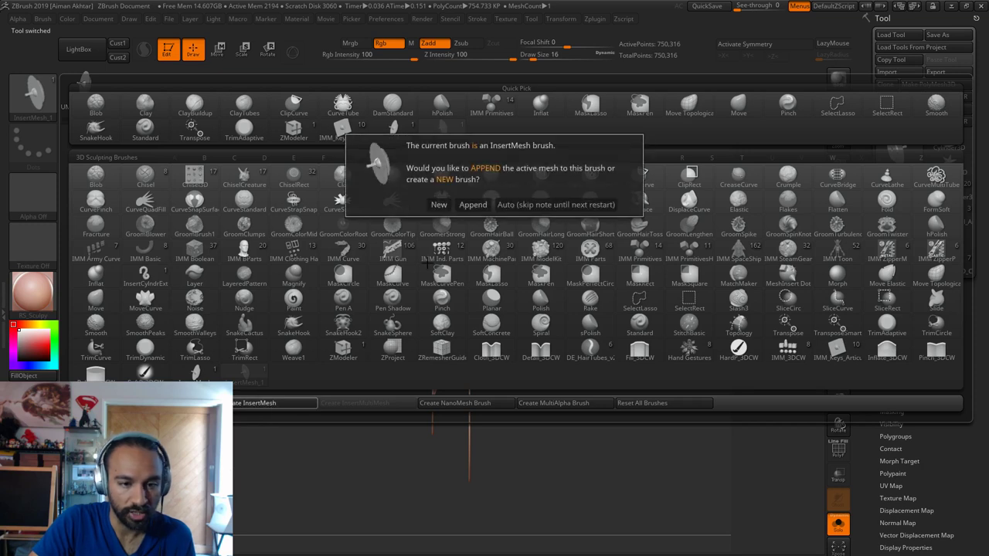
left_click(439, 205)
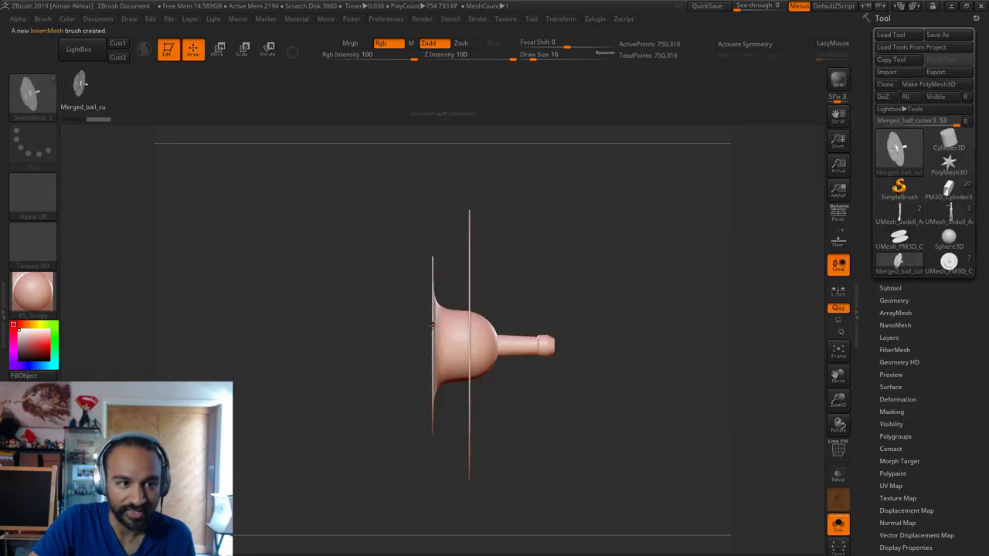
Switch back to the UMesh_Svdoll_Articulation10 doll tool and frame its upper body
mouse_move(935, 268)
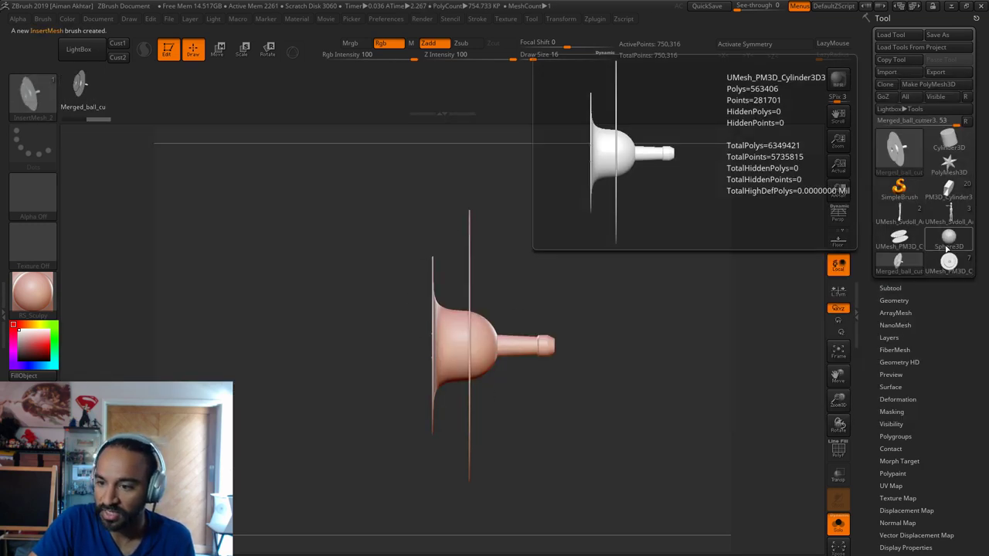
left_click(949, 212)
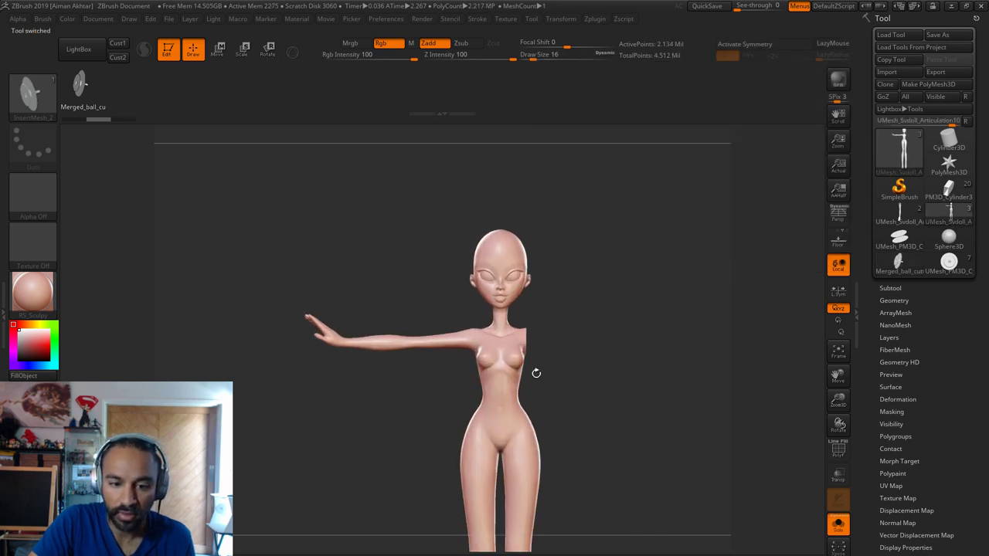
left_click_drag(625, 425, 618, 495, "alt")
Try to insert the cutter on the doll's chest and shoulder with the newly created InsertMesh brush
left_click_drag(503, 357, 513, 279)
key("ctrl+z")
left_click_drag(525, 351, 528, 409)
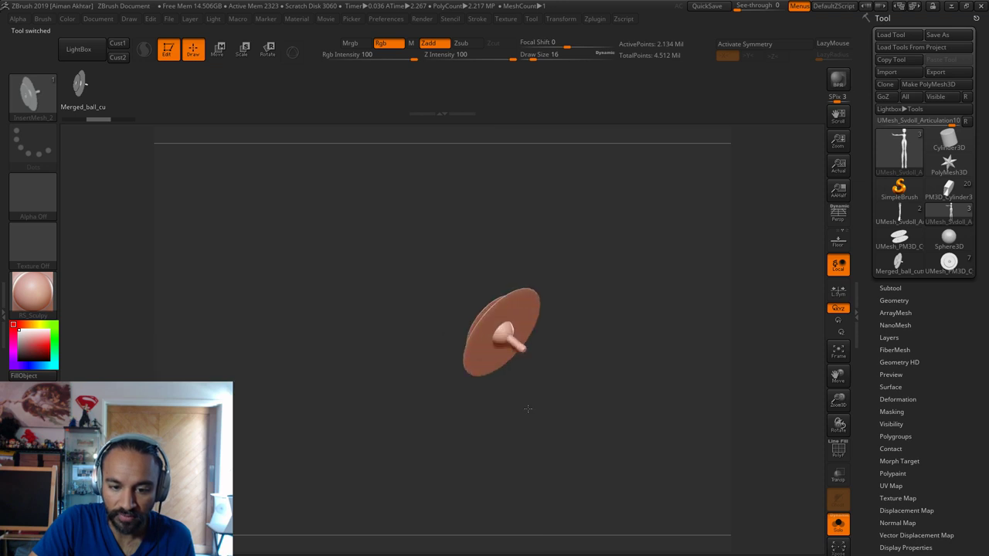
mouse_move(459, 368)
left_mouse_down()
mouse_move(534, 353)
mouse_move(579, 485)
left_mouse_up()
key("ctrl+z")
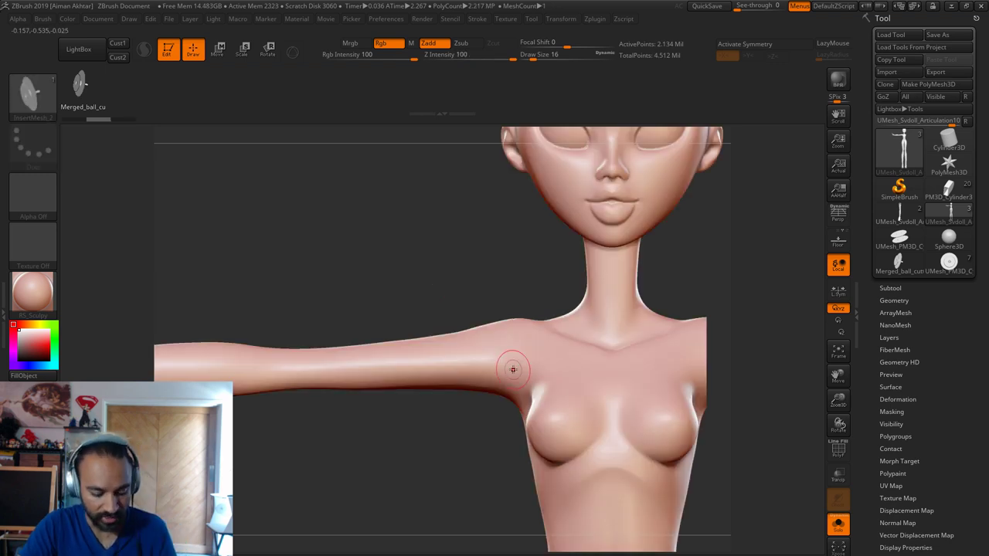
Turn off Solo and hide the UMesh_Svdoll_Articulation8 and PM3D_Cylinder3D4 subtools
left_click(842, 534)
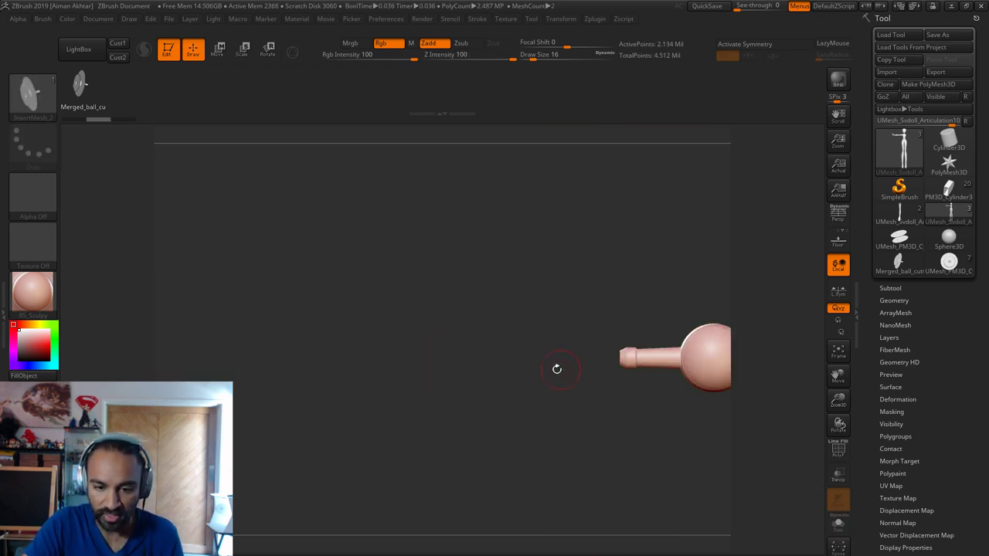
left_click_drag(676, 453, 526, 426, "alt")
left_click(894, 290)
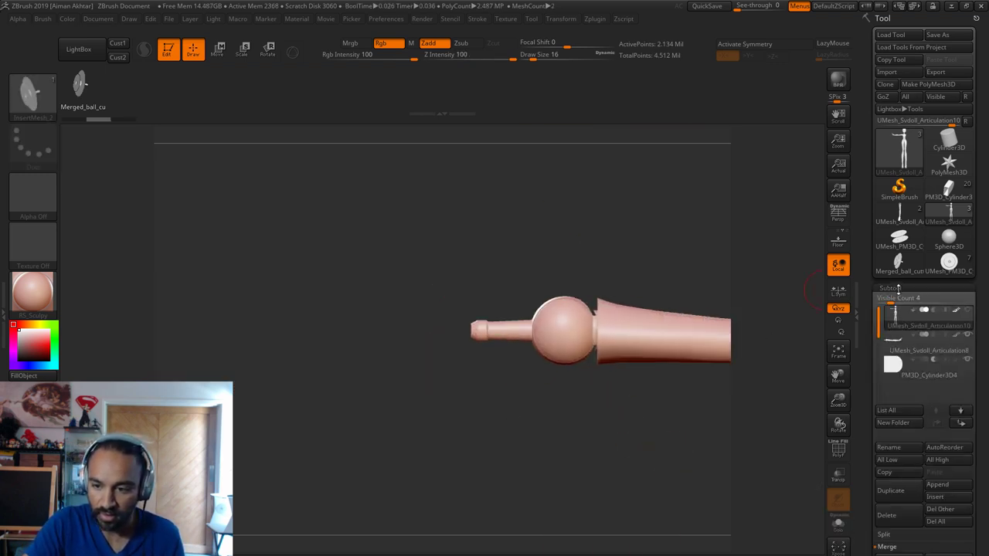
left_click(968, 336)
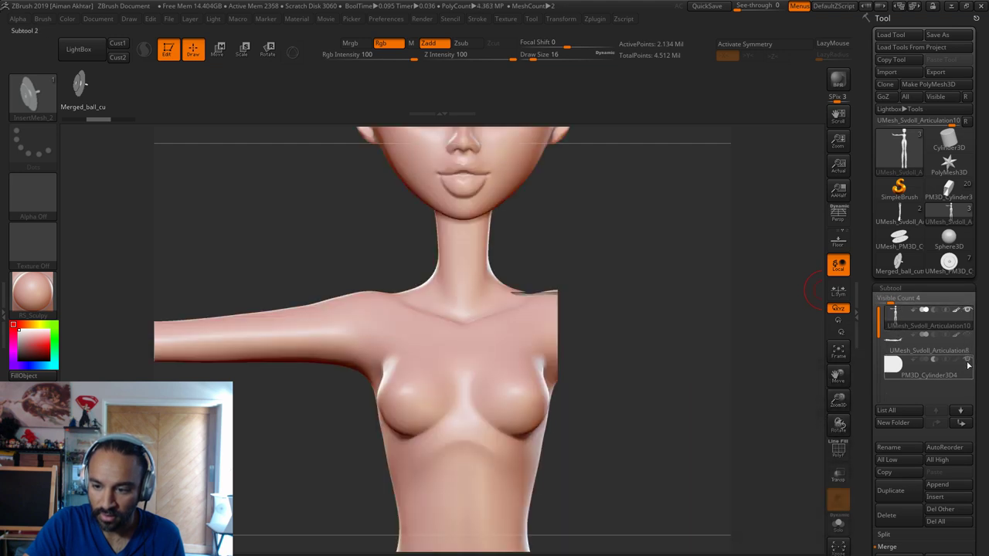
Try to insert the cutter directly on the body subtool at the extended arm's shoulder
mouse_move(358, 325)
left_mouse_down()
mouse_move(372, 387)
mouse_move(352, 430)
mouse_move(349, 414)
mouse_move(402, 377)
left_mouse_up()
key("ctrl+z")
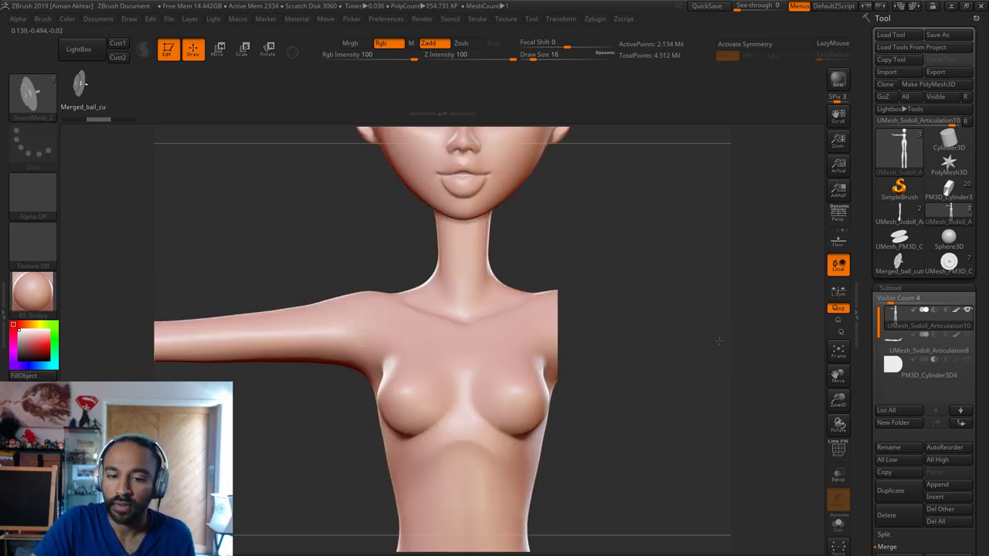
Append a cube subtool to the doll and insert the cutter mesh on the cube's front face, near the extended arm
left_click_drag(720, 341, 675, 341, "alt")
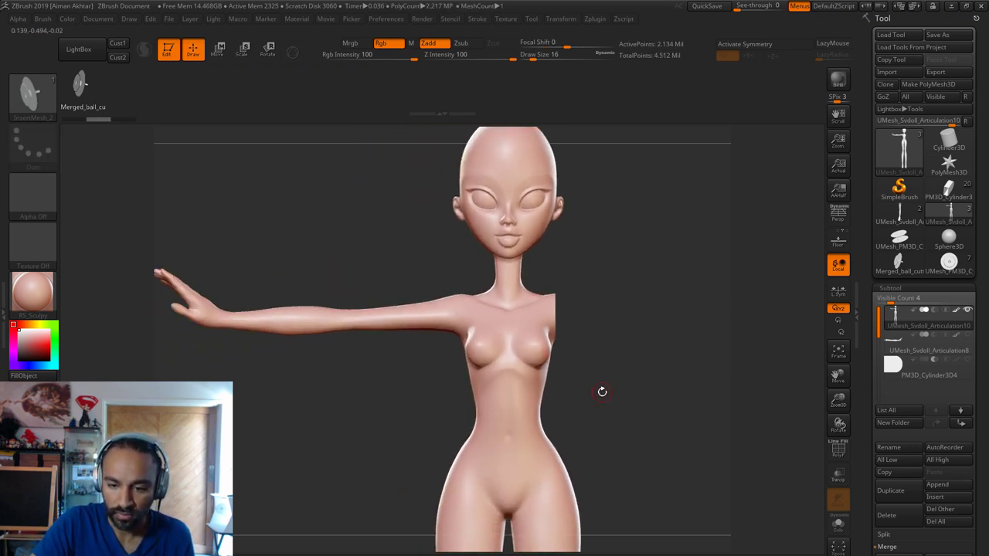
left_click(947, 490)
left_click(555, 424)
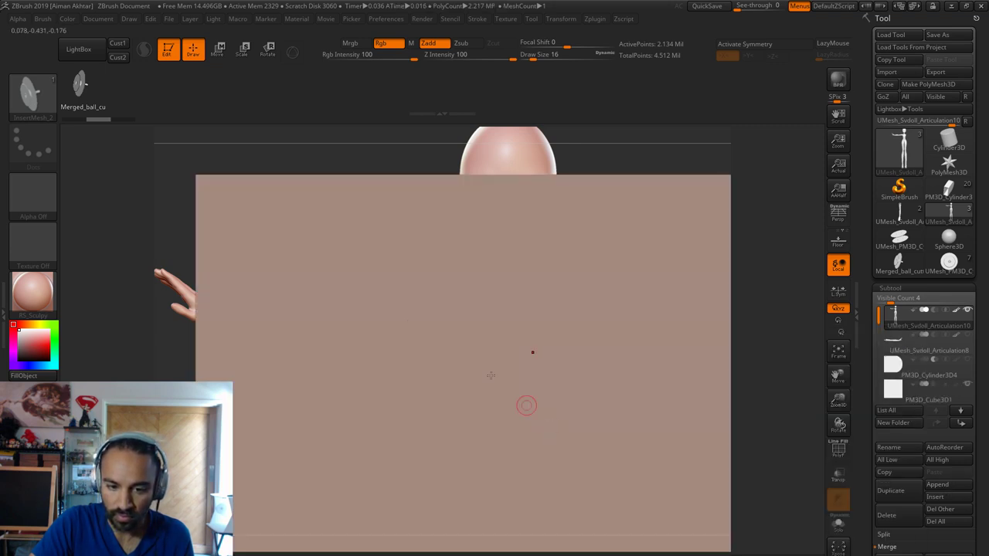
left_click(413, 303, "alt")
left_click_drag(411, 295, 425, 393)
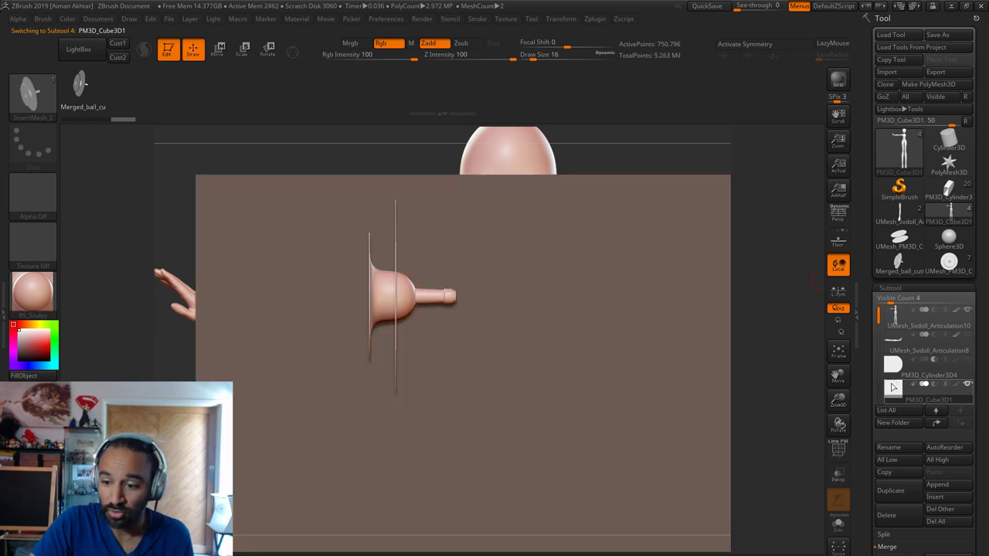
Split the inserted cutter into its own subtool and delete the PM3D_Cube3D1 cube subtool
left_click(900, 536)
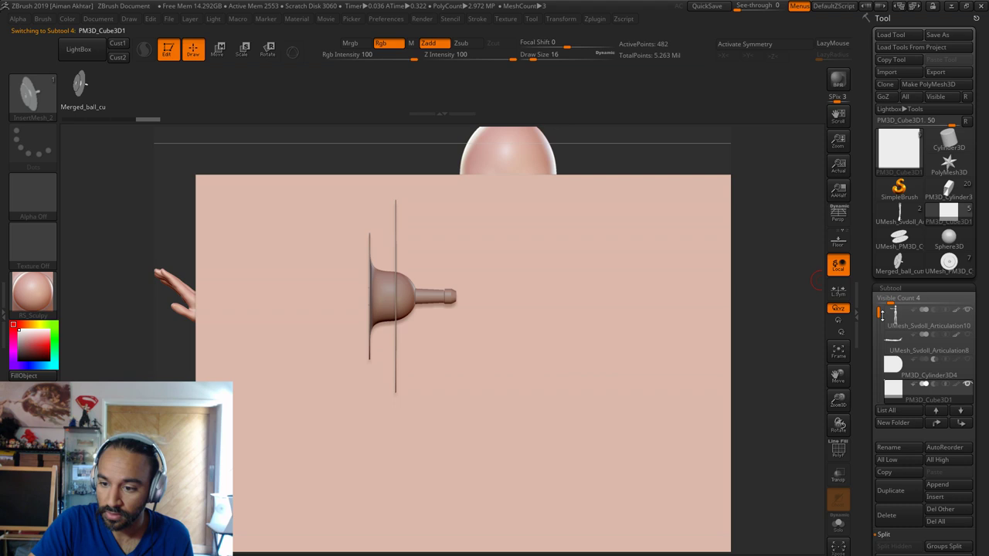
left_click_drag(880, 315, 881, 326)
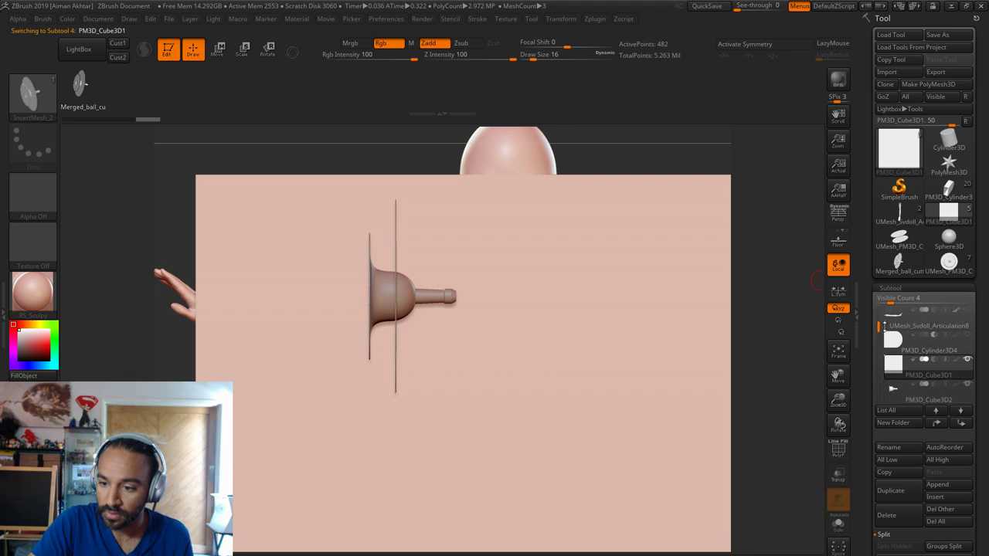
left_click(899, 519)
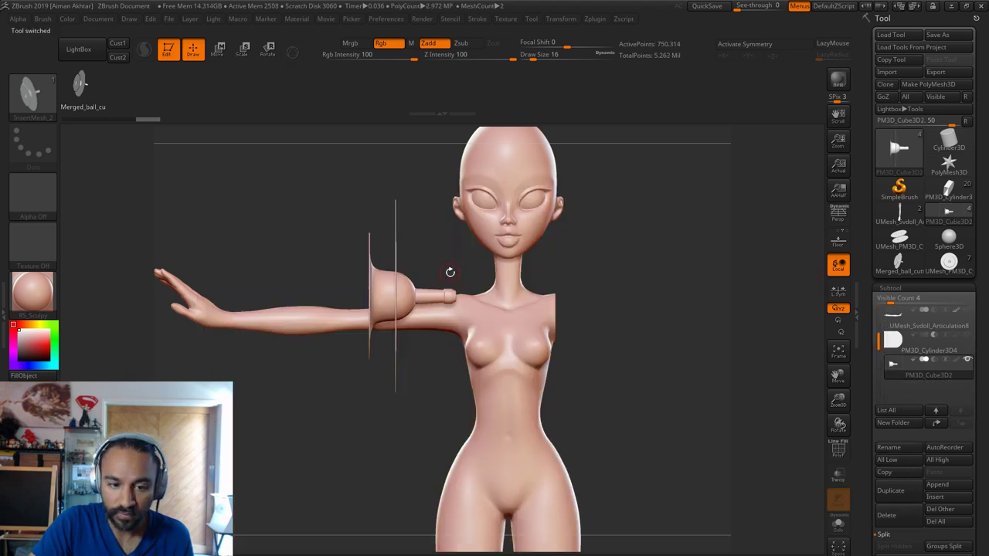
Move the cutter to the doll's shoulder at the base of the extended arm and scale it down to fit
key("w")
left_click_drag(393, 291, 536, 291, "shift")
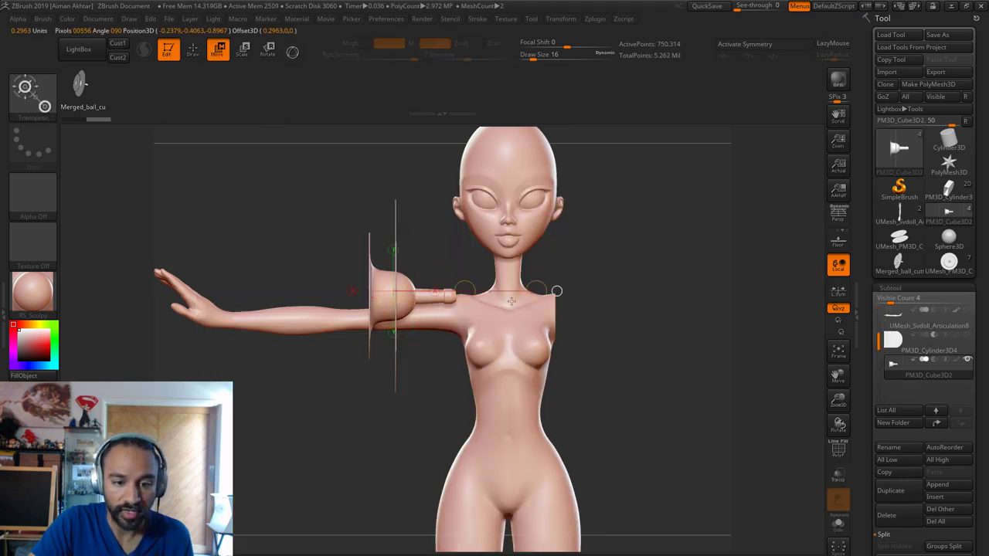
mouse_move(468, 292)
left_mouse_down()
mouse_move(536, 308)
mouse_move(510, 310)
mouse_move(616, 313)
mouse_move(526, 314)
left_mouse_up()
left_click(242, 49)
left_click(223, 55)
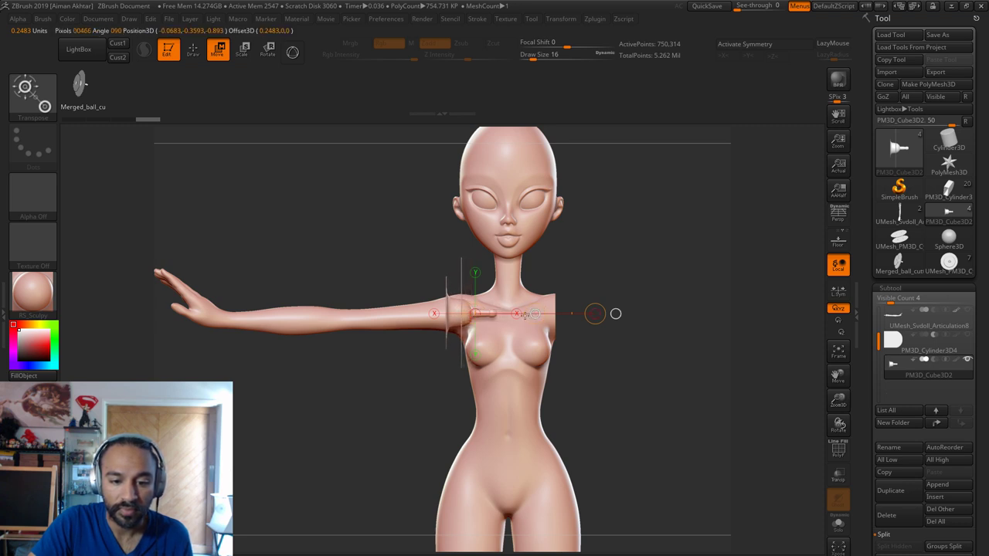
Move the cutter along its Z axis, as seen from the top view, so it lines up with the base of the extended arm
left_click_drag(450, 421, 561, 503)
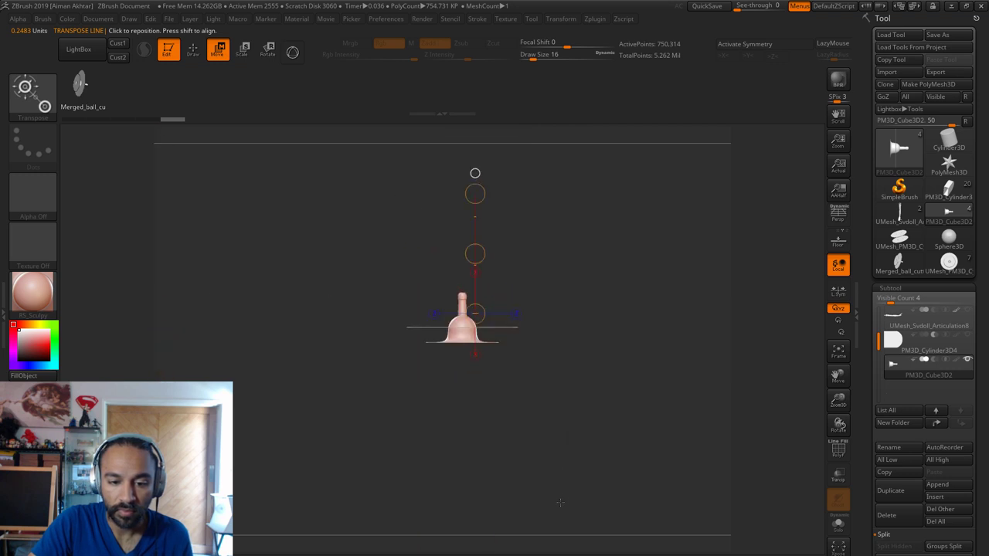
mouse_move(421, 472)
left_mouse_down("alt")
mouse_move(505, 439)
mouse_move(641, 423)
mouse_move(640, 402)
left_mouse_up("alt")
left_click_drag(682, 286, 267, 294, "shift")
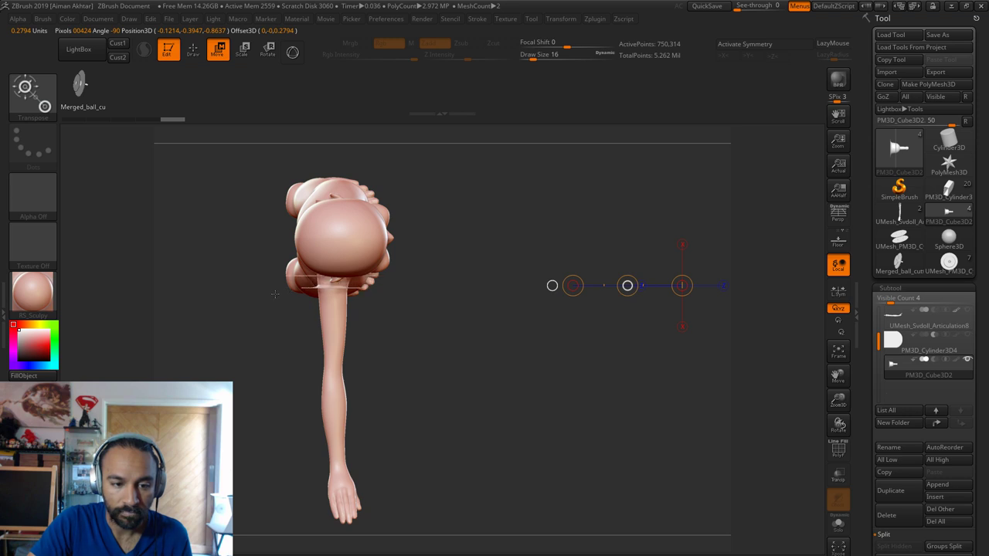
left_click_drag(399, 407, 607, 531)
left_click_drag(595, 369, 616, 516, "shift")
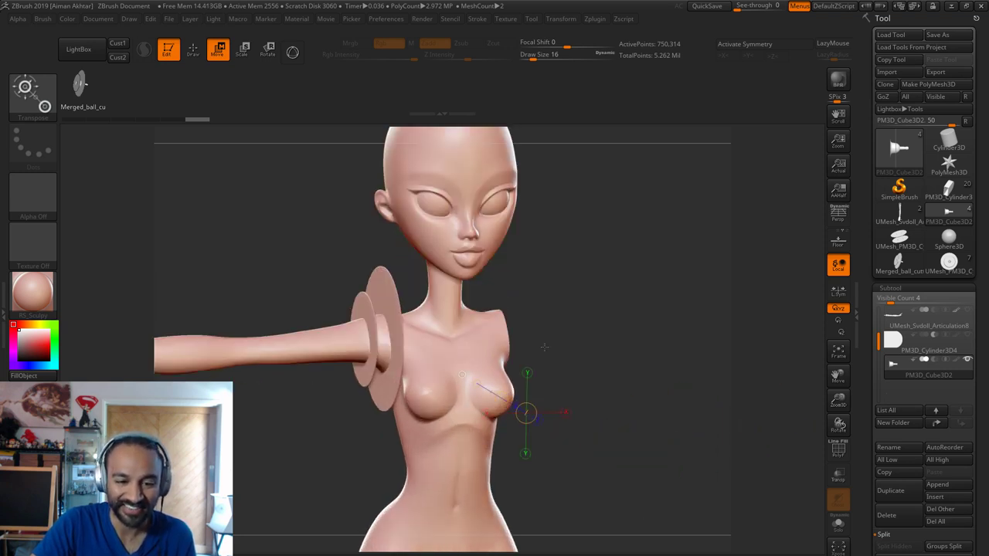
Turn on ghosted transparency in a close front view of the shoulder so the cutter shows through the body
left_click_drag(552, 346, 578, 344)
left_click_drag(634, 286, 684, 462, "alt")
key("q")
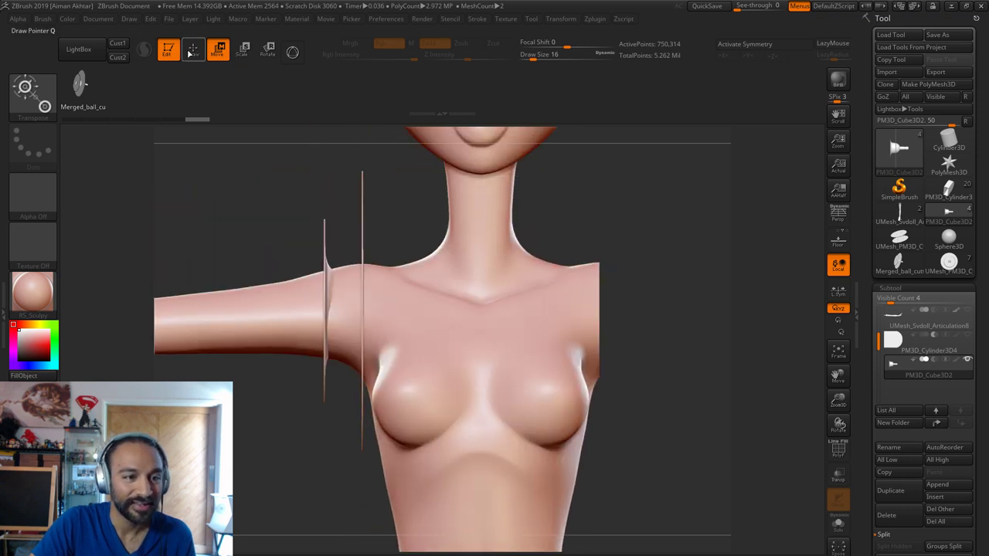
left_click_drag(737, 369, 751, 400)
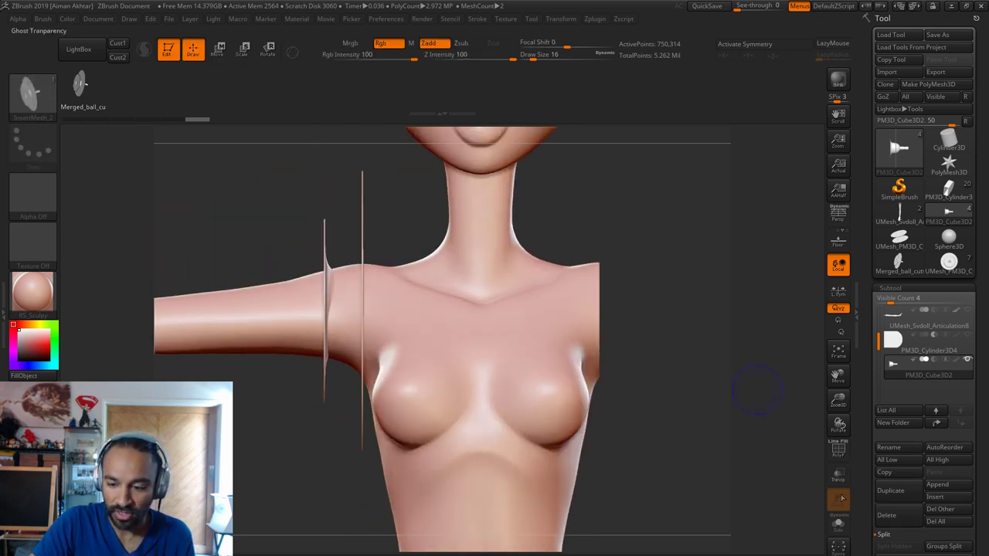
left_click(839, 475)
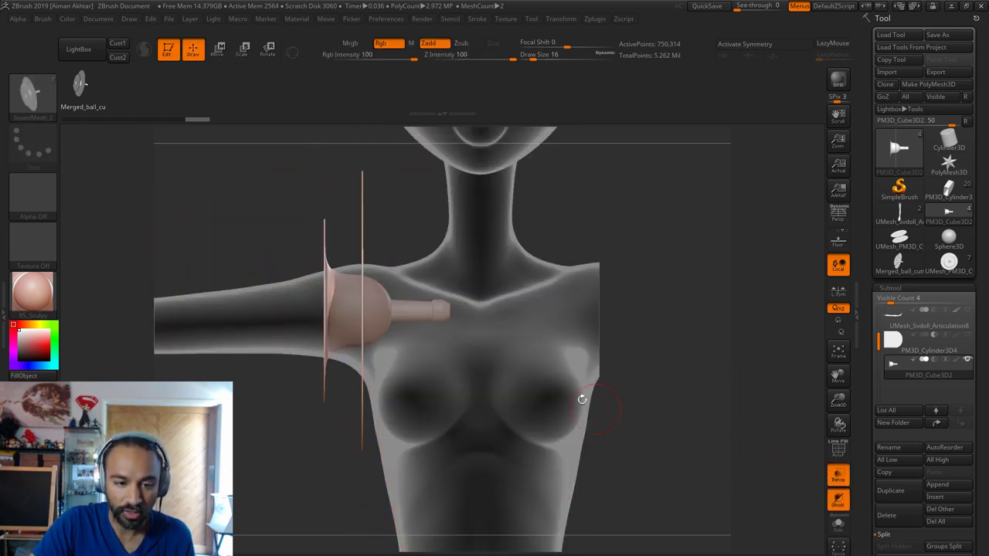
Nudge the cutter slightly downward in the front view to centre it vertically in the shoulder
left_click(226, 51)
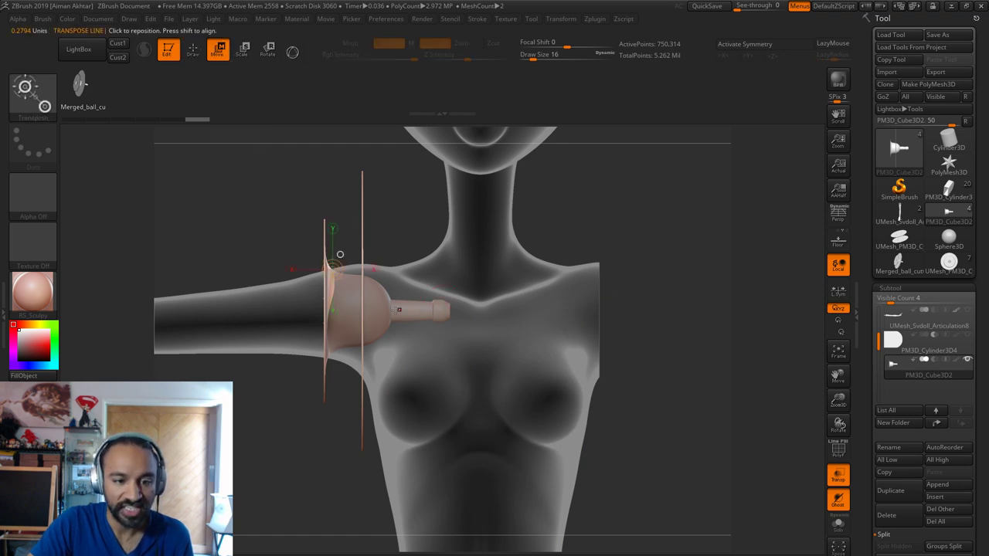
left_click_drag(371, 310, 496, 311)
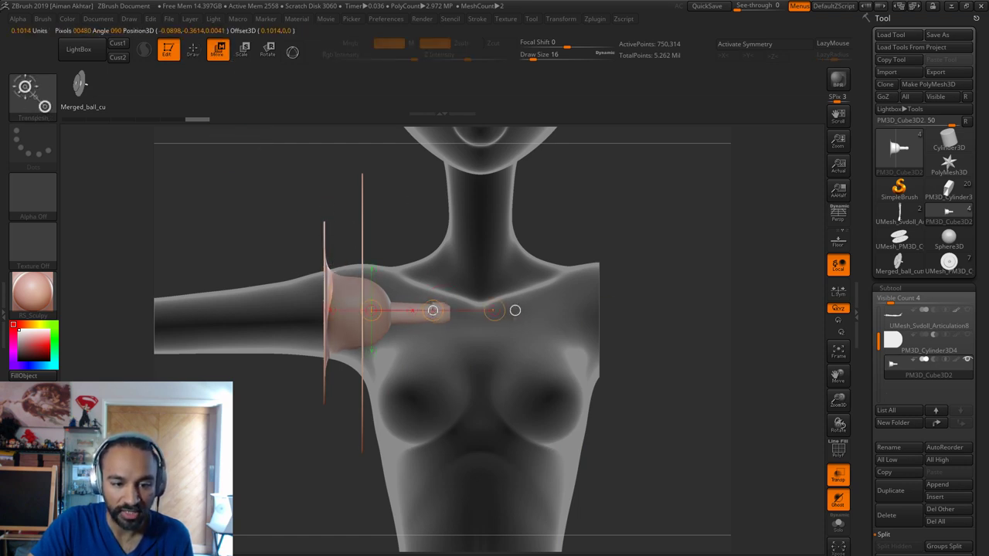
mouse_move(292, 226)
left_mouse_down()
mouse_move(399, 244)
mouse_move(296, 232)
left_mouse_up()
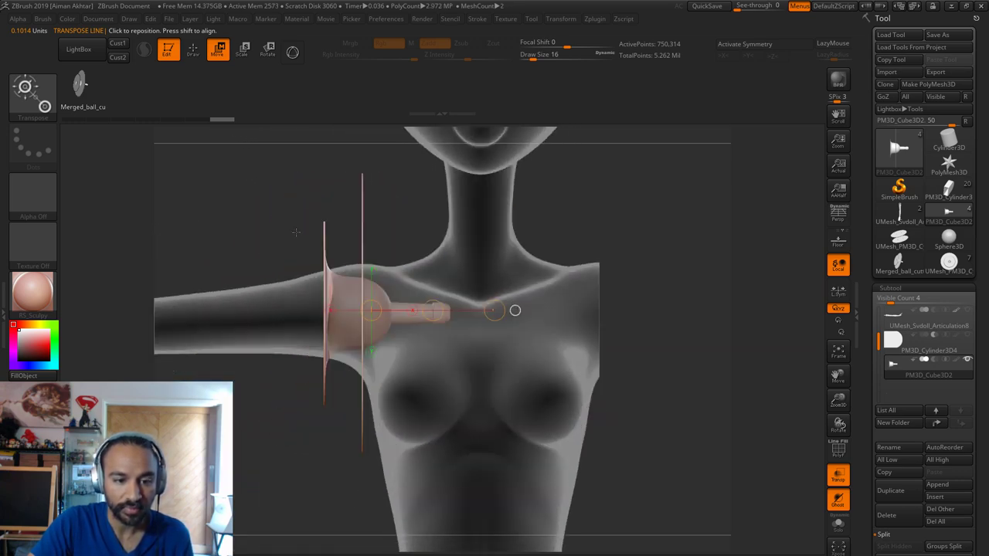
Centre the cutter's disc on the shoulder in the side view, using small moves along the Z axis
left_click_drag(229, 136, 303, 164)
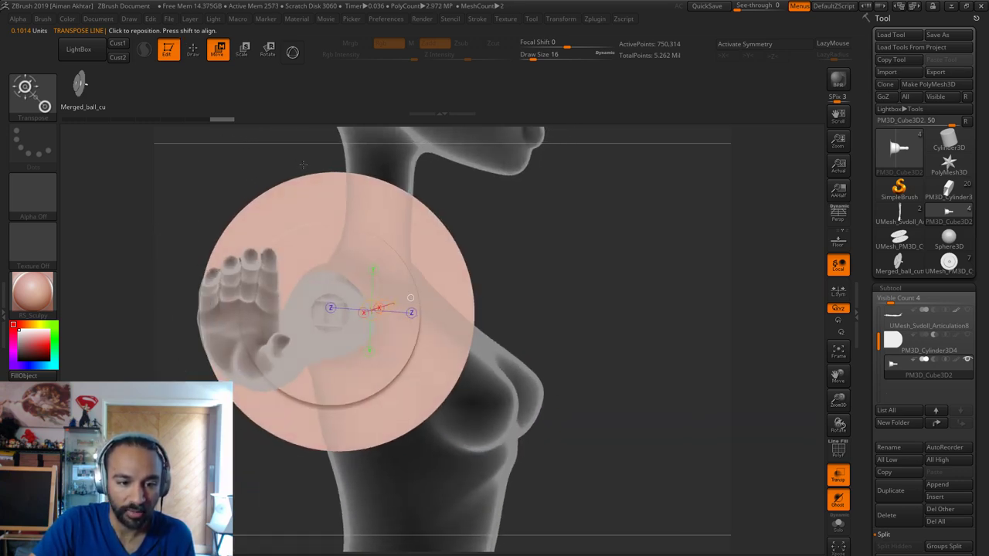
left_click_drag(340, 284, 543, 292)
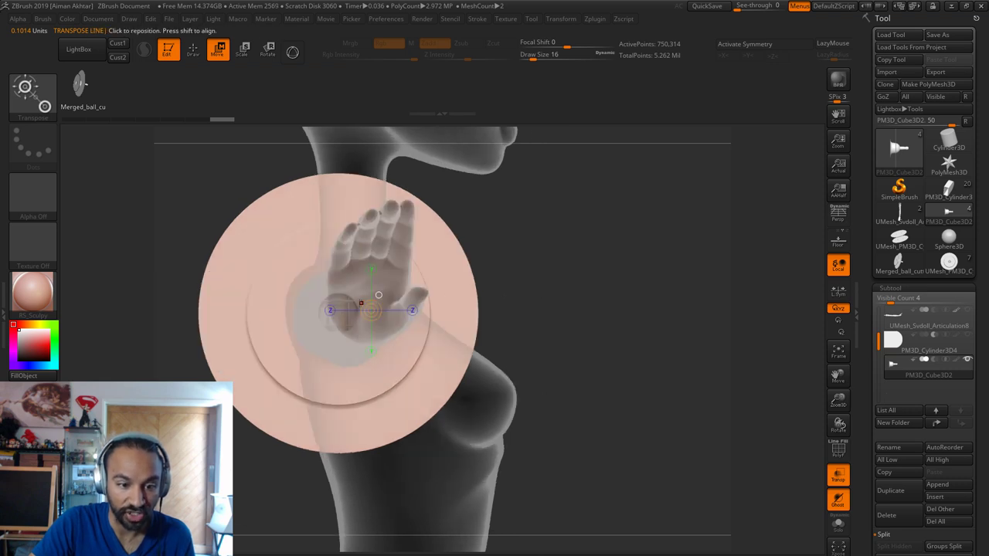
mouse_move(341, 315)
left_mouse_down("shift")
mouse_move(342, 207)
mouse_move(396, 232)
mouse_move(441, 316)
left_mouse_up("shift")
left_click(267, 51)
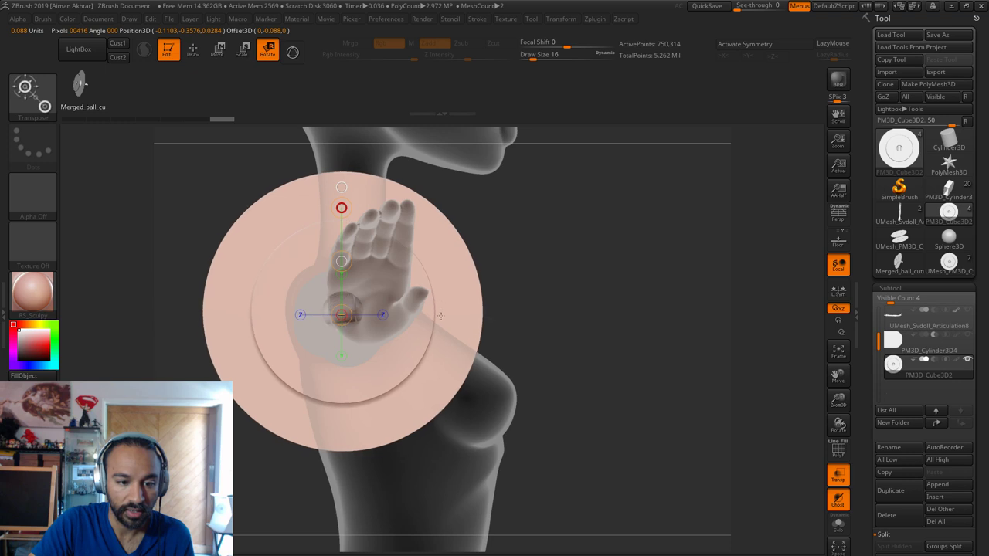
left_click(218, 51)
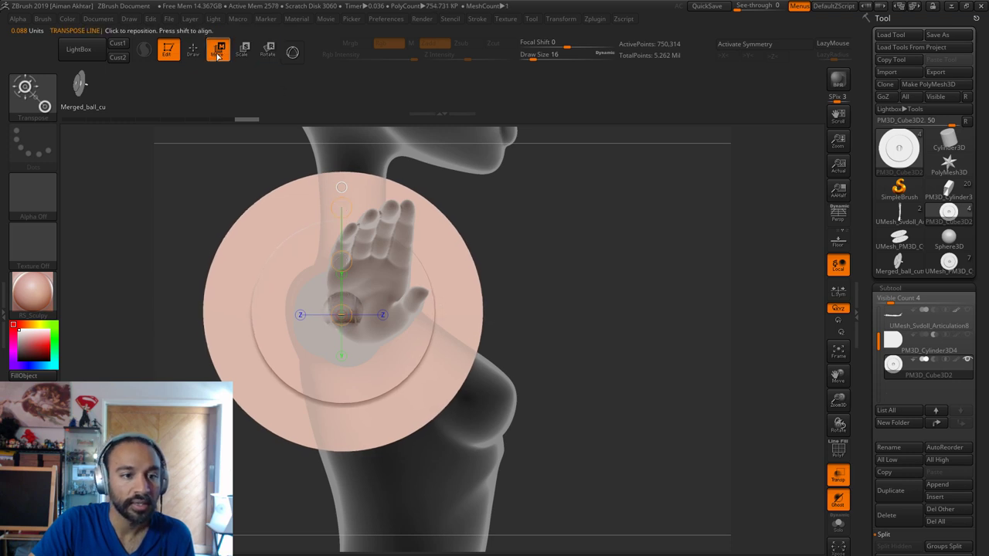
left_click_drag(377, 285, 562, 286)
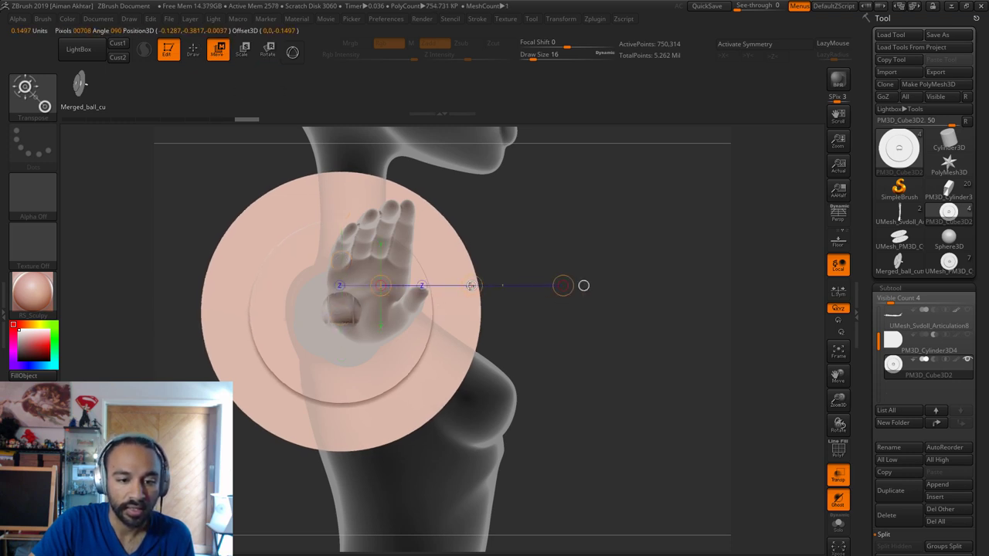
Fine-tune the cutter's front-to-back position over the arm from the top view
left_click_drag(645, 354, 643, 480)
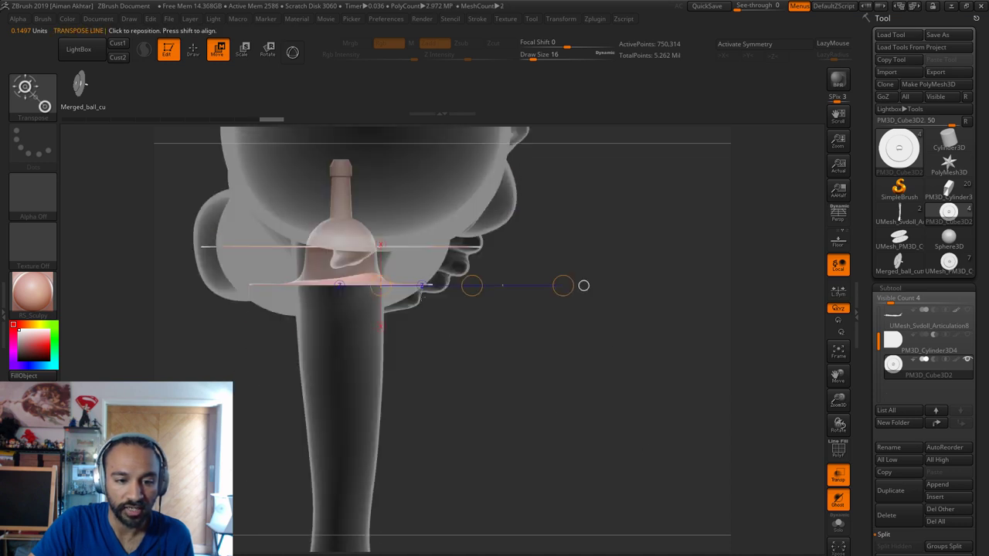
left_click_drag(333, 253, 610, 254)
left_click_drag(471, 254, 467, 254)
left_click_drag(532, 422, 598, 370)
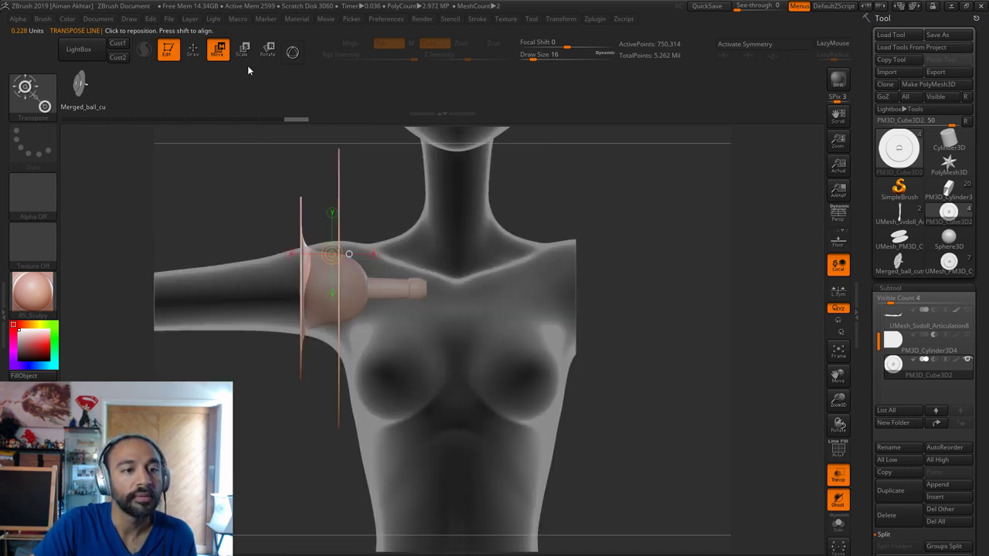
Turn off transparency and set the PM3D_Cube3D2 cutter to subtract, previewing the shoulder cut with Live Boolean
left_click(194, 51)
left_click(839, 475)
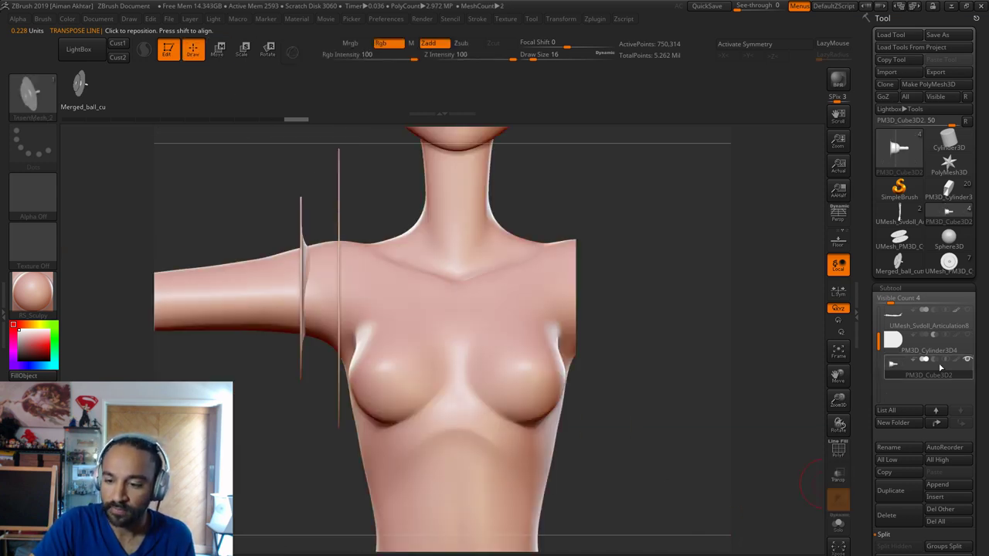
left_click_drag(678, 347, 716, 351)
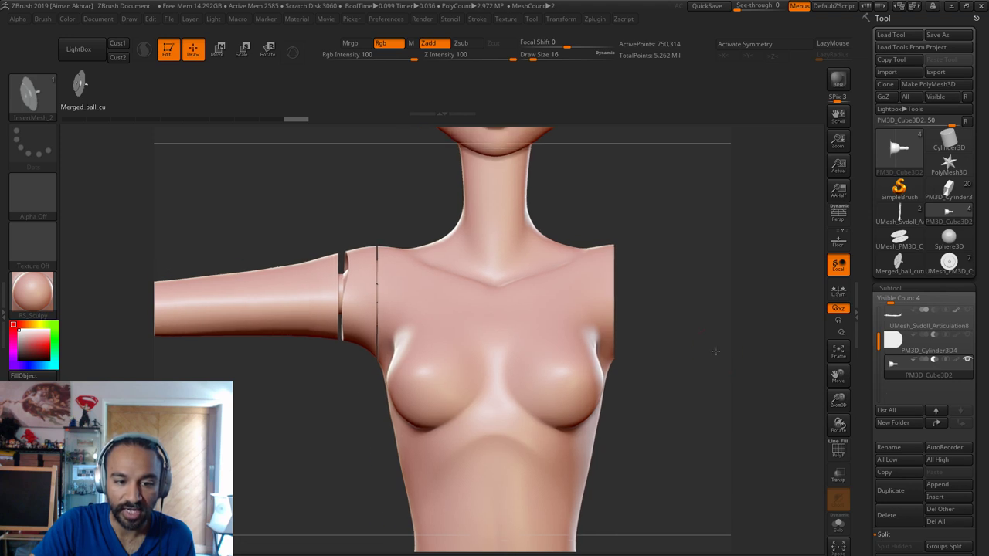
Nudge the cutter slightly along the X axis toward the torso to adjust the shoulder cut
left_click(219, 51)
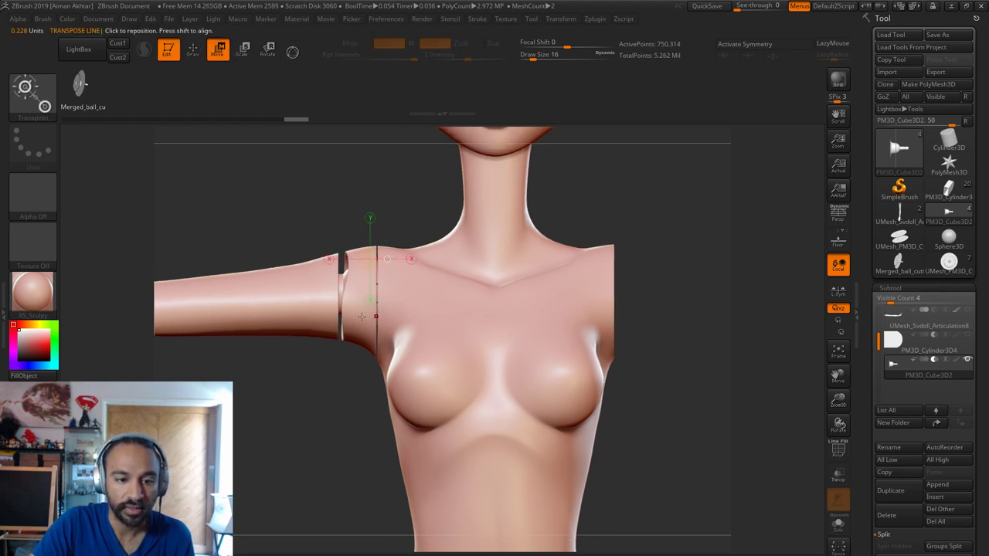
left_click_drag(319, 317, 316, 318)
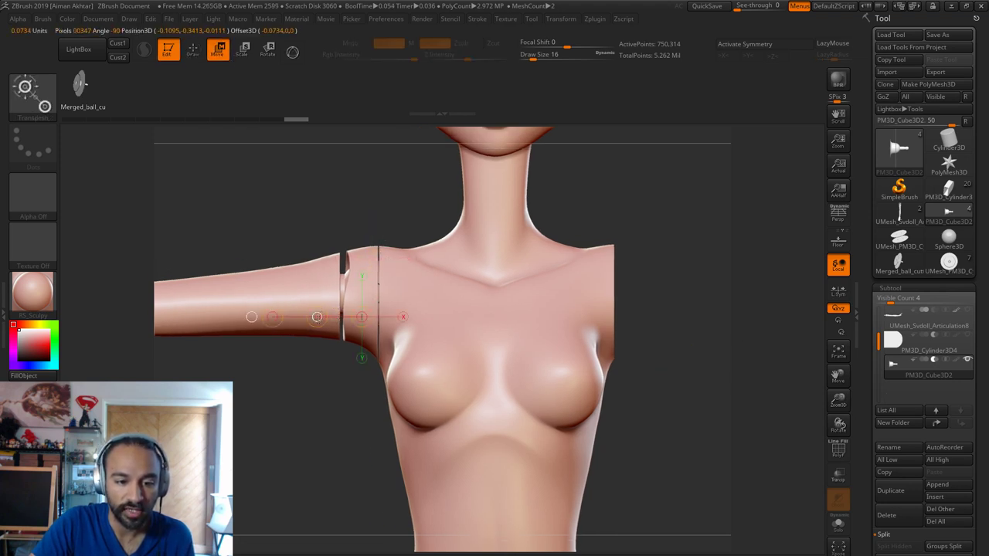
mouse_move(296, 411)
left_mouse_down()
mouse_move(367, 412)
mouse_move(285, 411)
left_mouse_up()
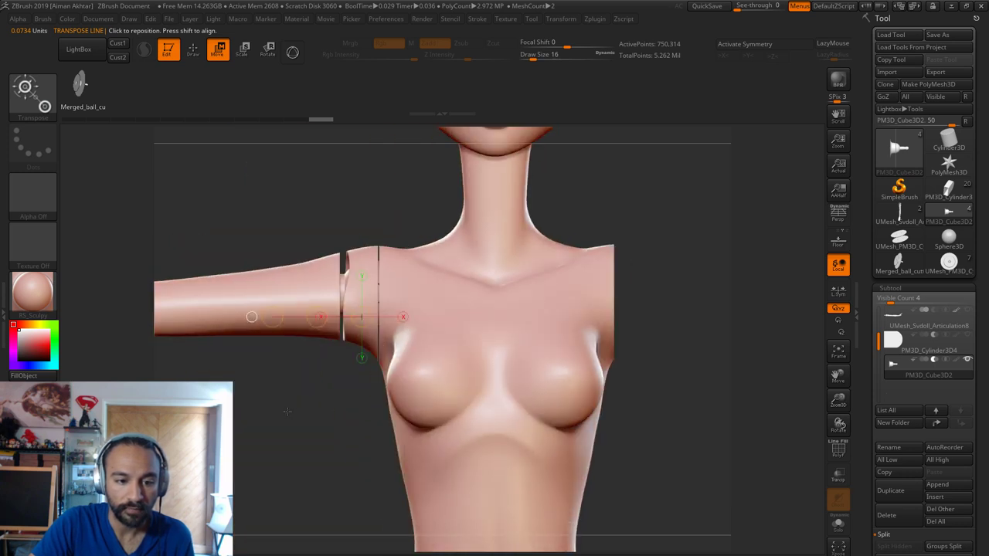
left_click(194, 52)
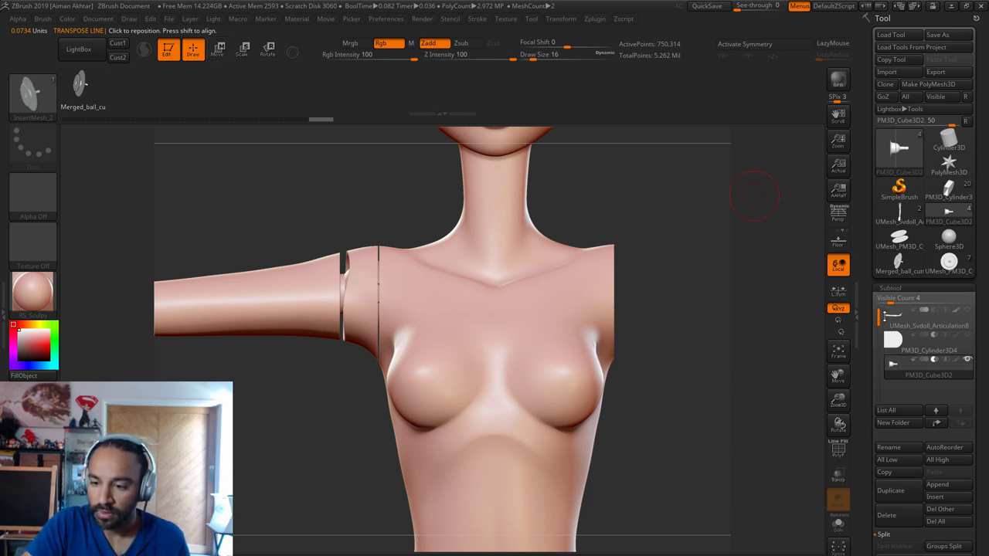
Select the body subtool UMesh_Svdoll_Articulation10 and generate a Boolean mesh from the visible subtools
left_click_drag(879, 320, 882, 302)
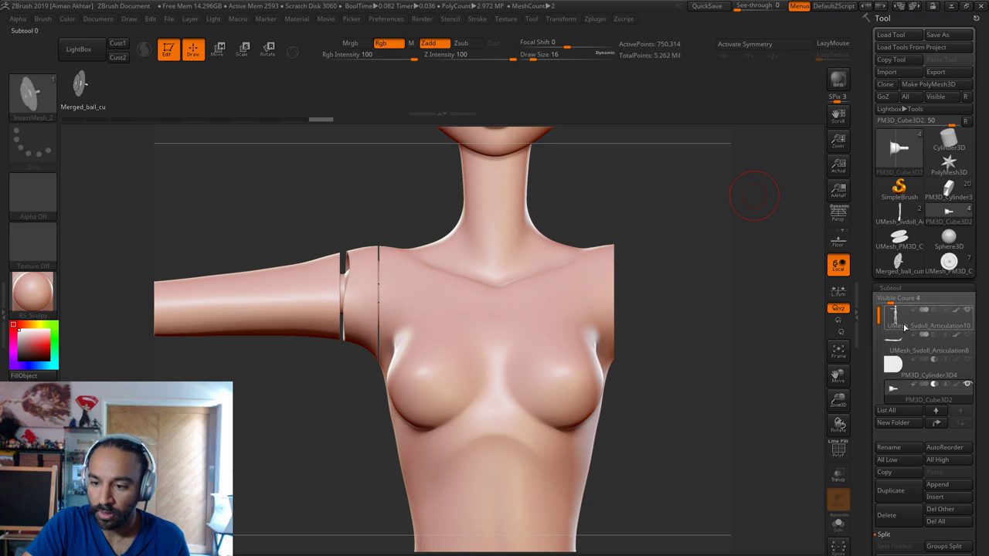
left_click(905, 327)
scroll(932, 527, "down", 2)
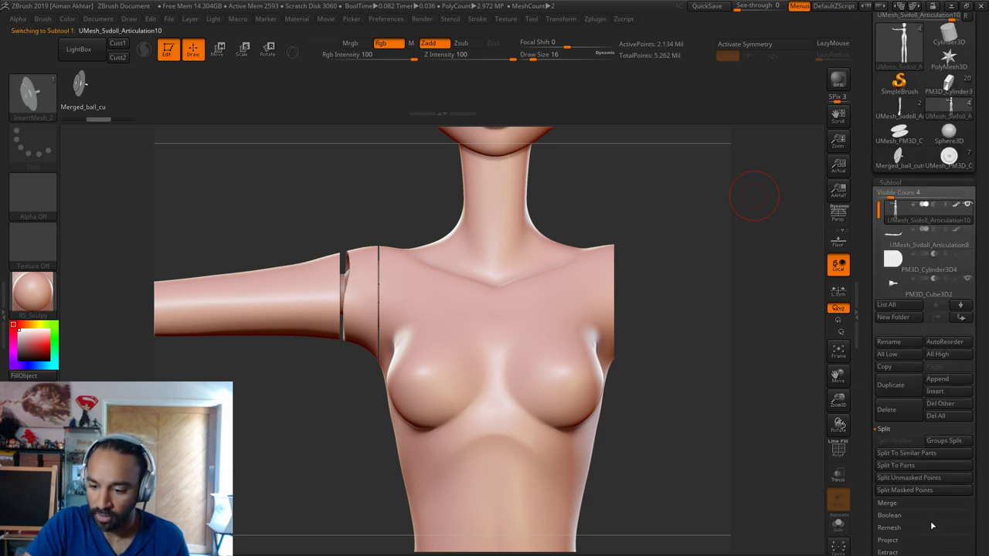
left_click(890, 516)
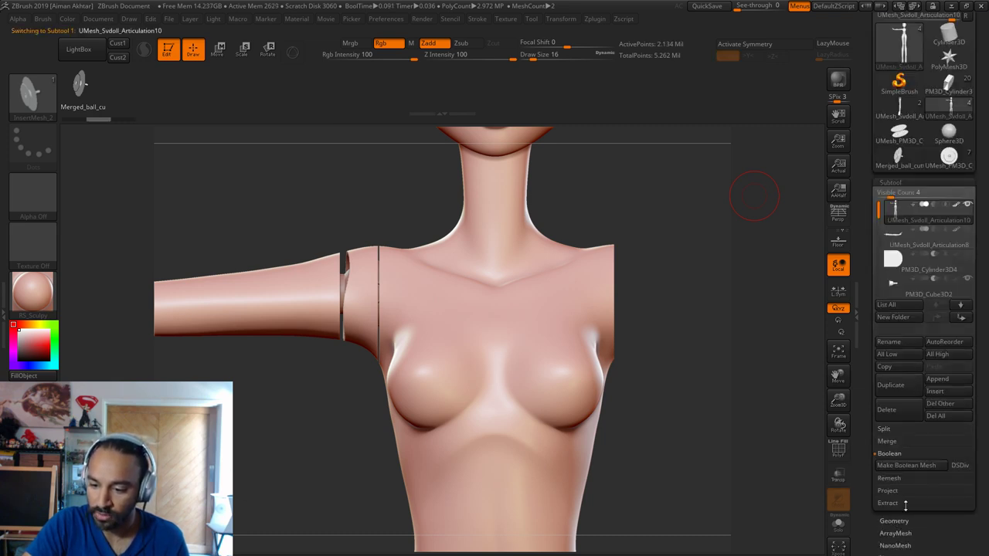
left_click(916, 467)
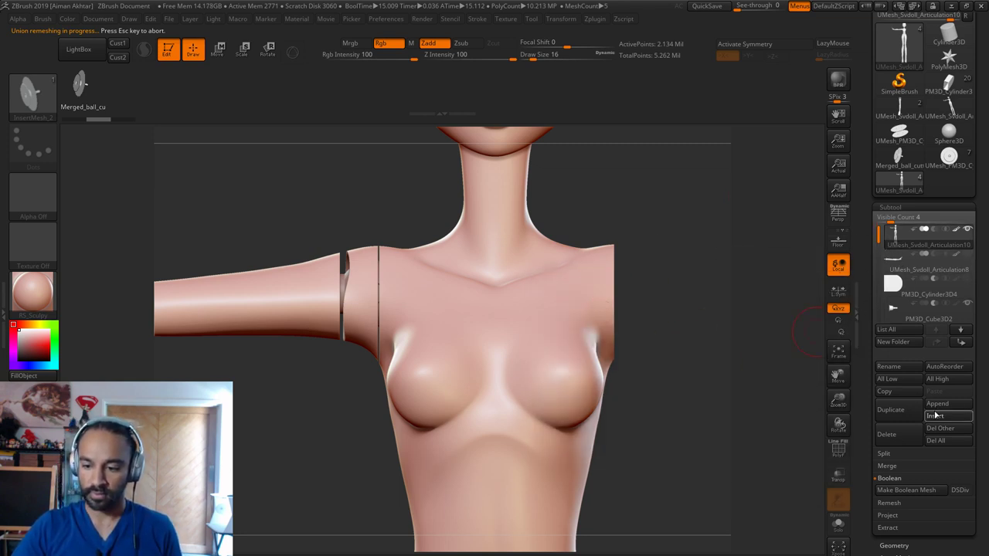
Append the generated Boolean mesh to the doll as a new subtool
left_click(937, 403)
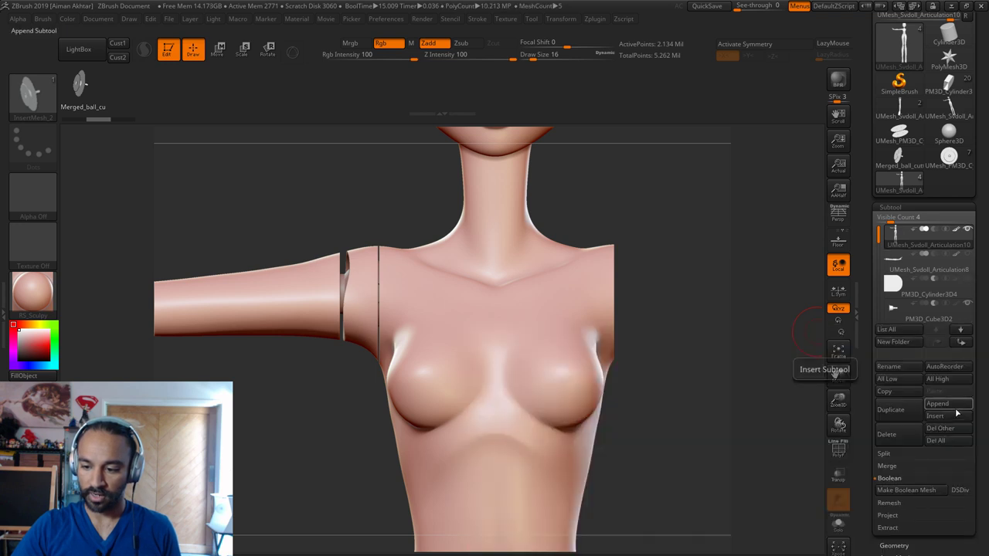
left_click(957, 406)
left_click(551, 468)
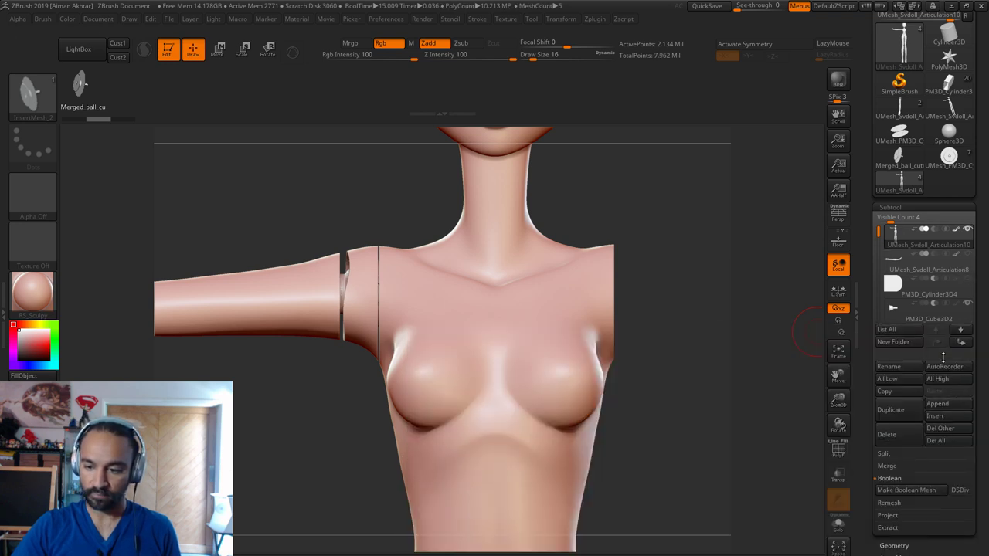
Hide the original body, arm and cutter subtools and select the appended UMesh_Svdoll_Articulation12 subtool
left_click(966, 232)
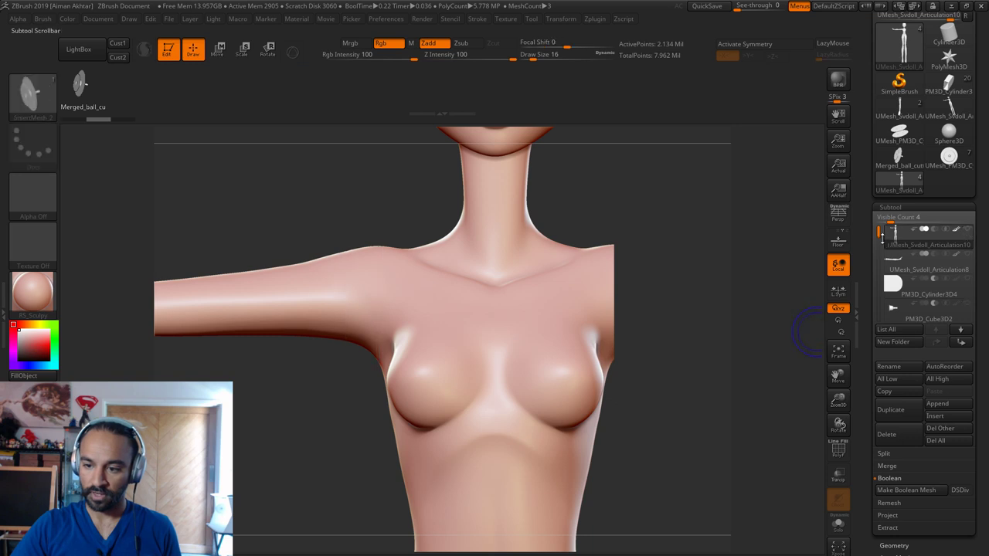
left_click_drag(879, 233, 879, 280)
left_click(898, 267)
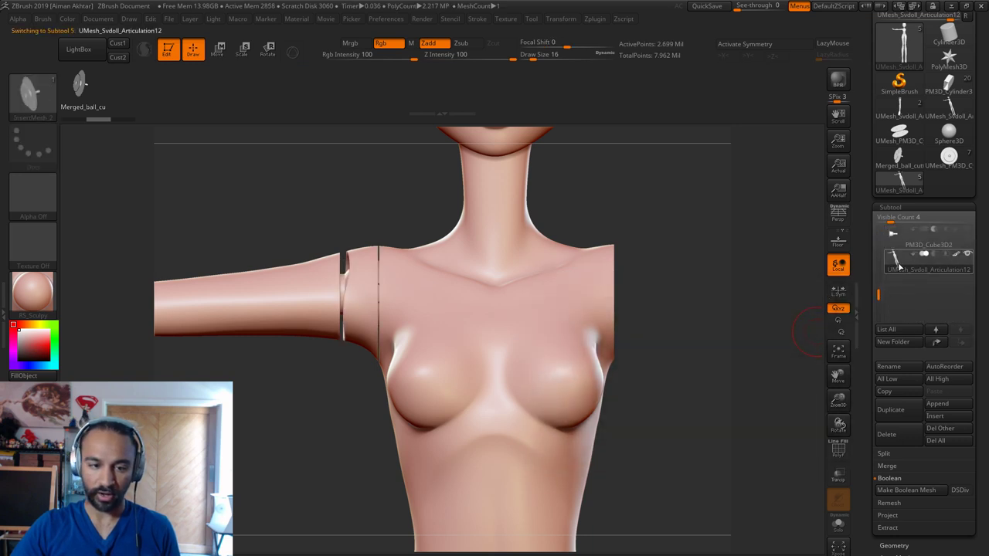
Show polyframe, assign automatic polygroups to the Boolean mesh and split it by groups into separate subtools
left_click(838, 451)
key("ctrl+shift+g")
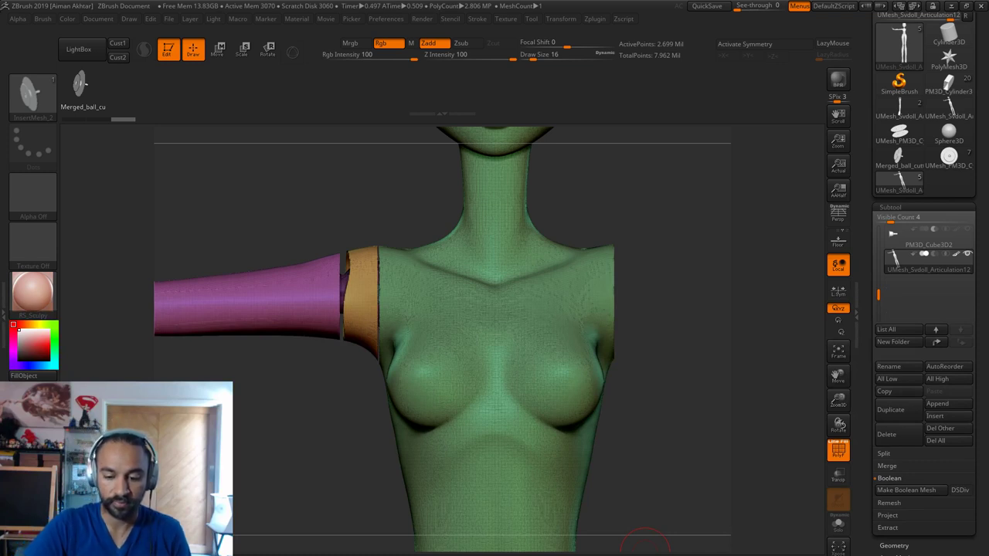
left_click(646, 554)
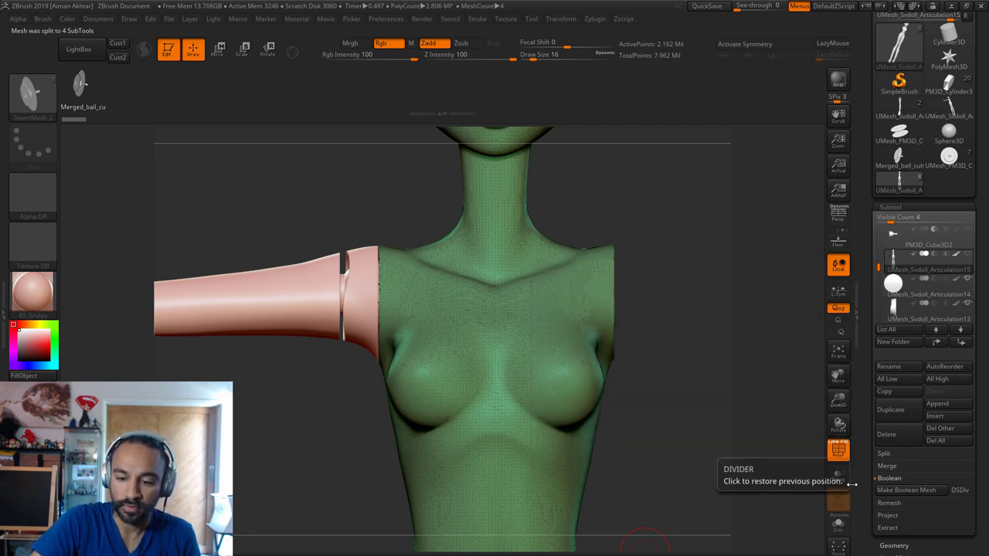
Isolate the torso subtool with Solo, turn off polyframe and examine the cut shoulder socket from several angles
left_click(839, 526)
left_click(839, 451)
left_click_drag(236, 296, 280, 285)
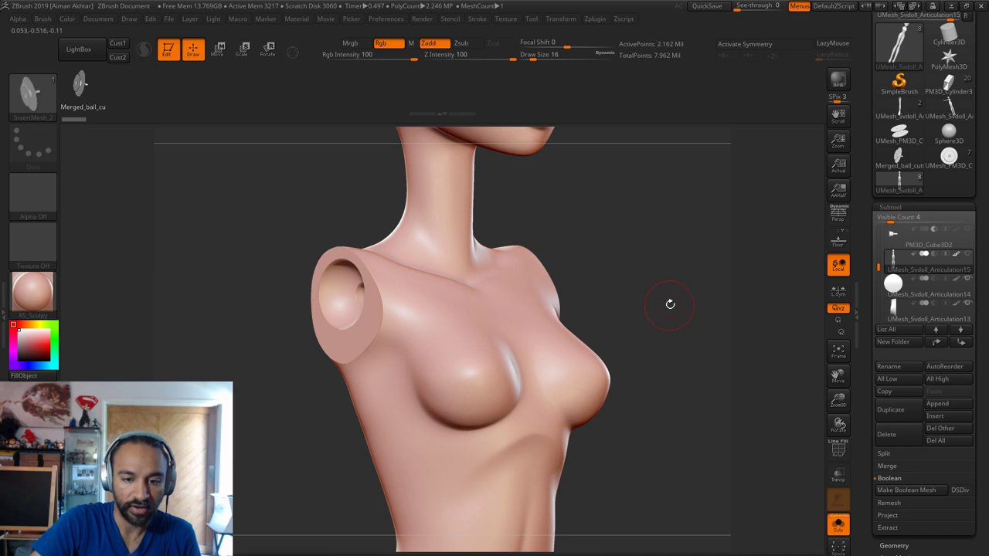
left_click_drag(670, 303, 602, 299)
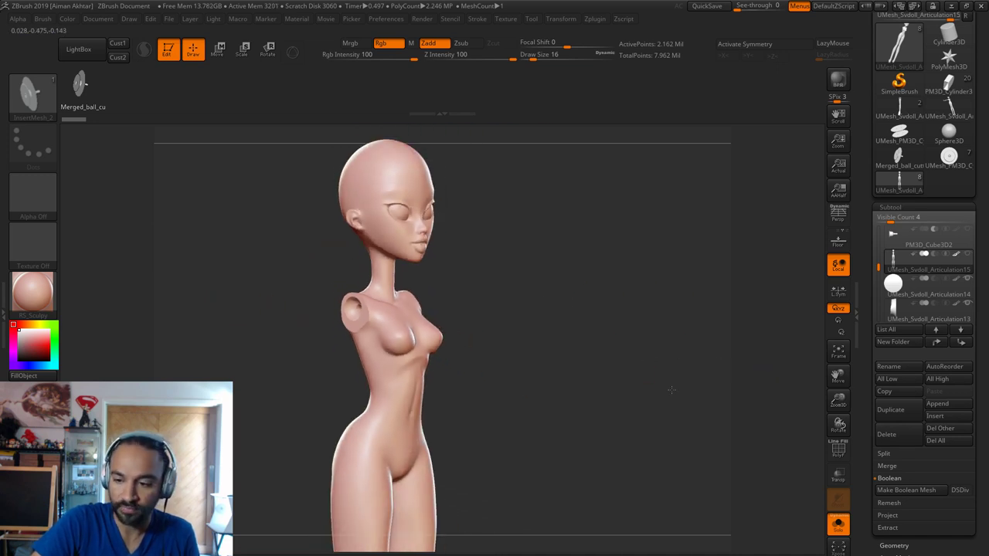
left_click_drag(672, 391, 687, 406, "alt")
Select the small UMesh_Svdoll_Articulation14 piece in Solo and examine its shape
left_click(905, 287)
left_click_drag(594, 340, 624, 341)
left_click_drag(520, 338, 475, 383, "alt")
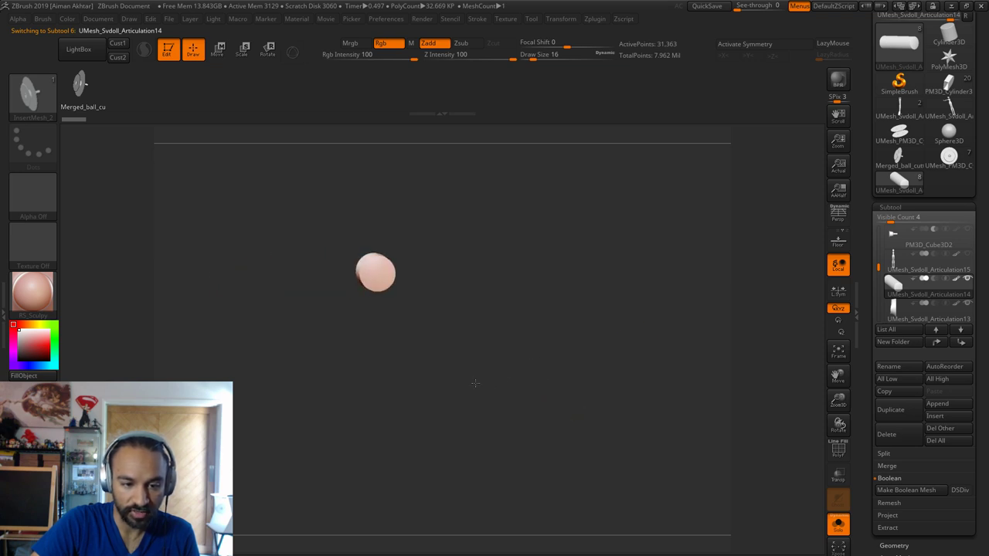
View the UMesh_Svdoll_Articulation13 piece in Solo, and select the UMesh_Svdoll_Articulation12 arm to examine its ball joint
left_click(895, 311)
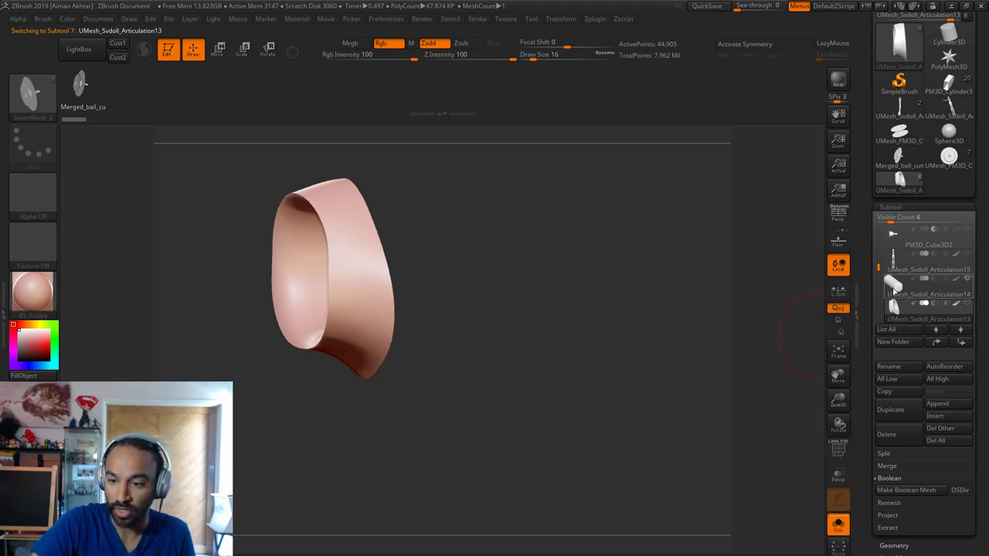
scroll(896, 294, "down", 1)
left_click(899, 290)
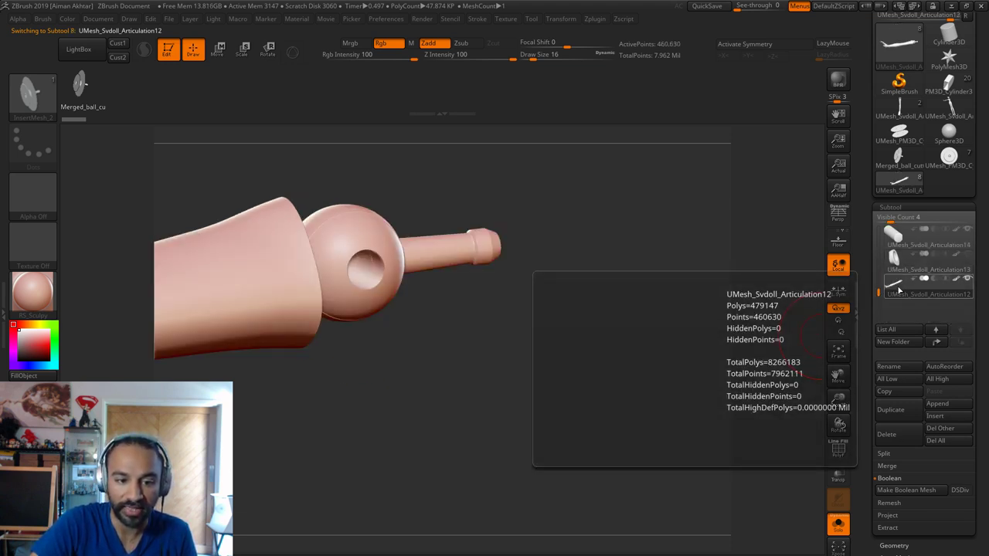
left_click_drag(613, 413, 605, 384)
left_click_drag(586, 408, 623, 424)
Hide the UMesh_Svdoll_Articulation13 subtool and turn off Solo to show the arm with its pin, framed on the ball's slots
left_click(899, 292)
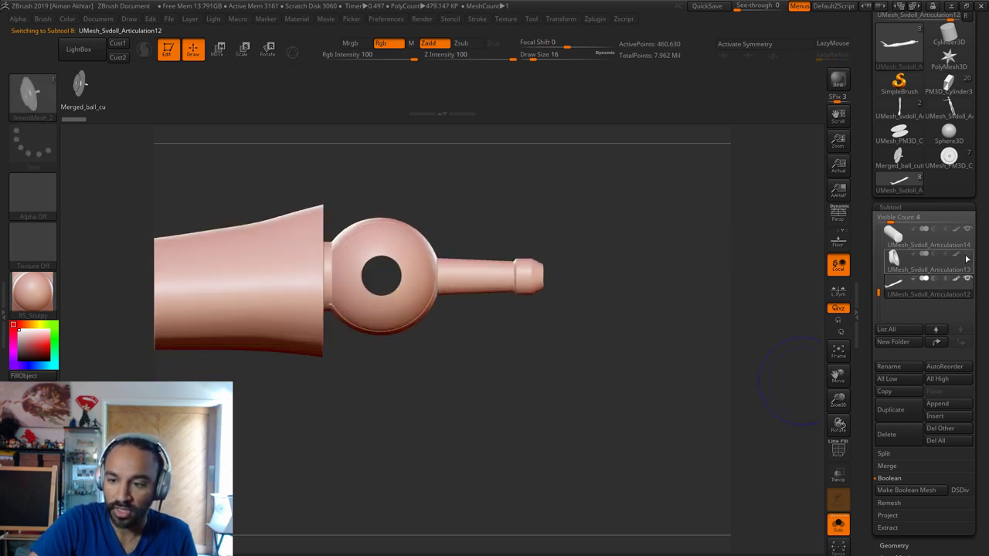
left_click(839, 524)
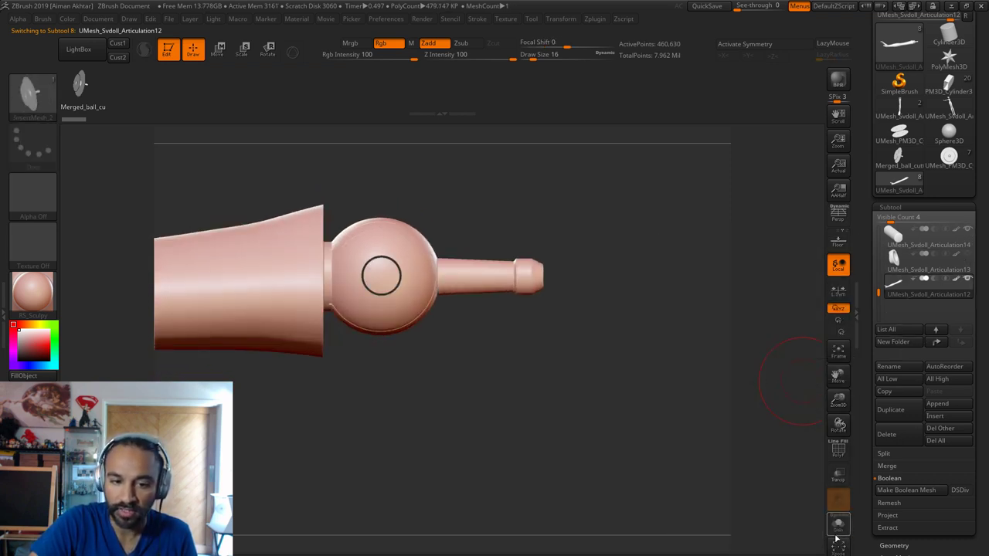
left_click_drag(665, 413, 568, 471)
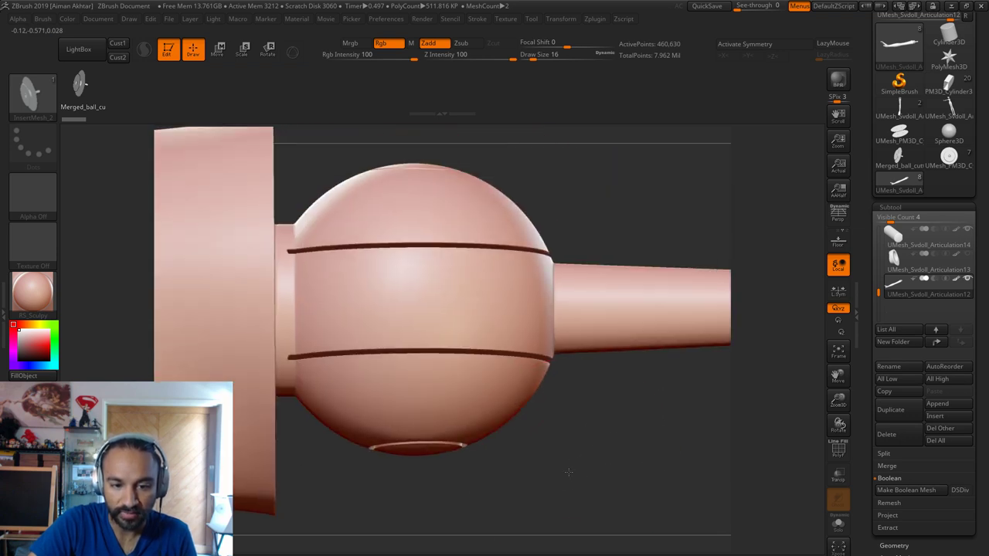
left_click_drag(491, 384, 473, 357, "shift")
Set the draw size to 3 and switch to the Move brush
key("s")
left_click(465, 342)
left_click(518, 342)
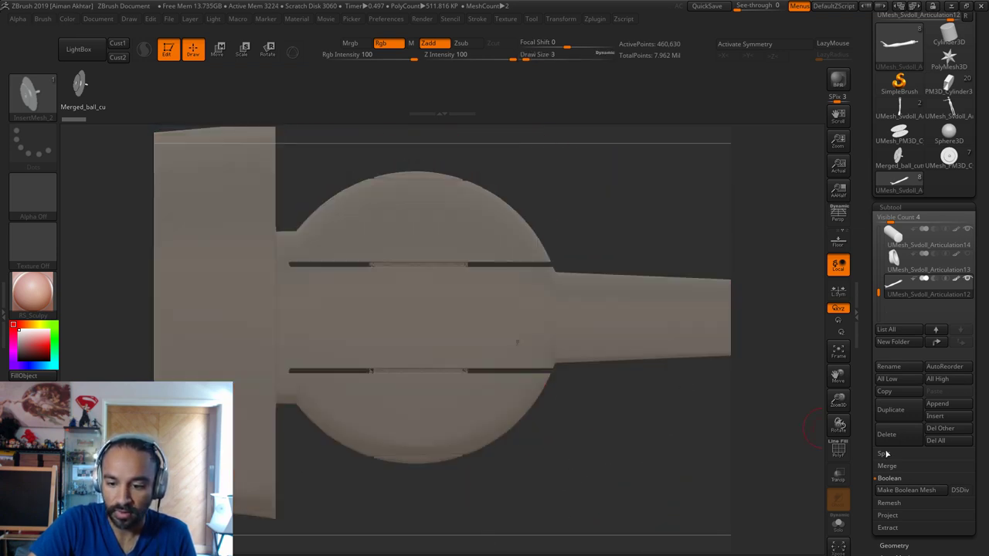
left_click(838, 448)
key("b")
key("m")
key("v")
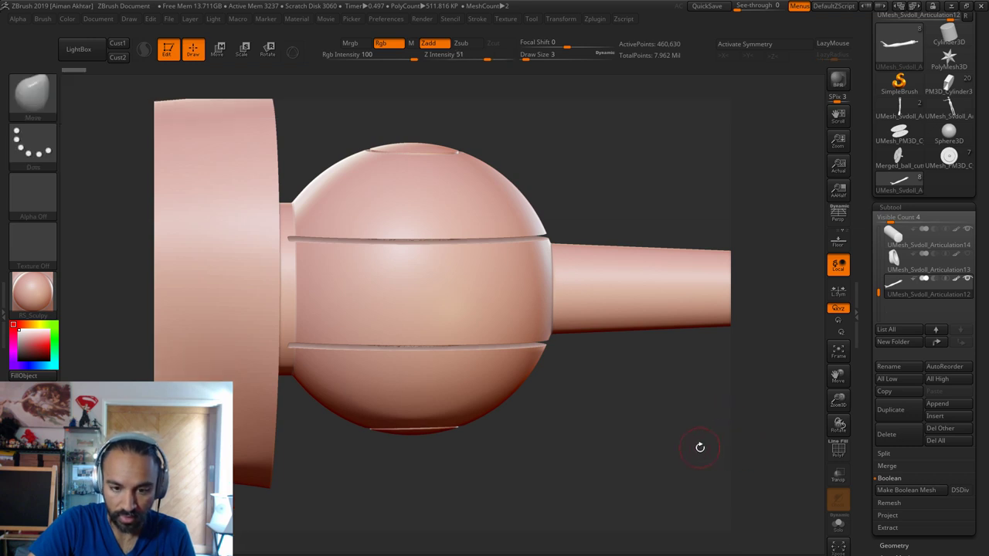
Turn on polyframe and examine the gaps between the ball, the slots and the pin from the front and side
left_click(848, 459)
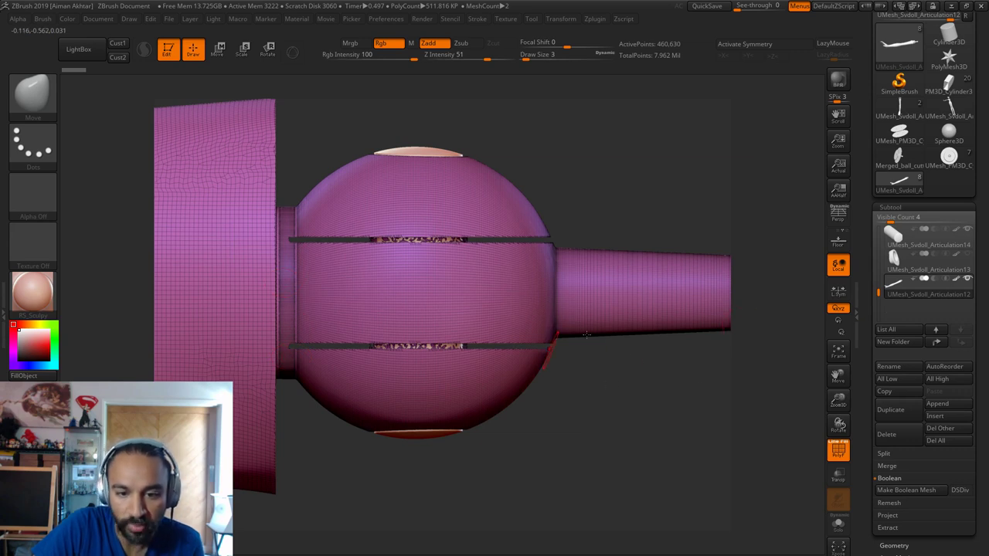
left_click_drag(646, 454, 349, 326)
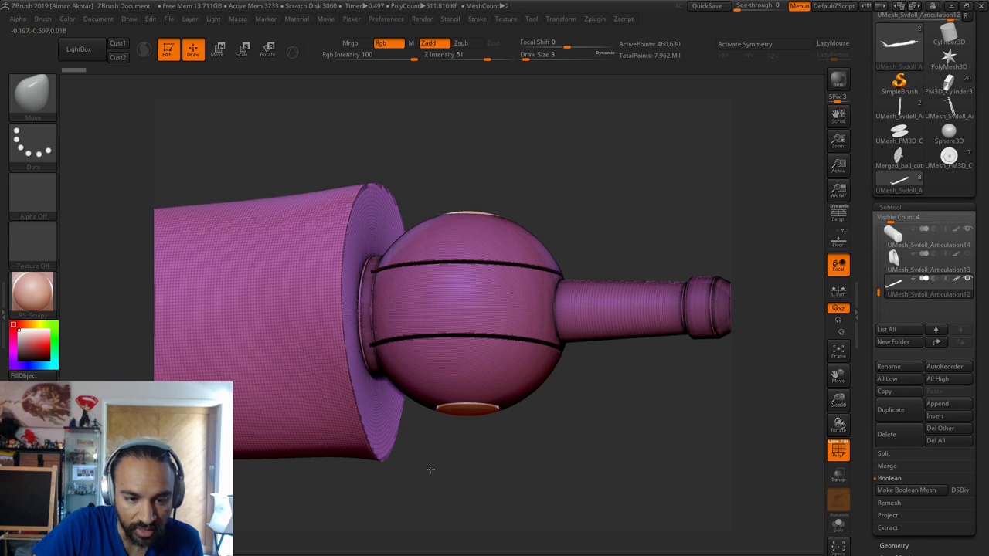
left_click_drag(430, 468, 440, 462, "shift")
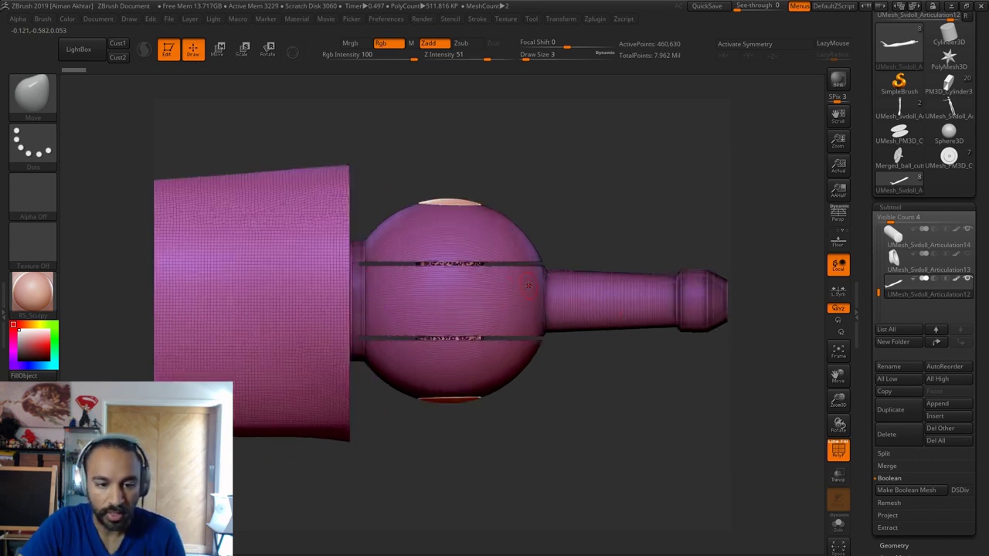
mouse_move(612, 425)
left_mouse_down()
mouse_move(607, 391)
mouse_move(610, 405)
left_mouse_up()
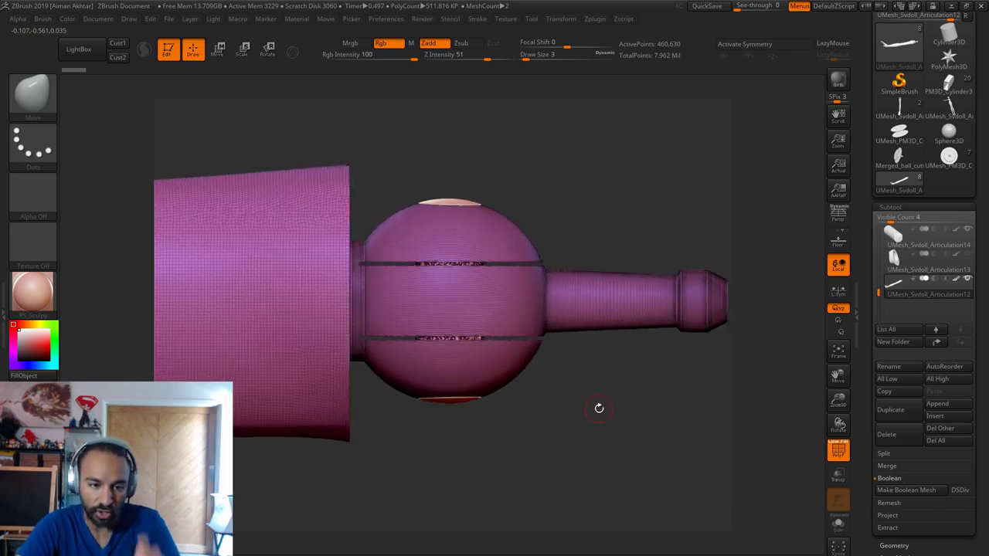
left_click_drag(634, 528, 597, 454)
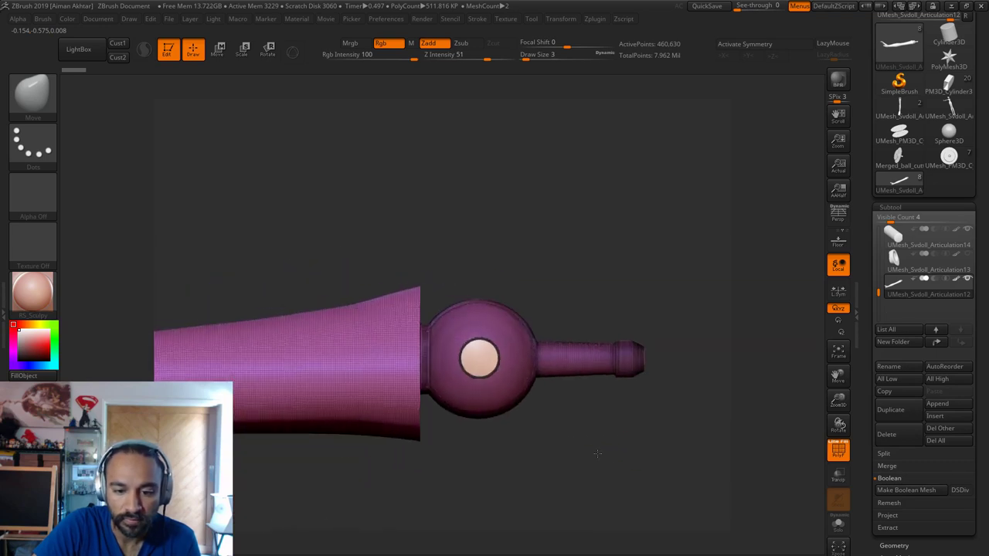
Turn off polyframe and examine the whole arm with its ball joint and peg from several angles
left_click(839, 449)
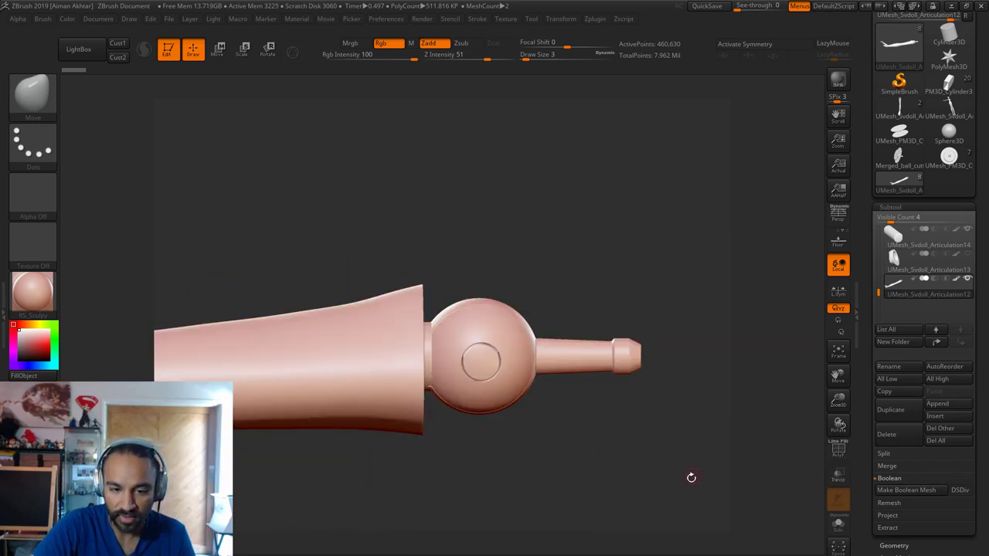
left_click_drag(691, 478, 489, 390)
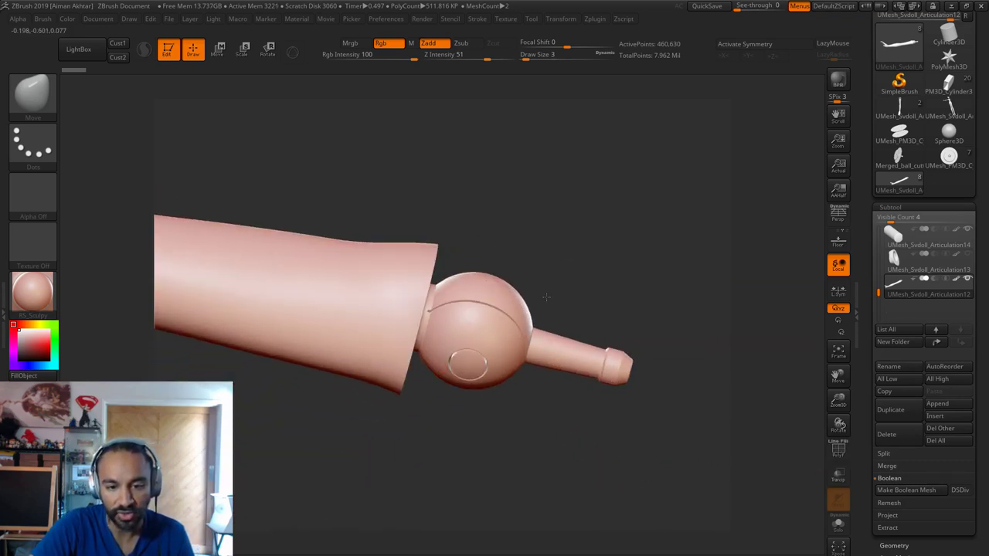
left_click_drag(546, 297, 501, 249)
mouse_move(523, 446)
left_mouse_down()
mouse_move(592, 435)
mouse_move(608, 456)
mouse_move(548, 448)
mouse_move(541, 479)
mouse_move(561, 505)
mouse_move(513, 464)
mouse_move(466, 464)
mouse_move(525, 457)
mouse_move(439, 443)
mouse_move(442, 456)
left_mouse_up()
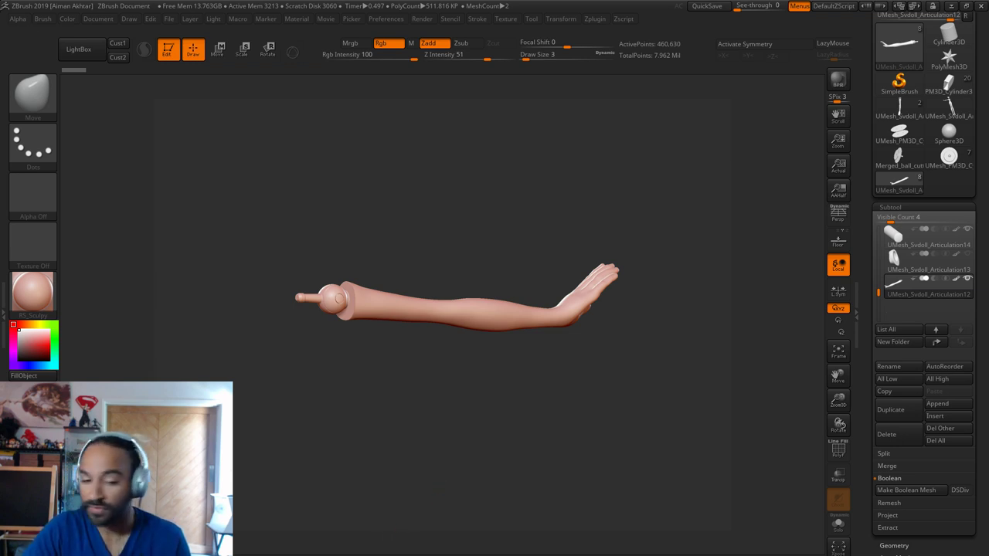
left_click_drag(357, 457, 435, 479)
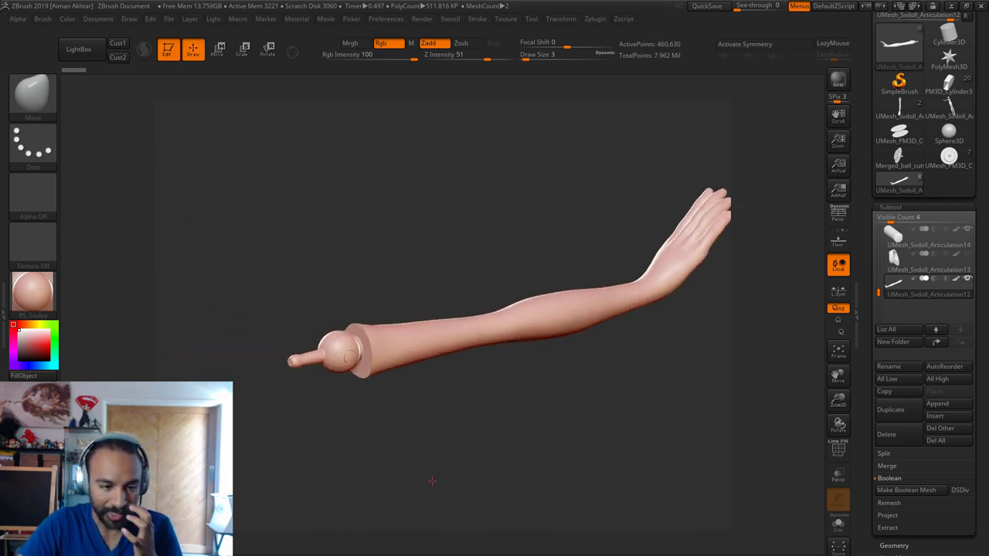